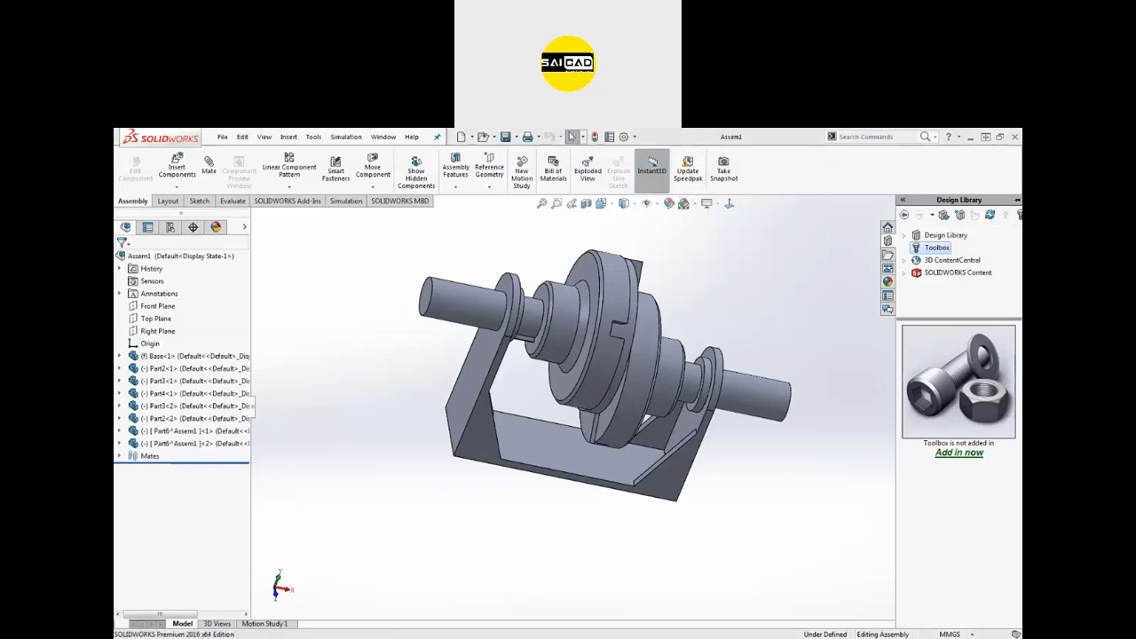
Switch to the file explorer and open the folder C:\Program Files\SOLIDWORKS Corp\SOLIDWORKS.
key("alt+Tab")
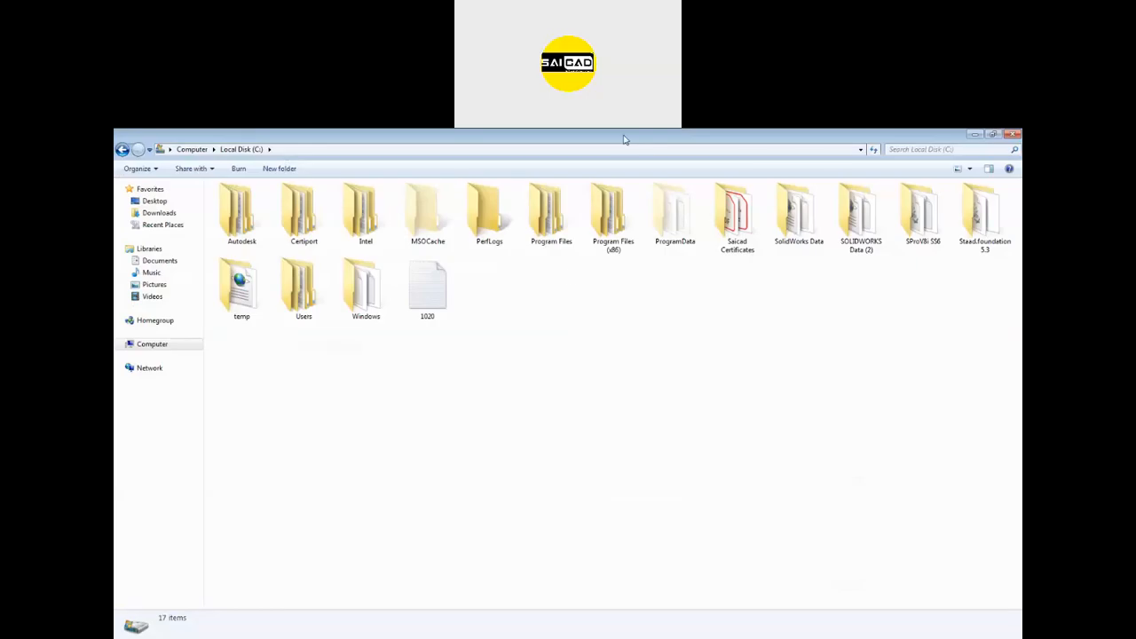
double_click(548, 227)
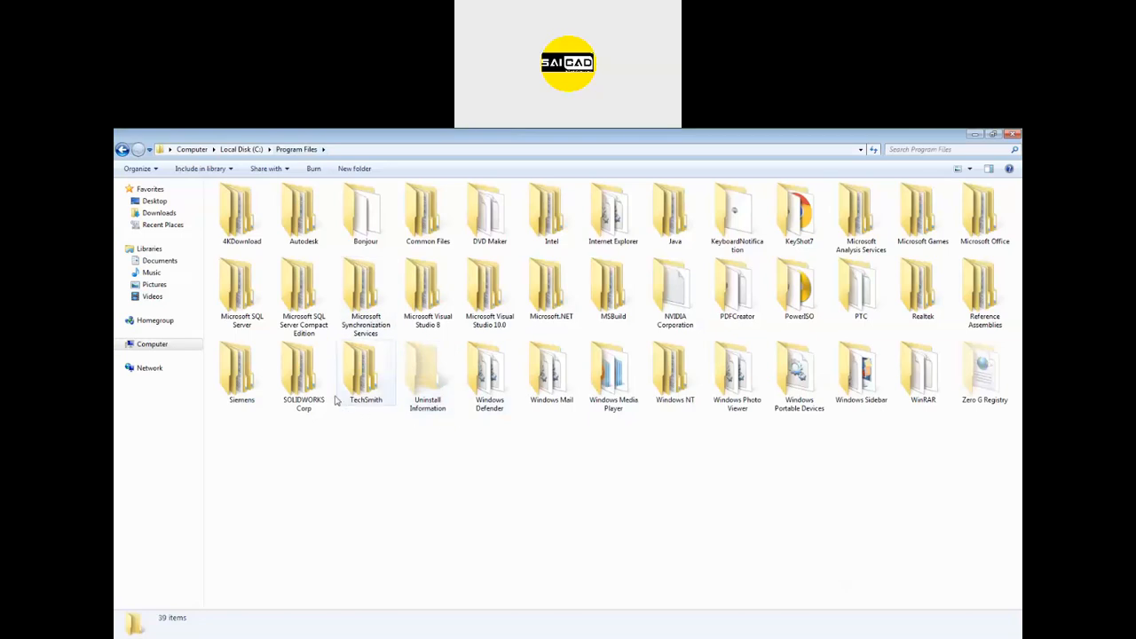
left_click(308, 404)
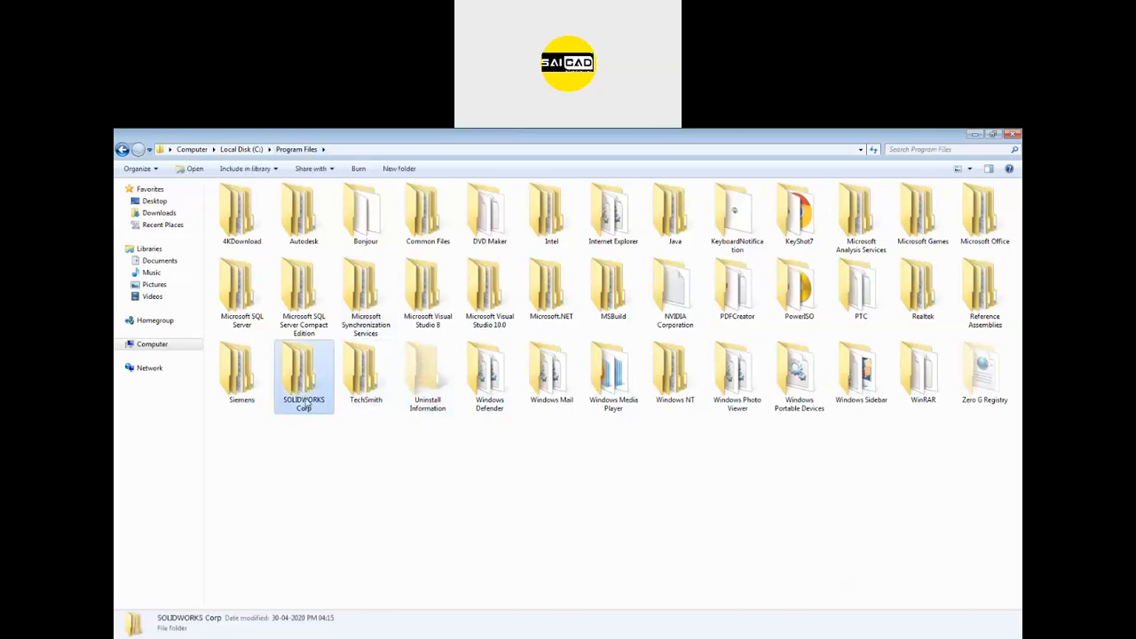
double_click(308, 406)
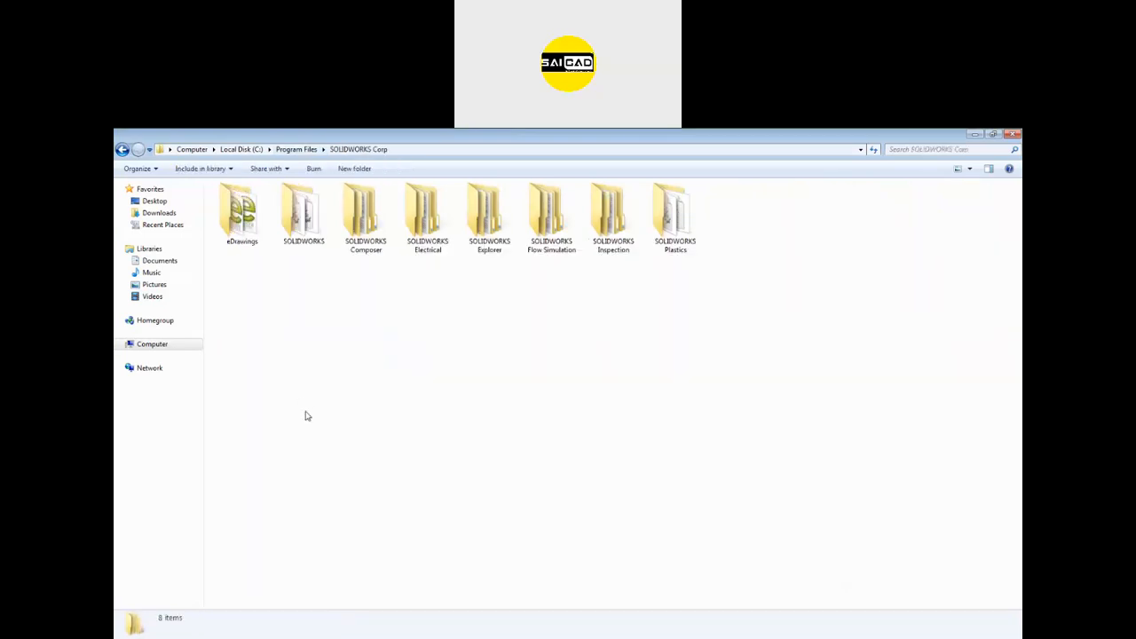
double_click(309, 218)
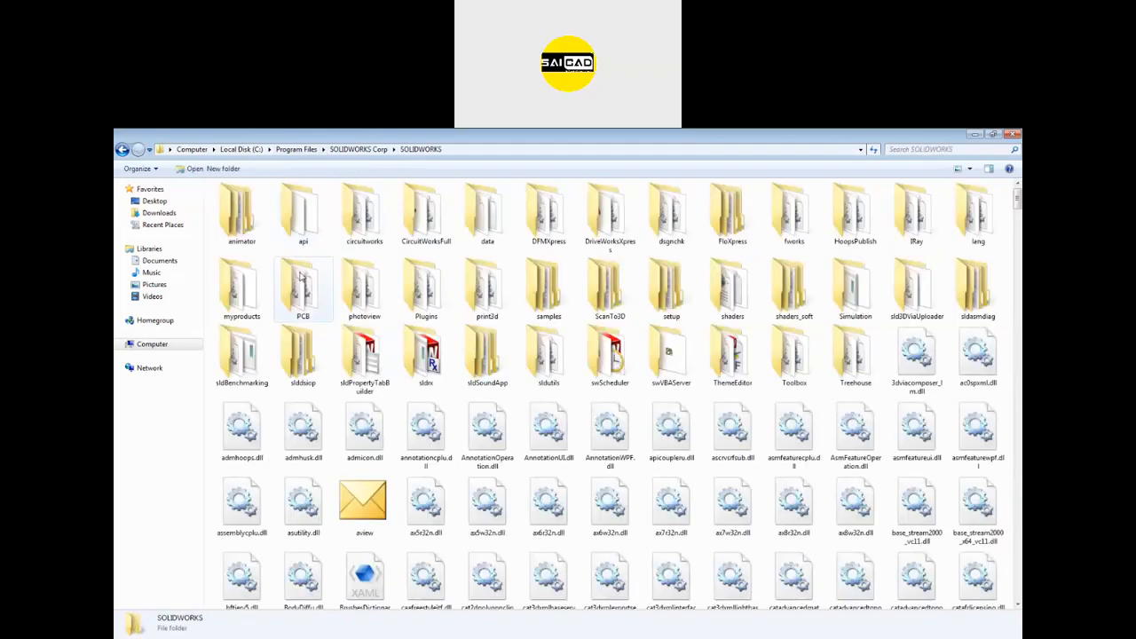
Find the SLDWORKS application file in the SOLIDWORKS program folder and select it.
scroll(1004, 307, "down", 15)
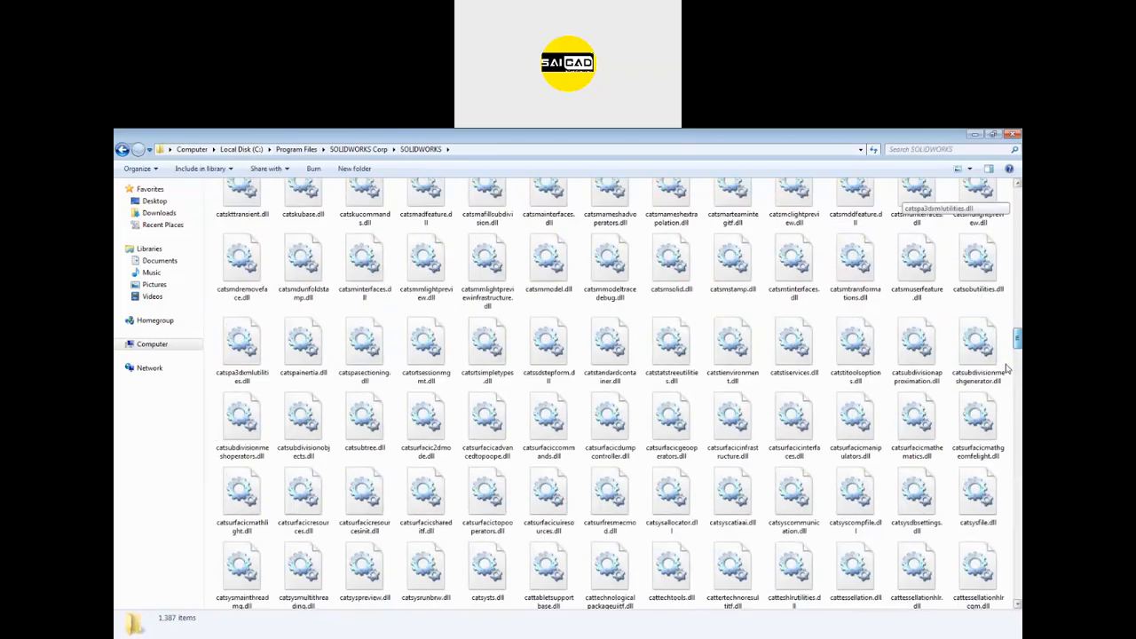
scroll(1008, 369, "down", 4)
left_click_drag(1008, 368, 1008, 521)
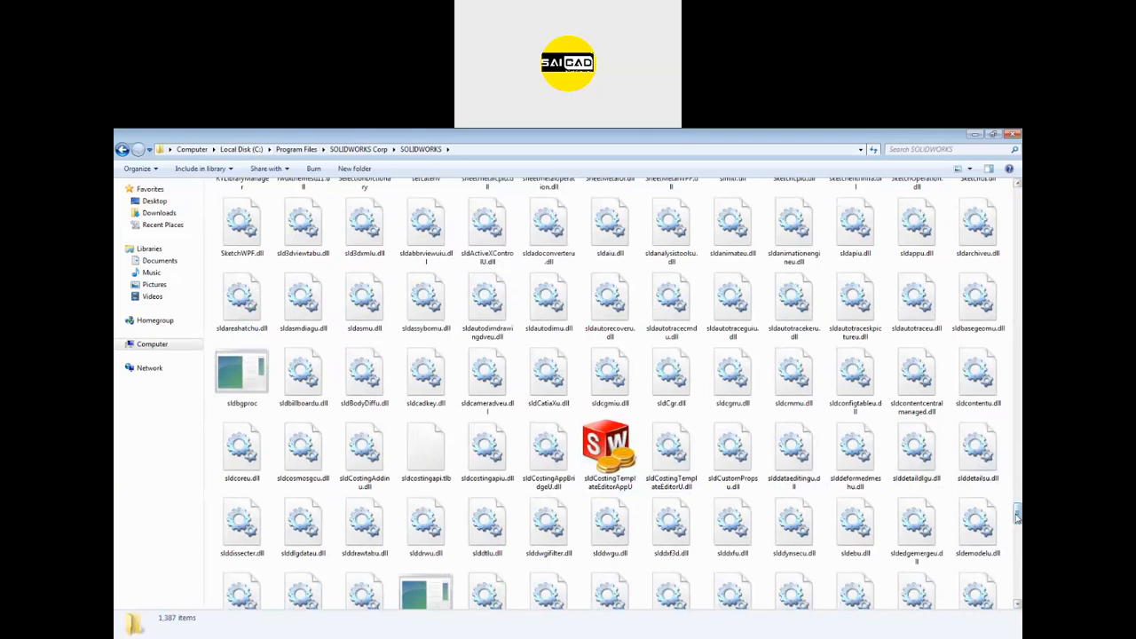
scroll(610, 423, "down", 10)
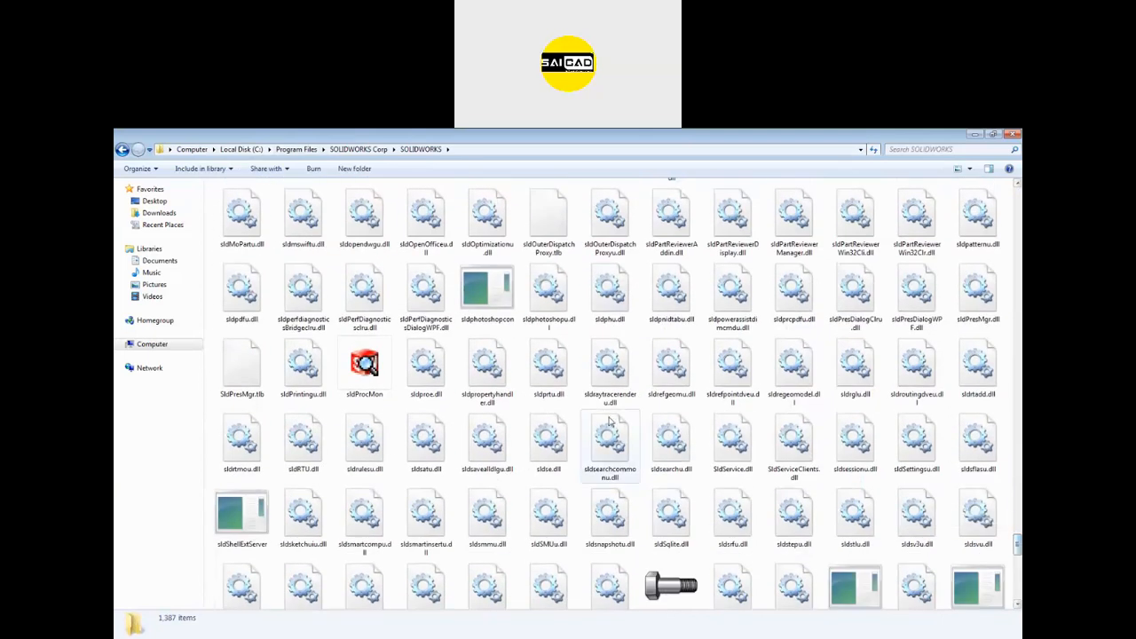
scroll(610, 423, "down", 10)
scroll(902, 519, "down", 3)
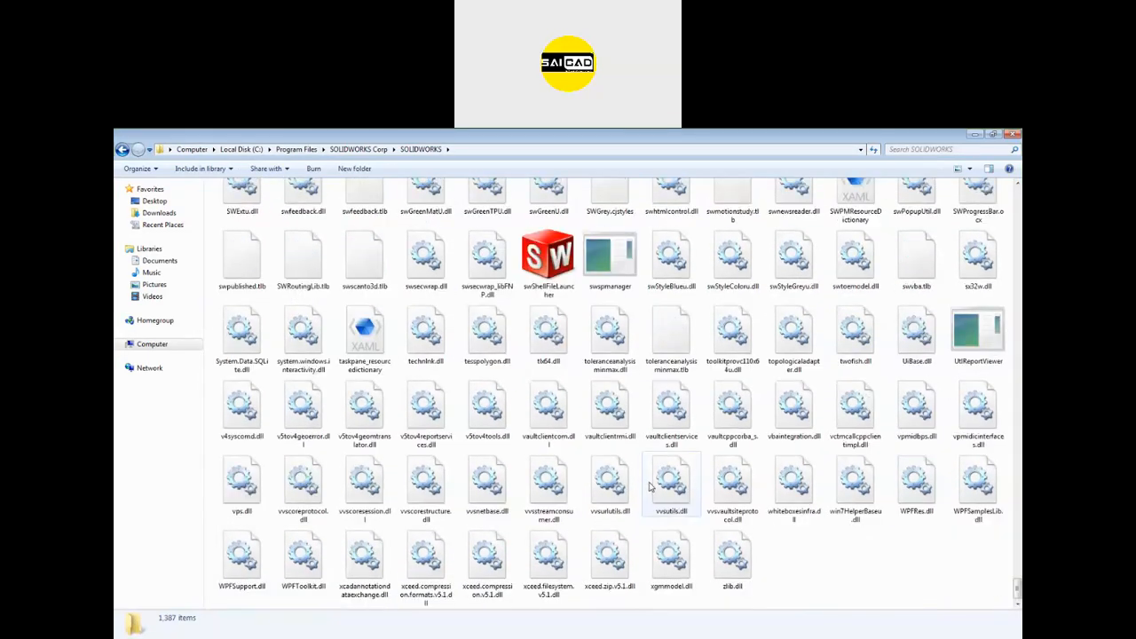
scroll(650, 486, "up", 5)
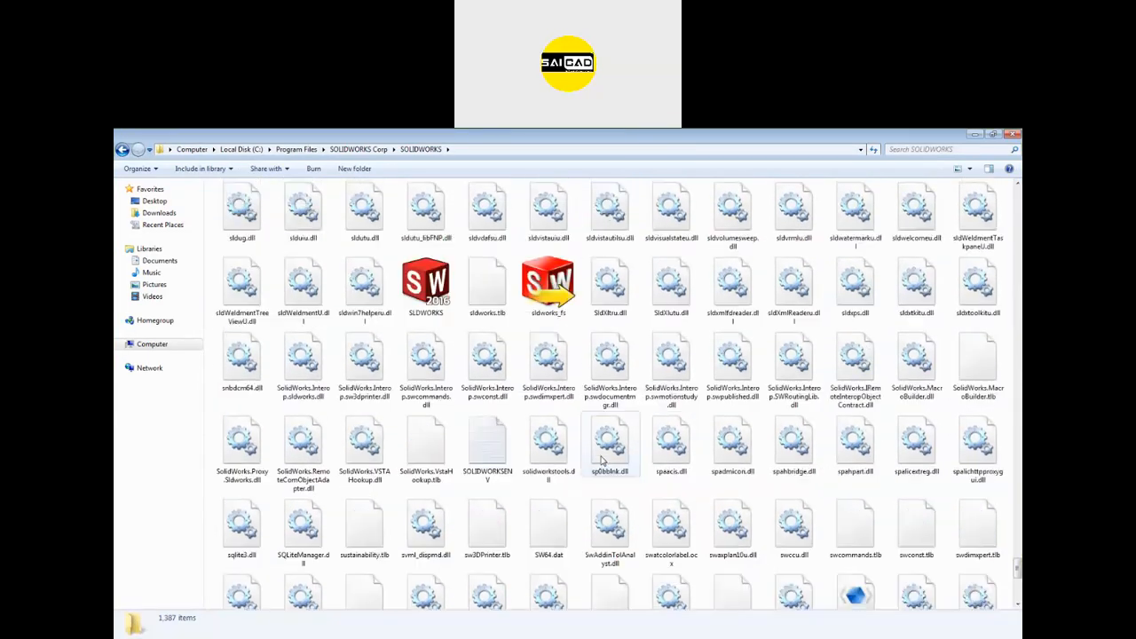
left_click(428, 318)
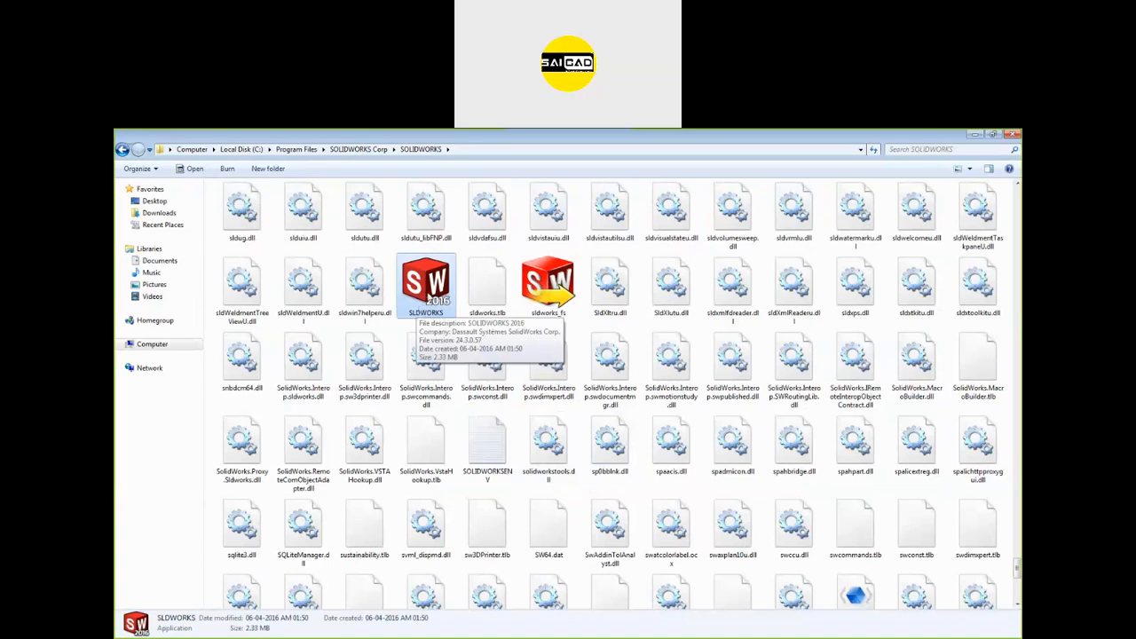
Open the properties of the SLDWORKS application and highlight its location path.
left_click(460, 154)
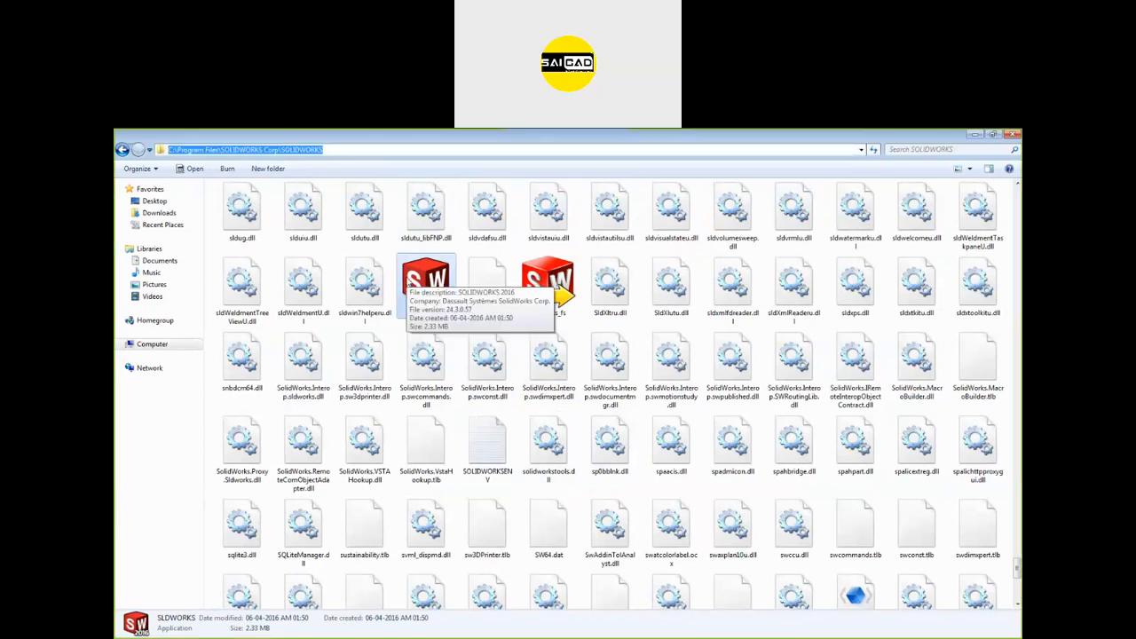
right_click(407, 277)
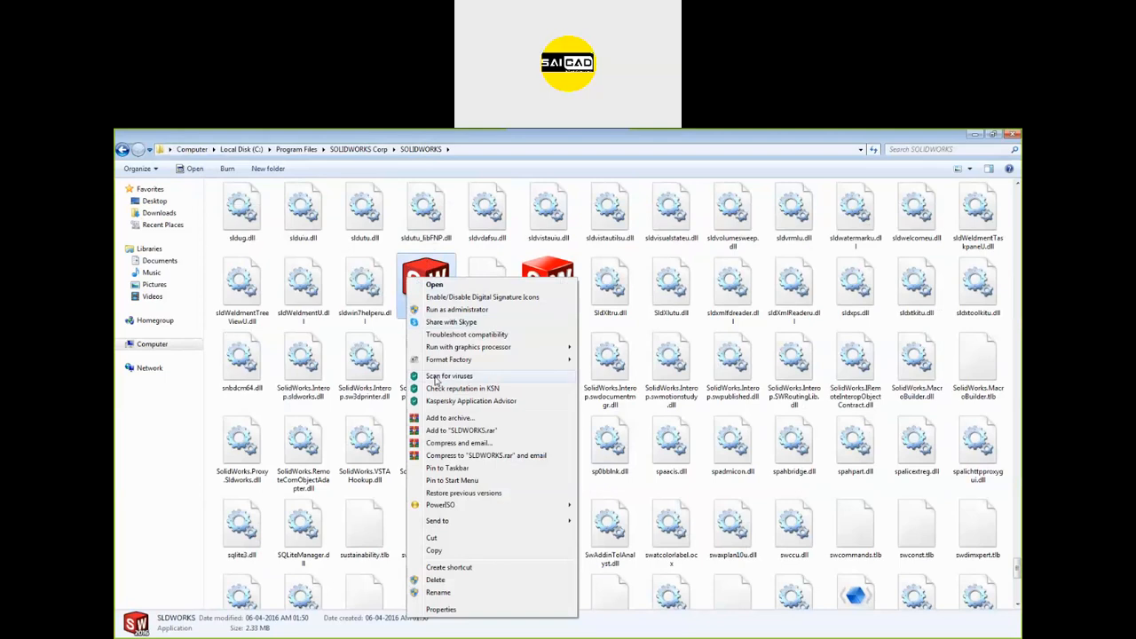
left_click(442, 609)
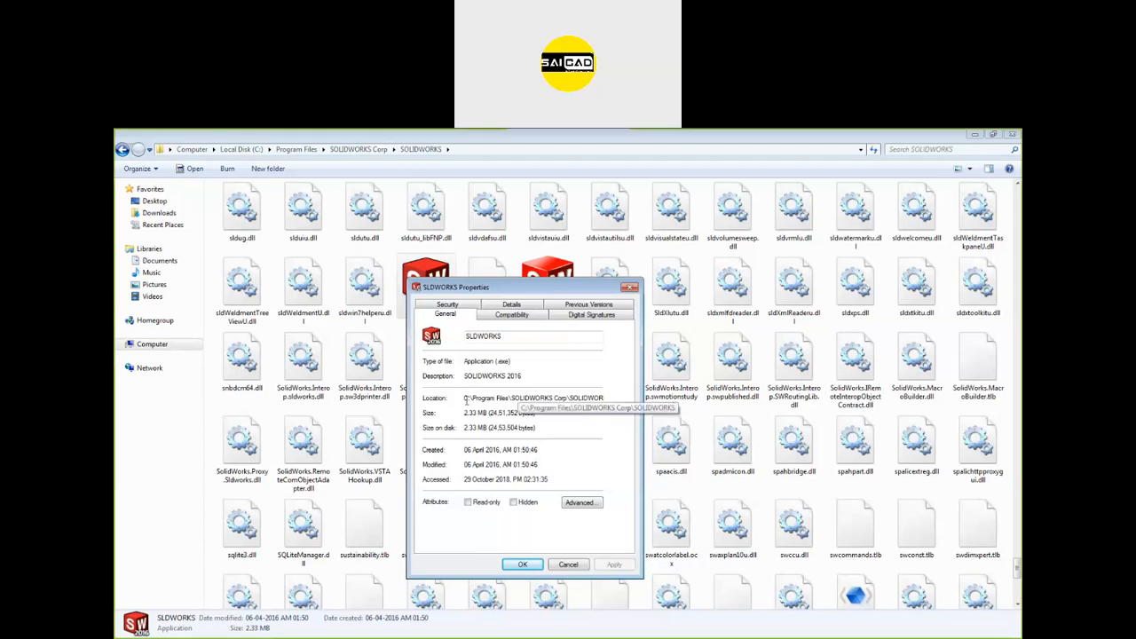
left_click_drag(465, 399, 646, 398)
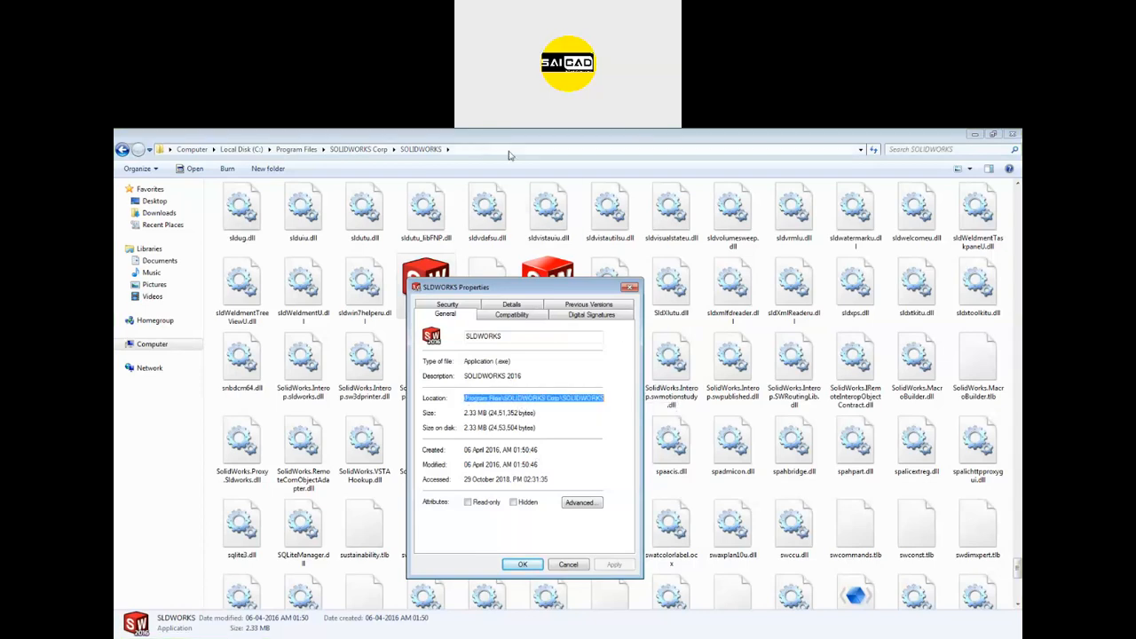
Copy the SOLIDWORKS folder path into a command prompt and append \SLDWORKS to it.
left_click(475, 149)
key("super+c")
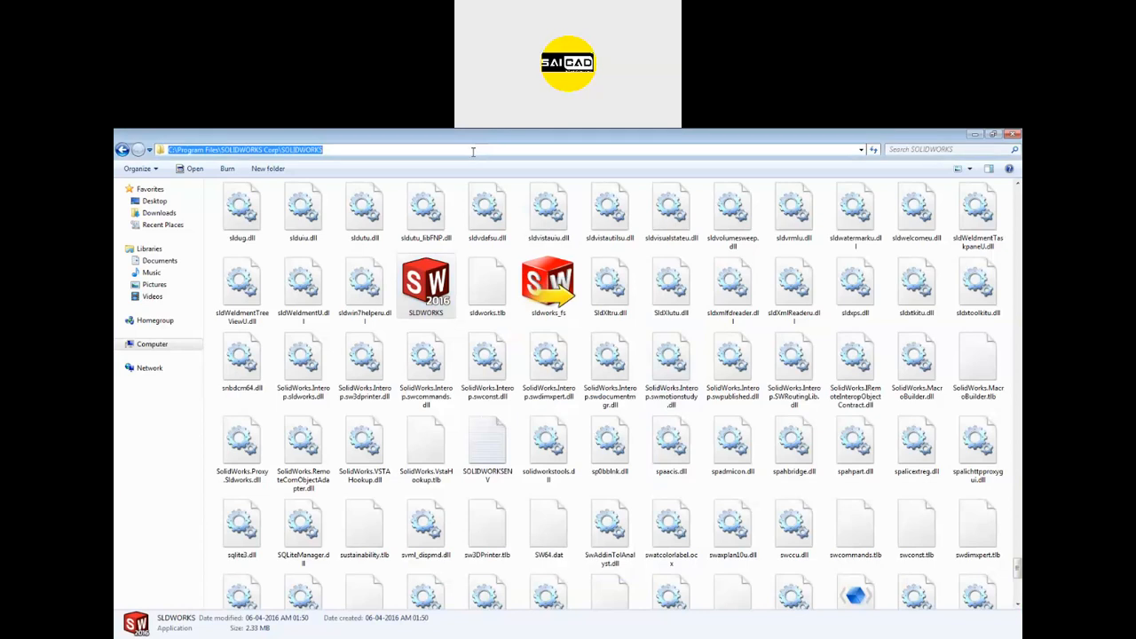
left_click(460, 225)
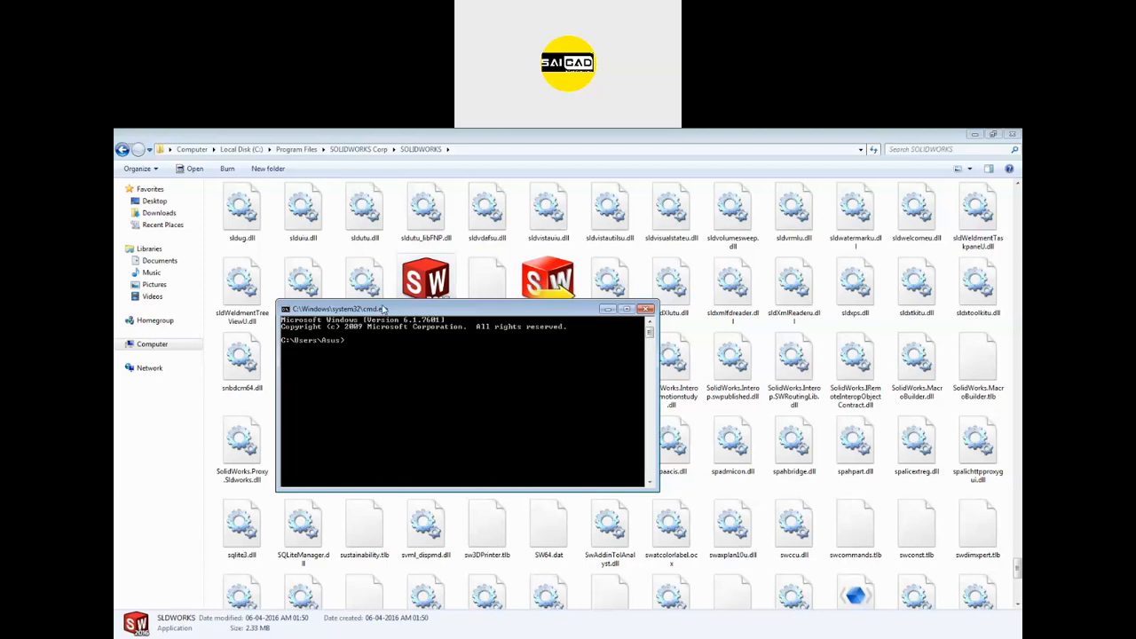
key("ctrl+v")
right_click(382, 359)
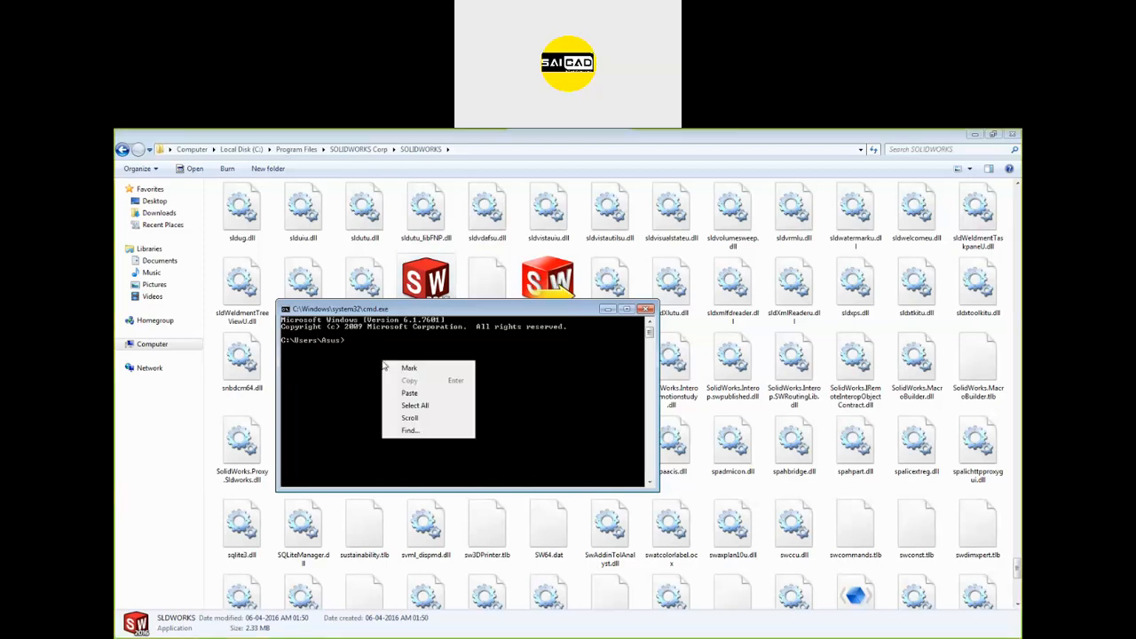
left_click(396, 389)
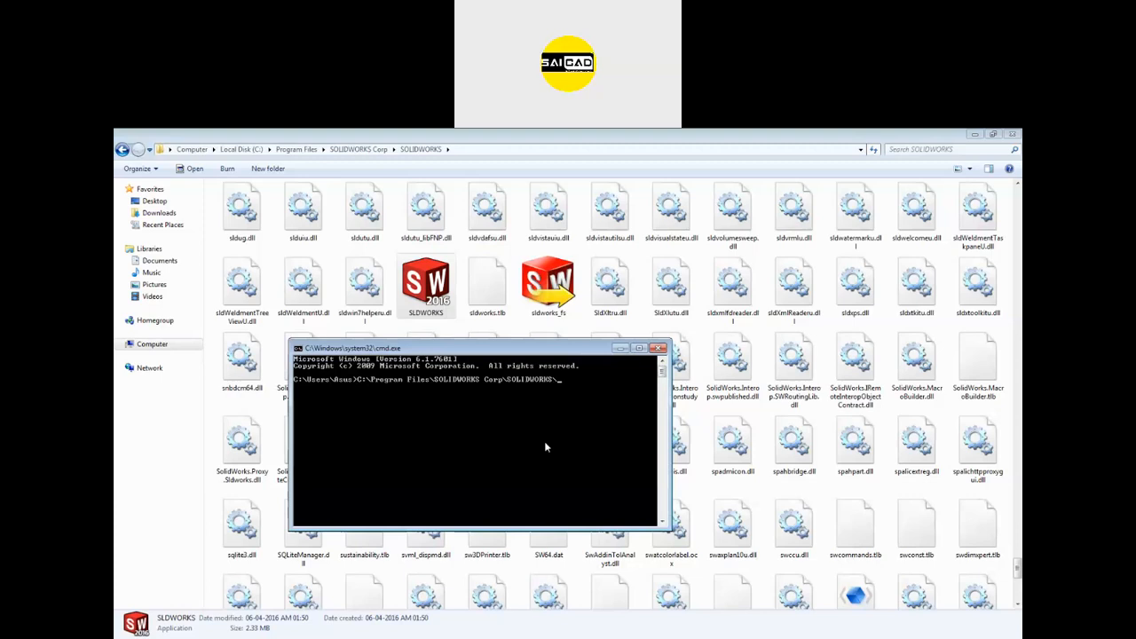
type("LDWORKS")
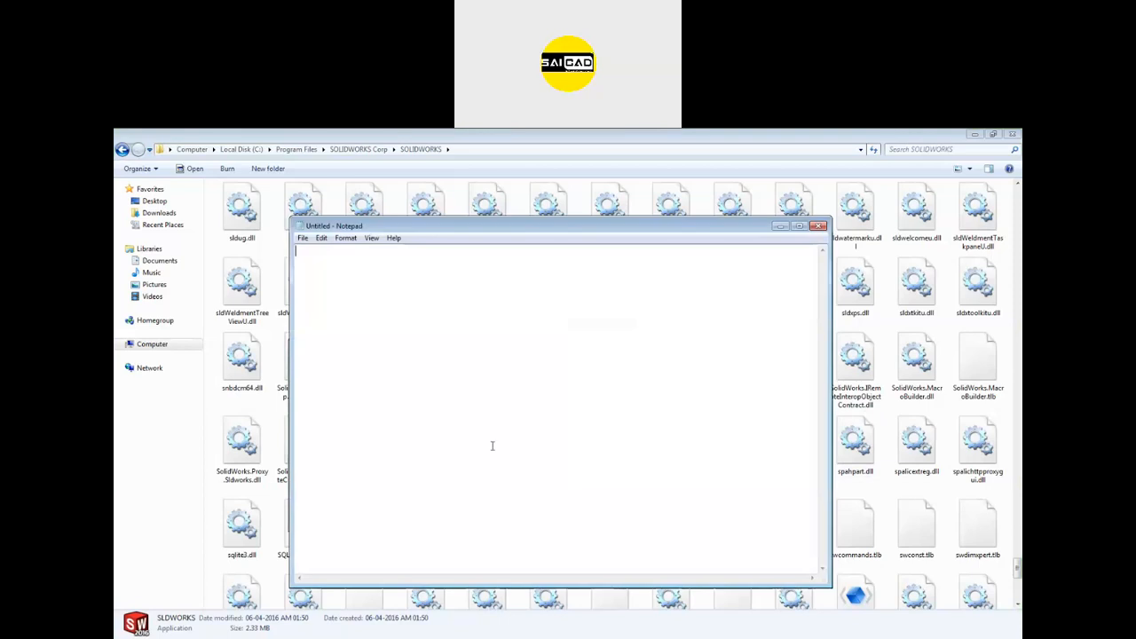
Enter C:\Program Files\SolidWorks Corp\SolidWorks\SLDWORKS.exe"/regserver in a Notepad note and copy the whole line.
type("C:\\Program Files\\Solidworks Corp\\Solidworks\\SLDWORKS.exe\"/regserver")
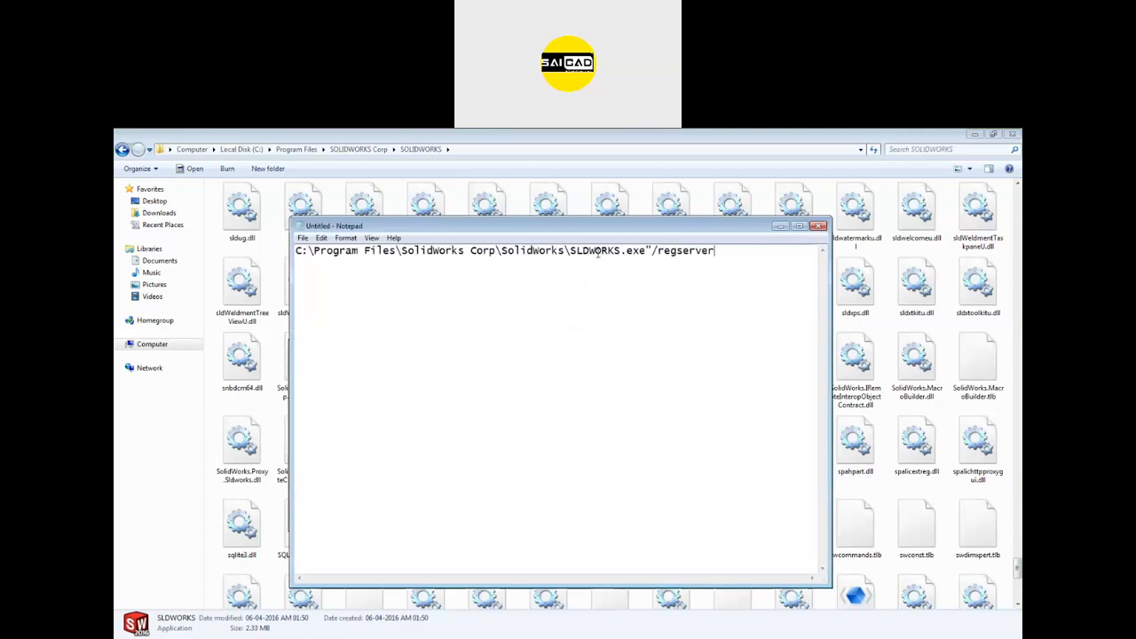
left_click_drag(621, 251, 289, 251)
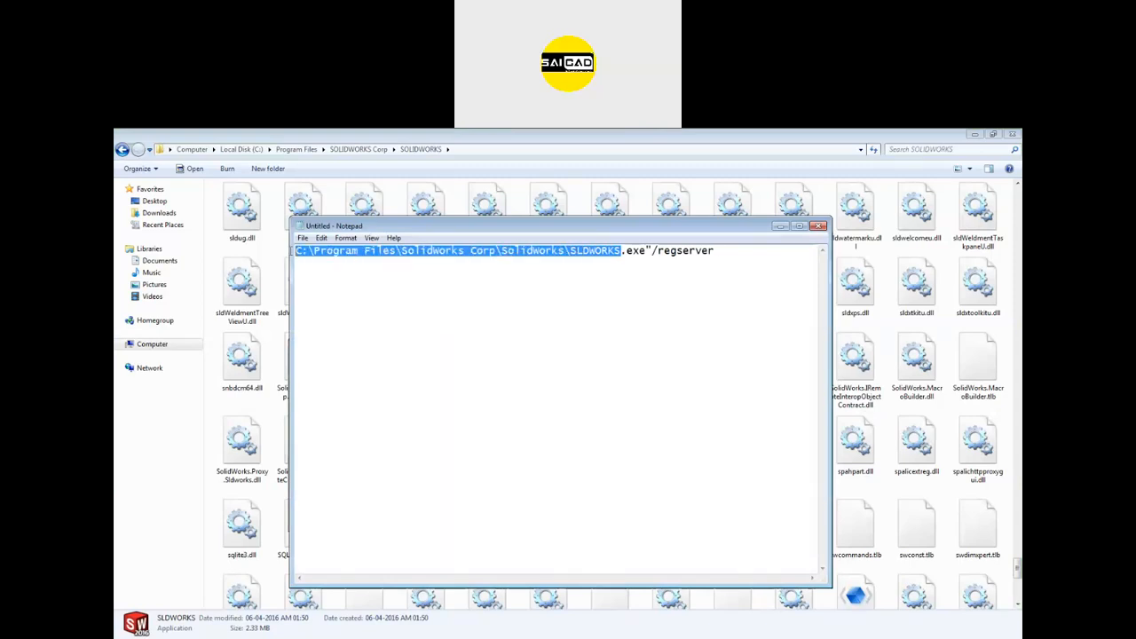
left_click(646, 253)
left_click_drag(621, 253, 293, 251)
key("super+c")
left_click(648, 252)
type("\"")
left_click(672, 259)
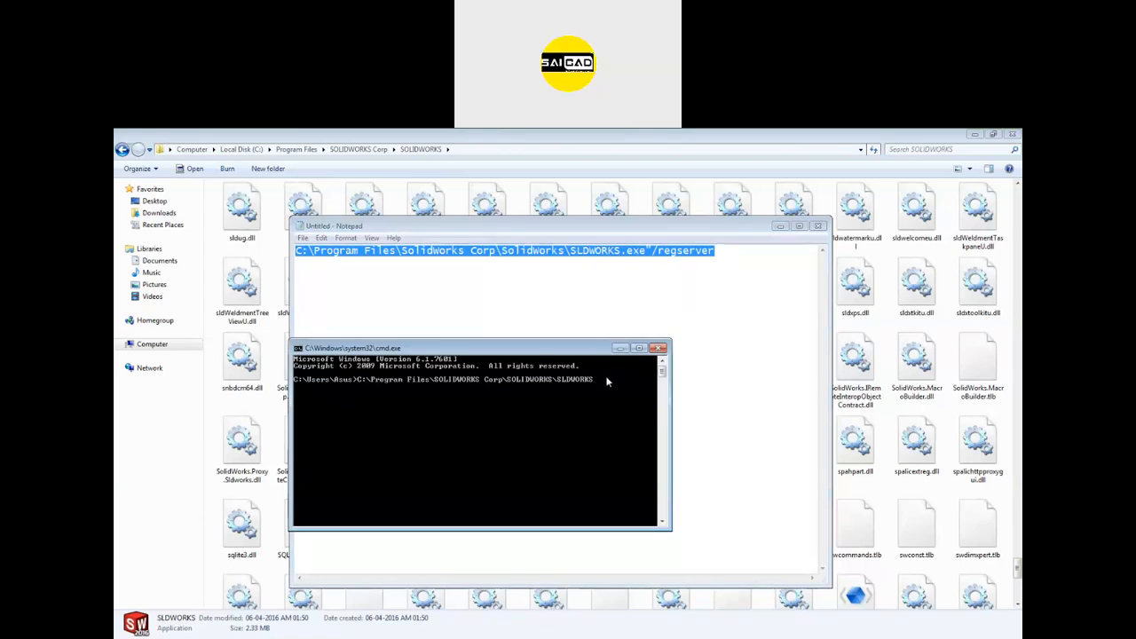
Paste the copied SLDWORKS.exe"/regserver line into a fresh command prompt in place of the old one, and close the prompt.
left_click(660, 347)
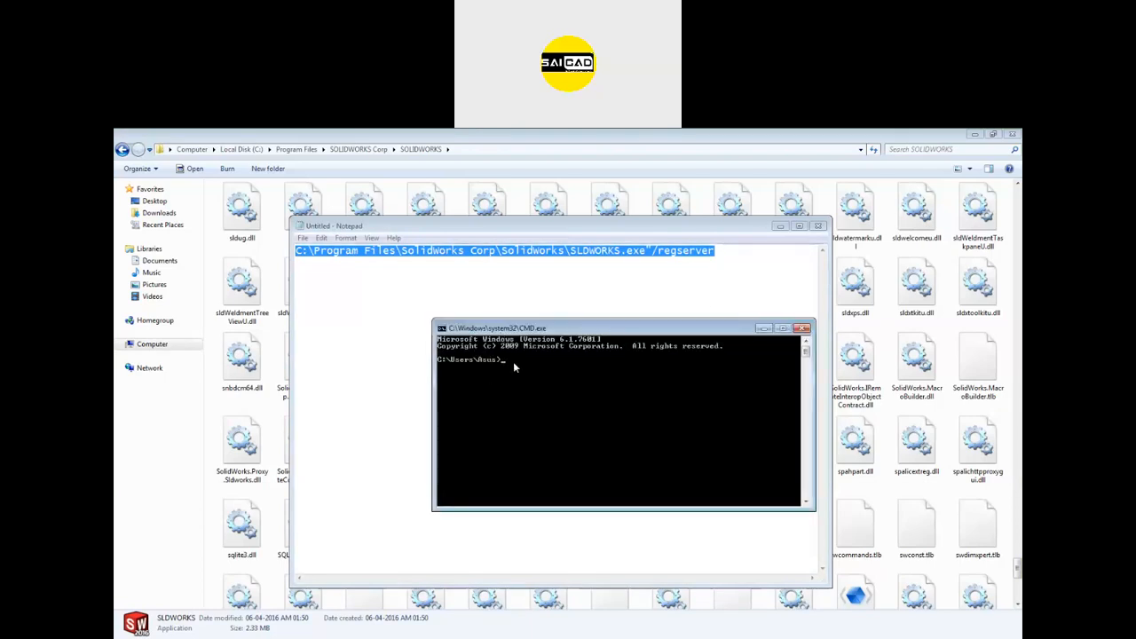
right_click(513, 361)
left_click(540, 393)
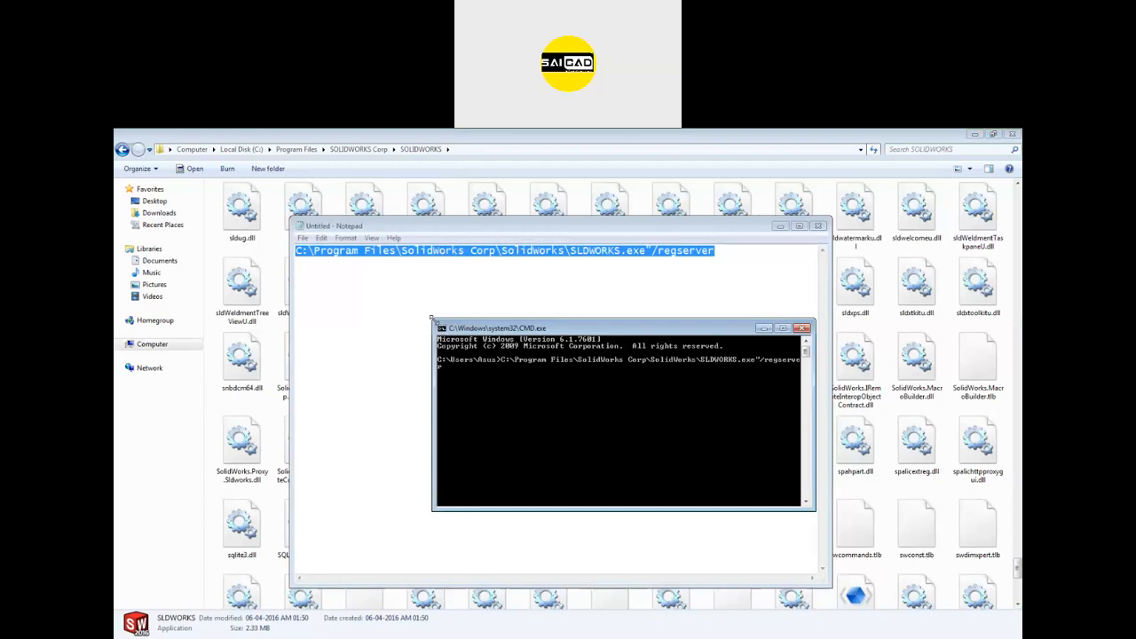
key("Return")
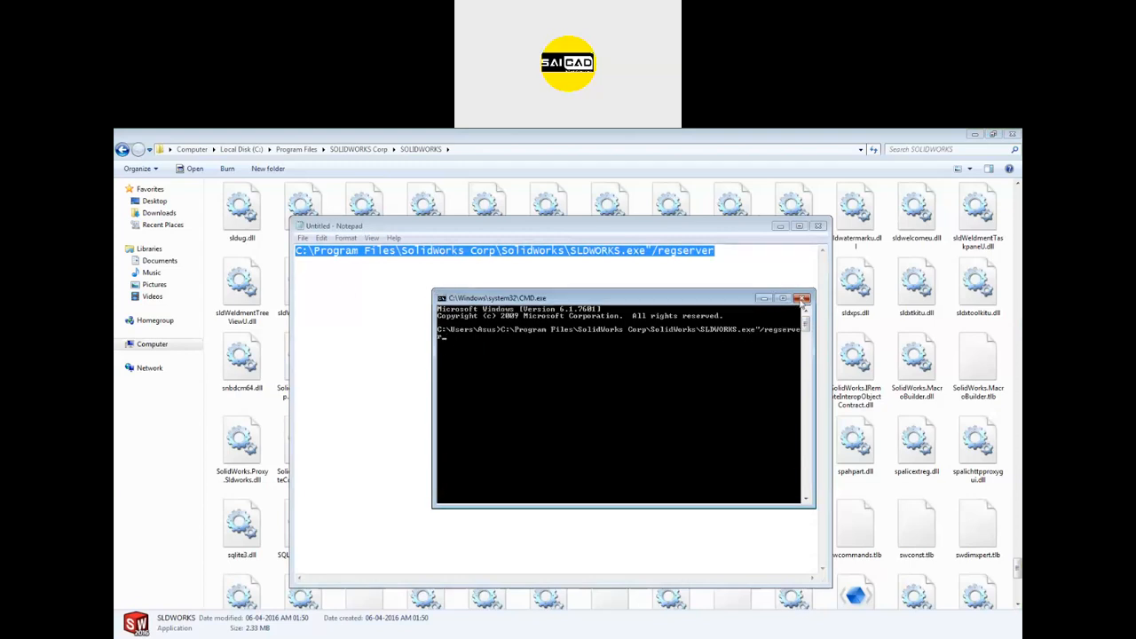
left_click(802, 298)
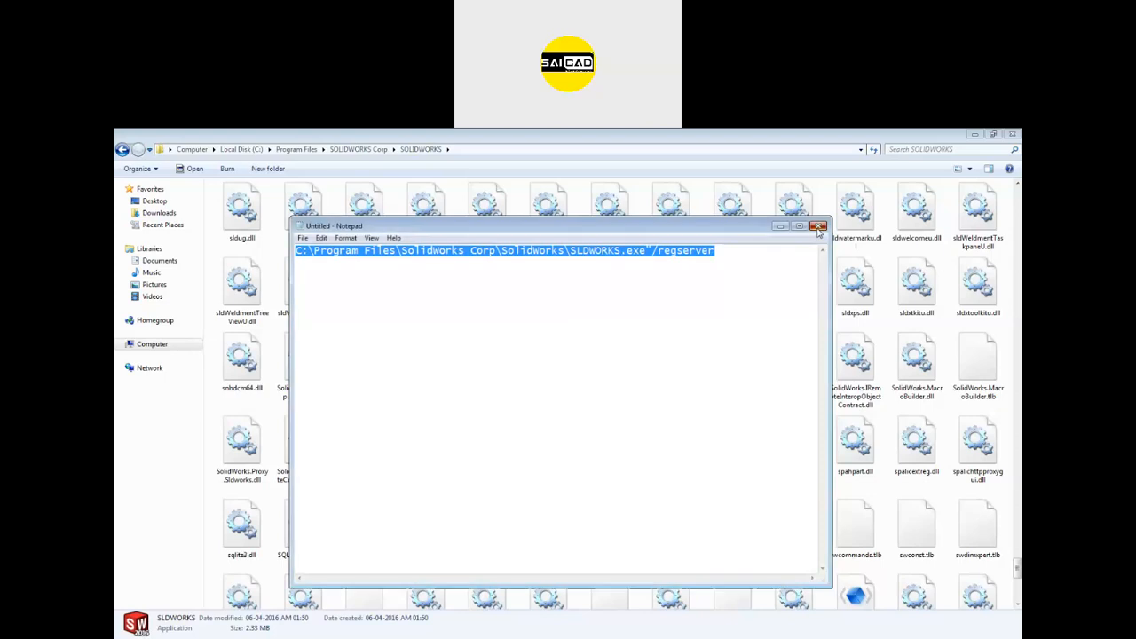
Return to the SOLIDWORKS assembly, keeping the unsaved Notepad note minimized and closing the SLDWORKS Properties window.
left_click(819, 229)
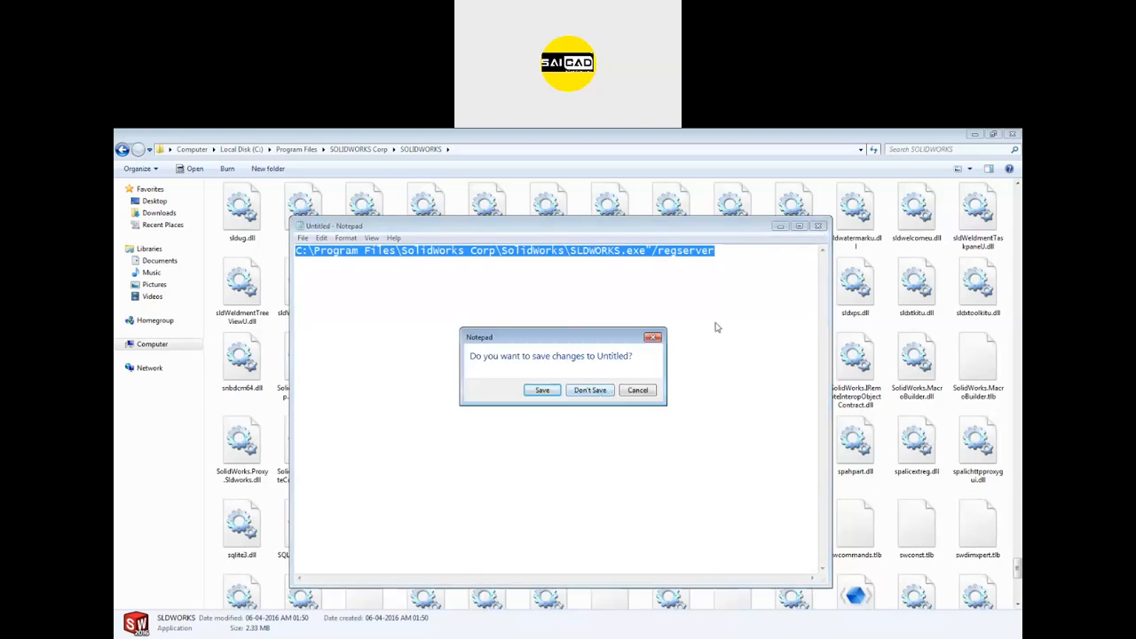
left_click(657, 338)
left_click(705, 322)
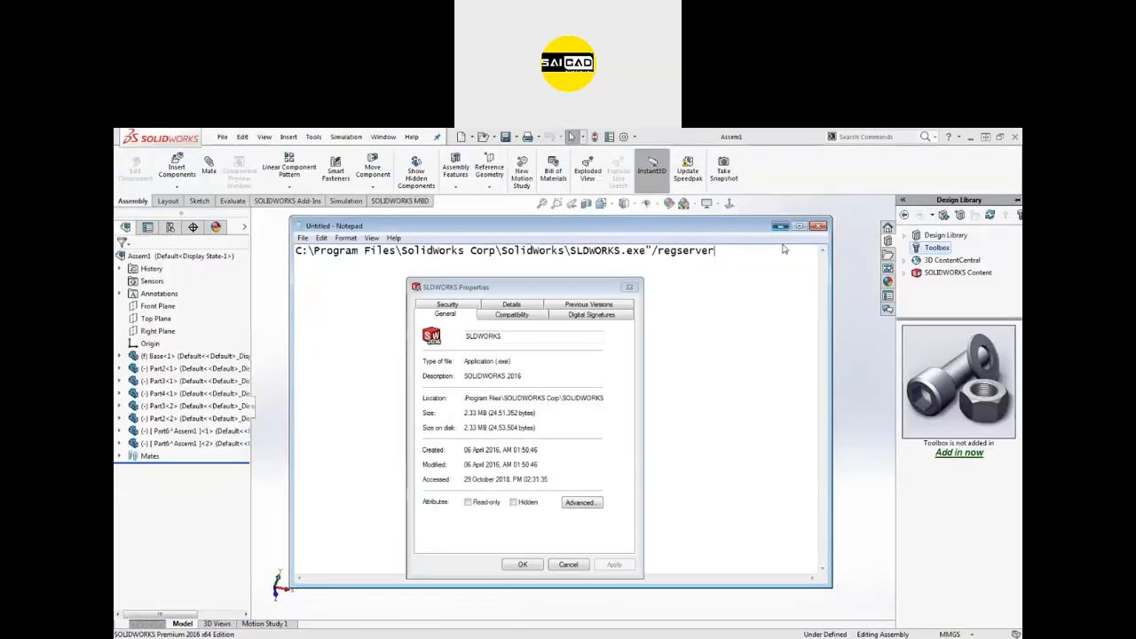
left_click(781, 225)
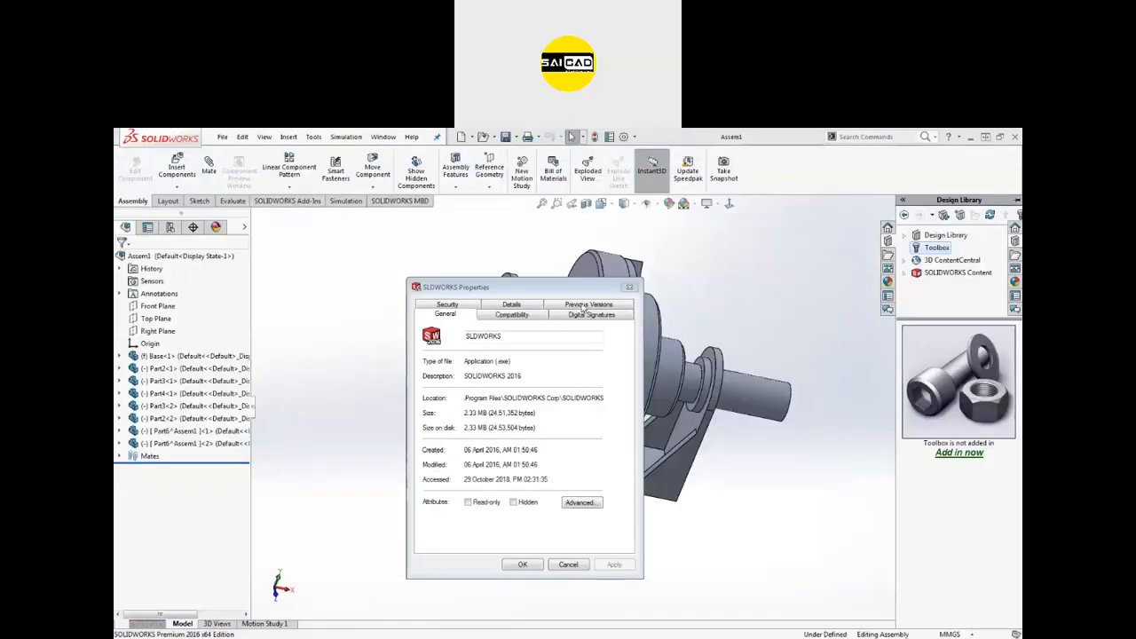
left_click(630, 287)
Make a drawing from the Assem1 assembly on a standard A3 (ANSI) Landscape sheet.
scroll(733, 420, "up", 5)
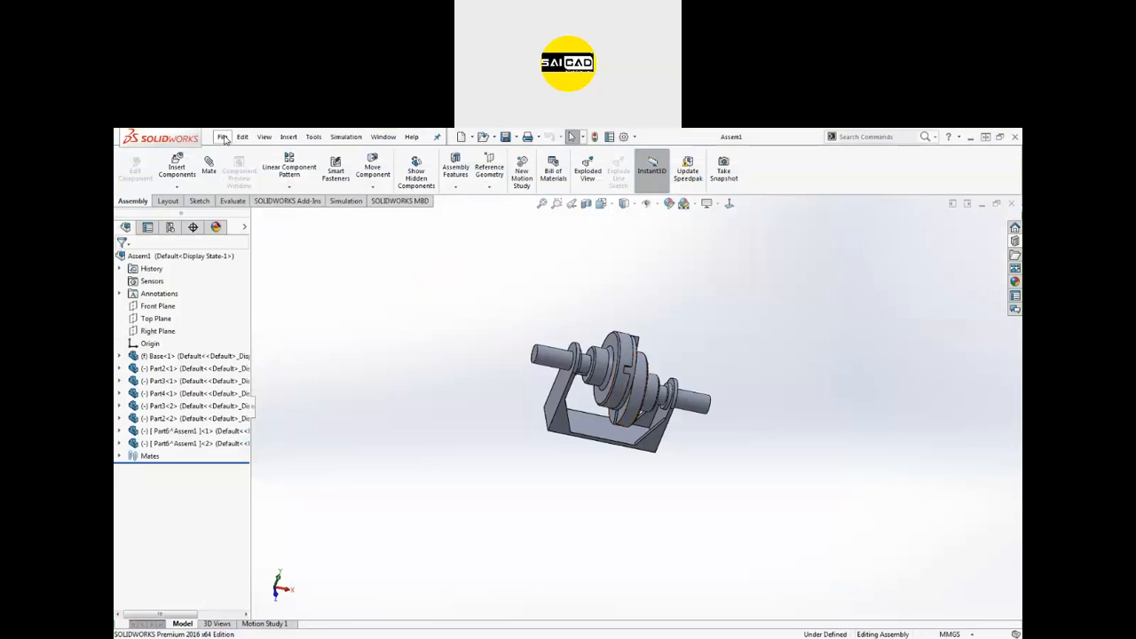
left_click(222, 137)
mouse_move(255, 183)
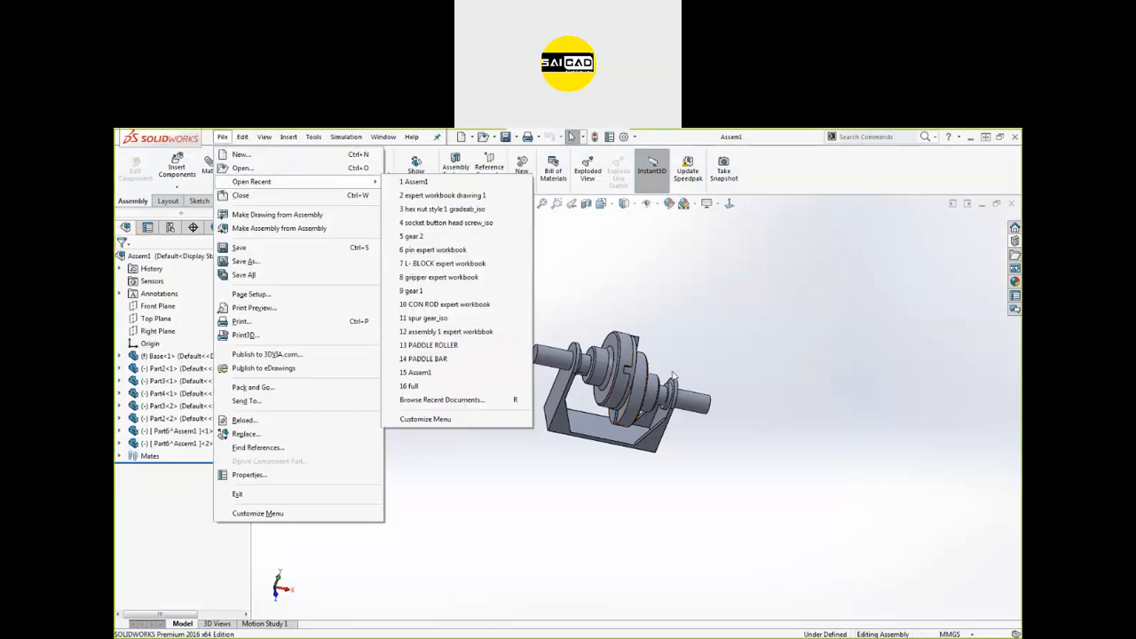
left_click(311, 215)
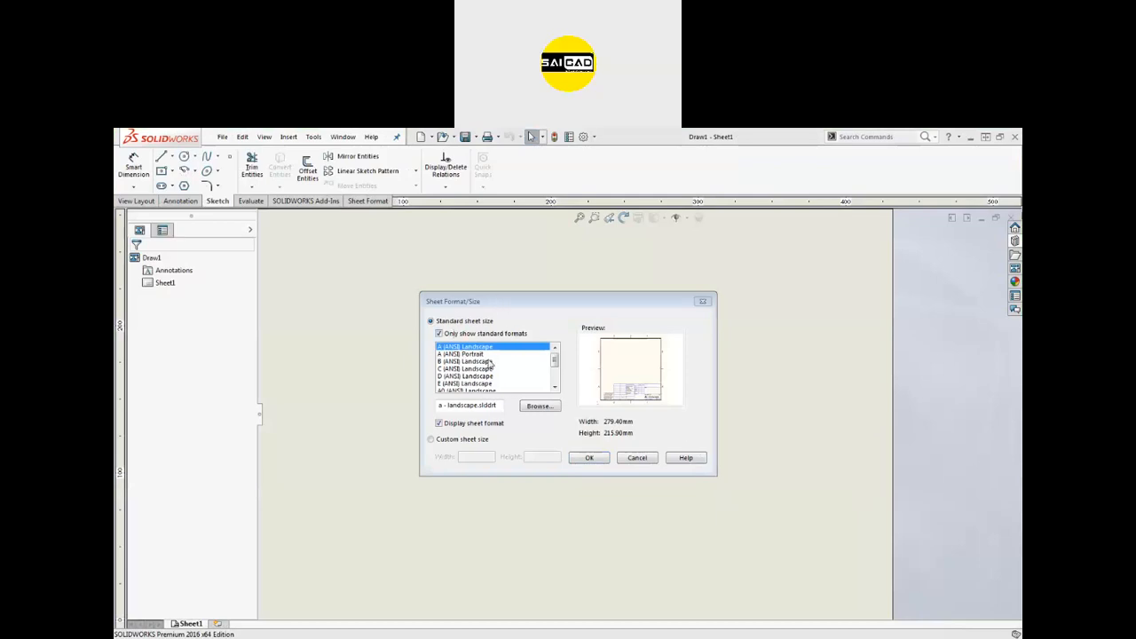
left_click(465, 378)
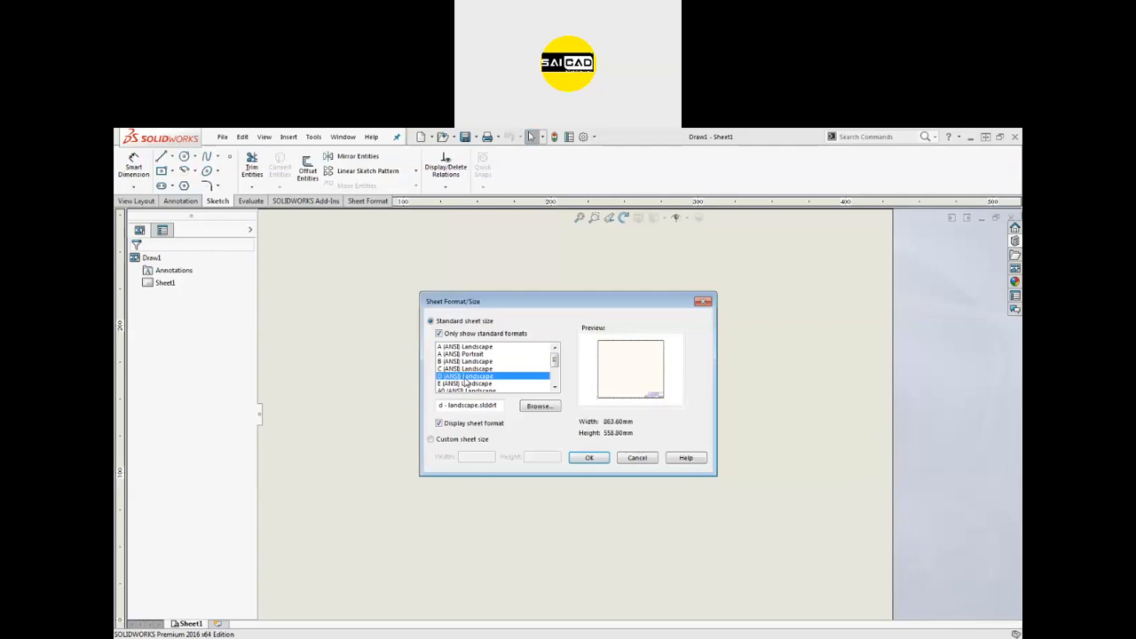
scroll(453, 387, "down", 1)
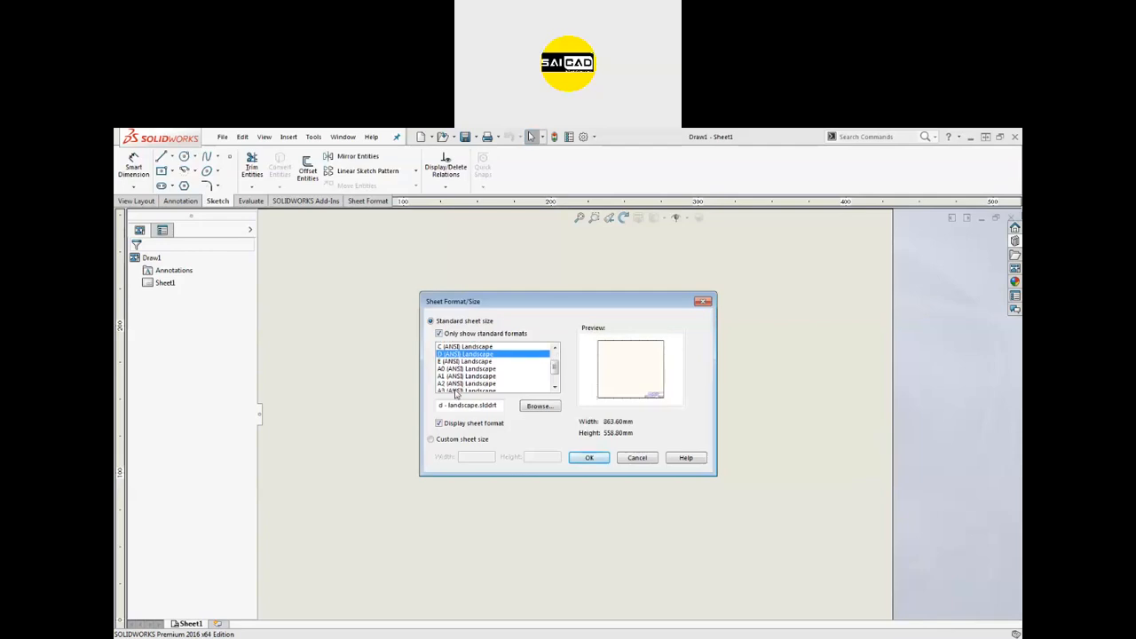
left_click(455, 391)
left_click(599, 460)
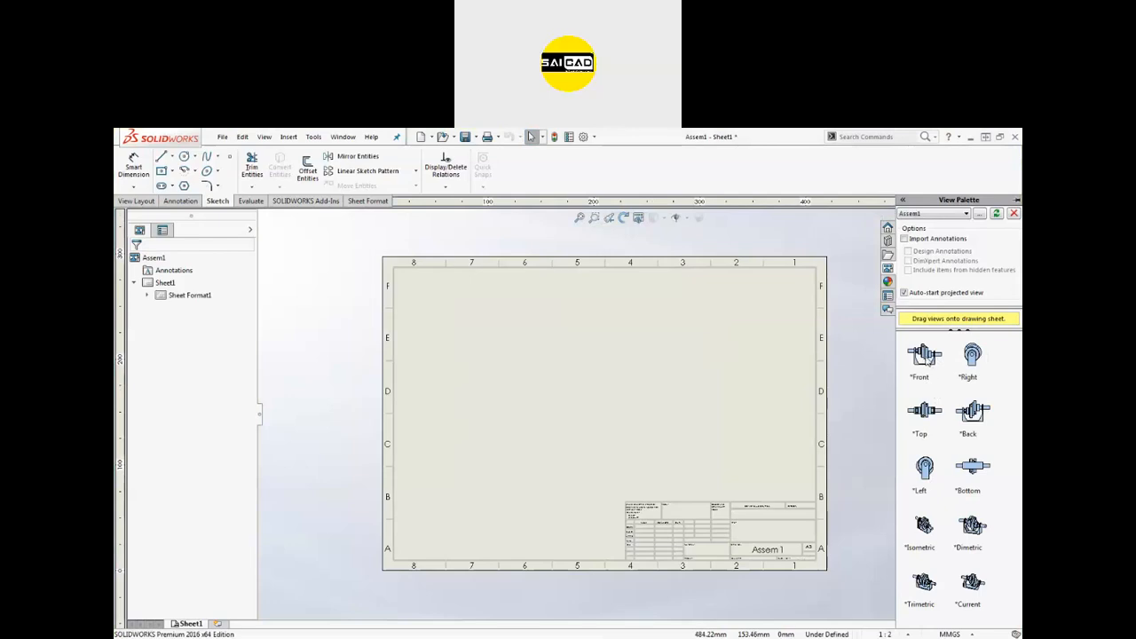
left_click_drag(925, 355, 620, 425)
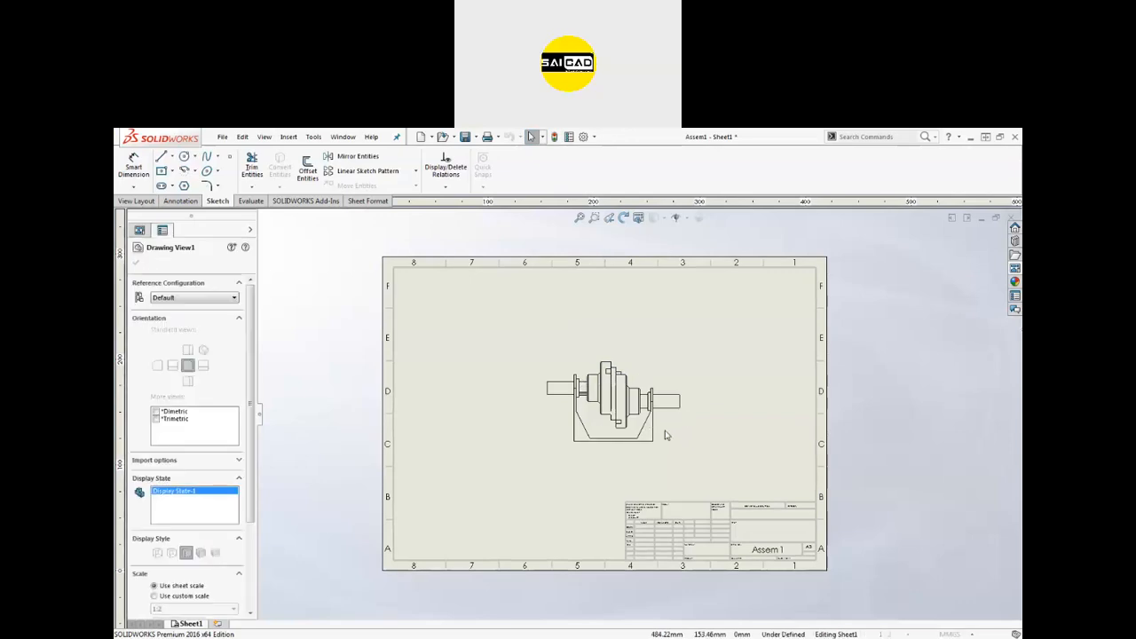
key("Escape")
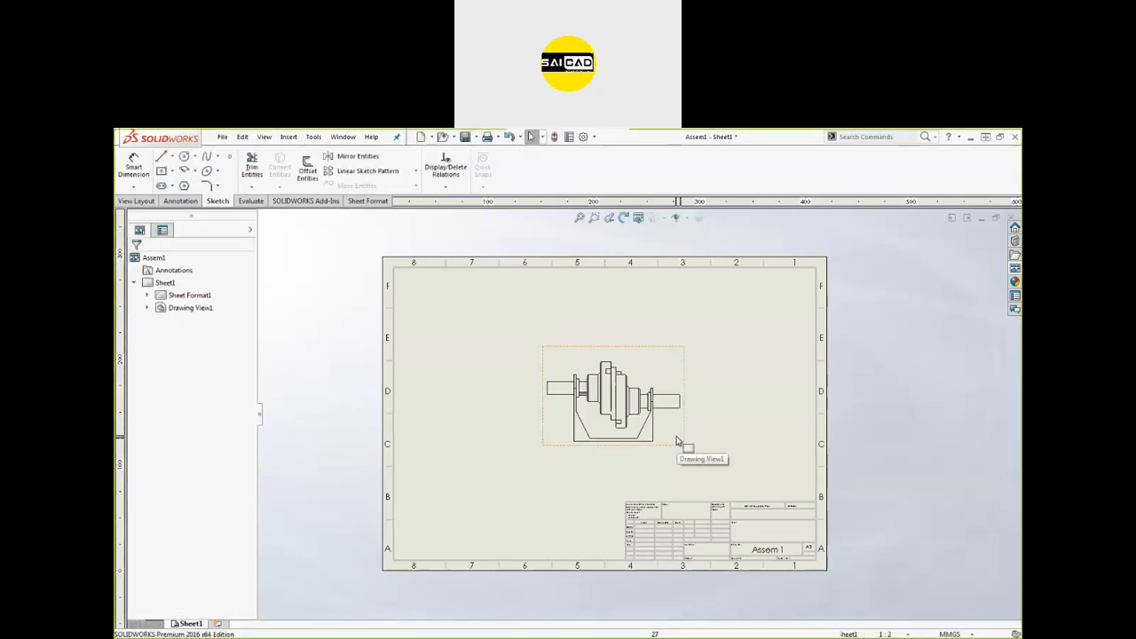
left_click(676, 443)
key("Delete")
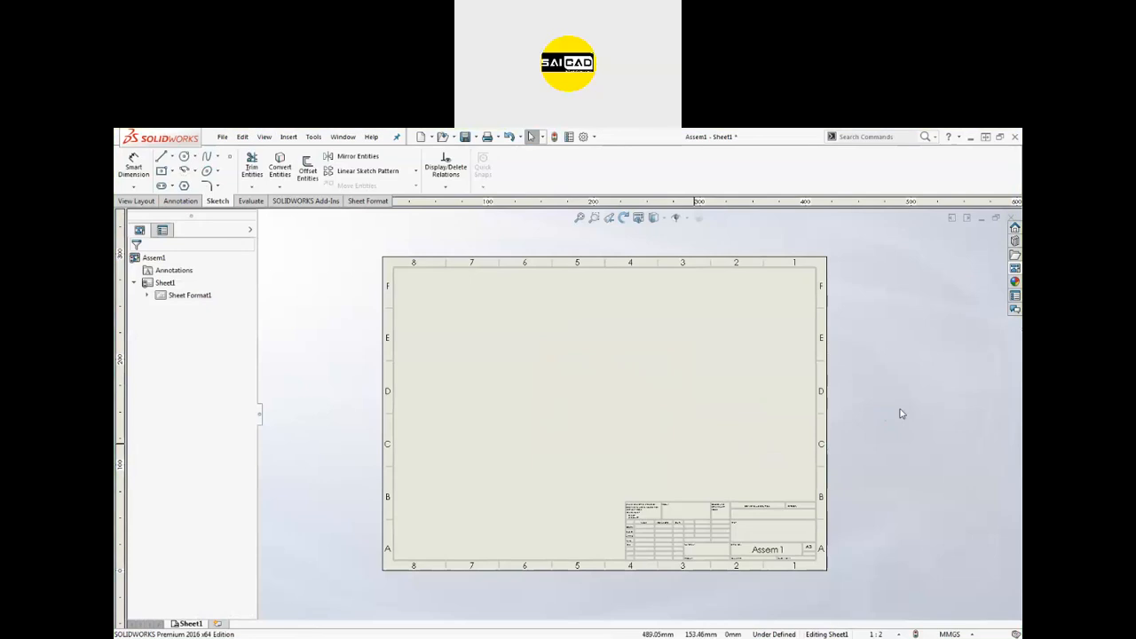
Place the Isometric view of the assembly on the sheet and display it Shaded With Edges.
left_click(1014, 268)
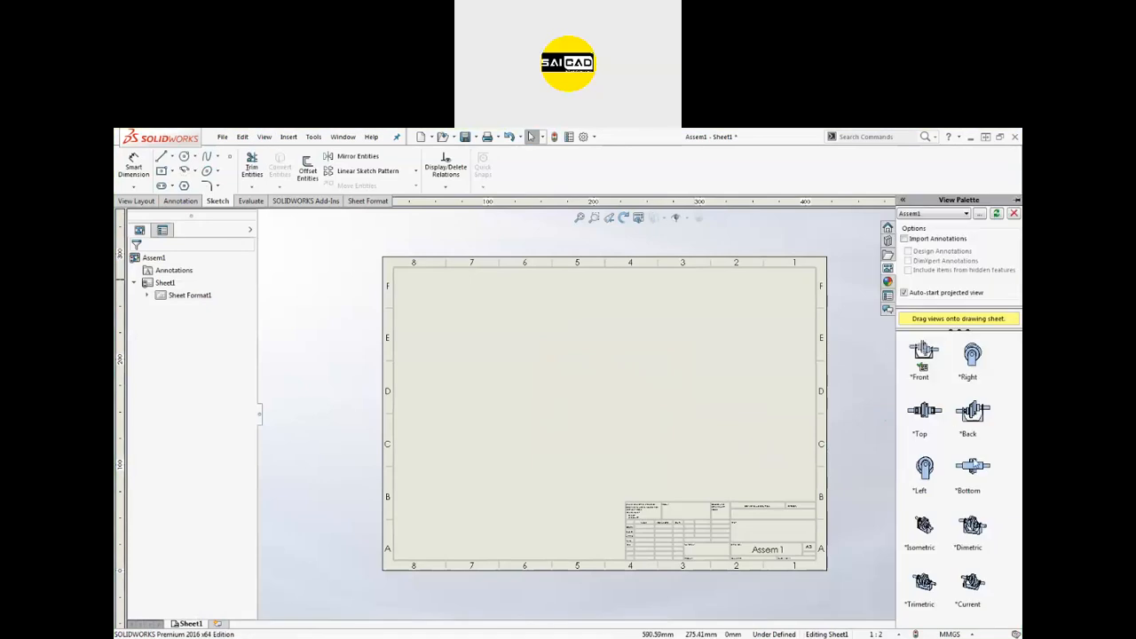
mouse_move(928, 540)
left_mouse_down()
mouse_move(562, 422)
mouse_move(578, 417)
left_mouse_up()
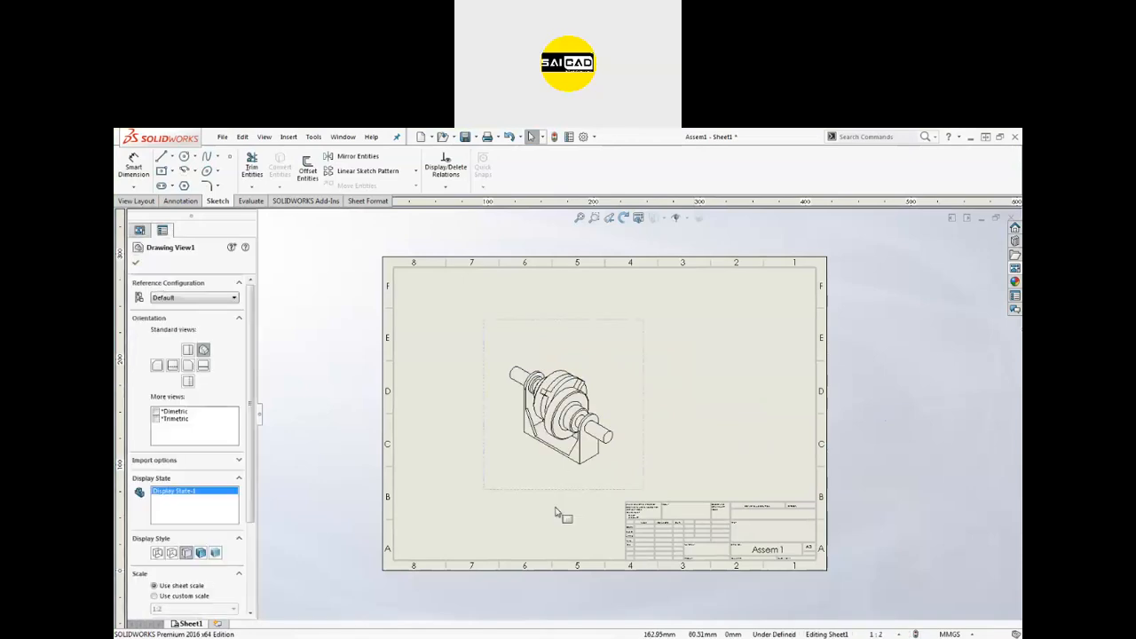
left_click(200, 553)
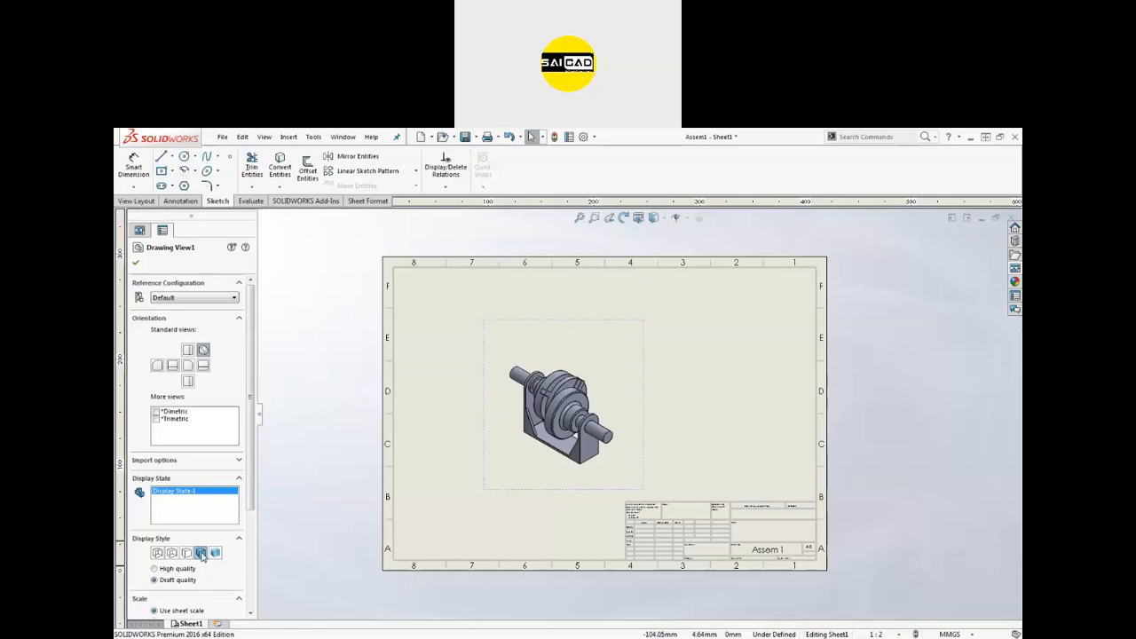
left_click(292, 525)
scroll(532, 471, "down", 1)
scroll(639, 415, "up", 1)
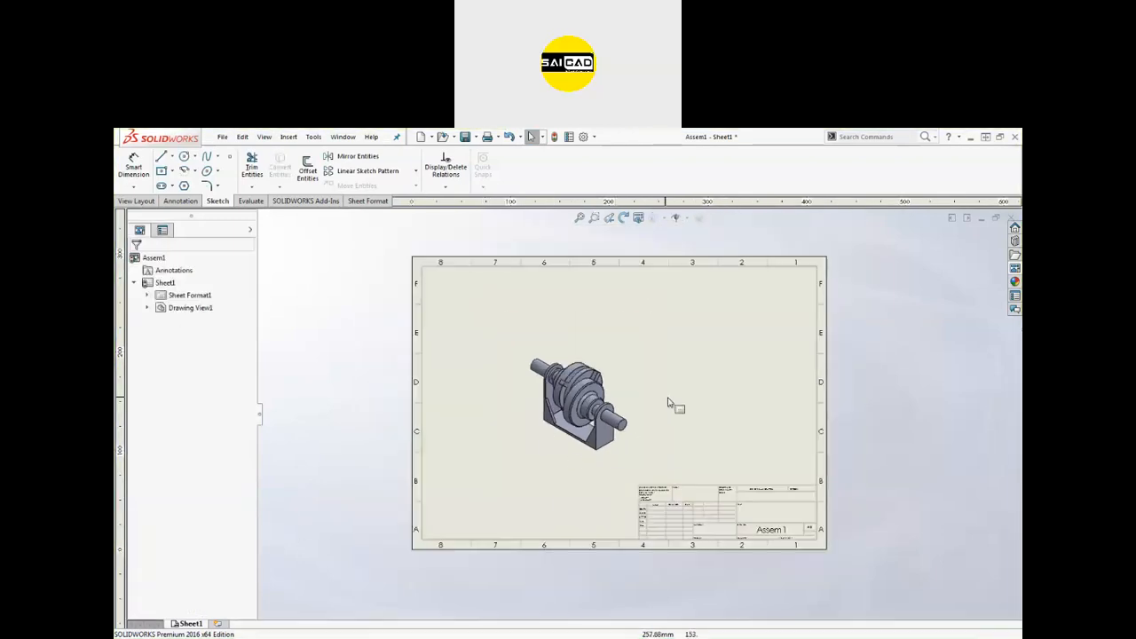
Give the isometric drawing view a custom scale of 1:1.
left_click(528, 466)
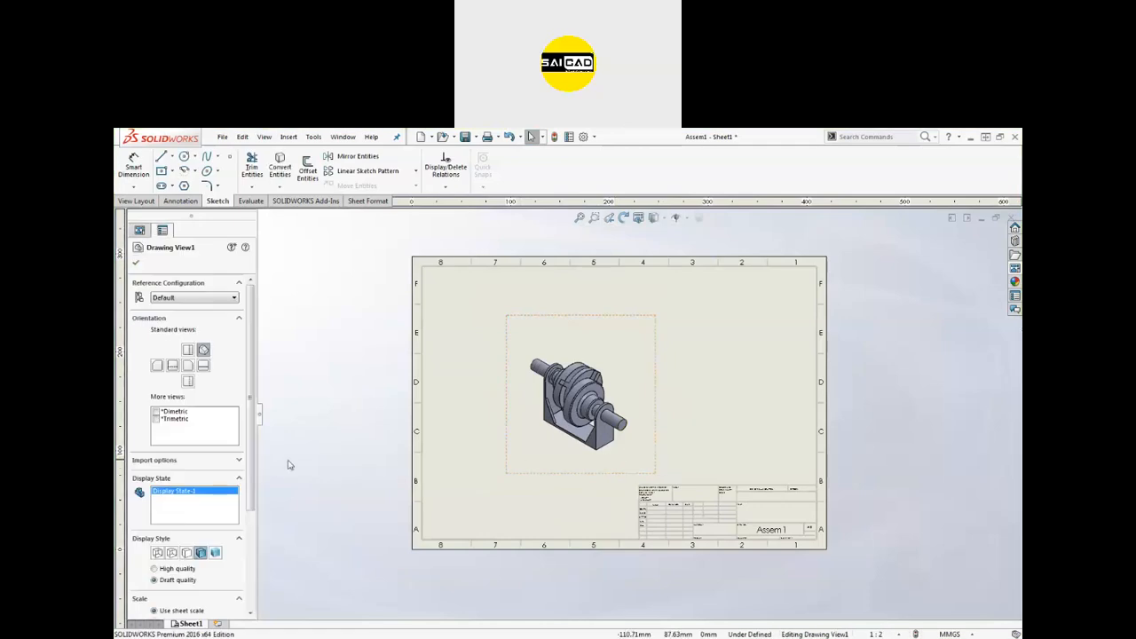
left_click_drag(254, 464, 253, 513)
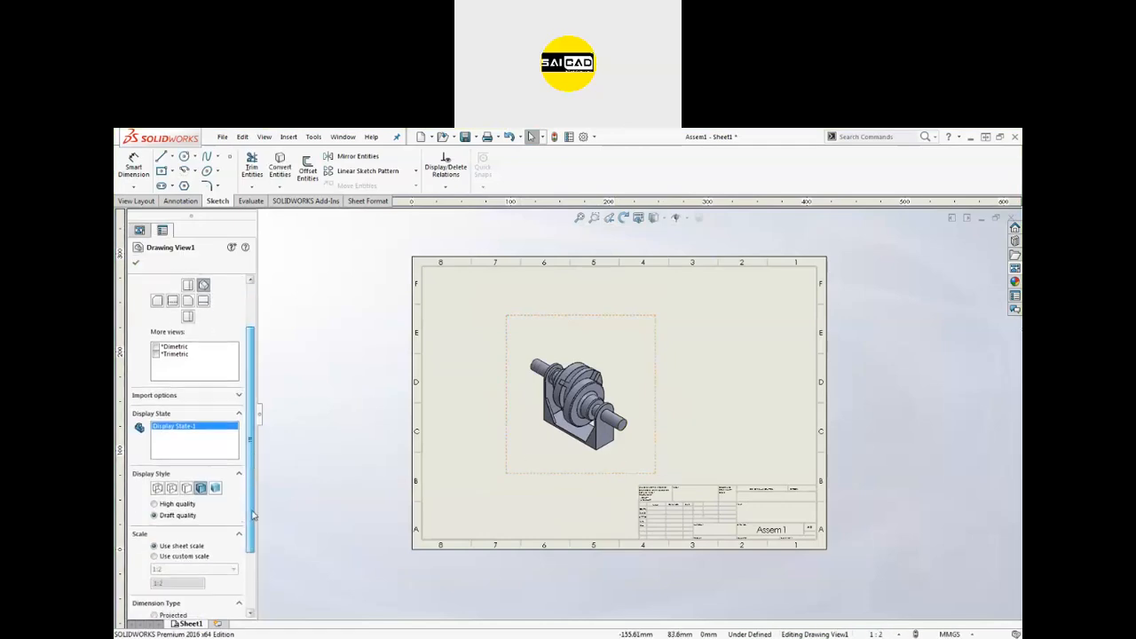
left_click(182, 556)
left_click(163, 569)
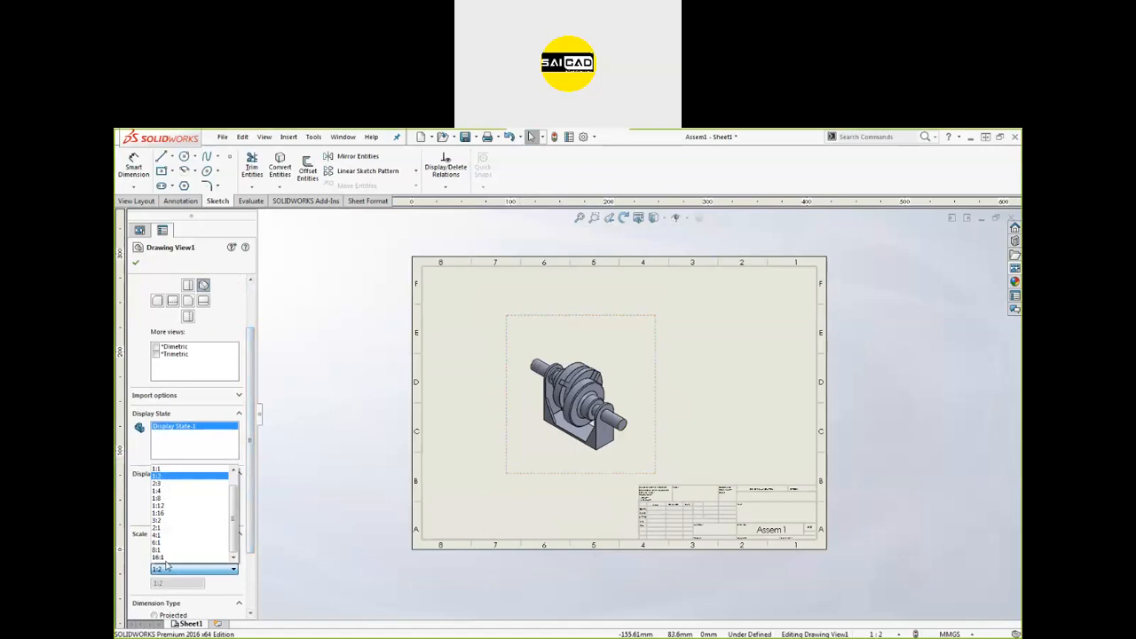
left_click(159, 468)
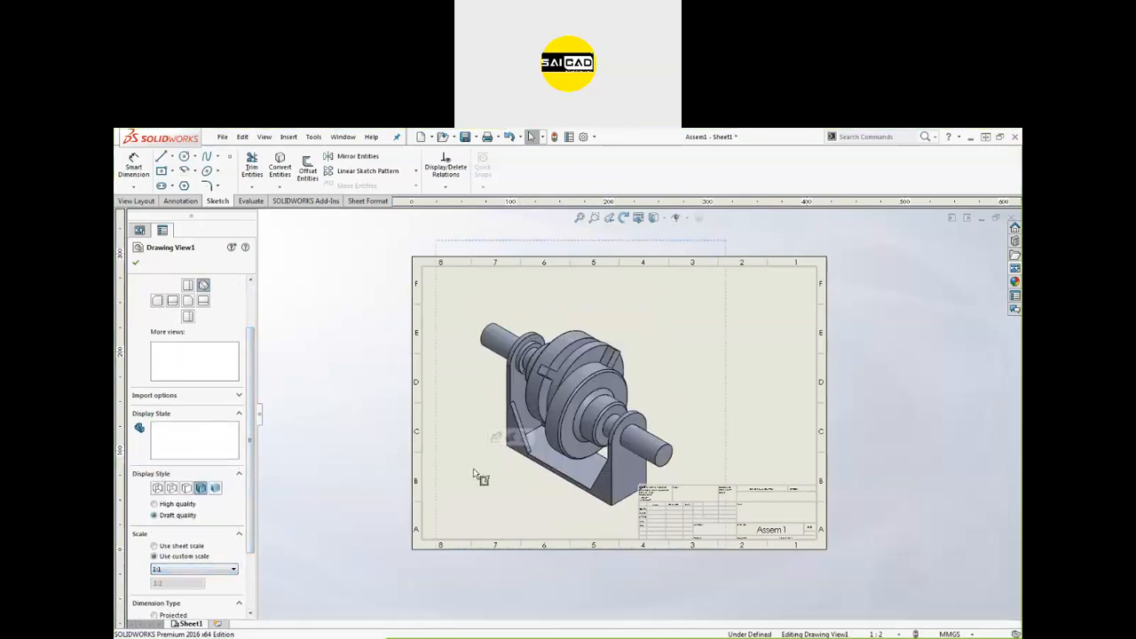
Move the isometric view toward the sheet's left edge, leaving room beside it above the title block.
left_click_drag(718, 426, 675, 428)
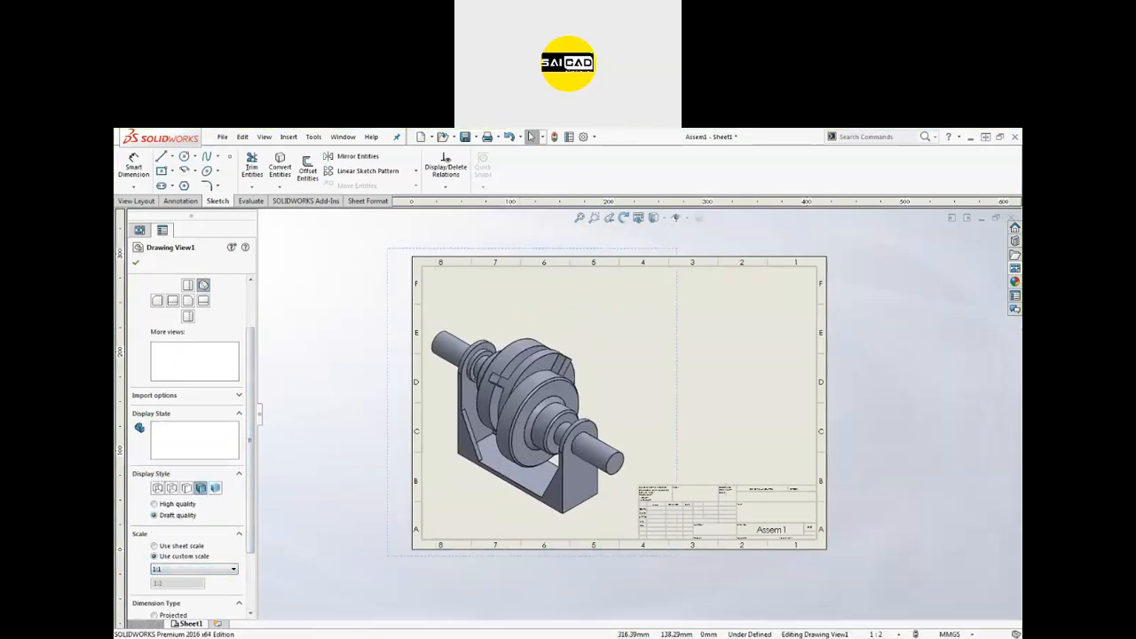
left_click(587, 511)
left_click(357, 471)
scroll(654, 465, "up", 3)
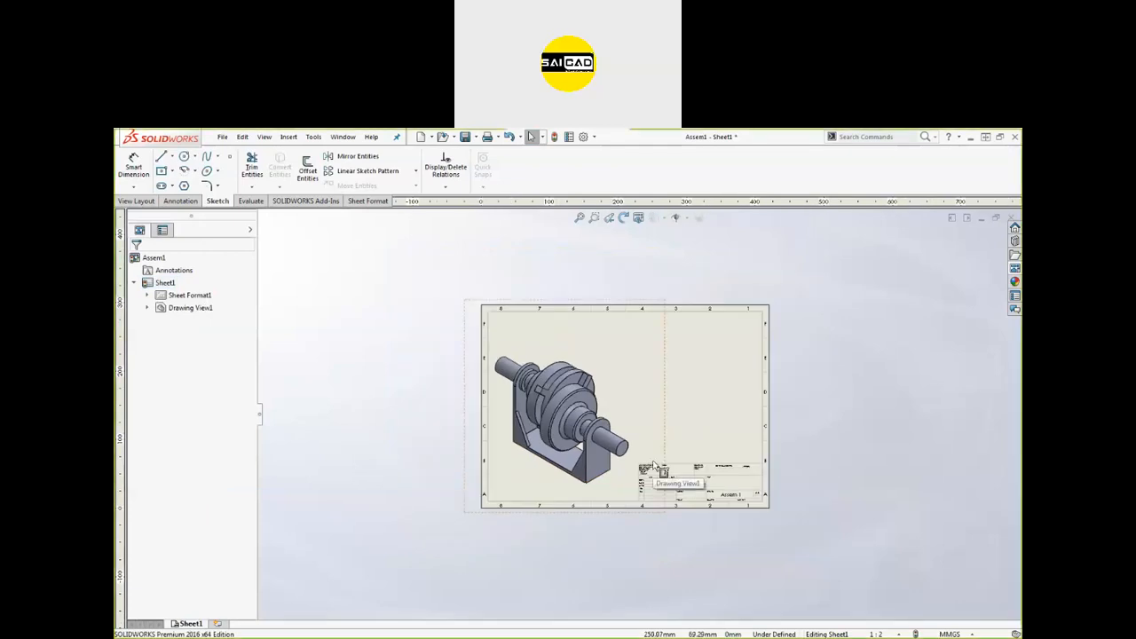
scroll(675, 404, "down", 2)
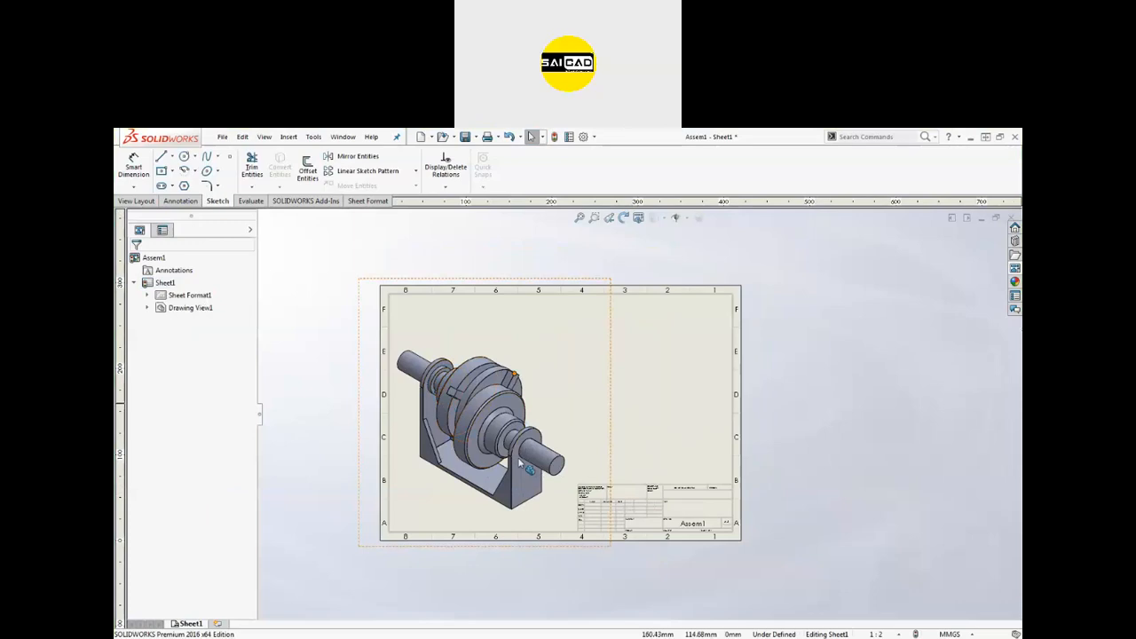
scroll(573, 428, "down", 1)
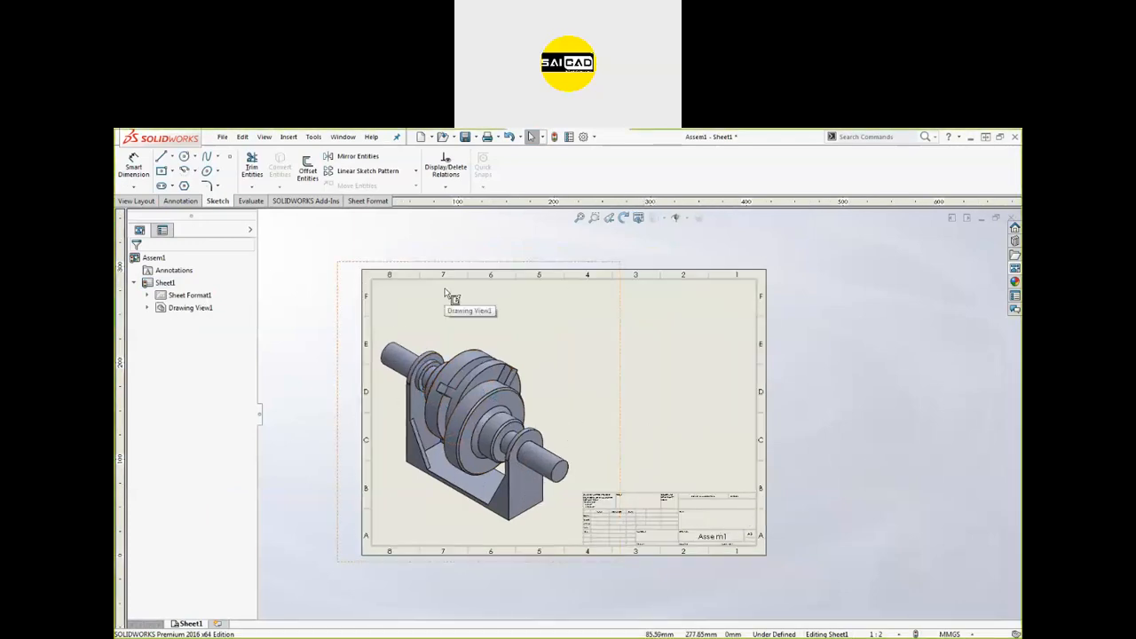
scroll(533, 393, "down", 1)
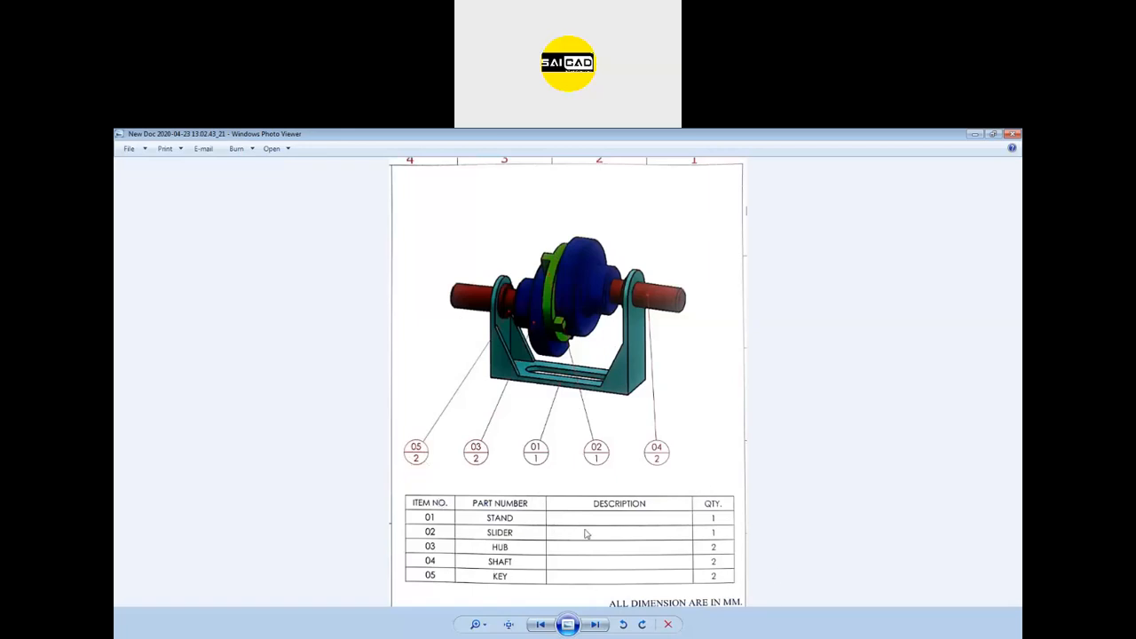
Minimize the reference picture and insert a top-level-only bom-standard bill of materials for the isometric view, placed in the sheet's upper-right corner.
left_click(974, 135)
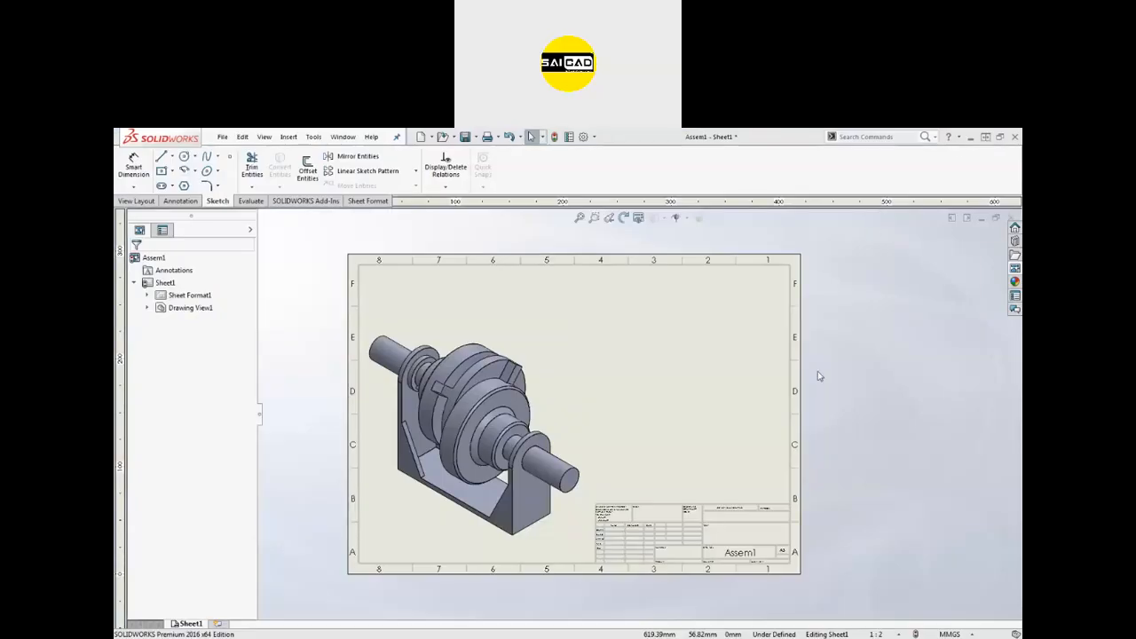
left_click(631, 398)
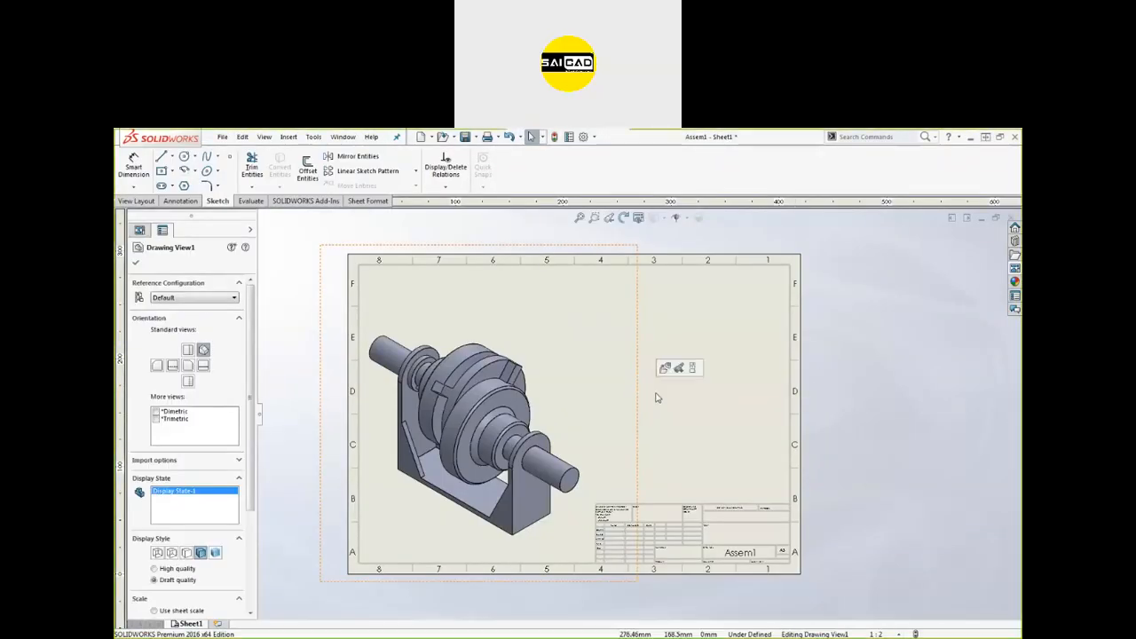
left_click(155, 202)
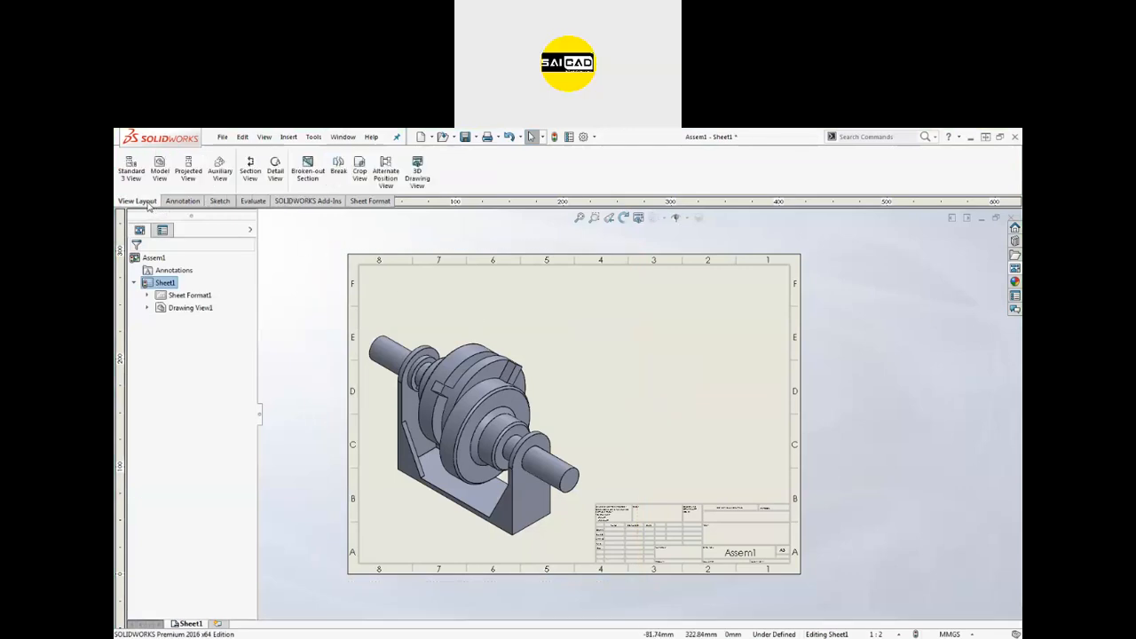
left_click(180, 201)
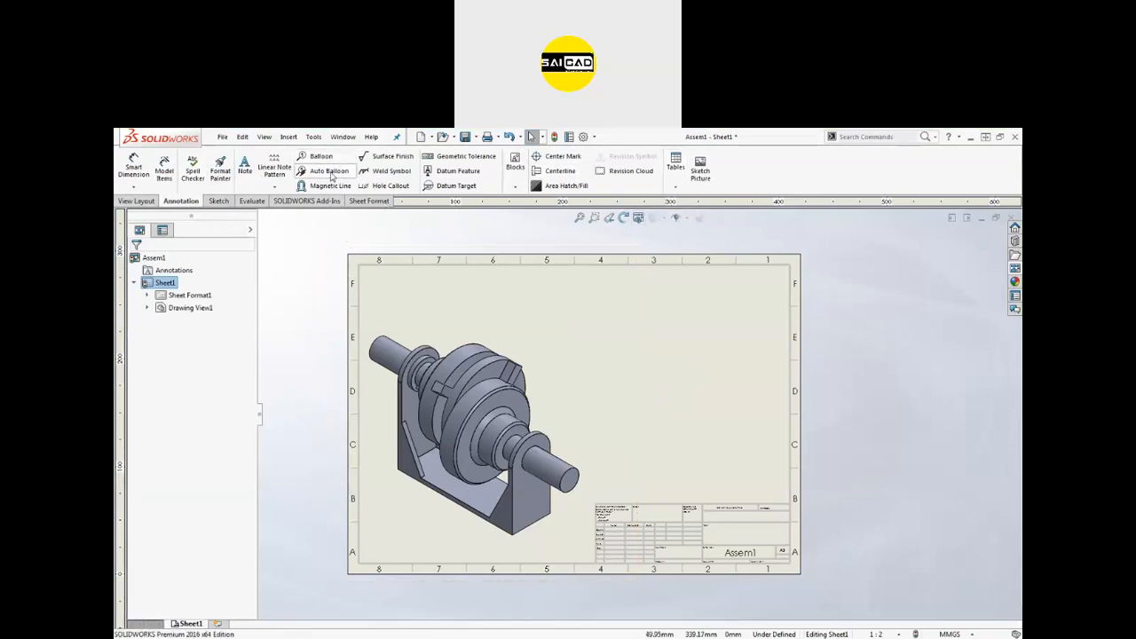
left_click(285, 270)
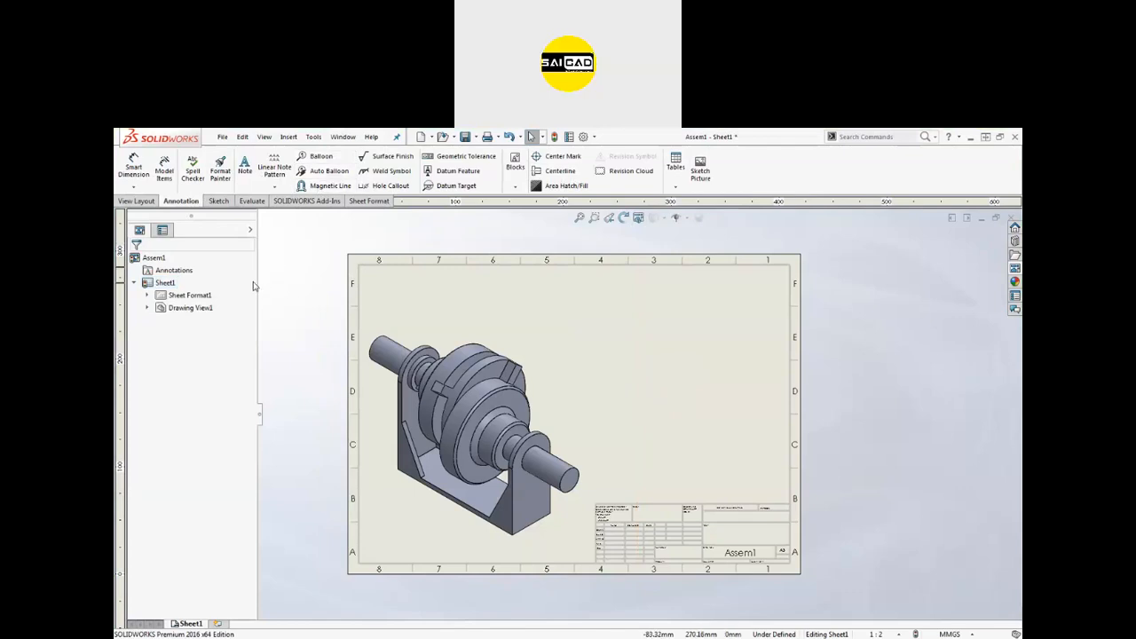
left_click(679, 171)
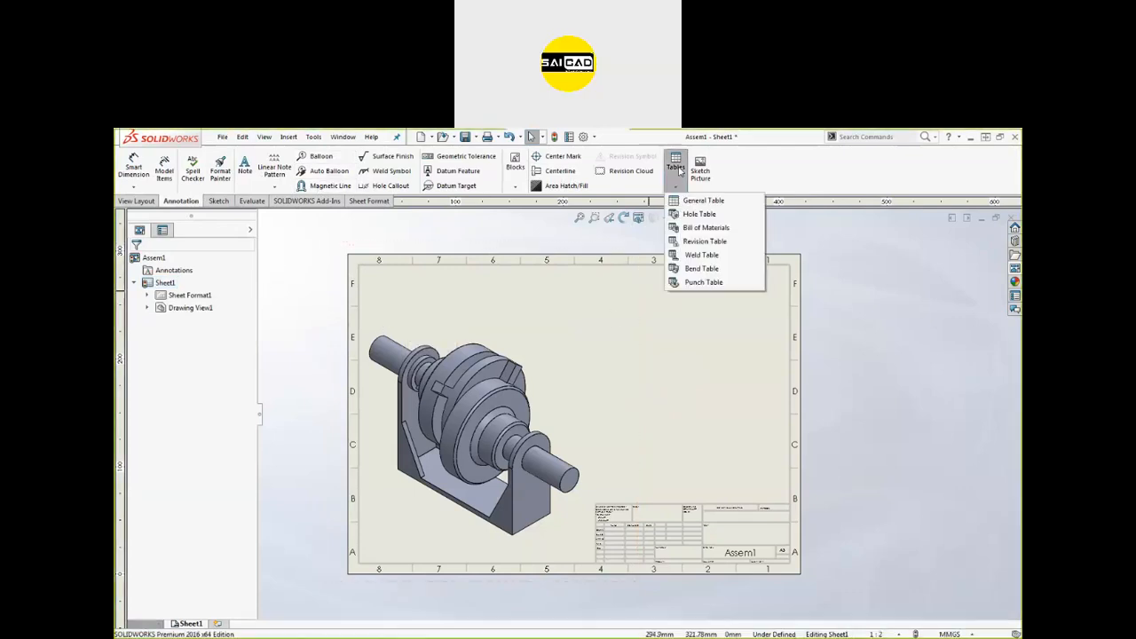
left_click(700, 229)
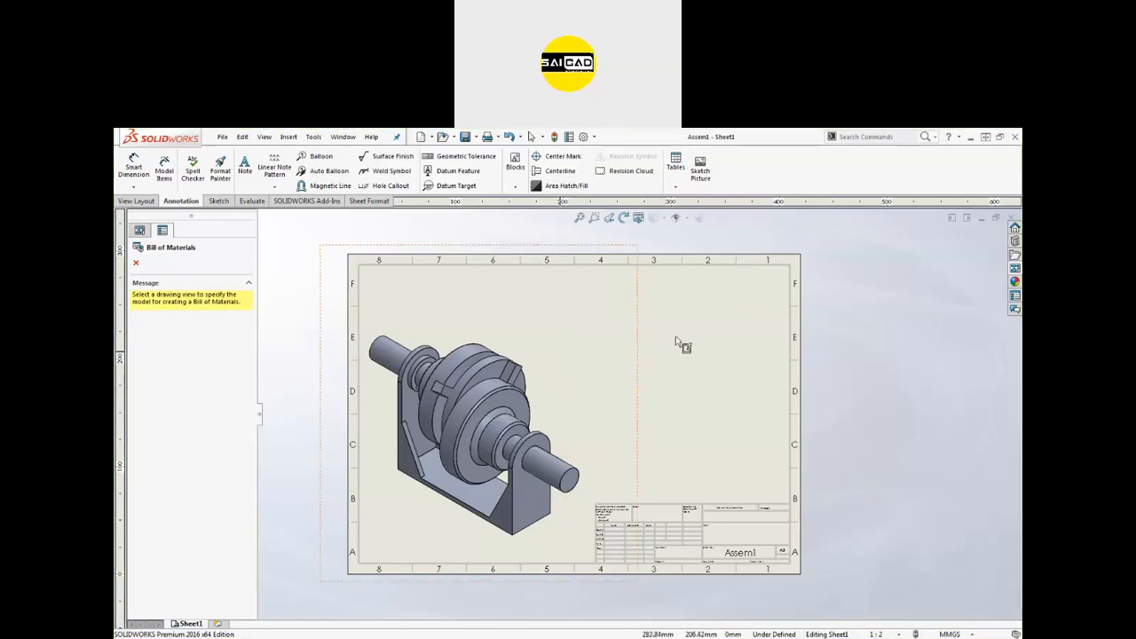
left_click(675, 187)
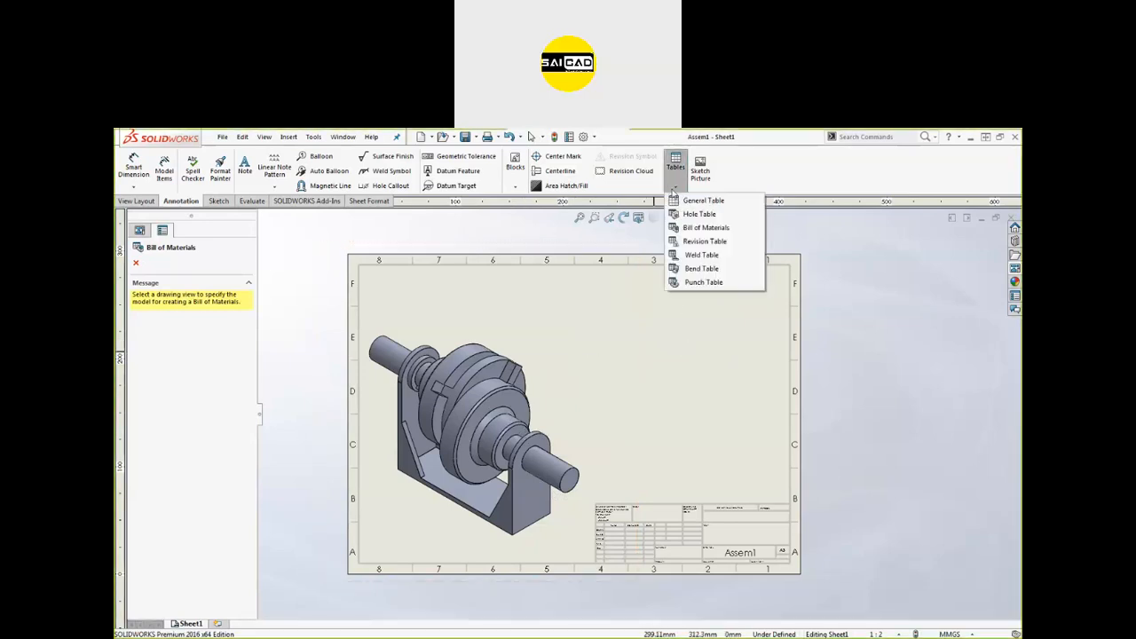
left_click(682, 227)
left_click(581, 395)
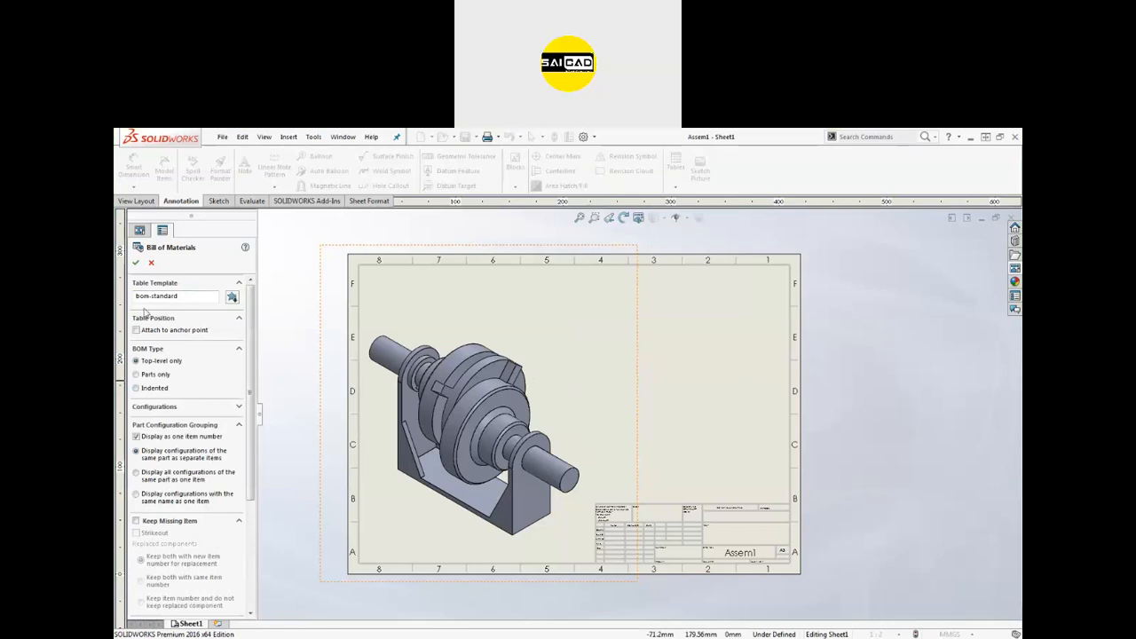
left_click(137, 265)
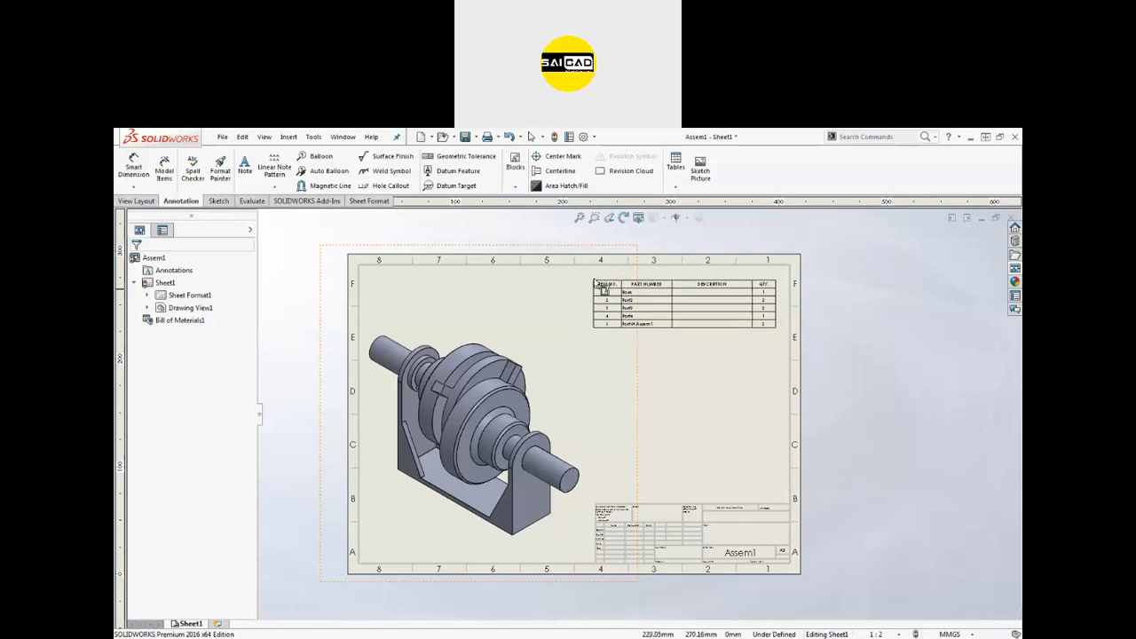
left_click(602, 277)
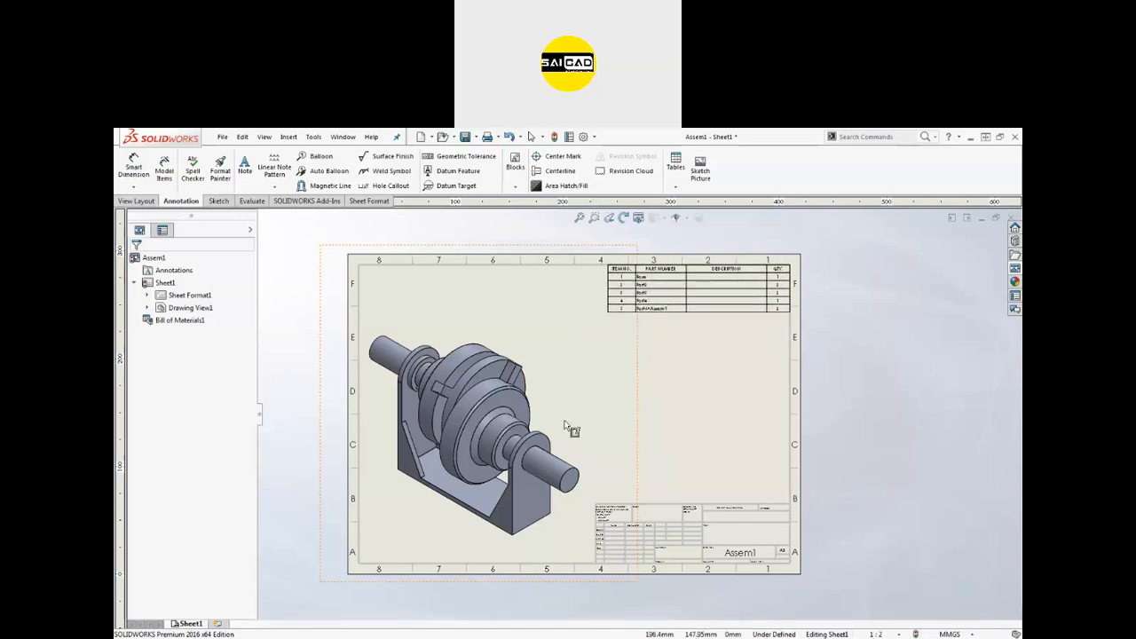
Examine the part rows and columns of the bill of materials table.
scroll(701, 234, "down", 4)
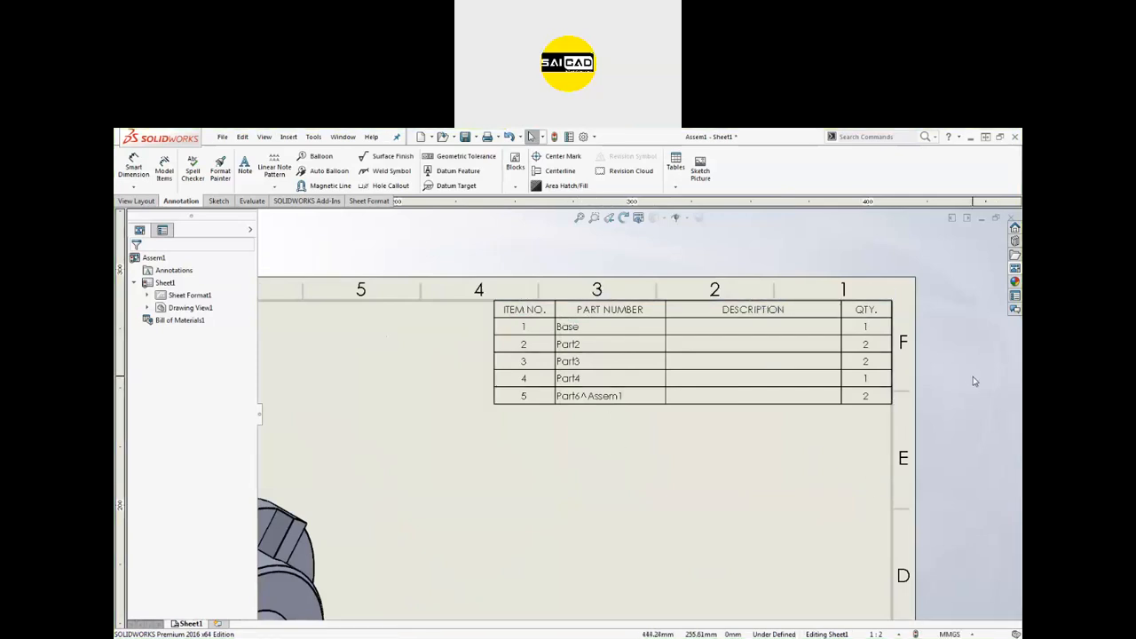
left_click(793, 347)
left_click(574, 418)
scroll(573, 418, "up", 3)
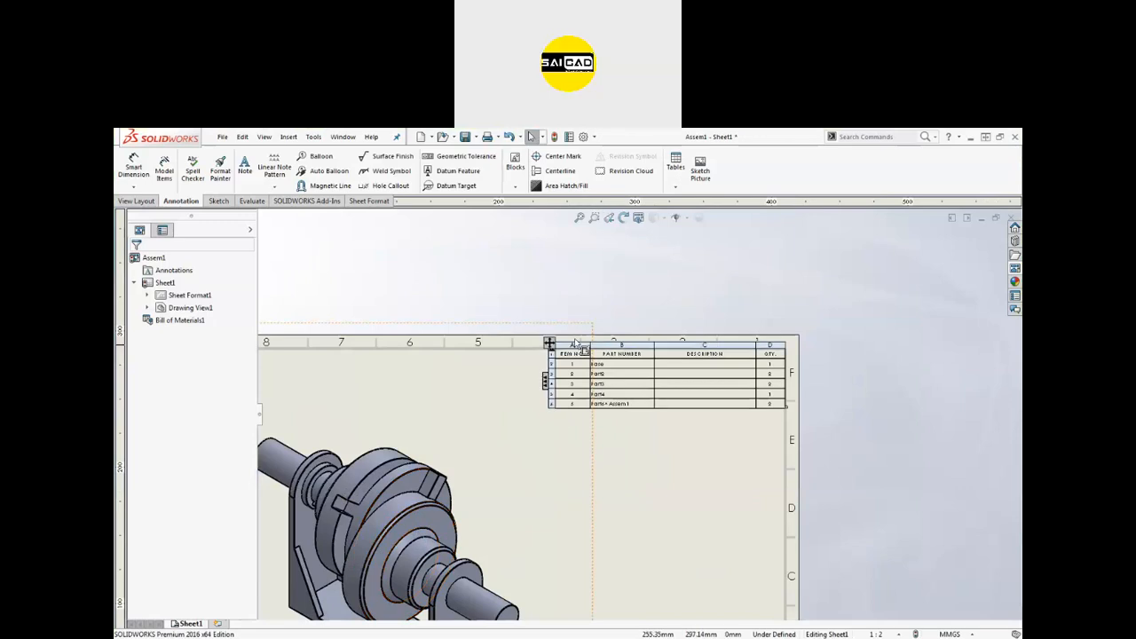
Close the current drawing and return to the Assem1 assembly model.
scroll(675, 382, "up", 2)
scroll(668, 394, "down", 2)
left_click(668, 394)
scroll(625, 386, "down", 3)
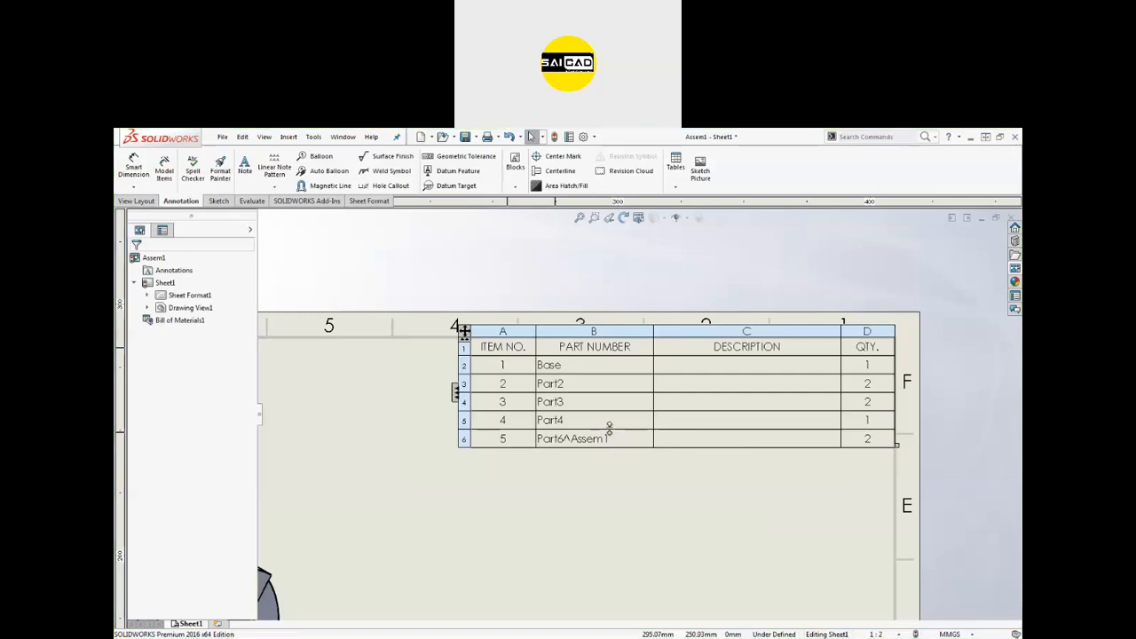
scroll(710, 364, "up", 3)
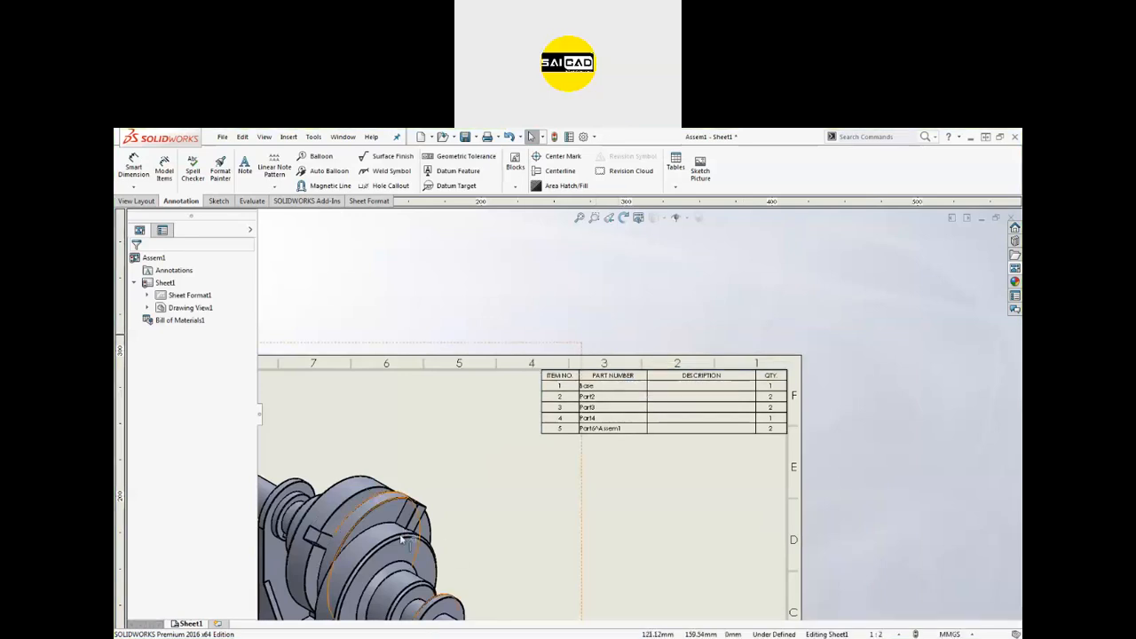
scroll(587, 361, "up", 3)
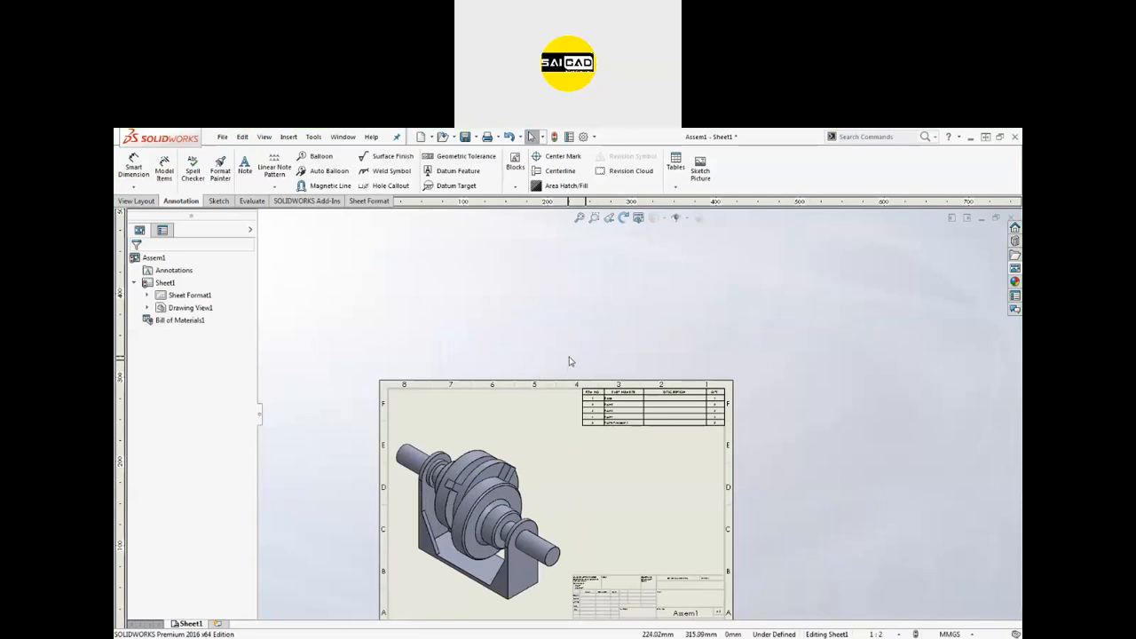
left_click(1009, 219)
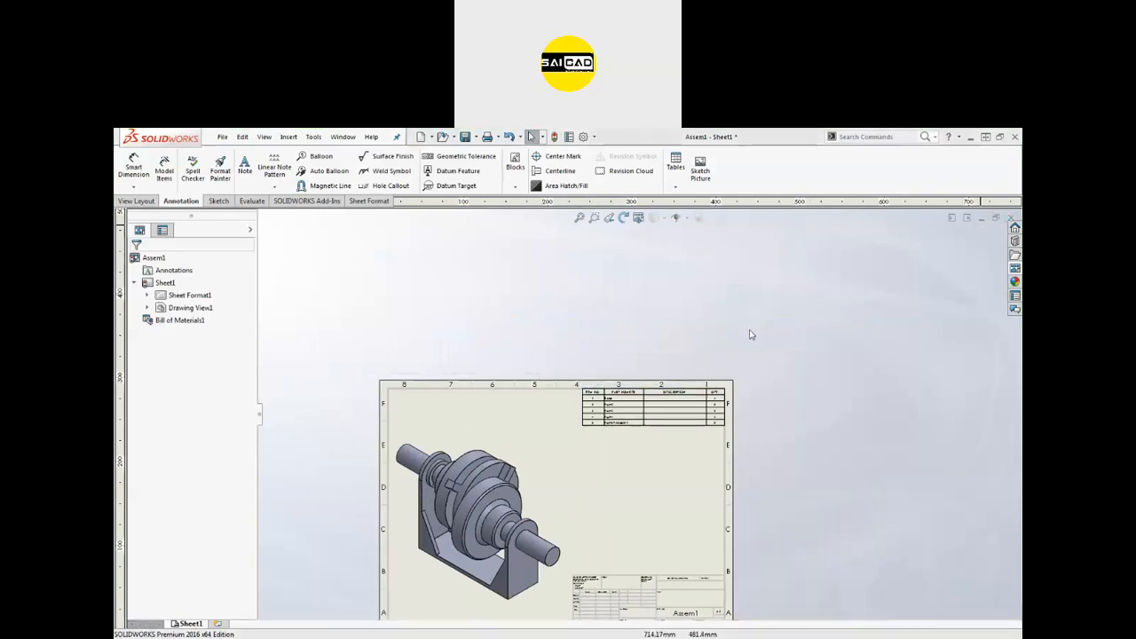
left_click(573, 399)
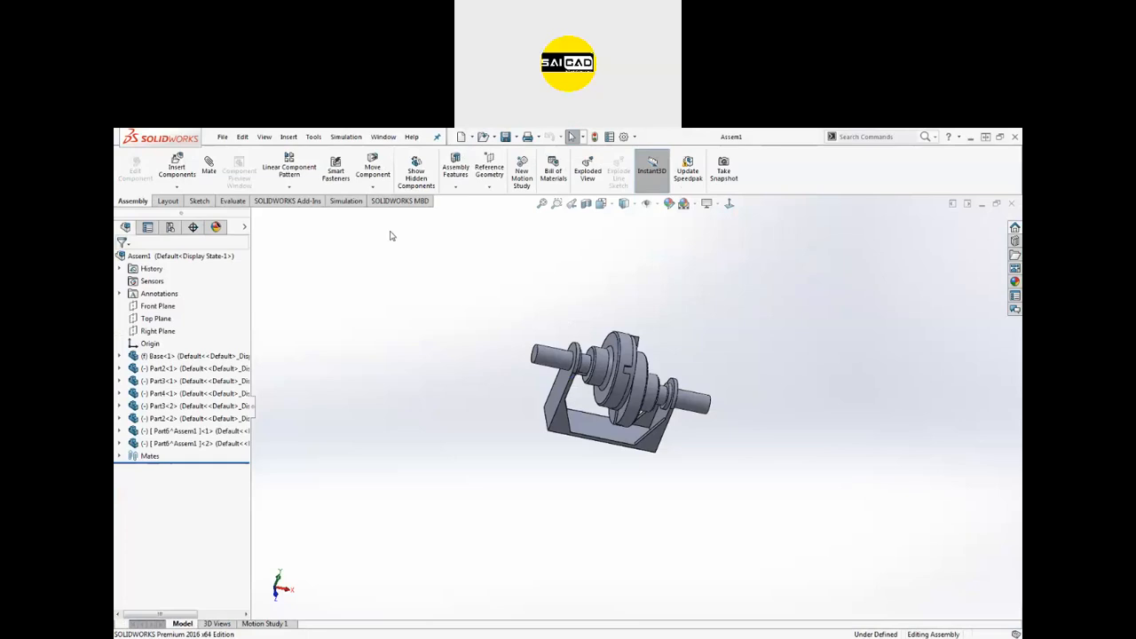
Create a new drawing from the assembly on a standard A3 (ANSI) Landscape sheet with the sheet format displayed.
middle_click_drag(672, 455, 563, 334)
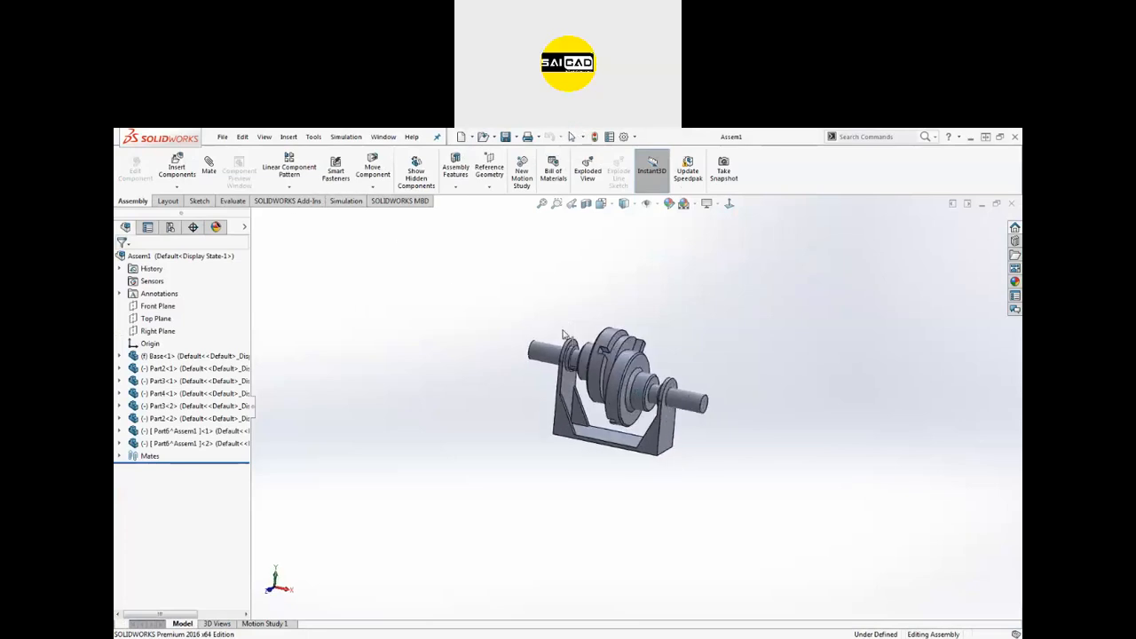
left_click(231, 141)
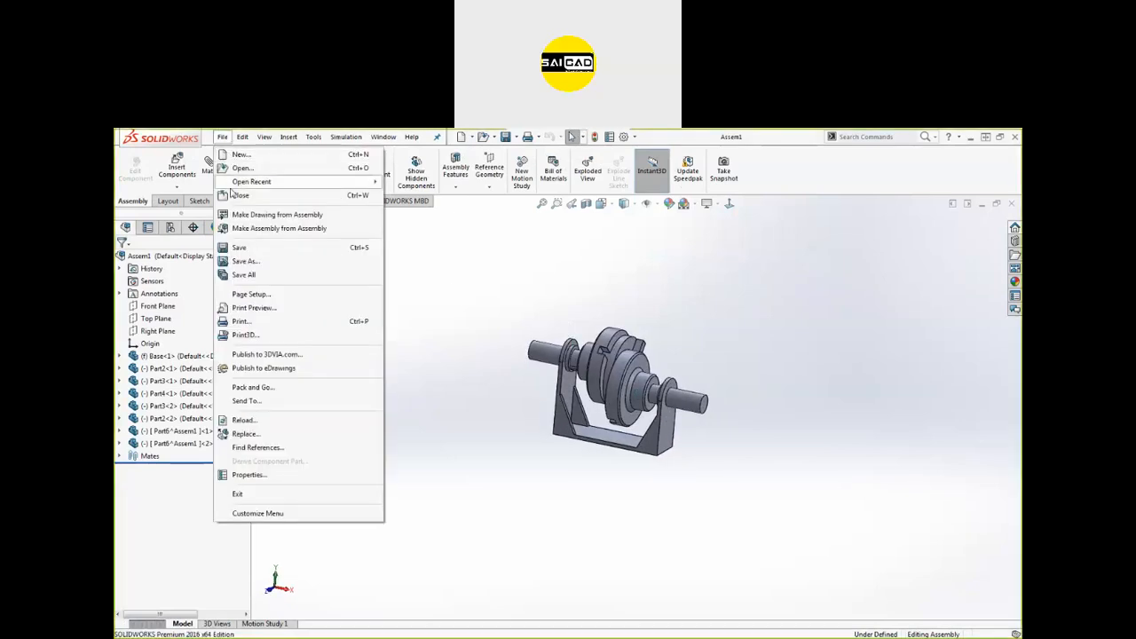
left_click(290, 217)
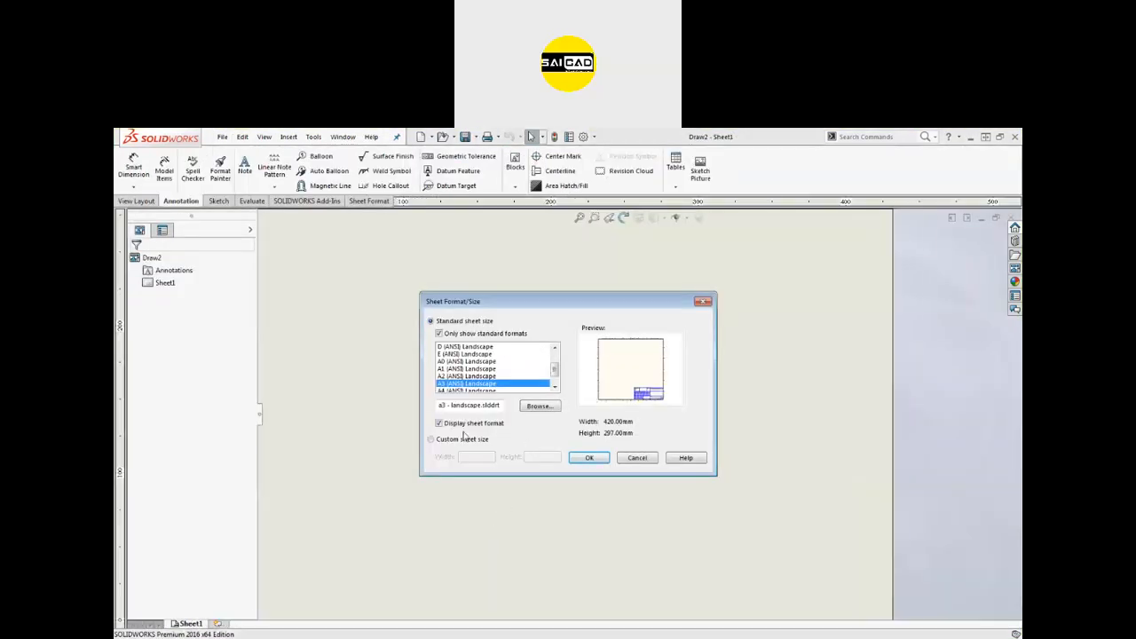
left_click(587, 459)
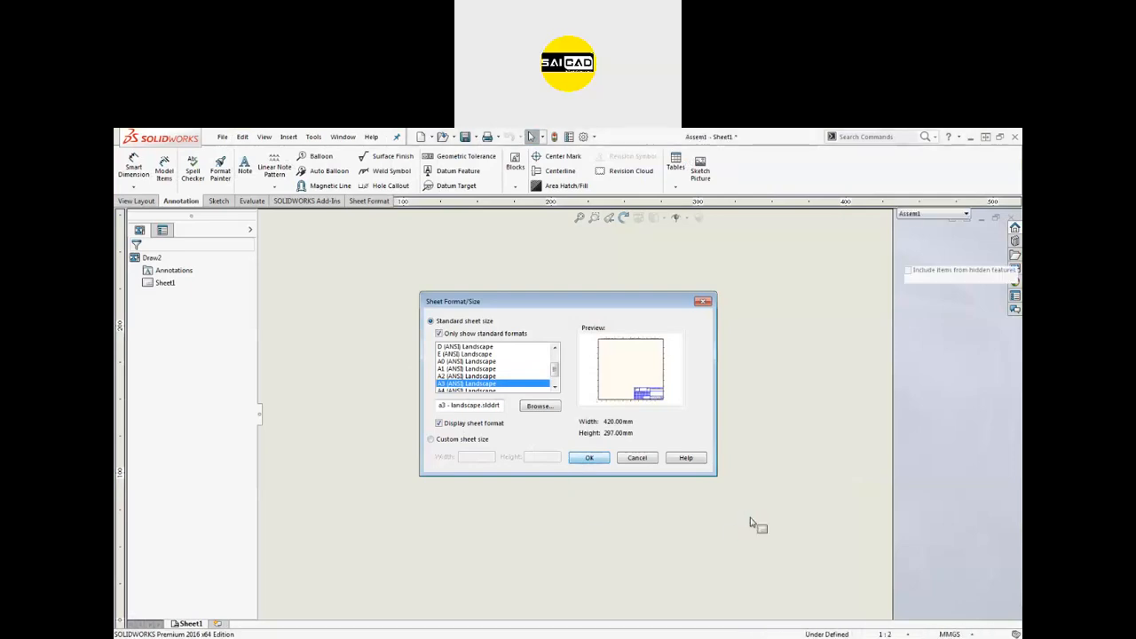
scroll(559, 401, "up", 2)
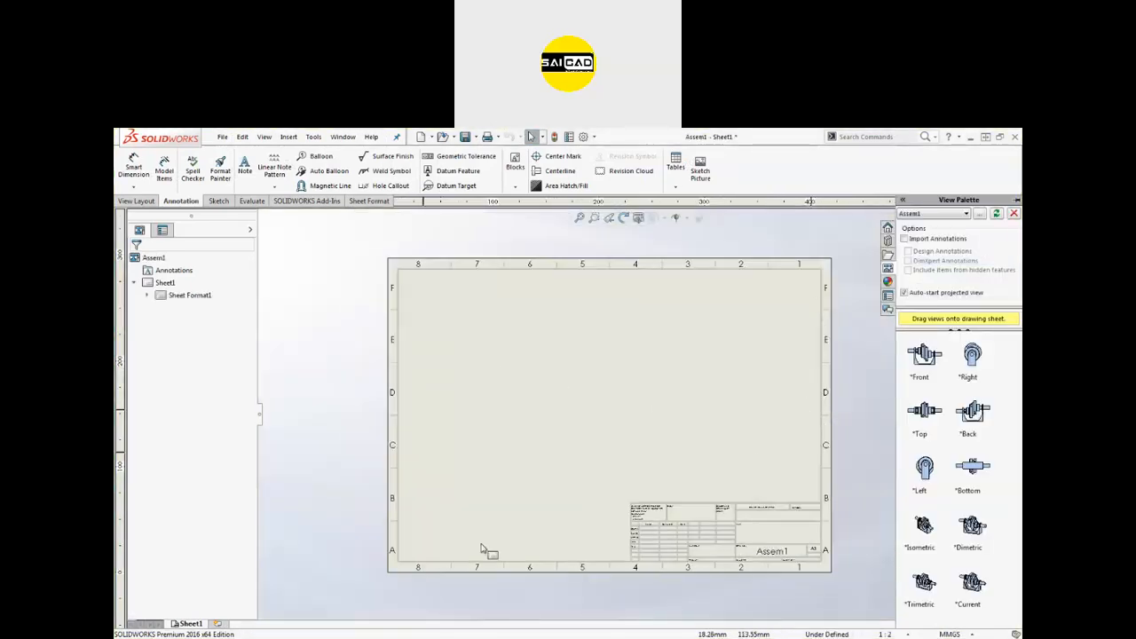
scroll(511, 495, "up", 1)
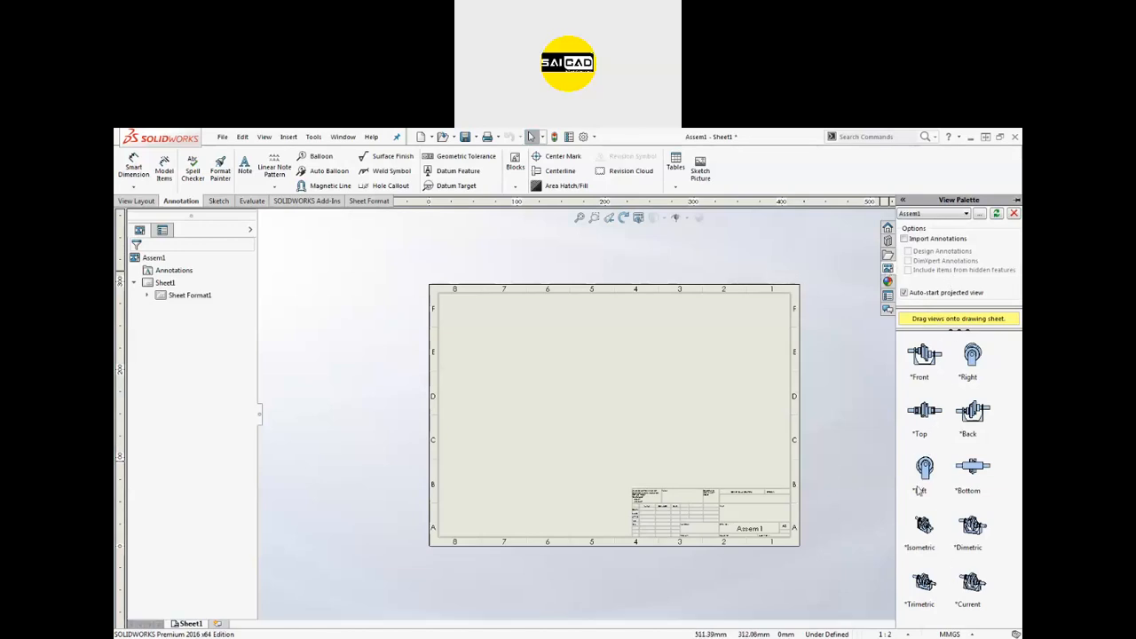
Insert a front model view of Assem1 on the left half of the sheet and project an isometric view above and to its right.
left_click(139, 201)
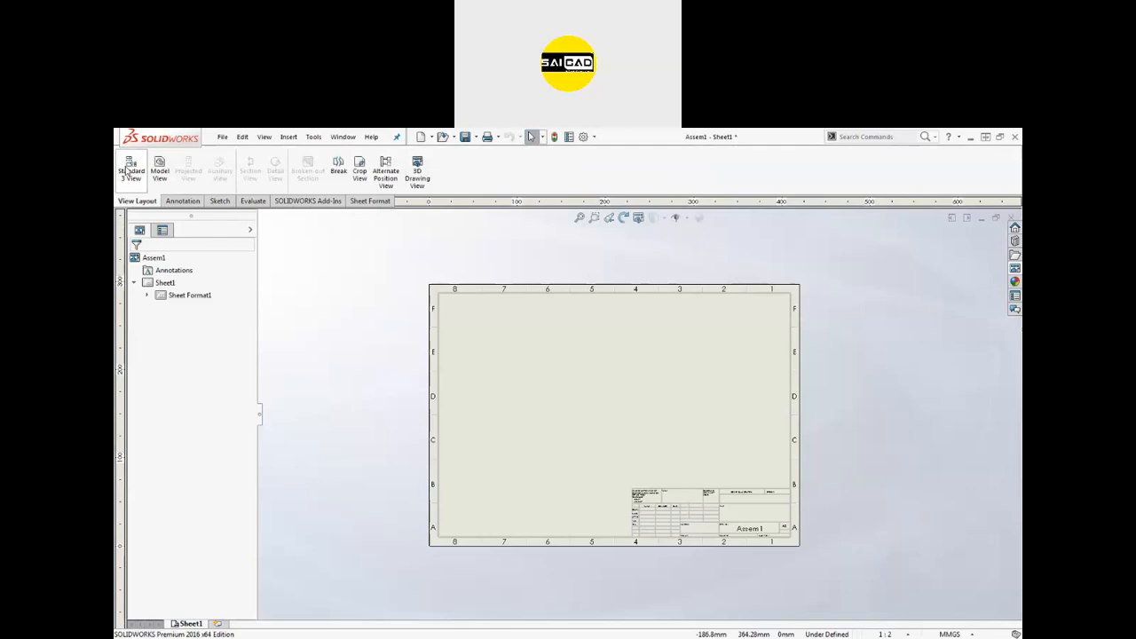
left_click(131, 170)
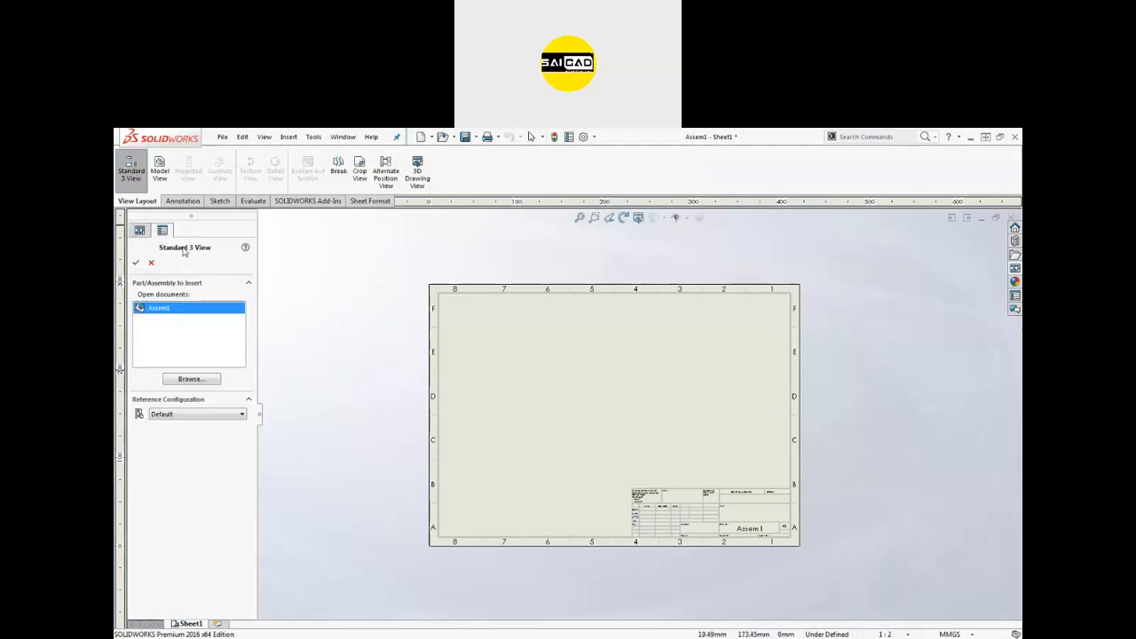
left_click(152, 263)
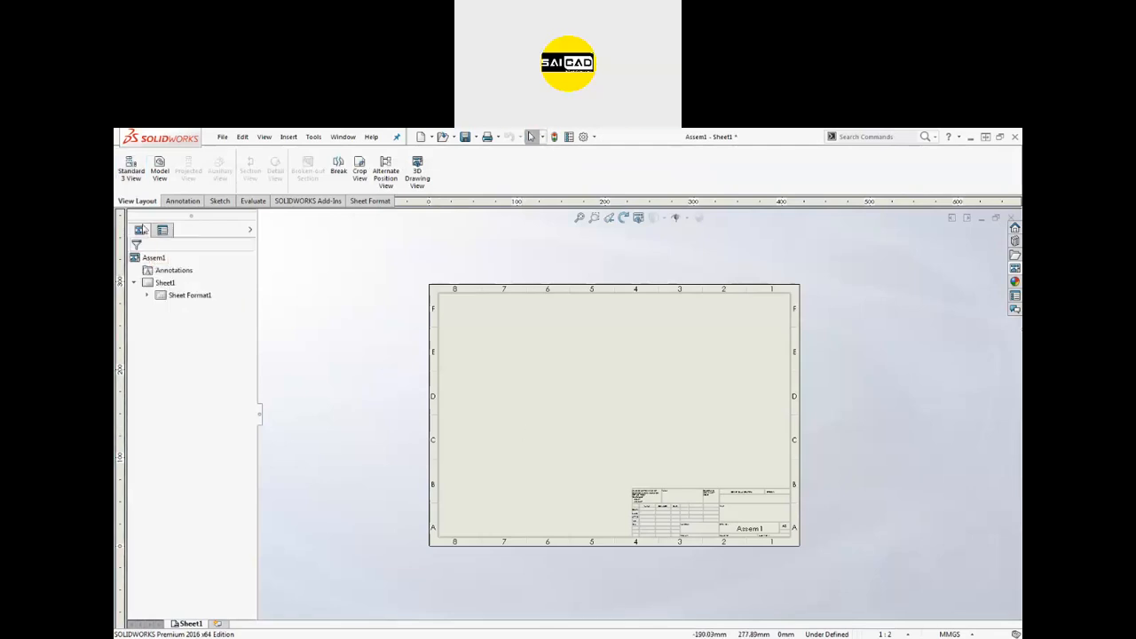
left_click(157, 182)
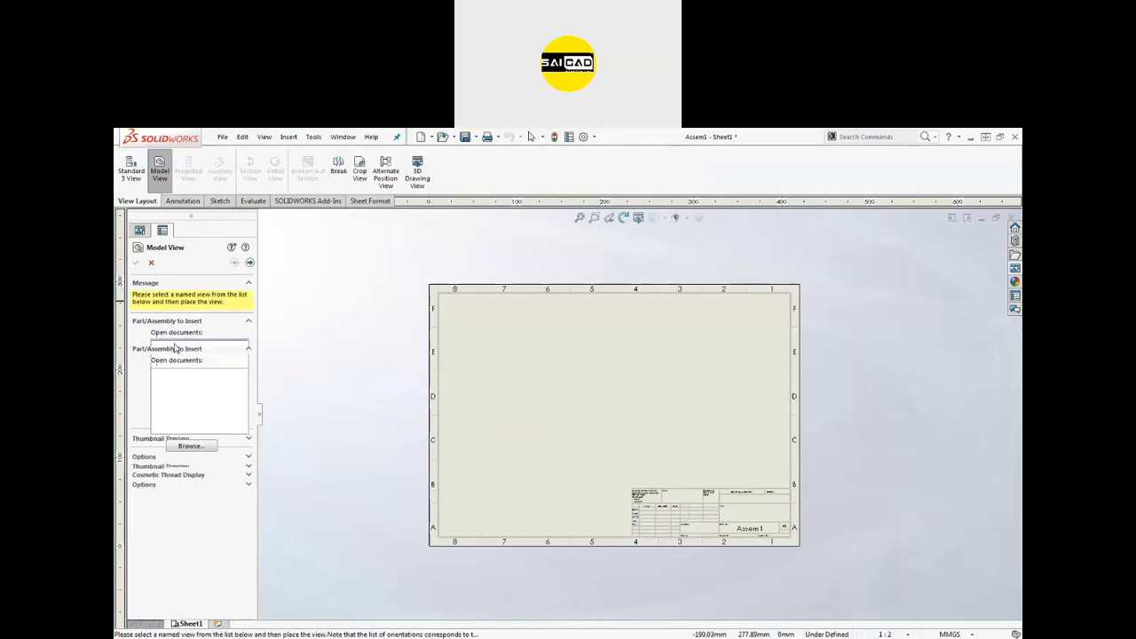
double_click(176, 355)
left_click(547, 414)
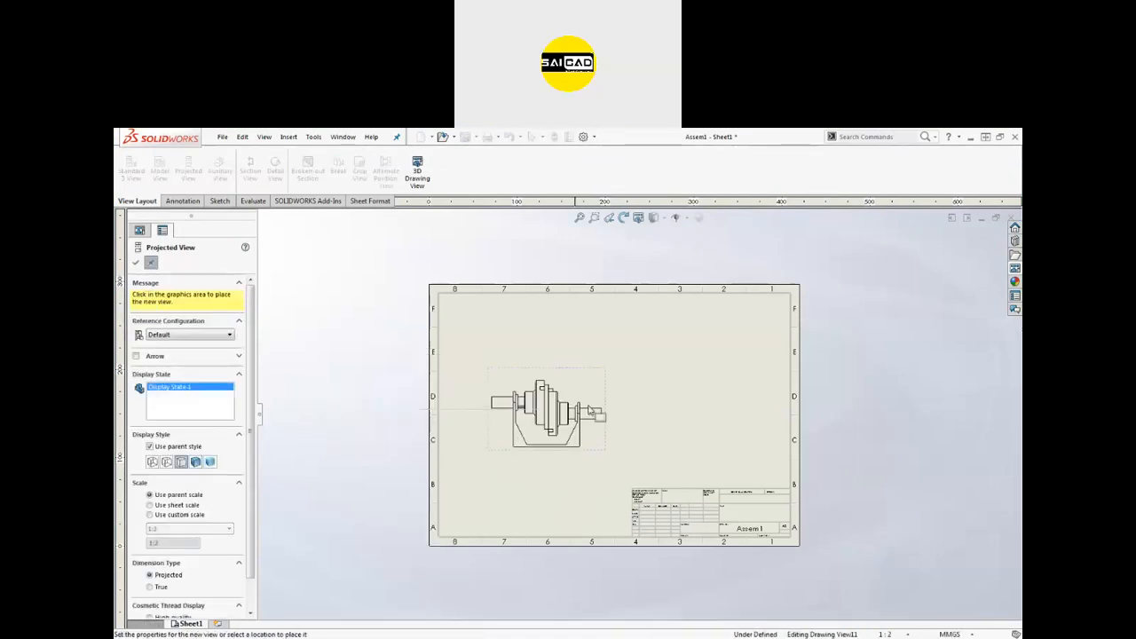
left_click(661, 368)
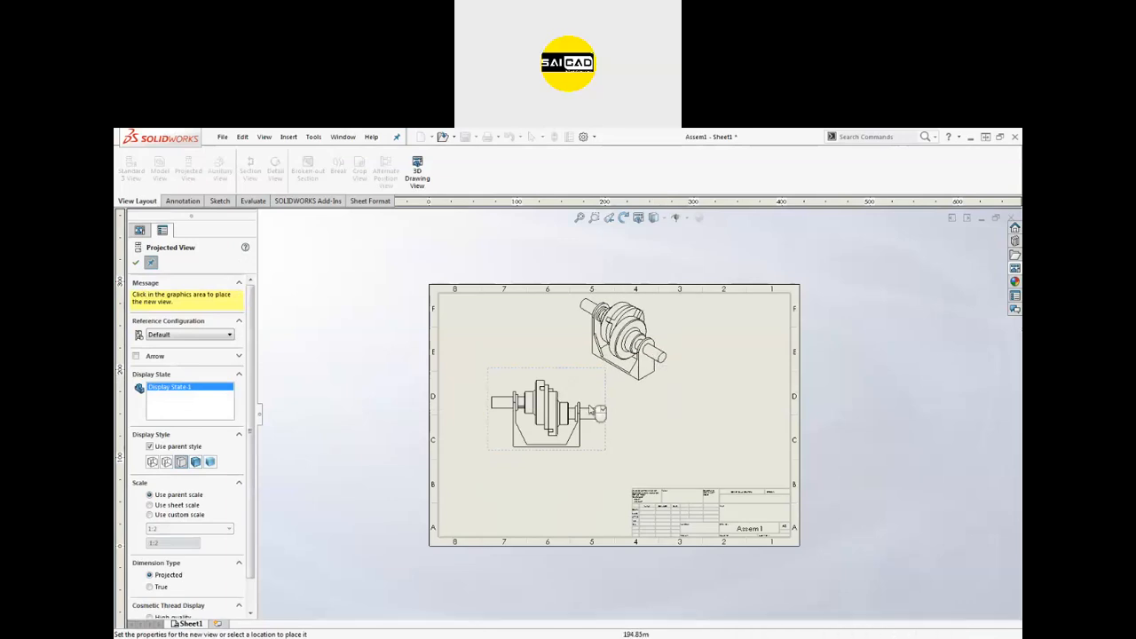
key("Escape")
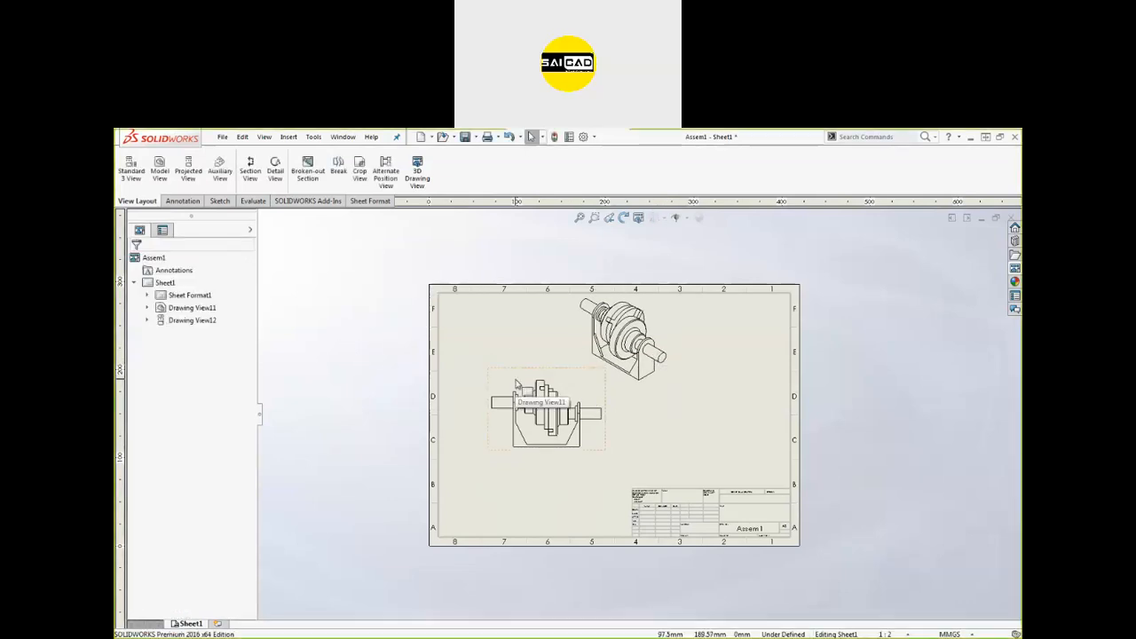
Delete the front view and move the isometric view to the left half of the sheet.
left_click(507, 459)
key("Delete")
mouse_move(657, 401)
left_mouse_down()
mouse_move(591, 420)
mouse_move(568, 405)
mouse_move(511, 482)
left_mouse_up()
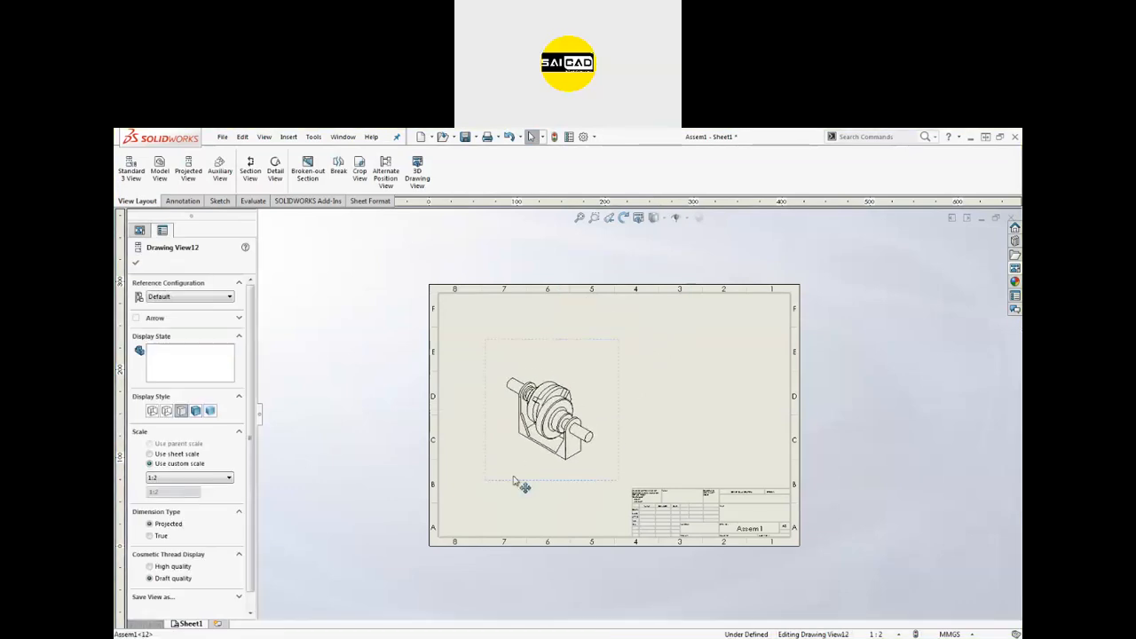
Set the isometric view's display style to Shaded With Edges and its custom scale to 1:1.
left_click(195, 412)
left_click(183, 504)
left_click(185, 514)
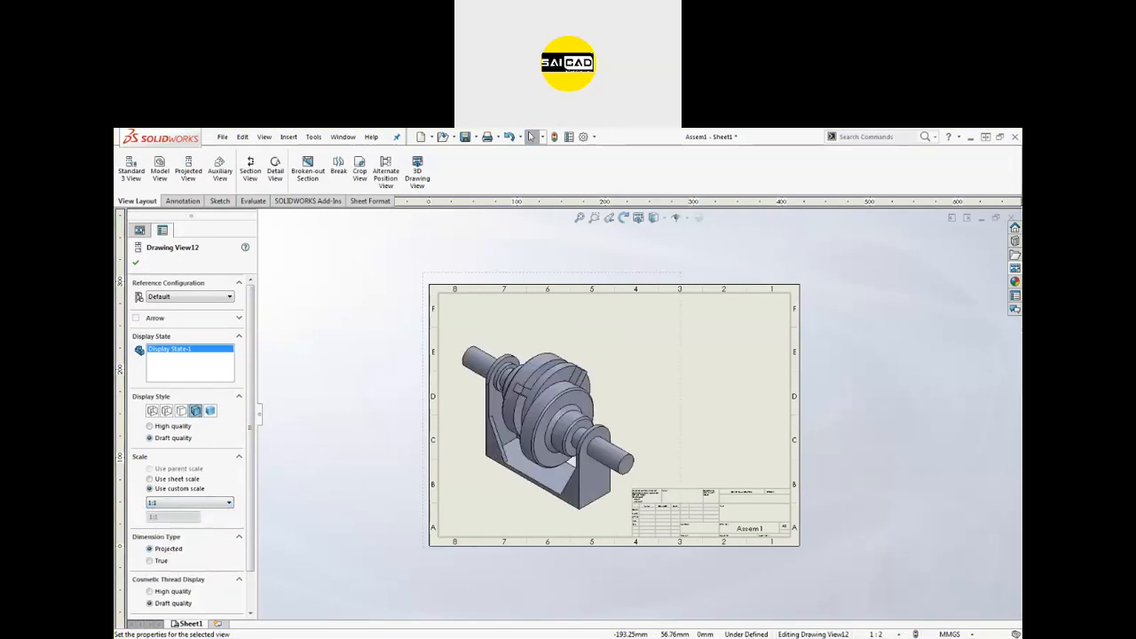
left_click(136, 263)
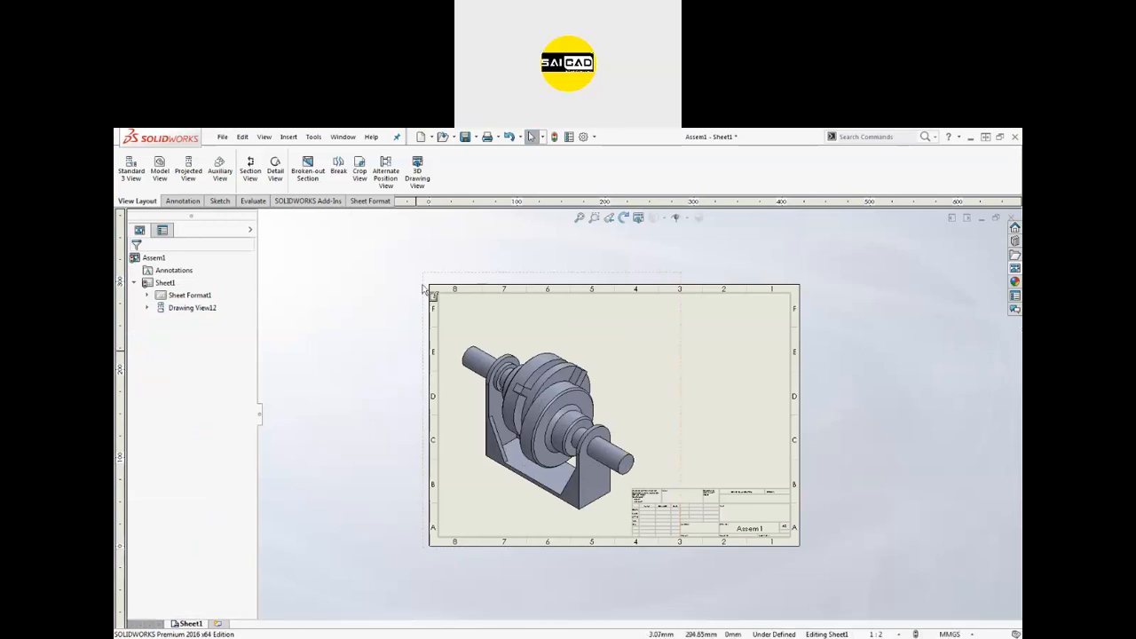
Insert a top-level-only bom-standard bill of materials for the isometric view, placed near the sheet's upper-right corner.
left_click(177, 202)
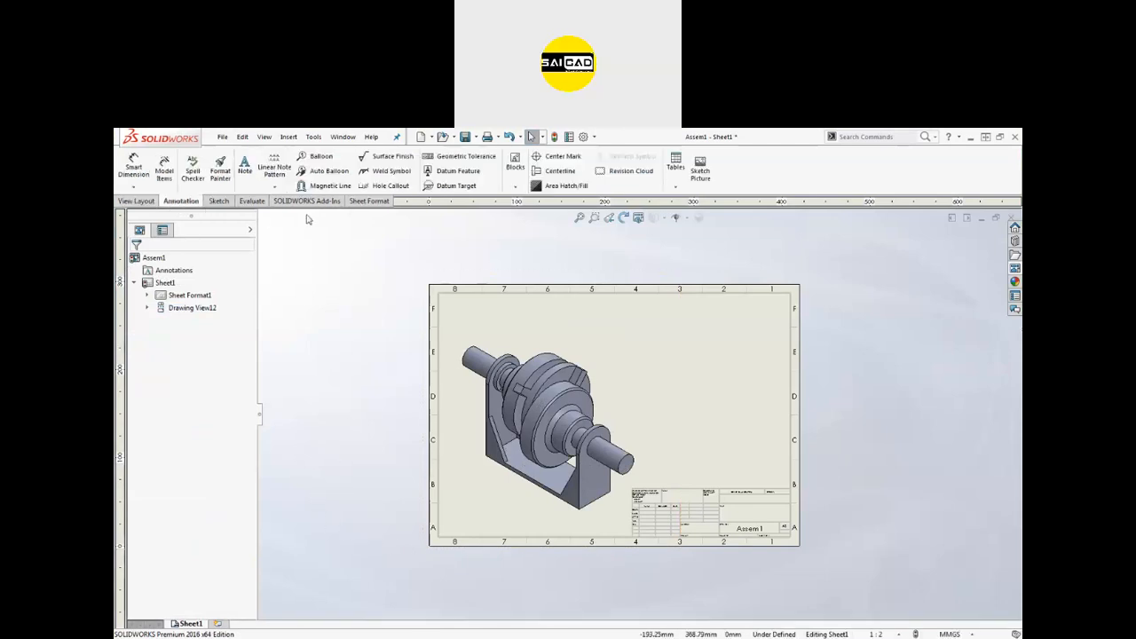
left_click(677, 187)
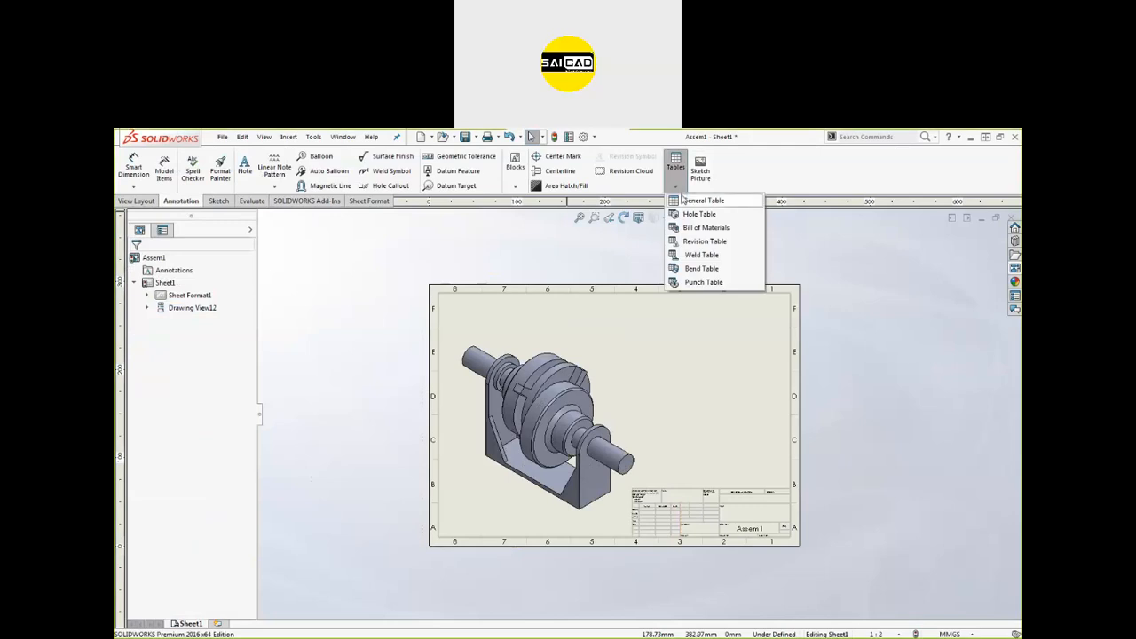
left_click(708, 232)
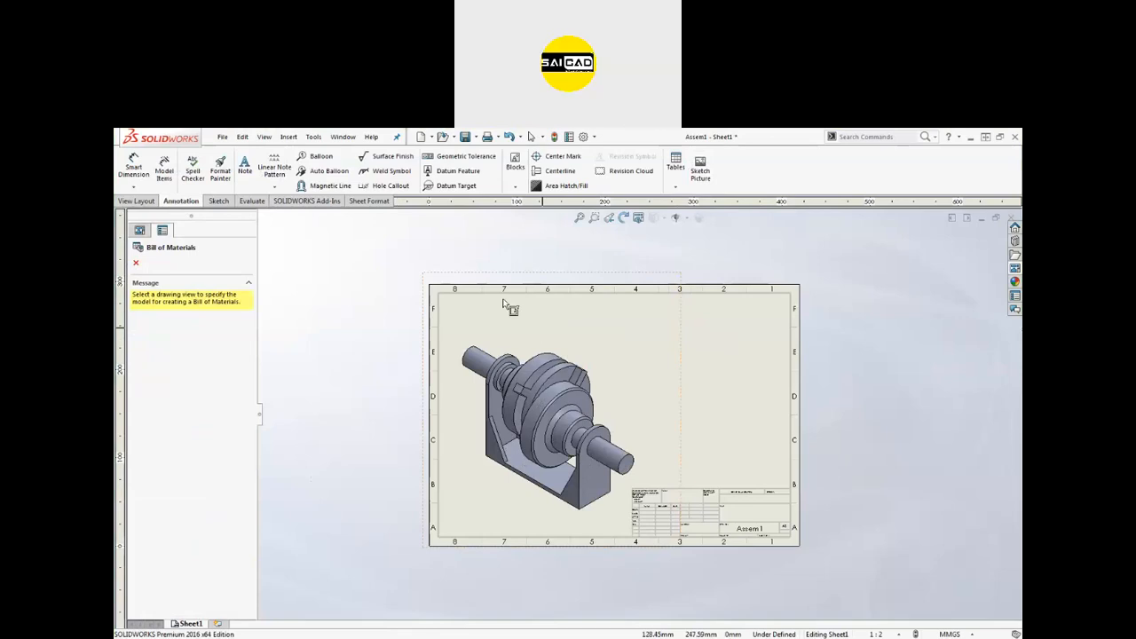
left_click(581, 324)
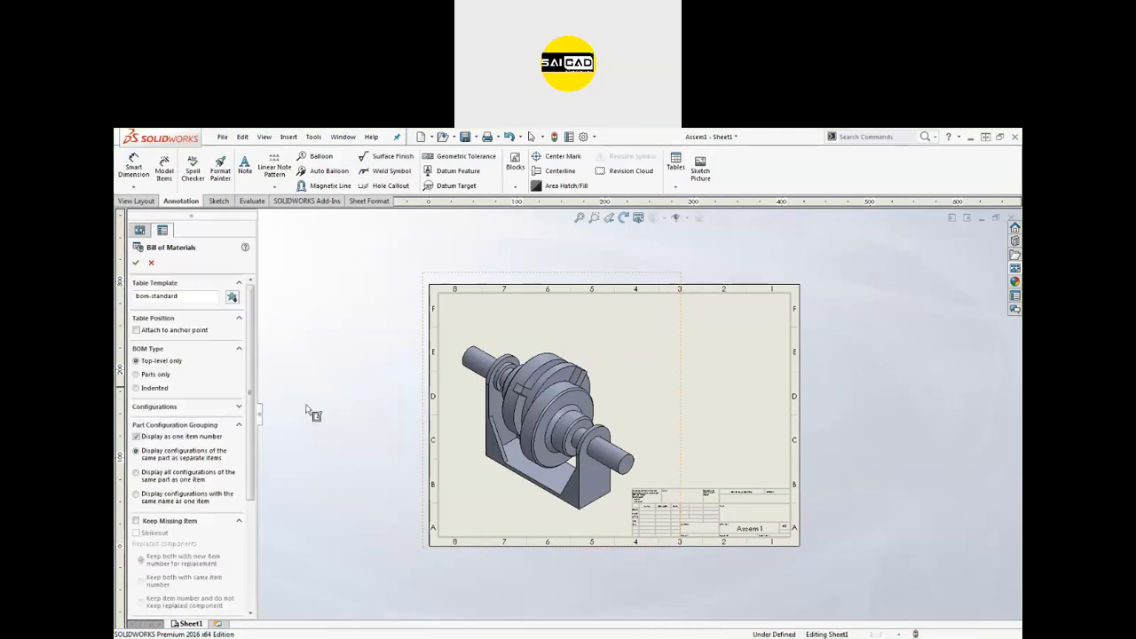
left_click(136, 263)
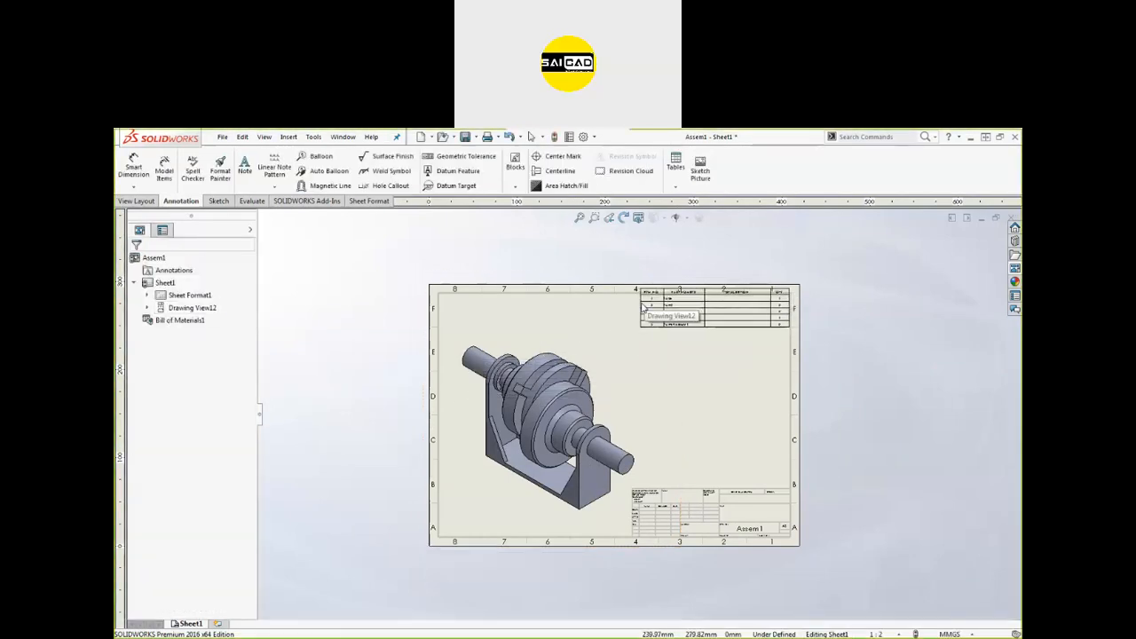
left_click(637, 314)
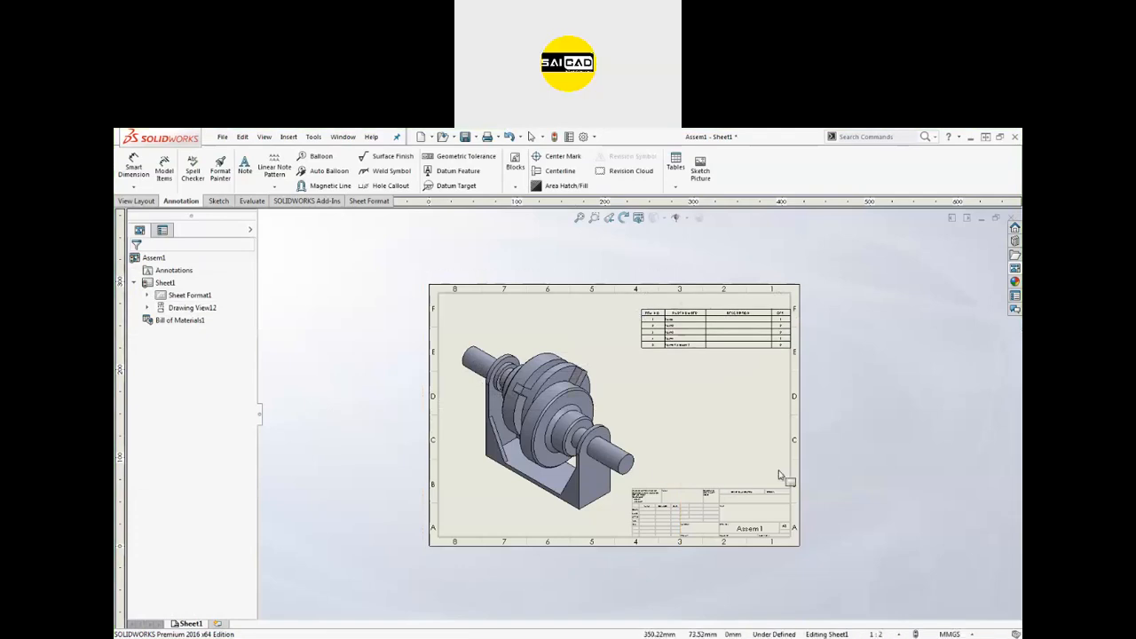
Delete the DESCRIPTION column from the bill of materials table.
scroll(738, 319, "down", 6)
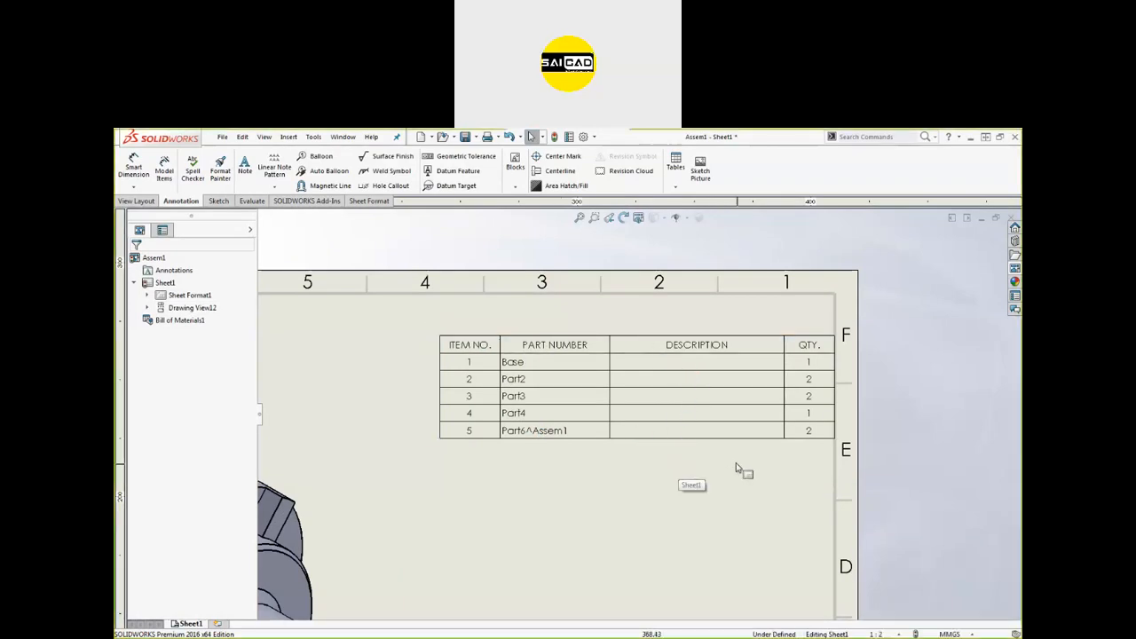
left_click(703, 360)
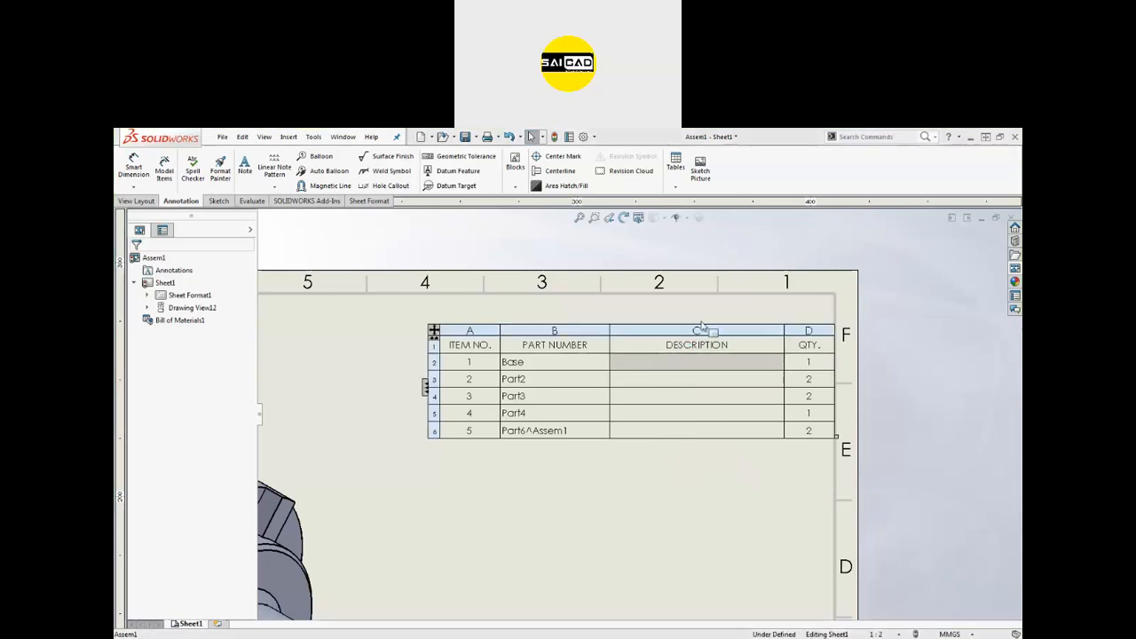
left_click(696, 331)
right_click(699, 329)
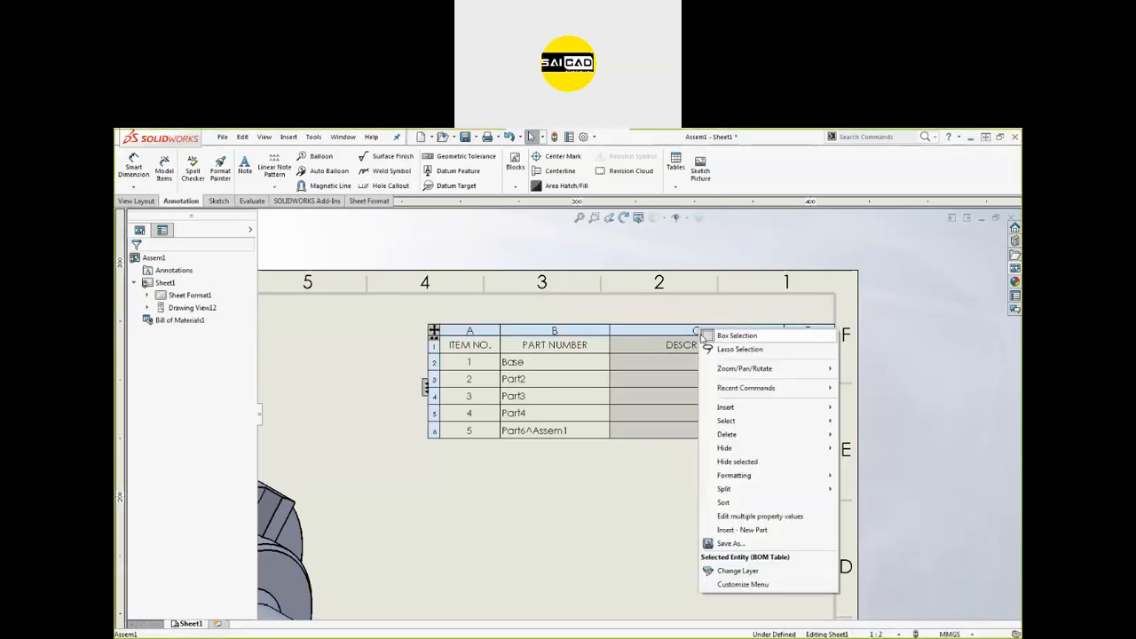
mouse_move(727, 436)
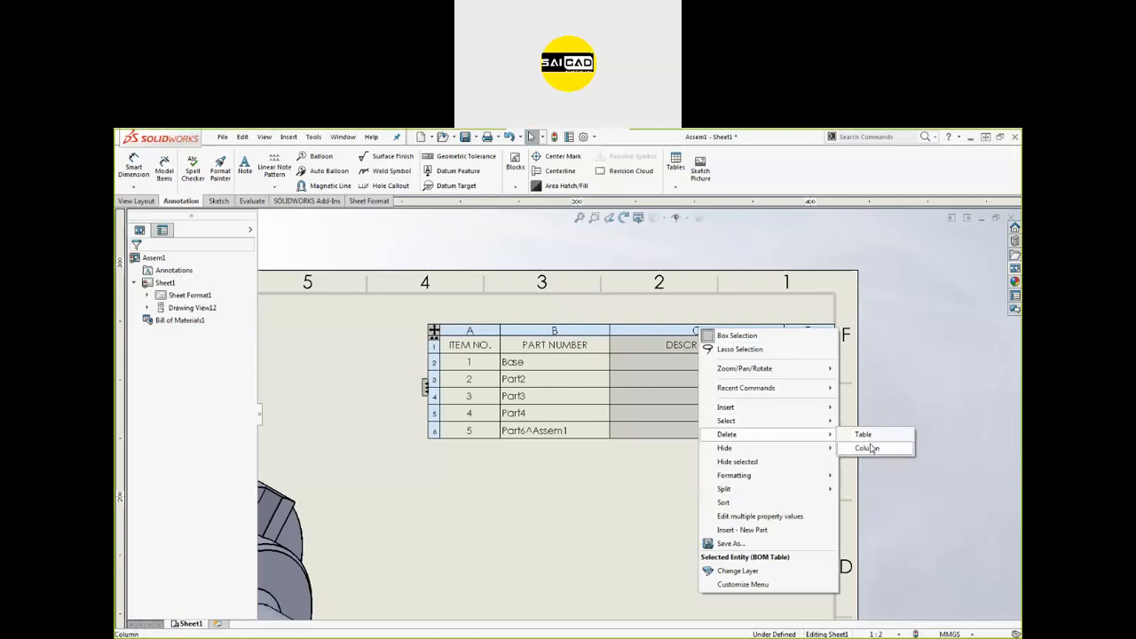
left_click(868, 448)
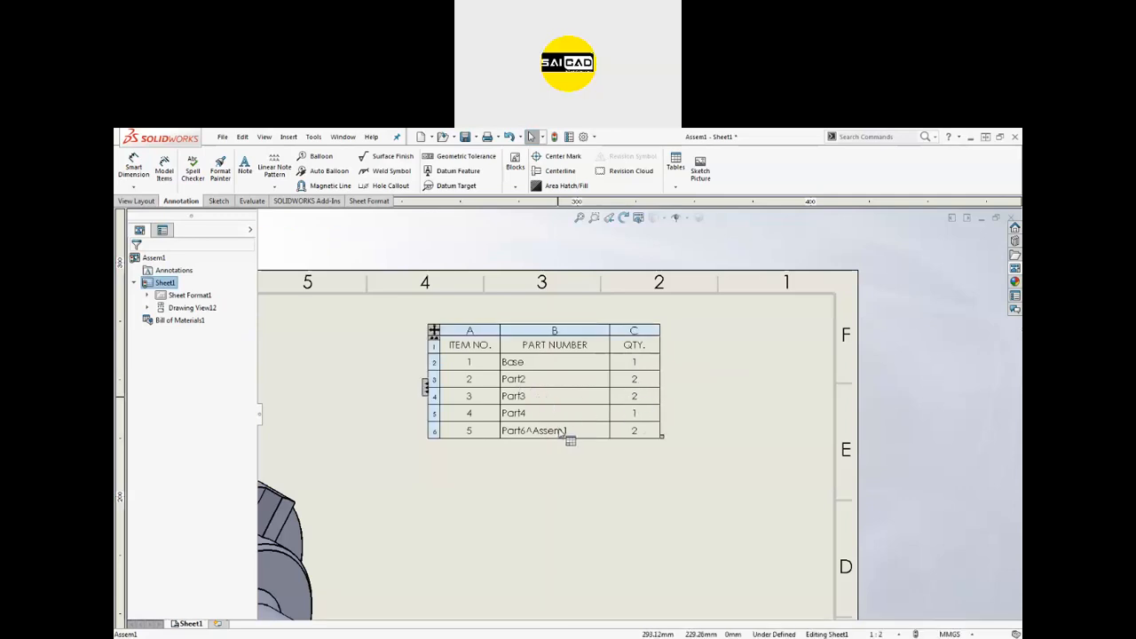
Move the bill of materials table toward the right border near the sheet's upper-right corner.
scroll(641, 435, "up", 5)
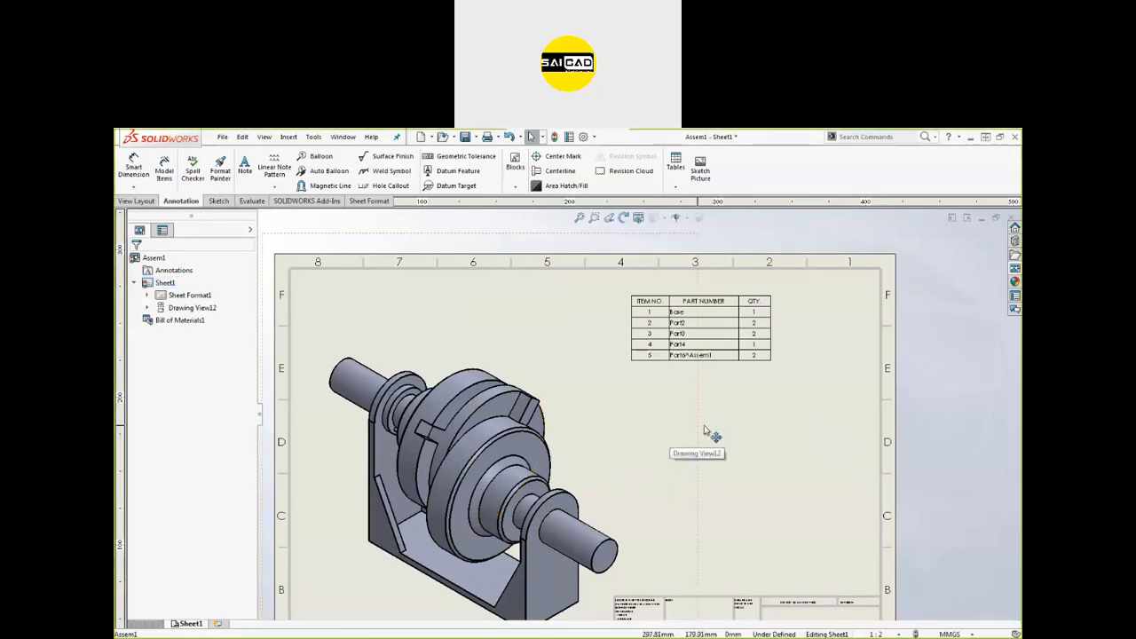
scroll(626, 480, "up", 2)
scroll(763, 337, "down", 4)
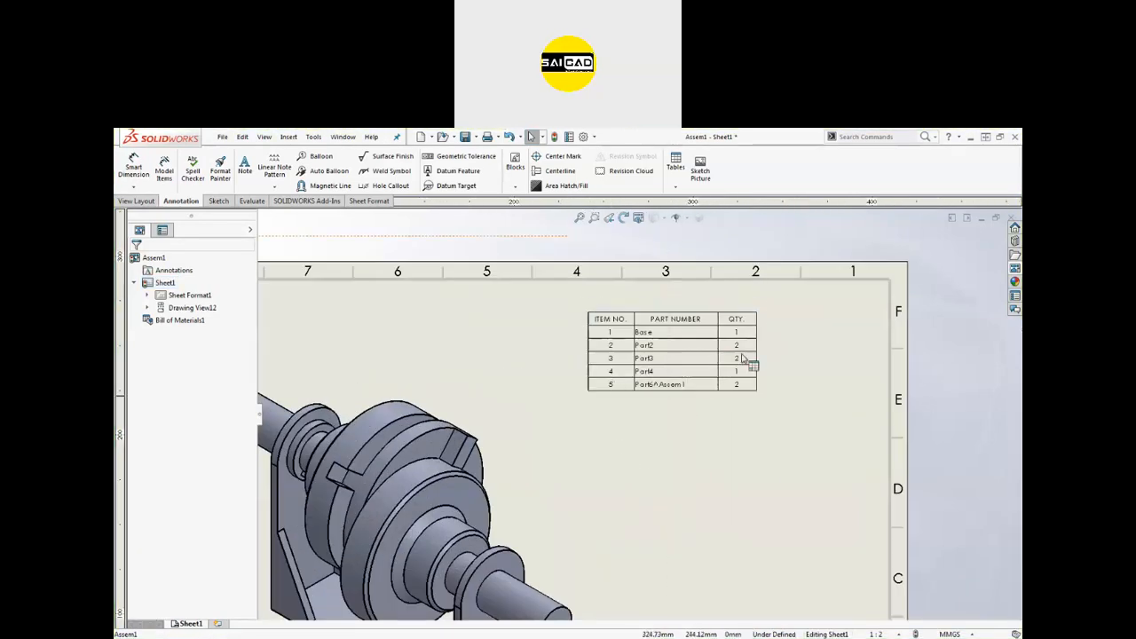
left_click(748, 360)
scroll(748, 361, "up", 1)
left_click_drag(590, 324, 683, 315)
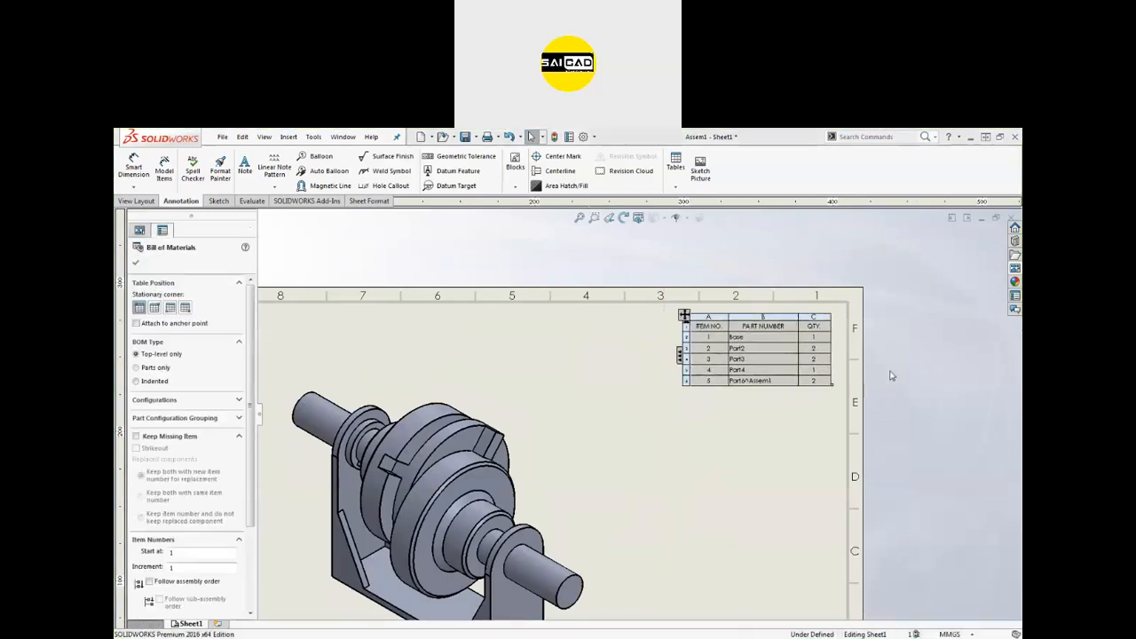
Enlarge the bill of materials table by stretching its lower-right corner to the sheet's right border.
left_click(861, 384)
scroll(835, 390, "up", 3)
scroll(751, 414, "down", 2)
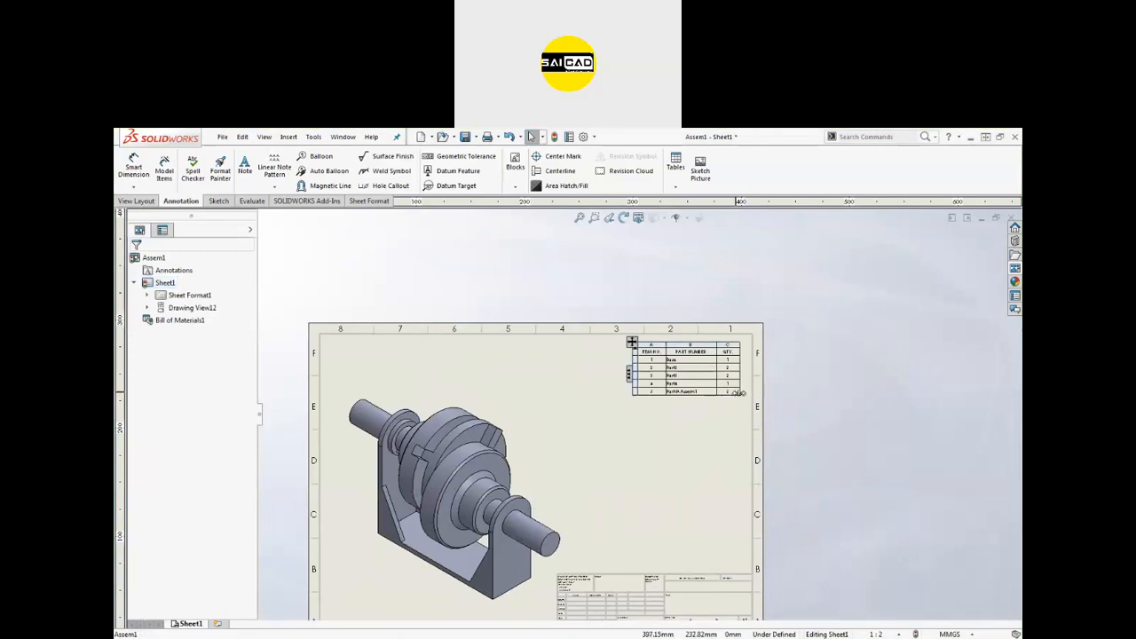
left_click_drag(739, 399, 751, 435)
left_click(632, 342)
key("Escape")
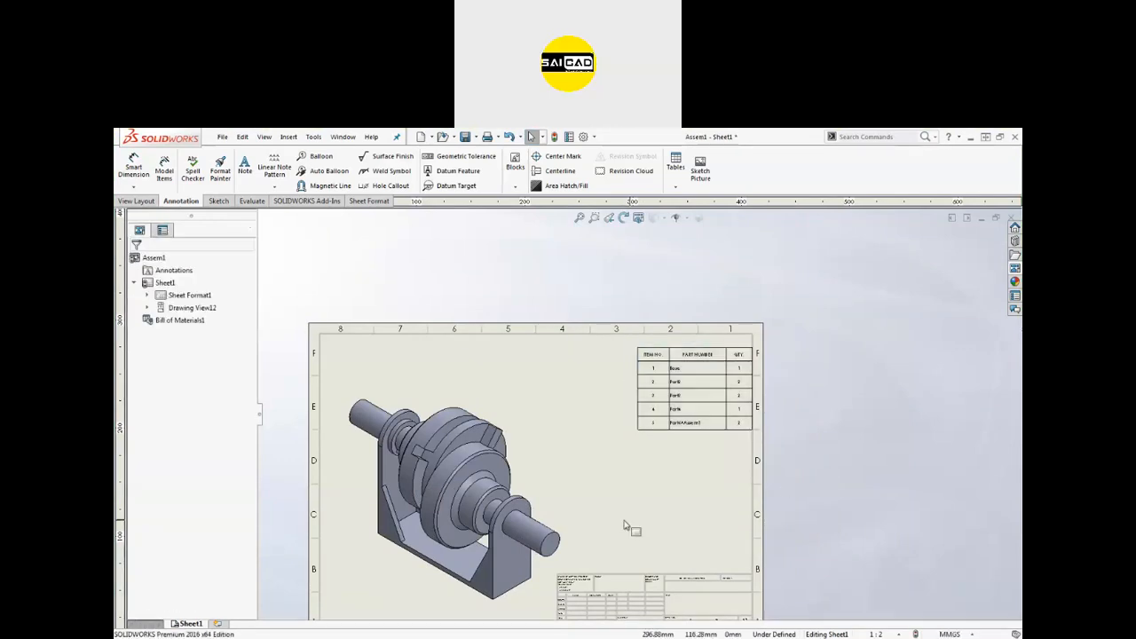
scroll(541, 479, "up", 3)
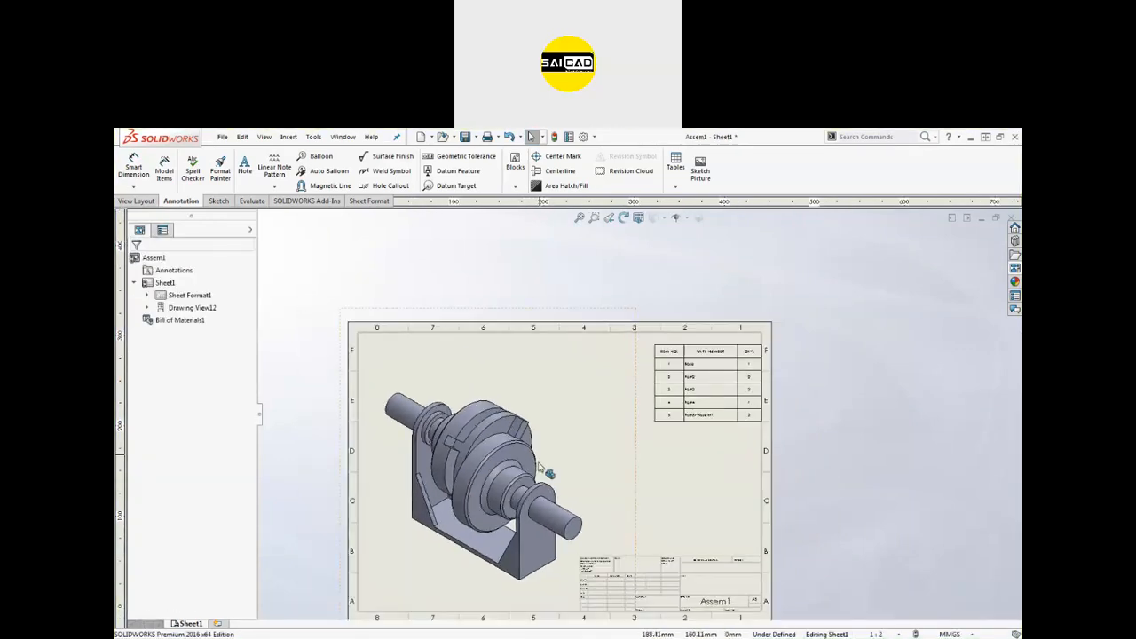
scroll(583, 462, "down", 3)
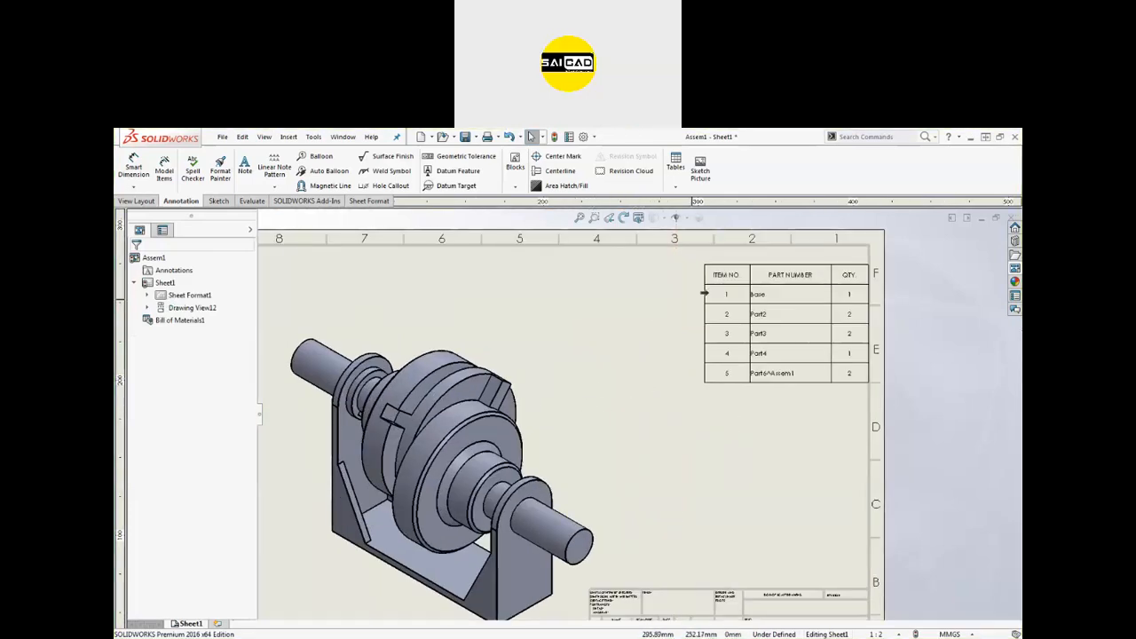
left_click(721, 296)
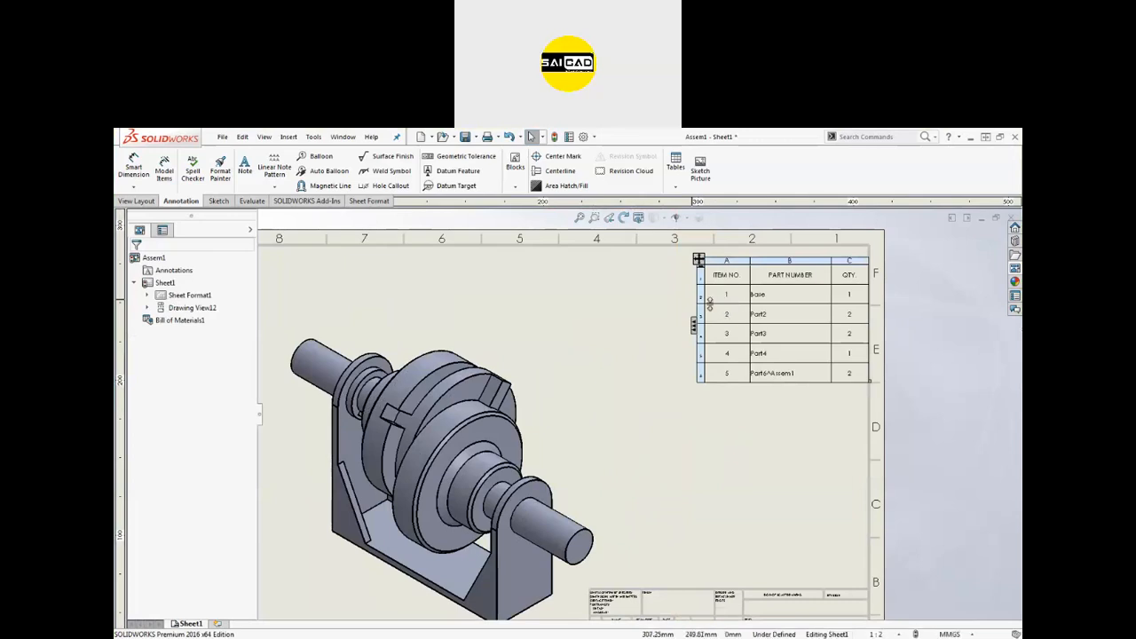
key("Escape")
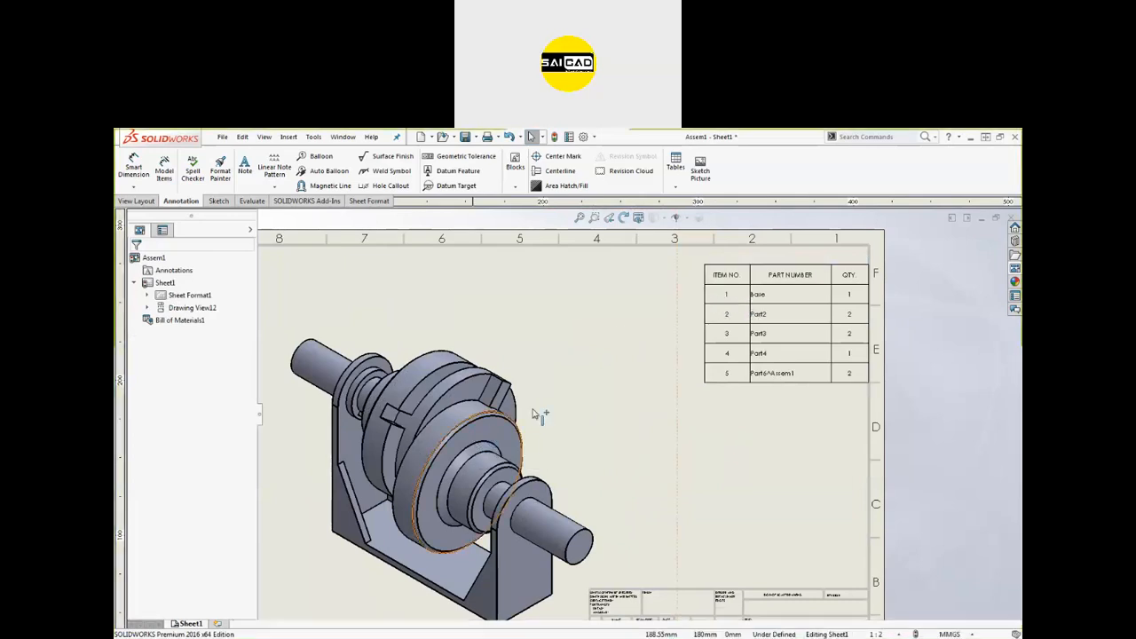
key("z")
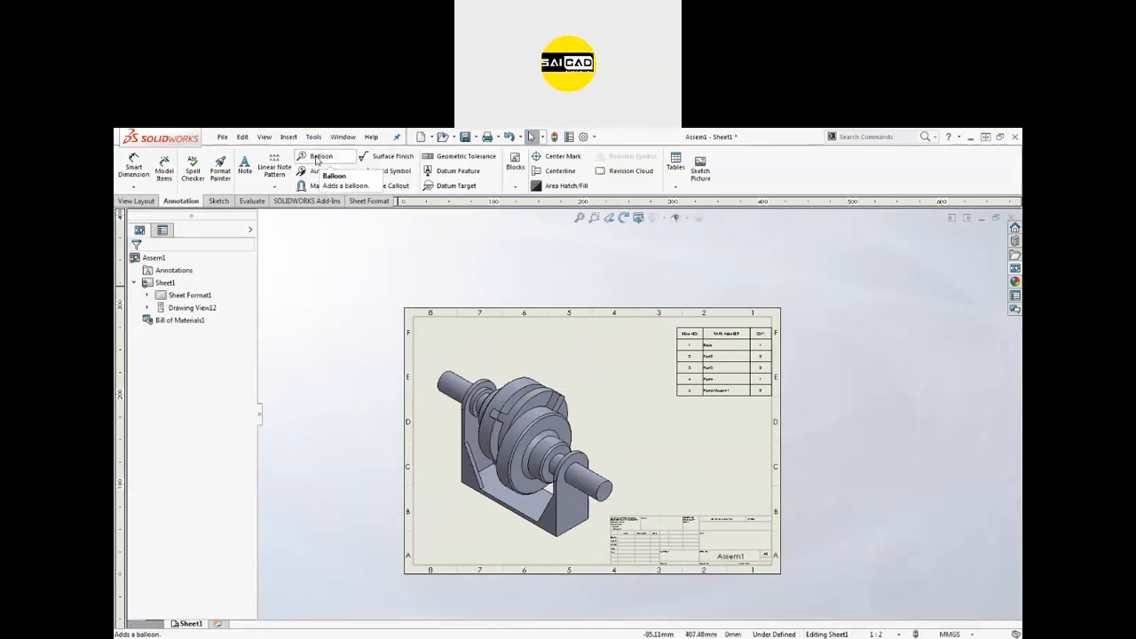
Try individual circular item-number balloons on the three central discs of the isometric view and undo them.
left_click(317, 159)
scroll(526, 404, "down", 3)
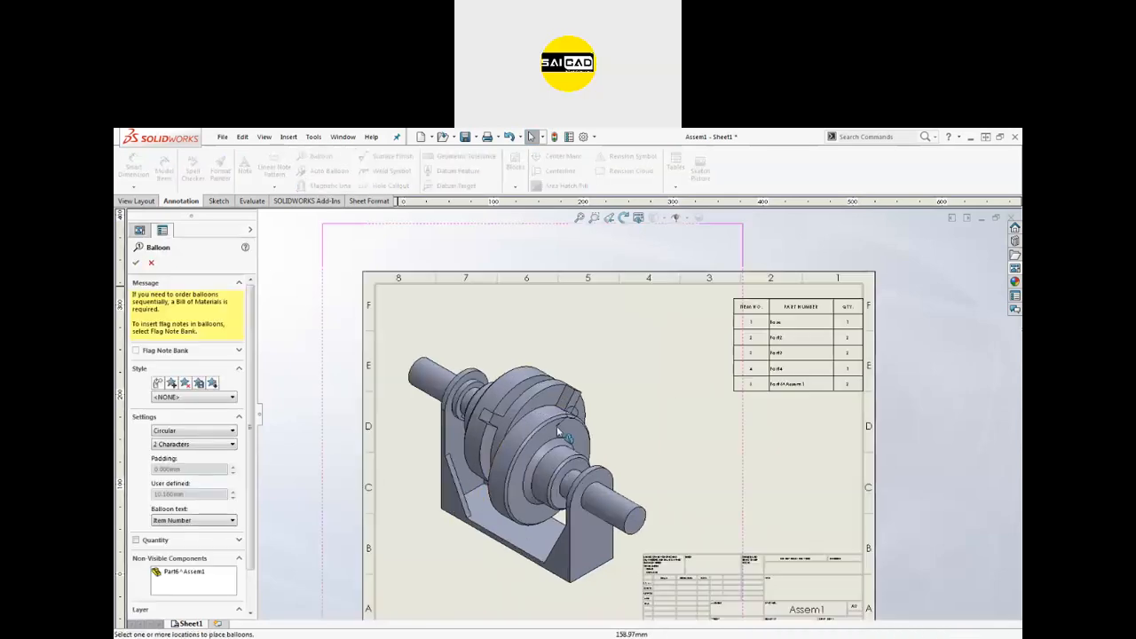
left_click(624, 404)
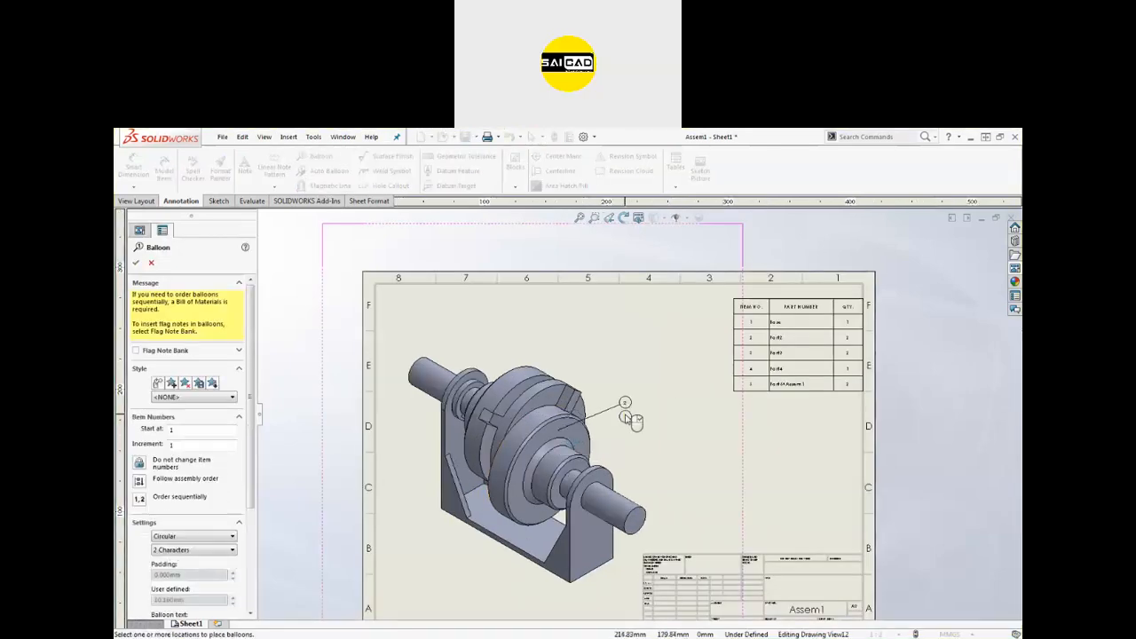
scroll(624, 410, "down", 3)
left_click(515, 360)
left_click(458, 336)
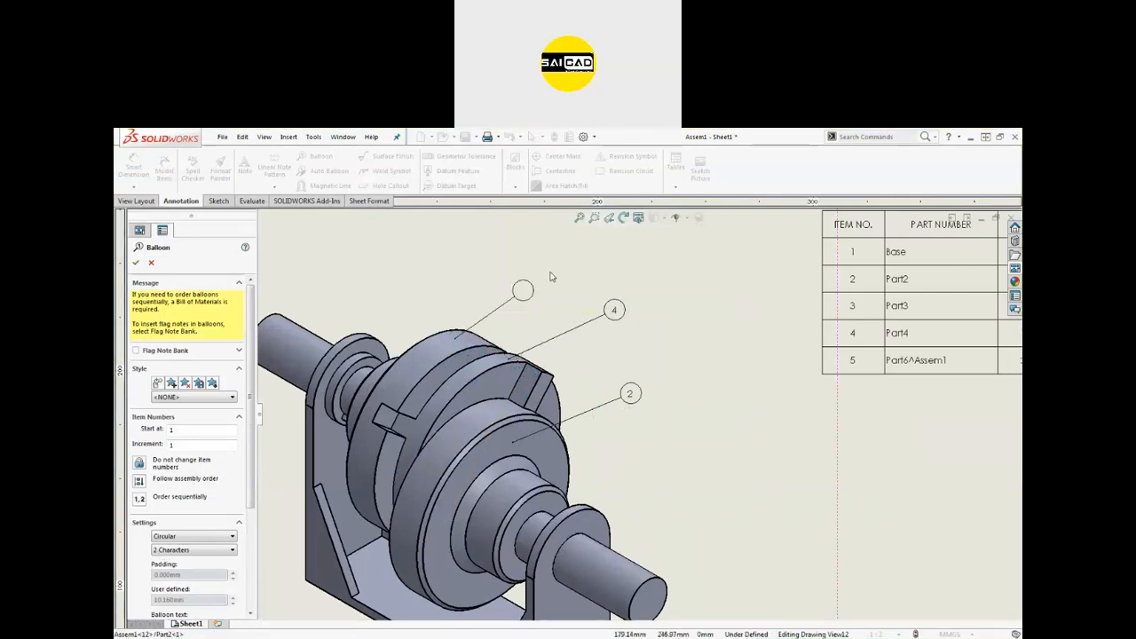
scroll(661, 334, "up", 2)
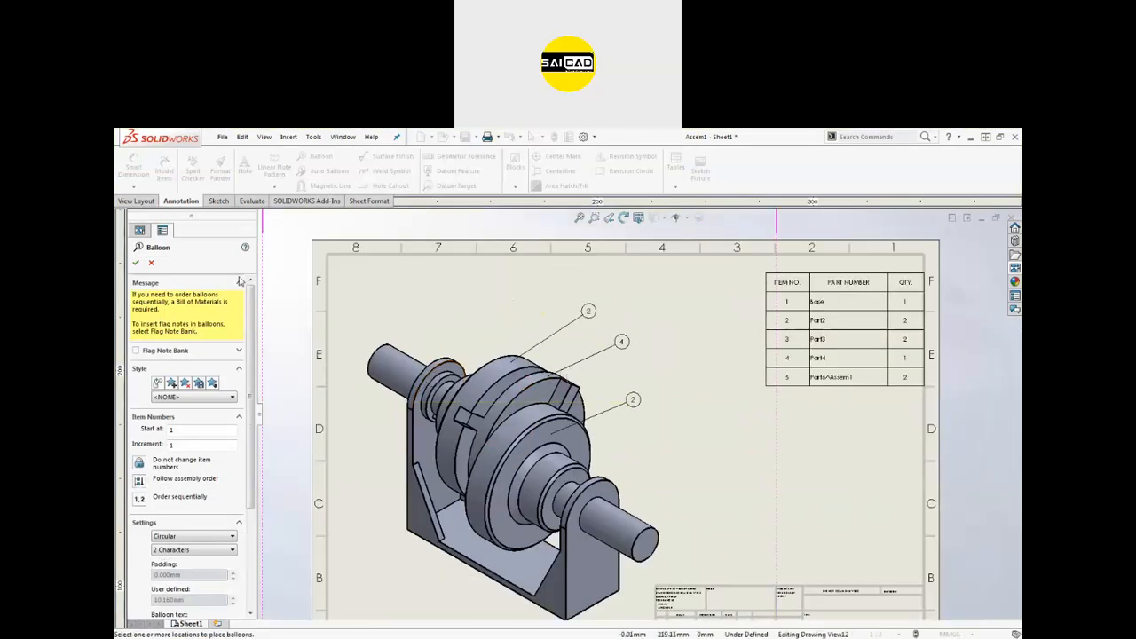
left_click(150, 265)
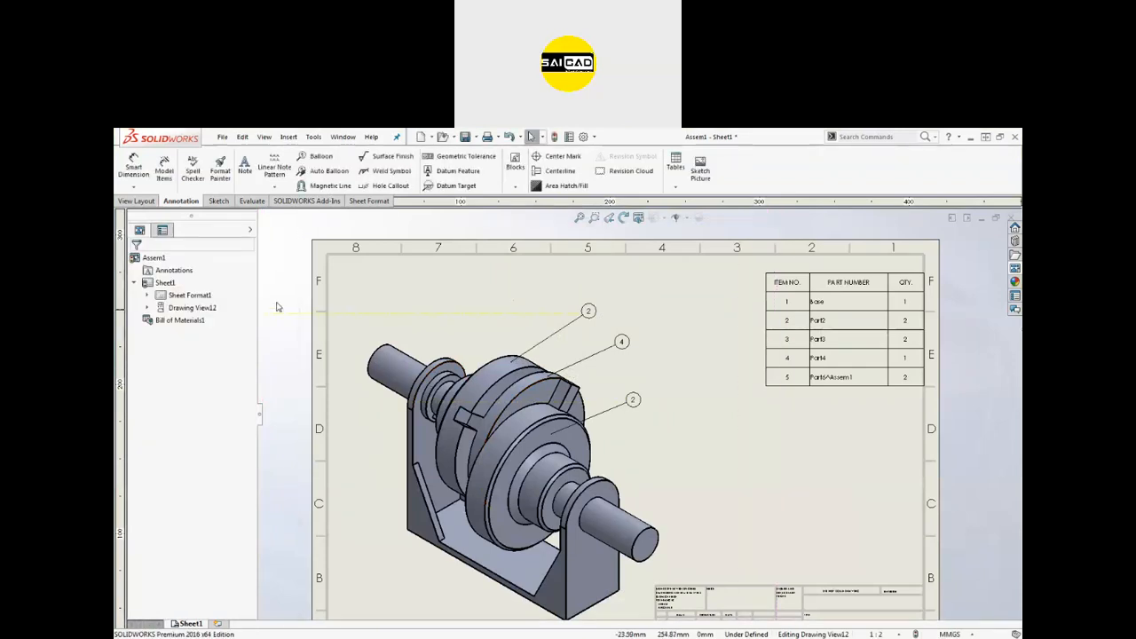
key("ctrl+z")
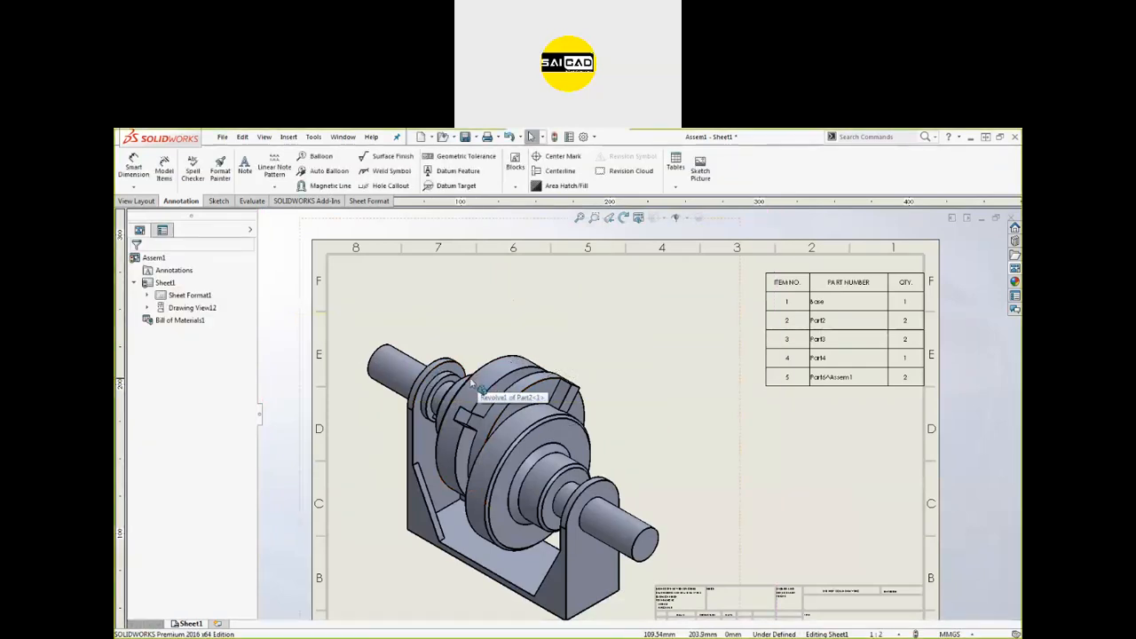
Generate auto balloons around the isometric view.
left_click(331, 172)
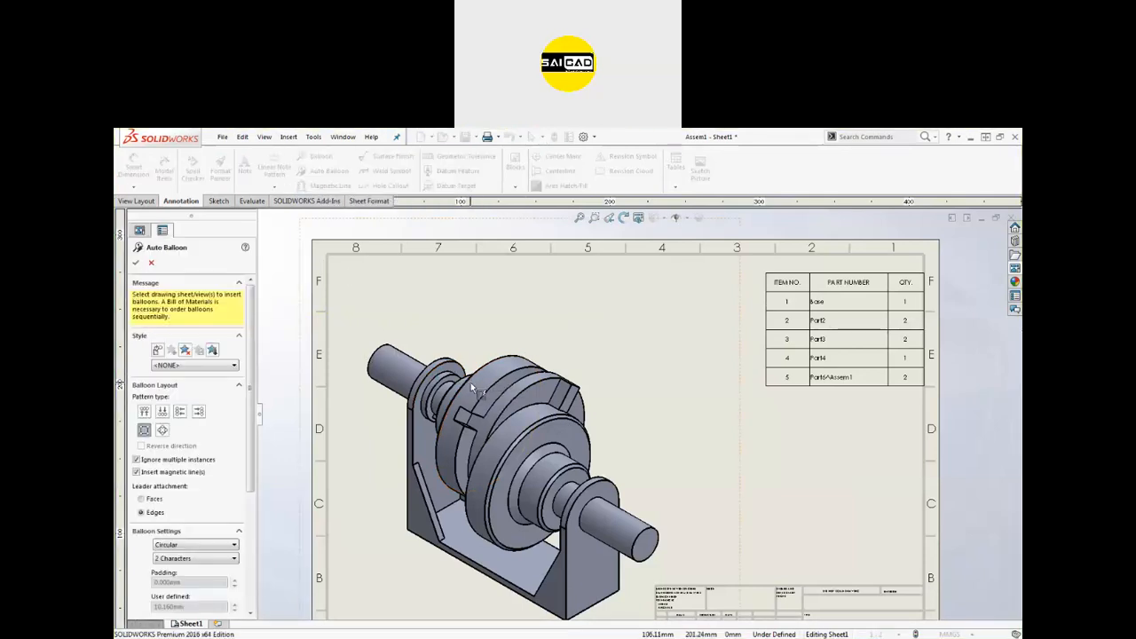
left_click(539, 428)
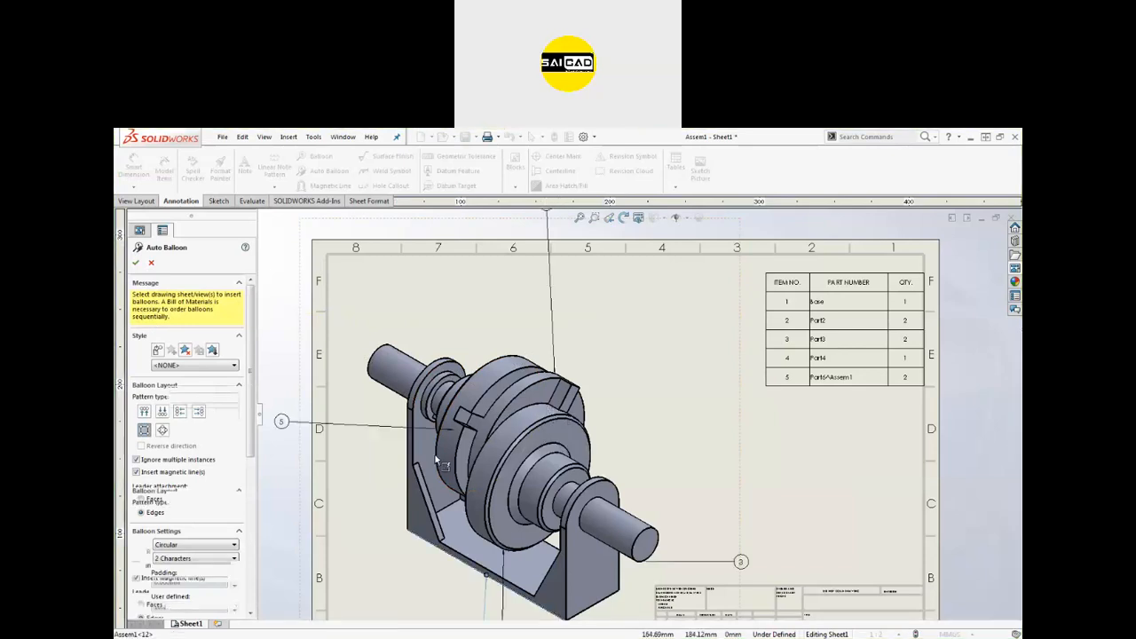
scroll(603, 471, "up", 5)
scroll(616, 483, "down", 2)
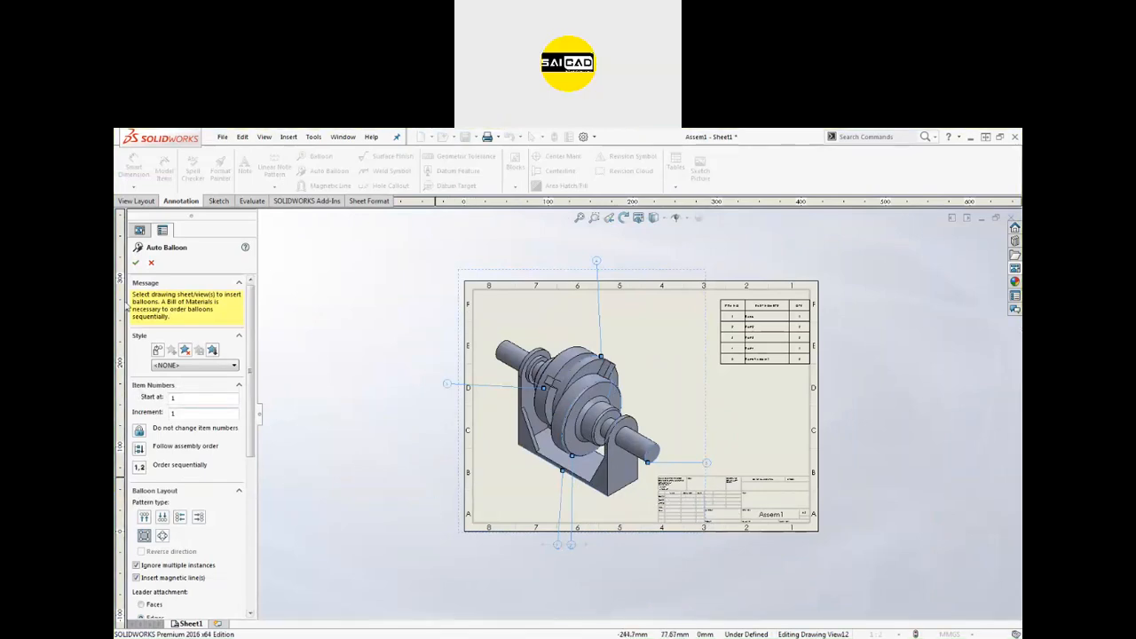
Set the auto balloons' item numbers to start at 2 and accept the balloons.
scroll(236, 384, "down", 2)
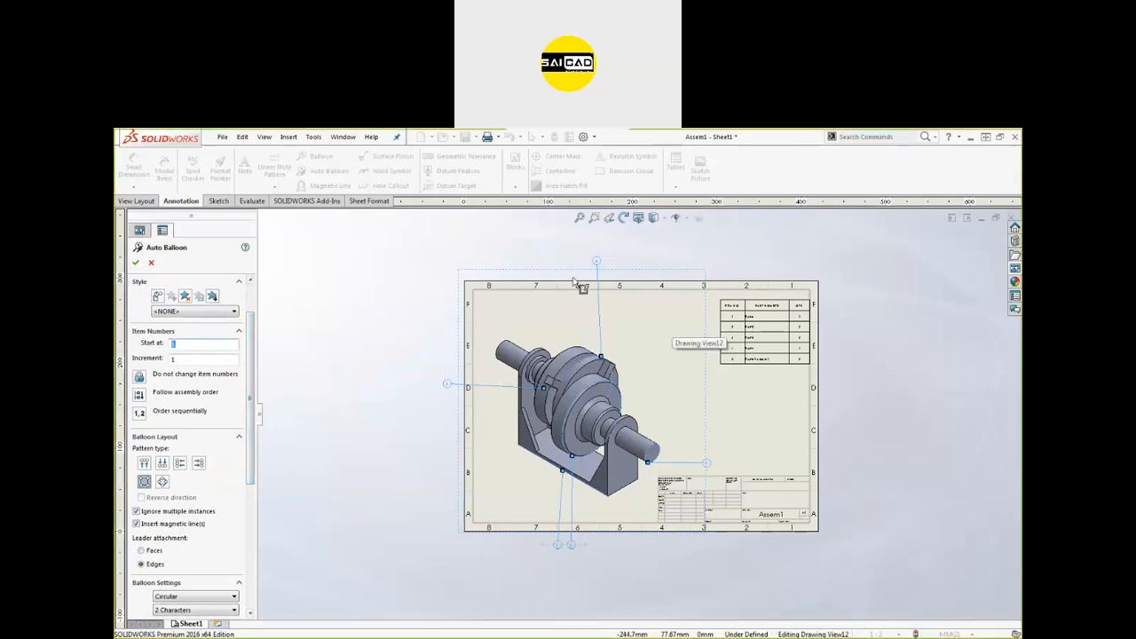
scroll(322, 399, "down", 1)
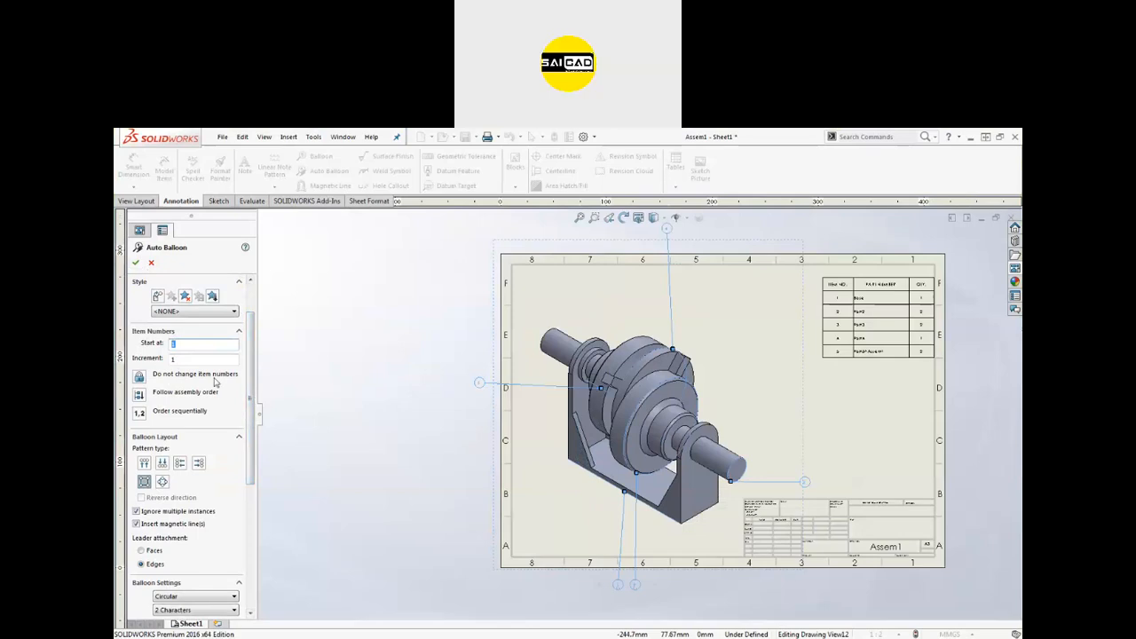
scroll(189, 351, "down", 1)
scroll(773, 330, "down", 1)
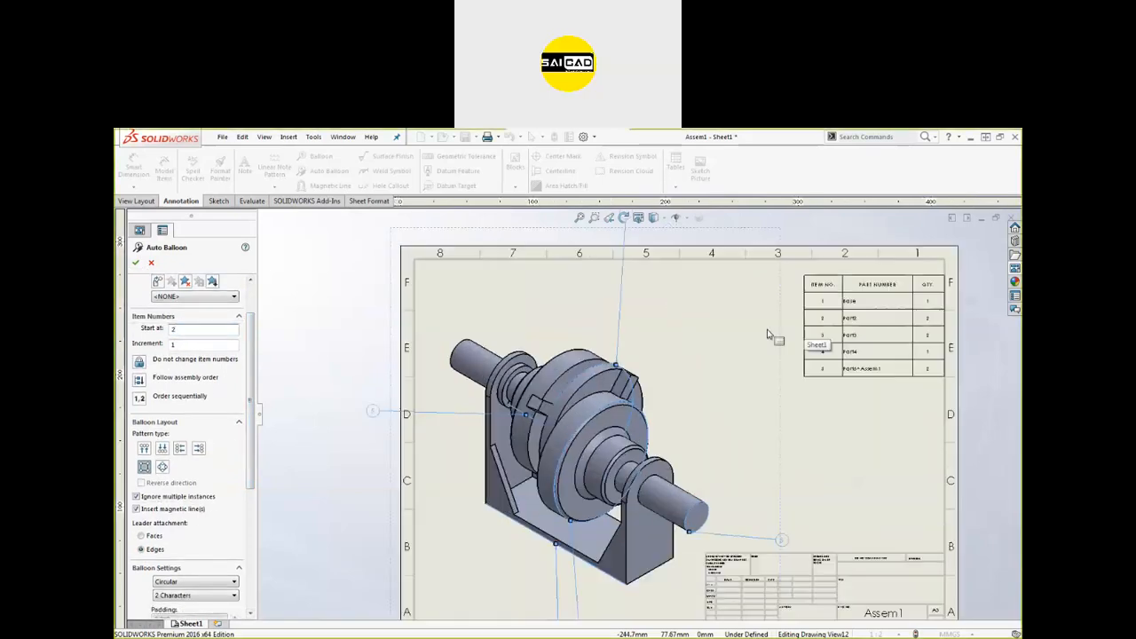
scroll(640, 319, "up", 2)
scroll(627, 323, "down", 5)
scroll(630, 408, "up", 4)
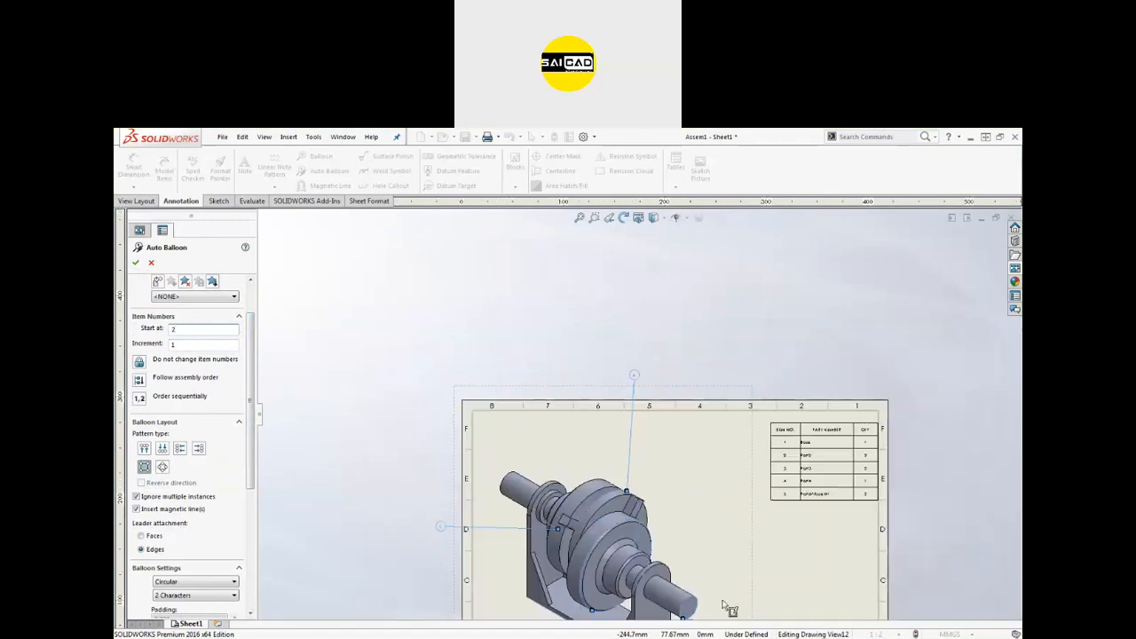
scroll(684, 433, "down", 4)
scroll(643, 462, "down", 2)
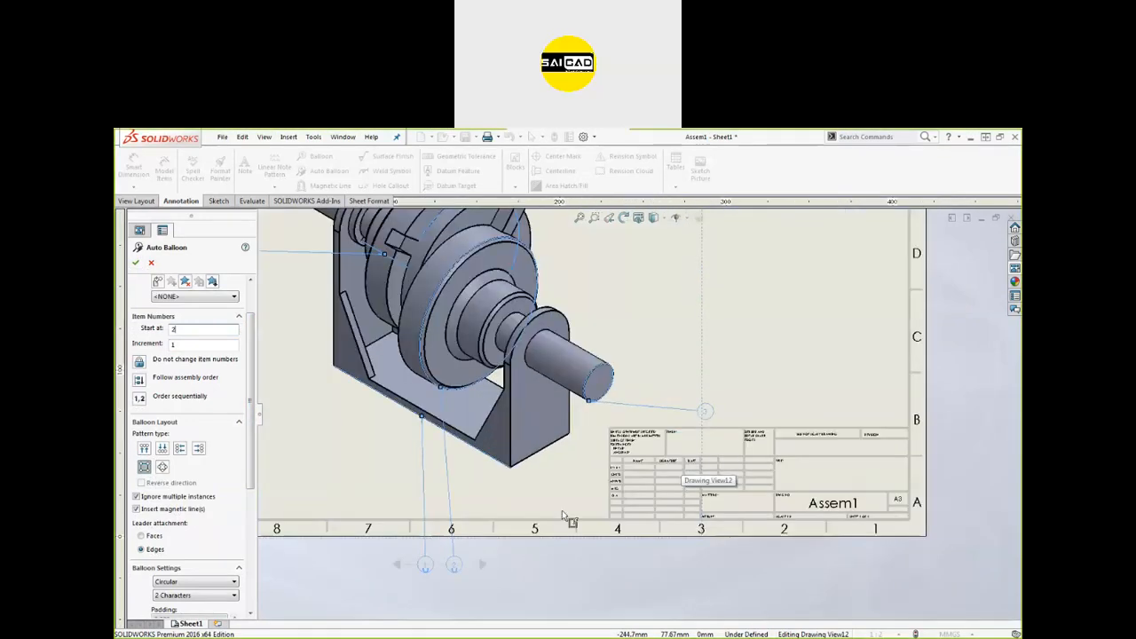
left_click(136, 262)
Check the item numbers in the bill of materials and the balloons, and remove the auto balloons.
scroll(479, 571, "up", 3)
scroll(720, 282, "down", 5)
scroll(720, 282, "down", 2)
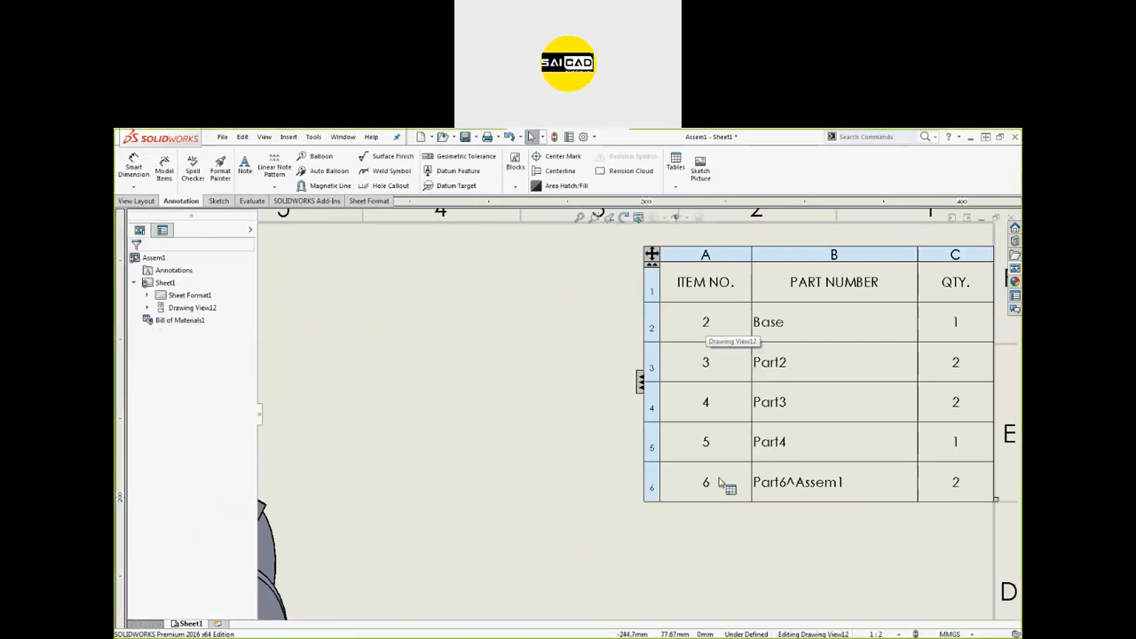
scroll(653, 408, "up", 4)
scroll(498, 563, "down", 3)
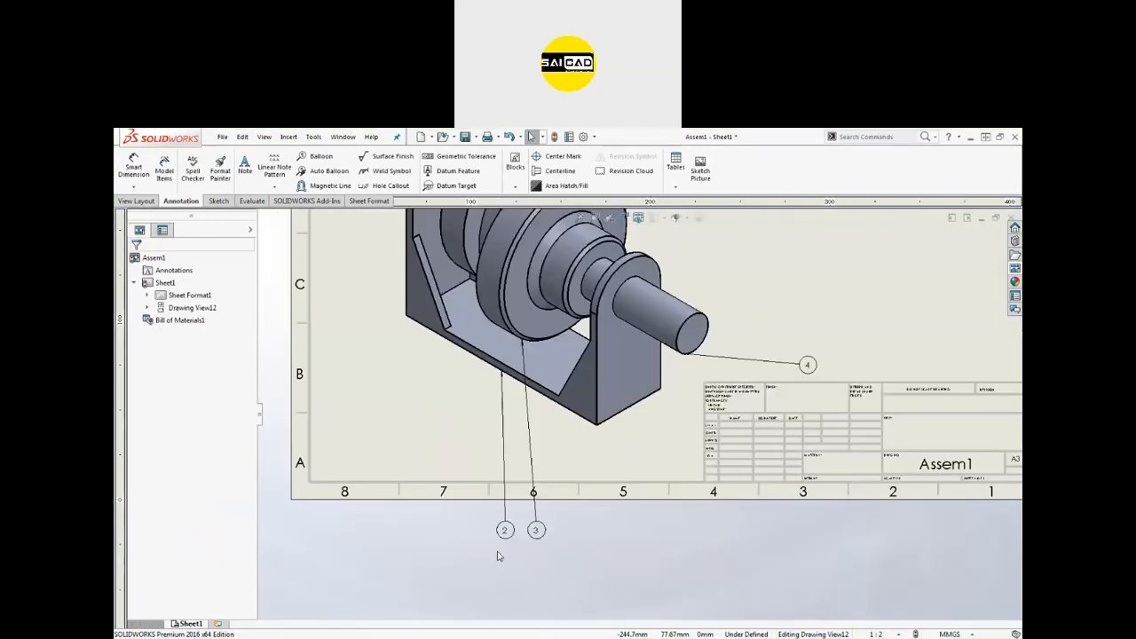
scroll(545, 546, "up", 3)
scroll(556, 482, "up", 2)
scroll(625, 389, "up", 2)
scroll(654, 401, "down", 1)
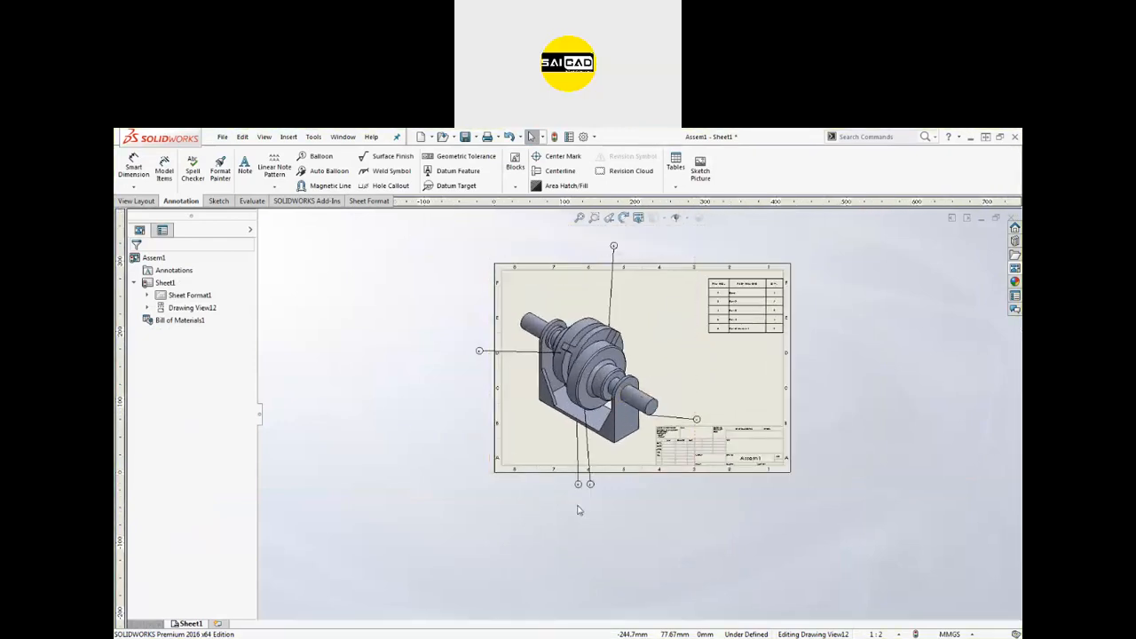
left_click(530, 545)
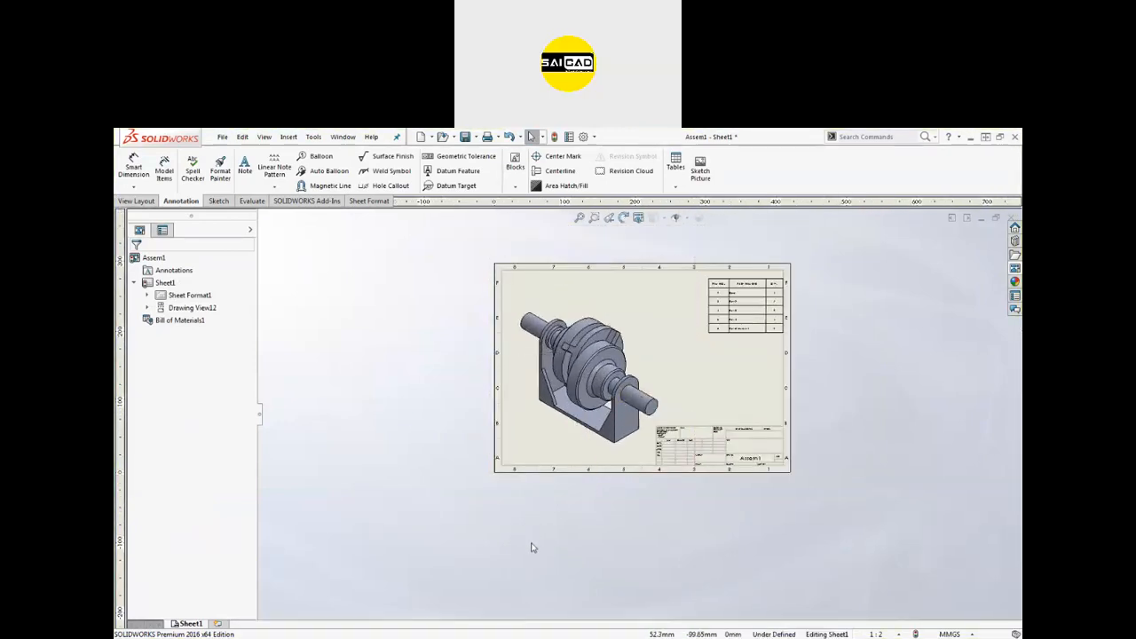
Insert auto balloons on the isometric view with item numbers starting at 1 in increments of 2, and check the table's numbering.
left_click(325, 170)
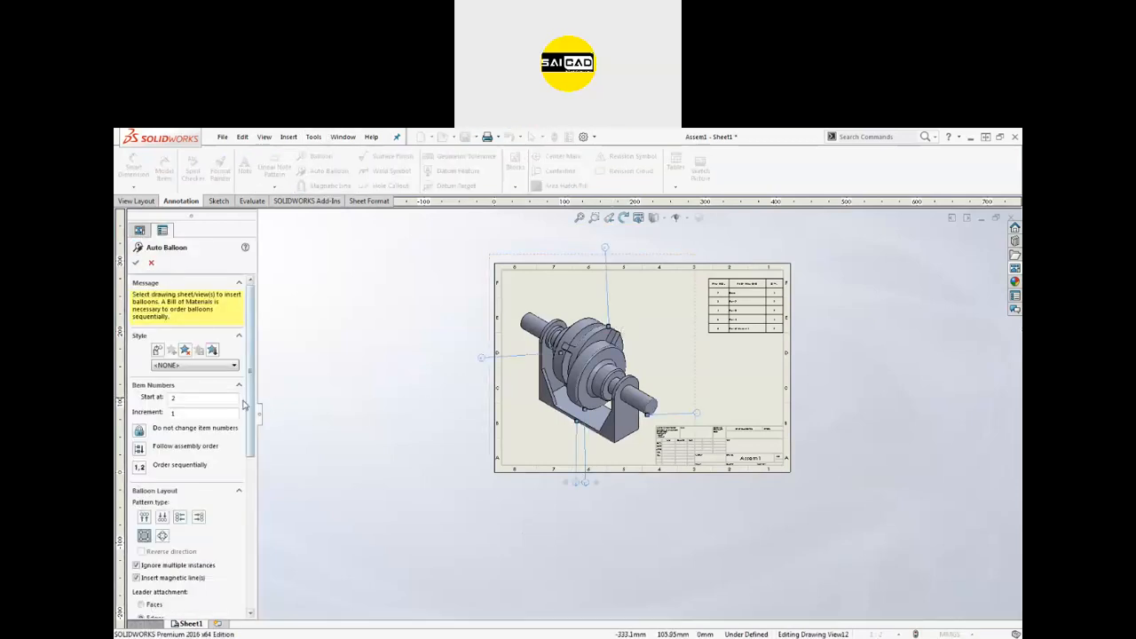
scroll(184, 387, "down", 1)
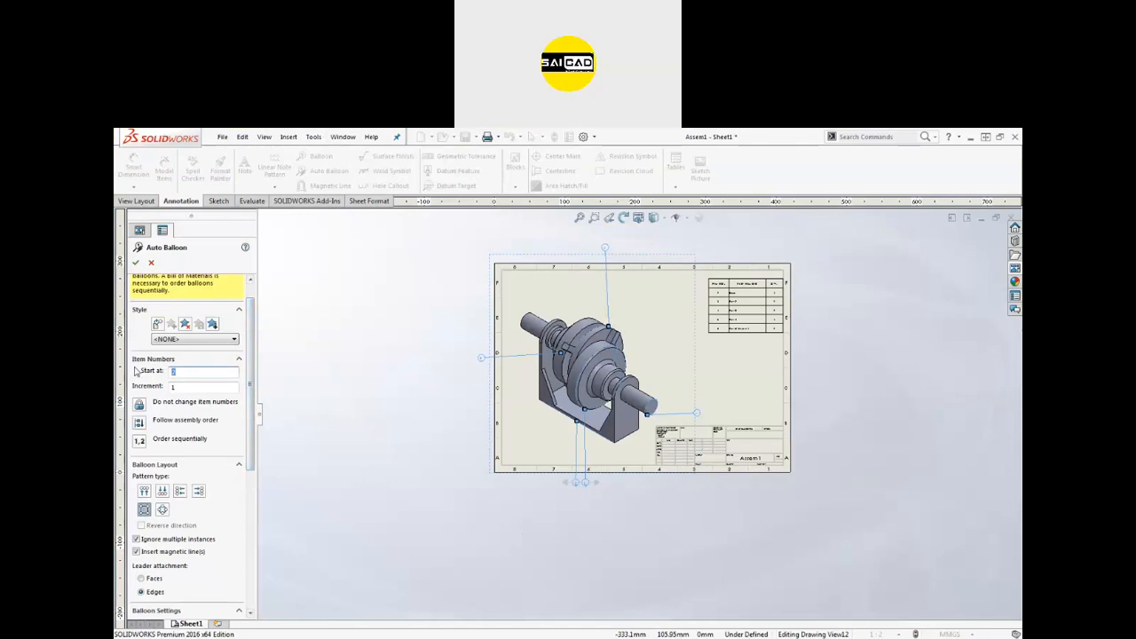
scroll(174, 388, "down", 1)
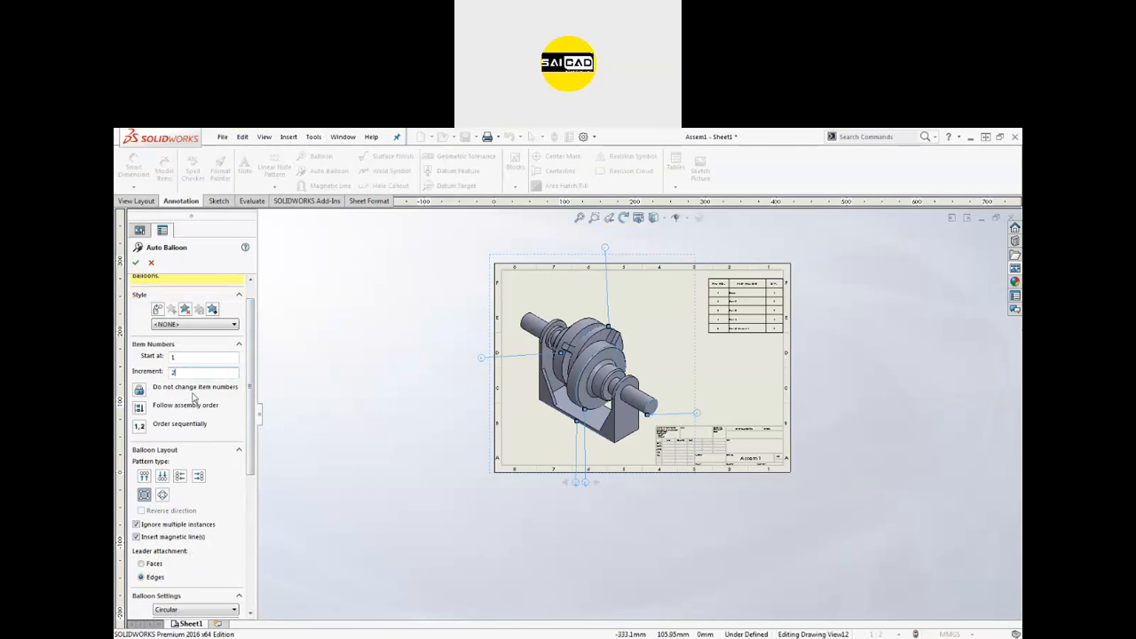
scroll(699, 330, "down", 5)
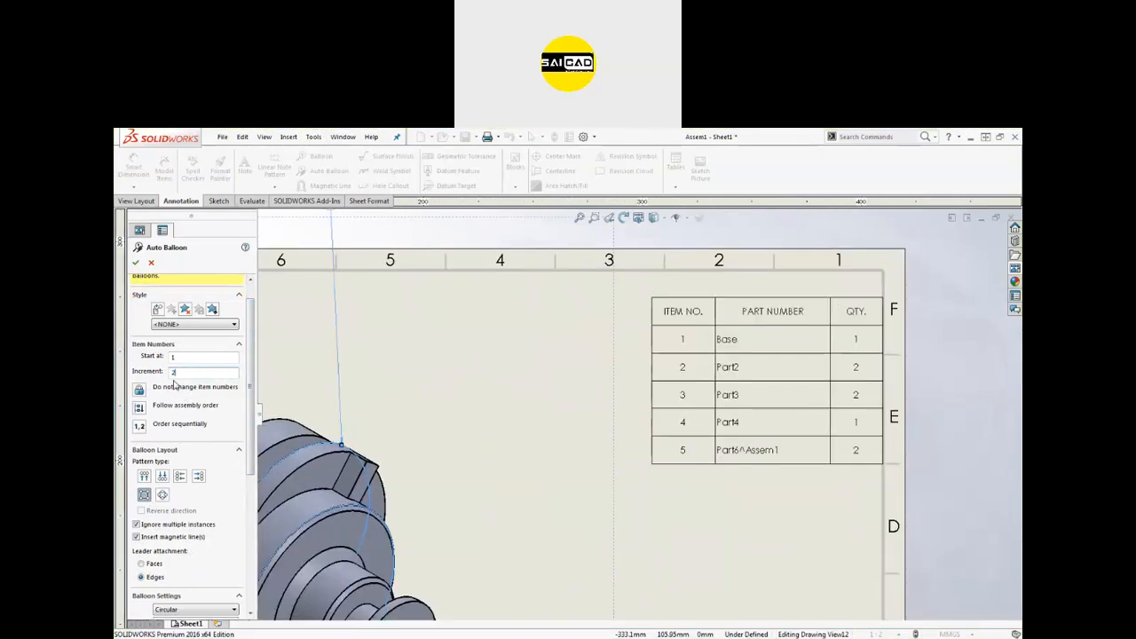
scroll(686, 377, "down", 2)
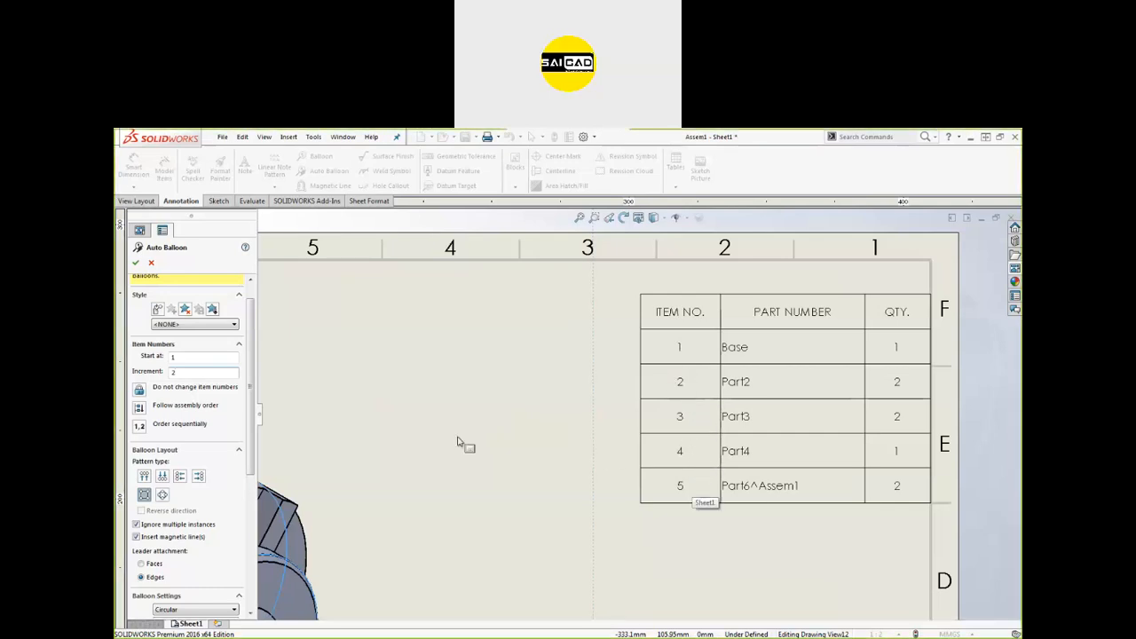
left_click(136, 263)
left_click(675, 417)
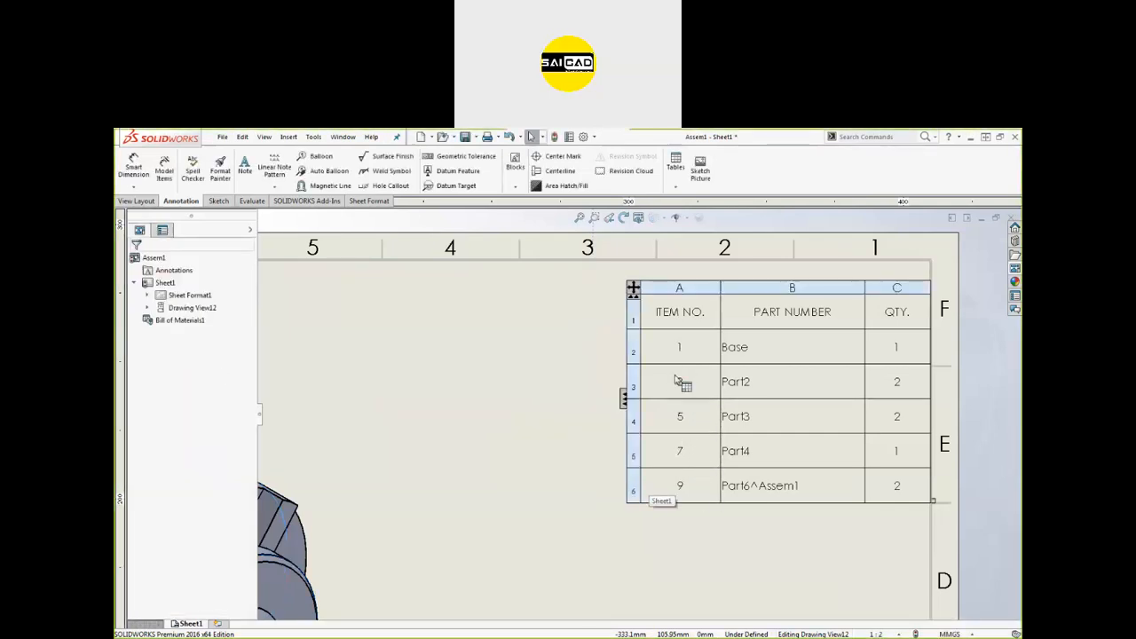
scroll(678, 367, "down", 2)
scroll(664, 503, "up", 5)
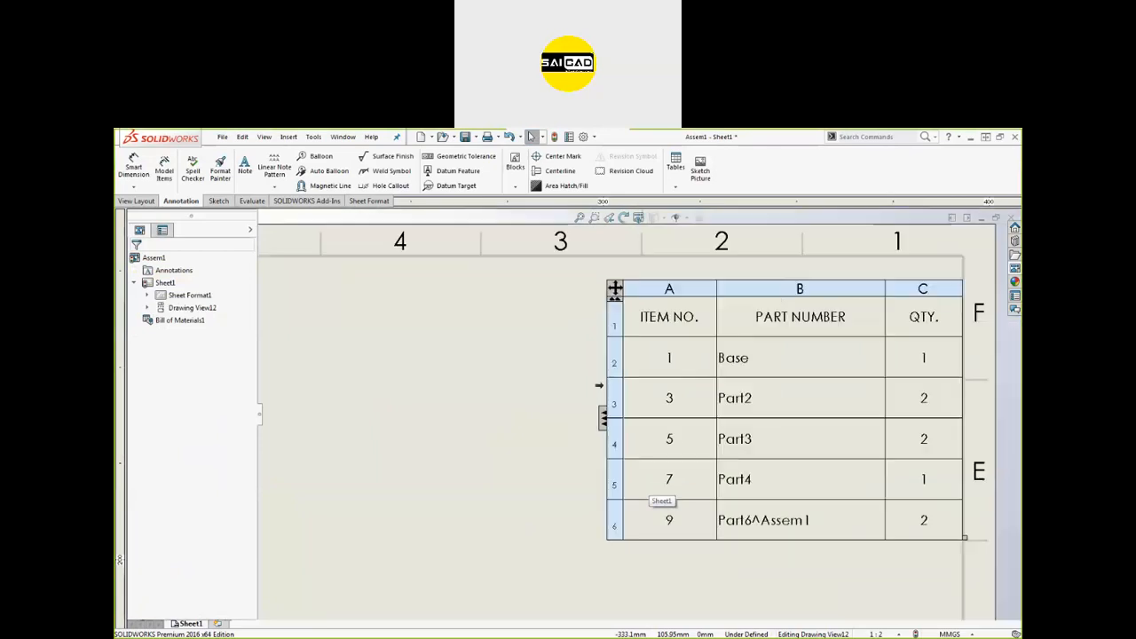
Start auto balloons on the isometric view and arrange them in the circular layout.
scroll(477, 397, "up", 4)
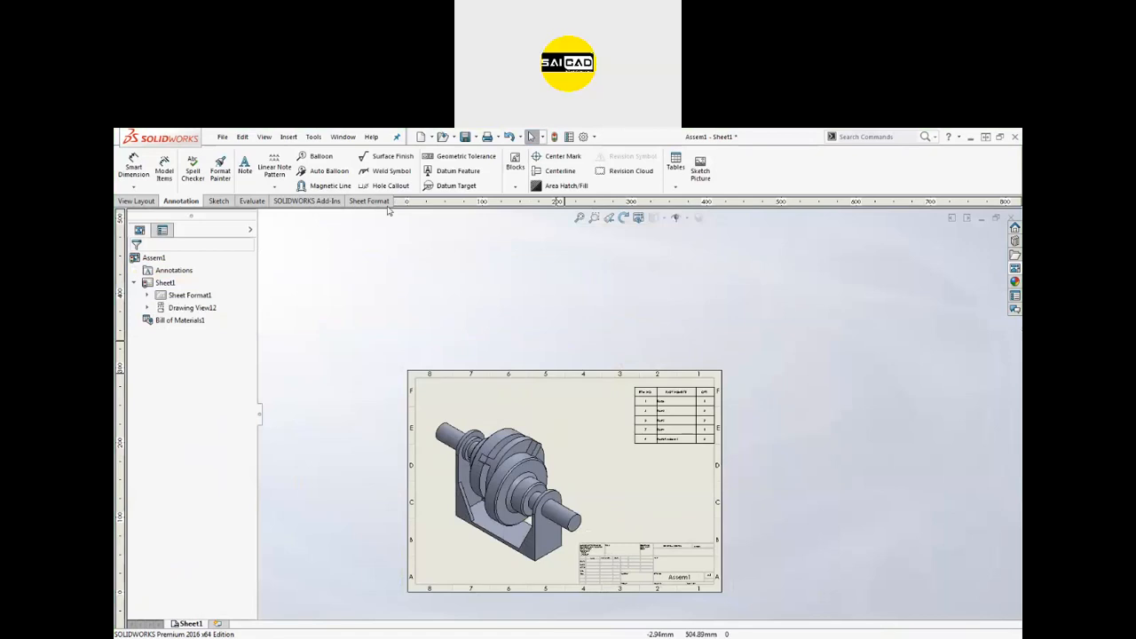
left_click(313, 173)
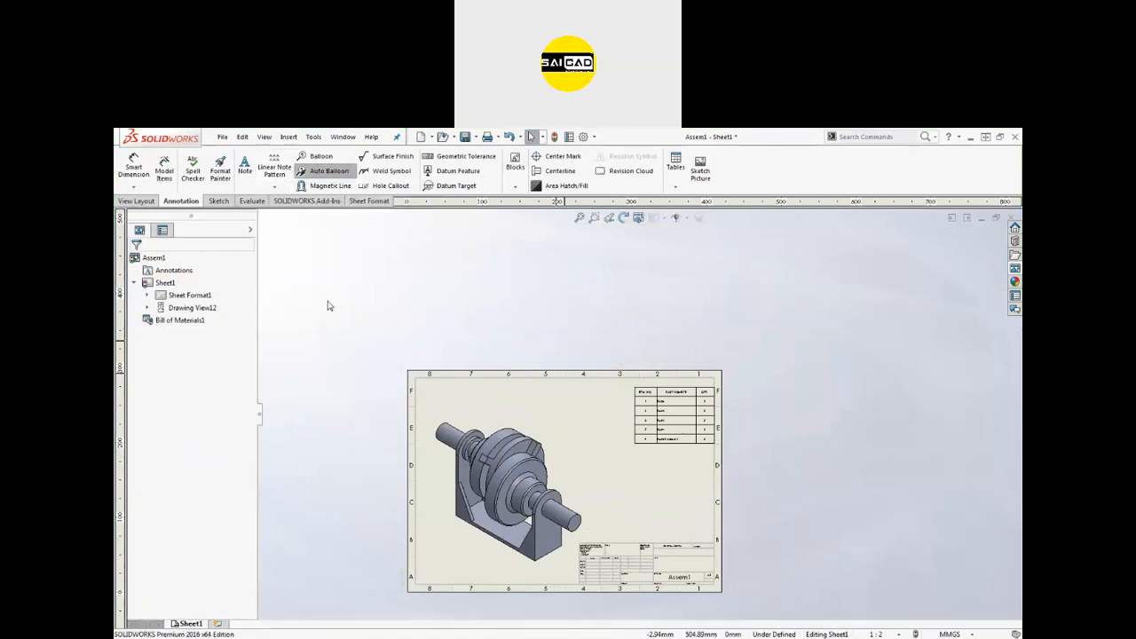
left_click(497, 398)
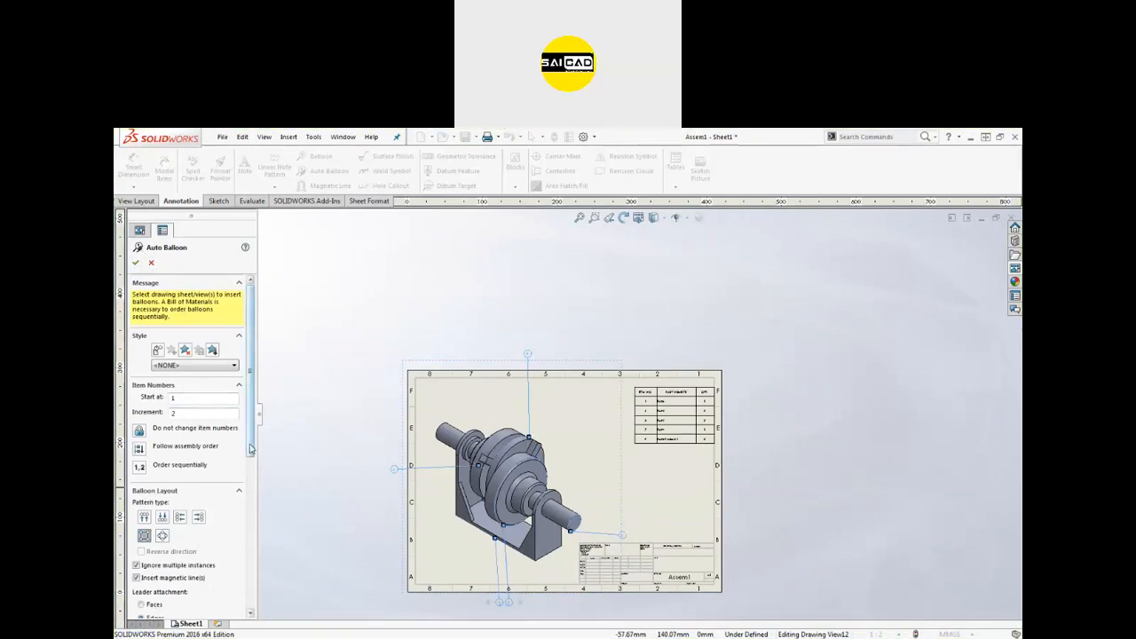
scroll(251, 449, "down", 3)
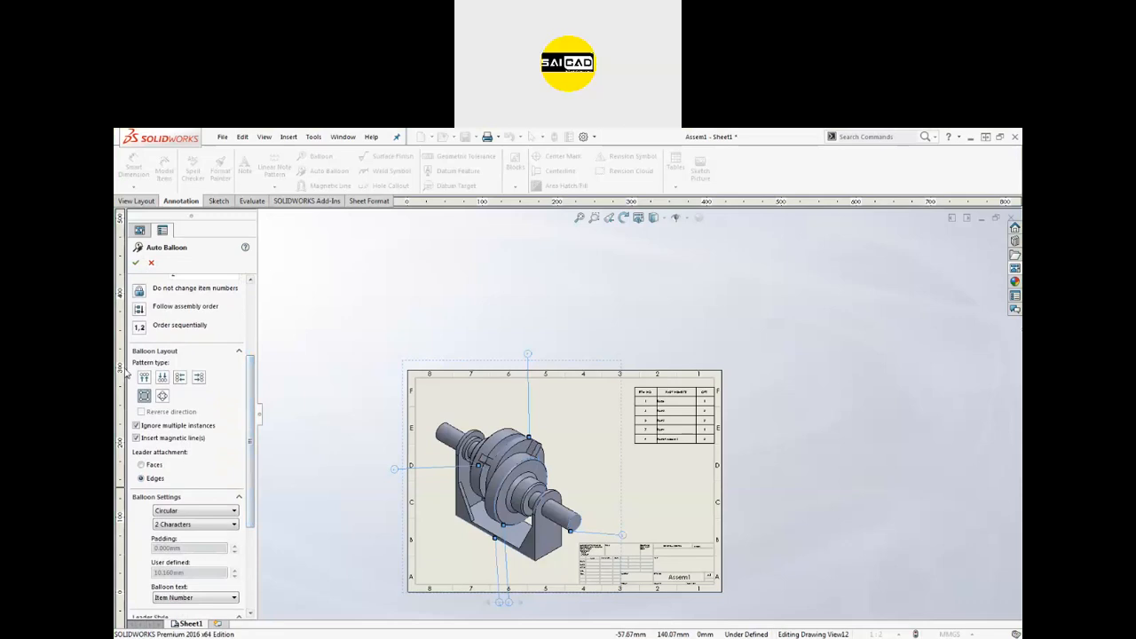
scroll(468, 450, "down", 2)
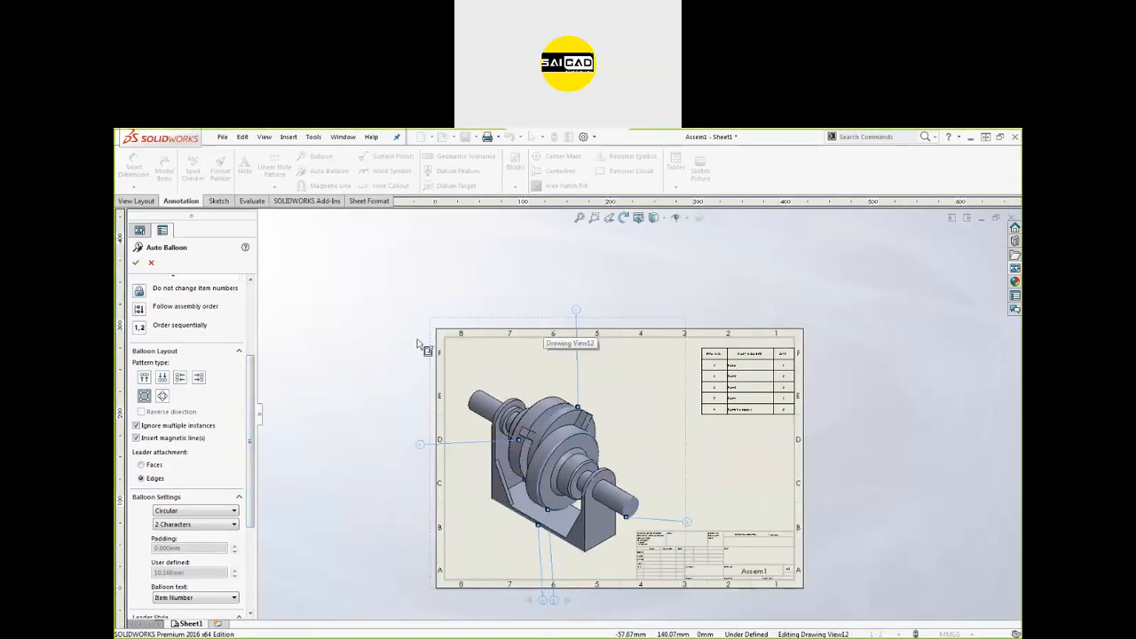
left_click(162, 396)
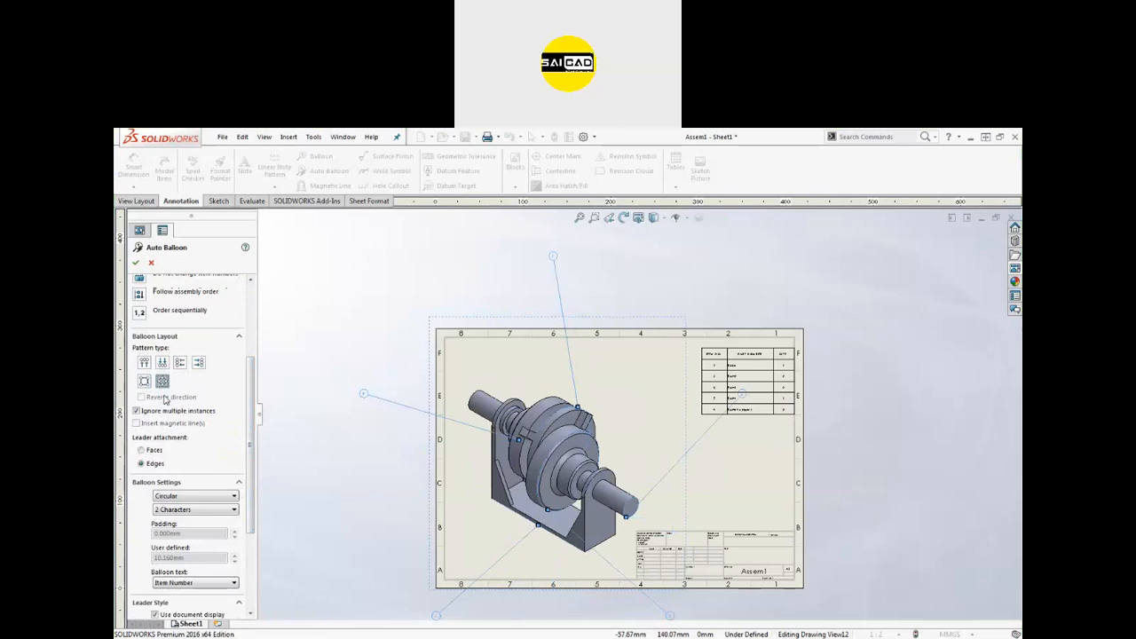
Try the top, bottom, left, right and square balloon layouts, finishing with the balloons in a row above the view.
left_click(144, 364)
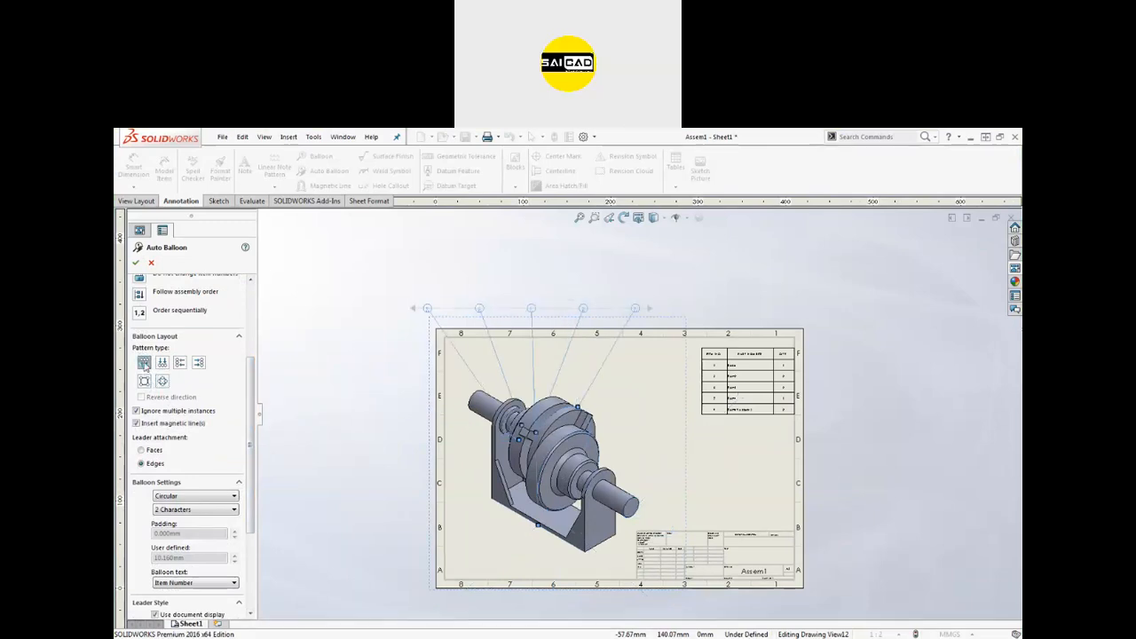
left_click(162, 368)
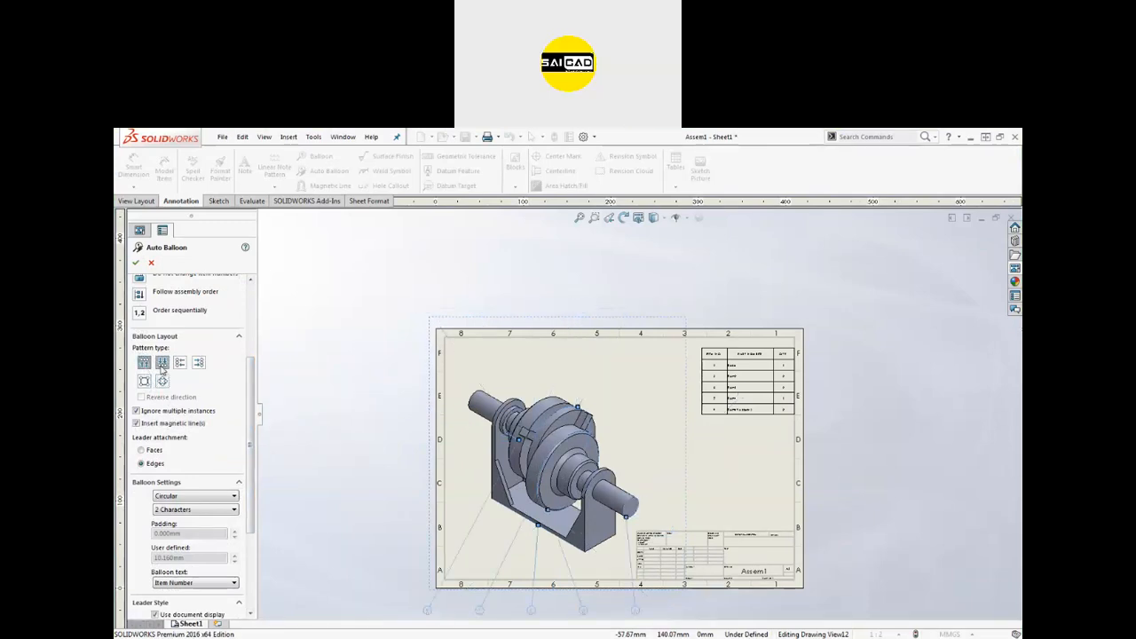
left_click(179, 363)
left_click(199, 364)
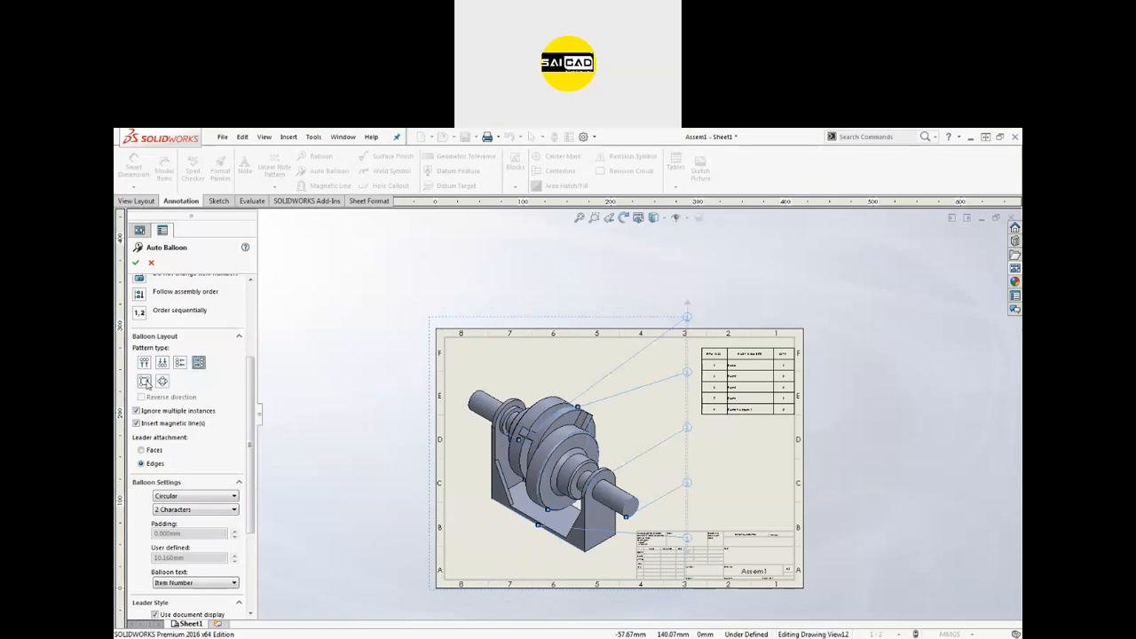
left_click(145, 382)
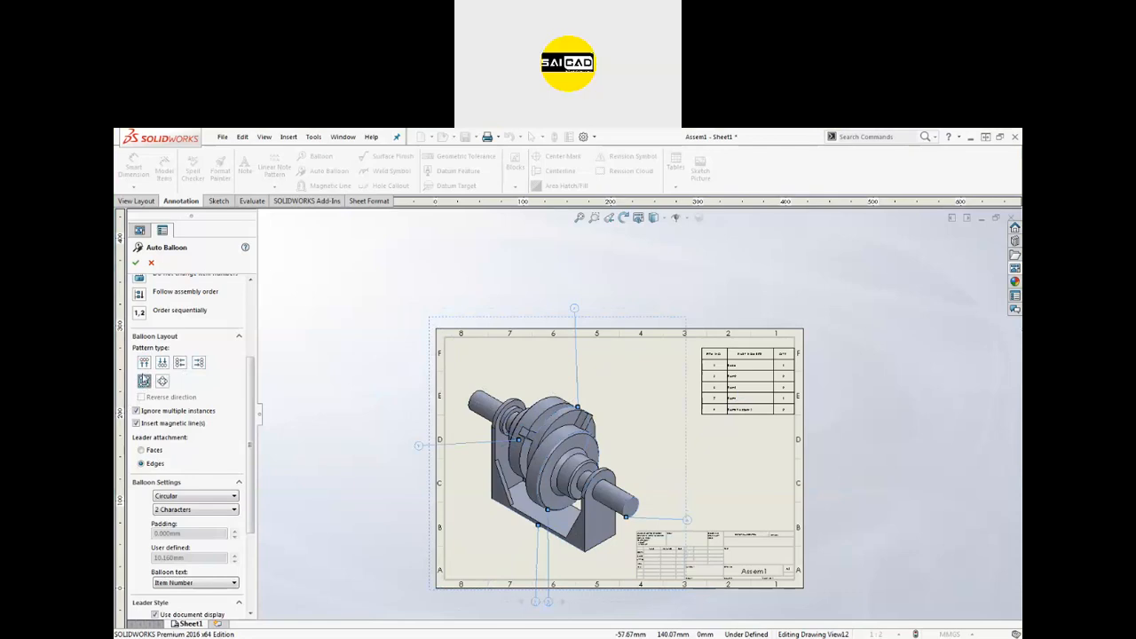
left_click(162, 363)
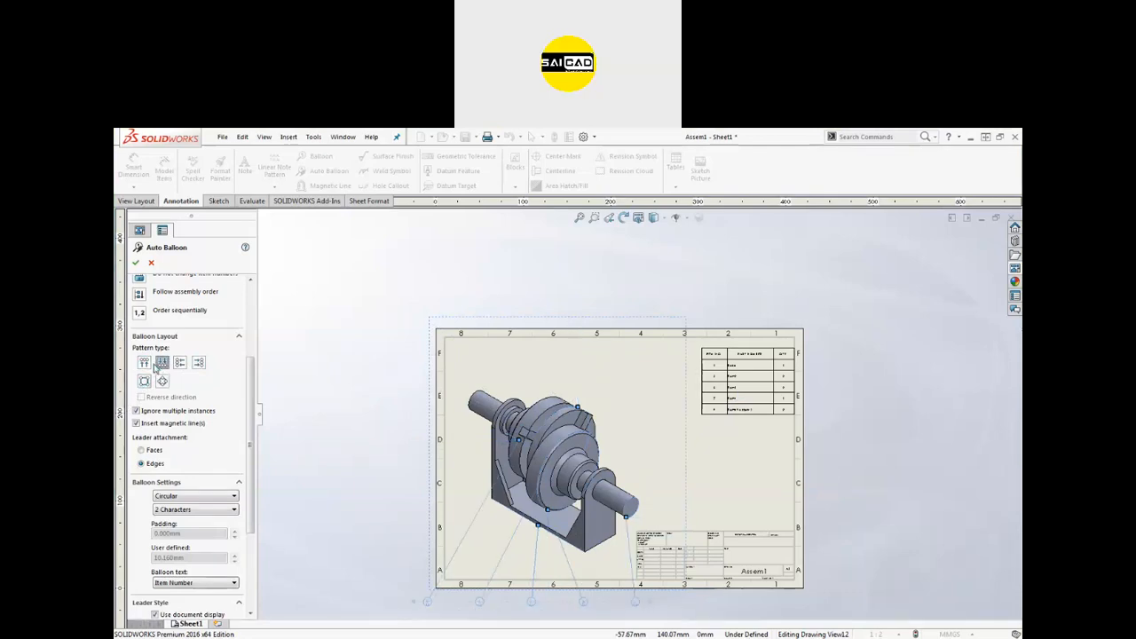
left_click(143, 364)
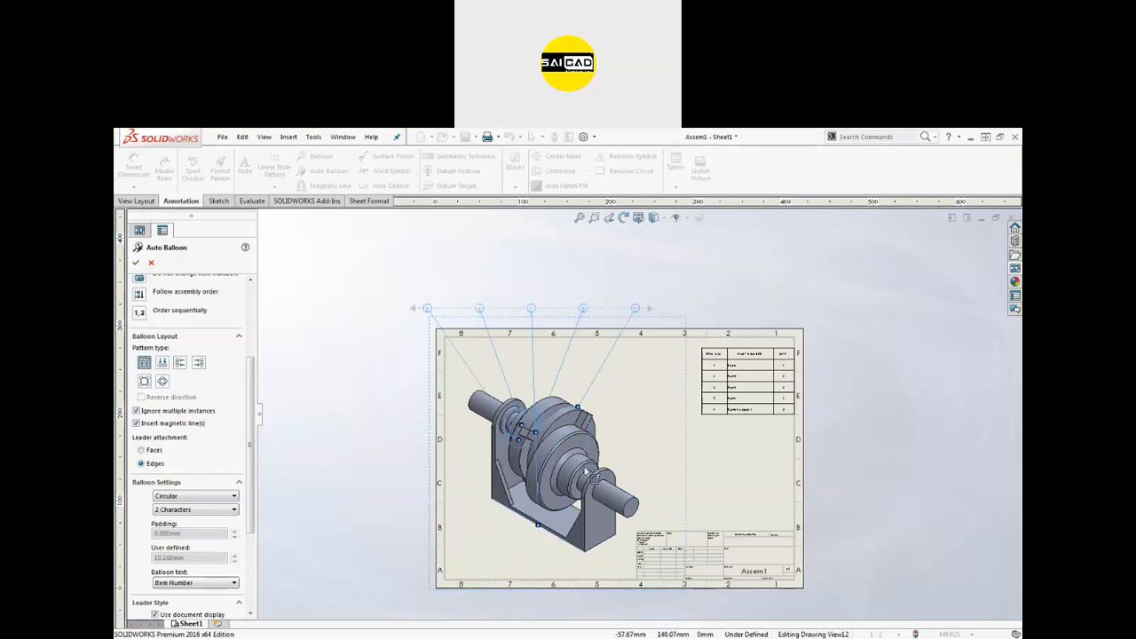
Attach the auto balloon leaders to faces instead of edges and inspect the attachment points on the assembly.
scroll(506, 570, "down", 10)
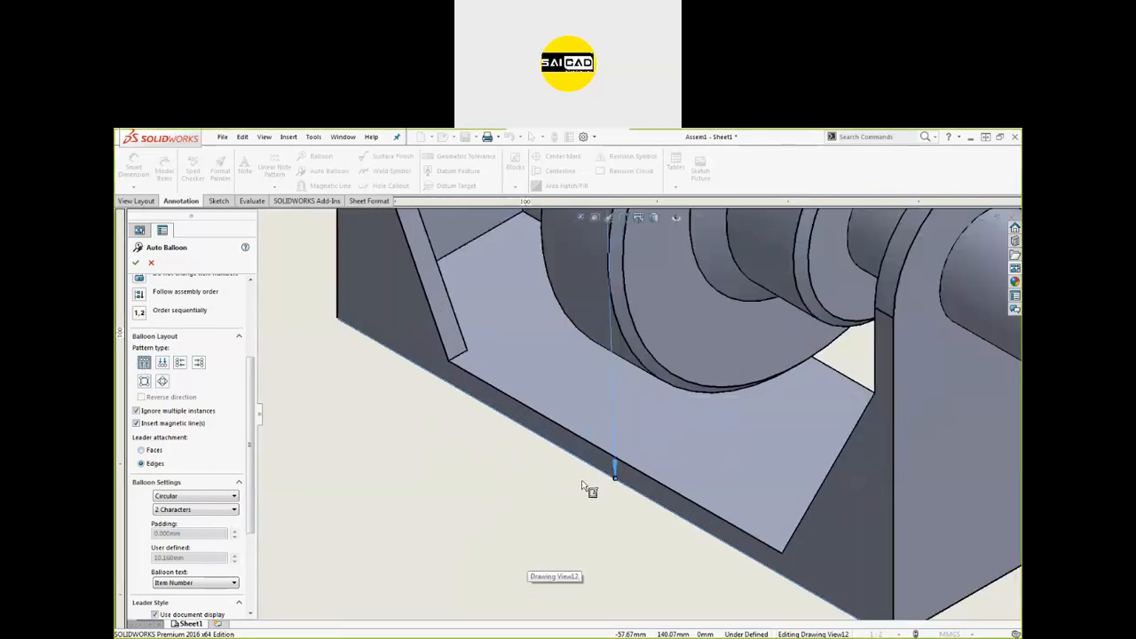
left_click(156, 453)
scroll(387, 525, "up", 5)
scroll(387, 531, "up", 2)
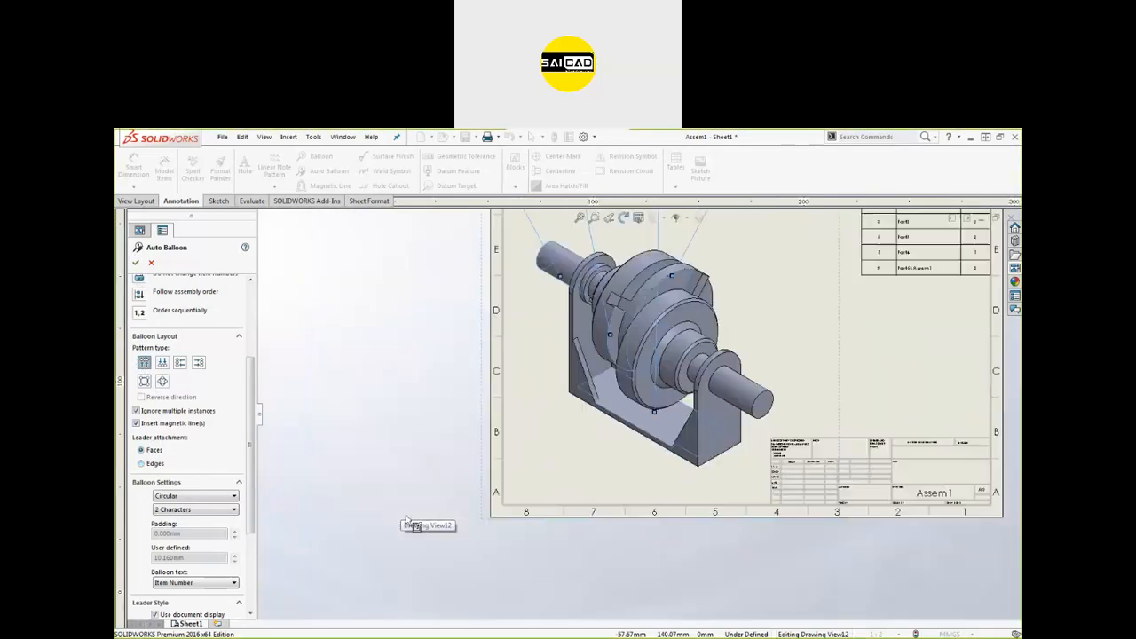
scroll(660, 347, "down", 8)
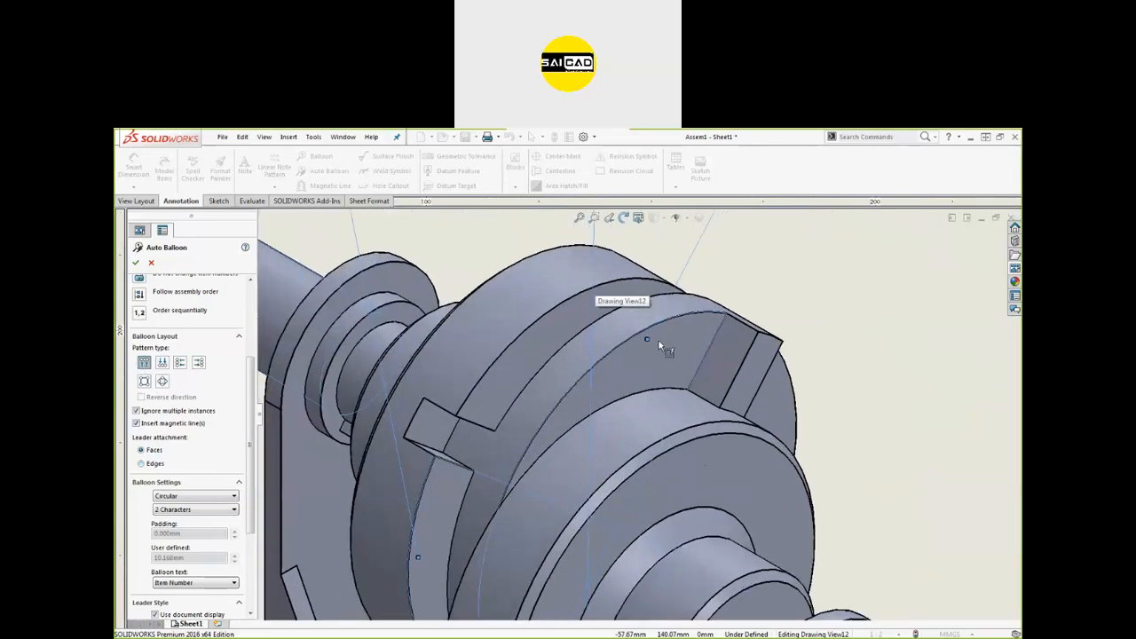
scroll(660, 346, "up", 6)
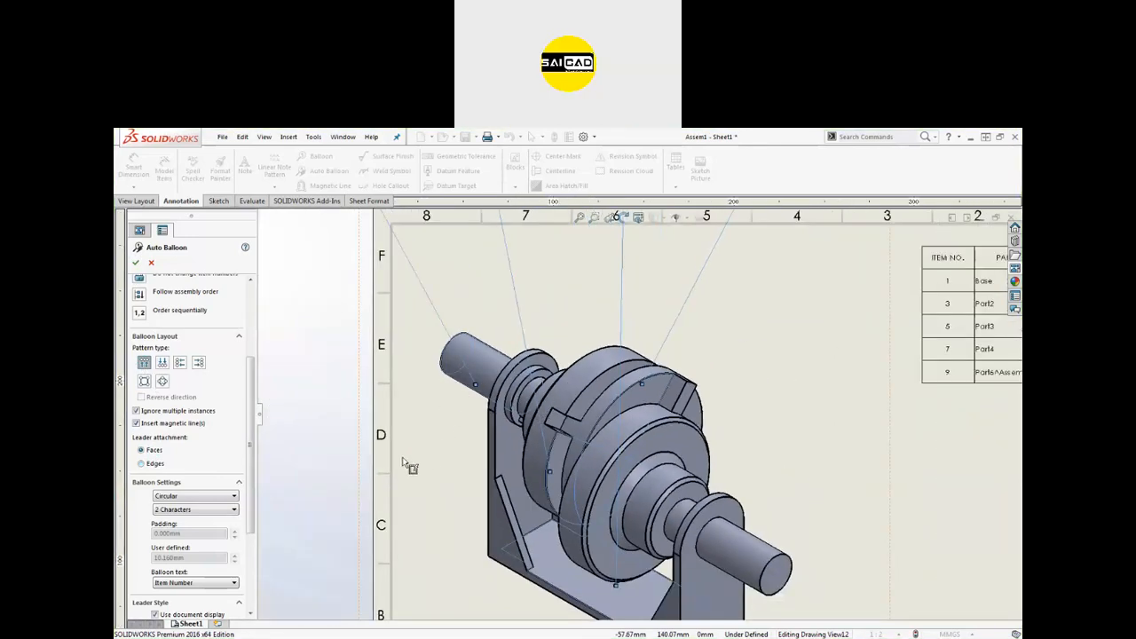
key("f")
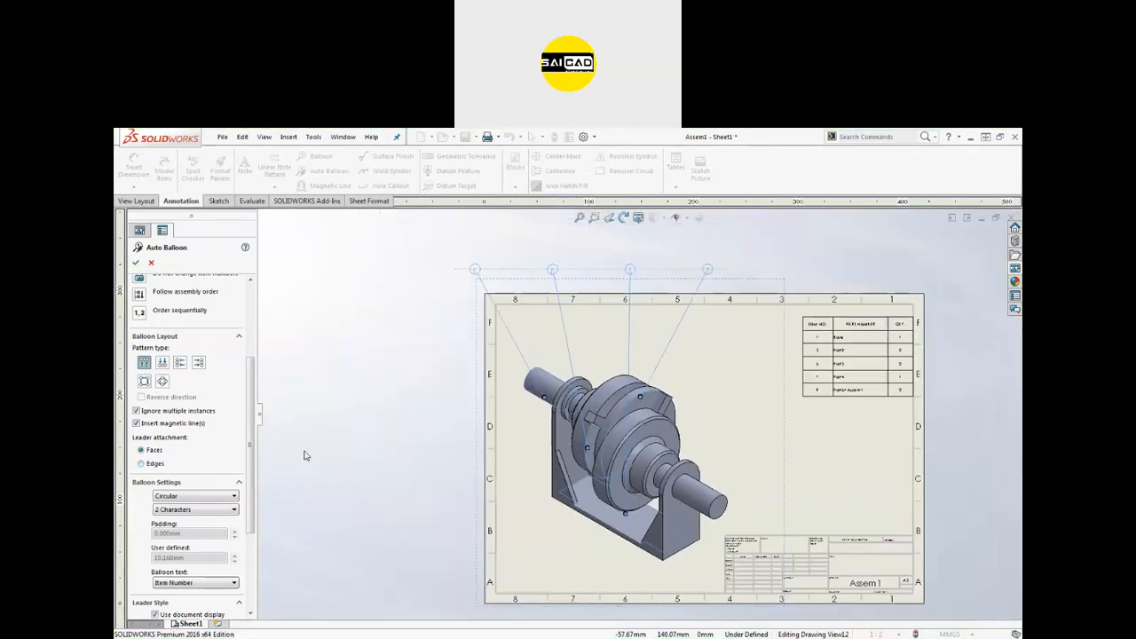
Try the Triangle balloon shape and return the balloons to Circular.
left_click(211, 496)
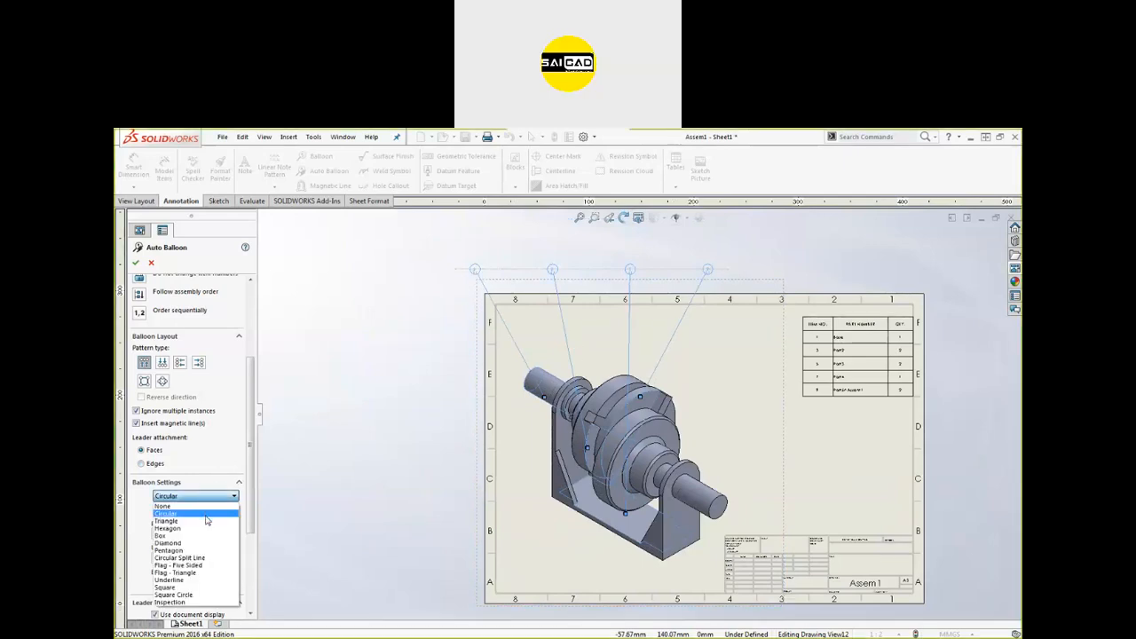
left_click(207, 521)
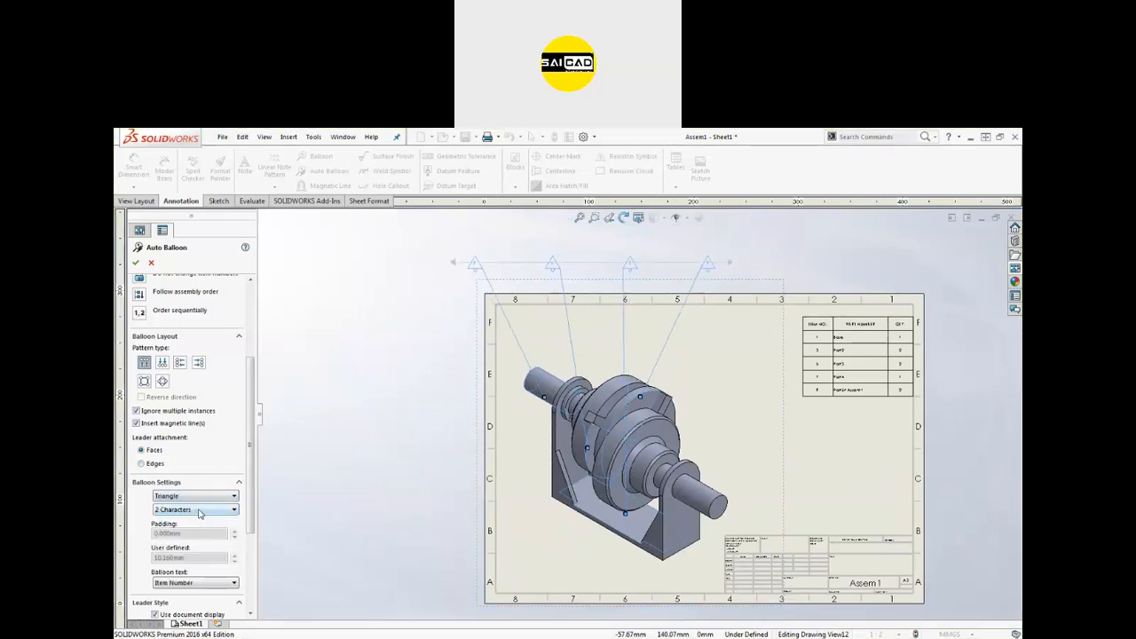
left_click(188, 495)
left_click(186, 513)
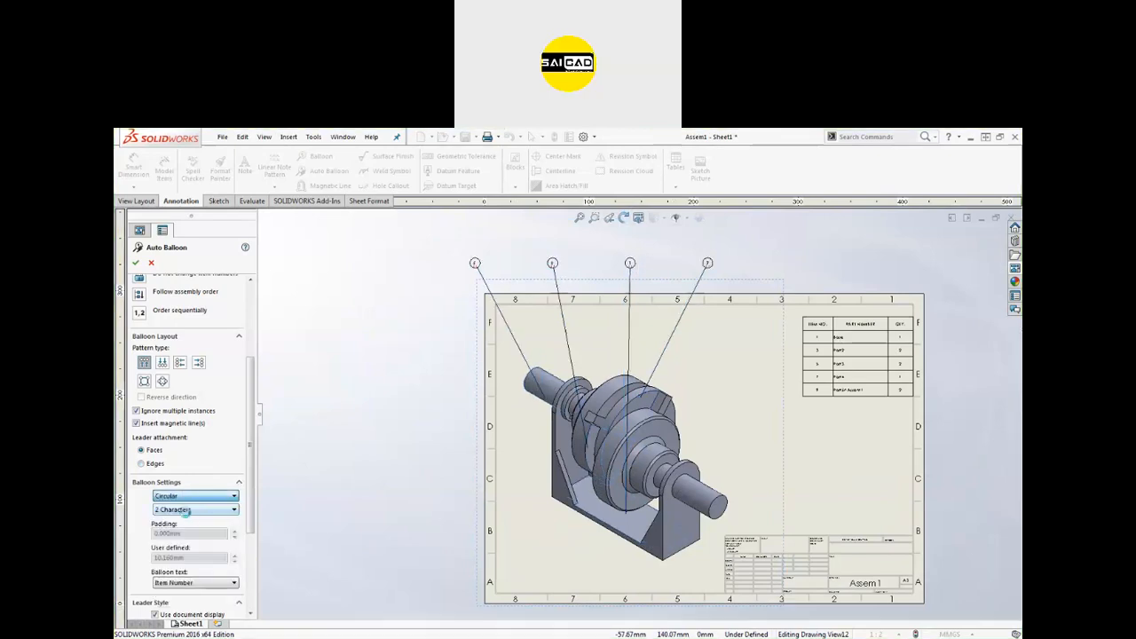
Keep Item Number as the balloon text and accept the auto balloons.
scroll(238, 568, "down", 5)
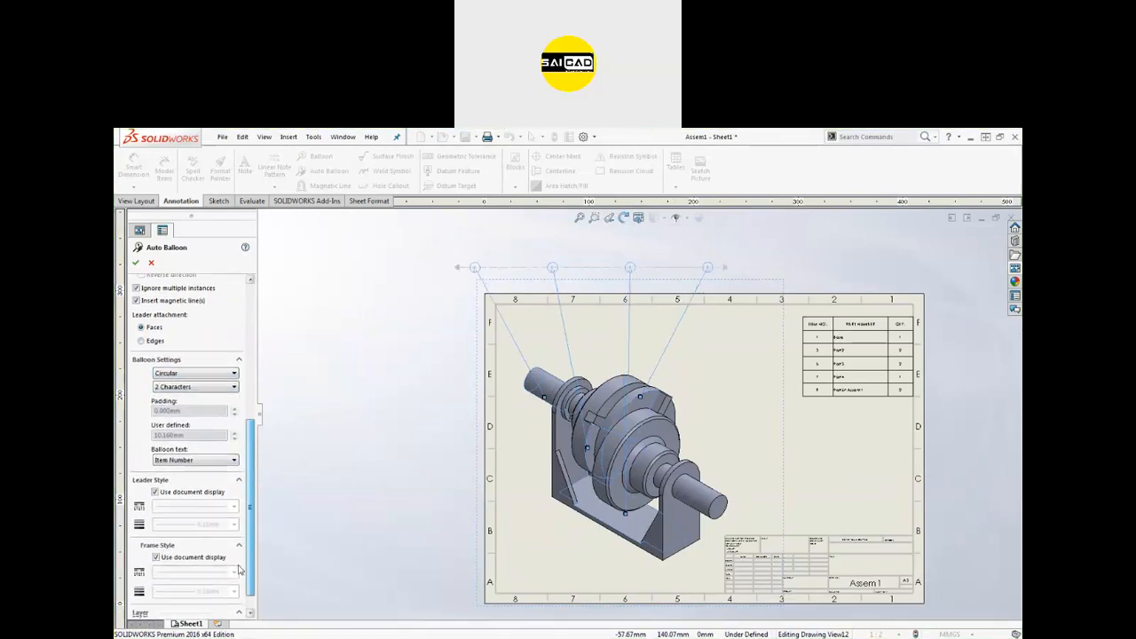
left_click(187, 462)
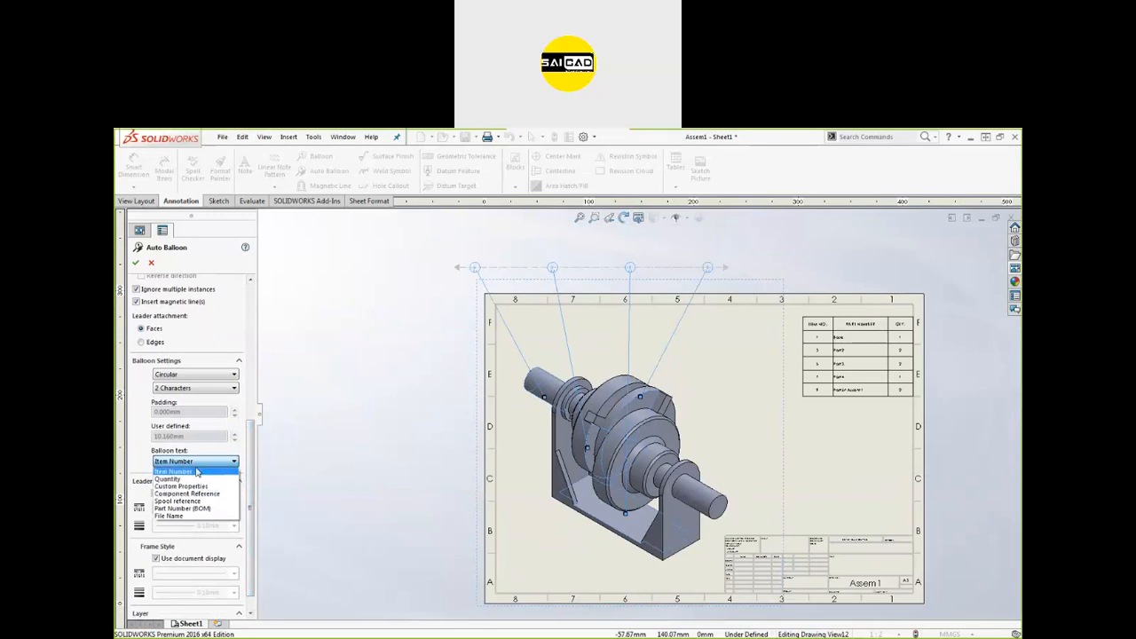
left_click(185, 471)
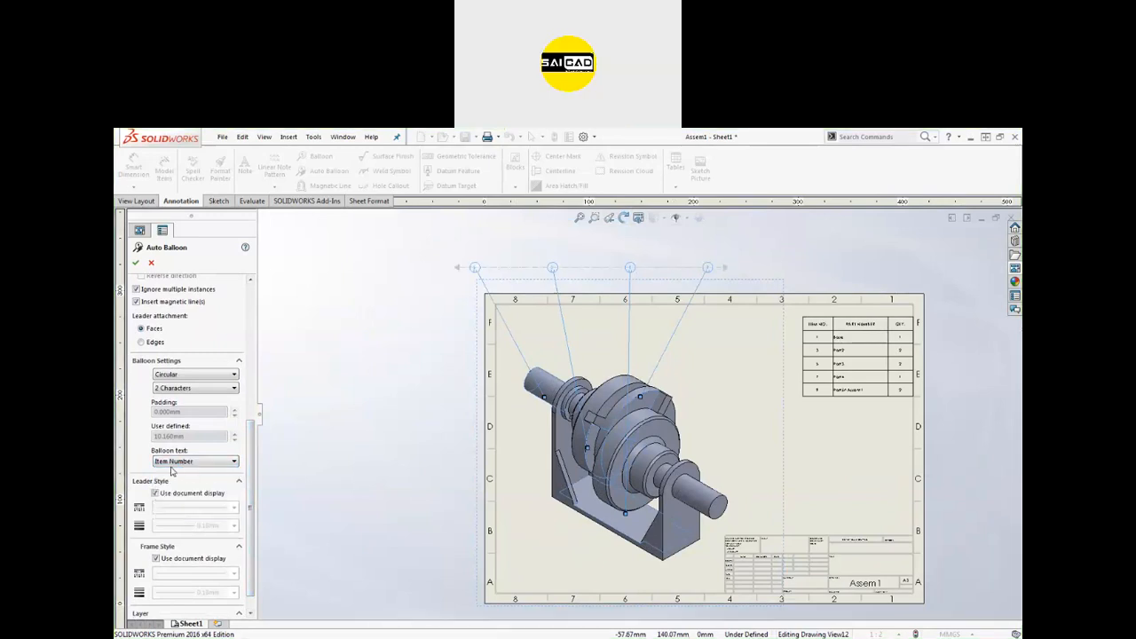
scroll(631, 256, "down", 2)
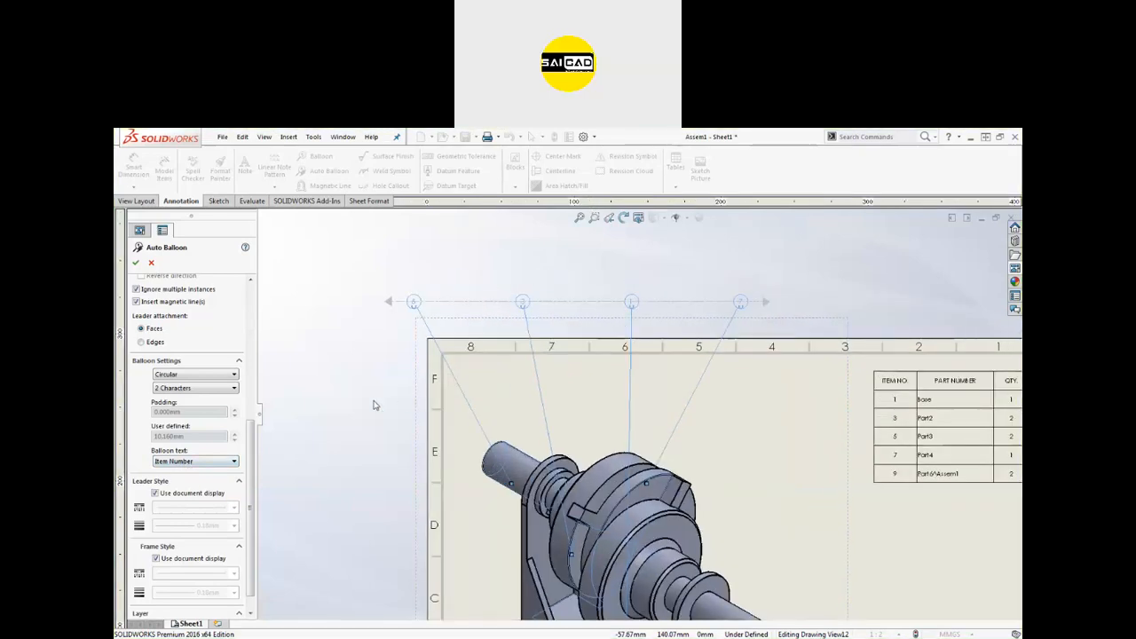
scroll(359, 414, "up", 3)
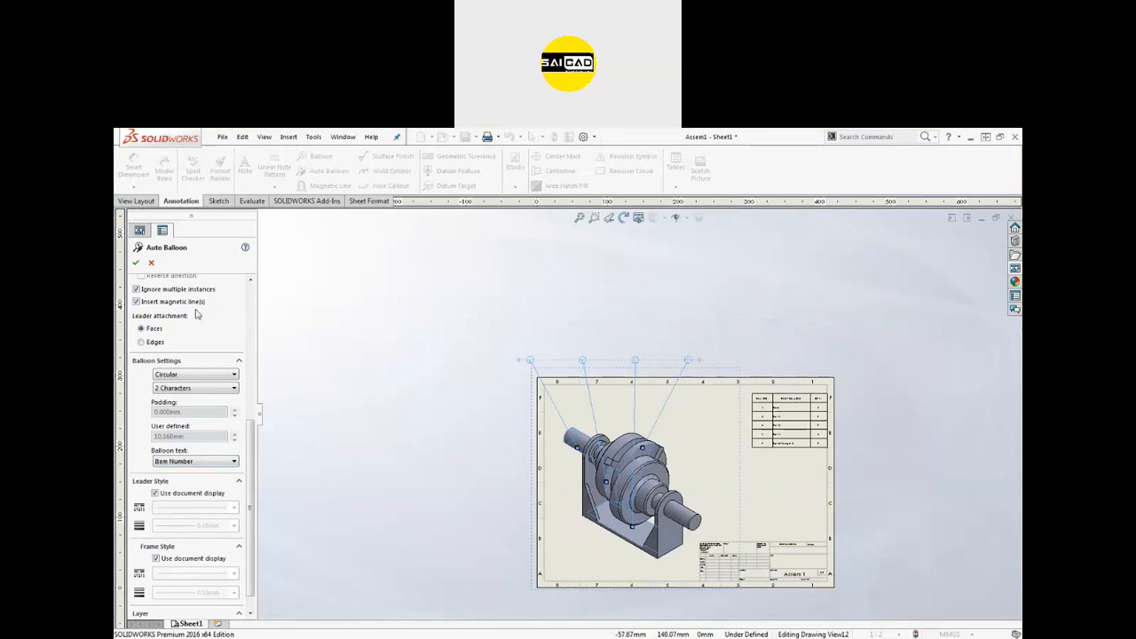
left_click(136, 262)
scroll(658, 376, "down", 2)
scroll(580, 337, "up", 2)
scroll(590, 381, "down", 2)
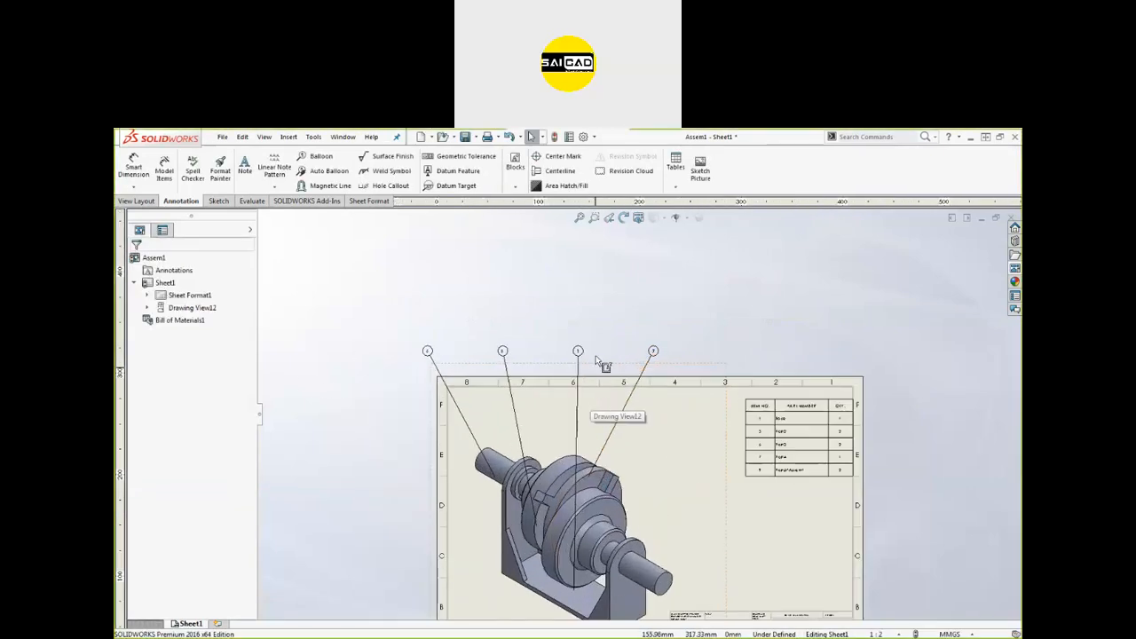
Move the balloon row by its magnetic line down inside the sheet border, above the assembly.
left_click(653, 352)
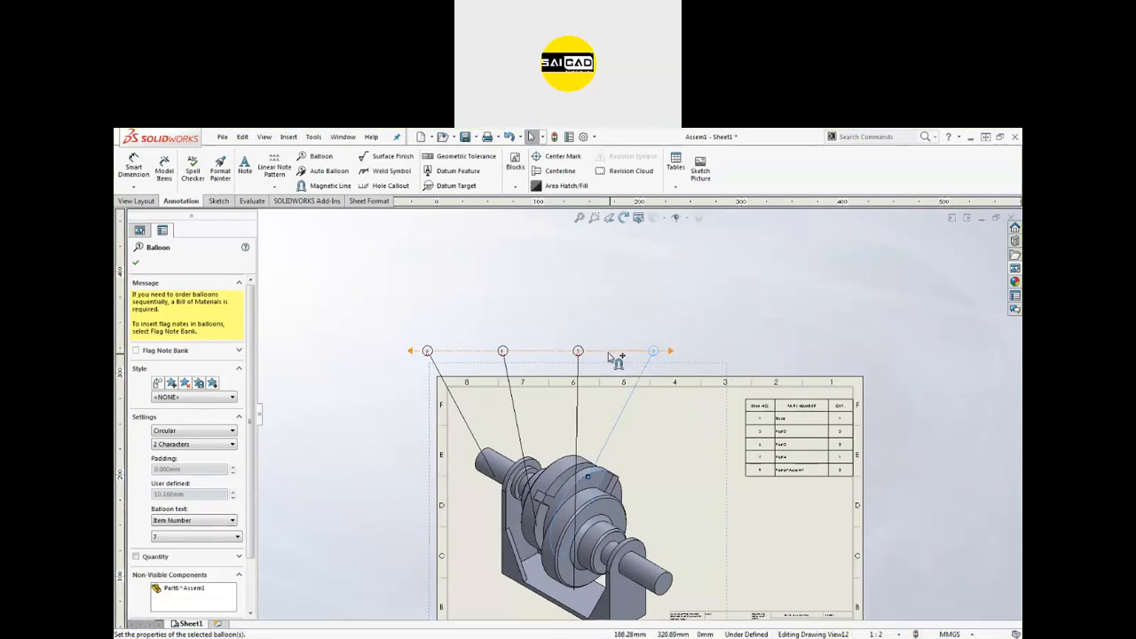
mouse_move(611, 357)
left_mouse_down()
mouse_move(631, 405)
mouse_move(744, 513)
mouse_move(654, 414)
mouse_move(674, 413)
left_mouse_up()
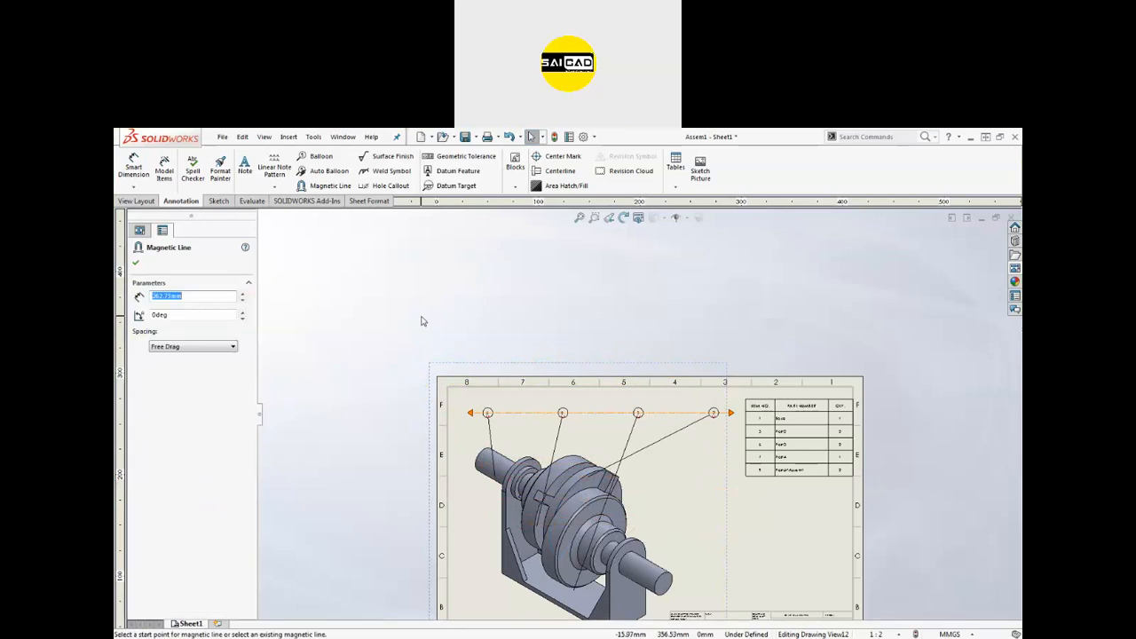
scroll(639, 409, "up", 1)
key("Escape")
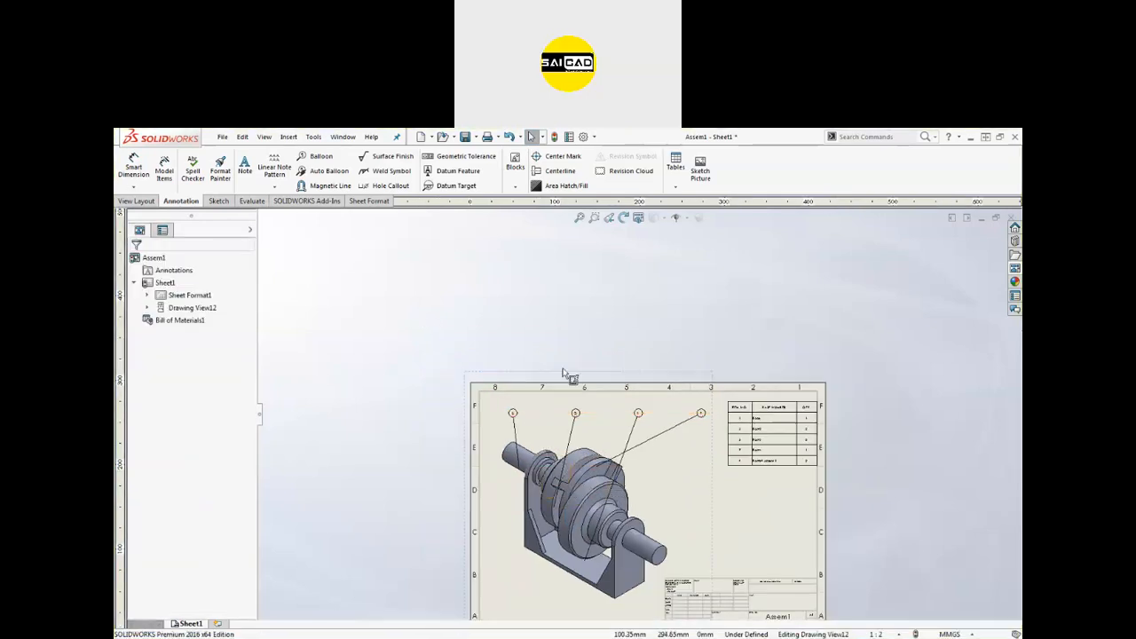
Reposition balloons 1 and 3 below the base and balloon 5 beneath the assembly's left shaft end, and check the arrangement.
left_click(701, 414)
left_click_drag(706, 415, 701, 413)
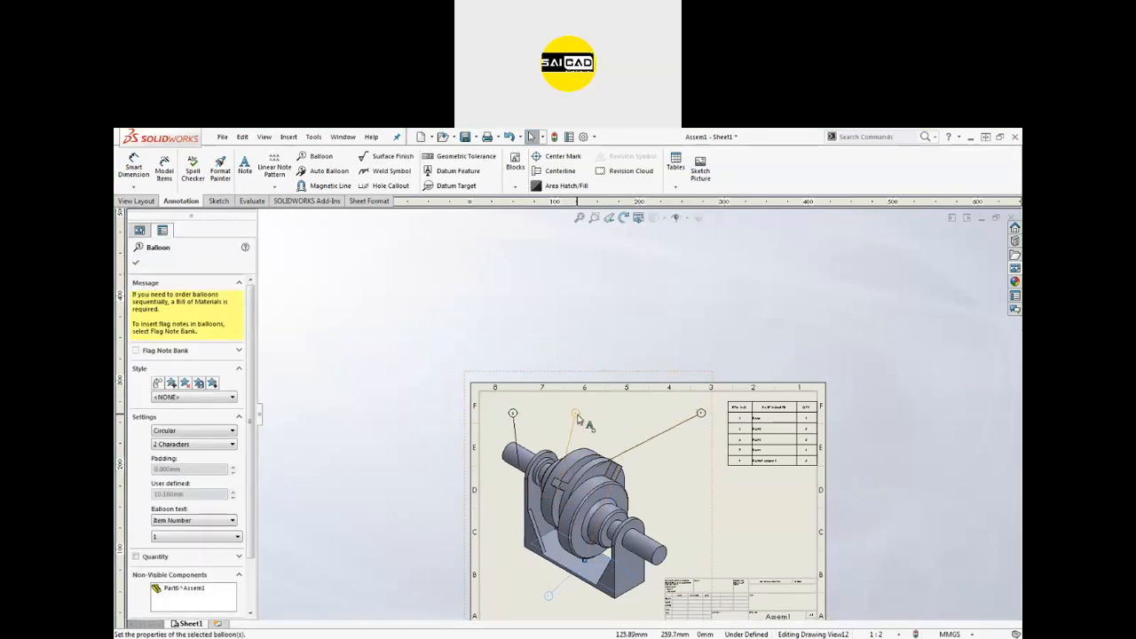
left_click(506, 591)
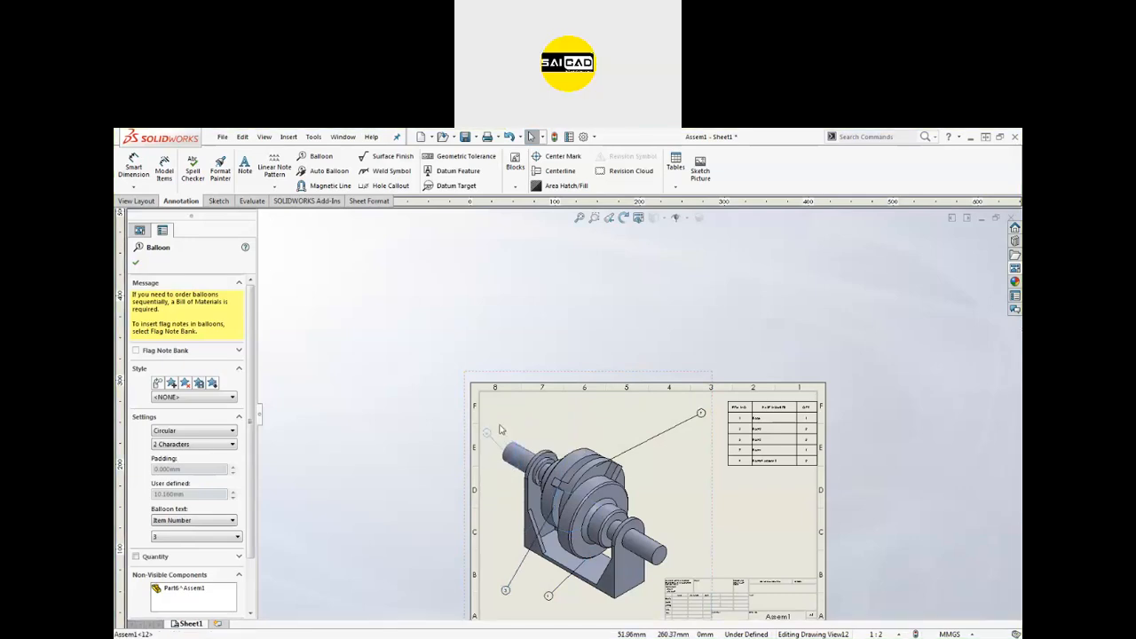
left_click(499, 508)
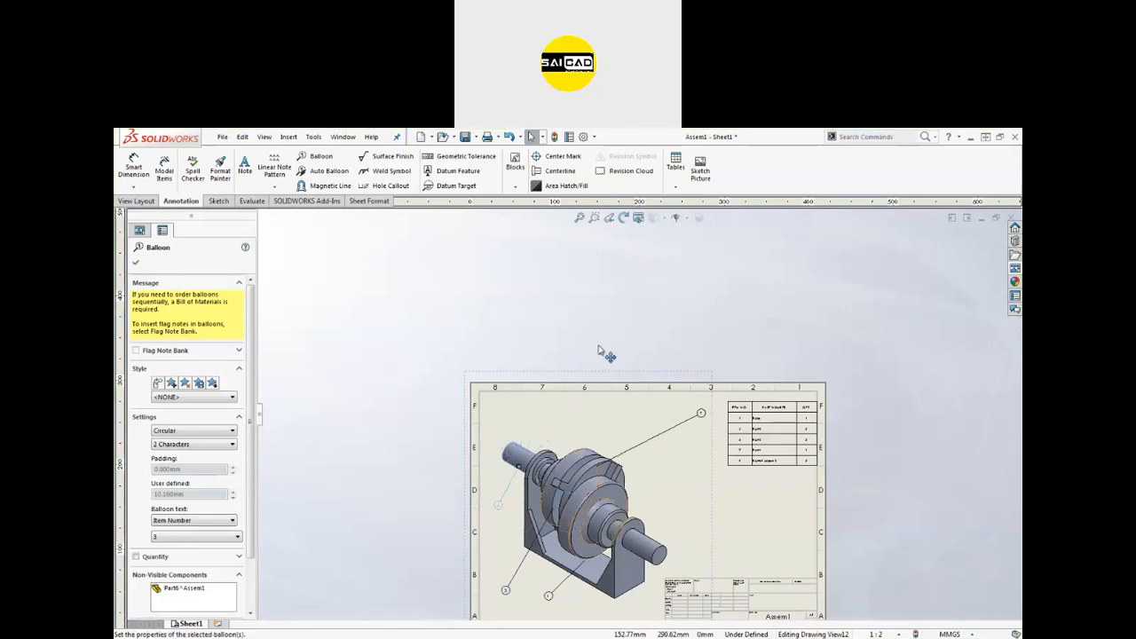
key("Escape")
scroll(606, 586, "down", 2)
scroll(642, 511, "down", 2)
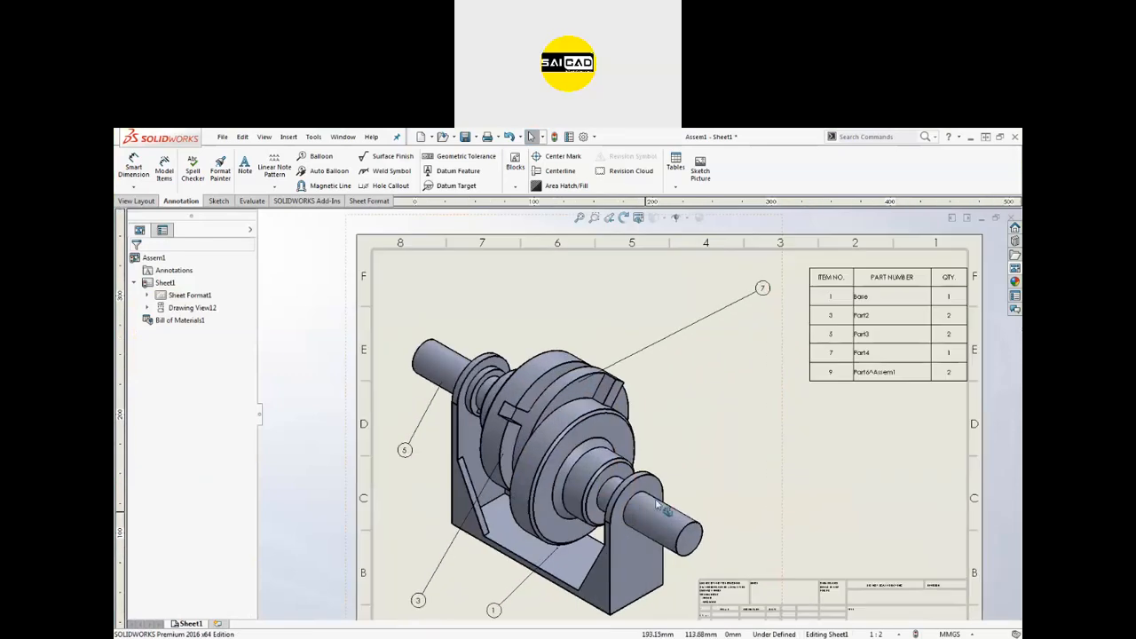
scroll(711, 429, "up", 3)
scroll(790, 387, "down", 1)
scroll(614, 489, "down", 1)
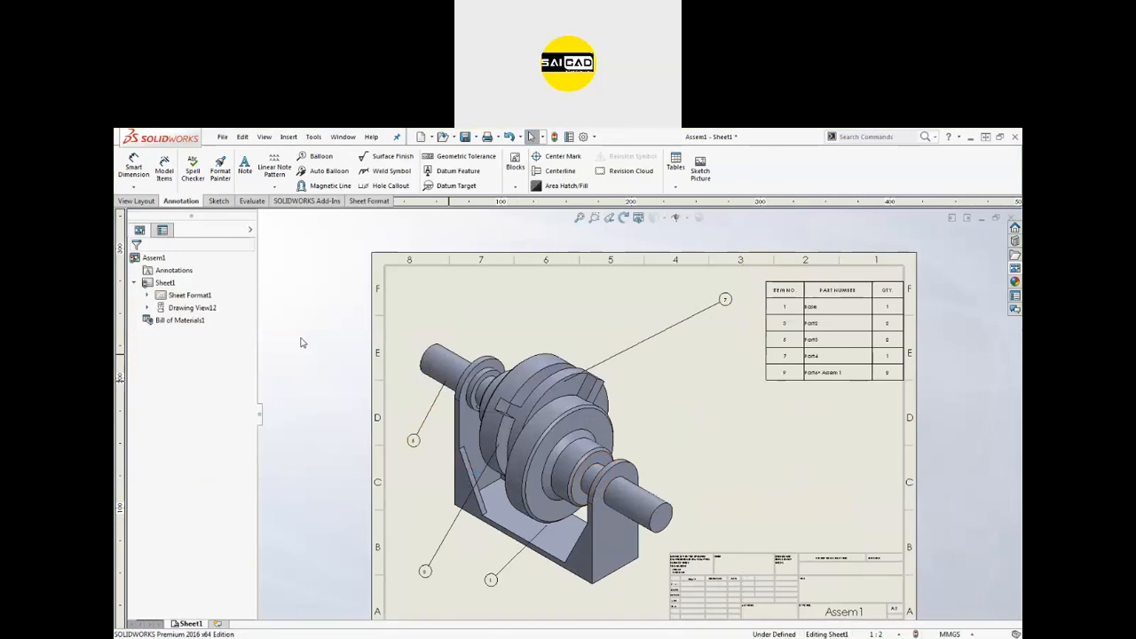
Undo the balloon moves, the auto balloons and the bill of materials resizing.
key("ctrl+z")
key("ctrl+z")
key("ctrl+z")
key("ctrl+z")
key("ctrl+z")
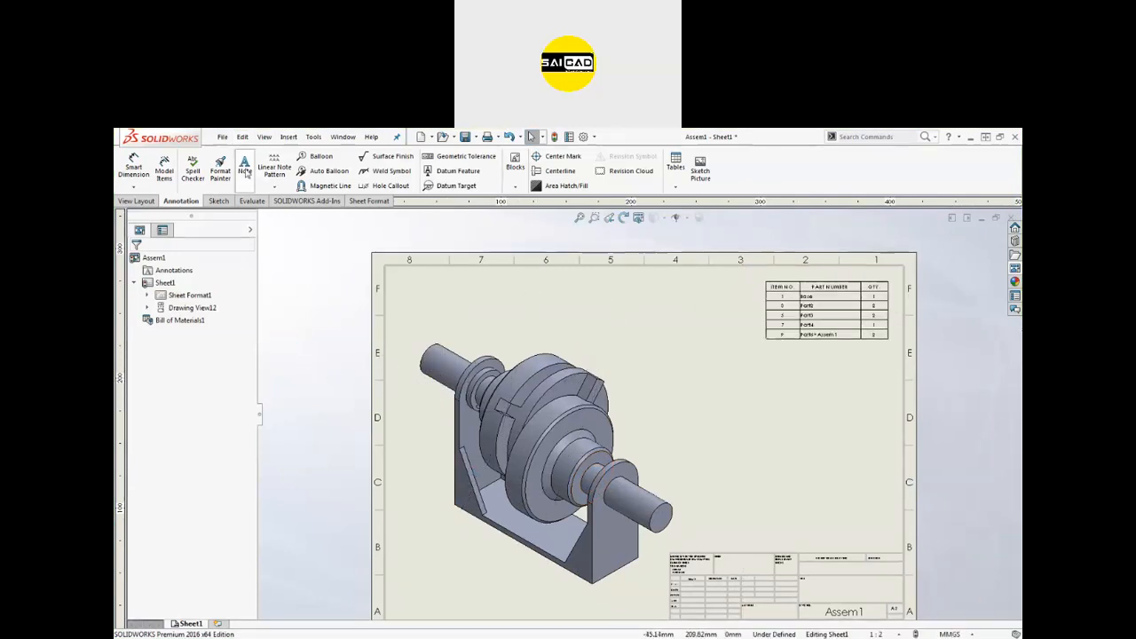
Start Auto Balloon and try the bottom and top balloon layout patterns, keeping multiple instances ignored and magnetic lines inserted.
left_click(327, 170)
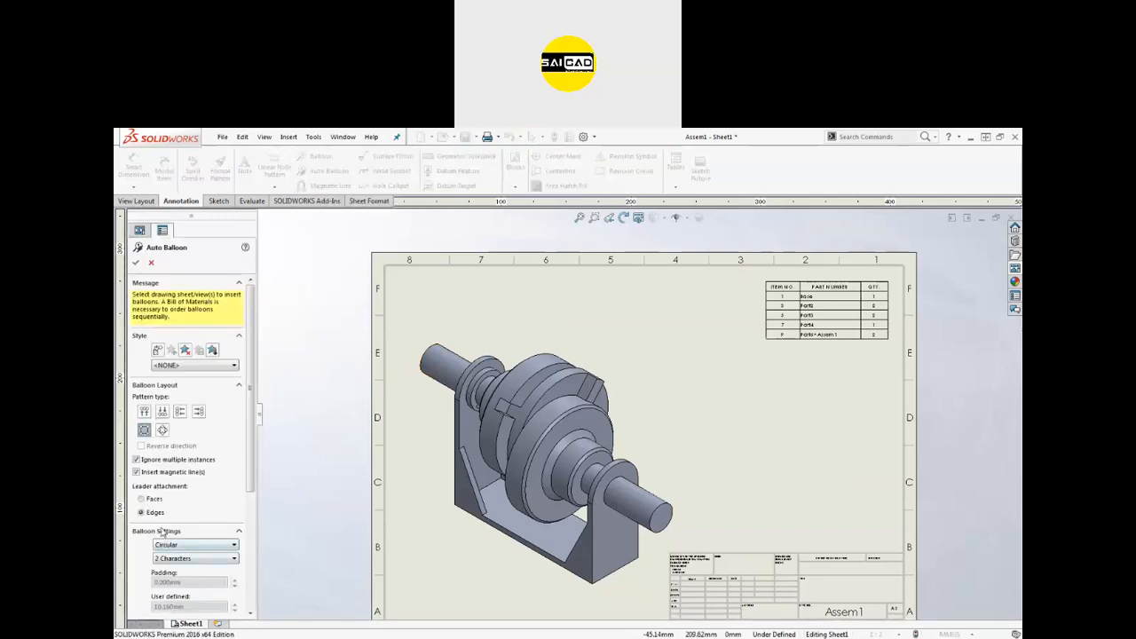
scroll(186, 444, "down", 3)
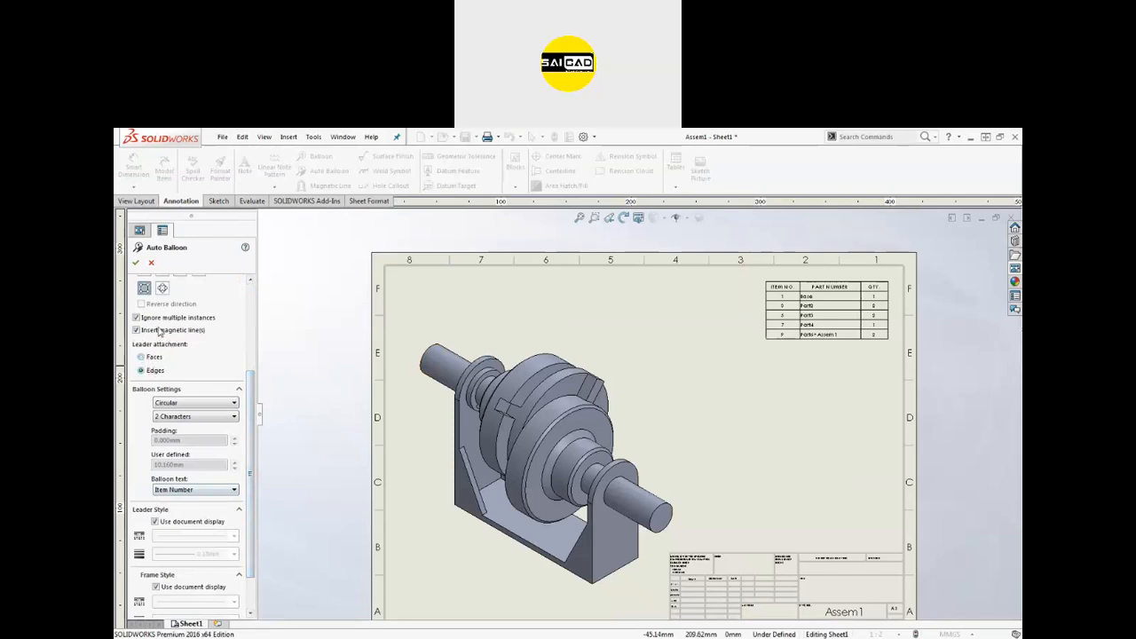
scroll(248, 406, "up", 2)
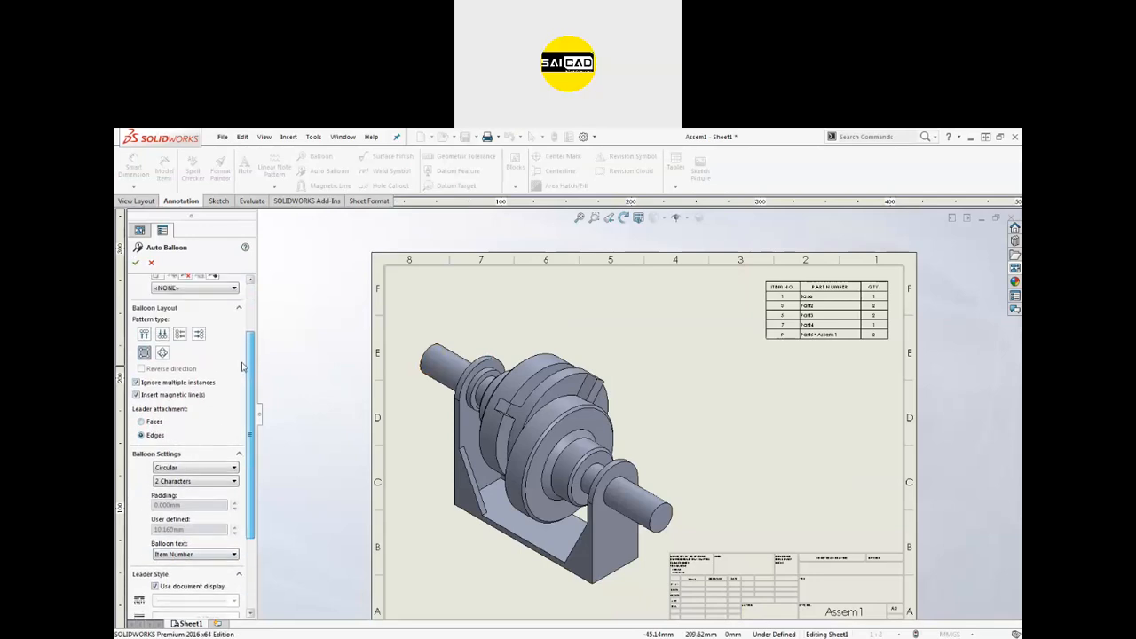
left_click(209, 384)
left_click(209, 385)
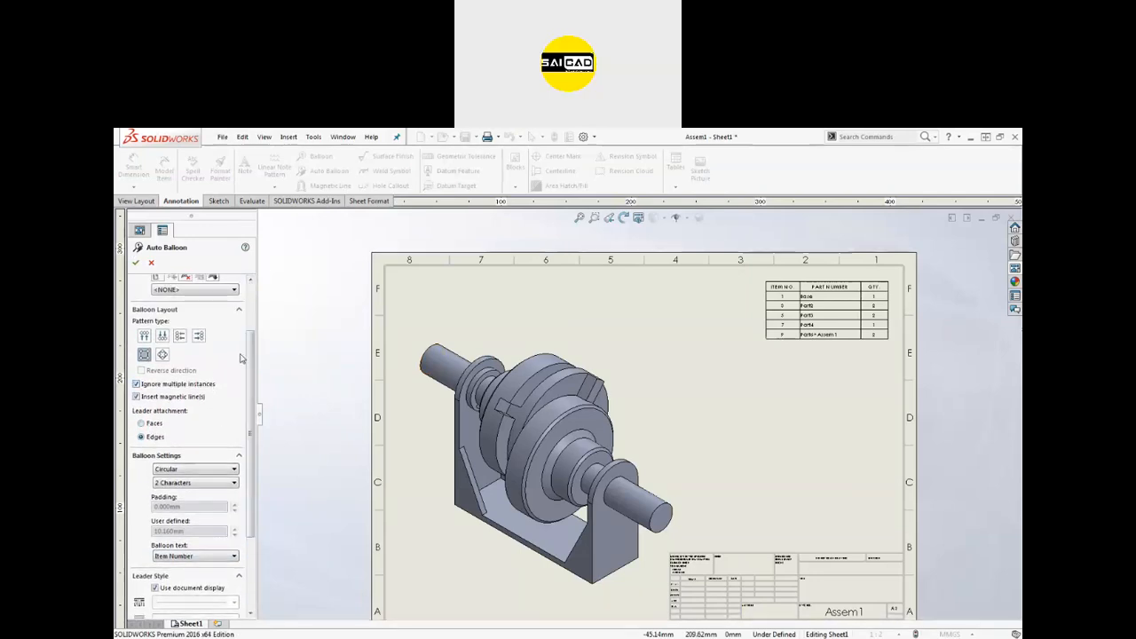
scroll(252, 362, "up", 2)
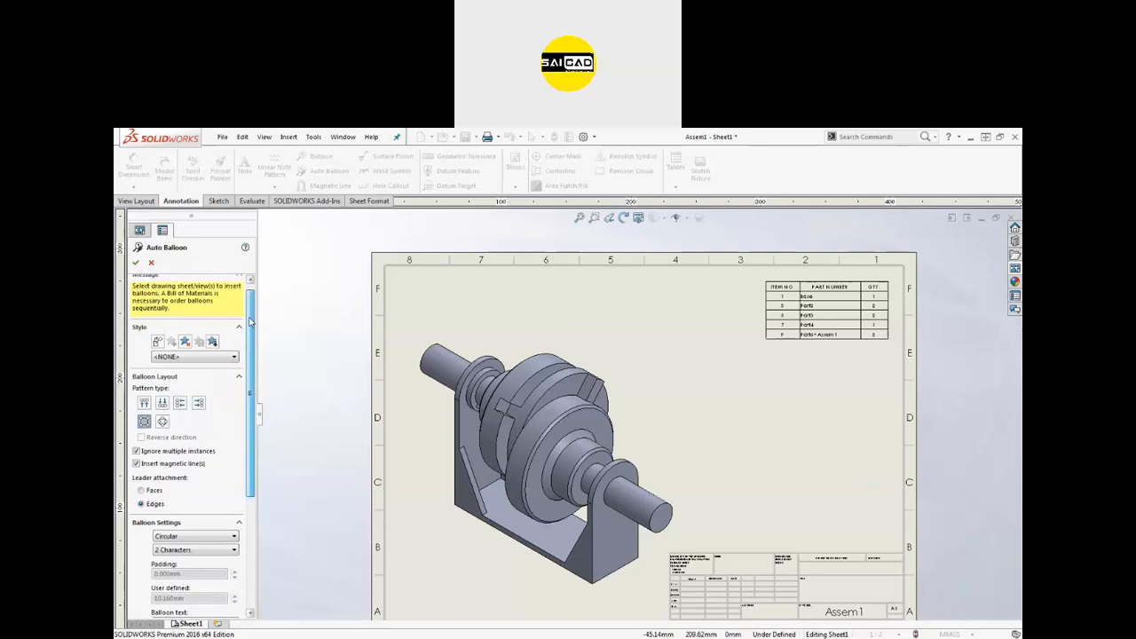
left_click(180, 403)
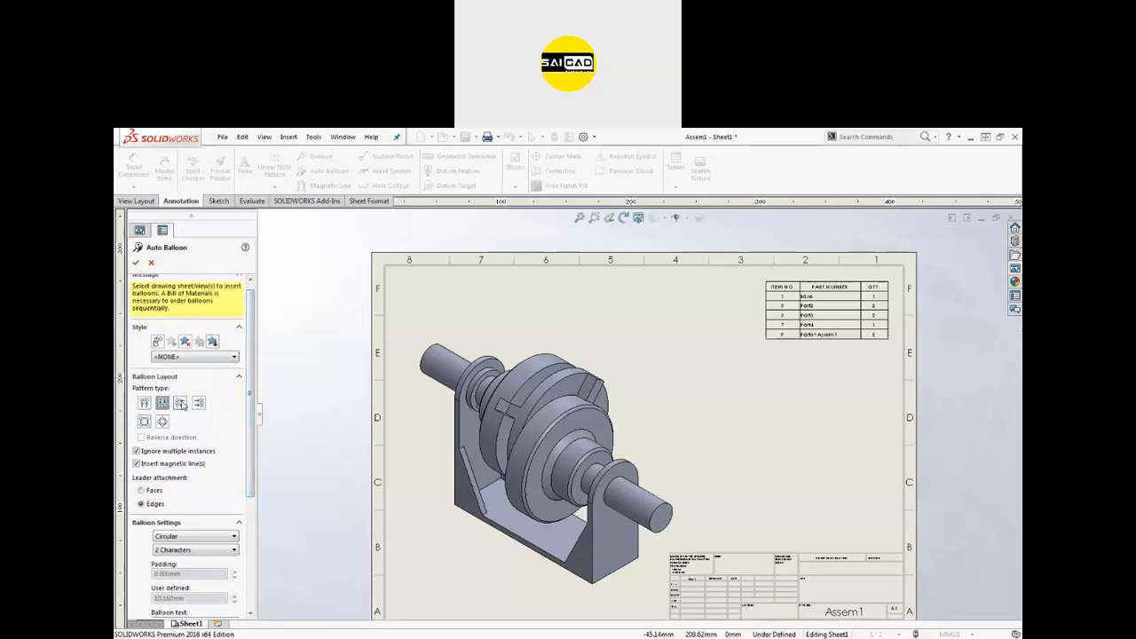
left_click(144, 403)
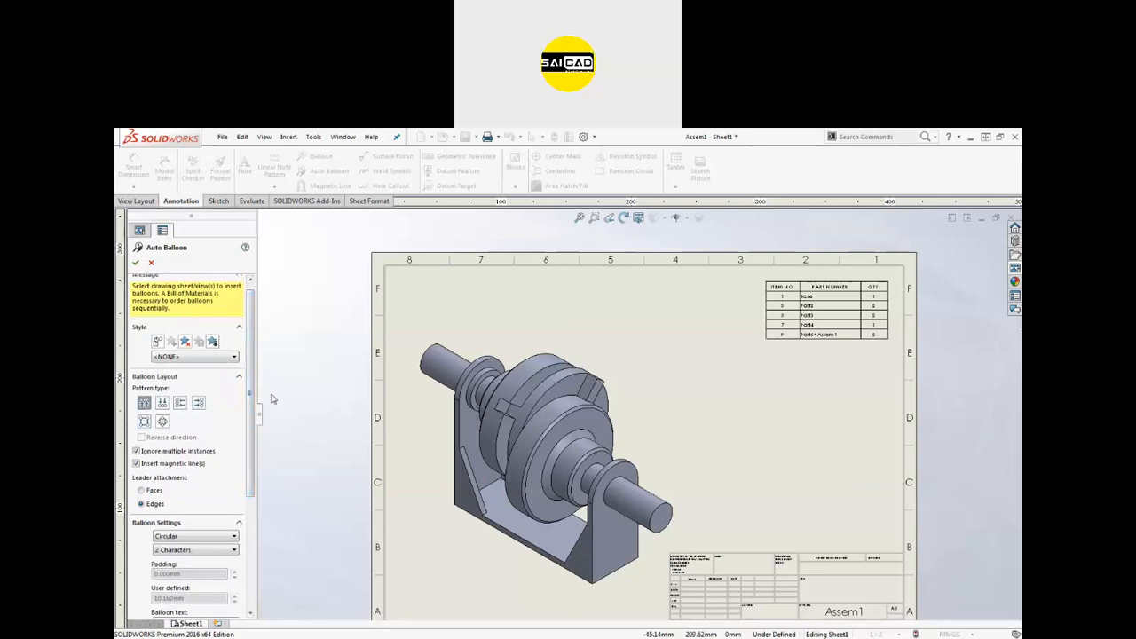
Examine the Auto Balloon size, text, leader and frame style settings, keep Item Number as the text, and cancel without inserting balloons.
left_click(238, 380)
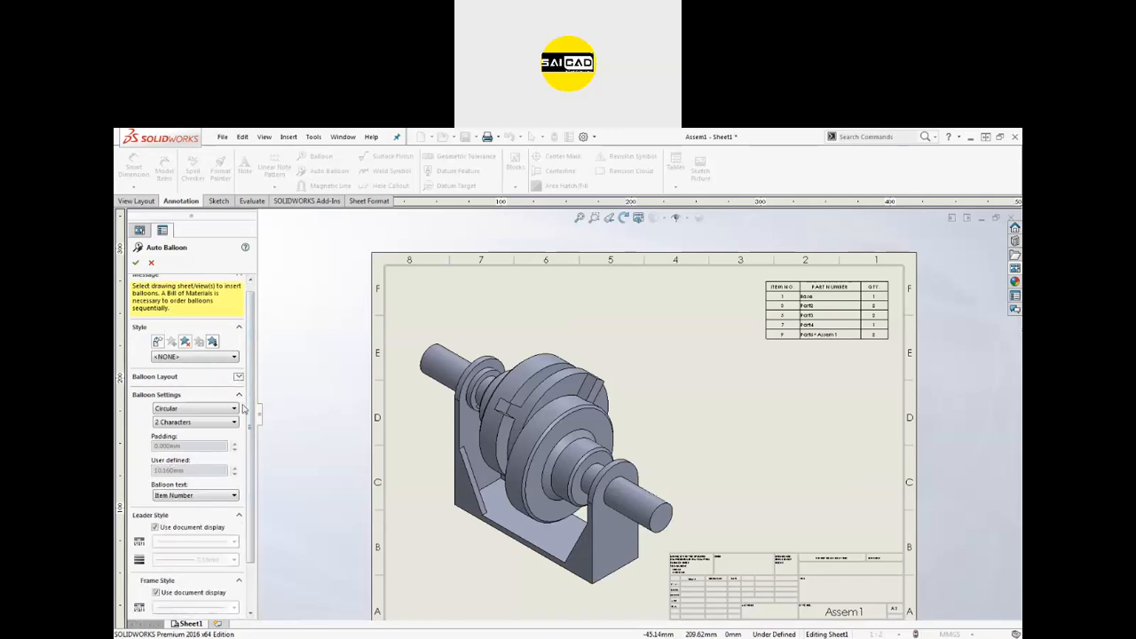
left_click(200, 423)
left_click(196, 495)
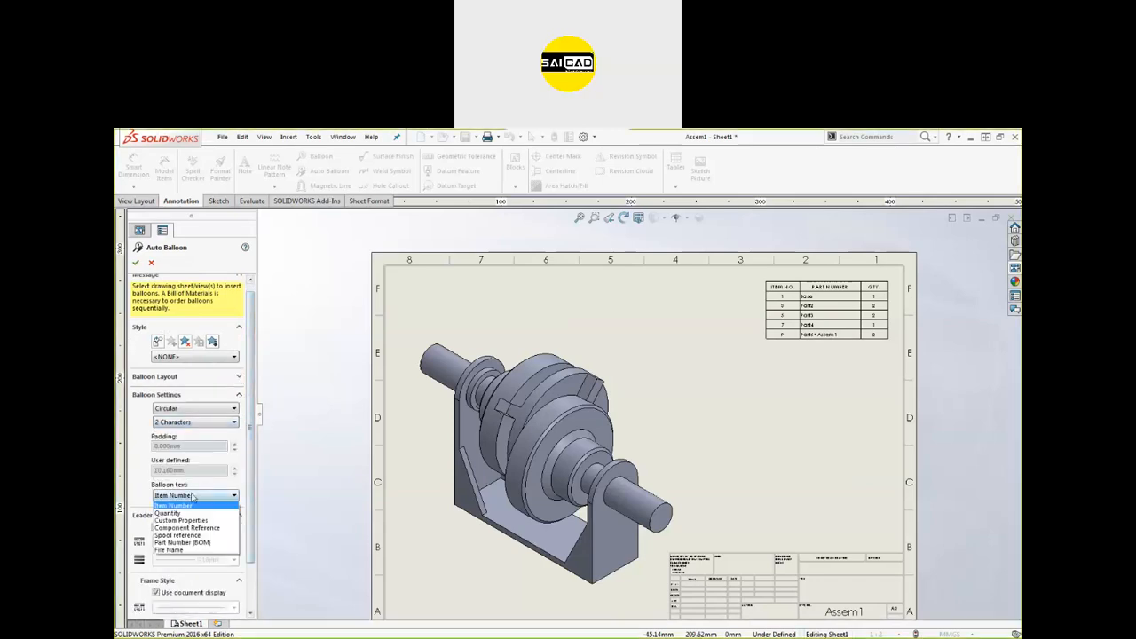
left_click(189, 516)
left_click(189, 495)
left_click(191, 506)
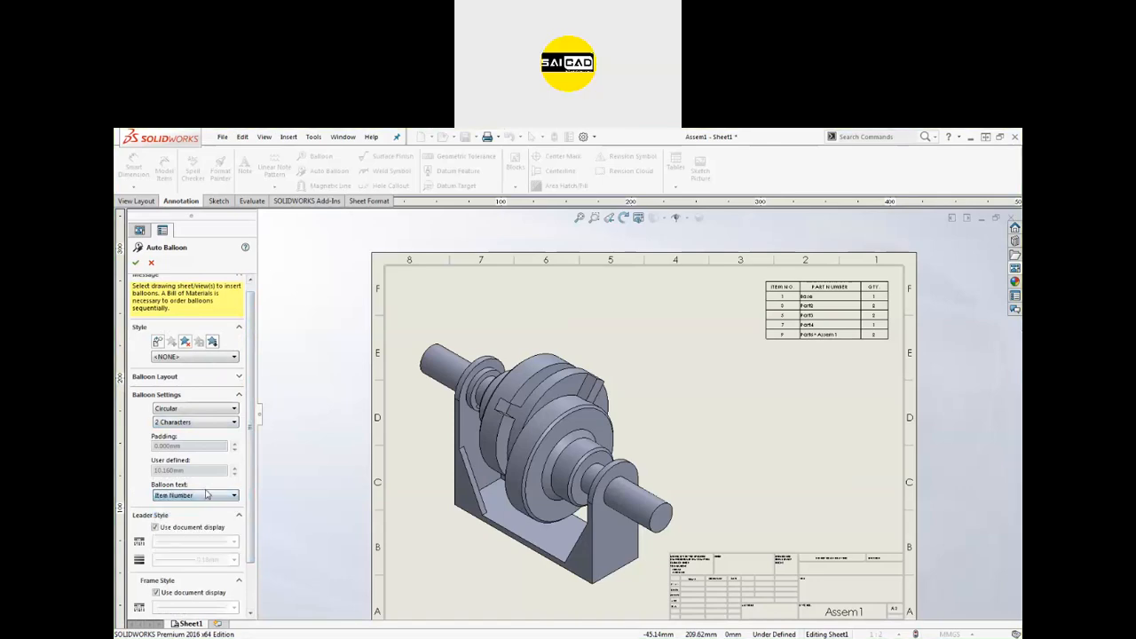
left_click(238, 378)
scroll(251, 537, "down", 3)
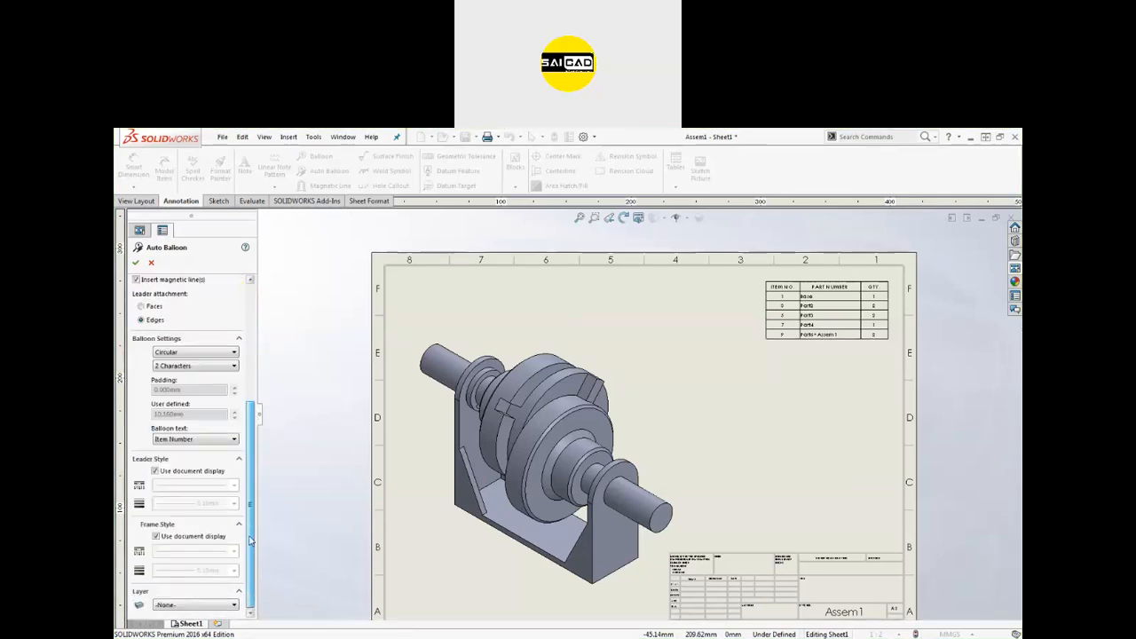
scroll(250, 525, "up", 5)
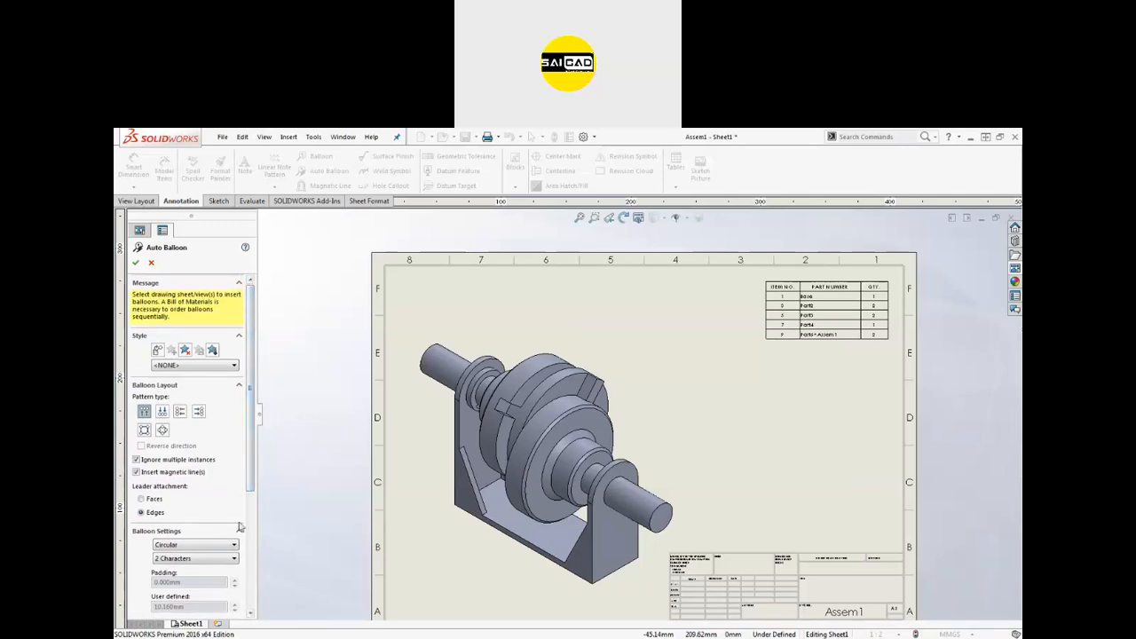
left_click(151, 264)
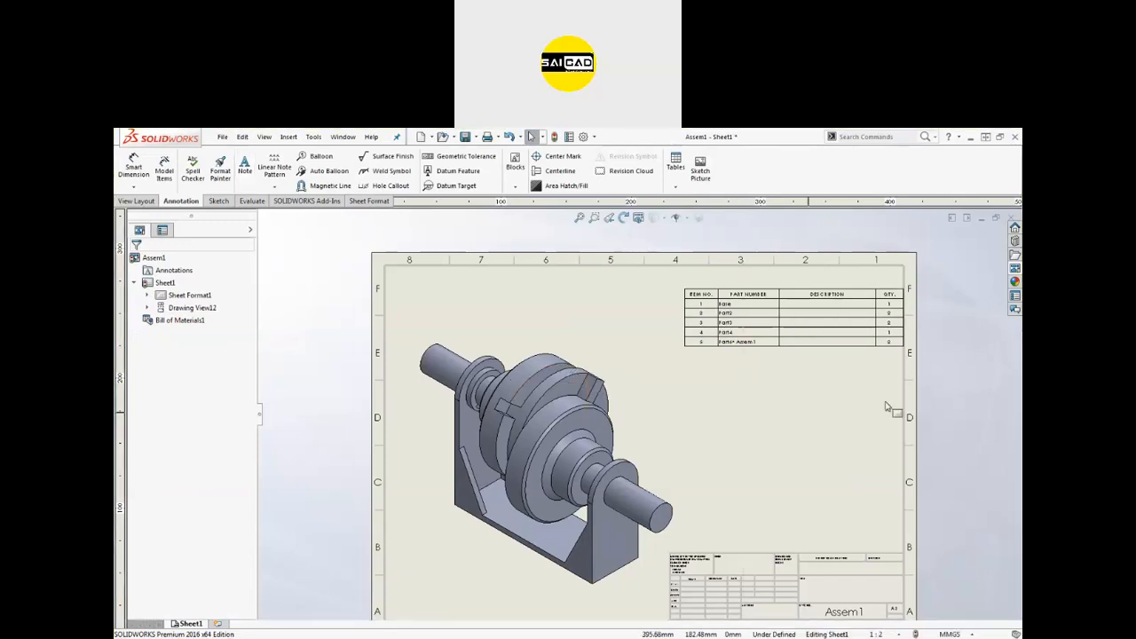
Delete the Description column from the bill of materials.
left_click(948, 404)
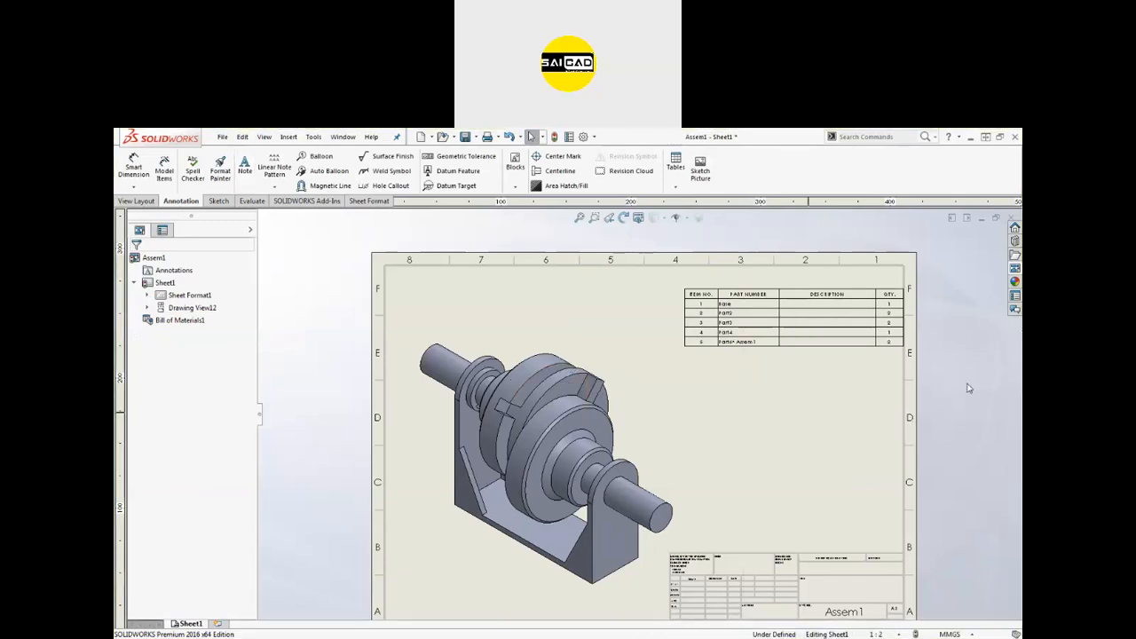
left_click(843, 293)
key("Delete")
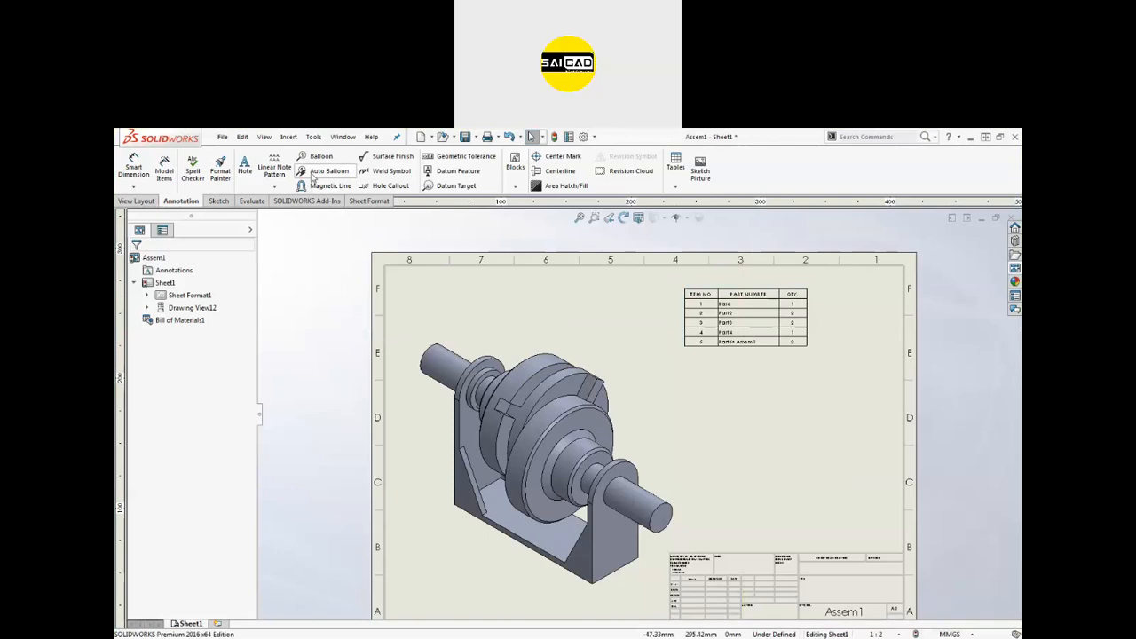
Add auto balloons to the isometric assembly view with the square layout and accept them.
left_click(310, 173)
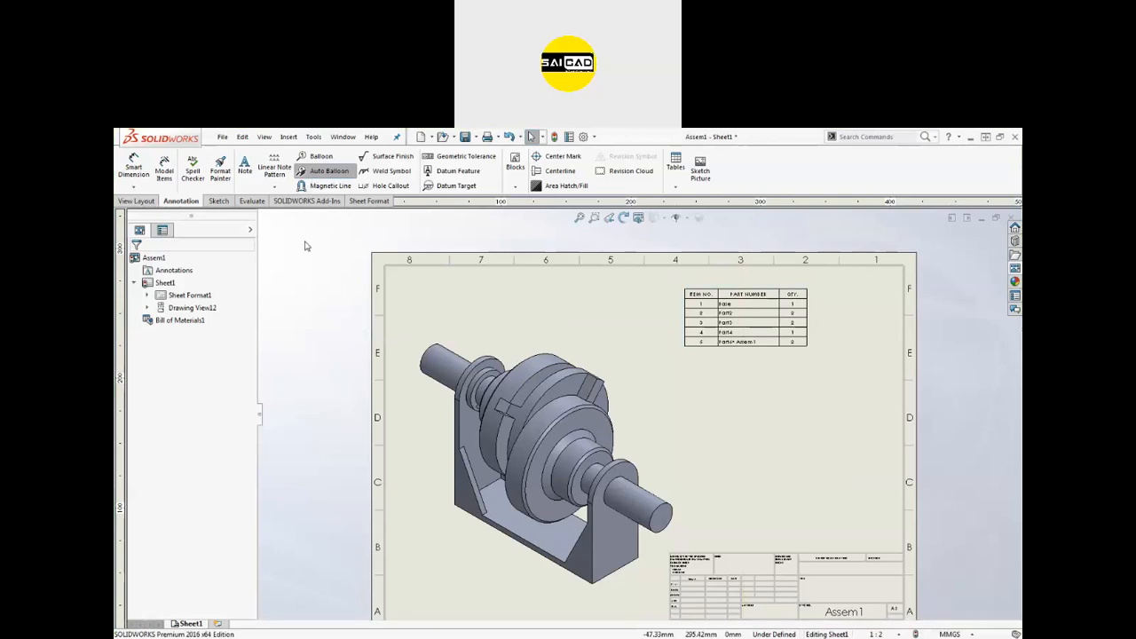
left_click(543, 359)
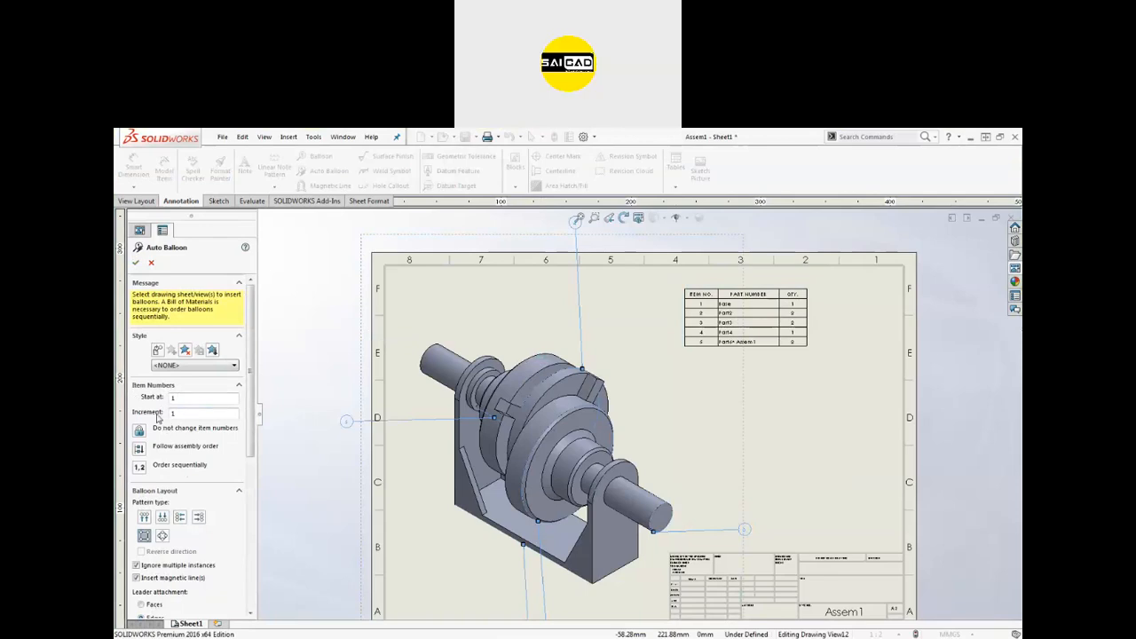
left_click(137, 267)
scroll(398, 378, "down", 5)
scroll(644, 498, "up", 3)
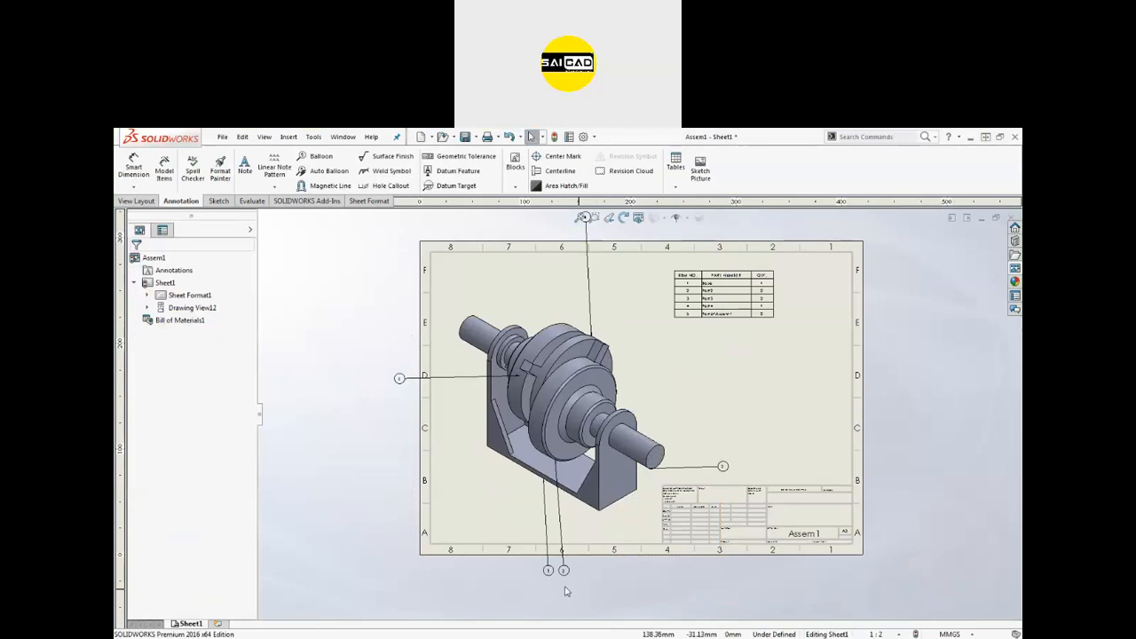
Move balloons 1 and 2 by their magnetic line up inside the sheet border, below the base.
left_click(565, 570)
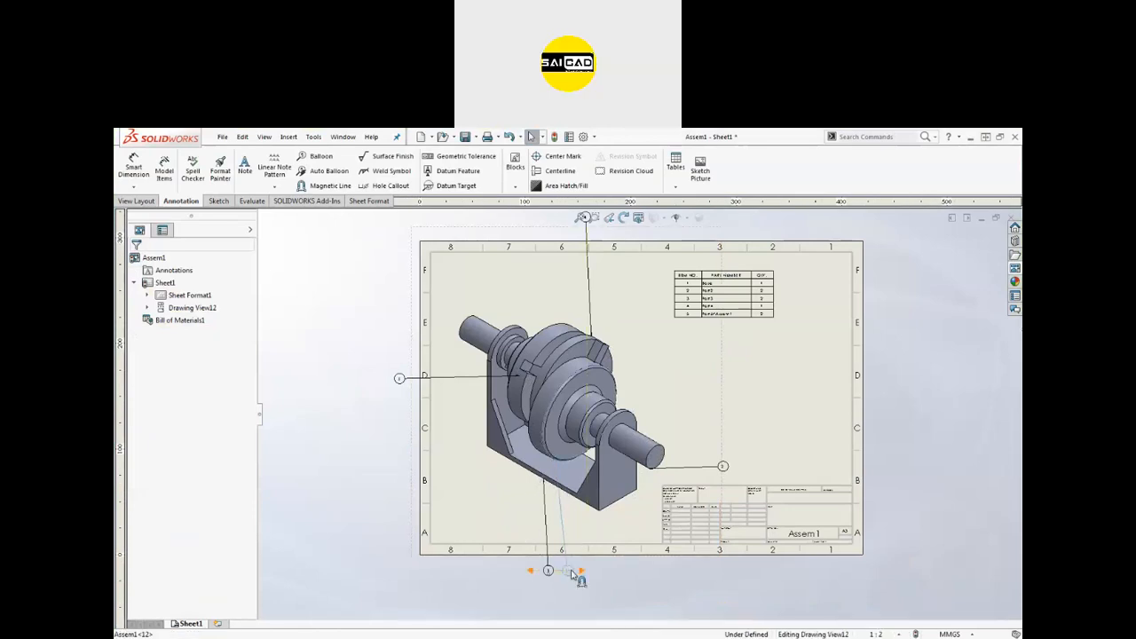
scroll(568, 564, "up", 2)
mouse_move(572, 547)
left_mouse_down()
mouse_move(577, 532)
mouse_move(540, 485)
left_mouse_up()
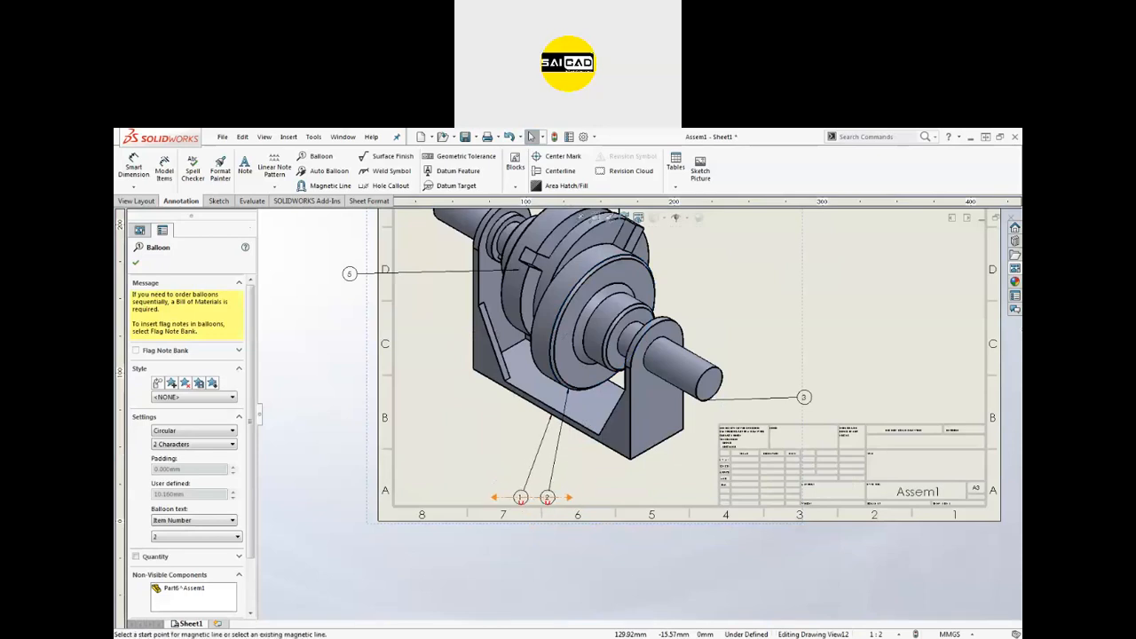
scroll(533, 514, "down", 2)
scroll(545, 484, "up", 1)
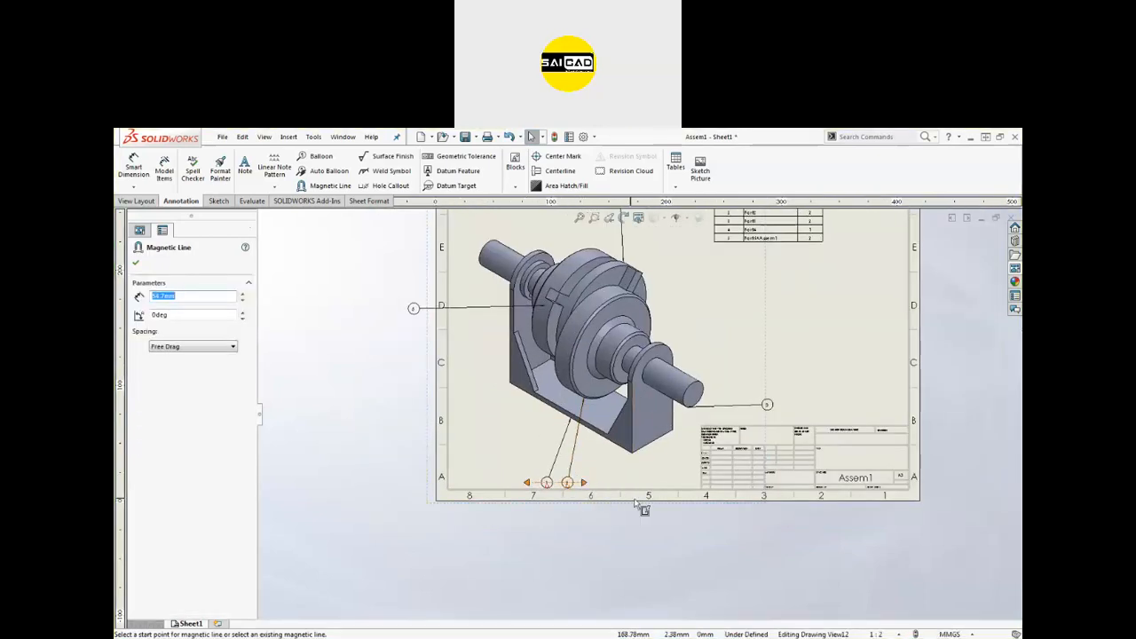
key("Escape")
Bring balloons 3, 4 and 5 closer to the assembly so that they sit inside the sheet border.
left_click(762, 407)
scroll(632, 338, "down", 2)
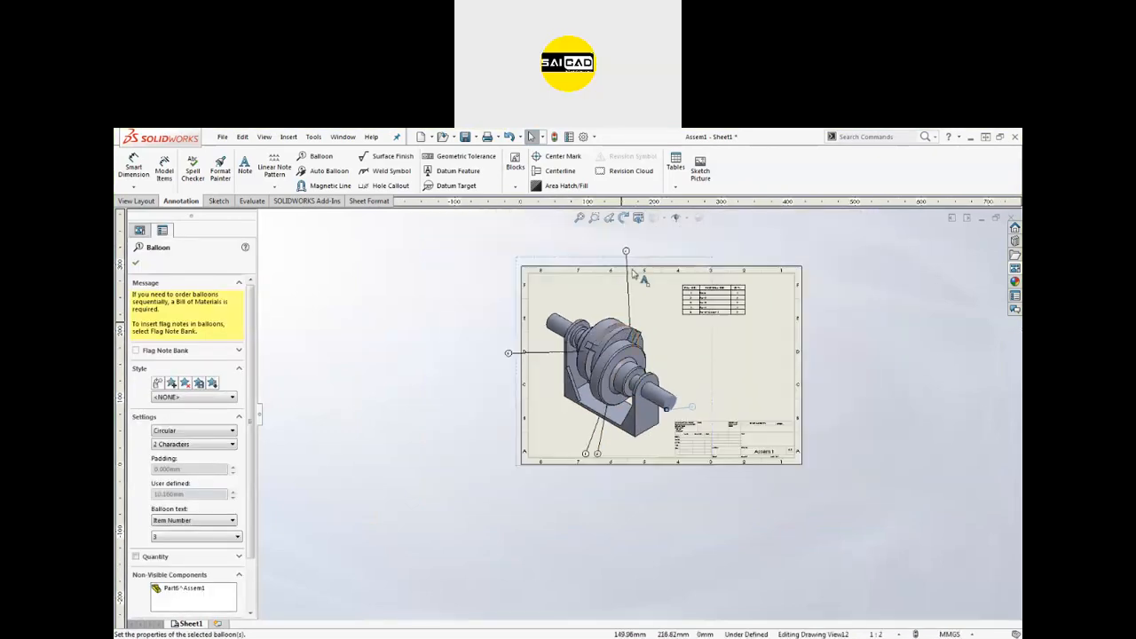
scroll(632, 328, "up", 2)
mouse_move(495, 429)
left_mouse_down()
mouse_move(470, 426)
mouse_move(506, 434)
left_mouse_up()
left_click(375, 396)
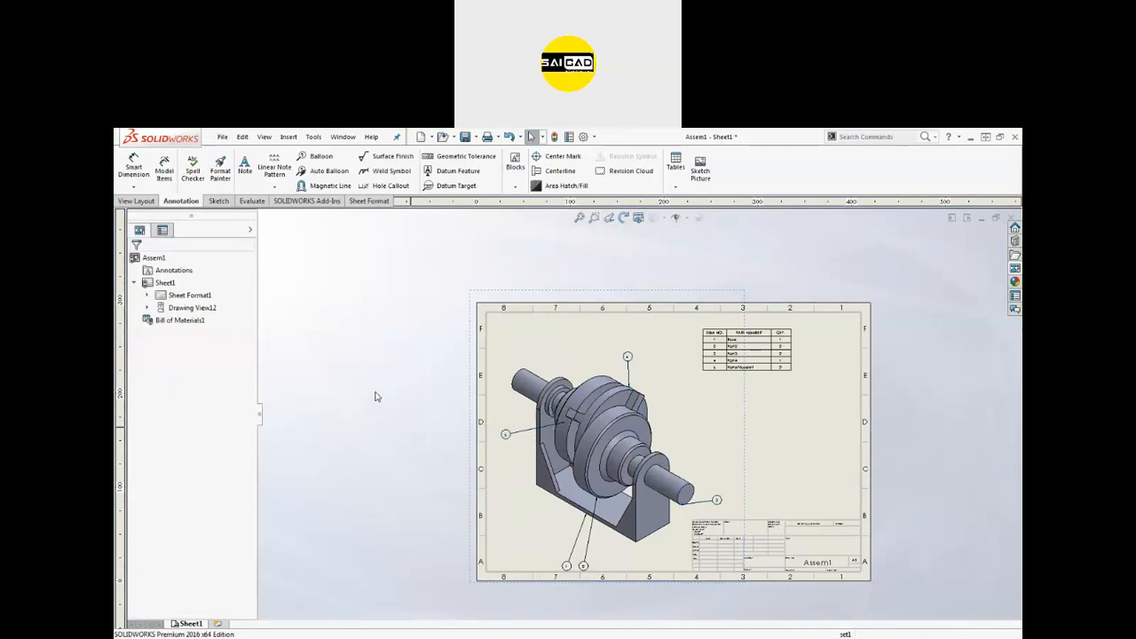
Insert a vertical magnetic line right of the assembly, a horizontal one about 94 mm long below it, and a short one above it.
left_click(331, 188)
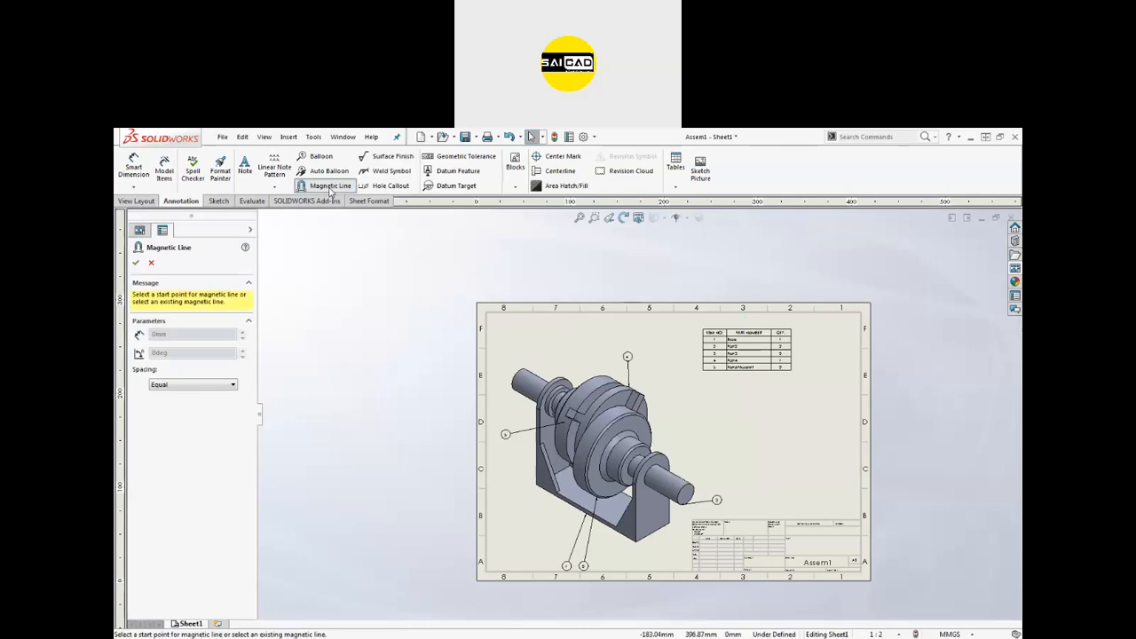
scroll(698, 429, "down", 2)
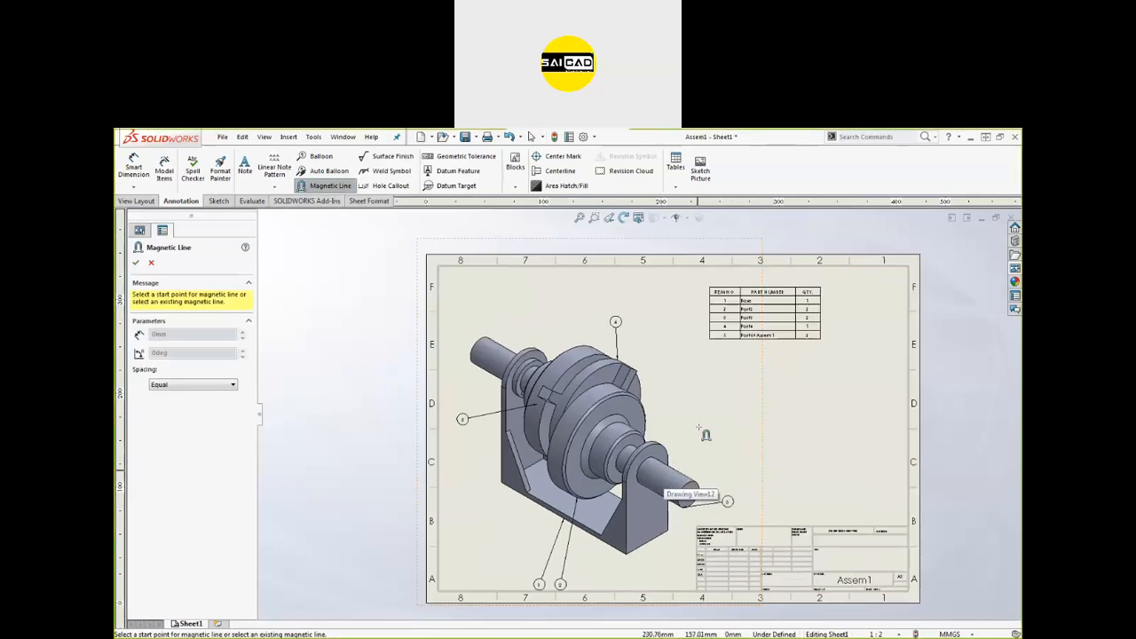
left_click(714, 356)
left_click(714, 506)
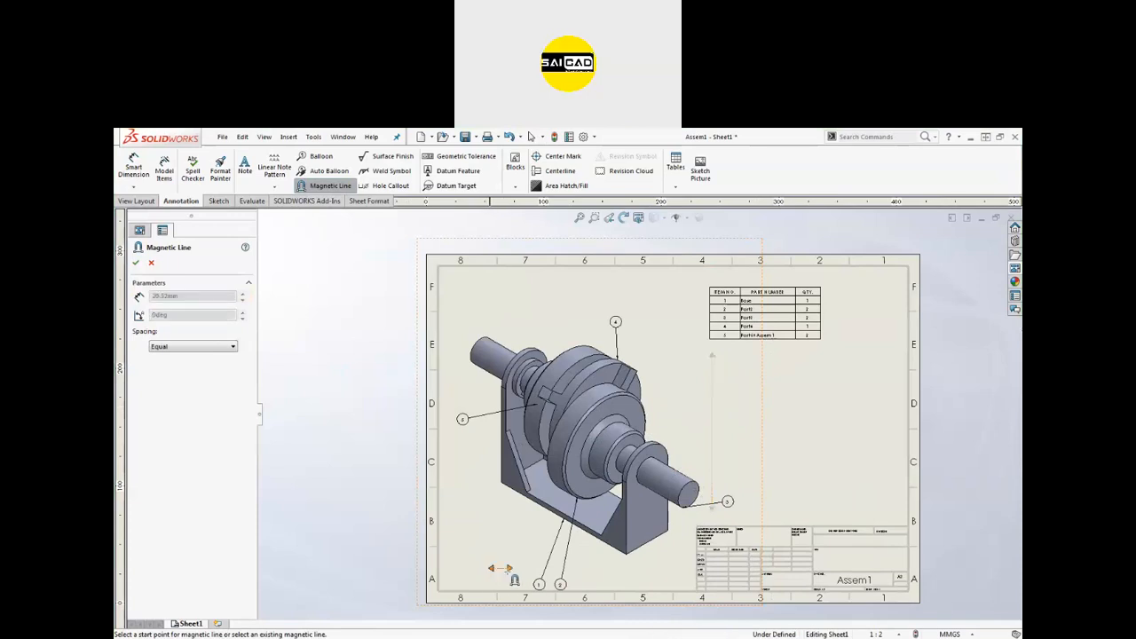
left_click(600, 572)
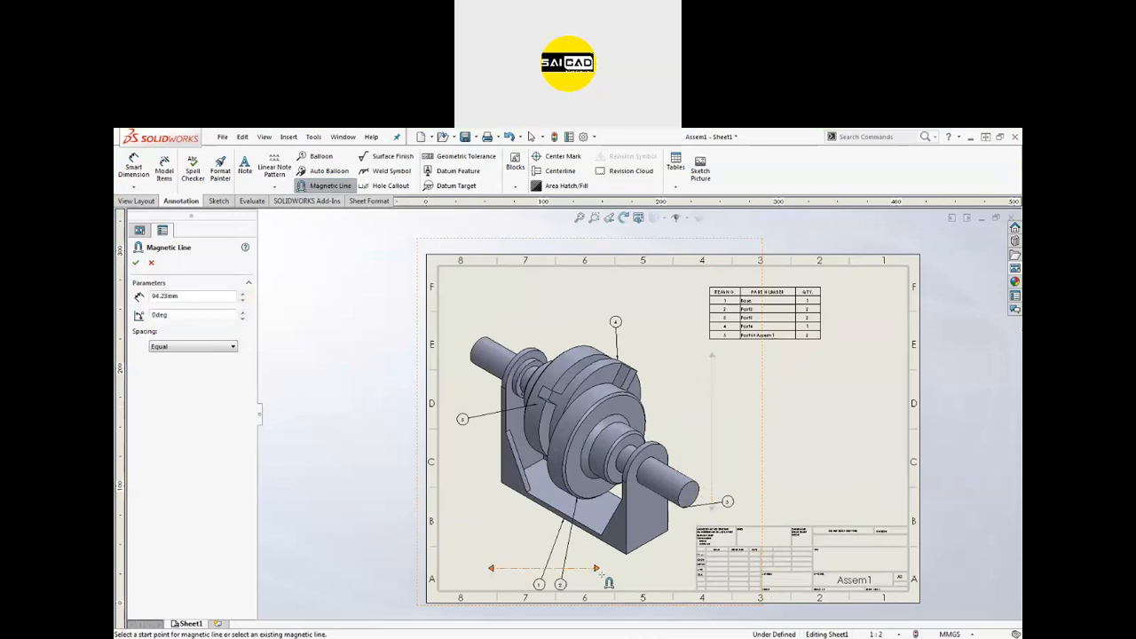
left_click(495, 297)
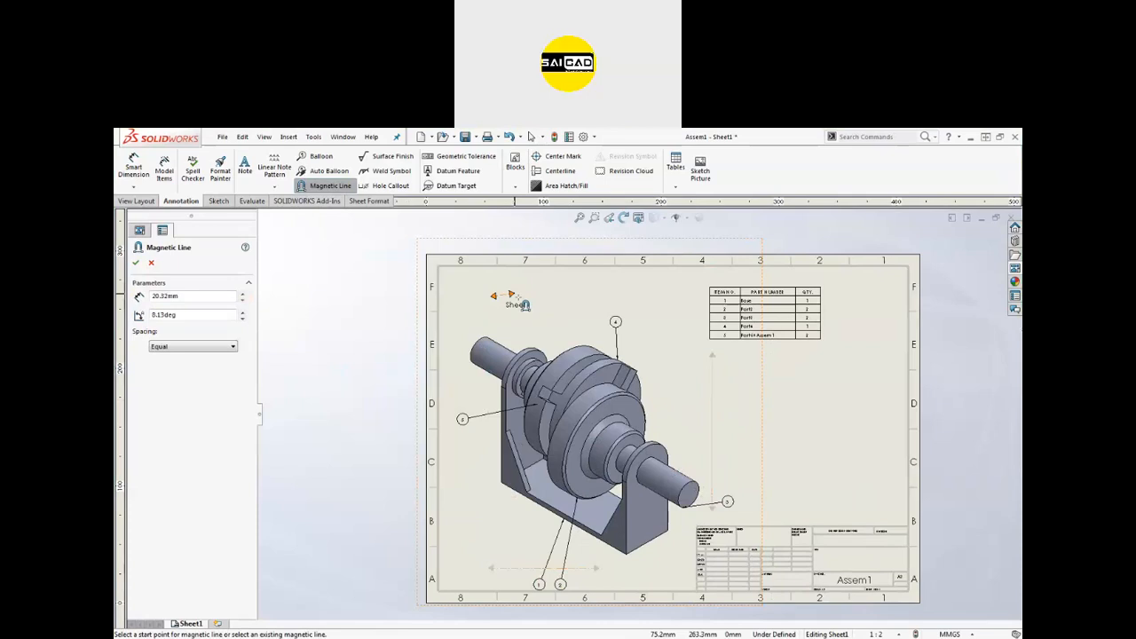
key("Escape")
Attach balloon 4 to the upper magnetic line and adjust the line to horizontal, about 76 mm long, above the assembly's right half.
left_click_drag(323, 271, 592, 332)
left_click(313, 257)
left_click_drag(308, 256, 593, 333)
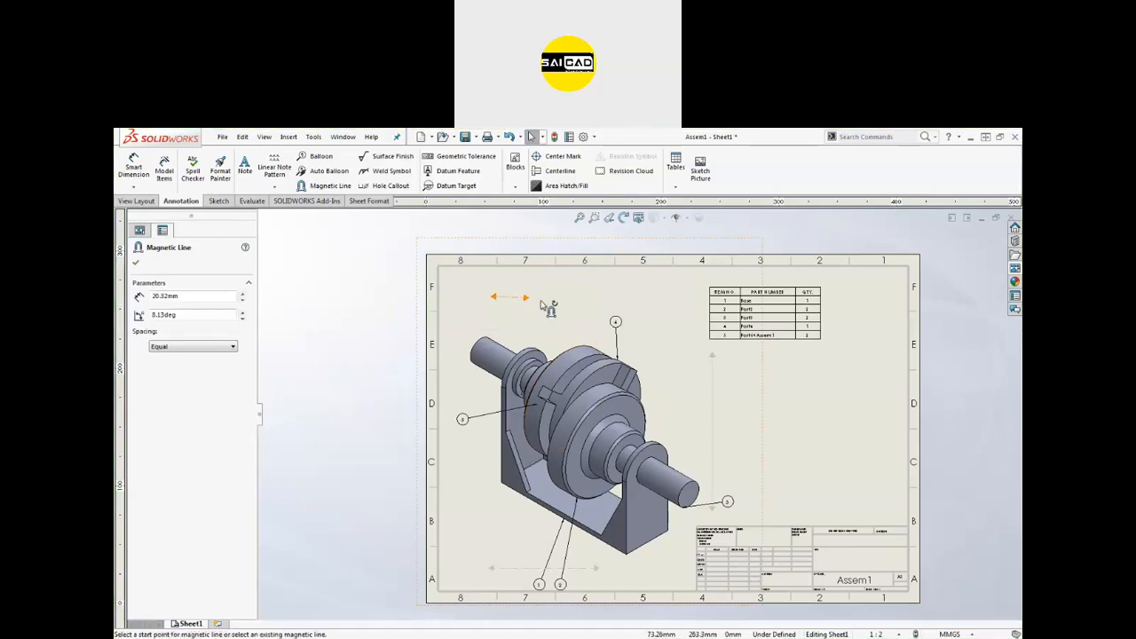
mouse_move(616, 323)
left_mouse_down()
mouse_move(595, 306)
mouse_move(612, 304)
left_mouse_up()
left_click(623, 301)
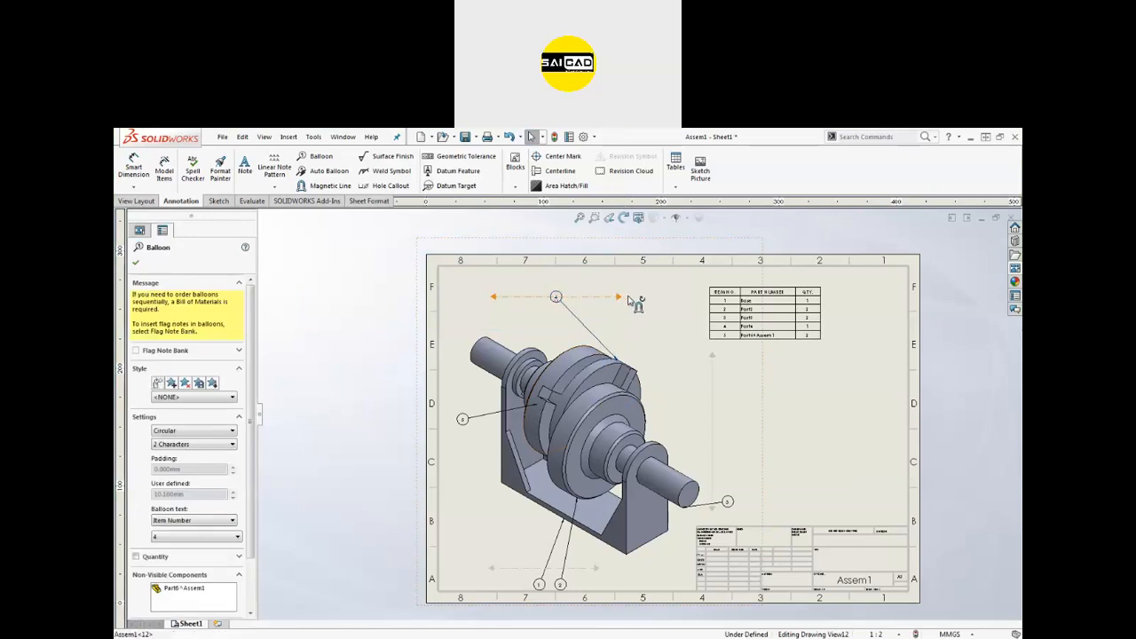
left_click(510, 299)
left_click_drag(495, 300, 594, 298)
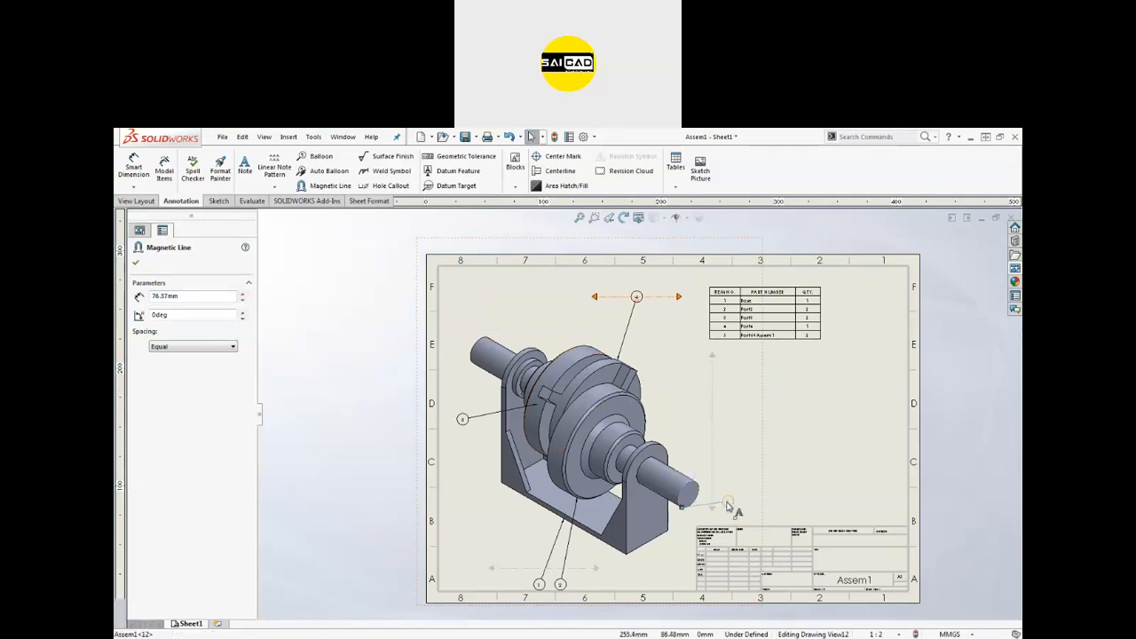
Attach balloon 3 to the vertical magnetic line and place balloons 5, 1 and 2 on the line below the base.
left_click_drag(728, 504, 743, 379)
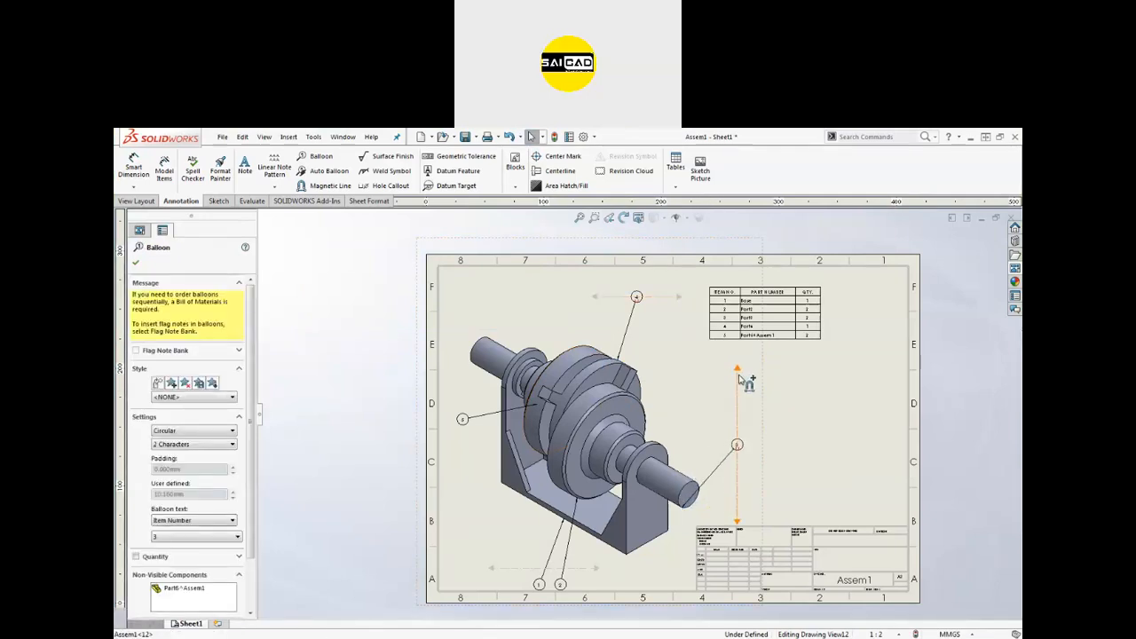
left_click(540, 585)
left_click_drag(540, 585, 531, 579)
left_click_drag(464, 420, 472, 441)
left_click_drag(510, 571, 517, 582)
left_click(349, 494)
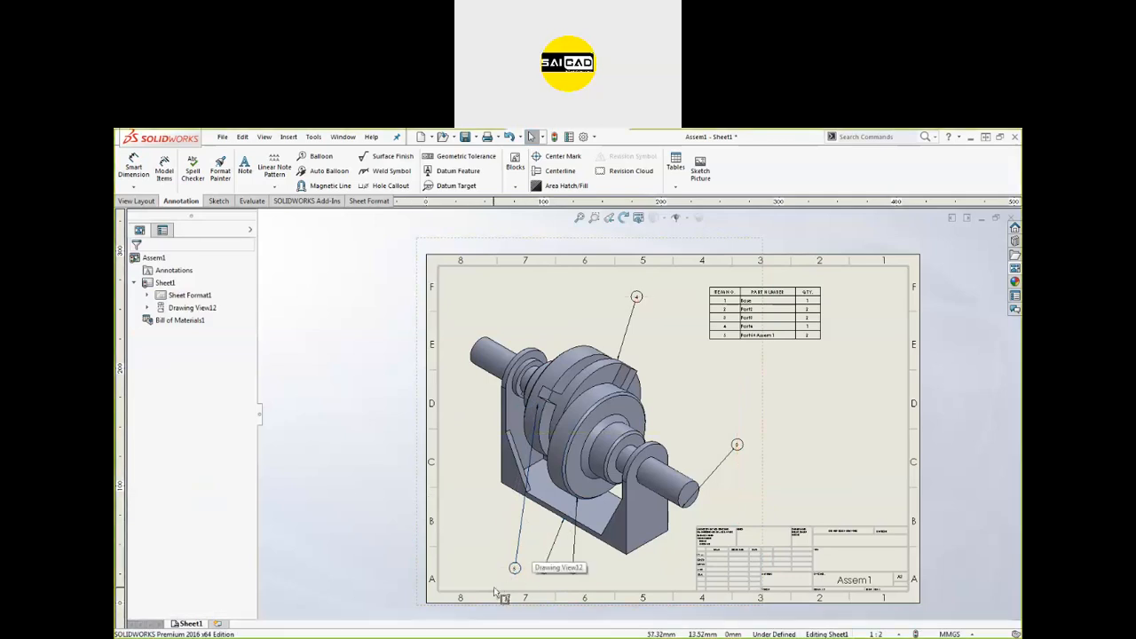
Move balloon 3 onto the lower magnetic line beside balloons 5, 1 and 2, and extend that line to the right.
left_click(733, 461)
left_click_drag(604, 563, 668, 573)
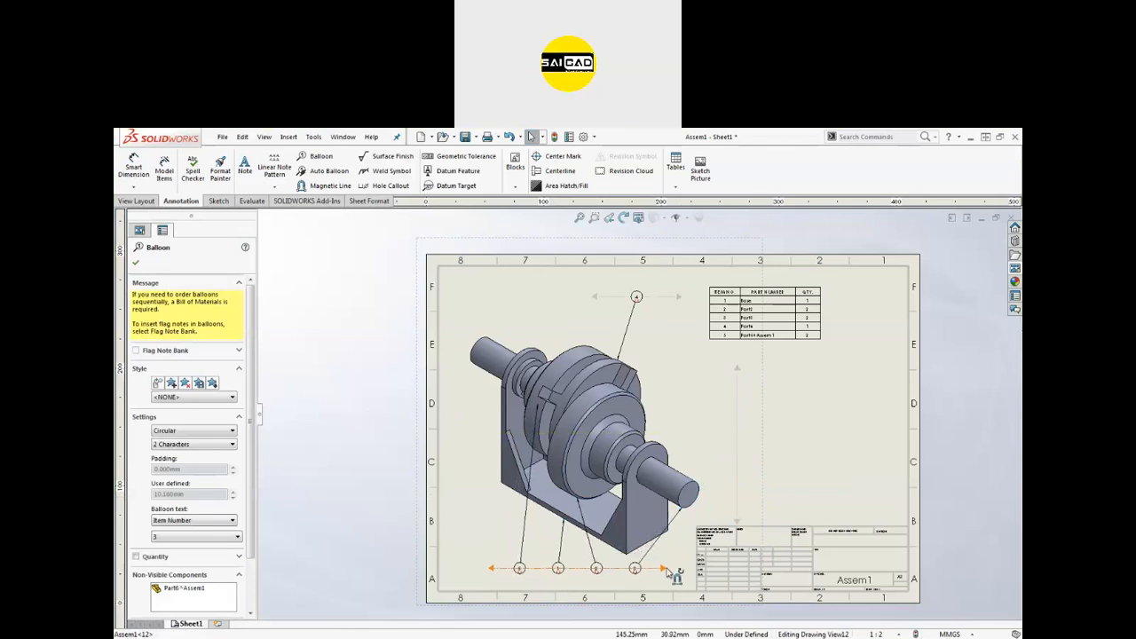
left_click(366, 475)
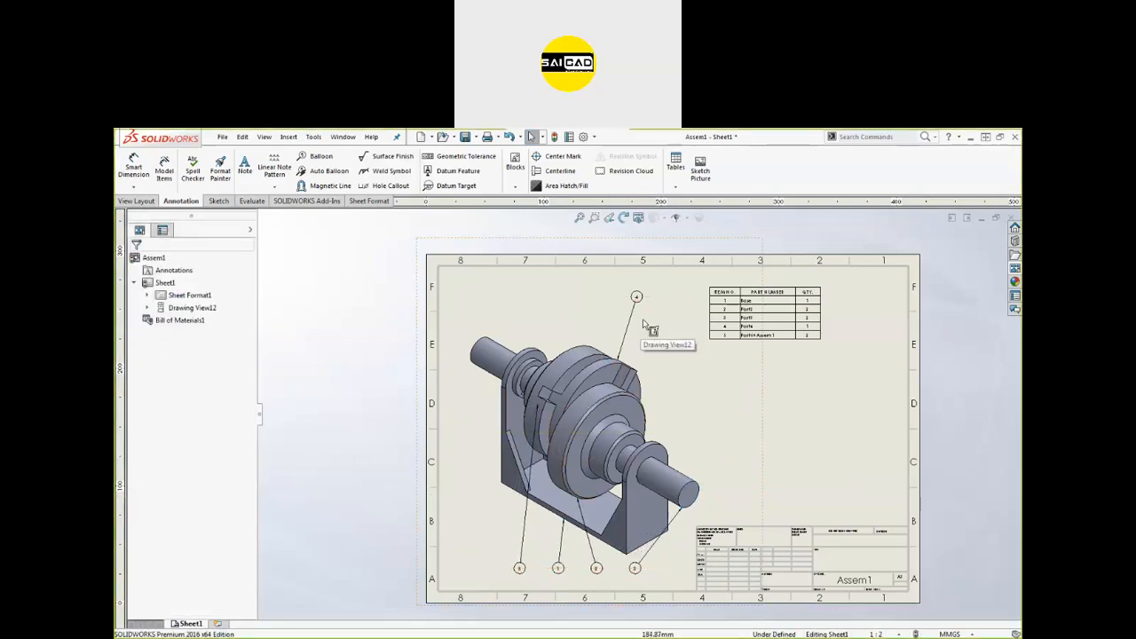
Extend the magnetic line below the base to the right so balloons 5, 1, 2 and 3 space out evenly.
scroll(639, 415, "up", 2)
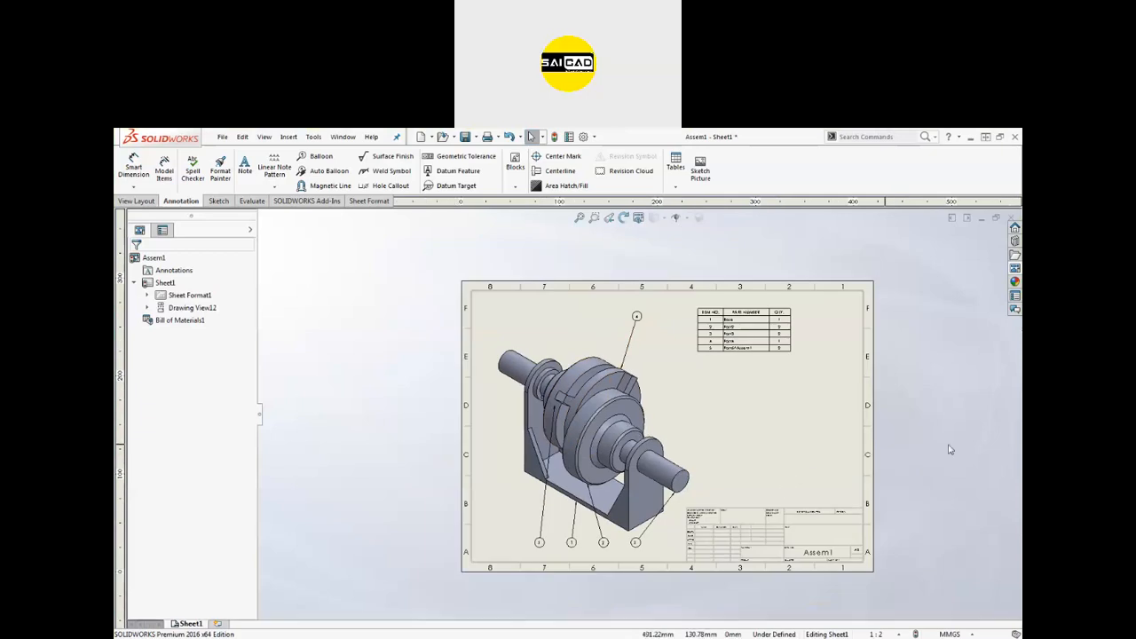
left_click(658, 543)
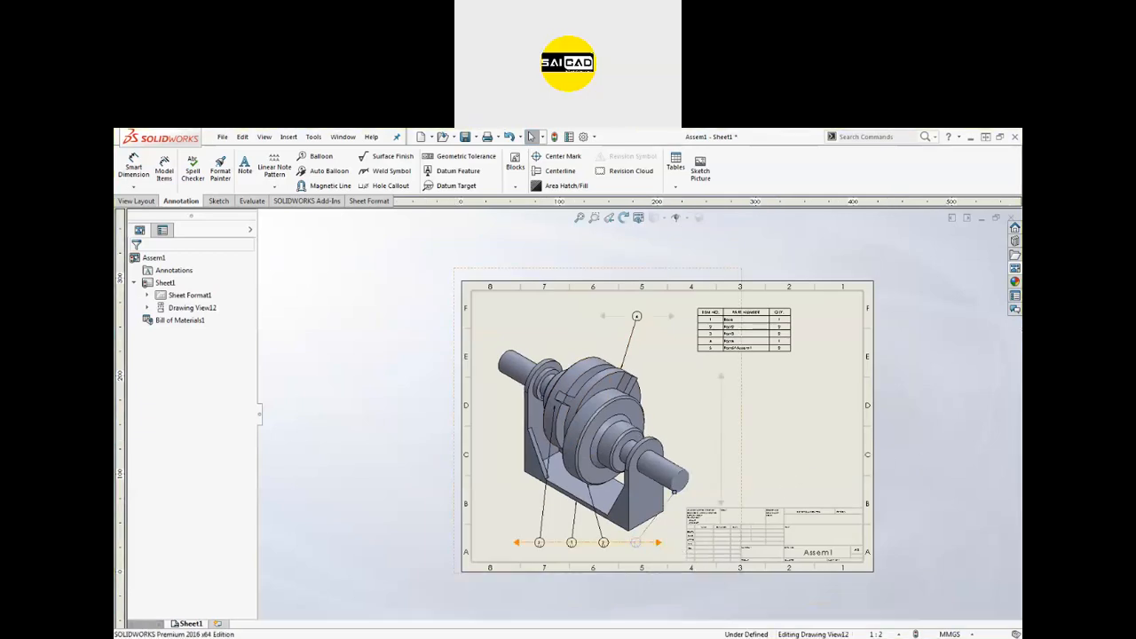
left_click(636, 542)
left_click_drag(657, 542, 689, 549)
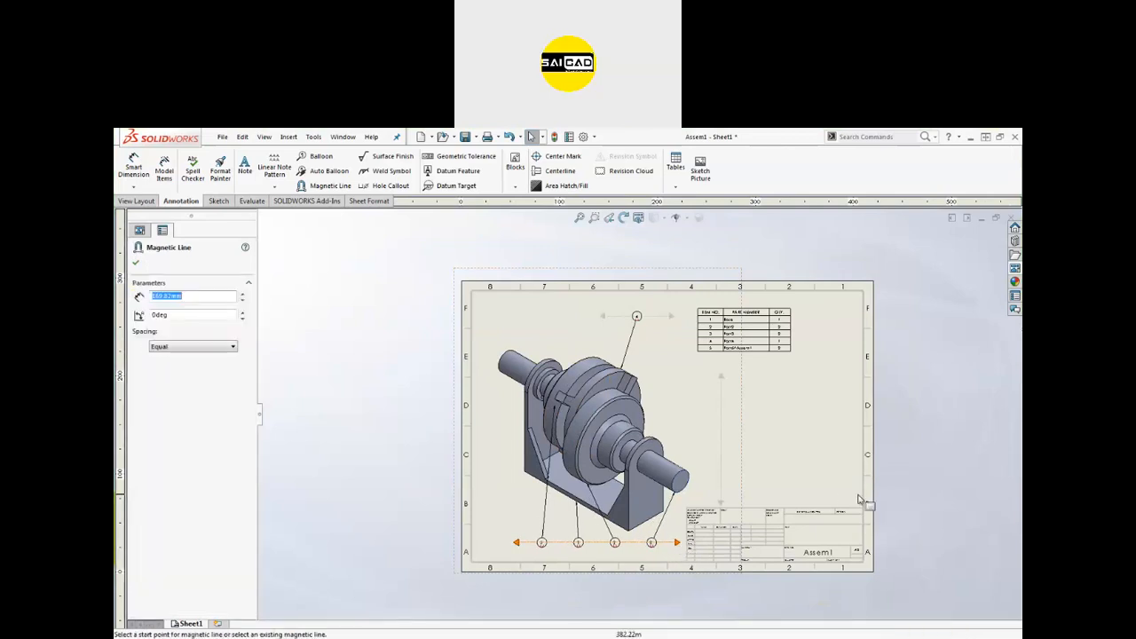
left_click(936, 474)
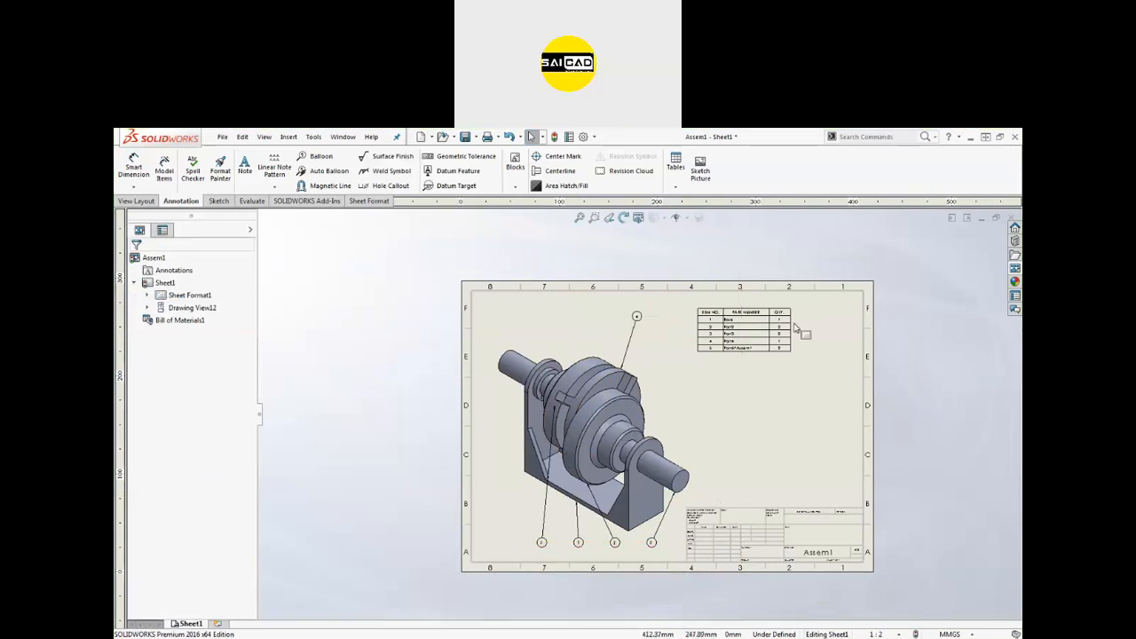
Move the bill of materials table to the right, into the sheet's upper-right corner.
left_click_drag(697, 309, 751, 311)
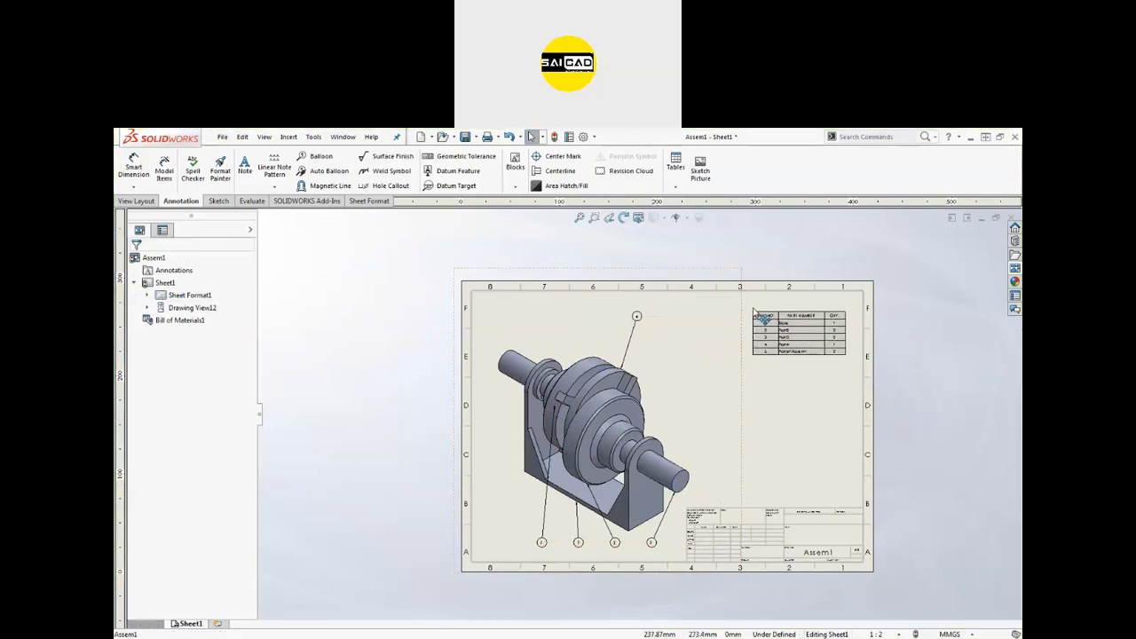
left_click(862, 456)
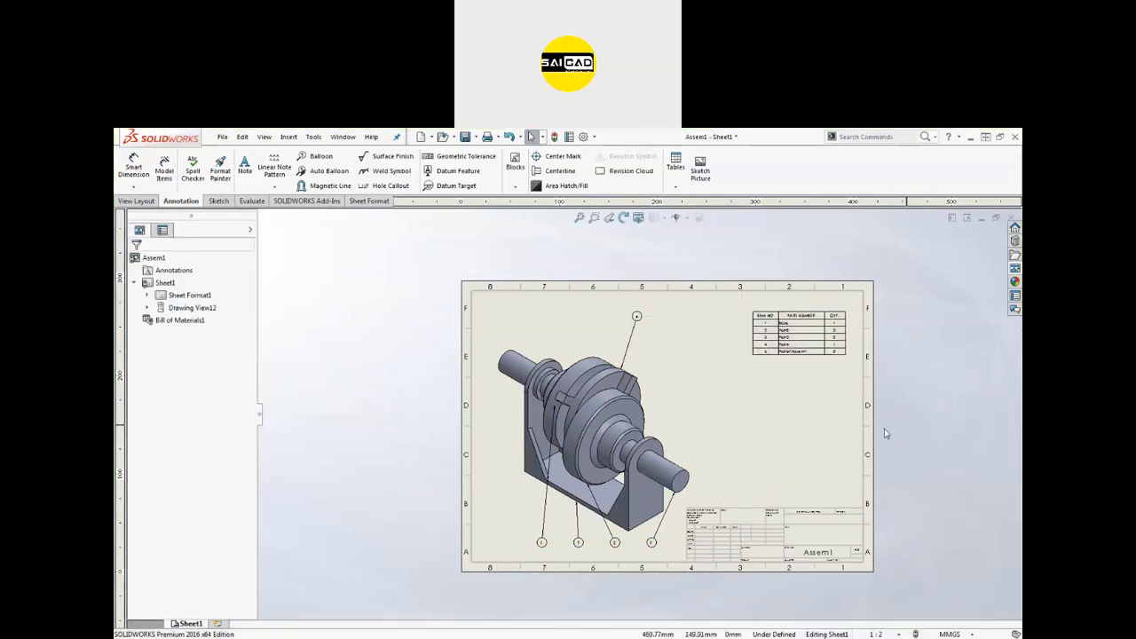
Open the sheet format of Sheet1 for editing to customize its title block.
scroll(715, 525, "down", 4)
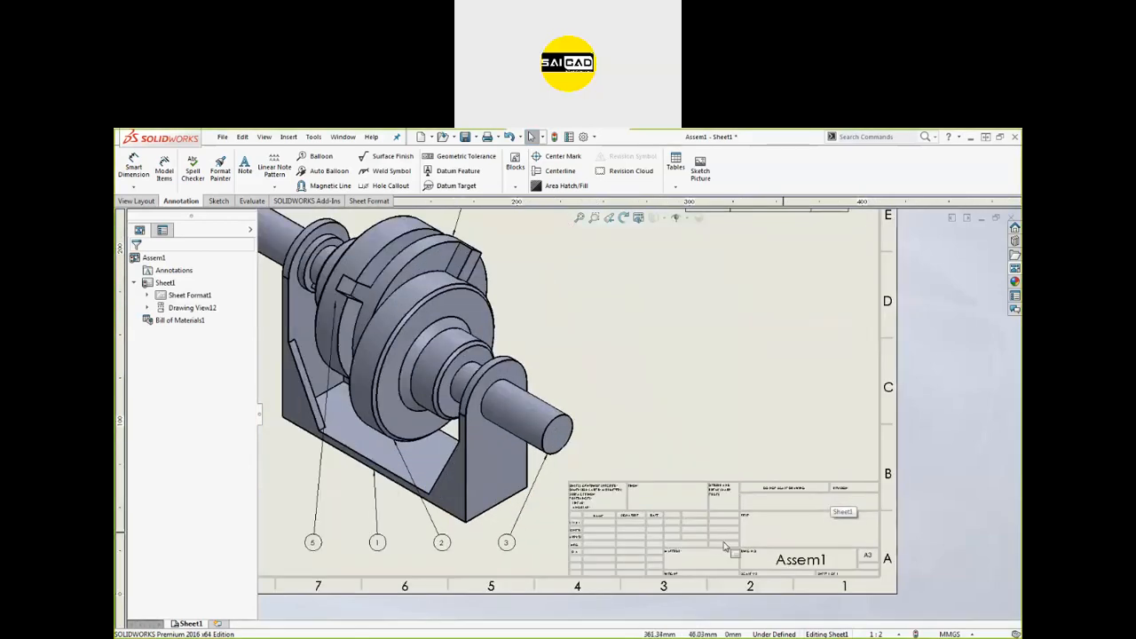
scroll(721, 404, "down", 2)
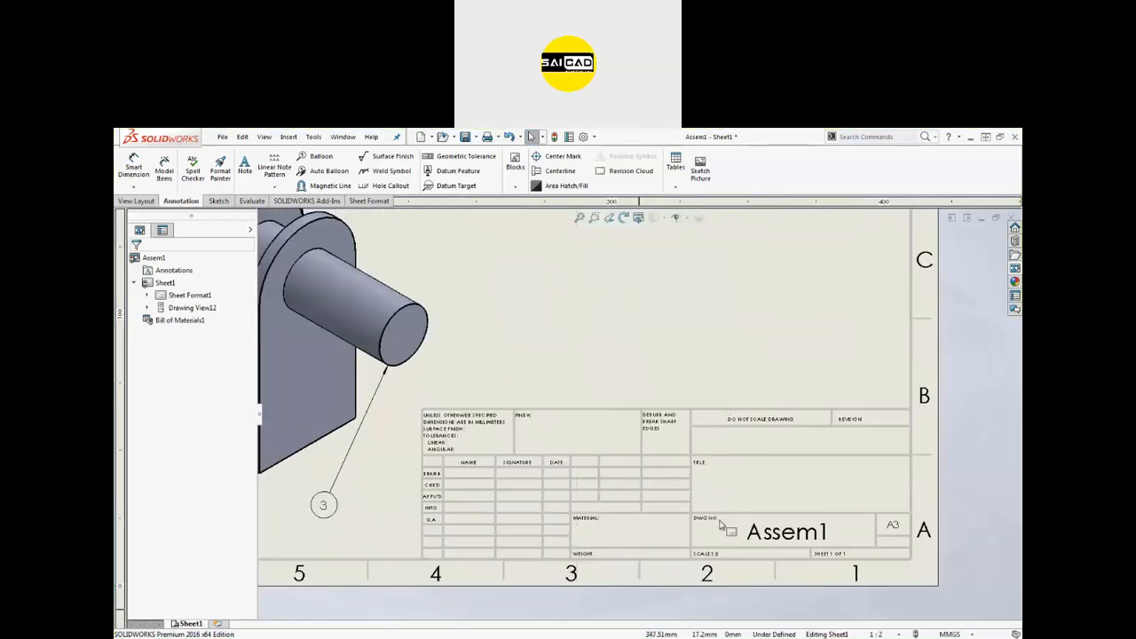
key("f")
right_click(652, 425)
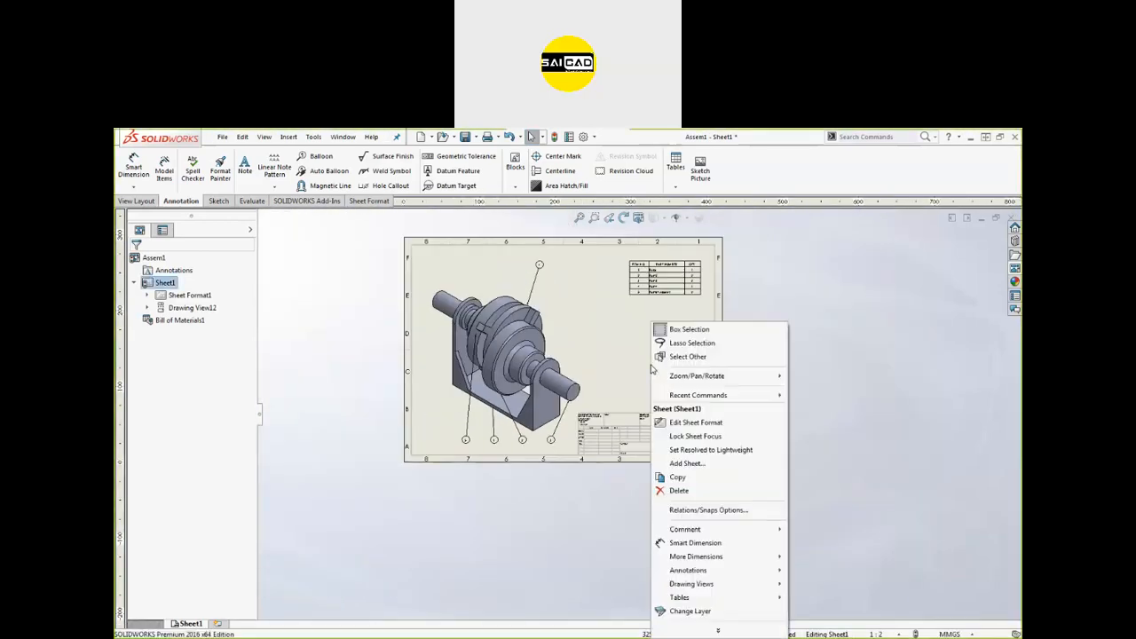
left_click(667, 423)
Insert the image sai-cad-centre-logo-tm from the Youtube\Saicad folder on drive E as a sketch picture.
scroll(494, 382, "up", 5)
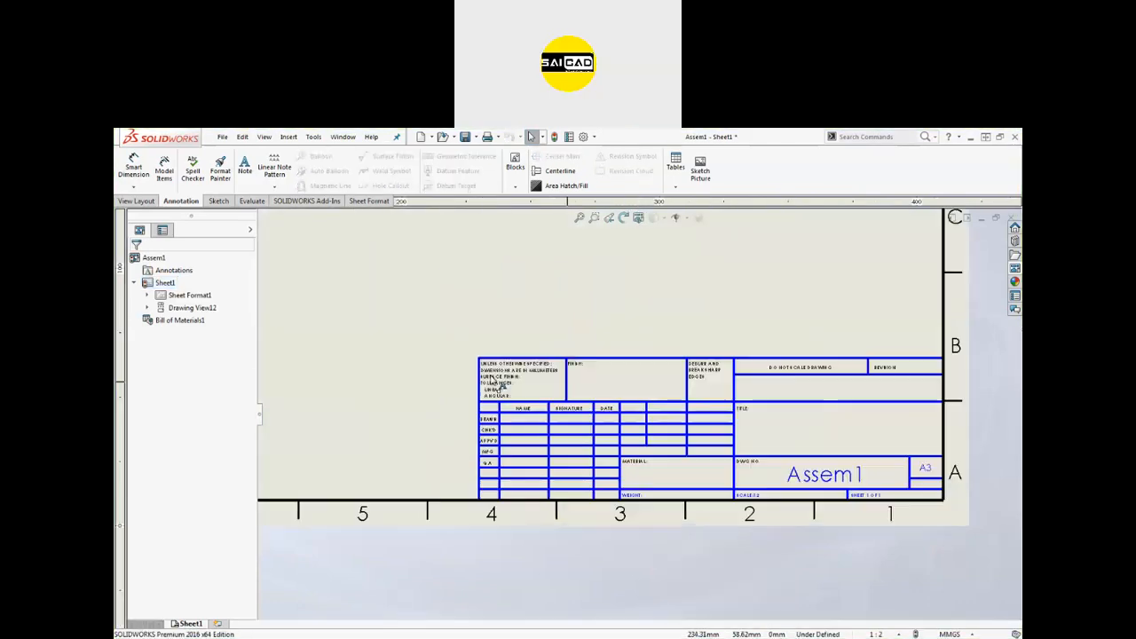
scroll(615, 444, "up", 2)
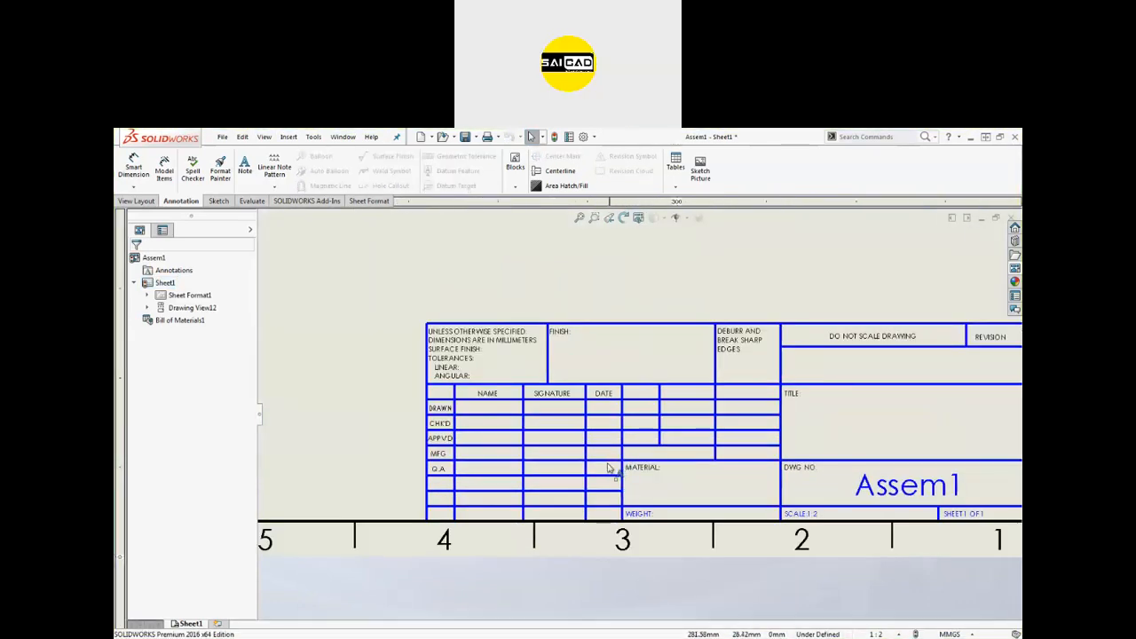
scroll(613, 424, "down", 2)
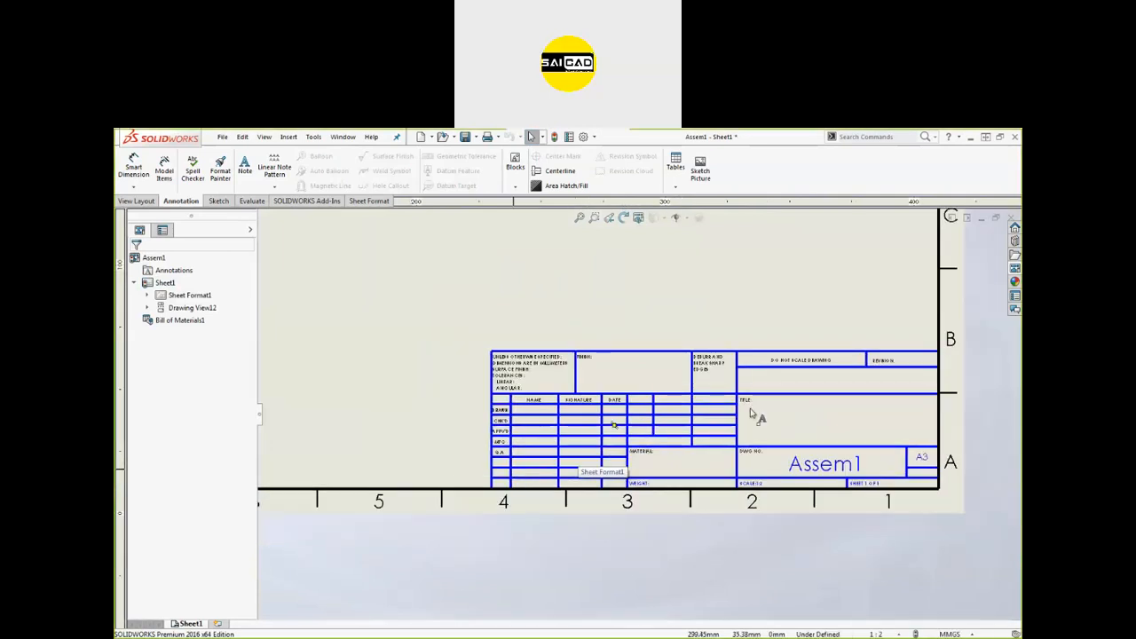
scroll(789, 450, "up", 2)
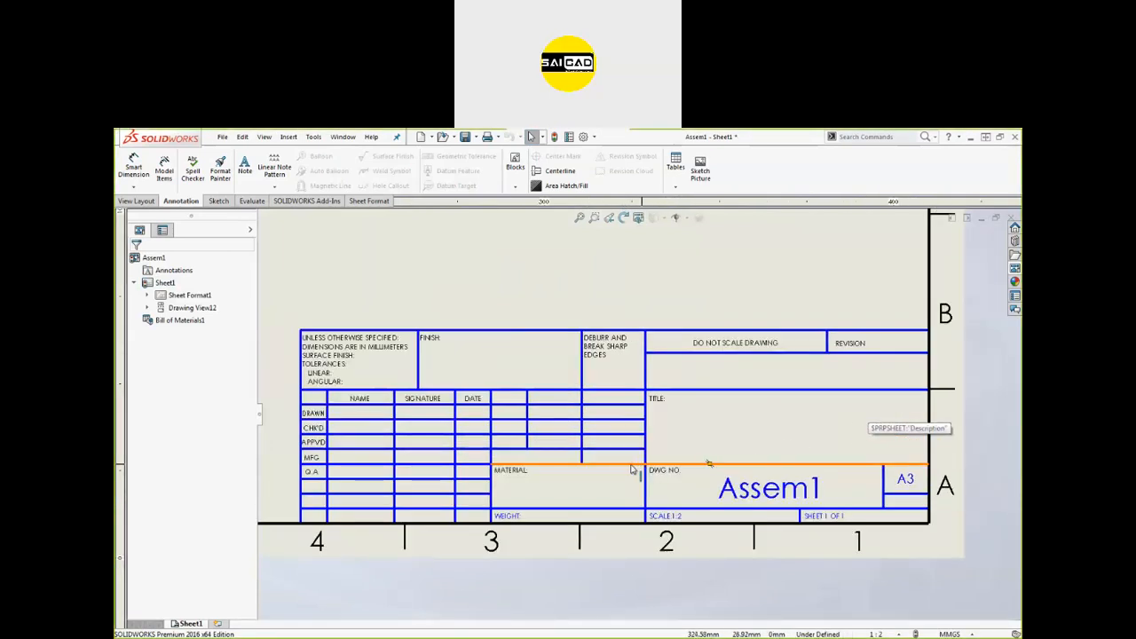
scroll(600, 466, "down", 3)
scroll(723, 395, "up", 1)
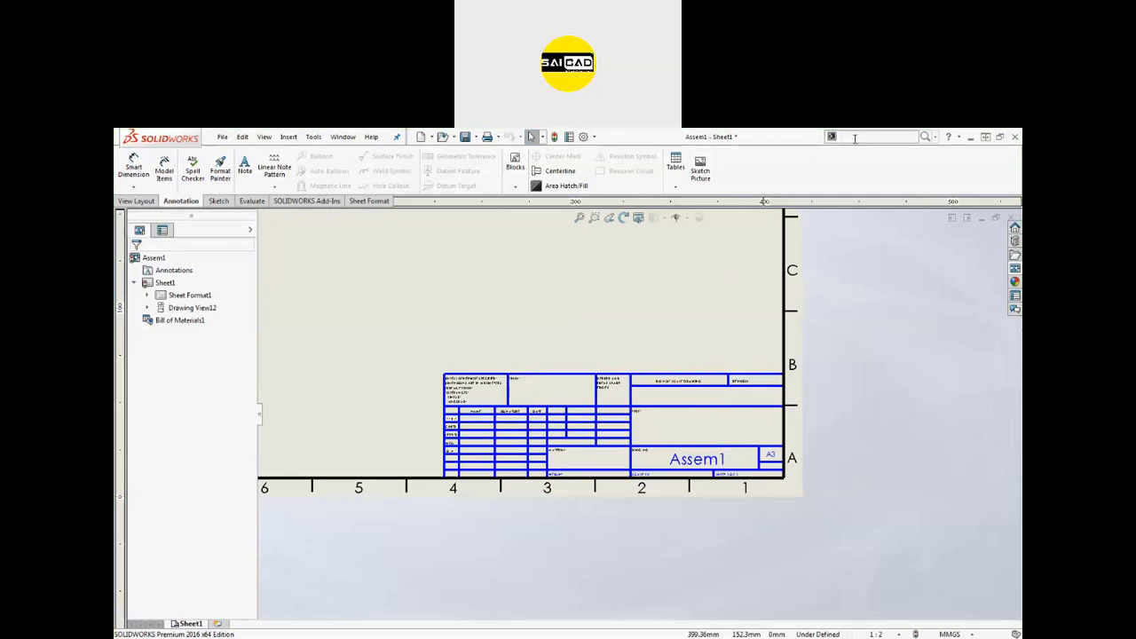
type("KETC")
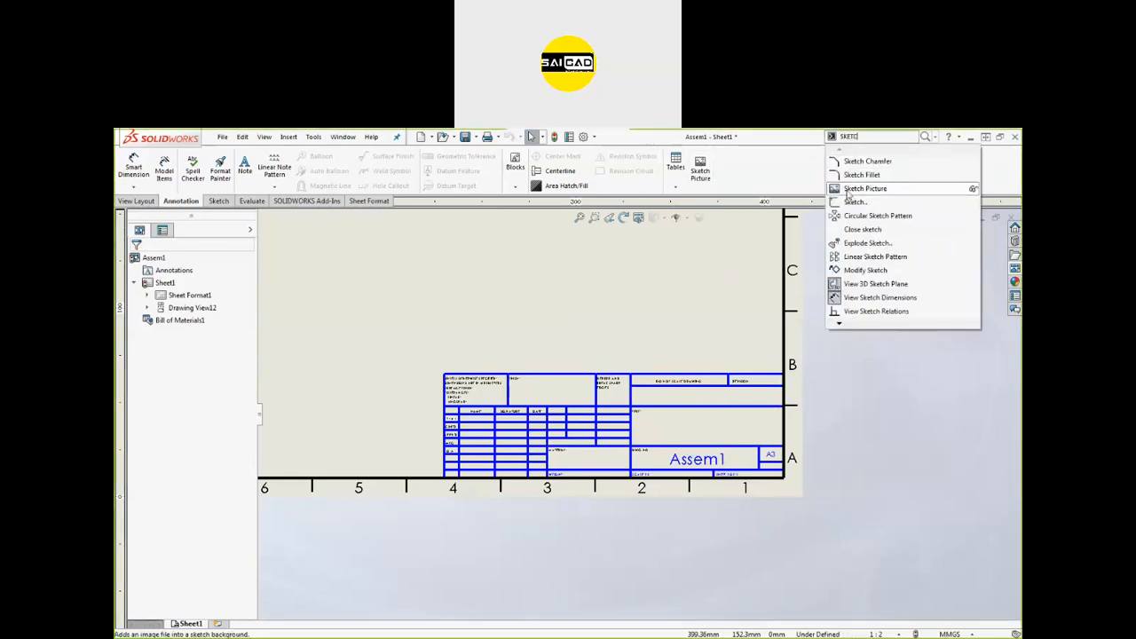
left_click_drag(751, 182, 726, 167)
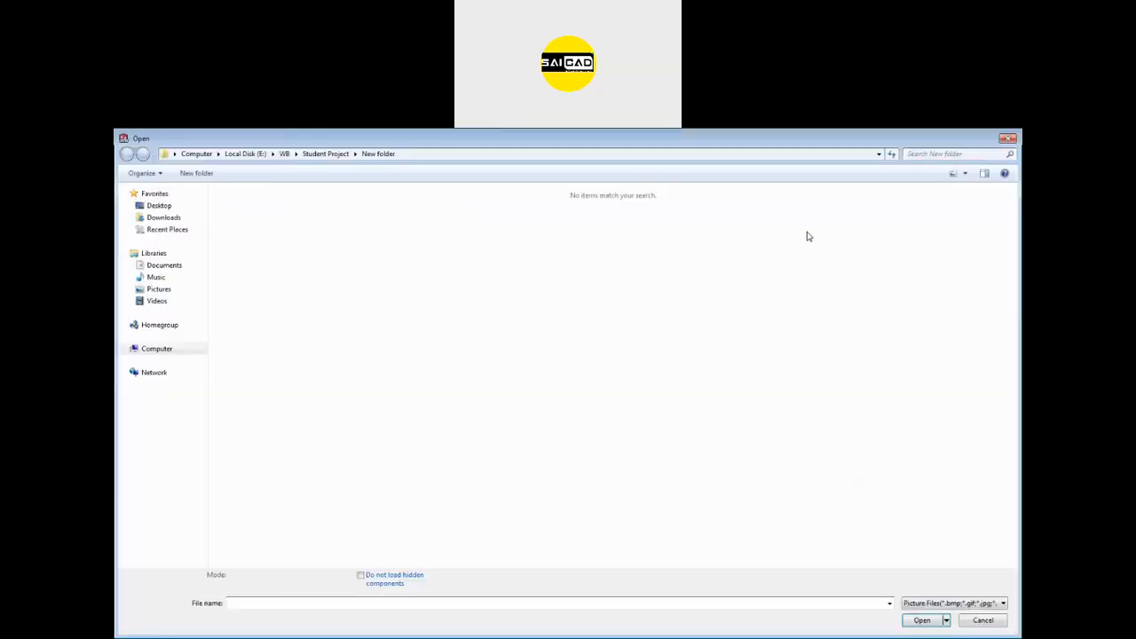
left_click(238, 156)
double_click(367, 291)
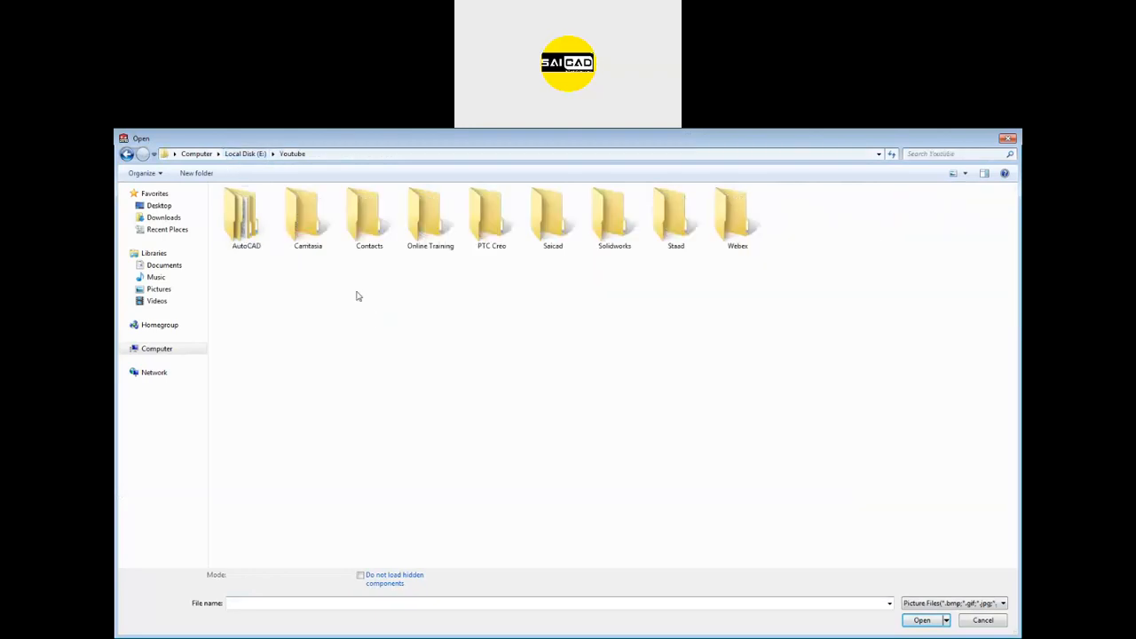
double_click(558, 229)
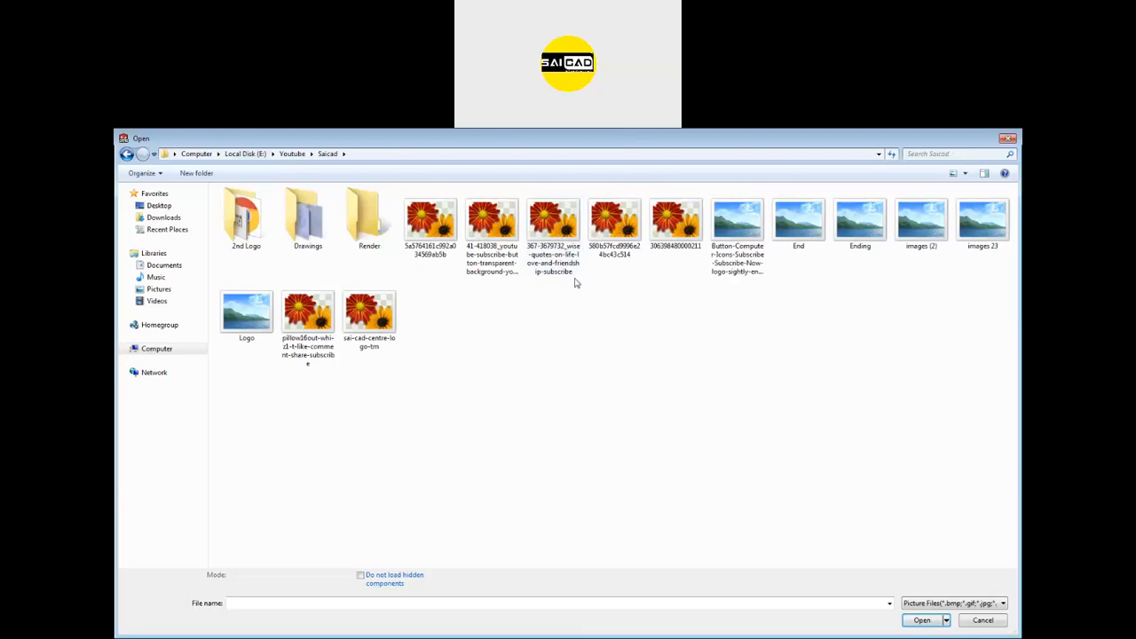
left_click(395, 317)
double_click(376, 311)
Shrink the logo picture to about 31 by 13 mm and place it in the title block's TITLE cell.
left_click_drag(352, 384, 735, 321)
left_click_drag(792, 263, 704, 423)
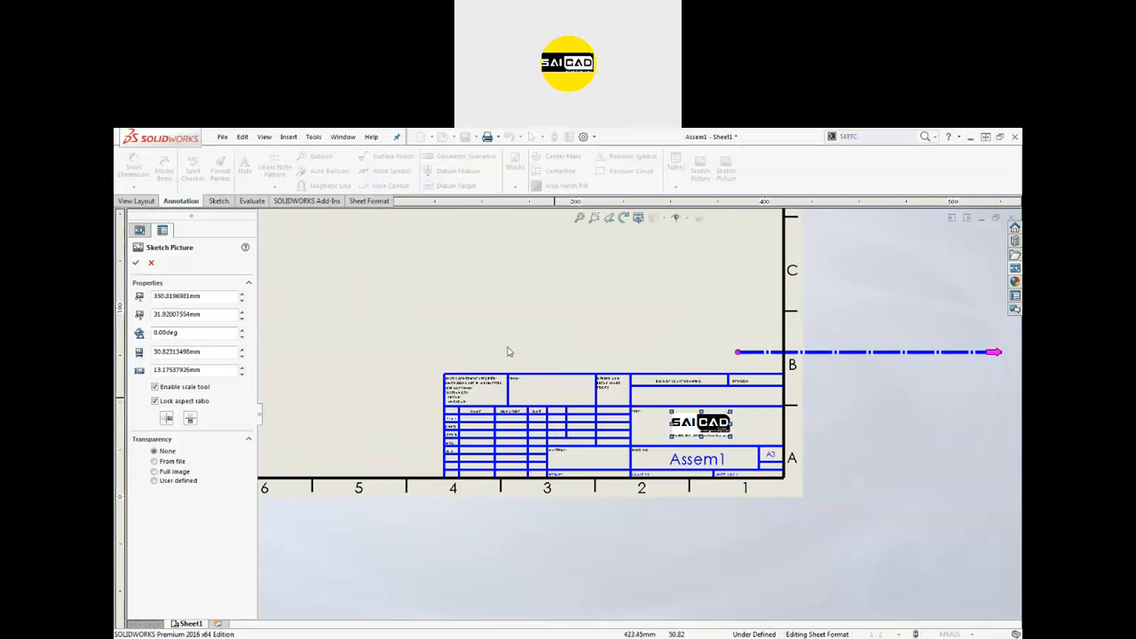
left_click(139, 263)
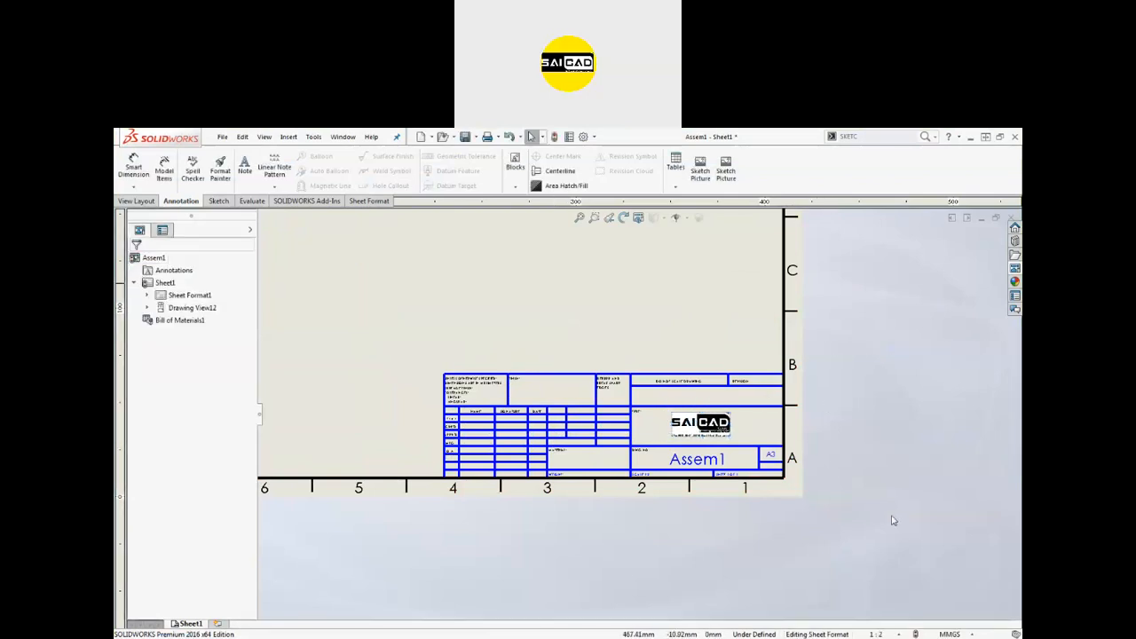
Enlarge the logo to about 41 by 17 mm, fit it within the TITLE cell and leave the cell's empty description note.
scroll(701, 417, "down", 4)
left_click(702, 417)
left_click(947, 414)
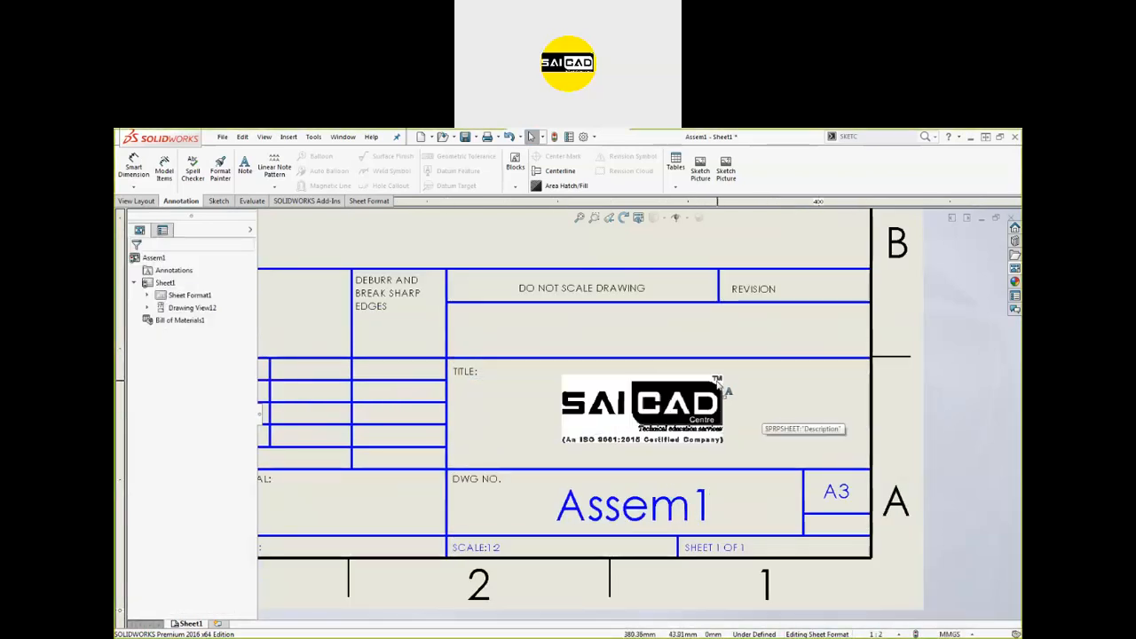
double_click(719, 383)
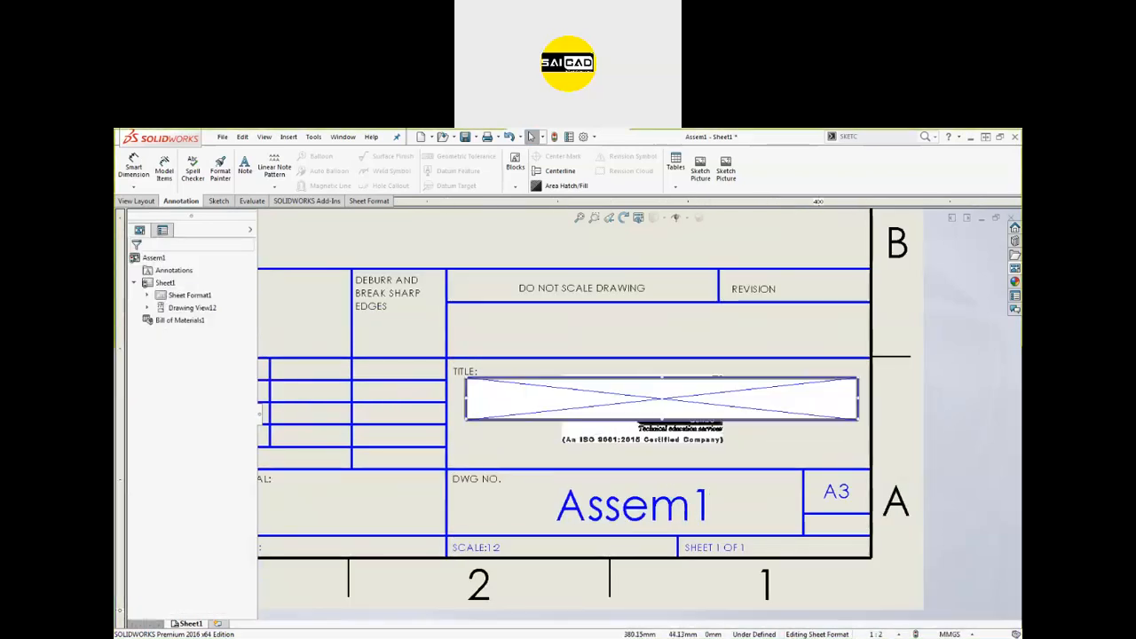
left_click(579, 446)
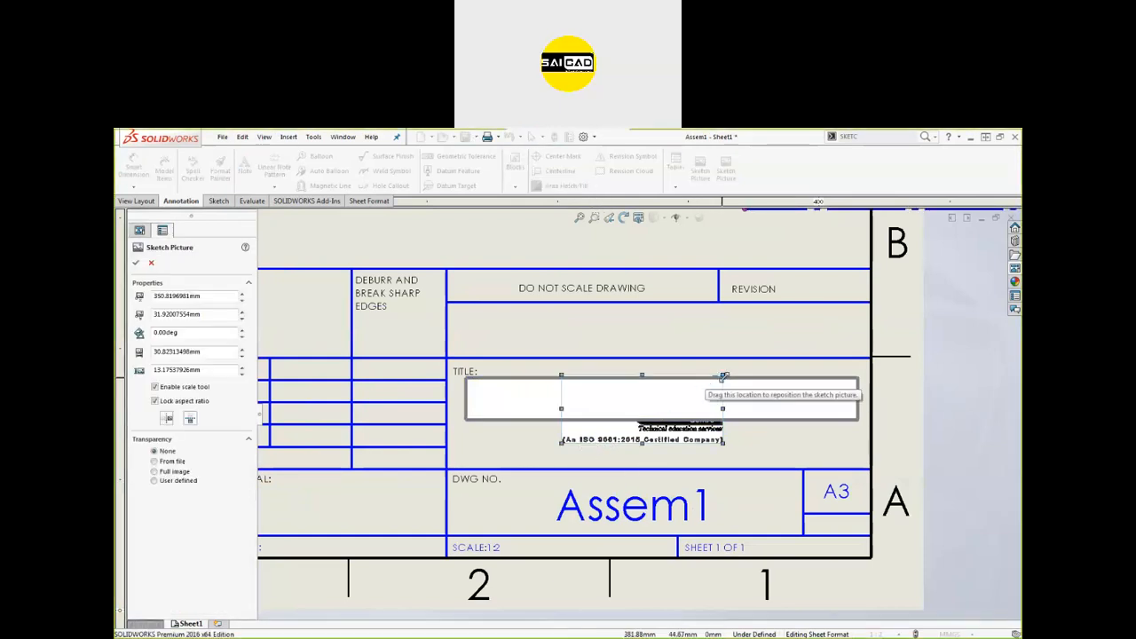
left_click_drag(722, 375, 716, 400)
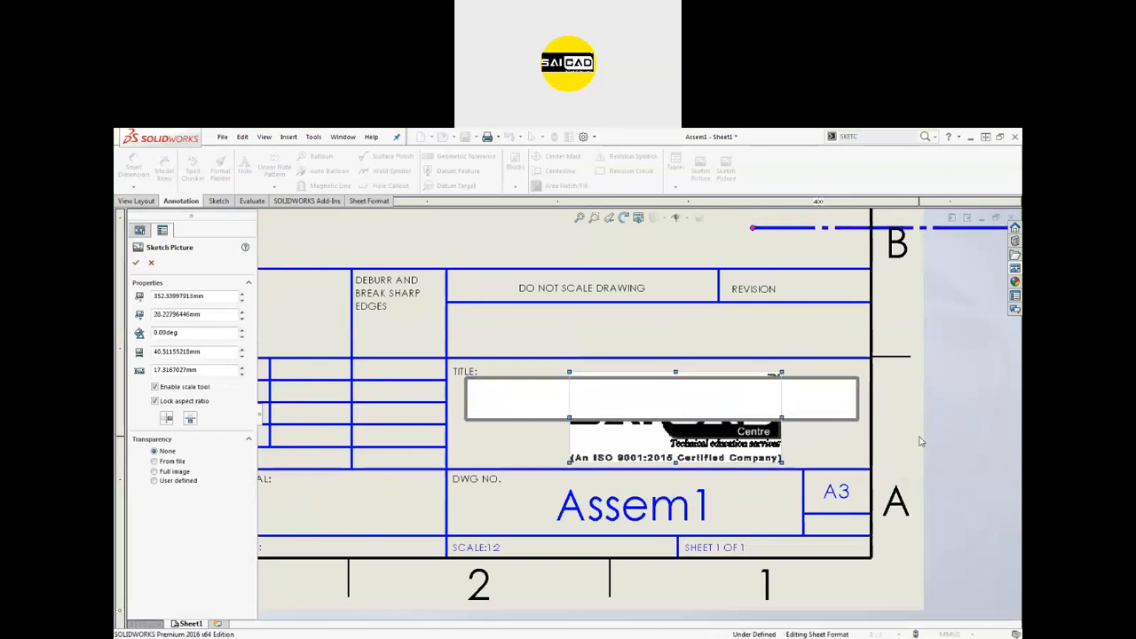
left_click(151, 264)
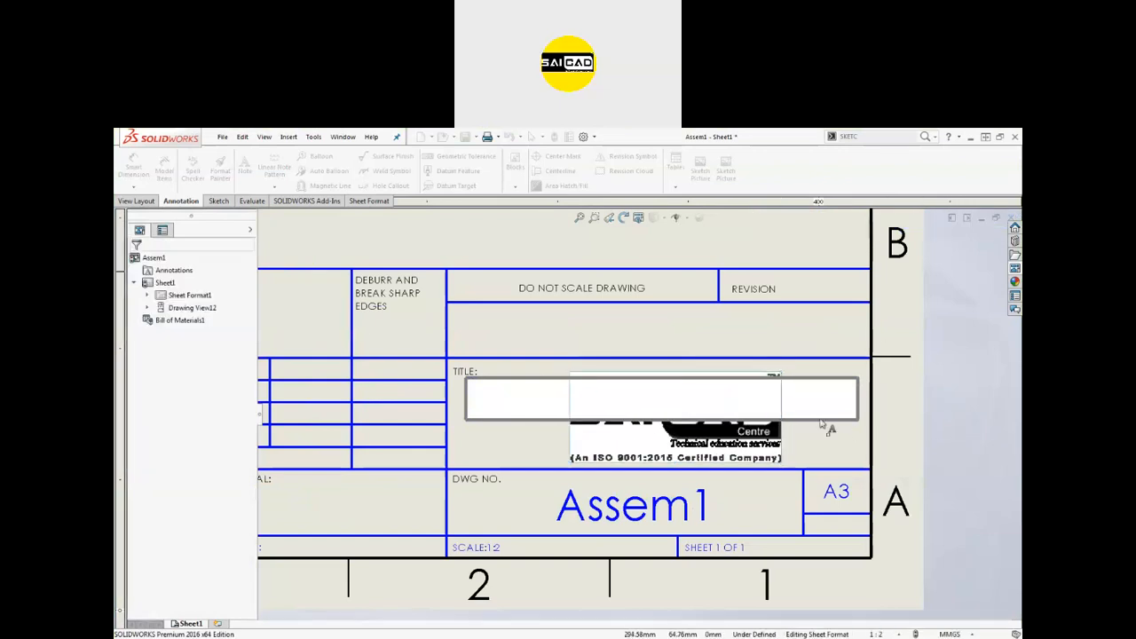
scroll(672, 470, "up", 3)
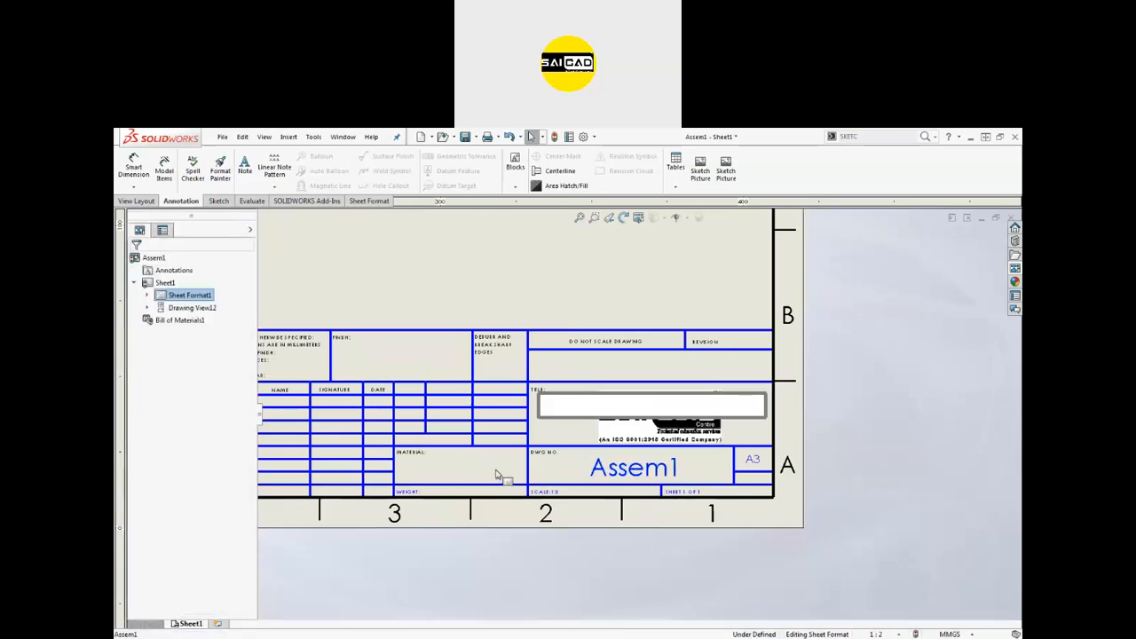
left_click(558, 400)
left_click(733, 509)
Replace the drawing number text in the title block's DWG NO. cell with COUPLING.
scroll(632, 482, "down", 3)
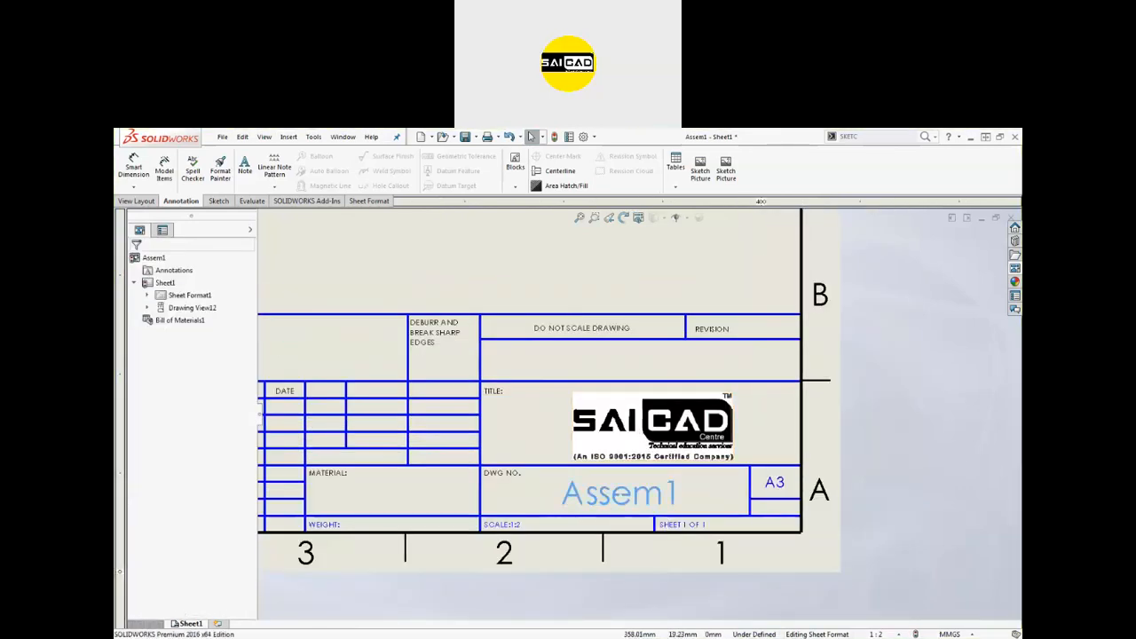
double_click(613, 507)
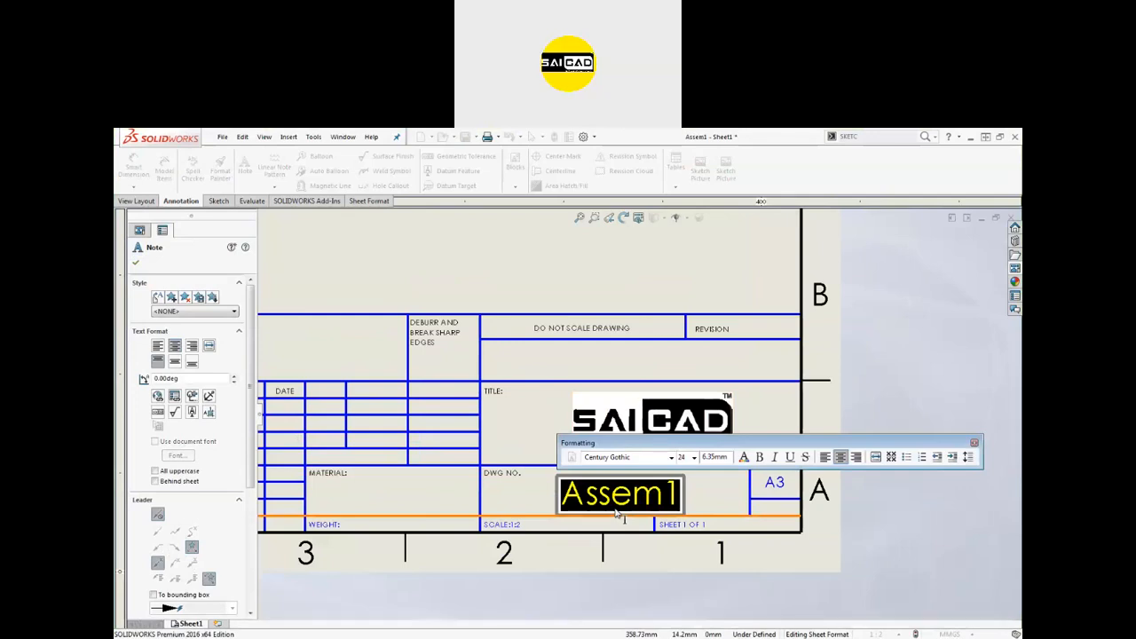
type("cOUP")
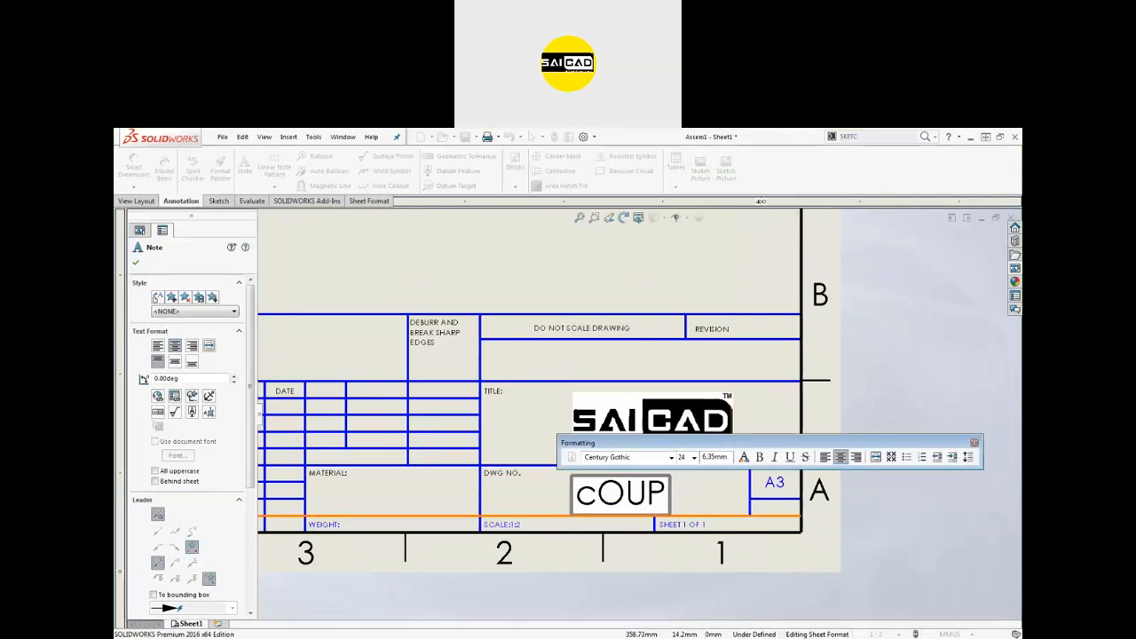
type("LING")
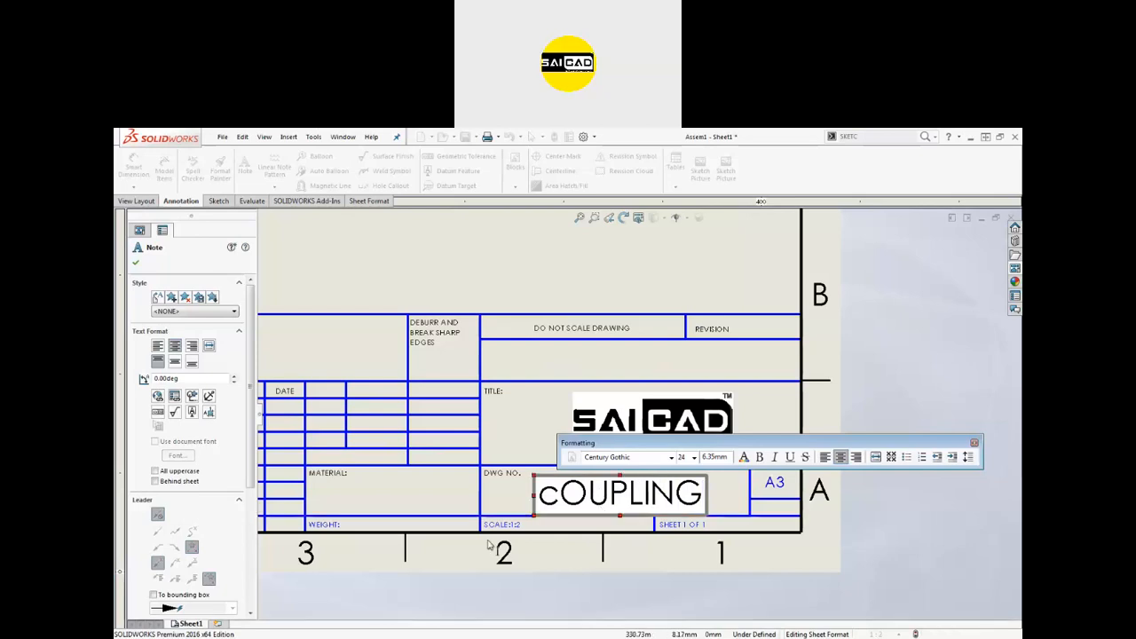
left_click(561, 502)
key("BackSpace")
type("C")
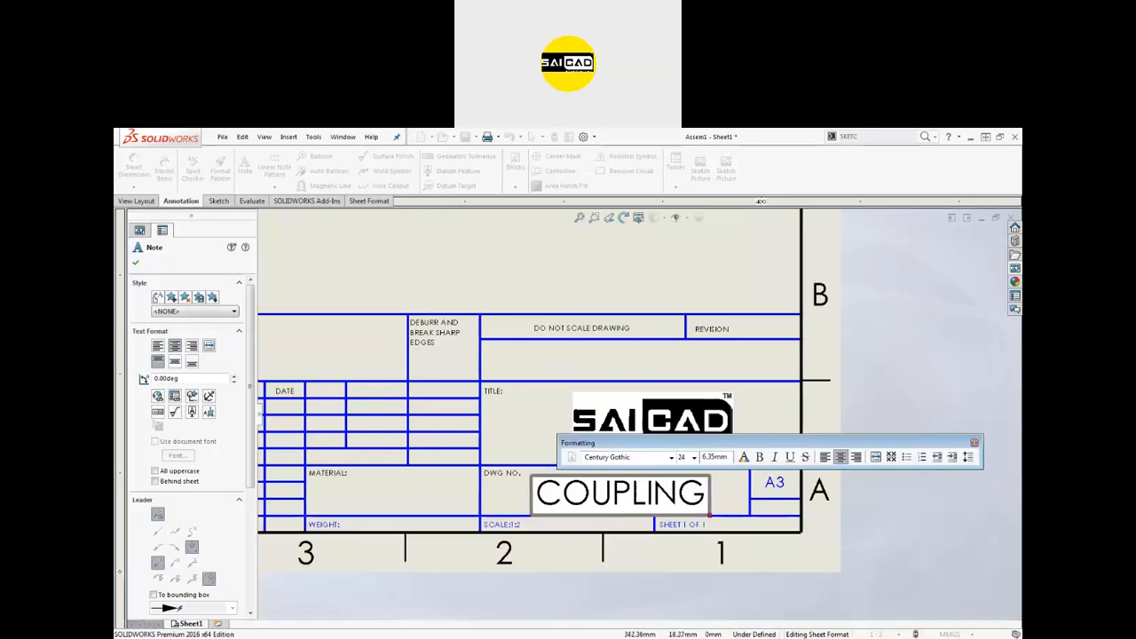
left_click(923, 544)
Fill in Steel as the material text in the title block's MATERIAL cell.
key("z")
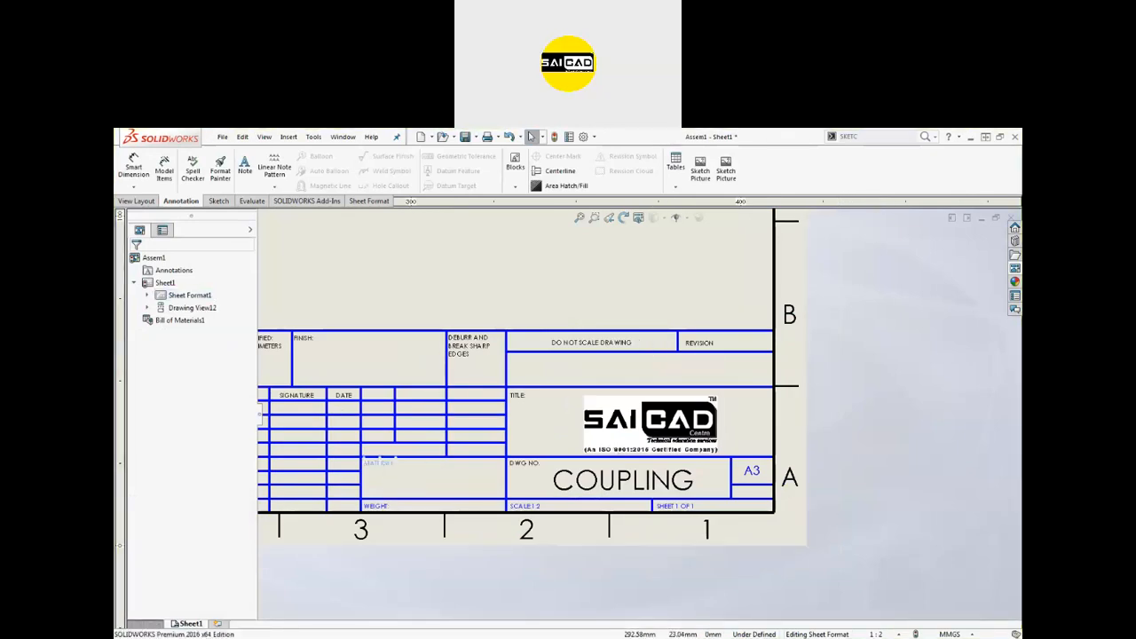
left_click(379, 463)
left_click(413, 480)
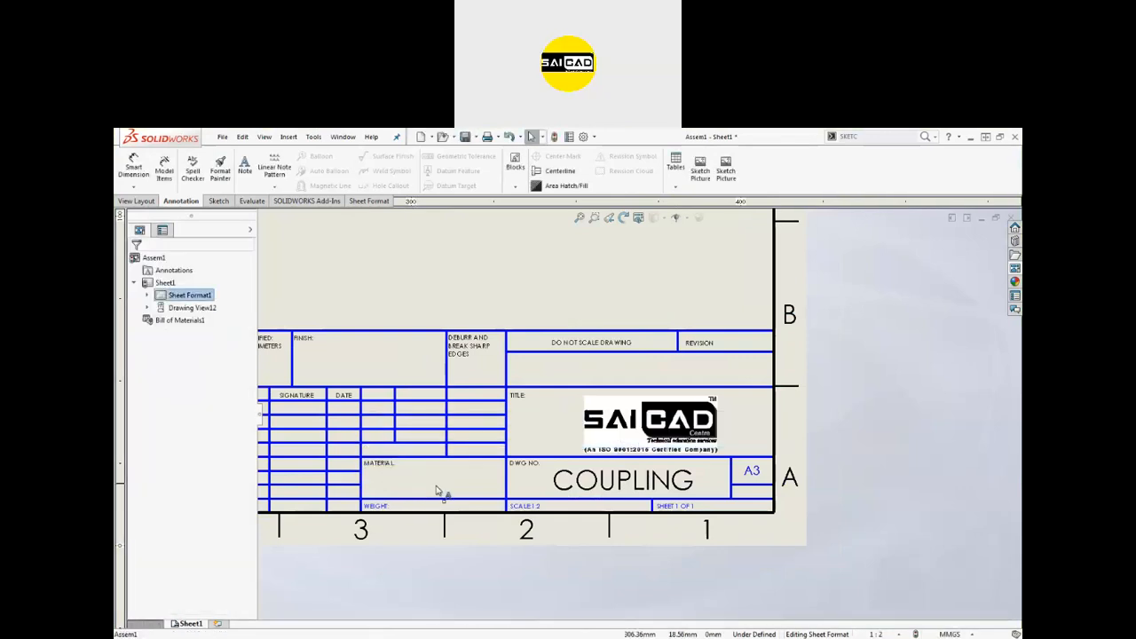
key("Return")
left_click(434, 479)
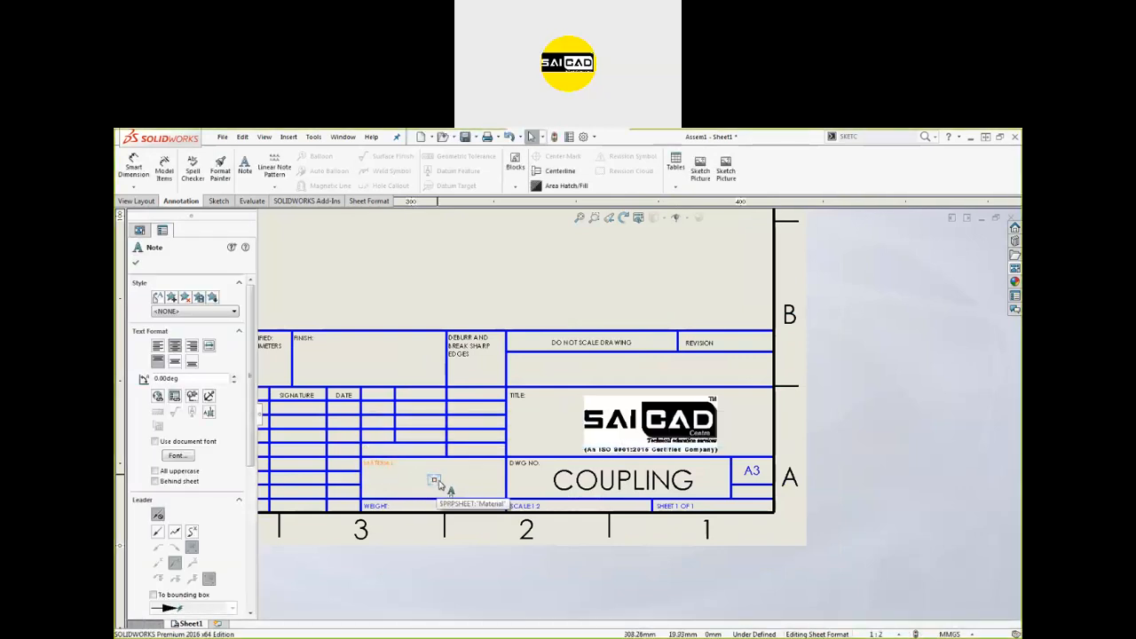
type("Steel")
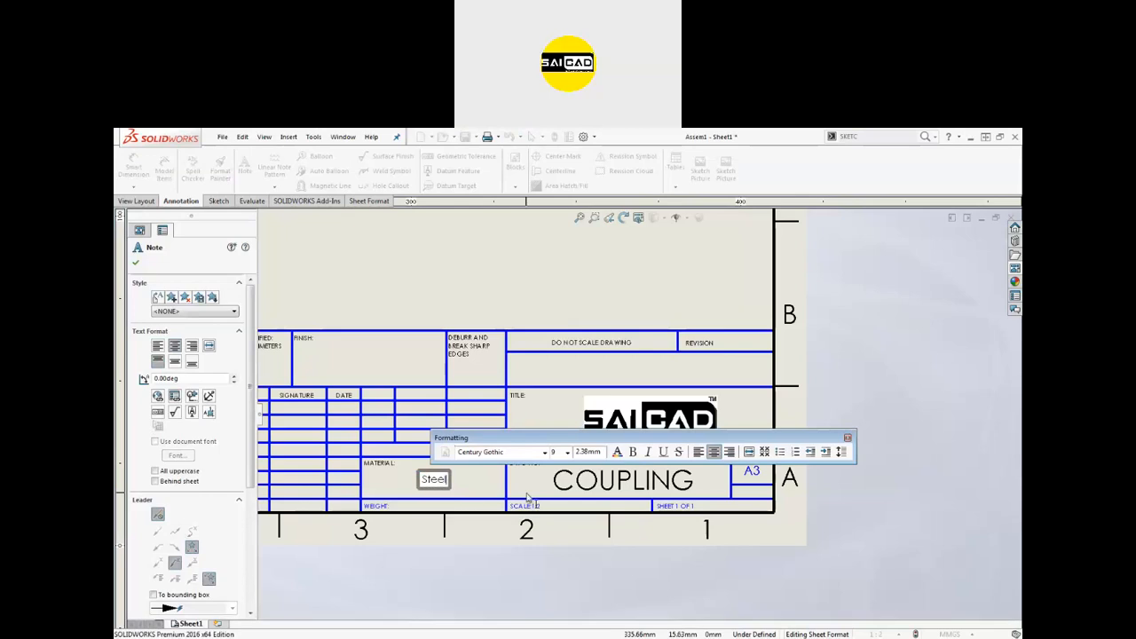
left_click(402, 515)
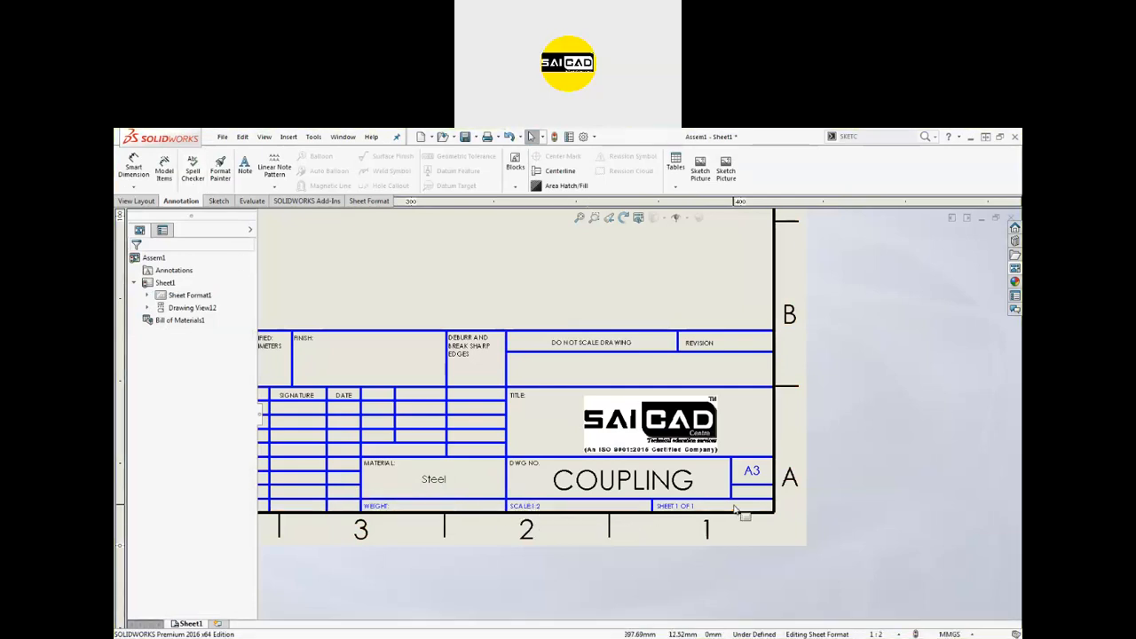
Leave sheet format editing and return to editing the drawing sheet.
scroll(507, 388, "up", 2)
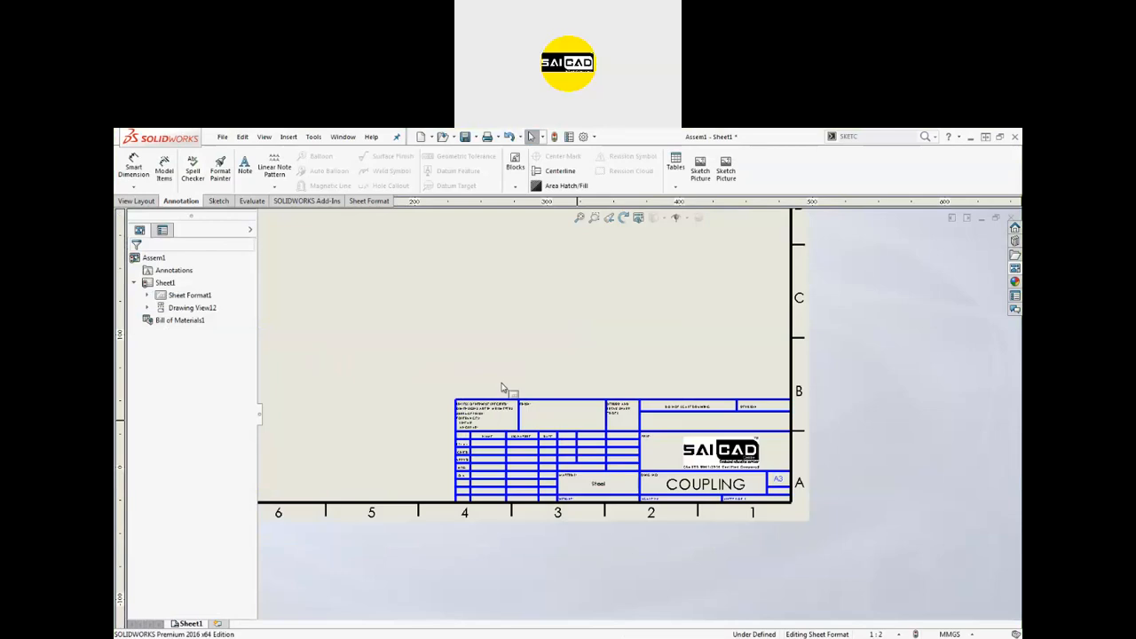
scroll(507, 388, "down", 6)
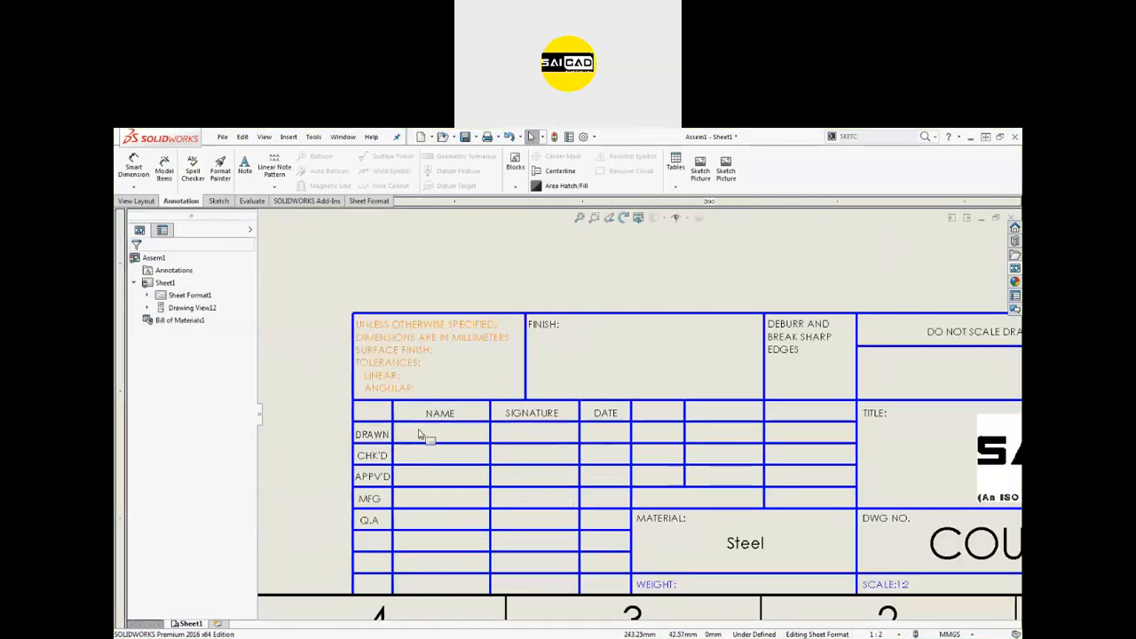
left_click(437, 431)
scroll(453, 425, "up", 5)
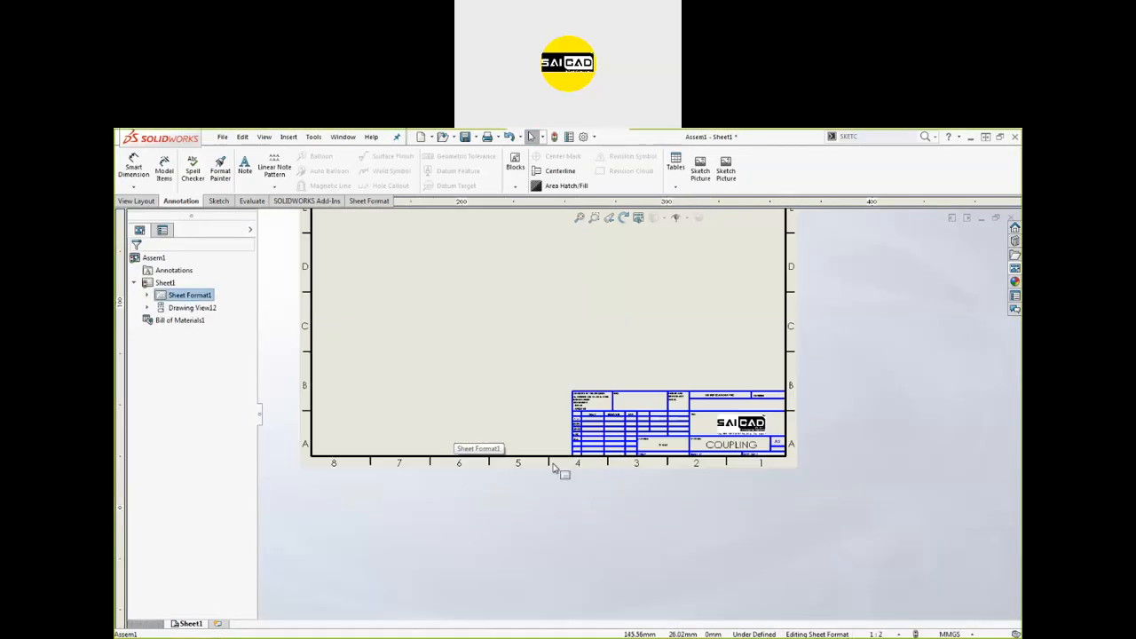
scroll(903, 470, "up", 2)
right_click(688, 318)
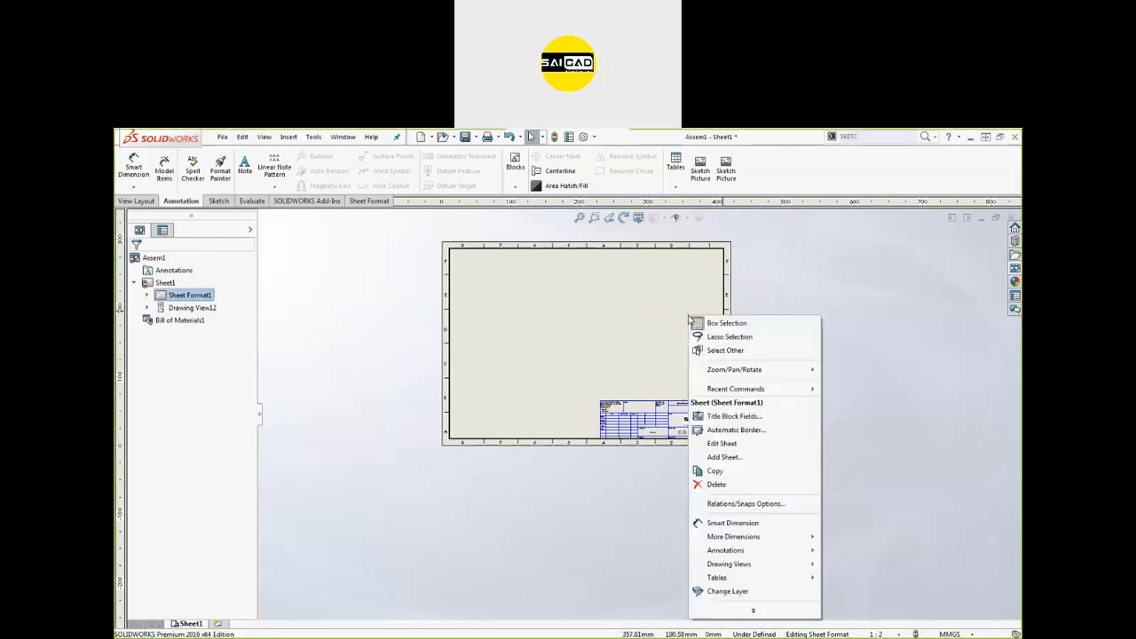
left_click(725, 444)
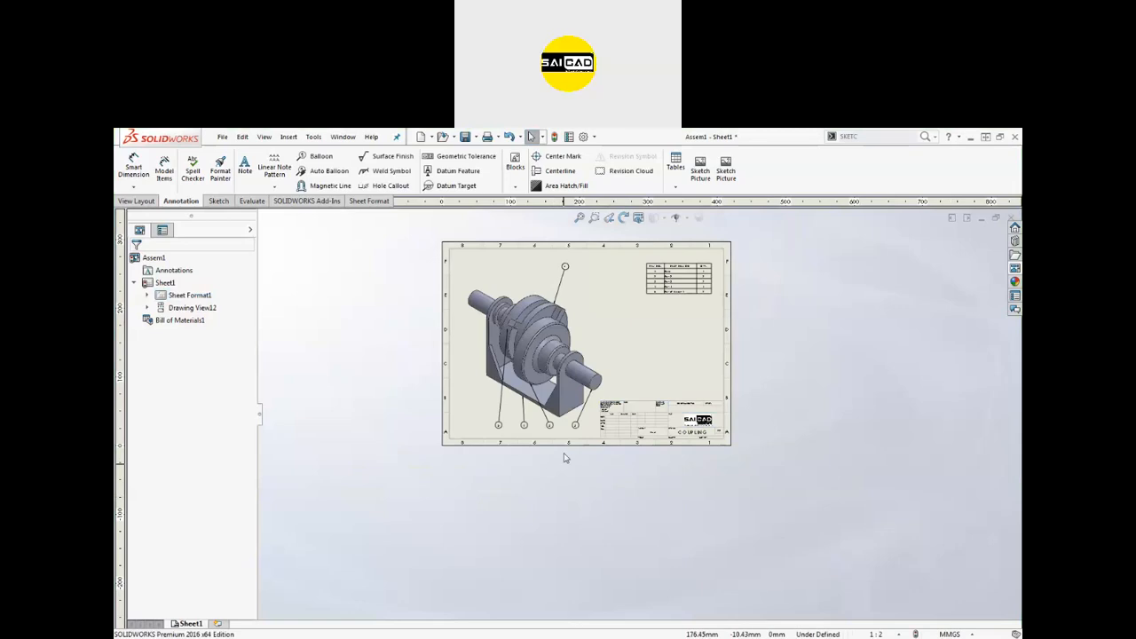
Examine the completed sheet, including the title block's logo and texts, the ballooned assembly view and the bill of materials.
scroll(710, 408, "down", 5)
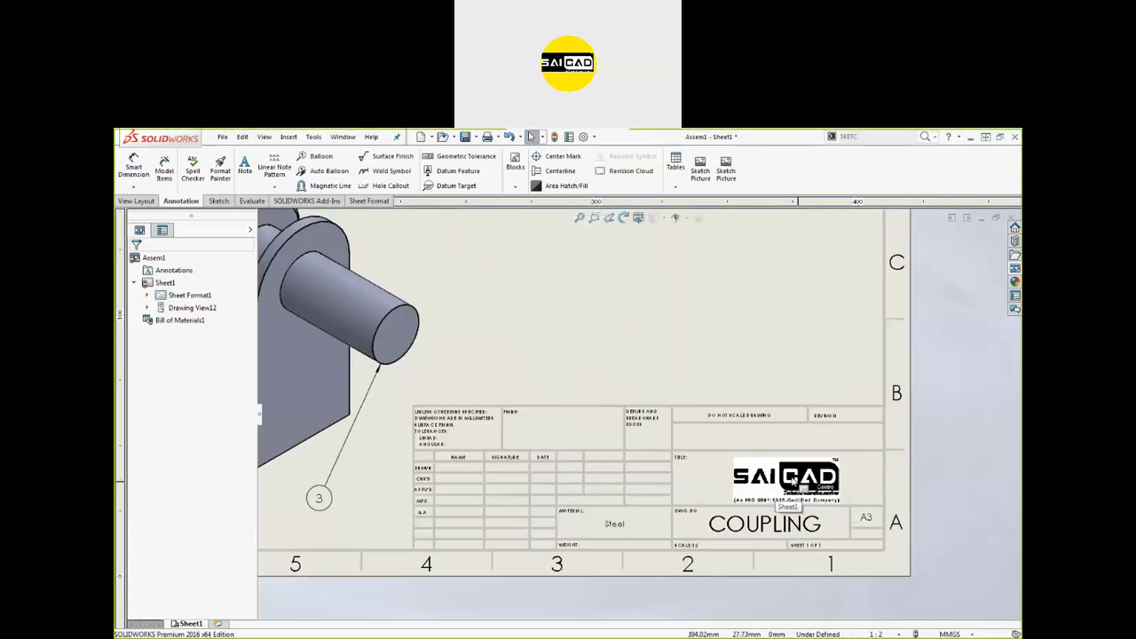
scroll(692, 532, "up", 5)
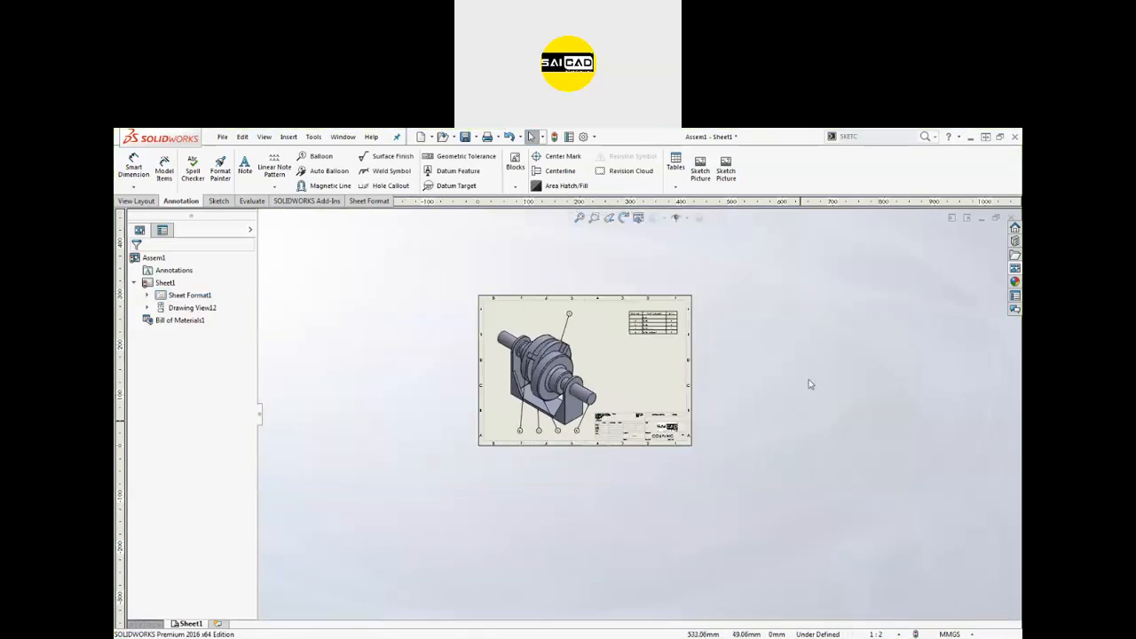
scroll(593, 393, "down", 1)
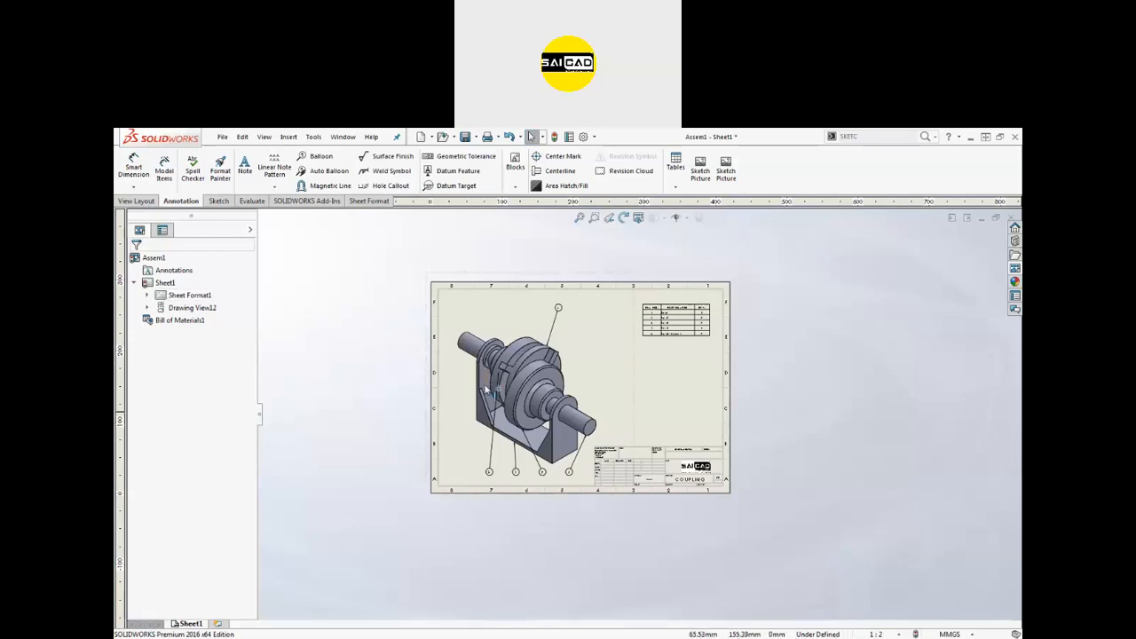
scroll(533, 404, "down", 3)
scroll(553, 412, "up", 2)
scroll(550, 426, "down", 1)
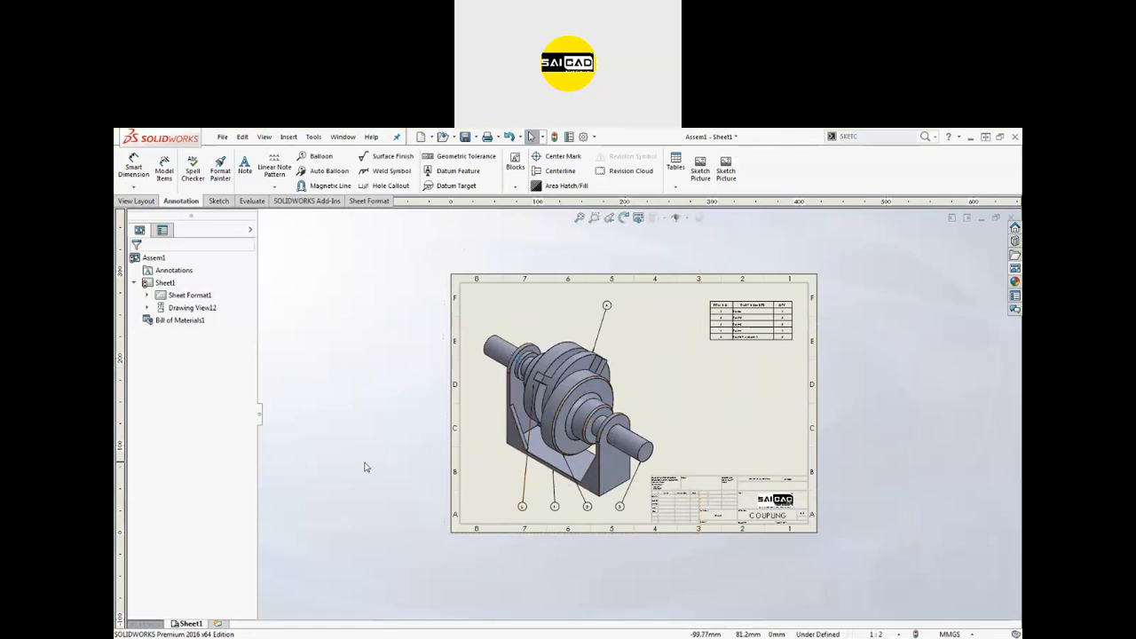
left_click(138, 200)
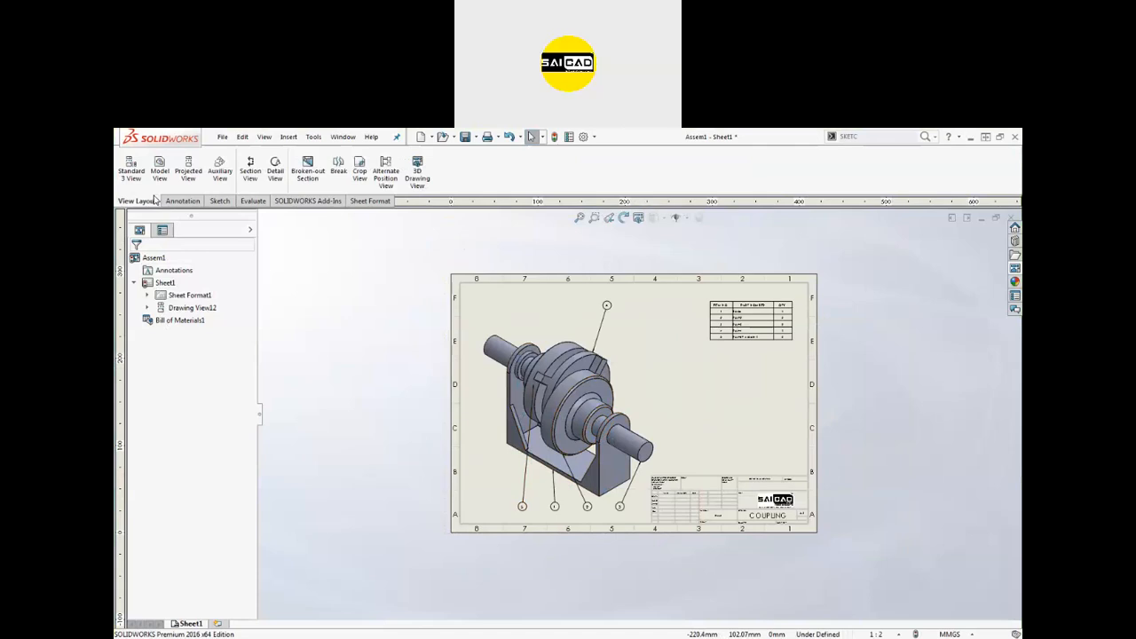
left_click(180, 203)
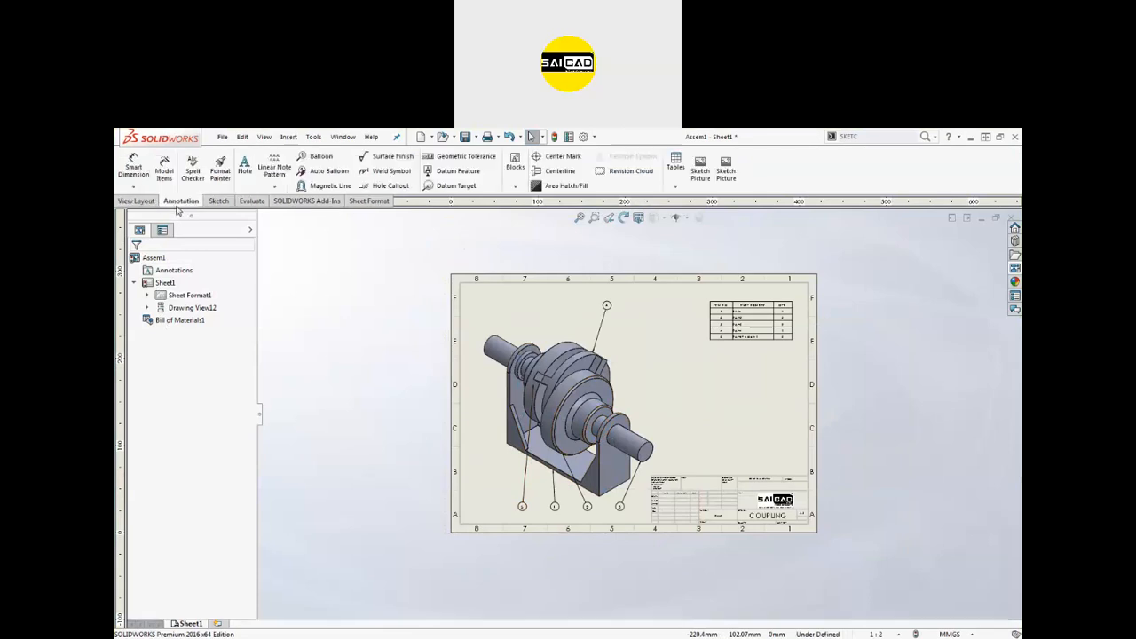
left_click(128, 203)
Reposition the assembly view with its balloons slightly up and to the left on Sheet1, keeping it inside the border.
left_click_drag(480, 379, 447, 361)
left_click(329, 266)
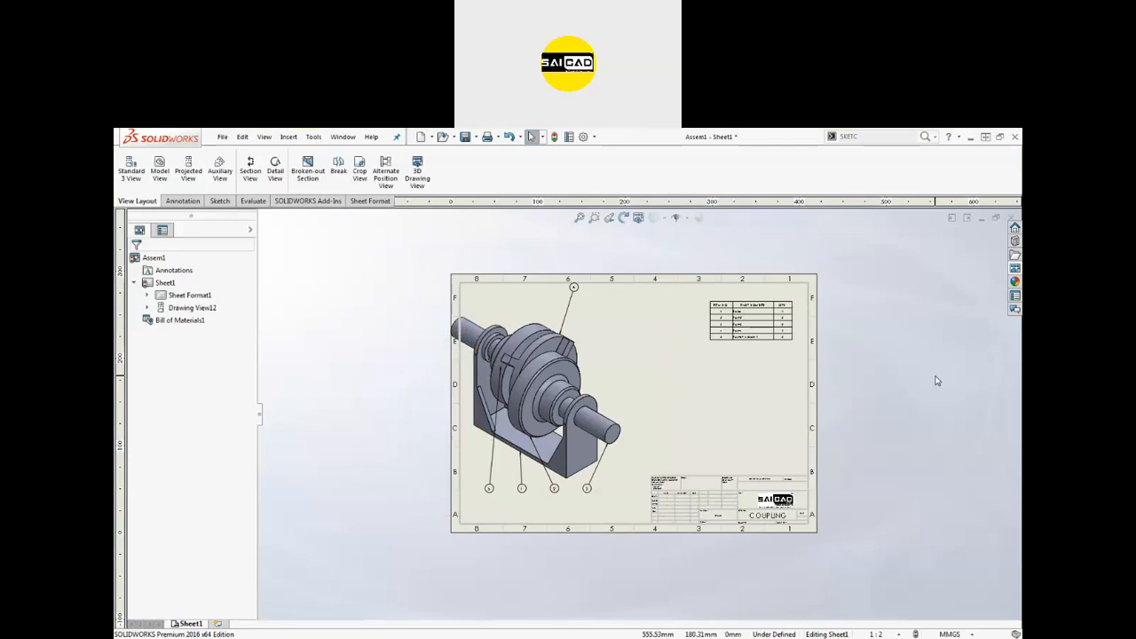
left_click_drag(669, 393, 692, 399)
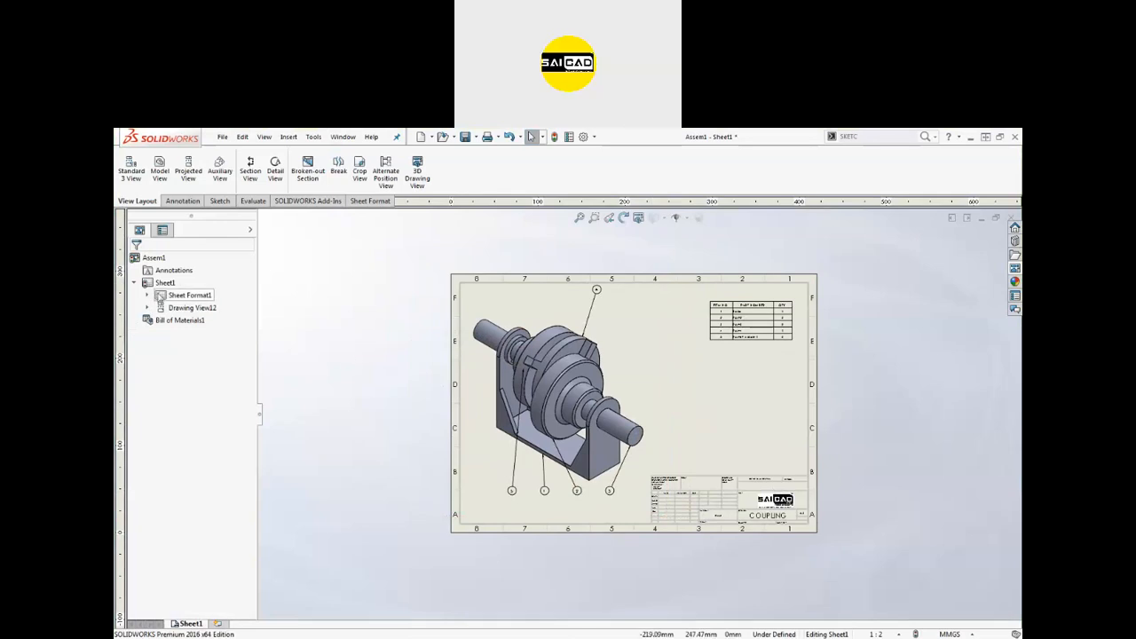
Add a second sheet to the drawing and select it in the drawing tree.
left_click(134, 283)
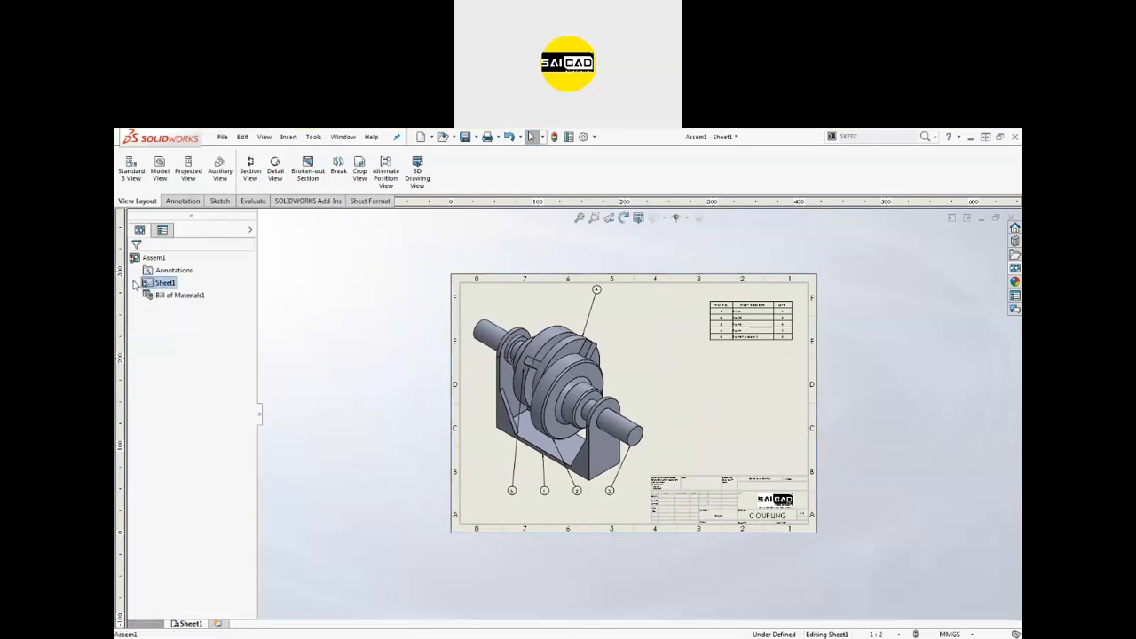
right_click(159, 284)
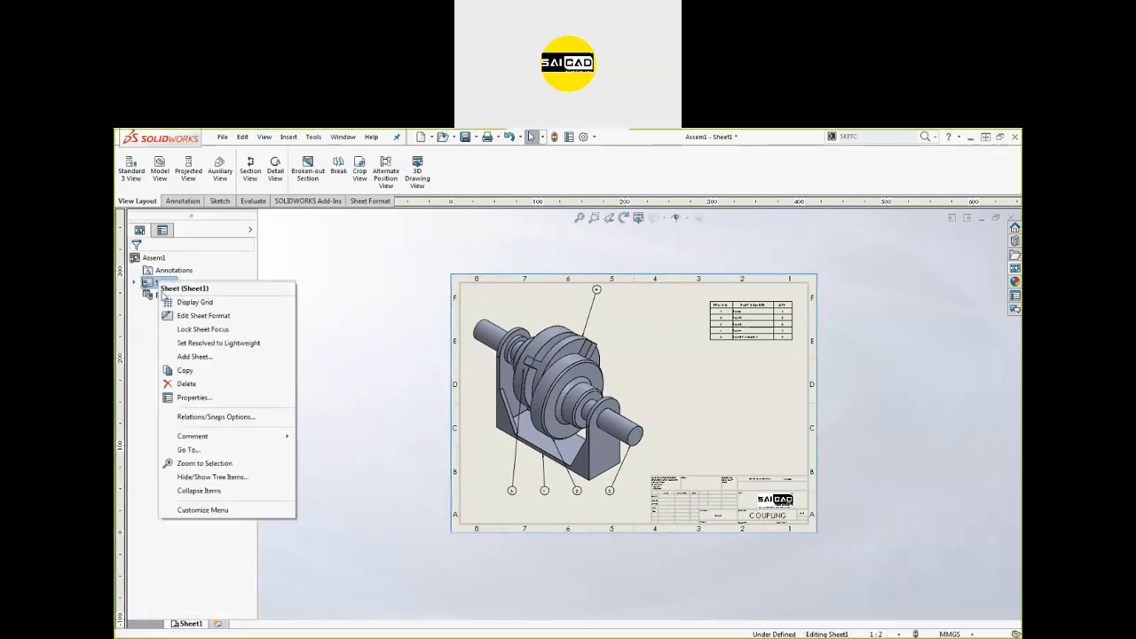
left_click(189, 358)
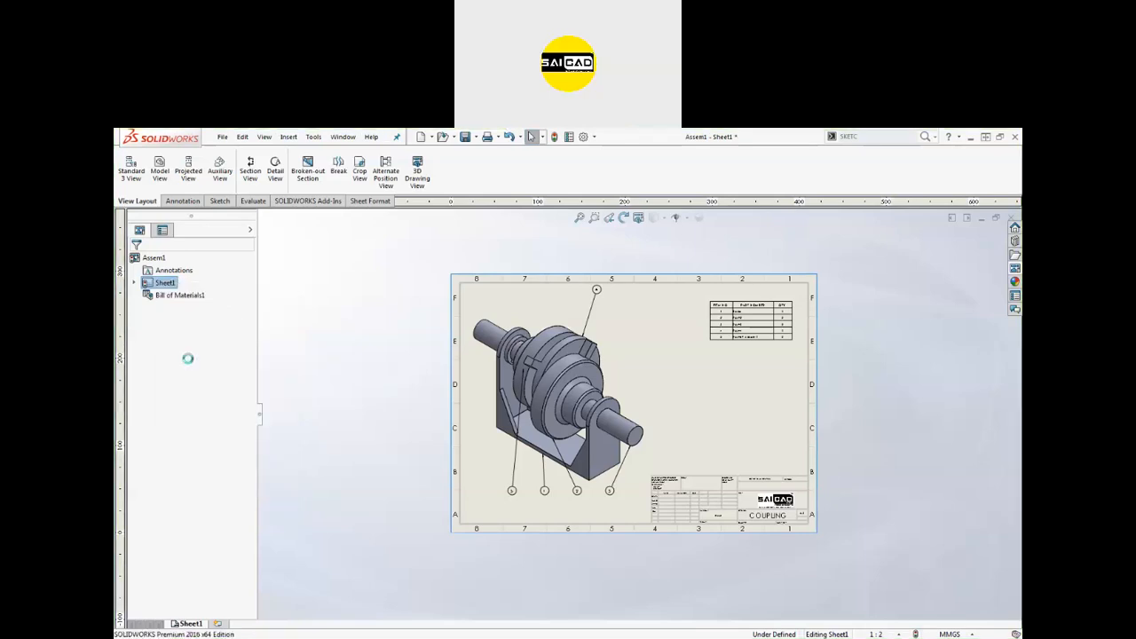
left_click(161, 284)
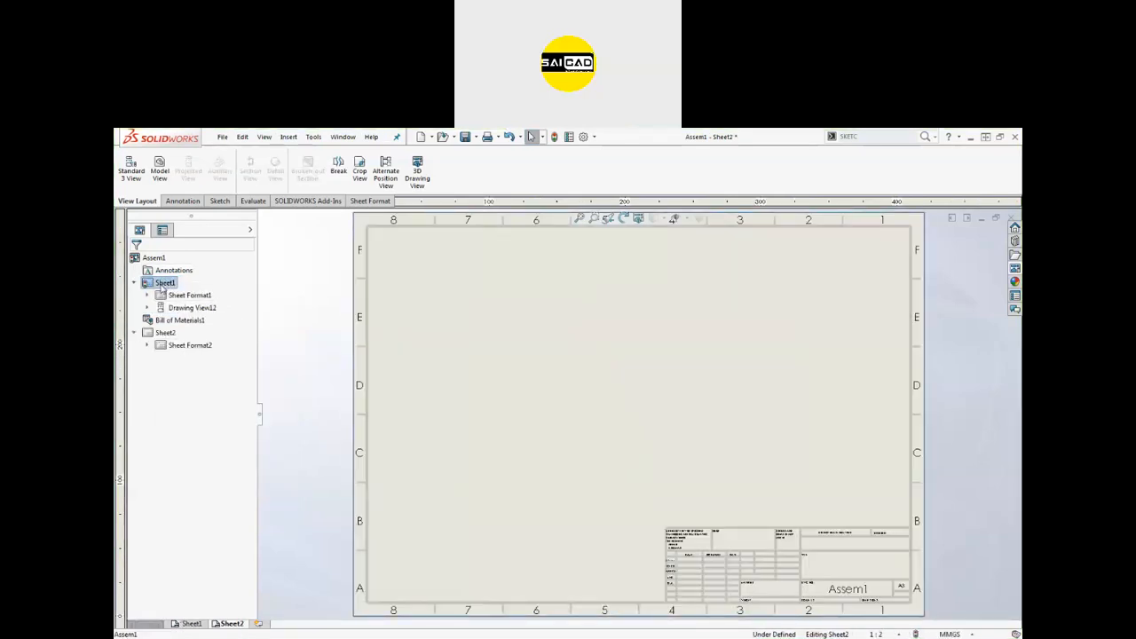
left_click(163, 334)
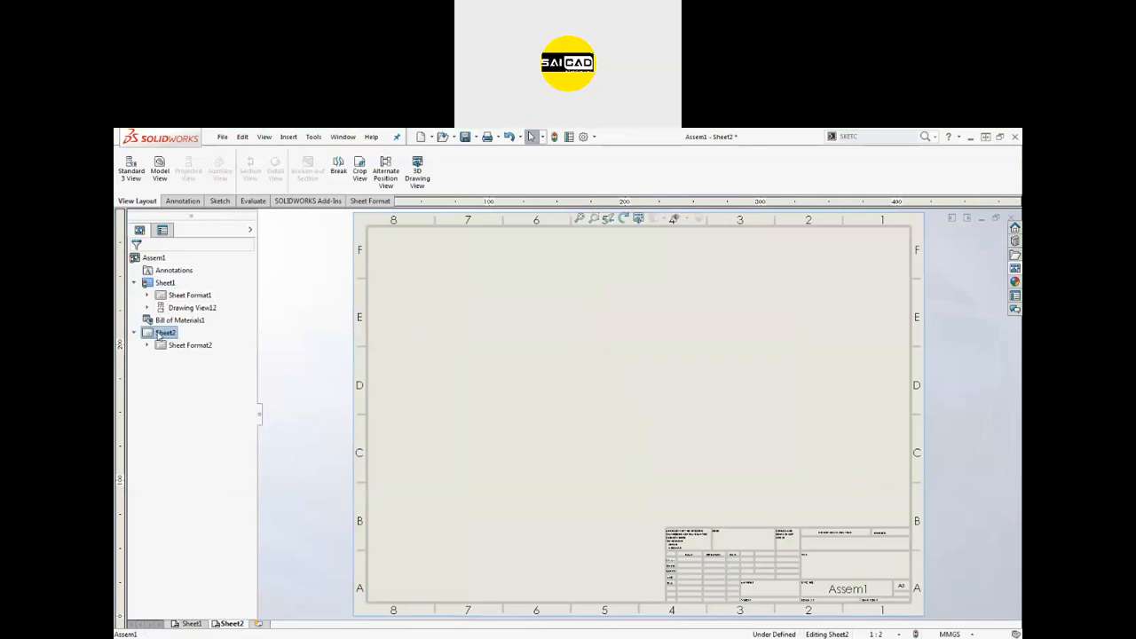
Collapse Sheet1 in the drawing tree and activate it to view the assembly drawing.
left_click(172, 284)
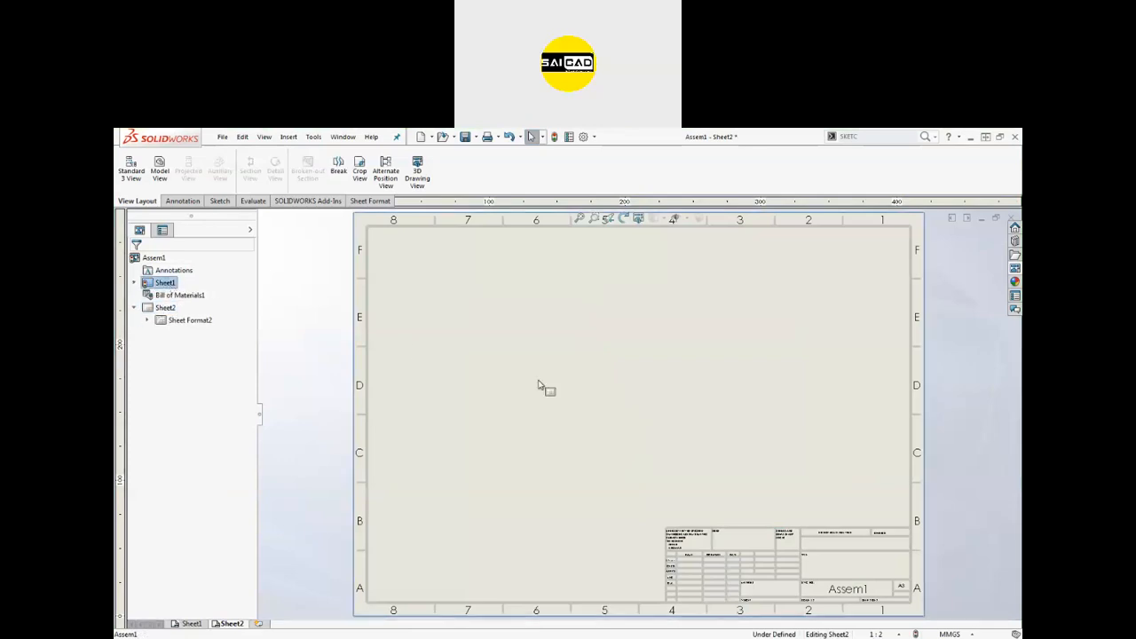
right_click(160, 286)
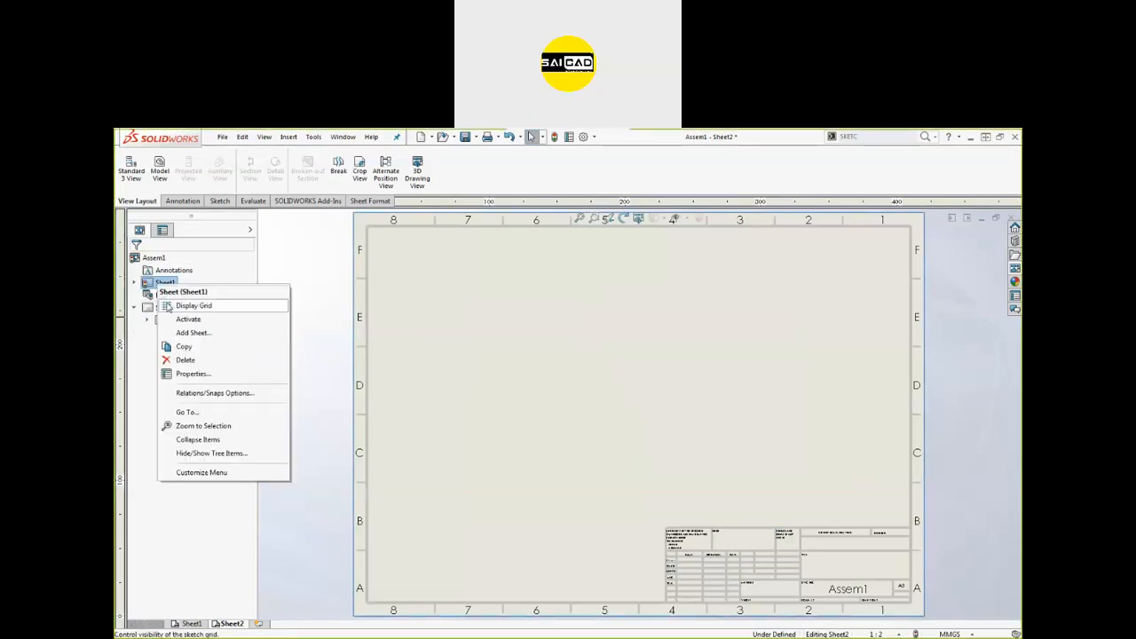
left_click(181, 323)
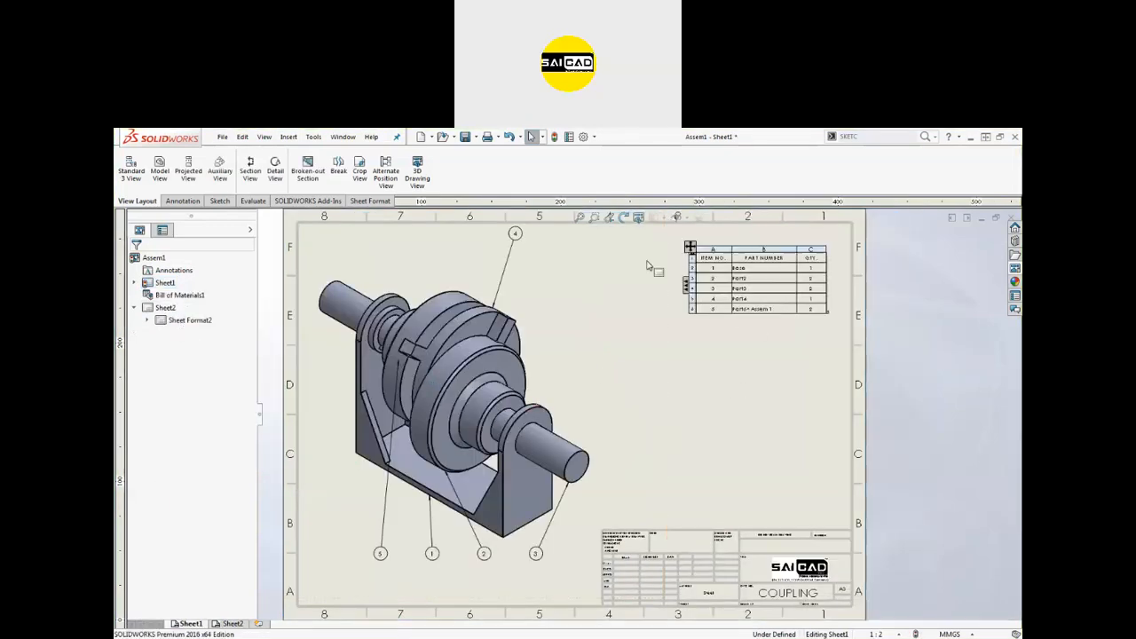
Activate Sheet2 and inspect the sheet numbering and drawing number in its title block.
left_click(164, 308)
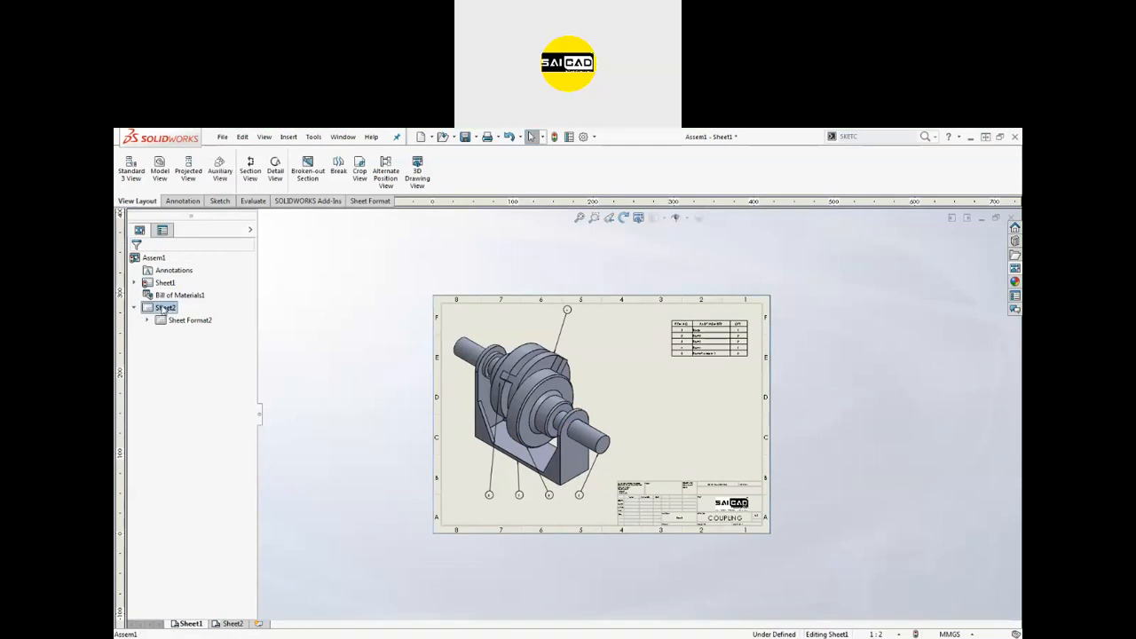
right_click(165, 308)
left_click(182, 344)
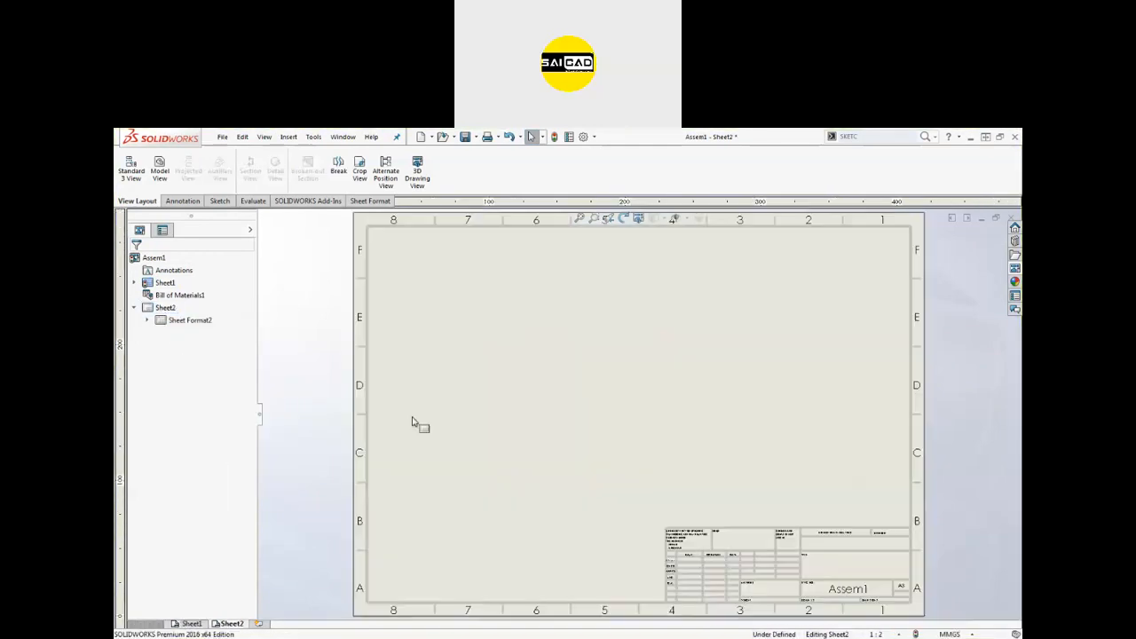
scroll(702, 456, "down", 5)
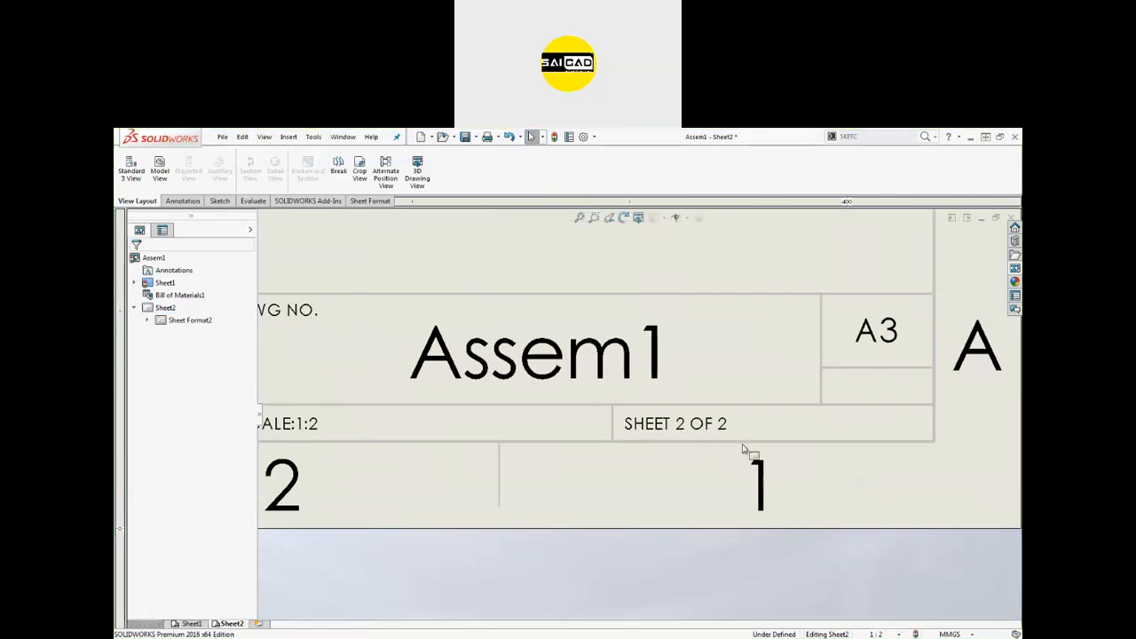
scroll(735, 498, "up", 3)
scroll(672, 426, "down", 4)
scroll(654, 500, "up", 6)
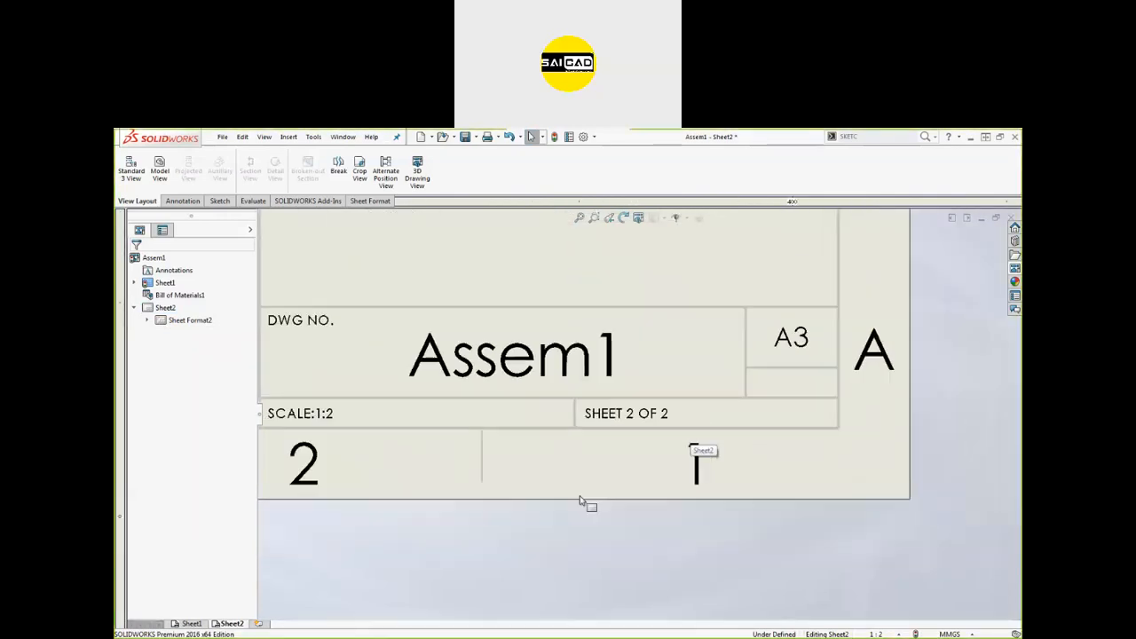
scroll(524, 457, "up", 3)
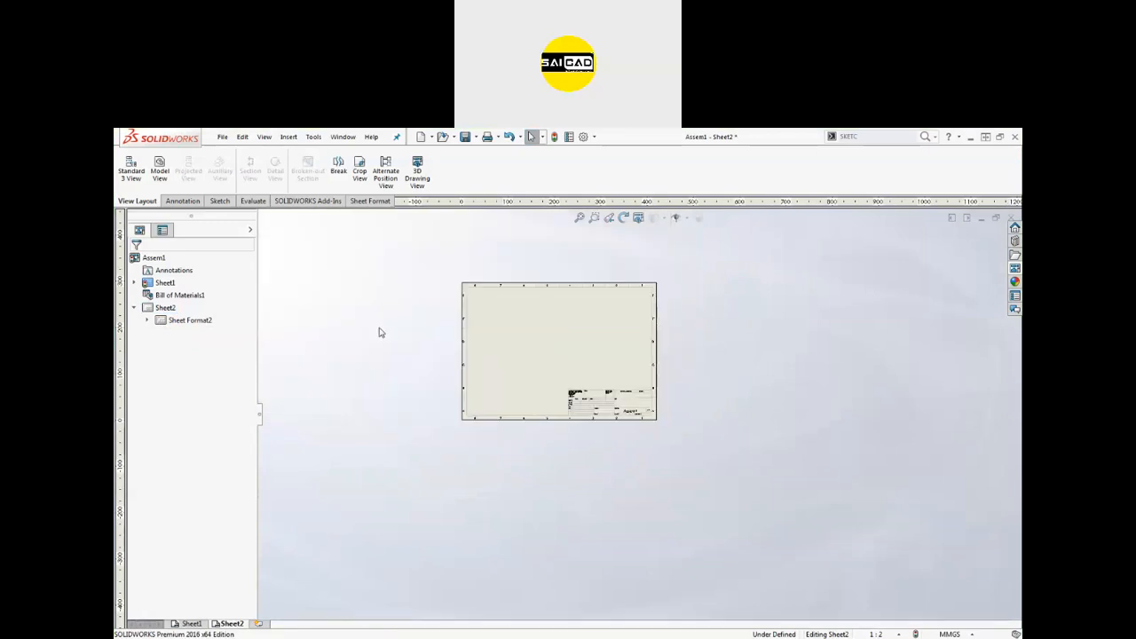
Add a third sheet to the drawing and make Sheet2 the active sheet again.
right_click(161, 309)
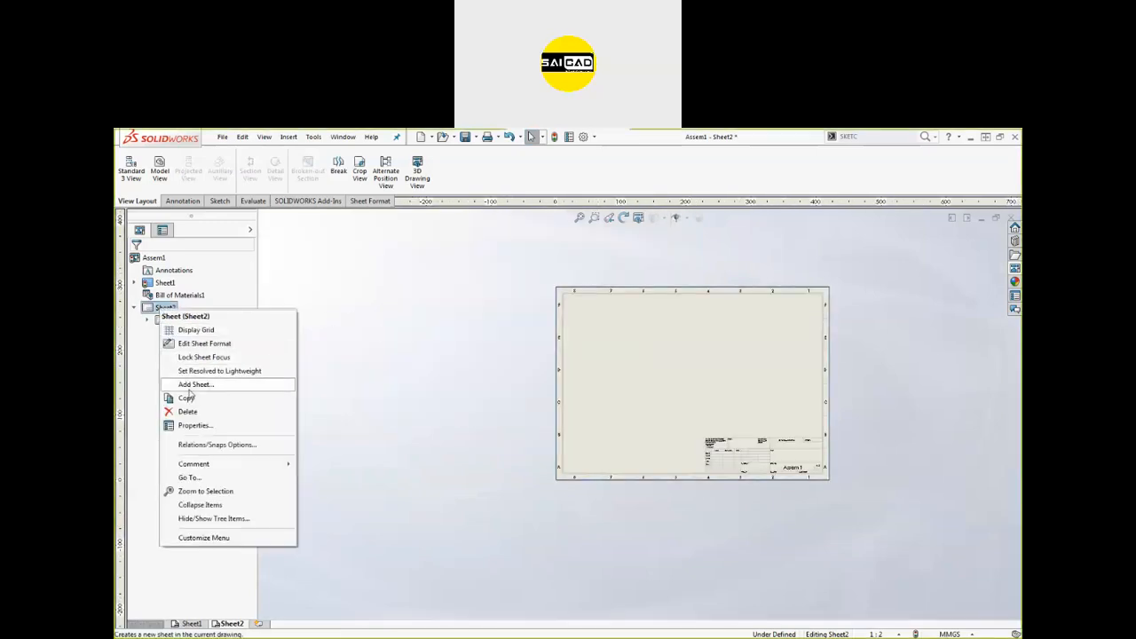
left_click(188, 386)
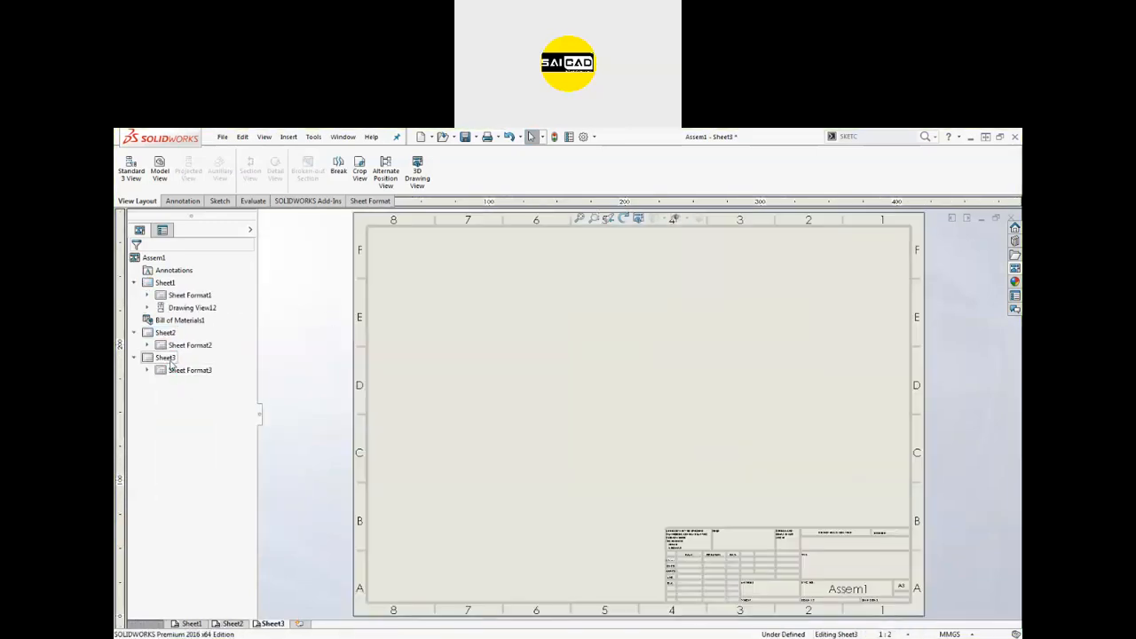
right_click(167, 334)
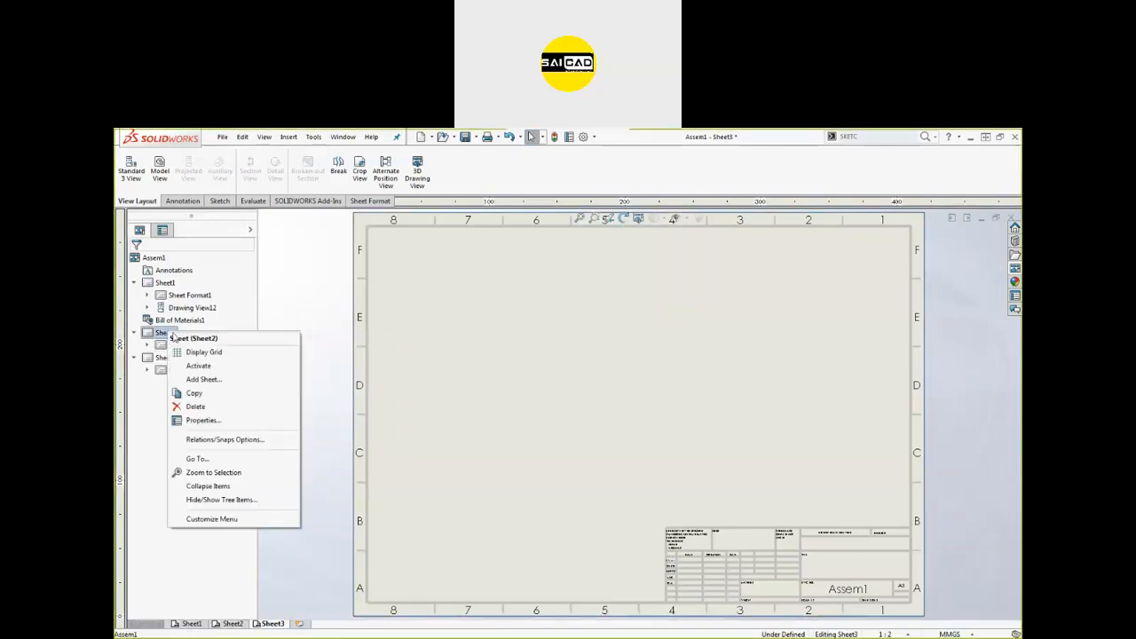
left_click(190, 368)
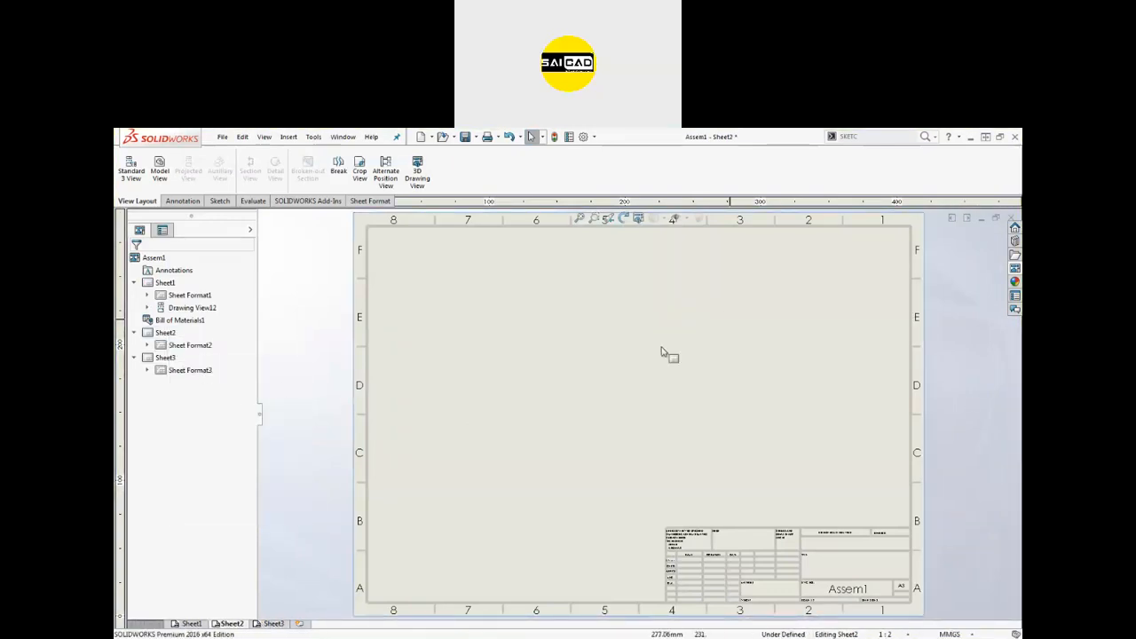
Load the Base part into the View Palette for placing its views on Sheet2.
scroll(799, 365, "up", 2)
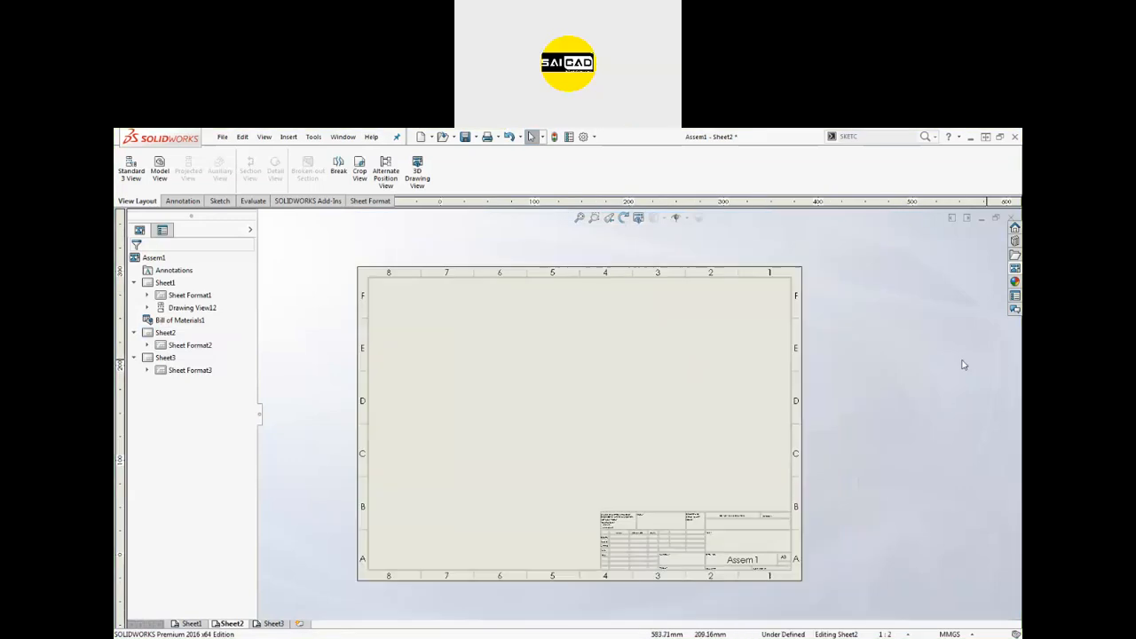
scroll(947, 339, "down", 1)
left_click(1015, 270)
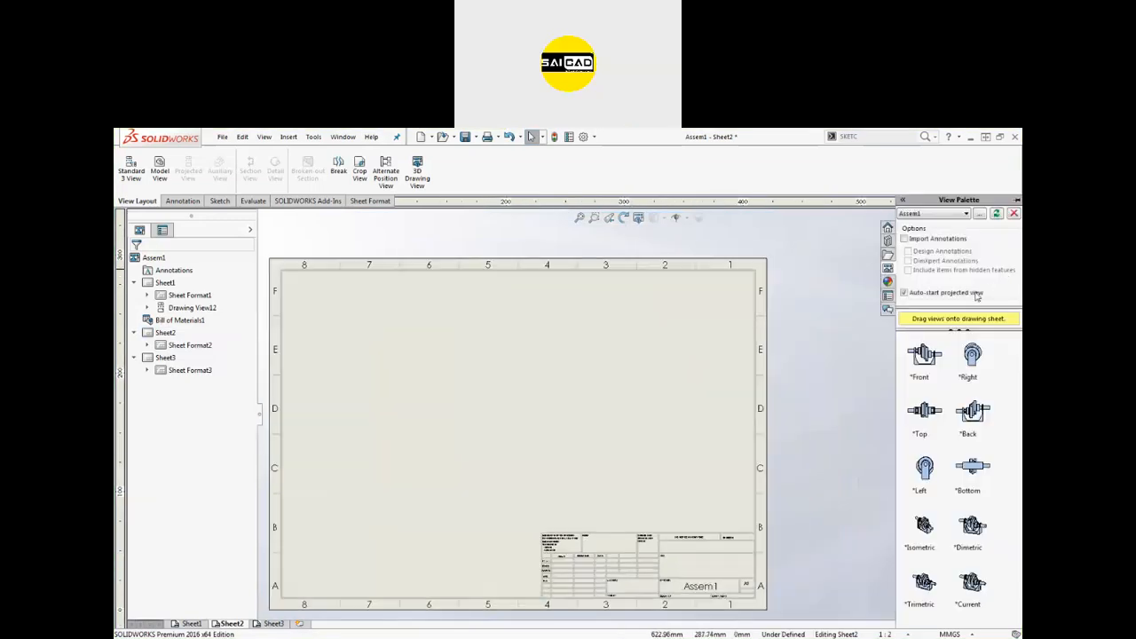
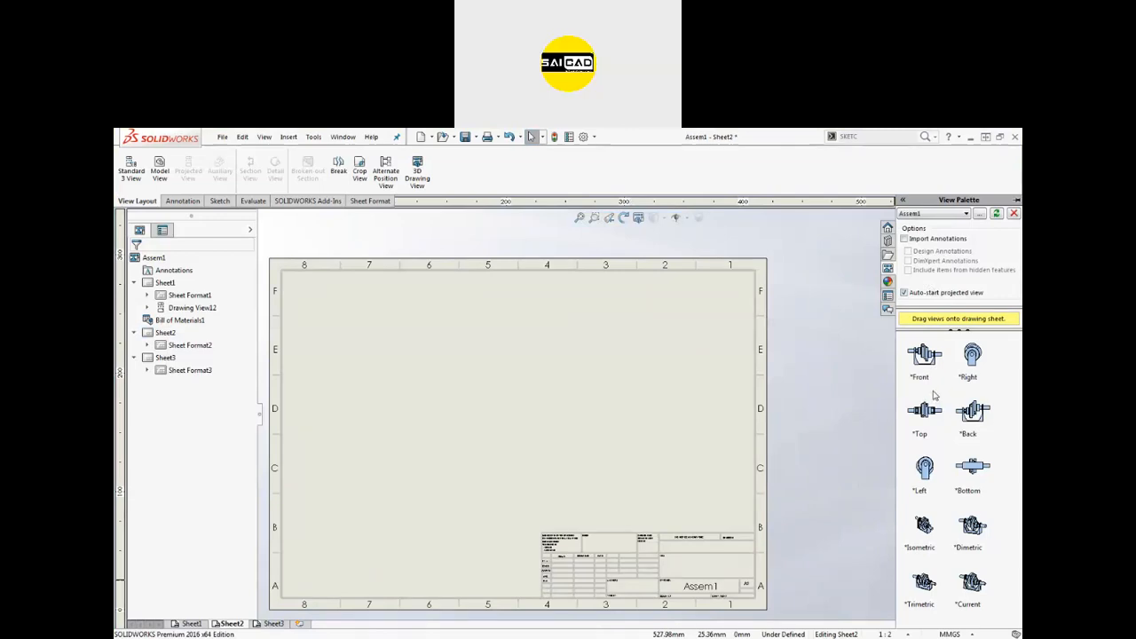
left_click(928, 216)
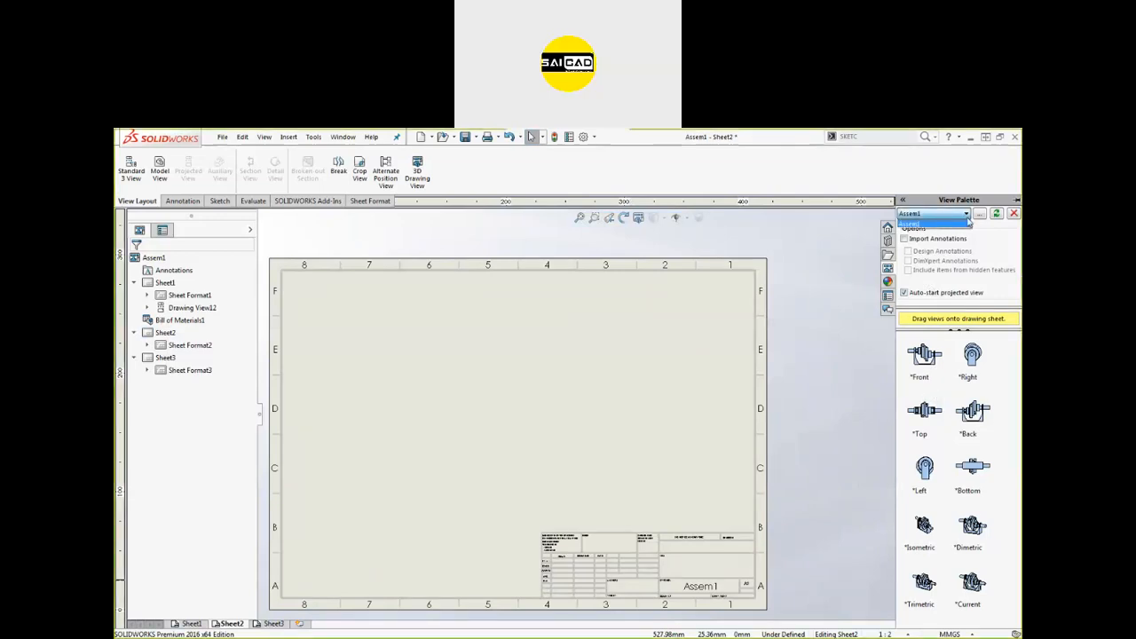
left_click(953, 213)
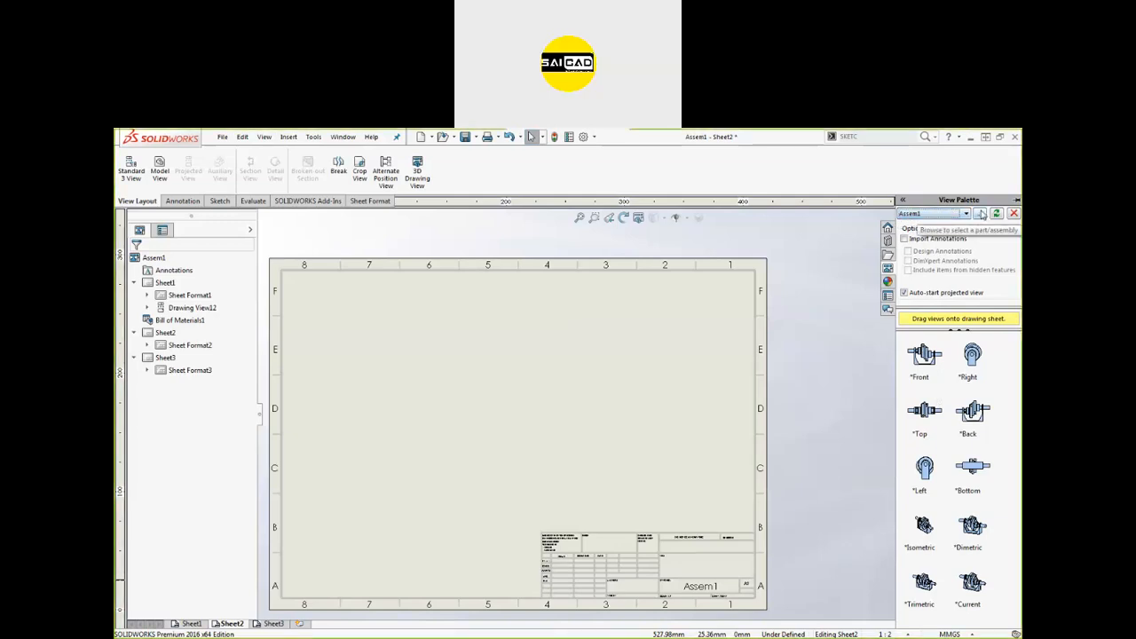
left_click(981, 216)
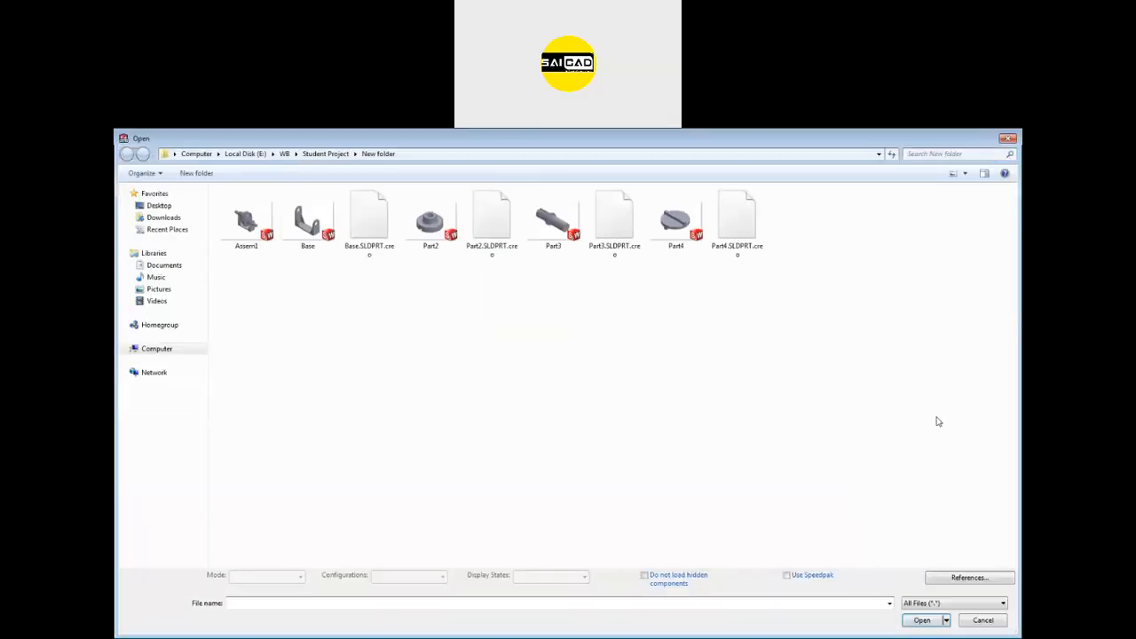
left_click(311, 244)
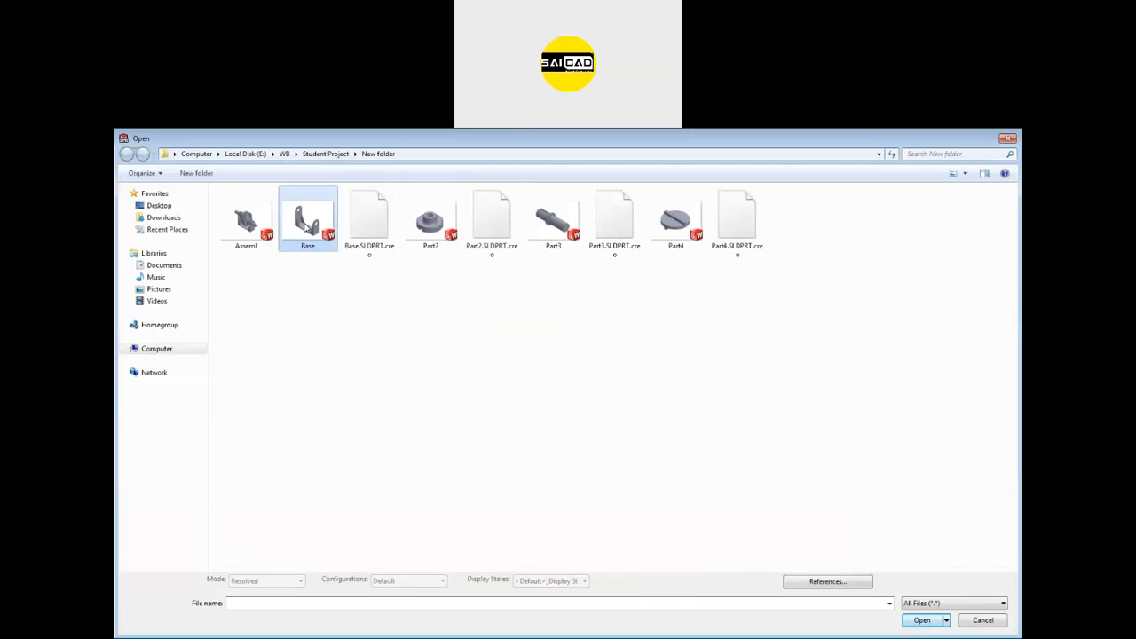
left_click(921, 621)
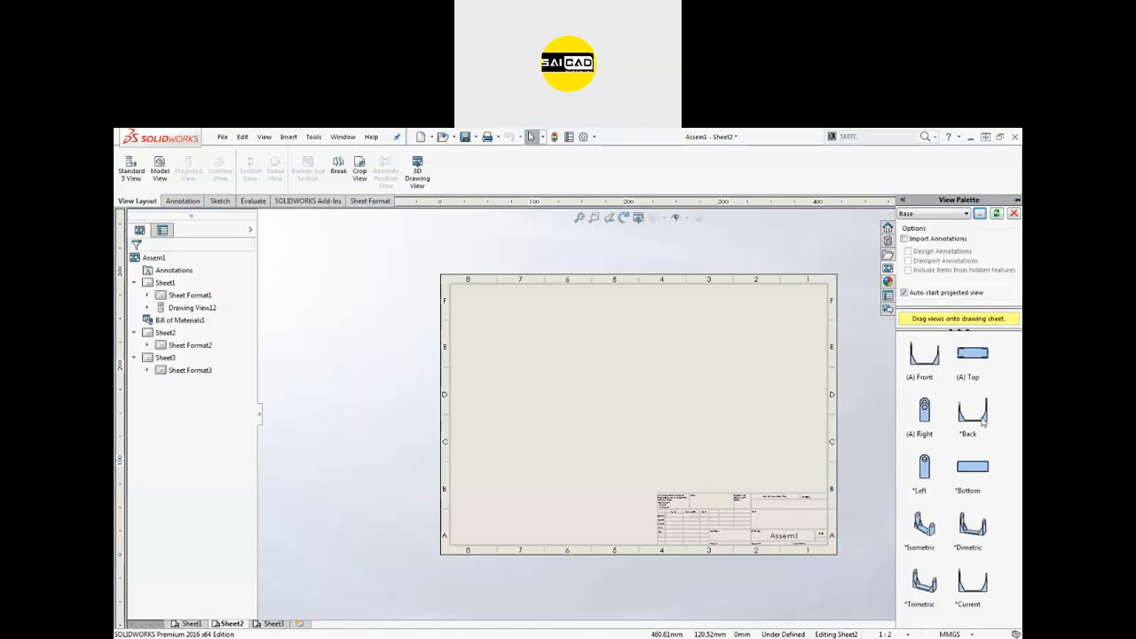
Place the front view of Base on Sheet2 with its projected top, right and isometric views.
left_click_drag(904, 379, 574, 434)
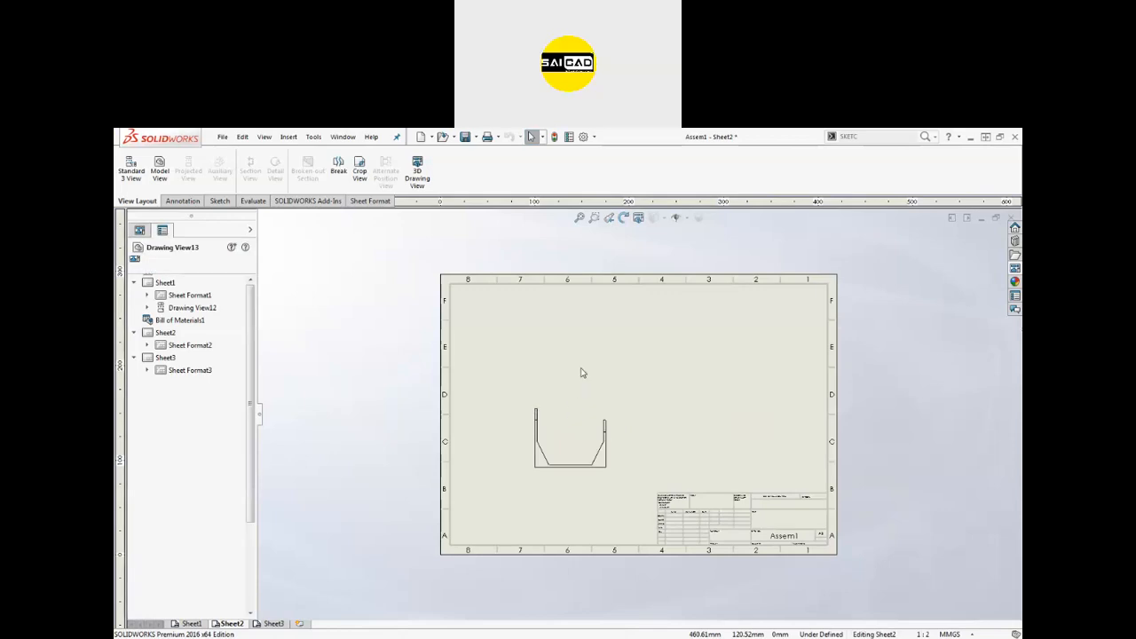
left_click(570, 373)
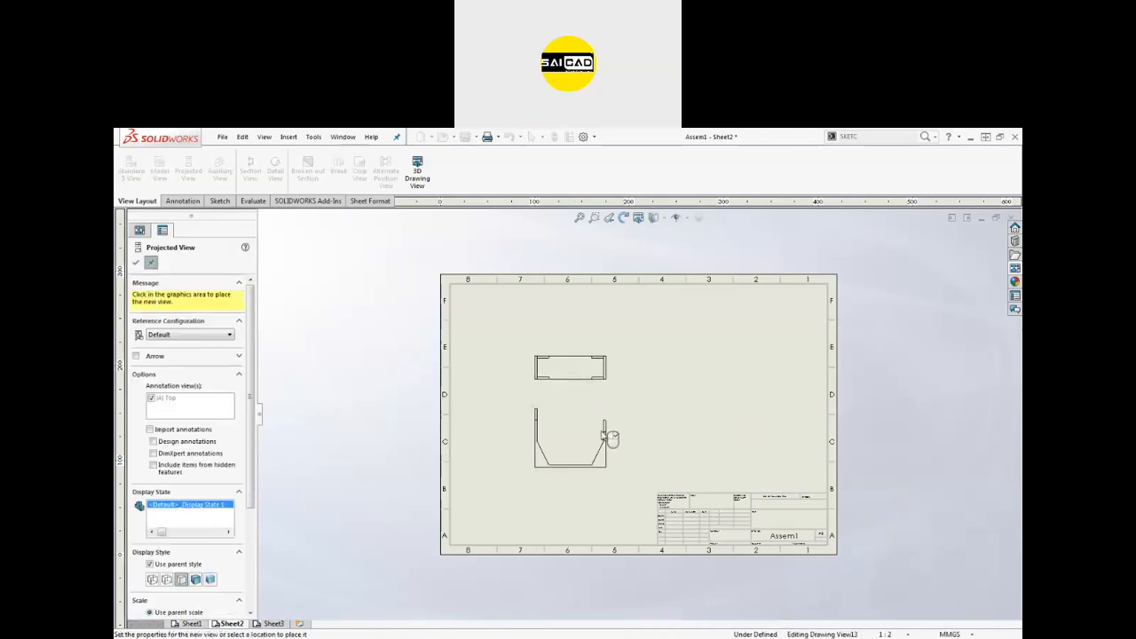
left_click(672, 401)
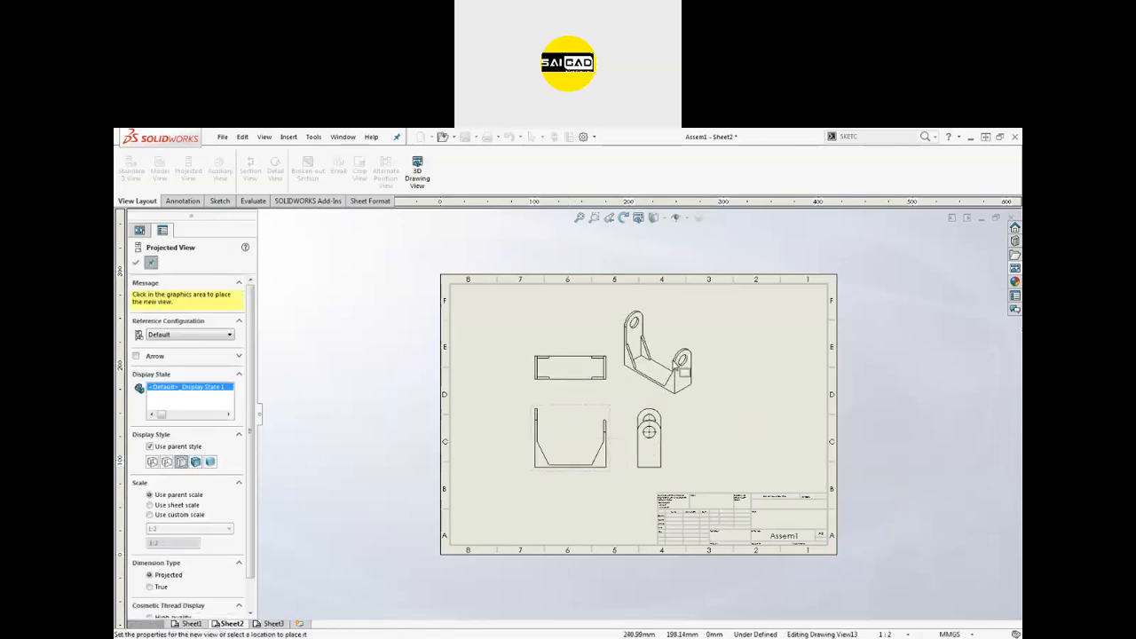
left_click(684, 333)
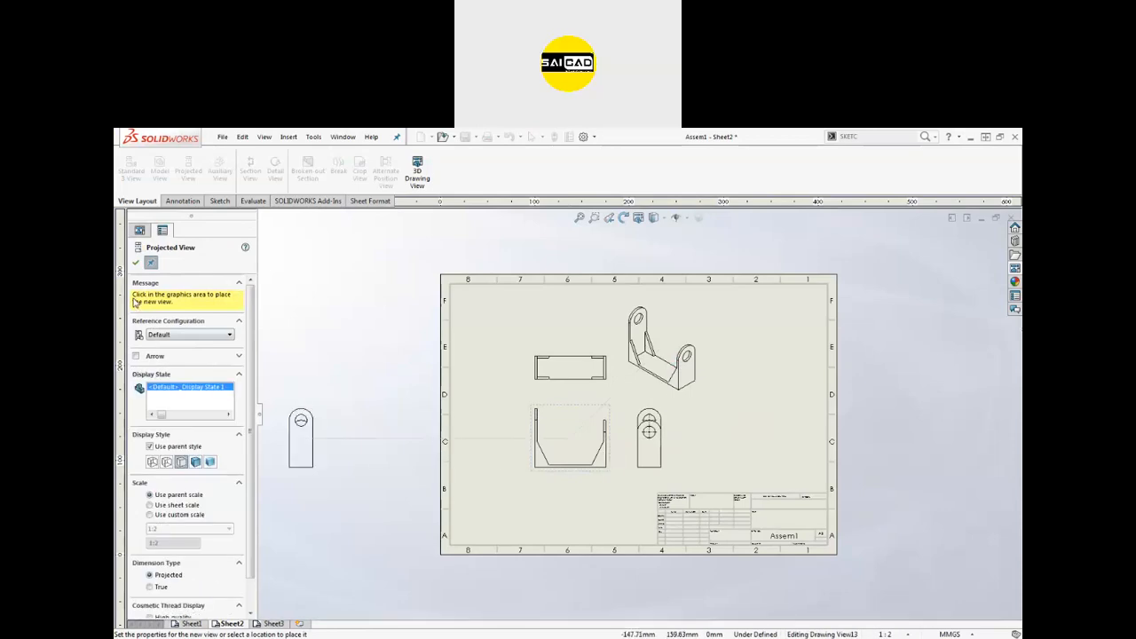
left_click(136, 263)
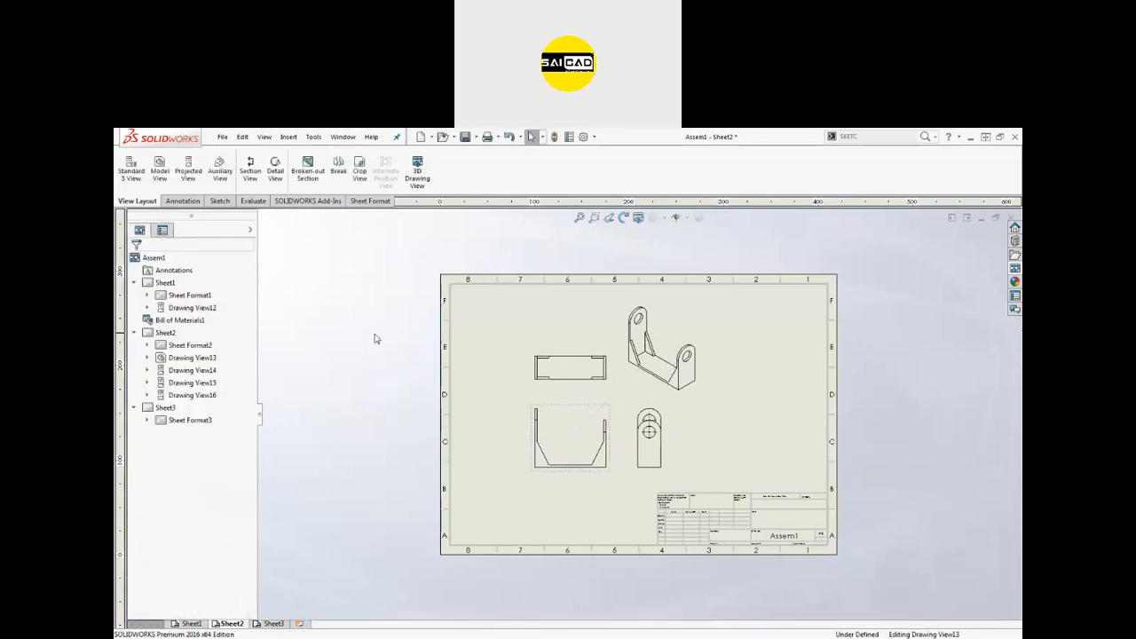
Set the isometric view of Base to the Shaded With Edges display style.
left_click(679, 346)
left_click(195, 423)
left_click(330, 414)
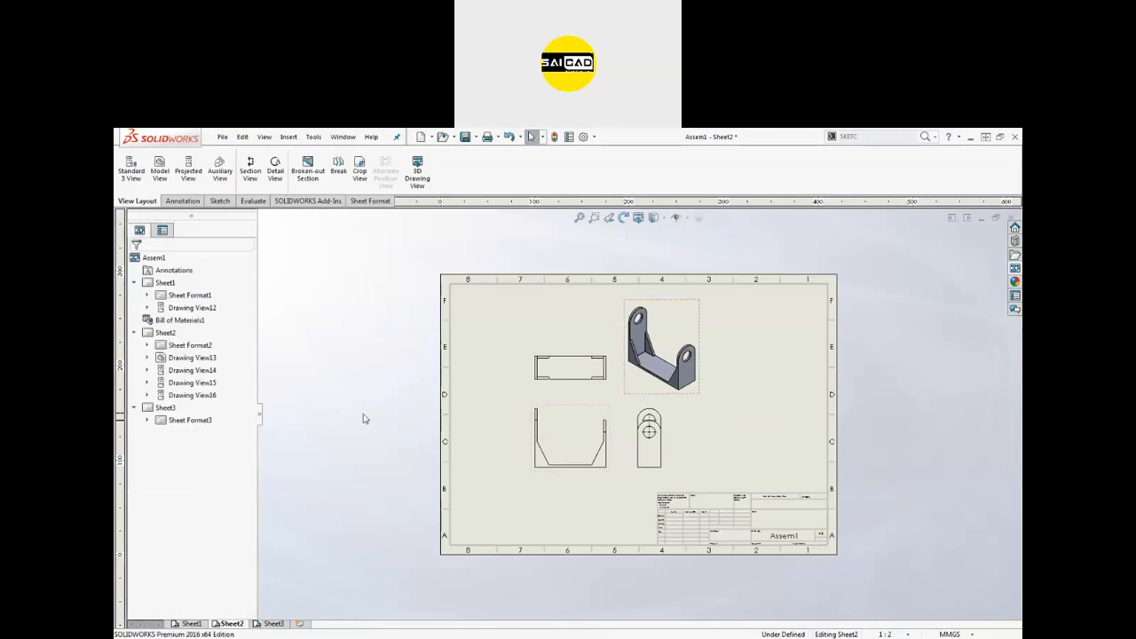
Rearrange the four Base views into a compact group in the lower-left area of the sheet.
key("f")
mouse_move(506, 488)
left_mouse_down()
mouse_move(430, 530)
mouse_move(430, 475)
mouse_move(438, 488)
left_mouse_up()
left_click(361, 453)
key("z")
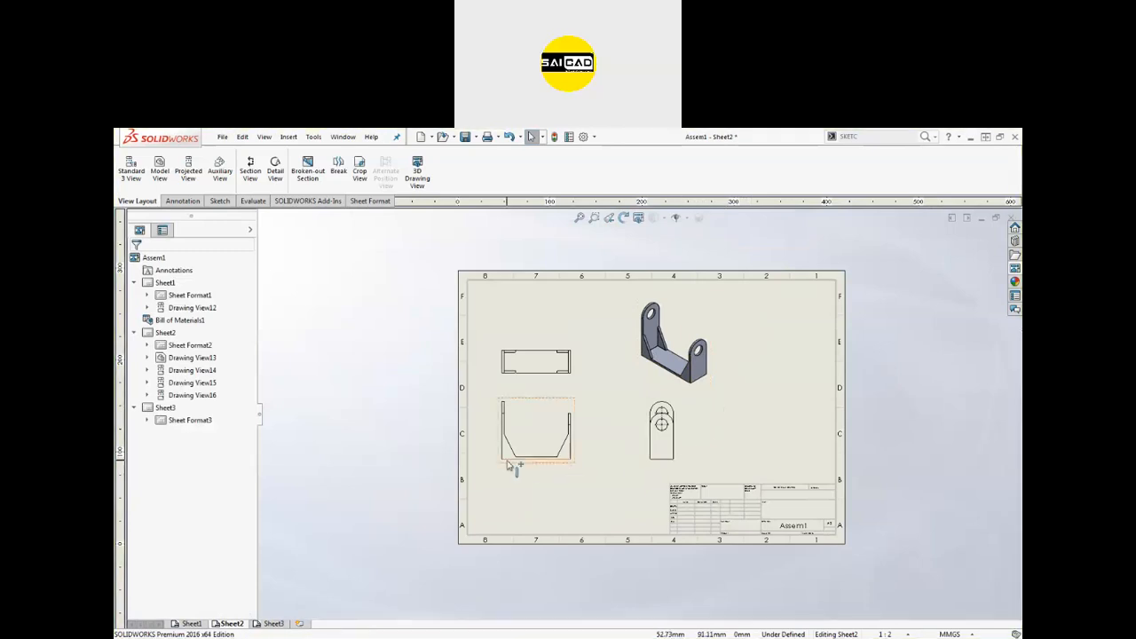
left_click_drag(507, 471, 478, 531)
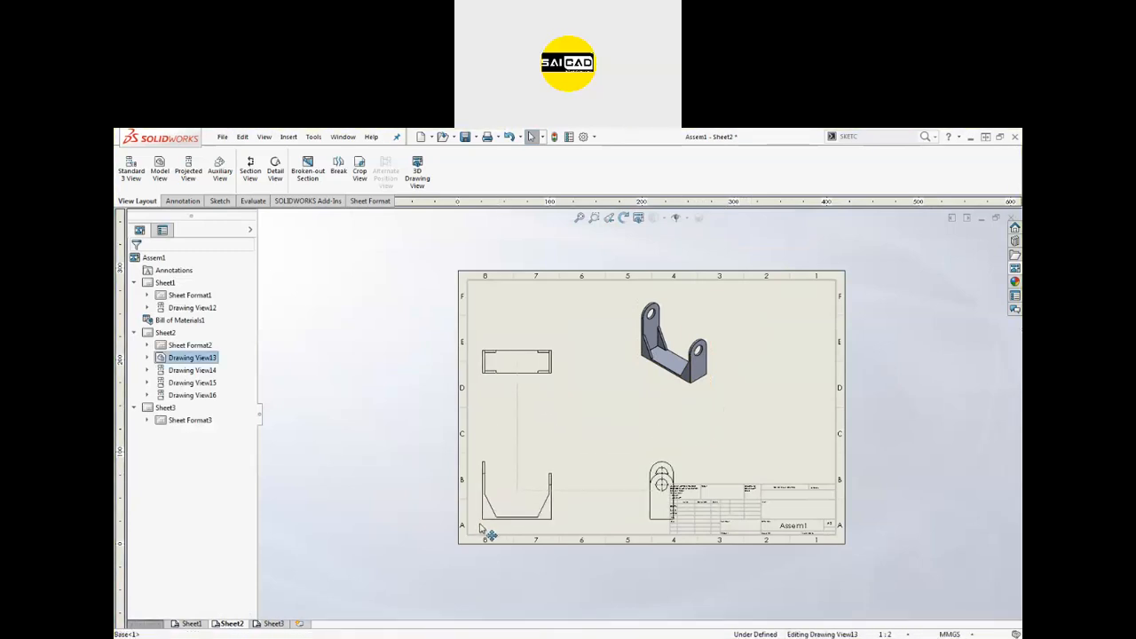
left_click_drag(659, 527, 586, 530)
left_click_drag(558, 377, 558, 433)
mouse_move(690, 395)
left_mouse_down()
mouse_move(653, 401)
mouse_move(603, 452)
left_mouse_up()
left_click(711, 417)
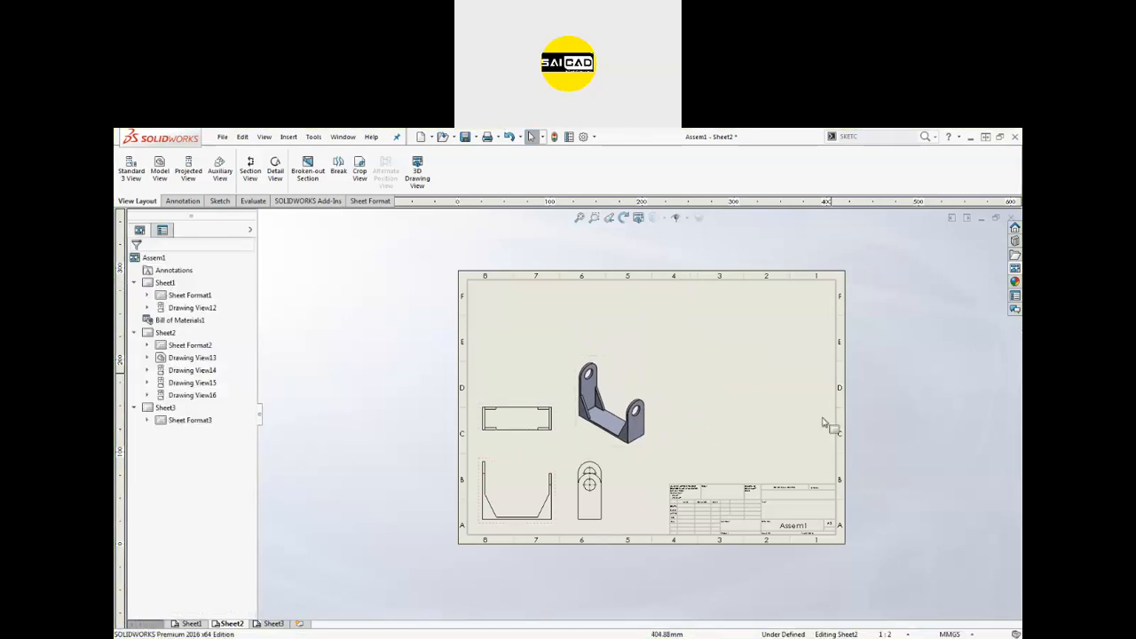
Load Part3 into the View Palette as the model for the next views.
left_click(1015, 268)
left_click(979, 215)
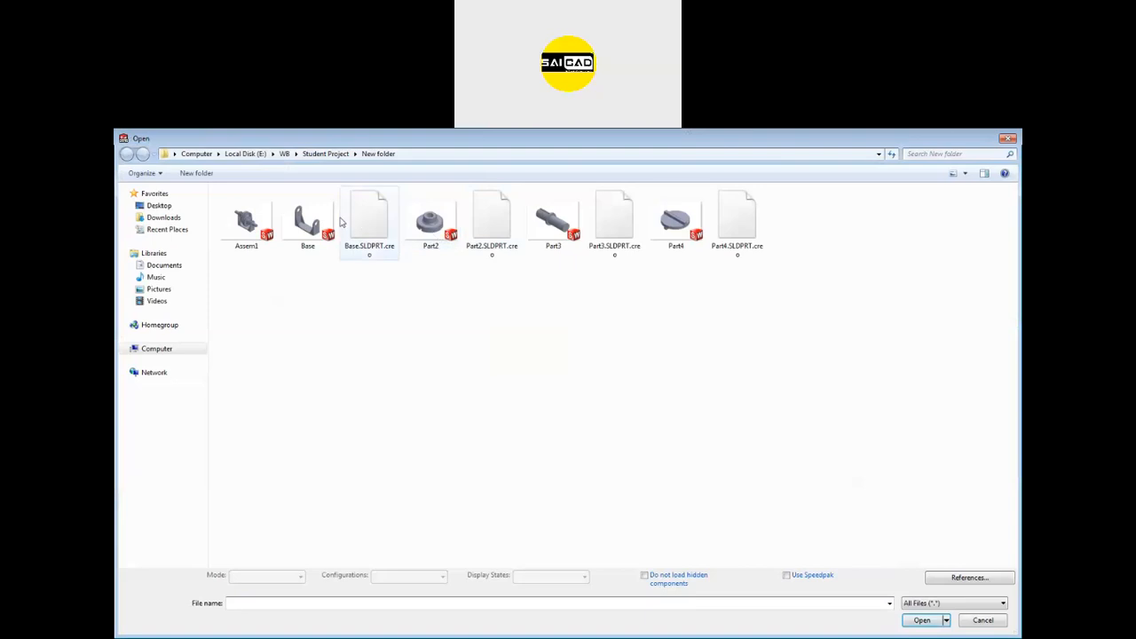
left_click(552, 224)
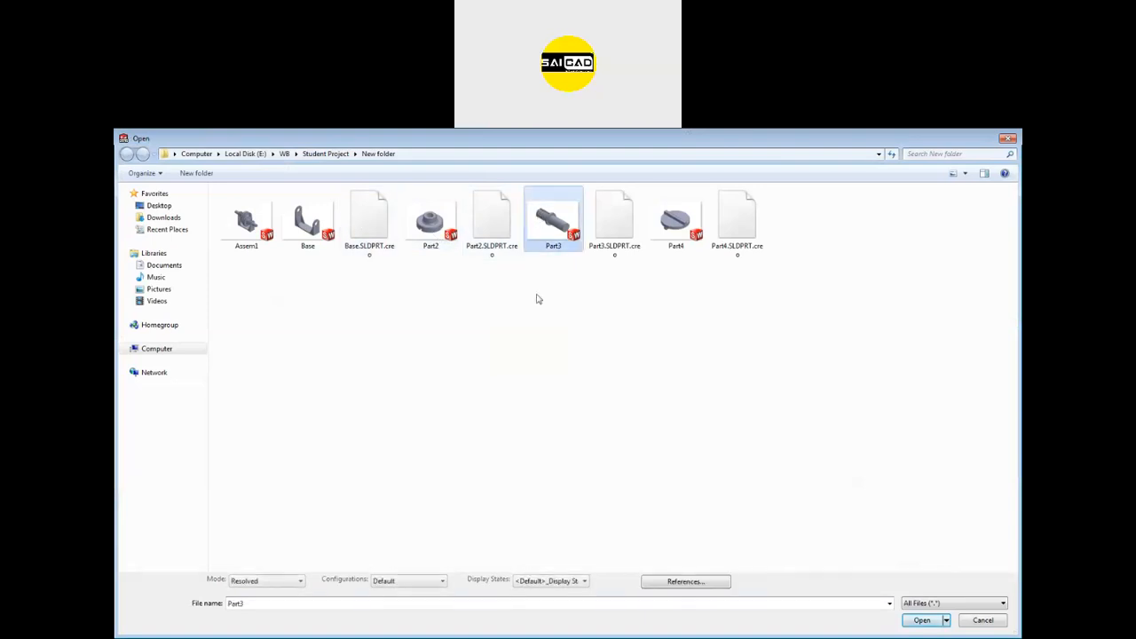
left_click(909, 622)
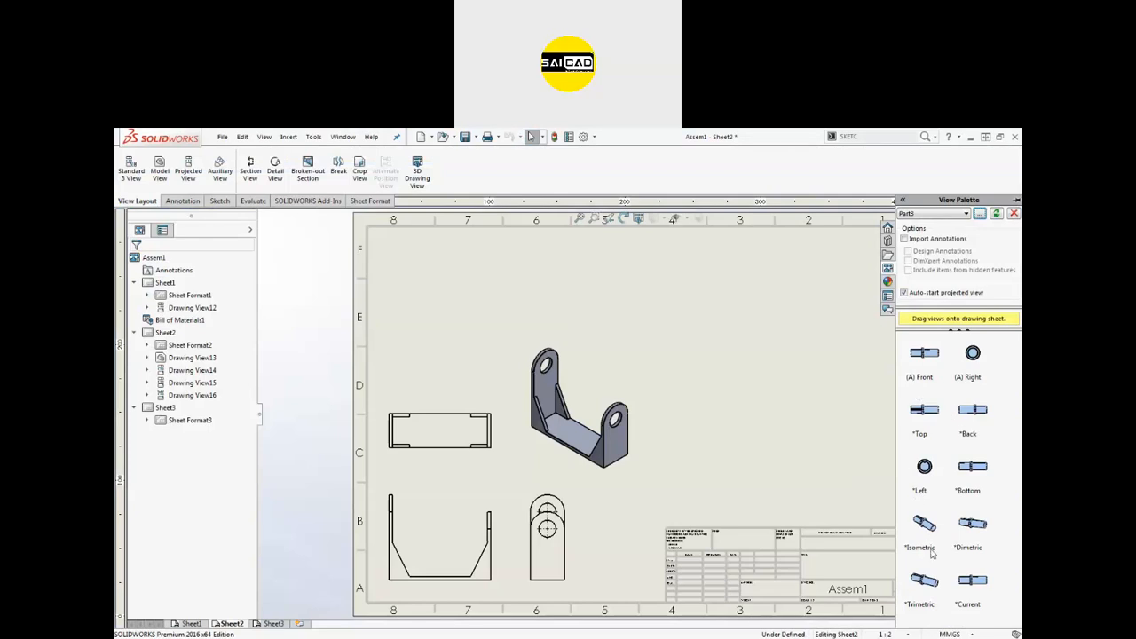
Place the front view of Part3 in the sheet's upper-right area with projected top, right, left and isometric views.
left_click_drag(929, 362, 754, 352)
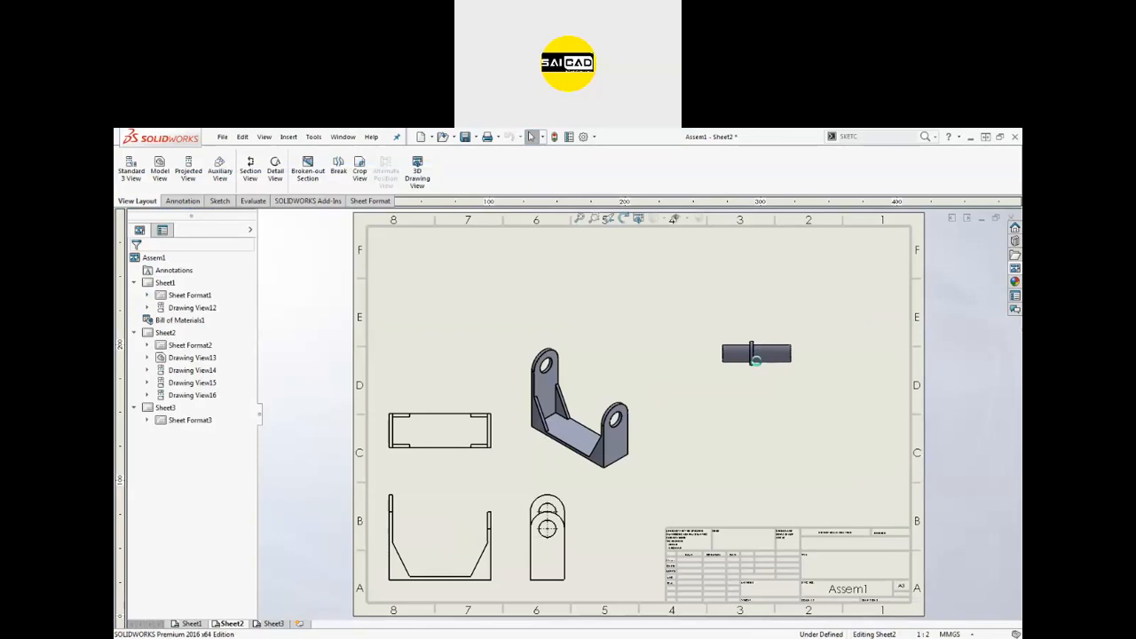
left_click(769, 311)
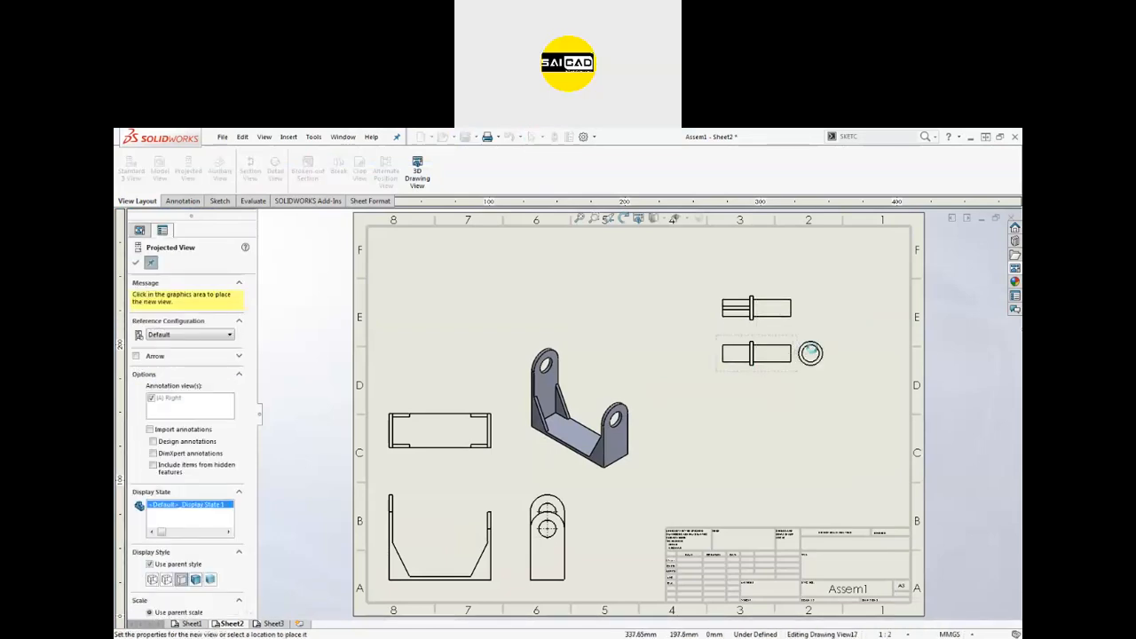
left_click(813, 353)
left_click(685, 353)
left_click(842, 296)
key("Escape")
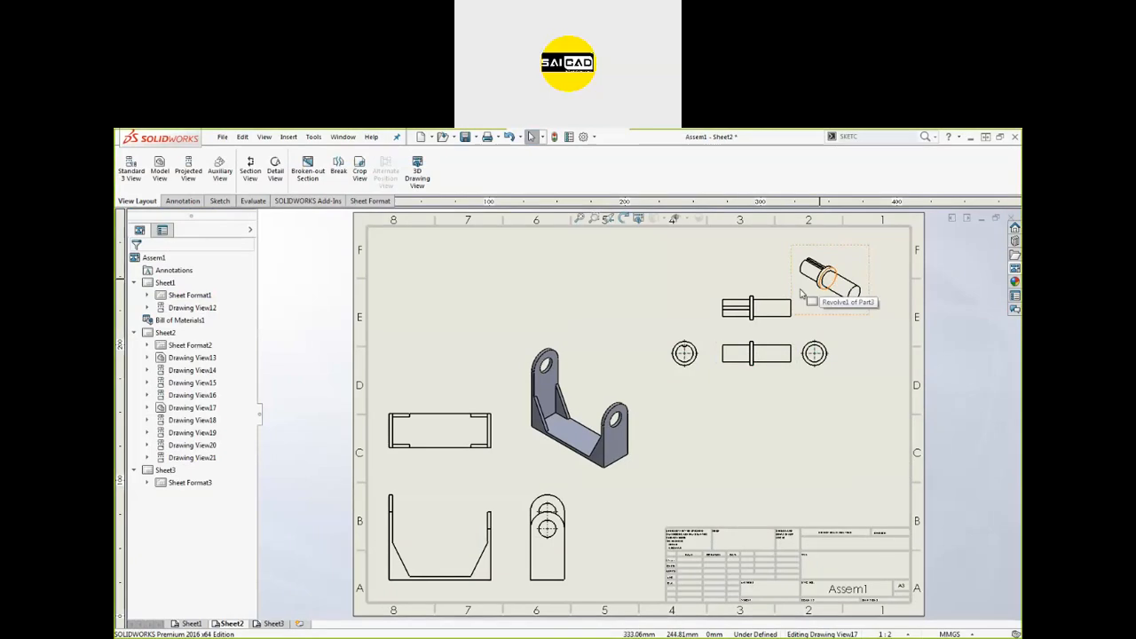
Set the isometric view of Part3 to the Shaded With Edges display style.
left_click(192, 457)
left_click(136, 263)
scroll(568, 391, "up", 3)
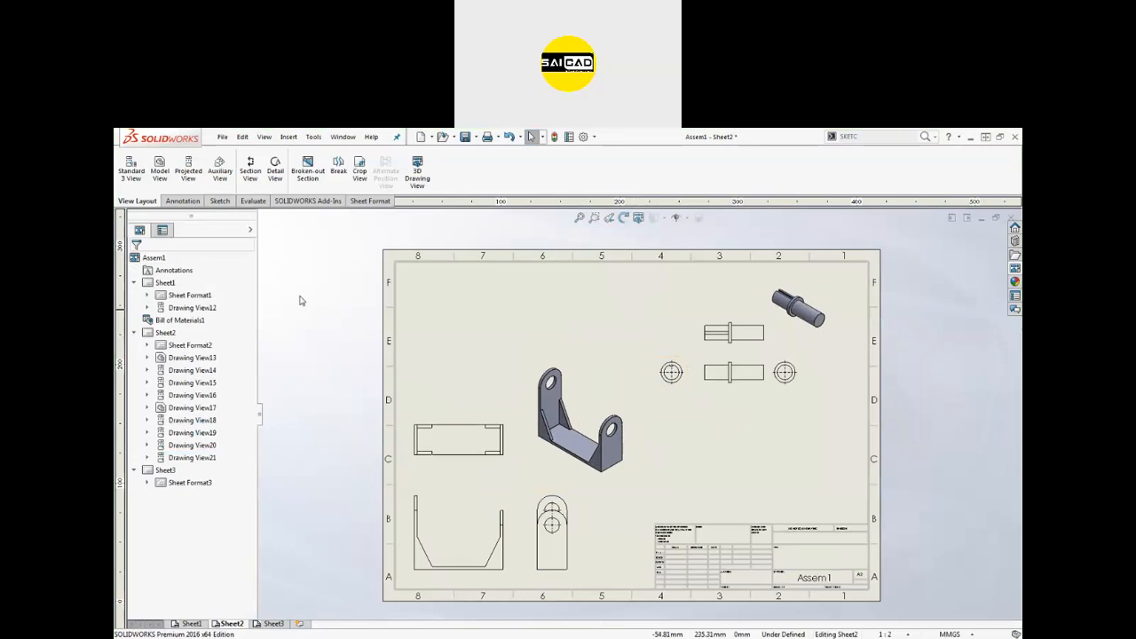
Sketch a dividing line about 445 mm long from the upper border to the title block corner and make it vertical.
left_click(219, 202)
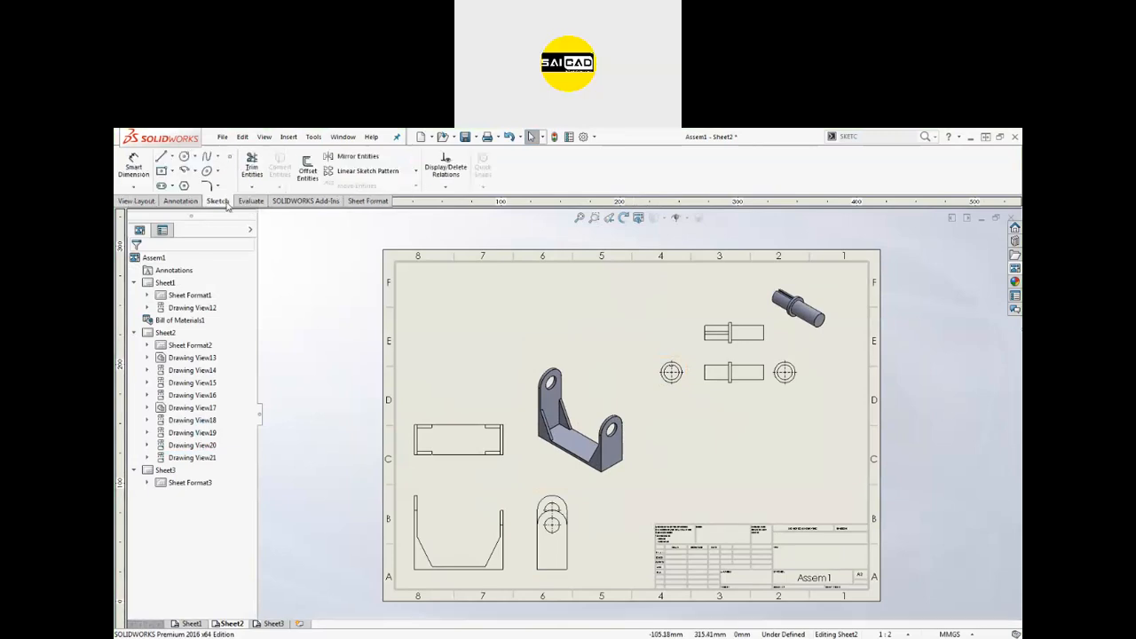
left_click(161, 156)
mouse_move(634, 264)
left_mouse_down()
mouse_move(631, 587)
mouse_move(659, 589)
mouse_move(655, 525)
left_mouse_up()
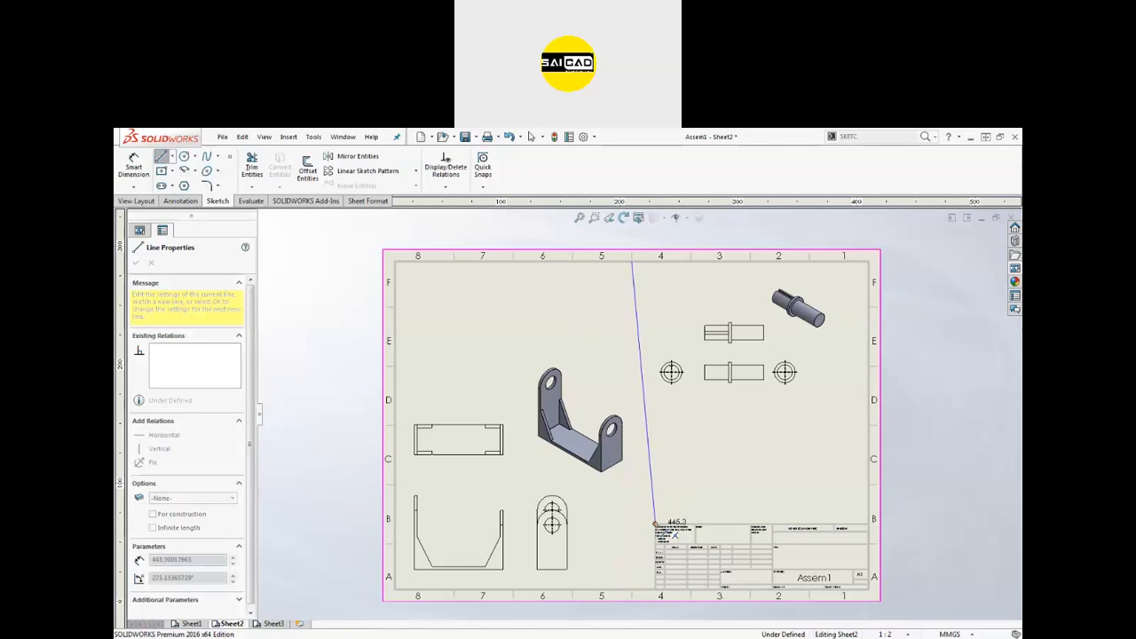
right_click(331, 338)
left_click(334, 342)
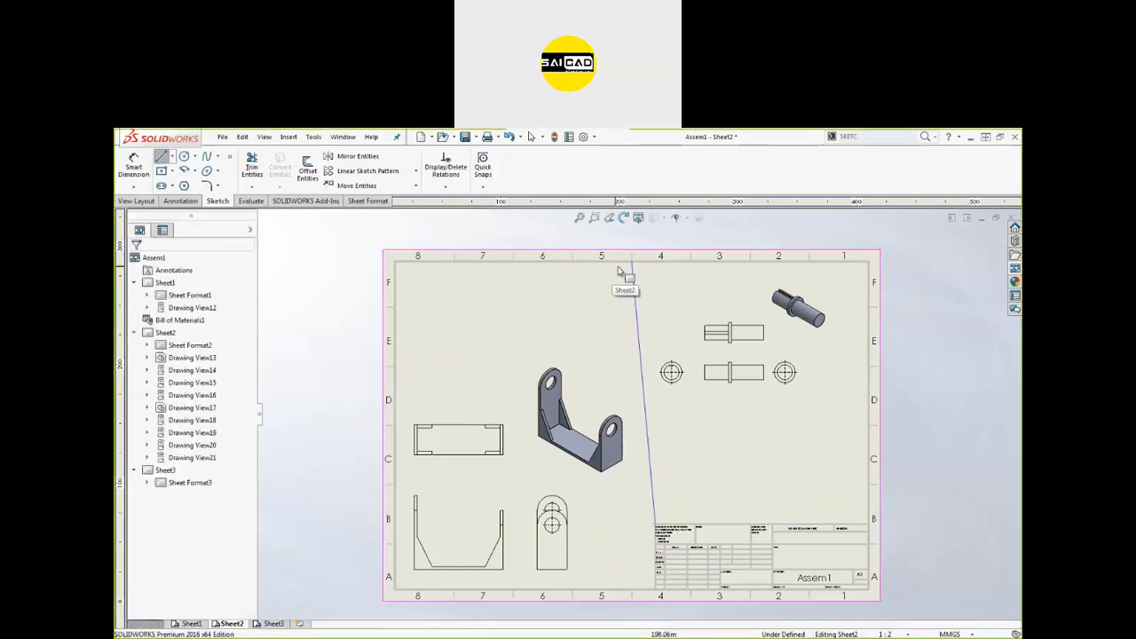
left_click(634, 284)
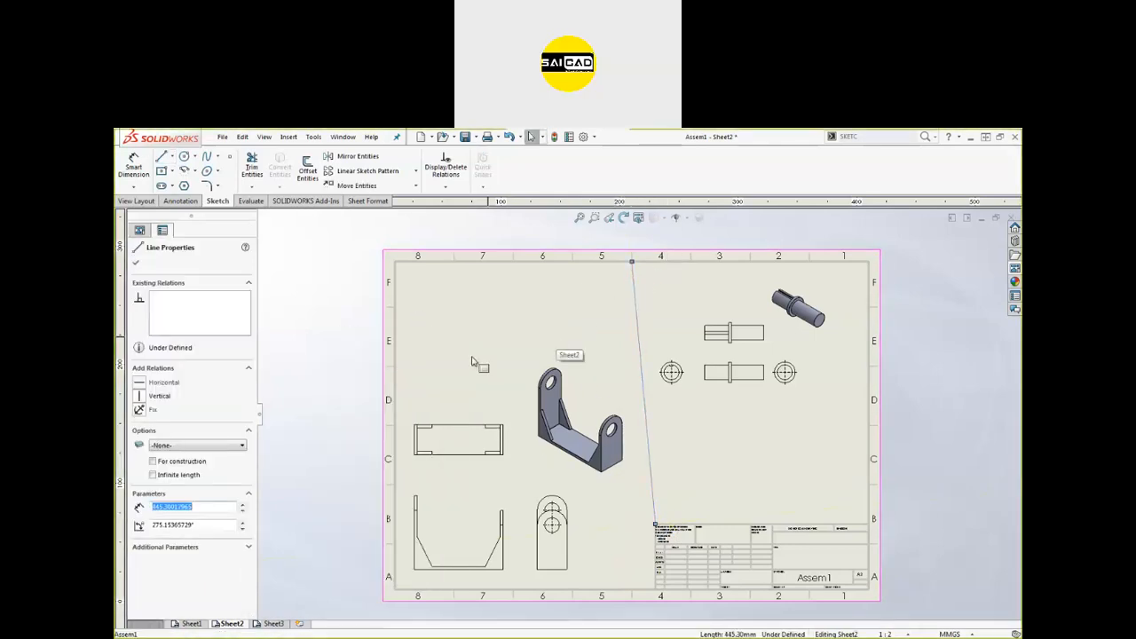
left_click(140, 396)
key("Escape")
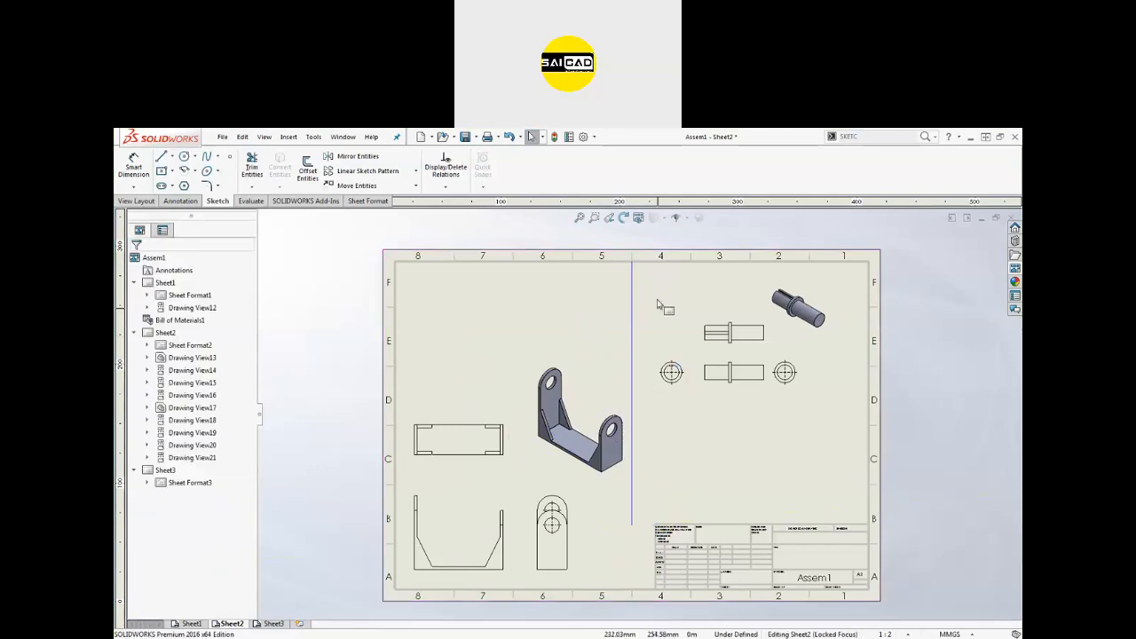
Move the dividing line onto the title block's left edge and adjust its ends to meet the title block and upper border.
left_click(631, 265)
left_click_drag(631, 264, 644, 266)
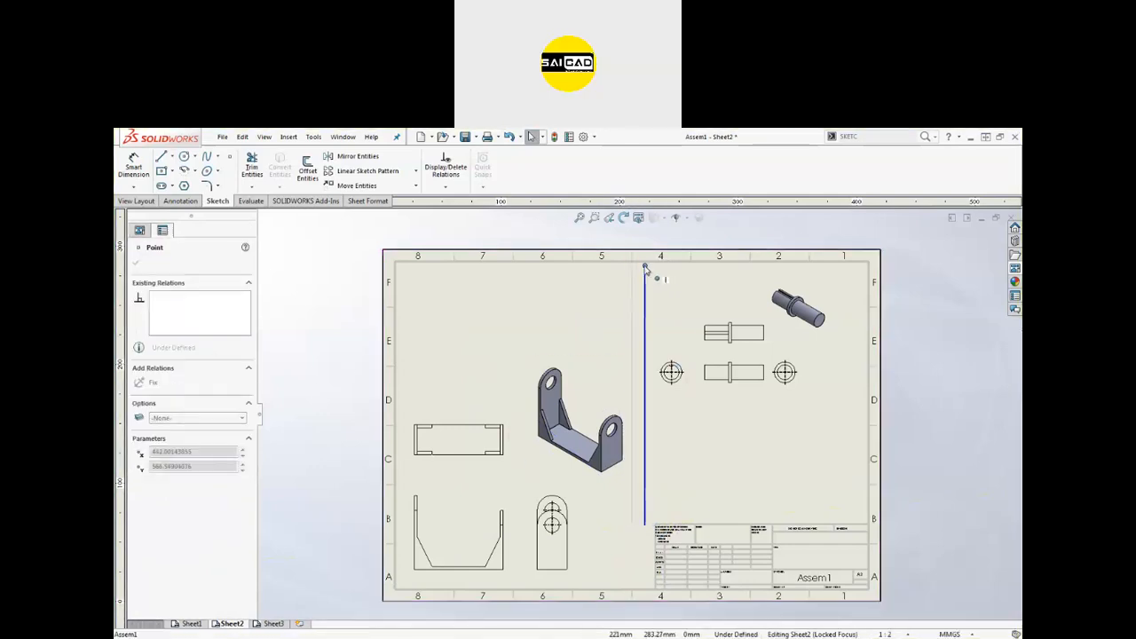
left_click_drag(642, 530, 656, 524)
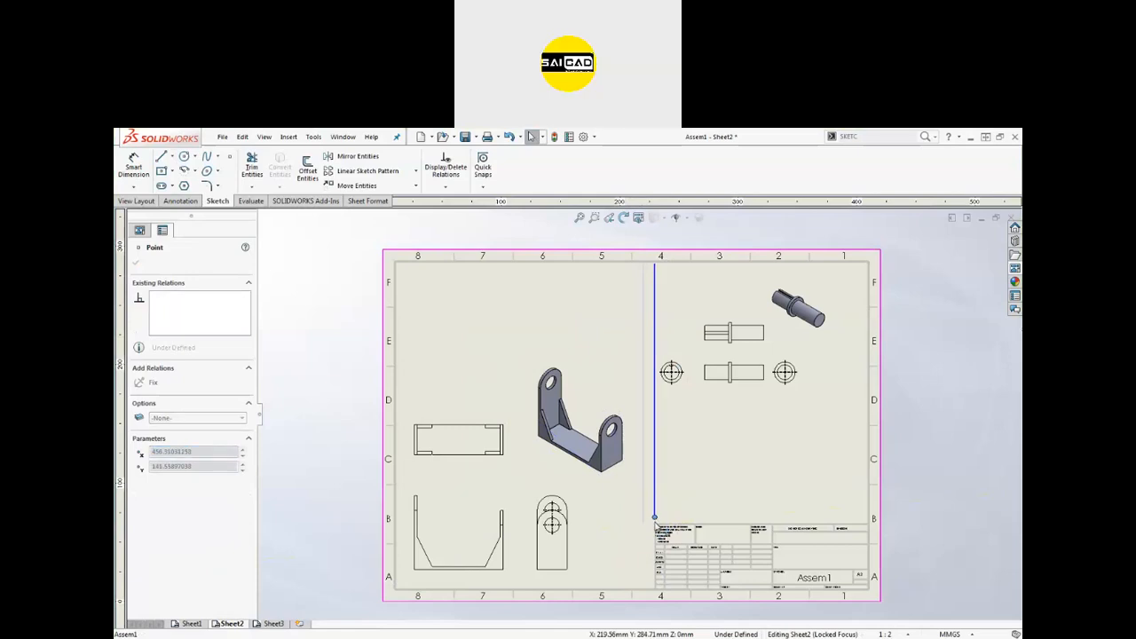
key("Escape")
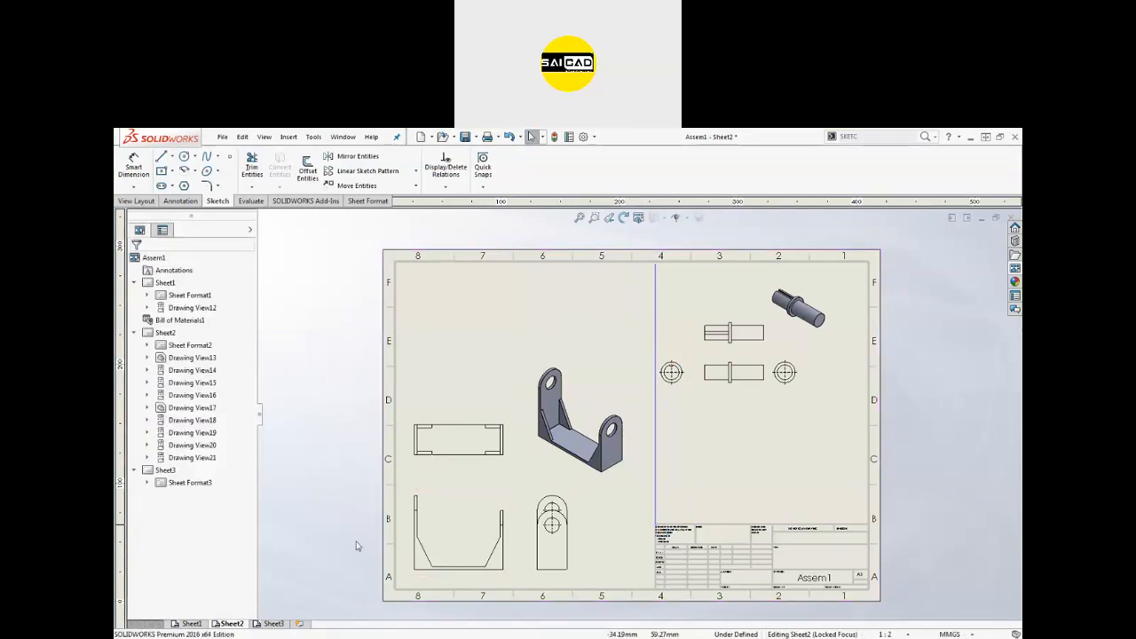
left_click(656, 266)
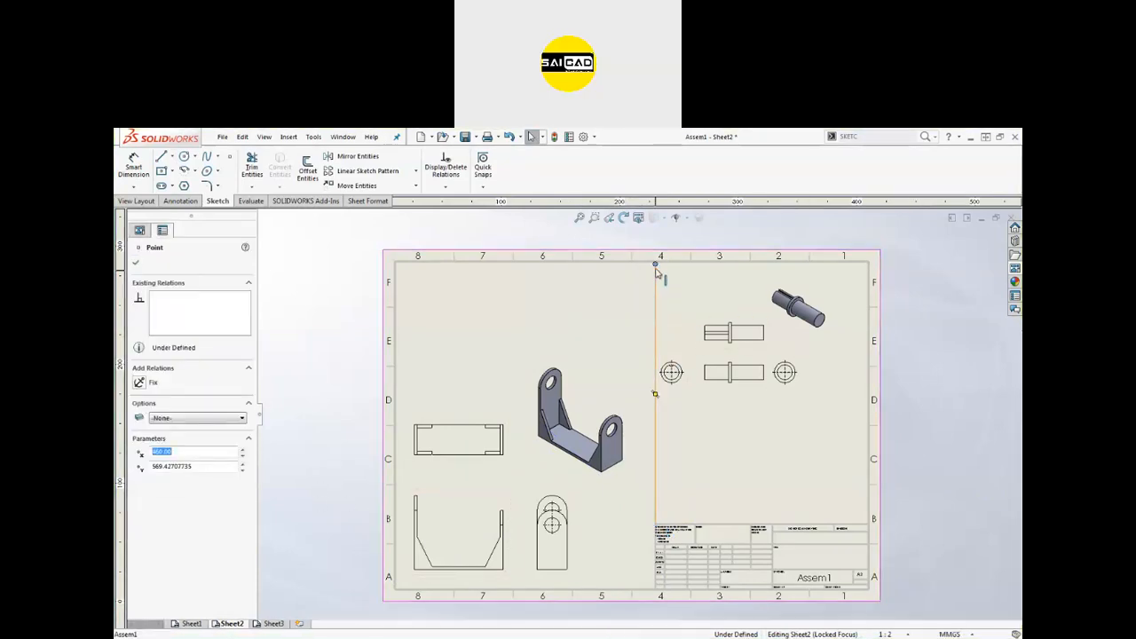
left_click_drag(656, 266, 657, 262)
left_click(918, 456)
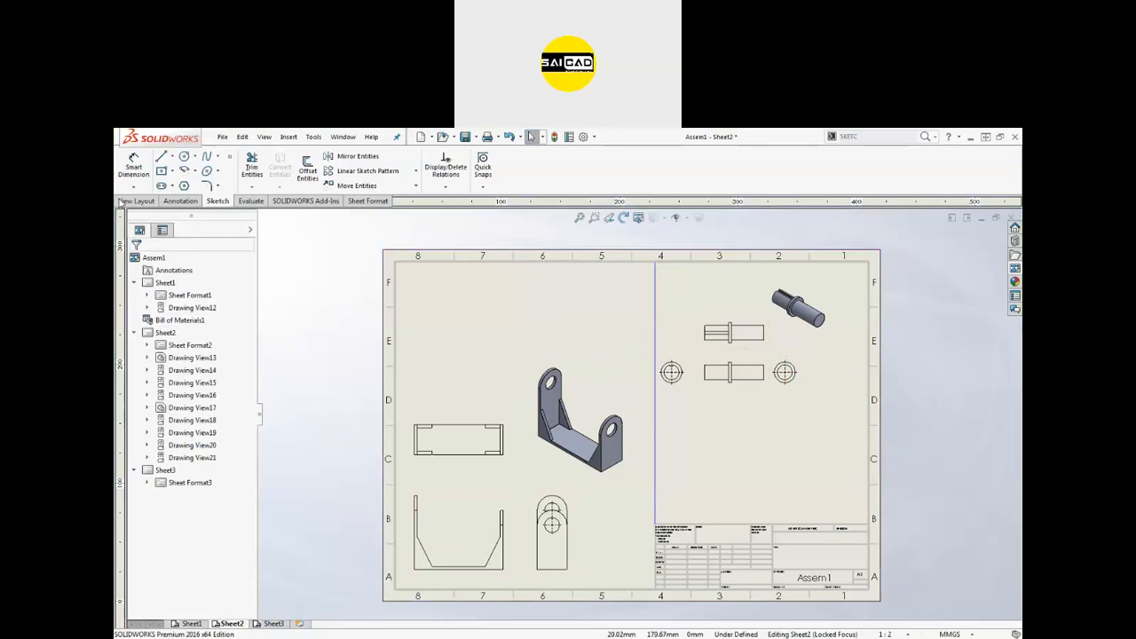
Reattach the dividing line's lower end to the upper-left corner of the title block.
left_click(178, 200)
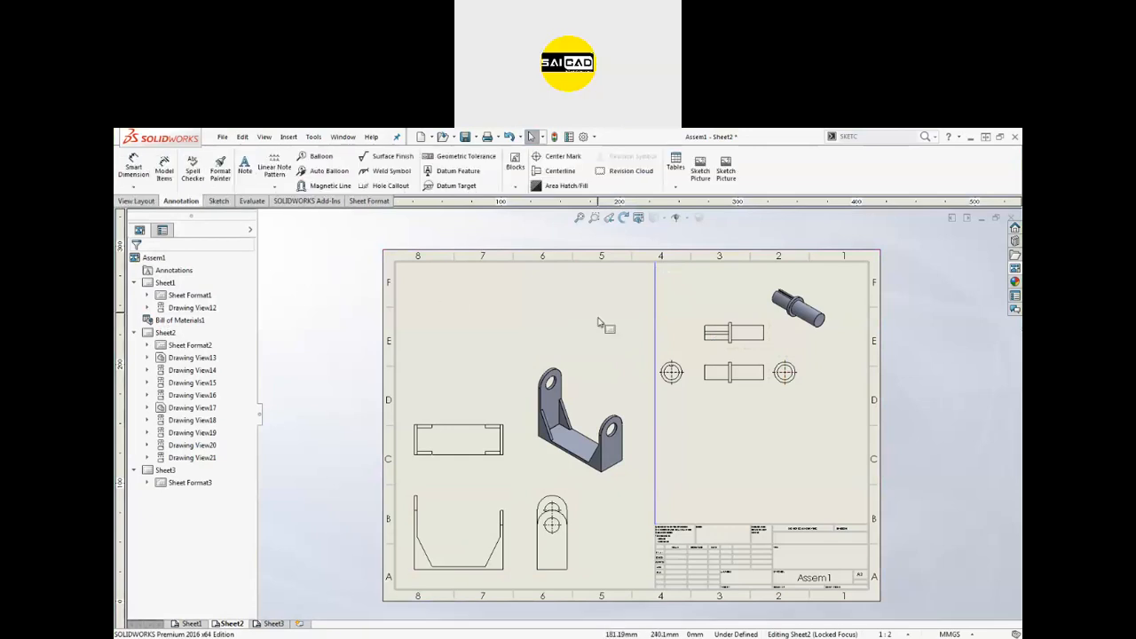
scroll(613, 356, "up", 1)
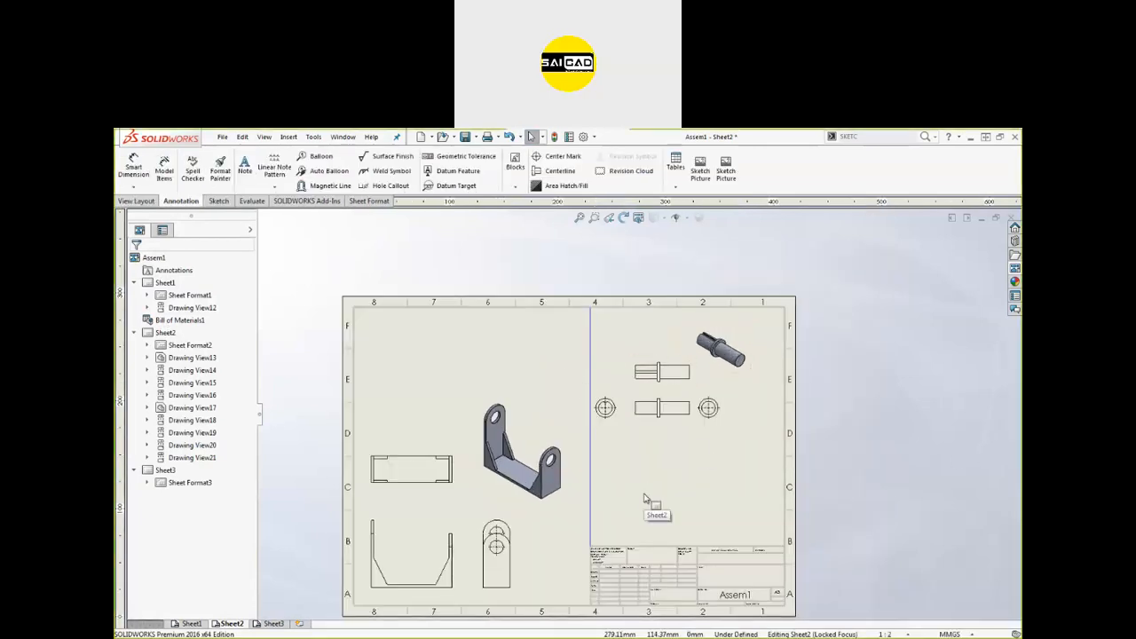
scroll(593, 576, "down", 4)
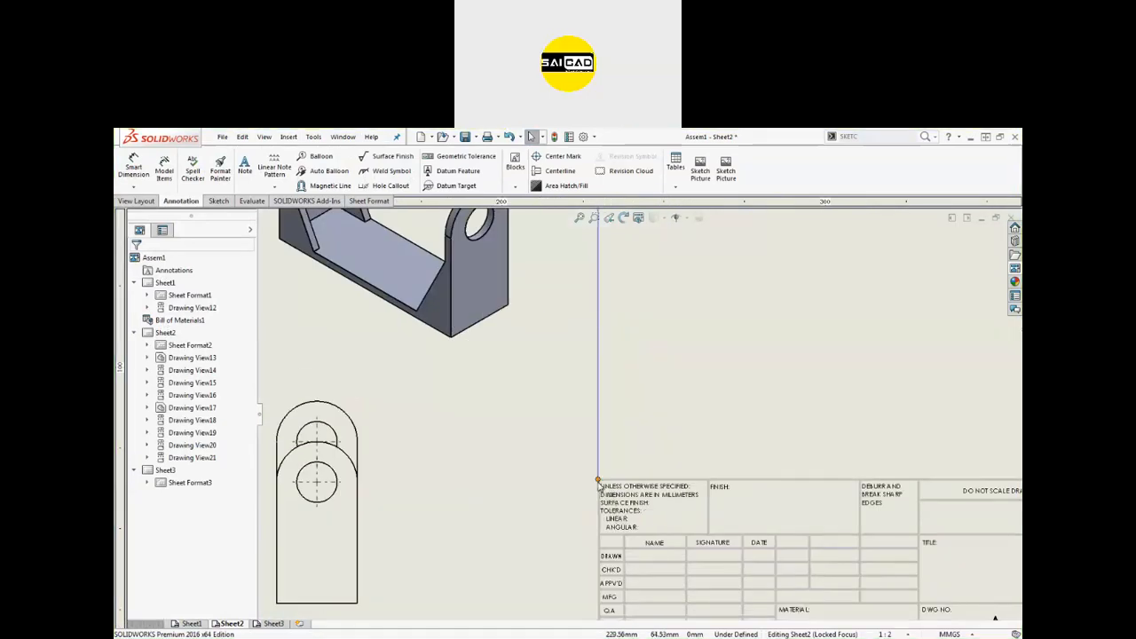
left_click(564, 484)
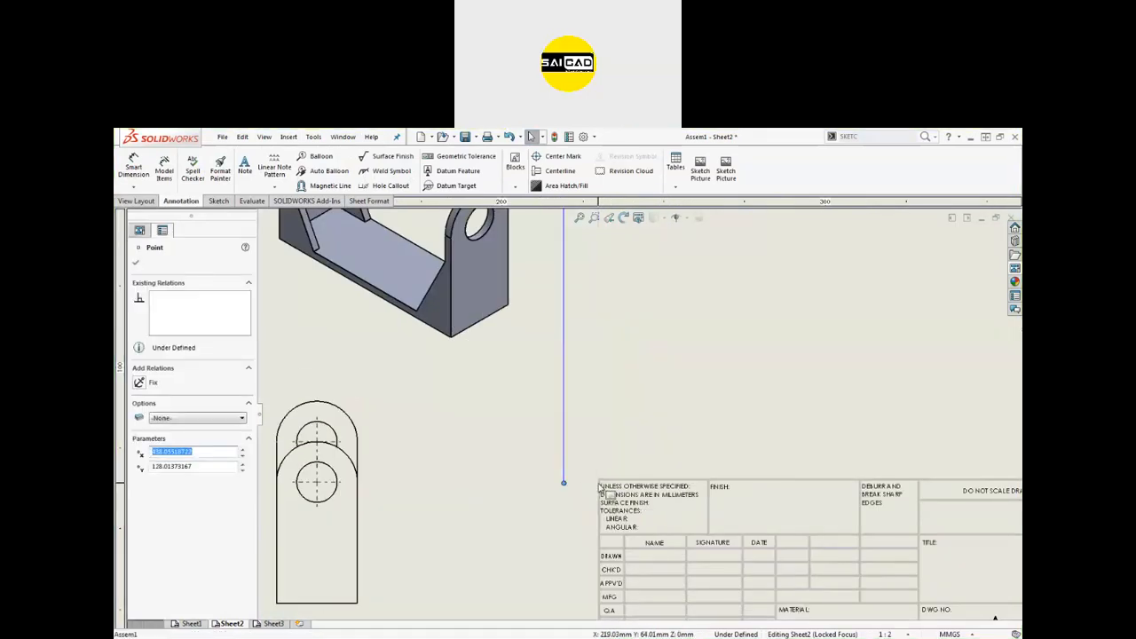
key("Escape")
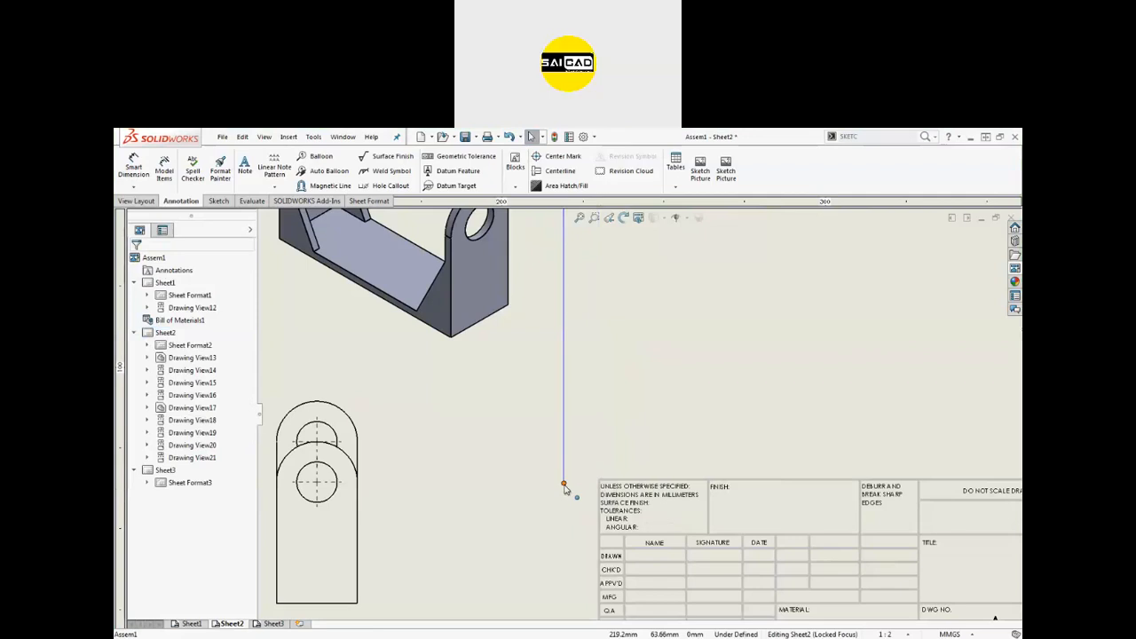
left_click_drag(563, 481, 598, 481)
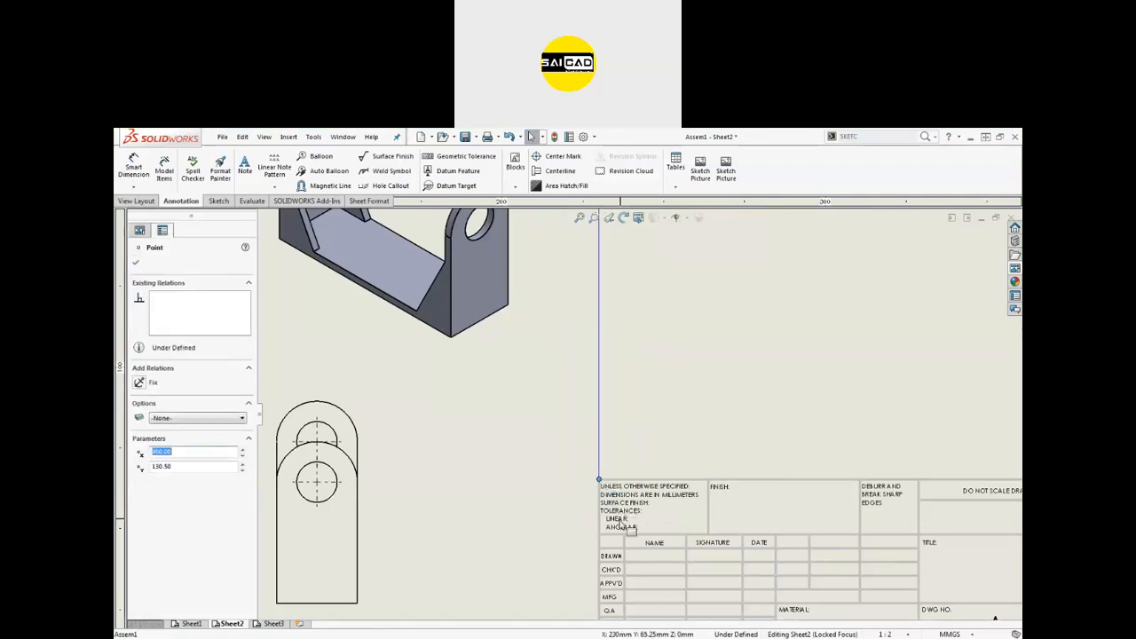
scroll(604, 497, "up", 6)
key("Escape")
scroll(682, 391, "down", 2)
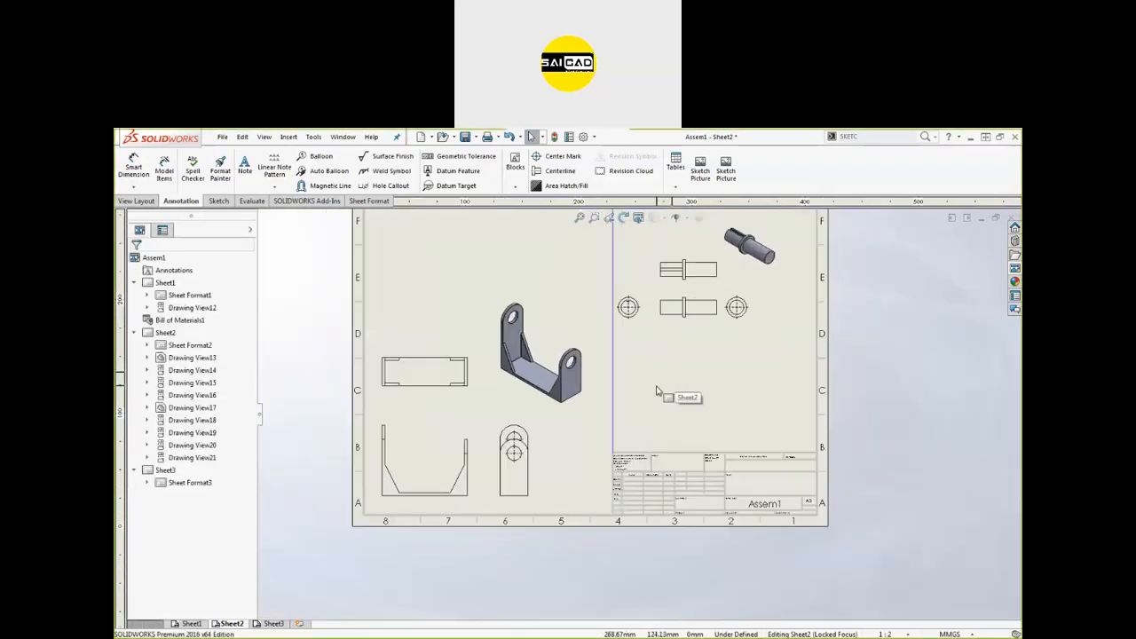
Delete the dividing line from Sheet2 and open the sheet format for editing.
left_click(613, 328)
key("Escape")
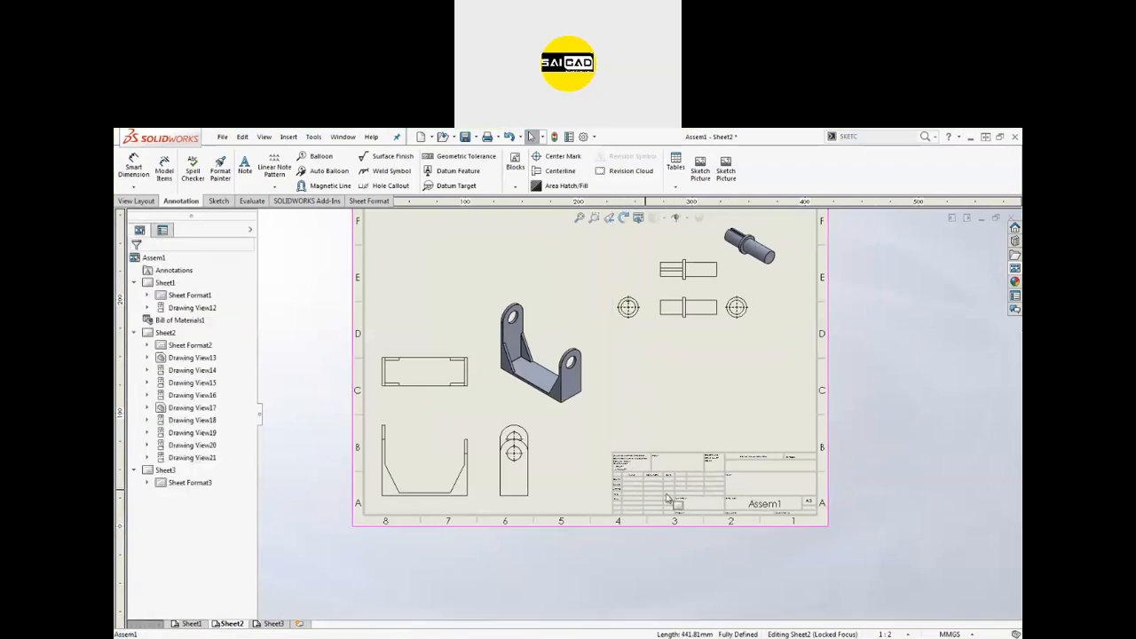
right_click(687, 388)
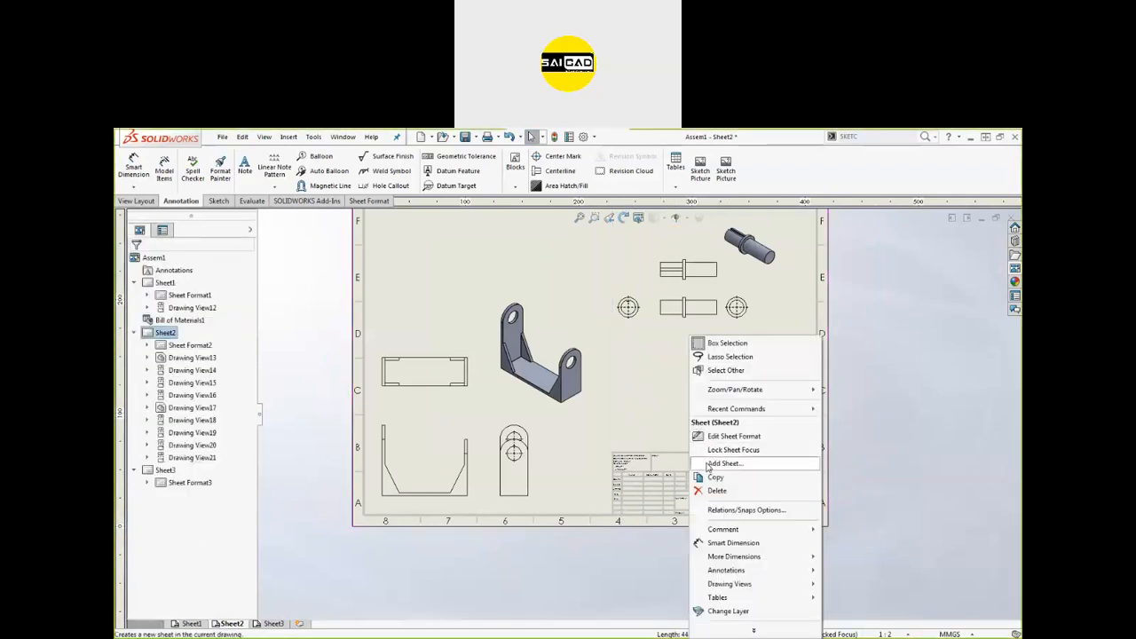
left_click(733, 436)
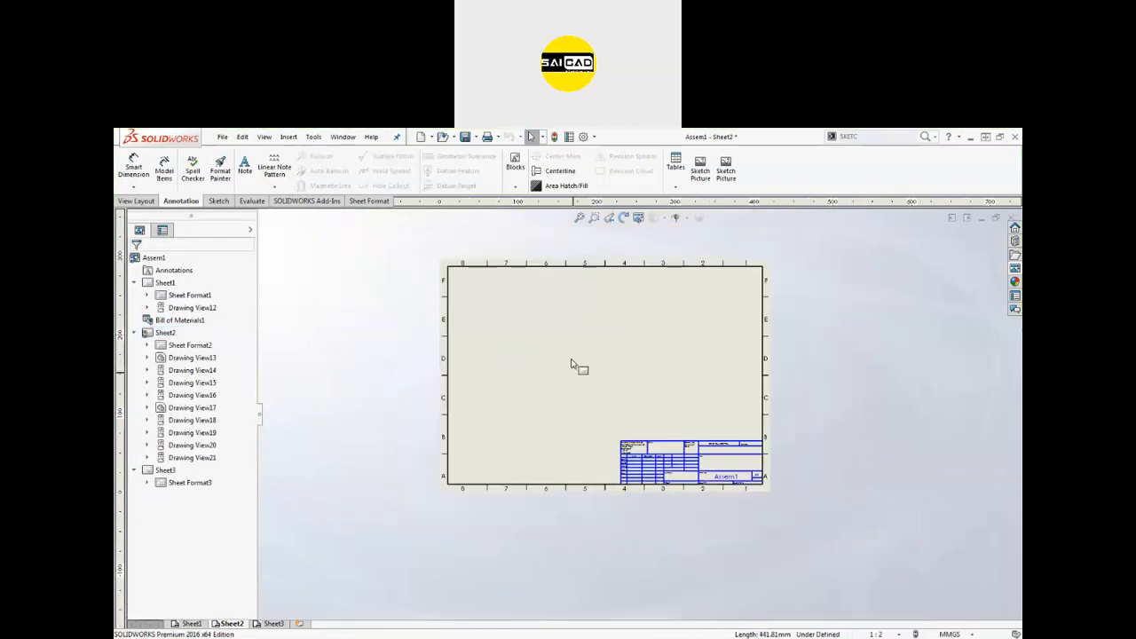
Sketch a vertical dividing line in the sheet format from the title block's upper-left corner to the upper border, and return to sheet editing.
key("l")
scroll(609, 299, "down", 2)
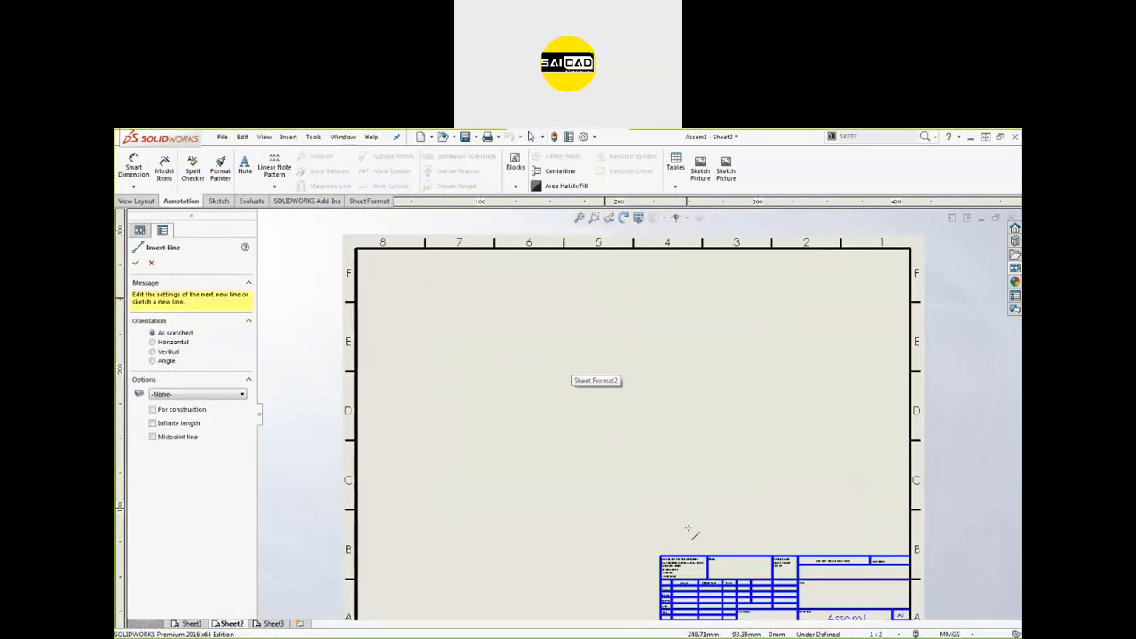
left_click(661, 557)
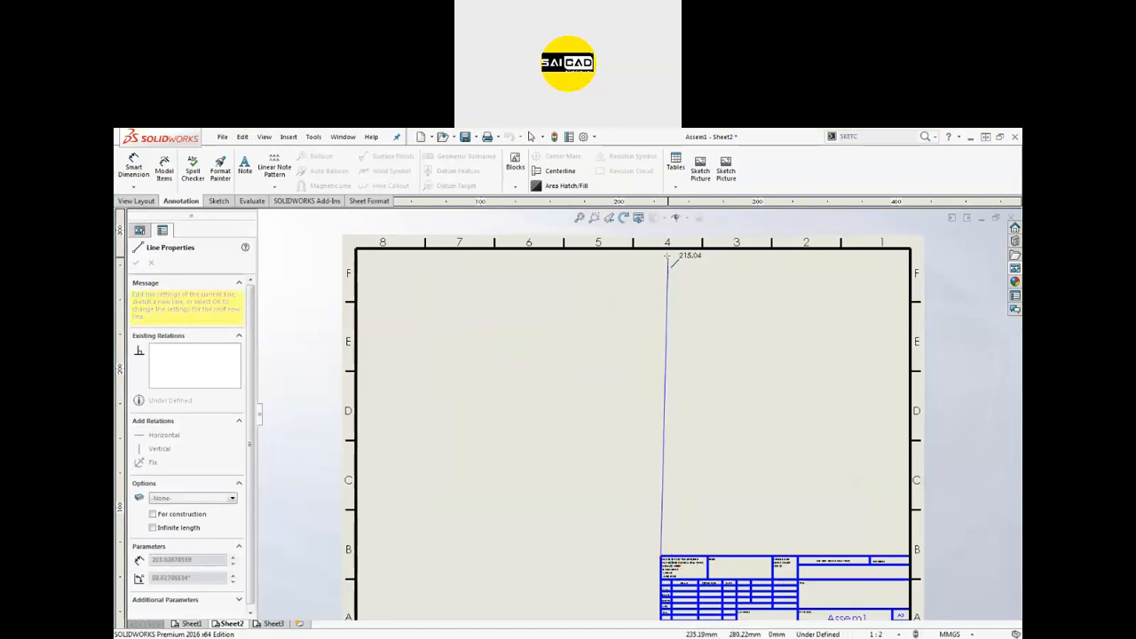
left_click(679, 258)
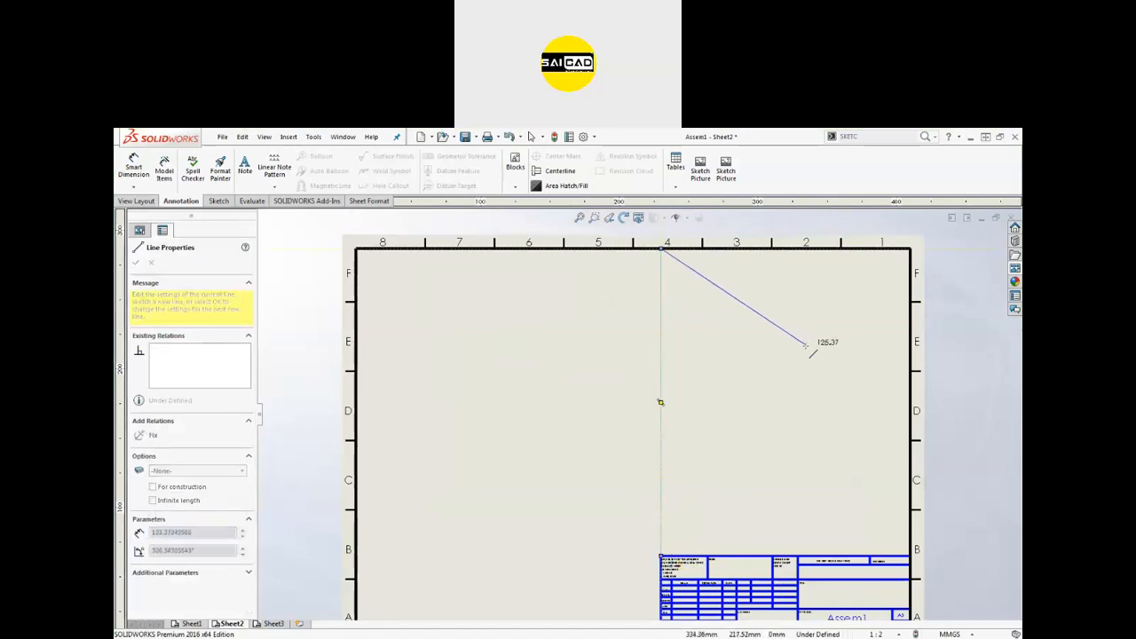
key("Escape")
right_click(818, 310)
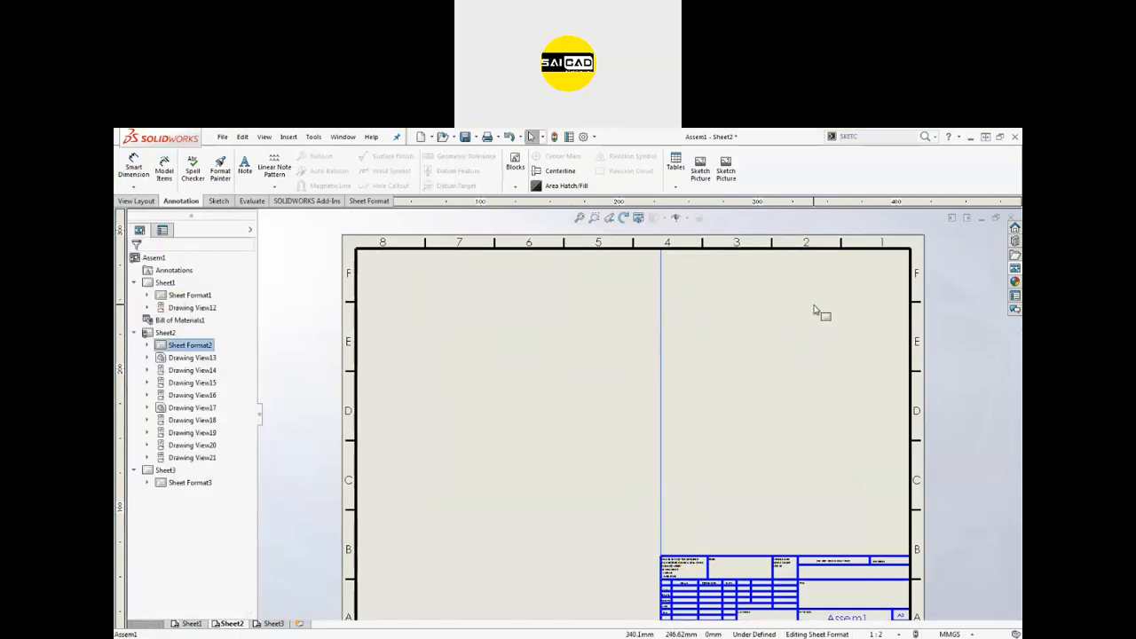
left_click(845, 434)
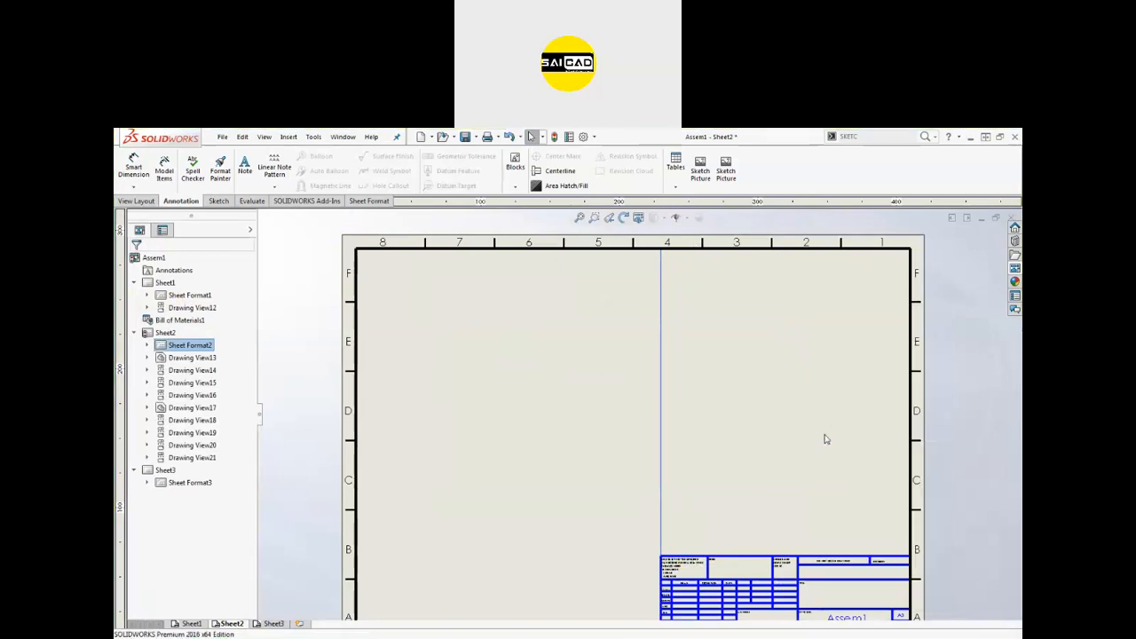
Space out the bracket views by moving the isometric and top views higher and the side view farther right.
key("f")
scroll(709, 457, "down", 3)
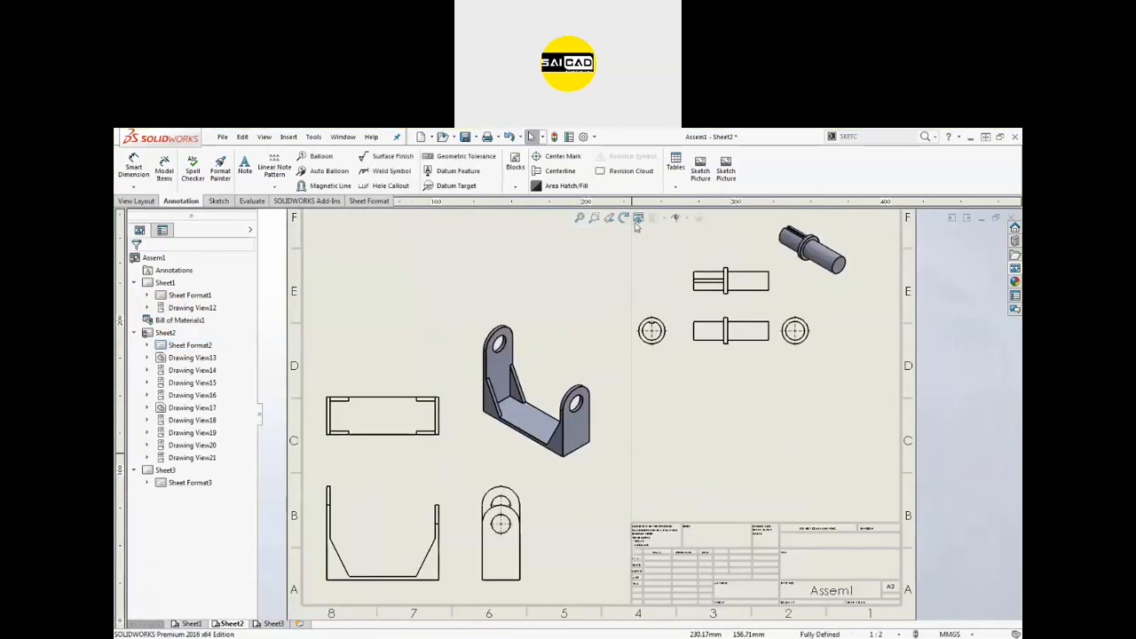
scroll(634, 291, "up", 3)
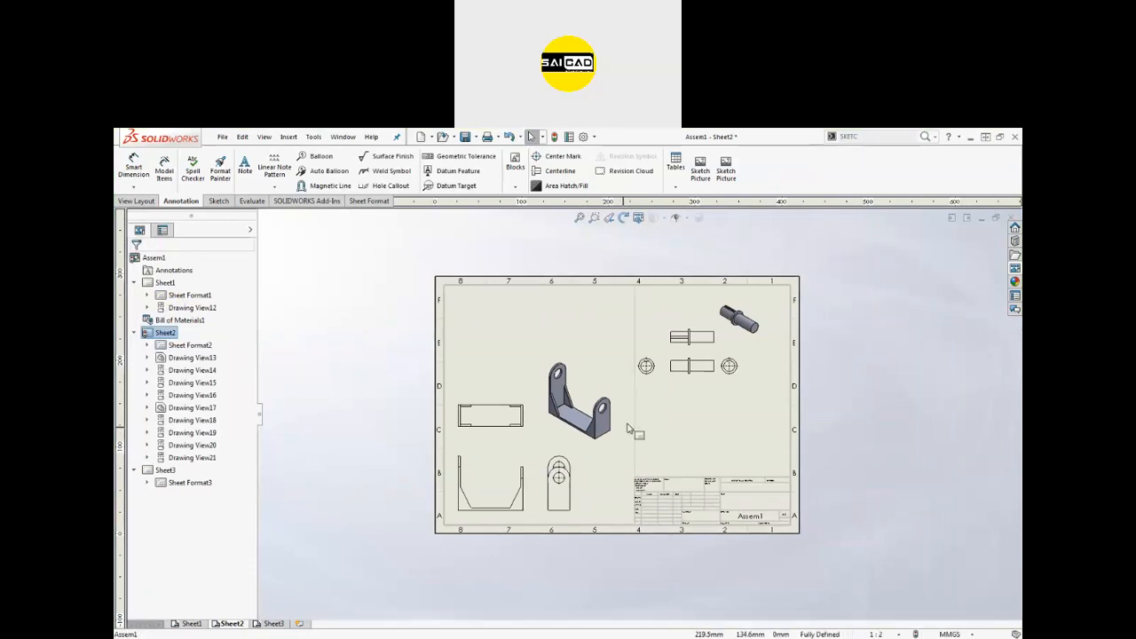
scroll(652, 413, "down", 2)
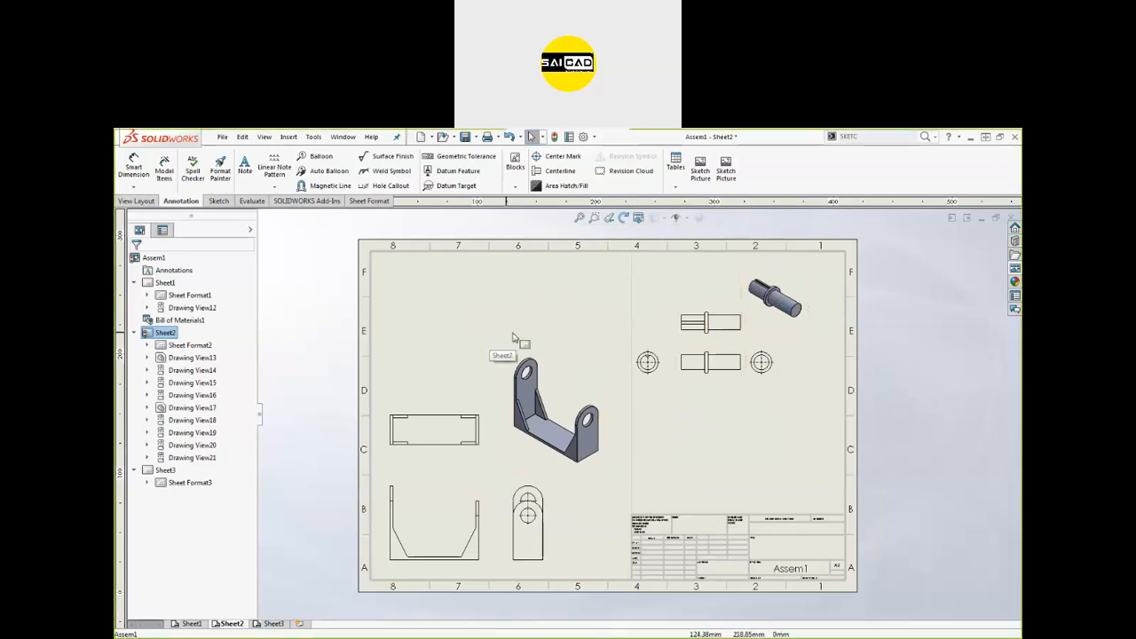
left_click_drag(602, 355, 614, 315)
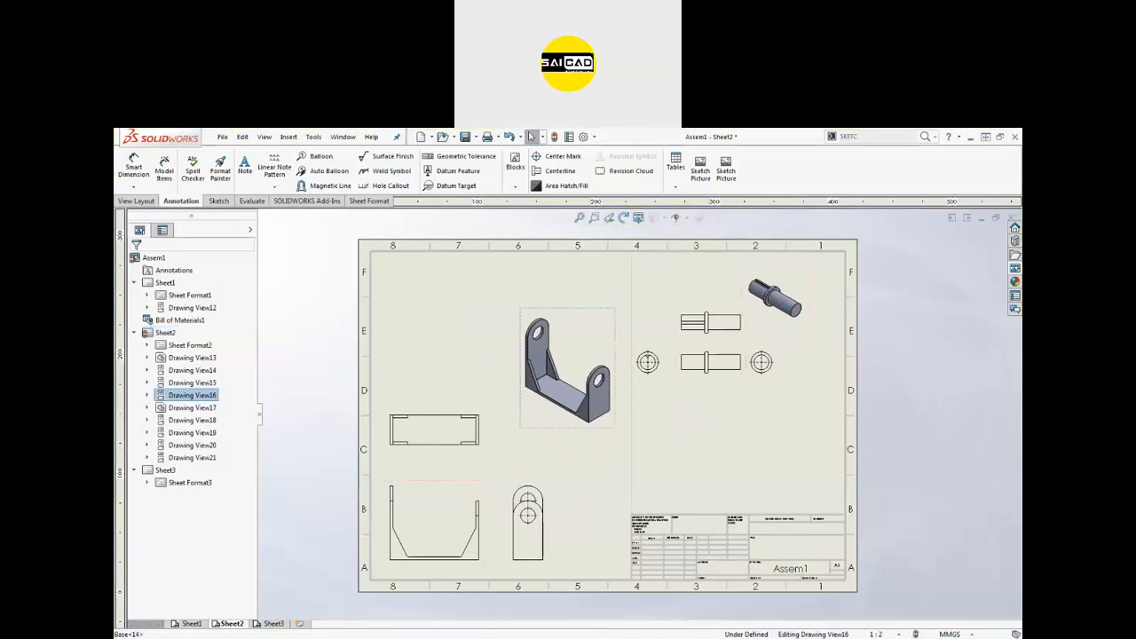
left_click_drag(491, 425, 490, 351)
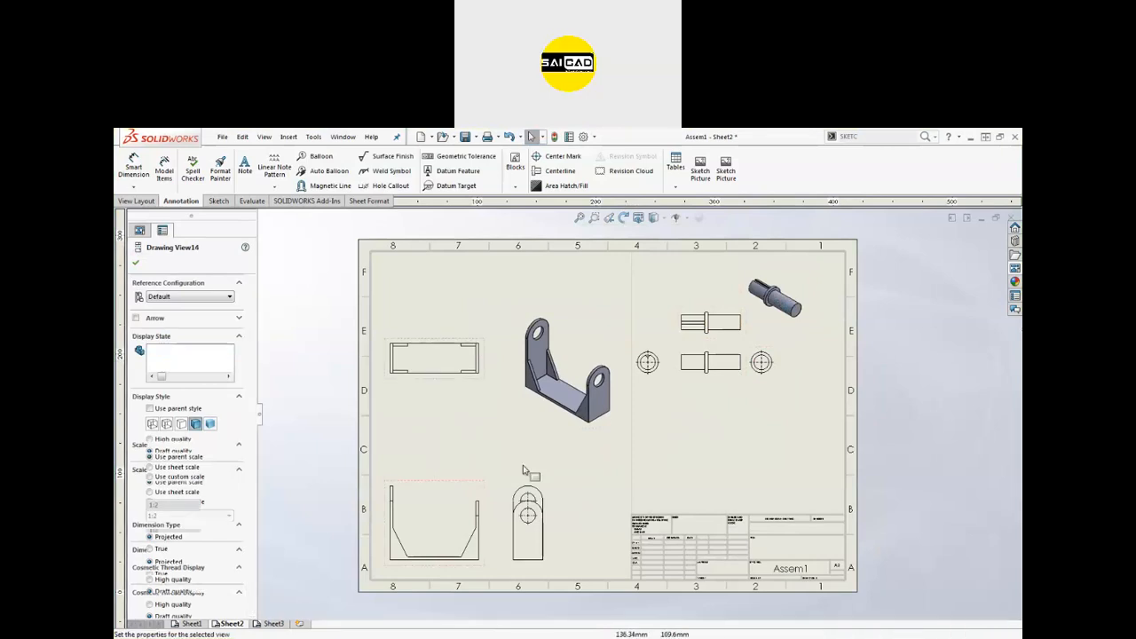
left_click_drag(558, 486, 596, 474)
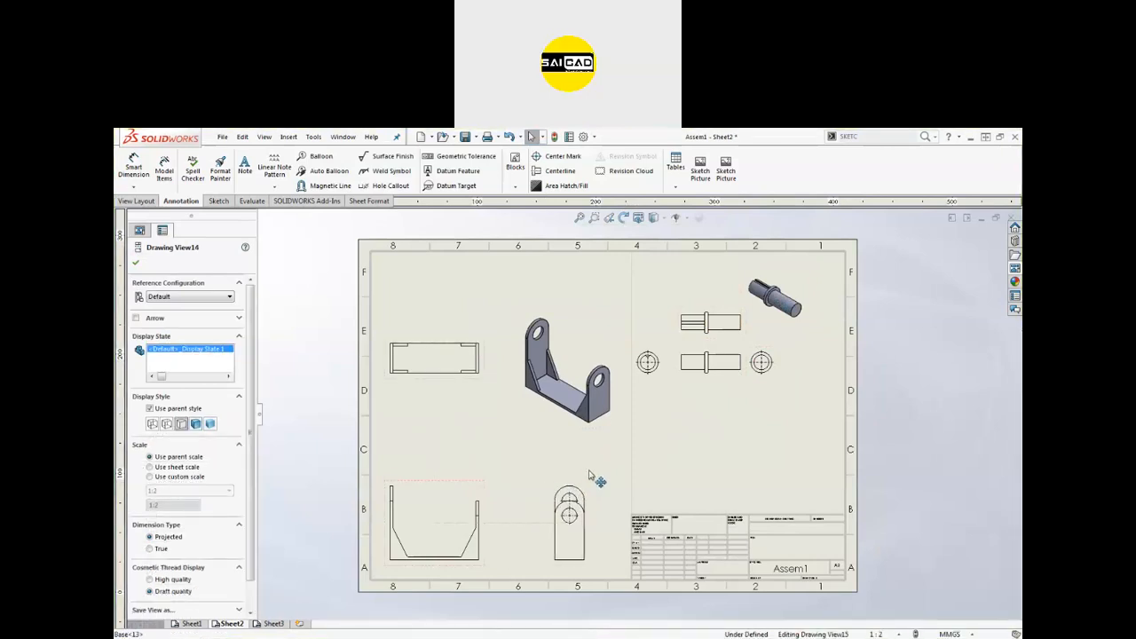
left_click(545, 472)
Spread out the Part3 views, lowering the front and top views, shifting the right view outward and nudging the isometric view toward the corner.
mouse_move(731, 386)
left_mouse_down()
mouse_move(742, 450)
mouse_move(829, 449)
left_mouse_up()
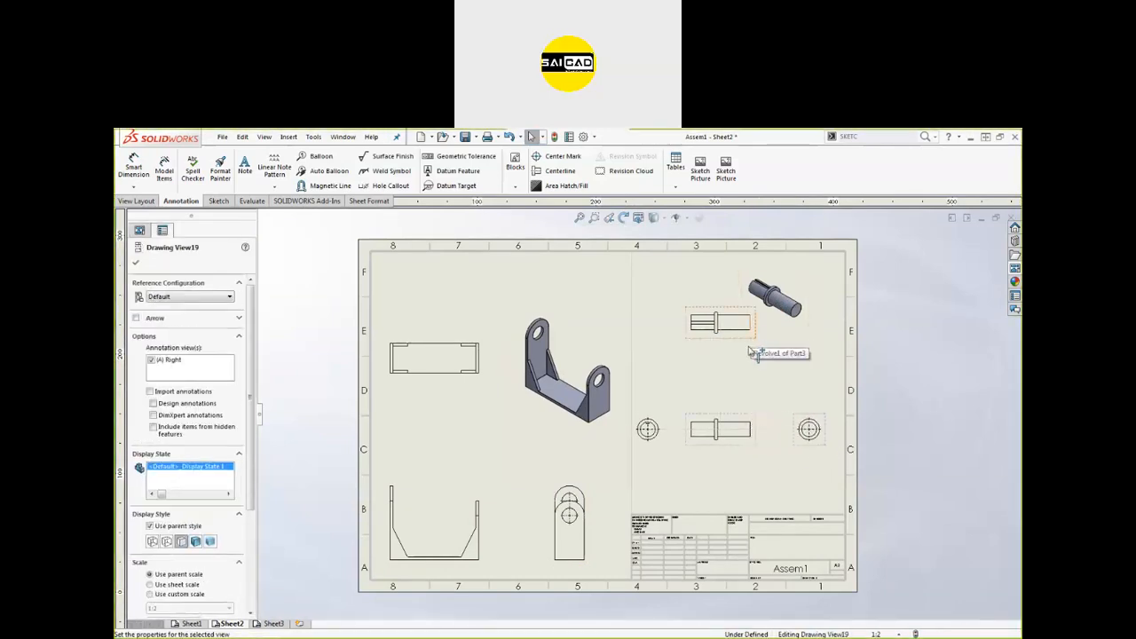
left_click_drag(757, 337, 752, 373)
left_click(871, 359)
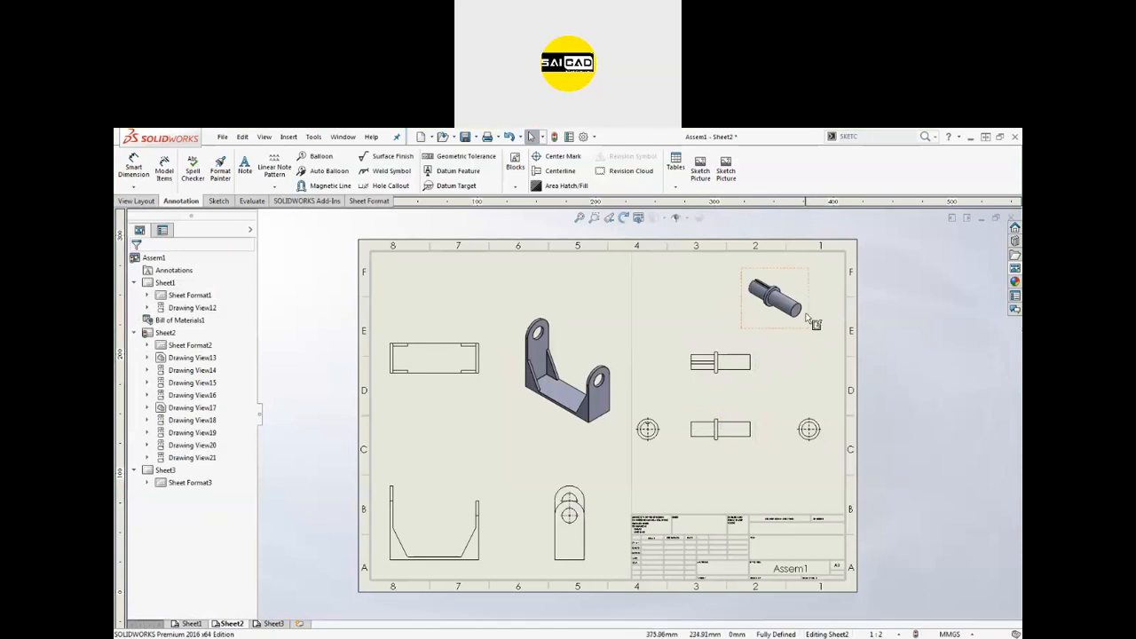
left_click_drag(809, 318, 817, 313)
Create a circular detail view of the keyway in Part3's left end view and place it below the front view.
scroll(648, 428, "down", 8)
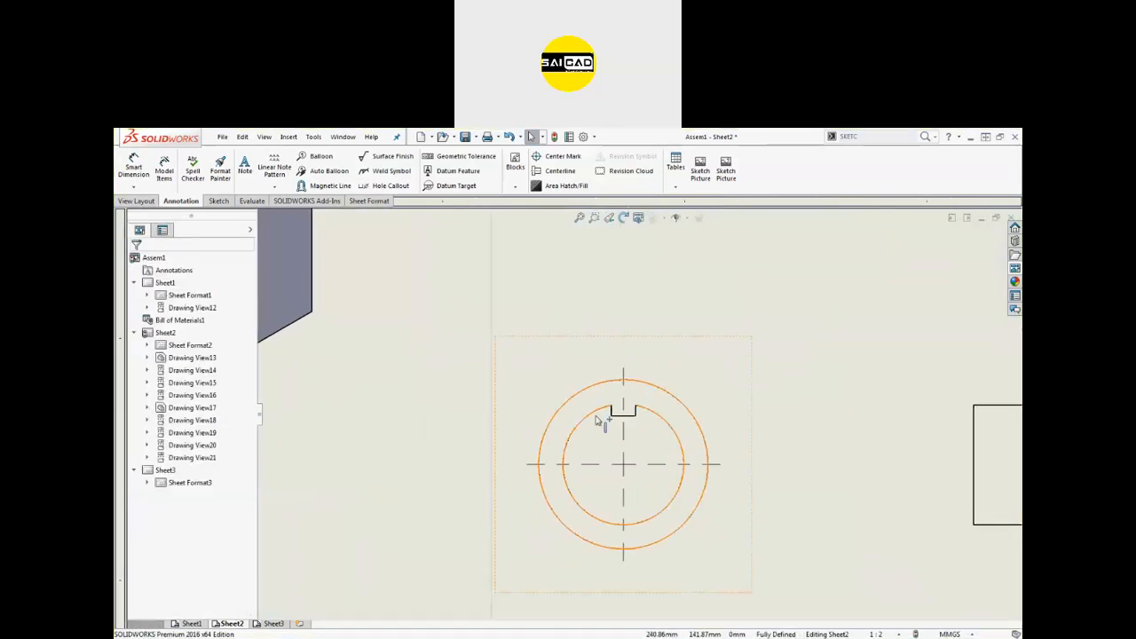
scroll(600, 422, "up", 8)
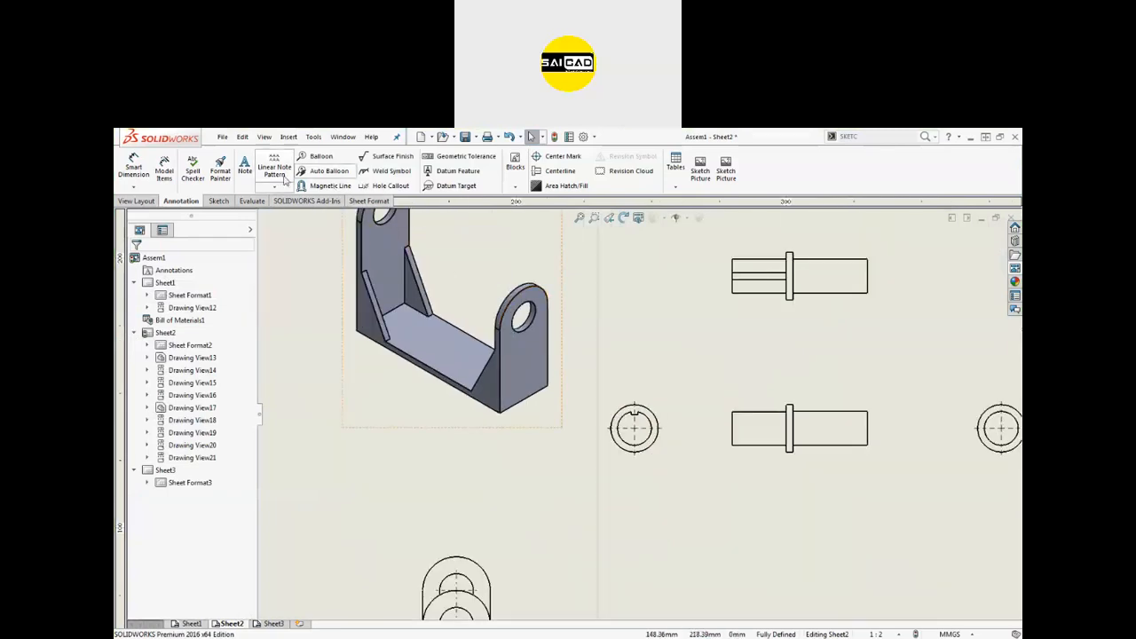
left_click(137, 201)
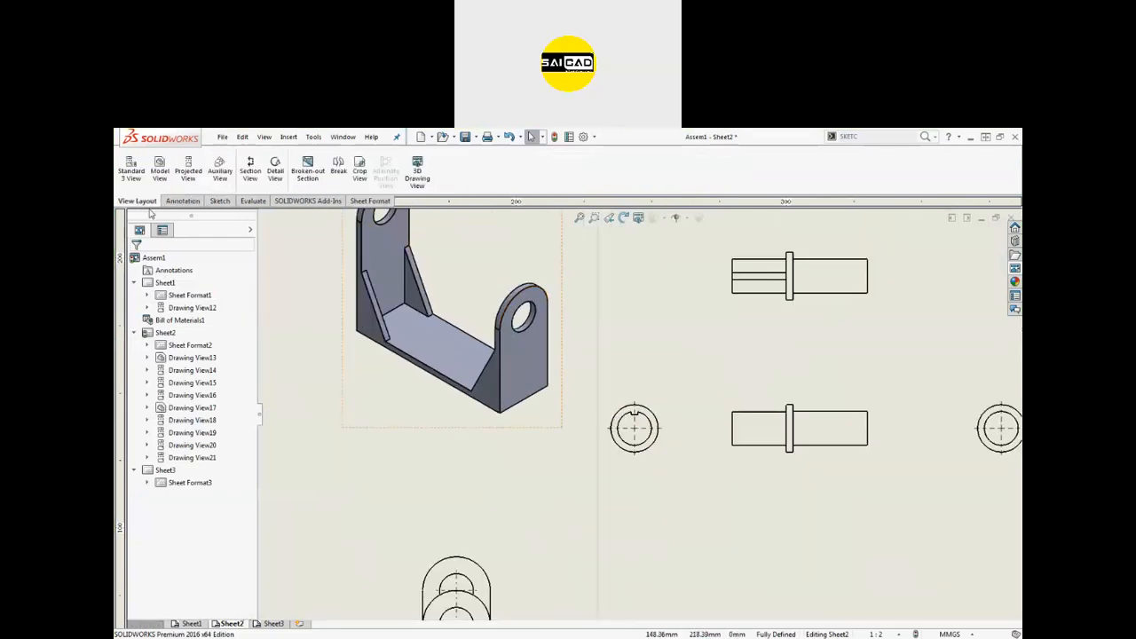
left_click(276, 174)
scroll(632, 422, "down", 5)
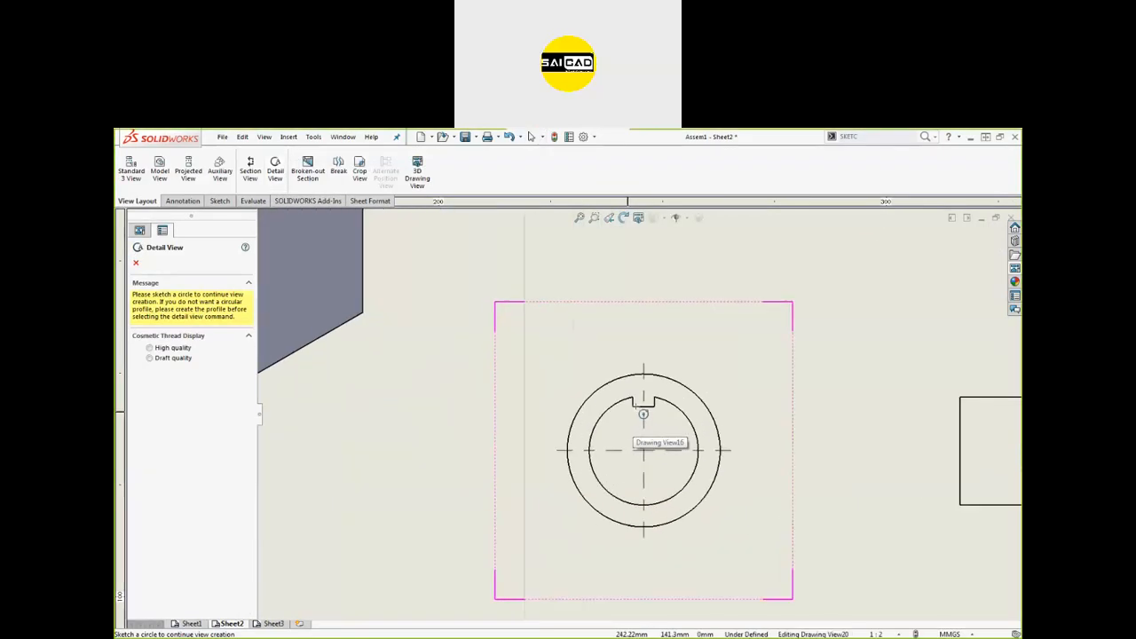
left_click(644, 398)
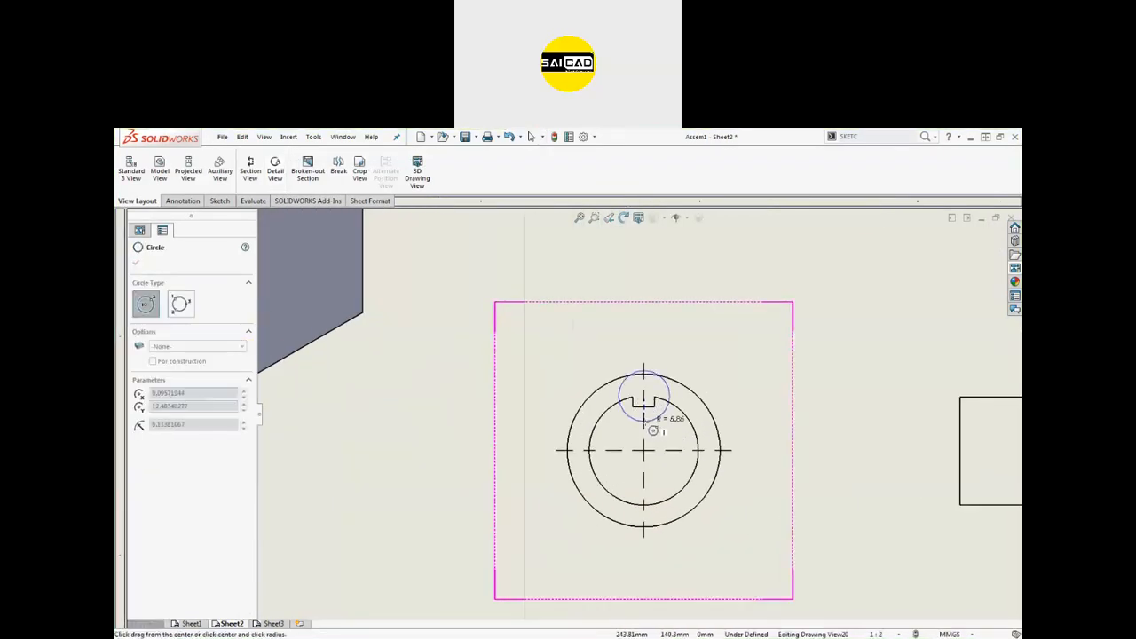
left_click(656, 442)
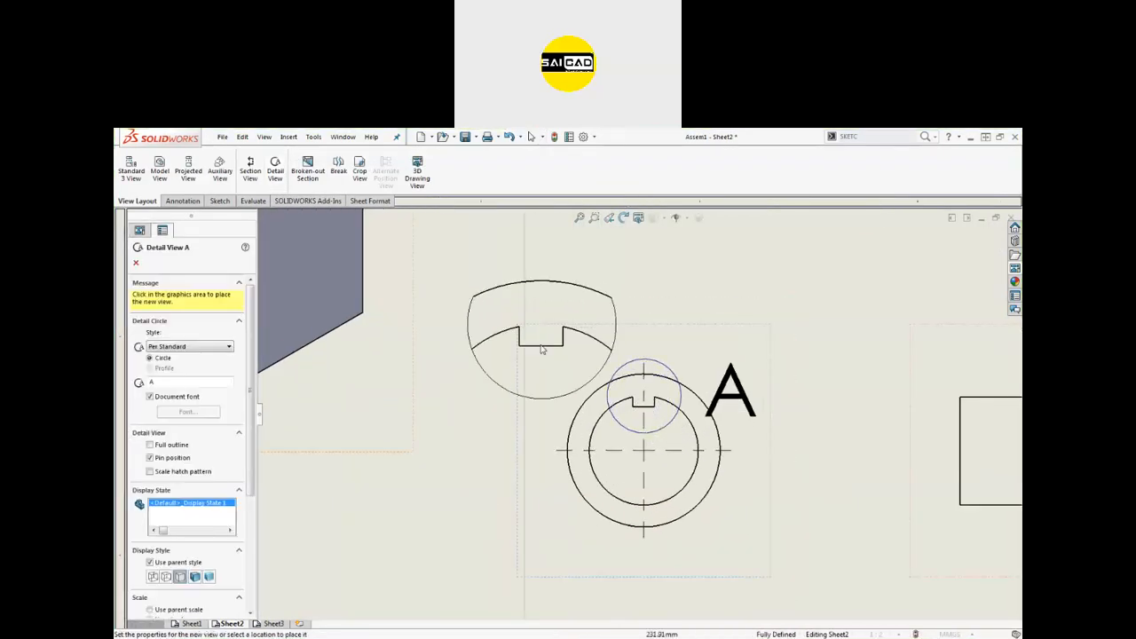
scroll(604, 392, "up", 5)
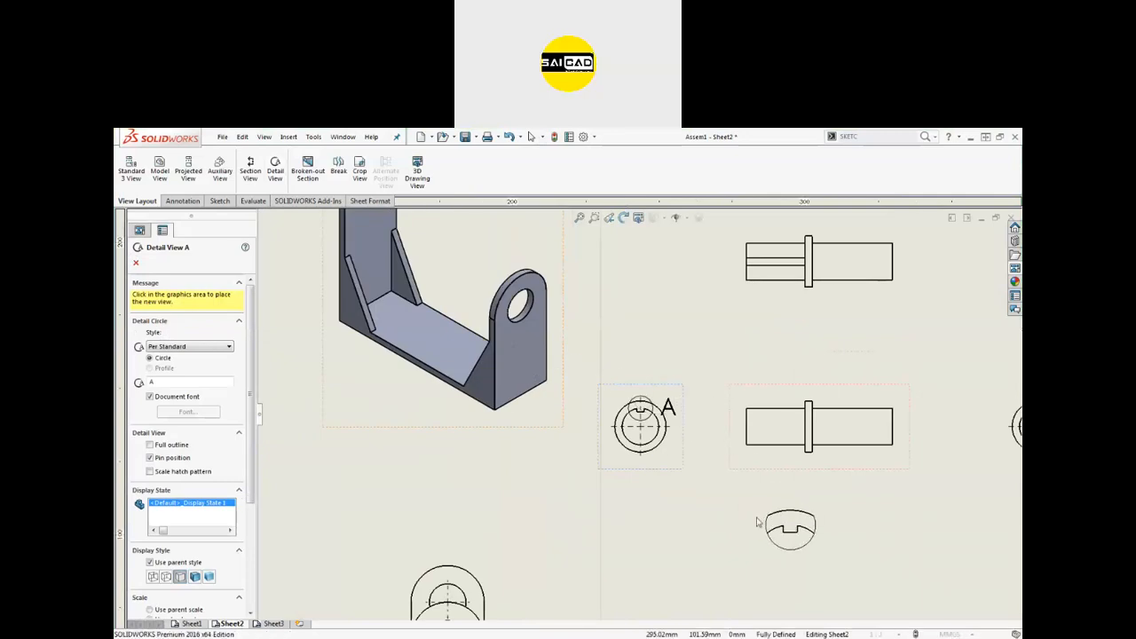
left_click(789, 529)
scroll(690, 507, "up", 5)
left_click(744, 498)
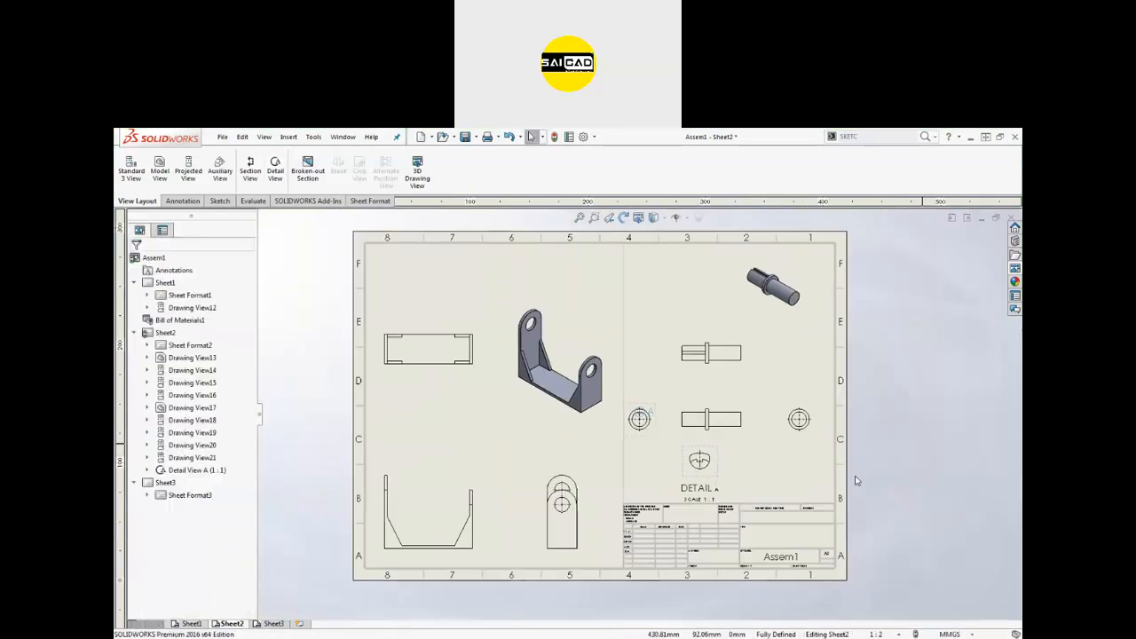
Create a horizontal section view B-B through the centreline of Part3's top view and place it directly above that view.
scroll(744, 389, "down", 3)
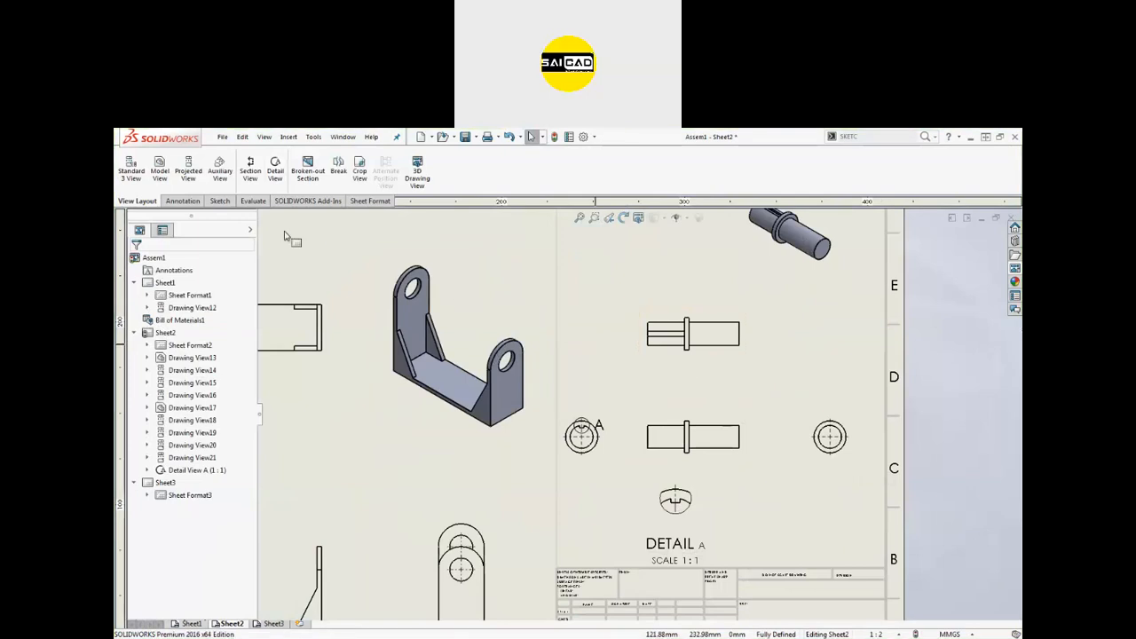
left_click(249, 171)
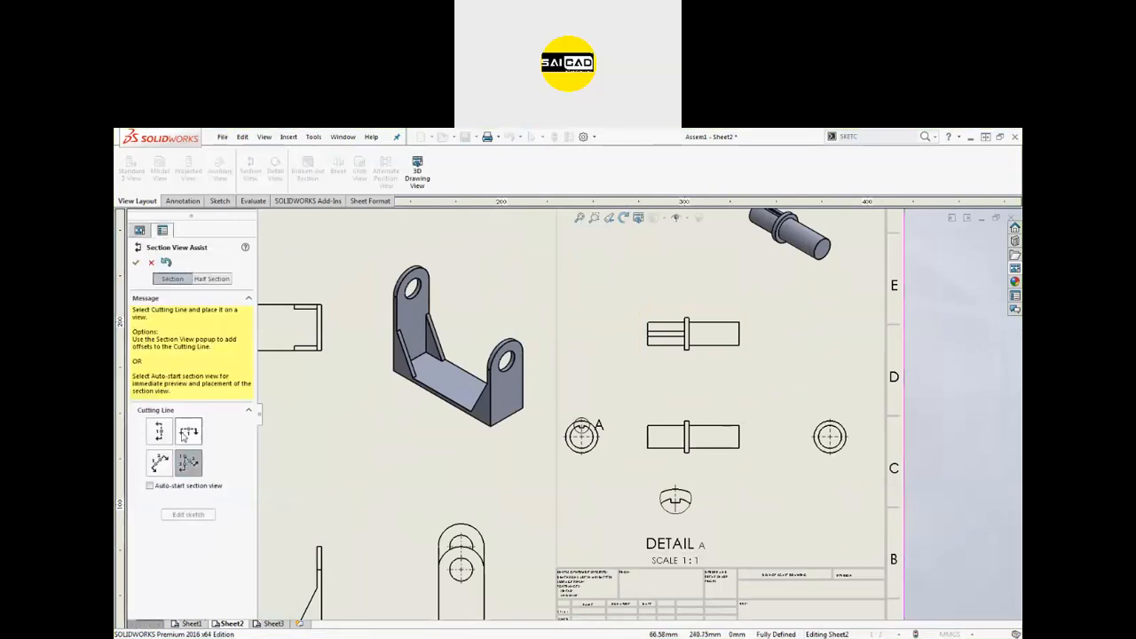
left_click(694, 335)
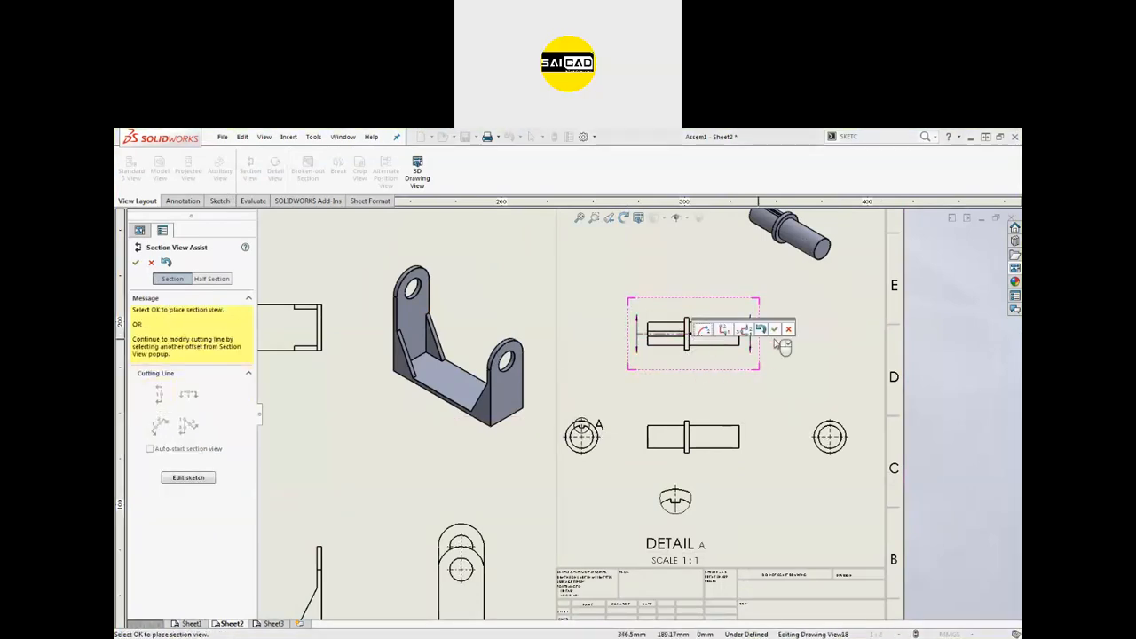
key("Return")
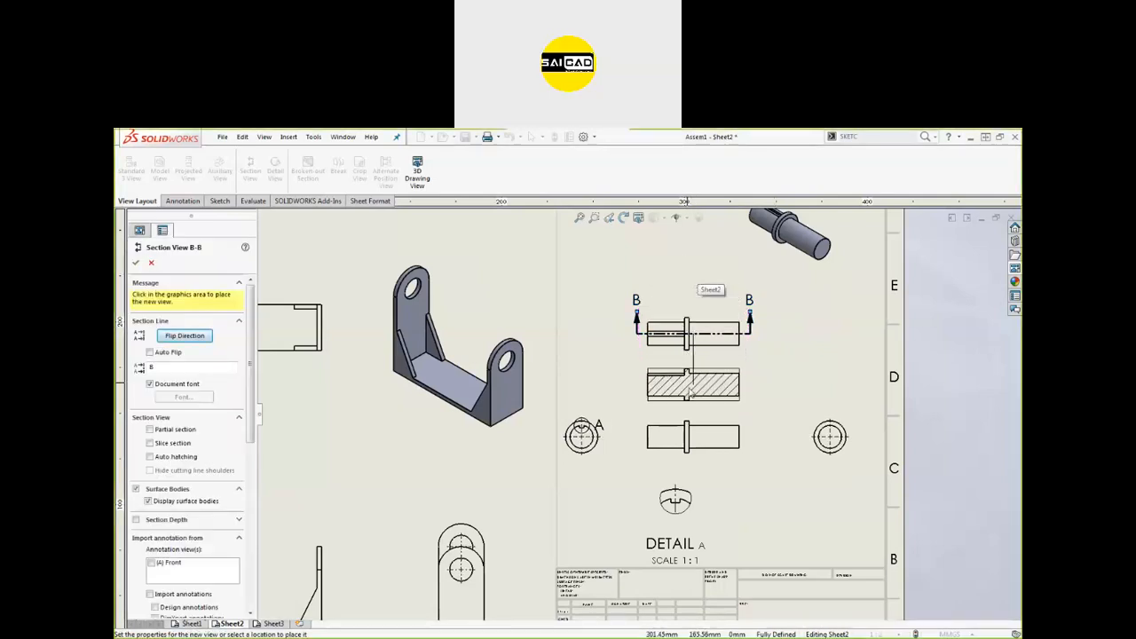
left_click(692, 285)
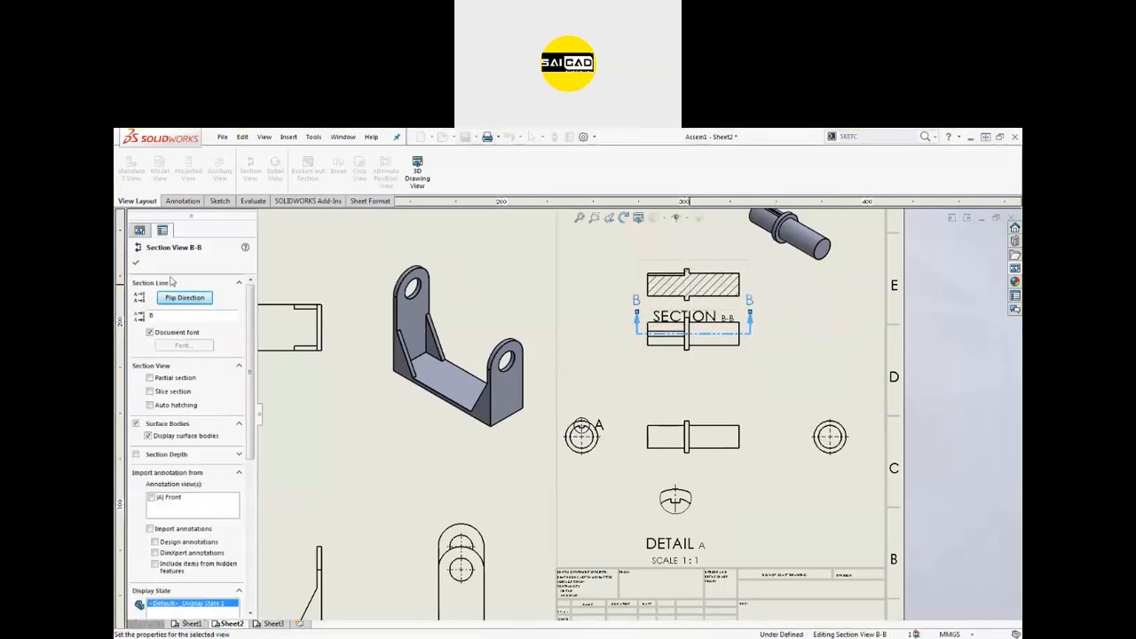
left_click(954, 462)
Move section view B-B higher so its label clears the section line and Part3's top view.
scroll(700, 363, "up", 4)
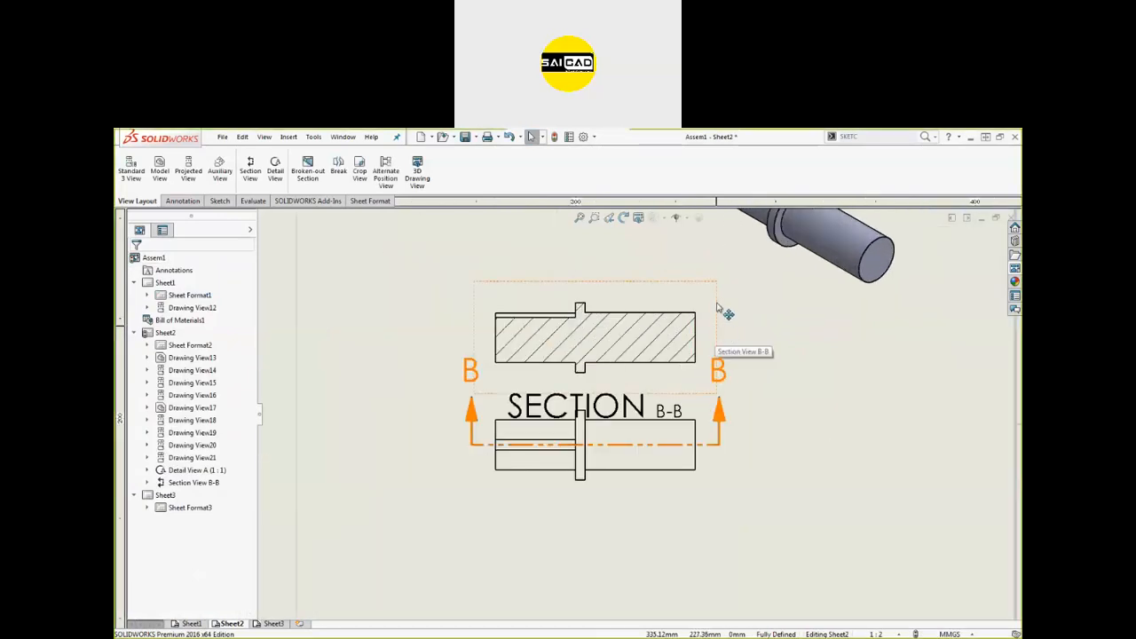
left_click_drag(675, 286, 649, 176)
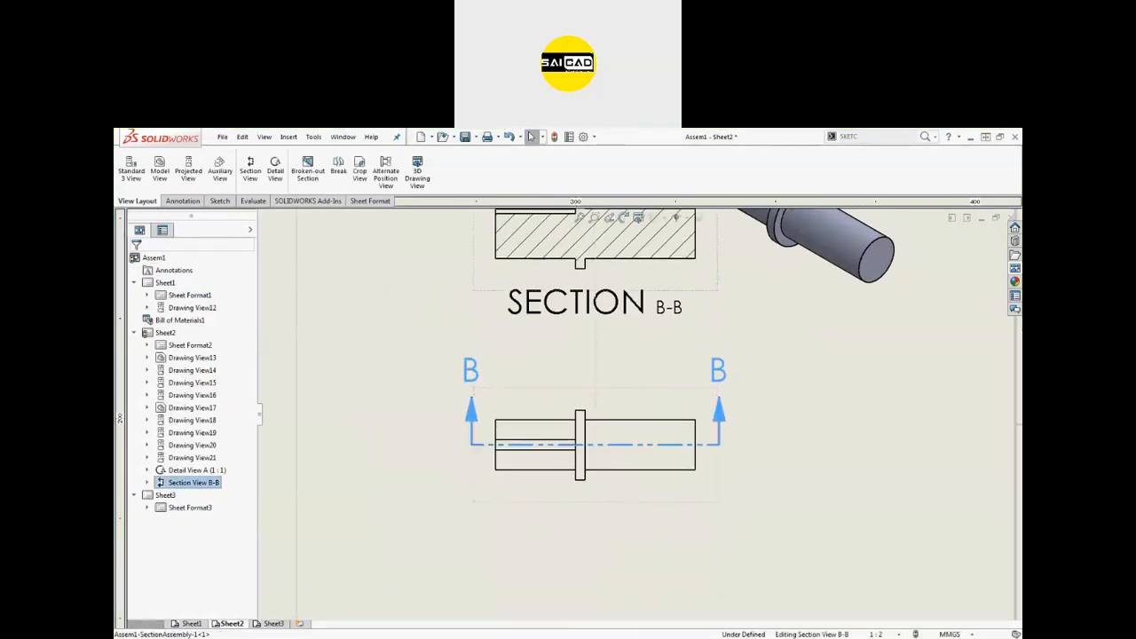
scroll(589, 435, "up", 3)
scroll(661, 355, "down", 3)
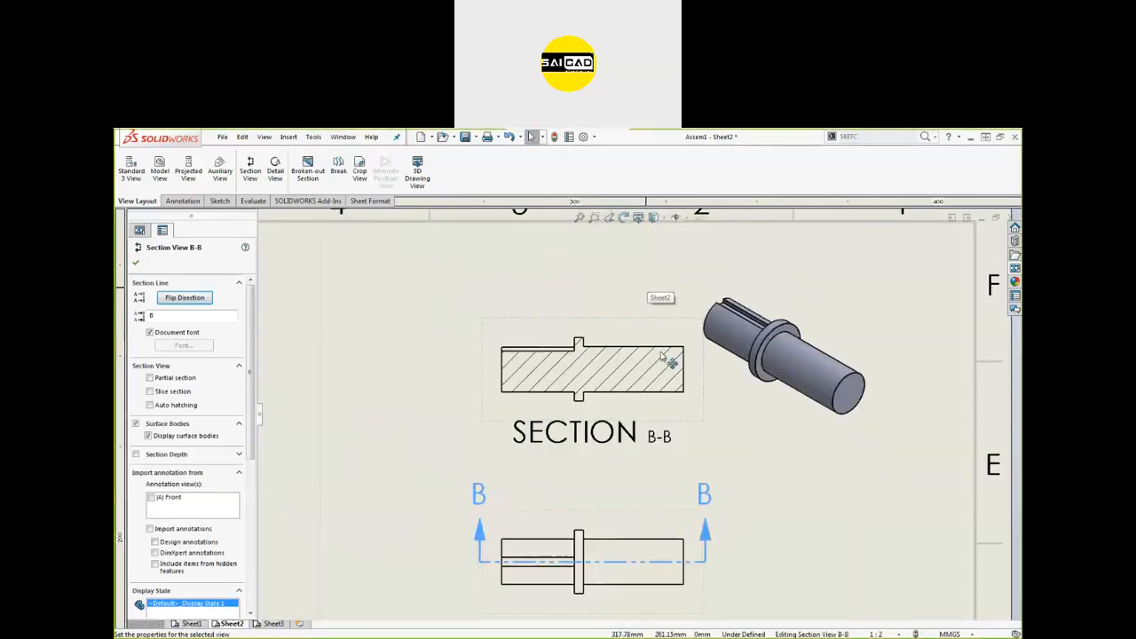
scroll(607, 359, "up", 3)
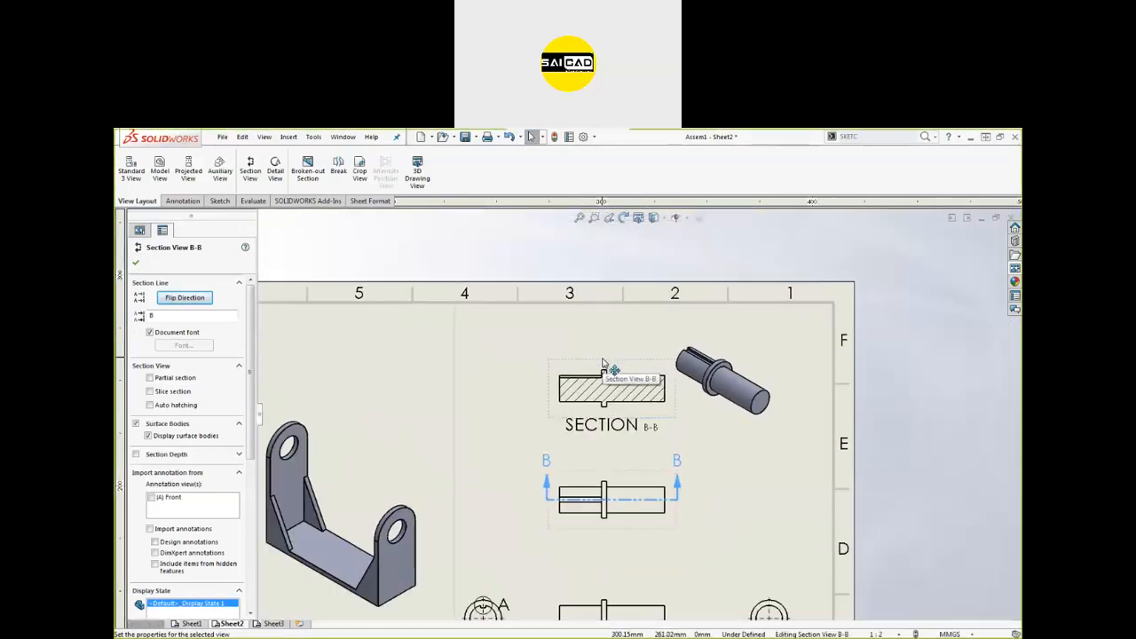
mouse_move(603, 364)
left_mouse_down()
mouse_move(609, 337)
mouse_move(615, 411)
mouse_move(612, 362)
left_mouse_up()
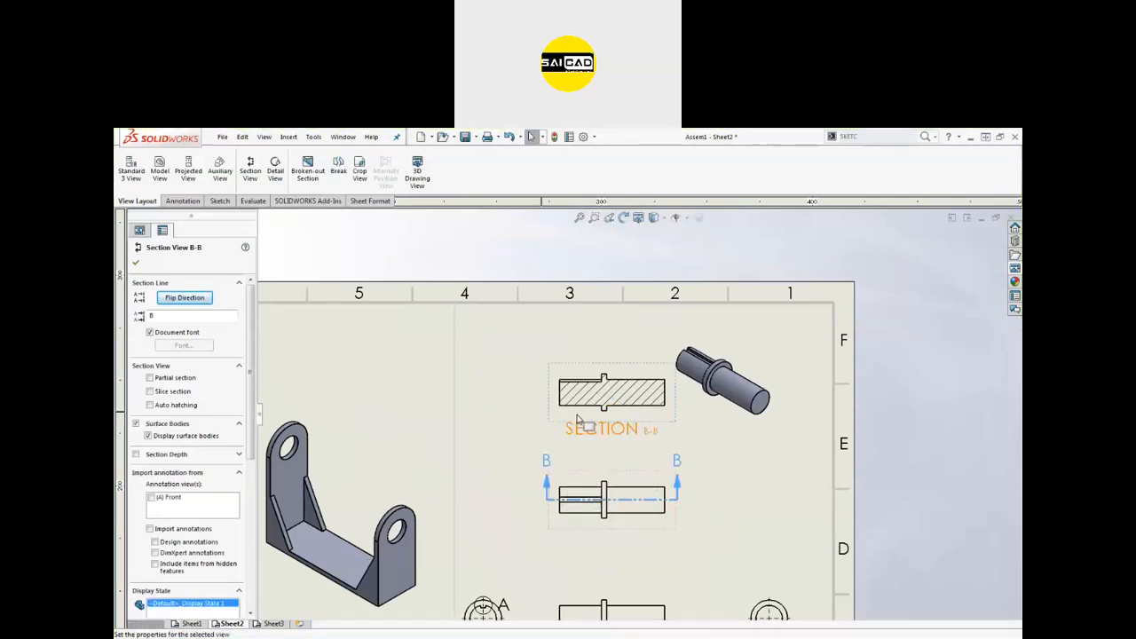
Break the alignment of section view B-B and place it to the right of Part3's top view, above the right end view.
right_click(642, 371)
mouse_move(679, 373)
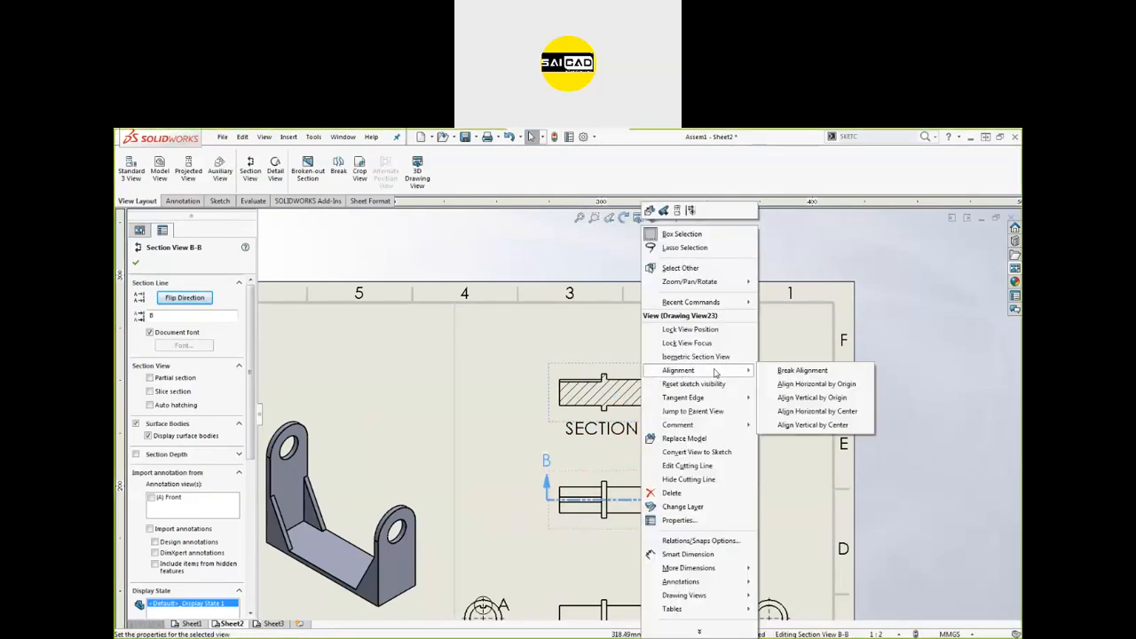
left_click(781, 371)
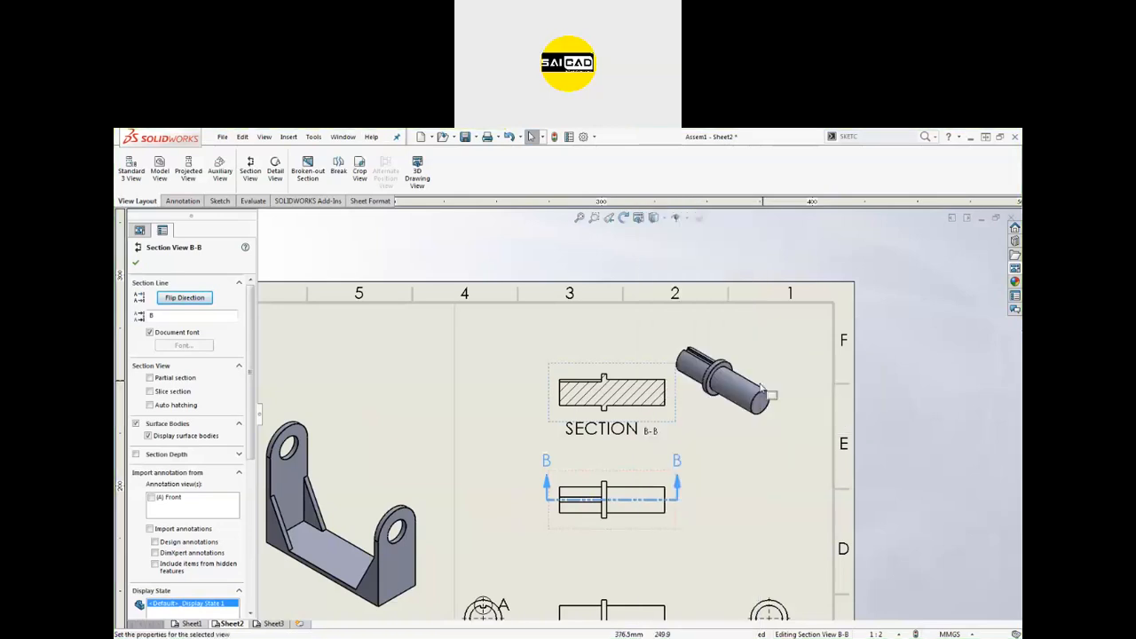
left_click_drag(613, 371, 775, 503)
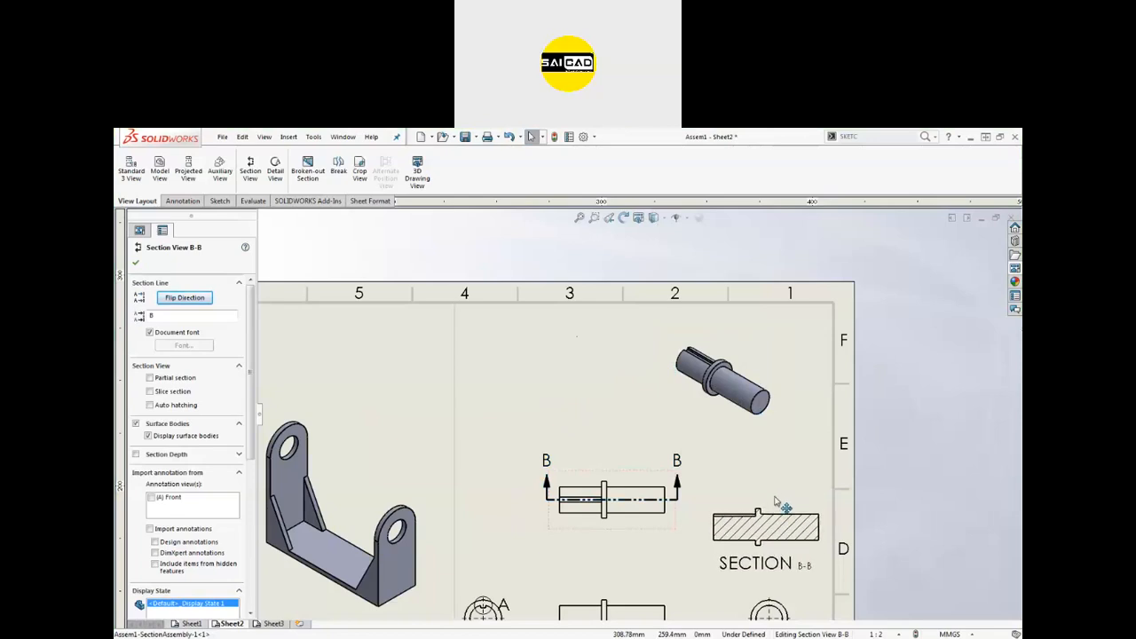
left_click(926, 477)
scroll(735, 395, "up", 3)
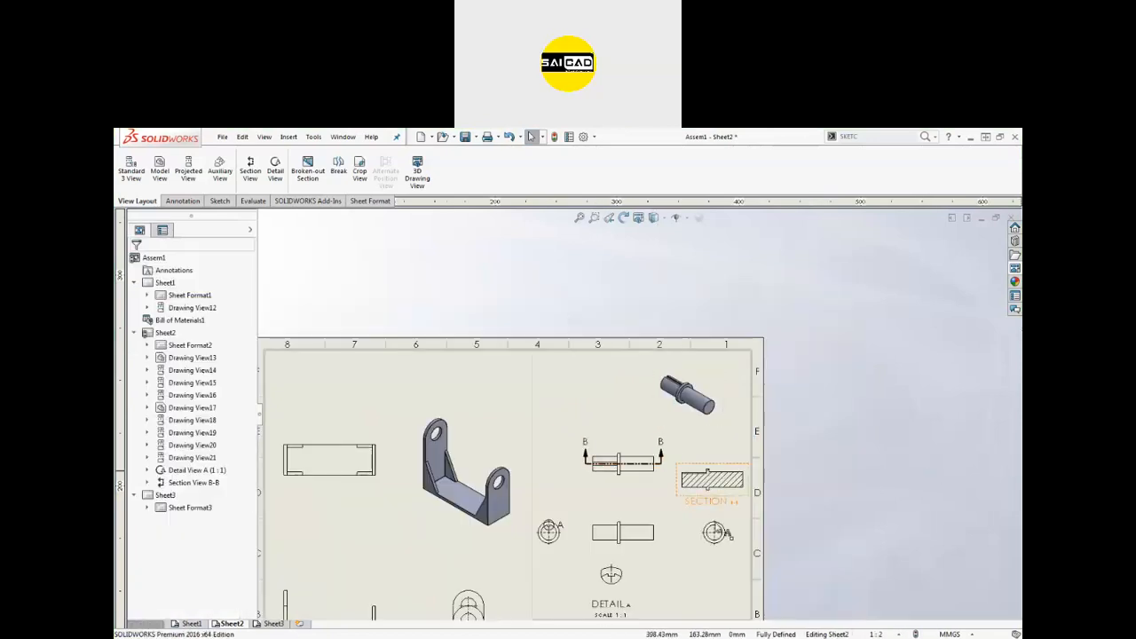
key("f")
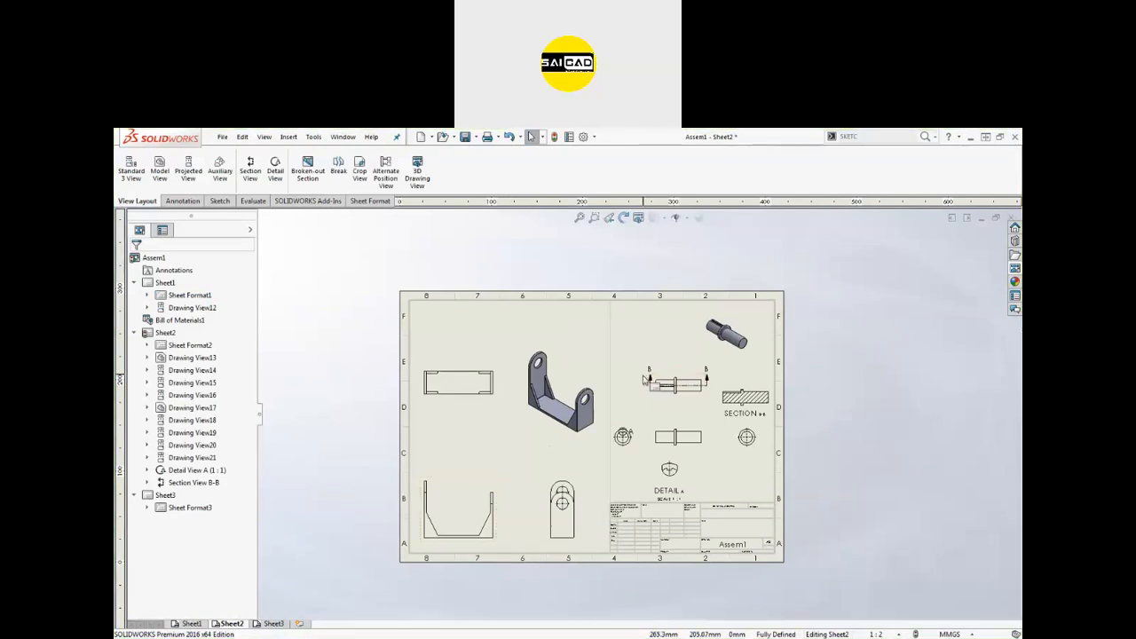
scroll(745, 395, "down", 2)
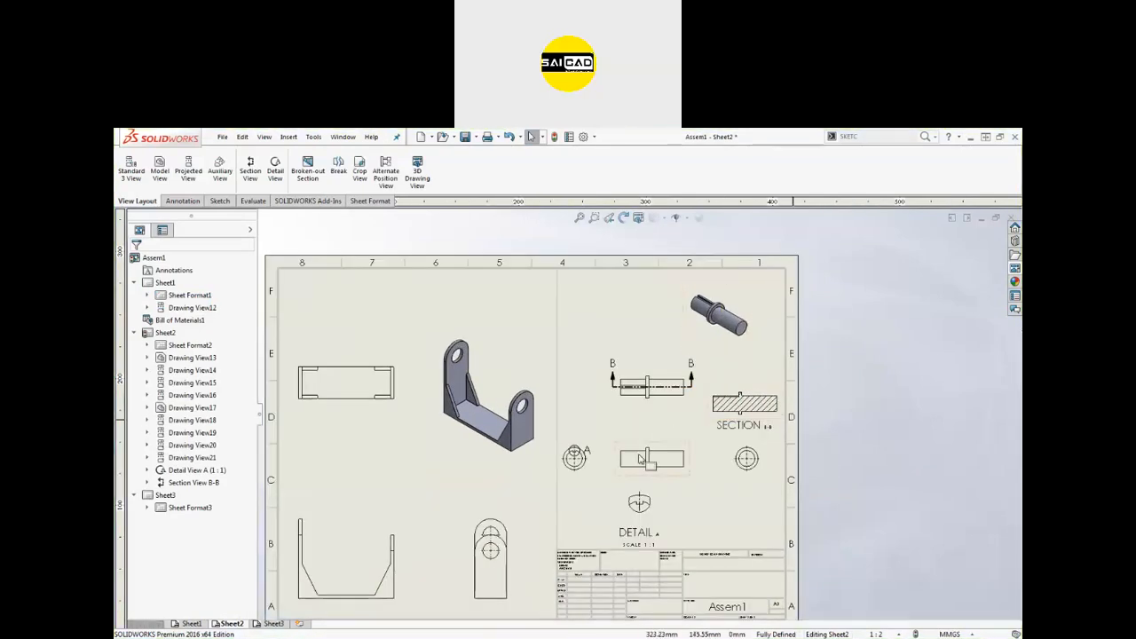
key("f")
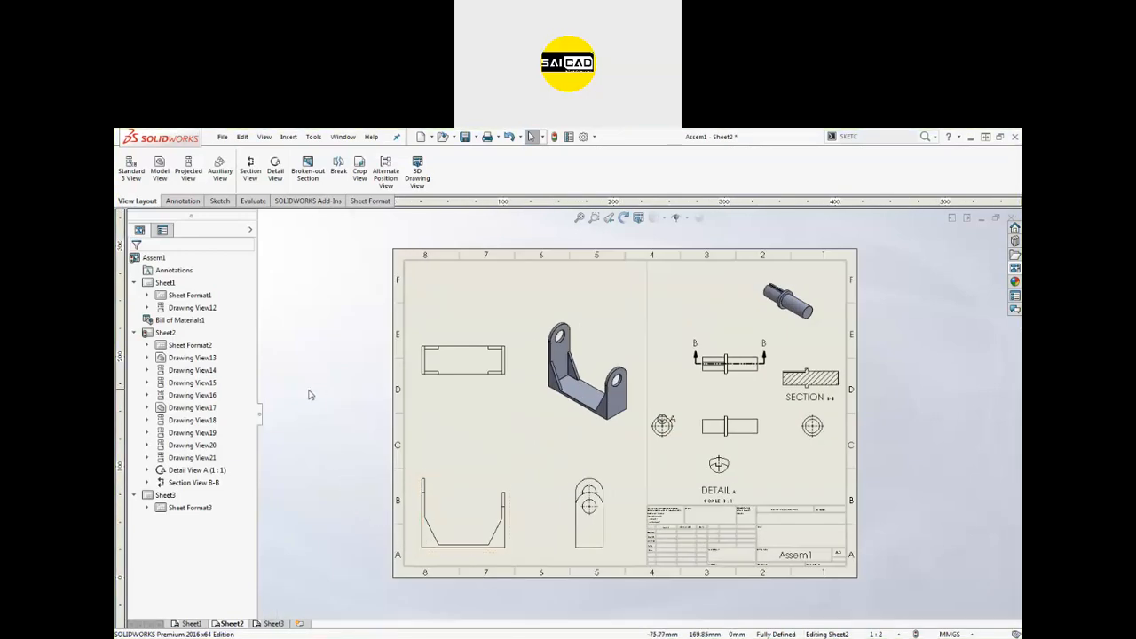
Insert model dimensions from selected features into the bracket's front, side and top views, with importing into all views turned off.
left_click(184, 201)
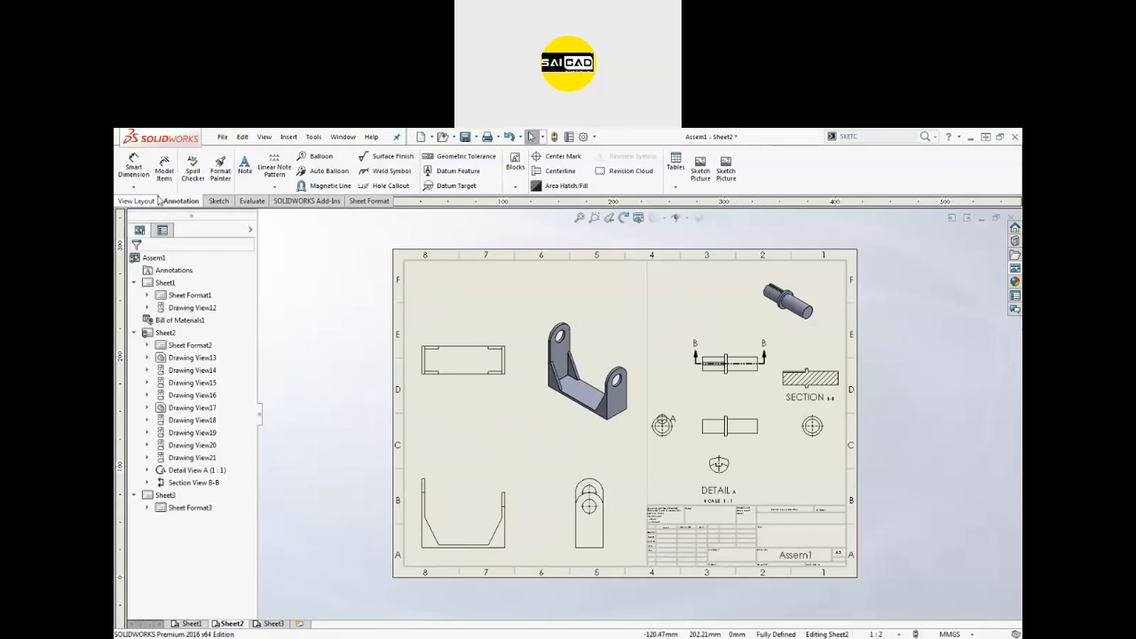
left_click(161, 180)
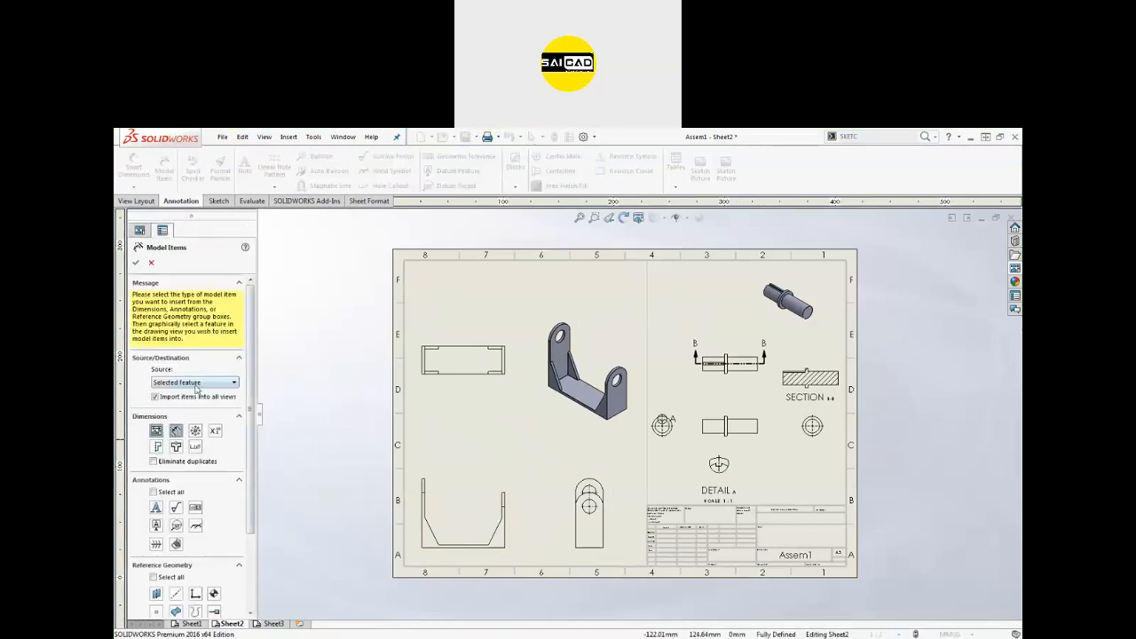
left_click(156, 397)
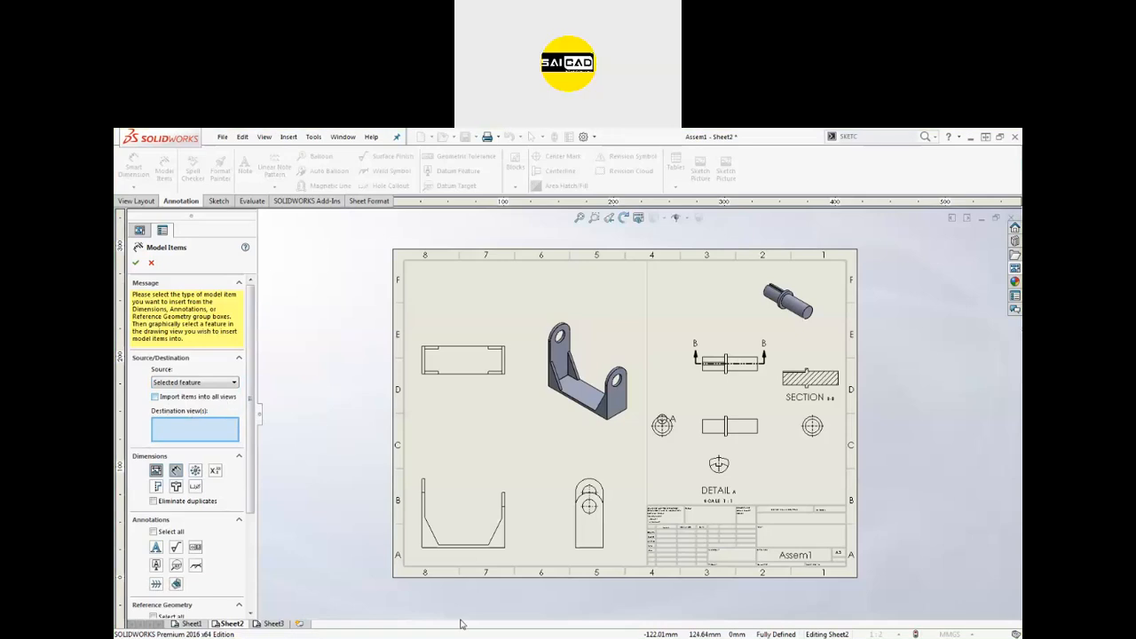
scroll(462, 612, "down", 2)
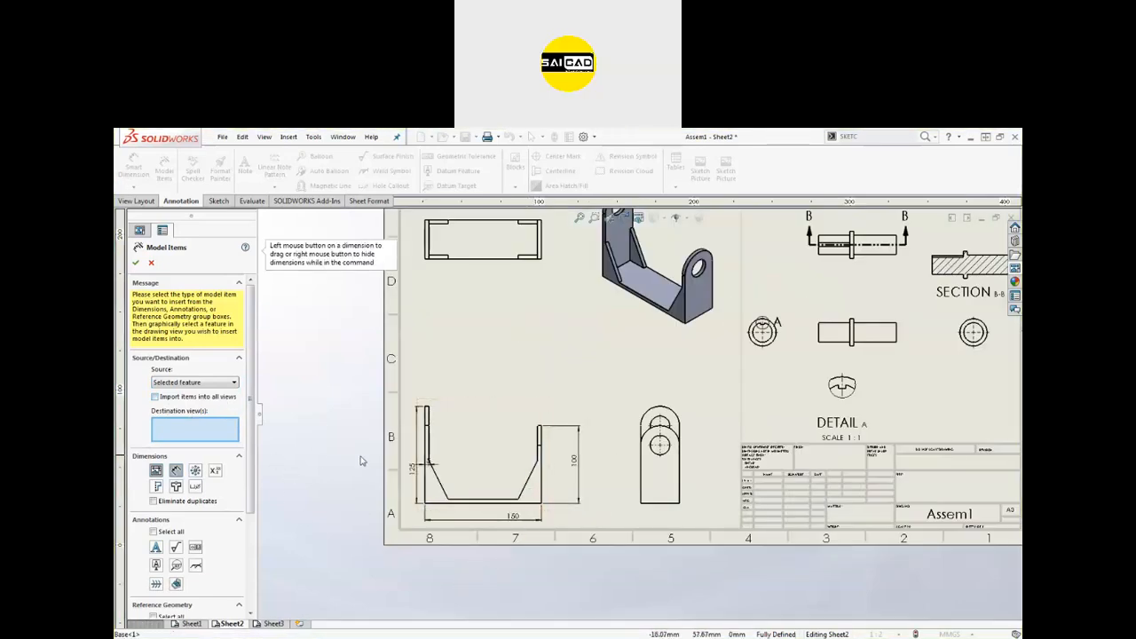
left_click(660, 480)
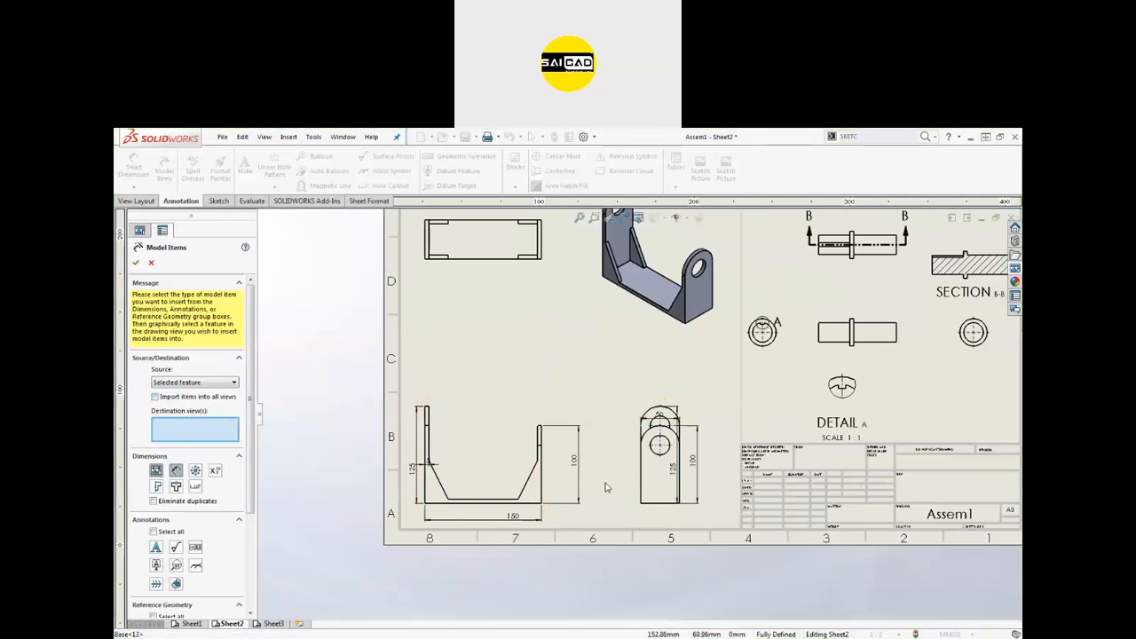
key("z")
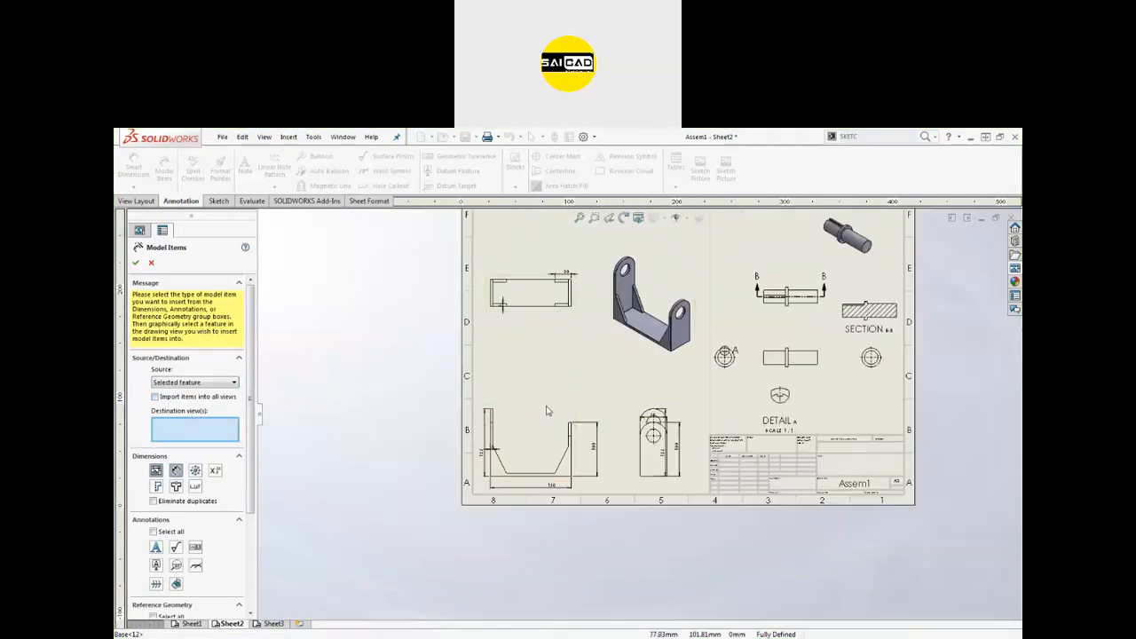
left_click(691, 348)
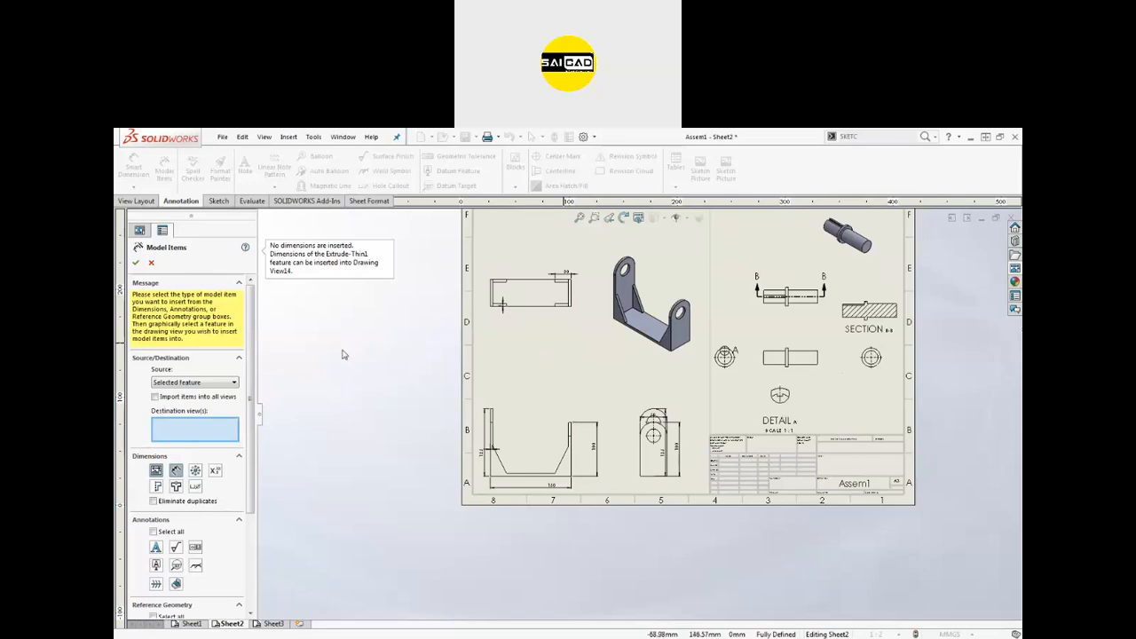
left_click(135, 263)
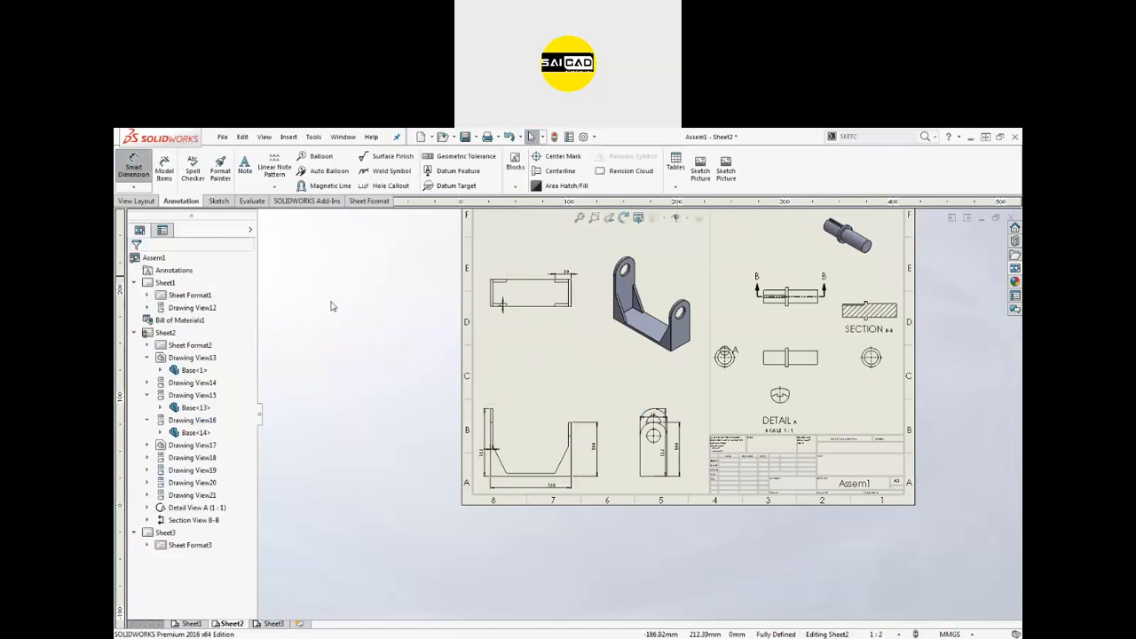
Dimension the vertical edge of the shorter upright in the bracket's isometric view, and delete that dimension.
left_click(133, 166)
scroll(658, 326, "down", 3)
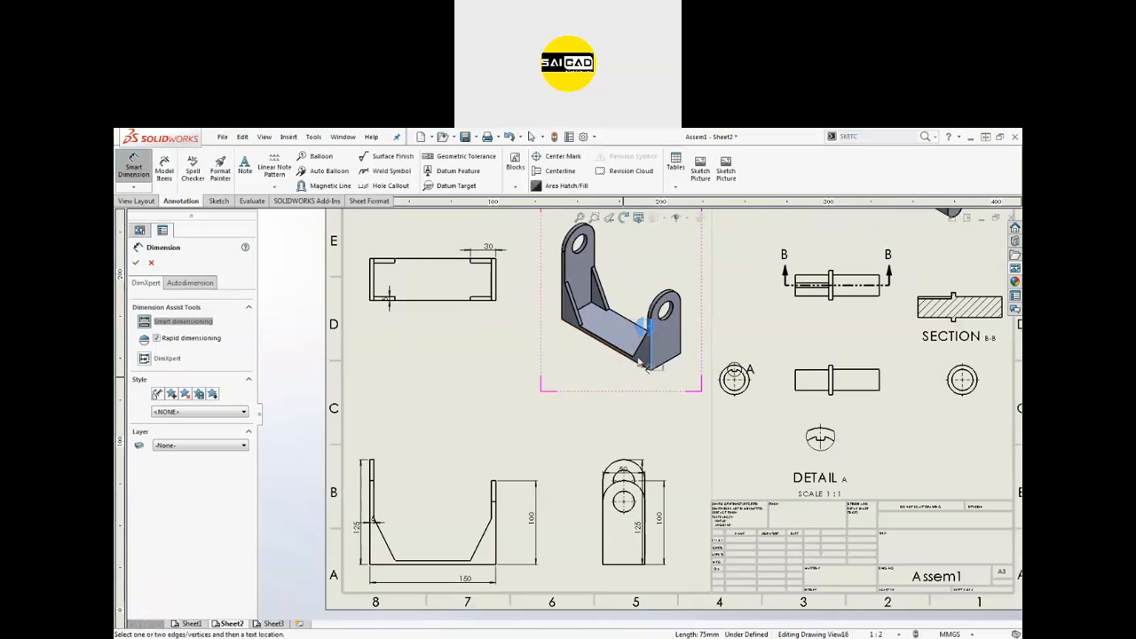
scroll(656, 371, "down", 5)
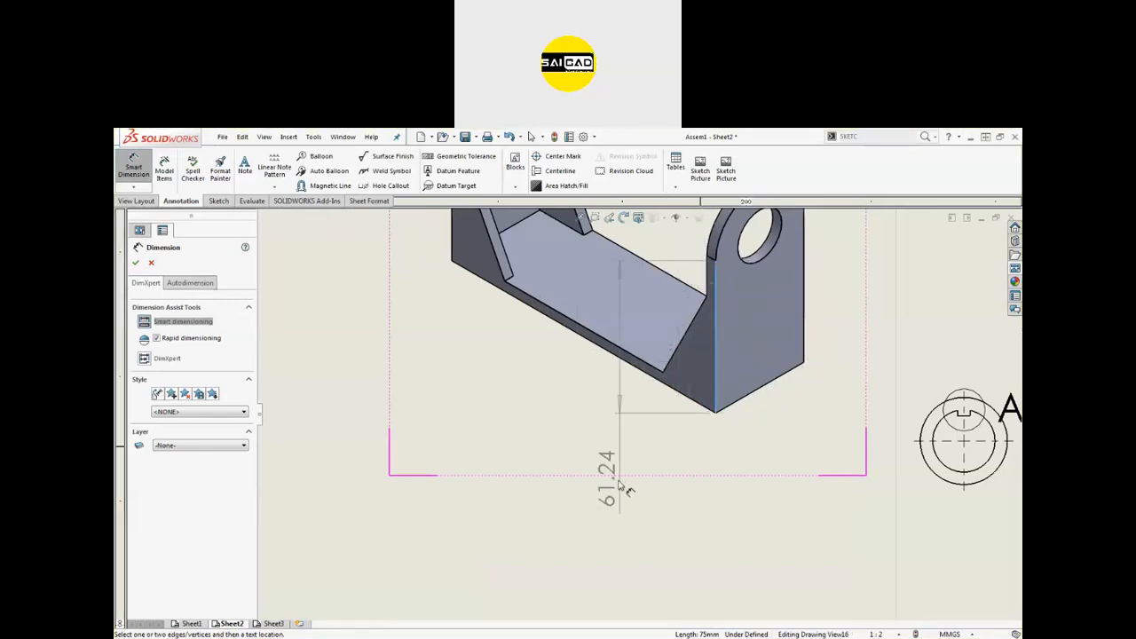
left_click(609, 444)
key("z")
key("z")
key("Escape")
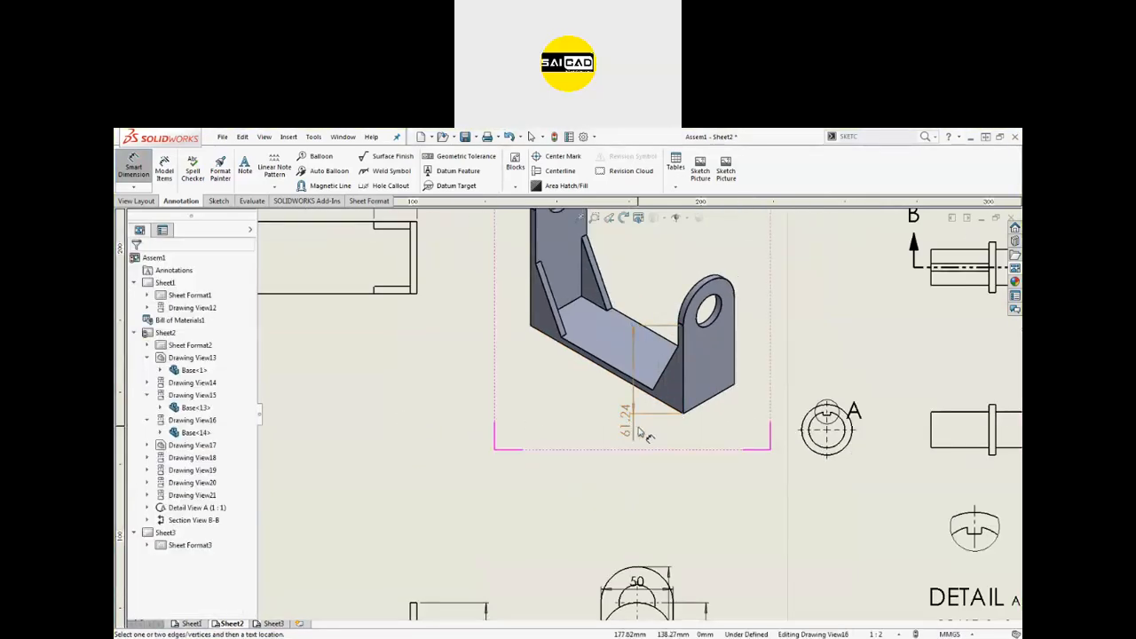
left_click(634, 429)
key("Delete")
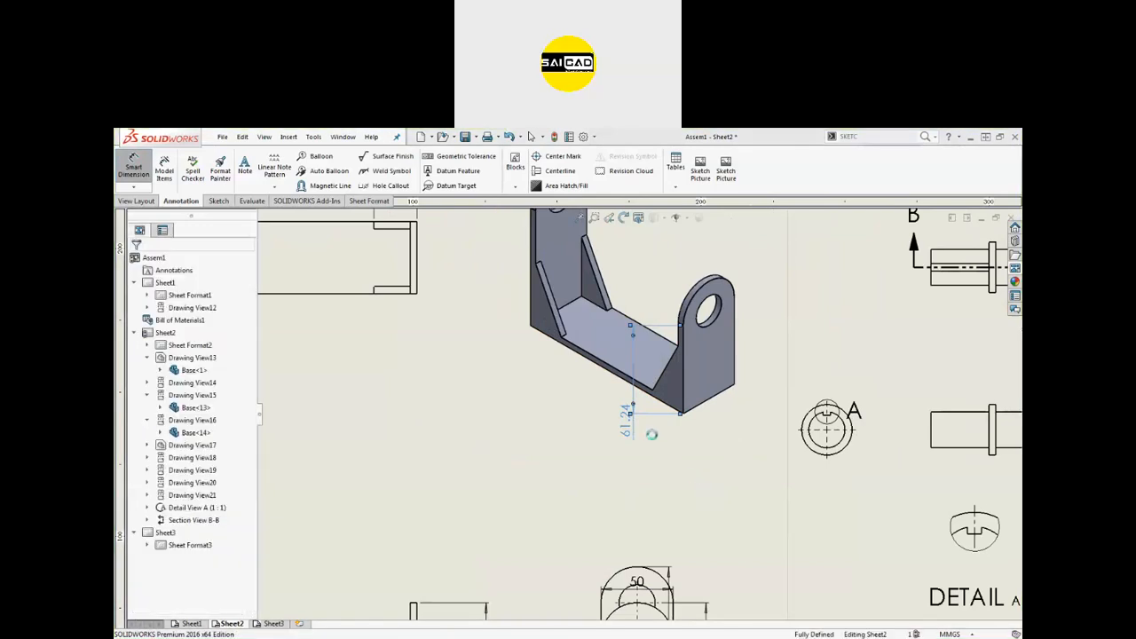
Add a radius dimension to the shorter upright's hole in the isometric view, and delete it.
left_click(720, 306)
left_click(820, 300)
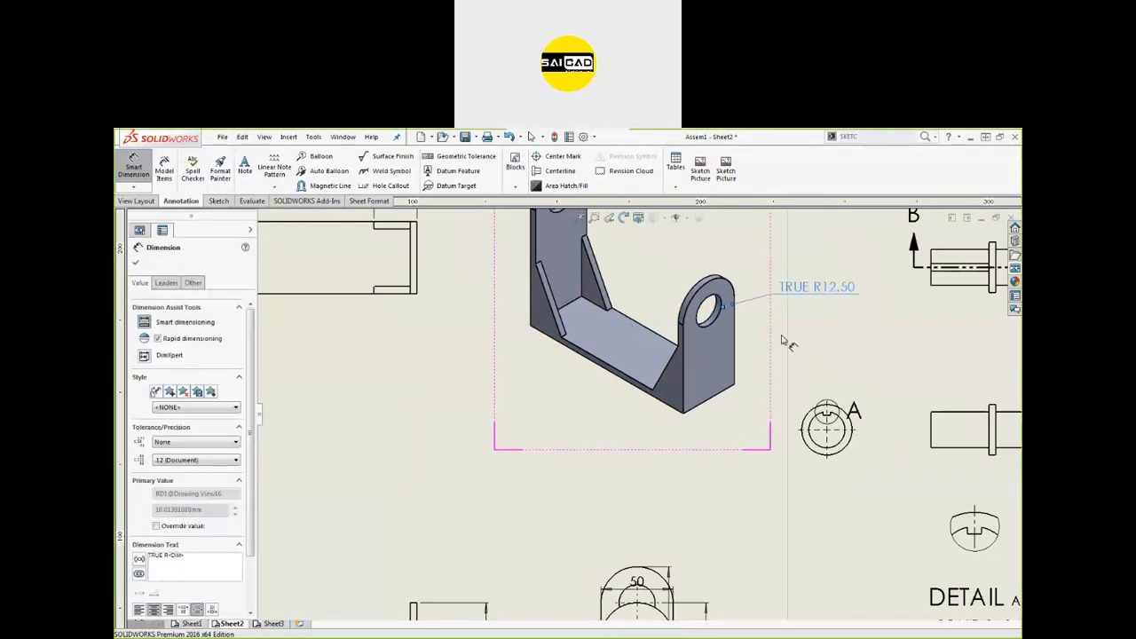
key("Escape")
left_click(851, 293)
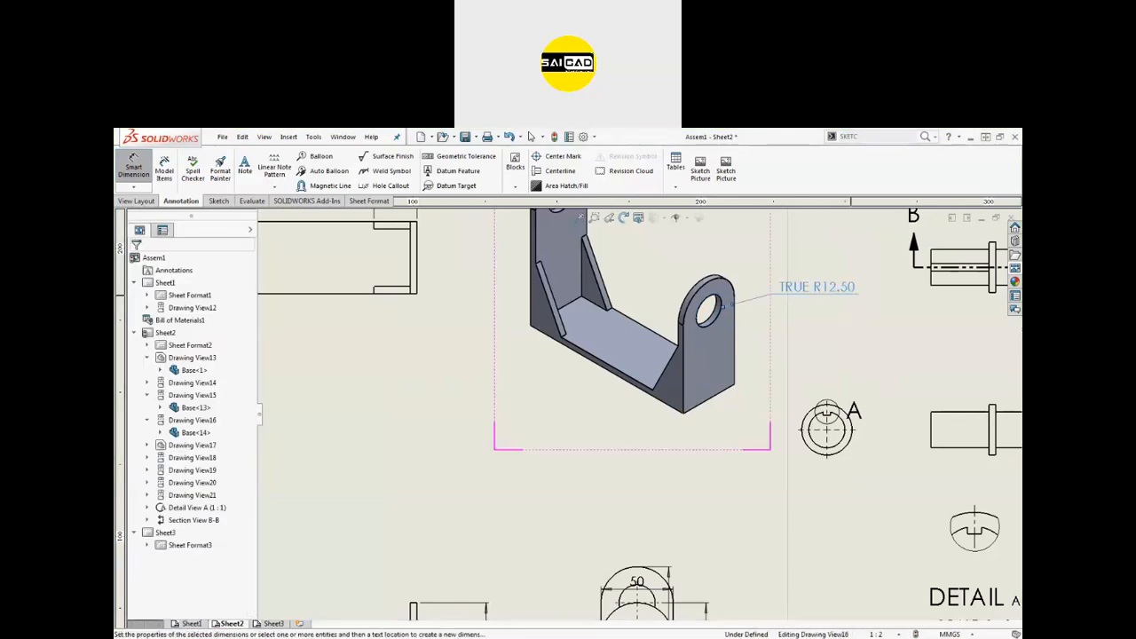
key("Delete")
key("f")
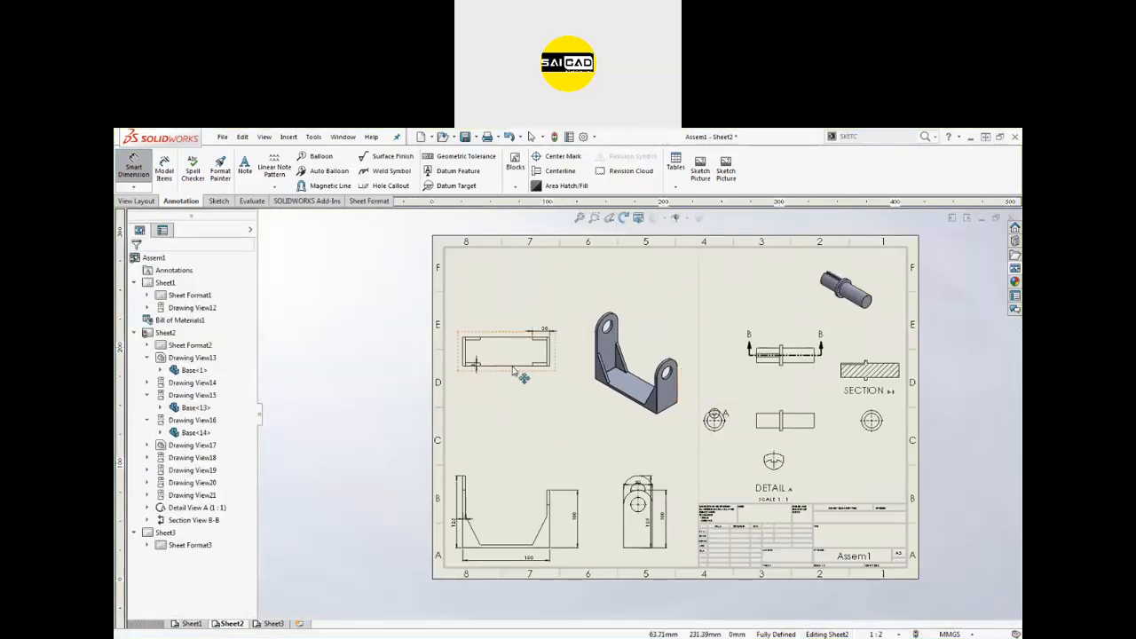
Place the 5 mm thickness dimension above the bracket's taller upright in the front view, and shift that view up and right.
scroll(619, 521, "down", 2)
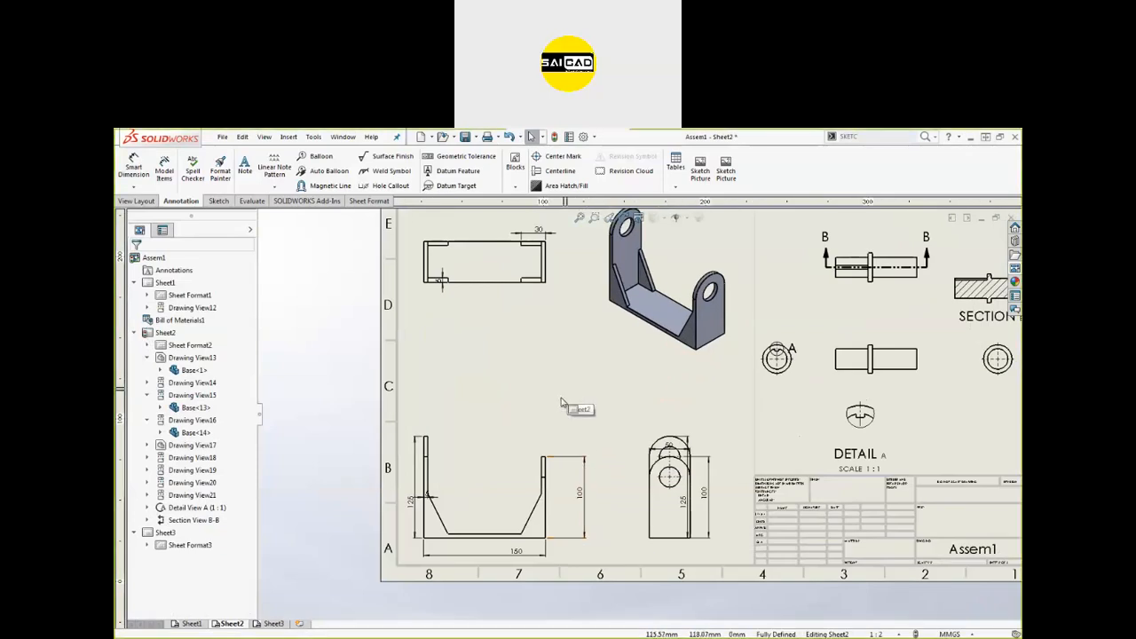
scroll(449, 510, "down", 2)
left_click(423, 491)
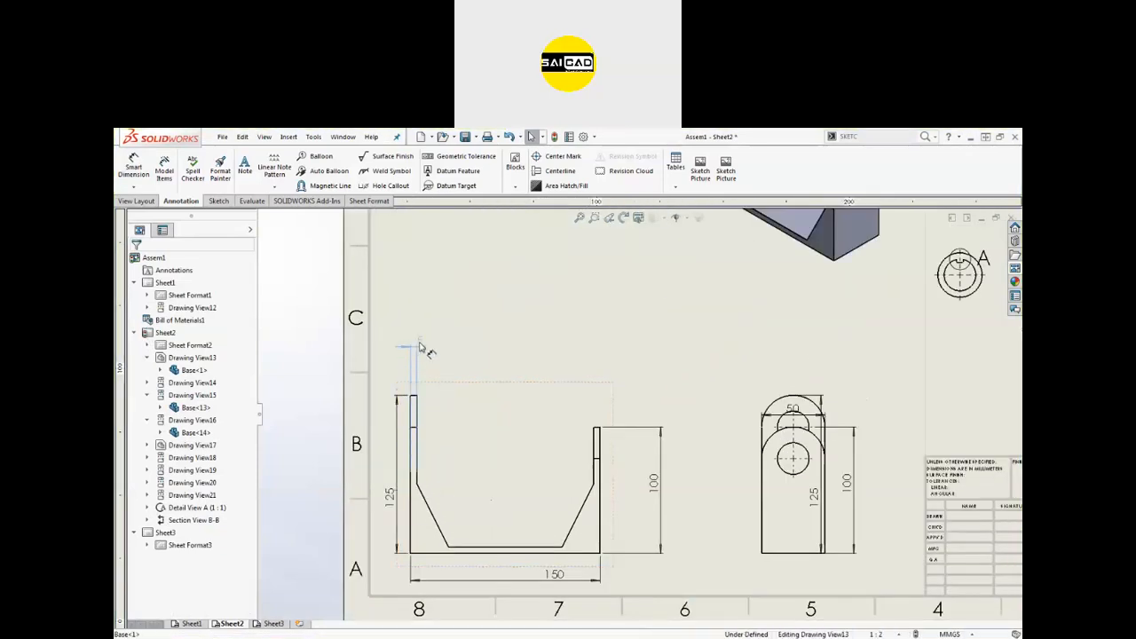
left_click(665, 470)
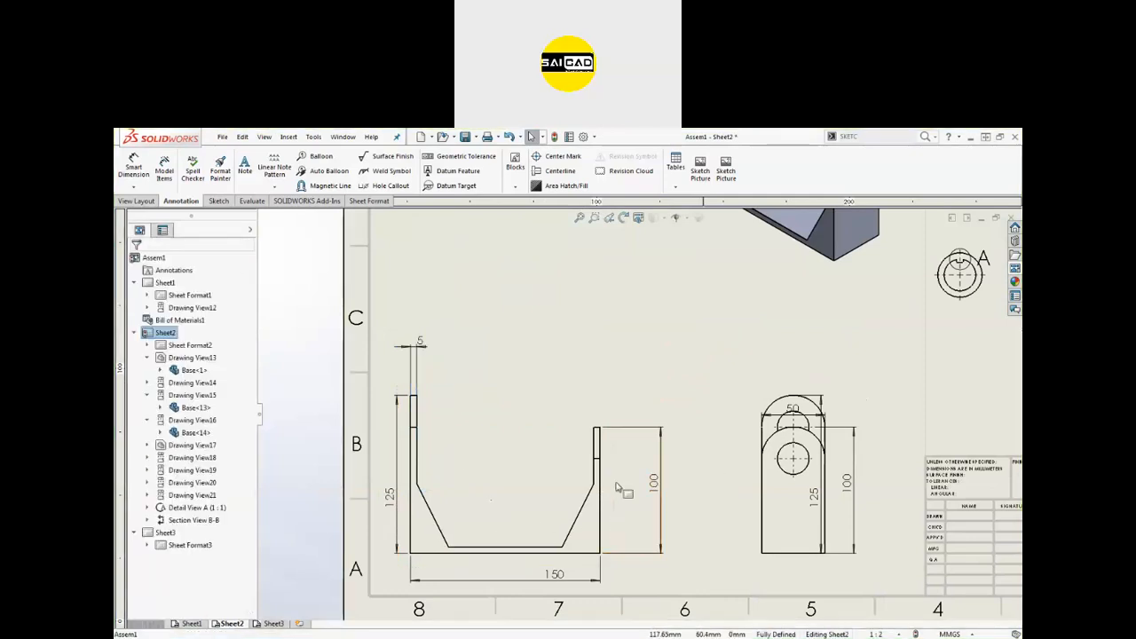
mouse_move(612, 536)
left_mouse_down()
mouse_move(623, 537)
mouse_move(648, 485)
left_mouse_up()
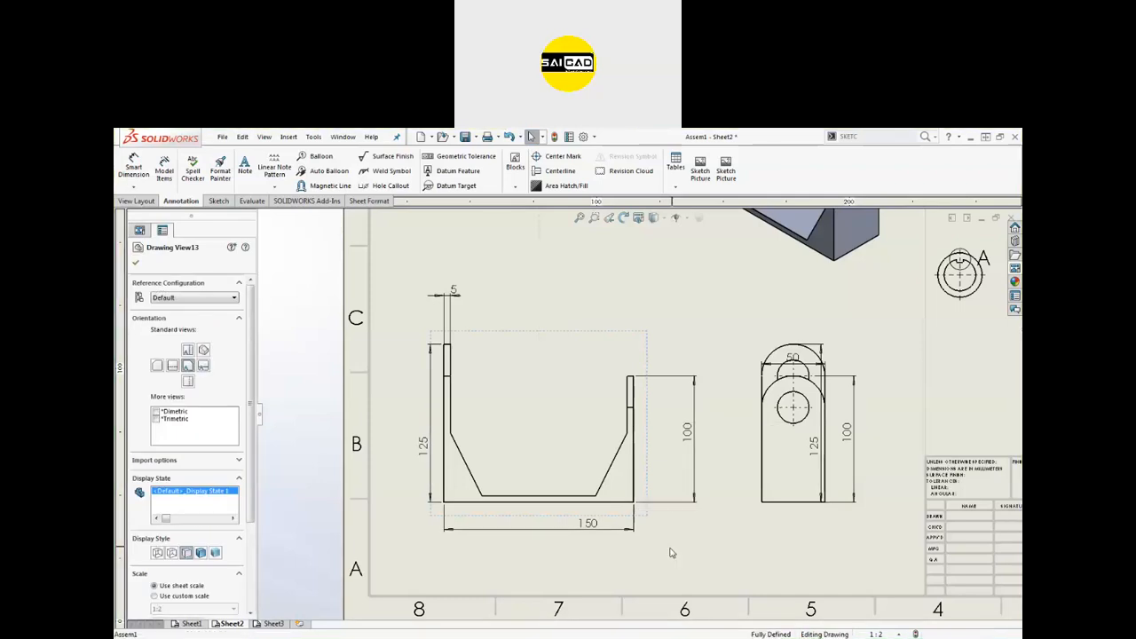
left_click(627, 542)
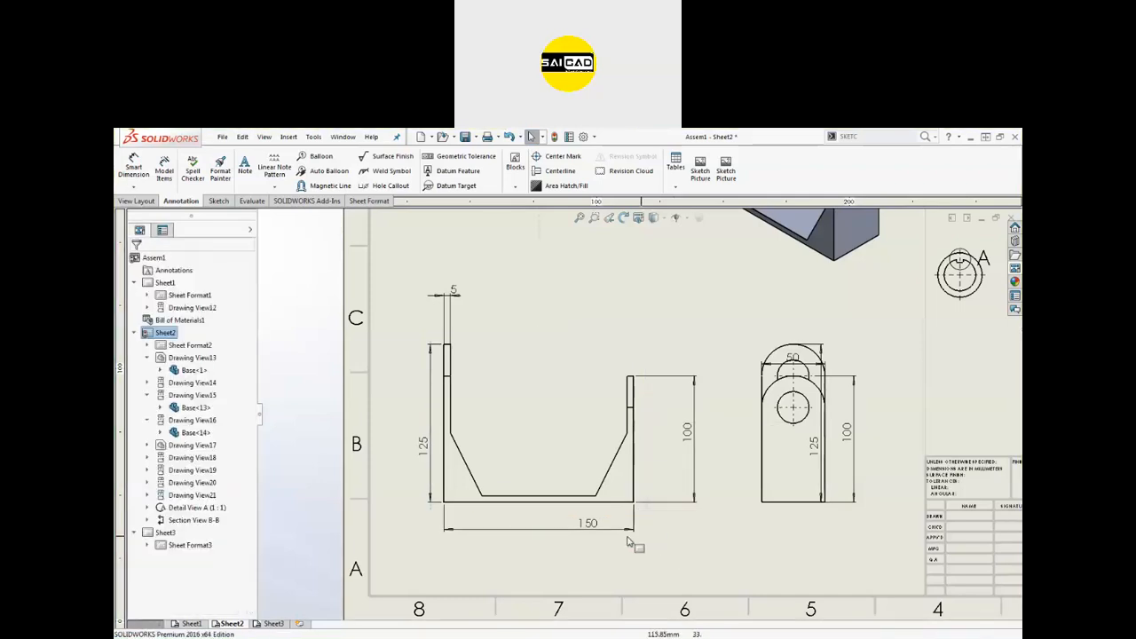
Reposition the side view's dimensions: 100 height out to the right, 125 height to the left, and 50 width above the view.
left_click(874, 433)
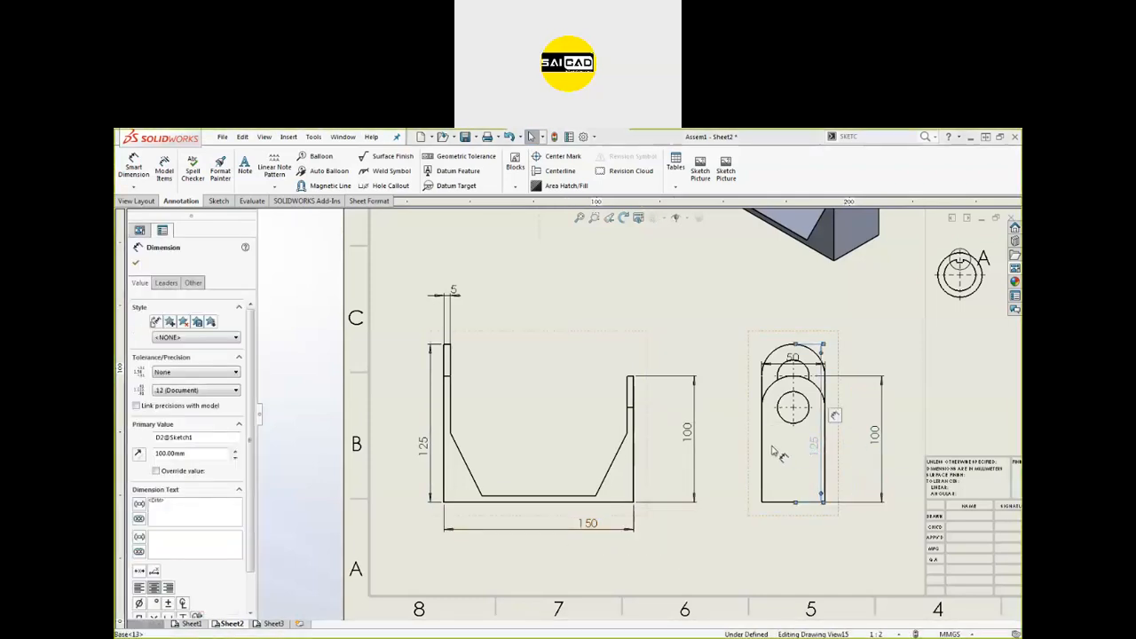
left_click(722, 442)
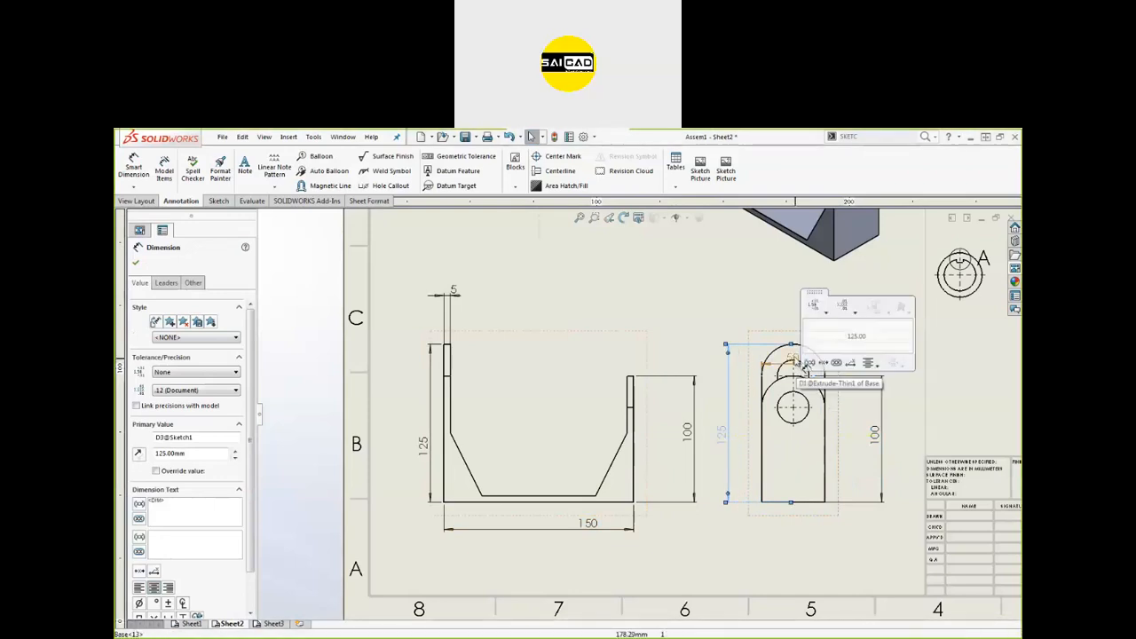
left_click(786, 296)
key("Escape")
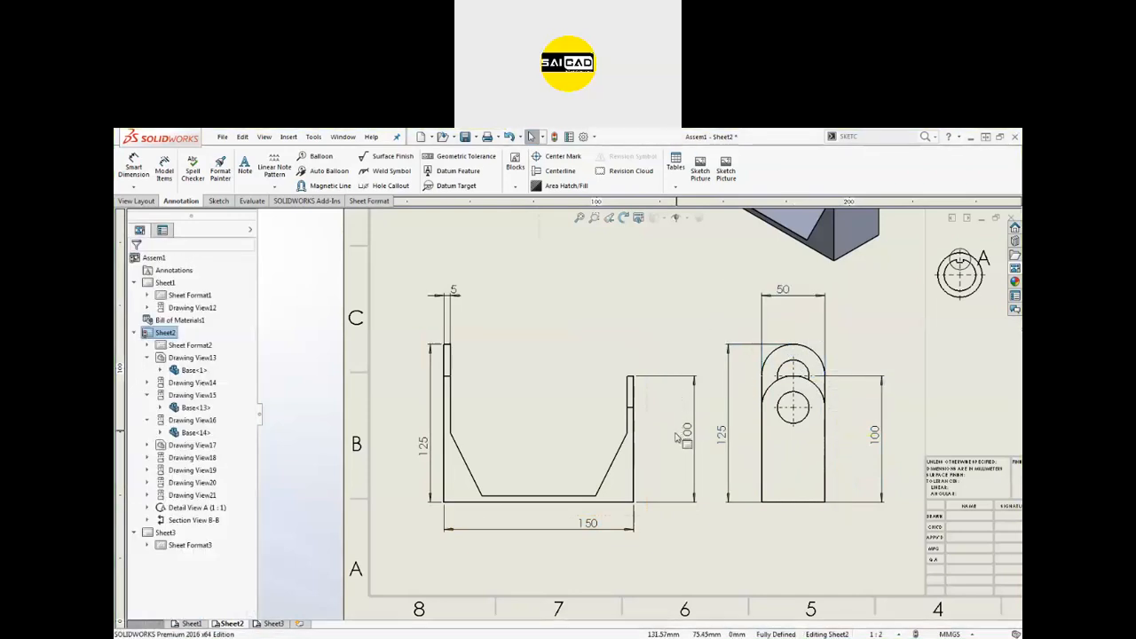
Move the 5 mm rib thickness dimension below the top view of the base.
scroll(621, 458, "up", 5)
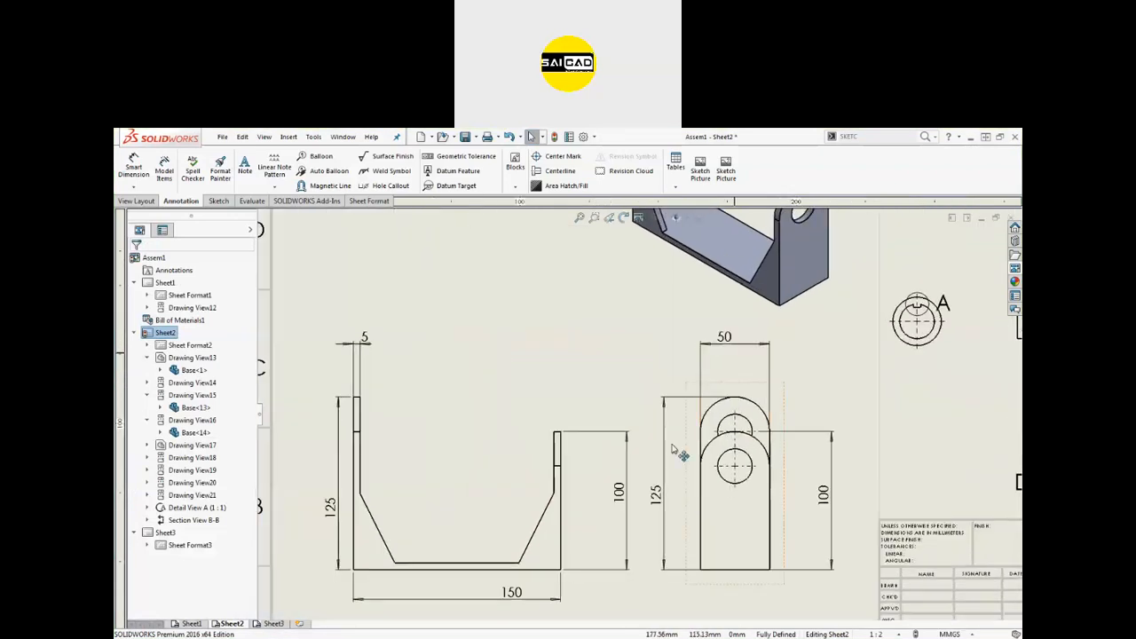
scroll(488, 364, "down", 4)
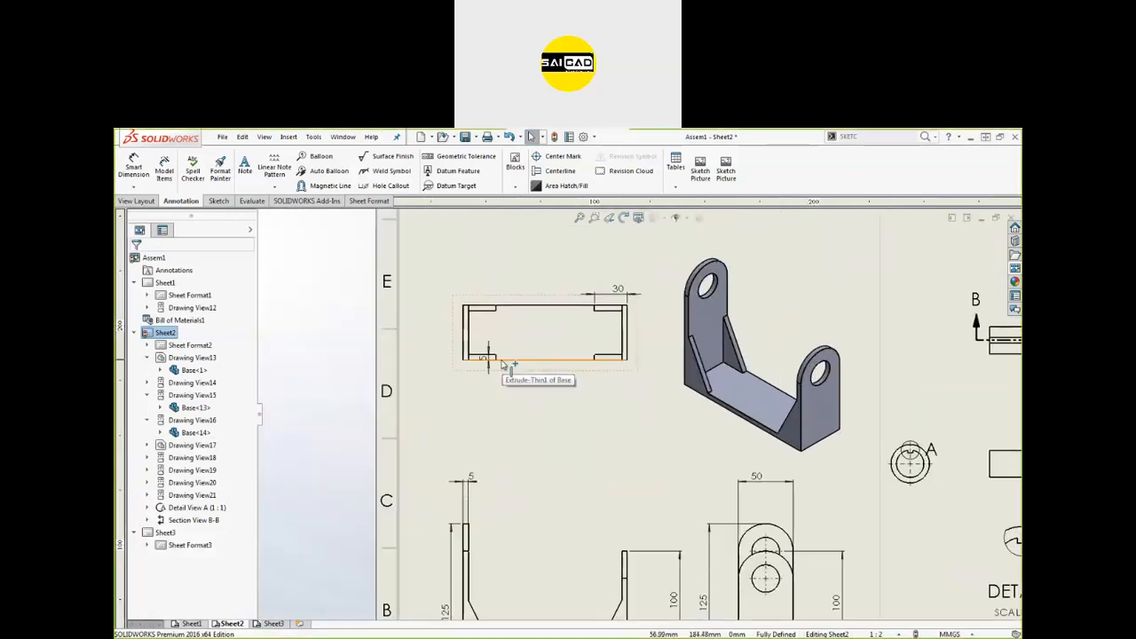
left_click(487, 360)
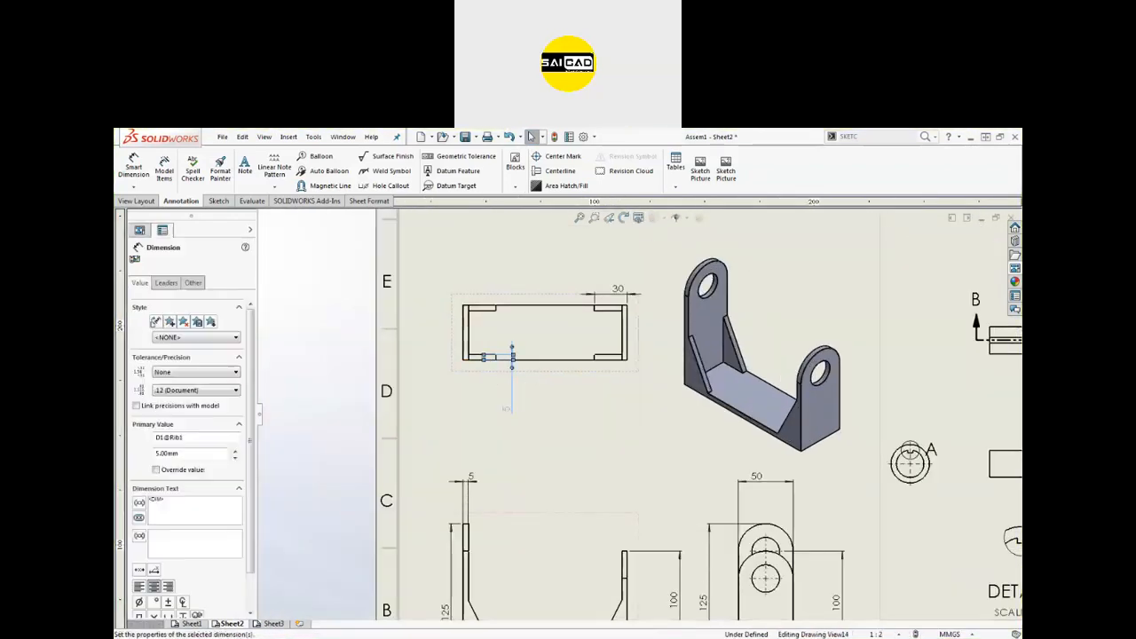
key("Escape")
scroll(736, 564, "up", 3)
scroll(743, 606, "up", 2)
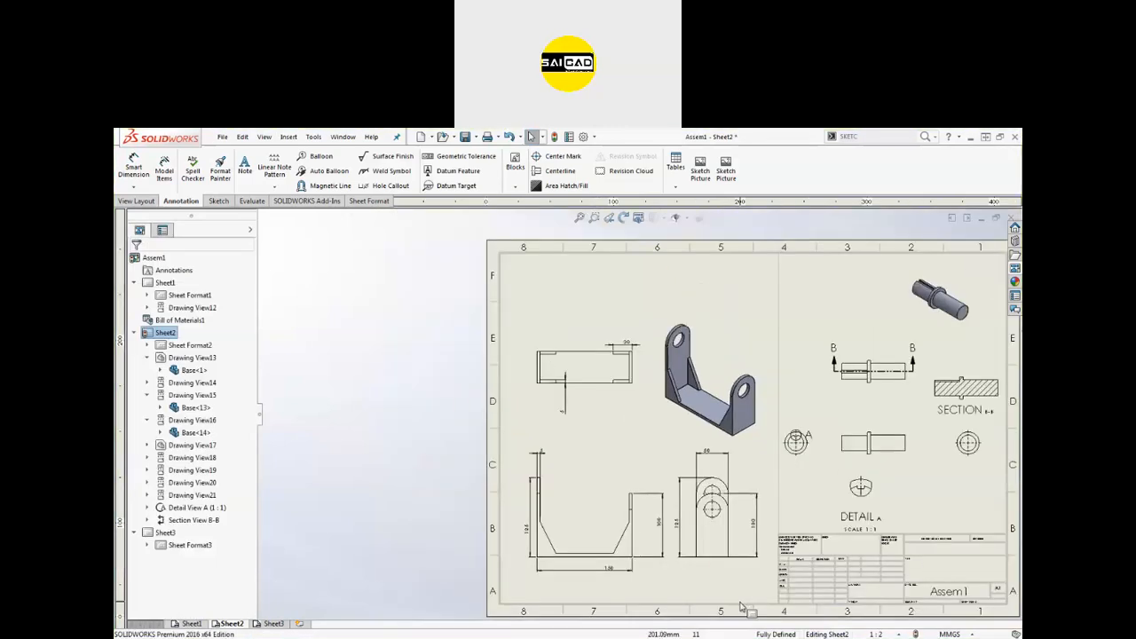
Delete the 125 and 100 height dimensions from the front view of the base.
scroll(742, 606, "down", 3)
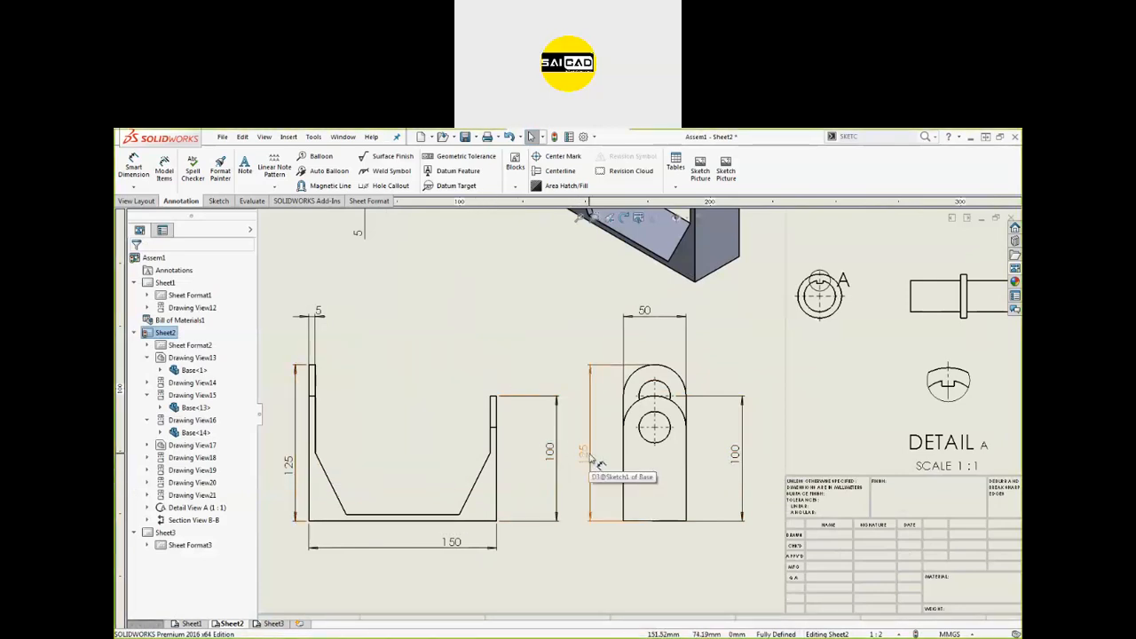
left_click(289, 464)
key("Delete")
left_click(549, 450)
key("Delete")
scroll(594, 373, "up", 2)
scroll(506, 486, "down", 1)
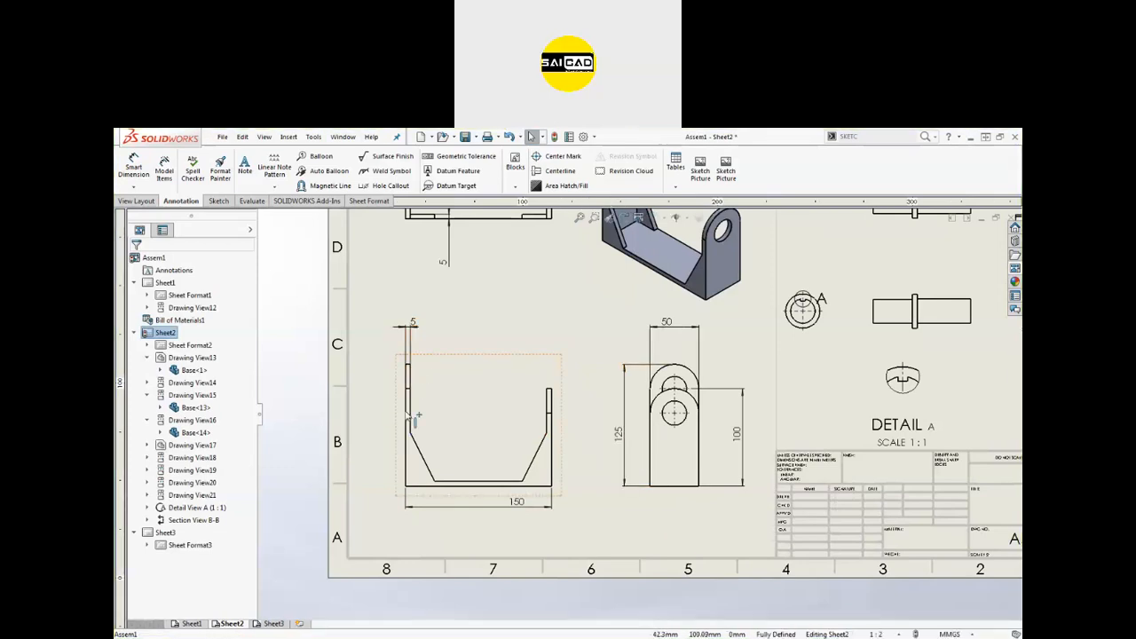
scroll(545, 513, "down", 1)
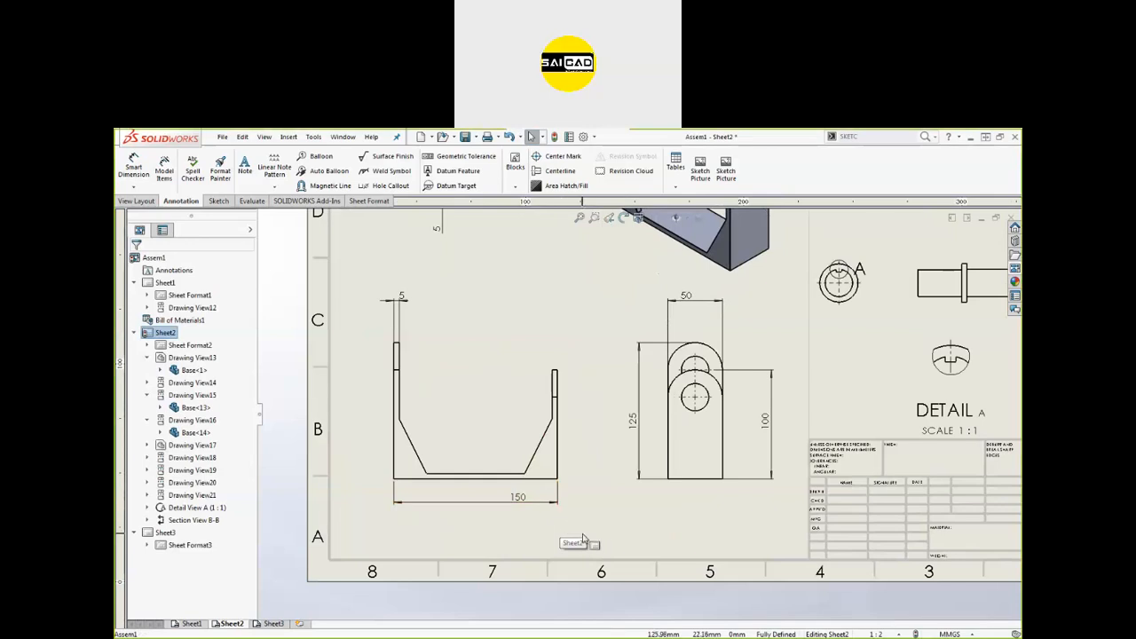
Try to move the 125 height dimension from the side view into the front view.
left_click(632, 419)
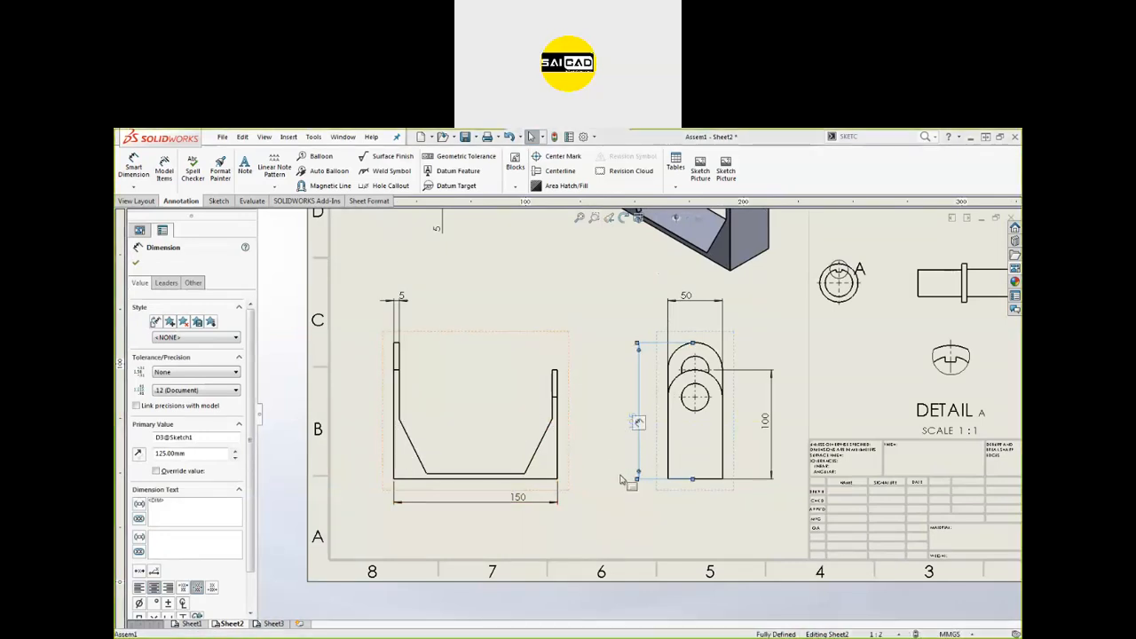
scroll(621, 479, "down", 3)
key("Escape")
left_click(657, 462)
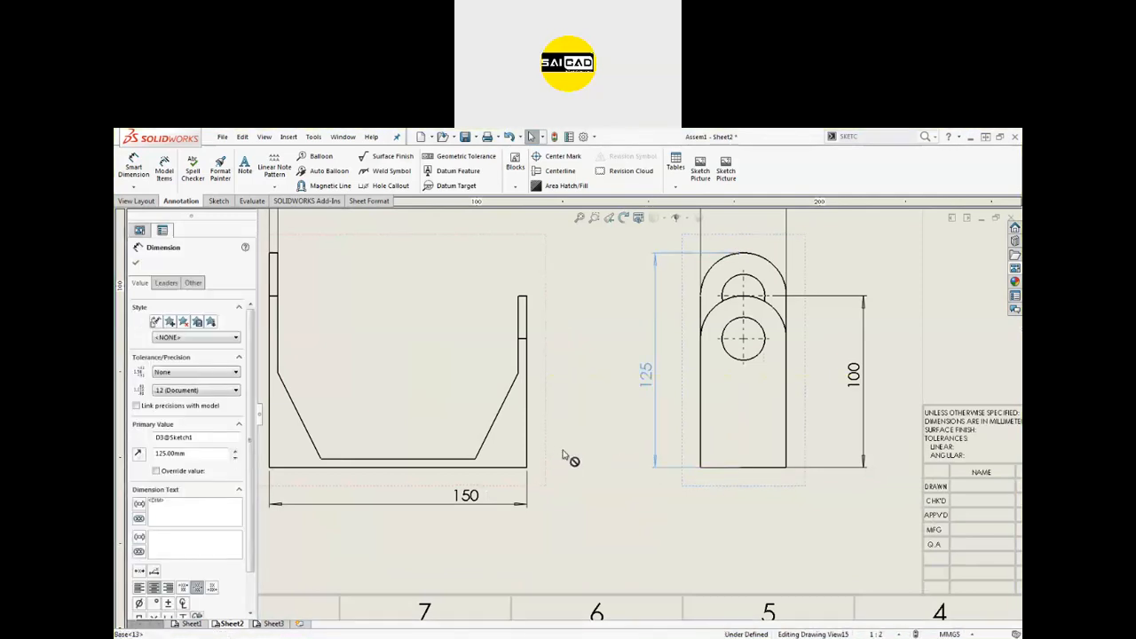
scroll(577, 460, "up", 3)
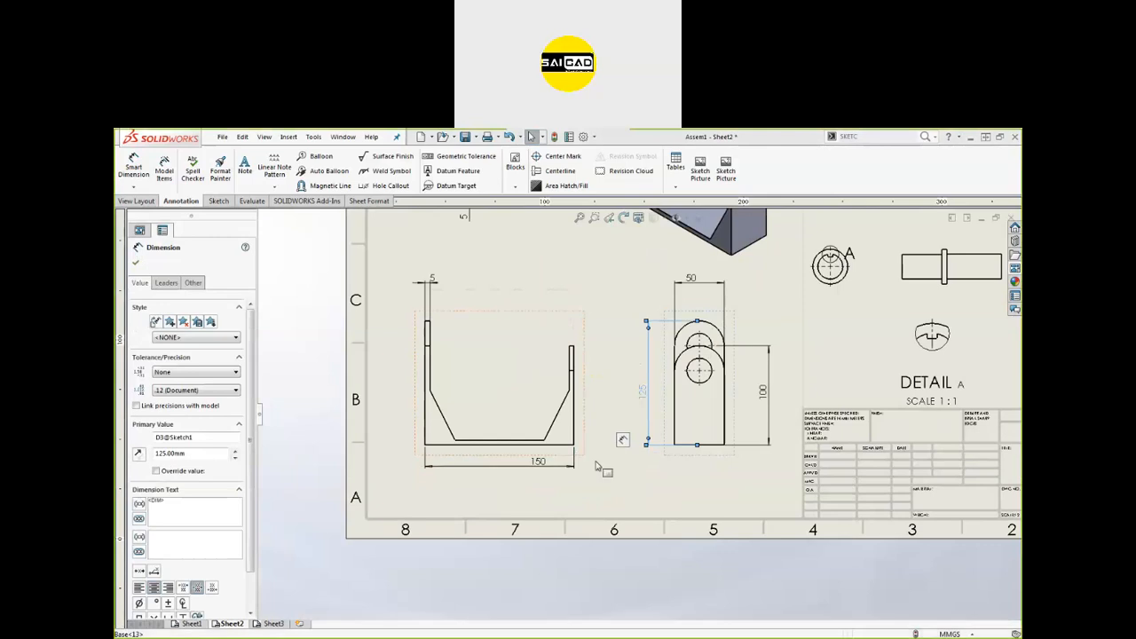
key("Escape")
Try to copy both the 125 and 100 height dimensions from the side view into the front view.
left_click(641, 445)
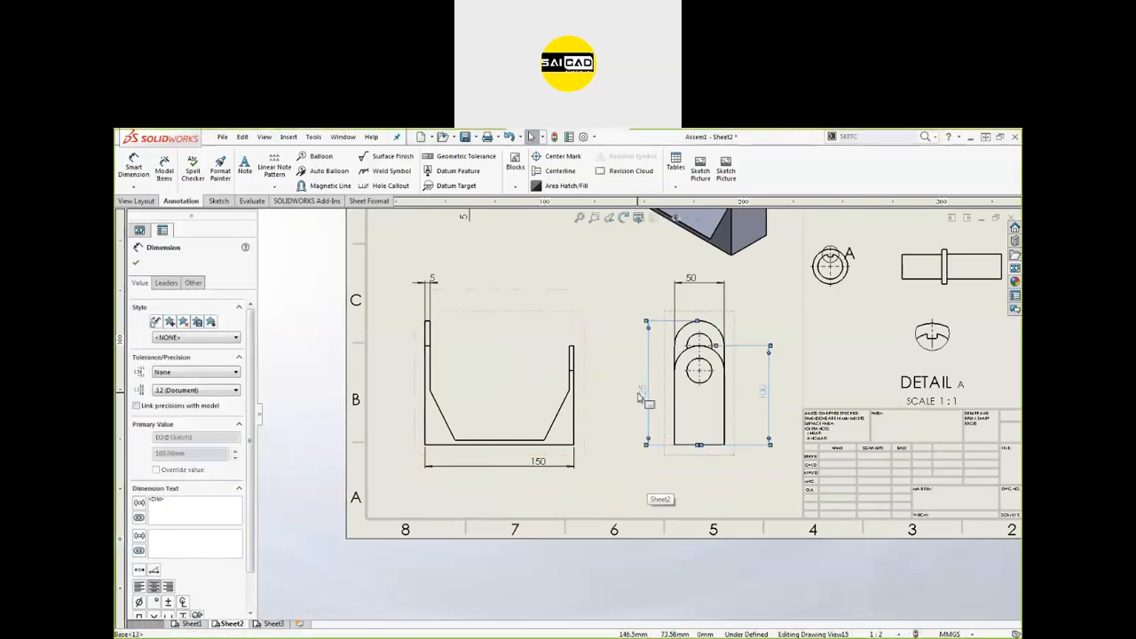
left_click_drag(643, 396, 528, 407, "shift")
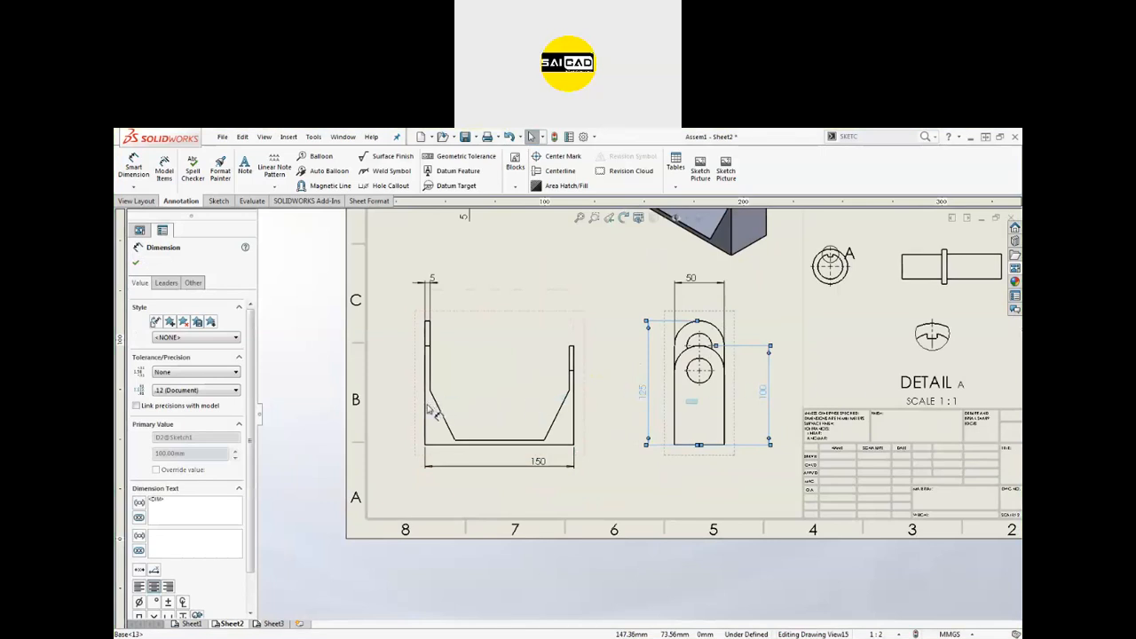
left_click_drag(433, 412, 431, 424, "shift")
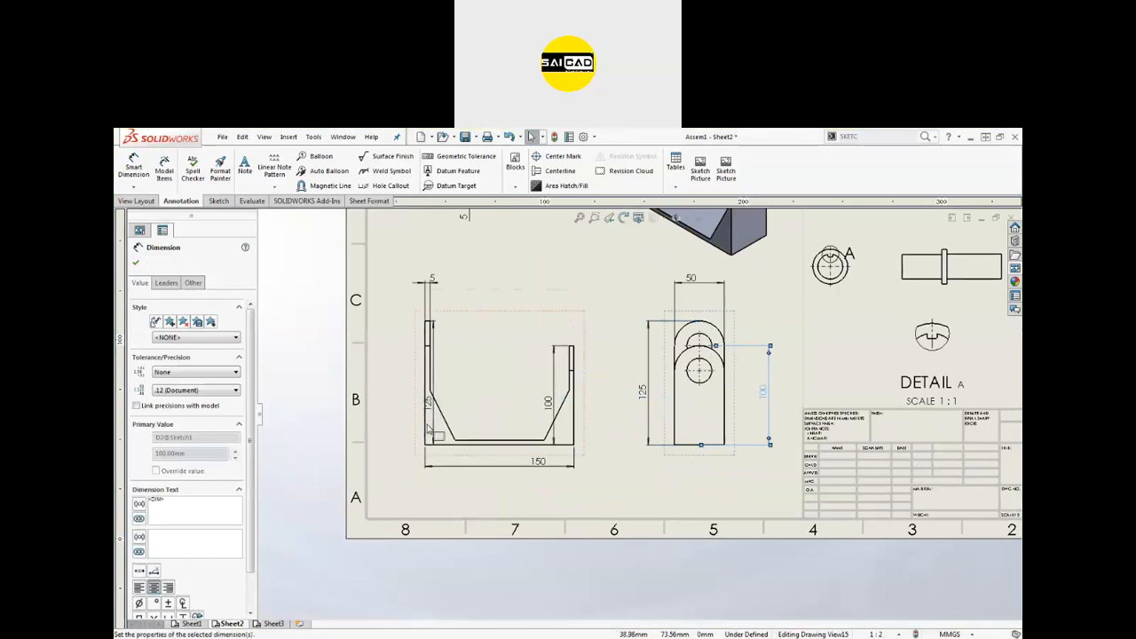
scroll(533, 433, "down", 3)
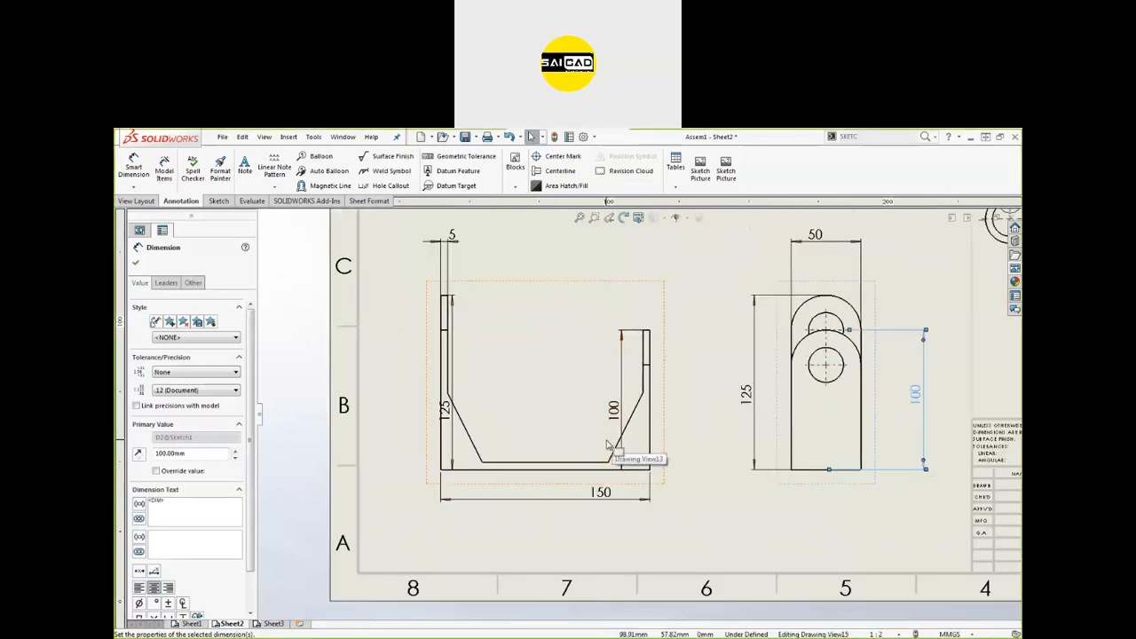
key("Escape")
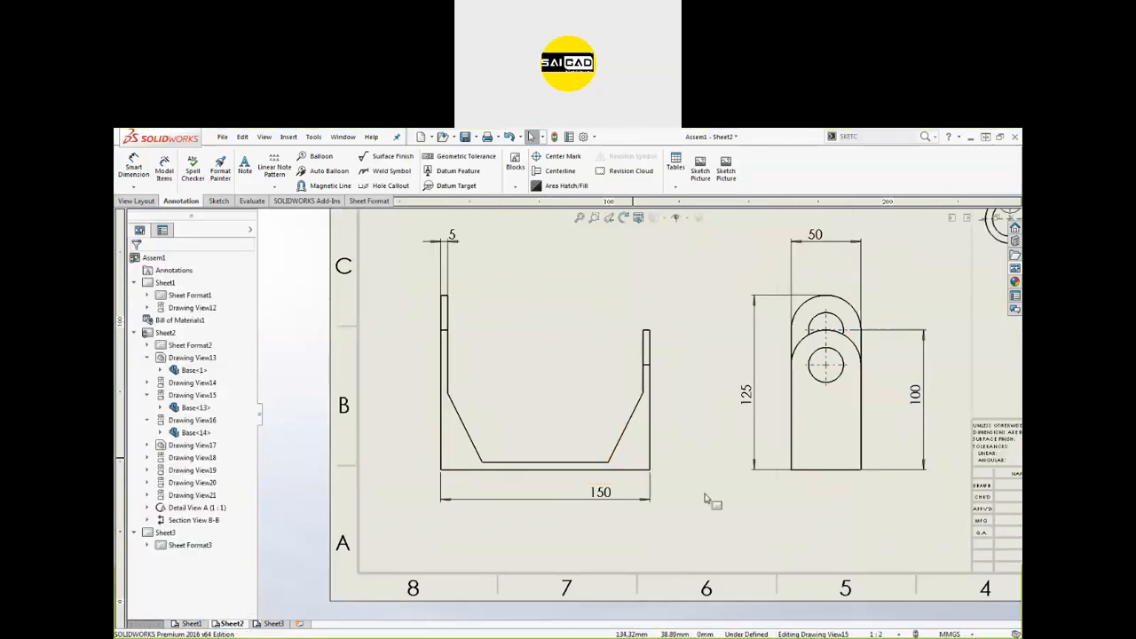
Lock the sheet focus, copy the side view's 125 height dimension into the front view, and place it left of the taller upright.
left_click(746, 392)
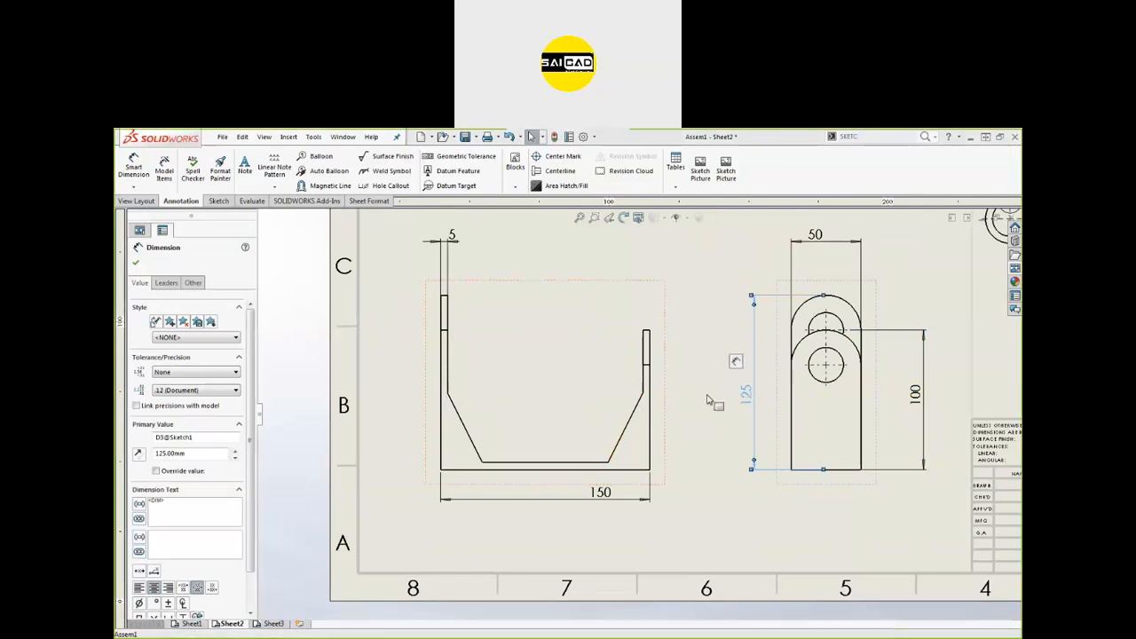
double_click(708, 422)
left_click(708, 421)
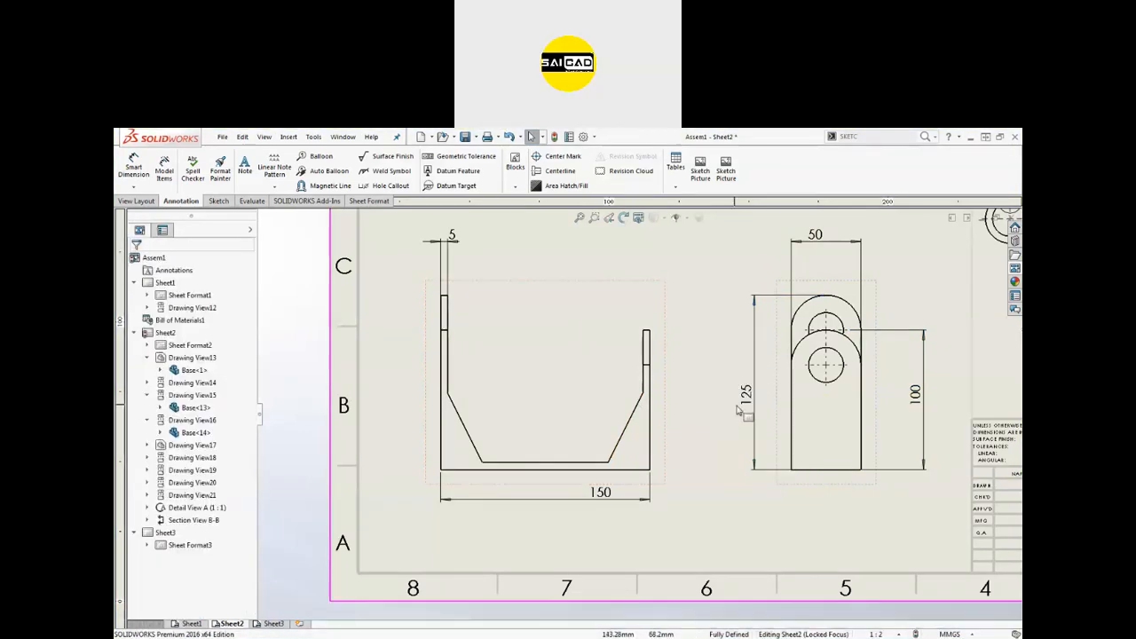
left_click_drag(747, 393, 593, 402)
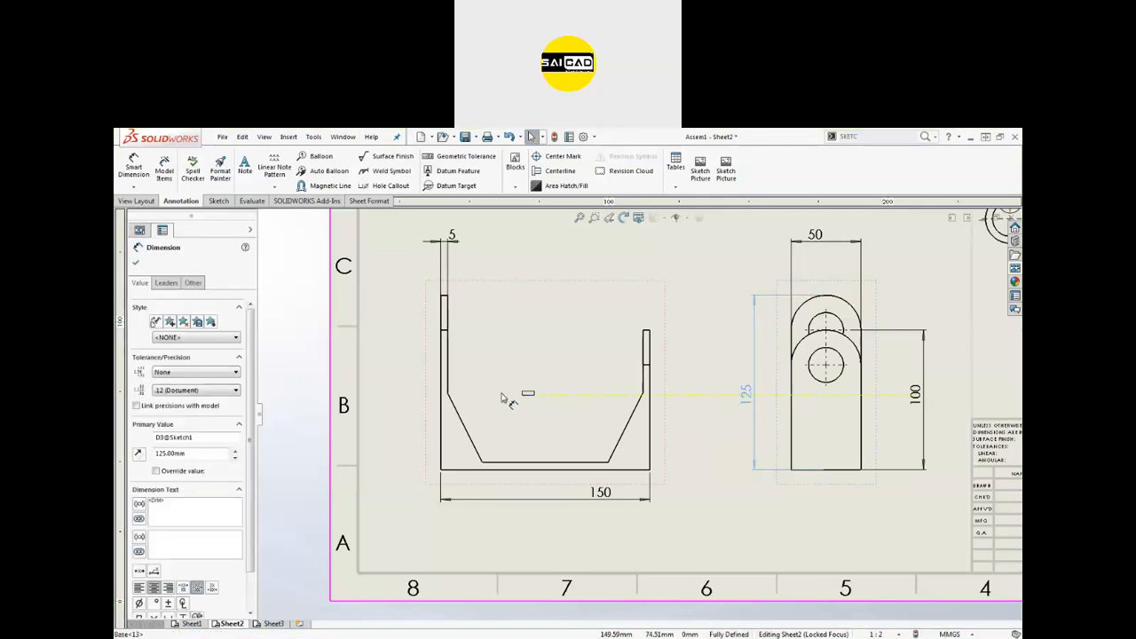
left_click_drag(430, 396, 431, 396)
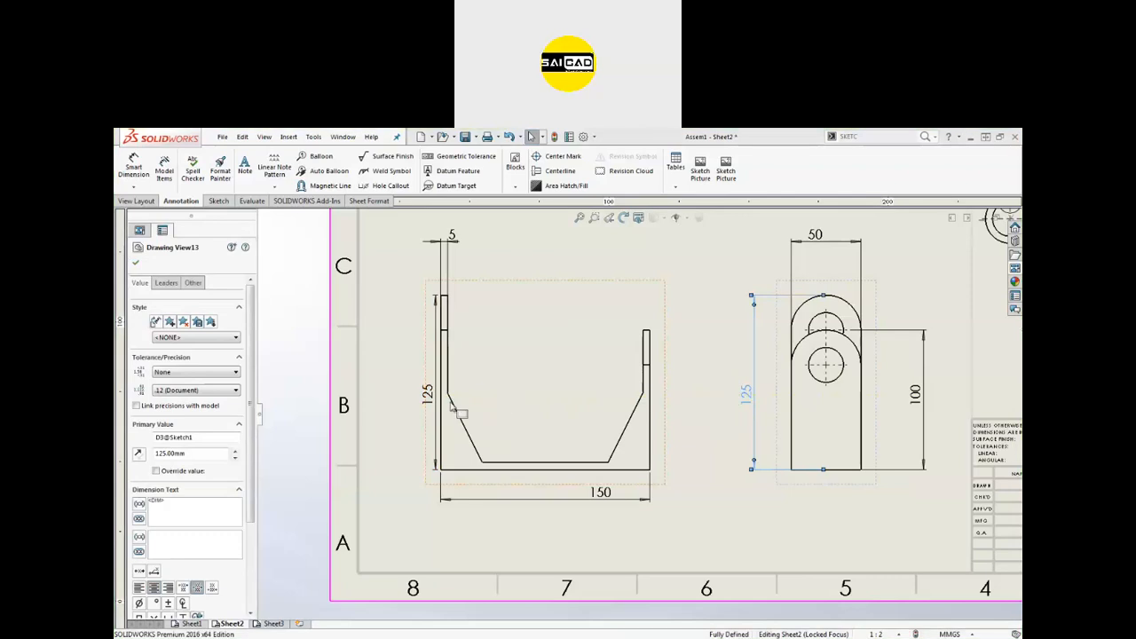
left_click_drag(427, 393, 379, 393)
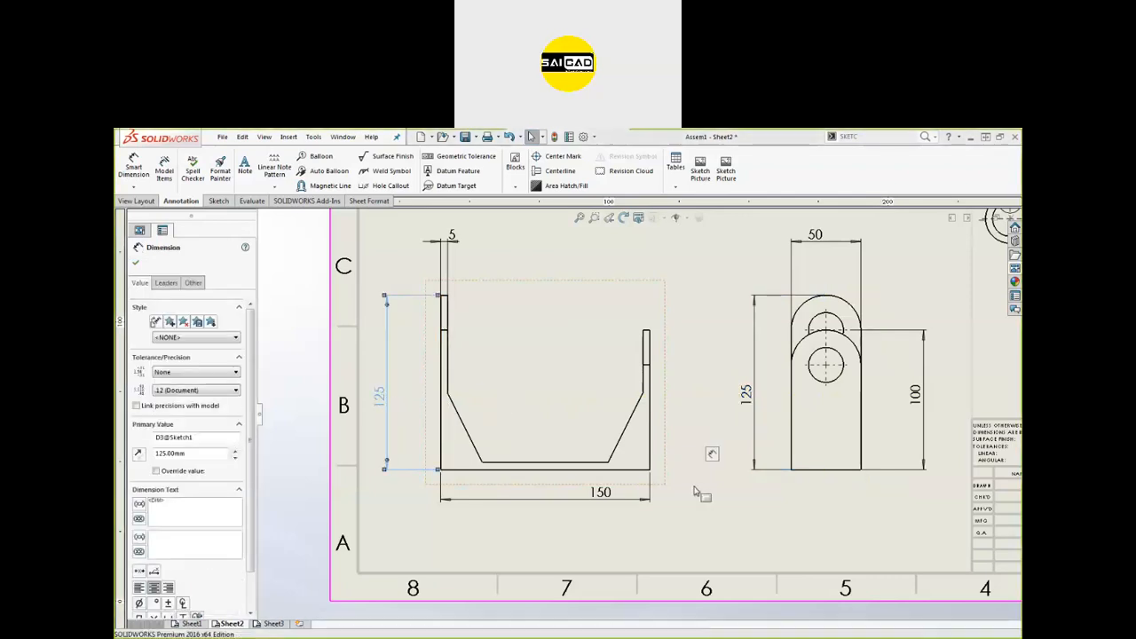
left_click(696, 493)
Copy the 150 length dimension from the front view to the top view, placing it just below the outline.
scroll(683, 497, "up", 5)
scroll(655, 487, "down", 3)
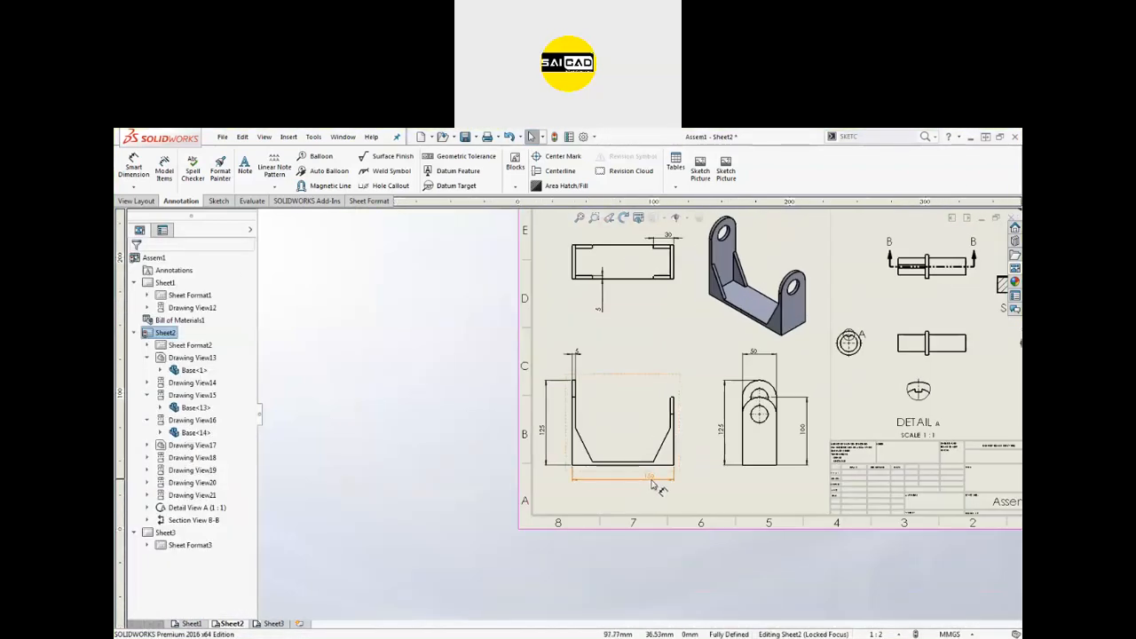
left_click(652, 481)
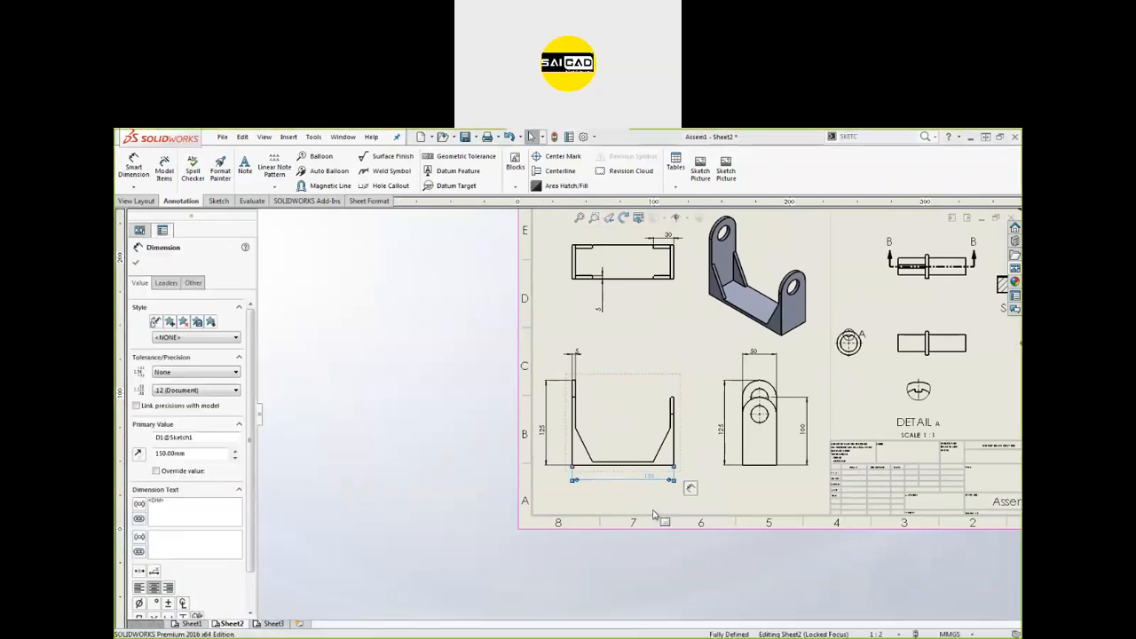
left_click_drag(652, 484, 645, 326)
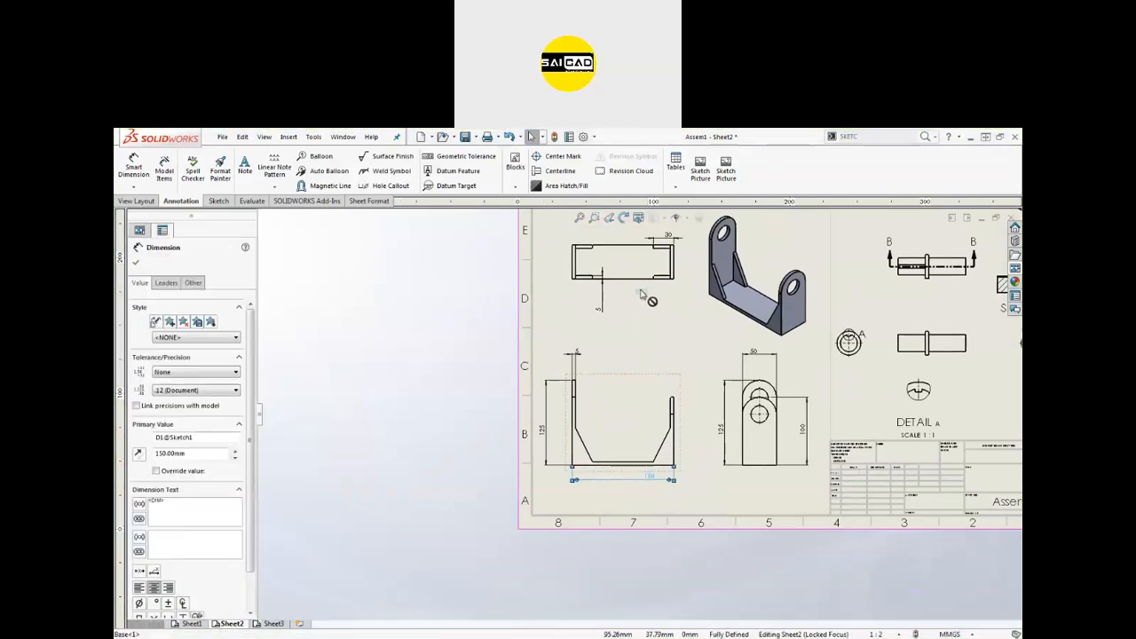
key("Escape")
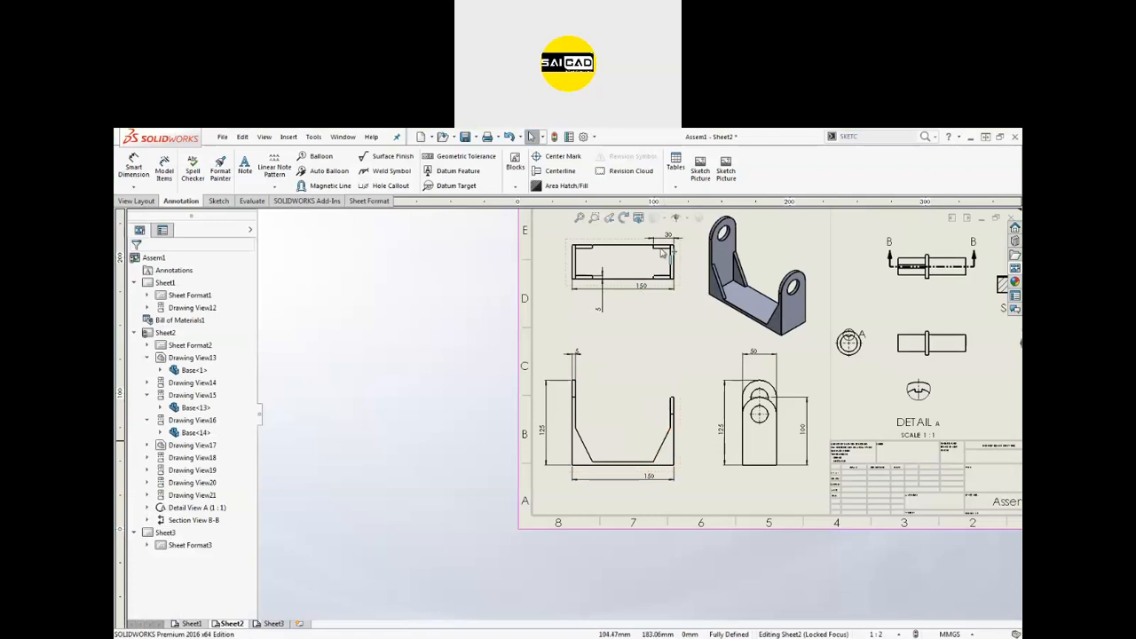
Move the top view's 5 mm rib thickness dimension inside the base outline.
scroll(632, 391, "down", 3)
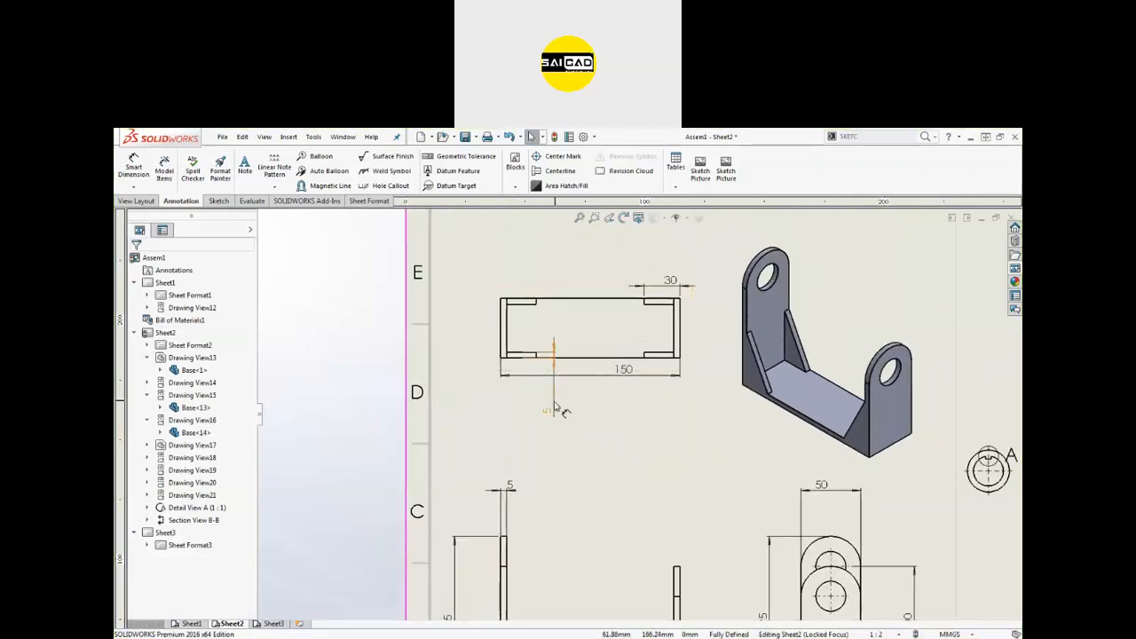
left_click_drag(547, 410, 575, 327)
left_click(609, 418)
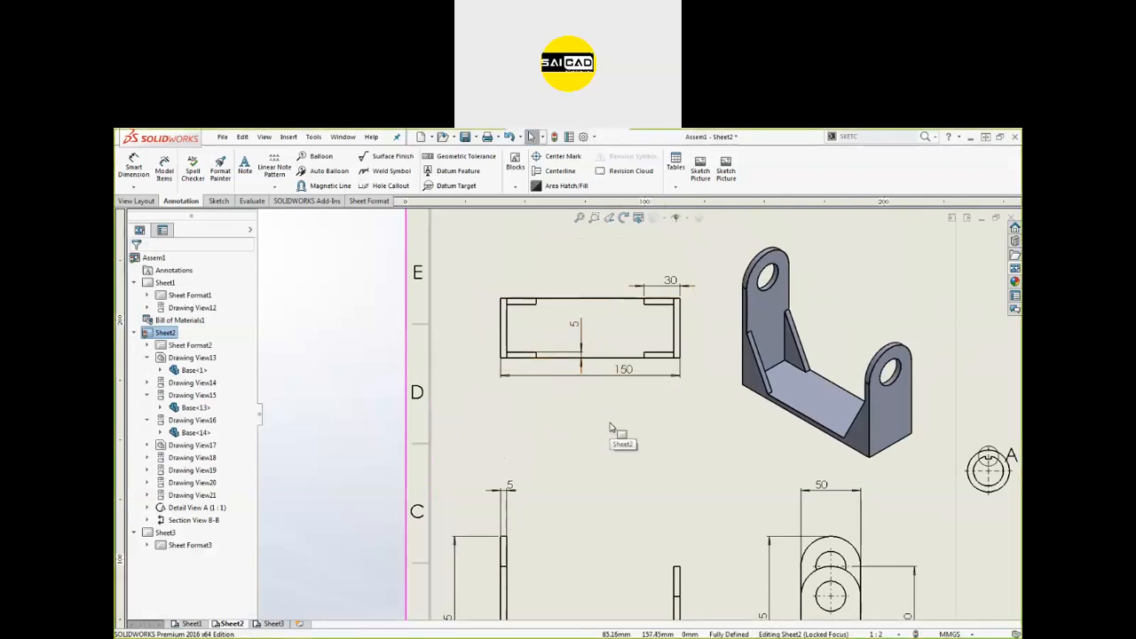
scroll(610, 428, "up", 2)
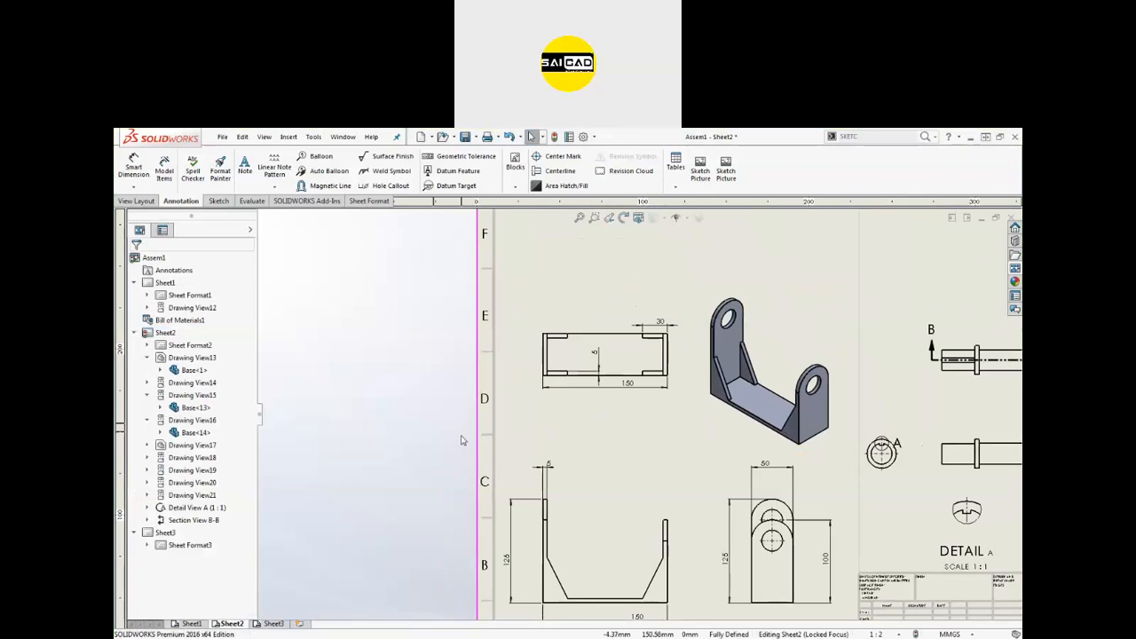
scroll(533, 442, "up", 4)
scroll(874, 396, "down", 2)
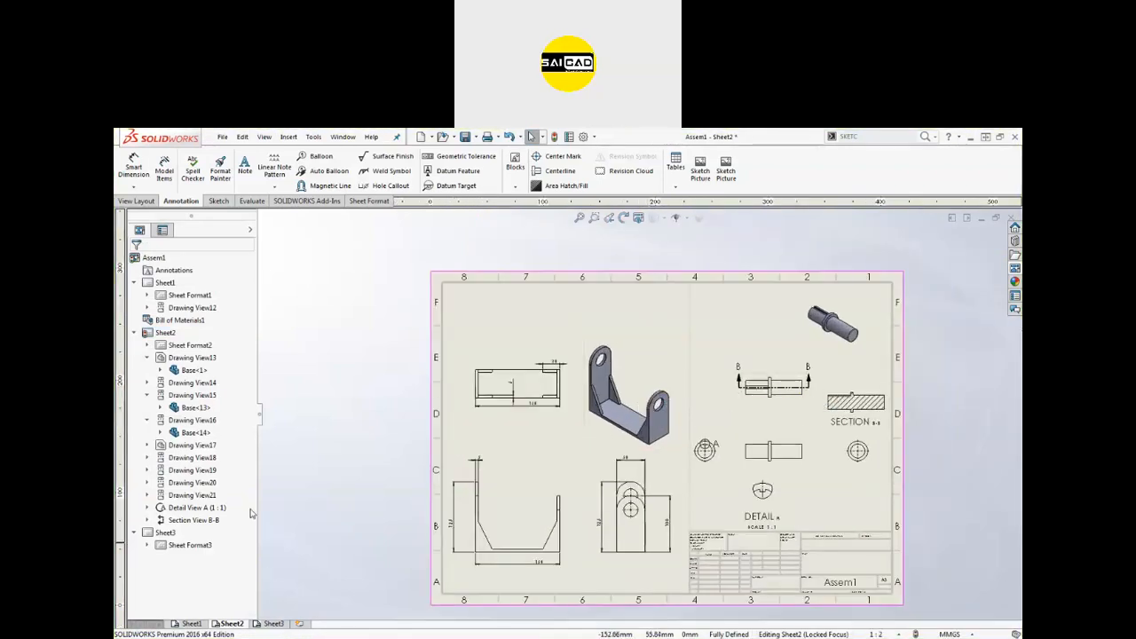
Activate Sheet3 and try to load the Base part from the Mech WB Uni folder as the source for drawing views.
left_click(273, 623)
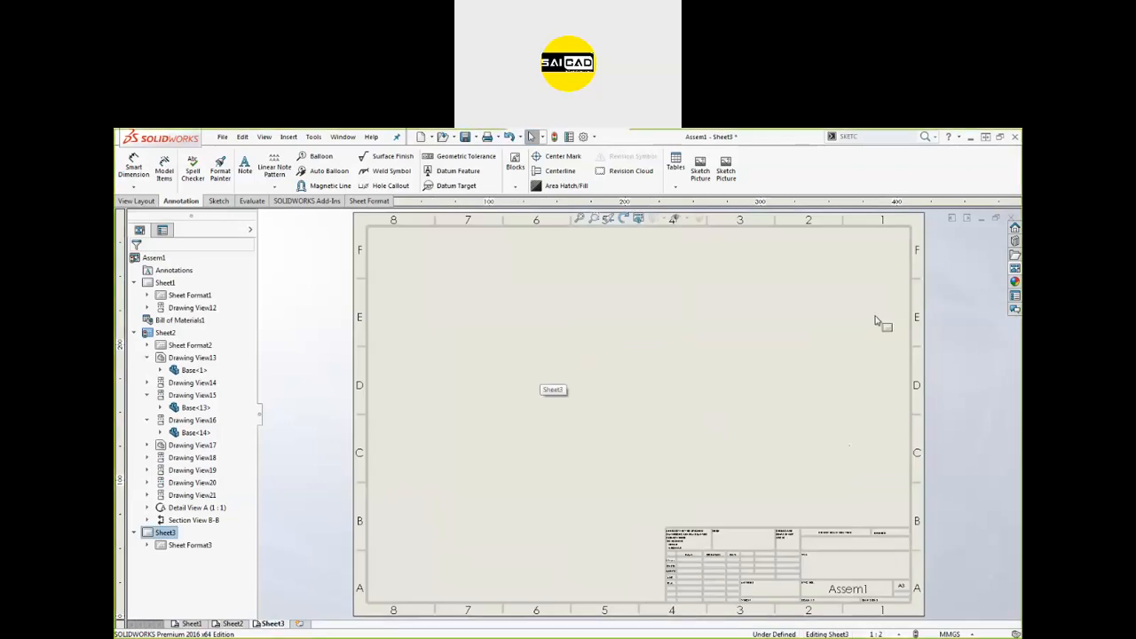
left_click(1015, 269)
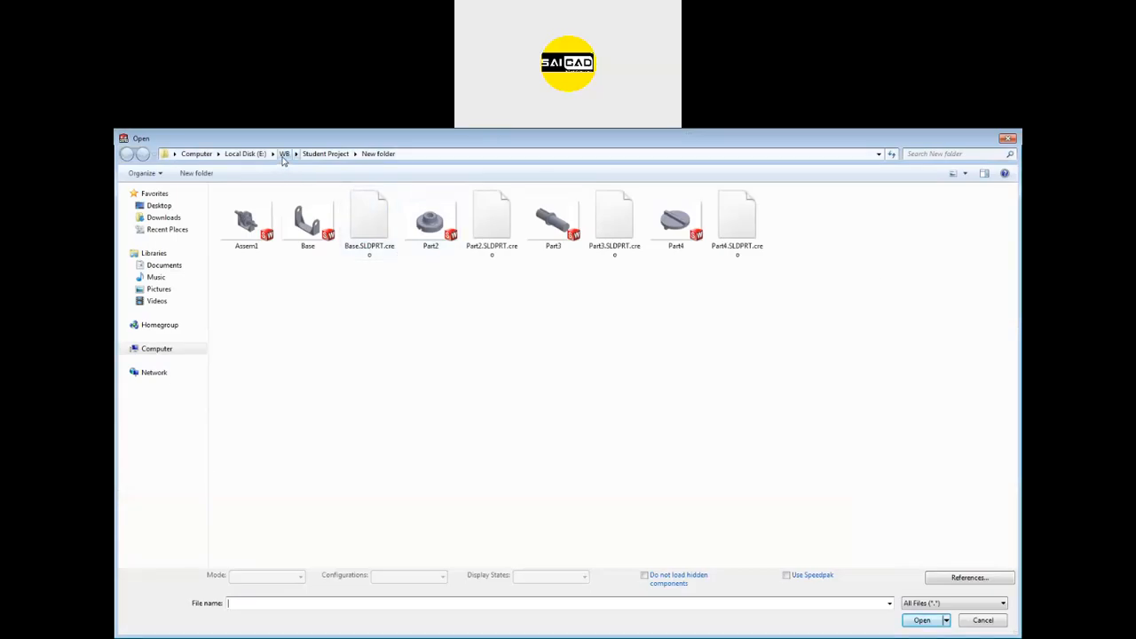
left_click(336, 158)
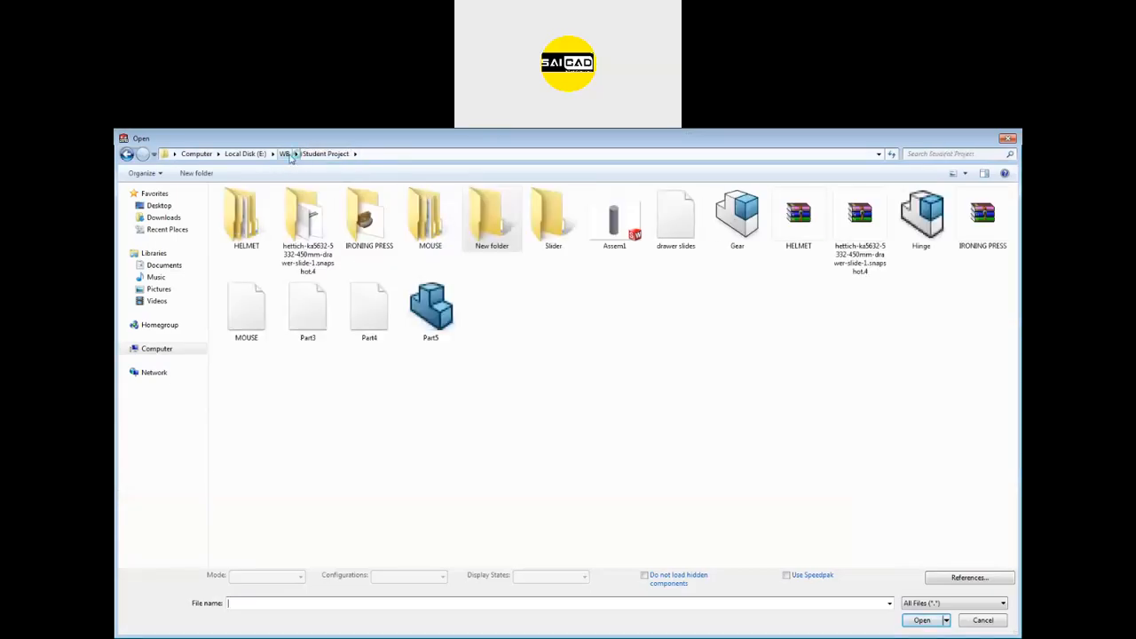
left_click(285, 154)
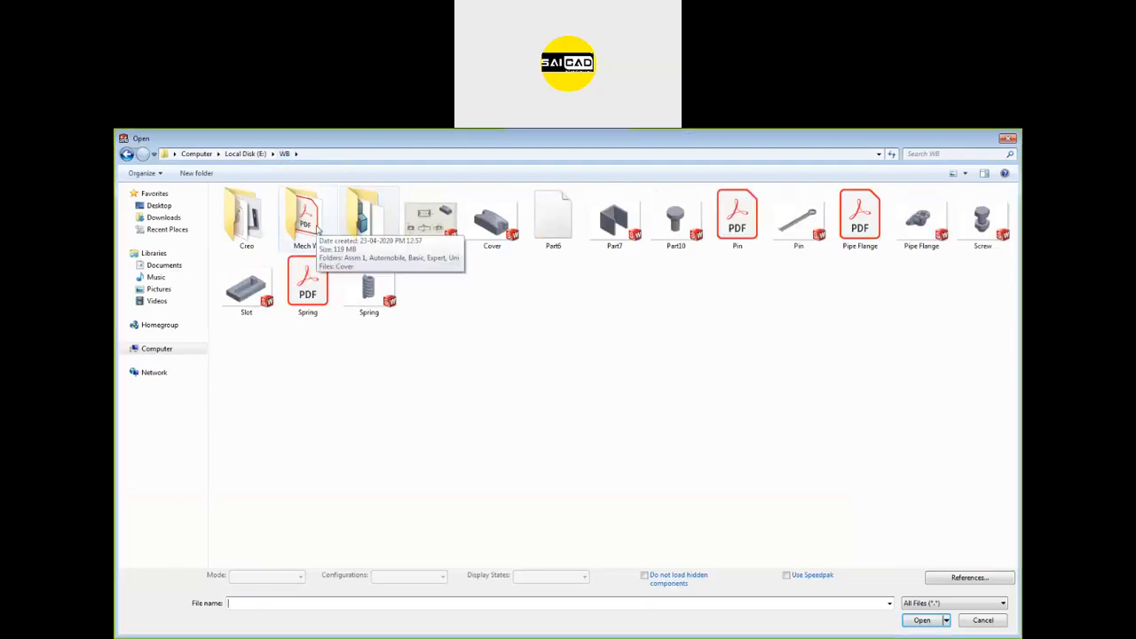
double_click(315, 227)
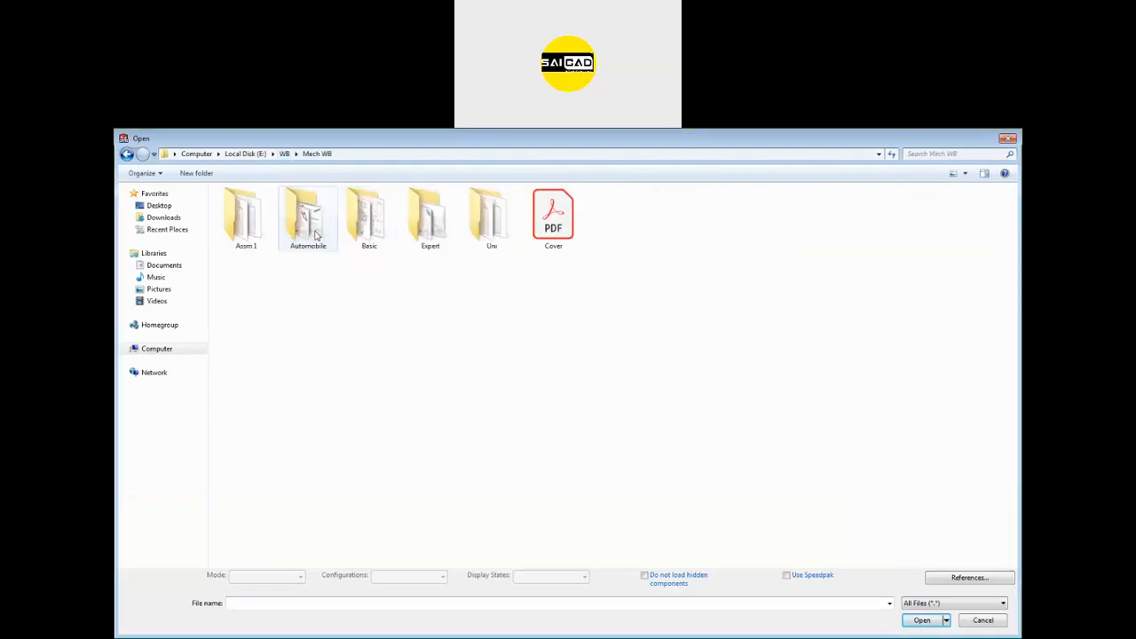
double_click(486, 238)
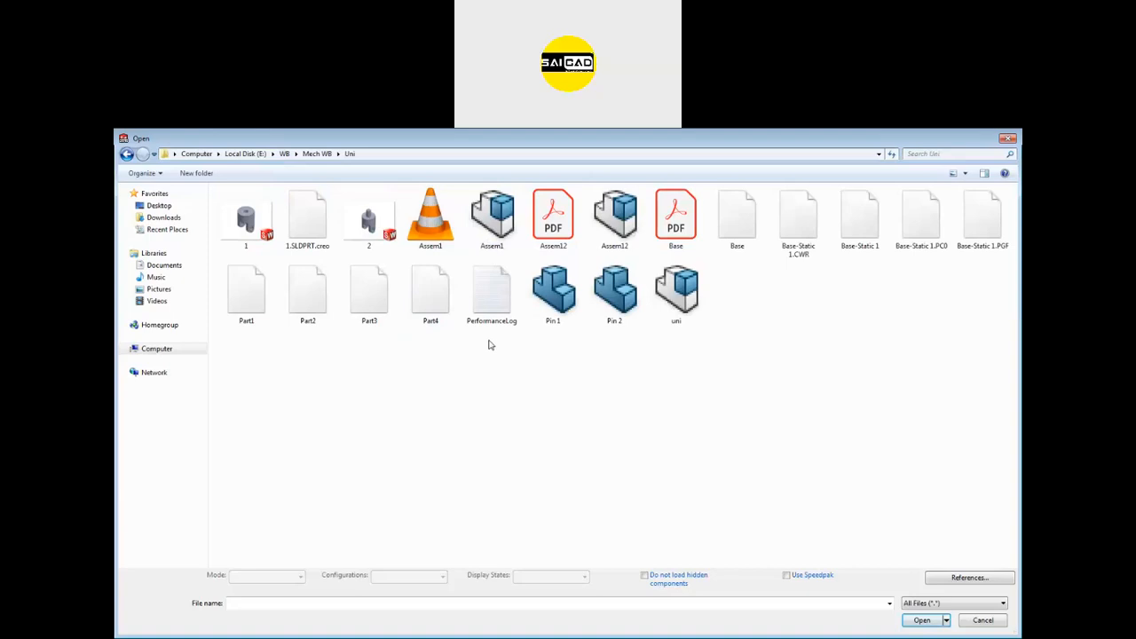
left_click(732, 229)
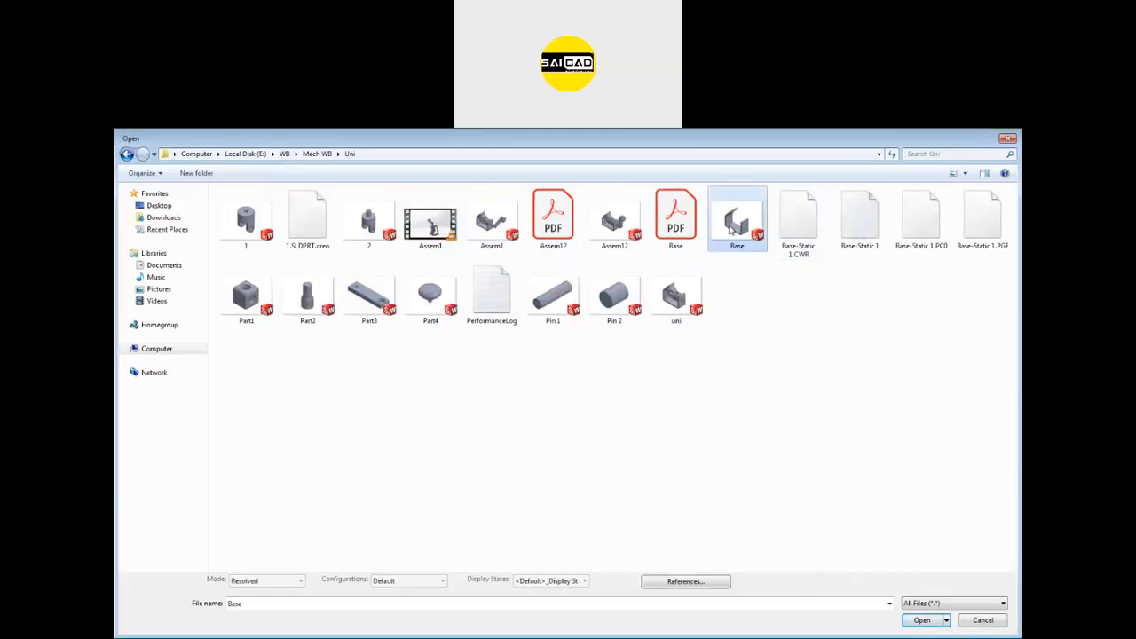
double_click(733, 229)
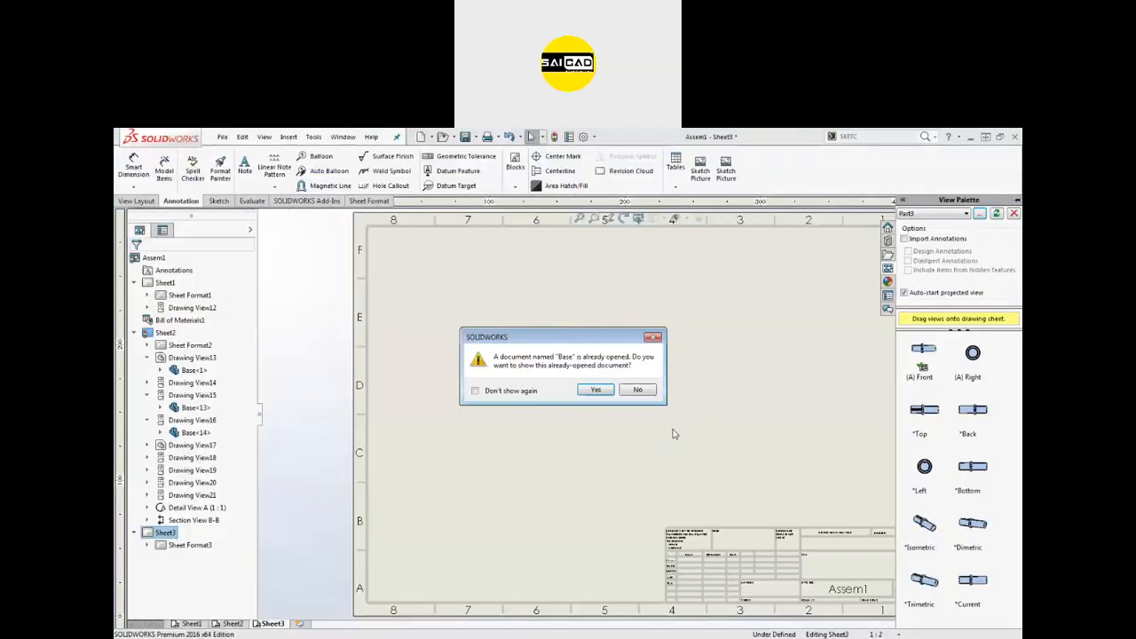
left_click(596, 392)
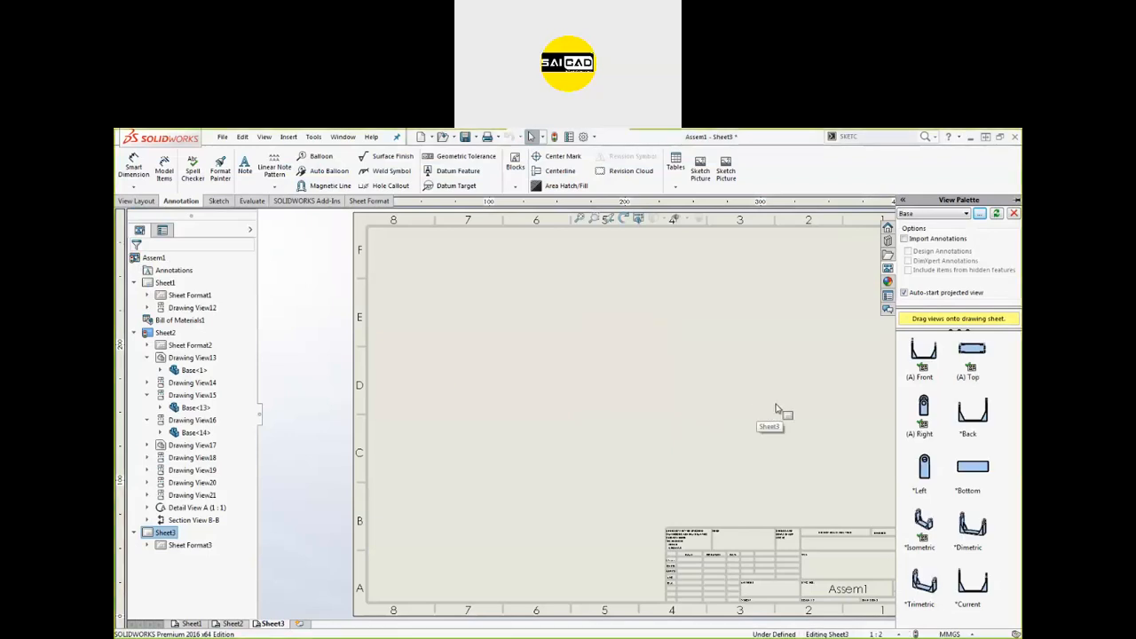
scroll(679, 432, "up", 3)
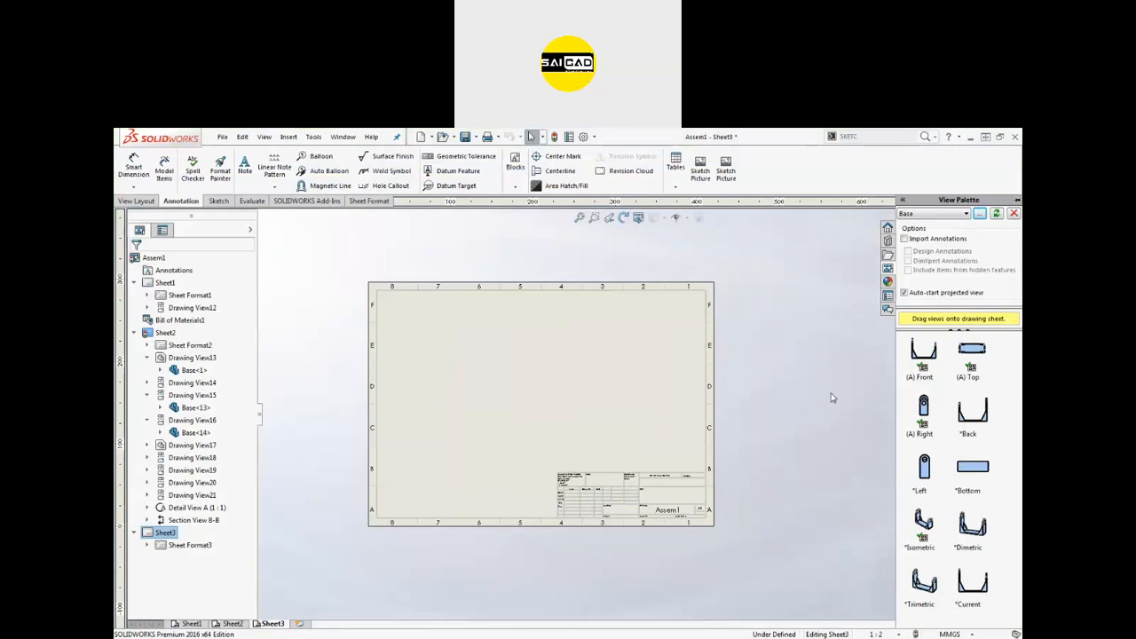
left_click(789, 379)
key("ctrl+n")
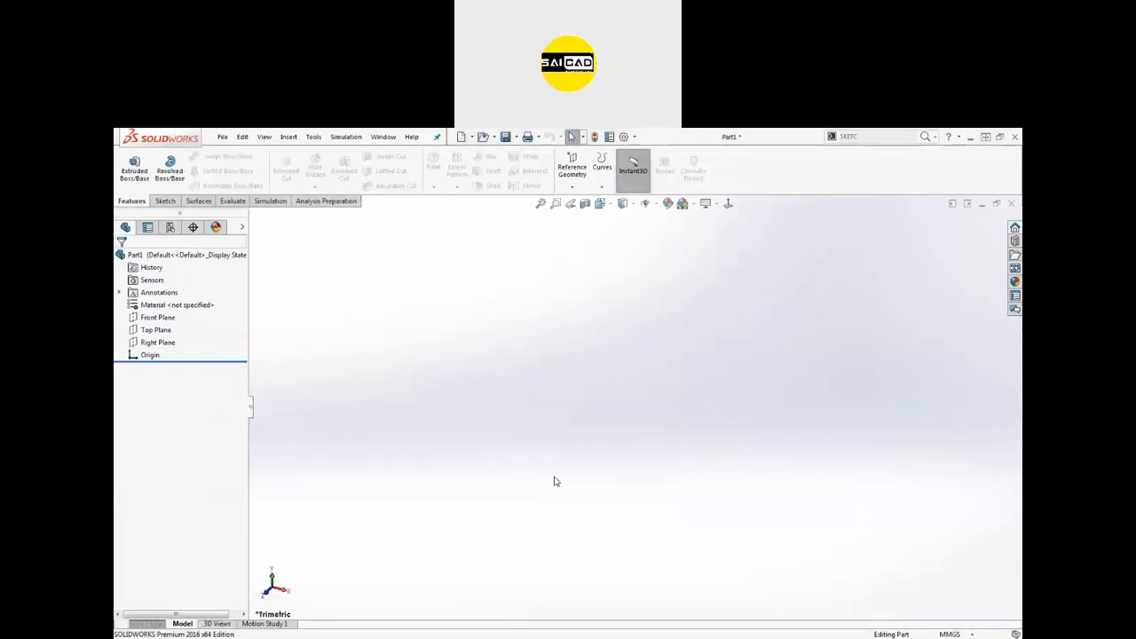
left_click(996, 206)
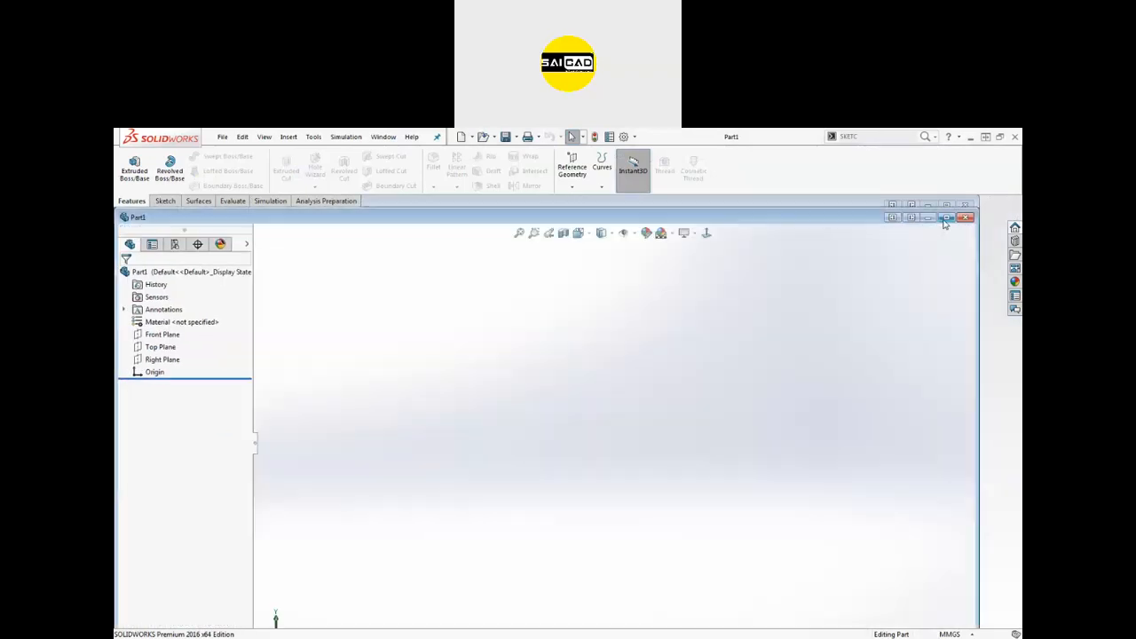
double_click(256, 213)
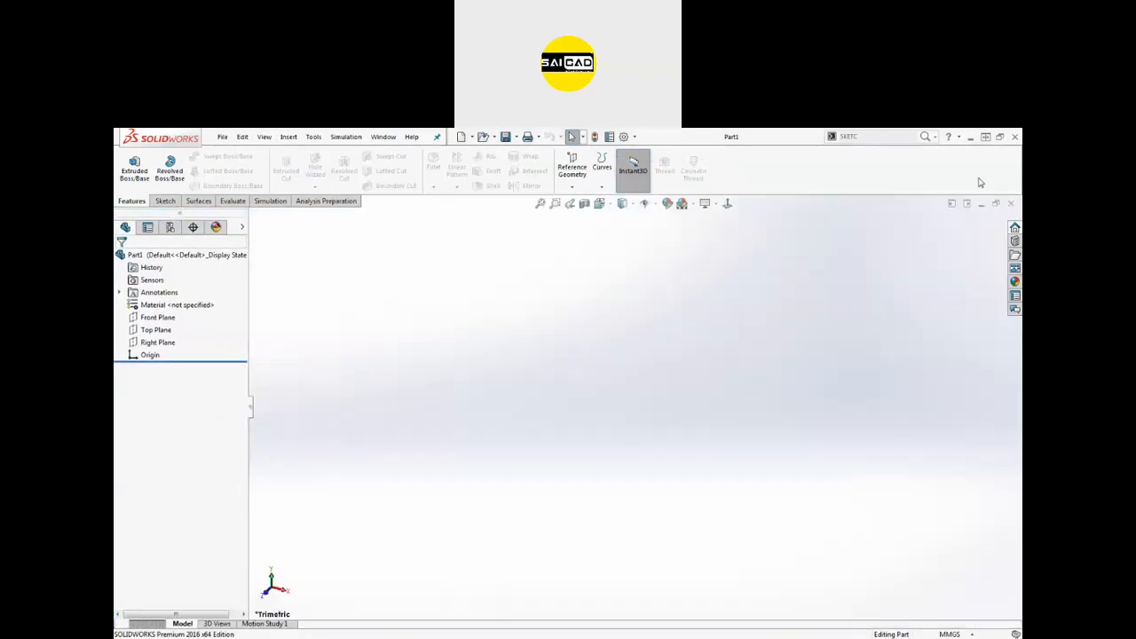
left_click(1014, 205)
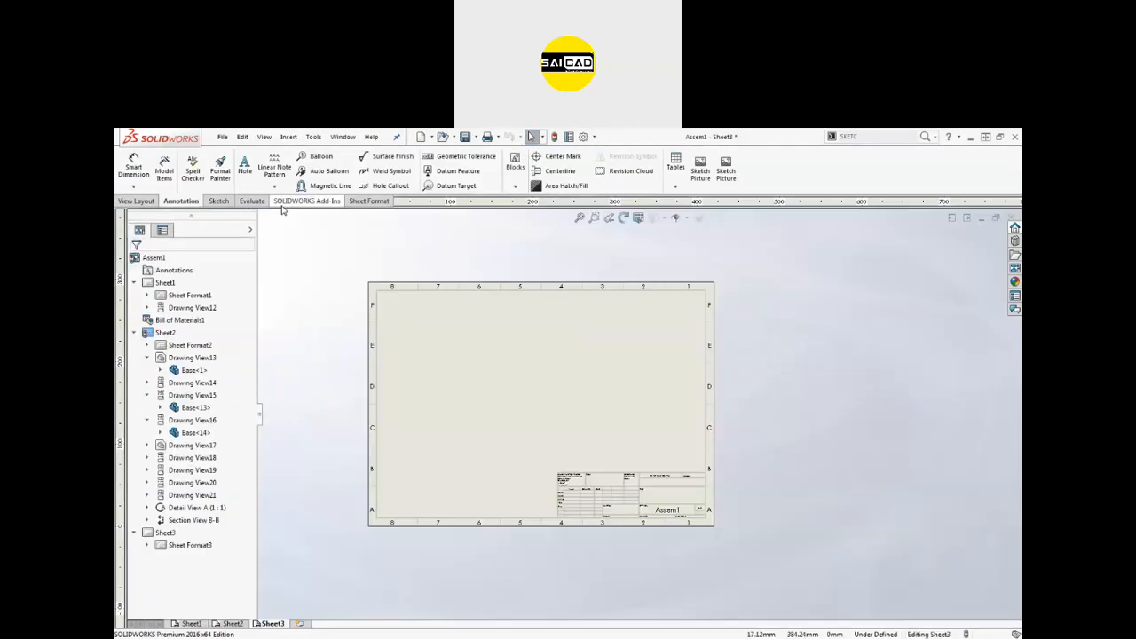
Try to open the Base part from the Uni folder, declining to show the already-opened document.
left_click(223, 137)
left_click(244, 166)
double_click(723, 221)
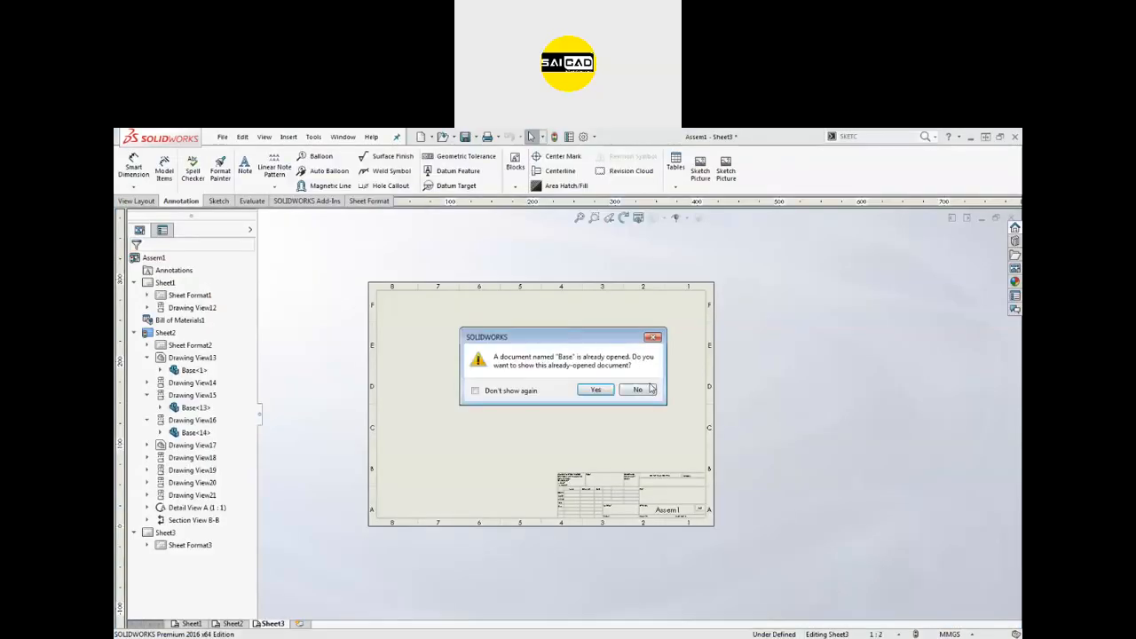
left_click(651, 389)
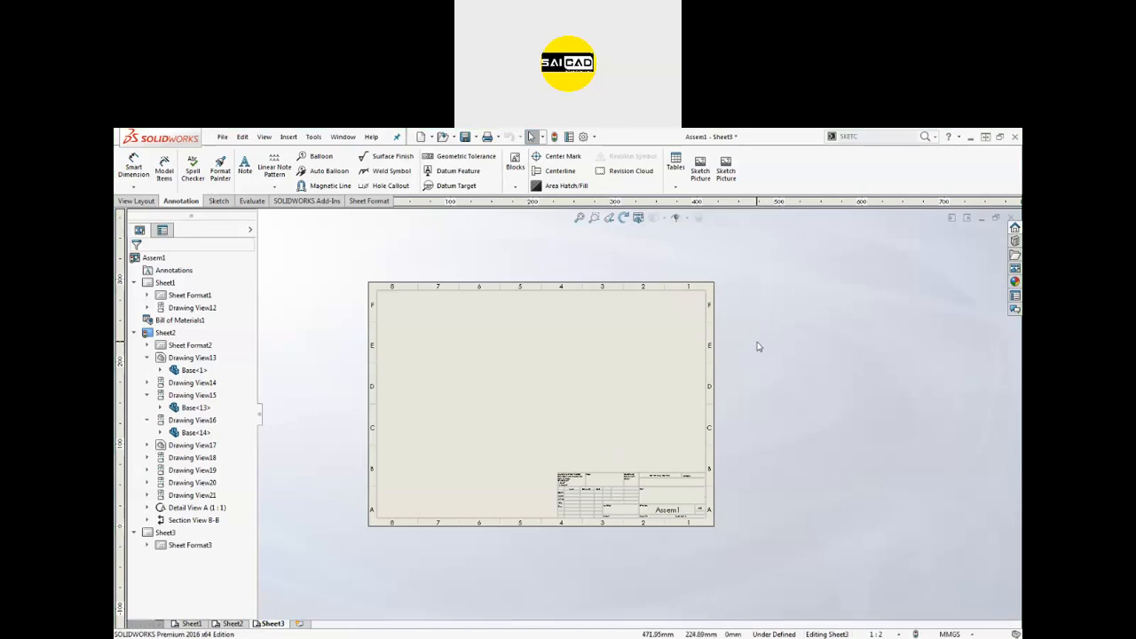
Rename the Base part file in the Uni folder to Base 1 and open it.
left_click(223, 138)
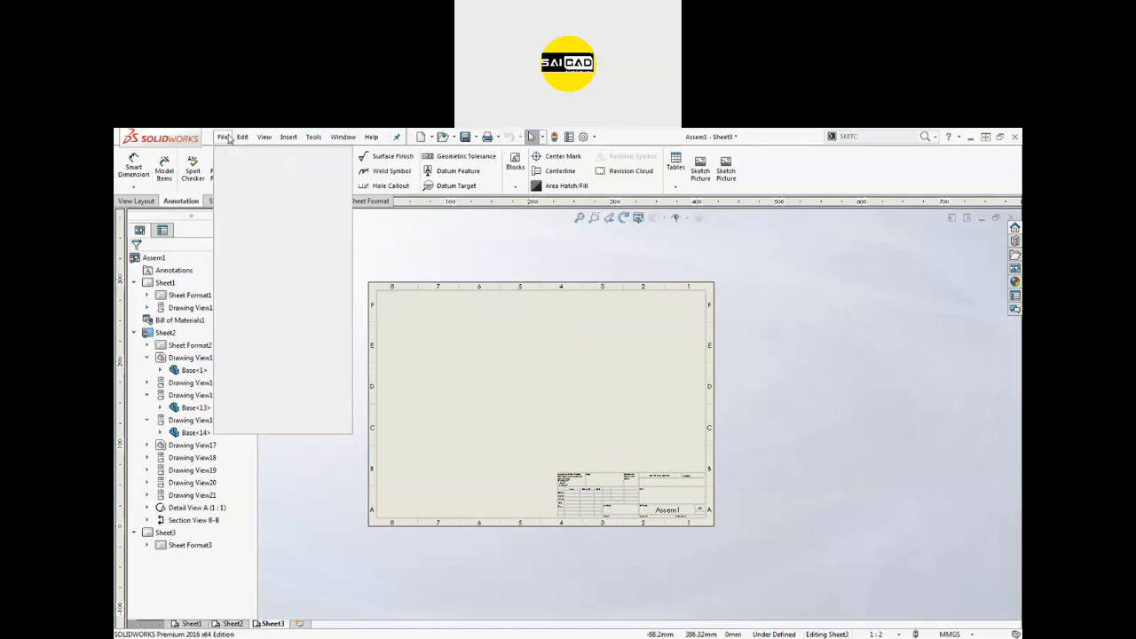
left_click(238, 168)
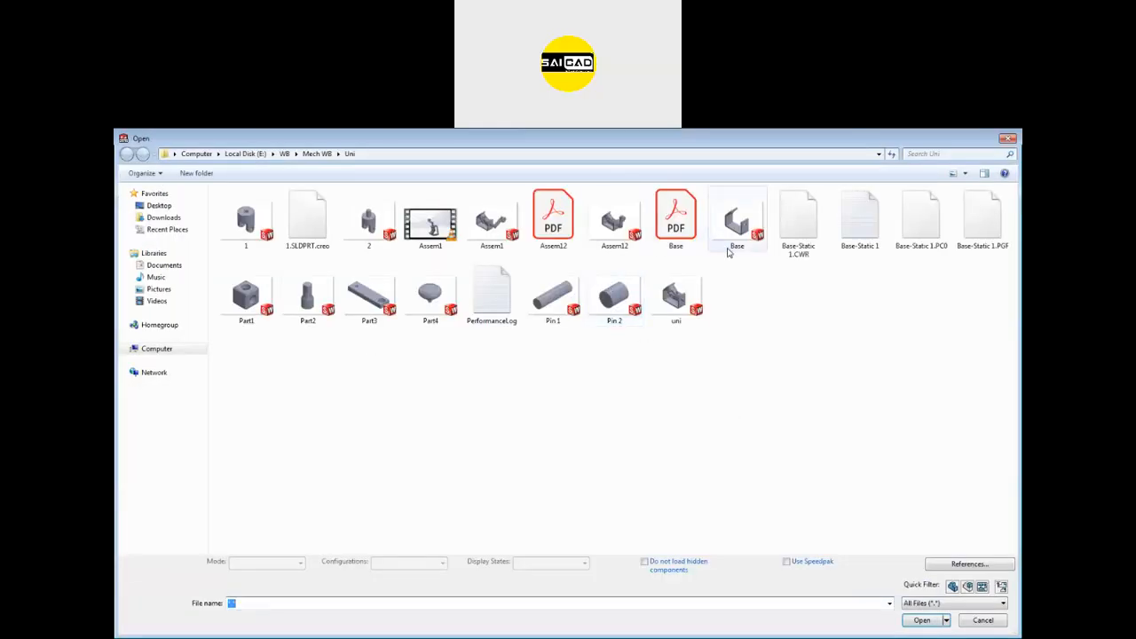
left_click(729, 253)
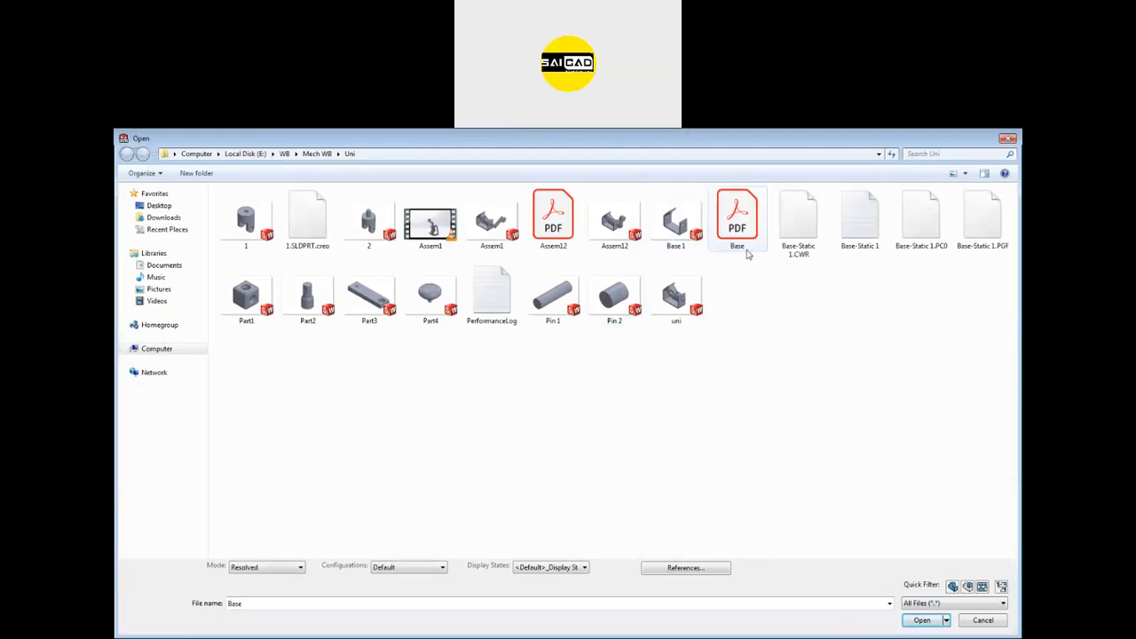
double_click(677, 233)
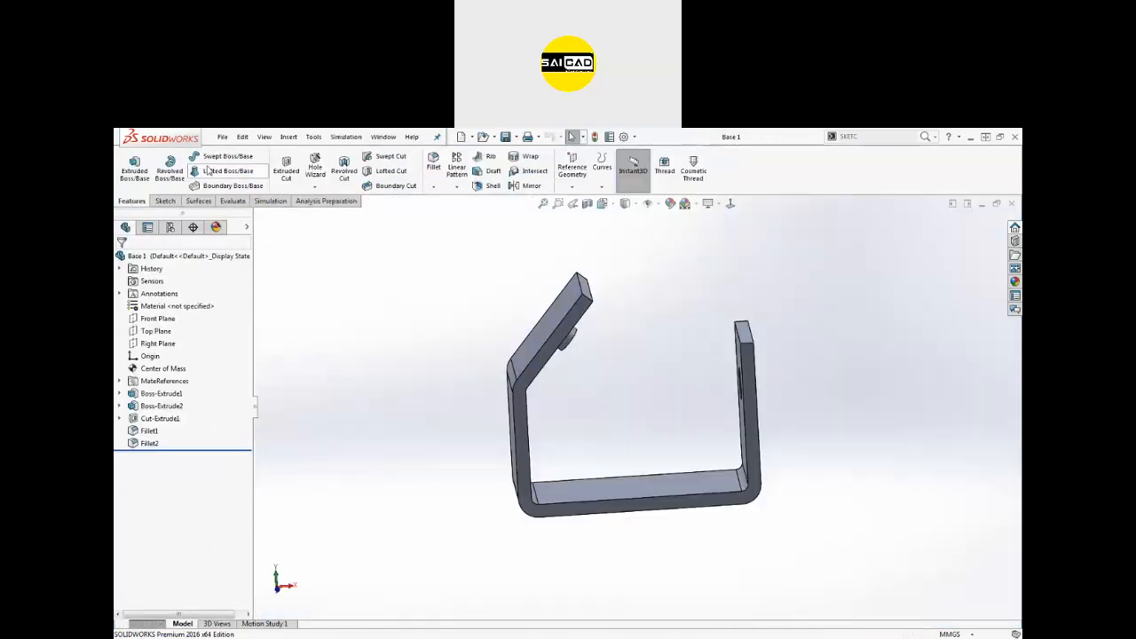
Create an A3 (ANSI) Landscape drawing from the Base 1 part and place its front view left of the sheet's centre.
left_click(222, 136)
left_click(667, 518)
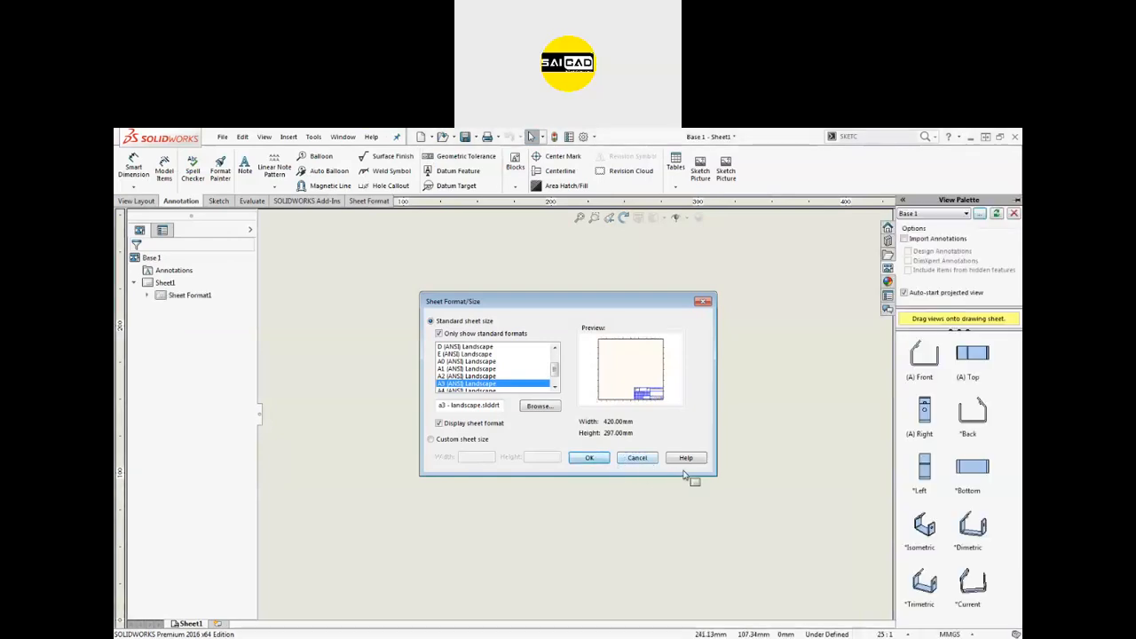
mouse_move(925, 359)
left_mouse_down()
mouse_move(639, 406)
mouse_move(603, 431)
mouse_move(571, 426)
left_mouse_up()
scroll(548, 431, "down", 2)
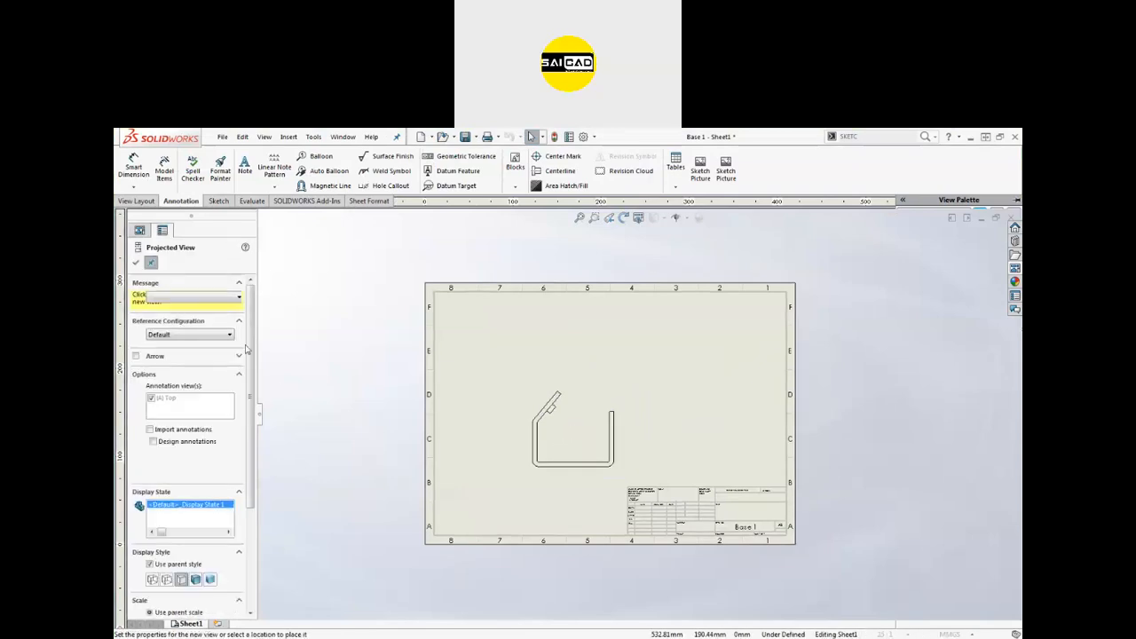
left_click(137, 262)
Create an auxiliary view from the outer edge of the front view's inclined arm, placing it above and left of the arm.
left_click(138, 201)
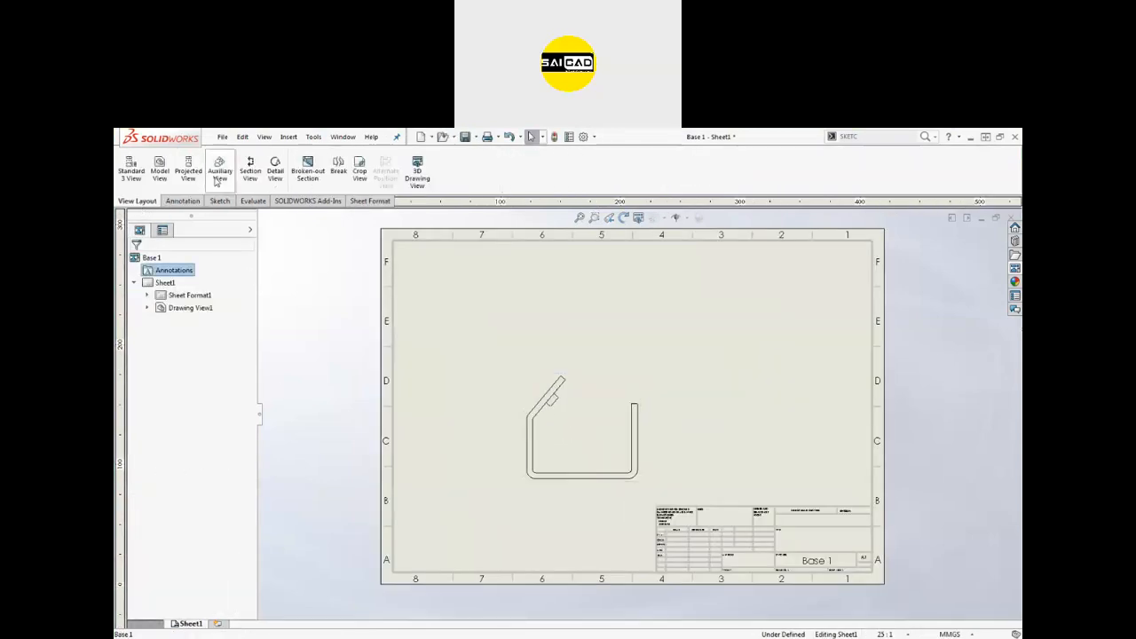
left_click(219, 169)
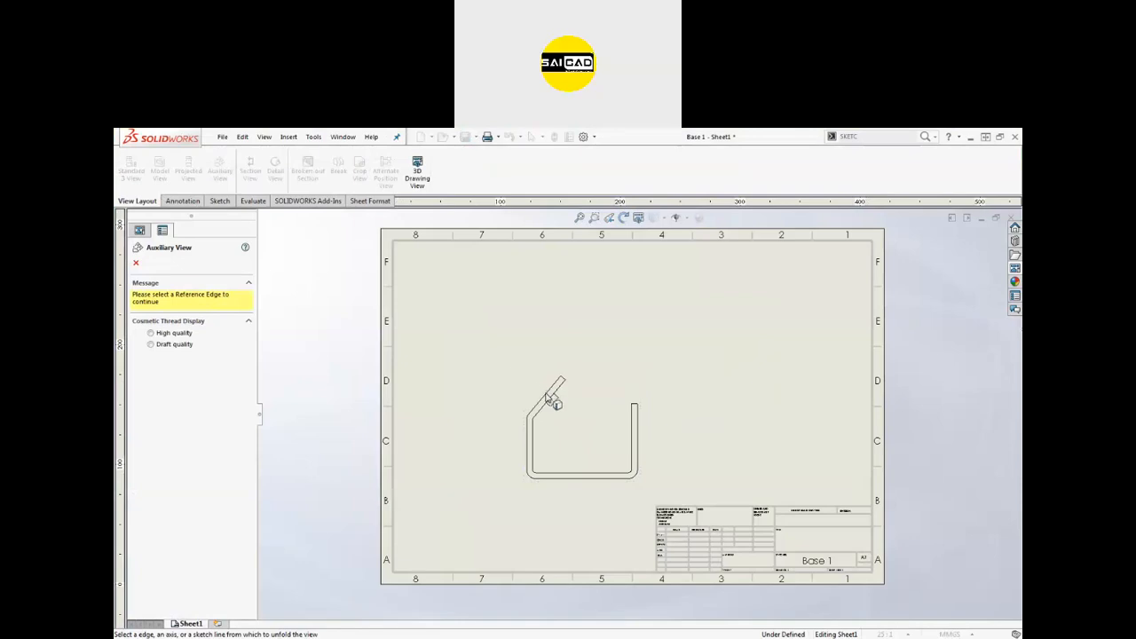
left_click(552, 389)
left_click(492, 364)
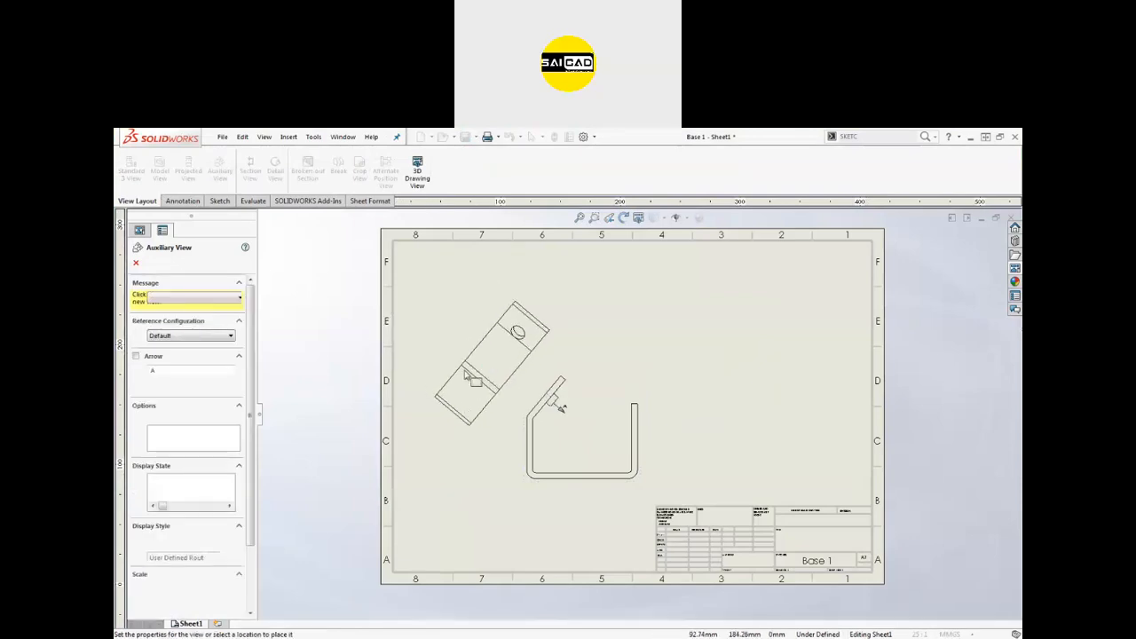
key("Escape")
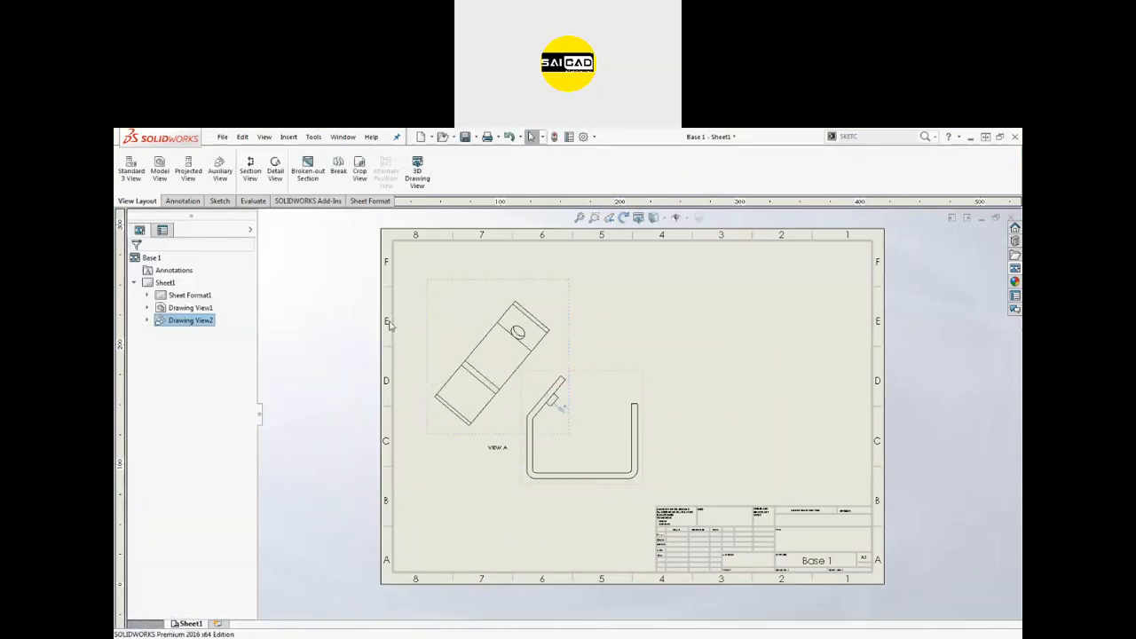
Set the auxiliary view's display style to Hidden Lines Visible.
left_click(475, 329)
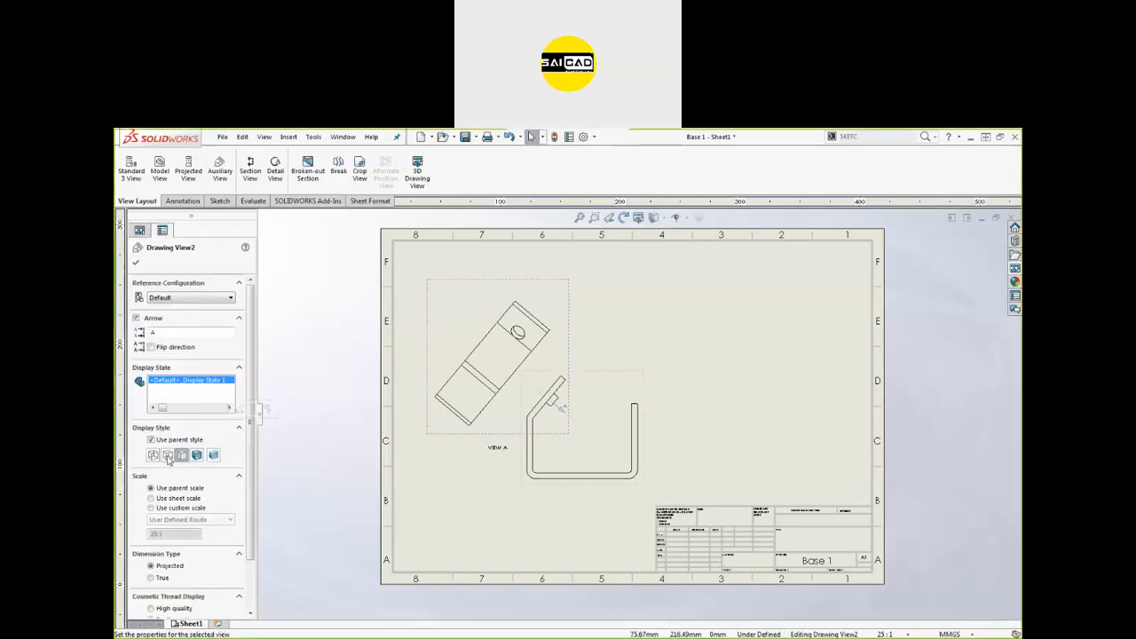
key("Escape")
left_click(462, 371)
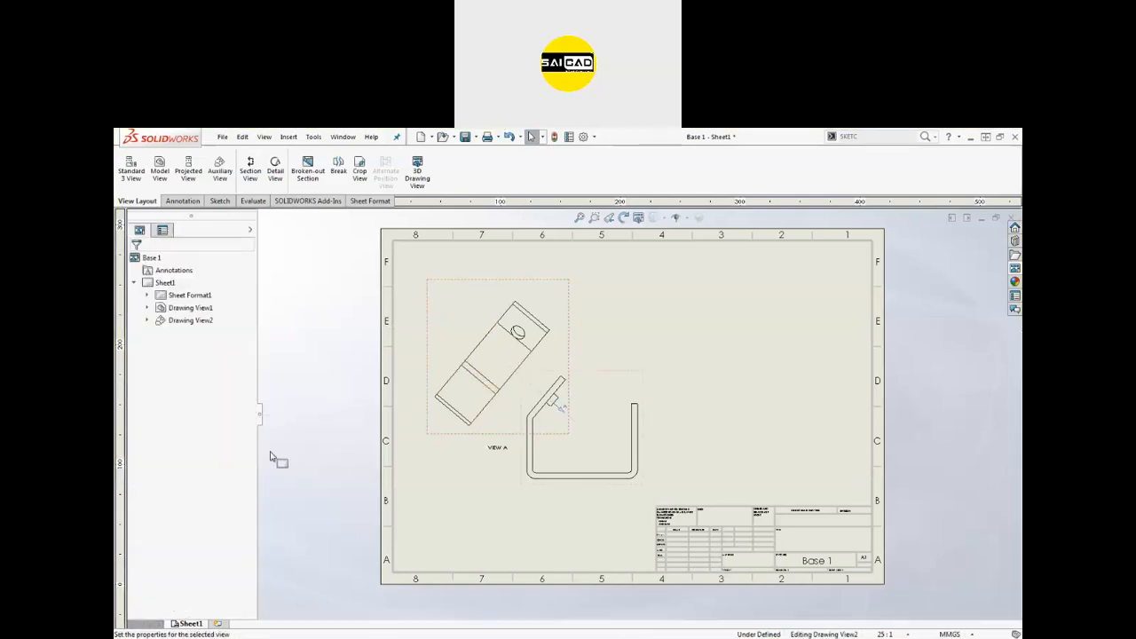
key("Escape")
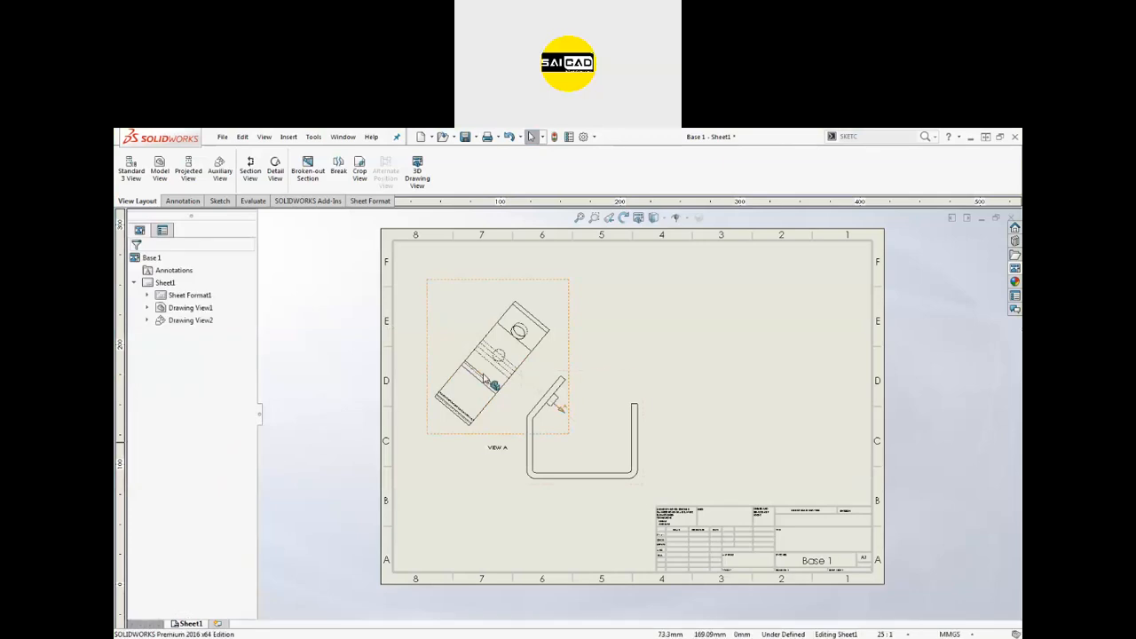
Insert the entire model's dimensions into the front view only with Model Items.
scroll(504, 362, "down", 4)
scroll(502, 364, "up", 3)
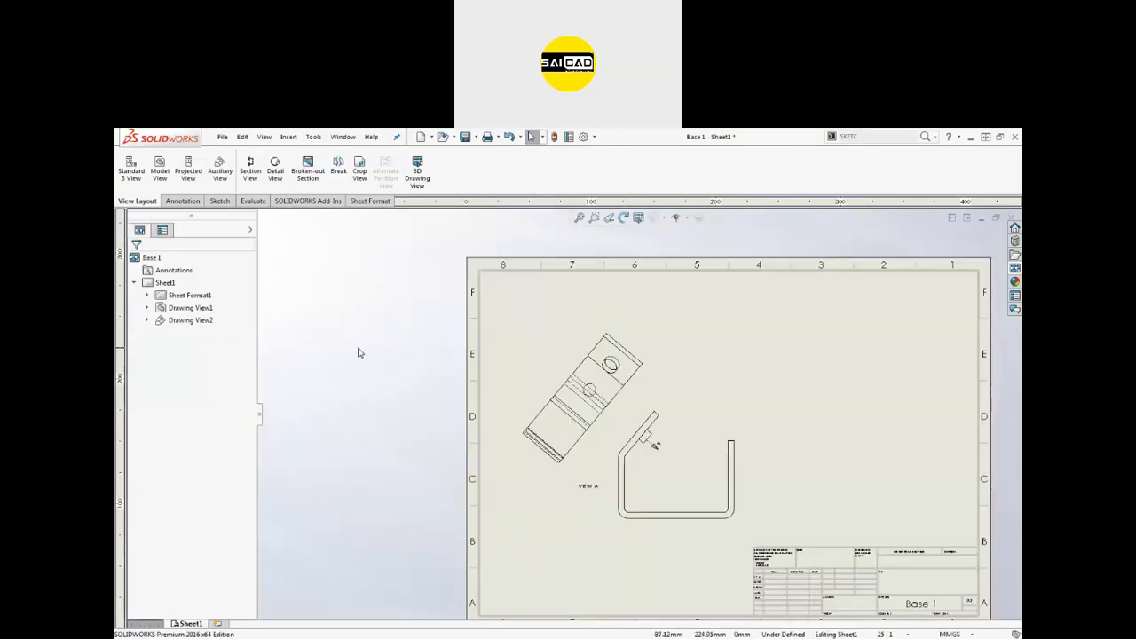
scroll(150, 177, "down", 1)
left_click(142, 178)
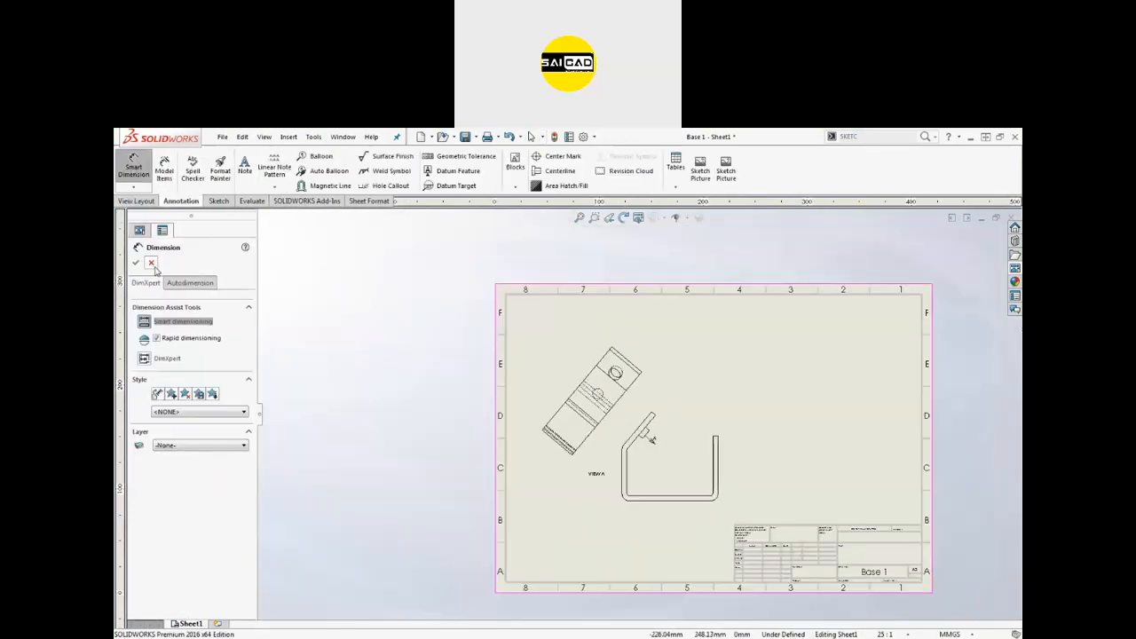
left_click(134, 168)
scroll(622, 417, "up", 2)
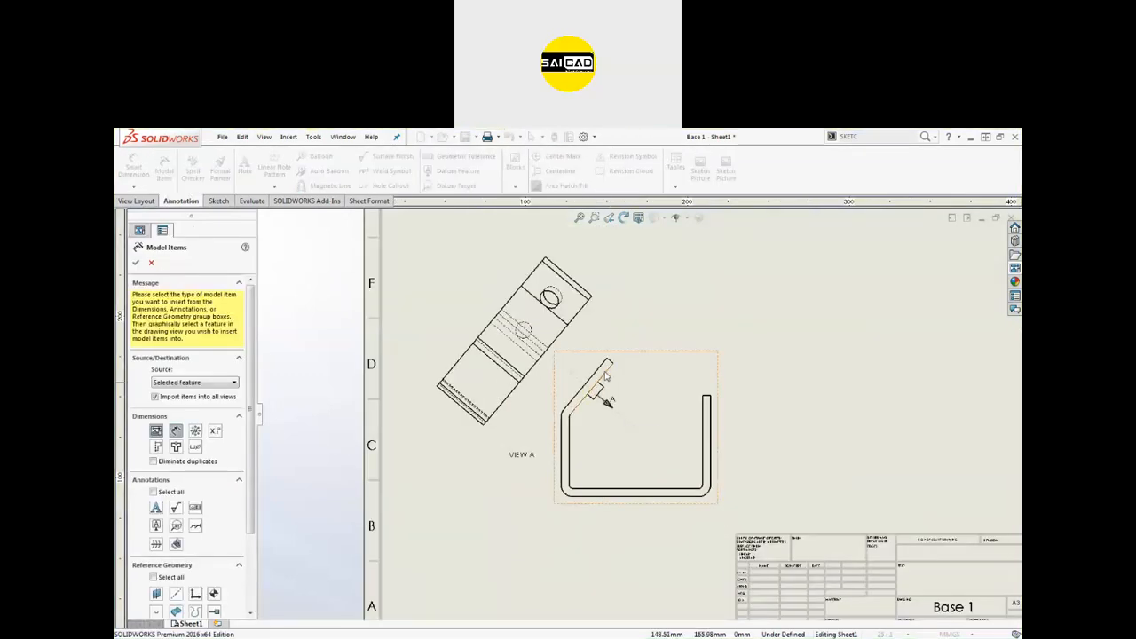
left_click(609, 383)
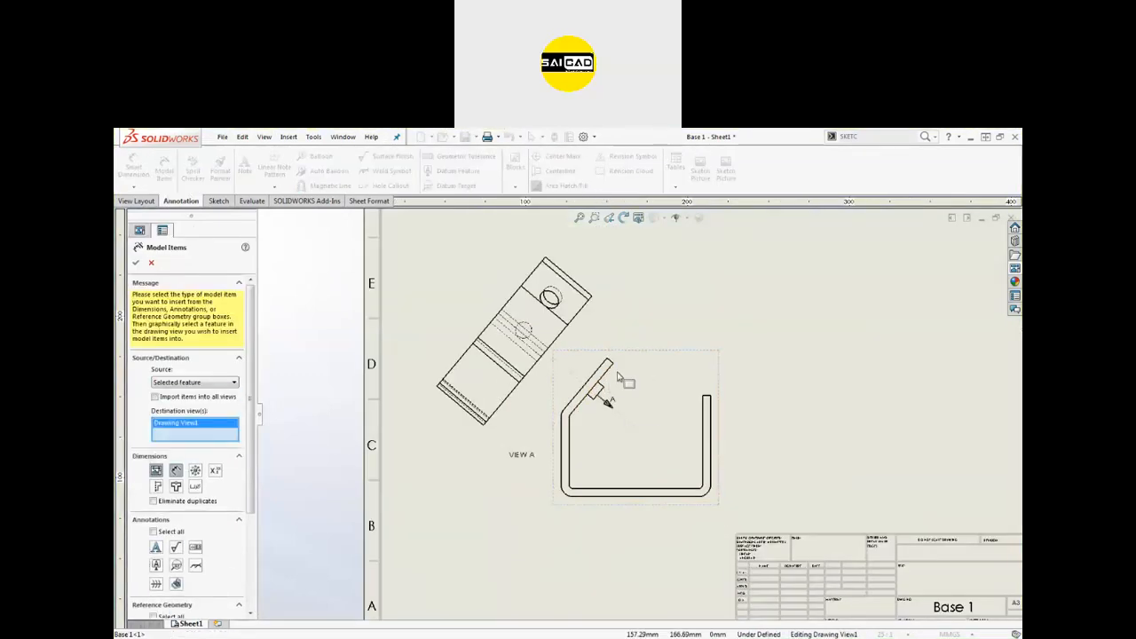
left_click(136, 263)
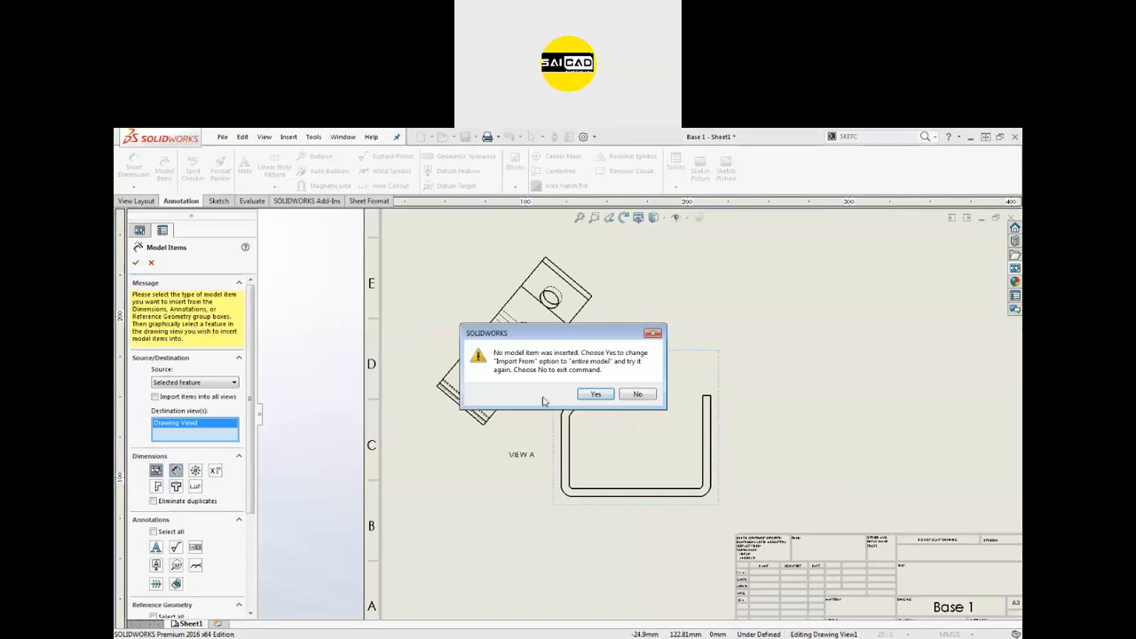
left_click(589, 396)
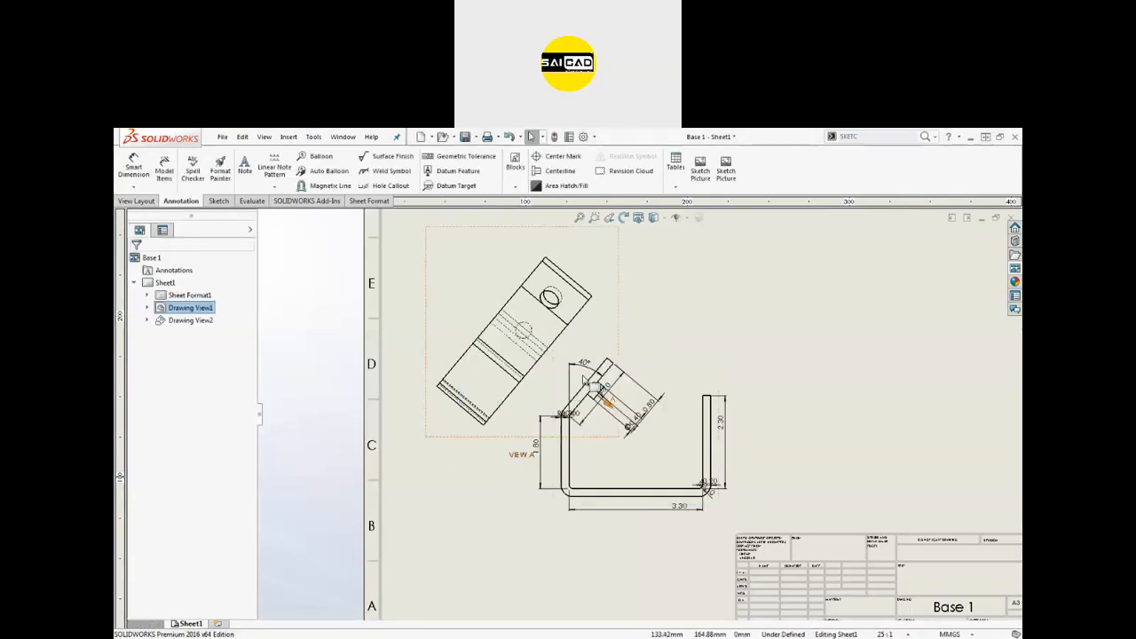
Move the boss's Ø0.40 diameter dimension closer to the inclined arm in the front view.
scroll(593, 391, "up", 3)
scroll(593, 400, "up", 2)
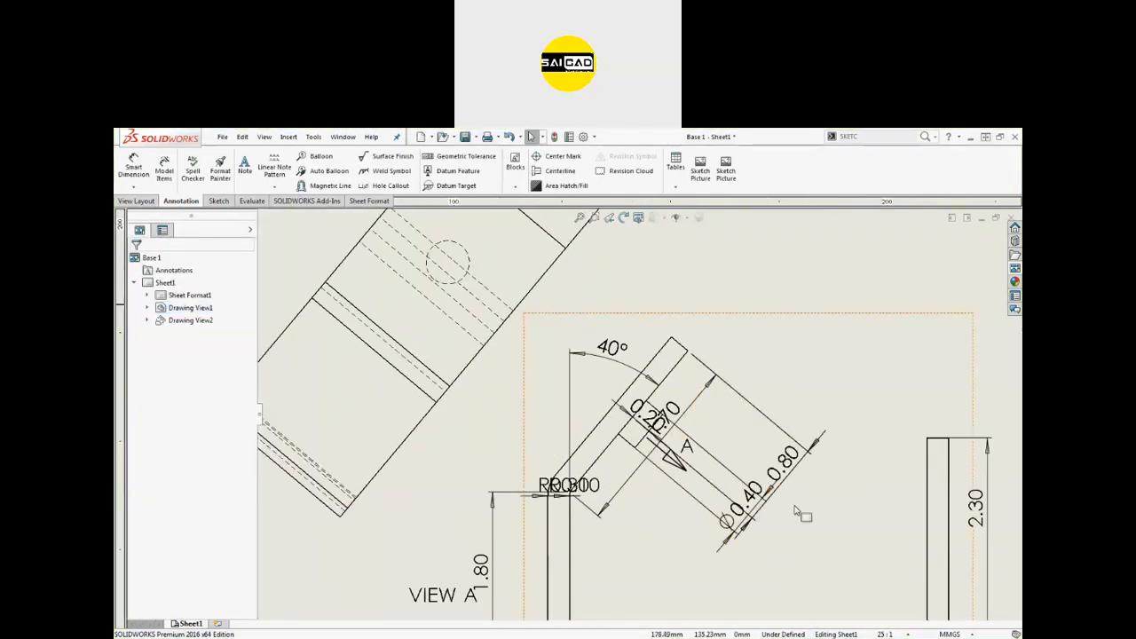
scroll(711, 498, "down", 2)
left_click_drag(714, 479, 683, 448)
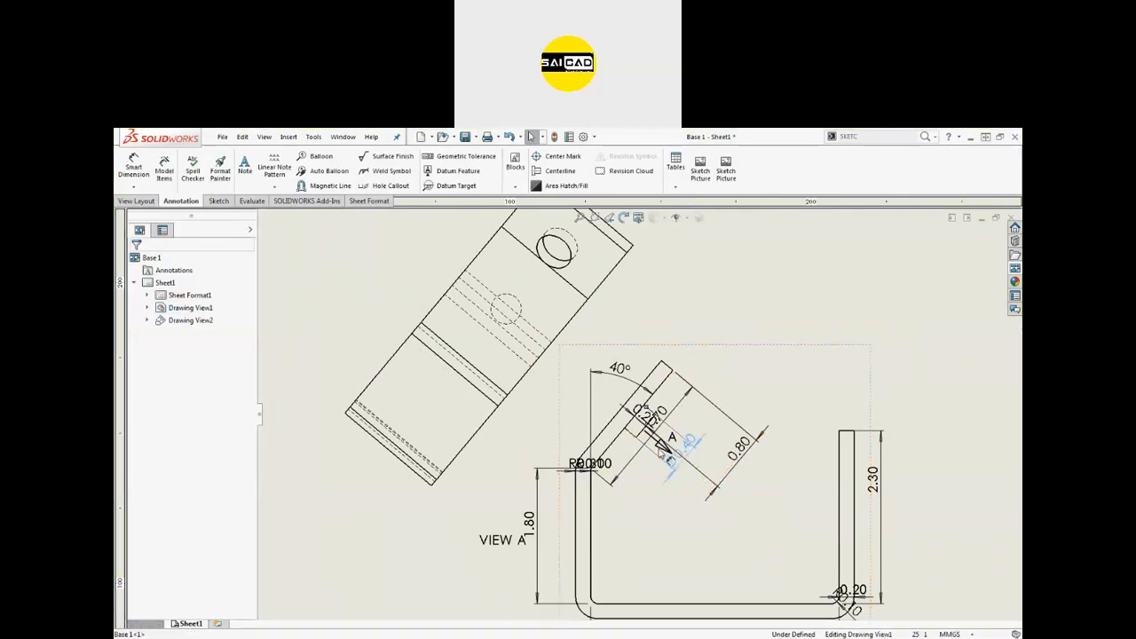
left_click_drag(587, 389, 626, 430)
left_click_drag(681, 508, 682, 477)
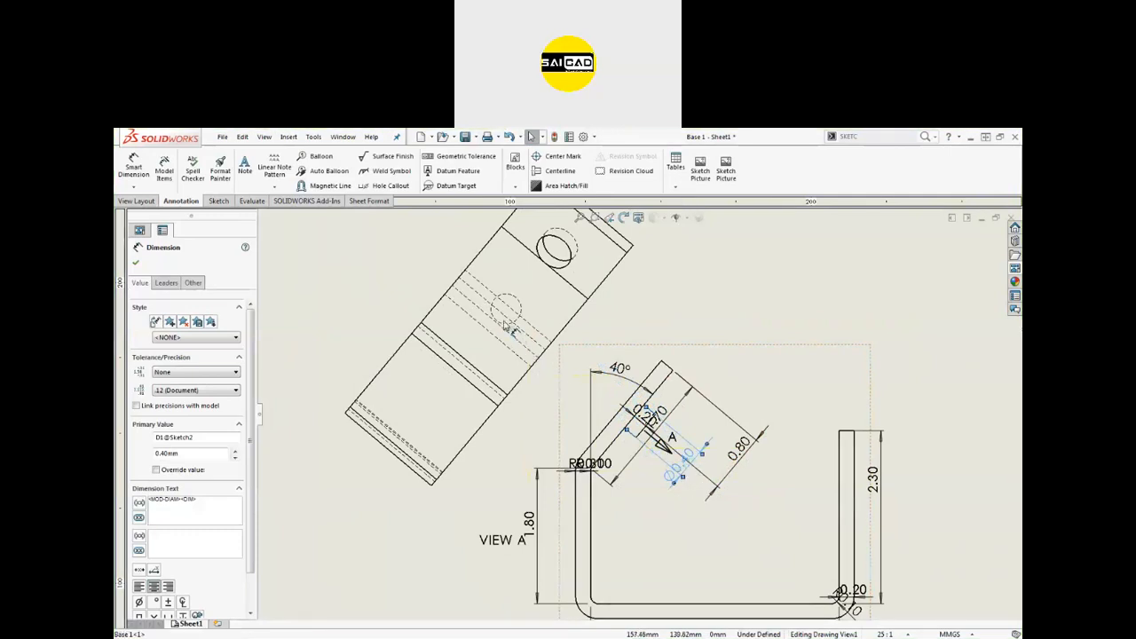
Copy the Ø0.40 dimension to the hidden circle in the auxiliary view, offset it from the circle, and delete the front view's original.
left_click_drag(519, 331, 521, 330, "ctrl")
left_click(517, 386)
scroll(528, 332, "down", 2)
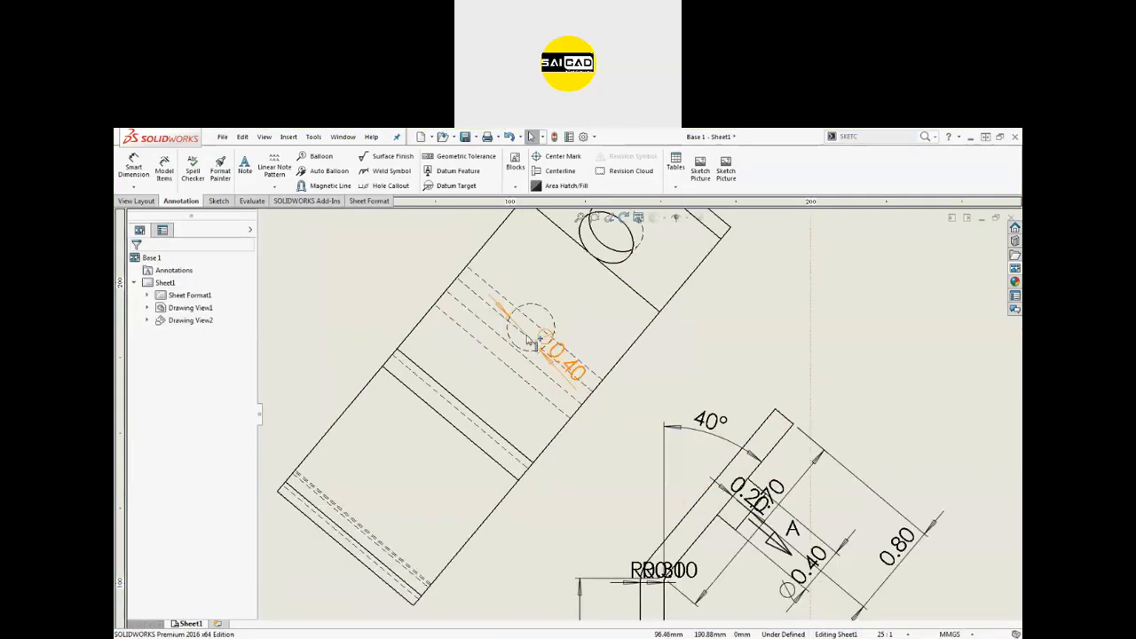
left_click_drag(568, 364, 580, 452)
left_click(751, 548)
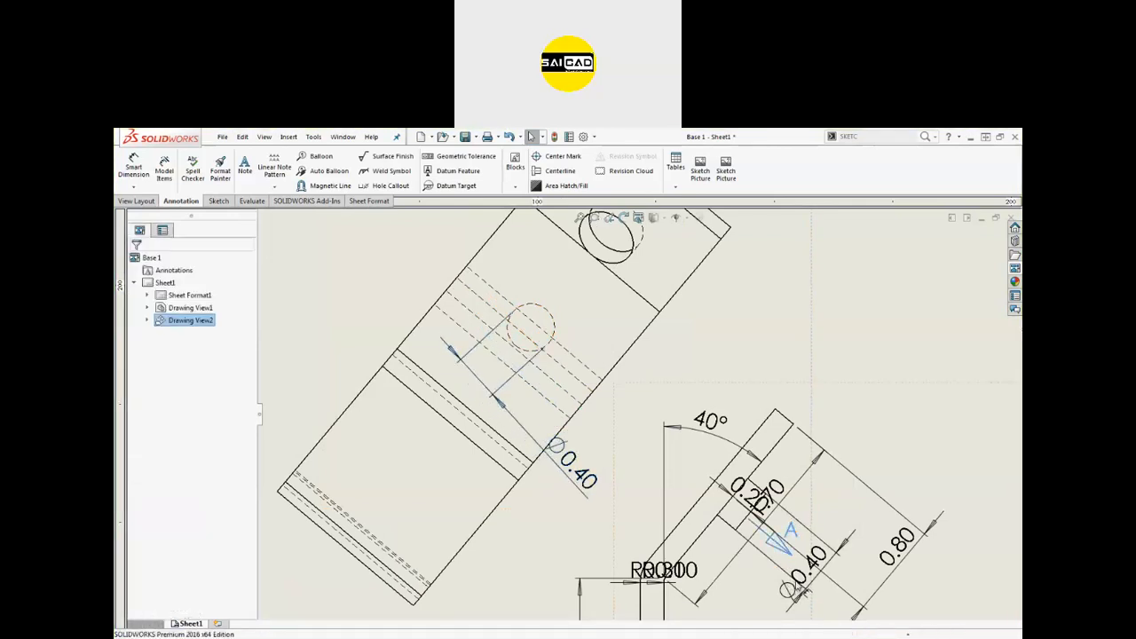
key("Escape")
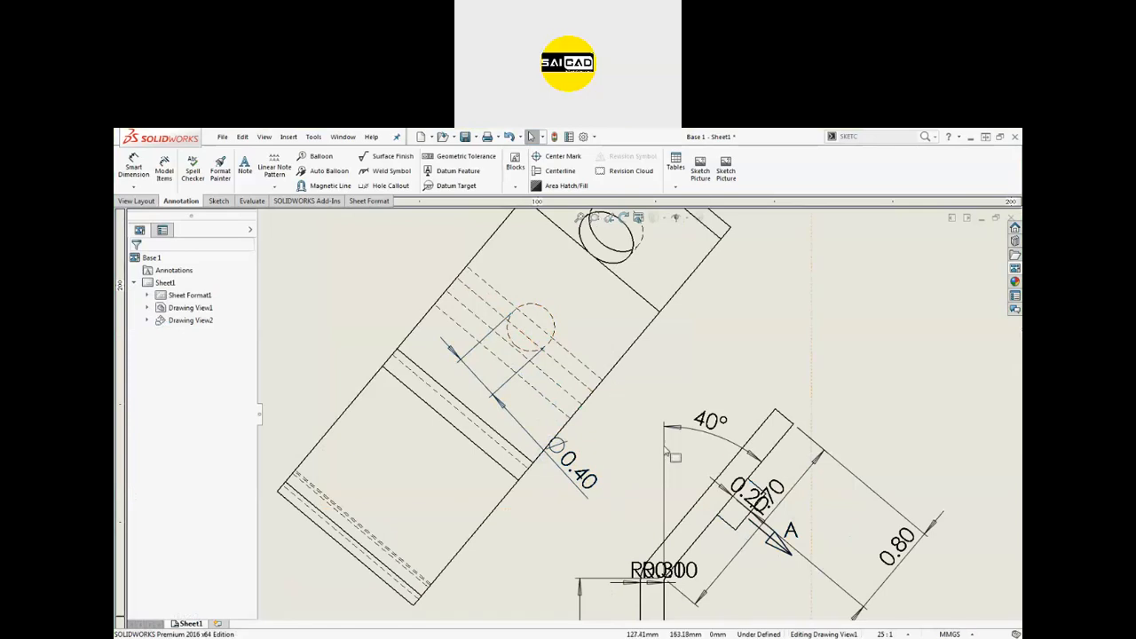
Reposition the auxiliary view's Ø0.40 dimension outside the part, beyond its upper-left edge.
scroll(635, 446, "up", 1)
scroll(636, 446, "up", 2)
left_click(611, 438)
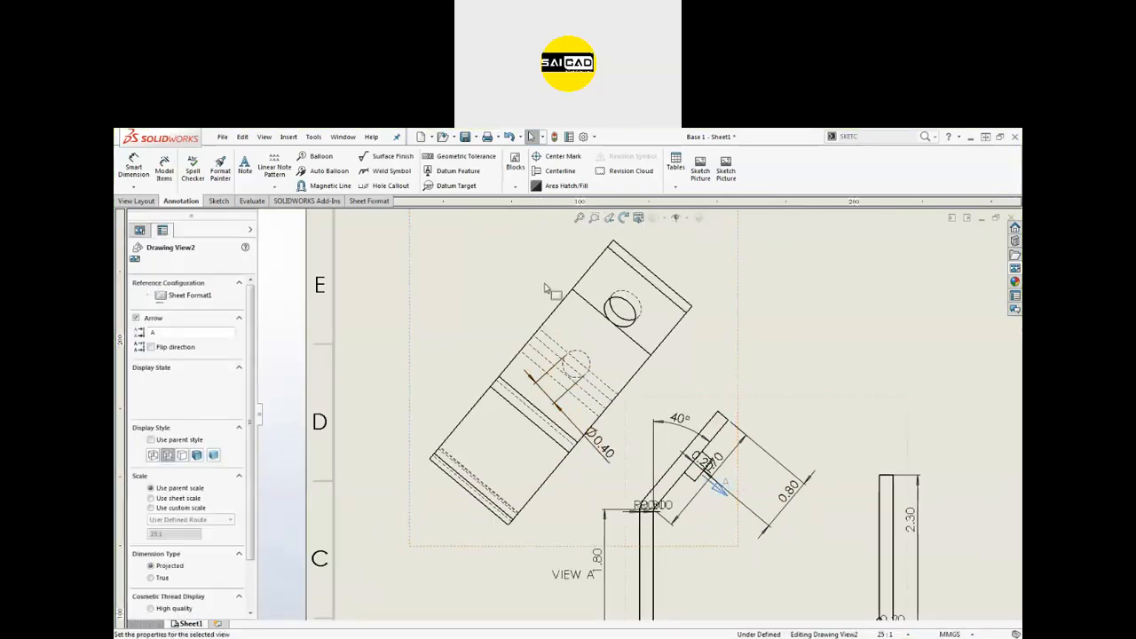
mouse_move(603, 452)
left_mouse_down()
mouse_move(653, 382)
mouse_move(661, 388)
left_mouse_up()
left_click_drag(532, 282, 528, 268)
left_click(790, 318)
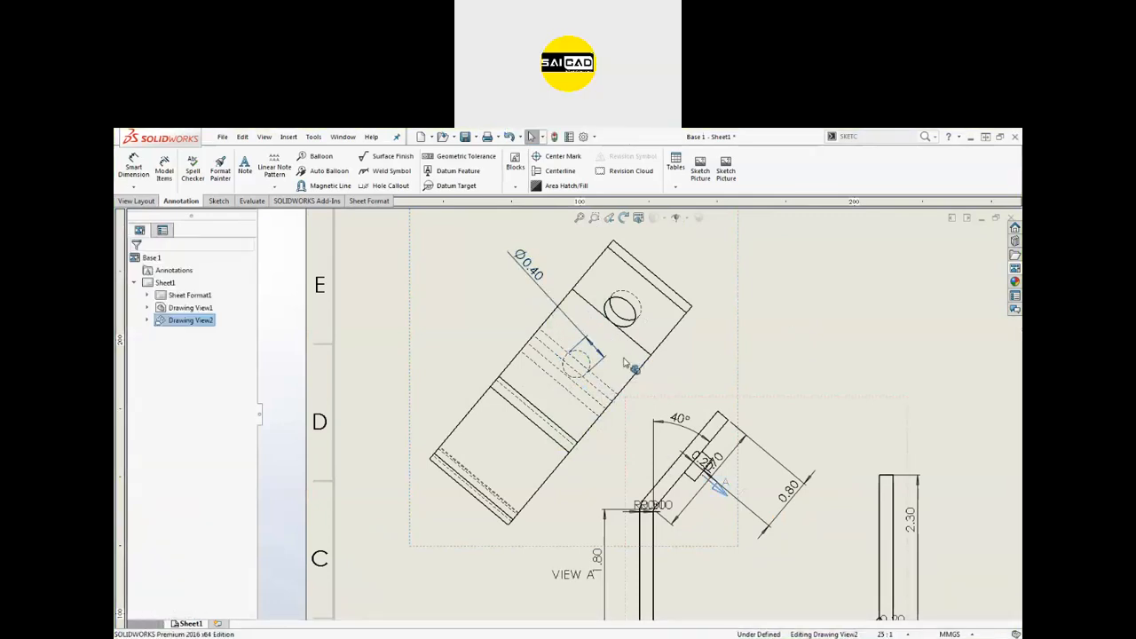
scroll(617, 342, "down", 2)
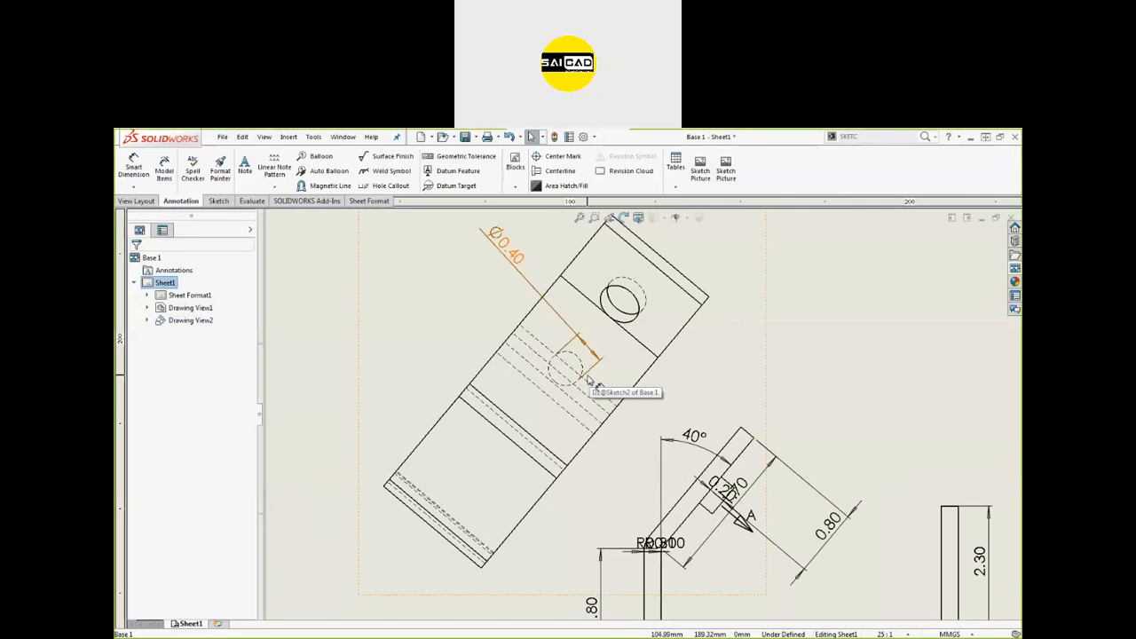
scroll(587, 379, "down", 2)
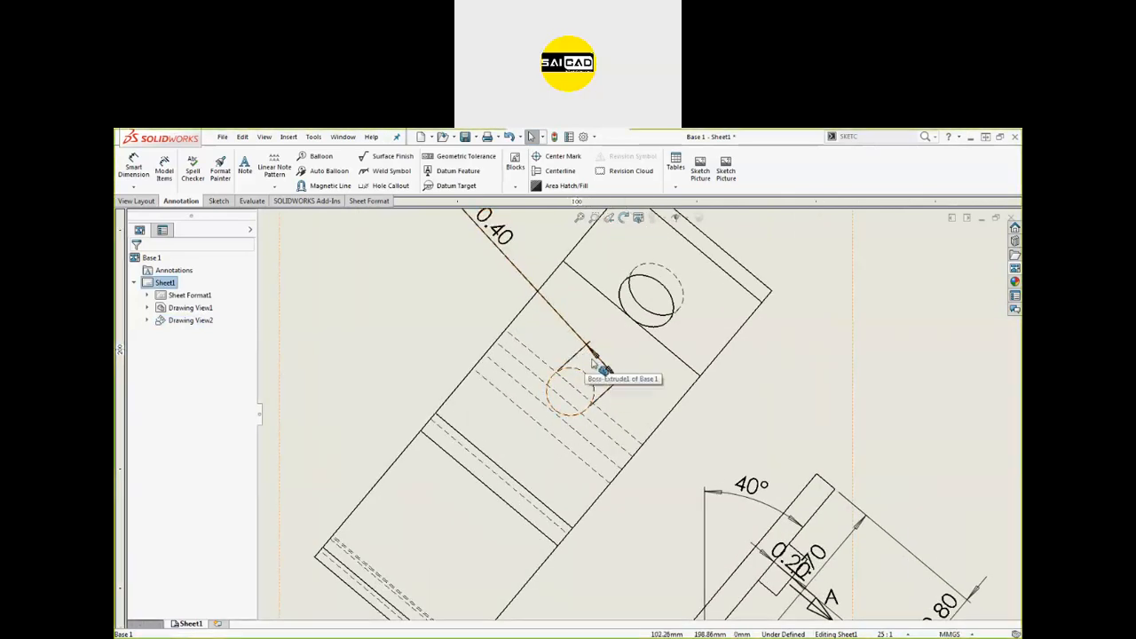
scroll(577, 383, "up", 2)
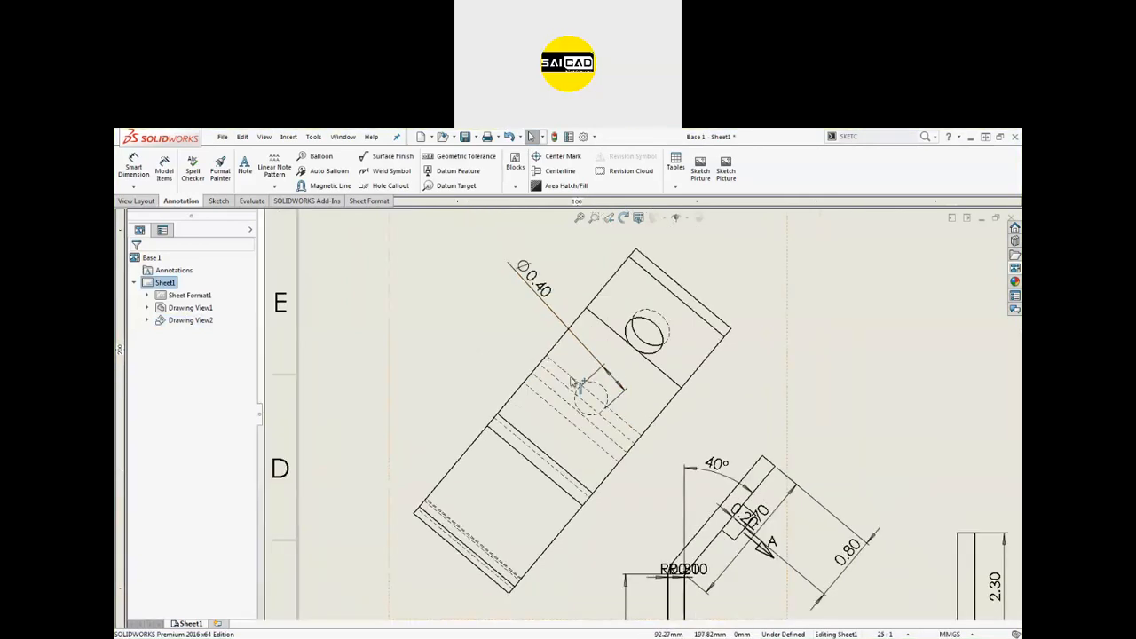
scroll(632, 441, "up", 2)
Separate the overlapping R0.10 and R0.30 dimensions at the front view's inclined bend, placing both outside the bend to its upper left.
scroll(839, 579, "down", 3)
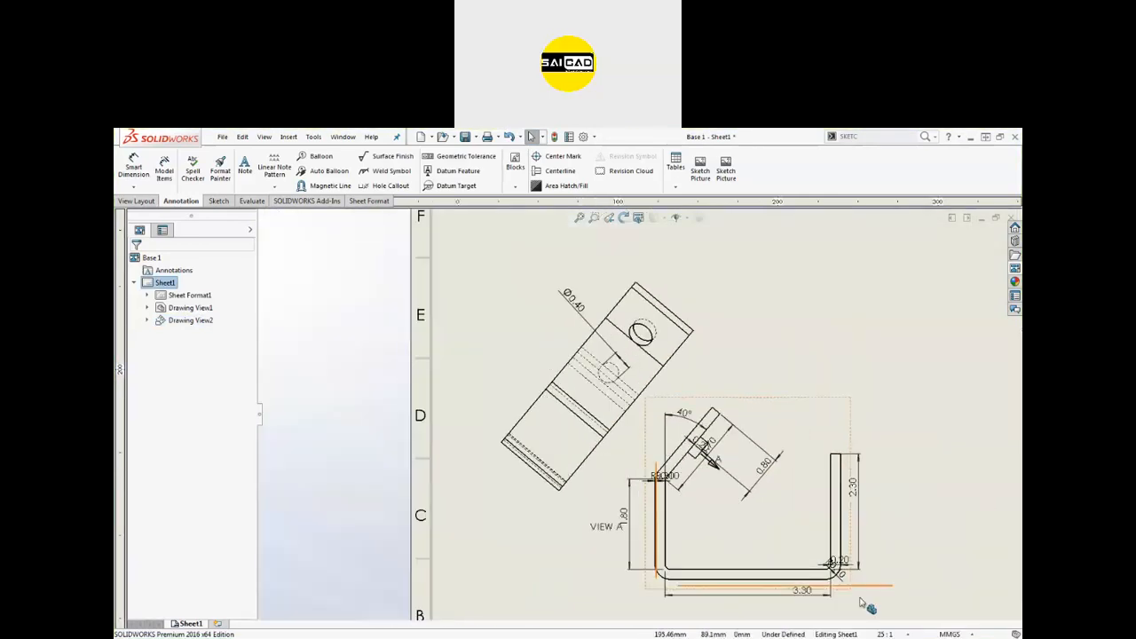
scroll(839, 579, "down", 2)
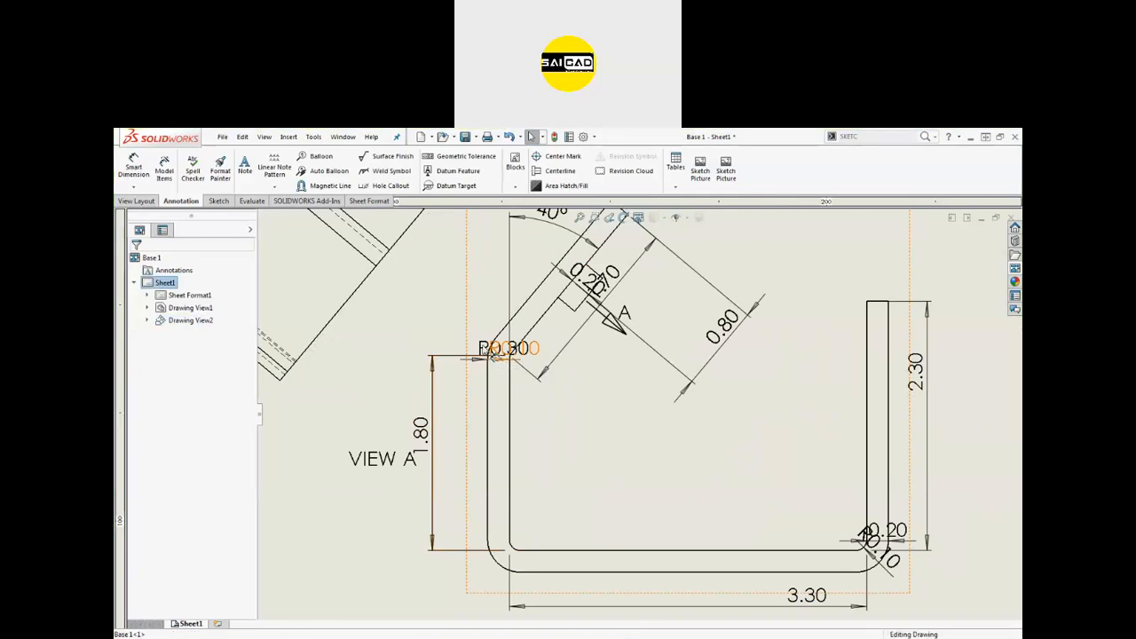
left_click_drag(582, 400, 551, 384)
left_click_drag(462, 326, 453, 280)
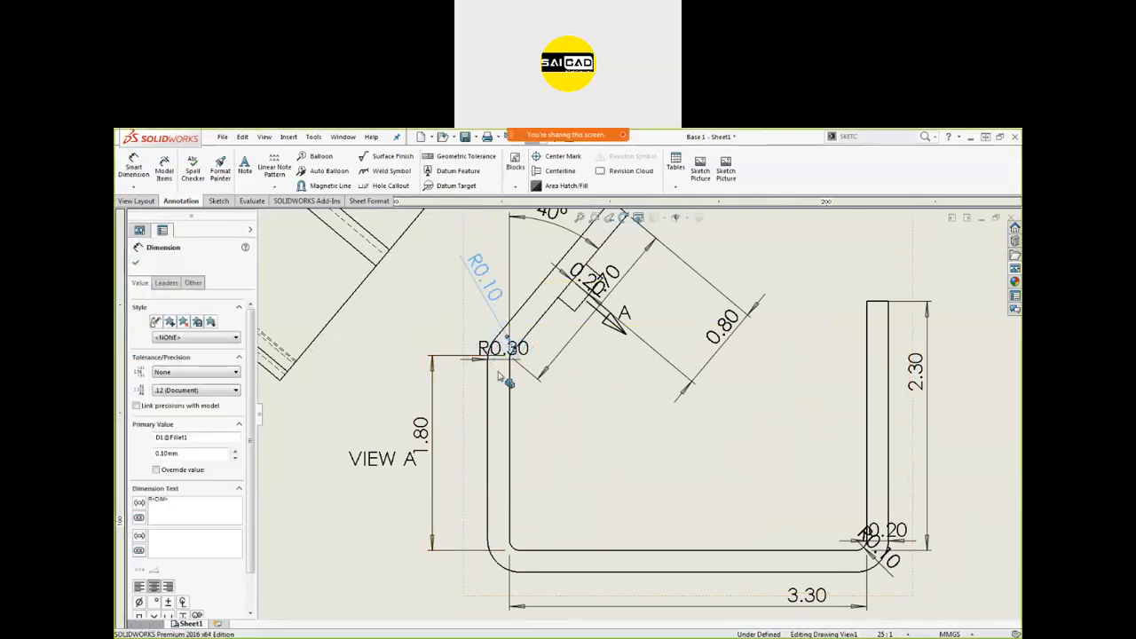
left_click_drag(504, 348, 448, 307)
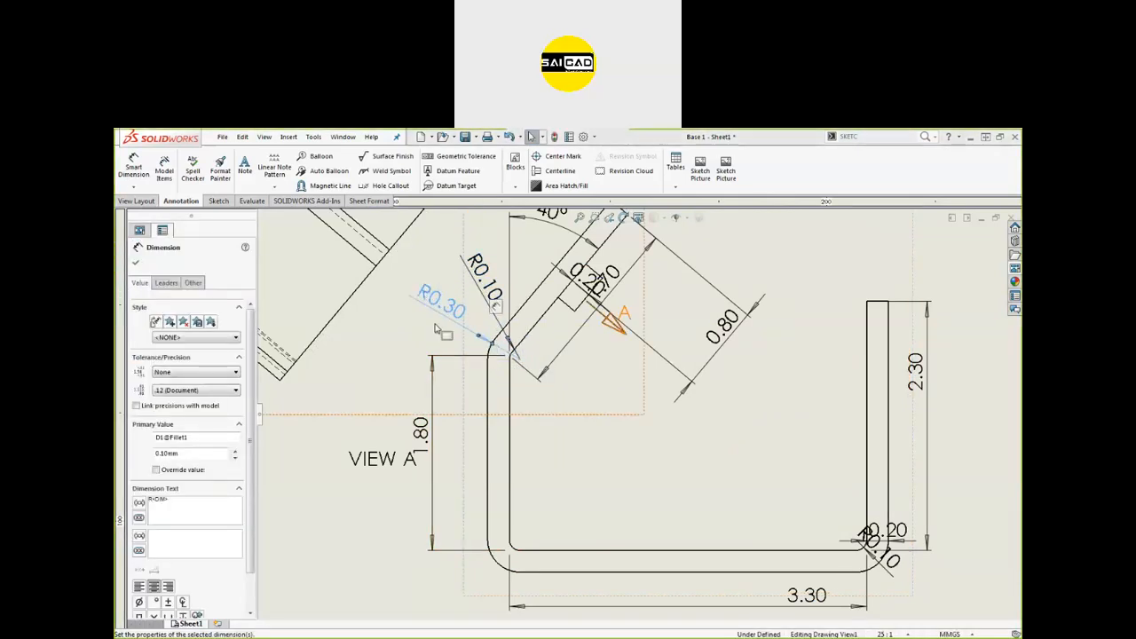
left_click(603, 482)
scroll(604, 482, "up", 4)
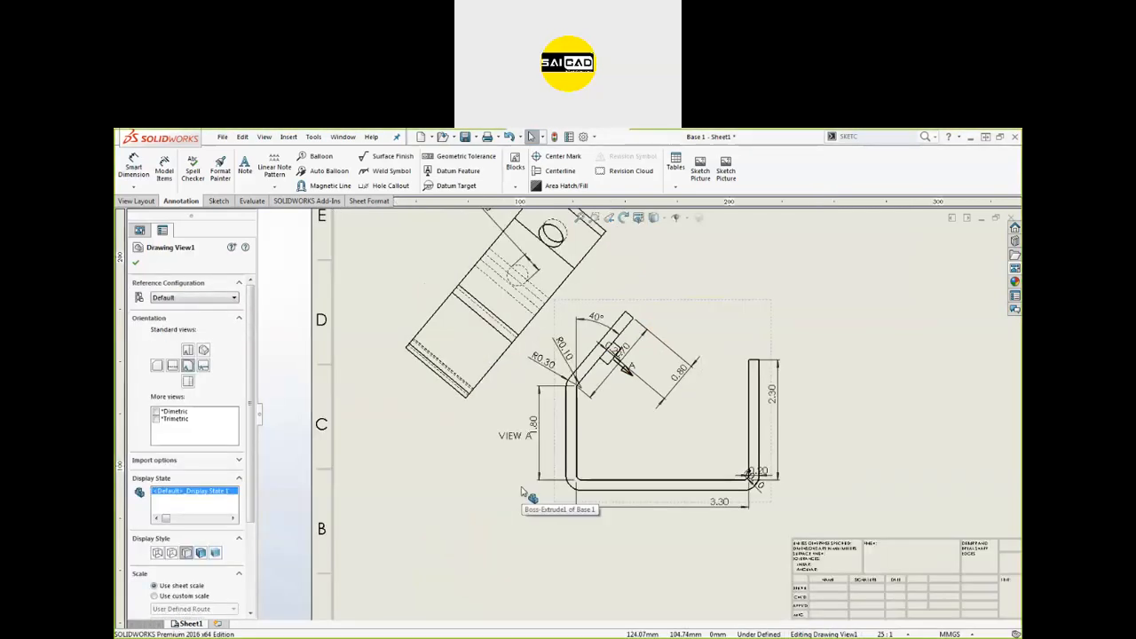
Close the Base 1 drawing without saving its changes, and close the Base 1 part.
scroll(586, 373, "down", 4)
scroll(586, 371, "up", 3)
scroll(702, 497, "down", 2)
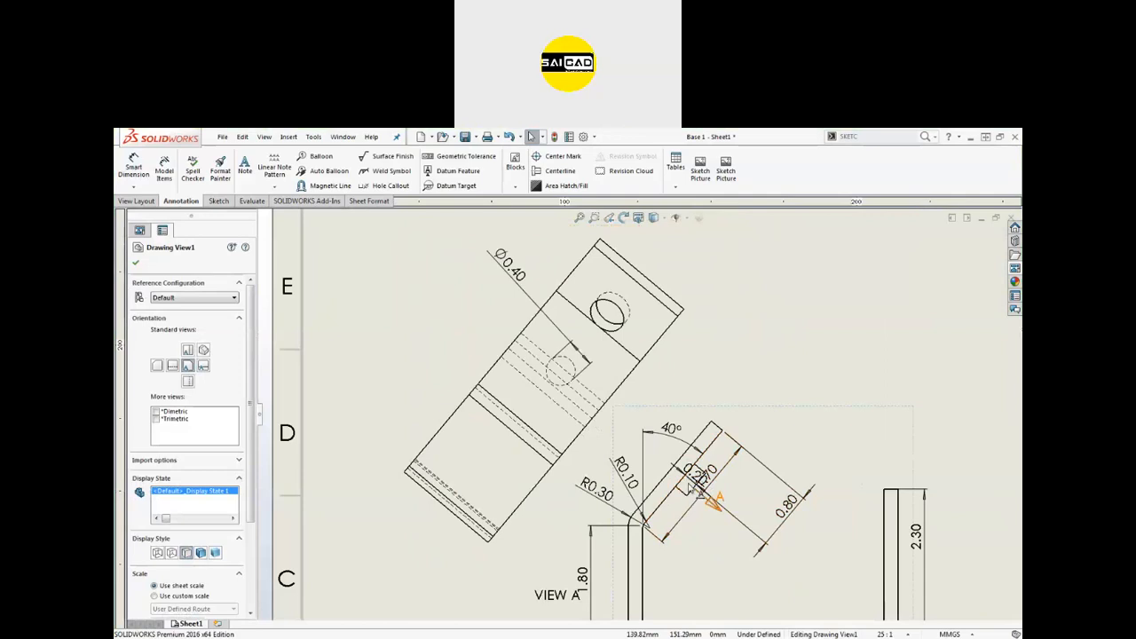
left_click(816, 347)
scroll(560, 404, "up", 5)
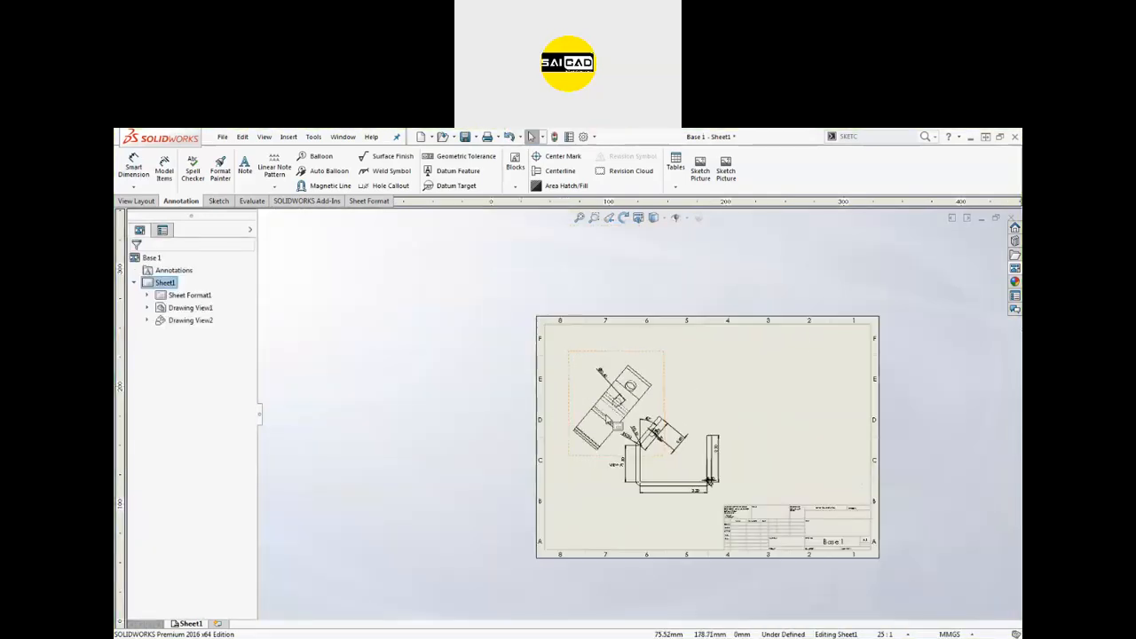
left_click(955, 462)
left_click(1010, 218)
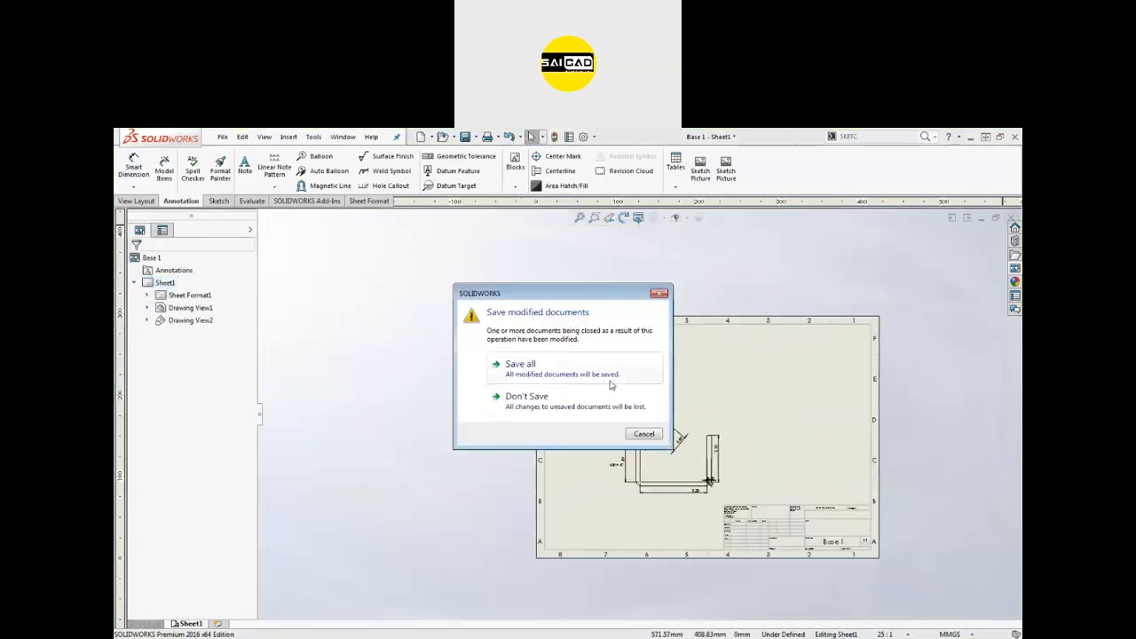
left_click(519, 399)
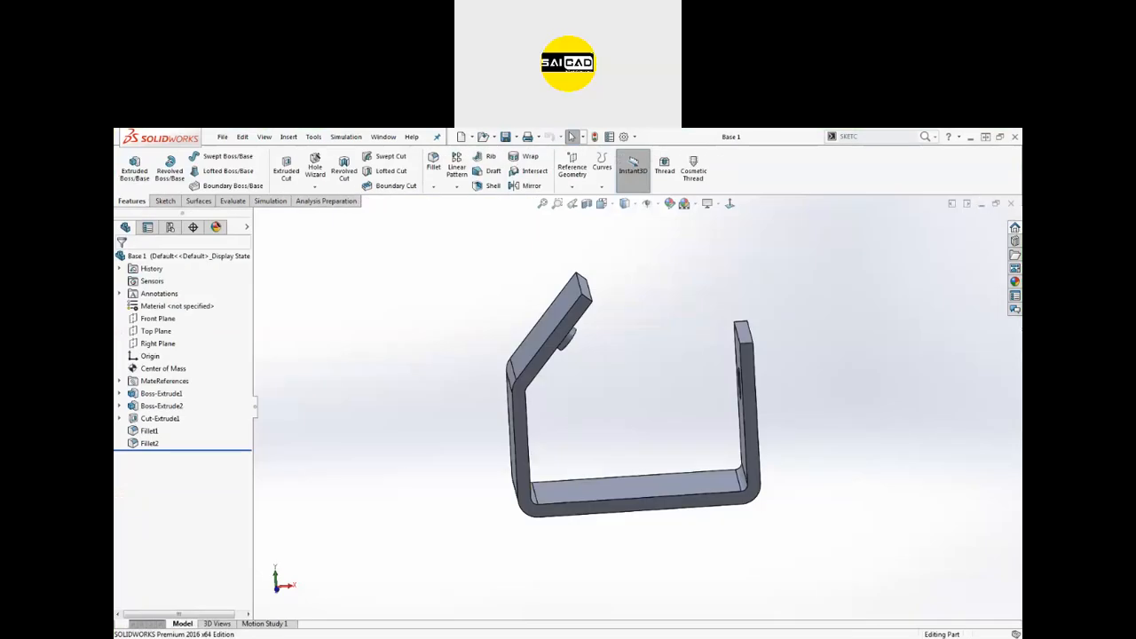
left_click(1010, 204)
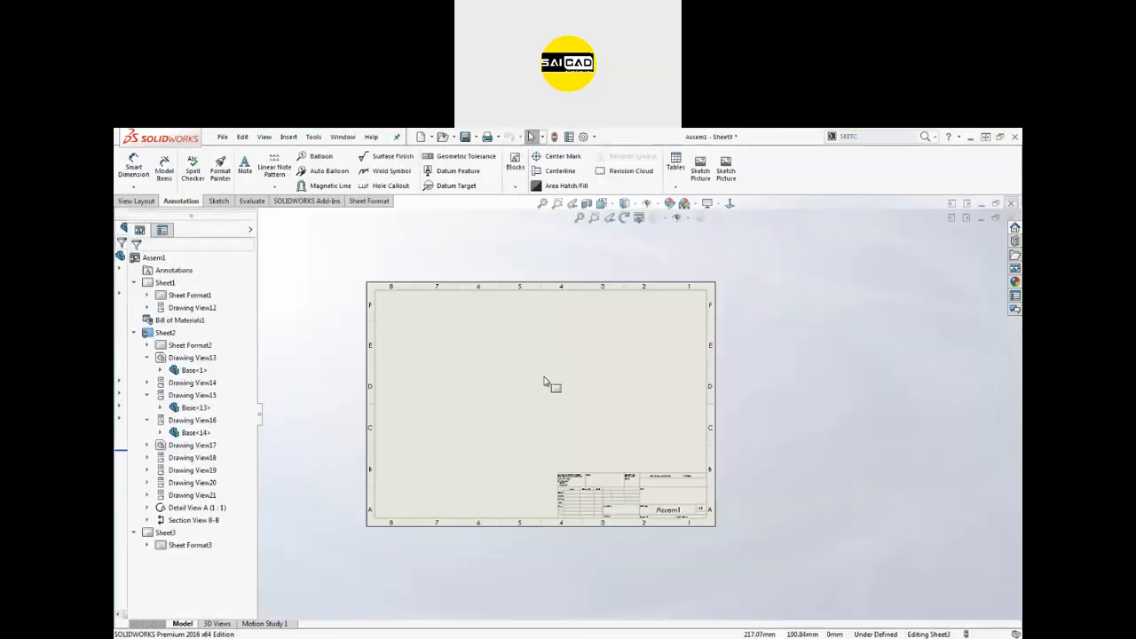
Activate Sheet2 of the Assem1 drawing and examine the base and pin views on it.
right_click(181, 335)
left_click(206, 366)
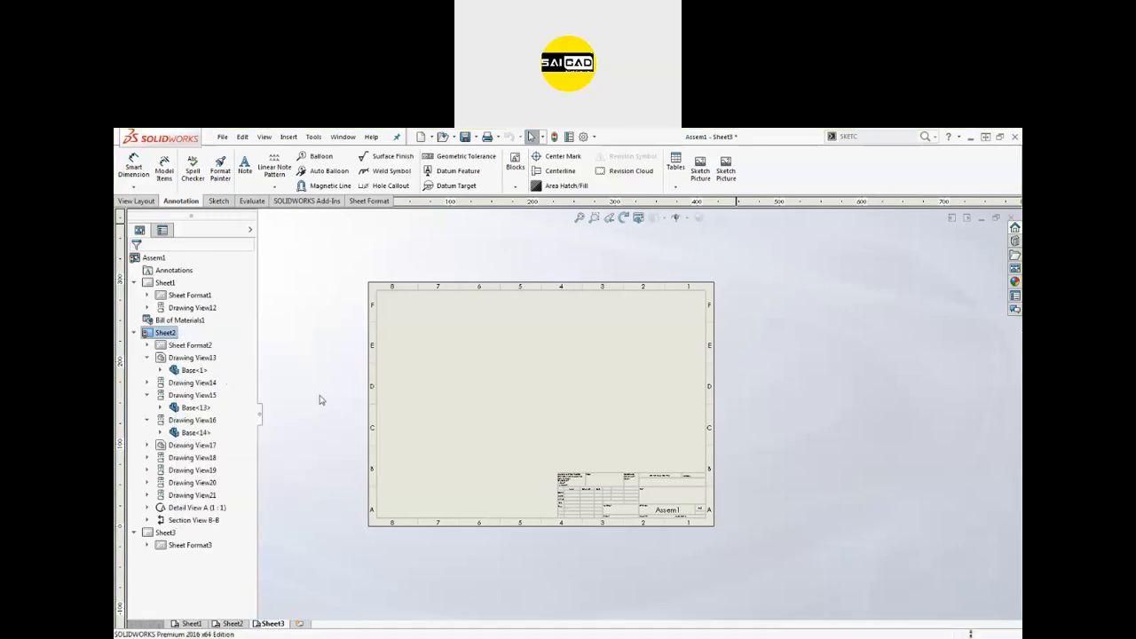
scroll(684, 448, "down", 4)
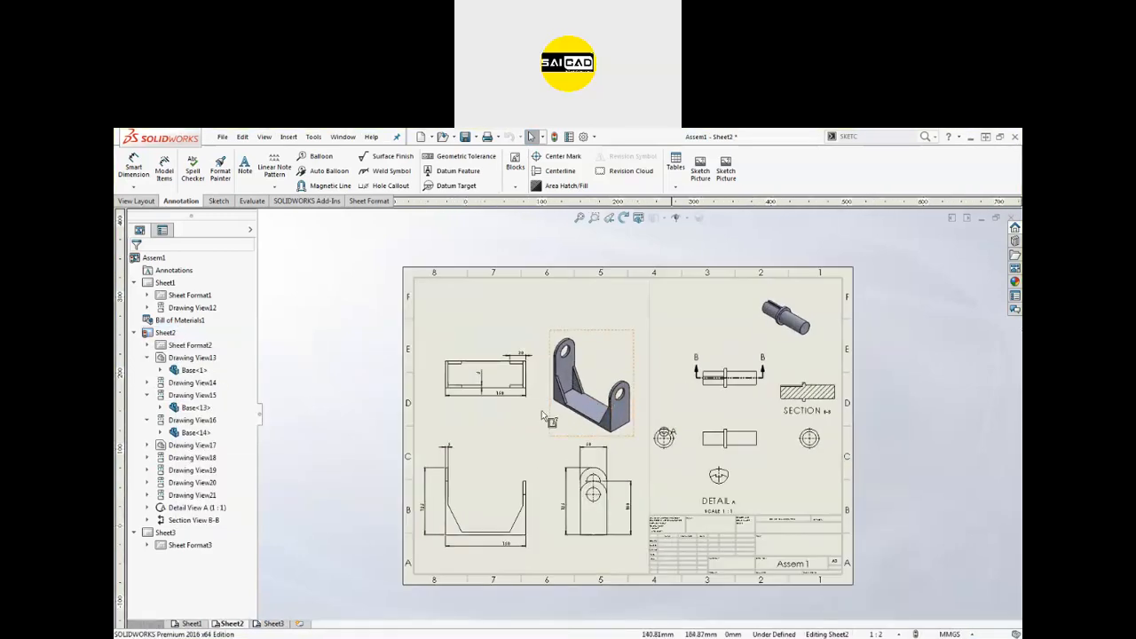
scroll(619, 474, "down", 3)
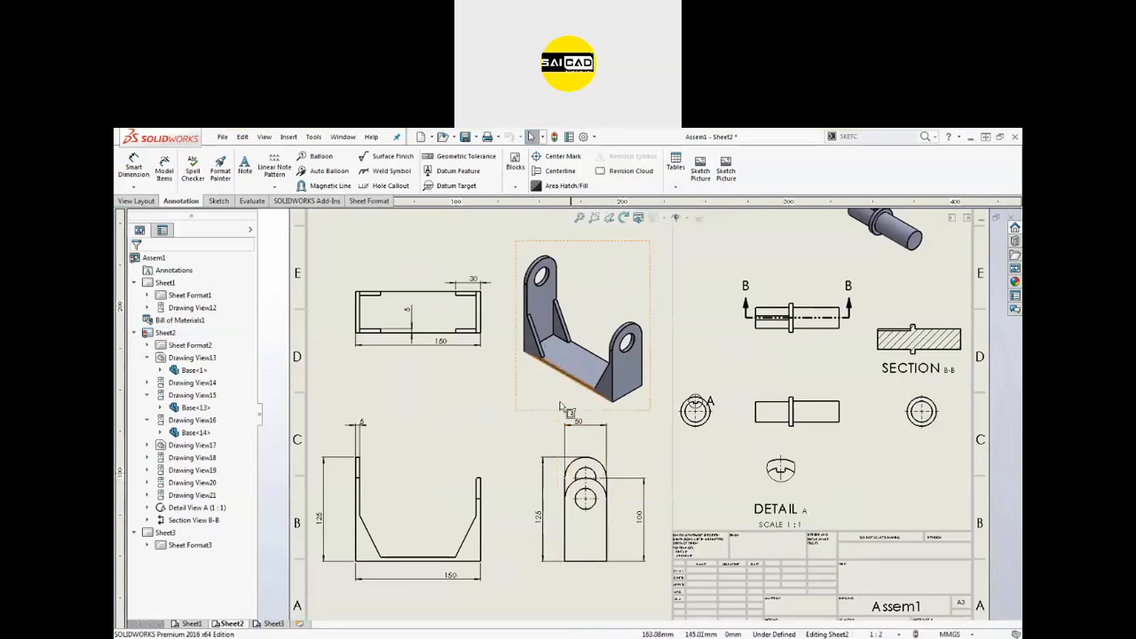
scroll(417, 497, "down", 2)
scroll(387, 502, "up", 1)
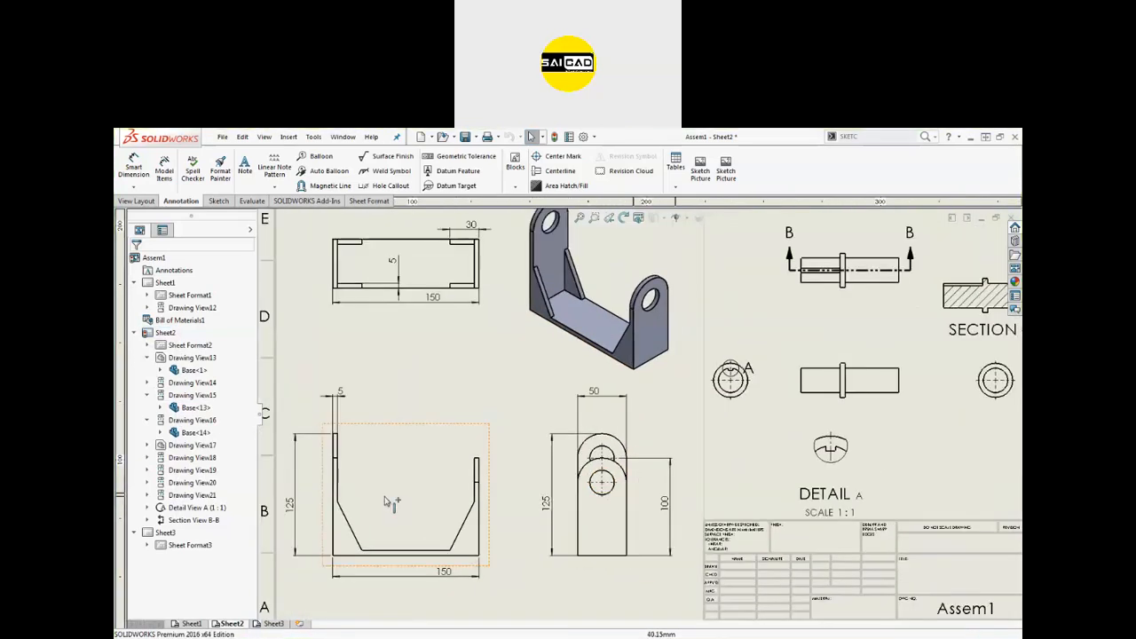
key("f")
scroll(904, 414, "up", 2)
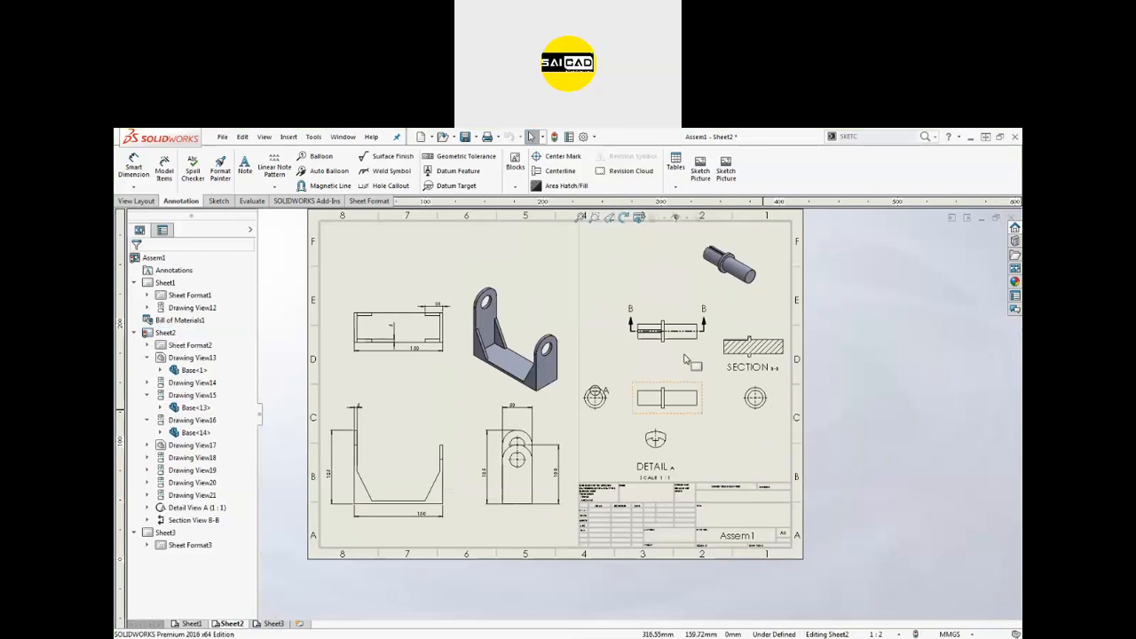
scroll(710, 362, "down", 1)
scroll(636, 411, "up", 2)
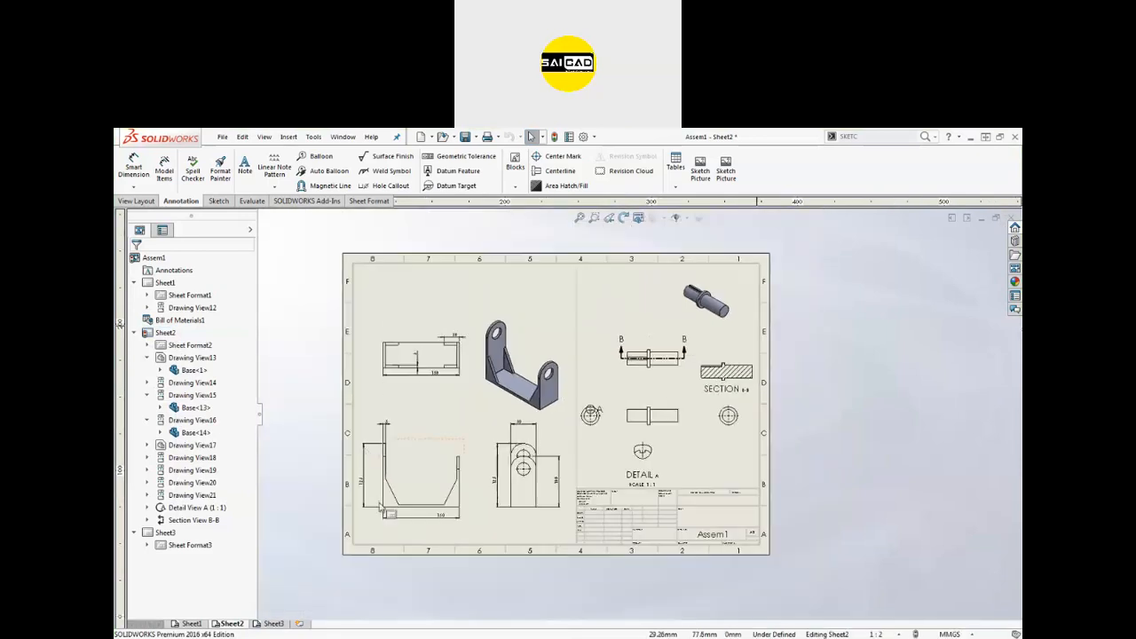
Add a note reading "Top View" below the base's top view.
scroll(383, 510, "down", 1)
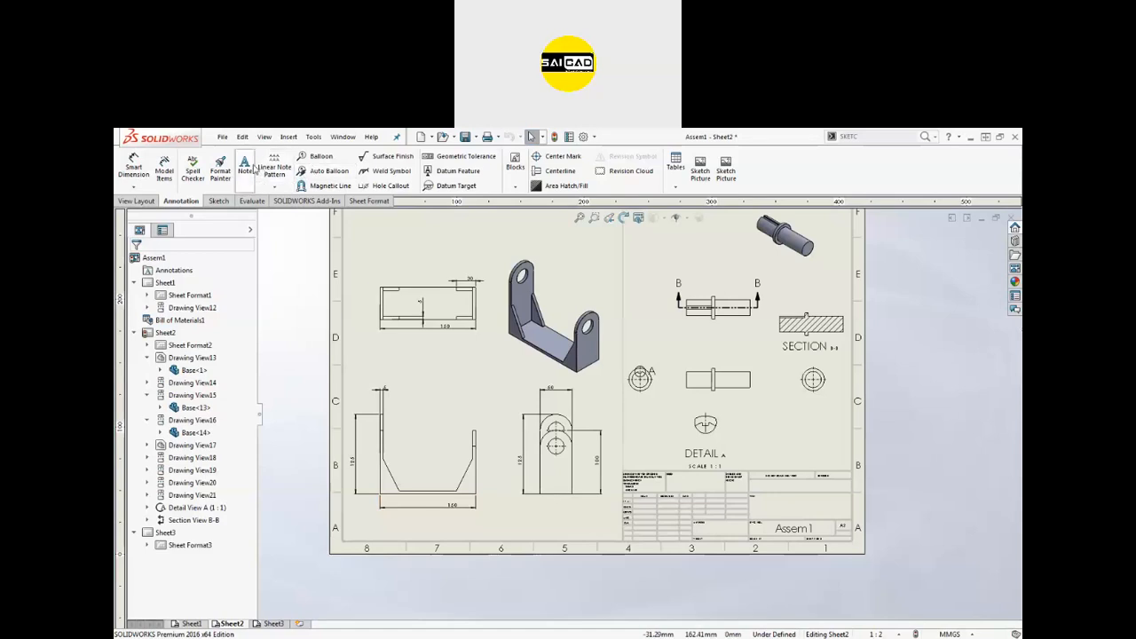
left_click(414, 349)
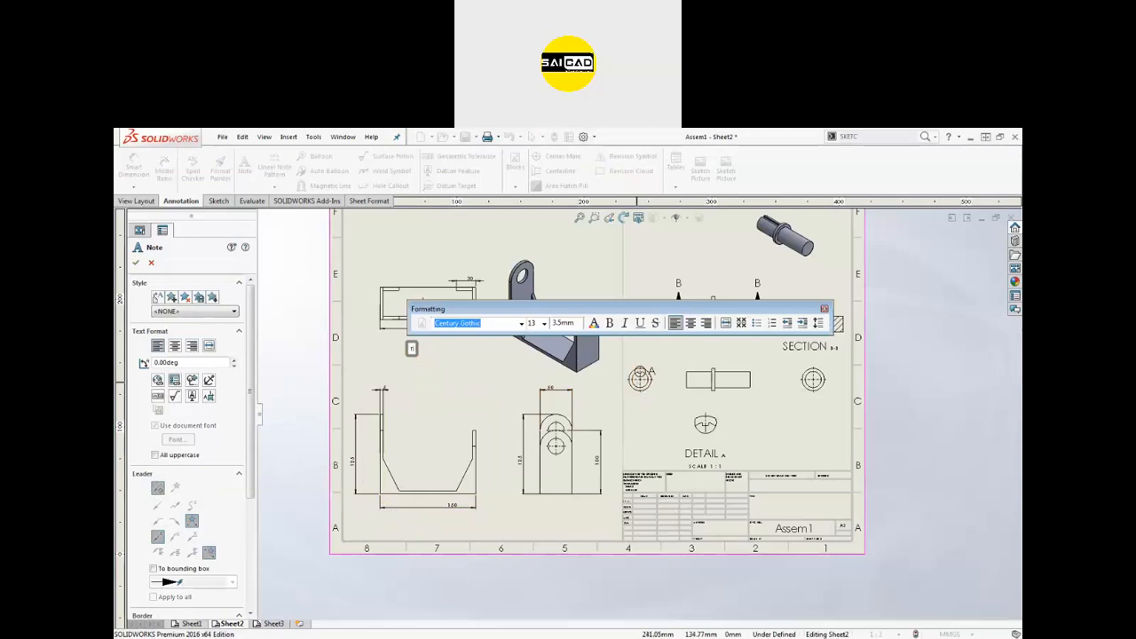
type("Top View")
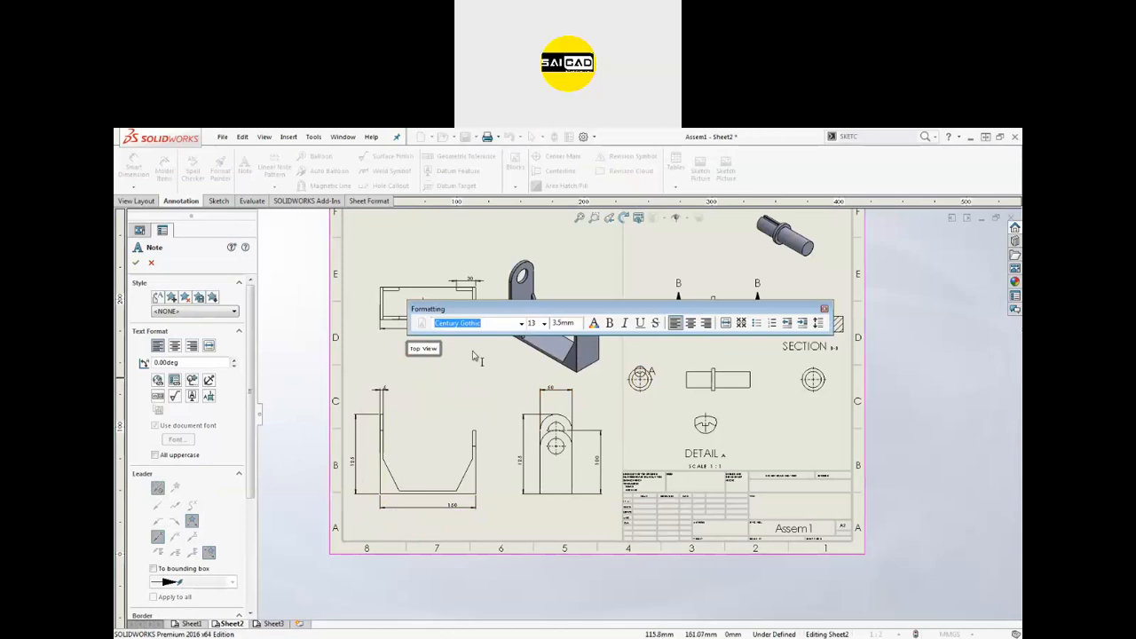
Format the "Top View" note text as bold Times New Roman in a larger font size and finish editing it.
left_click_drag(413, 353, 472, 352)
left_click(521, 325)
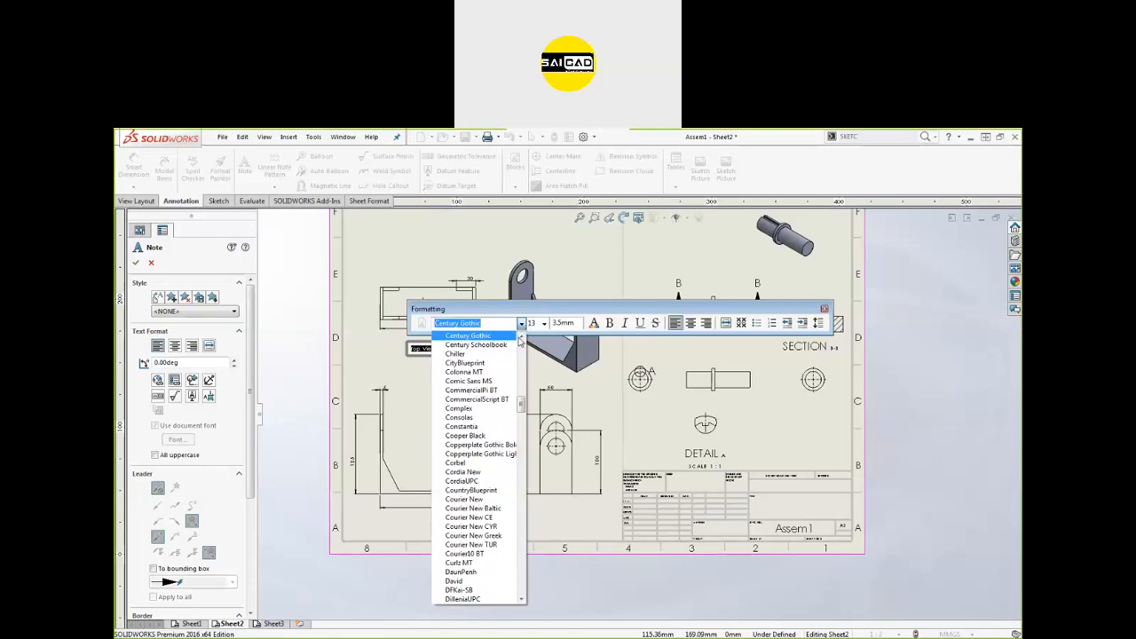
left_click_drag(522, 401, 519, 581)
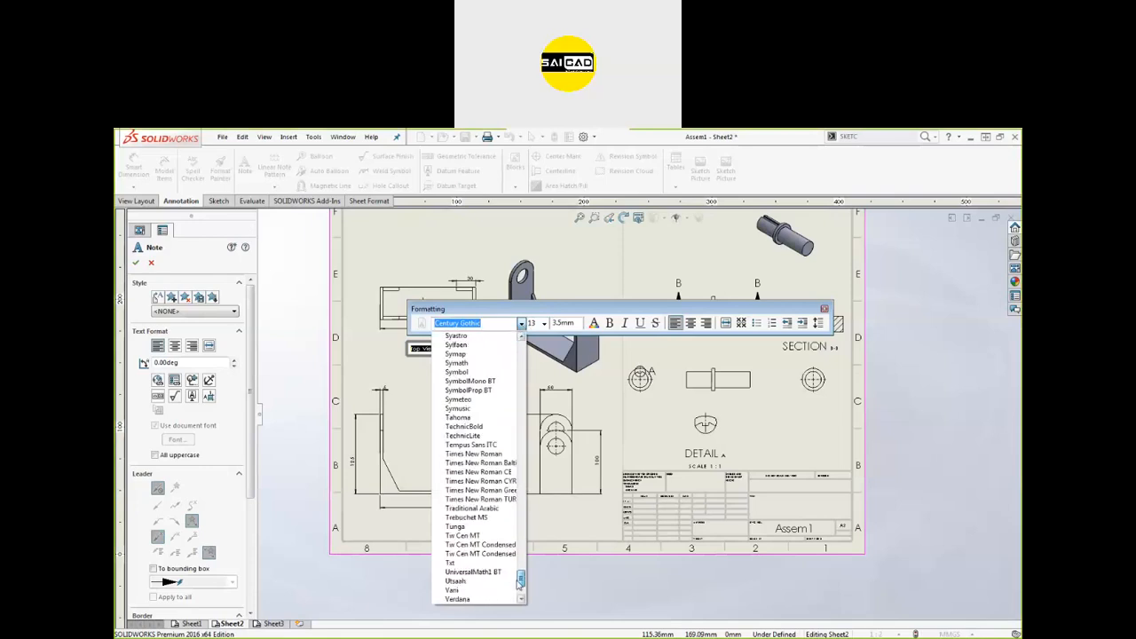
left_click(473, 453)
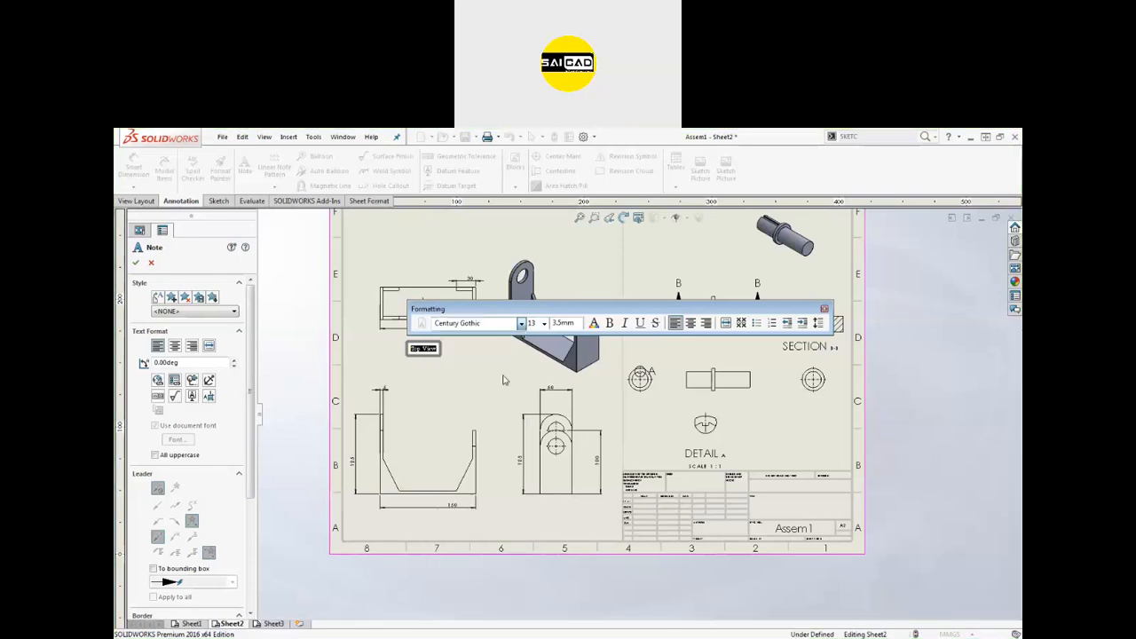
left_click(544, 323)
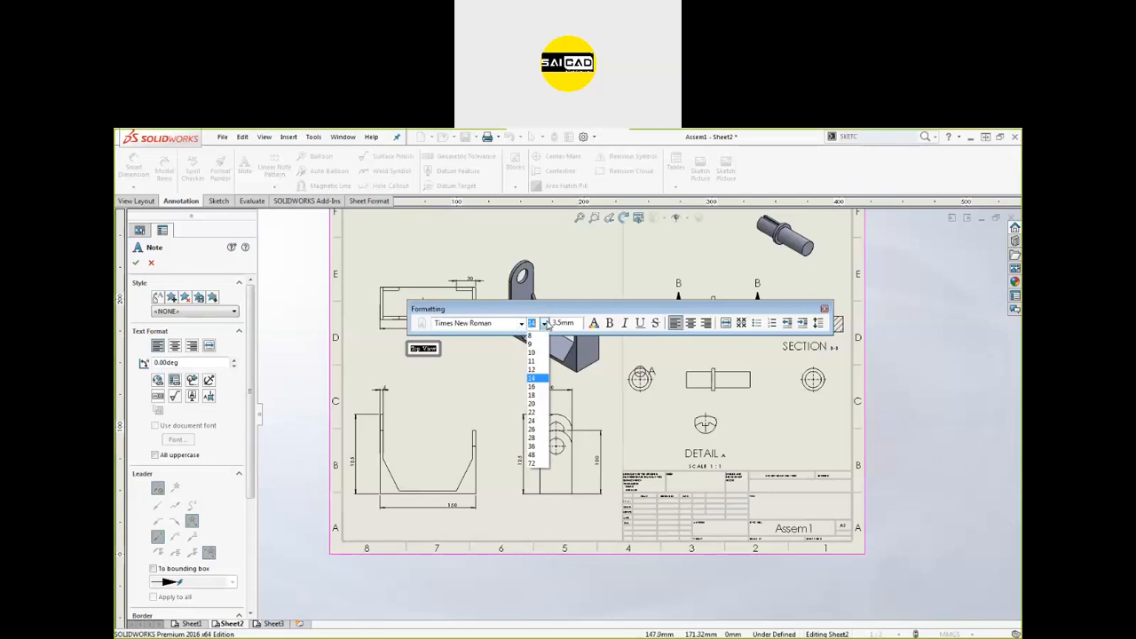
left_click(542, 396)
left_click(609, 323)
left_click(550, 364)
End note placement without adding a second "Top View" note below the base's front view.
scroll(572, 358, "up", 2)
left_click_drag(457, 371, 503, 568)
scroll(499, 511, "down", 2)
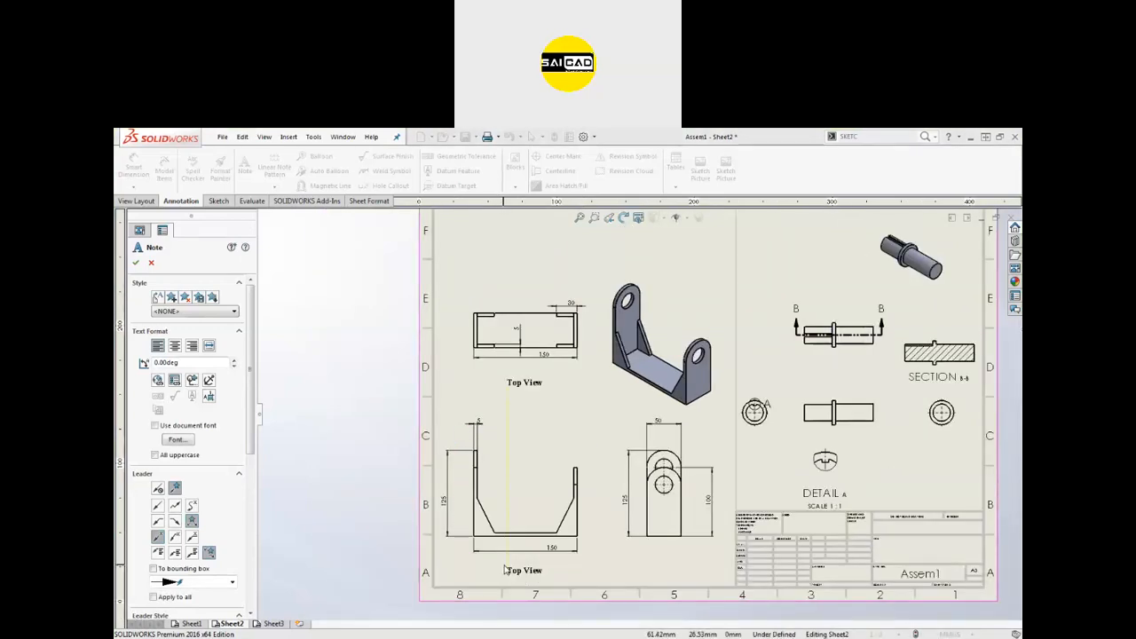
key("Escape")
scroll(510, 377, "down", 2)
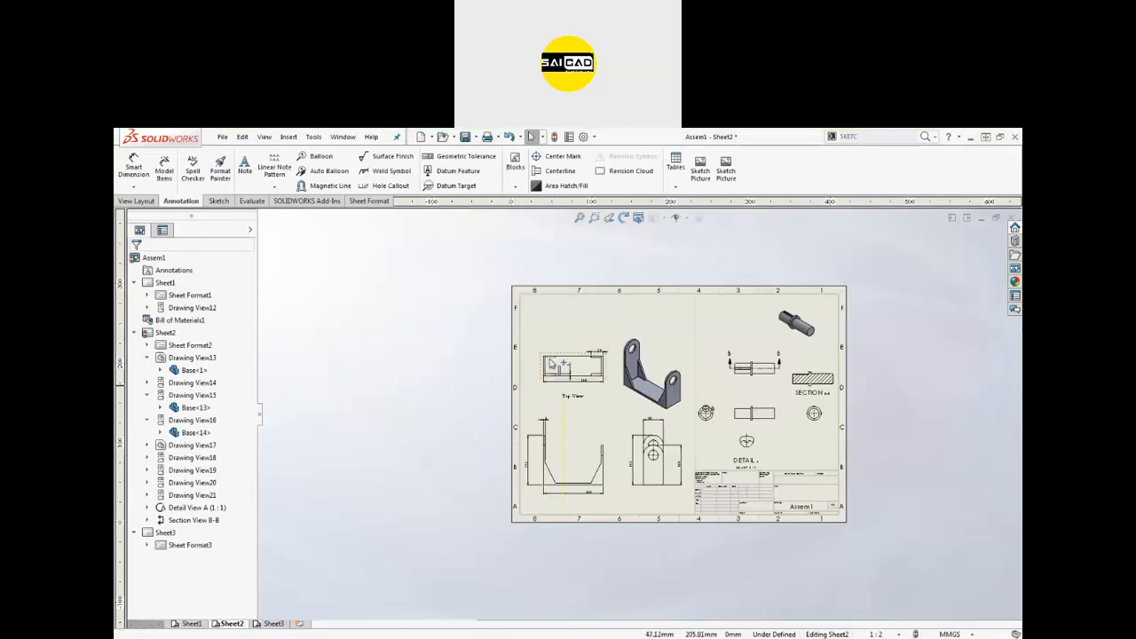
Activate Sheet1 to review the coupling assembly drawing and reactivate Sheet2.
scroll(646, 340, "up", 2)
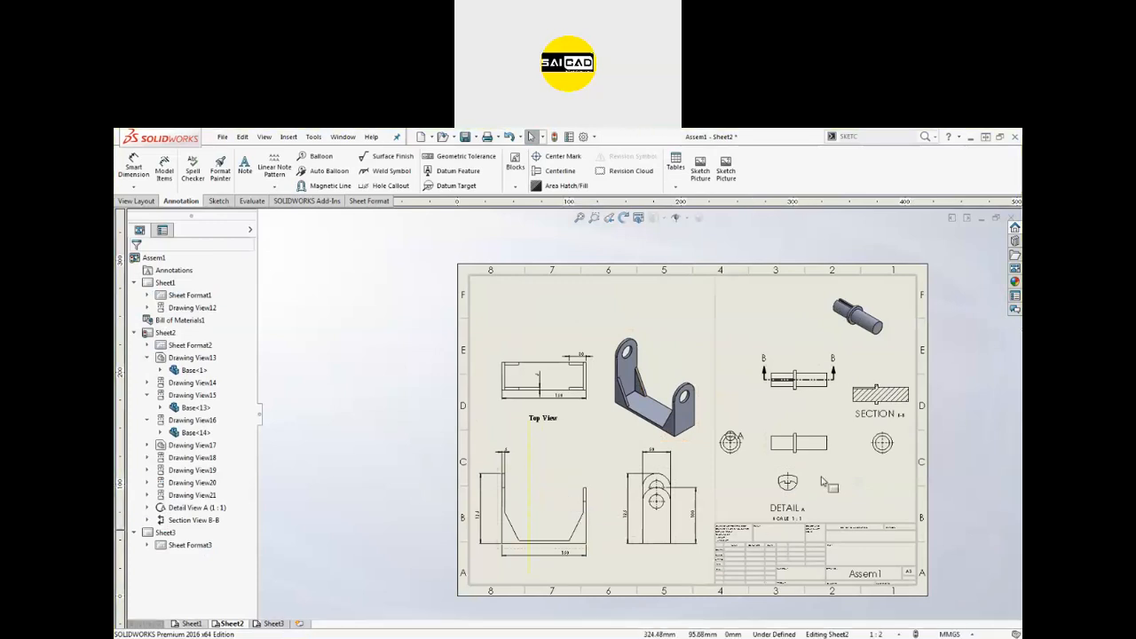
scroll(676, 511, "down", 2)
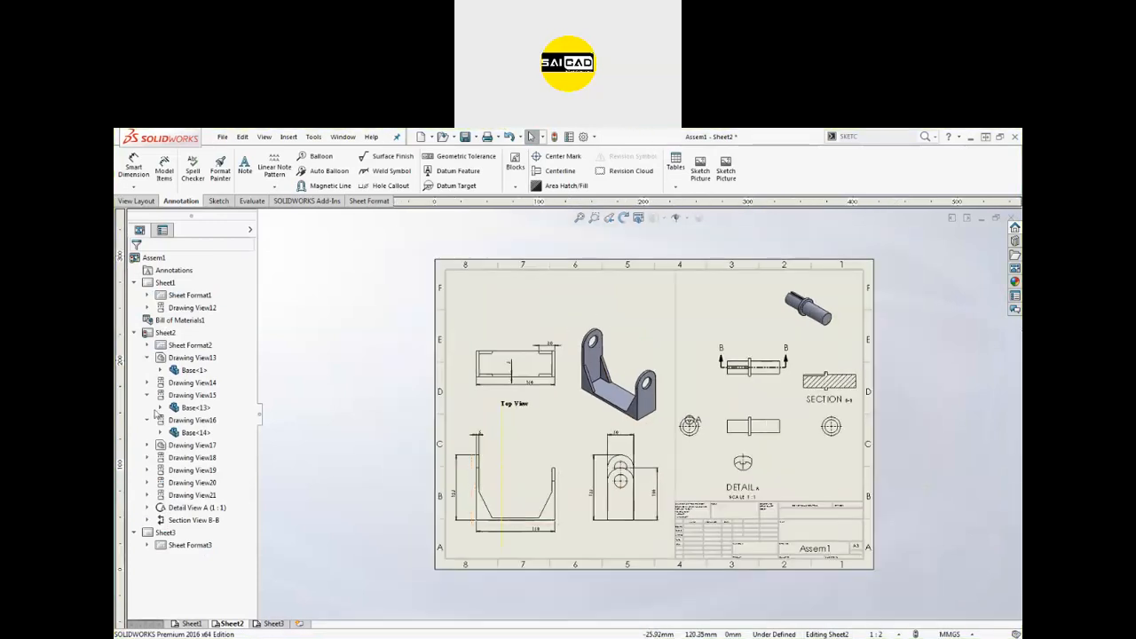
right_click(168, 283)
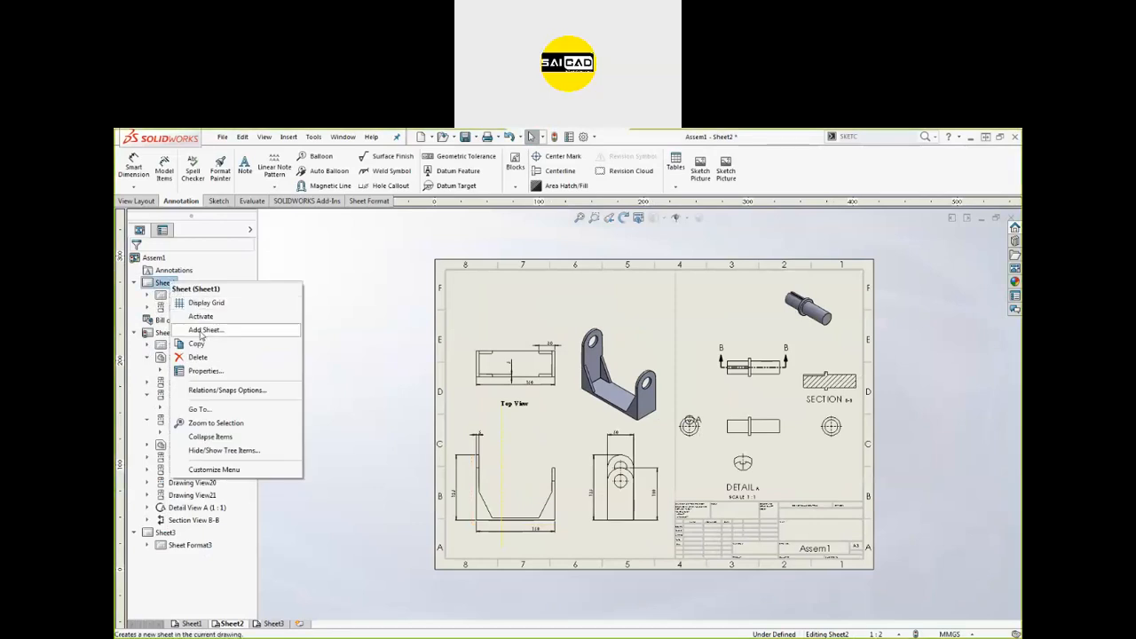
left_click(200, 316)
scroll(648, 395, "down", 2)
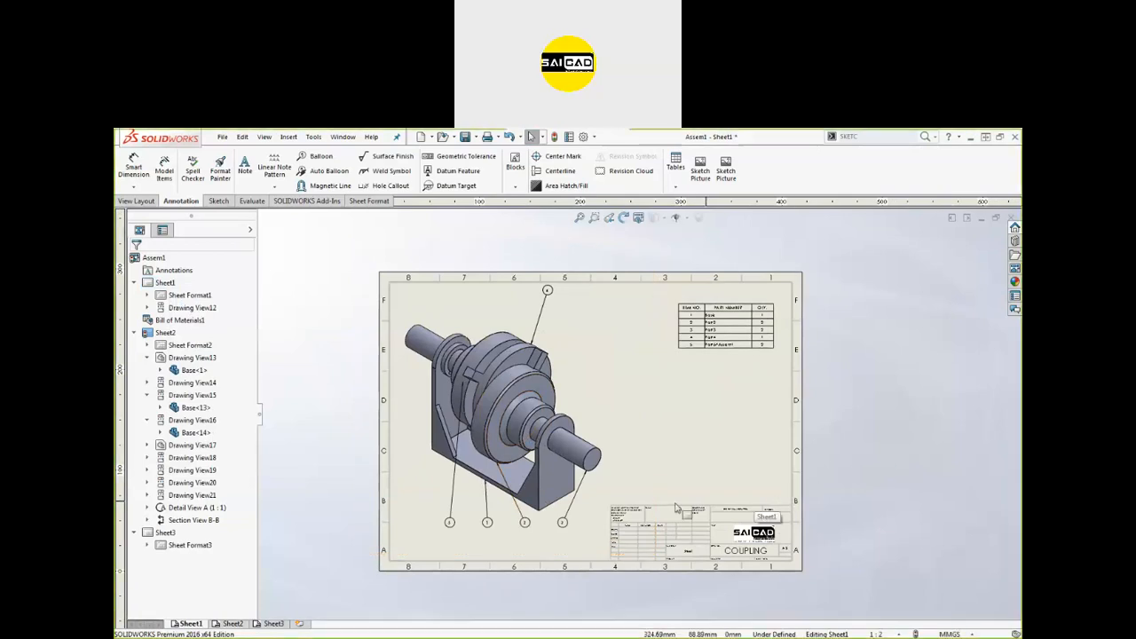
left_click(145, 201)
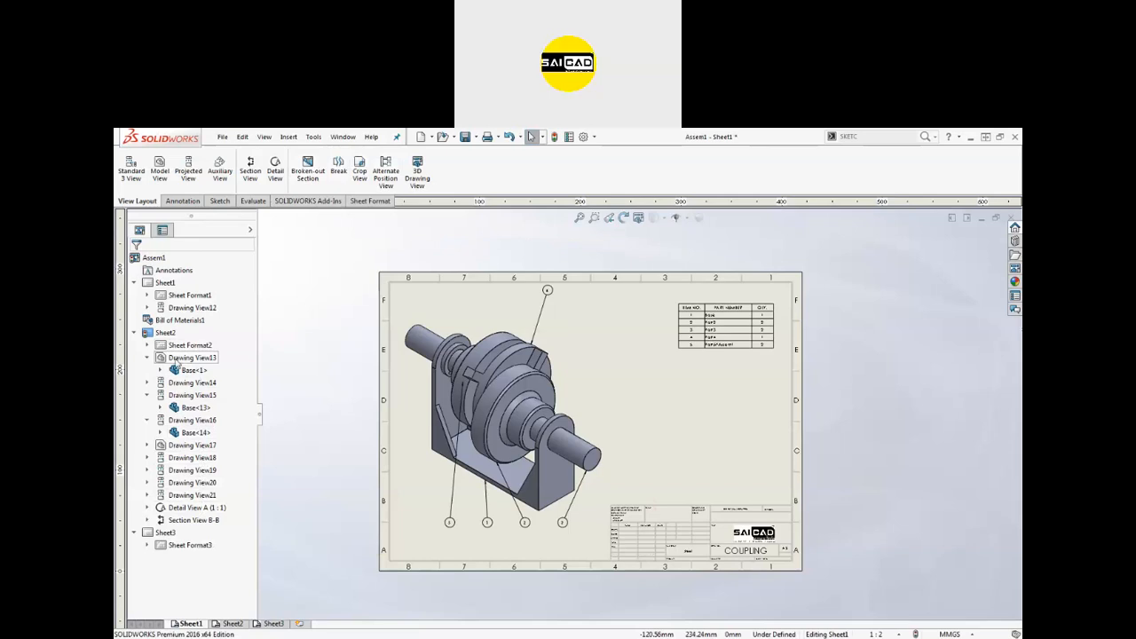
right_click(178, 332)
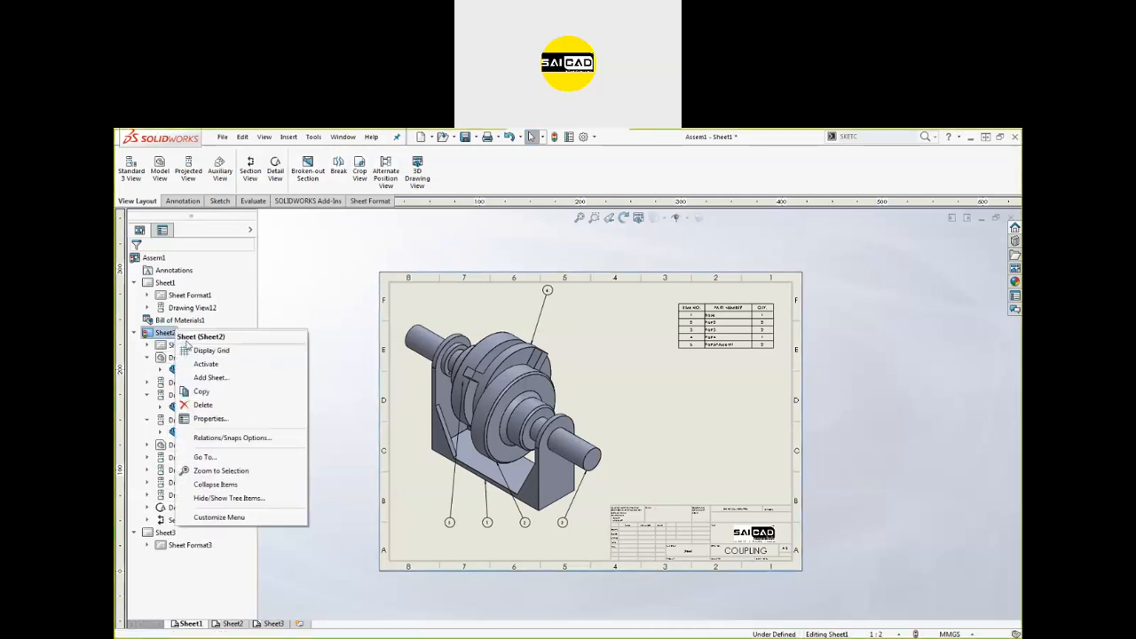
left_click(205, 364)
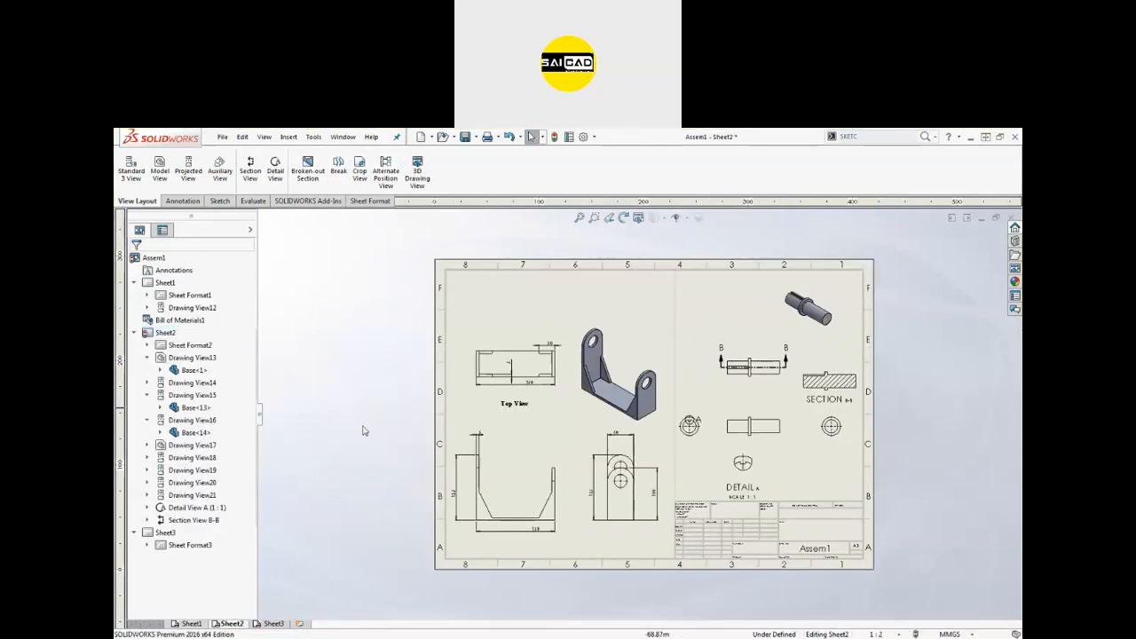
Try to crop the base's isometric view without a closed sketch profile.
key("f")
scroll(654, 458, "down", 2)
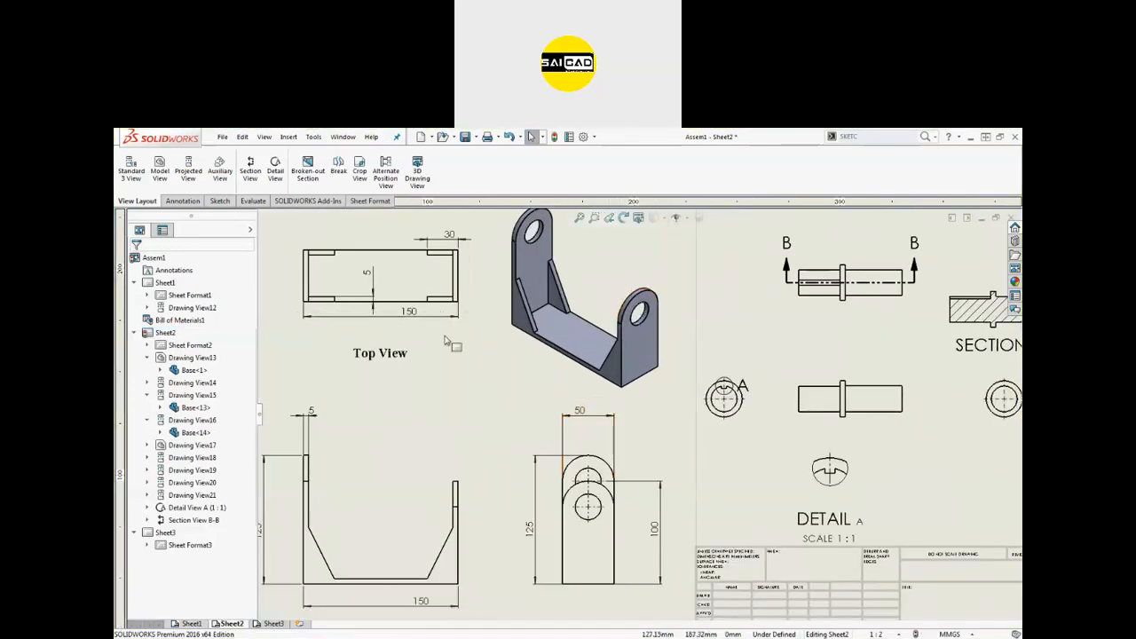
left_click(360, 174)
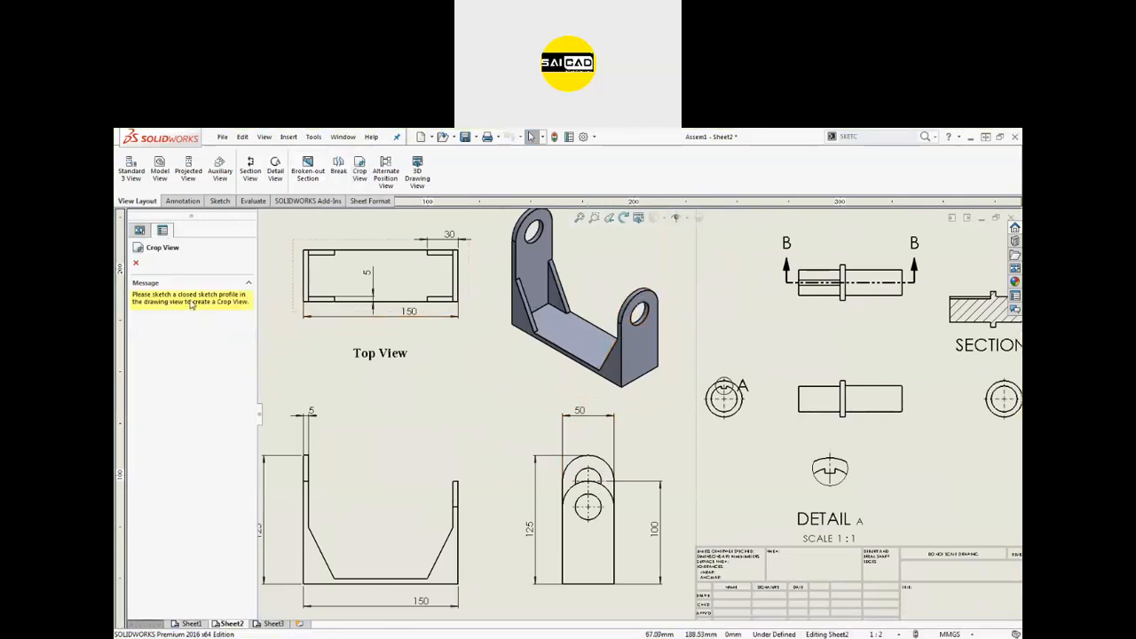
left_click(641, 289)
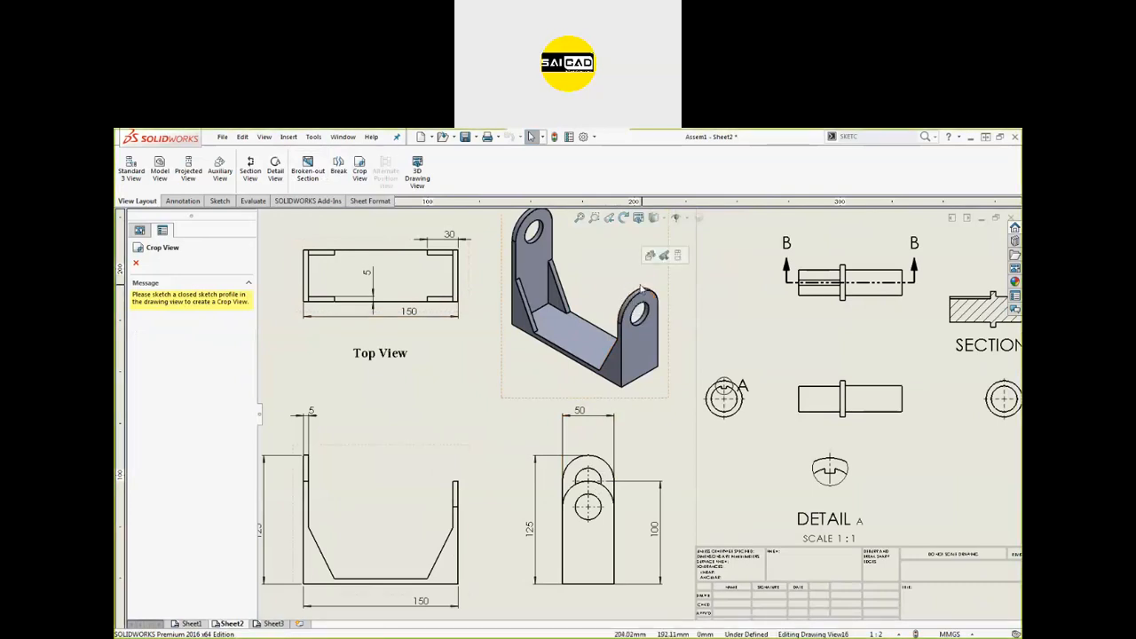
scroll(623, 284, "down", 2)
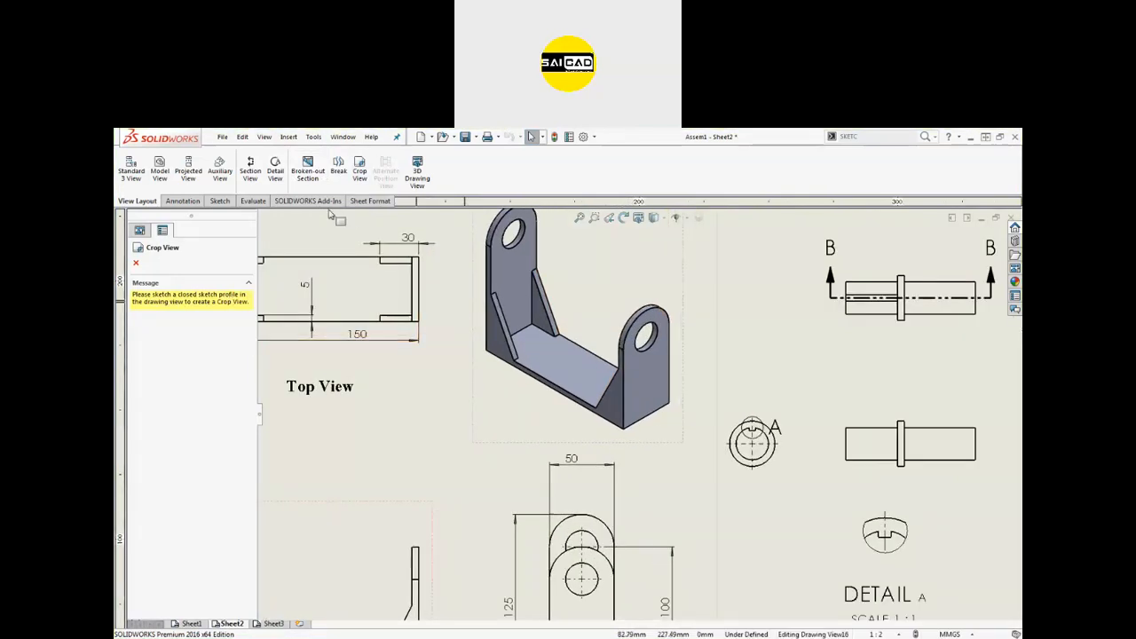
Sketch a circle about 19 mm in radius over the upper right corner of the base's side view.
left_click(219, 201)
left_click(184, 156)
scroll(578, 577, "down", 3)
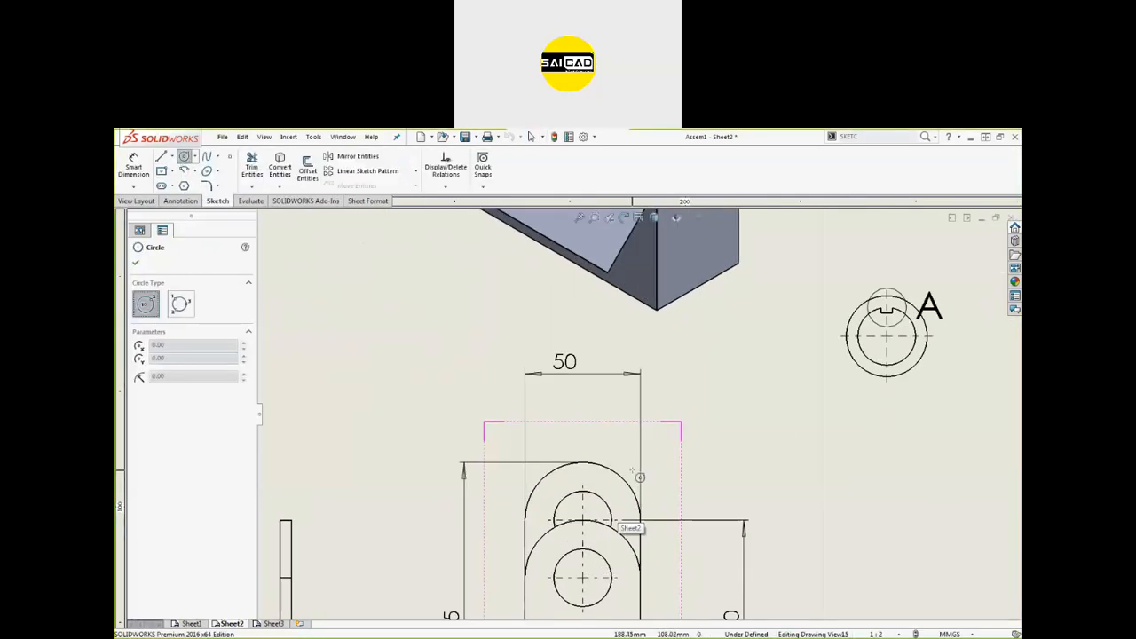
left_click(631, 470)
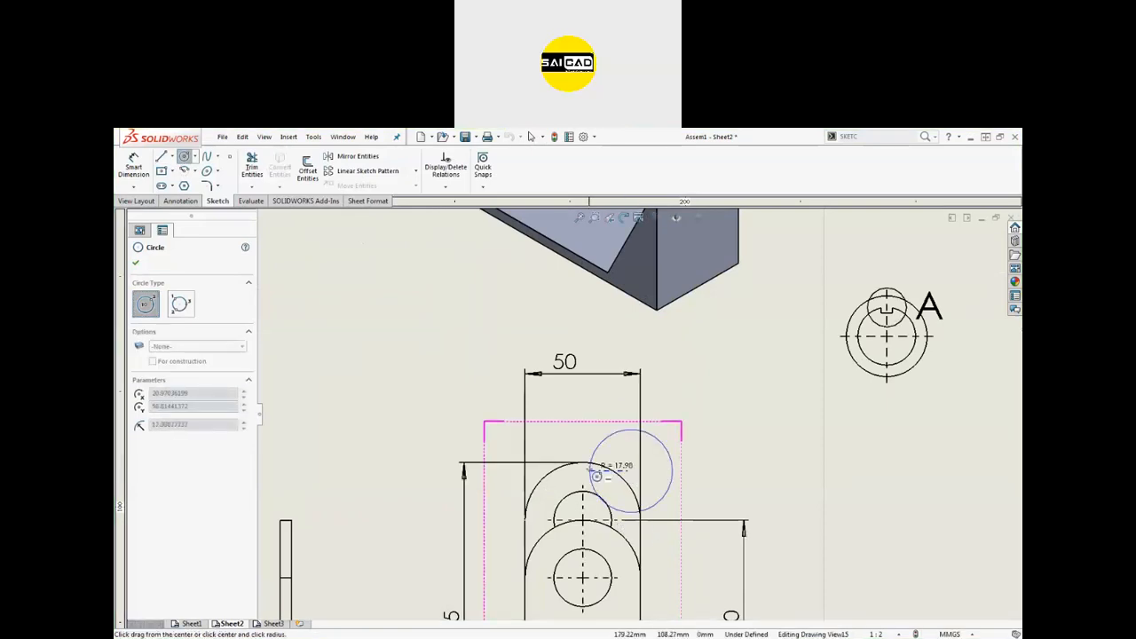
left_click(587, 470)
scroll(400, 329, "up", 3)
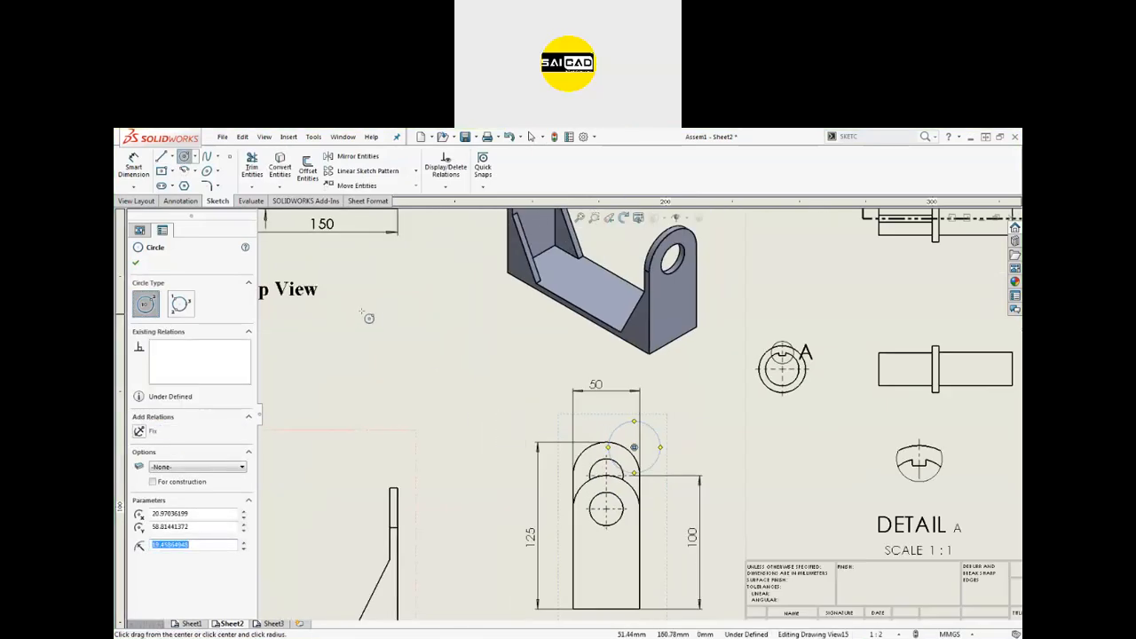
left_click(136, 263)
Crop the base's side view to the sketched circle and inspect the cropped result.
left_click(136, 201)
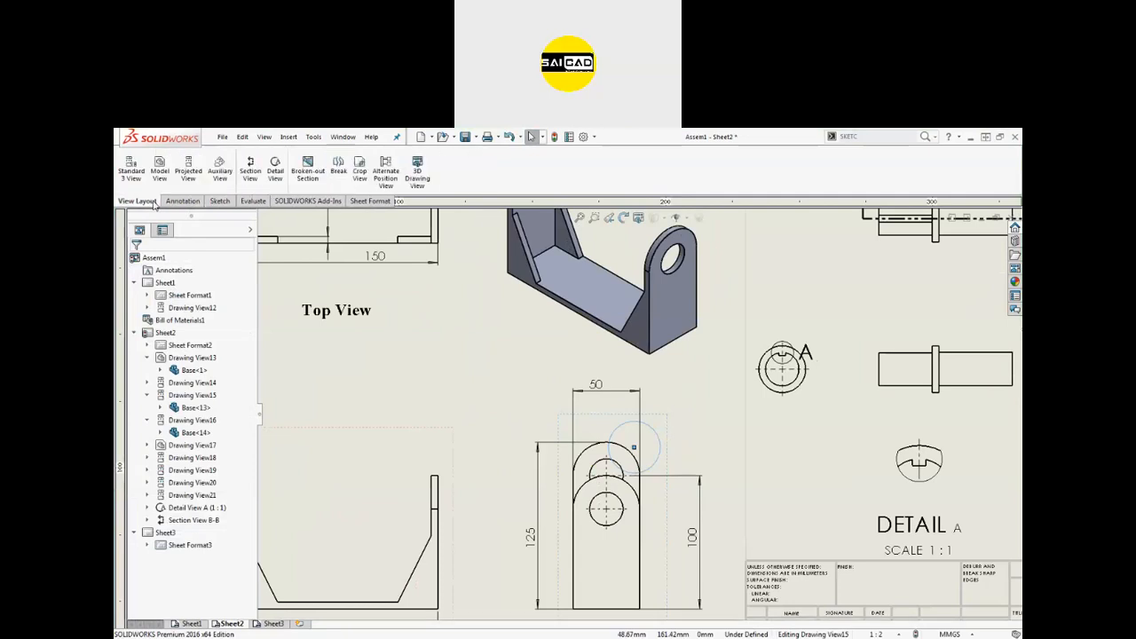
left_click(359, 169)
scroll(614, 380, "down", 2)
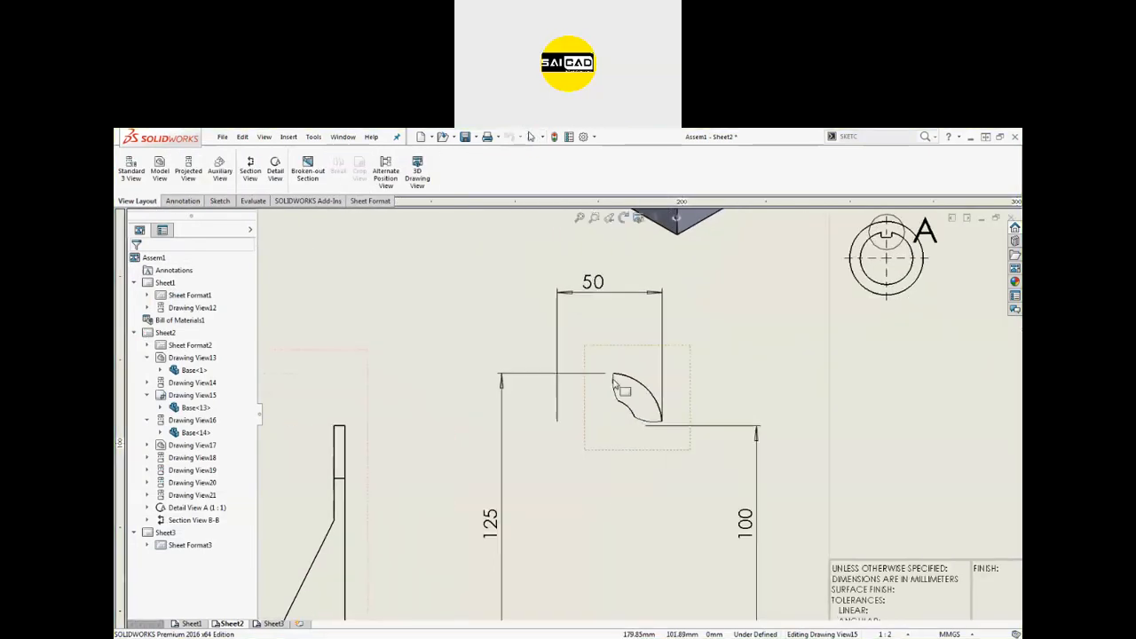
scroll(614, 381, "up", 2)
scroll(648, 399, "down", 1)
scroll(685, 369, "down", 2)
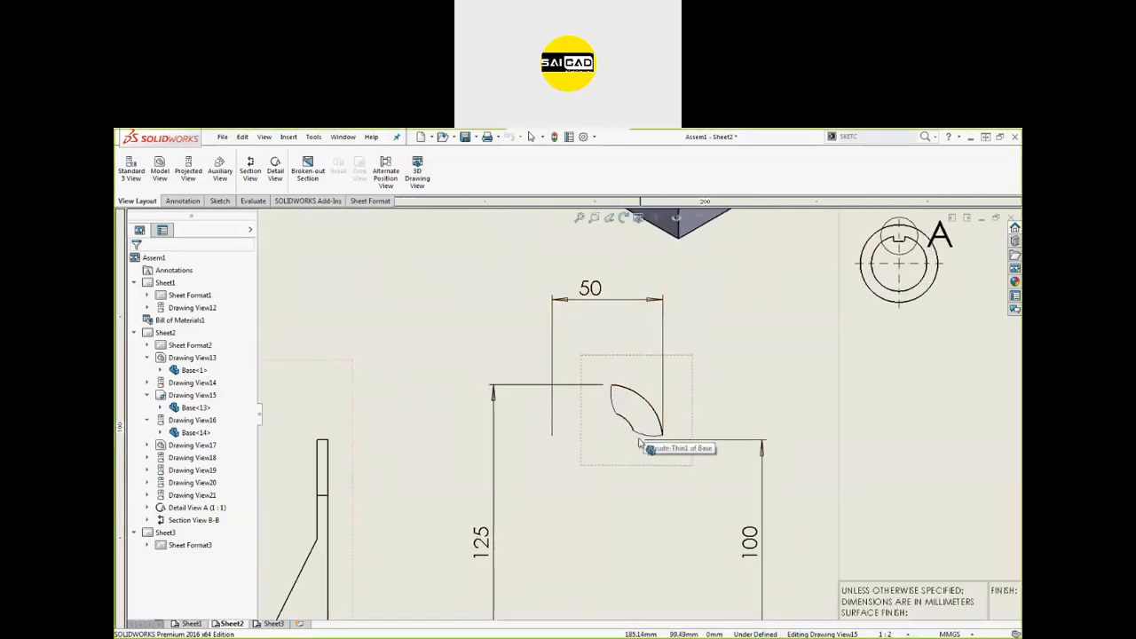
mouse_move(583, 466)
left_mouse_down()
mouse_move(570, 476)
mouse_move(593, 487)
left_mouse_up()
scroll(465, 417, "up", 1)
scroll(466, 417, "up", 8)
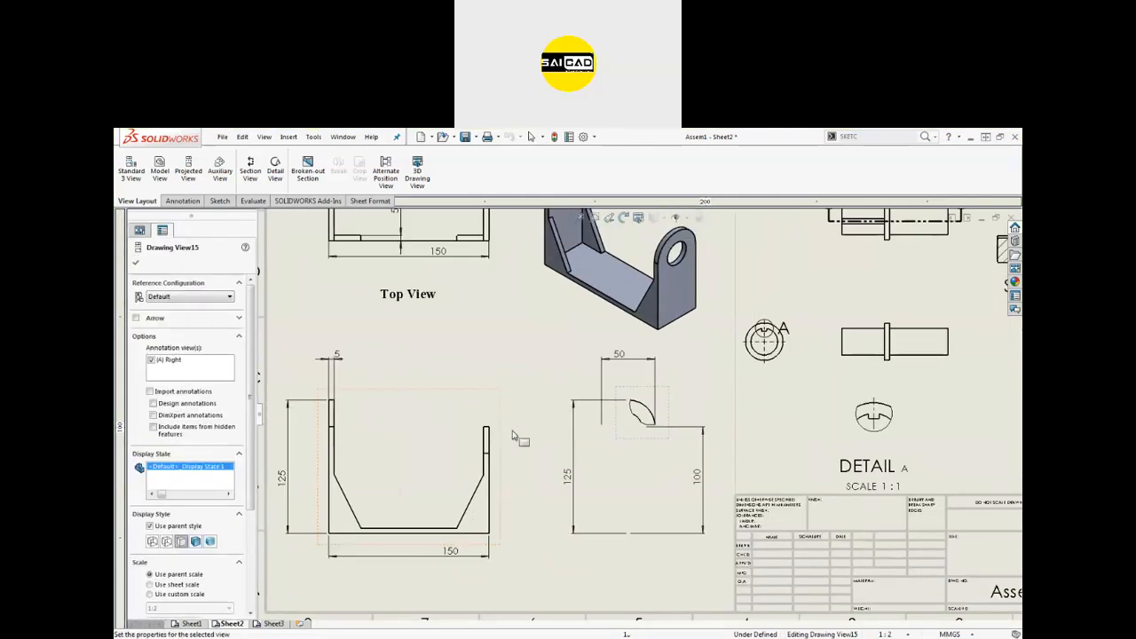
left_click(399, 467)
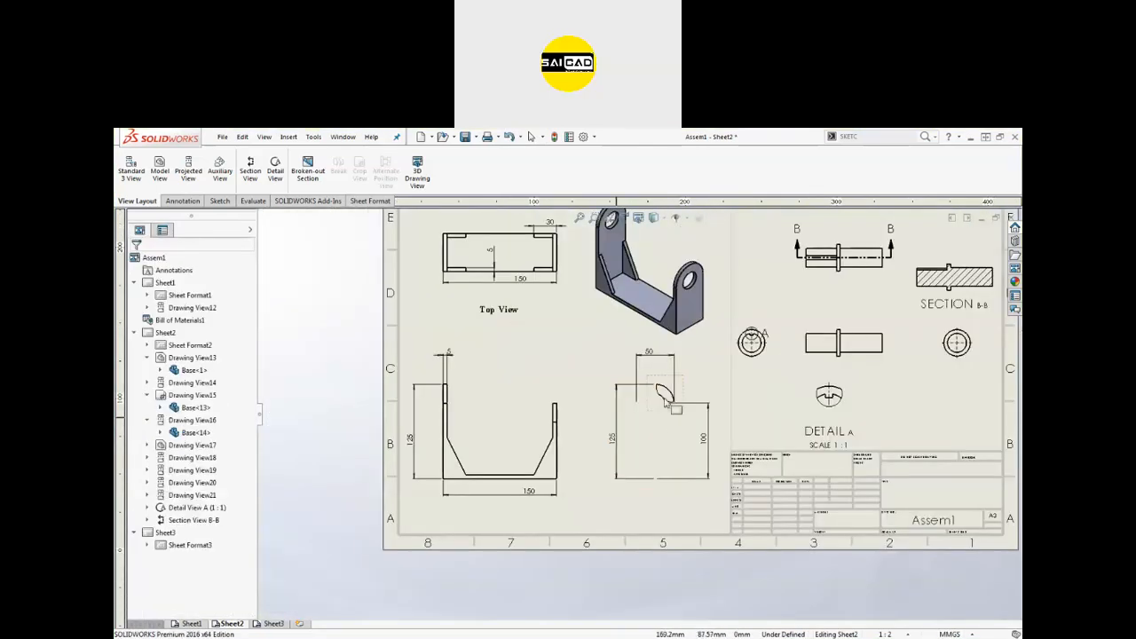
scroll(631, 424, "down", 5)
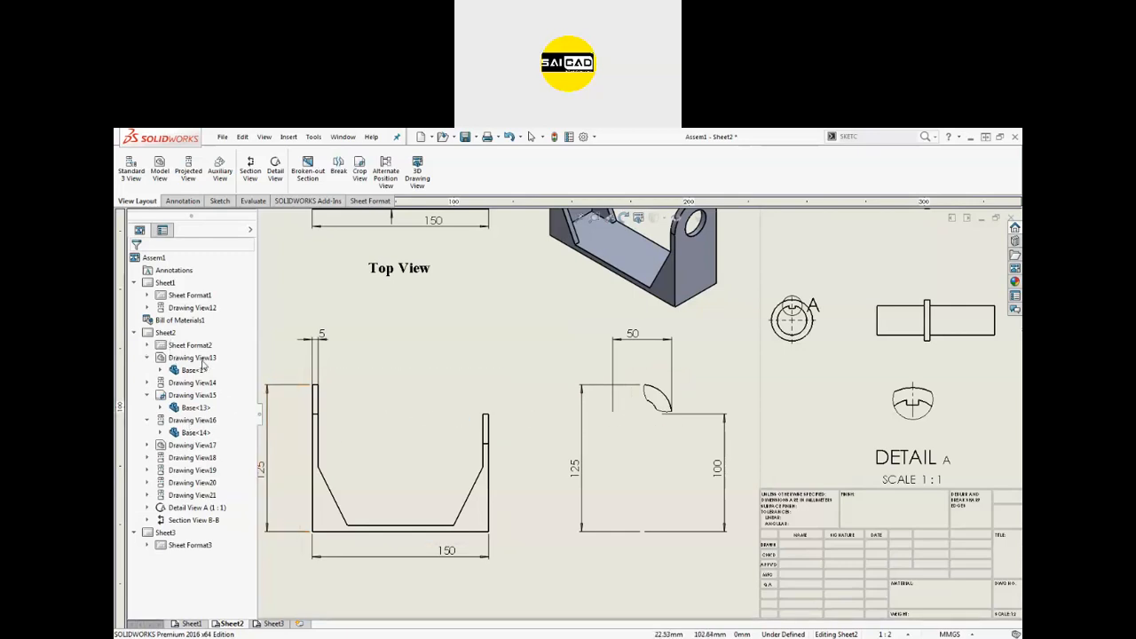
Delete the base's cropped side view and undo the deletion.
left_click(194, 359)
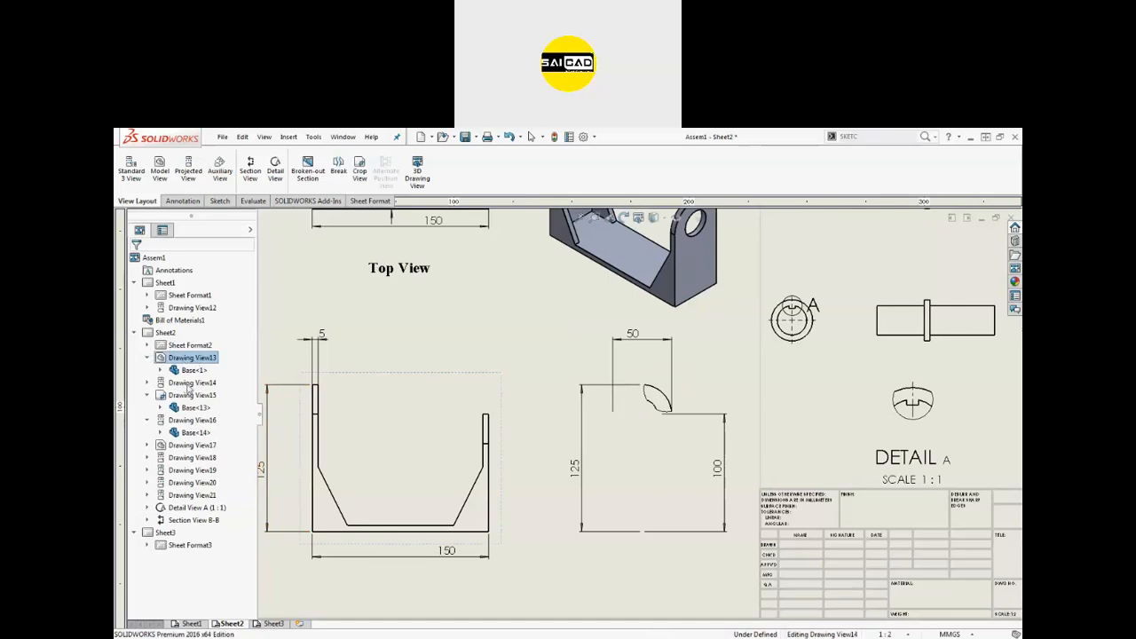
left_click(192, 395)
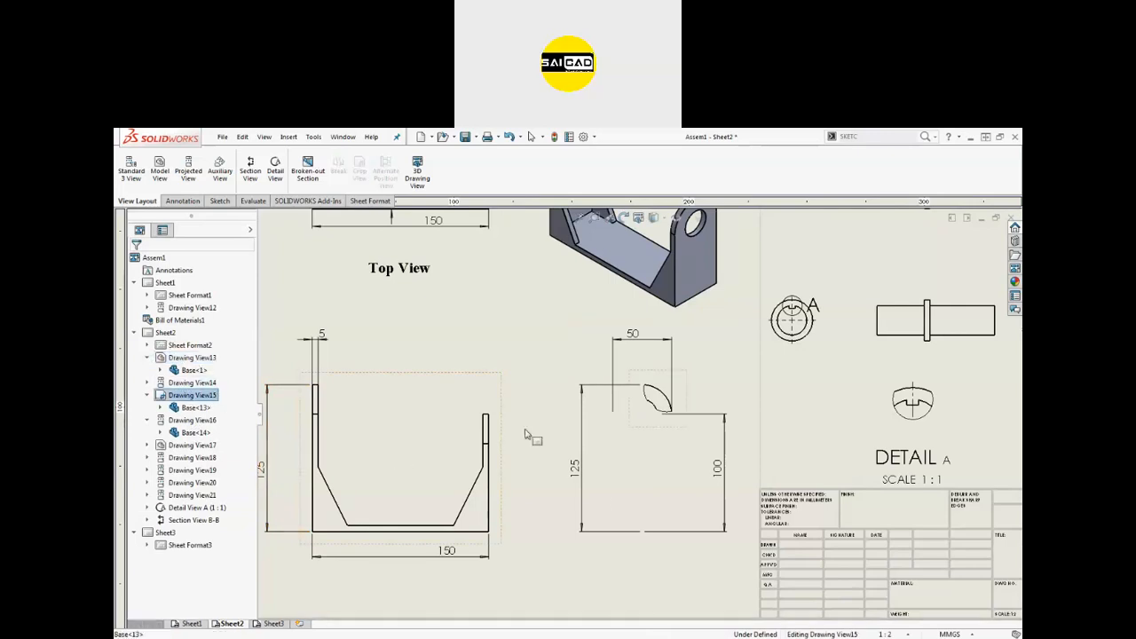
right_click(203, 401)
left_click(236, 493)
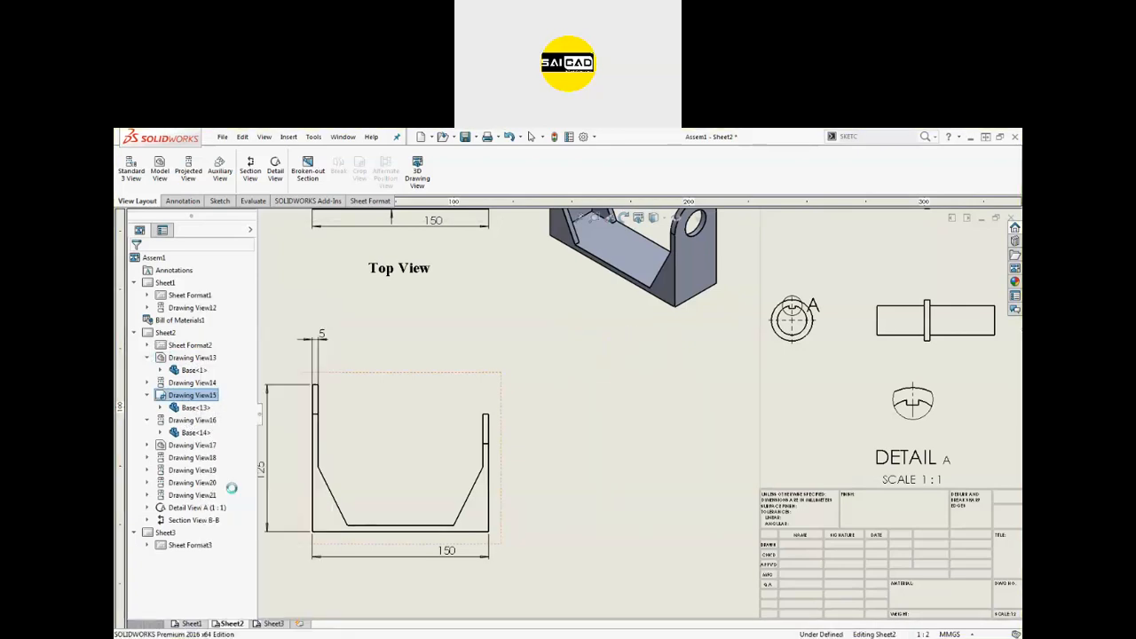
key("ctrl+z")
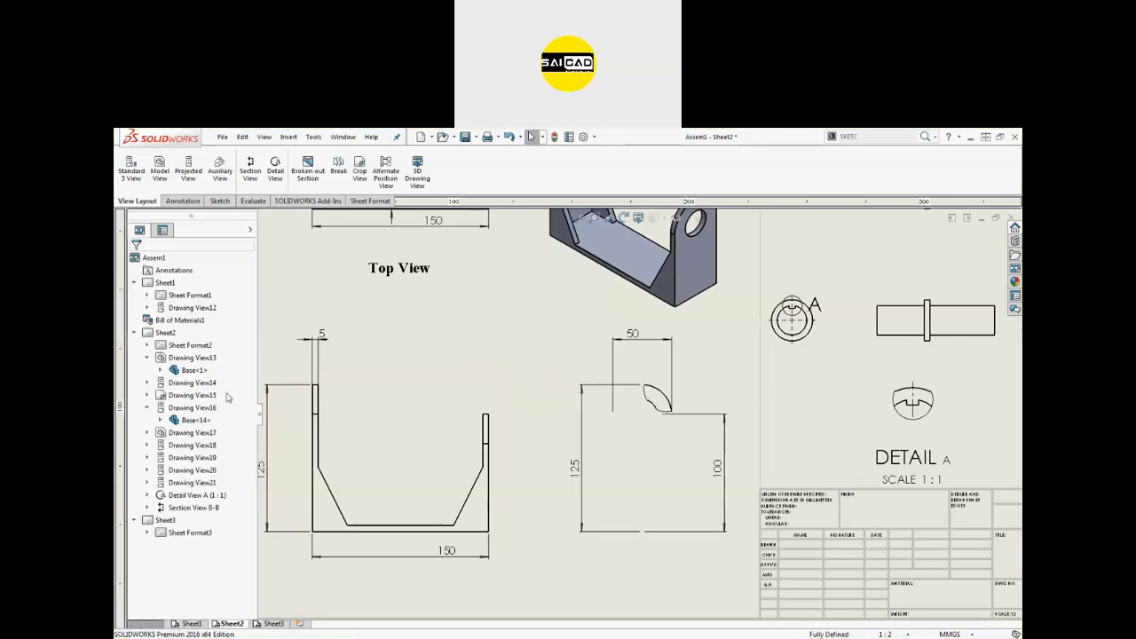
Examine the base part's features listed under the cropped side view.
left_click(147, 395)
left_click(160, 407)
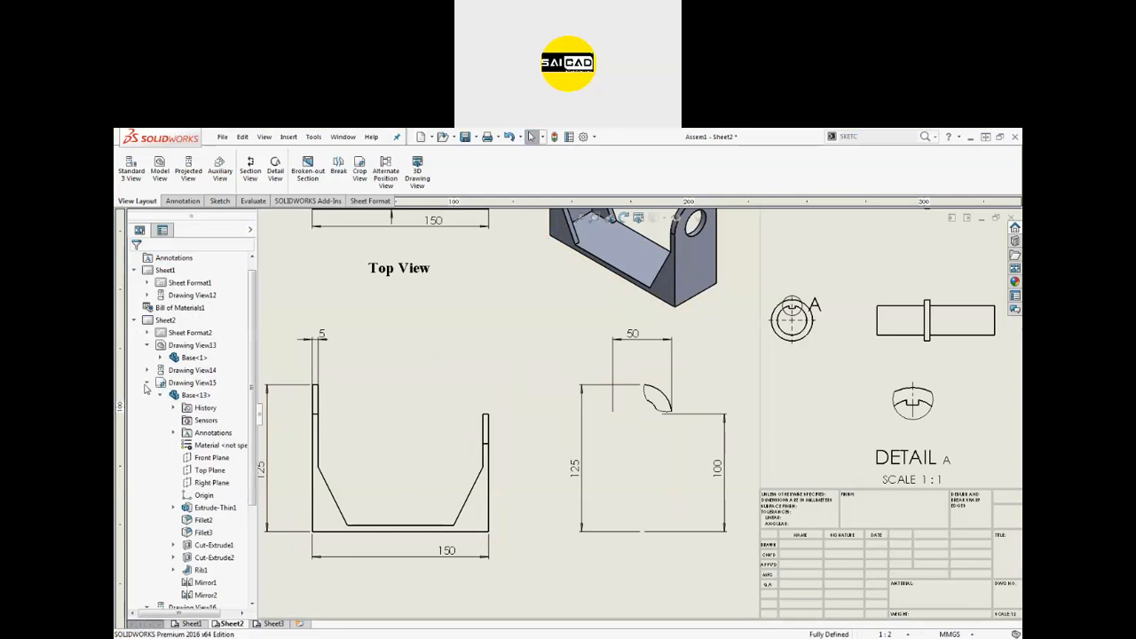
left_click(147, 384)
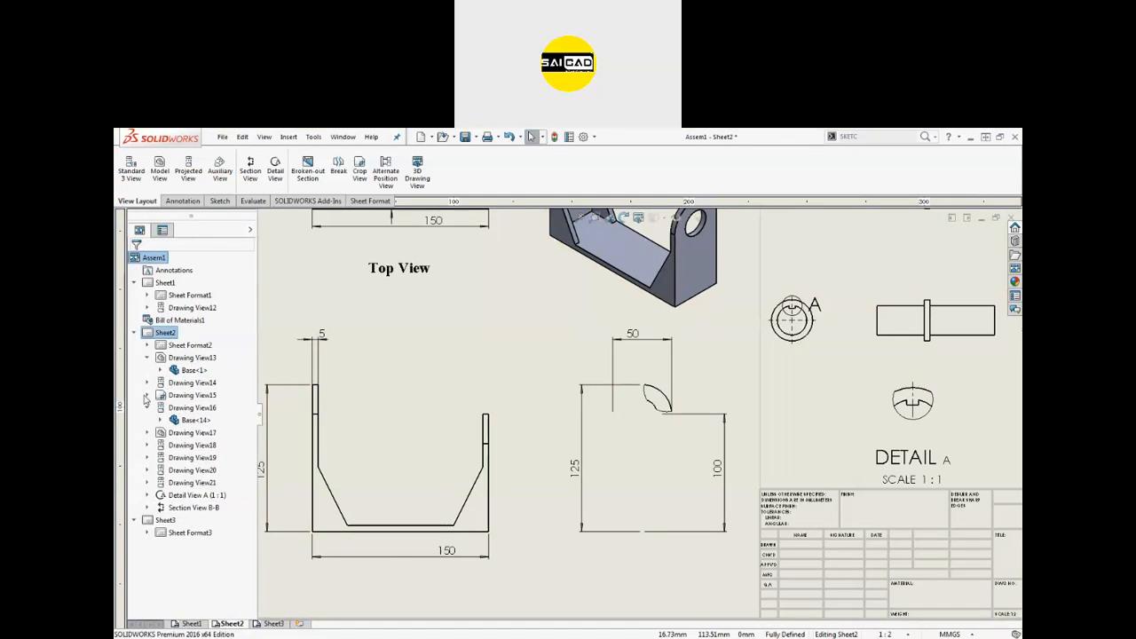
left_click(148, 396)
scroll(218, 474, "down", 4)
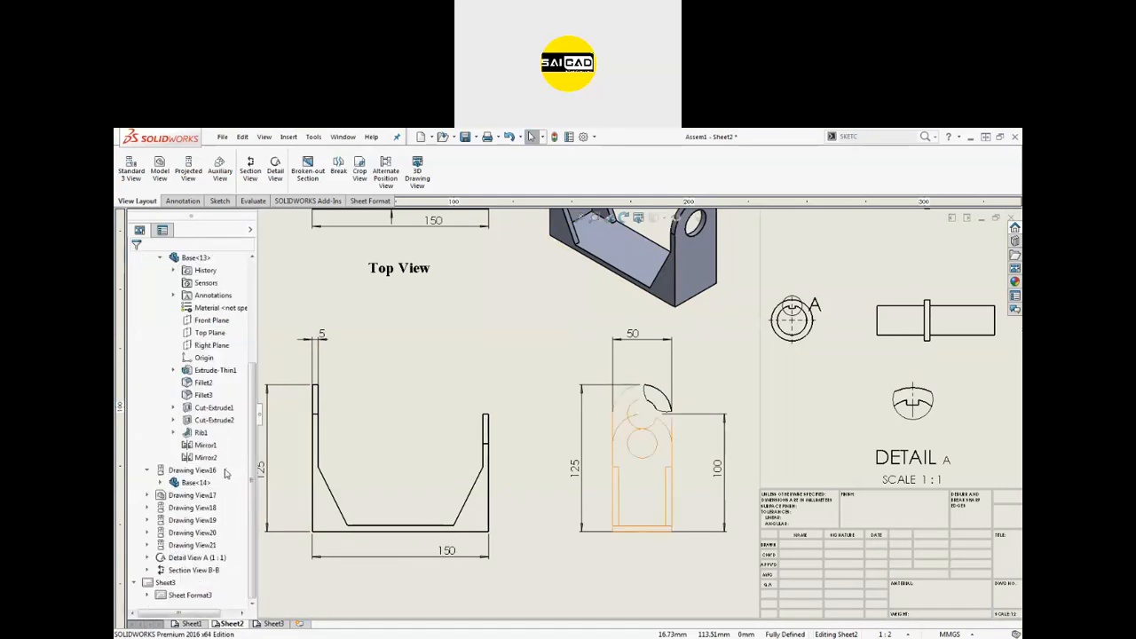
scroll(189, 480, "up", 4)
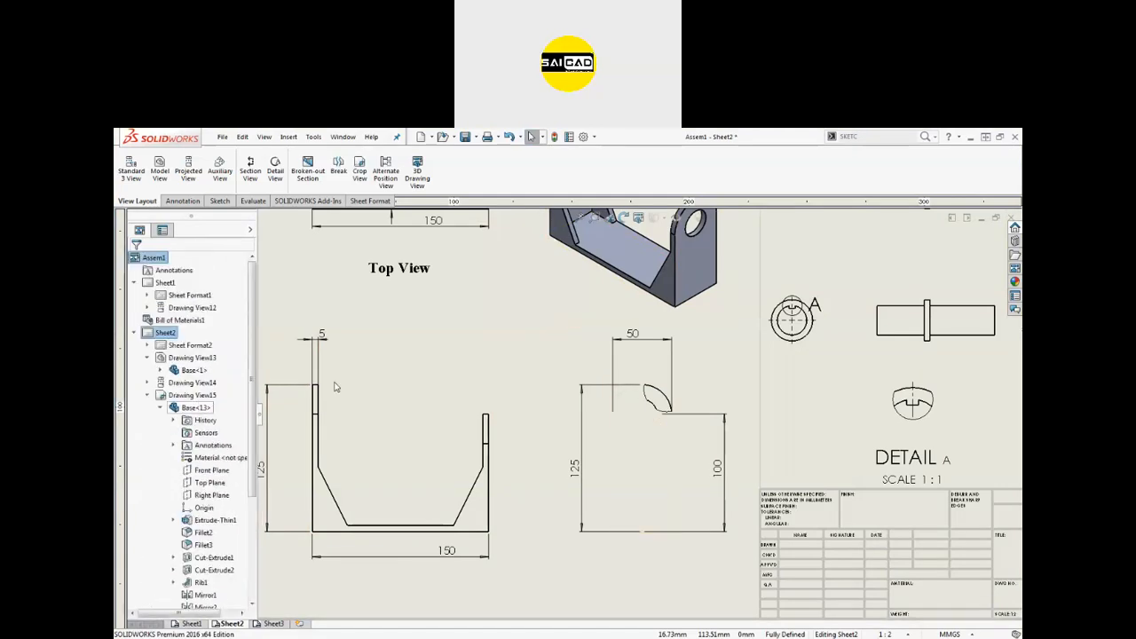
Delete the base's cropped side view from Sheet2.
mouse_move(191, 357)
left_mouse_down()
mouse_move(395, 359)
mouse_move(420, 340)
left_mouse_up()
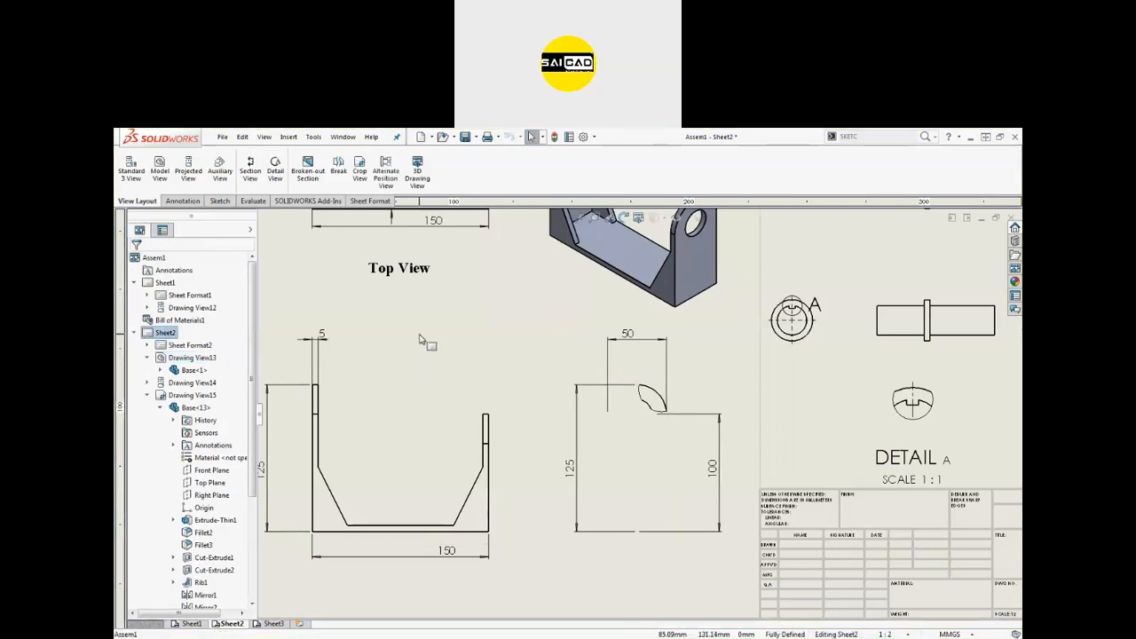
left_click(190, 396)
key("Delete")
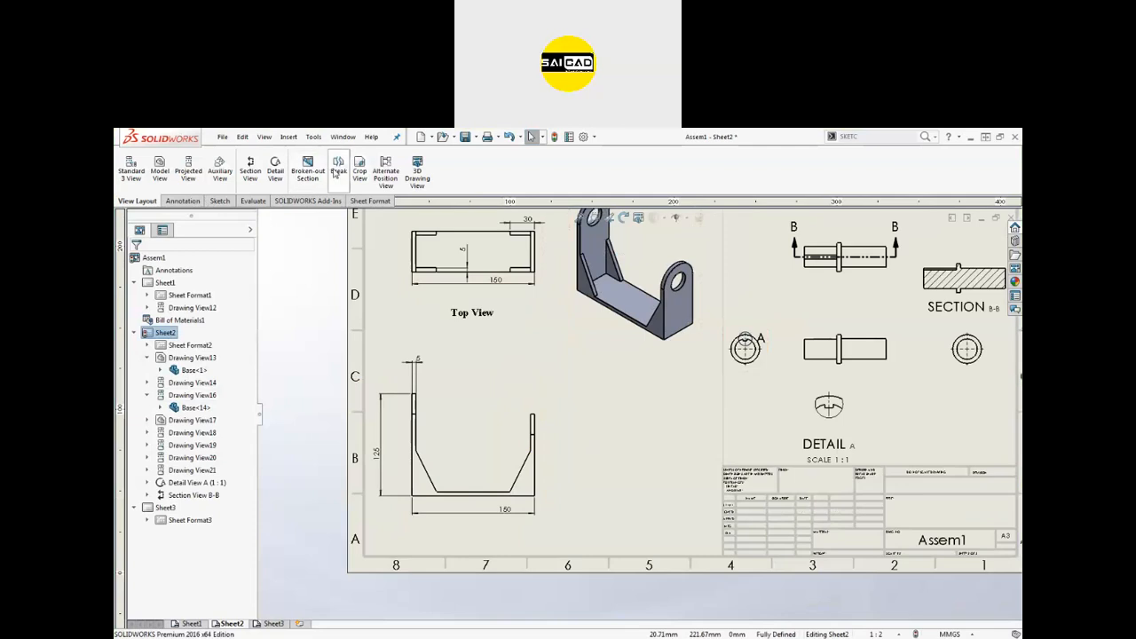
Sketch a circle with a radius of about 21 mm over the collar of the pin's side view above Detail A.
left_click(221, 201)
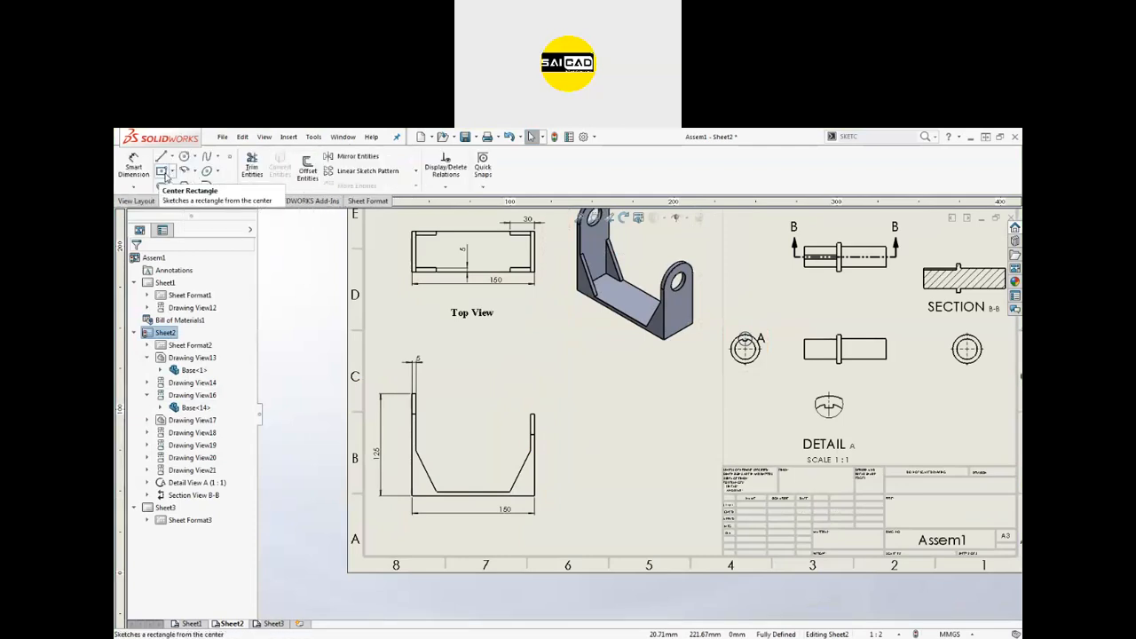
left_click(184, 157)
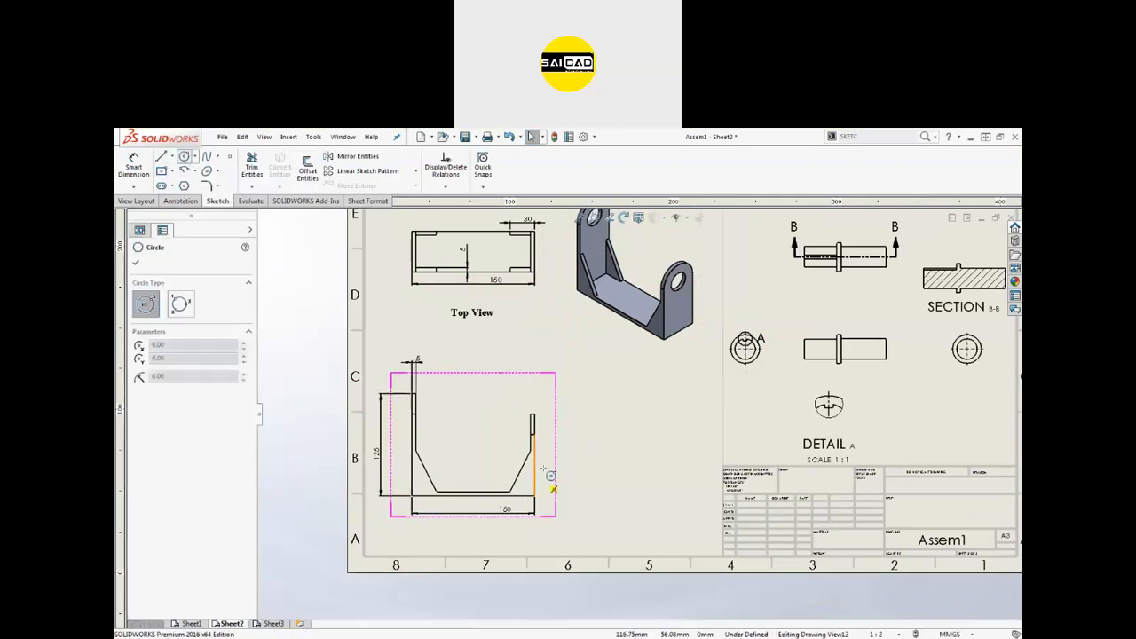
scroll(551, 480, "down", 2)
scroll(557, 479, "up", 4)
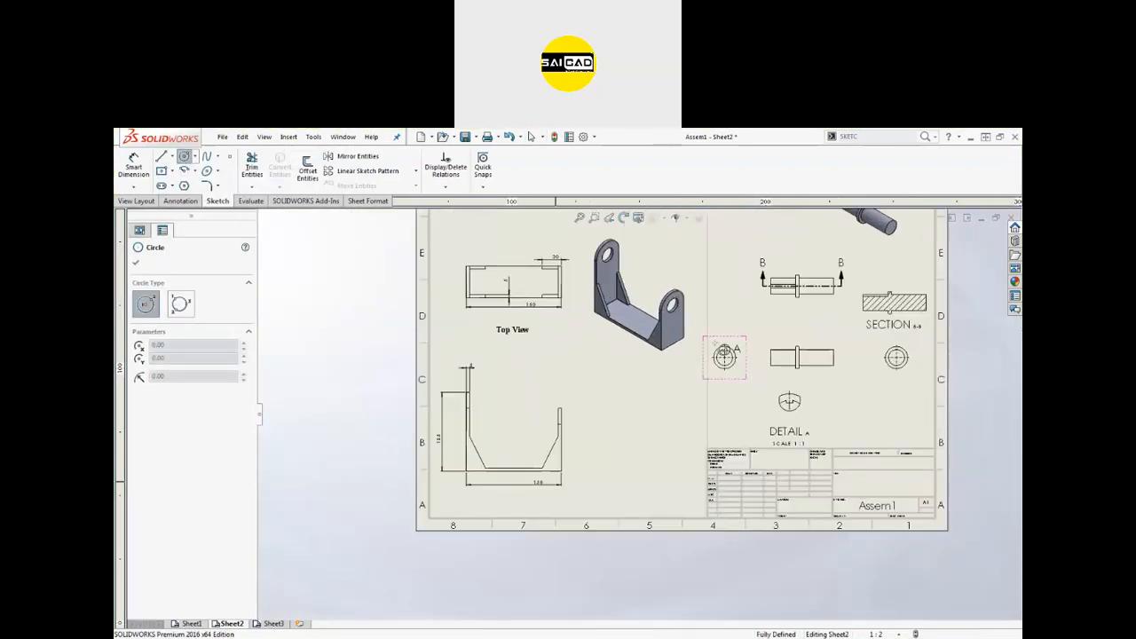
scroll(756, 381, "down", 3)
scroll(517, 469, "up", 4)
scroll(518, 469, "down", 2)
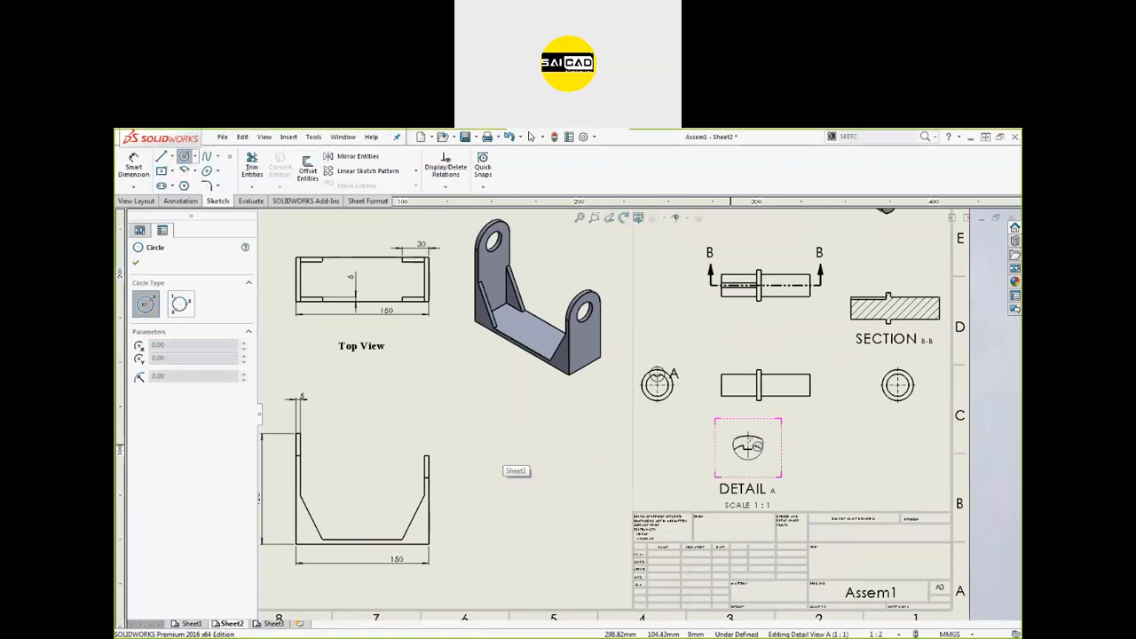
scroll(757, 444, "down", 3)
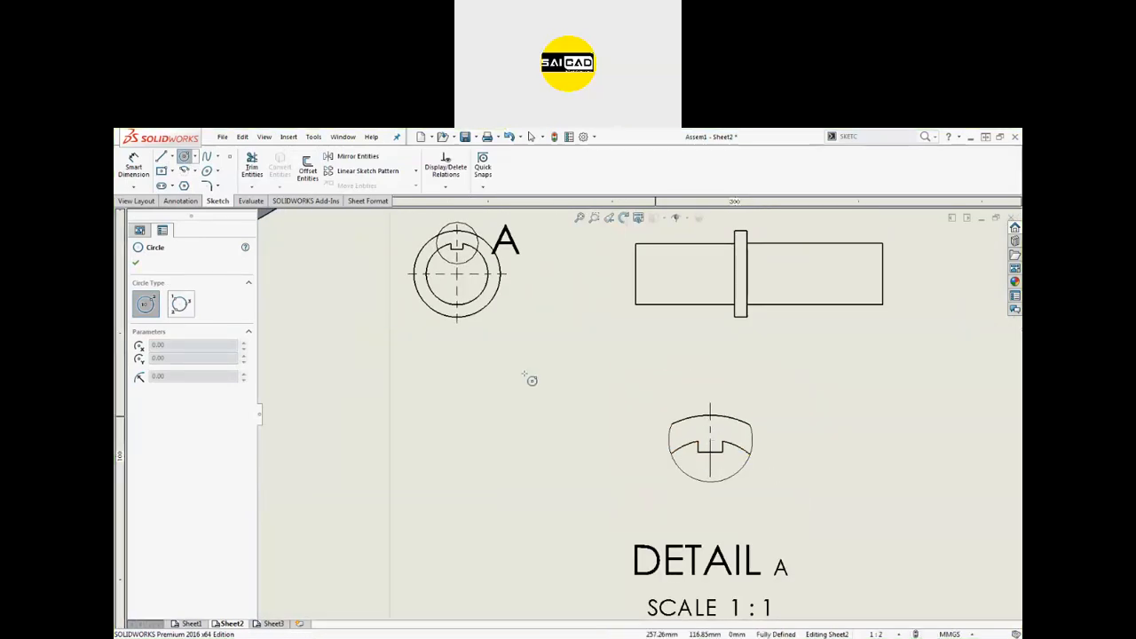
scroll(479, 284, "down", 2)
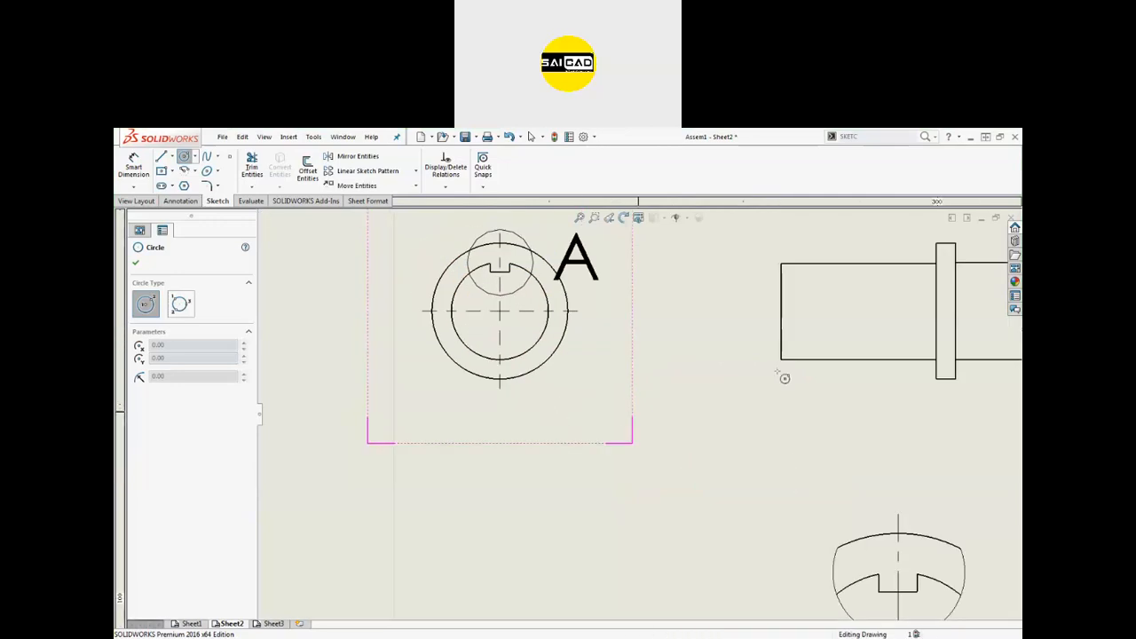
scroll(845, 274, "down", 2)
left_click(826, 277)
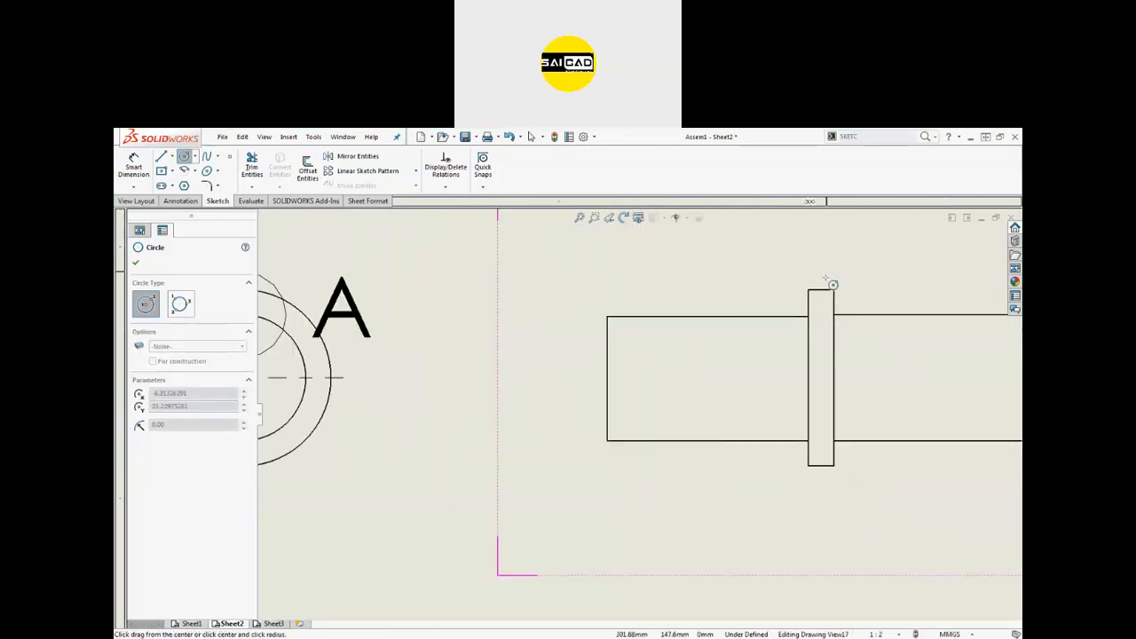
left_click(827, 378)
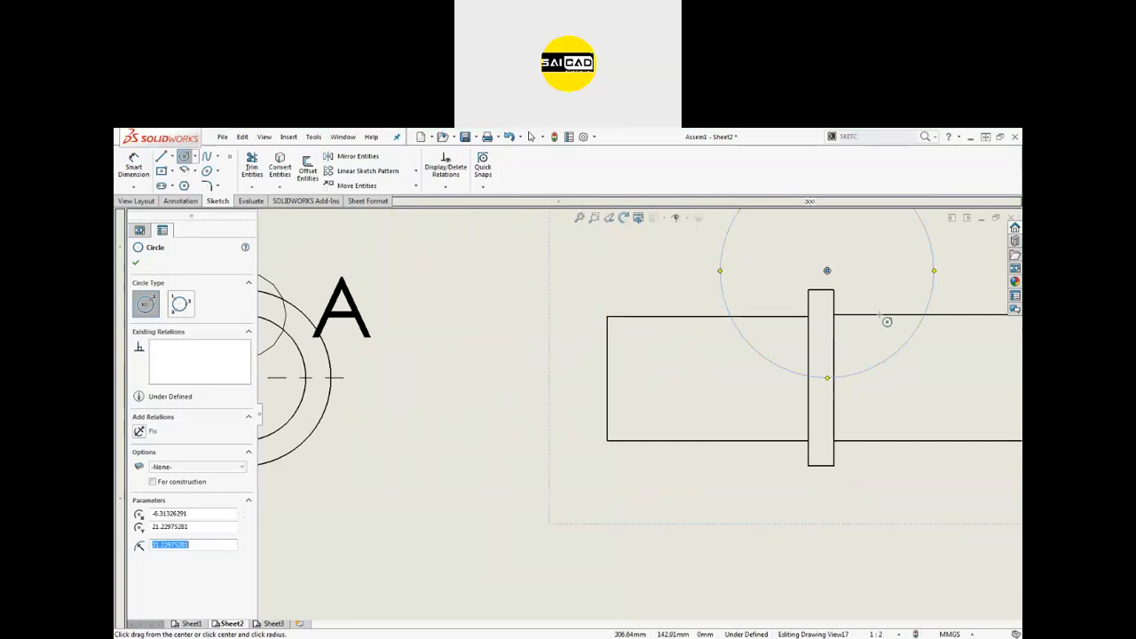
Crop the pin's side view to the sketched circle and inspect the cropped result.
scroll(748, 355, "up", 5)
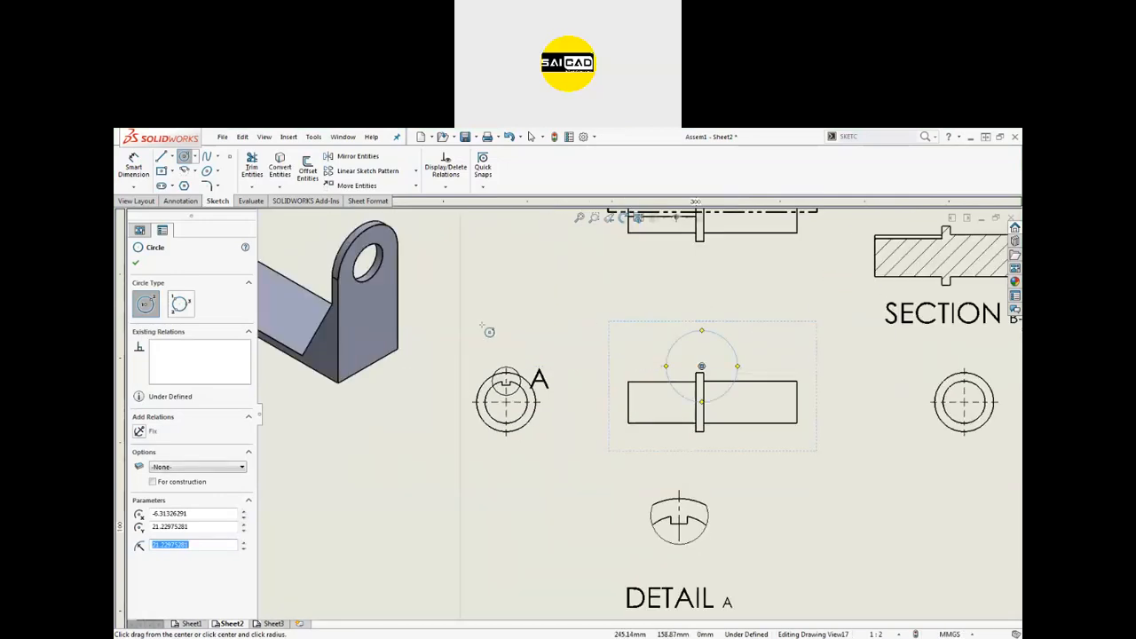
left_click(138, 202)
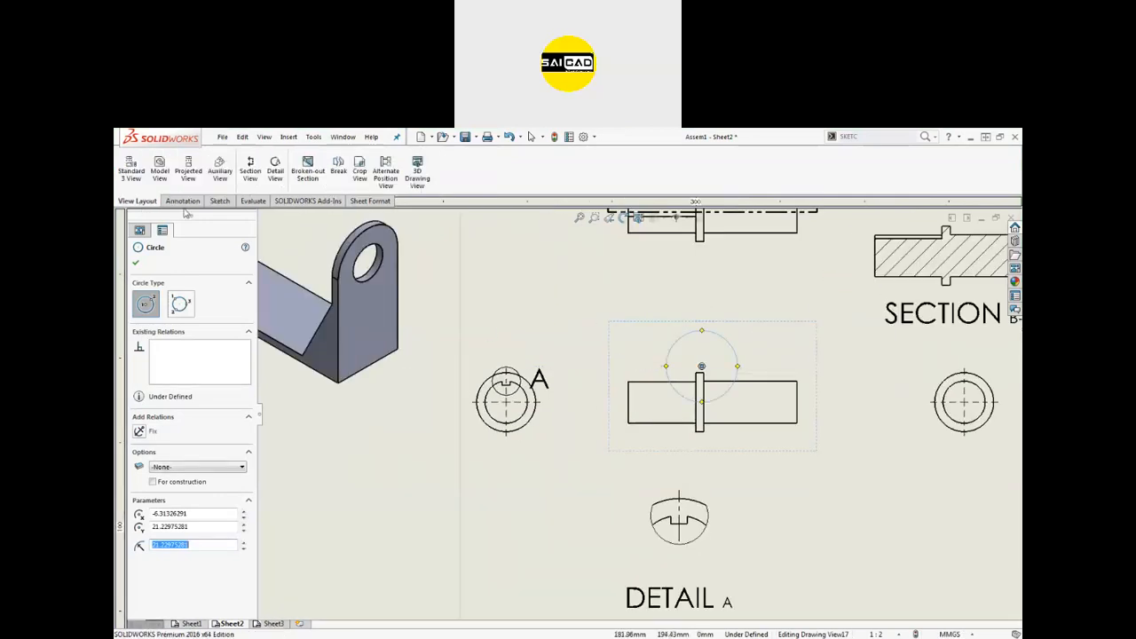
left_click(358, 173)
scroll(737, 378, "down", 3)
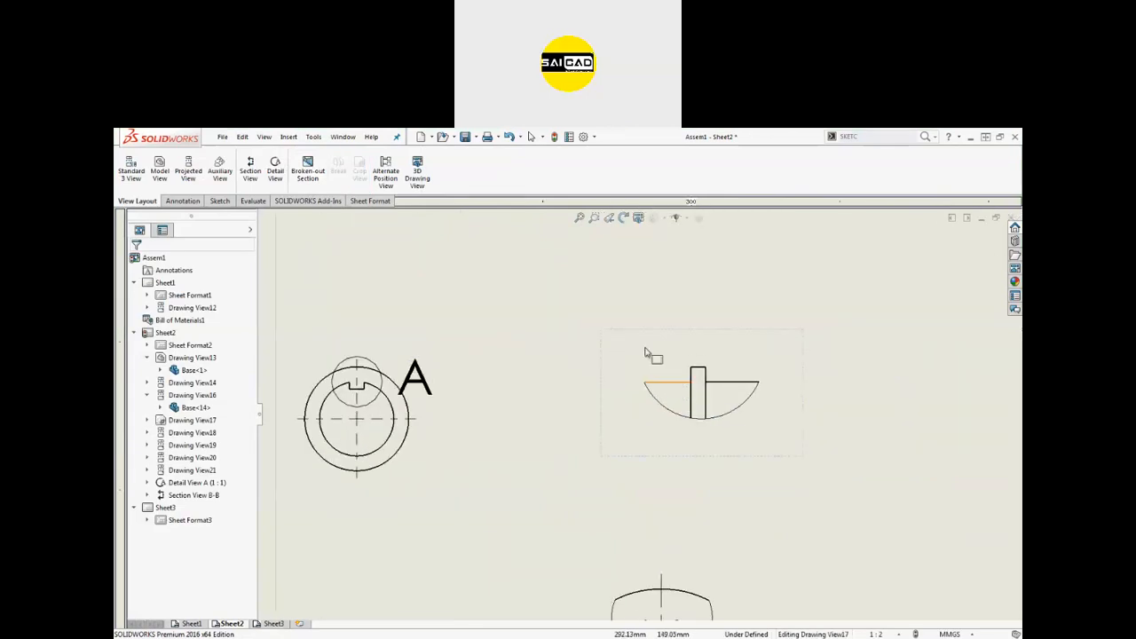
left_click(580, 477)
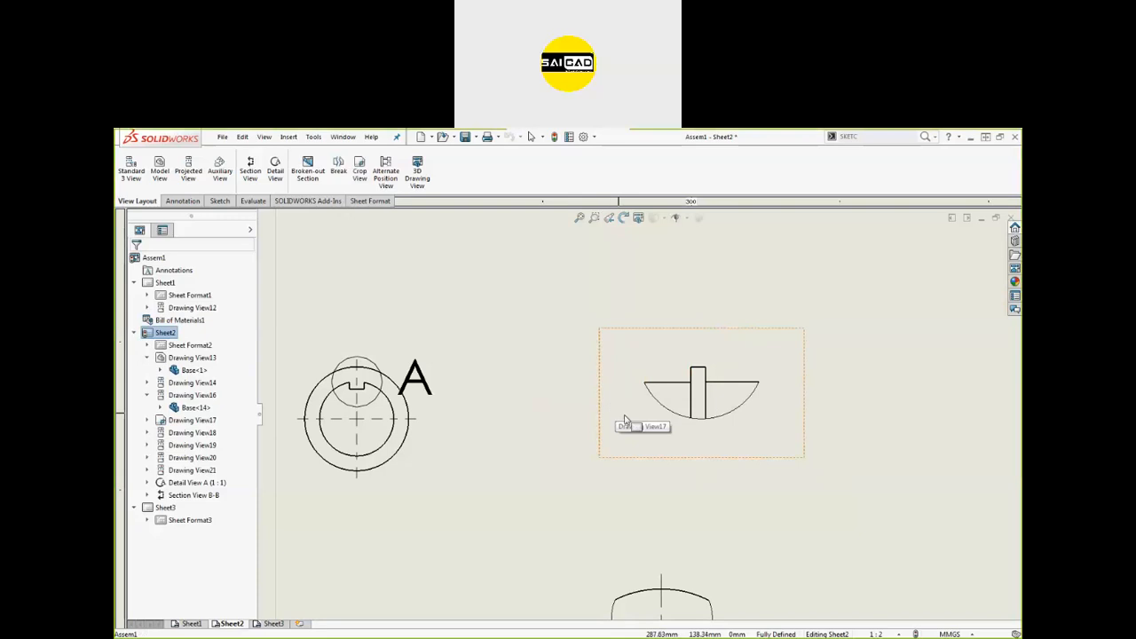
scroll(604, 417, "up", 3)
scroll(604, 417, "up", 2)
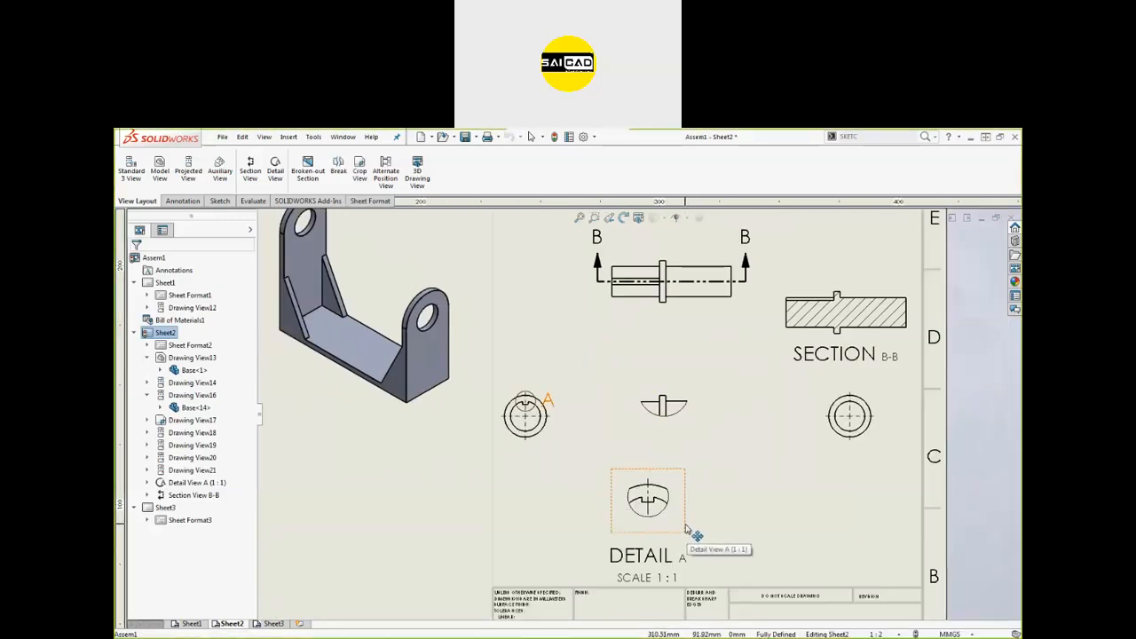
left_click(737, 466)
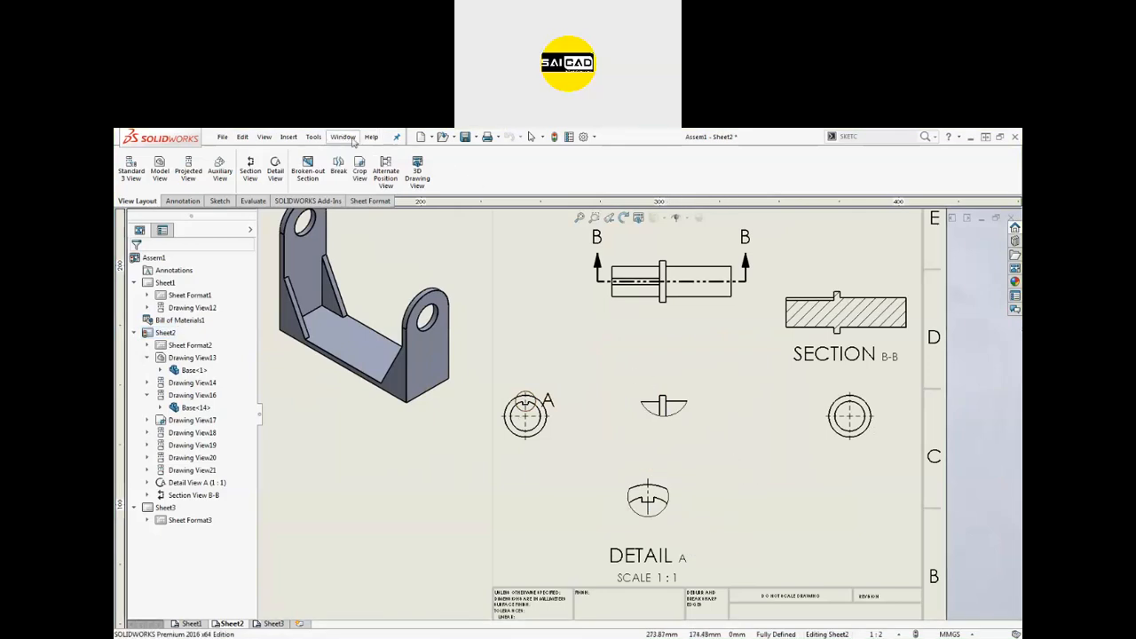
Delete the pin's cropped side view above Detail A from Sheet2.
left_click(544, 398)
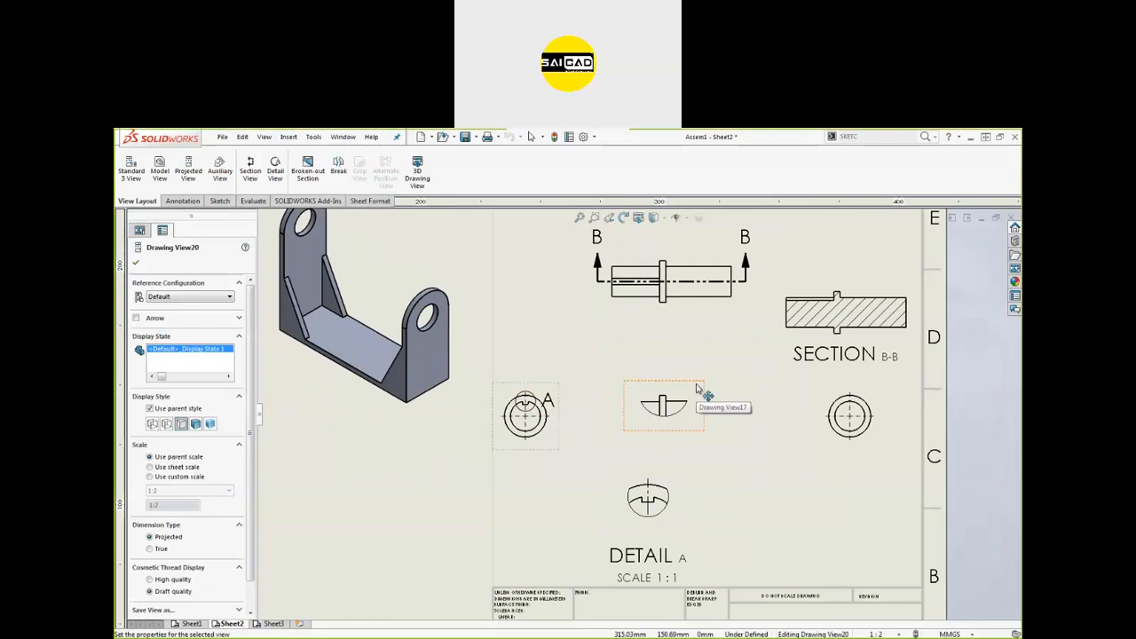
left_click(695, 388)
left_click(721, 439)
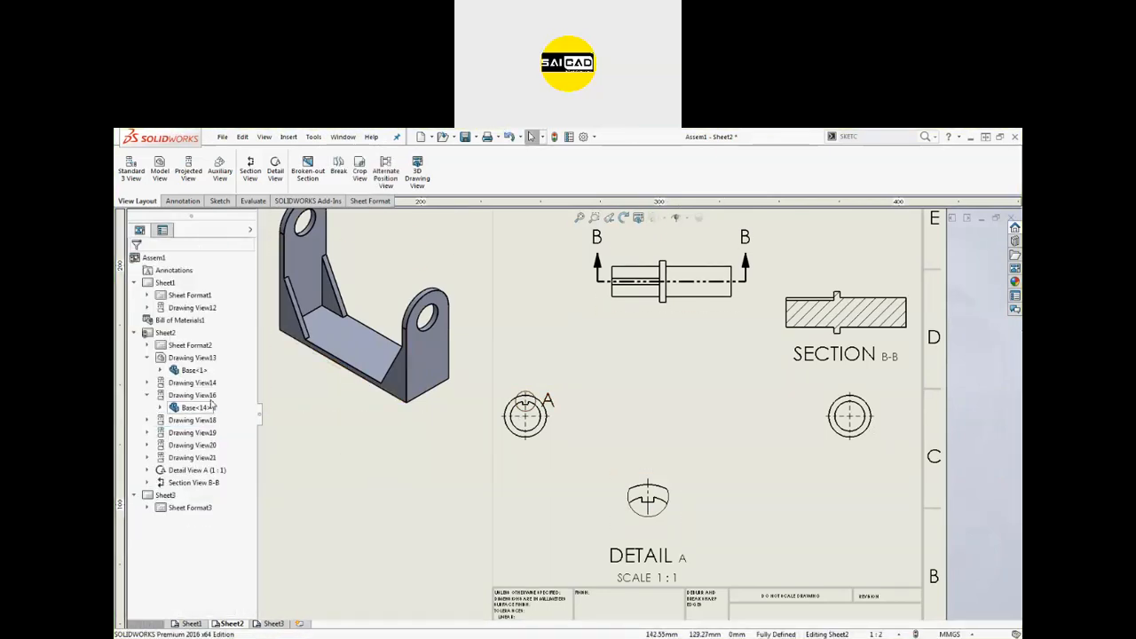
Activate Sheet3 of the drawing.
key("f")
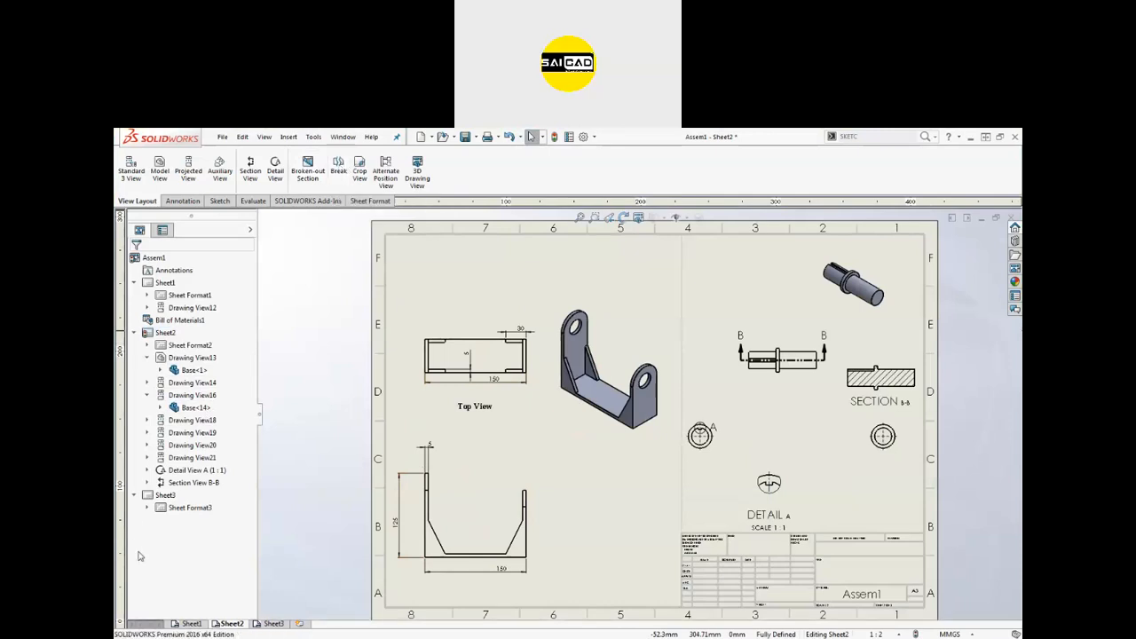
right_click(164, 510)
left_click(148, 507)
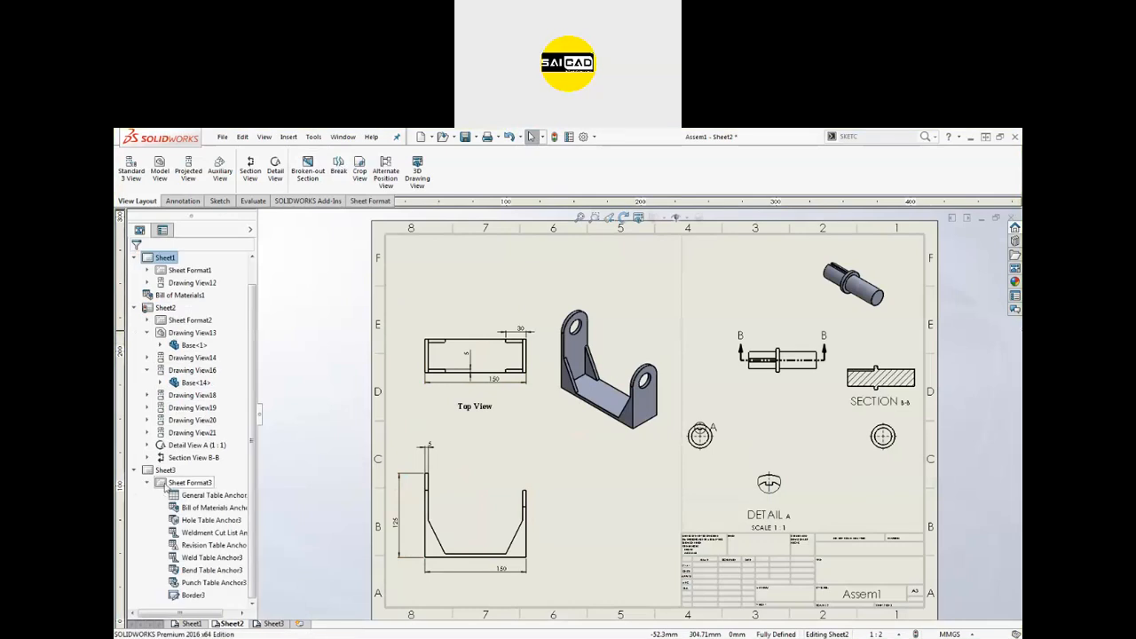
right_click(166, 484)
left_click(309, 422)
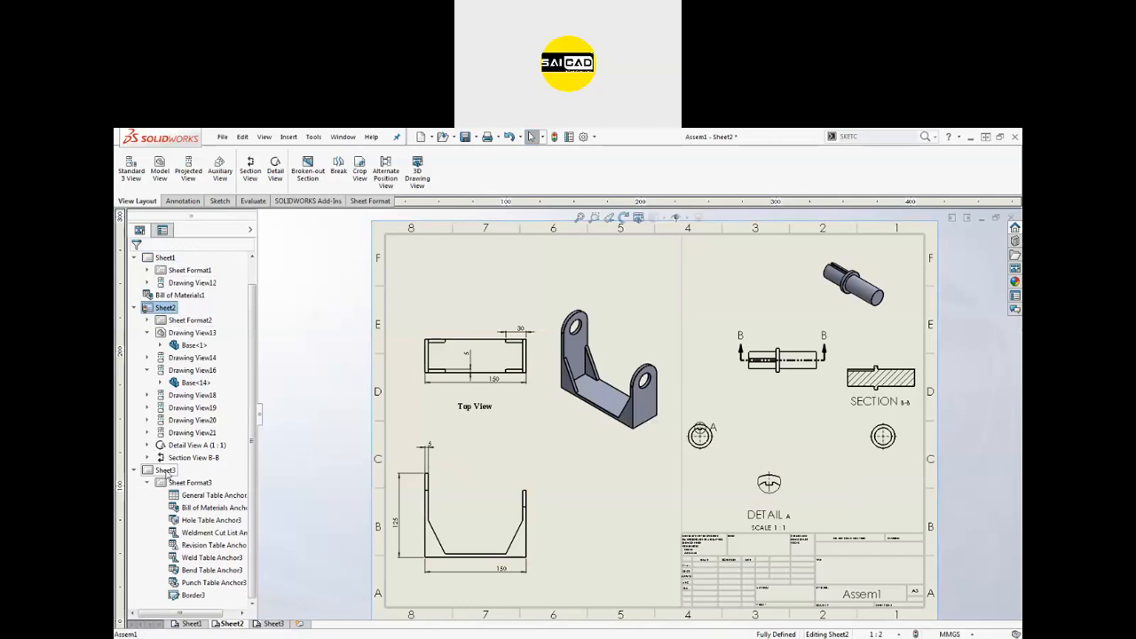
right_click(171, 474)
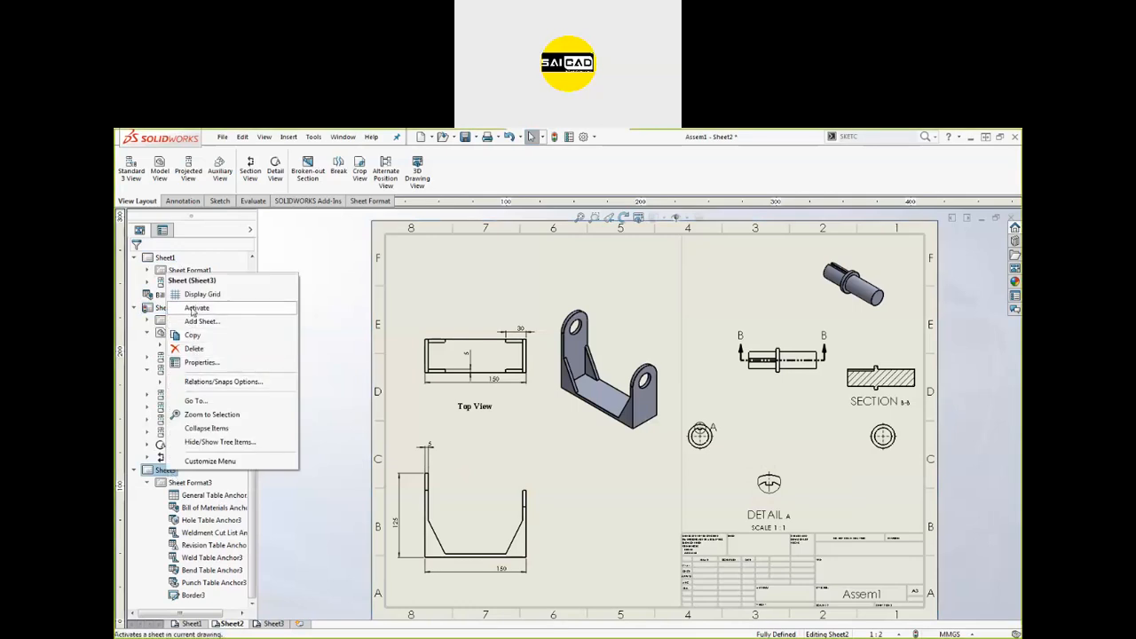
left_click(321, 407)
Try to load Part3 from the Desktop as the model for new views, accepting the already-opened document.
scroll(480, 416, "down", 2)
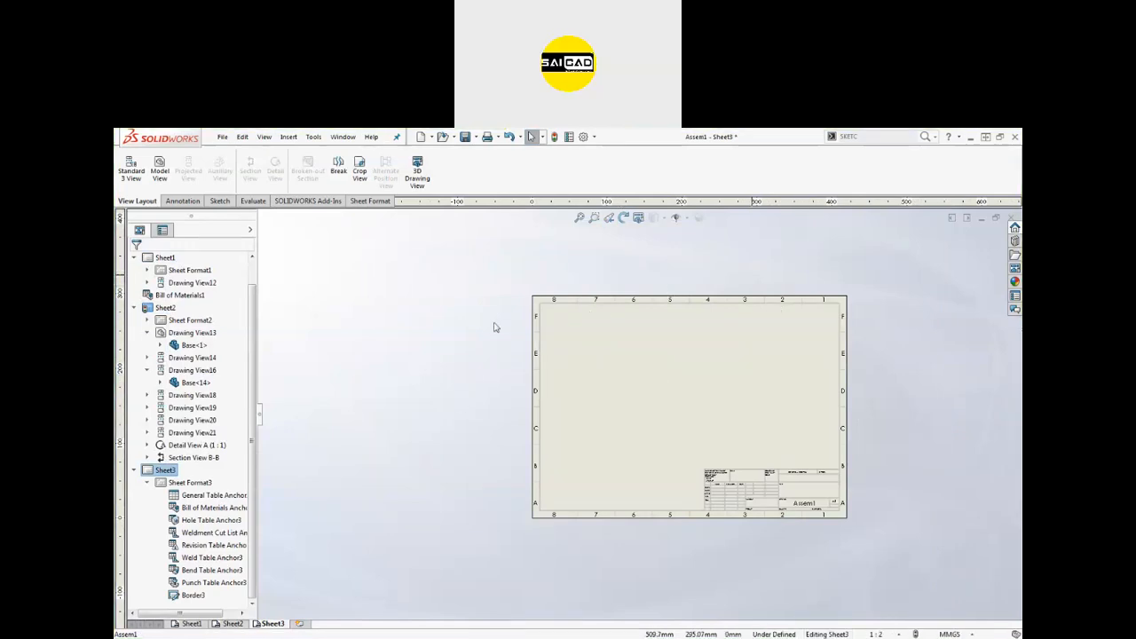
right_click(712, 363)
left_click(965, 286)
left_click(1015, 267)
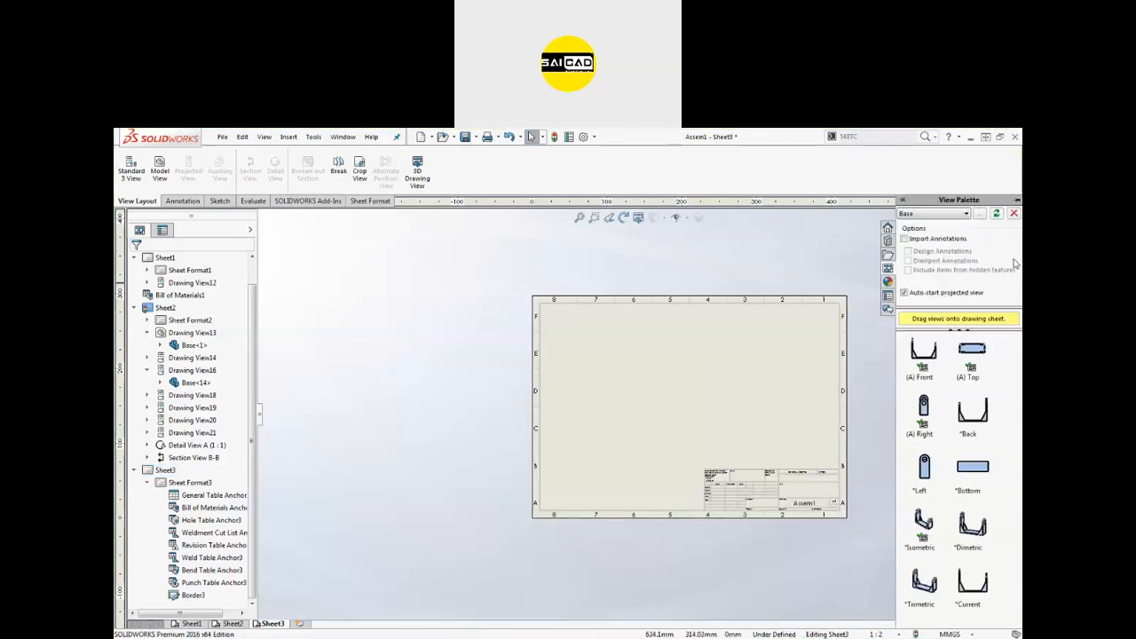
left_click(980, 216)
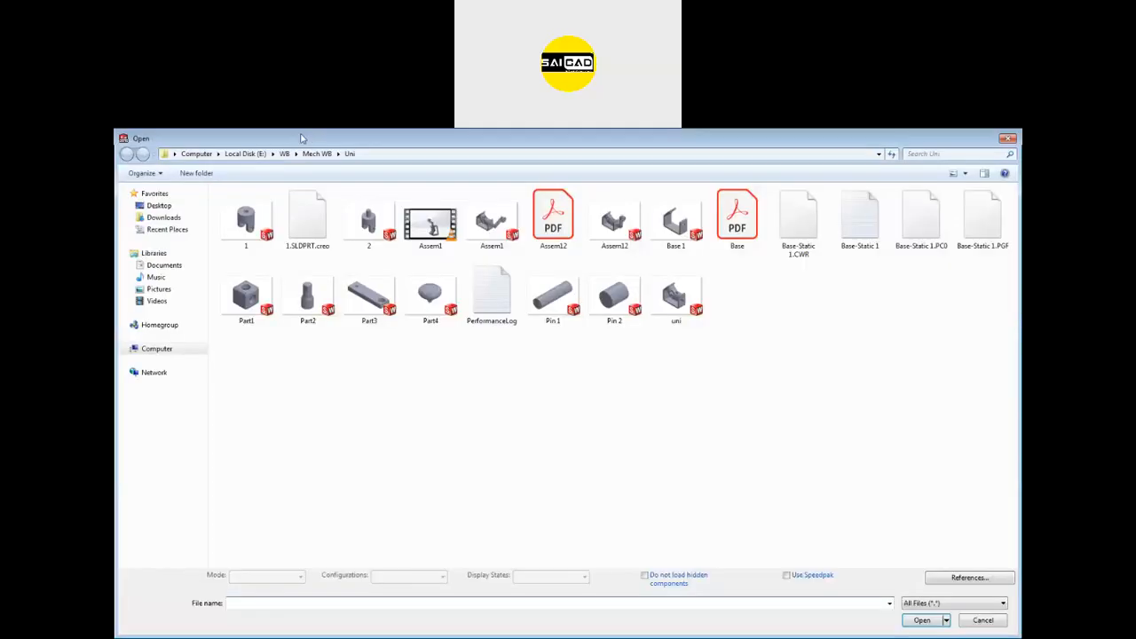
left_click(161, 205)
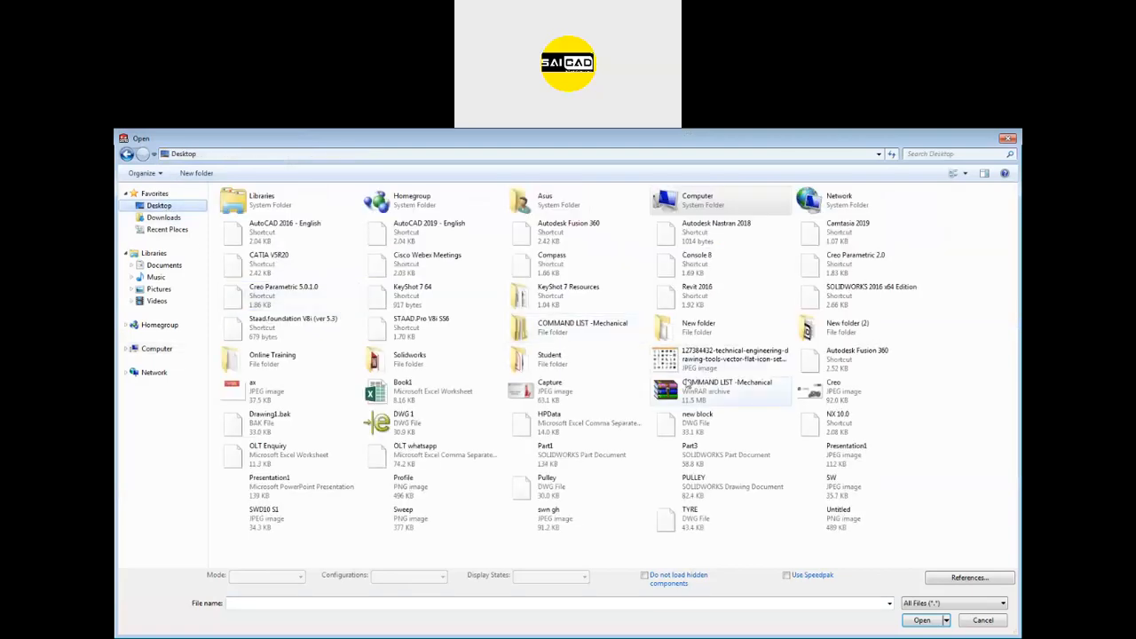
double_click(702, 451)
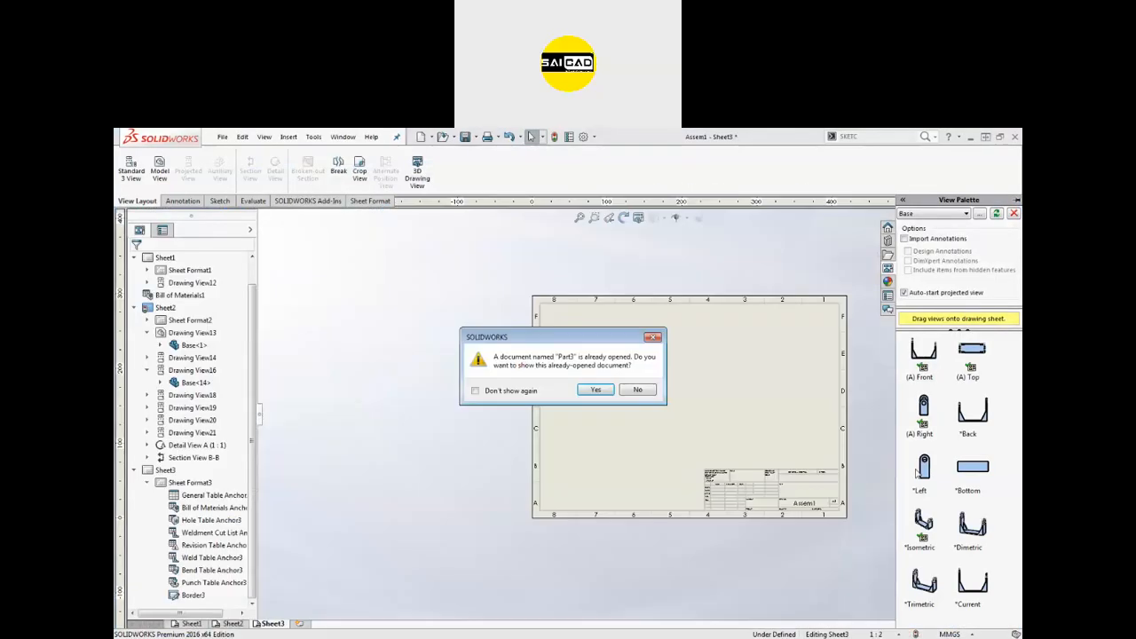
key("Return")
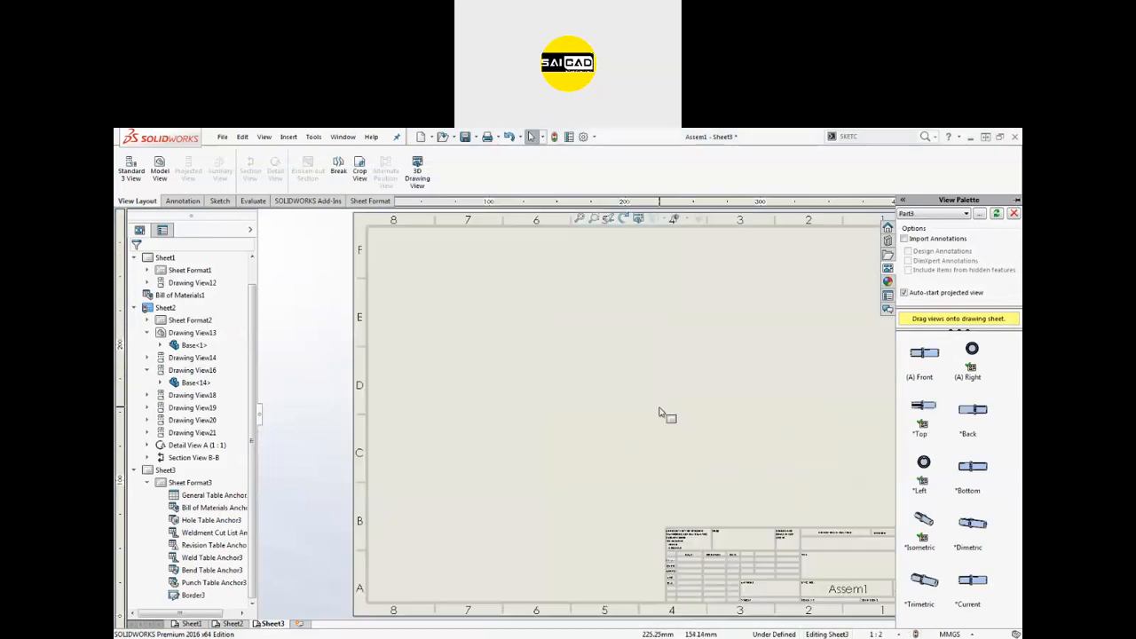
scroll(634, 411, "up", 2)
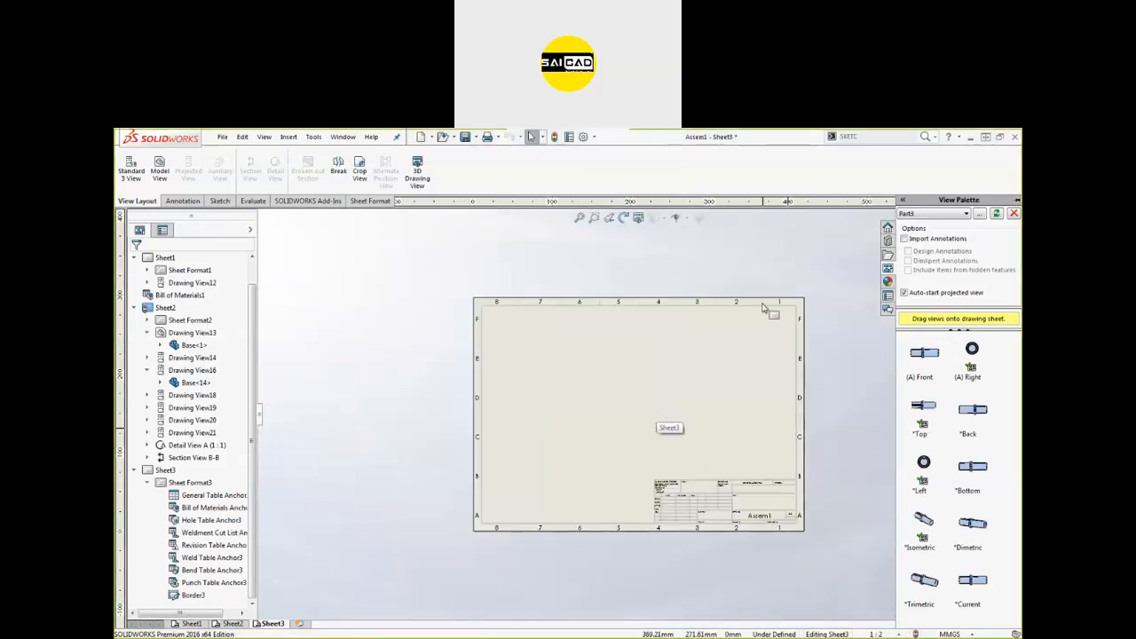
left_click(759, 257)
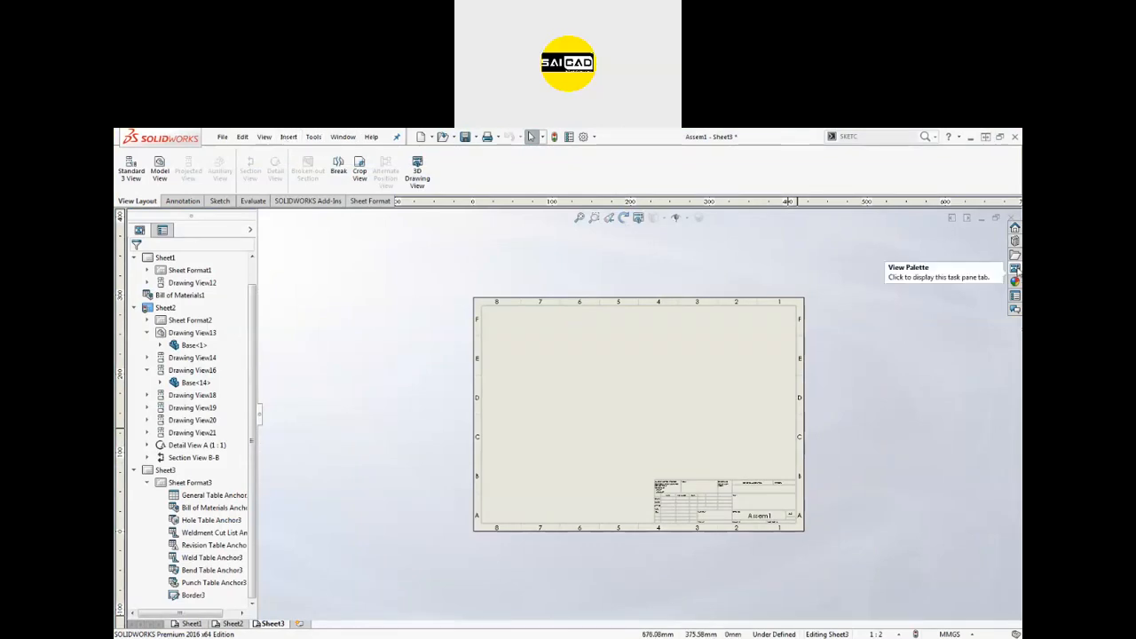
Rename the Part3 file on the Desktop as Part3 1 while browsing for a model for the view palette.
left_click(1015, 269)
left_click(980, 215)
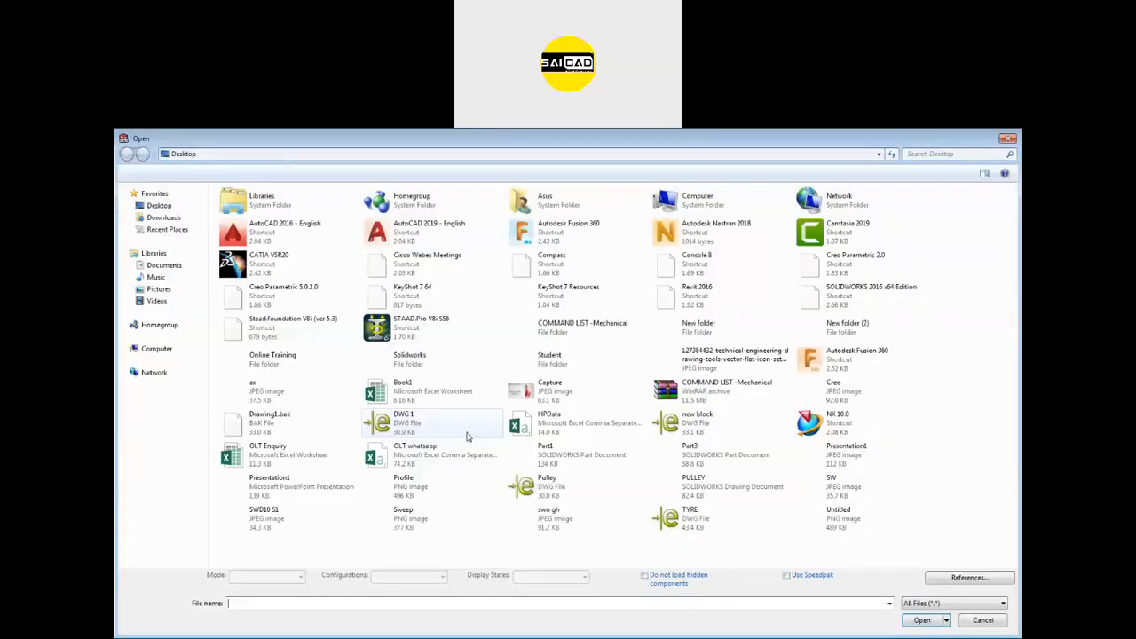
left_click(723, 457)
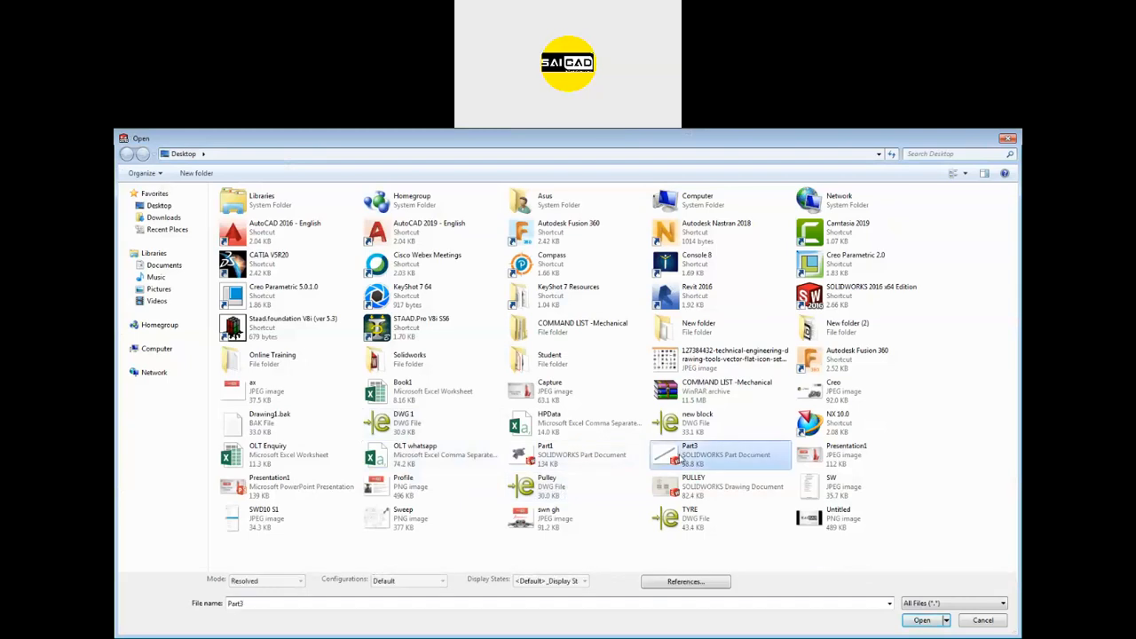
left_click(704, 451)
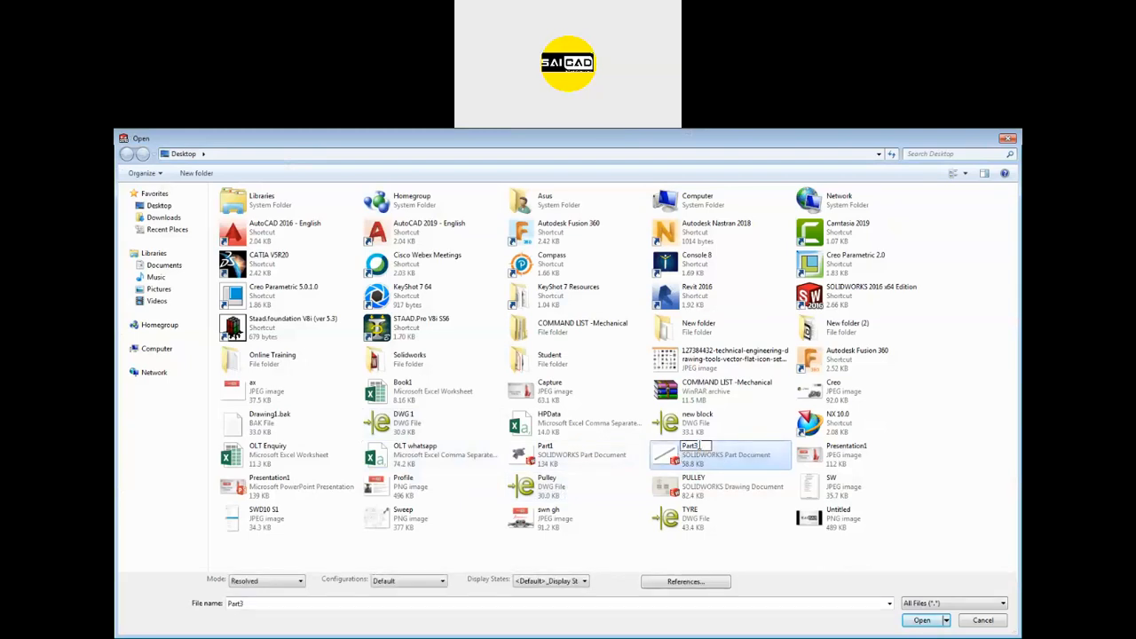
key("Return")
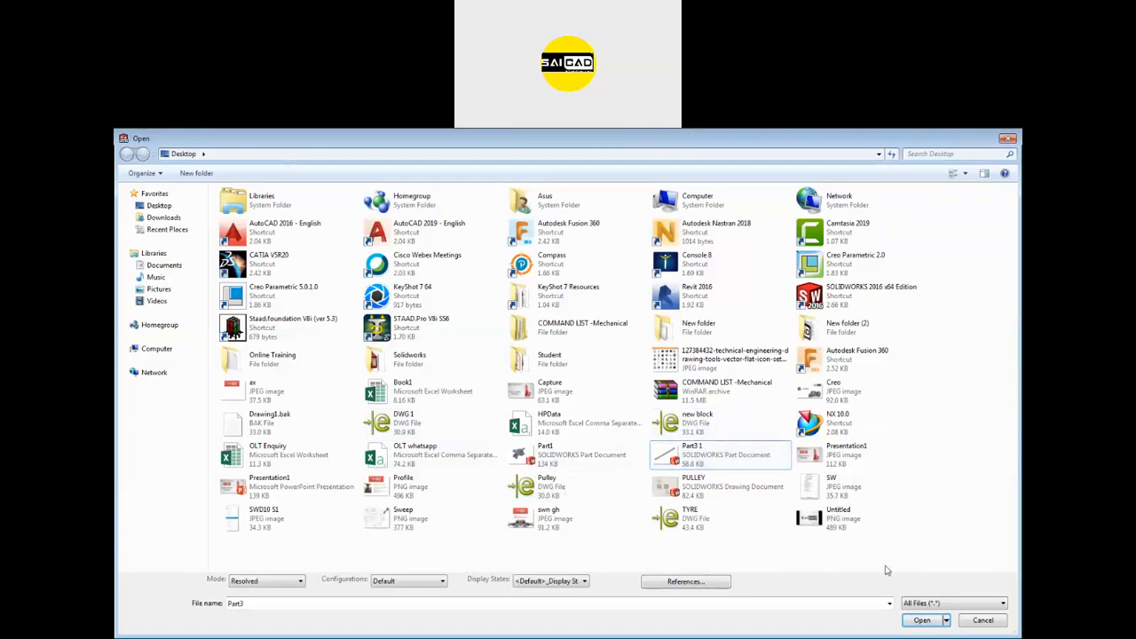
Load Part3 1 into the view palette and place its Right view on Sheet3.
double_click(701, 453)
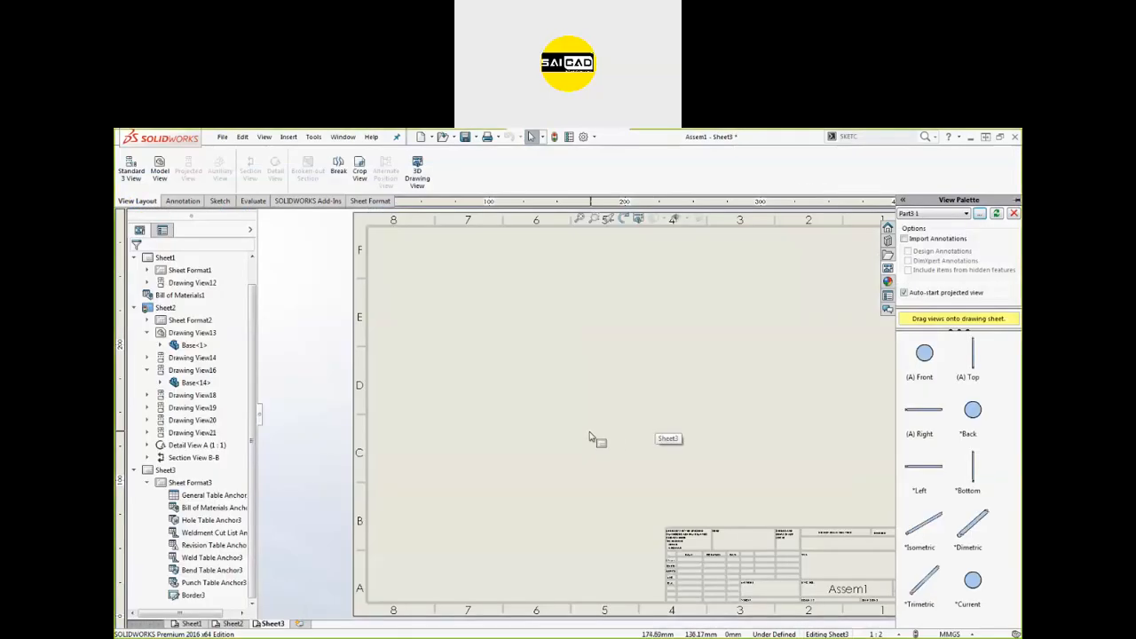
scroll(487, 439, "up", 3)
mouse_move(924, 411)
left_mouse_down()
mouse_move(510, 399)
mouse_move(690, 404)
mouse_move(666, 414)
mouse_move(694, 393)
left_mouse_up()
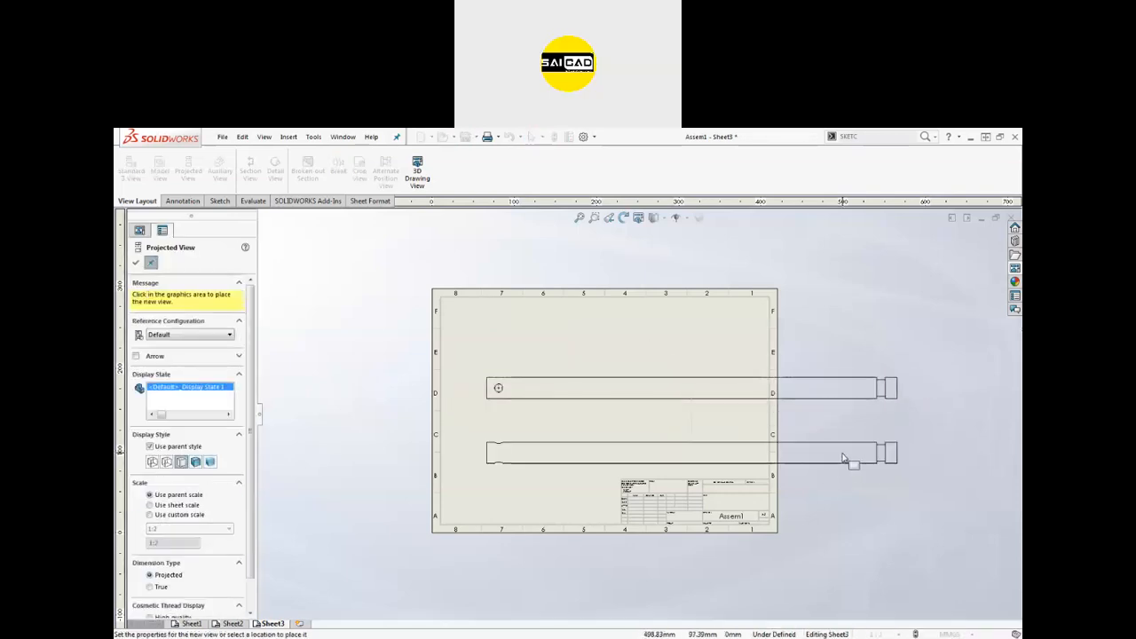
scroll(540, 419, "down", 2)
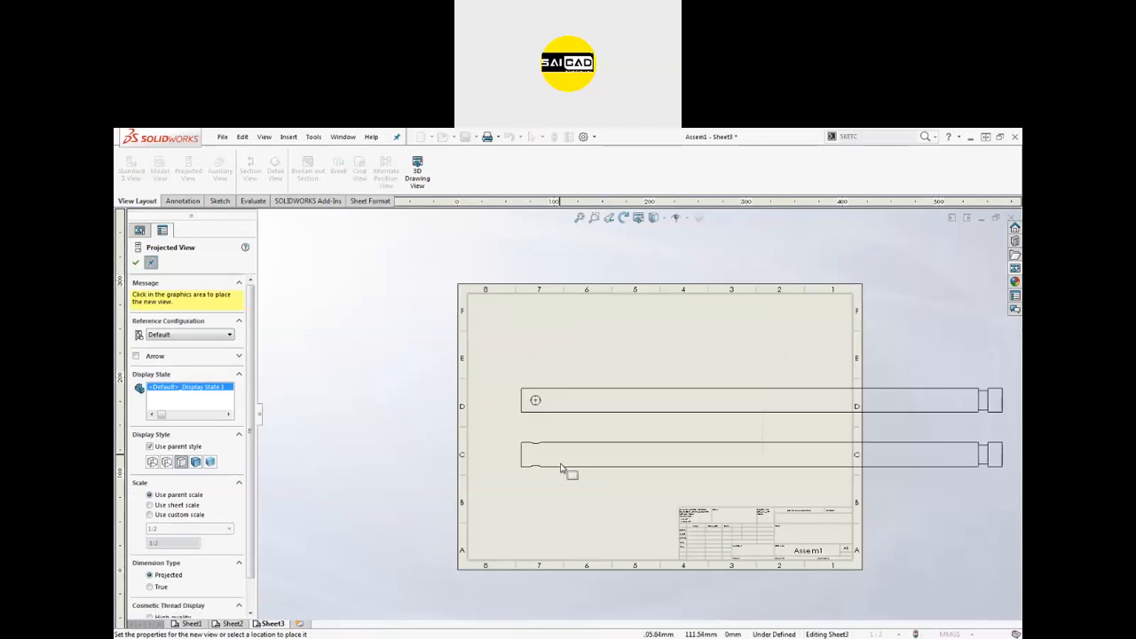
Place projected views of the shaft directly below its existing view and to its left, and finish the projection.
left_click(561, 451)
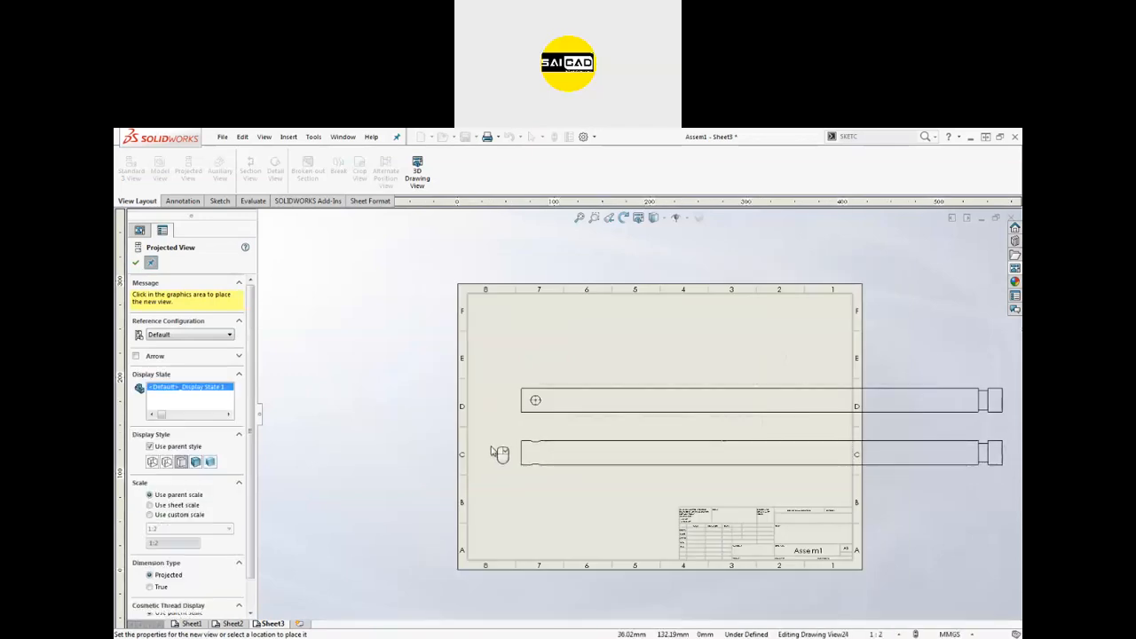
left_click(491, 398)
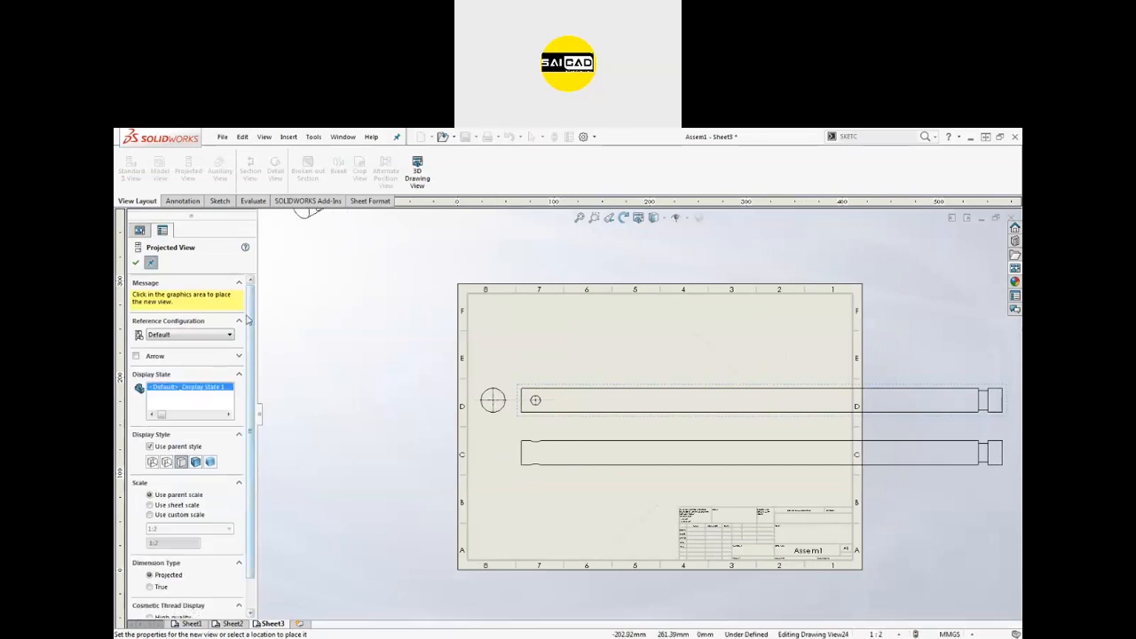
left_click(135, 263)
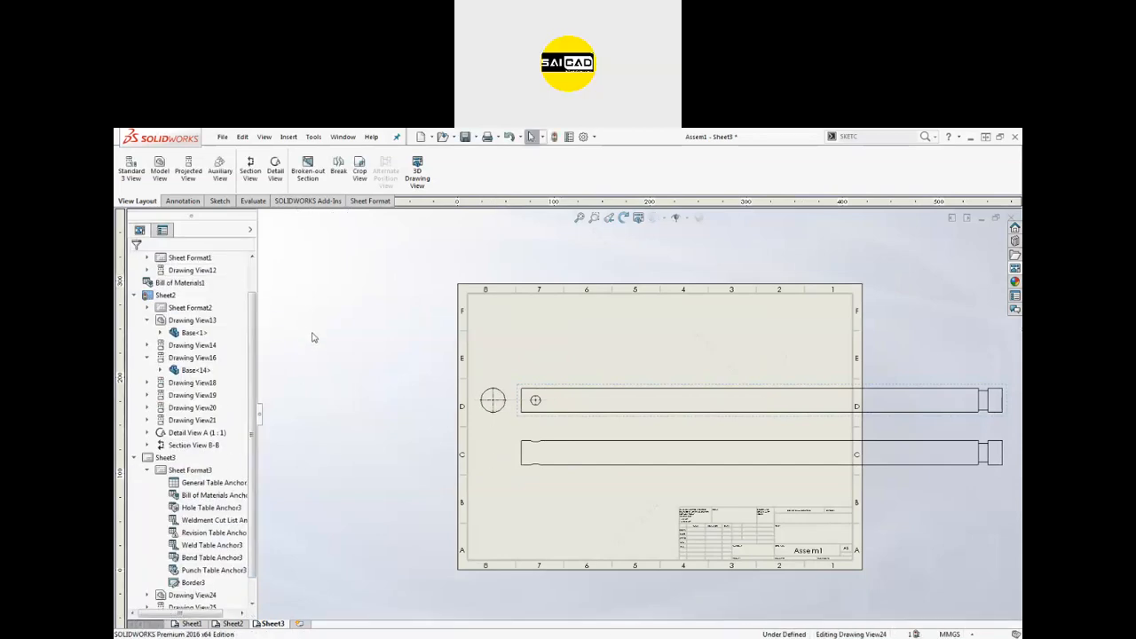
Examine the circular end view of the shaft and its scale settings.
scroll(634, 451, "up", 2)
scroll(586, 414, "down", 4)
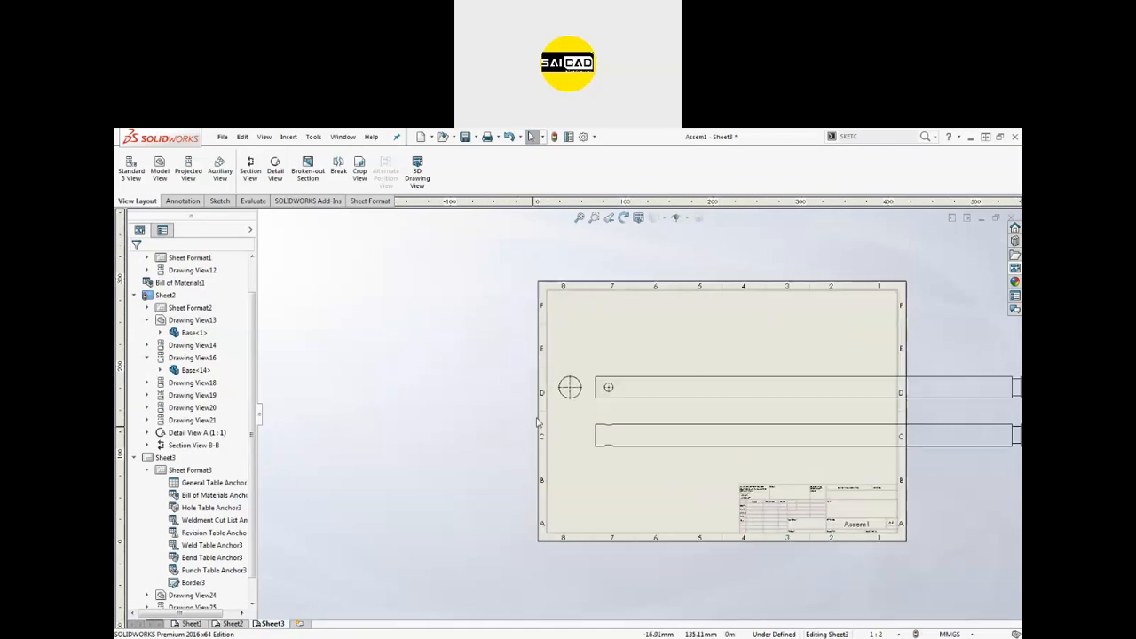
scroll(548, 418, "up", 4)
scroll(547, 418, "down", 5)
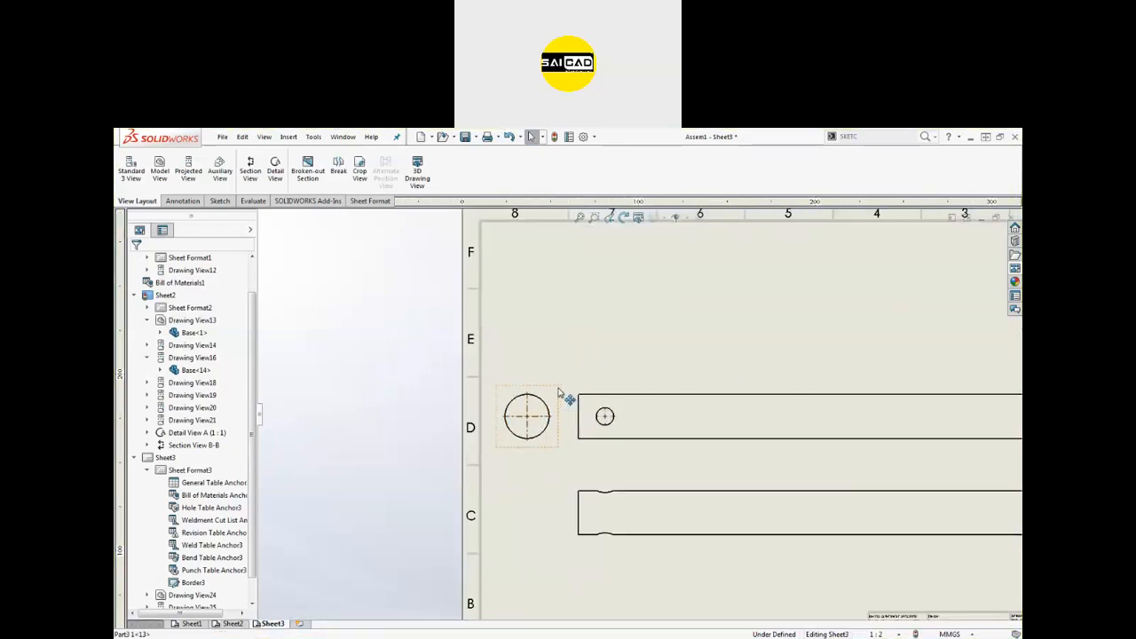
left_click(560, 393)
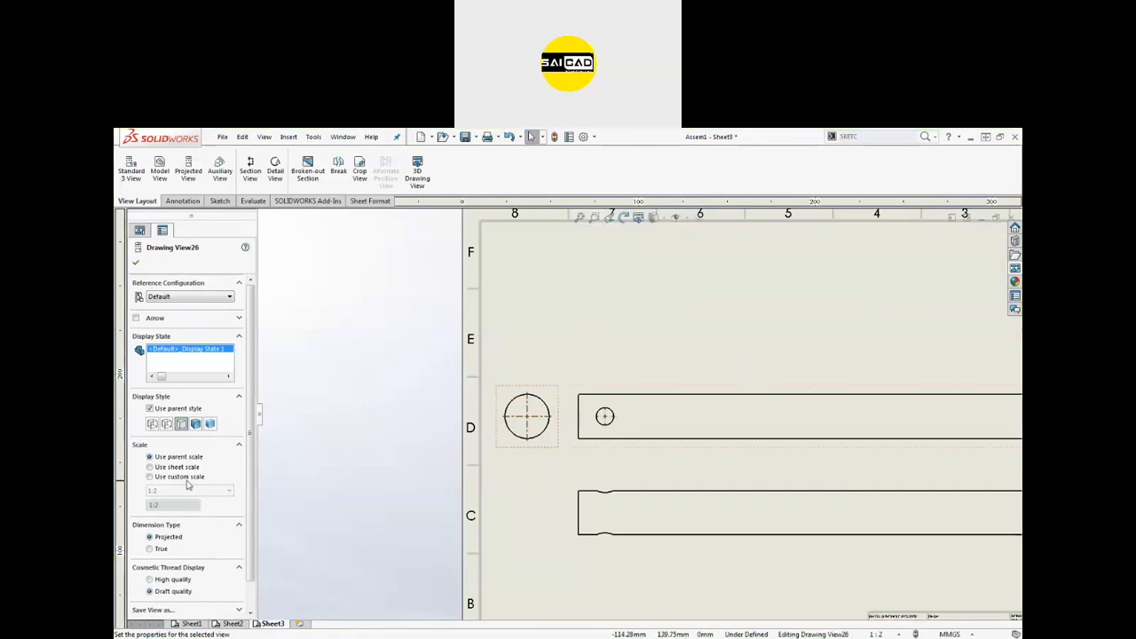
left_click(303, 439)
scroll(621, 414, "up", 3)
left_click_drag(692, 384, 577, 494)
left_click(426, 391)
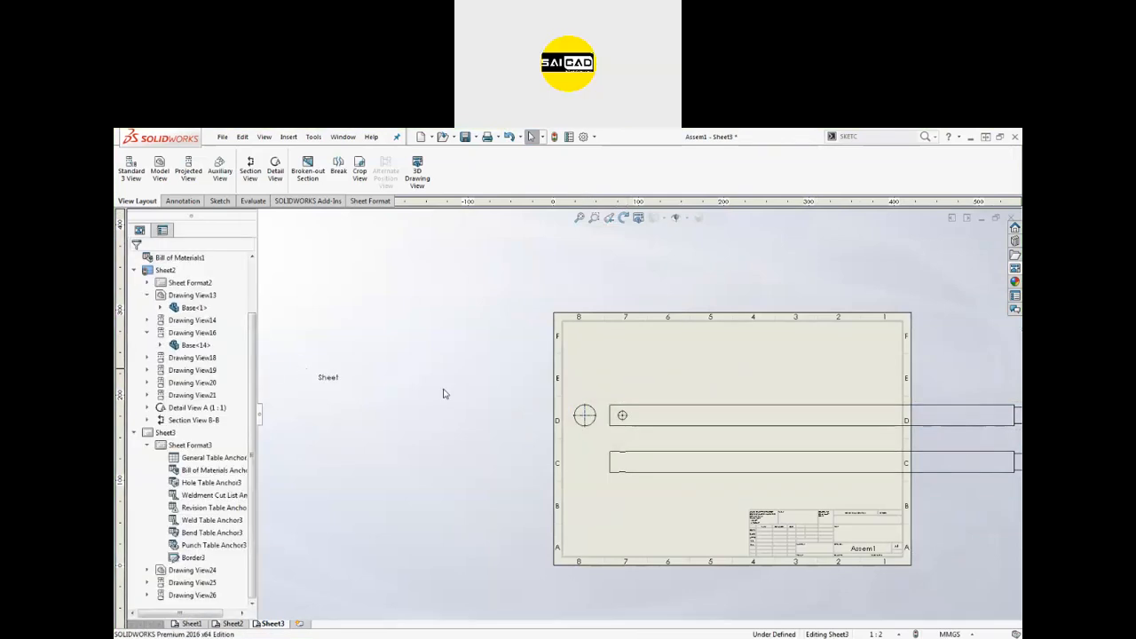
left_click(585, 415)
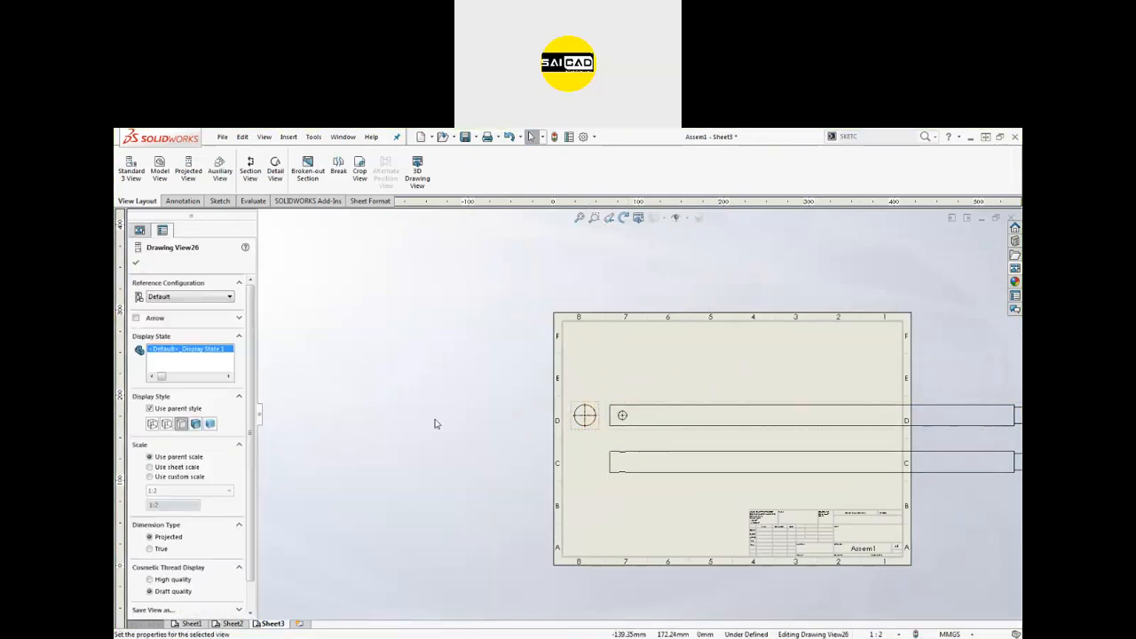
Set the parent shaft view to a custom scale of 1:1.
left_click(660, 411)
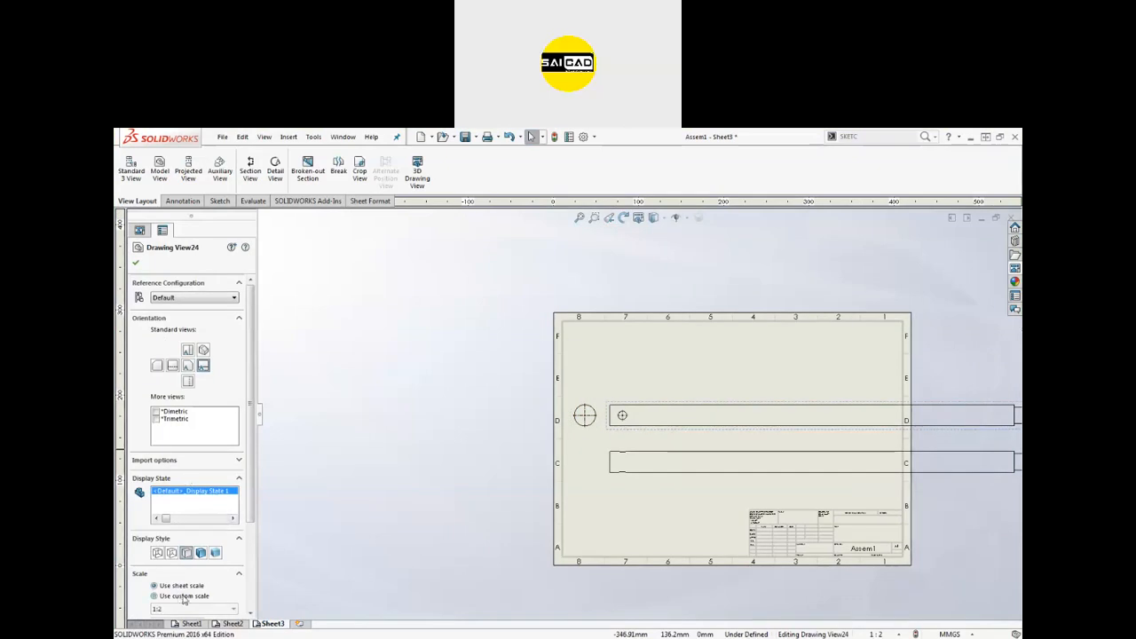
left_click(195, 609)
left_click(182, 515)
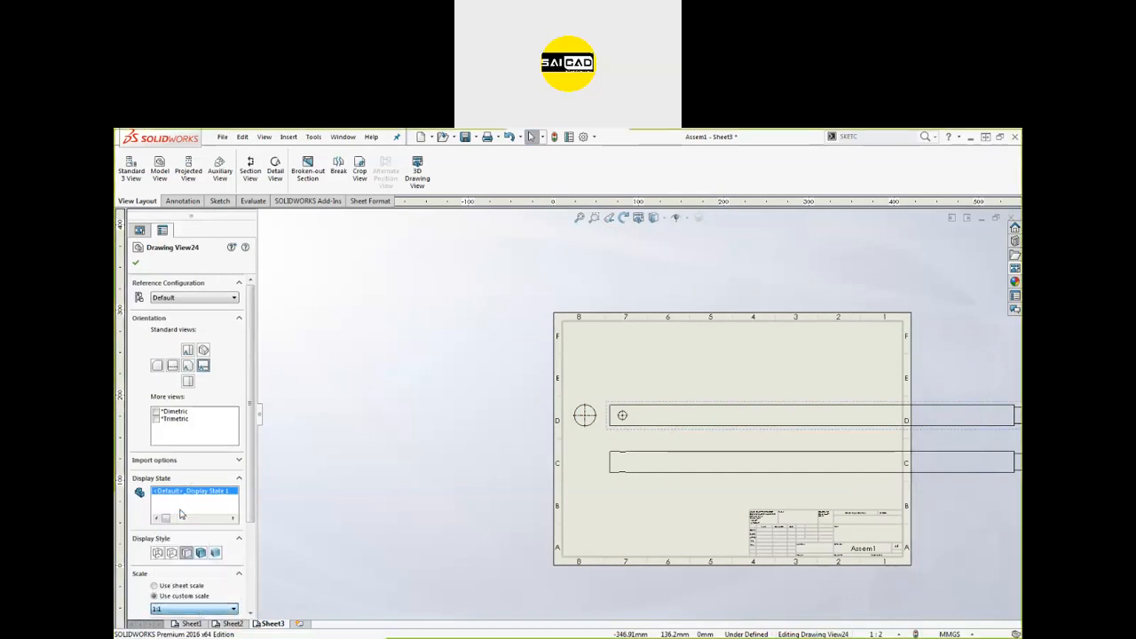
left_click(137, 262)
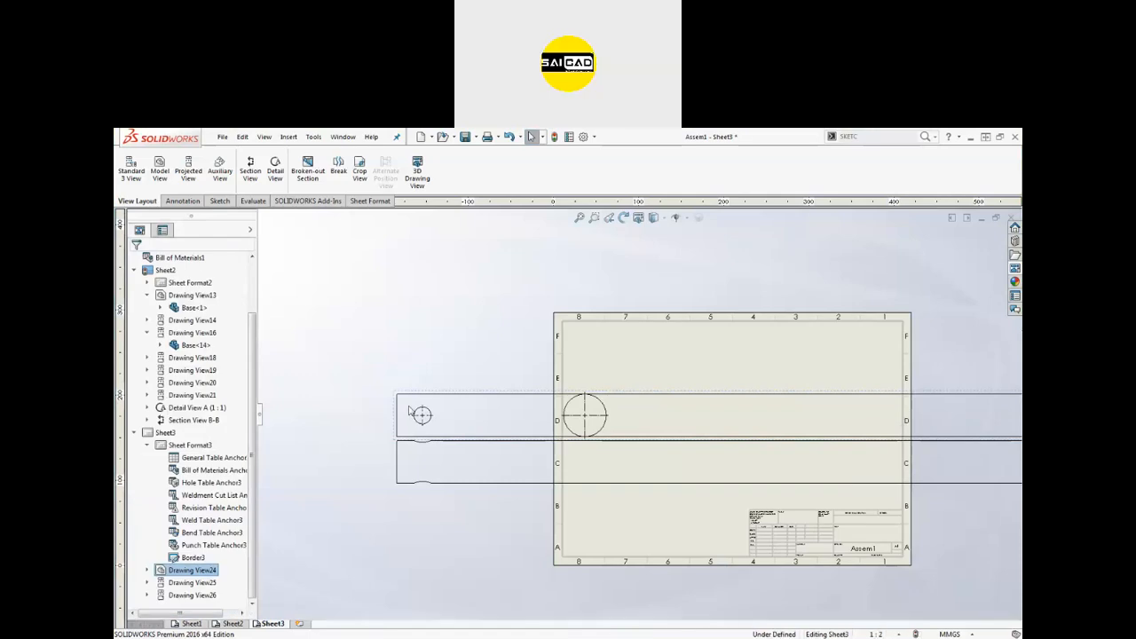
Reposition the enlarged parent shaft view and the circular end view side by side in the upper part of the sheet.
mouse_move(400, 398)
left_mouse_down()
mouse_move(664, 391)
mouse_move(673, 360)
left_mouse_up()
left_click(598, 375)
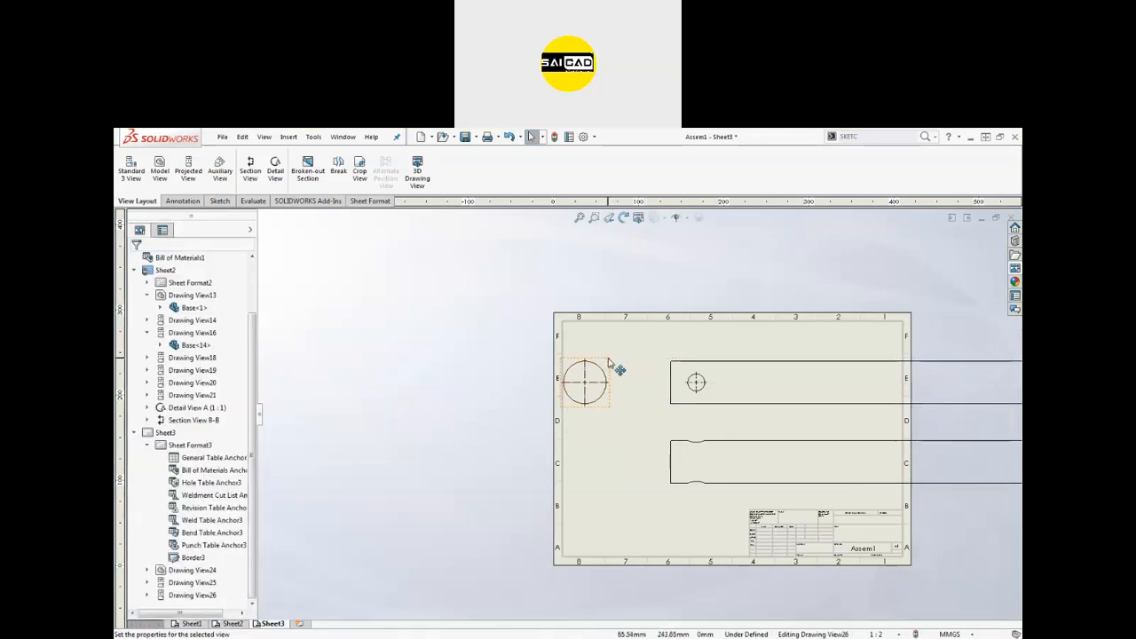
left_click_drag(607, 364, 628, 364)
left_click(592, 417)
Break the parent shaft view with a 10 mm gap and Zig Zag Cut style, between the hole and the grooved end.
scroll(592, 418, "up", 4)
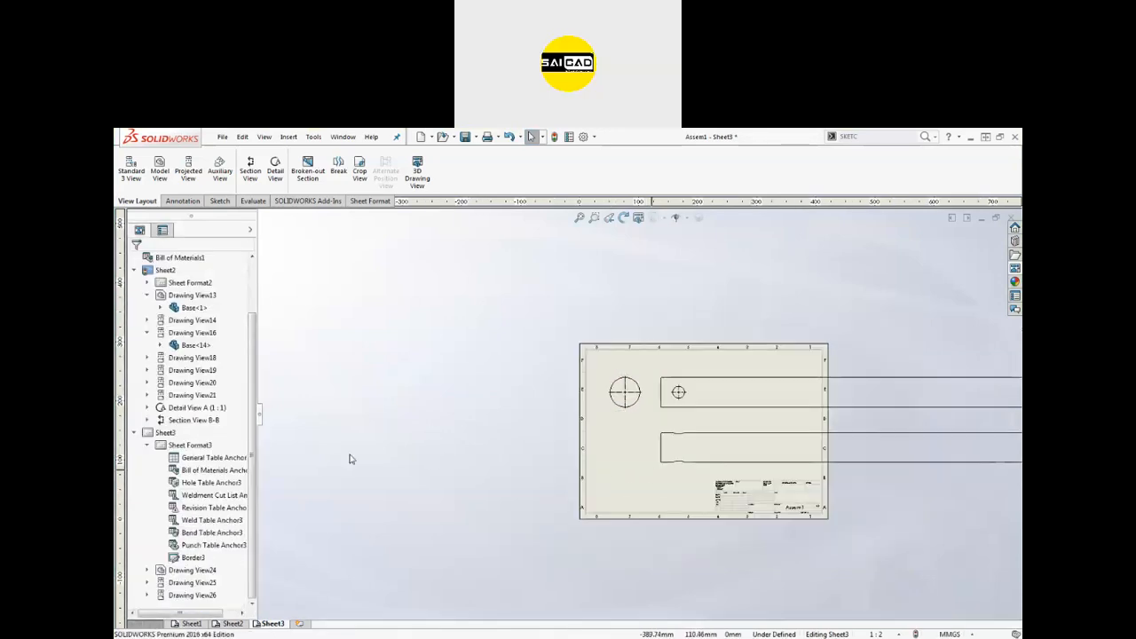
mouse_move(944, 406)
middle_mouse_down("ctrl")
mouse_move(749, 408)
mouse_move(631, 393)
middle_mouse_up("ctrl")
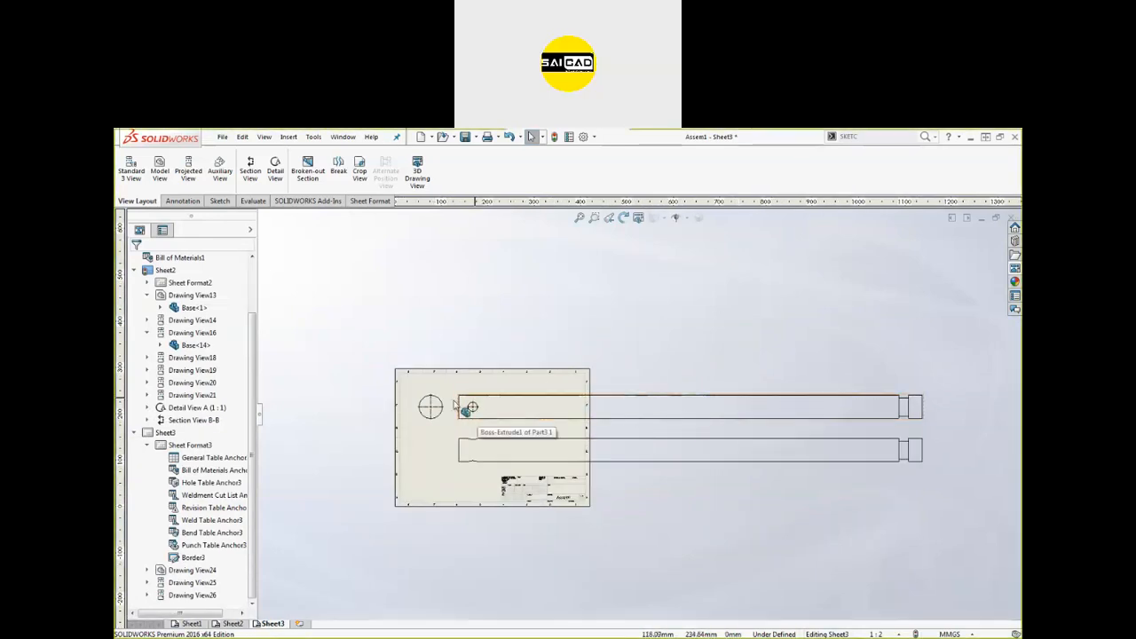
scroll(434, 364, "down", 1)
scroll(434, 363, "down", 1)
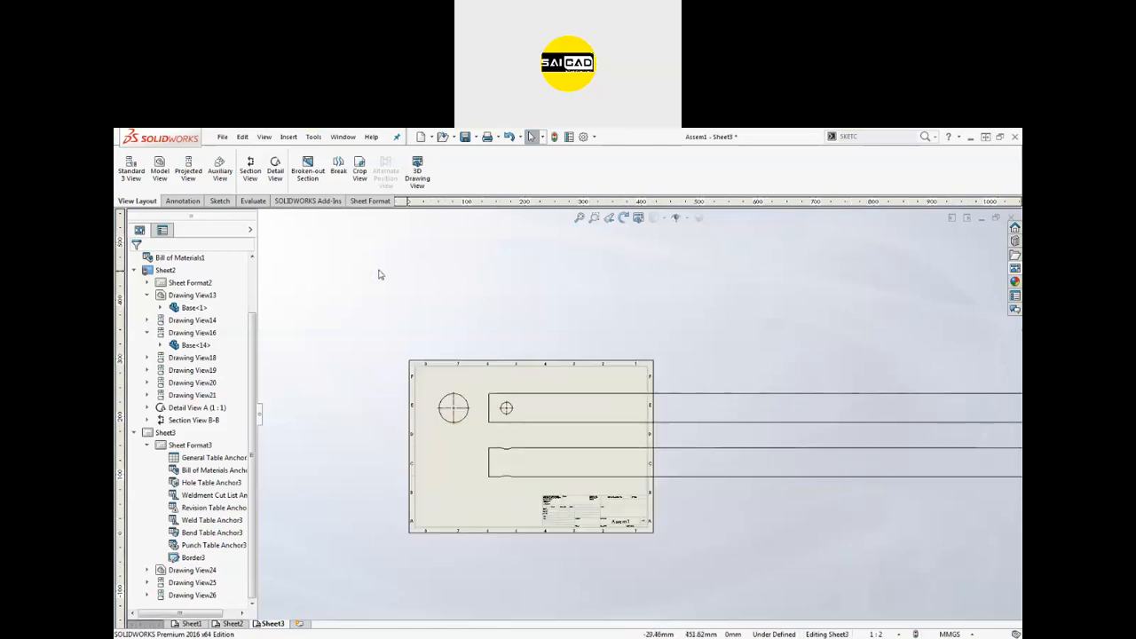
left_click(338, 173)
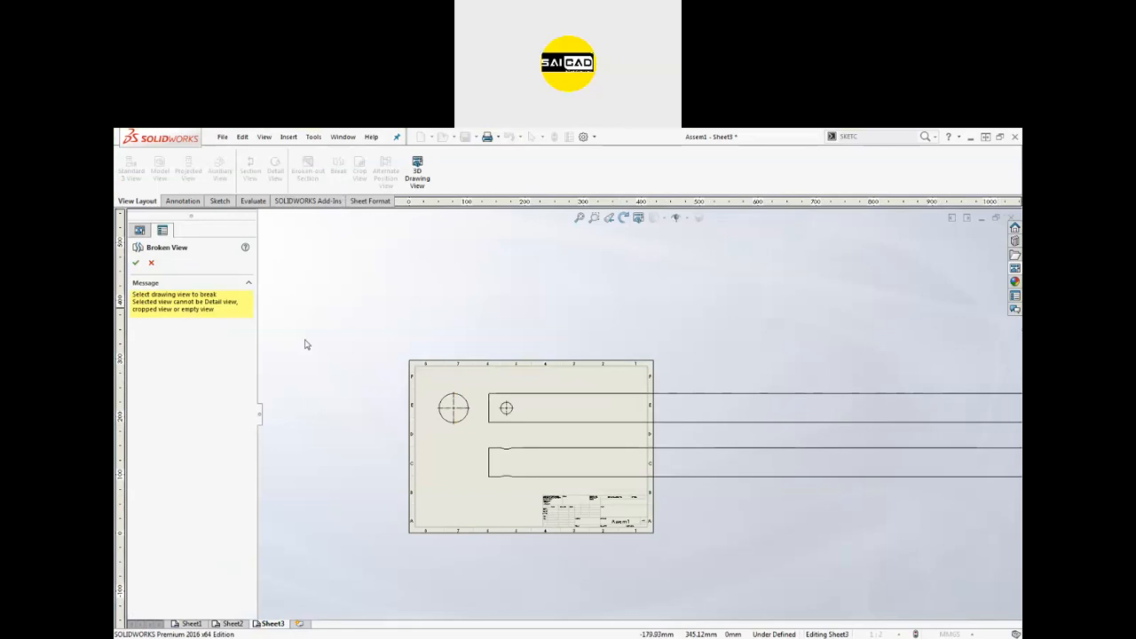
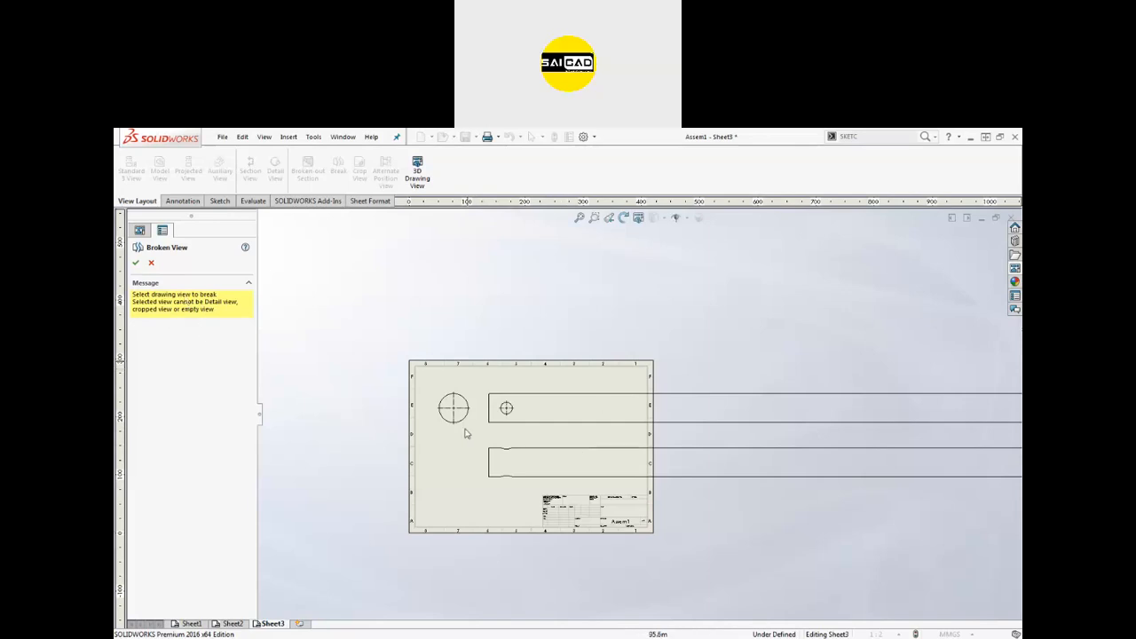
scroll(572, 414, "down", 1)
left_click(557, 392)
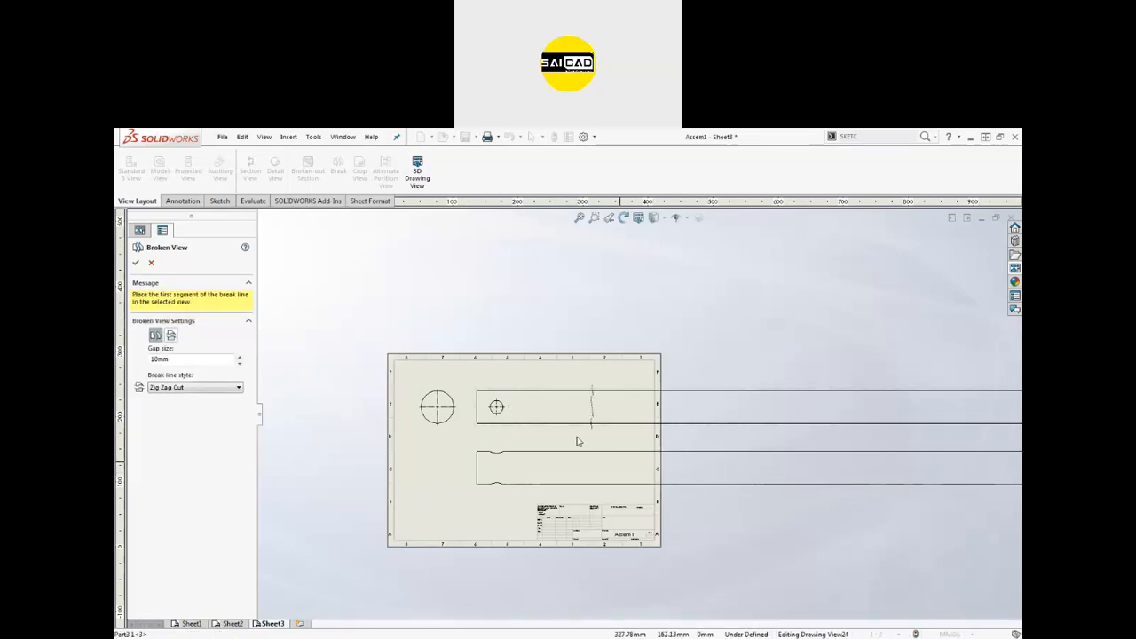
left_click(528, 424)
scroll(638, 416, "up", 2)
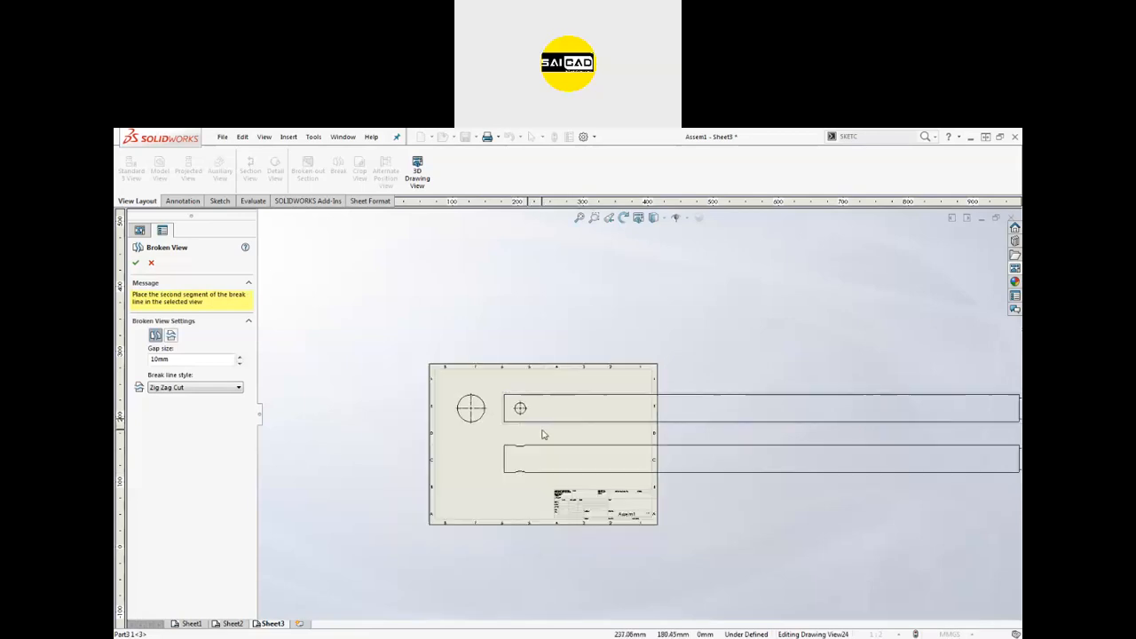
scroll(879, 422, "down", 2)
left_click(907, 412)
scroll(683, 444, "down", 2)
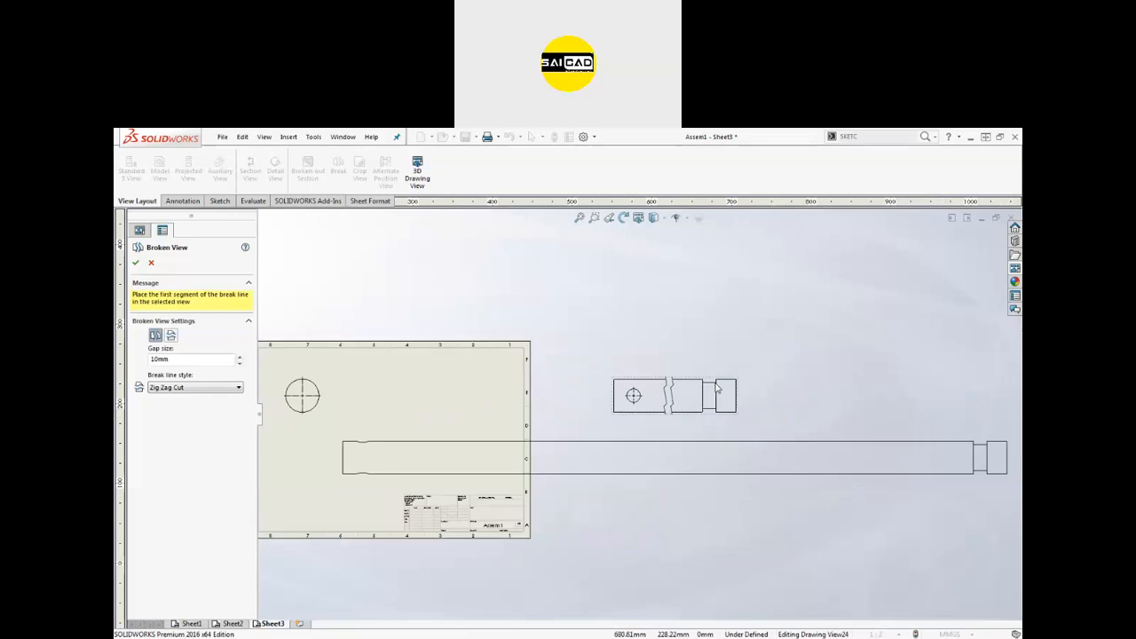
scroll(718, 388, "up", 2)
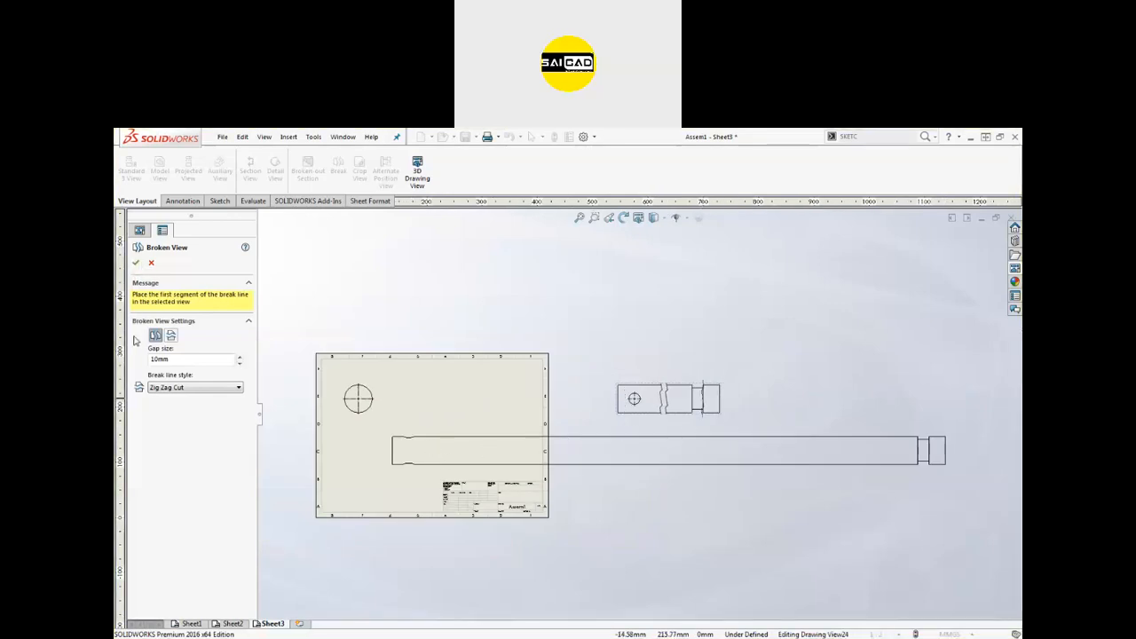
Try the Straight Cut, Curve Cut, Zig Zag Cut and Small Zig Zag Cut break line styles on the broken shaft view.
double_click(168, 361)
scroll(648, 373, "down", 2)
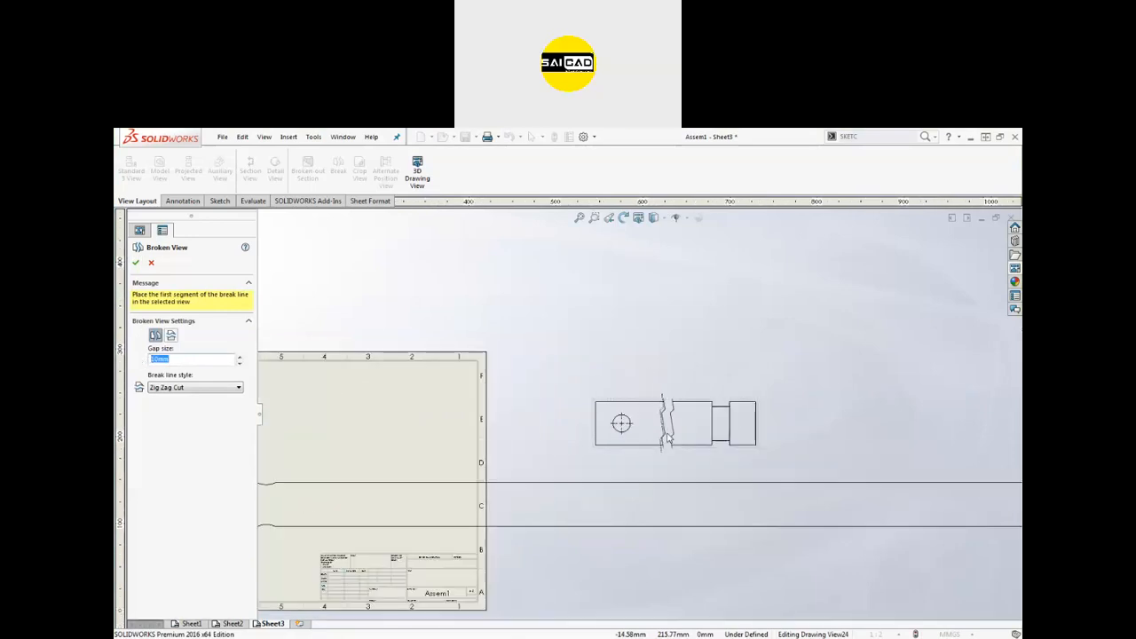
left_click(205, 389)
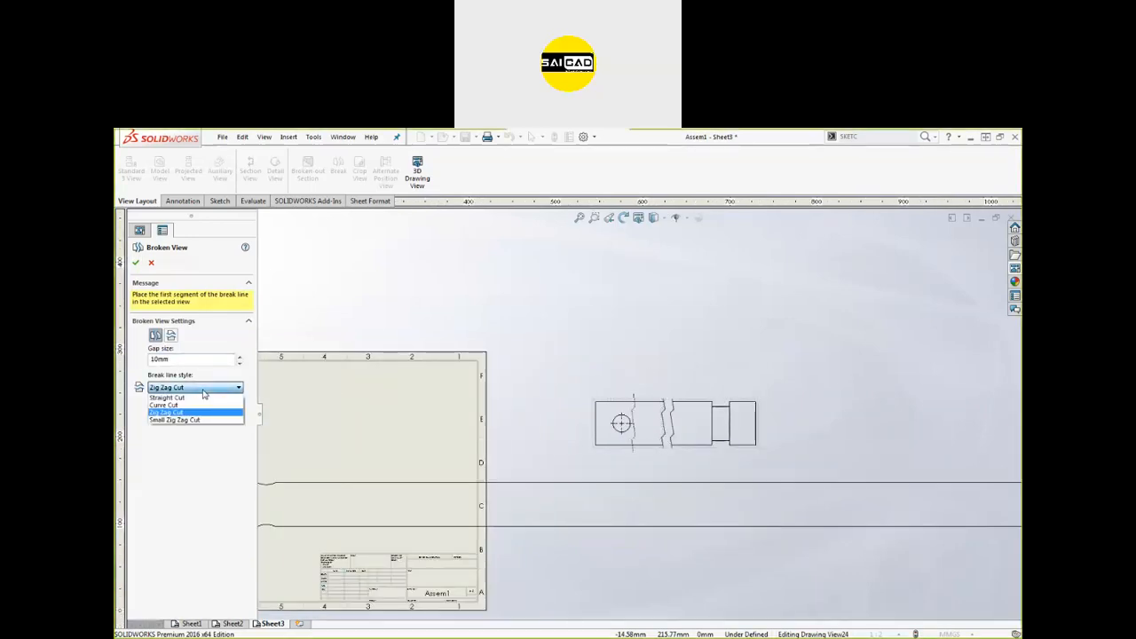
left_click(199, 400)
left_click(193, 387)
left_click(187, 405)
left_click(190, 387)
left_click(187, 413)
left_click(191, 388)
left_click(187, 420)
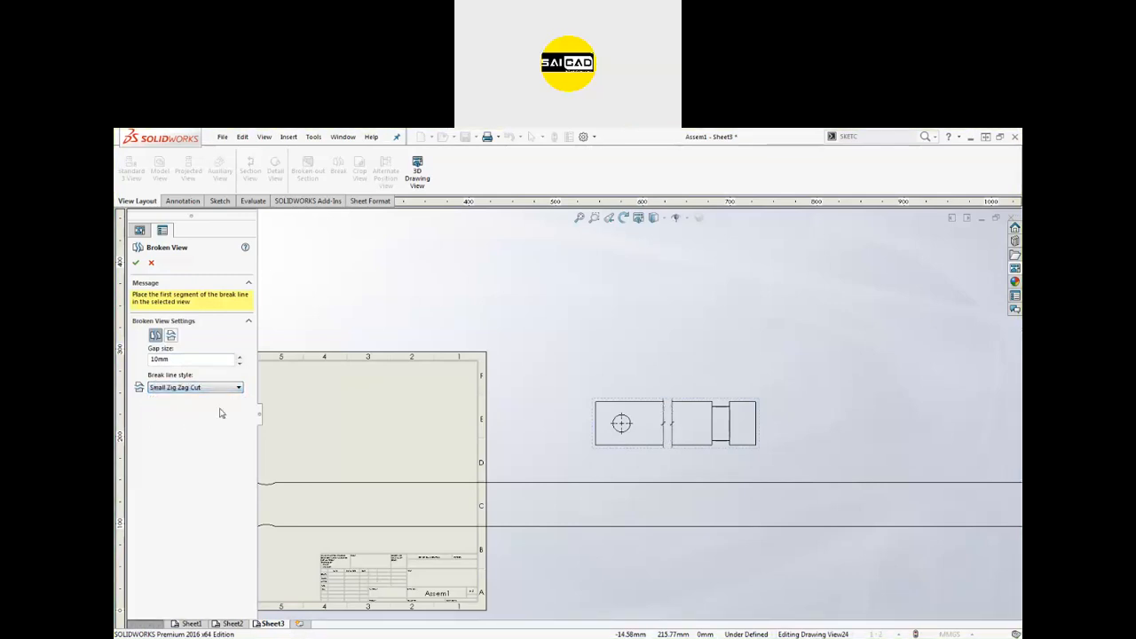
scroll(665, 422, "down", 6)
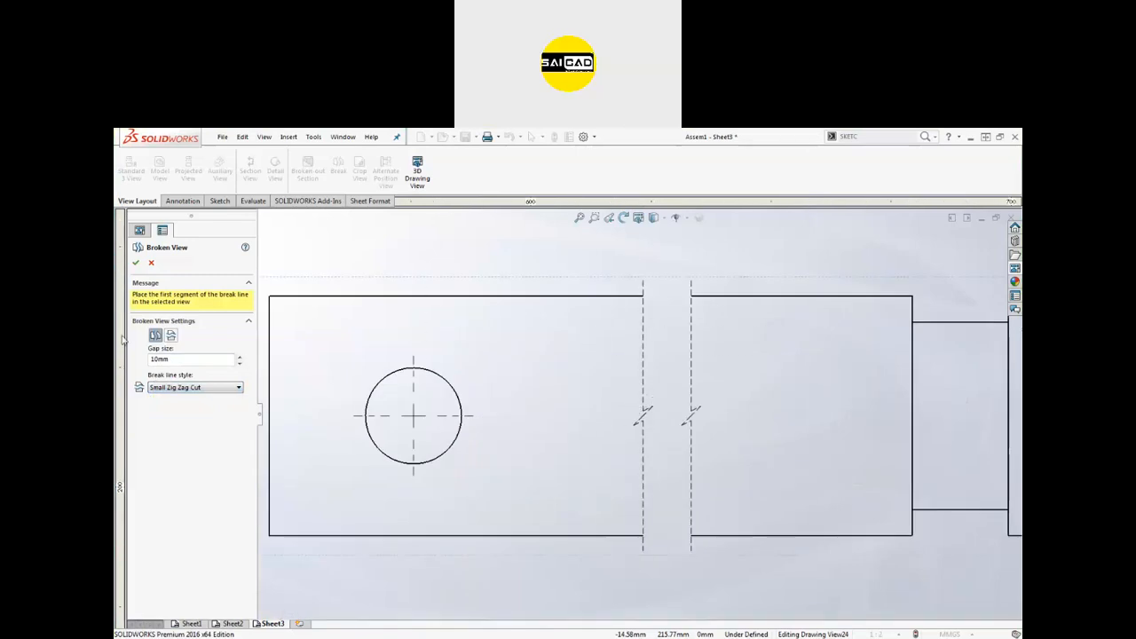
Set the break line style to Zig Zag Cut and finish the broken view.
left_click(181, 388)
left_click(187, 413)
scroll(611, 396, "up", 6)
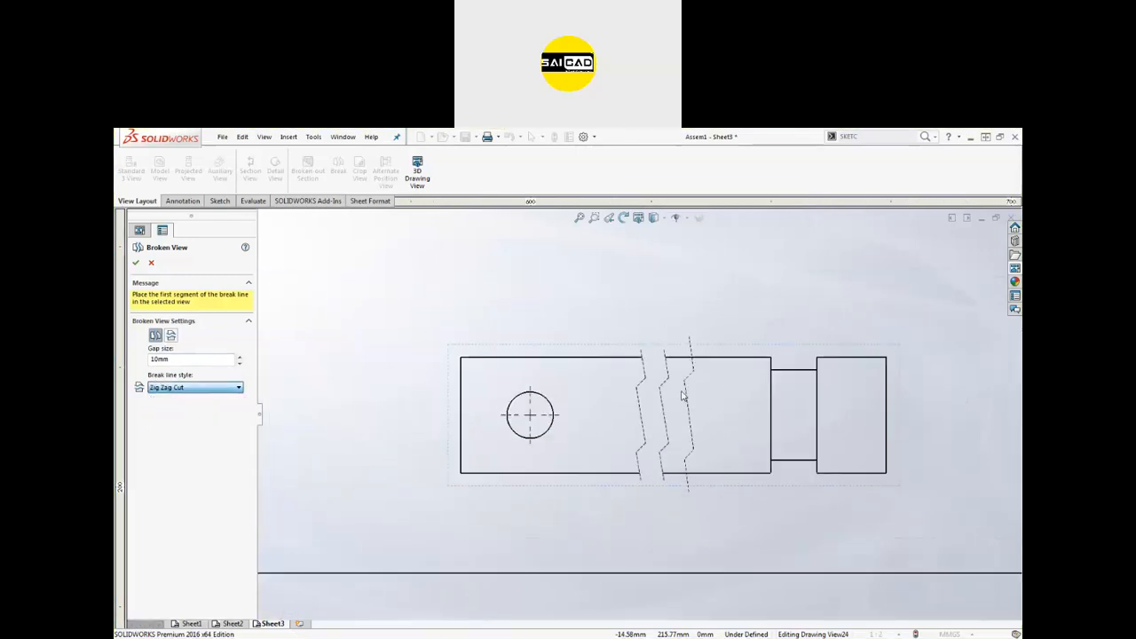
scroll(611, 396, "up", 3)
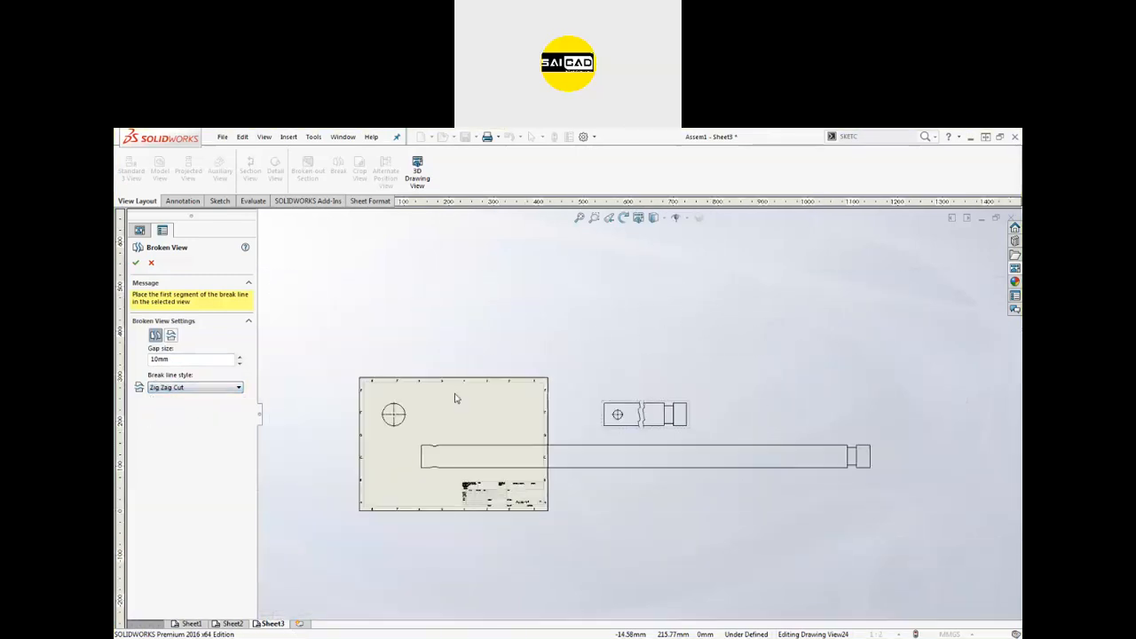
left_click(136, 264)
Move the broken shaft view onto the sheet beside the end view and delete the unbroken projected view below it.
left_click_drag(609, 436, 422, 436)
scroll(626, 398, "up", 2)
left_click(601, 447)
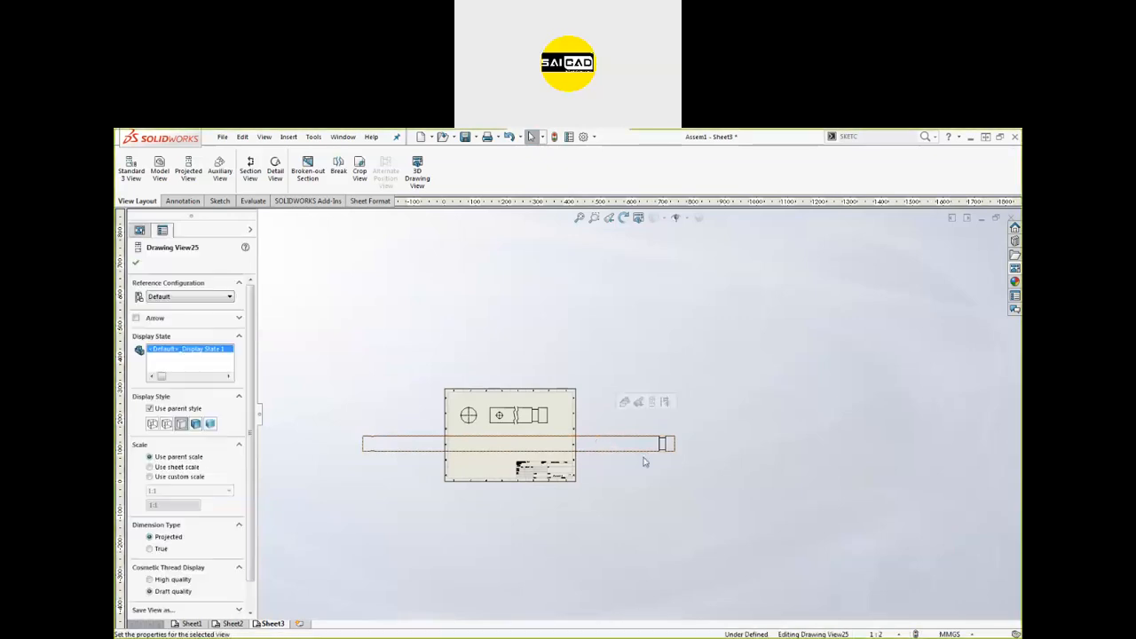
key("Delete")
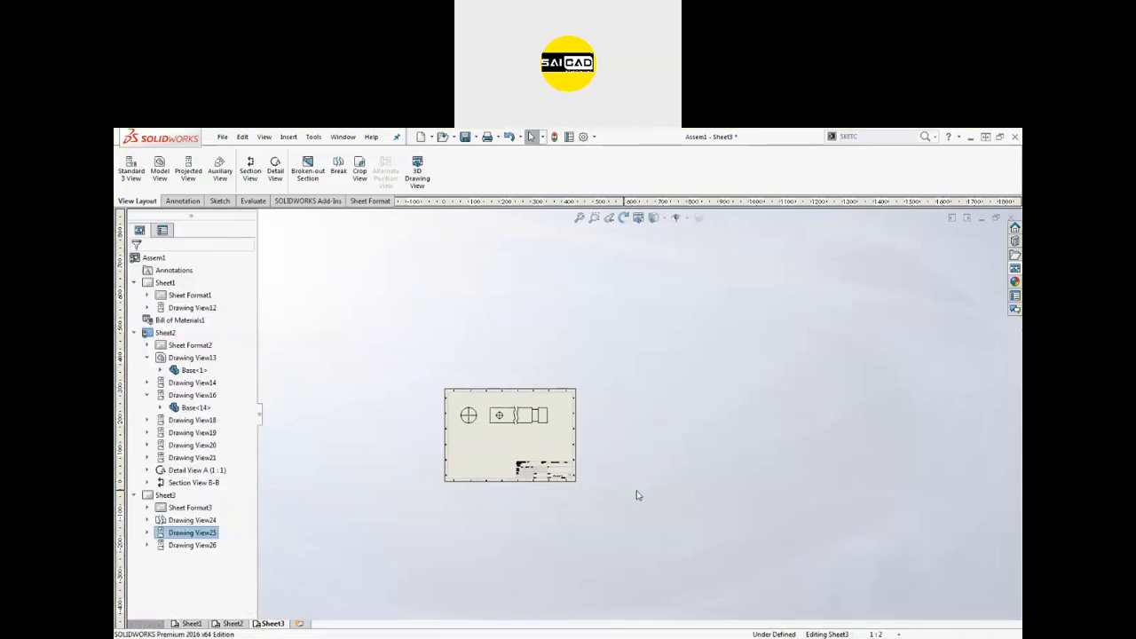
Insert the model dimensions of the selected shaft feature into all views using Model Items on the circular end view.
scroll(474, 436, "down", 5)
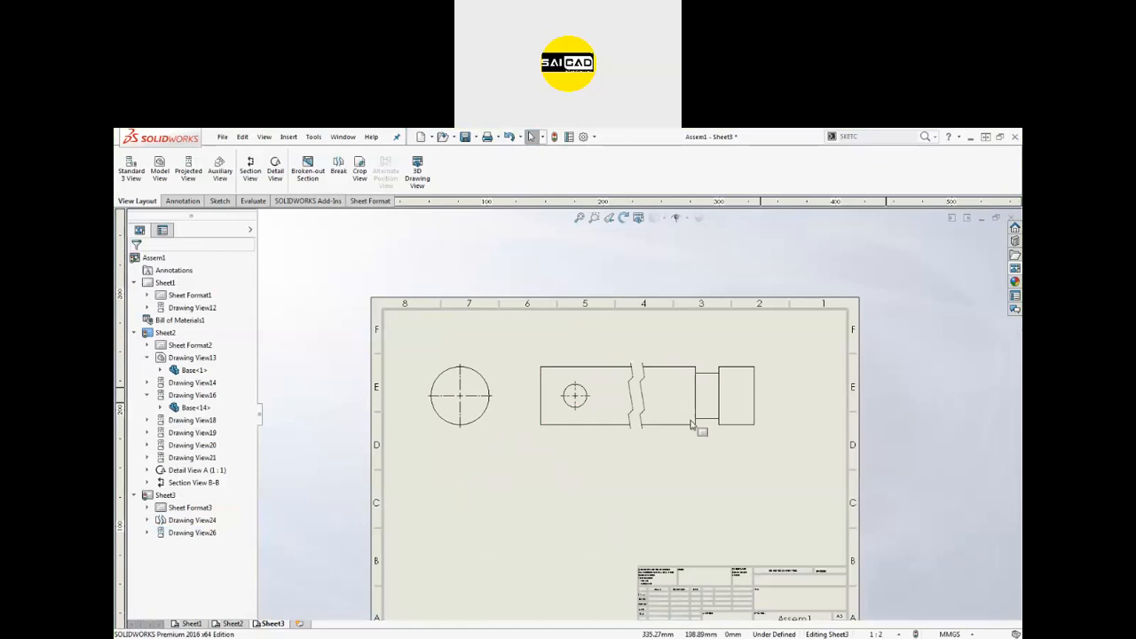
scroll(697, 393, "down", 2)
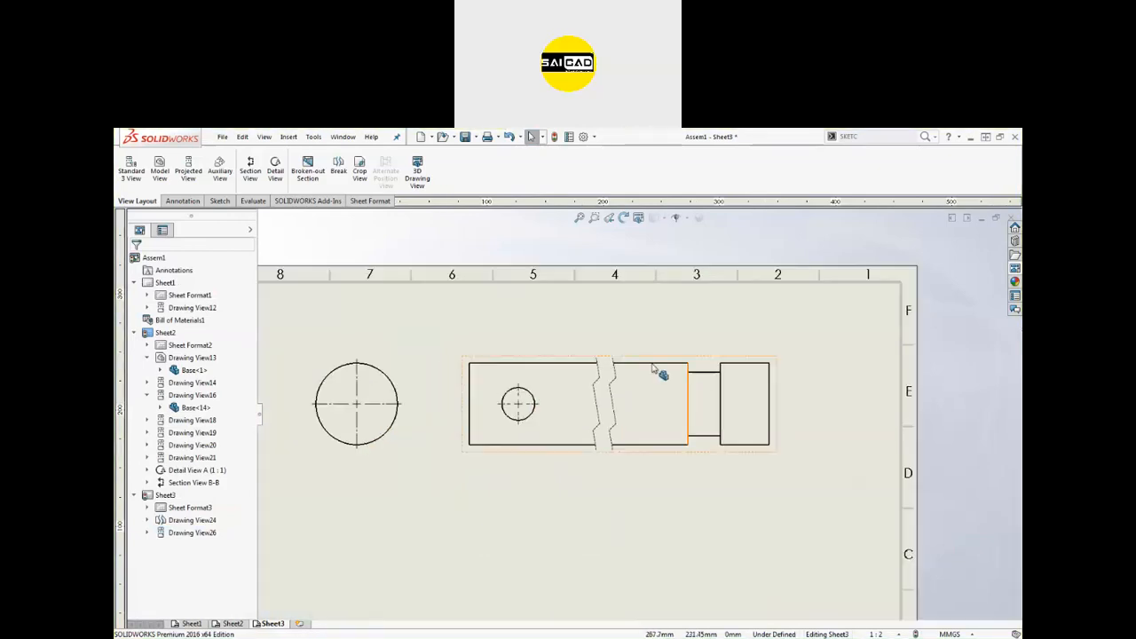
scroll(665, 337, "up", 2)
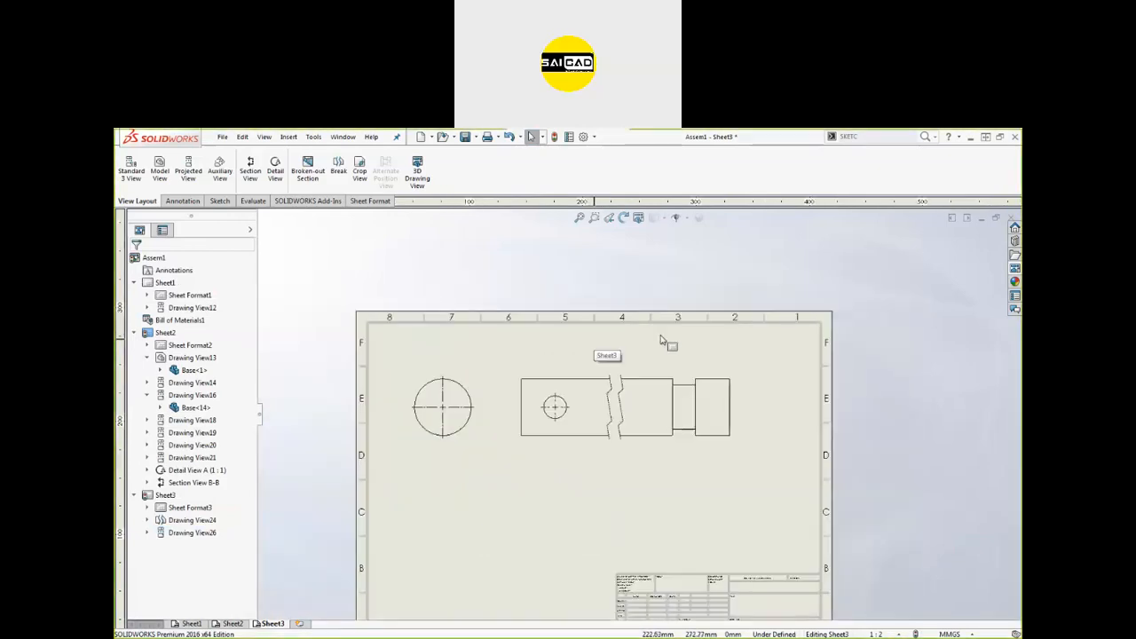
left_click(197, 203)
left_click(164, 170)
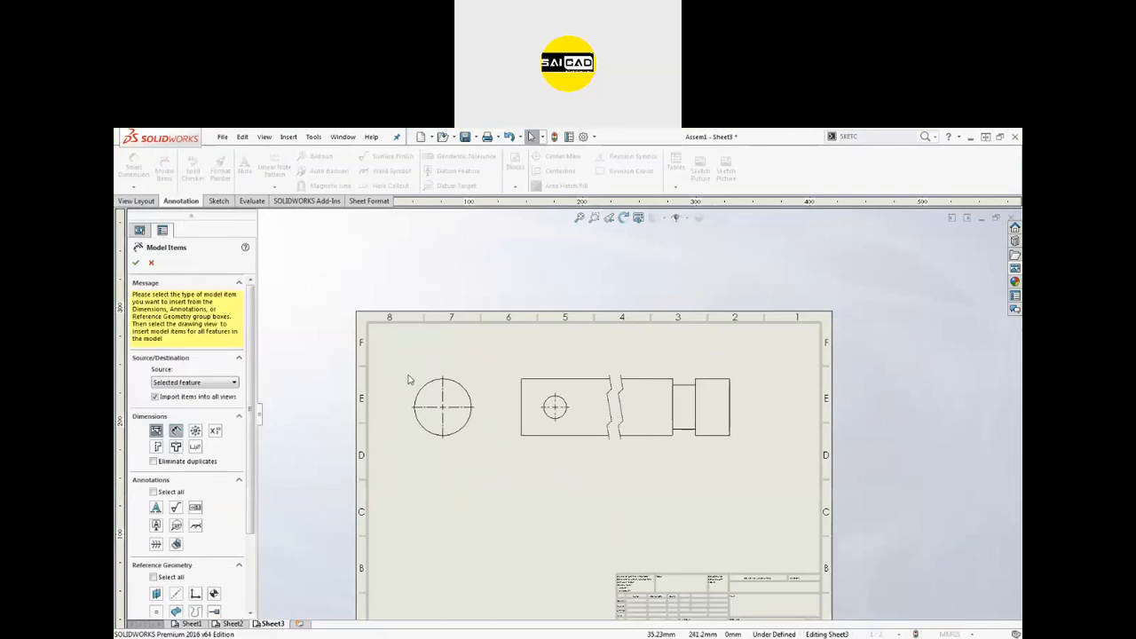
left_click(458, 389)
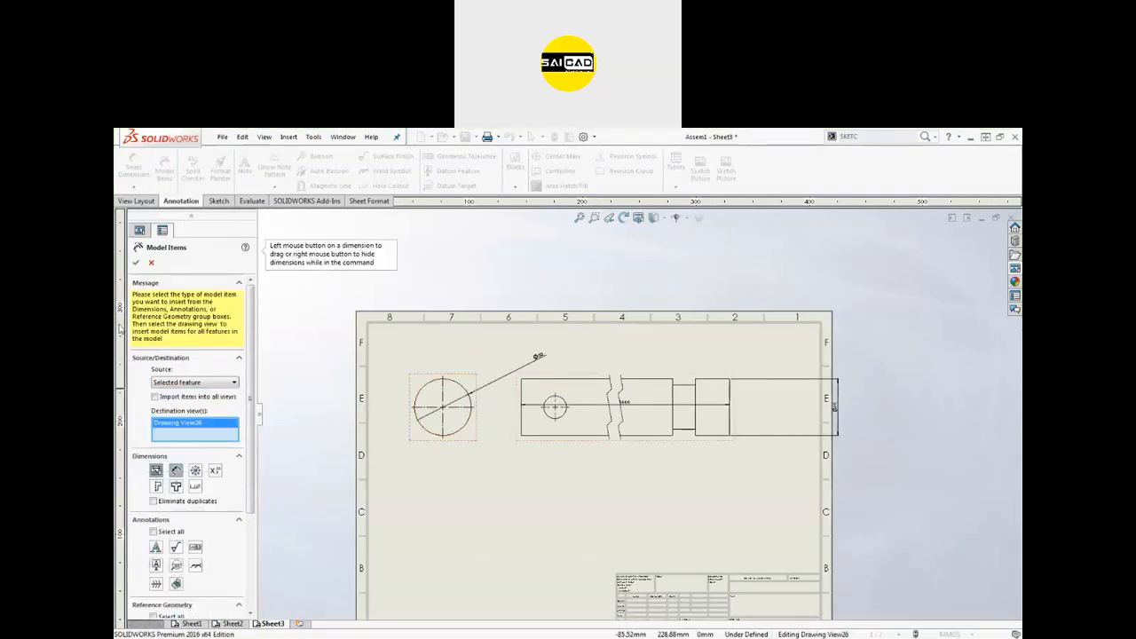
left_click(136, 263)
scroll(543, 358, "down", 2)
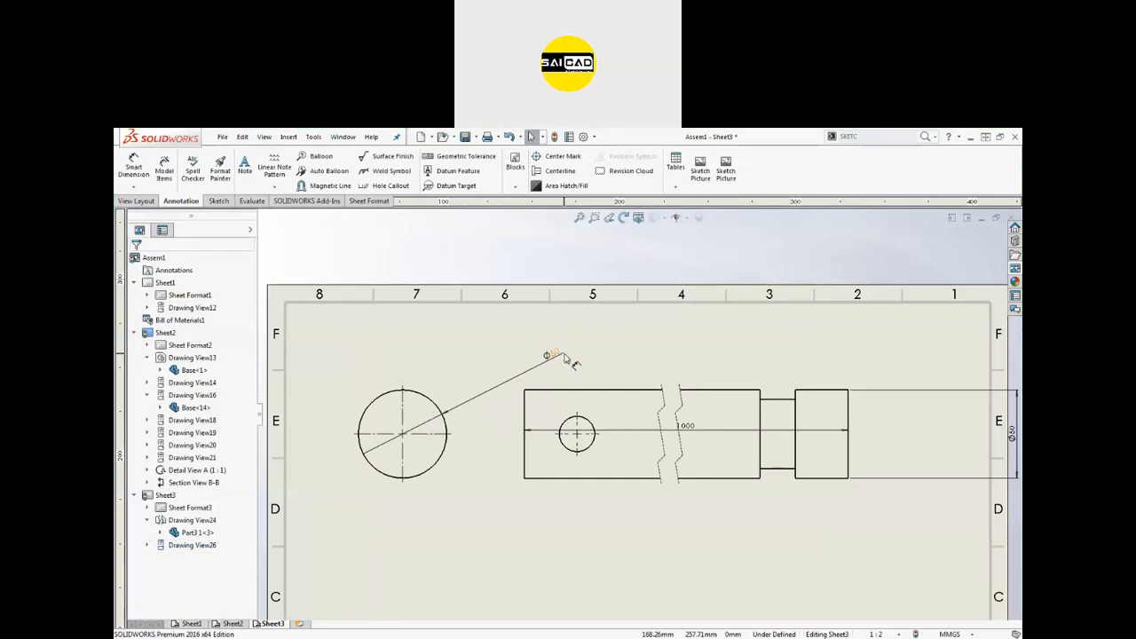
Reposition the end view's diameter dimension, the 1000 length dimension below the shaft, and the shaft's diameter dimension closer to its grooved end.
left_click_drag(555, 356, 490, 336)
scroll(513, 459, "down", 2)
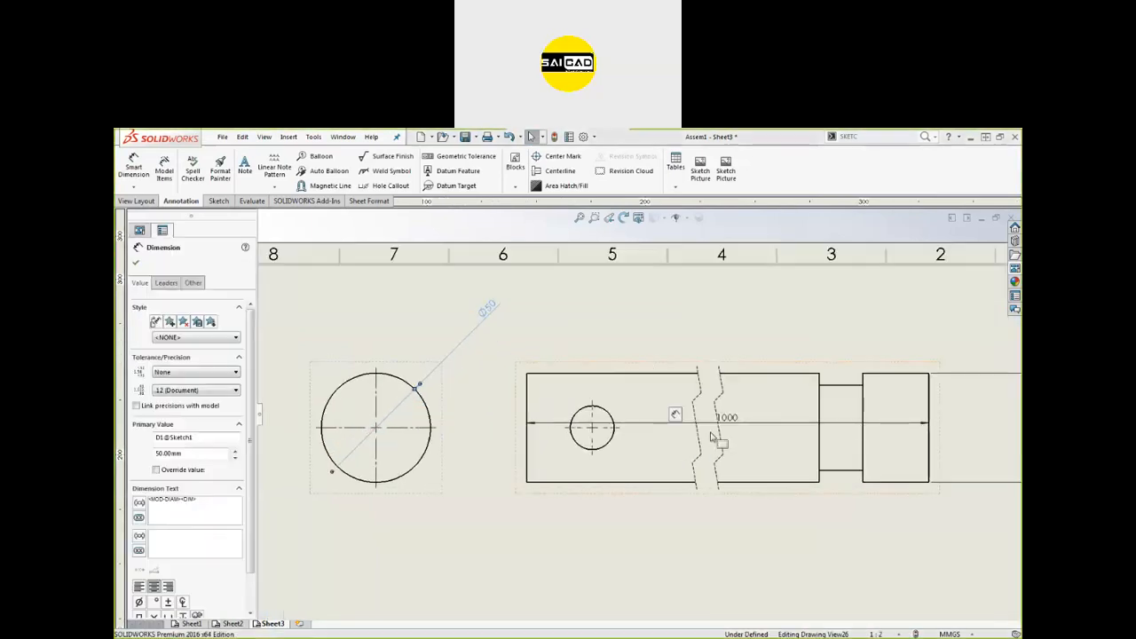
left_click_drag(736, 430, 718, 549)
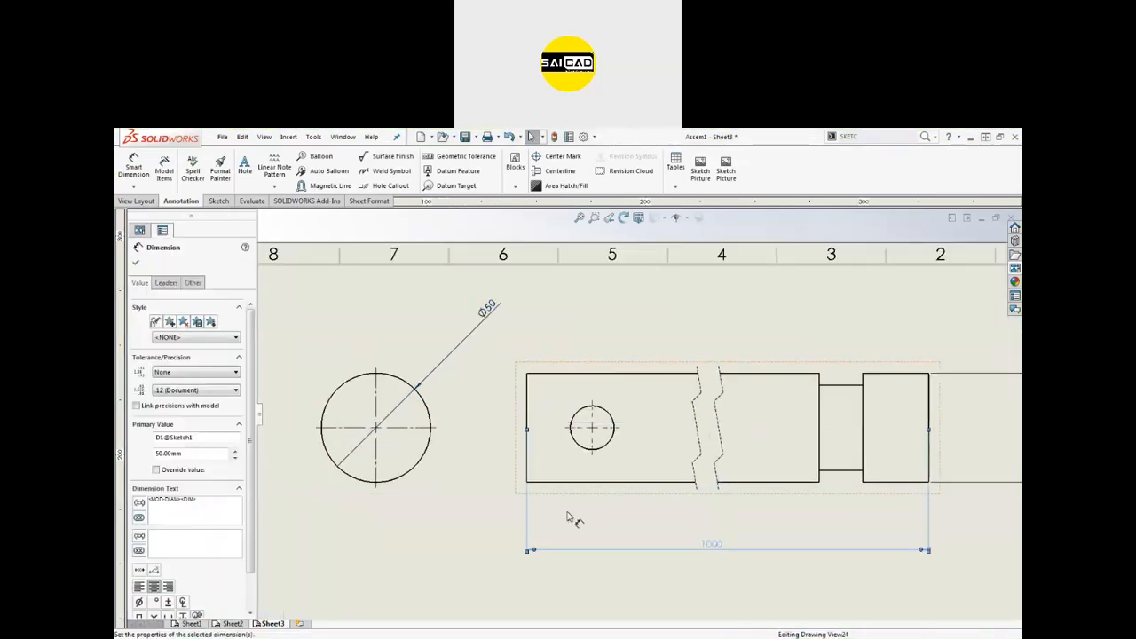
scroll(532, 500, "up", 3)
left_click(875, 489)
scroll(892, 406, "down", 3)
left_click(767, 410)
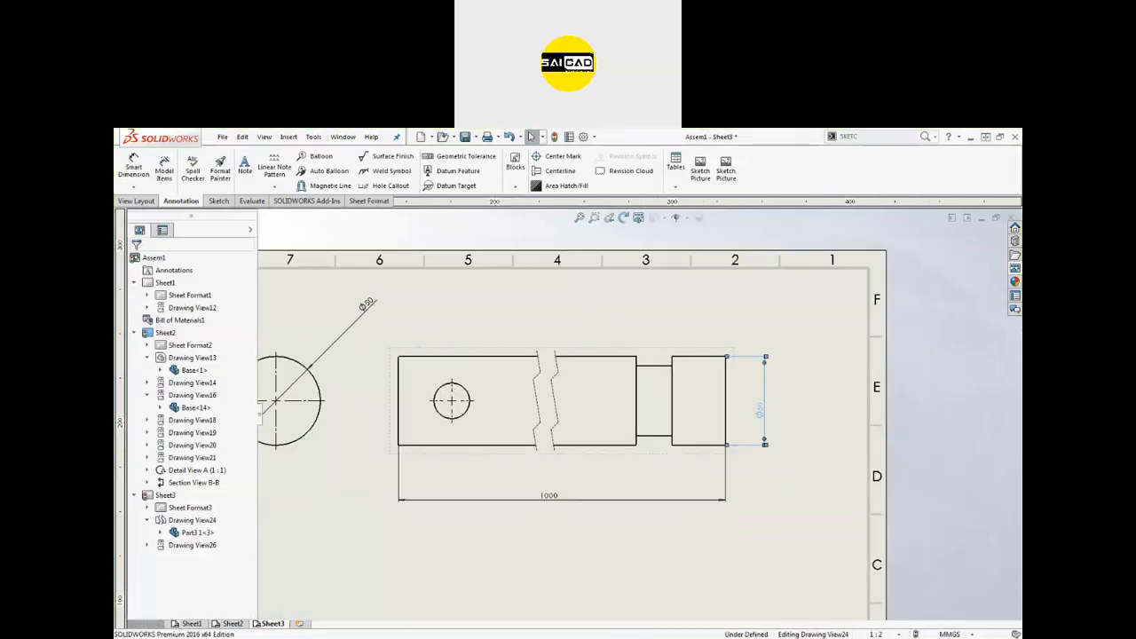
left_click(933, 471)
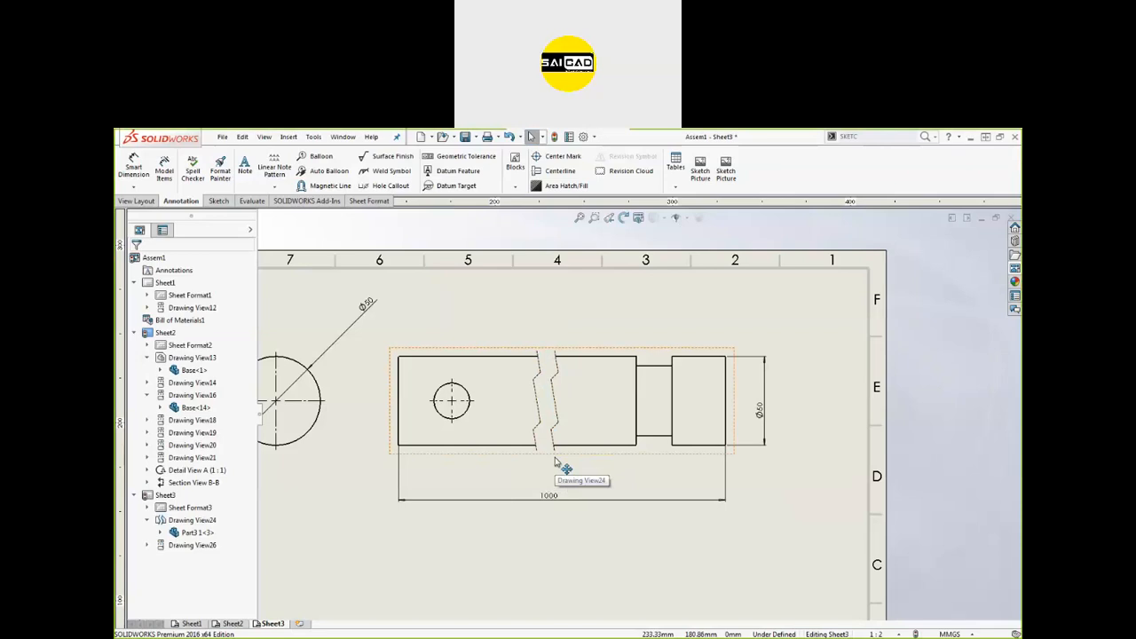
scroll(751, 461, "up", 3)
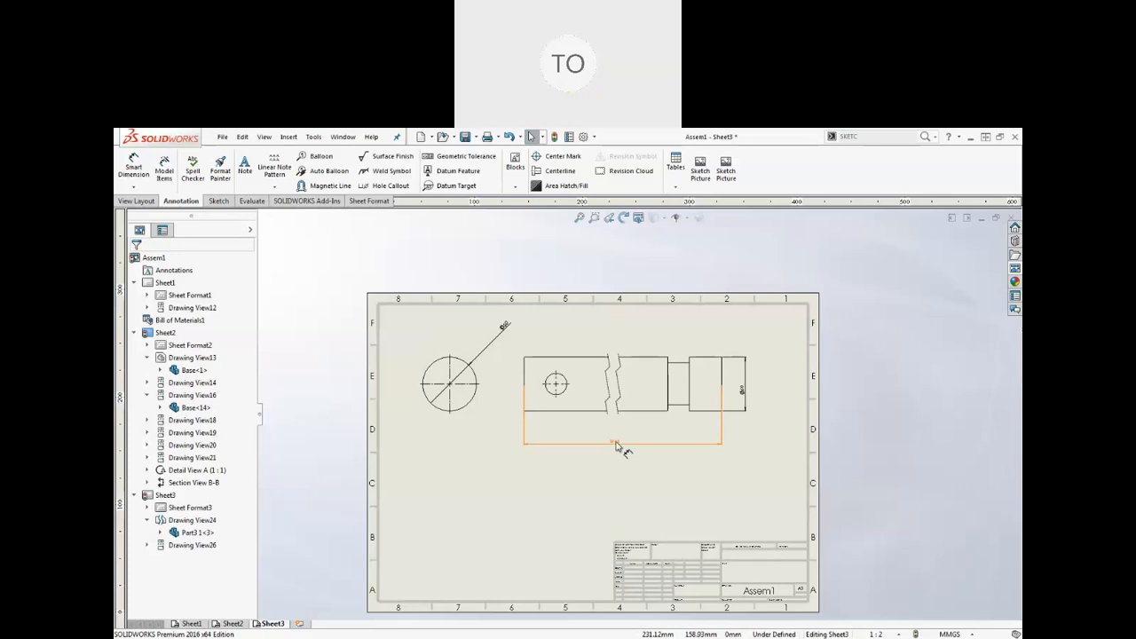
left_click(617, 446)
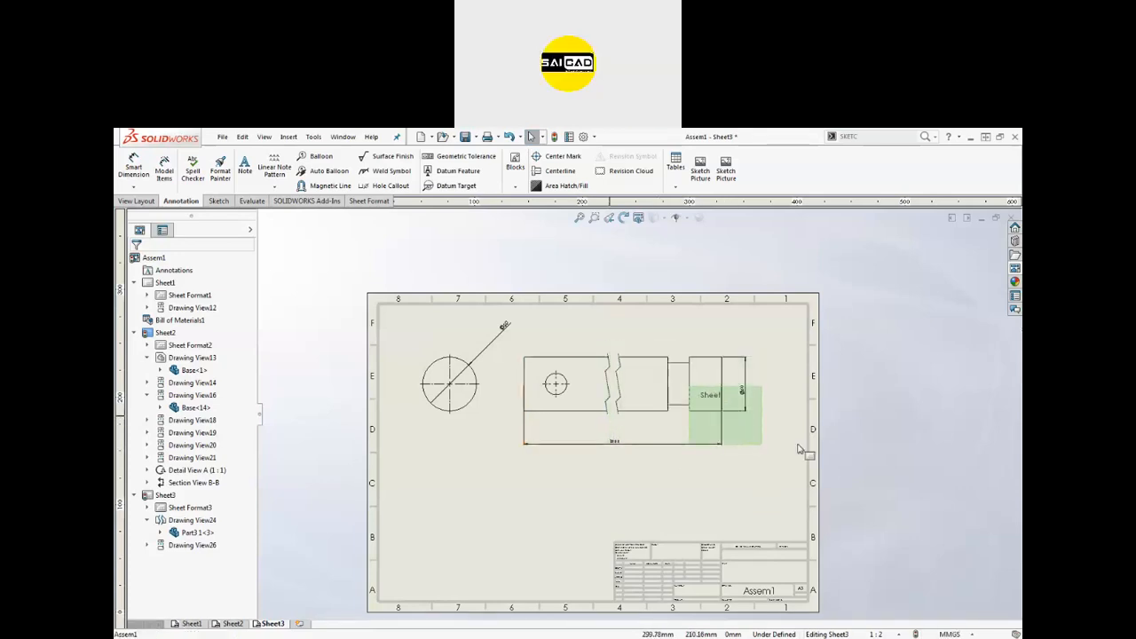
Undo the dimension moves, the inserted model dimensions and the shaft view's break, and delete the projected view below it.
key("ctrl+z")
key("ctrl+z")
key("ctrl+z")
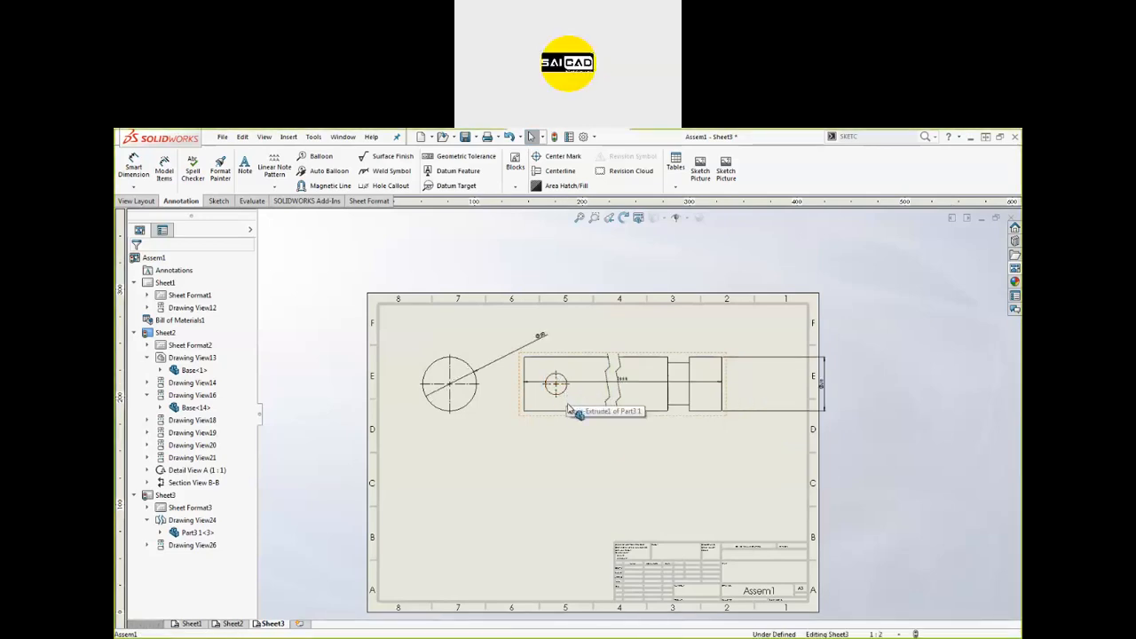
key("ctrl+z")
key("f")
left_click(671, 462)
key("Delete")
scroll(531, 427, "down", 2)
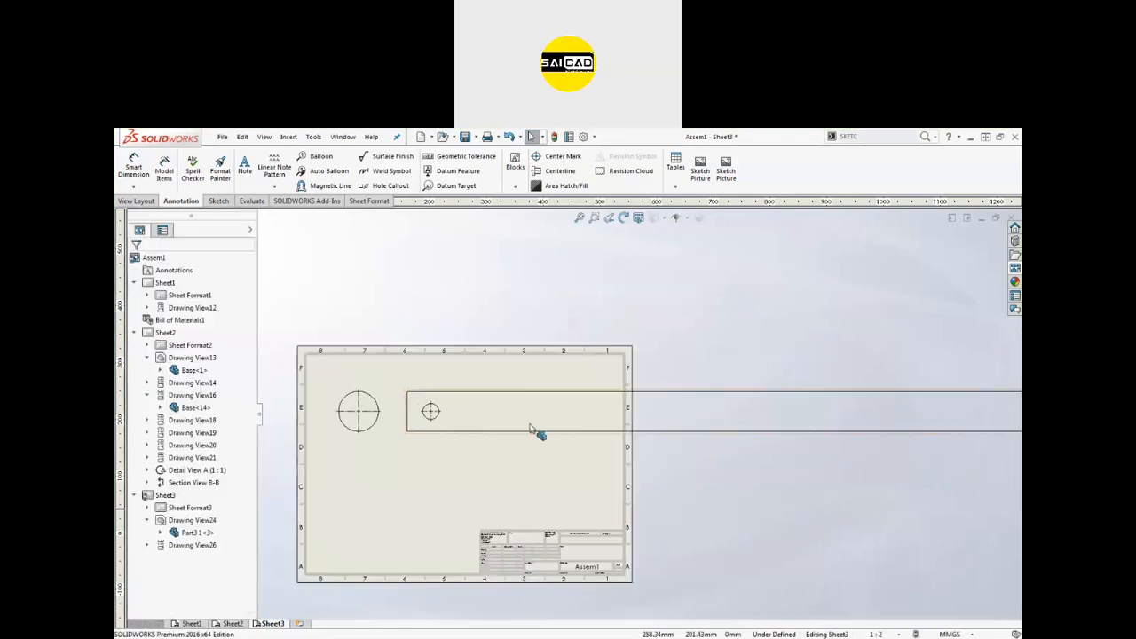
scroll(530, 428, "up", 2)
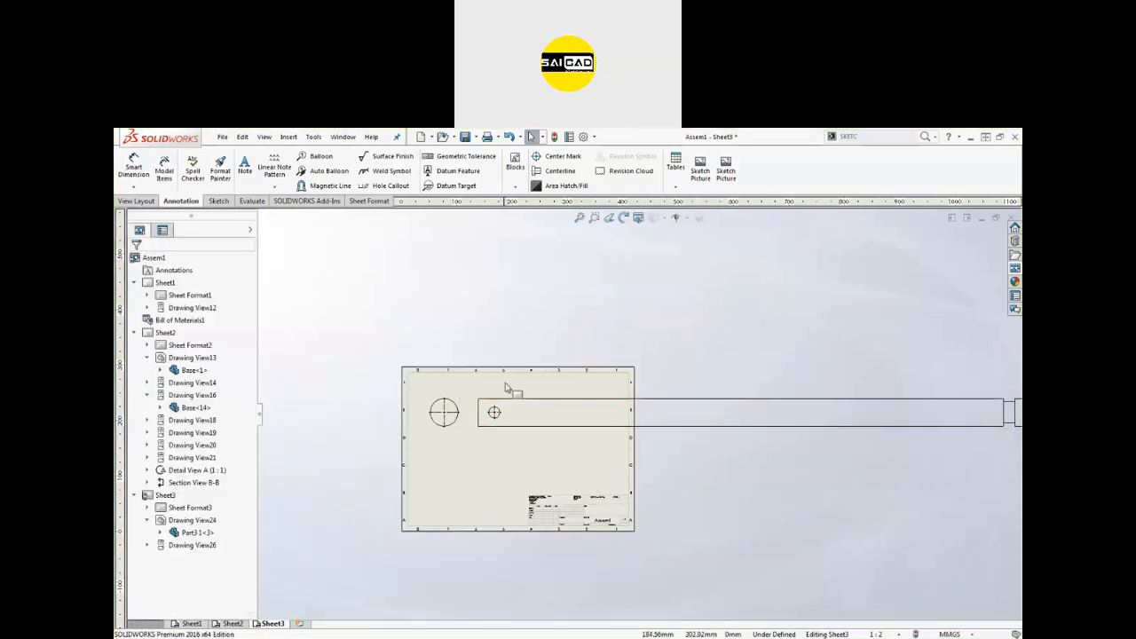
scroll(471, 410, "down", 2)
scroll(604, 459, "up", 2)
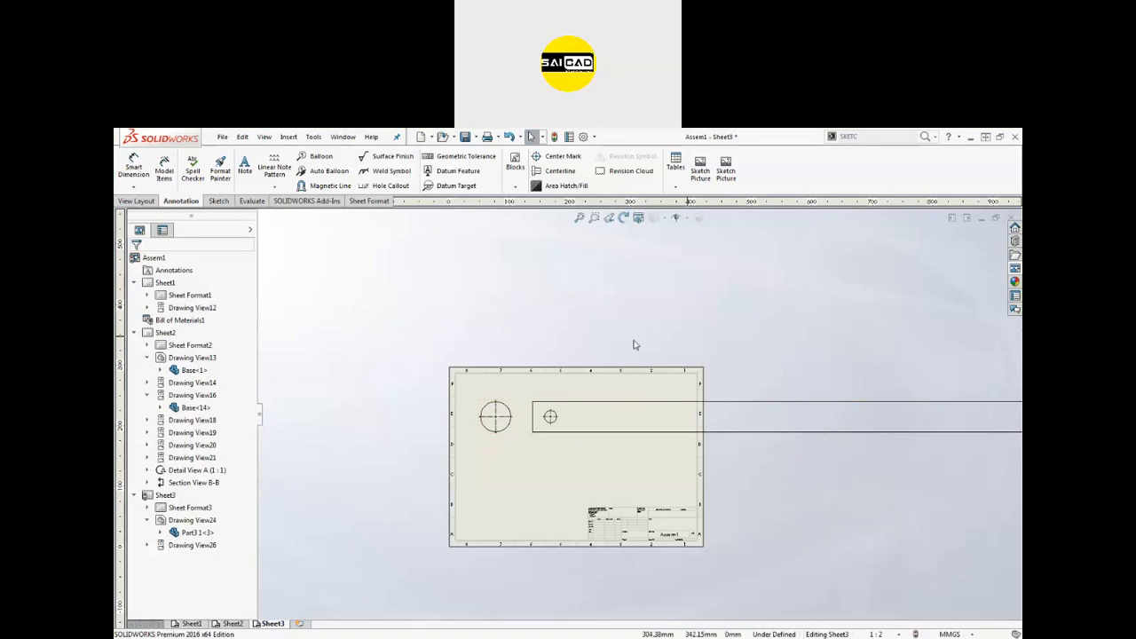
Break the long shaft view with vertical break lines, one just past the cross hole and one just before the groove.
left_click(152, 200)
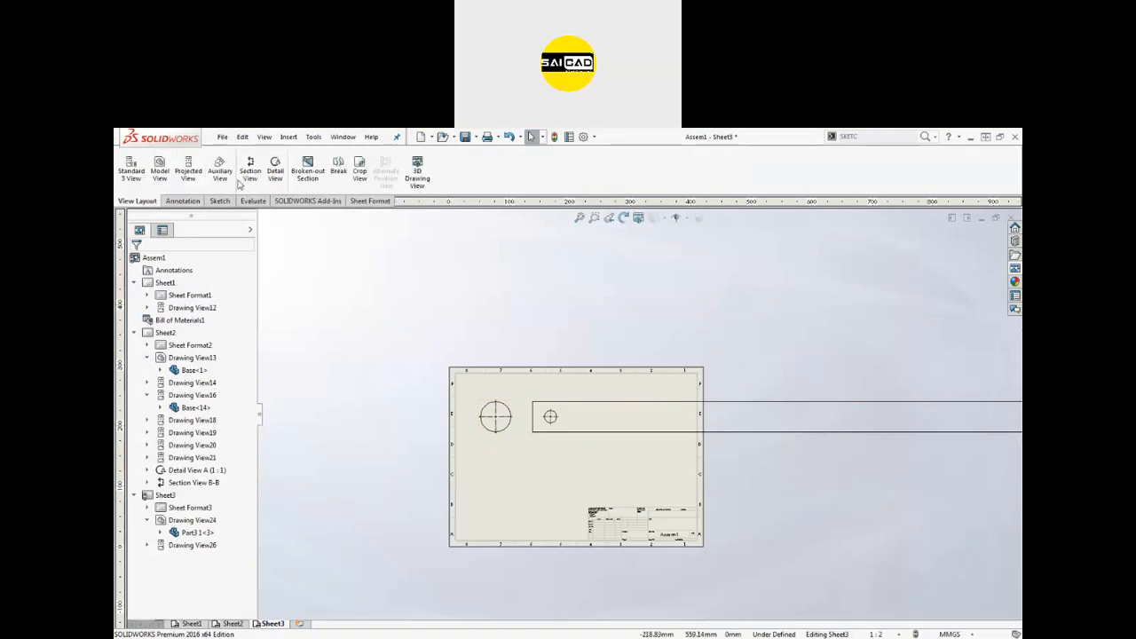
left_click(337, 168)
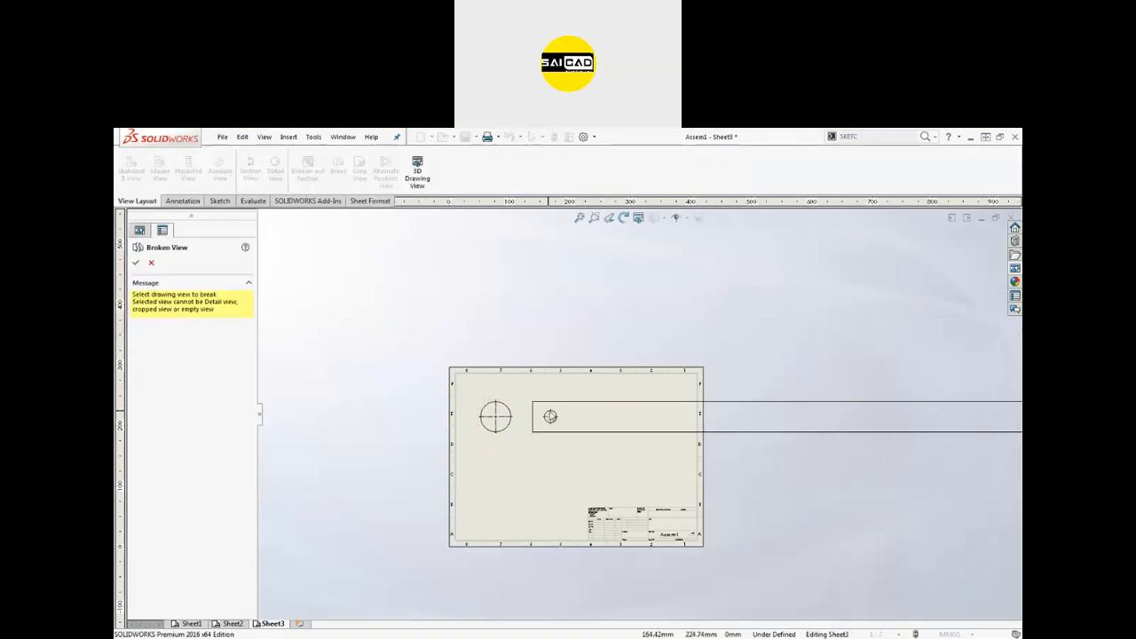
left_click(585, 408)
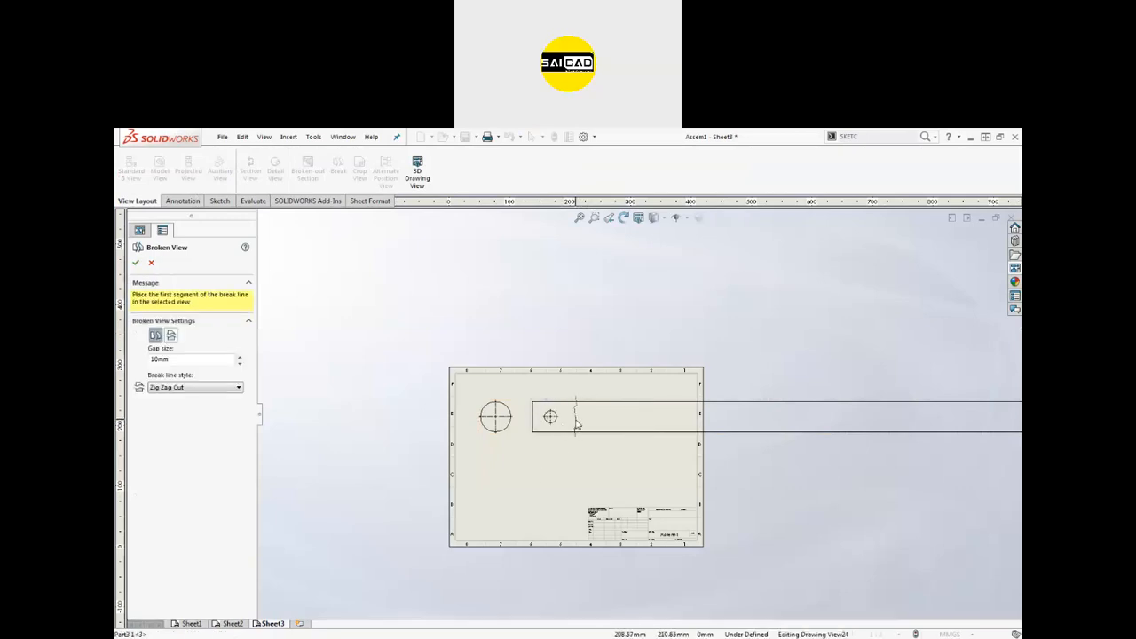
left_click(576, 425)
scroll(634, 416, "up", 2)
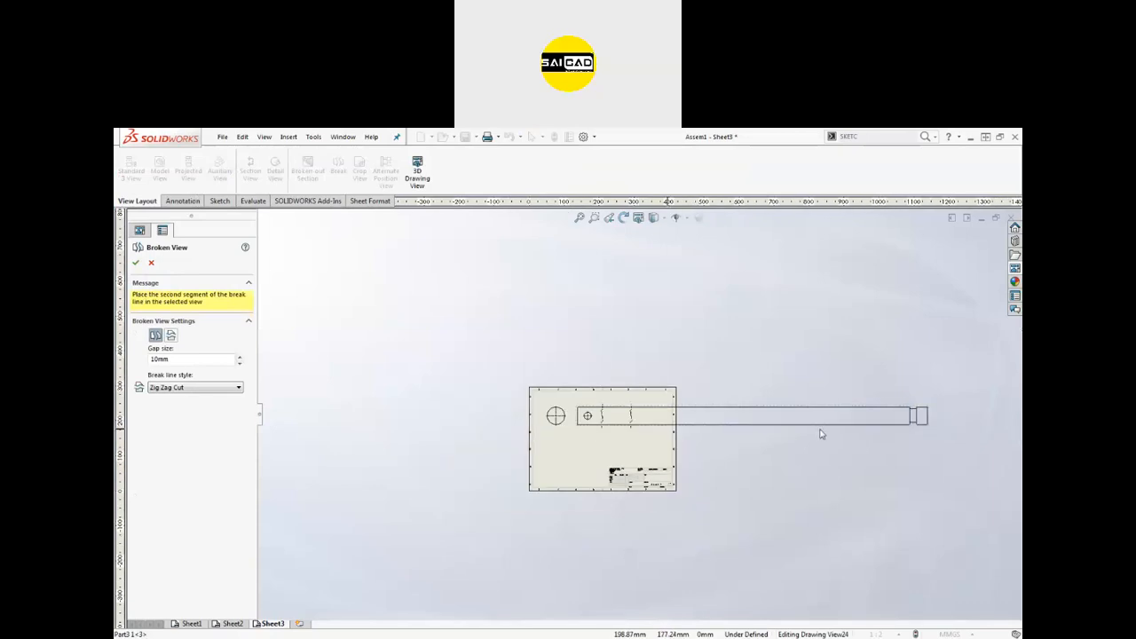
left_click(890, 415)
scroll(799, 433, "down", 4)
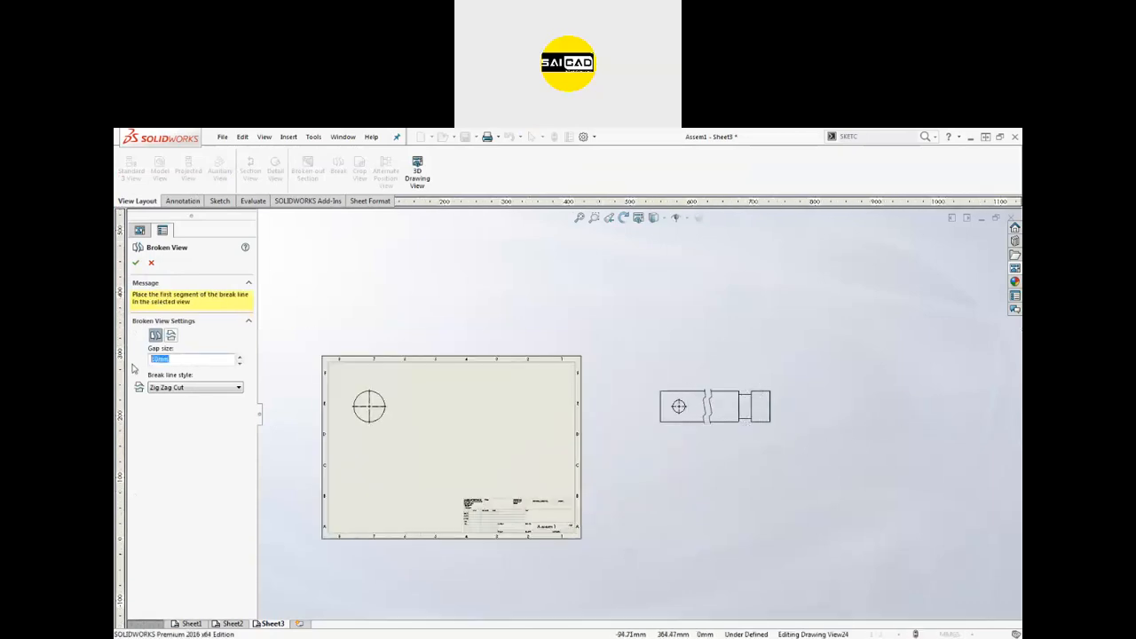
Set the break's gap size to 20 mm, keep the Zig Zag Cut style and finish the broken view.
type("20")
key("Return")
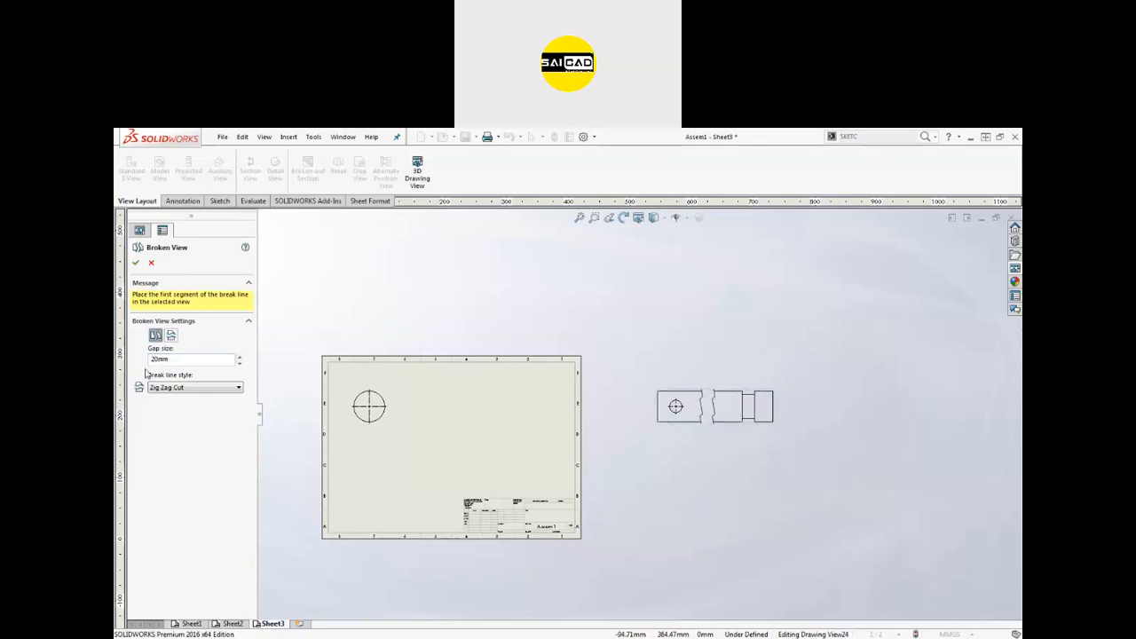
left_click(189, 388)
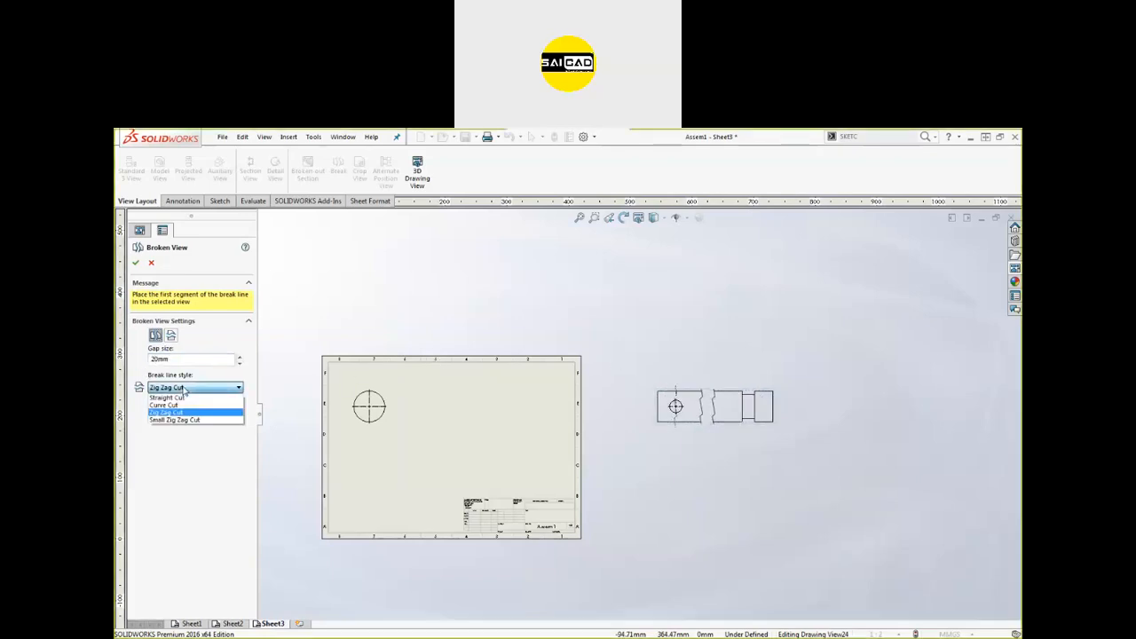
left_click(184, 390)
left_click(135, 263)
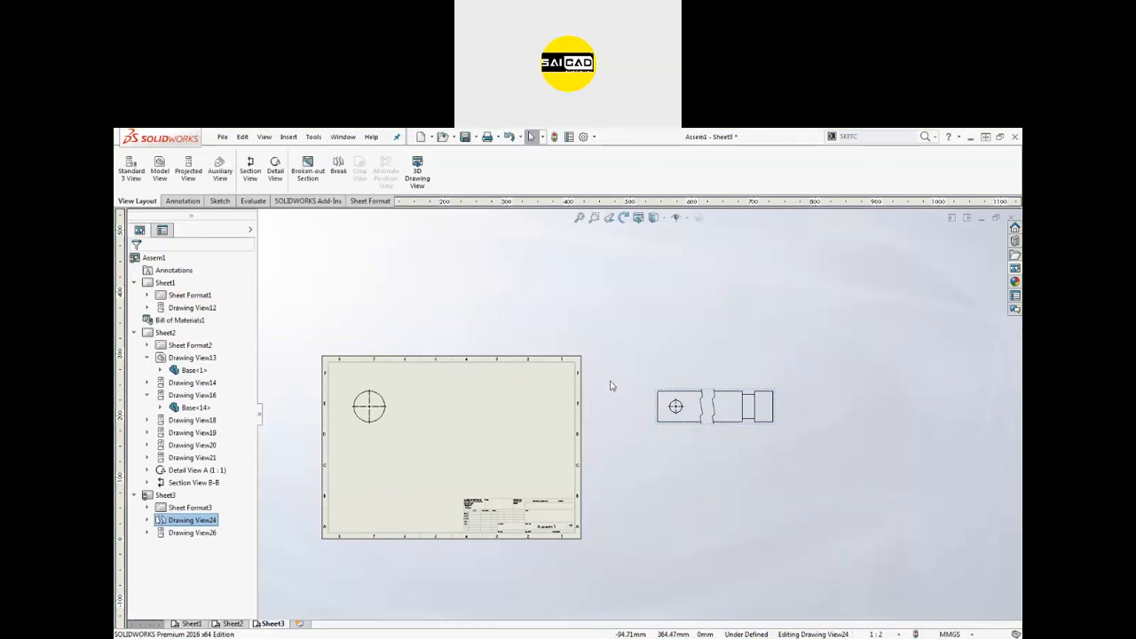
Move the broken shaft view onto the sheet beside the circular end view.
left_click_drag(657, 393, 416, 398)
key("Escape")
scroll(376, 423, "down", 3)
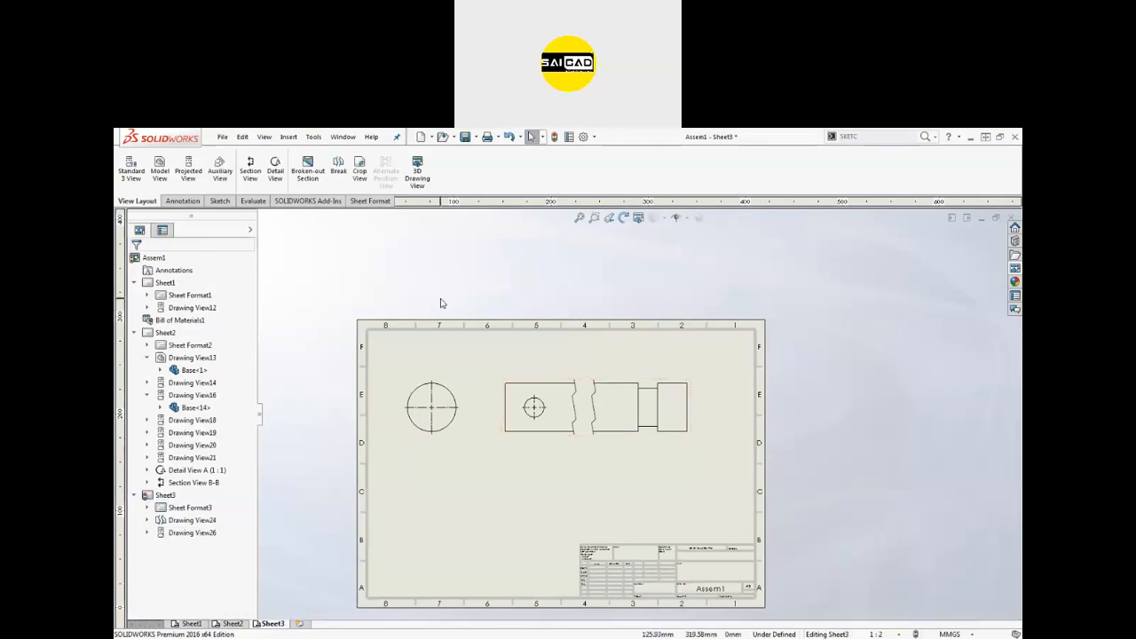
Insert the model dimensions of the shaft's extruded feature into all views with Model Items, using the selected feature as source.
left_click(182, 201)
left_click(134, 165)
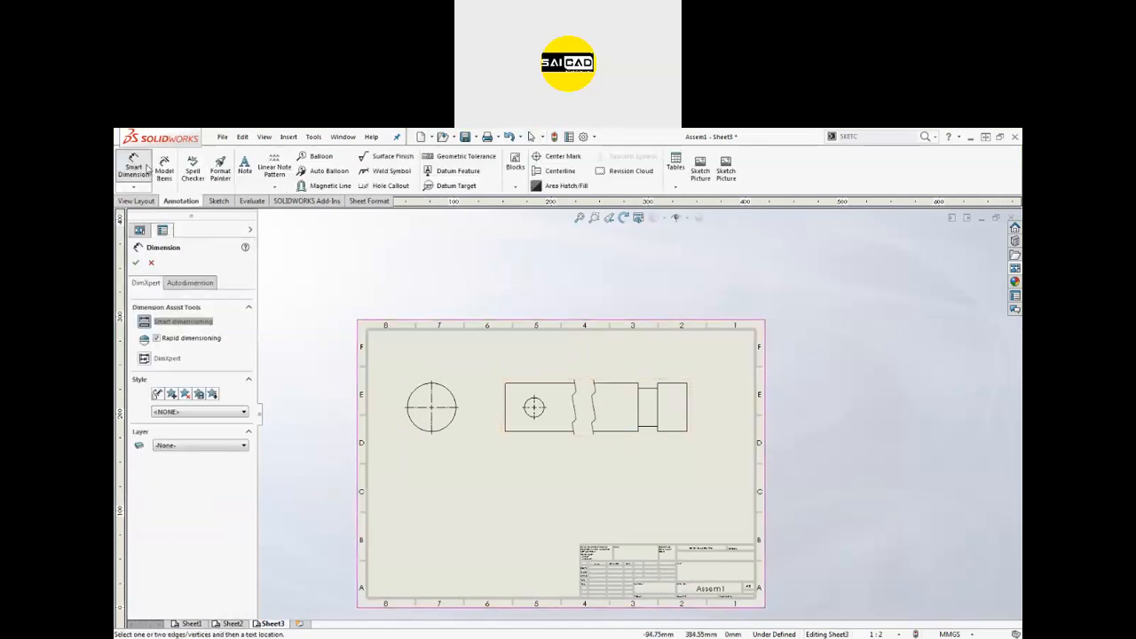
left_click(165, 166)
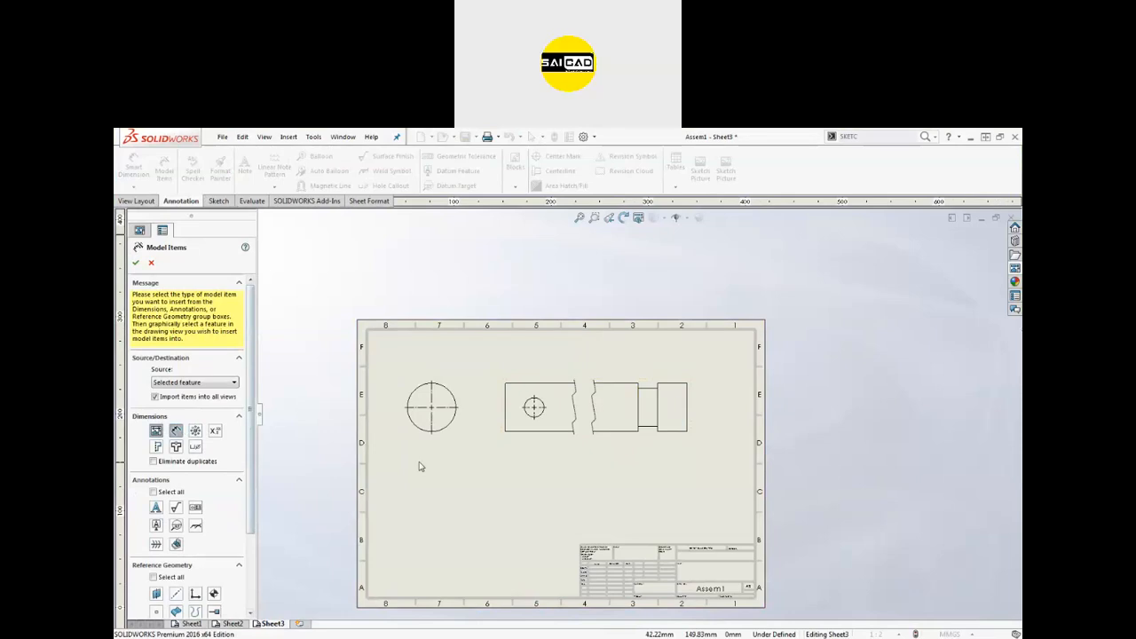
left_click(536, 433)
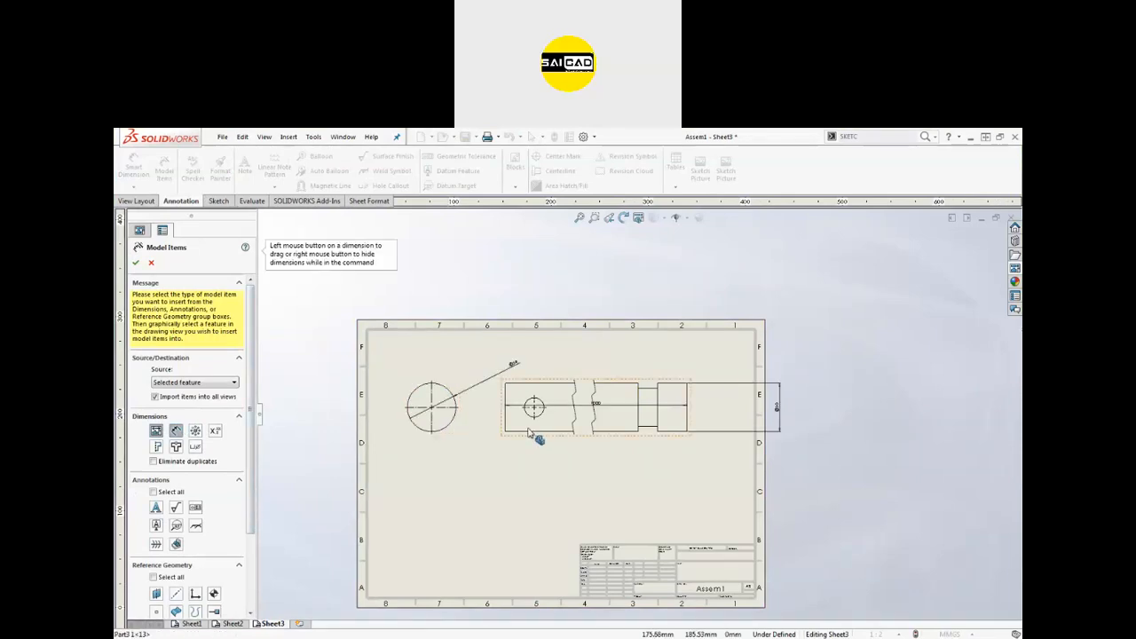
left_click(136, 263)
Place the 1000 length dimension below the broken shaft view and move its diameter dimension close to the grooved end, inside the sheet border.
left_click_drag(602, 407, 591, 465)
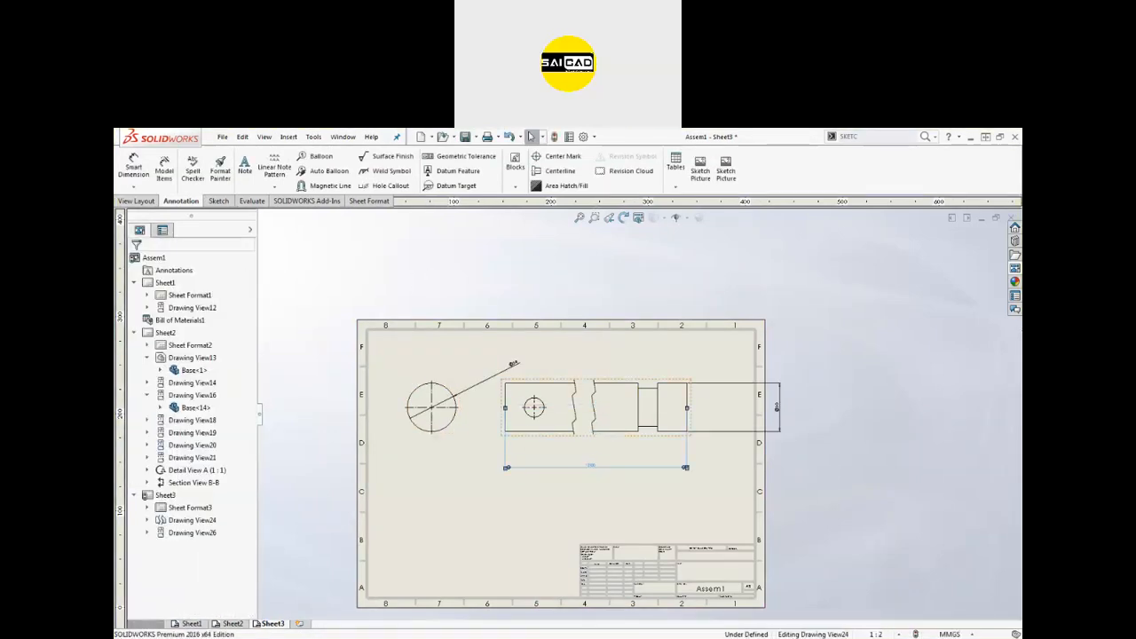
scroll(609, 470, "down", 2)
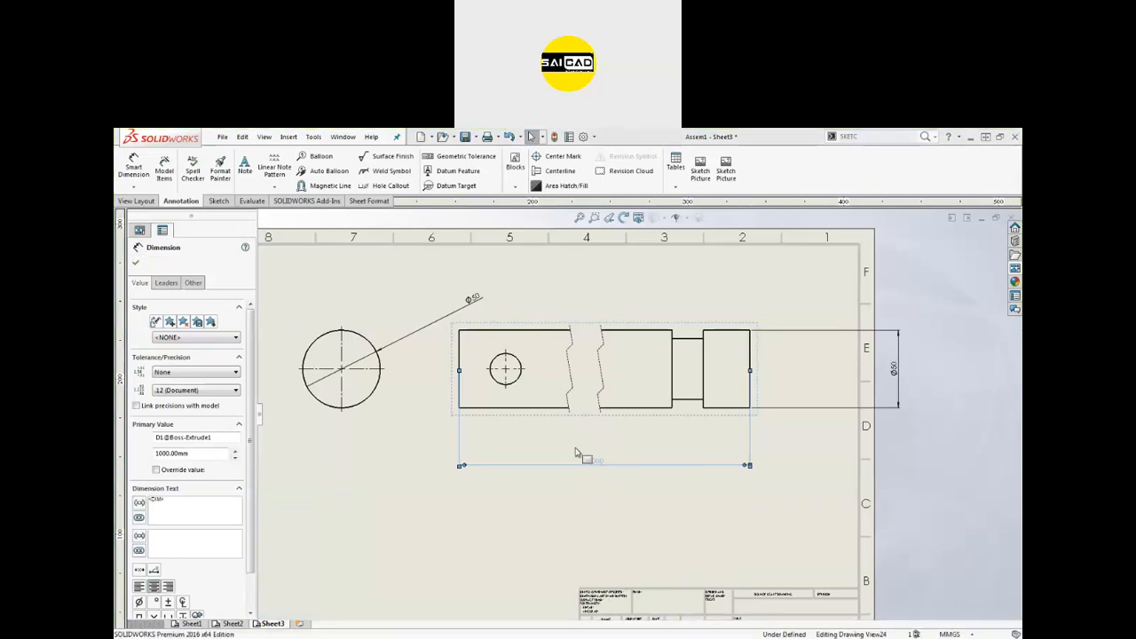
key("Escape")
key("f")
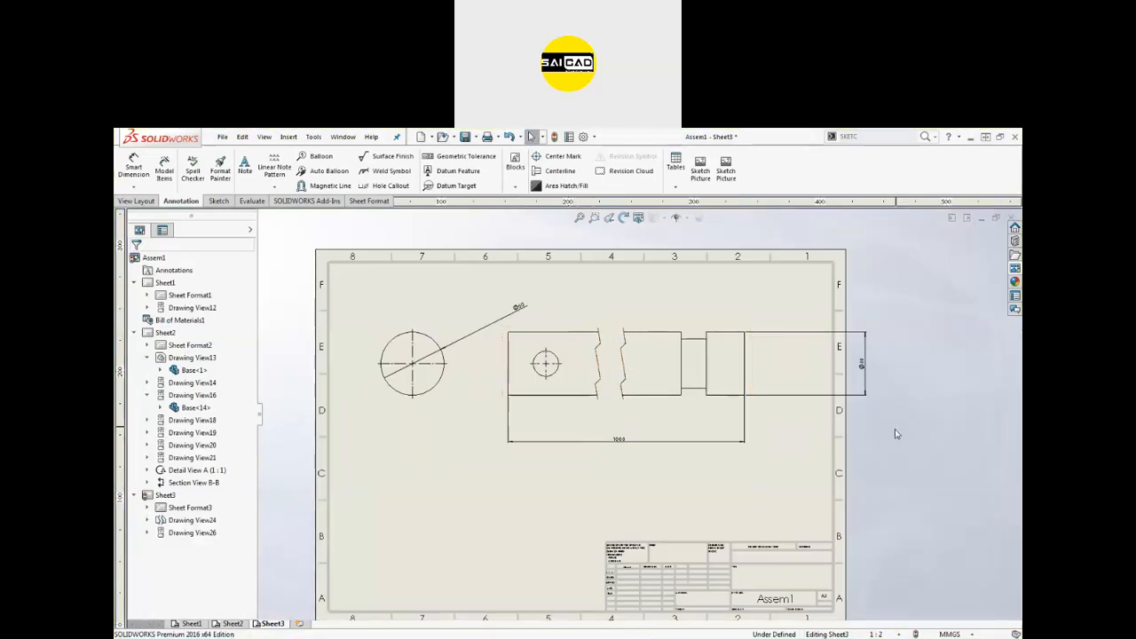
left_click_drag(862, 366, 793, 368)
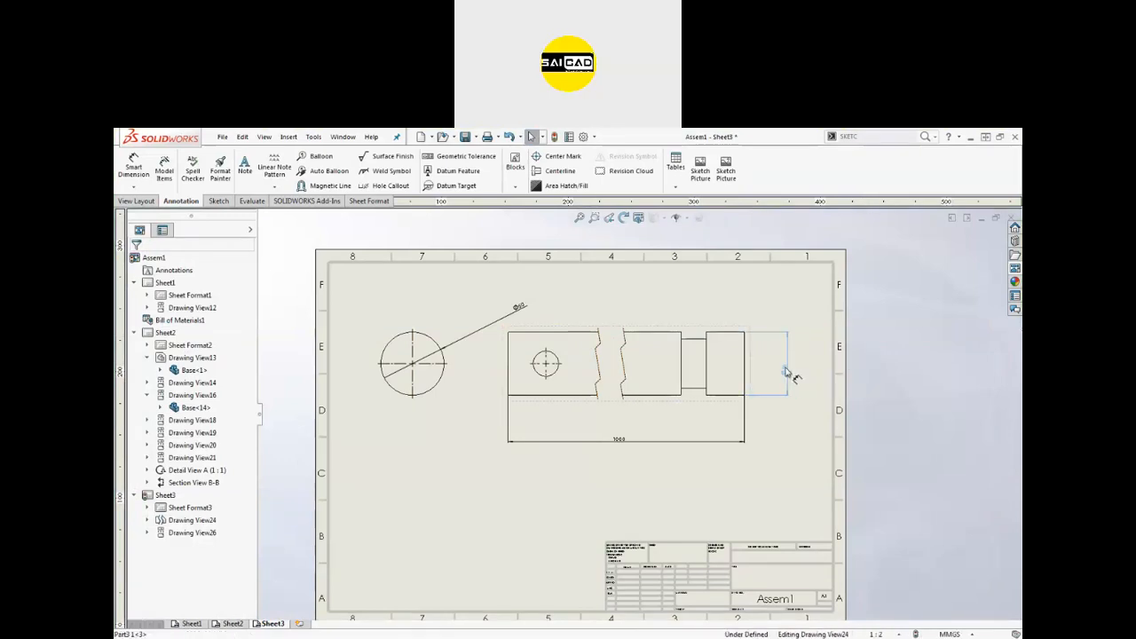
left_click(690, 462)
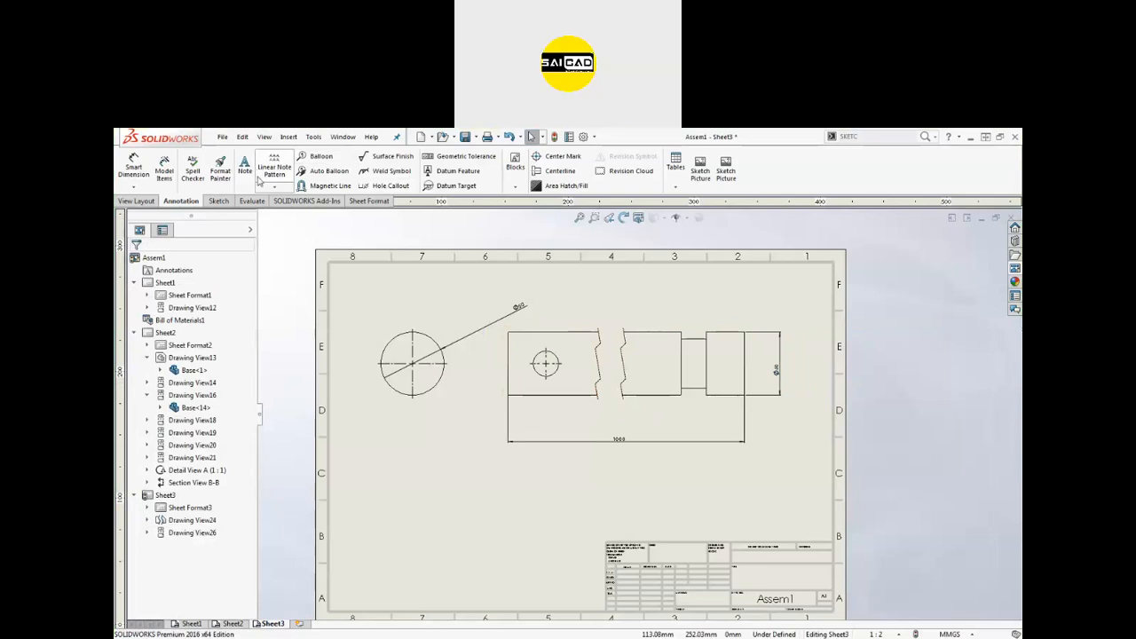
Start a broken-out section in the broken shaft view with a closed spline around the lower plain-end corner, passing through the cross hole's centre.
left_click(136, 201)
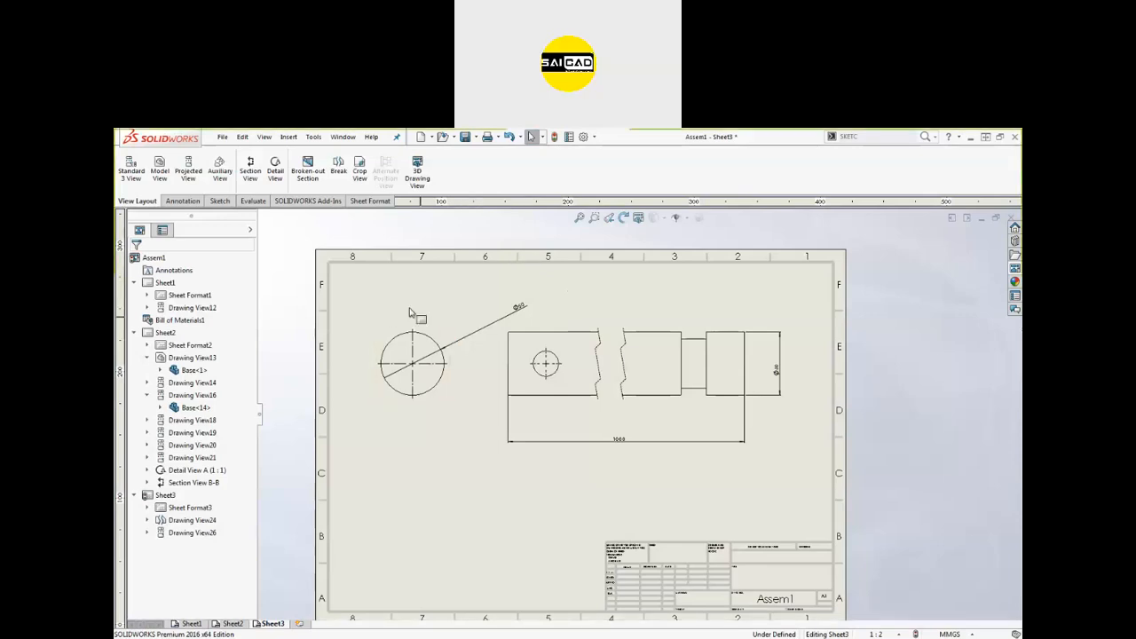
left_click(302, 176)
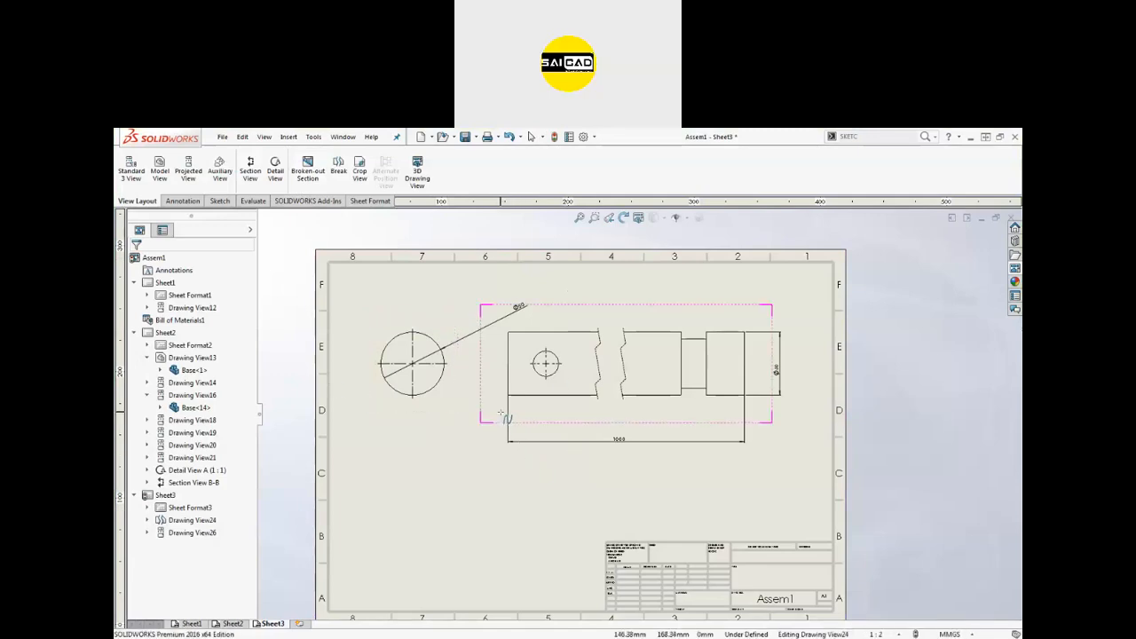
scroll(548, 427, "down", 5)
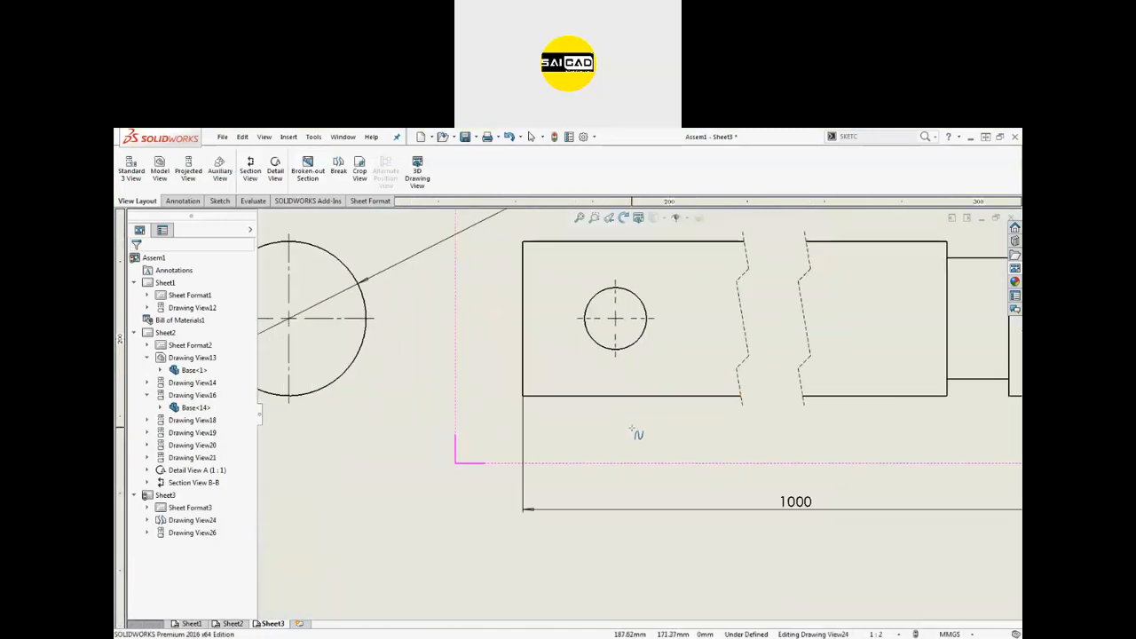
left_click(603, 431)
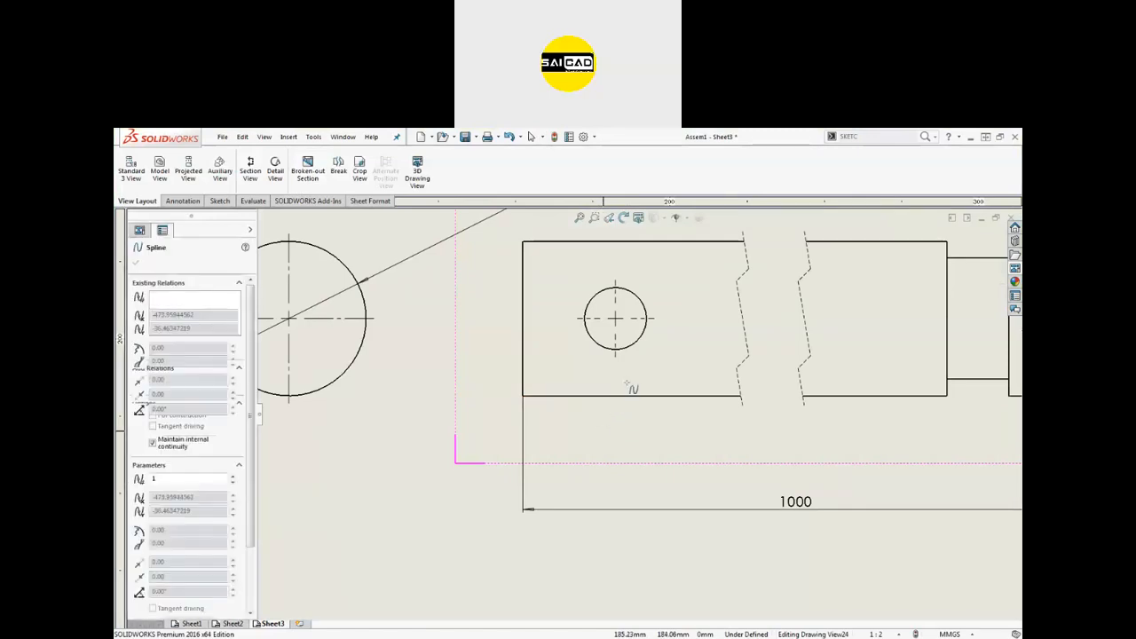
left_click(626, 340)
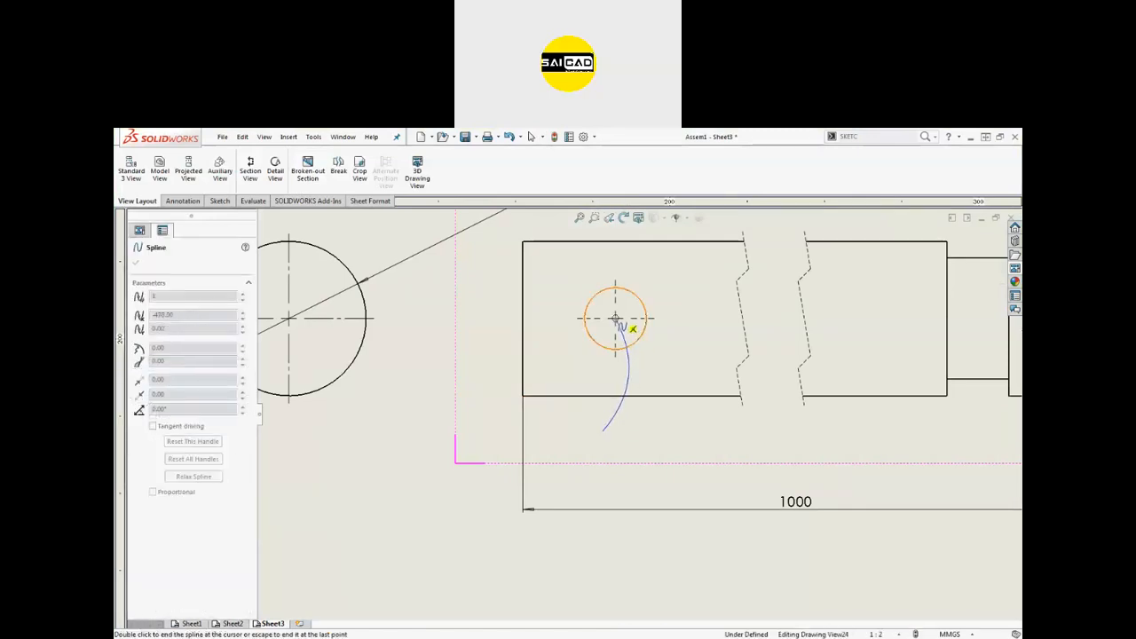
left_click(466, 380)
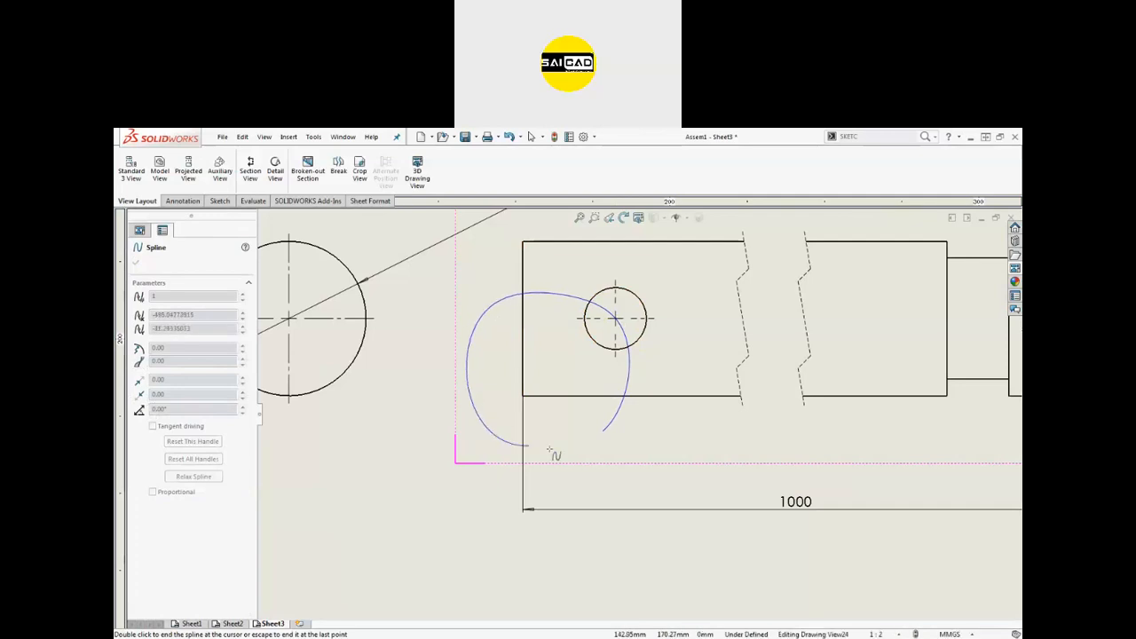
left_click(605, 433)
Use the circular end view's outer edge as the section depth, preview the cut and finish the broken-out section.
key("f")
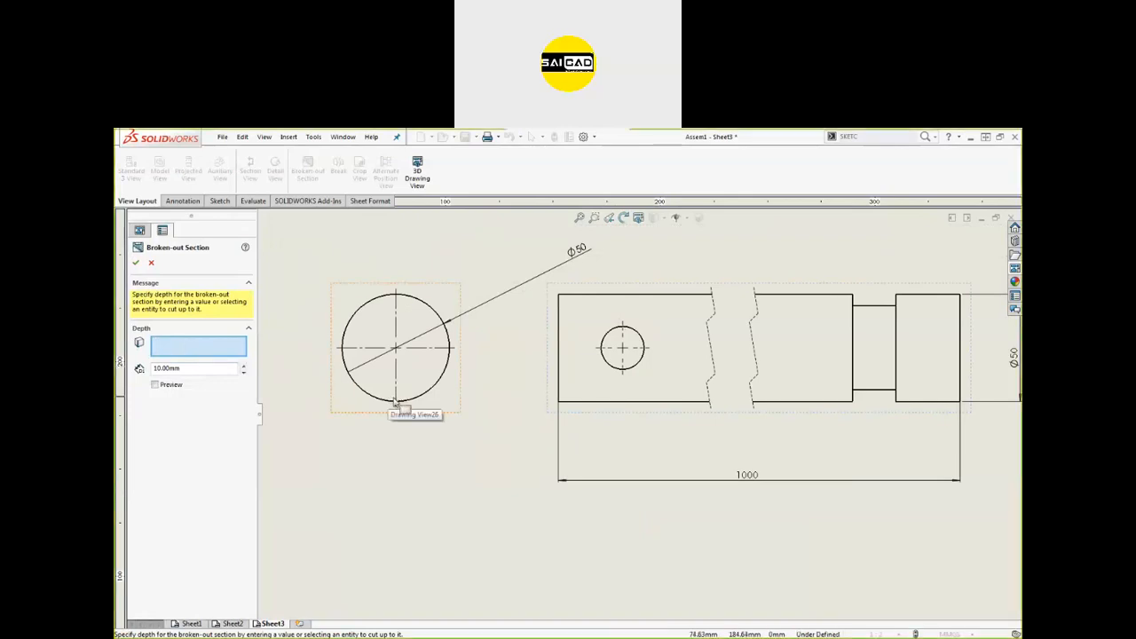
left_click(424, 306)
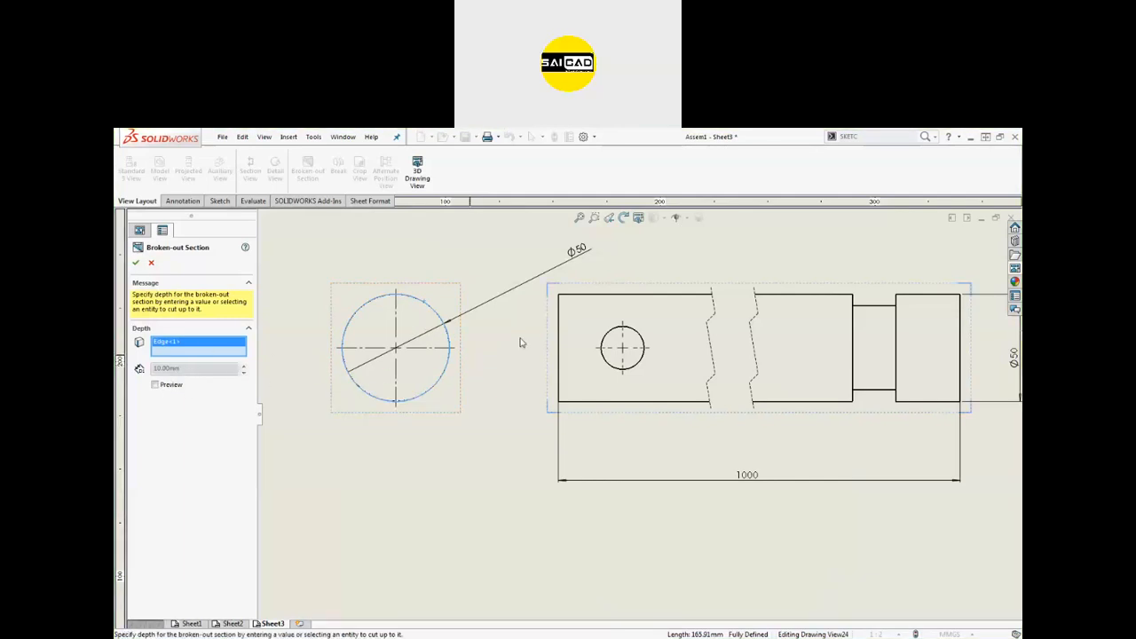
left_click(163, 387)
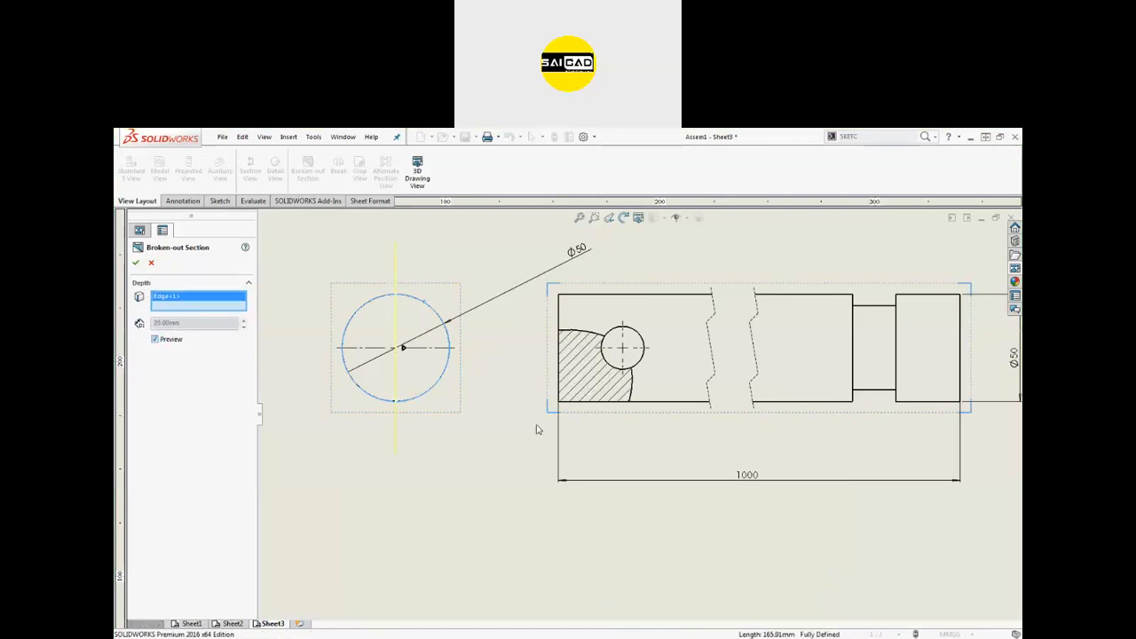
scroll(590, 404, "down", 1)
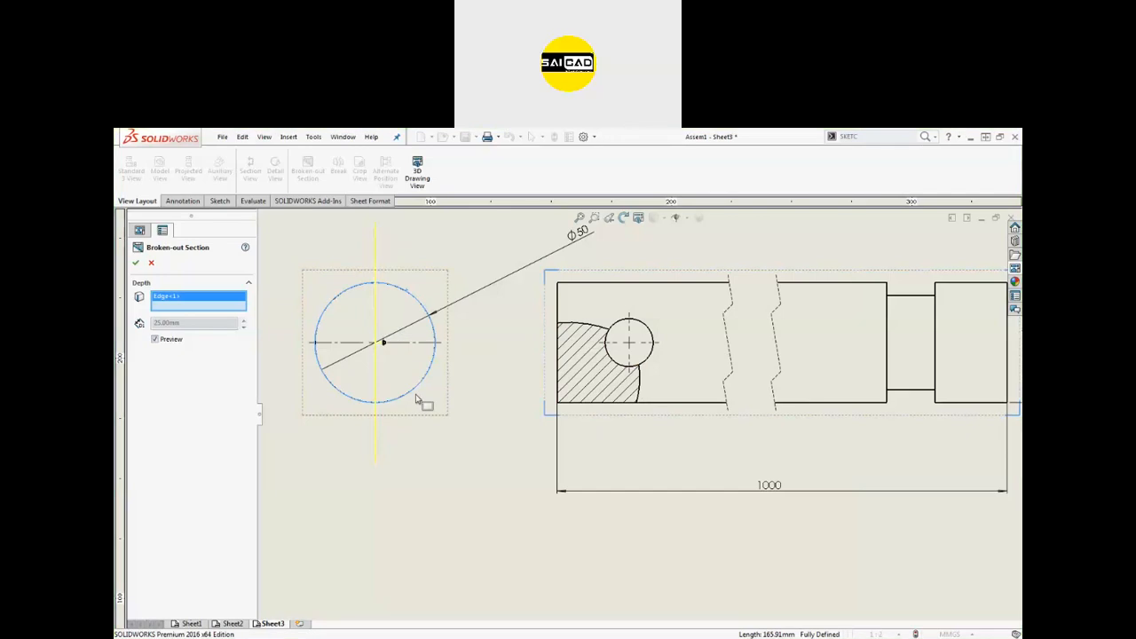
key("z")
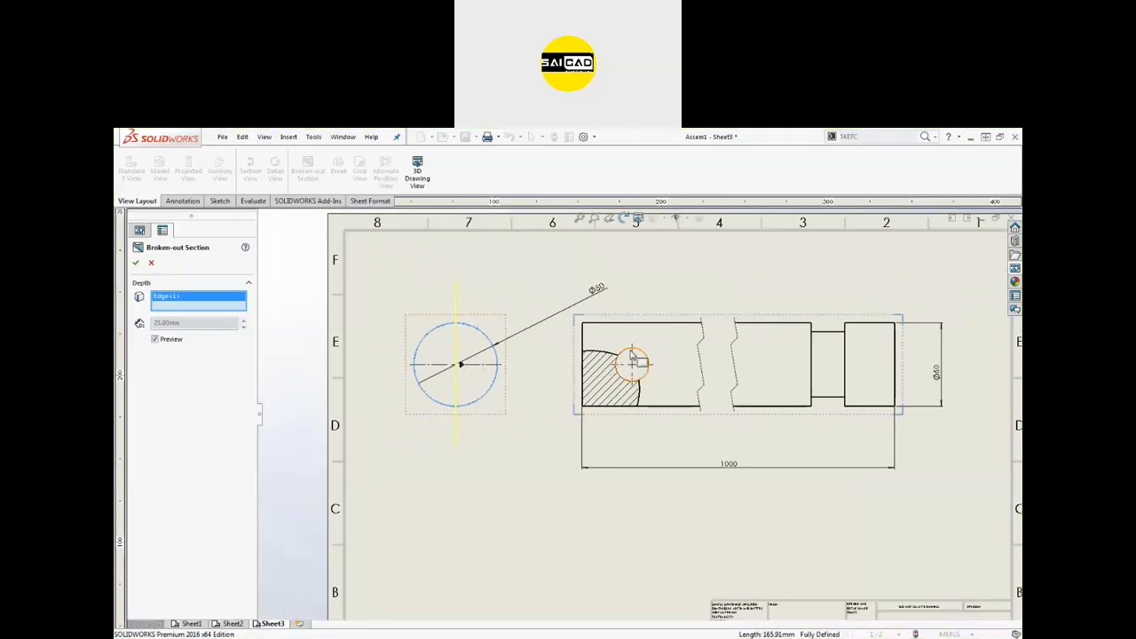
left_click(136, 262)
key("f")
scroll(604, 390, "down", 2)
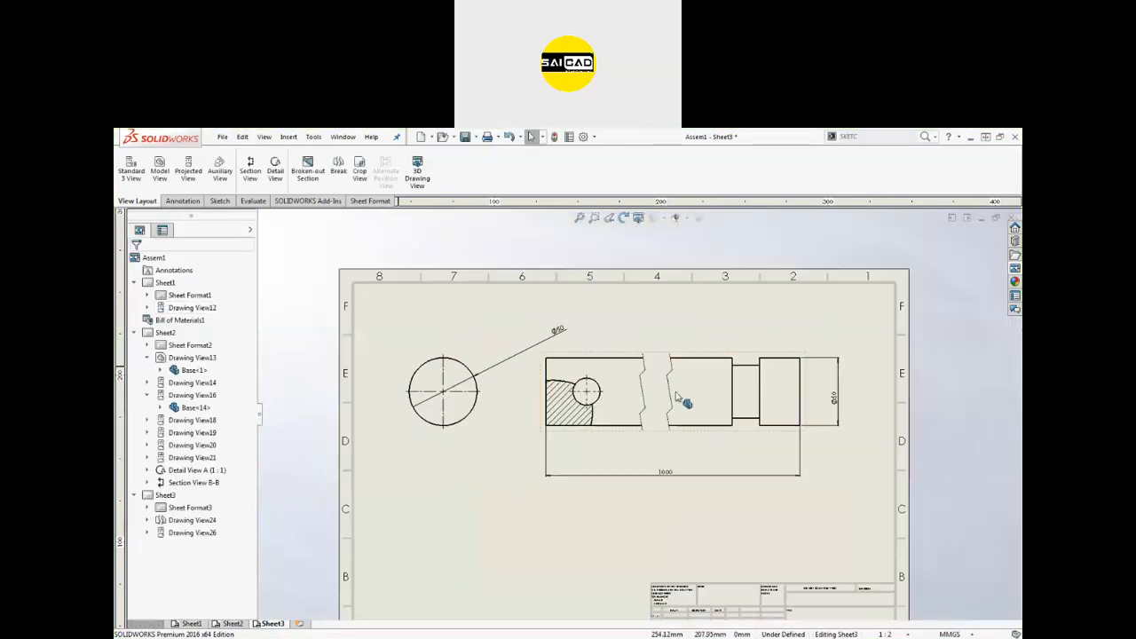
scroll(603, 431, "down", 2)
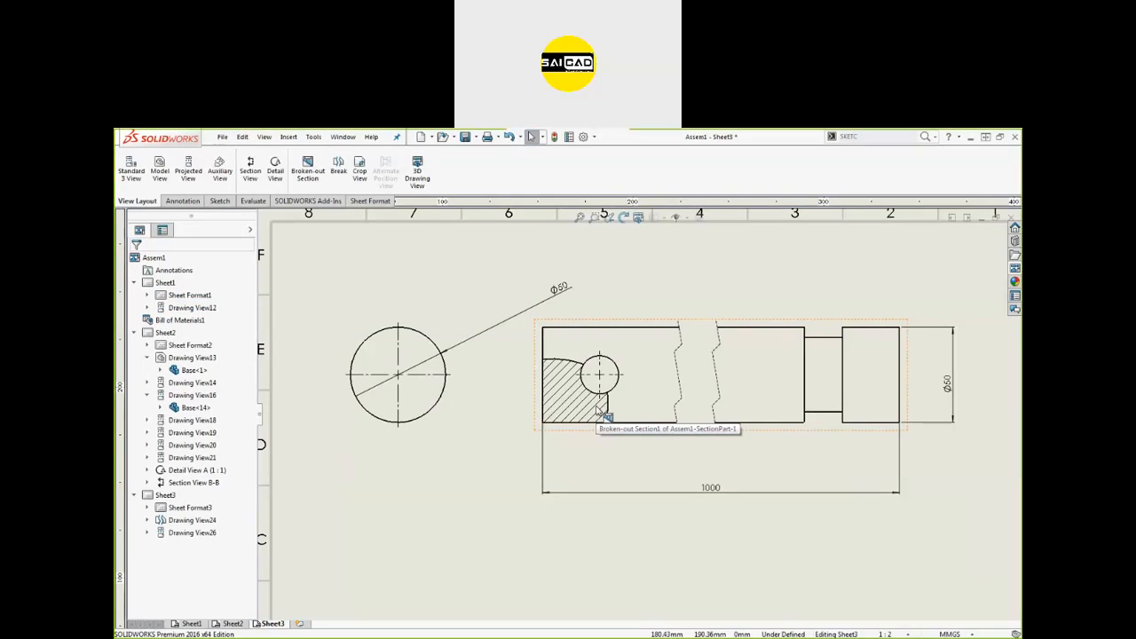
key("f")
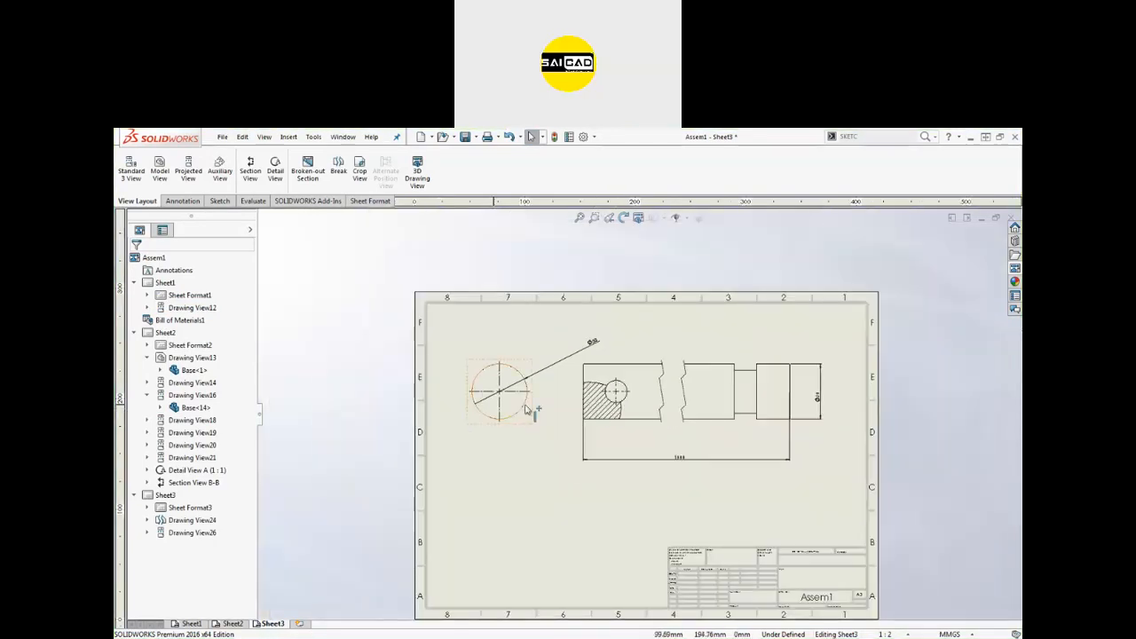
scroll(525, 400, "down", 4)
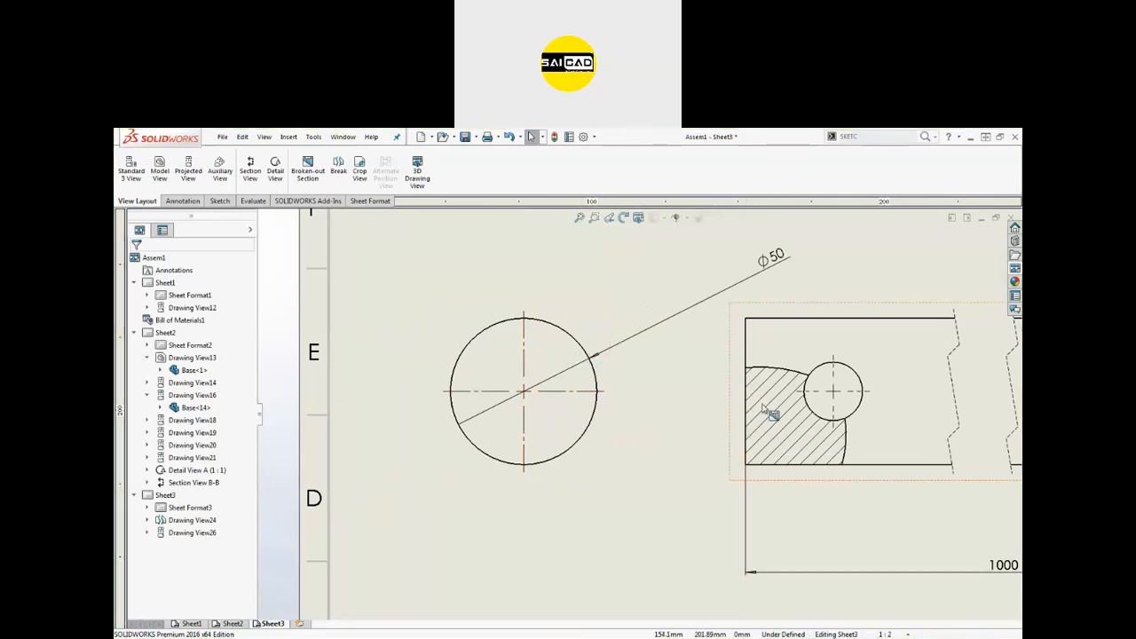
scroll(640, 417, "up", 5)
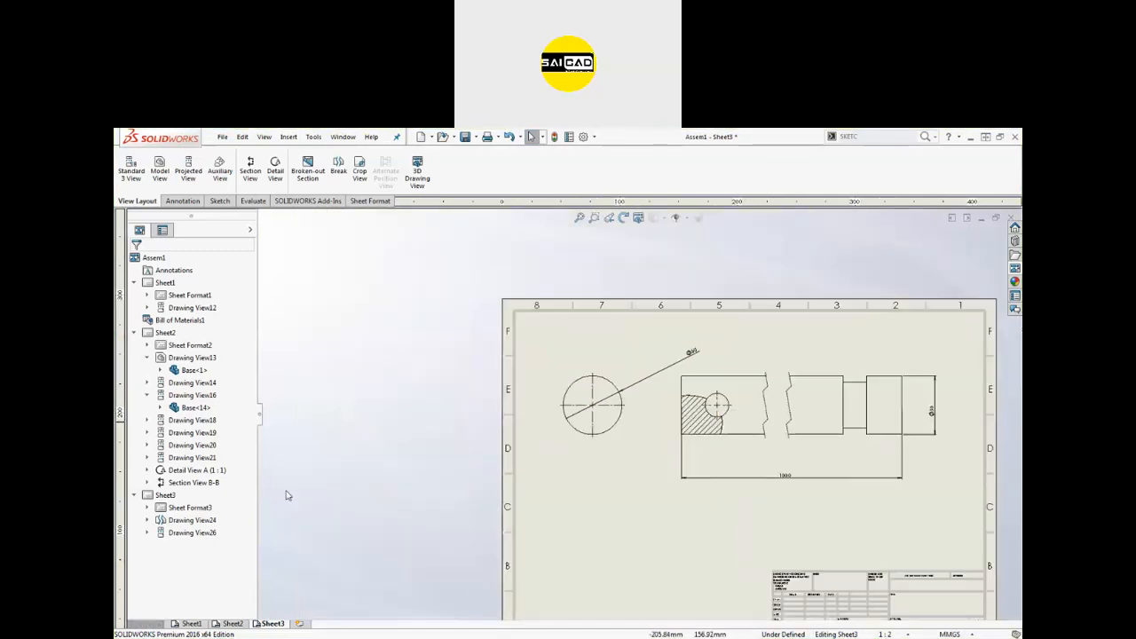
Activate Sheet1 to view the coupling assembly, and switch on to Sheet2 with the base and shaft views.
right_click(164, 285)
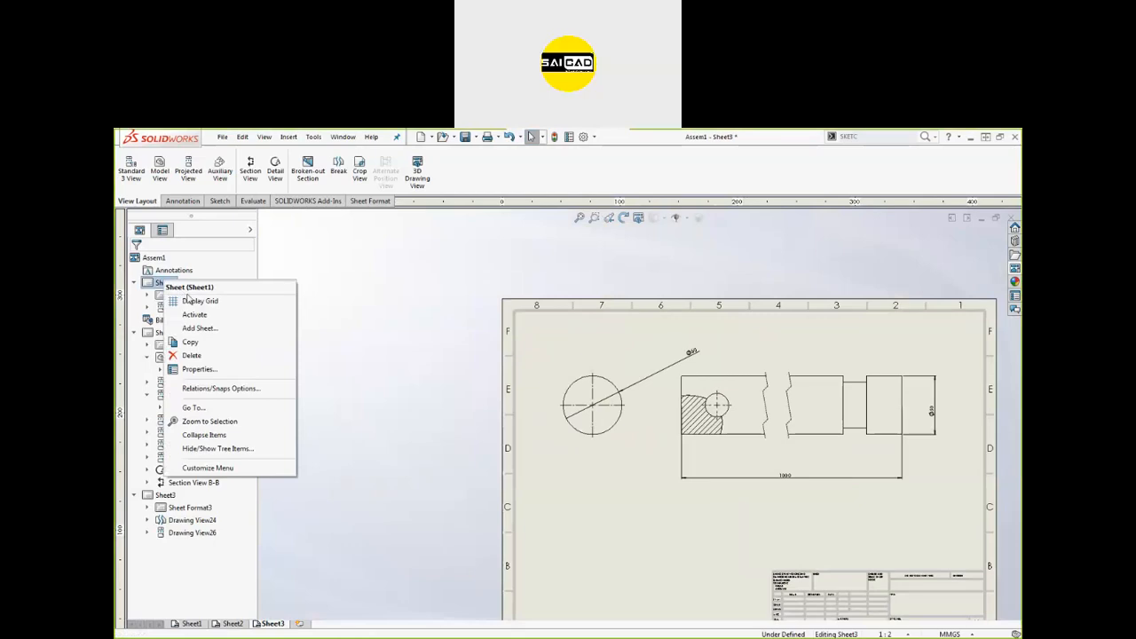
left_click(195, 314)
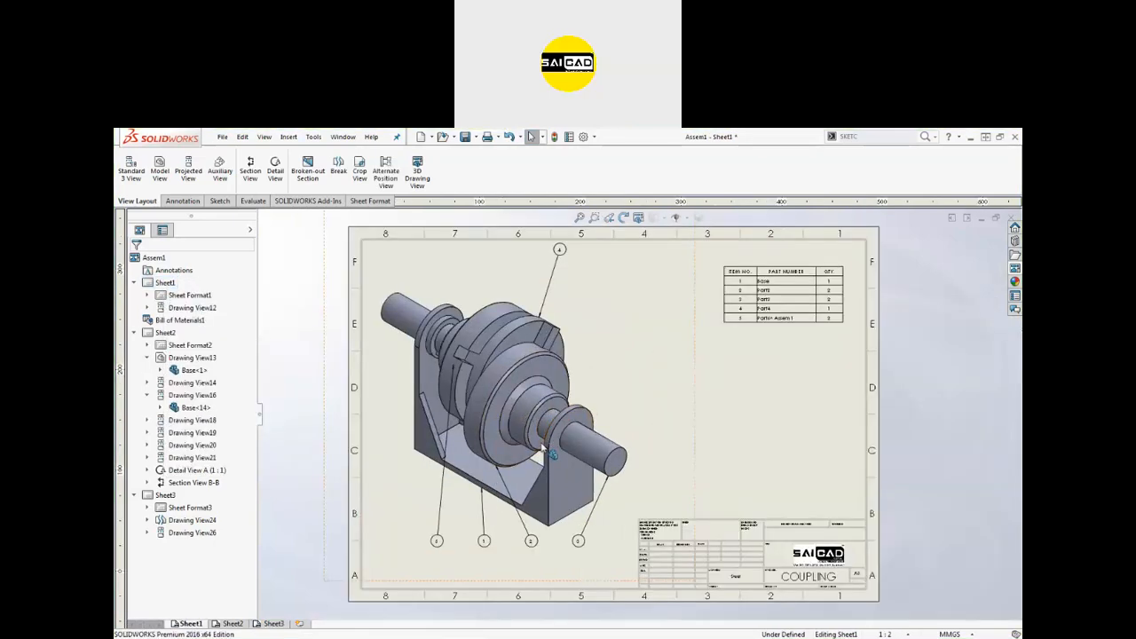
scroll(350, 371, "up", 3)
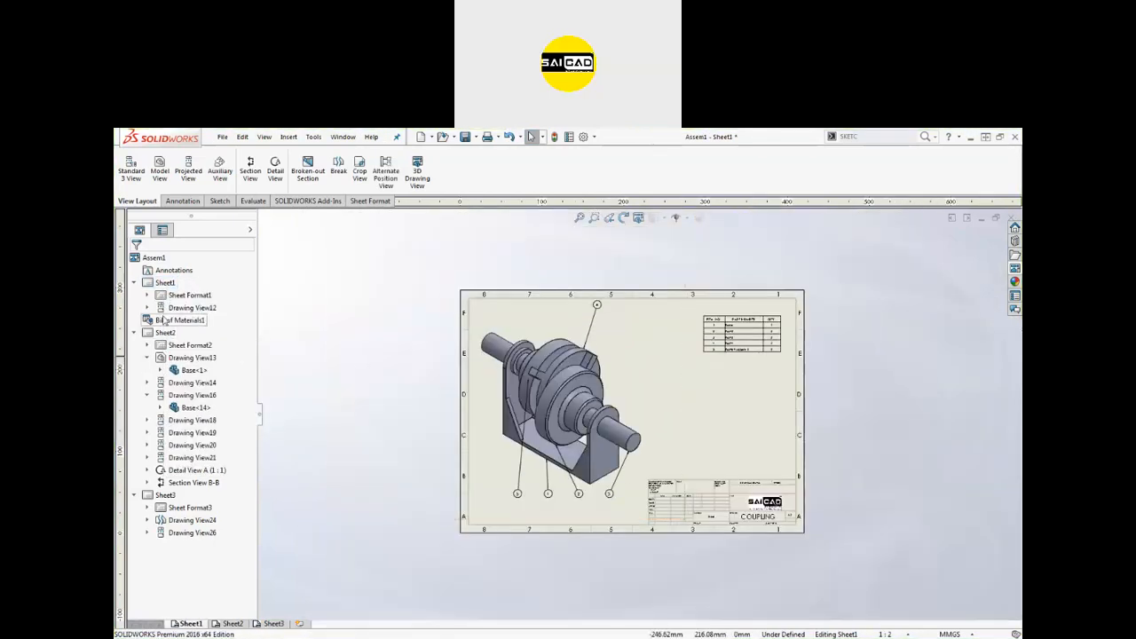
right_click(168, 333)
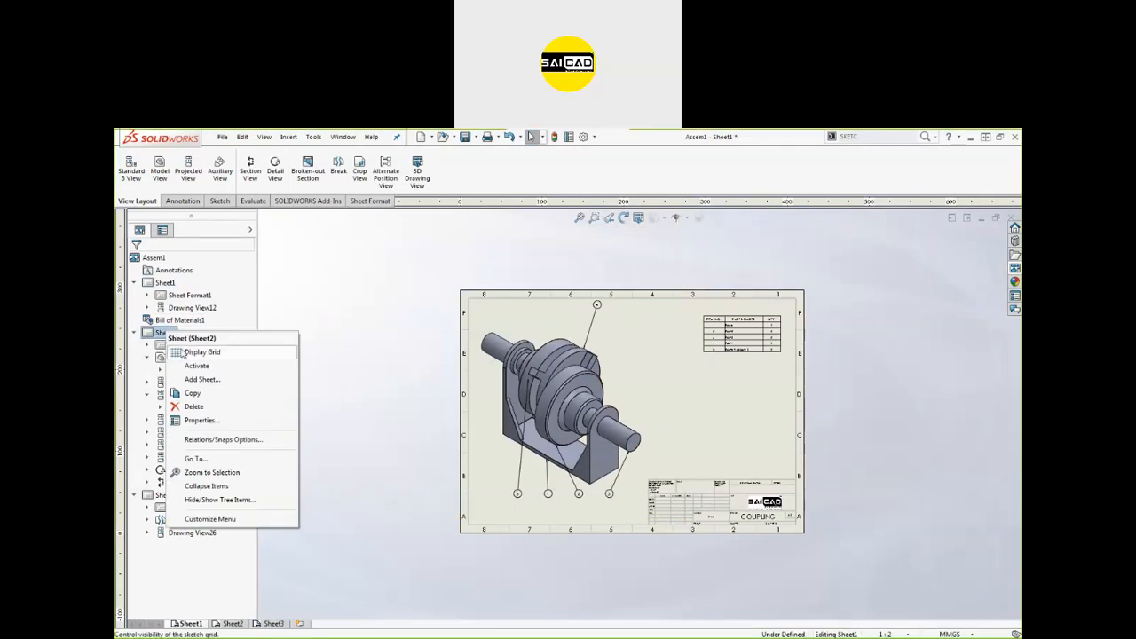
left_click(190, 365)
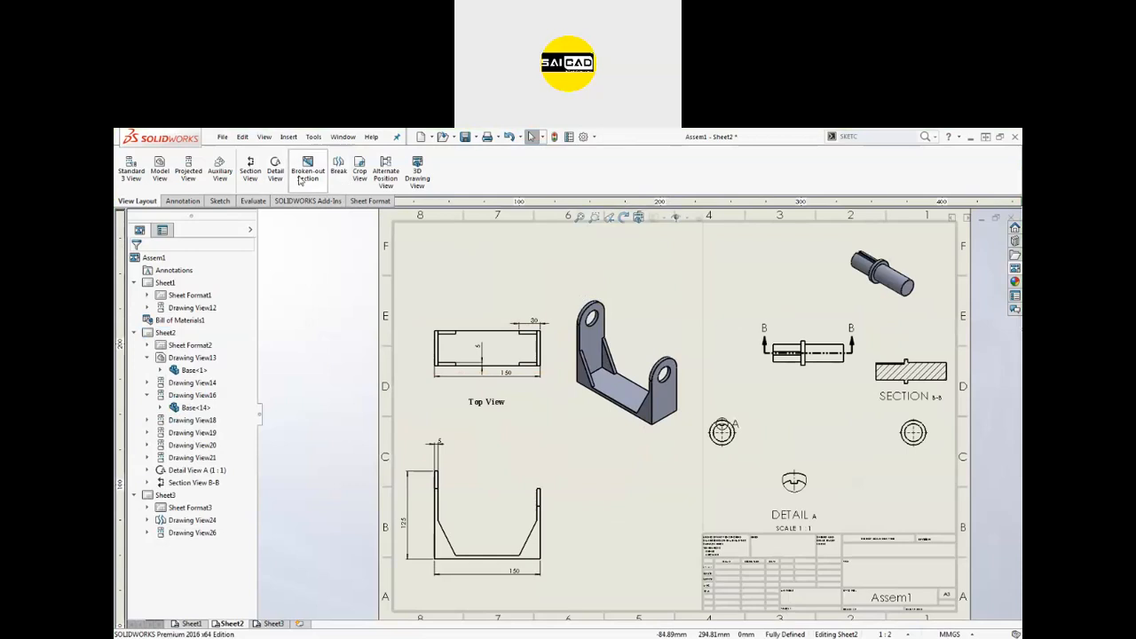
Try a broken-out section in the base's isometric view, enclosing the hole of the front lug with a closed spline.
left_click(655, 382)
scroll(656, 373, "down", 4)
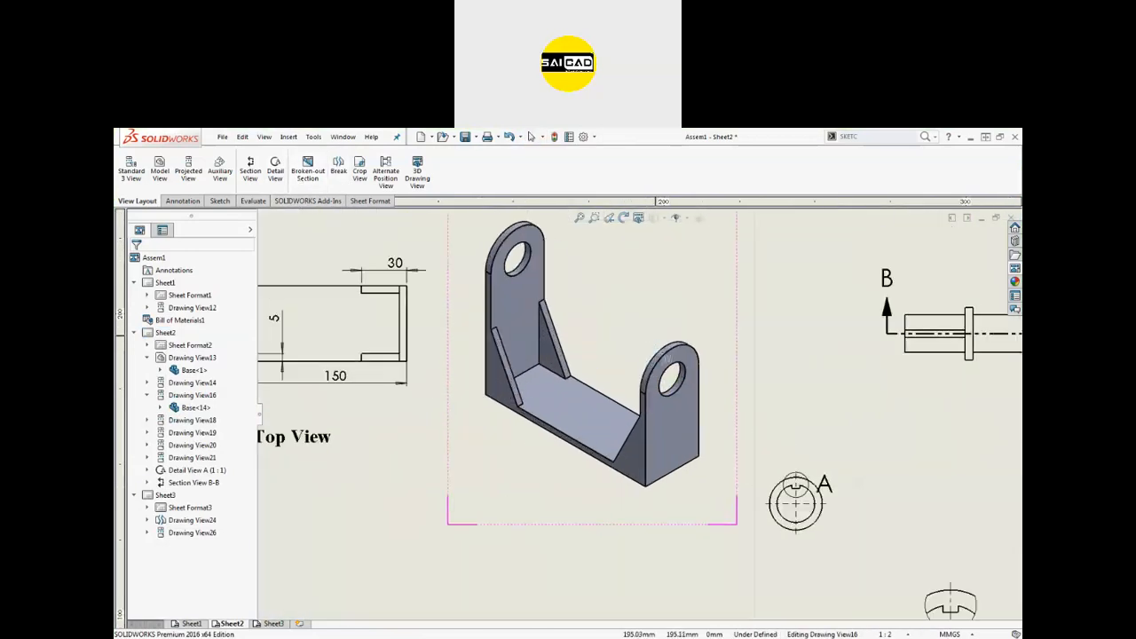
scroll(667, 360, "down", 2)
left_click(677, 376)
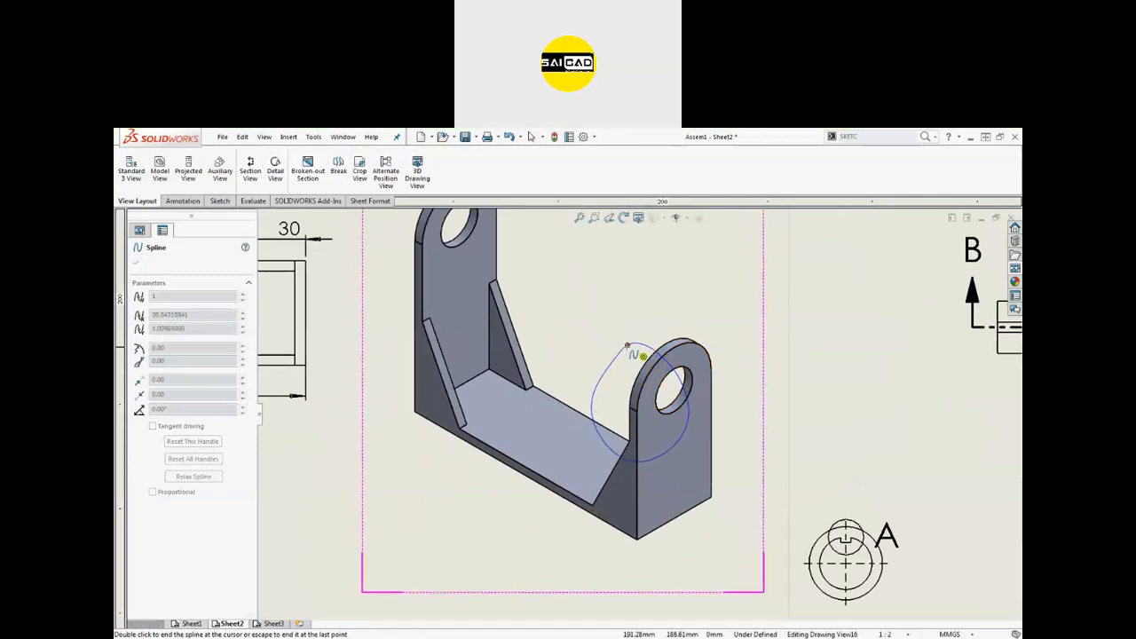
left_click(612, 365)
Try the top view's lower long edge as the depth reference, preview the isometric section and cancel it.
scroll(649, 338, "up", 2)
scroll(651, 329, "up", 1)
scroll(470, 417, "down", 2)
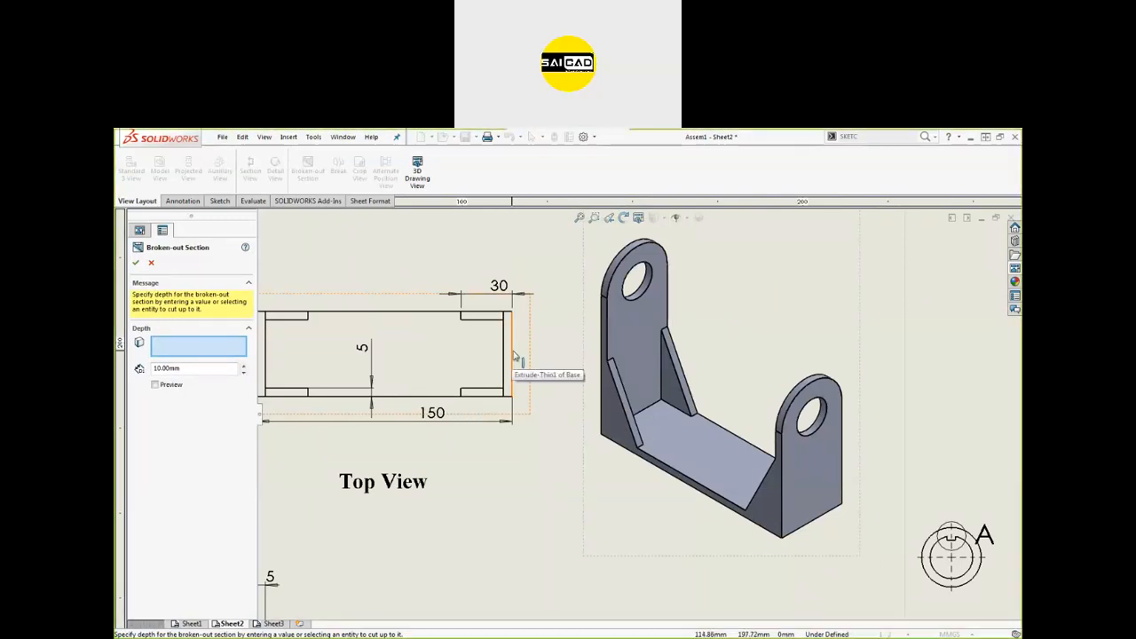
scroll(497, 395, "up", 2)
scroll(508, 404, "down", 1)
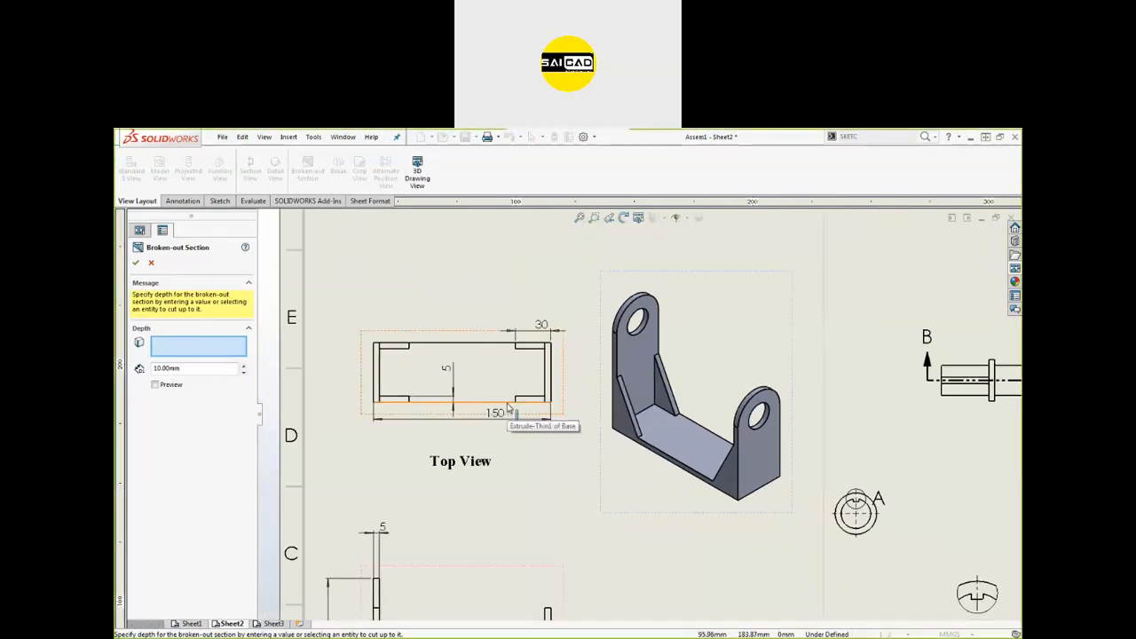
scroll(508, 406, "up", 1)
scroll(569, 413, "down", 2)
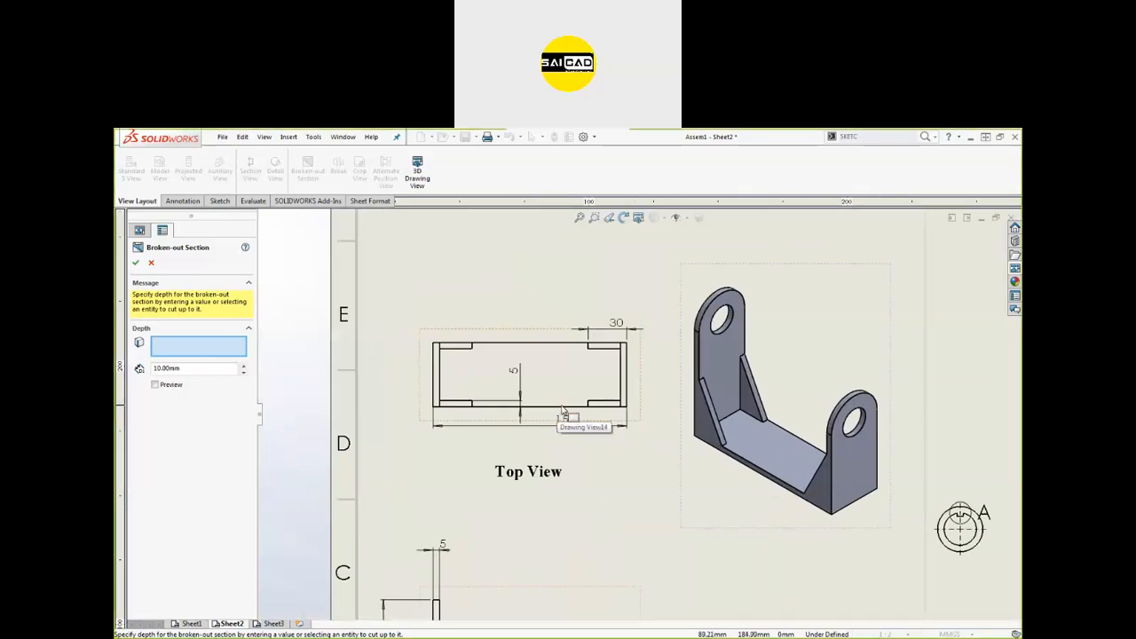
left_click(569, 411)
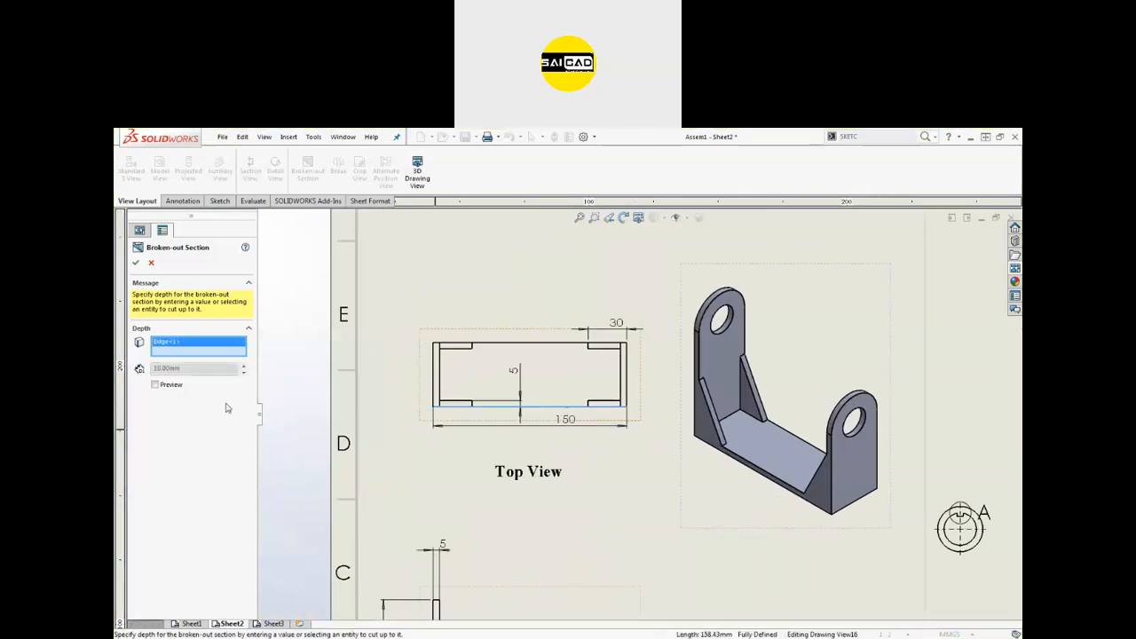
left_click(159, 386)
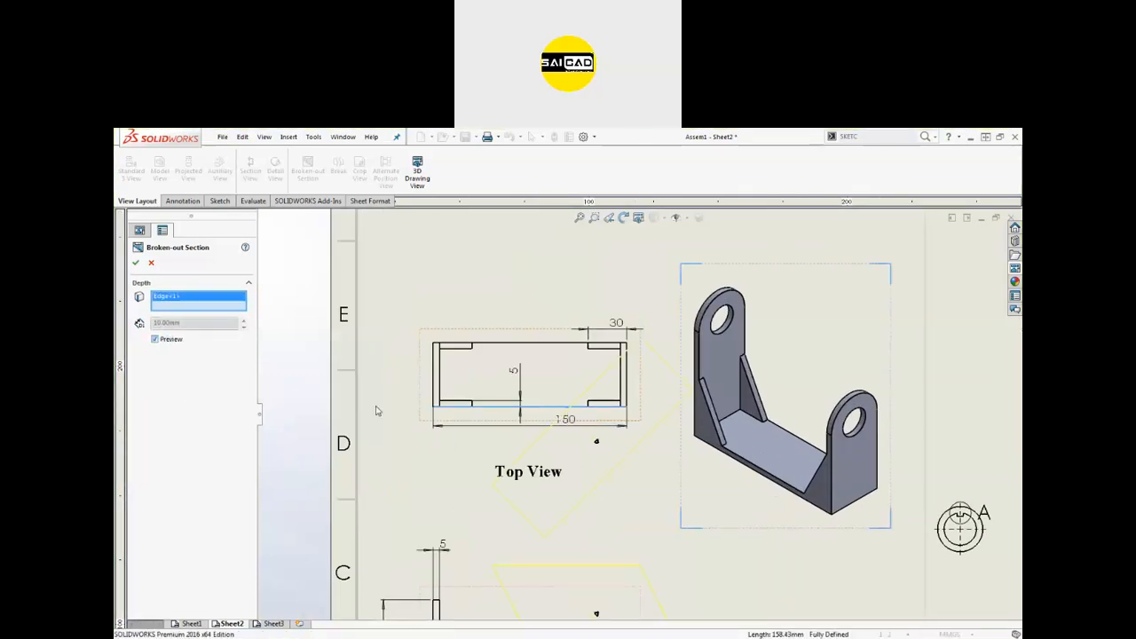
scroll(632, 415, "up", 2)
scroll(705, 488, "down", 1)
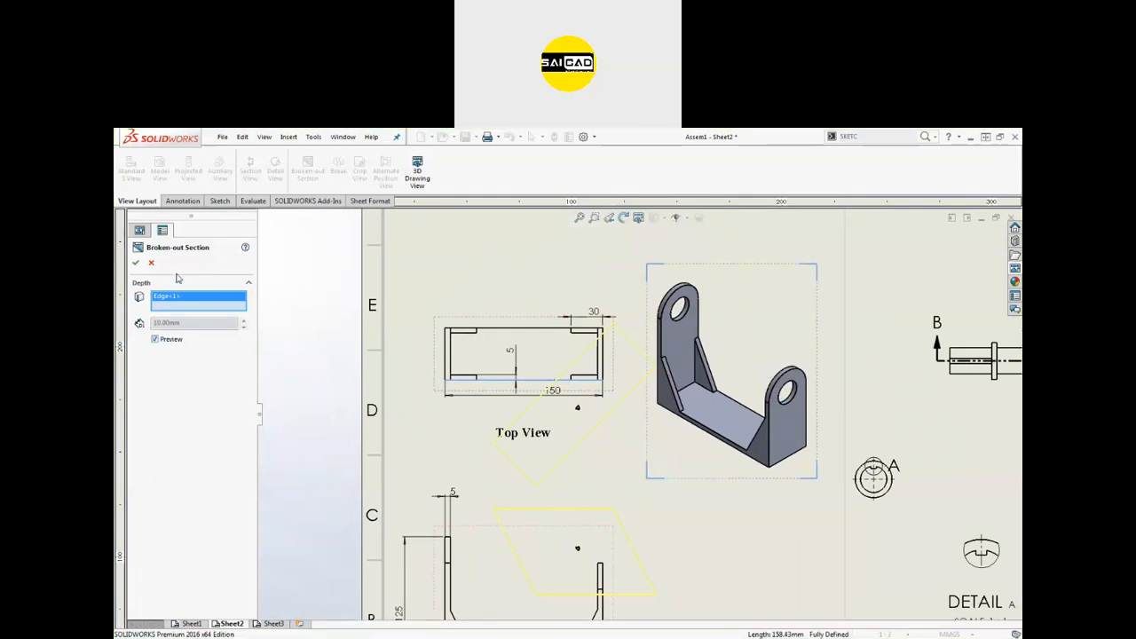
left_click(151, 262)
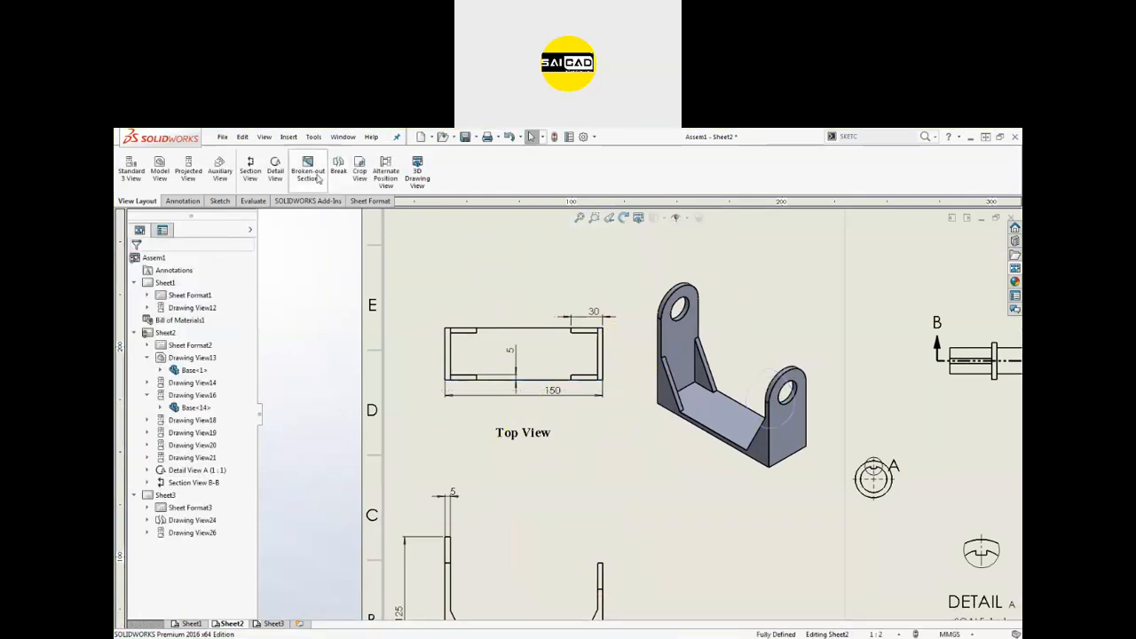
Start a broken-out section in the top view, enclosing the base's lower corner near the 30 mm dimension with a closed spline.
scroll(597, 364, "up", 5)
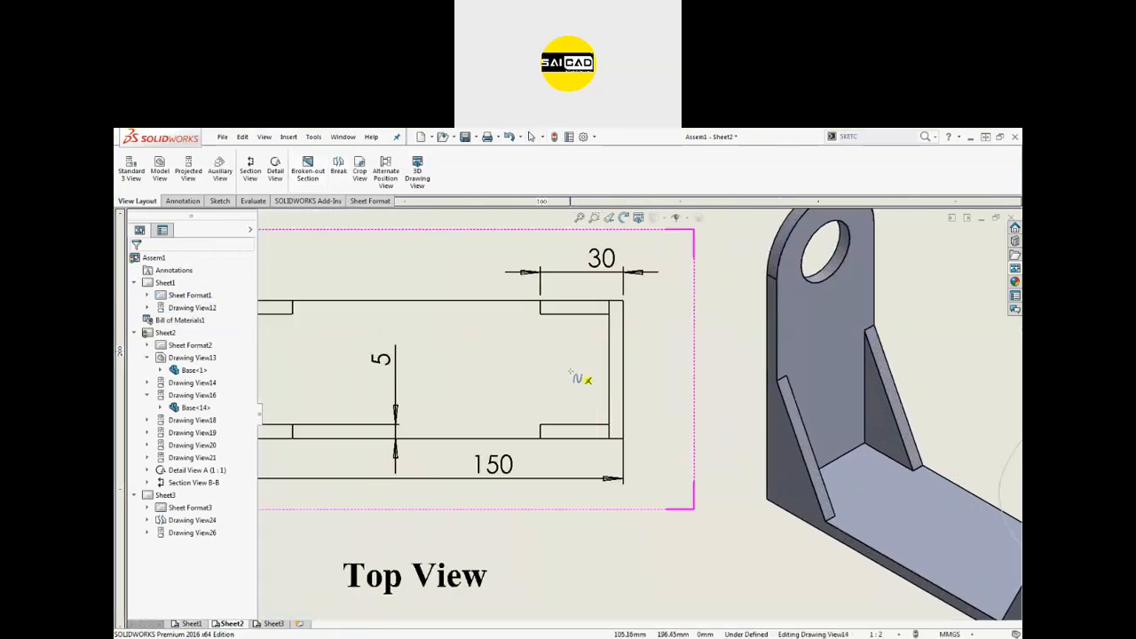
left_click(570, 368)
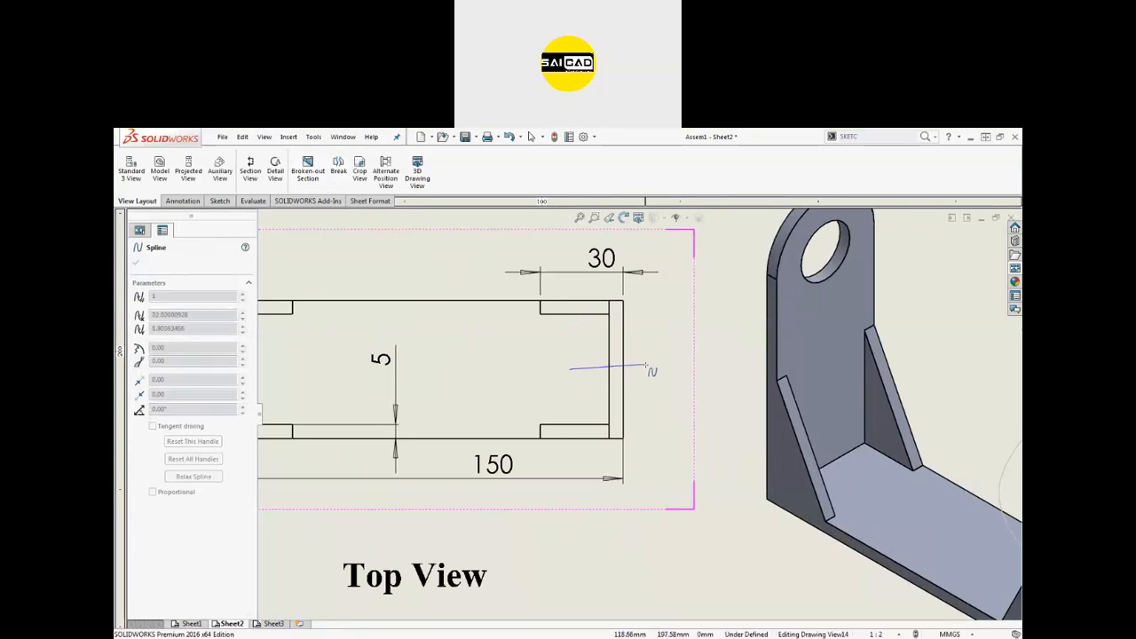
left_click(640, 367)
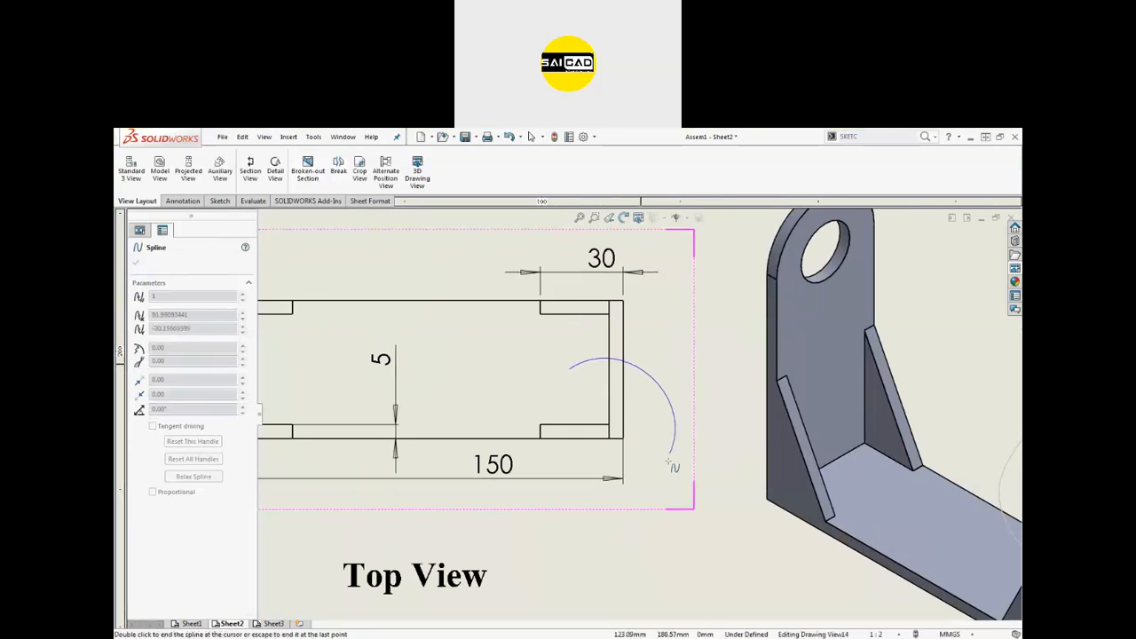
left_click(569, 370)
scroll(639, 452, "up", 3)
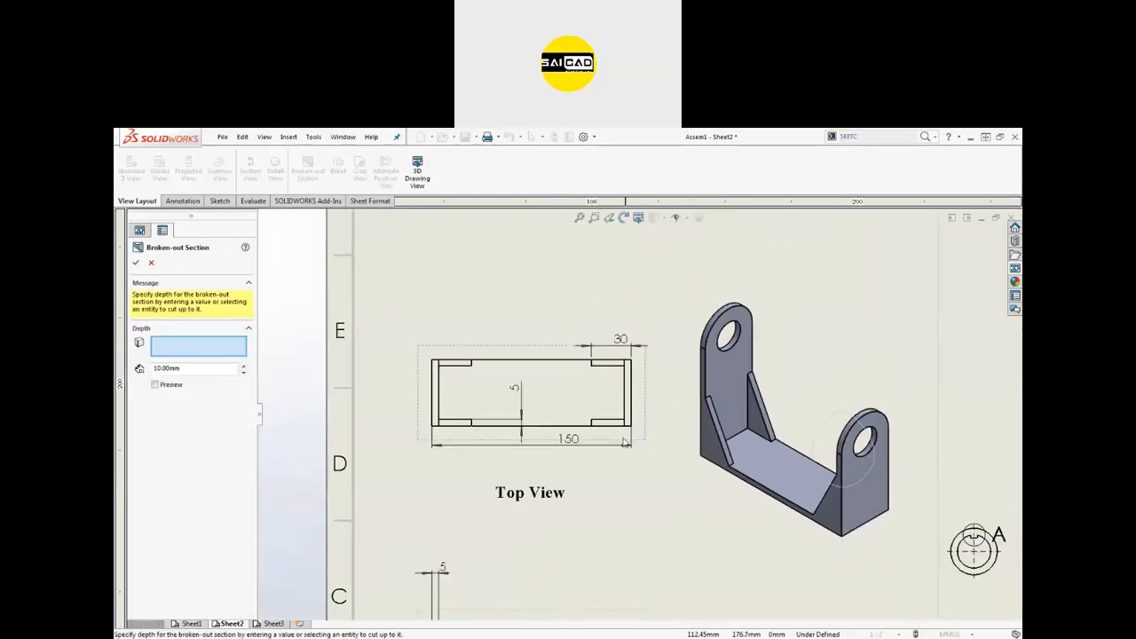
Try the base plate's long front edge in the isometric view as the depth reference and preview the cut.
scroll(648, 518, "up", 2)
scroll(648, 519, "down", 3)
scroll(635, 511, "down", 1)
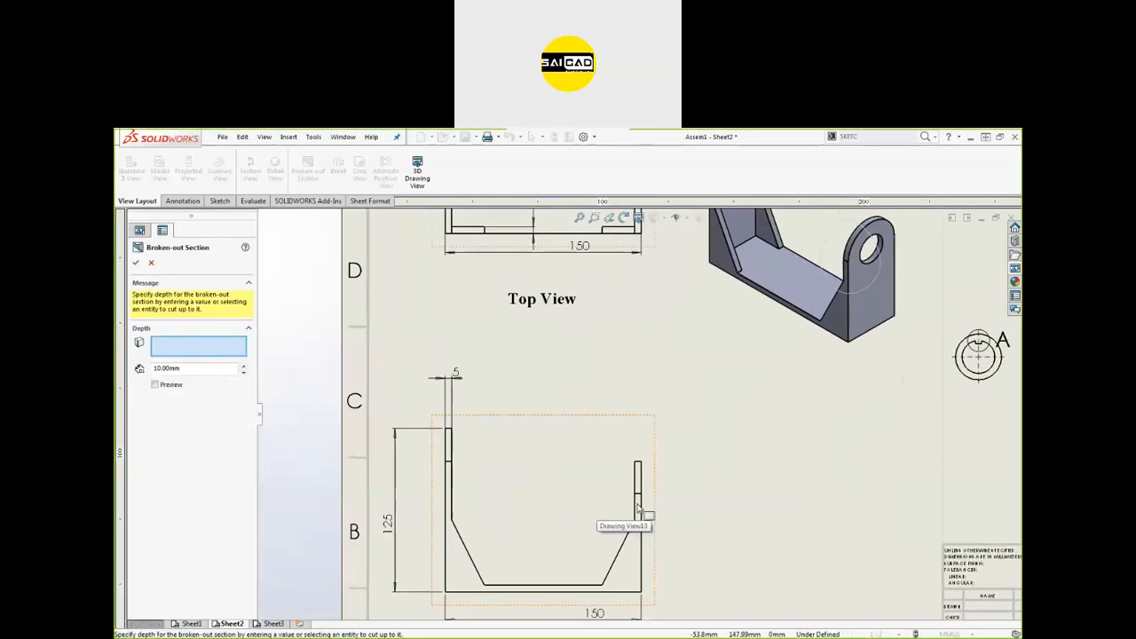
scroll(680, 355, "up", 3)
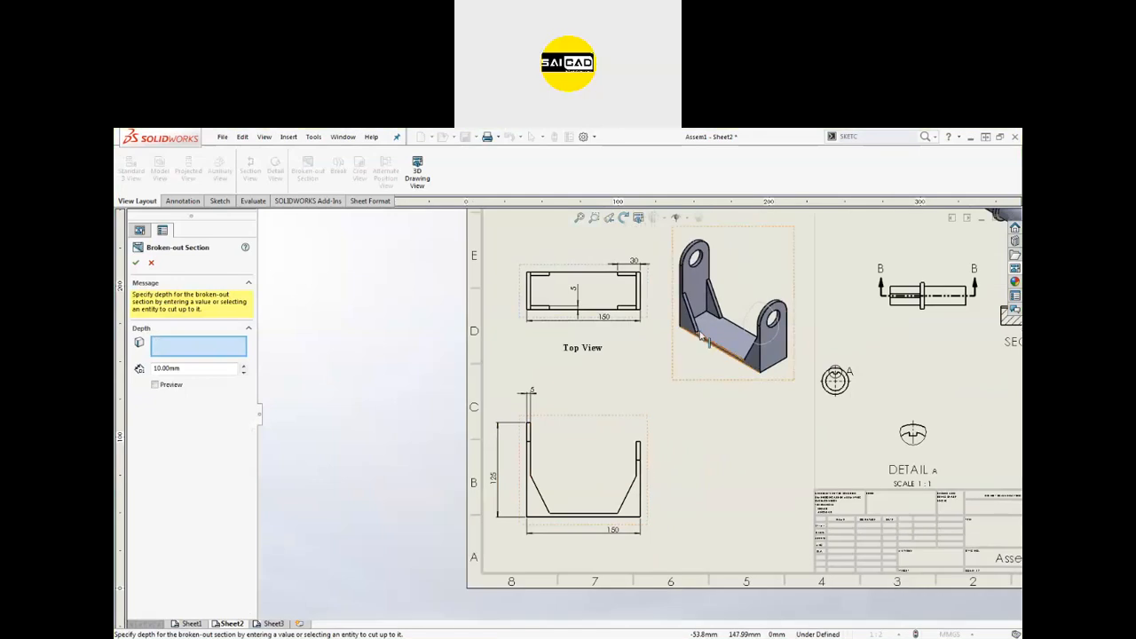
scroll(720, 344, "down", 1)
left_click(724, 366)
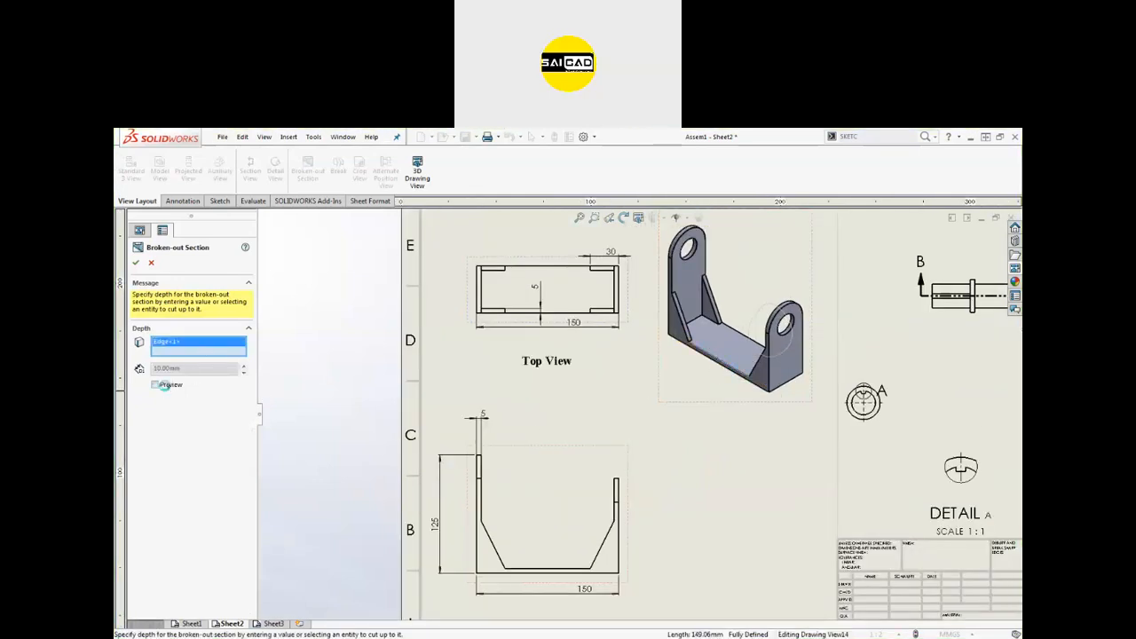
left_click(165, 385)
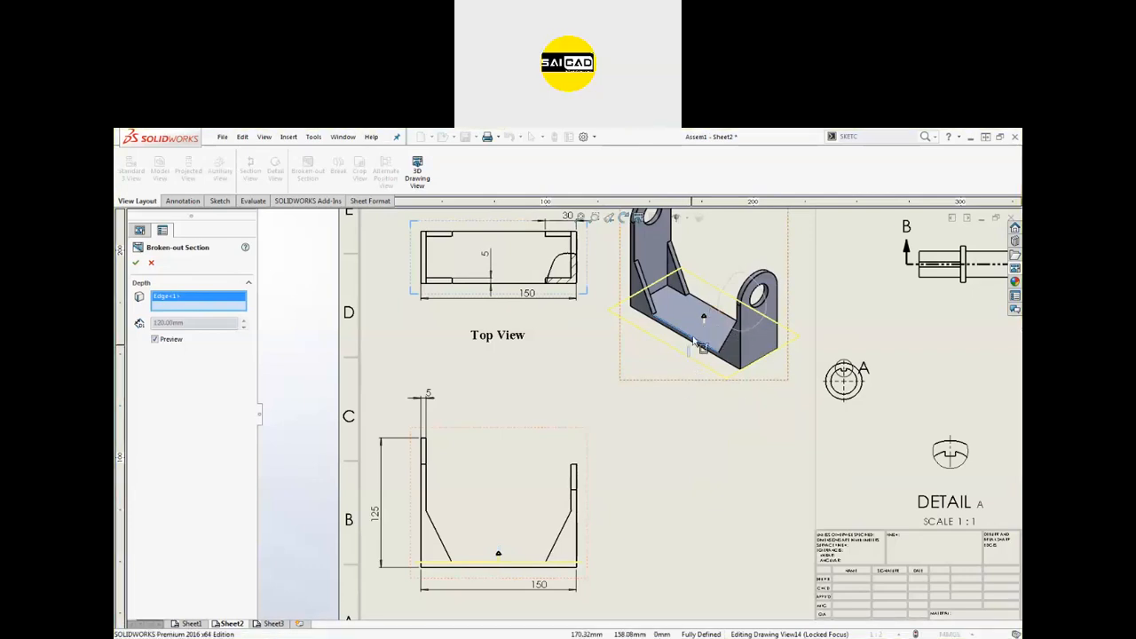
Remove the edge reference and try larger section depths in 10 mm increments, including 130 and 140 mm.
left_click(156, 340)
right_click(178, 298)
left_click(173, 302)
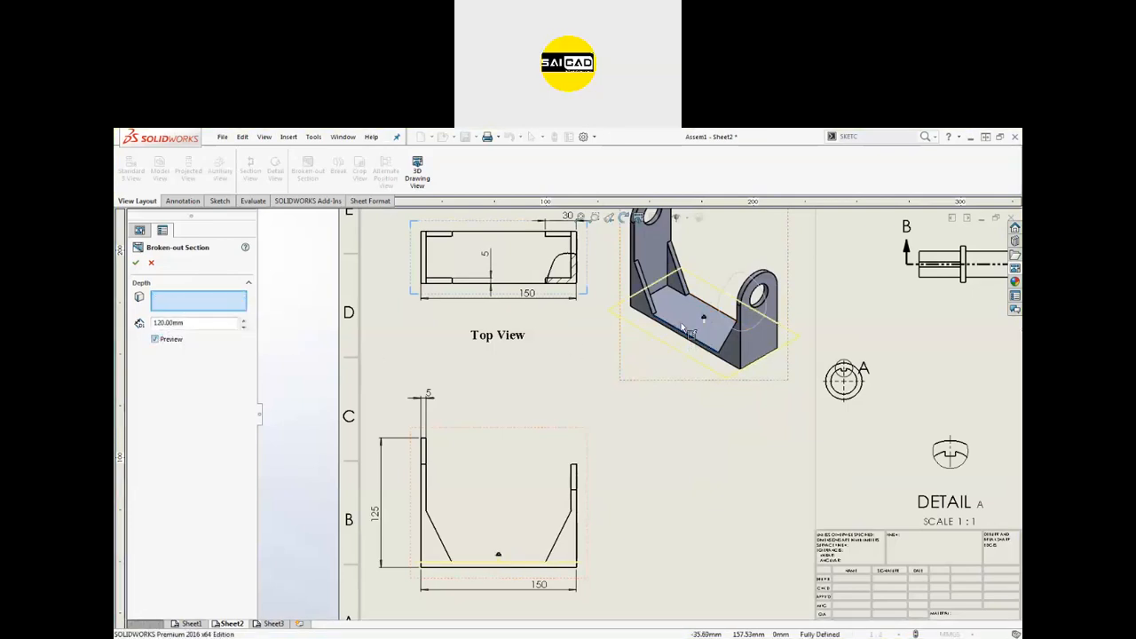
left_click(242, 322)
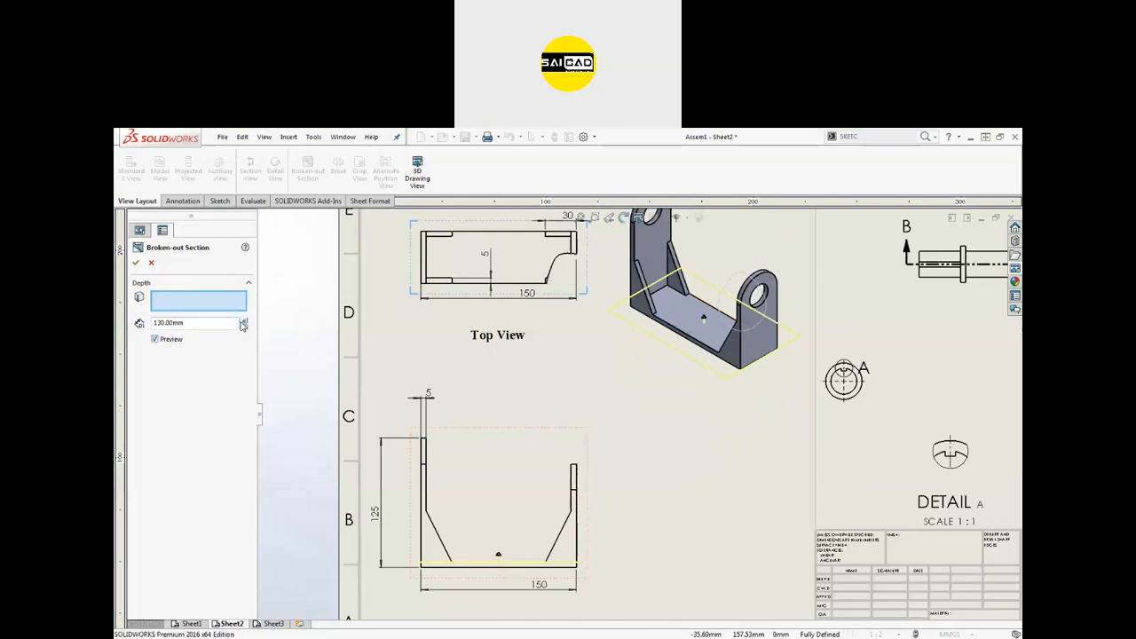
left_click(243, 321)
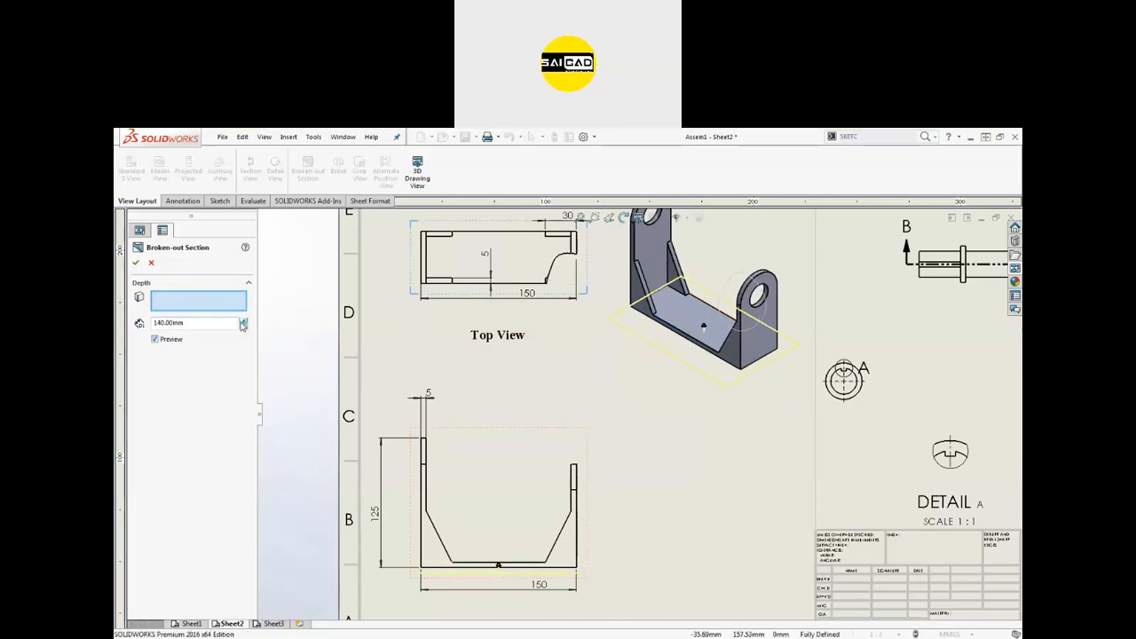
left_click(244, 322)
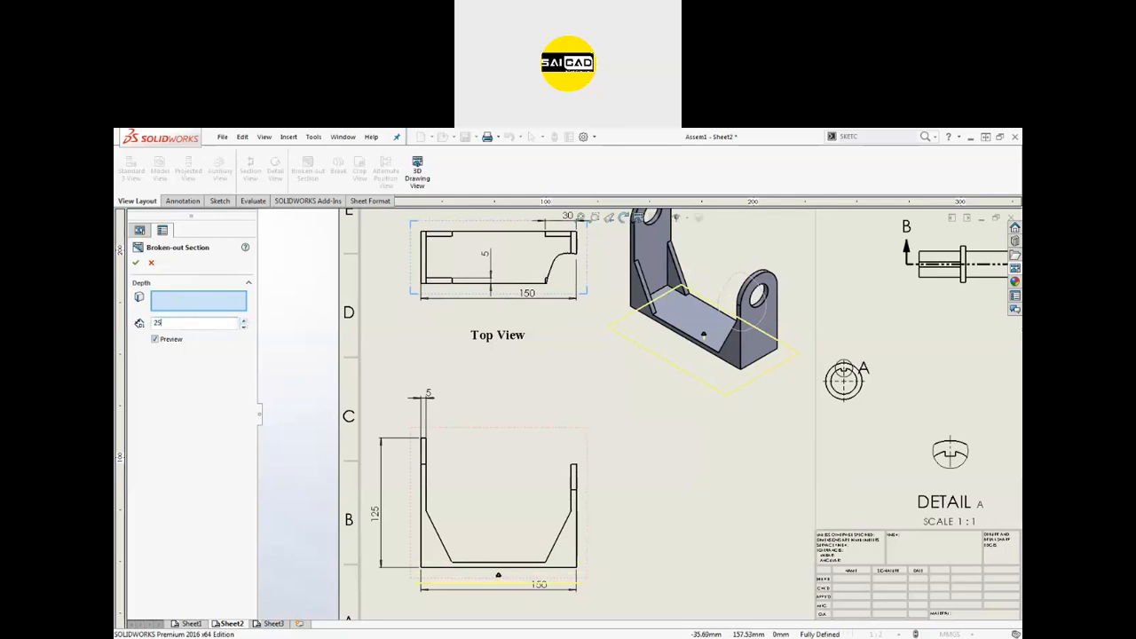
Enter a section depth of 25 mm, and replace it with 50 mm.
key("Return")
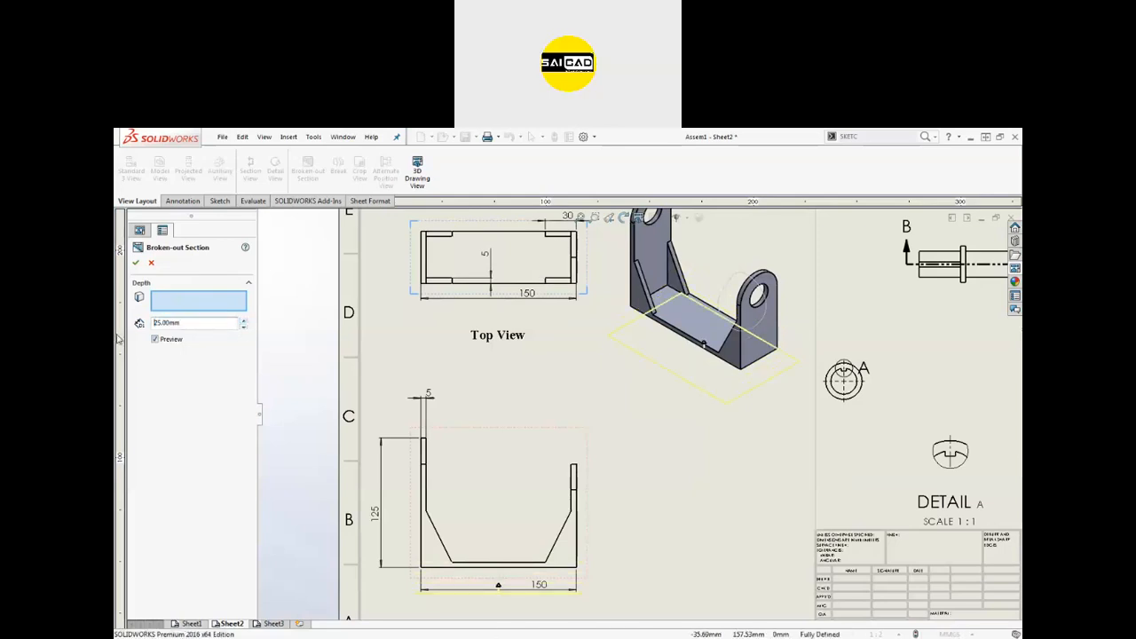
scroll(636, 416, "up", 1)
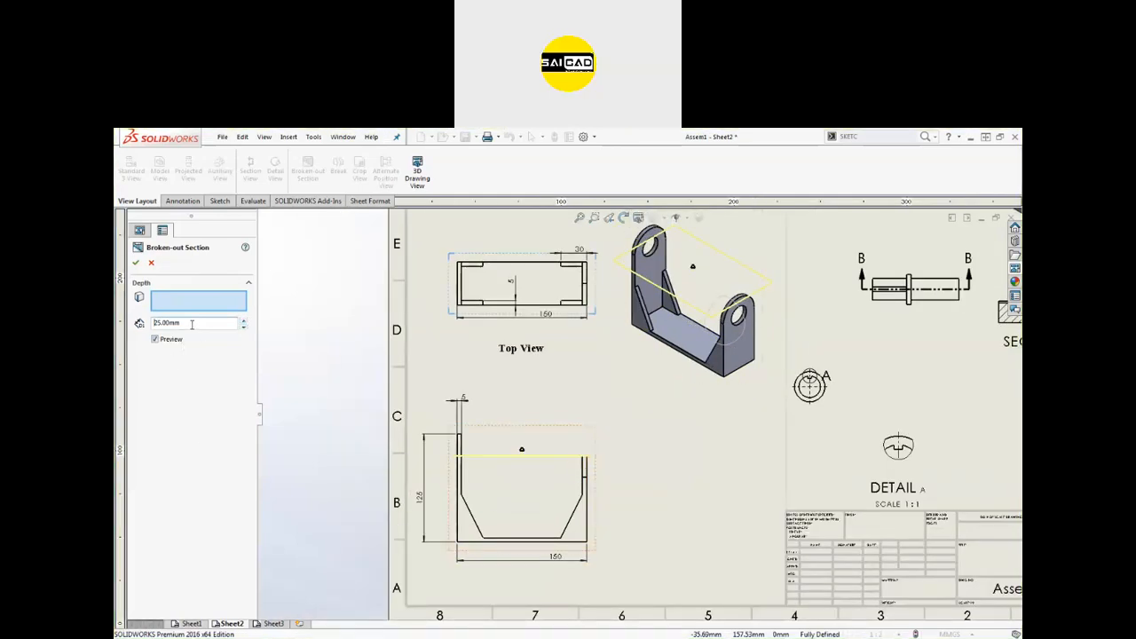
type("50")
key("Return")
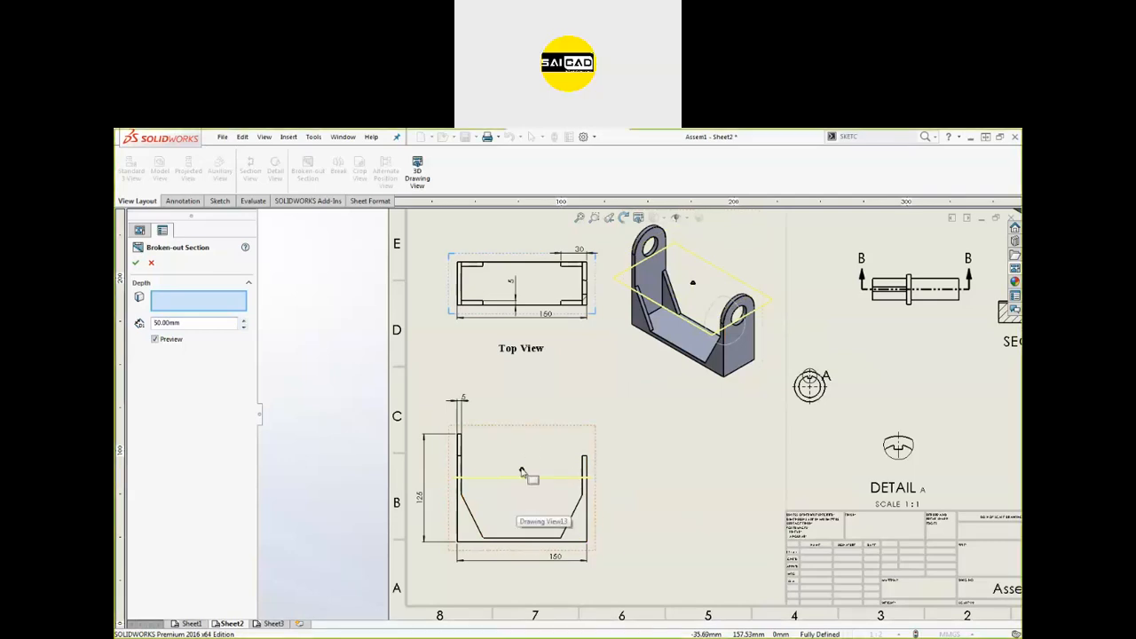
Examine the cutting plane in the front view and the cut in the top view, and close the broken-out section settings.
scroll(568, 302, "down", 3)
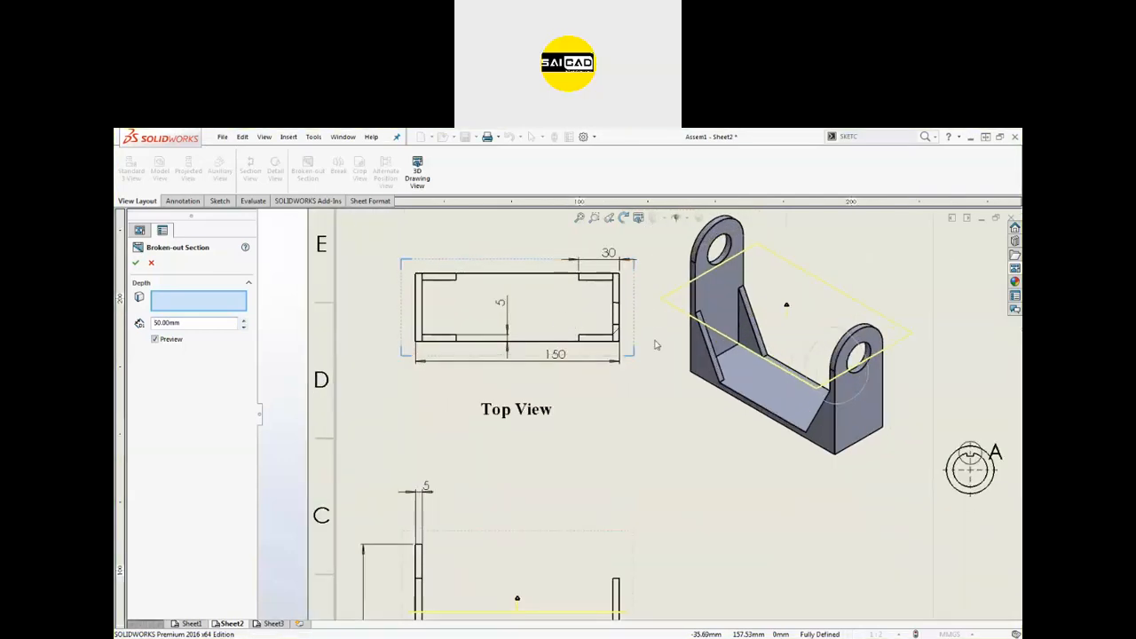
scroll(621, 444, "up", 5)
scroll(633, 523, "down", 3)
scroll(633, 524, "down", 4)
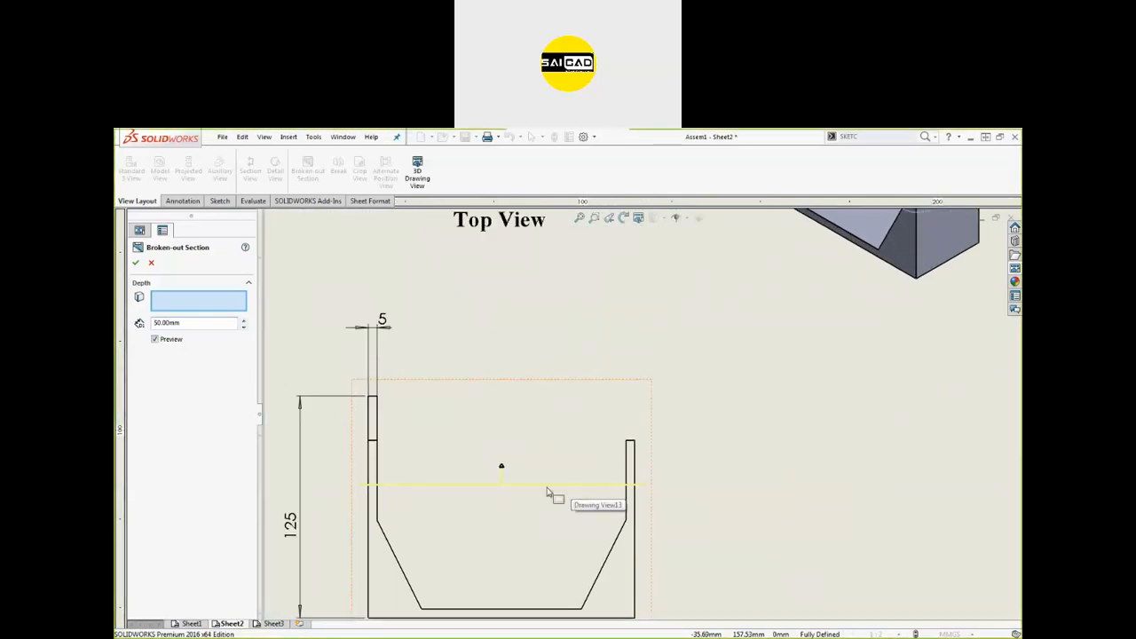
scroll(604, 477, "up", 4)
scroll(635, 360, "down", 6)
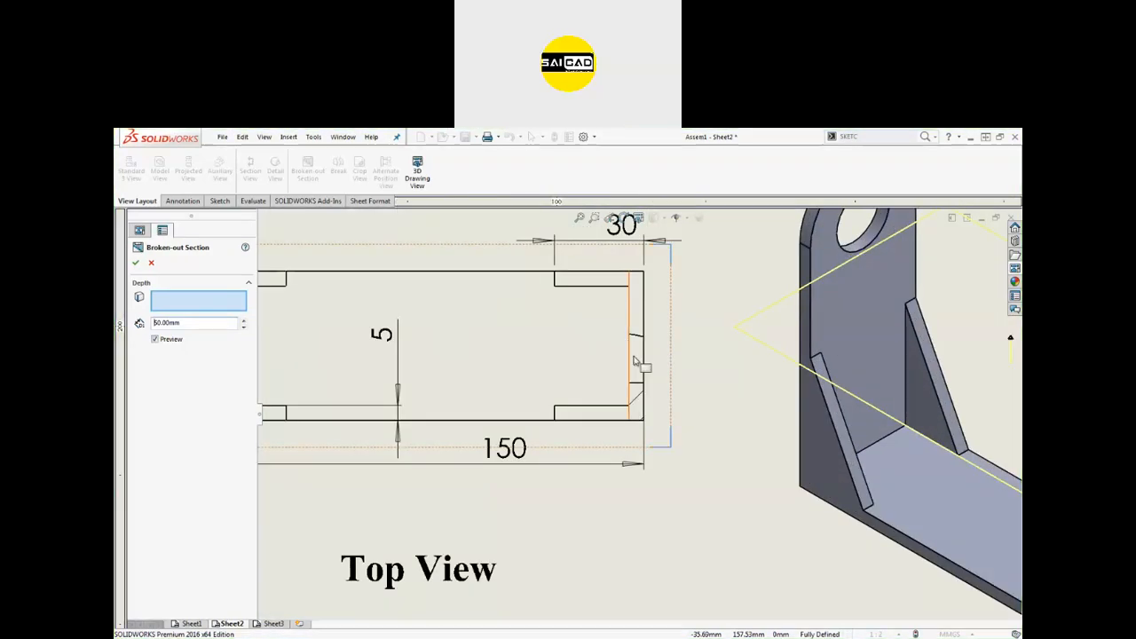
scroll(634, 361, "down", 2)
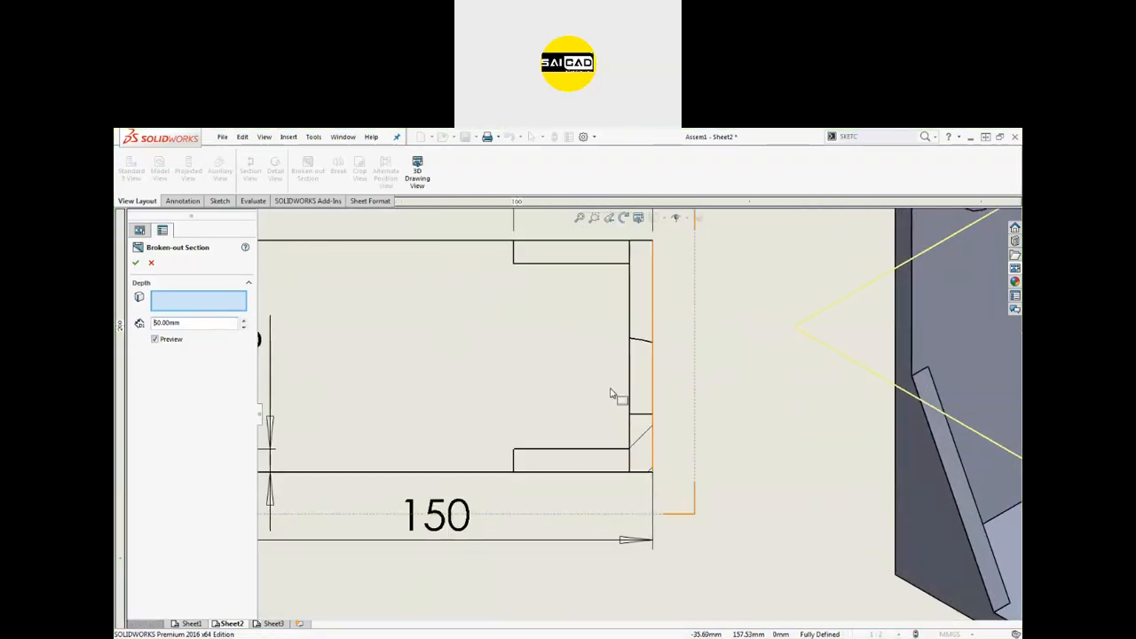
scroll(611, 394, "up", 5)
key("Escape")
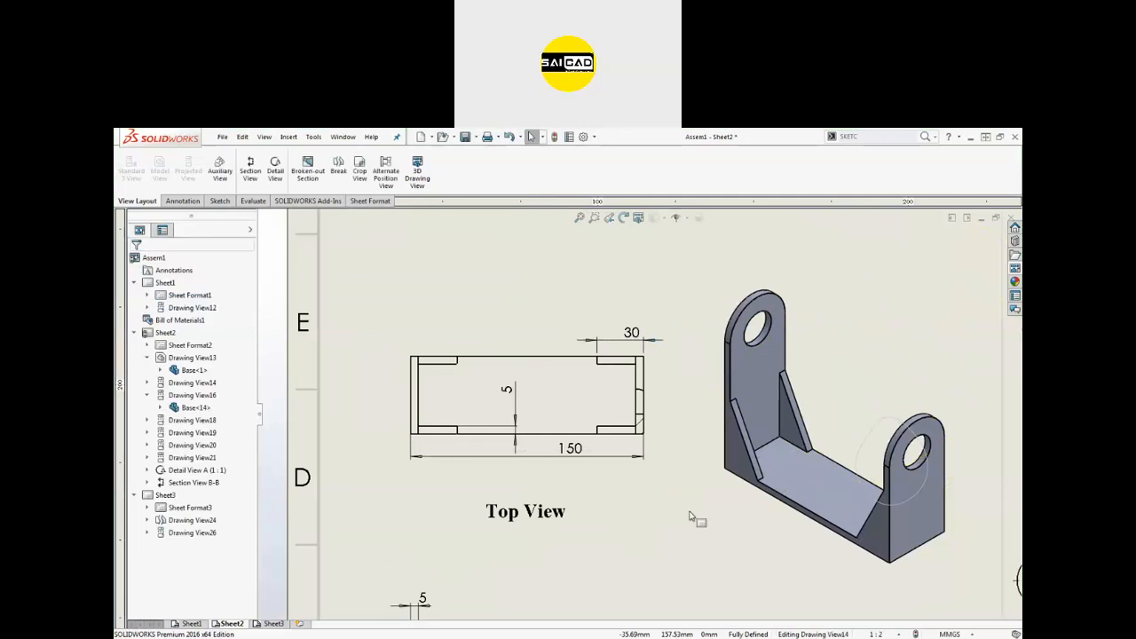
Inspect the top view's section cut up close, select its hatched region to view the hatch properties, and deselect it.
scroll(649, 436, "down", 5)
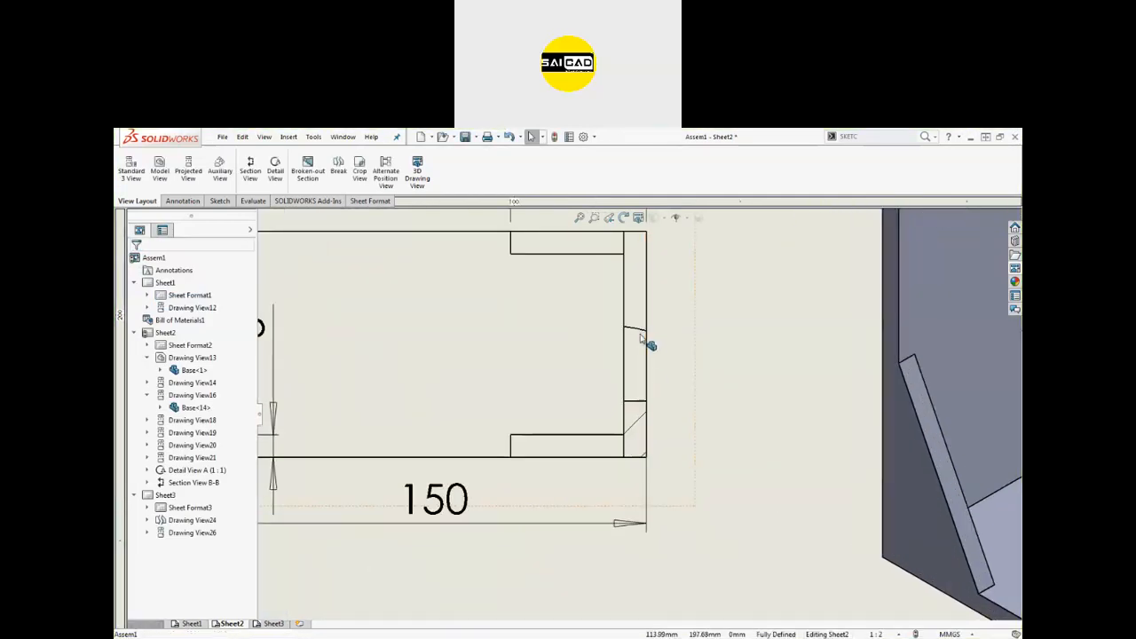
left_click(584, 398)
scroll(574, 423, "up", 4)
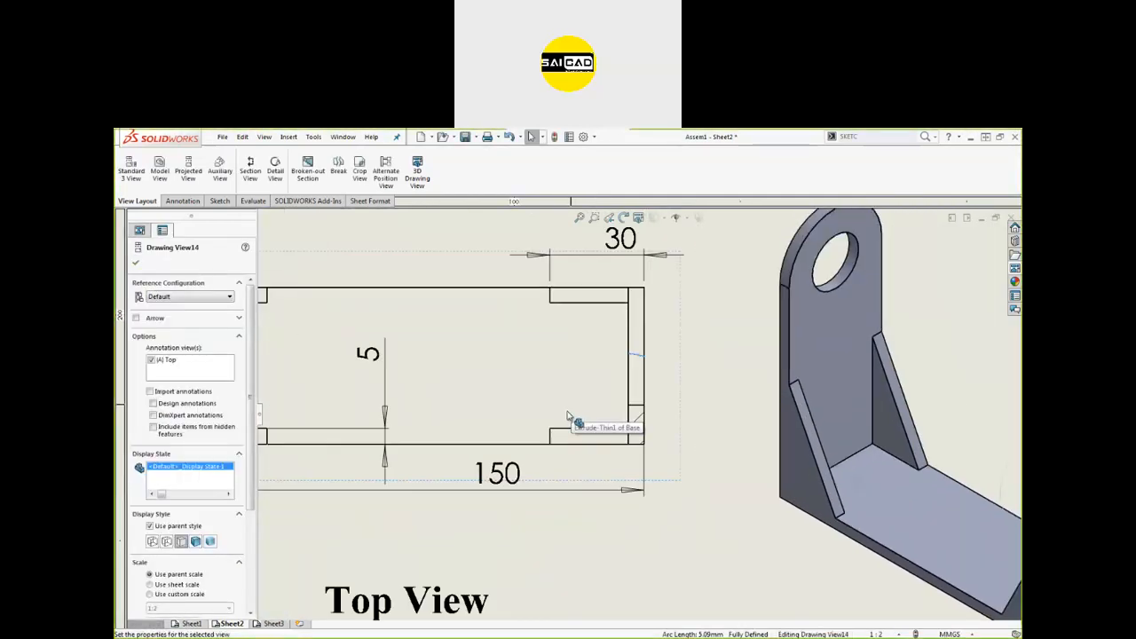
left_click(676, 502)
left_click(635, 426)
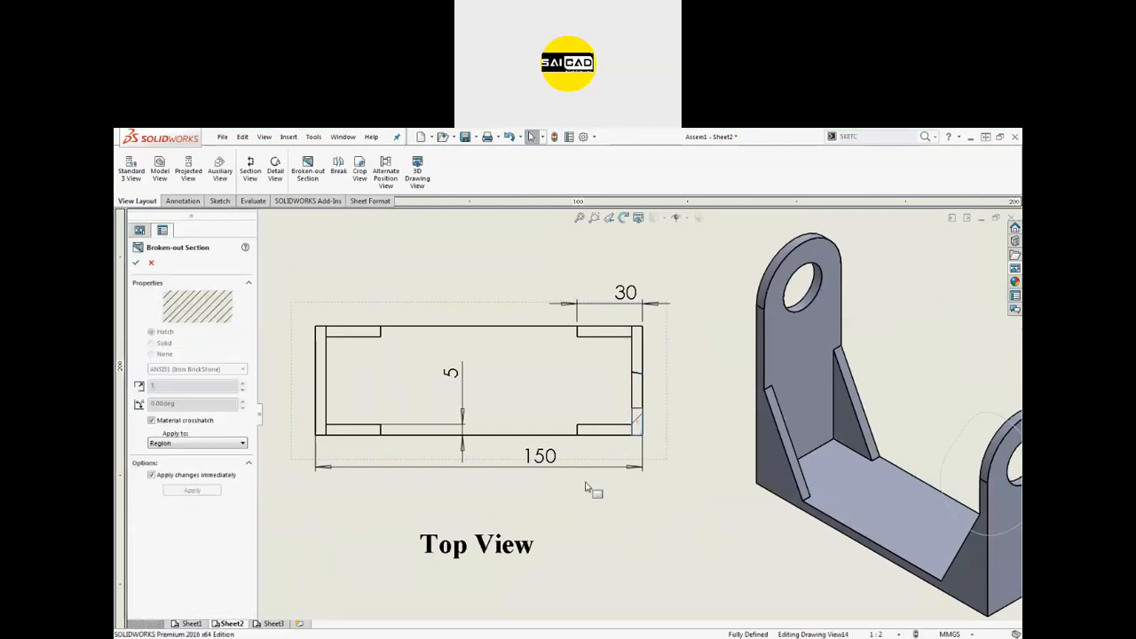
scroll(597, 494, "up", 2)
left_click(630, 516)
Start another broken-out section in the top view, enclosing the base's opposite end wall with a closed spline.
scroll(710, 421, "up", 3)
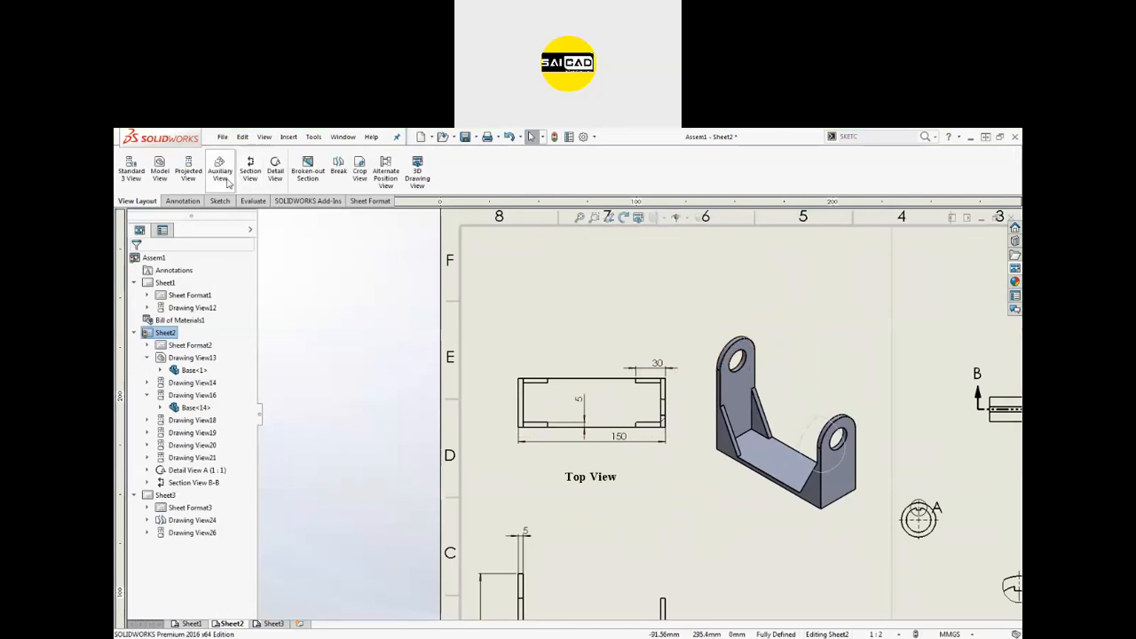
left_click(526, 400)
scroll(527, 406, "down", 2)
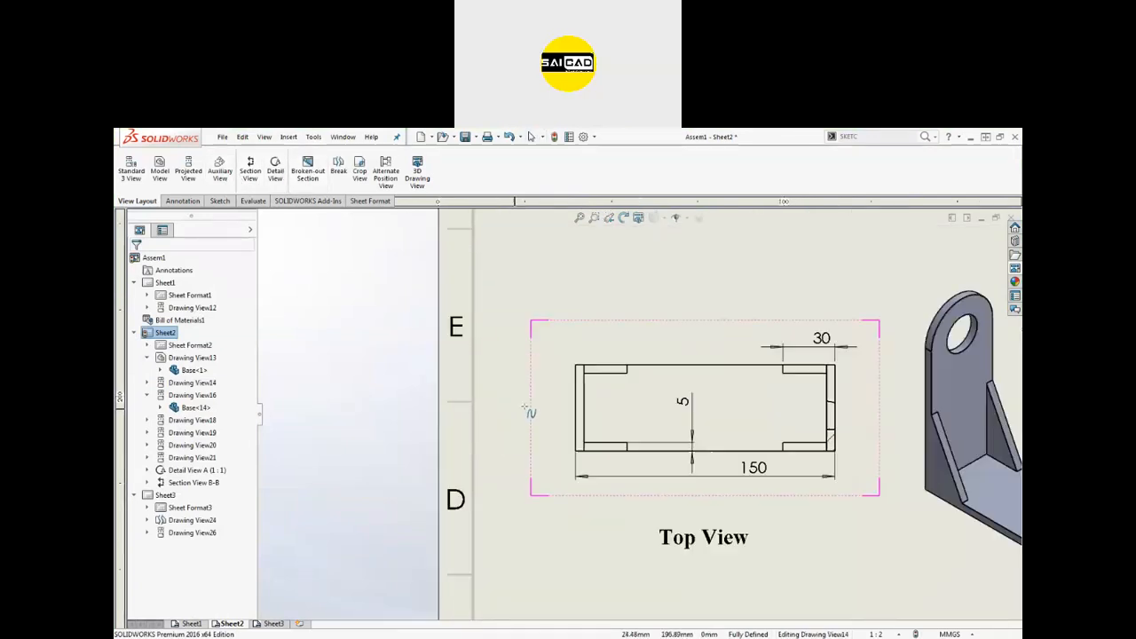
left_click(557, 357)
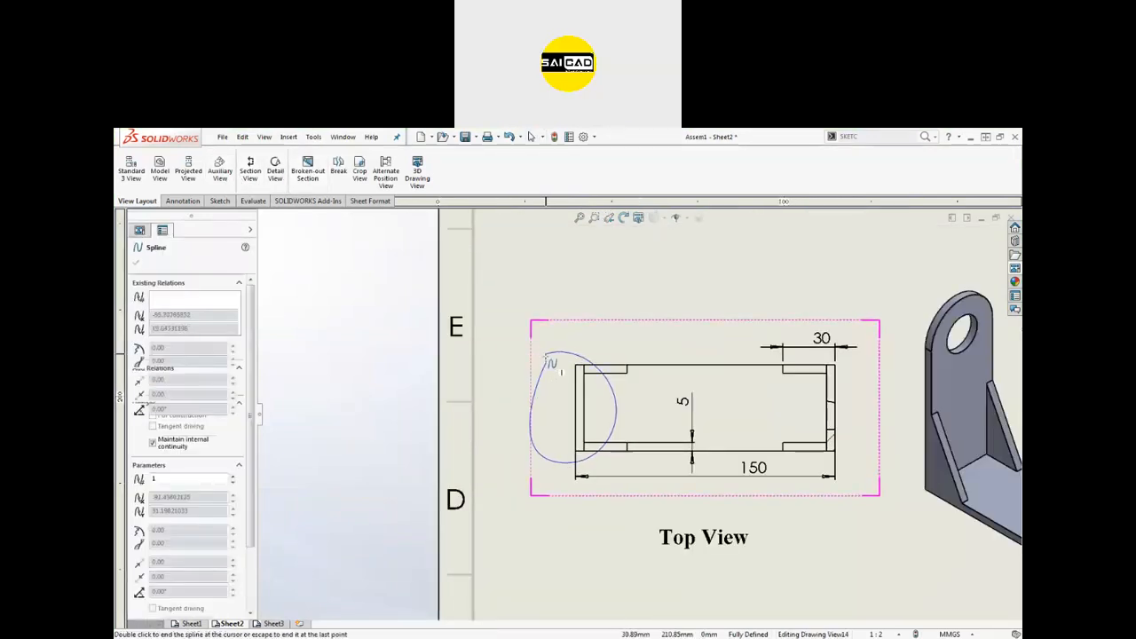
left_click(547, 356)
scroll(621, 418, "up", 3)
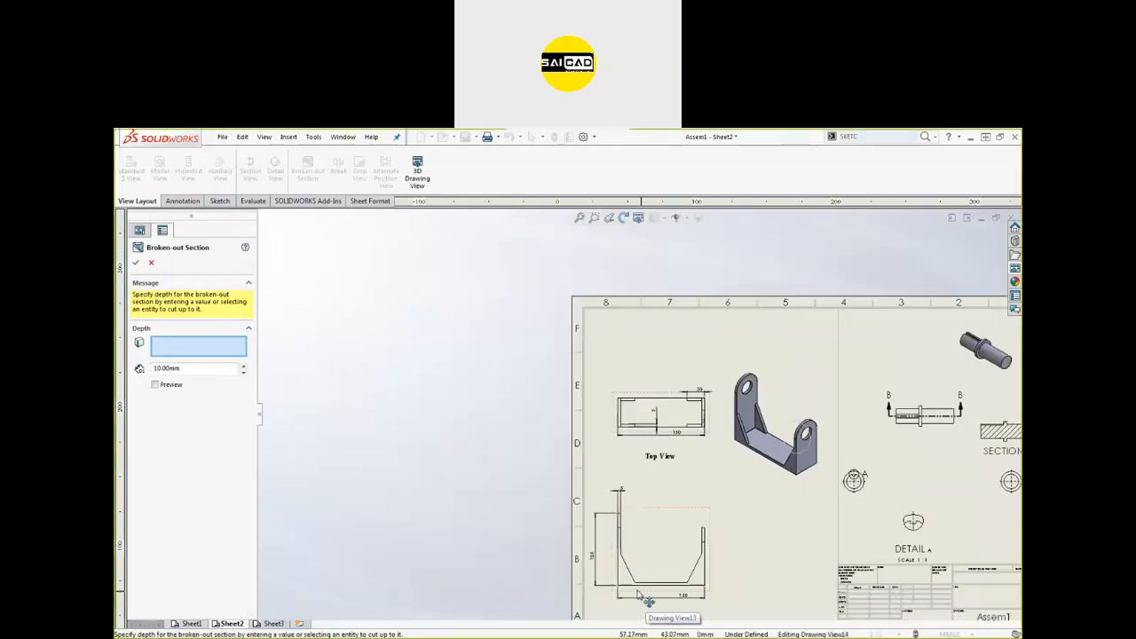
Try a long edge of the base plate in the isometric view as the depth reference and remove it.
scroll(646, 601, "down", 1)
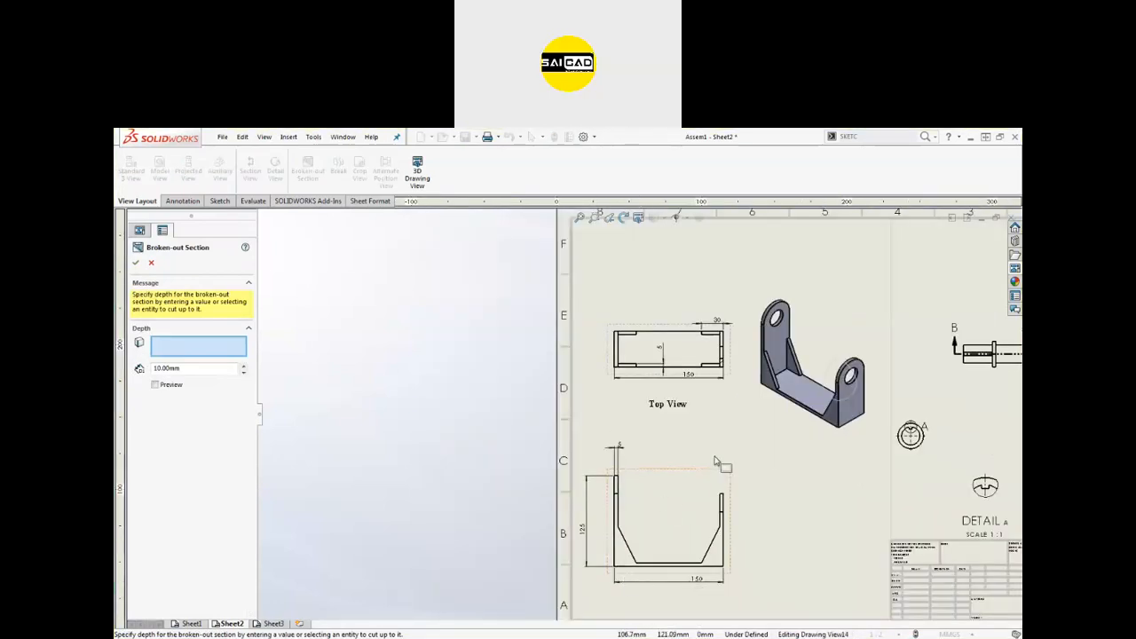
left_click(794, 402)
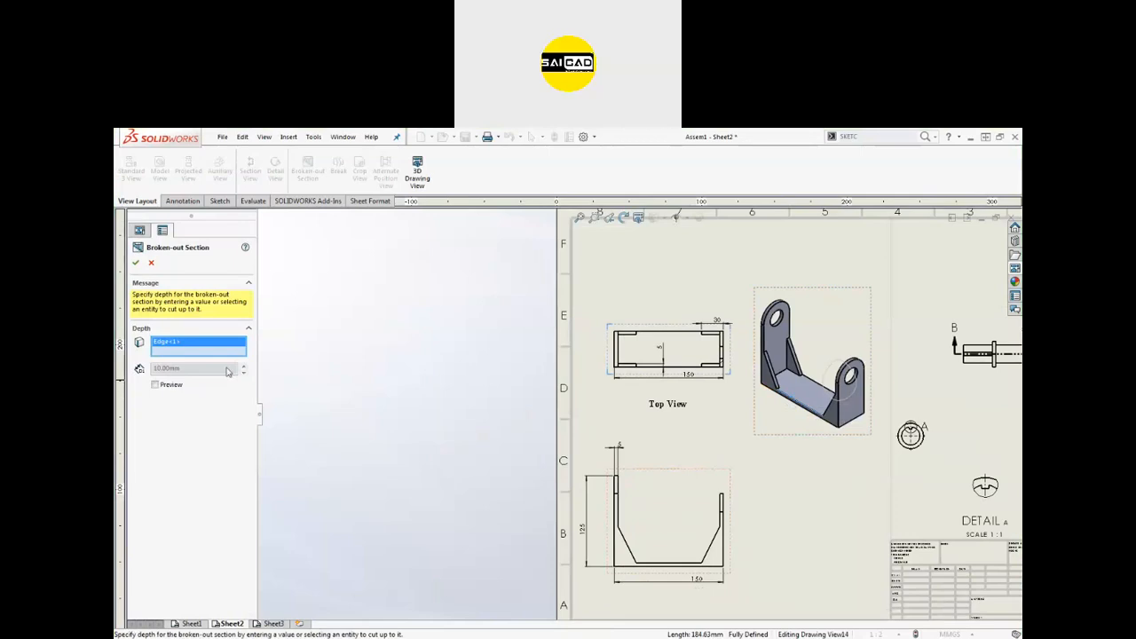
right_click(187, 354)
left_click(190, 360)
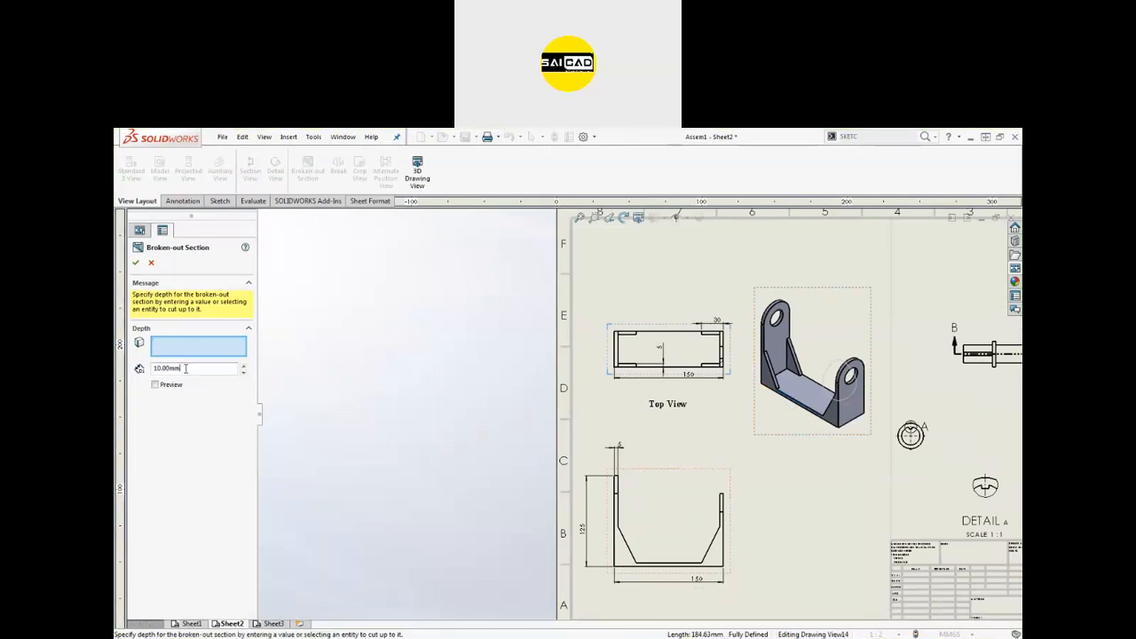
Preview the cut, raise the section depth through 20 and 30 mm to 40 mm, and finish the broken-out section.
left_click(172, 385)
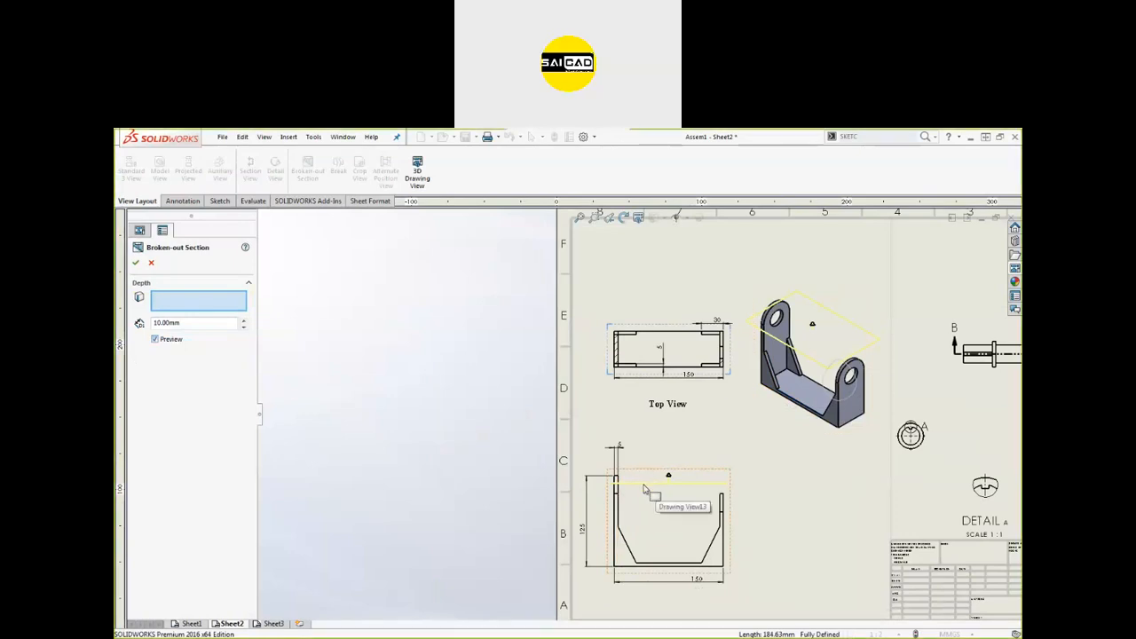
scroll(612, 502, "down", 2)
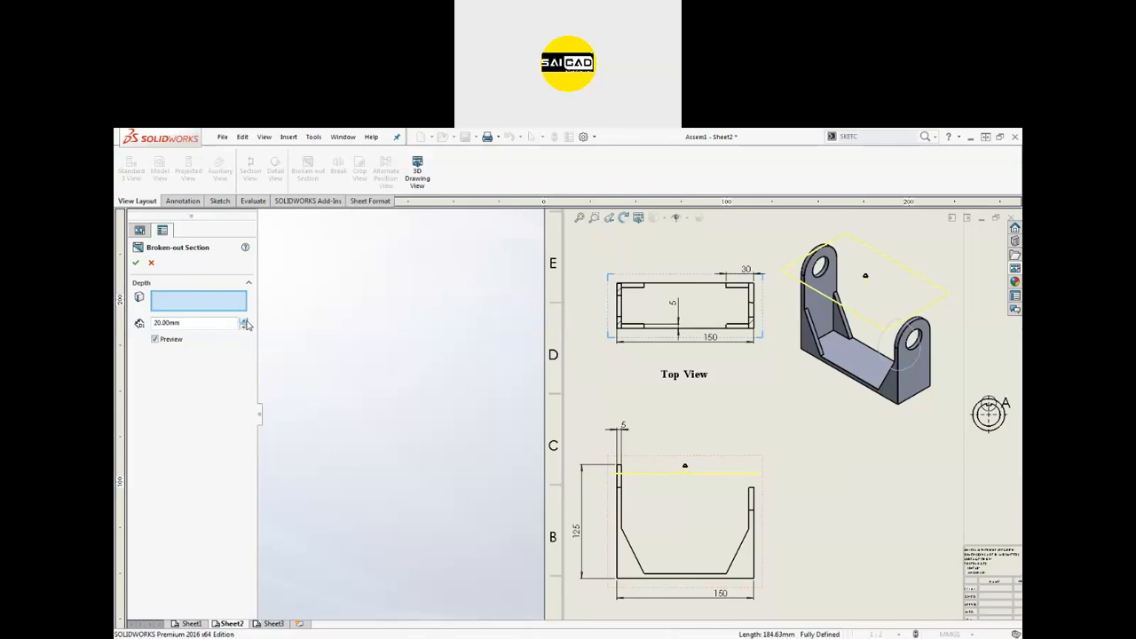
left_click(245, 322)
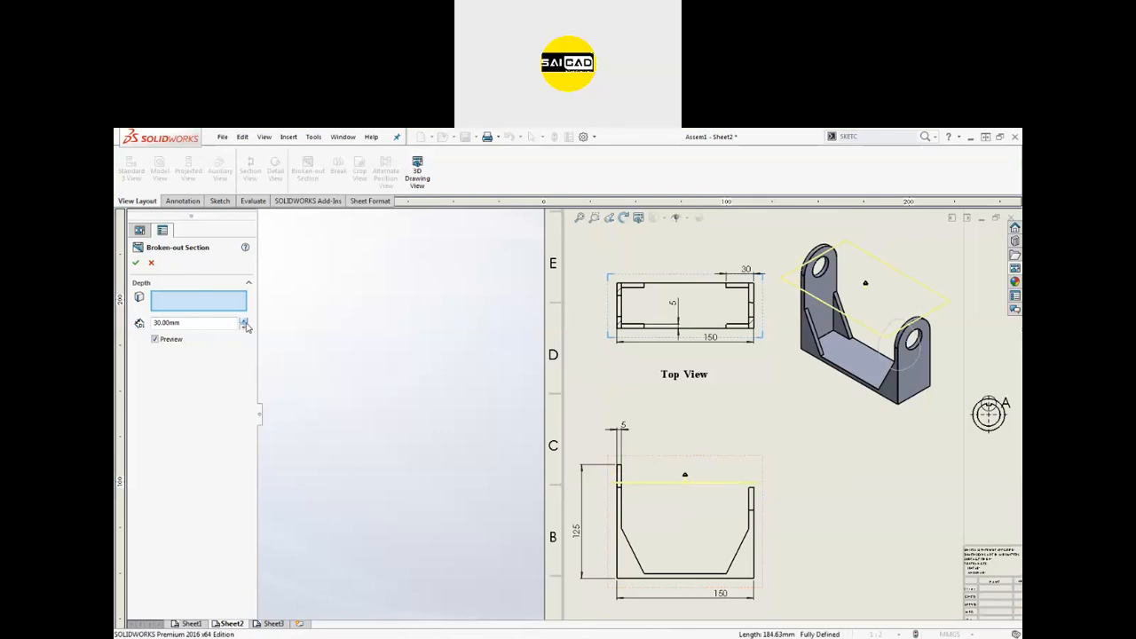
scroll(202, 322, "up", 1)
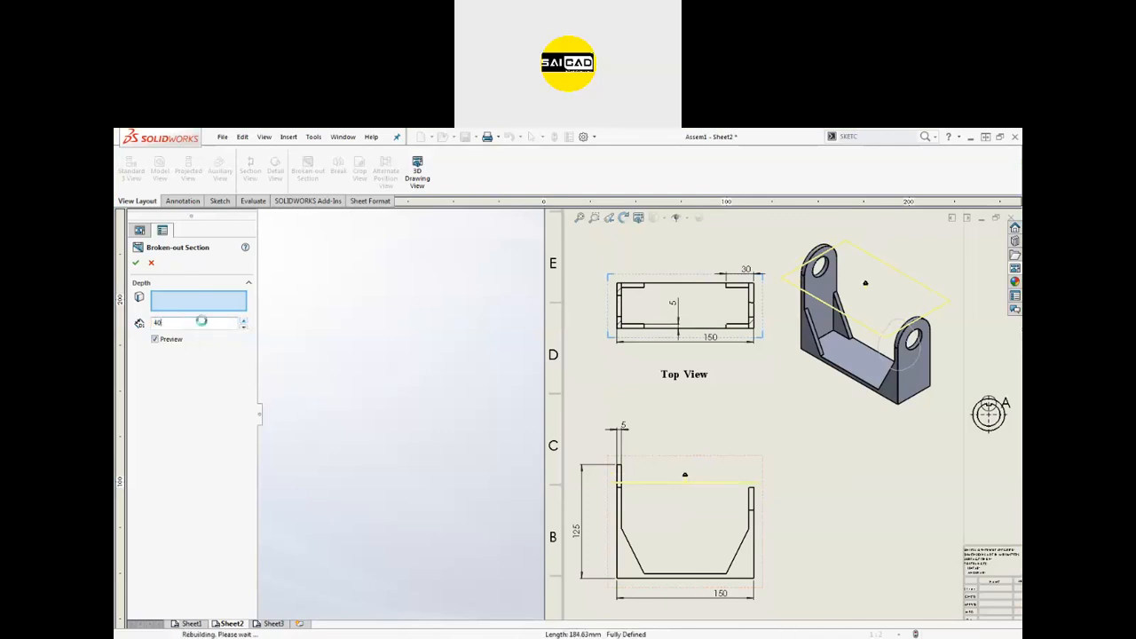
left_click(137, 264)
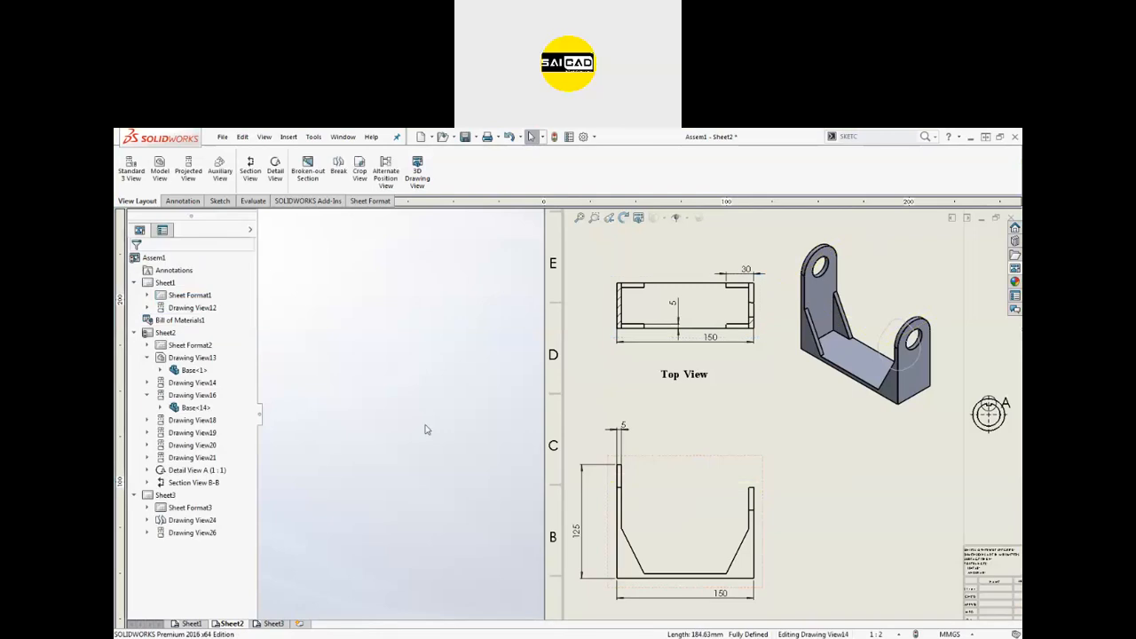
Inspect the cut end wall in the top view up close and compare it with the front and isometric views.
scroll(591, 312, "down", 4)
scroll(621, 400, "up", 4)
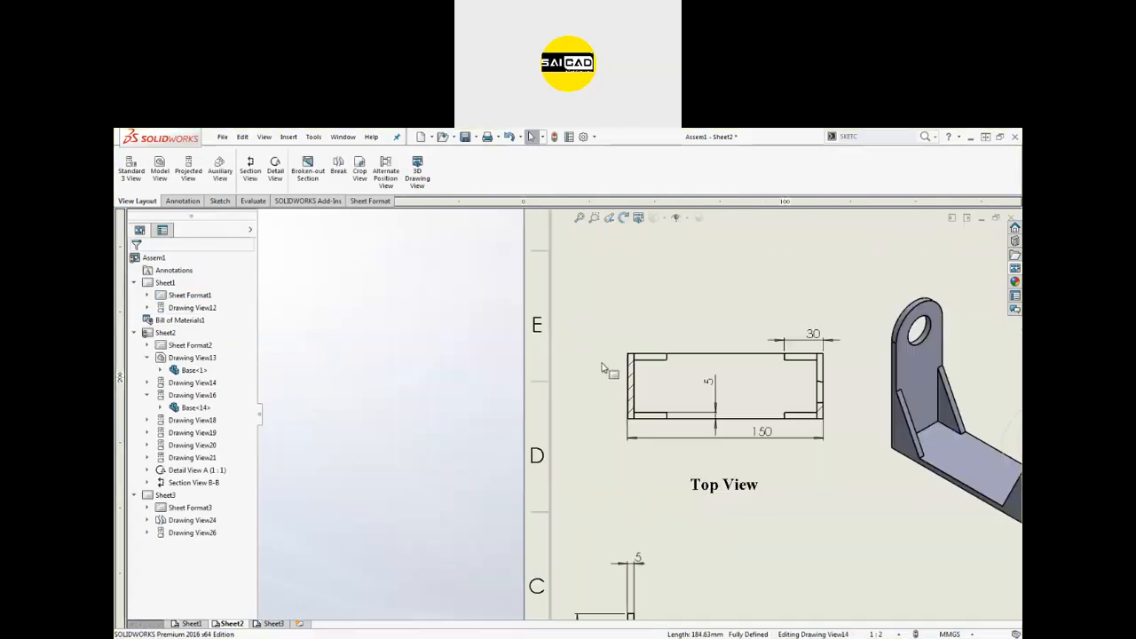
scroll(650, 526, "down", 4)
scroll(307, 462, "up", 5)
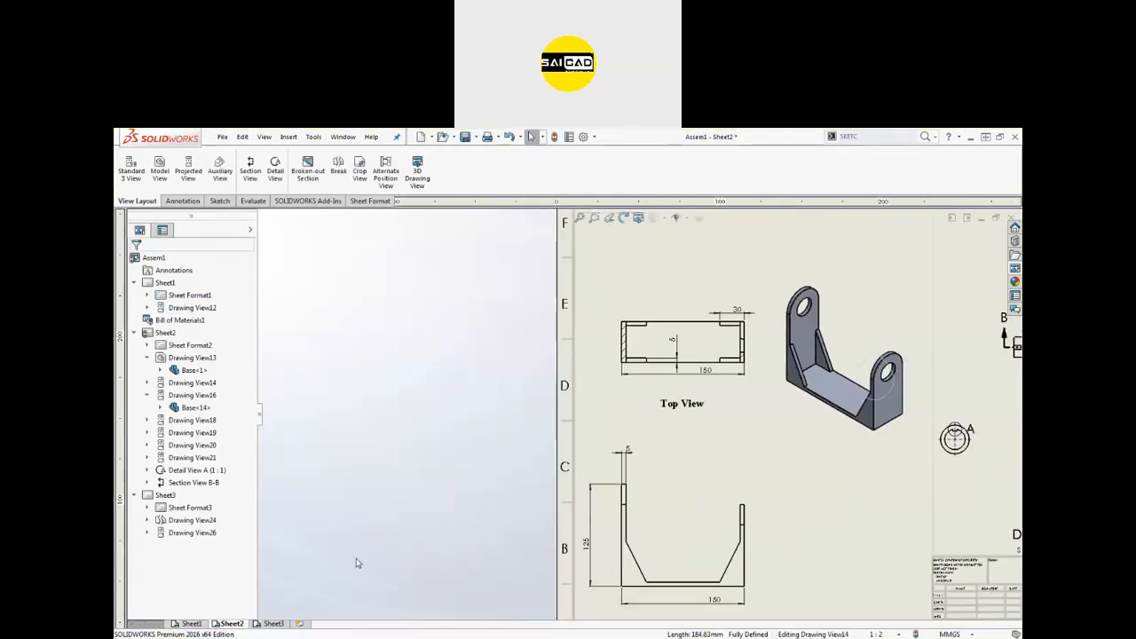
scroll(614, 346, "down", 5)
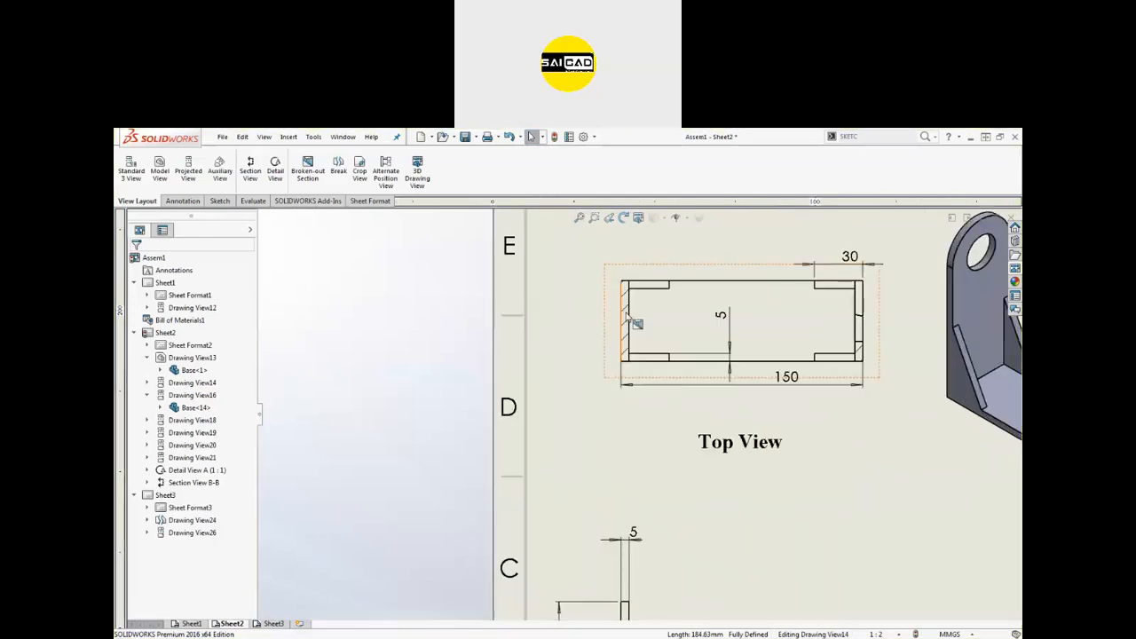
scroll(614, 346, "up", 3)
scroll(869, 313, "down", 3)
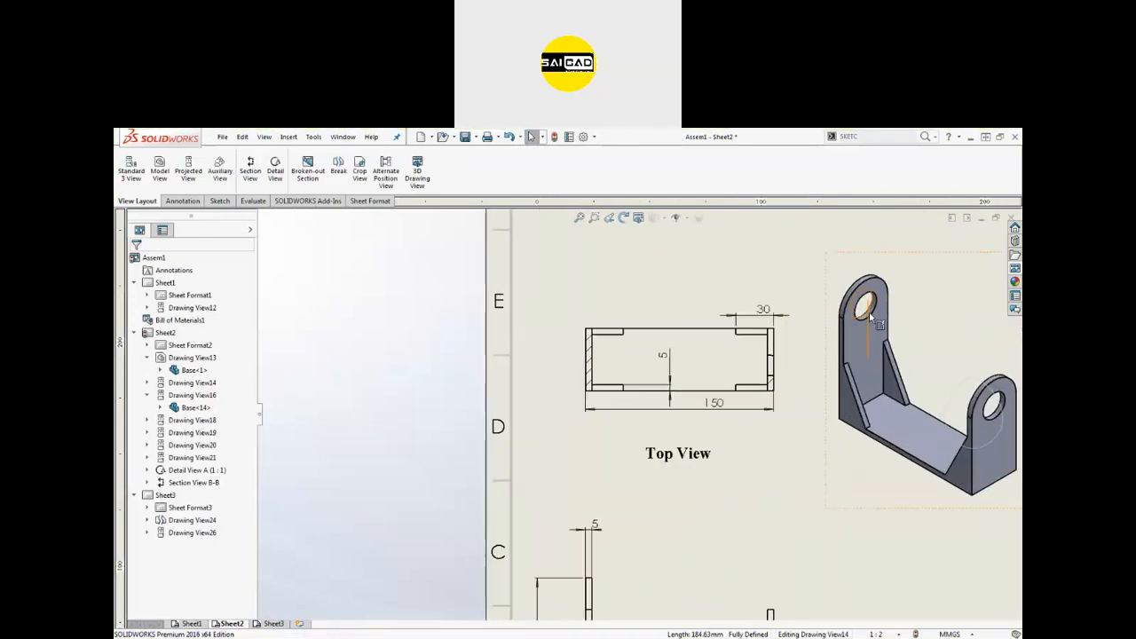
scroll(826, 346, "up", 5)
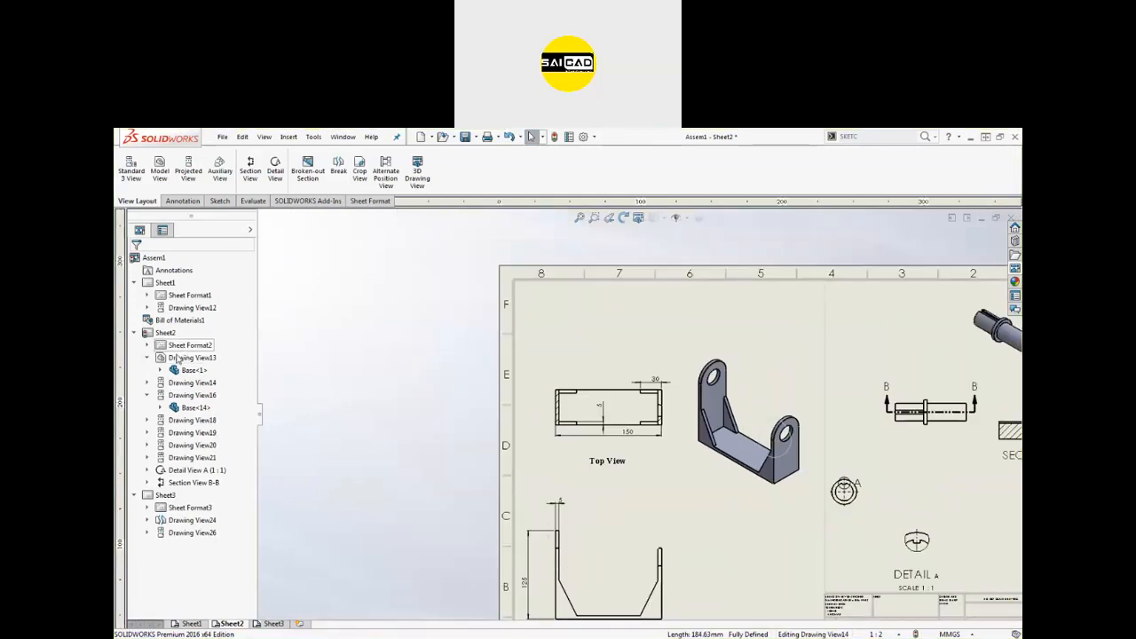
Edit Broken-out Section4 of Drawing View14, previewing the cut and setting its depth to 25 mm.
left_click(159, 347)
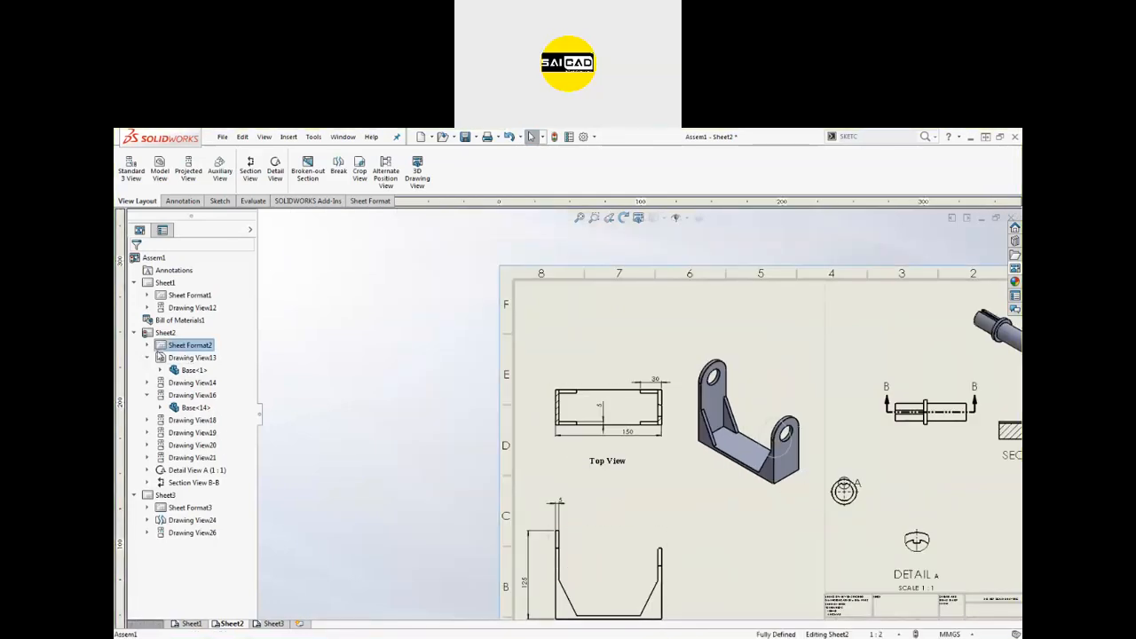
left_click(149, 346)
left_click(149, 347)
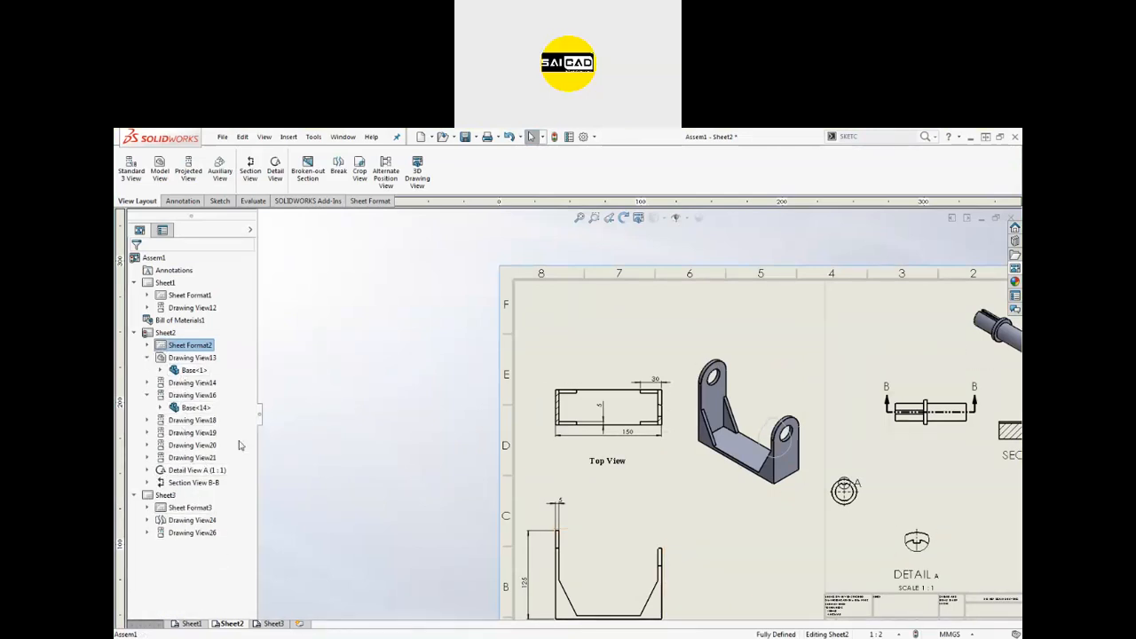
left_click(149, 383)
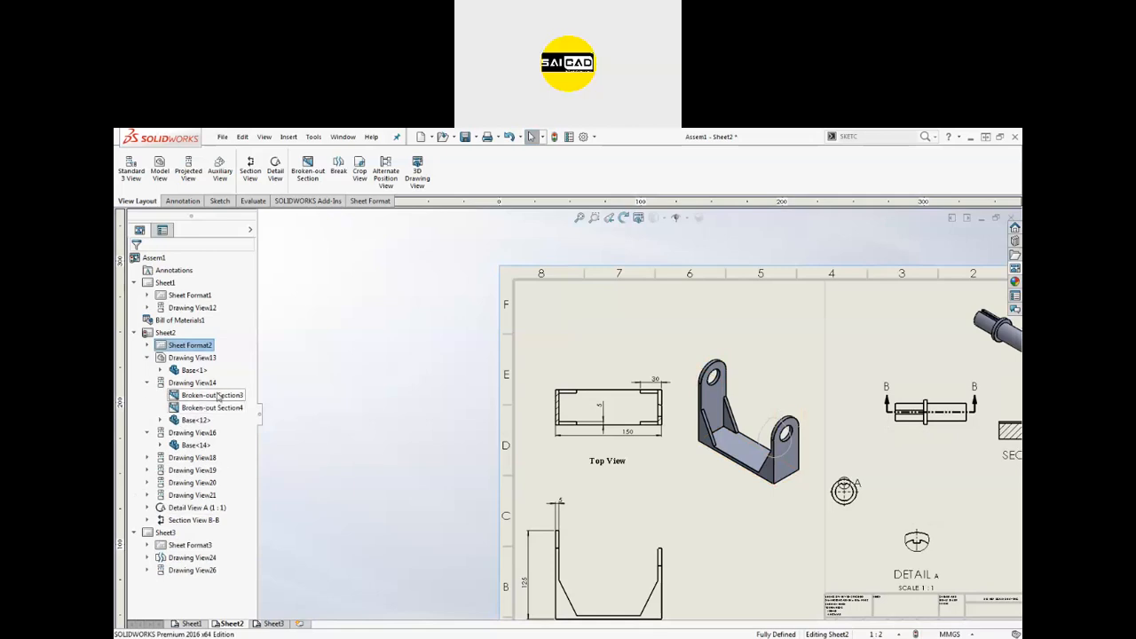
left_click(200, 408)
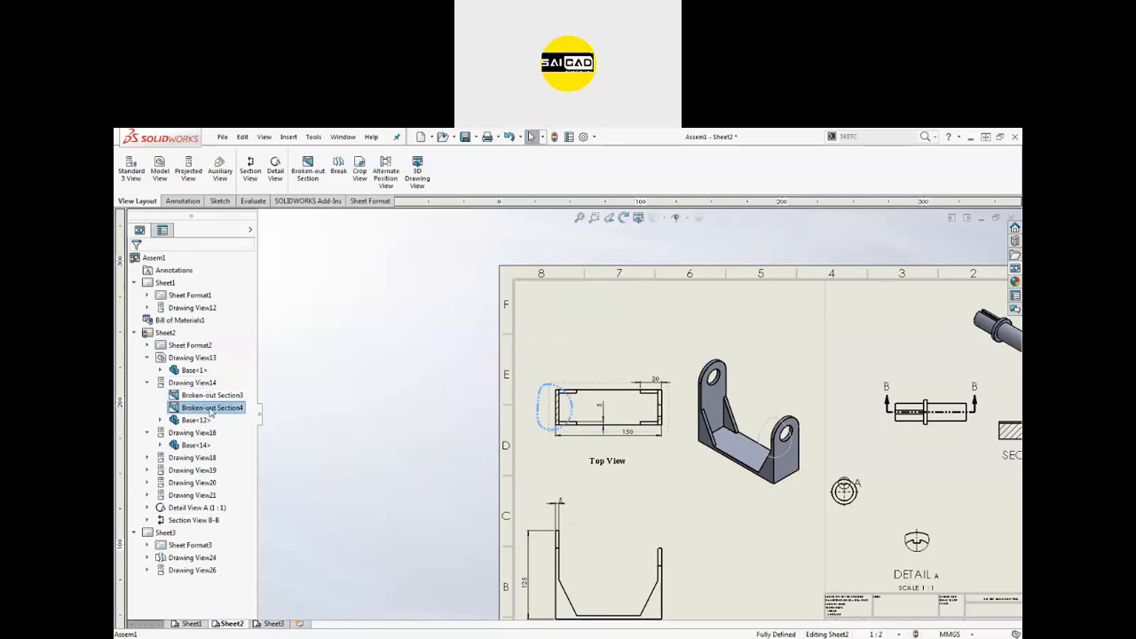
right_click(217, 406)
left_click(245, 433)
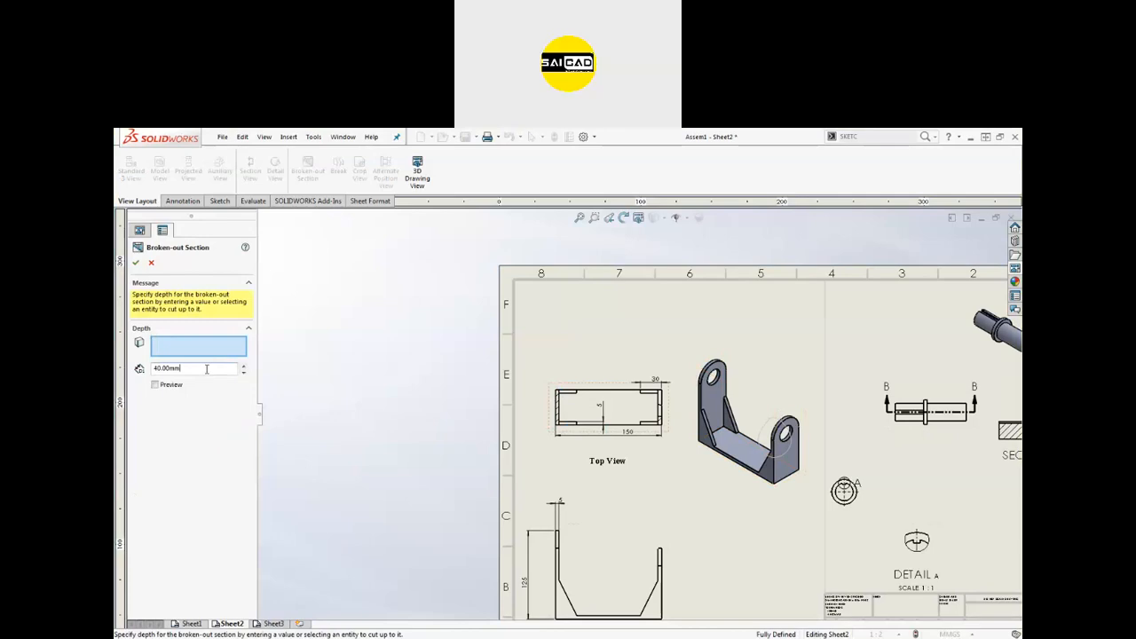
left_click(169, 385)
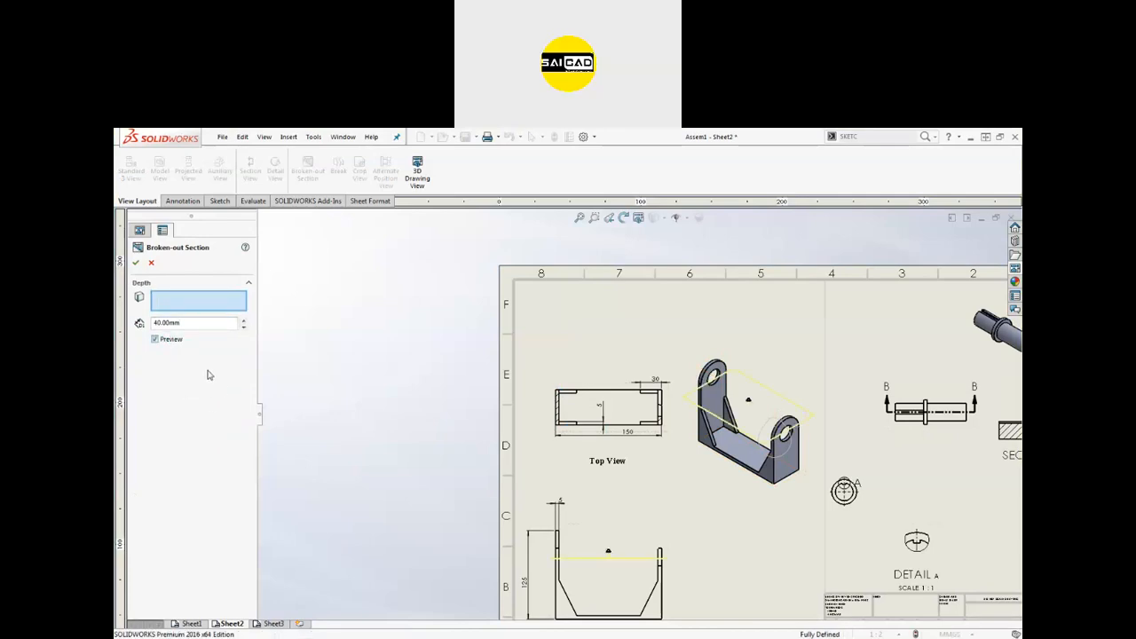
left_click(198, 323)
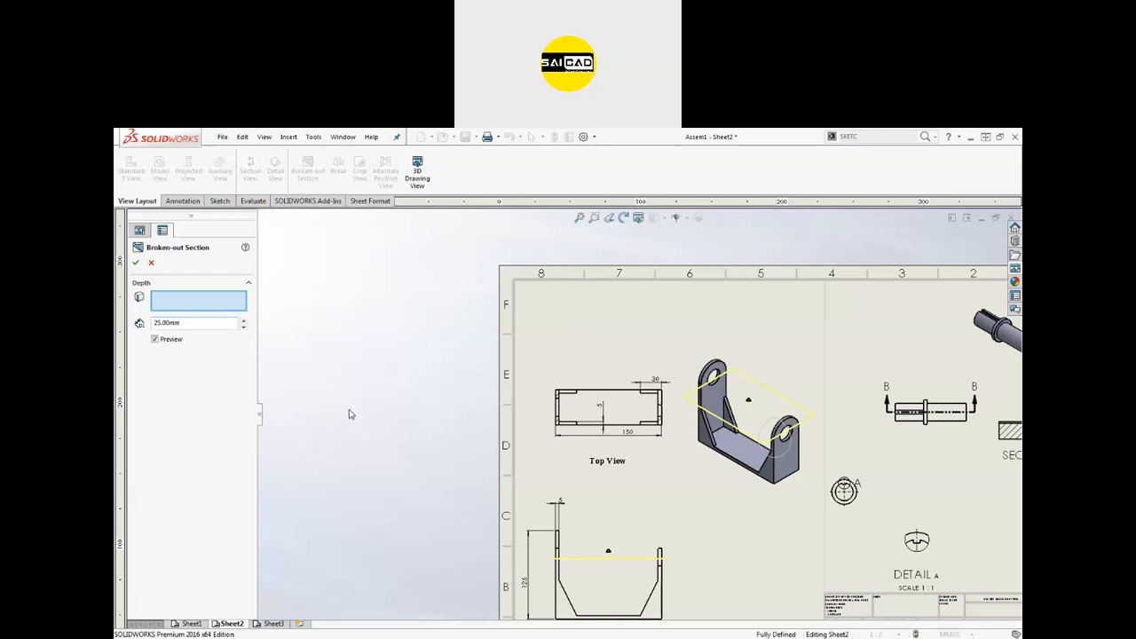
Check the depth plane in the front view and the cut end wall in the top view, and leave the section edit.
scroll(348, 412, "up", 3)
scroll(563, 444, "down", 6)
scroll(566, 440, "down", 2)
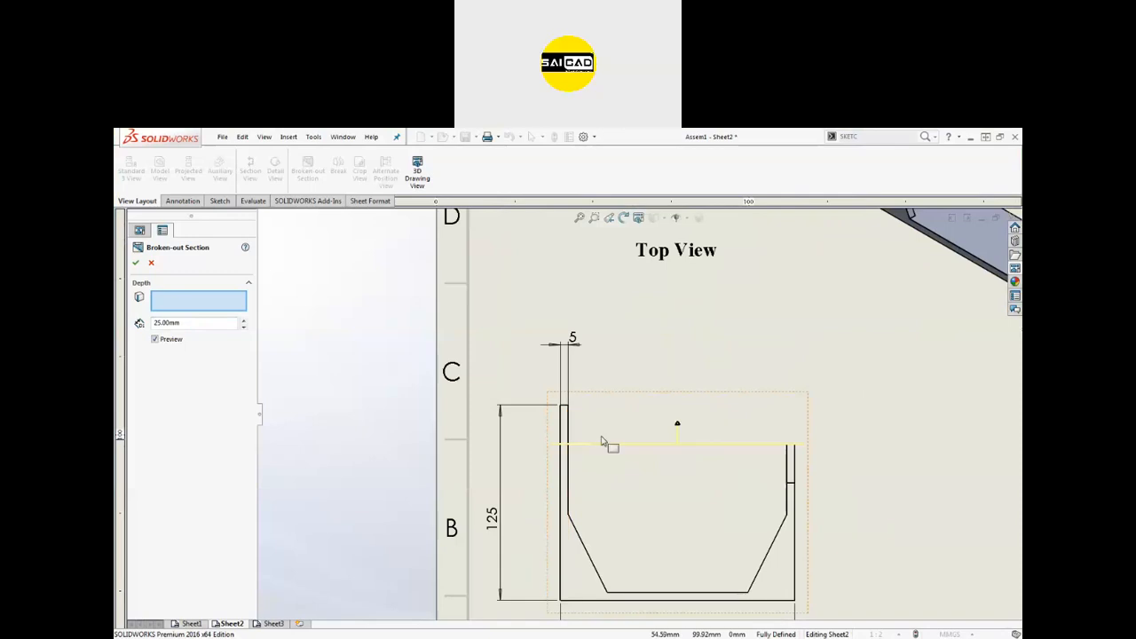
scroll(417, 387, "up", 4)
scroll(585, 323, "down", 8)
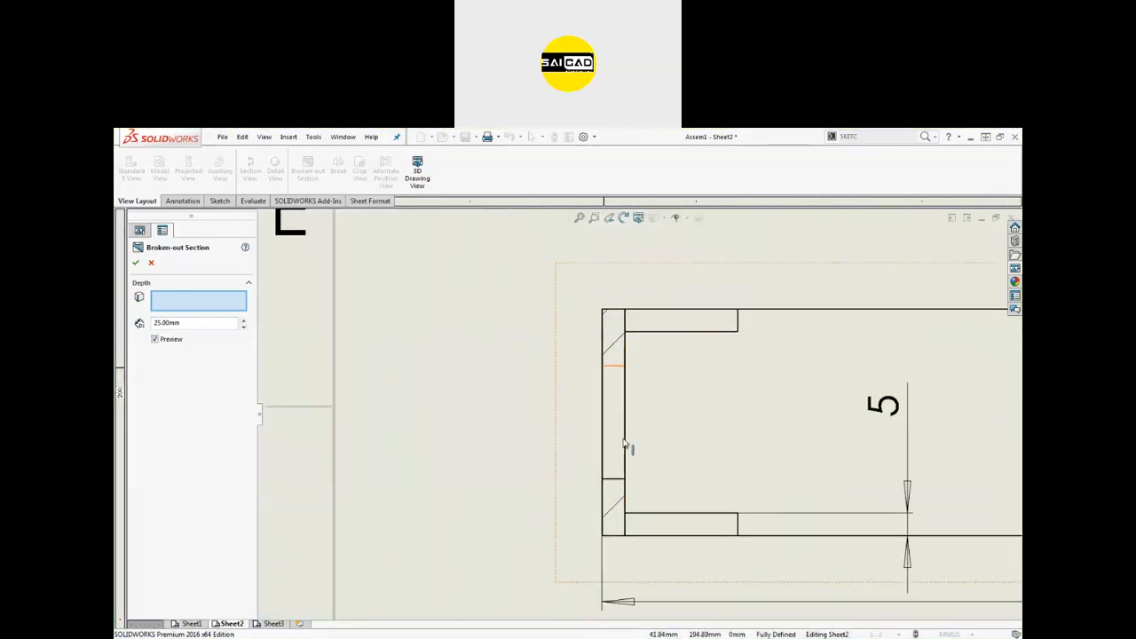
scroll(573, 369, "up", 6)
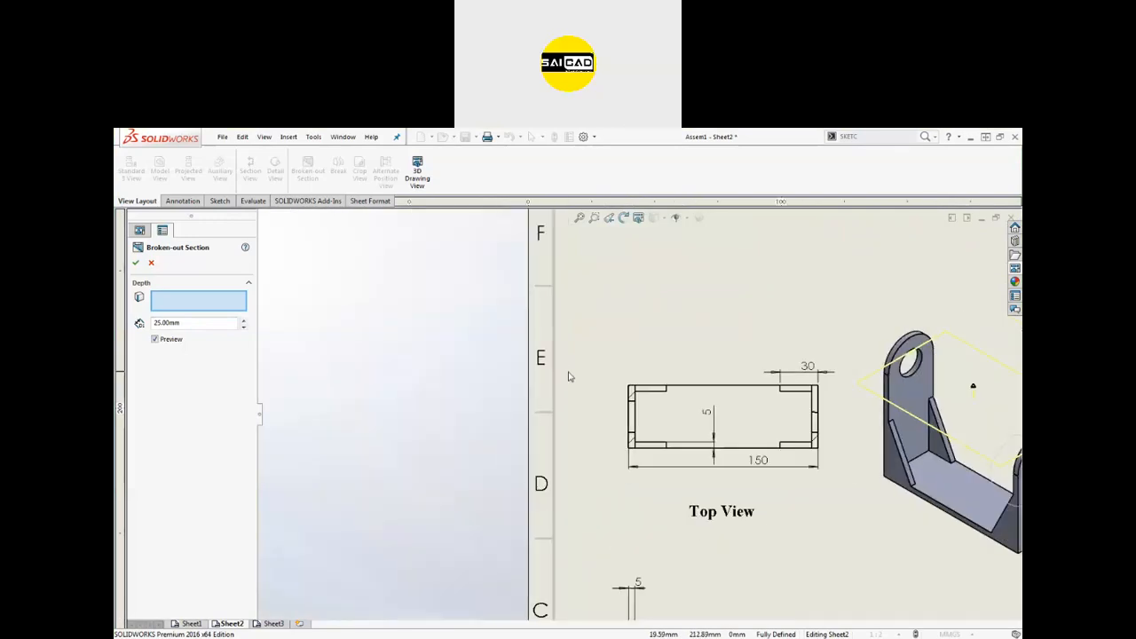
scroll(550, 469, "down", 3)
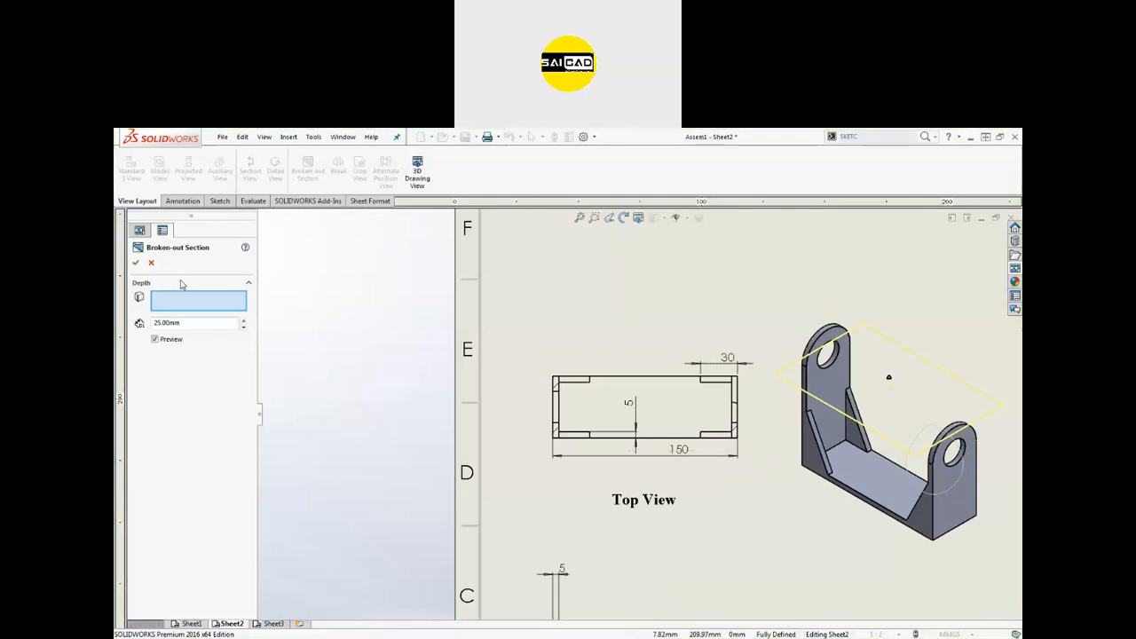
left_click(151, 263)
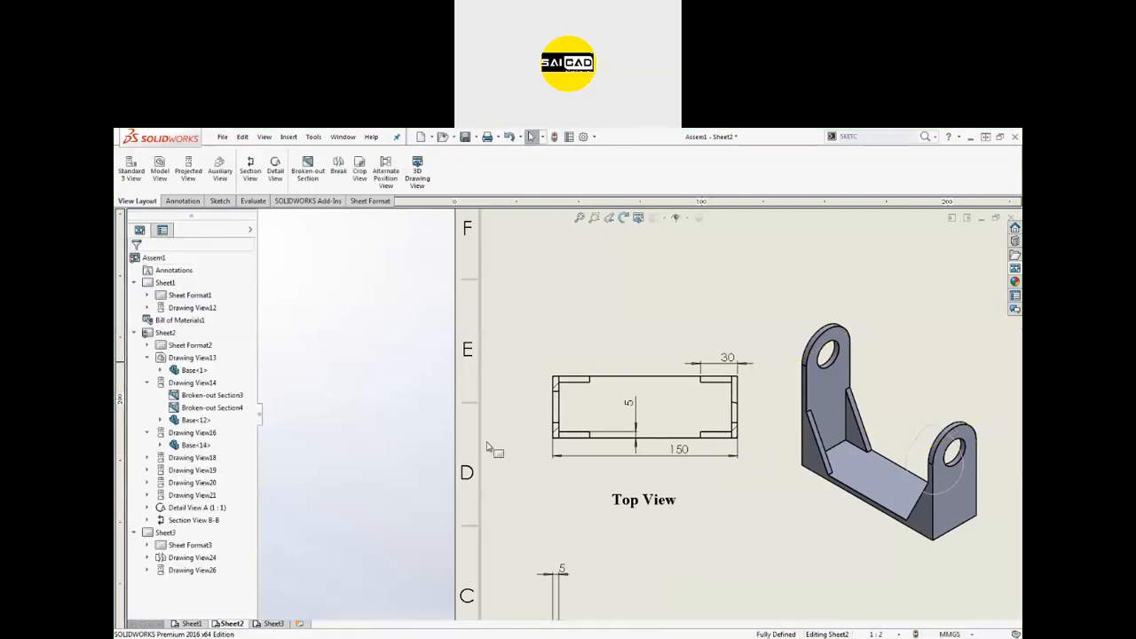
Start a broken-out section in the isometric view, enclosing the rear upright's holed end with a closed spline.
scroll(569, 412, "down", 1)
scroll(592, 431, "up", 3)
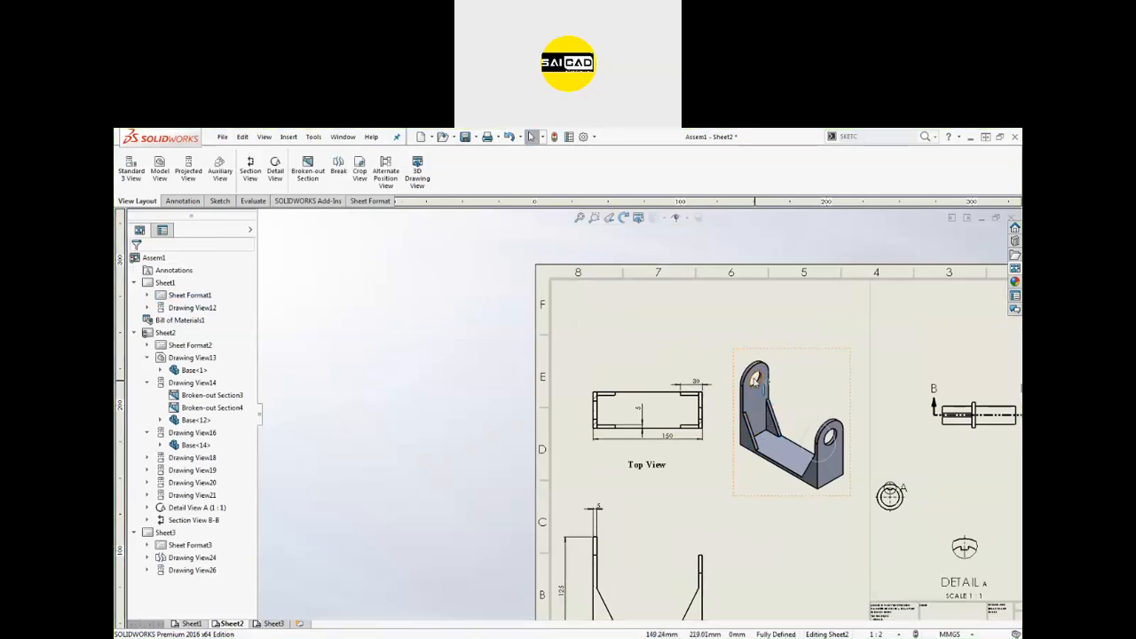
scroll(772, 377, "down", 2)
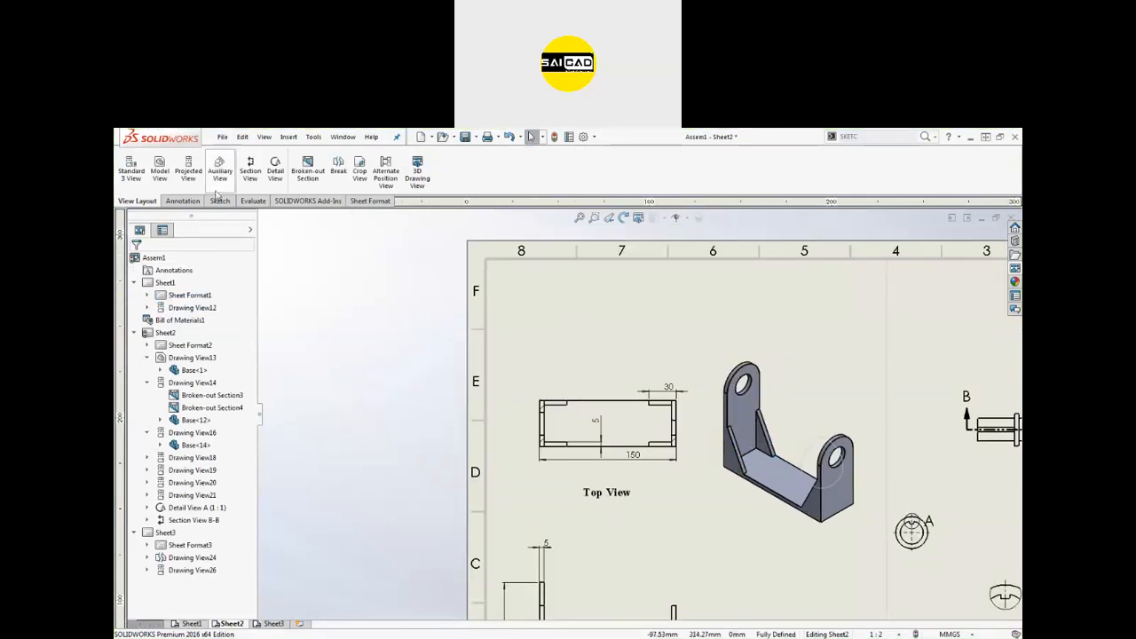
left_click(835, 399)
scroll(846, 397, "down", 2)
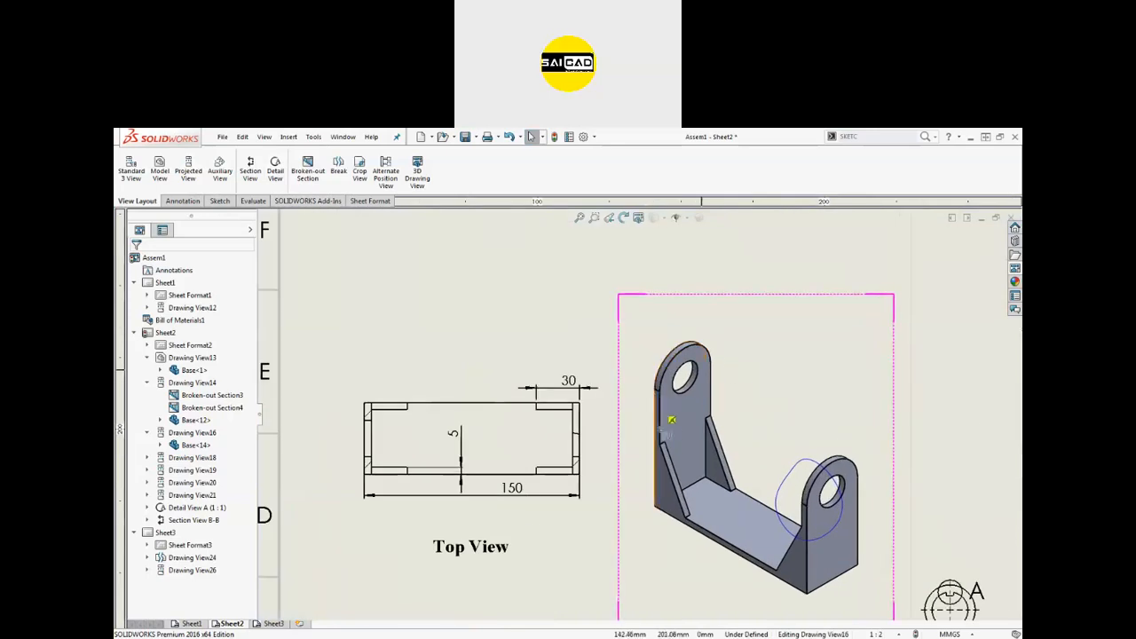
scroll(657, 395, "down", 2)
left_click(664, 337)
left_click(710, 373)
left_click(664, 451)
left_click(626, 393)
left_click(664, 336)
Try the base's long lower edge in the top view as the depth reference and remove it.
scroll(574, 377, "up", 3)
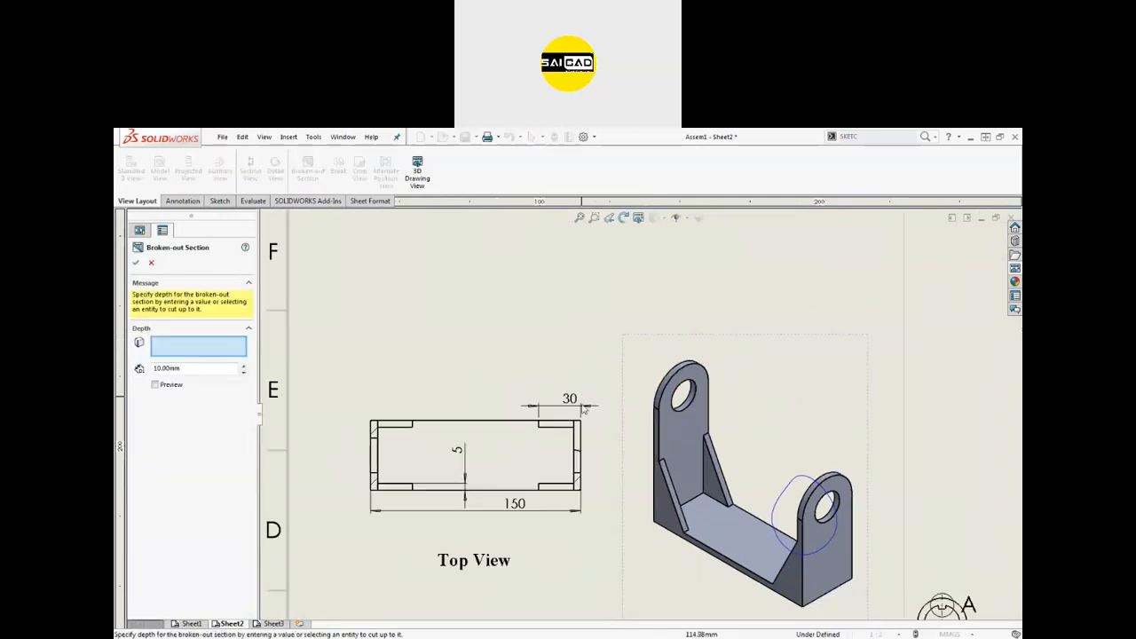
scroll(581, 462, "up", 2)
scroll(626, 593, "down", 4)
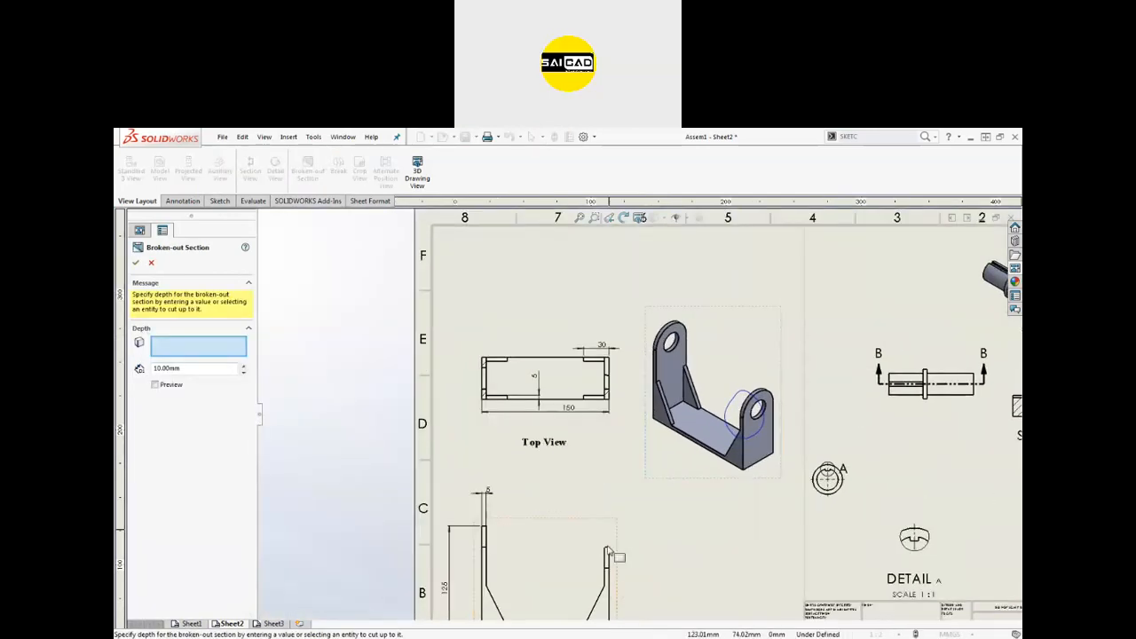
scroll(586, 541, "up", 5)
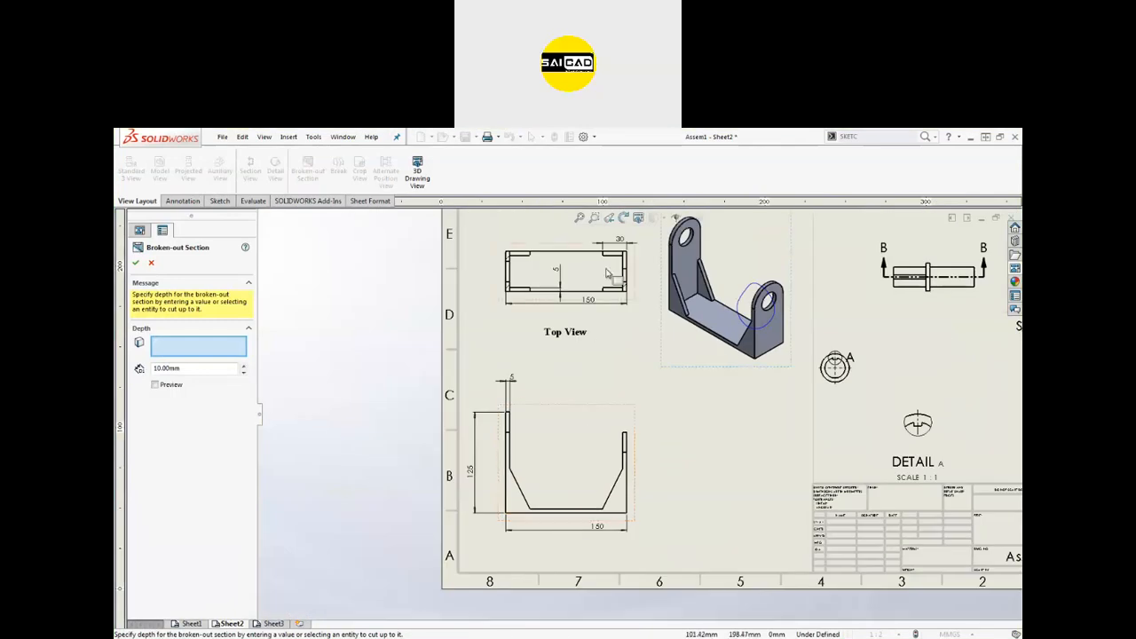
scroll(595, 311, "down", 4)
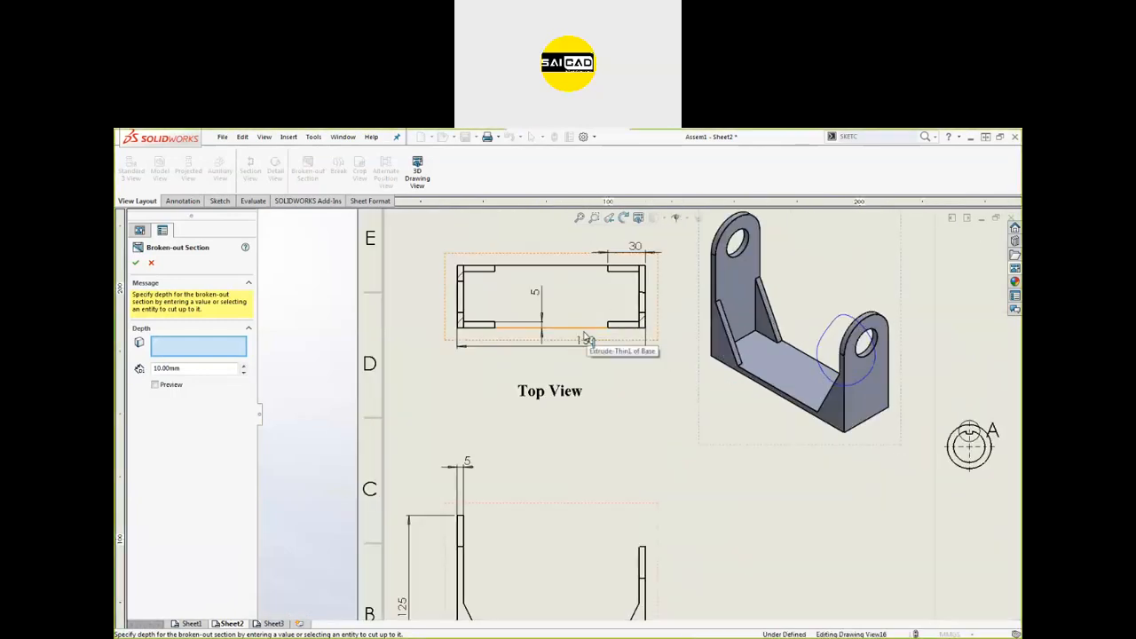
left_click(569, 328)
right_click(182, 344)
left_click(188, 347)
Preview the isometric view's cut, trying a depth of 30 mm and raising it to 100 mm.
left_click(168, 384)
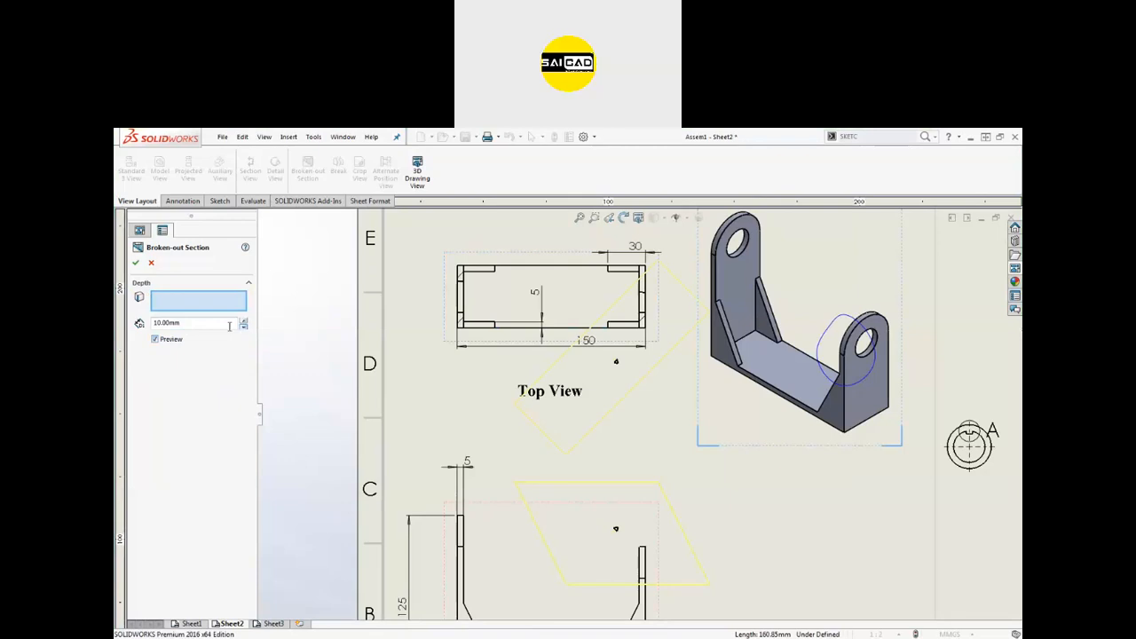
scroll(512, 388, "down", 3)
scroll(512, 387, "up", 2)
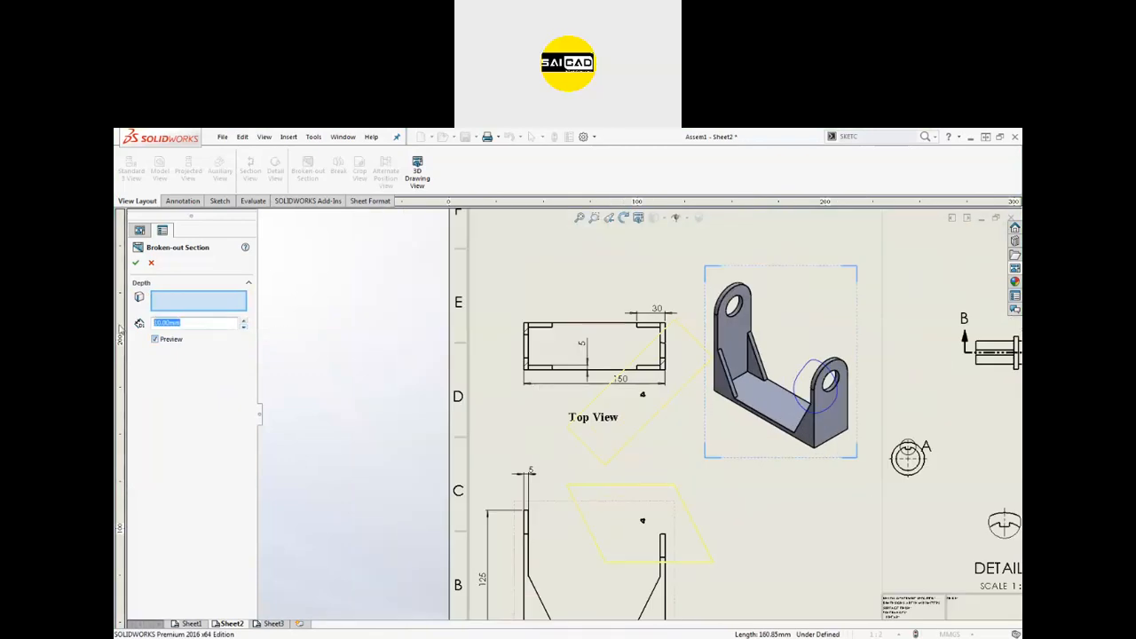
key("Return")
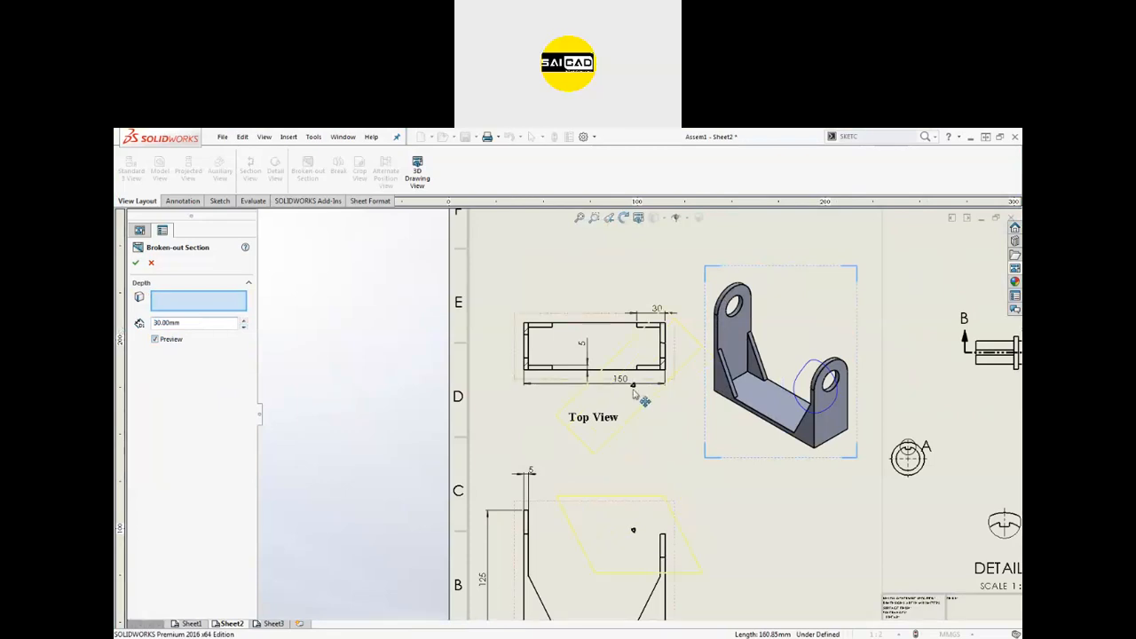
scroll(675, 431, "down", 2)
scroll(670, 414, "up", 2)
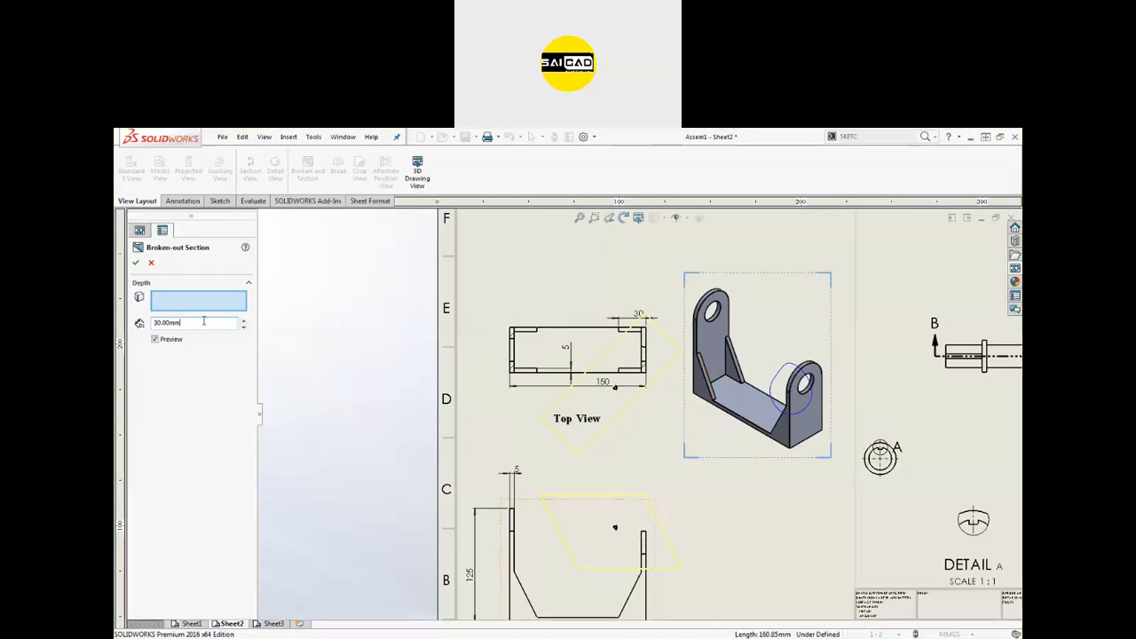
type("100")
key("Return")
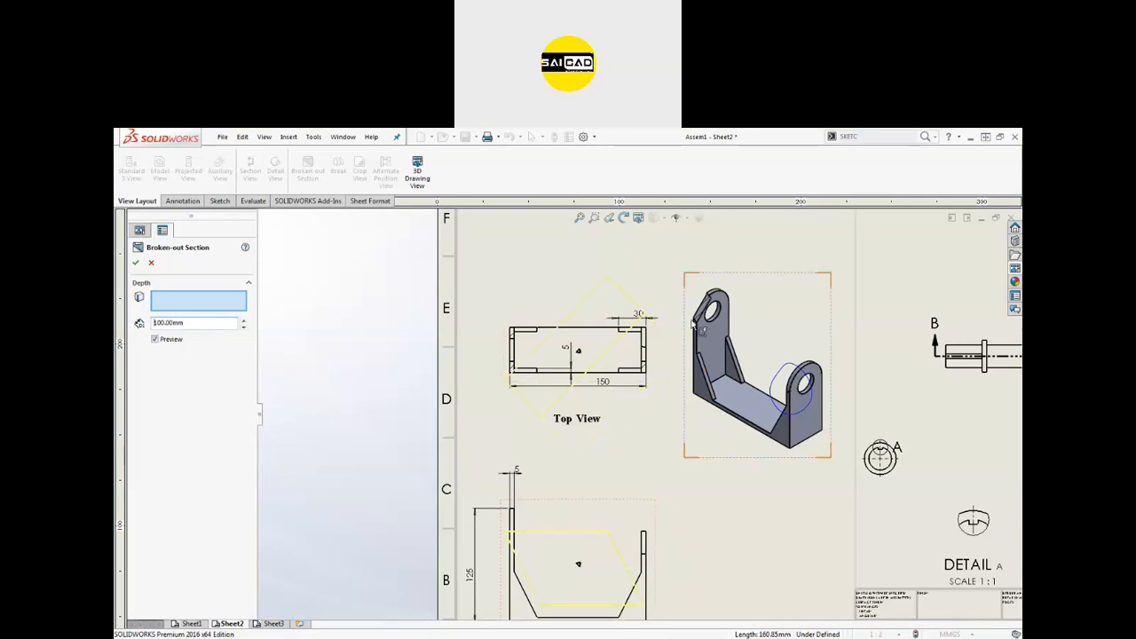
Check the cut upright up close, raise the depth to 120 mm, reduce it to 110 mm, and finish the broken-out section.
scroll(710, 293, "up", 5)
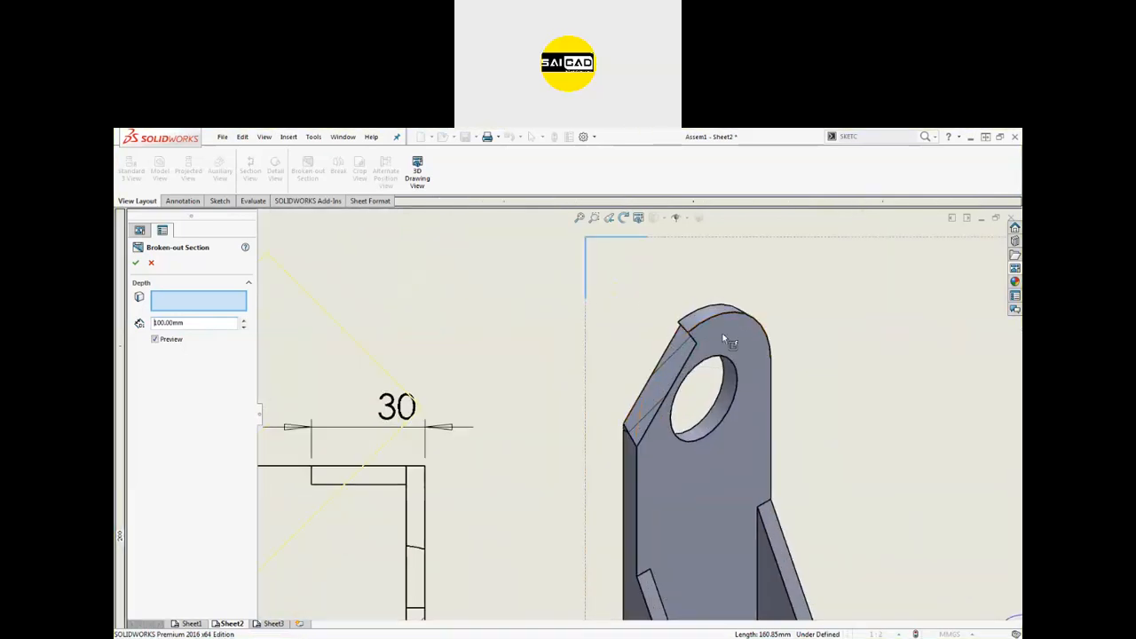
scroll(672, 349, "down", 3)
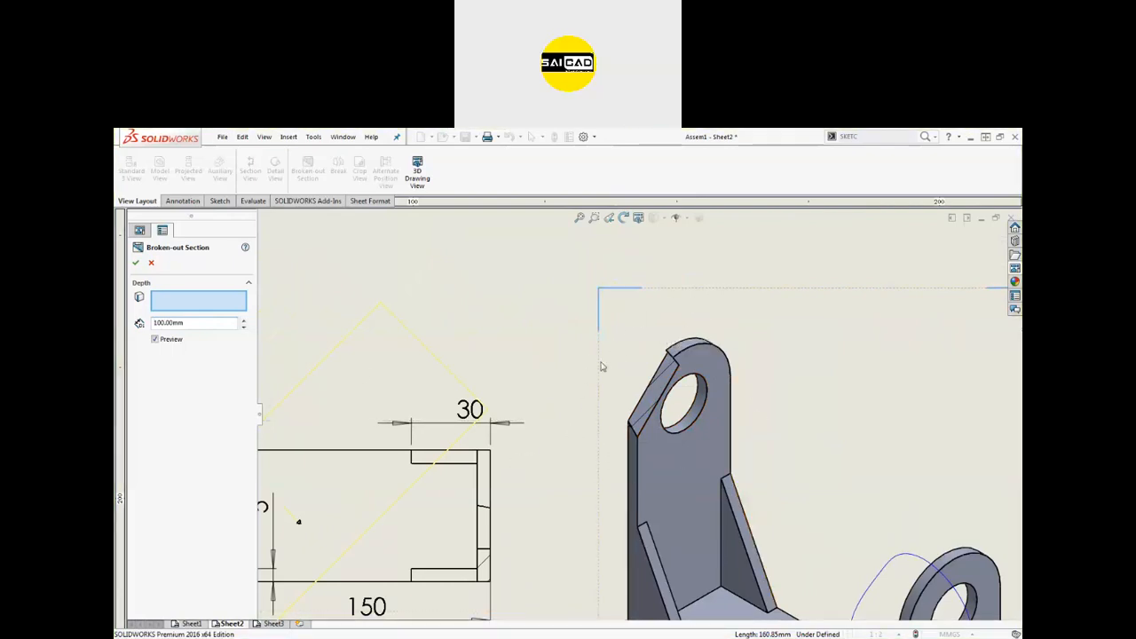
left_click(245, 322)
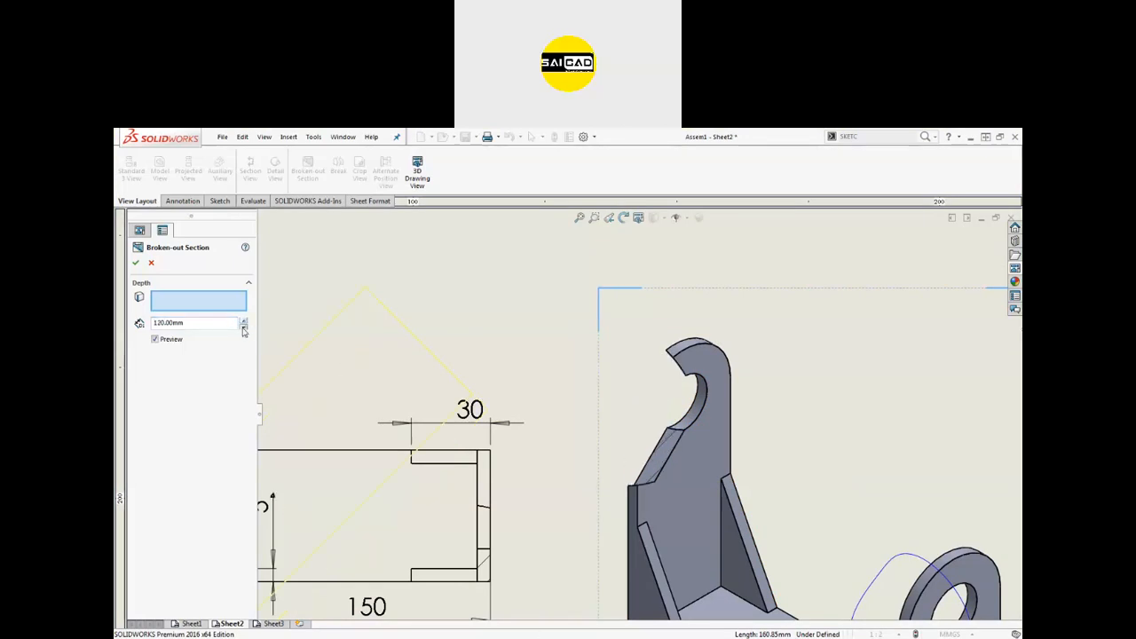
left_click(244, 329)
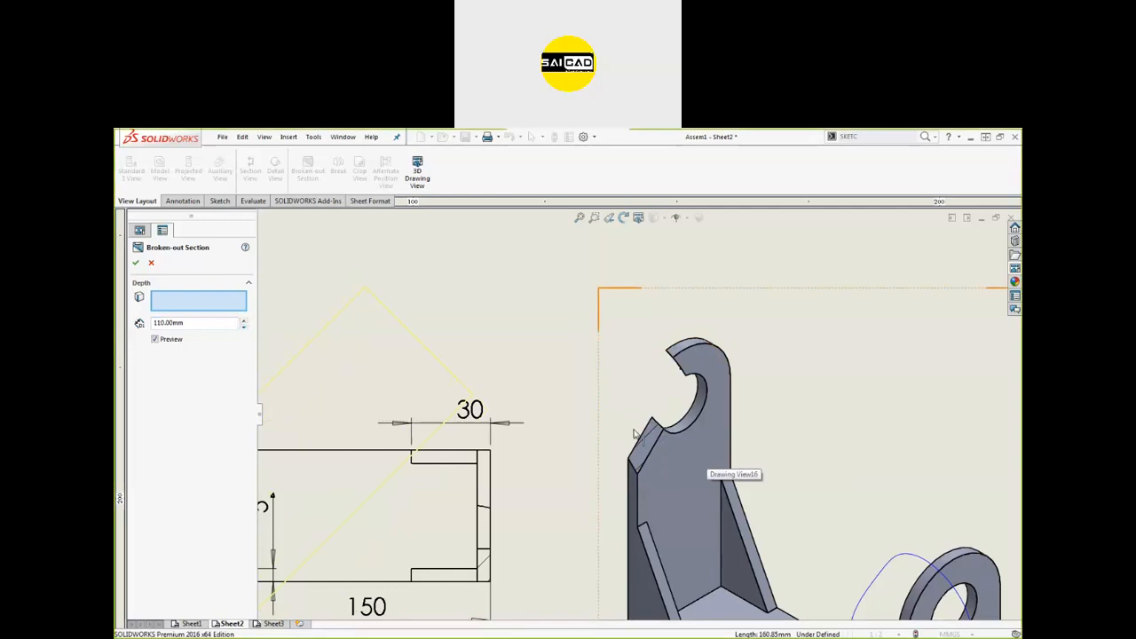
key("f")
left_click(136, 263)
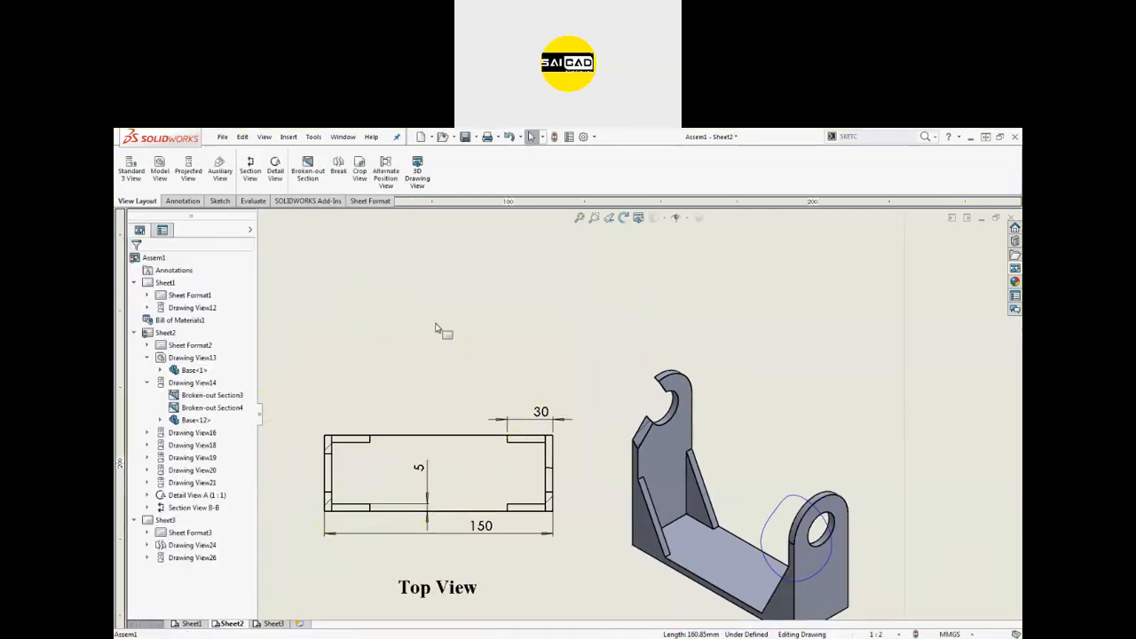
scroll(648, 443, "down", 2)
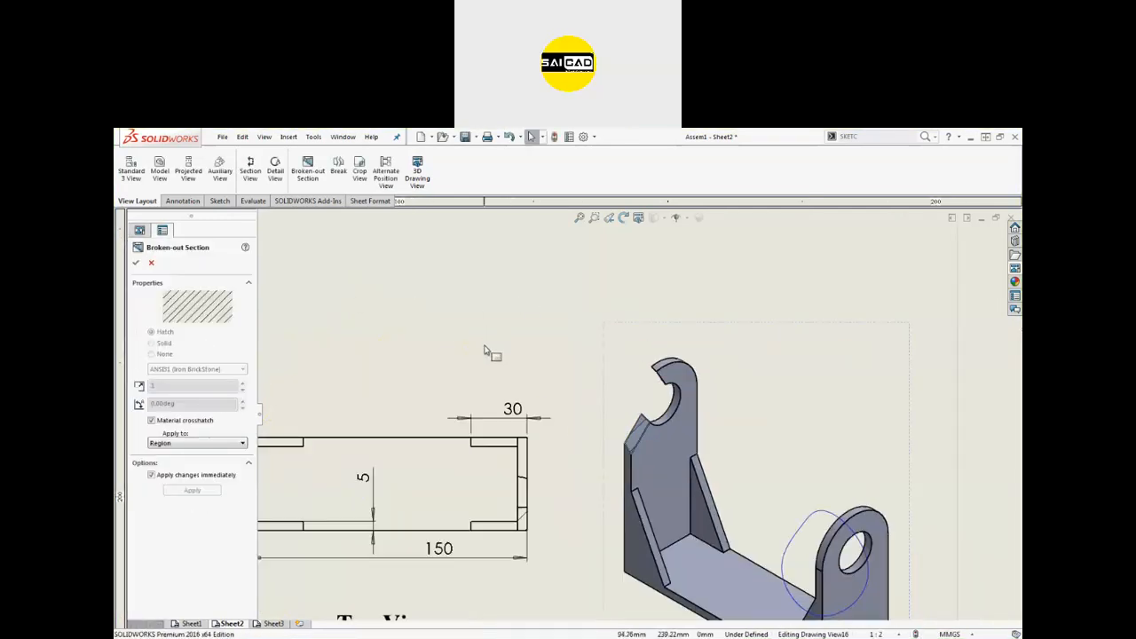
Delete both broken-out sections from the base's top view on Sheet2.
scroll(484, 350, "up", 3)
key("Escape")
scroll(587, 502, "down", 1)
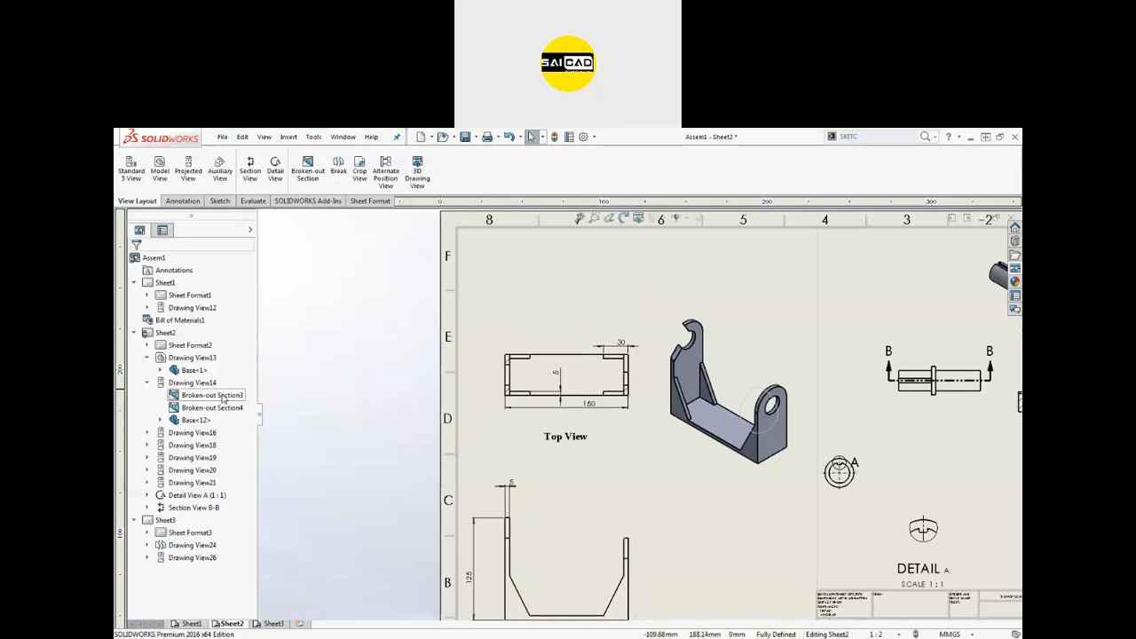
left_click(217, 398)
left_click(210, 408, "ctrl")
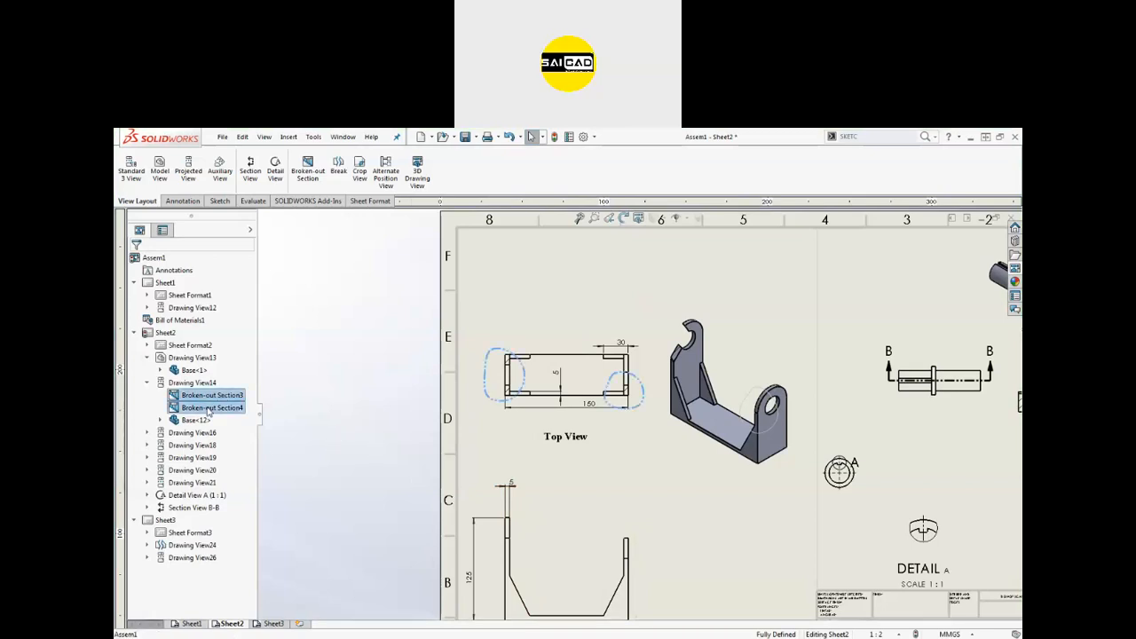
key("Delete")
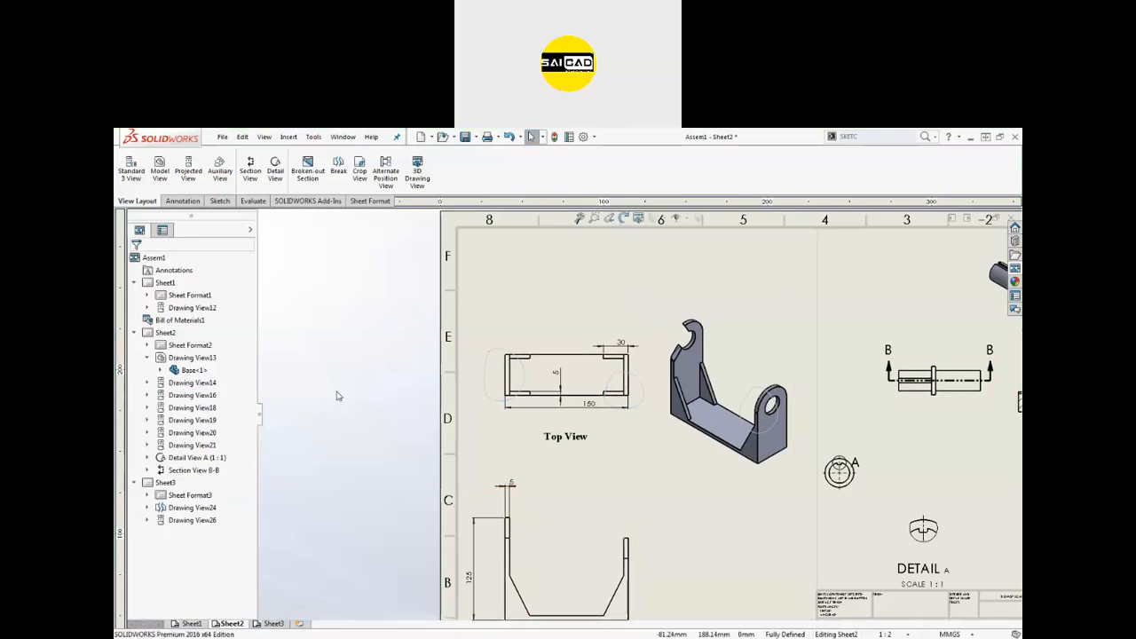
Delete the broken-out section from the base's isometric view.
left_click(750, 407)
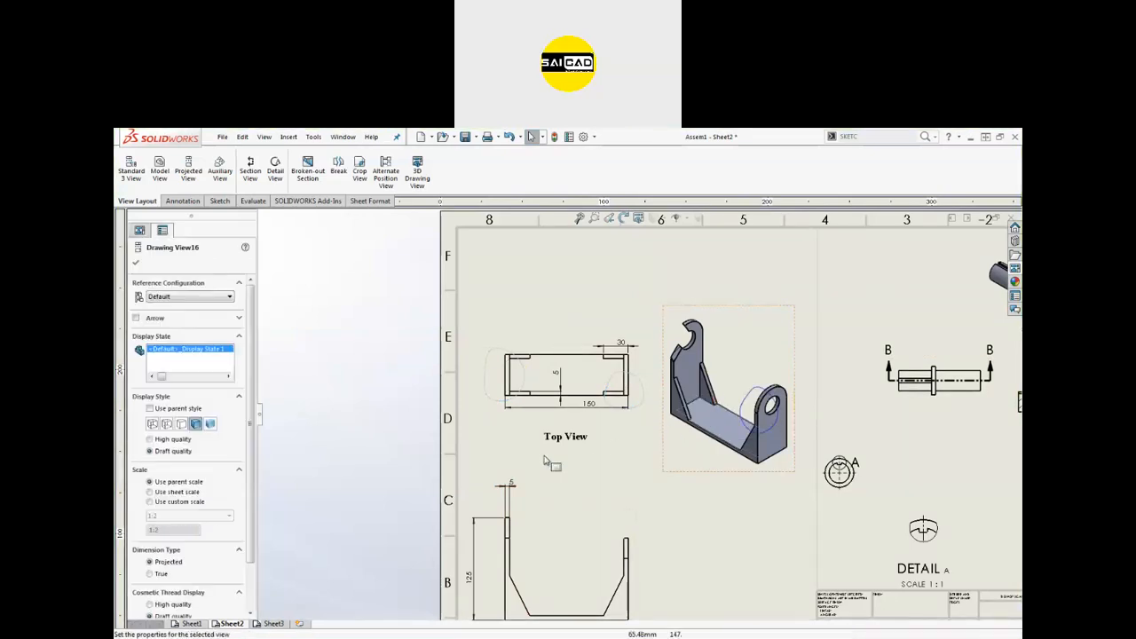
left_click(137, 262)
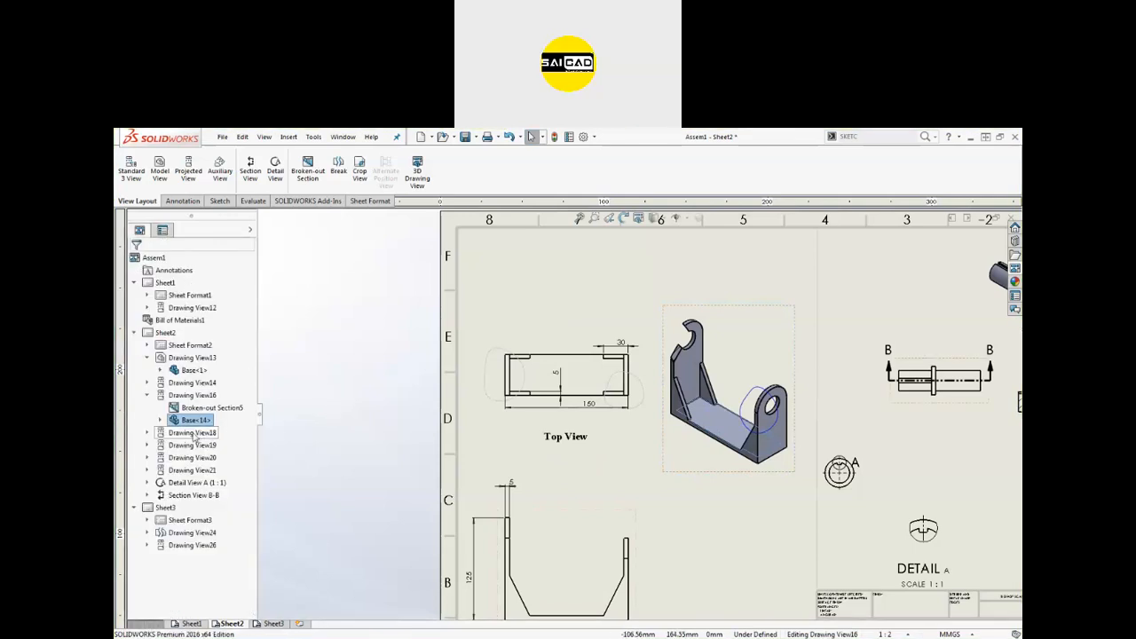
left_click(192, 395)
left_click(213, 408)
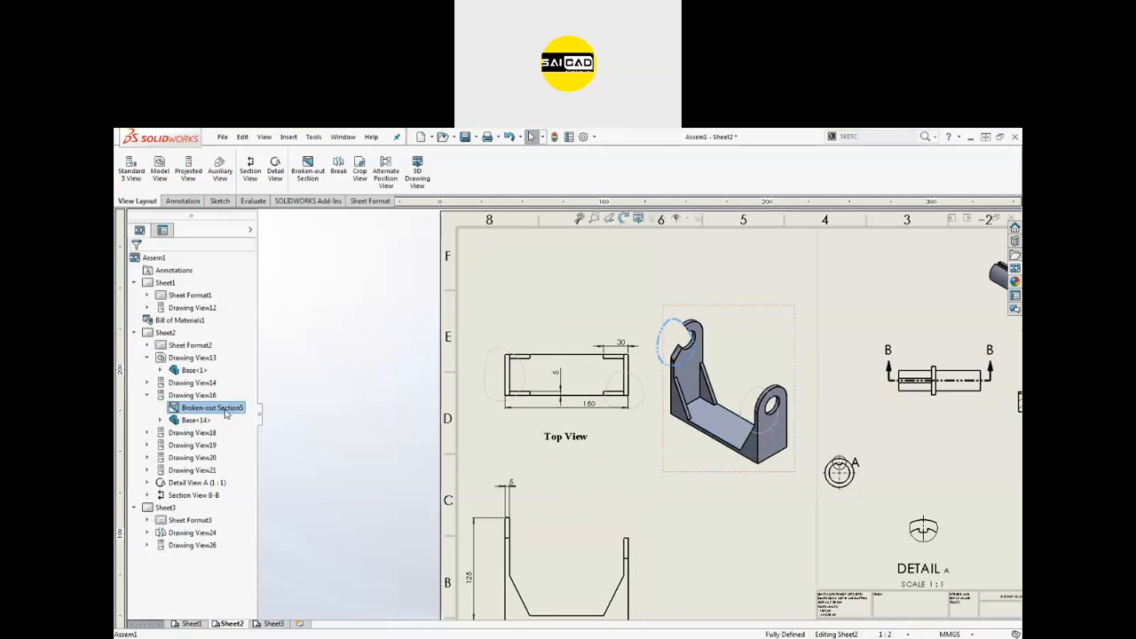
key("Delete")
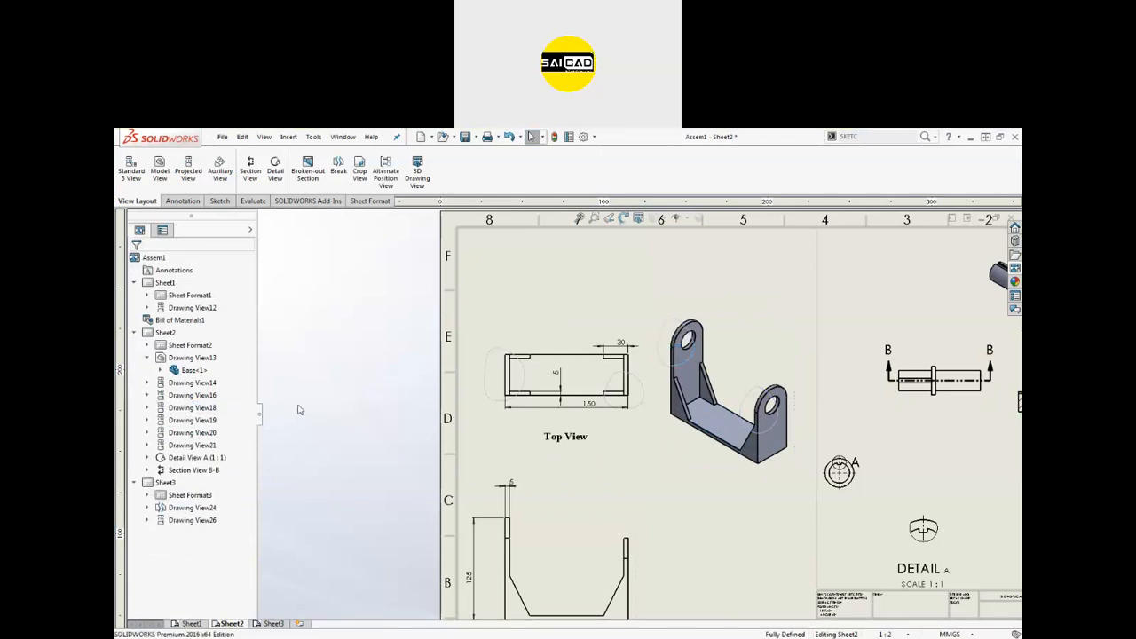
Delete the leftover spline around the isometric view's rear upright and the two leftover splines in the top view.
left_click(658, 349)
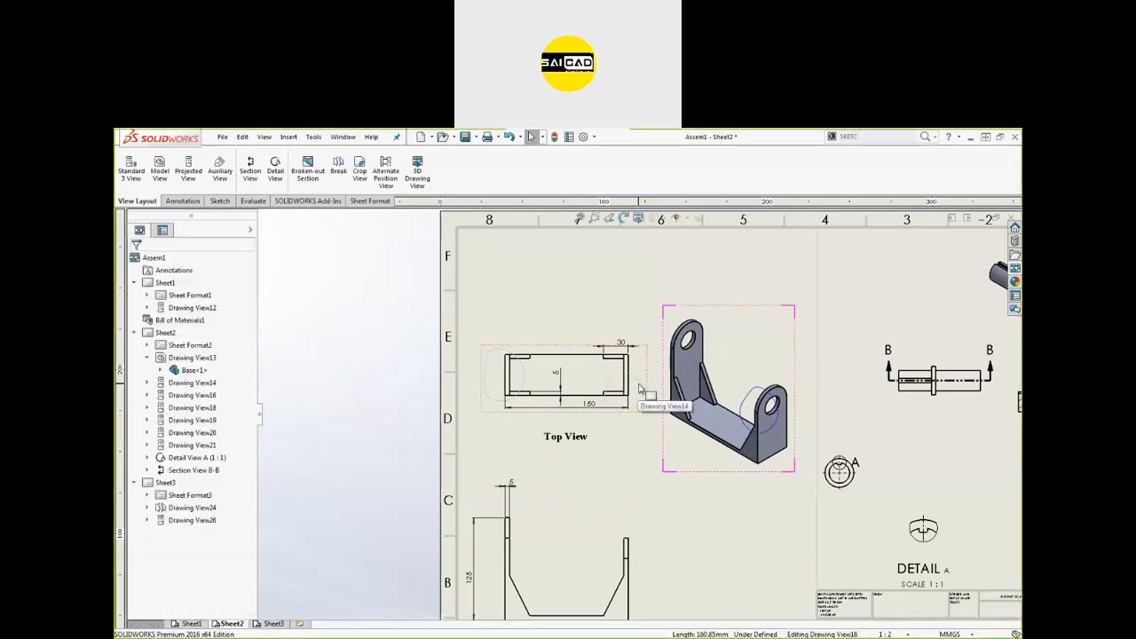
left_click(639, 384)
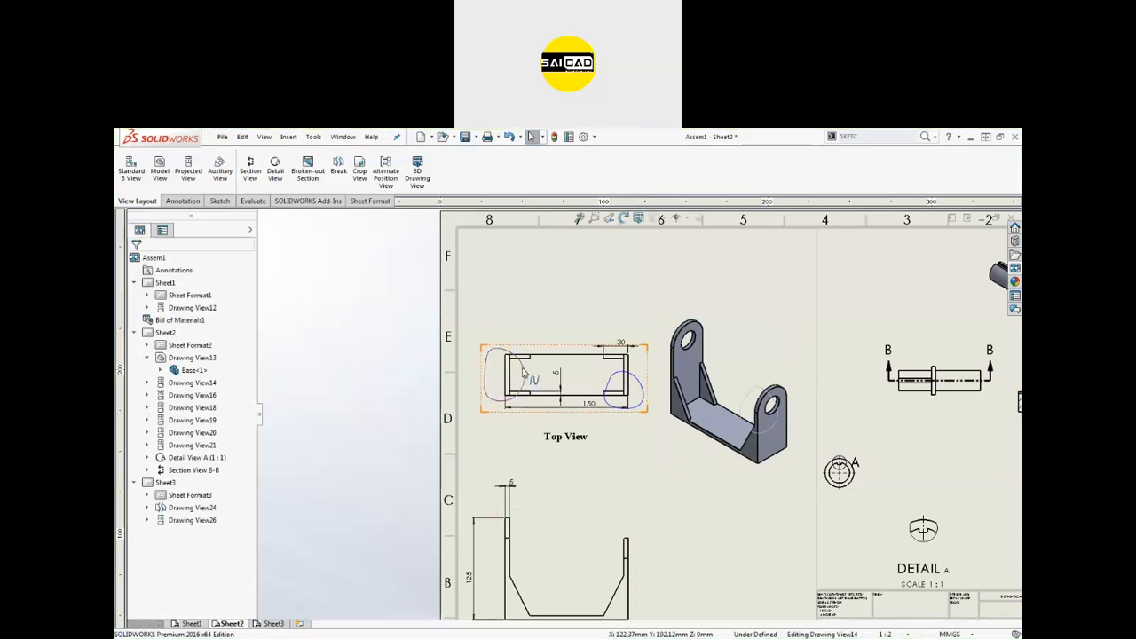
key("Delete")
left_click(635, 388)
key("Delete")
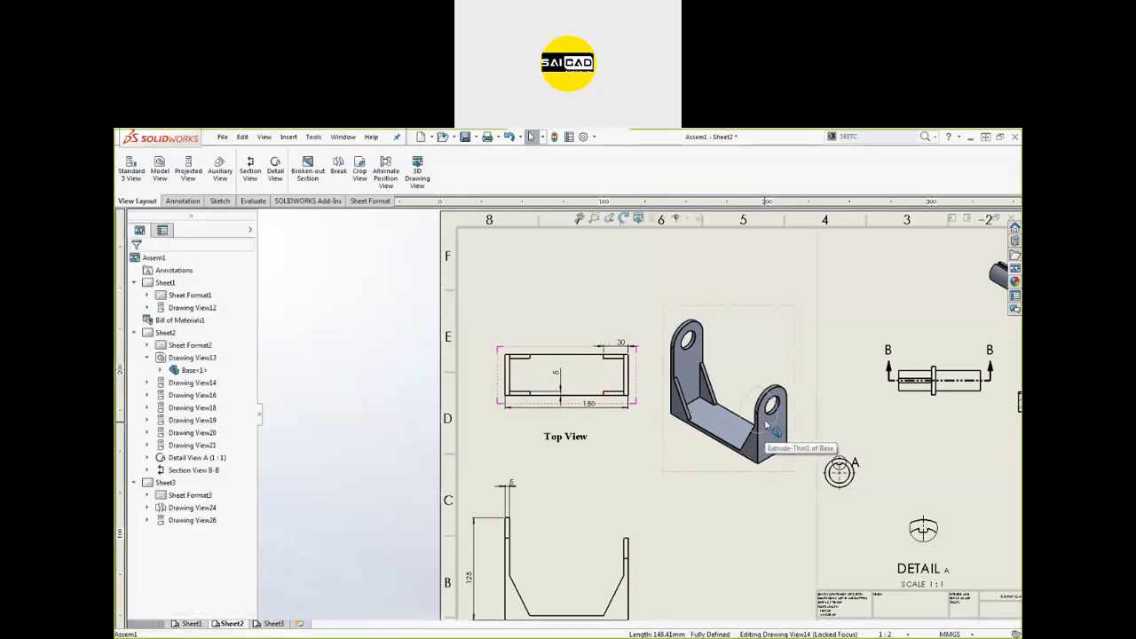
Remove the remaining spline around the front upright's holed end in the isometric view.
left_click(763, 398)
left_click(755, 390)
key("Delete")
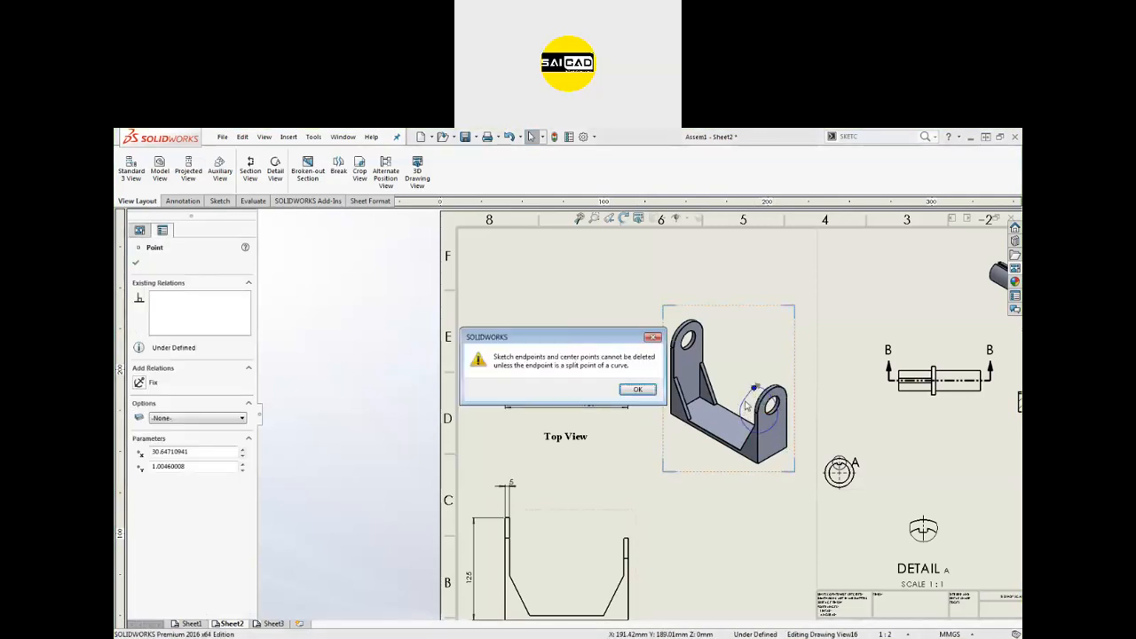
key("Return")
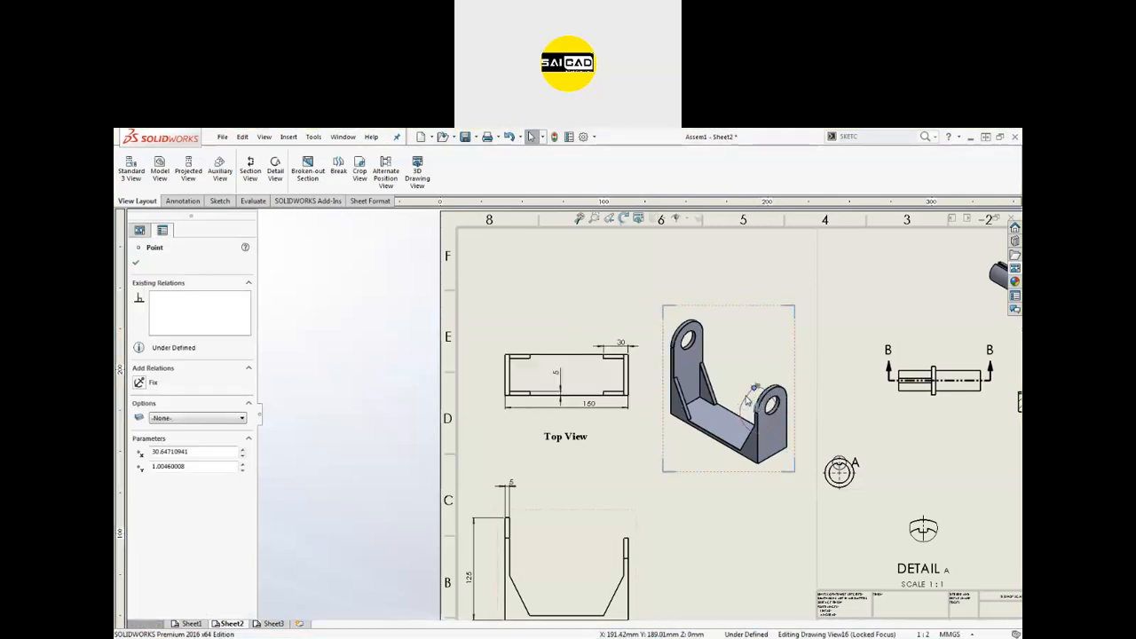
key("Escape")
key("f")
double_click(460, 381)
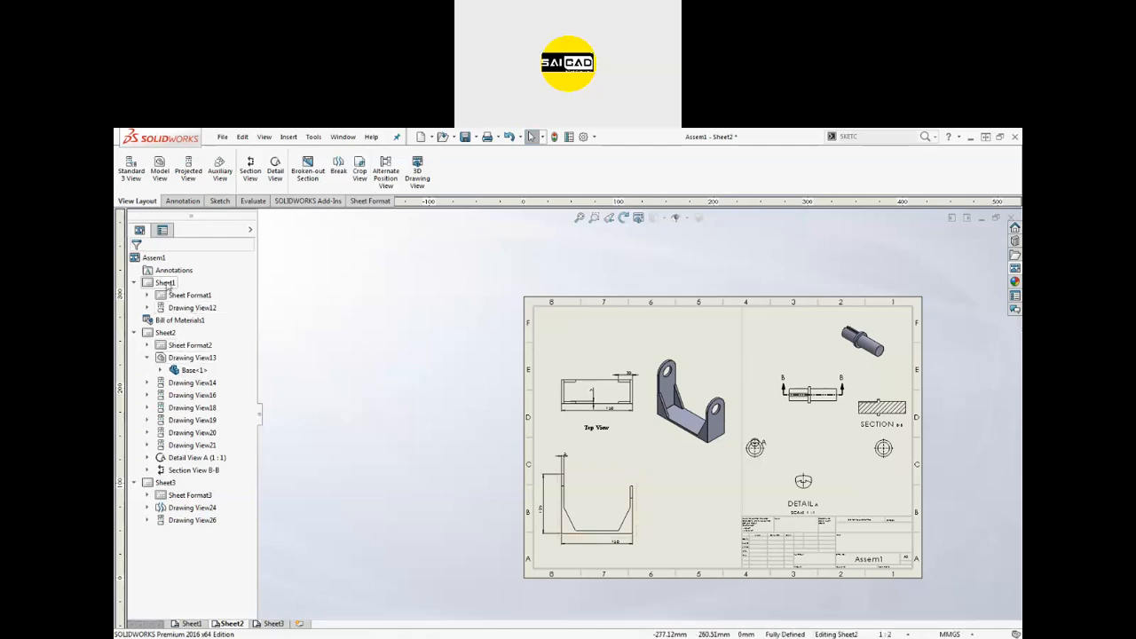
Activate Sheet1 with the coupling assembly view.
right_click(168, 286)
left_click(200, 301)
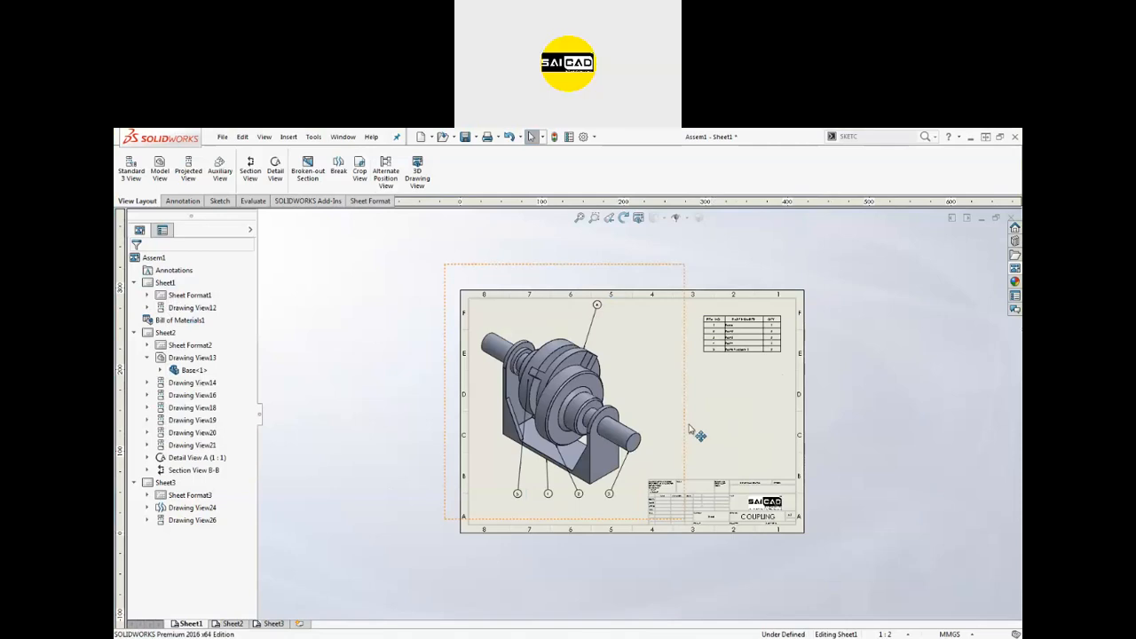
key("f")
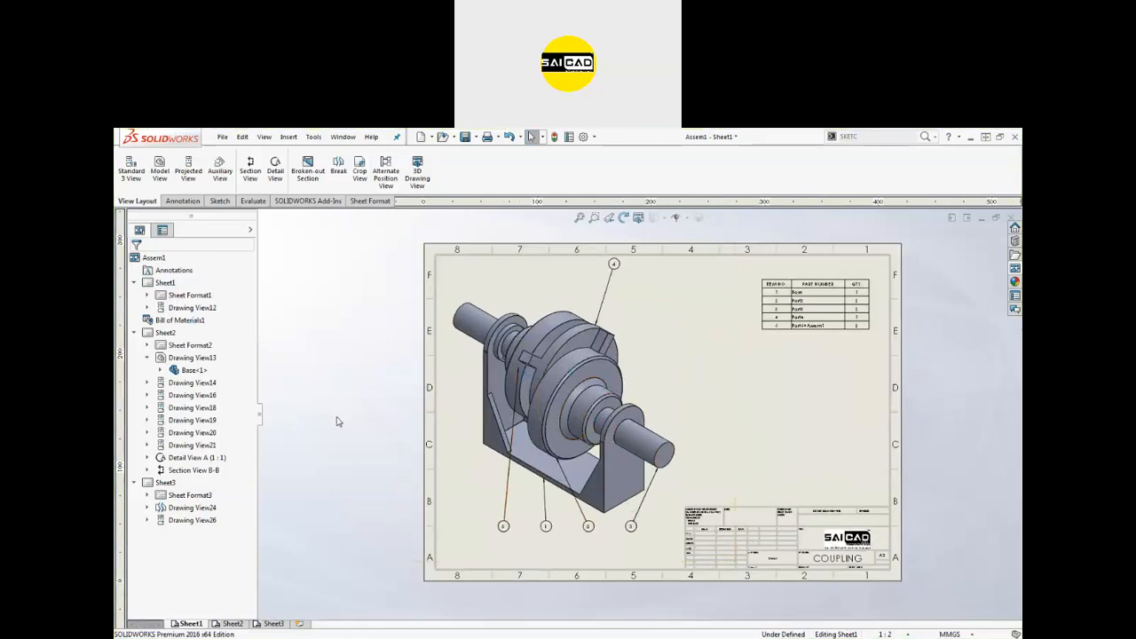
Create an alternate position view of the coupling in the new configuration AltPosition_Default_1, rotating the front shaft and its coupling parts.
left_click(386, 172)
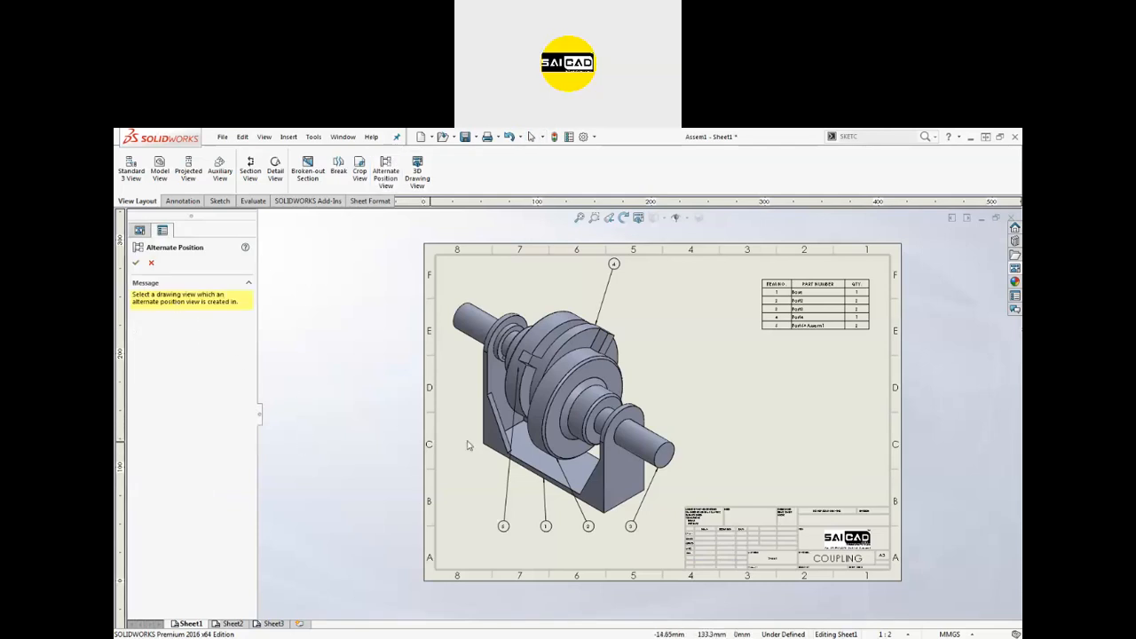
left_click(626, 397)
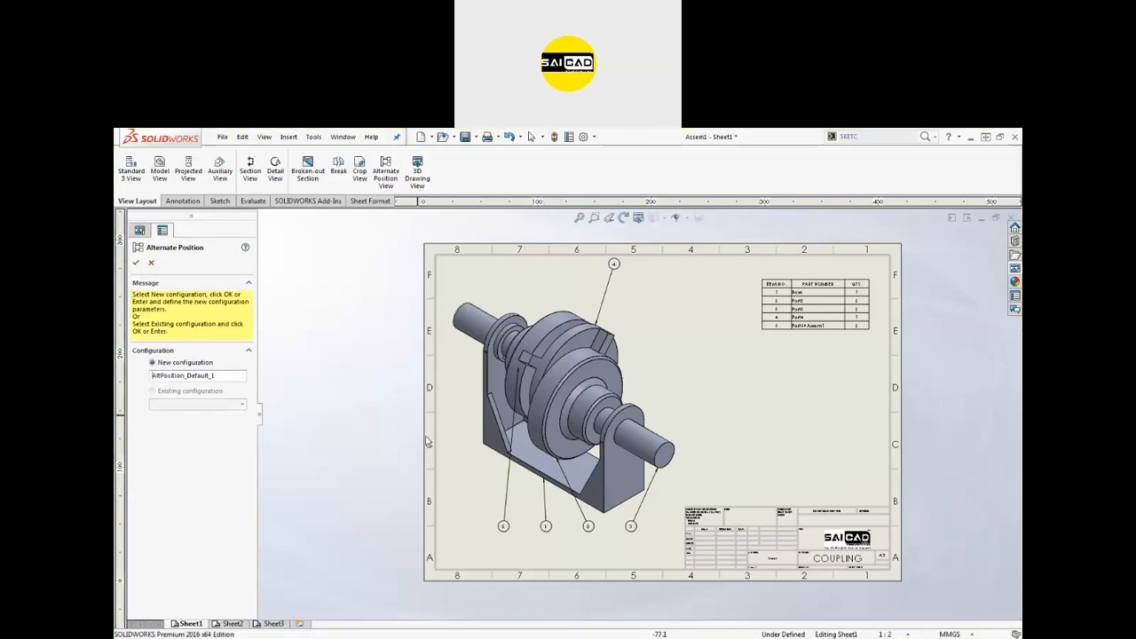
left_click(528, 419)
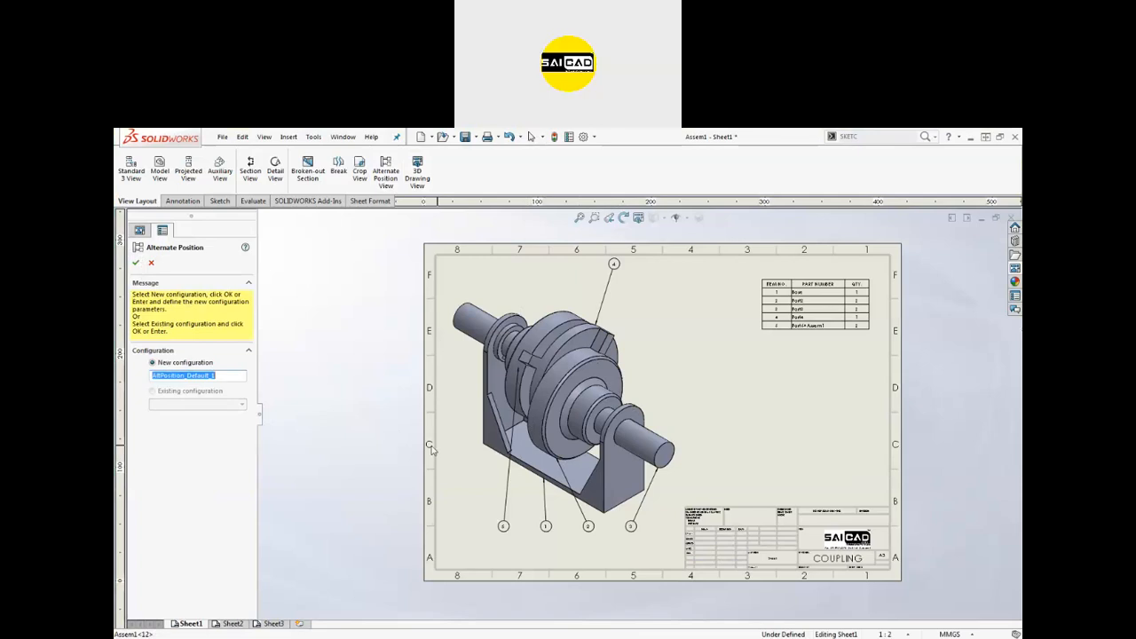
left_click(136, 264)
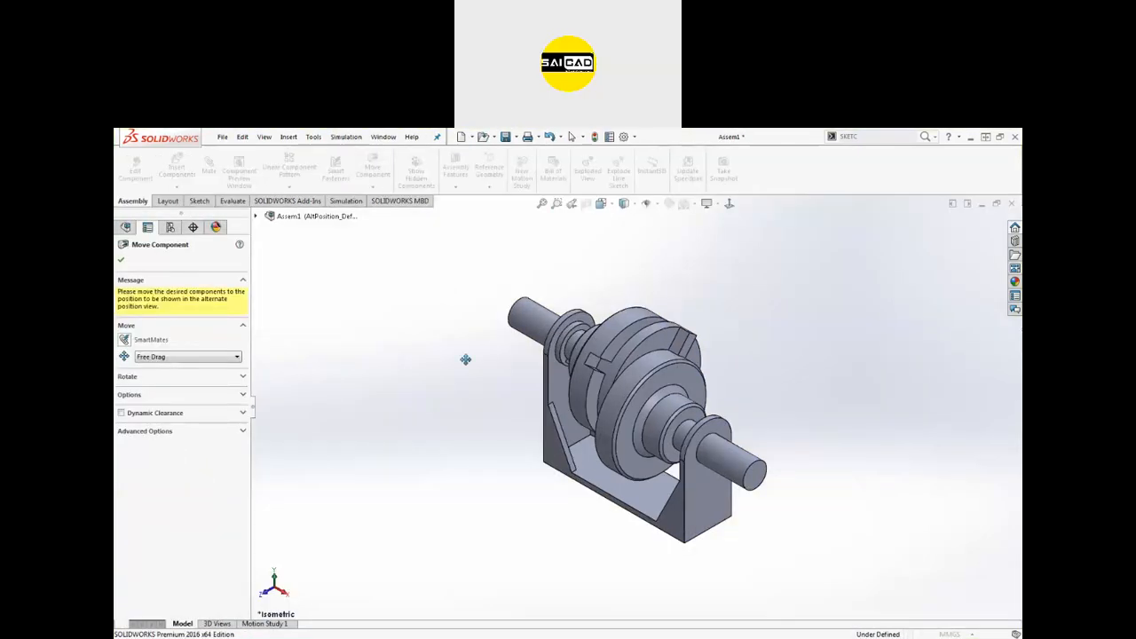
mouse_move(755, 465)
left_mouse_down()
mouse_move(715, 453)
mouse_move(745, 453)
left_mouse_up()
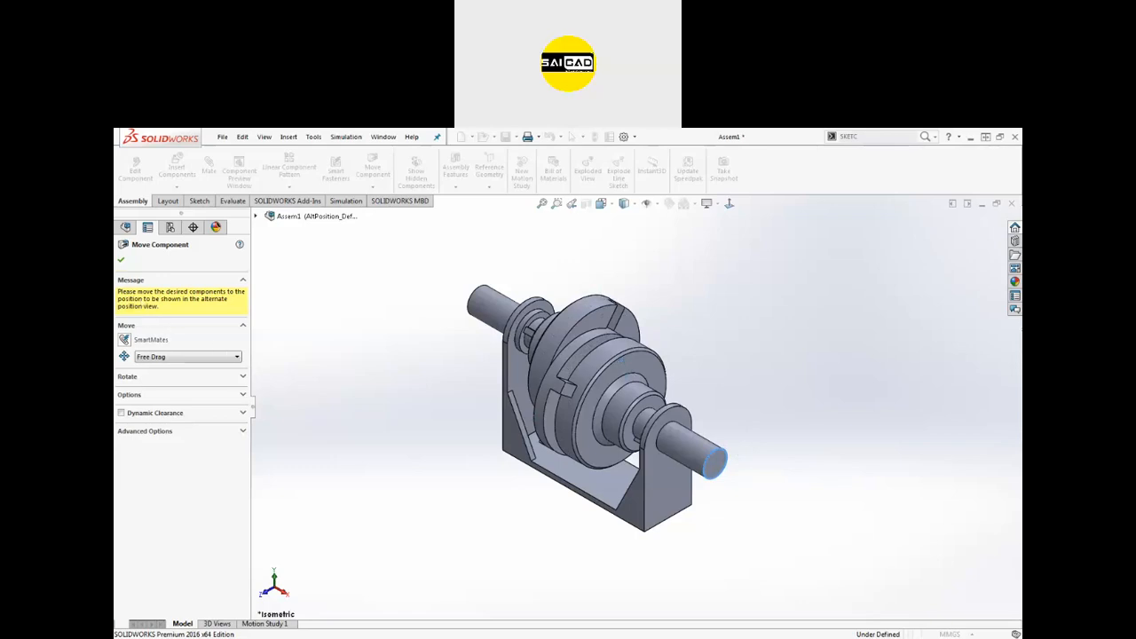
left_click(121, 263)
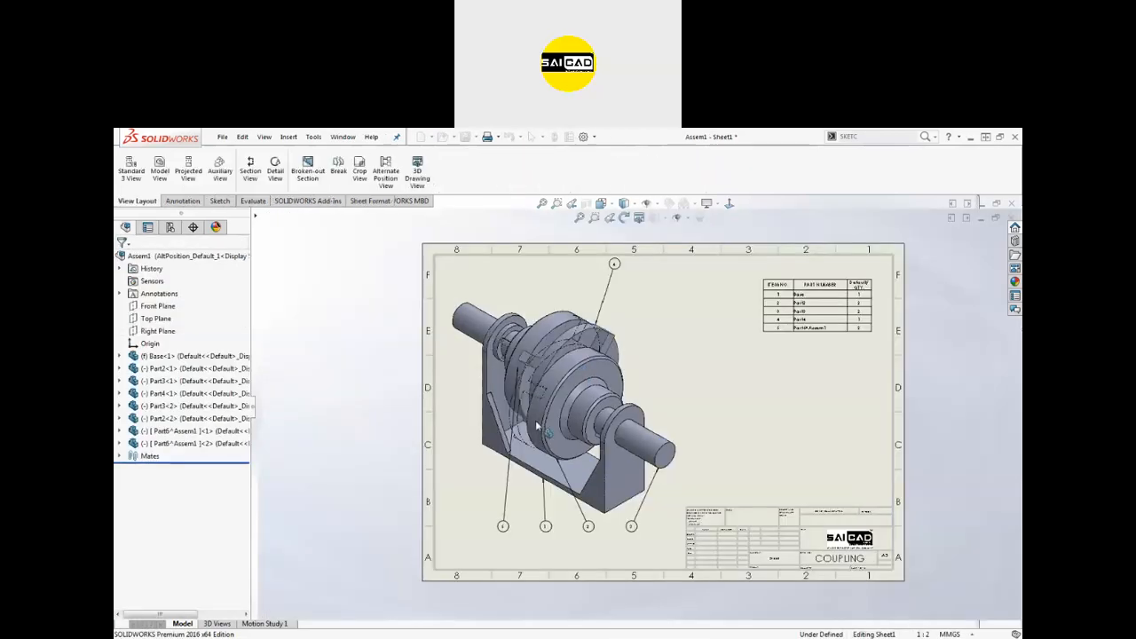
Examine the dashed alternate-position outlines around the coupling discs and base in the assembly view.
scroll(538, 430, "up", 3)
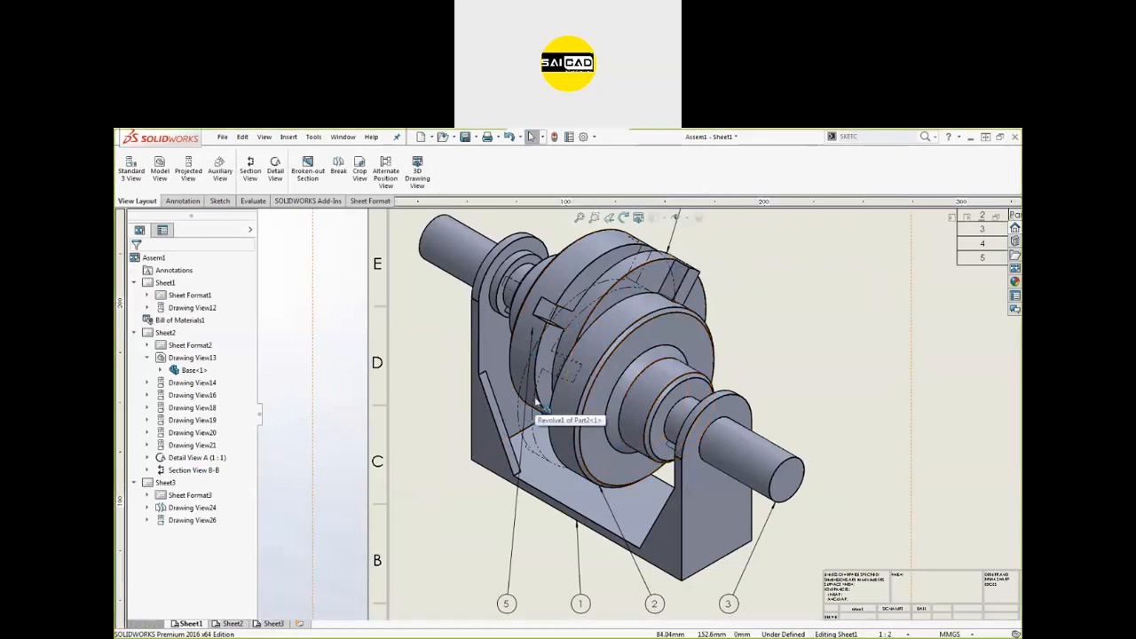
scroll(499, 444, "down", 2)
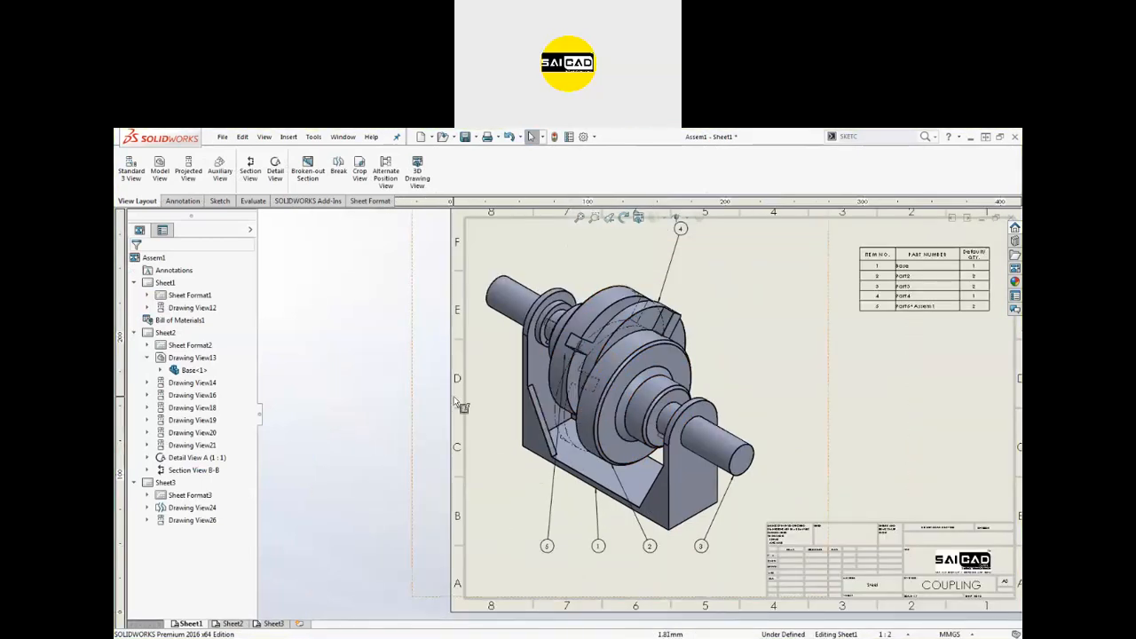
scroll(679, 424, "down", 2)
scroll(670, 417, "up", 1)
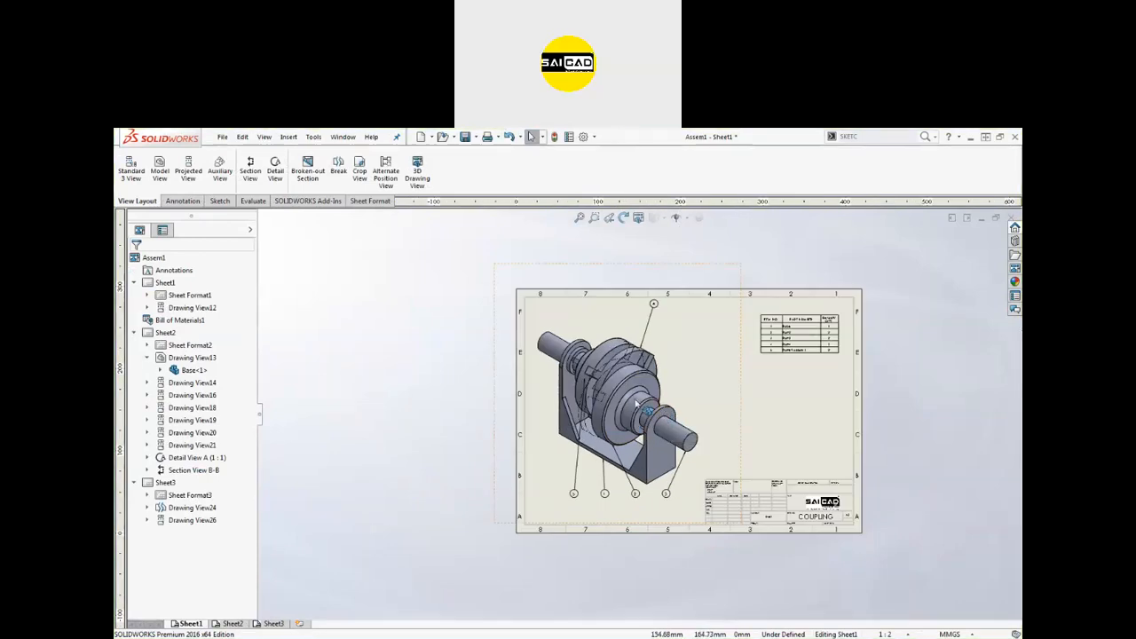
scroll(626, 395, "up", 2)
scroll(584, 385, "up", 4)
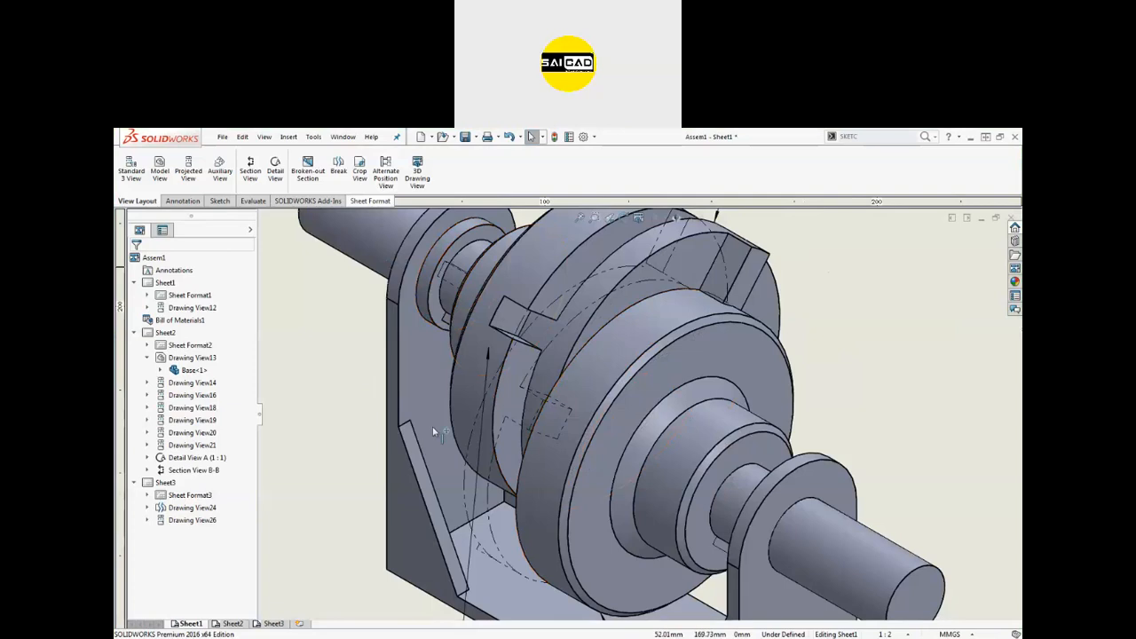
scroll(624, 435, "down", 2)
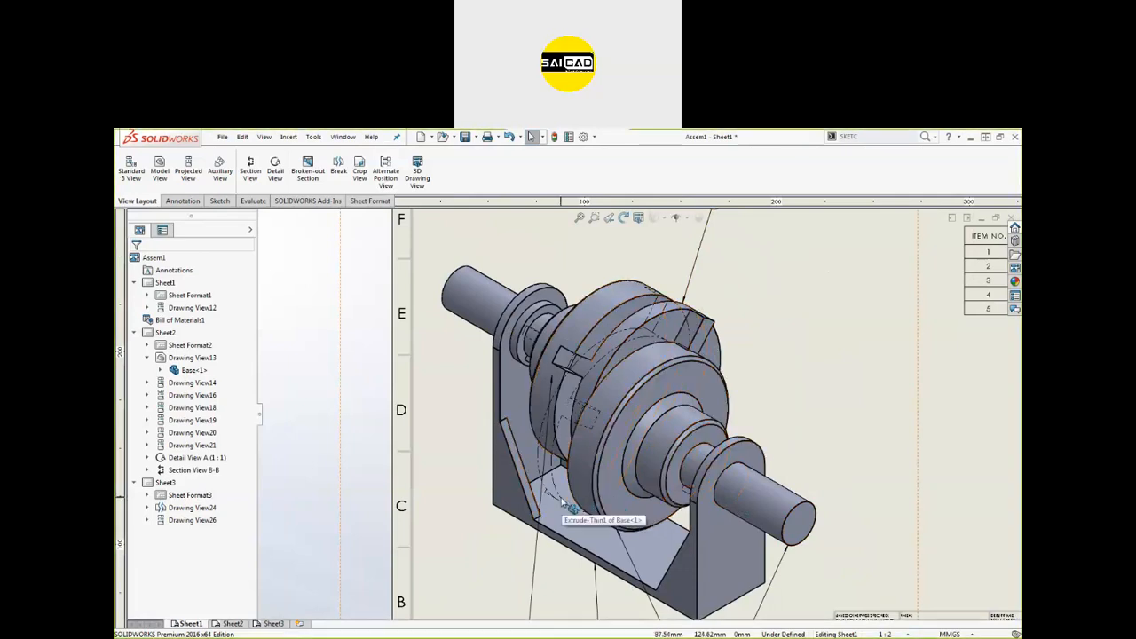
scroll(552, 479, "down", 5)
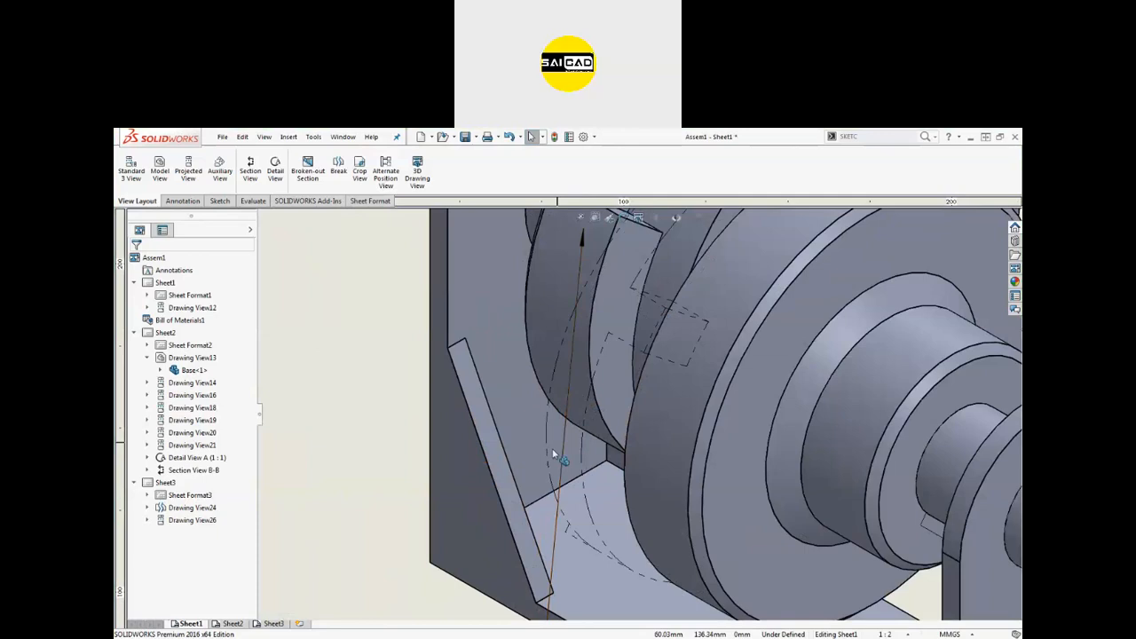
scroll(548, 458, "up", 8)
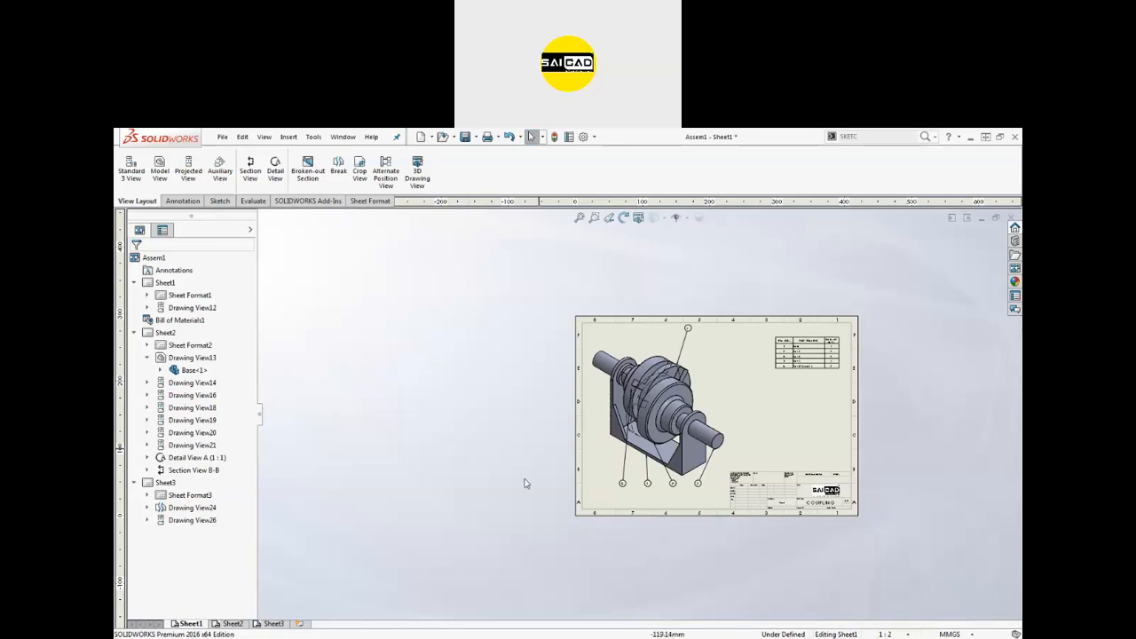
scroll(710, 405, "up", 2)
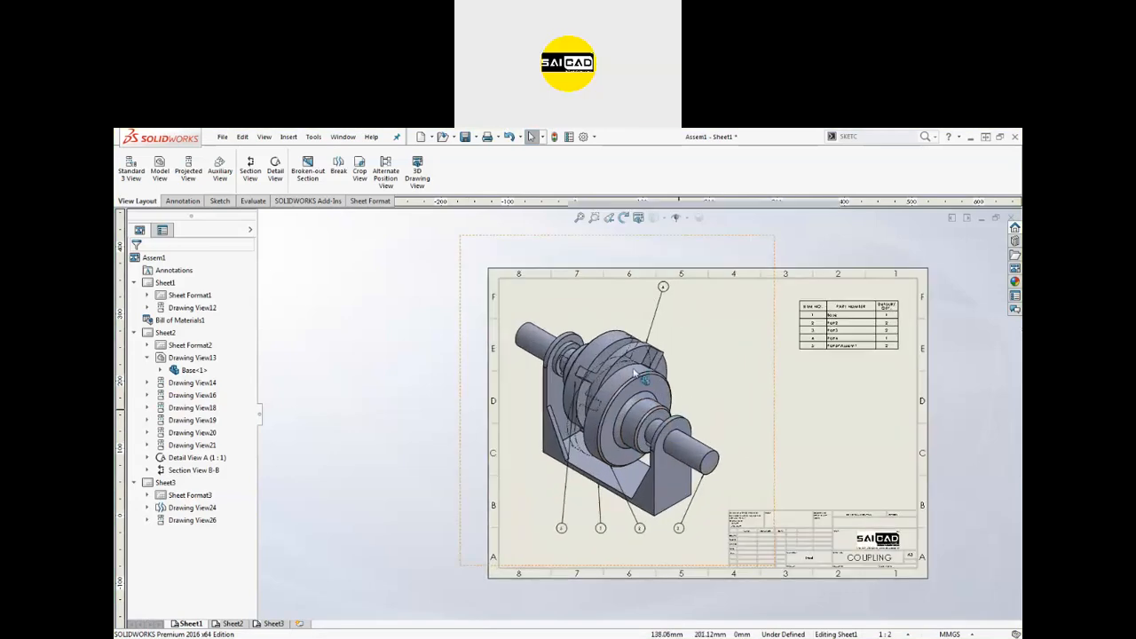
scroll(635, 373, "down", 3)
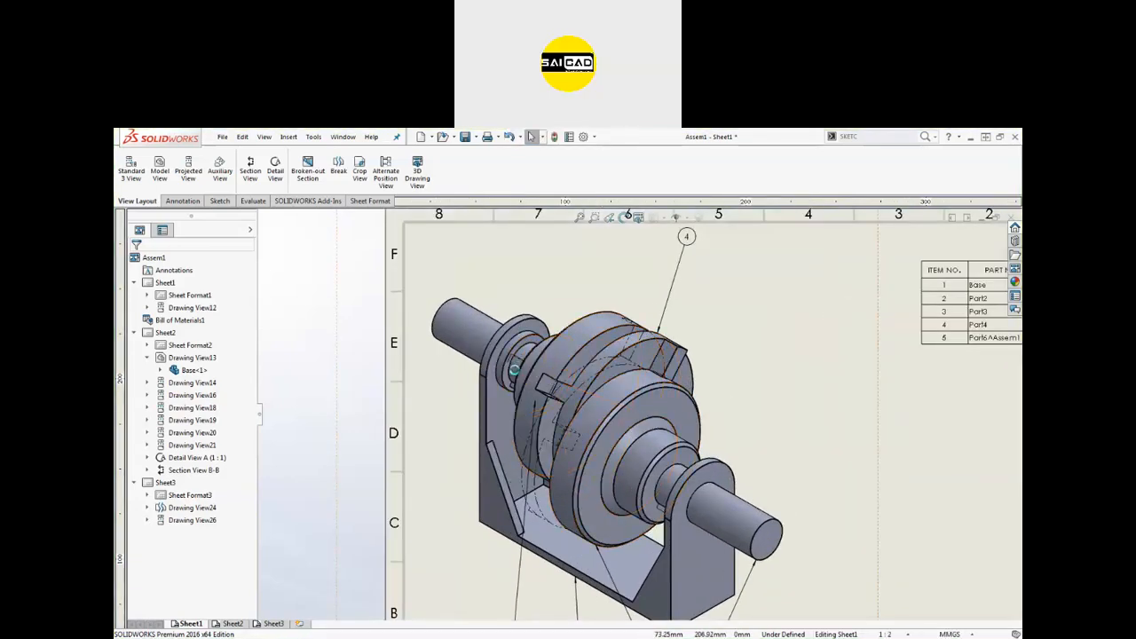
scroll(493, 380, "up", 2)
scroll(621, 436, "up", 2)
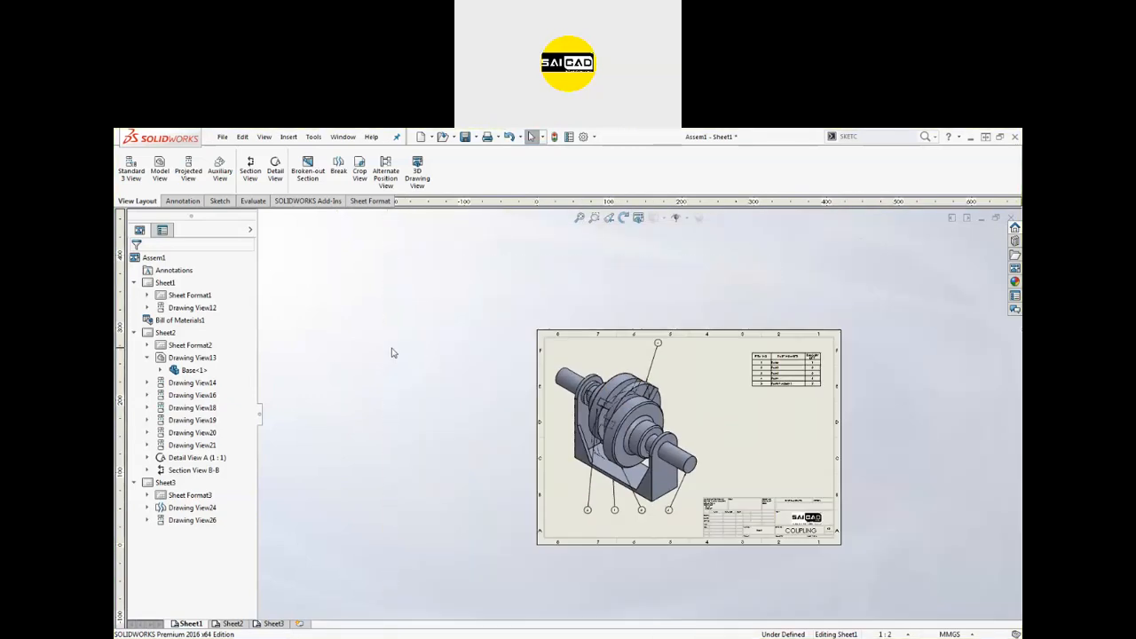
scroll(730, 441, "down", 2)
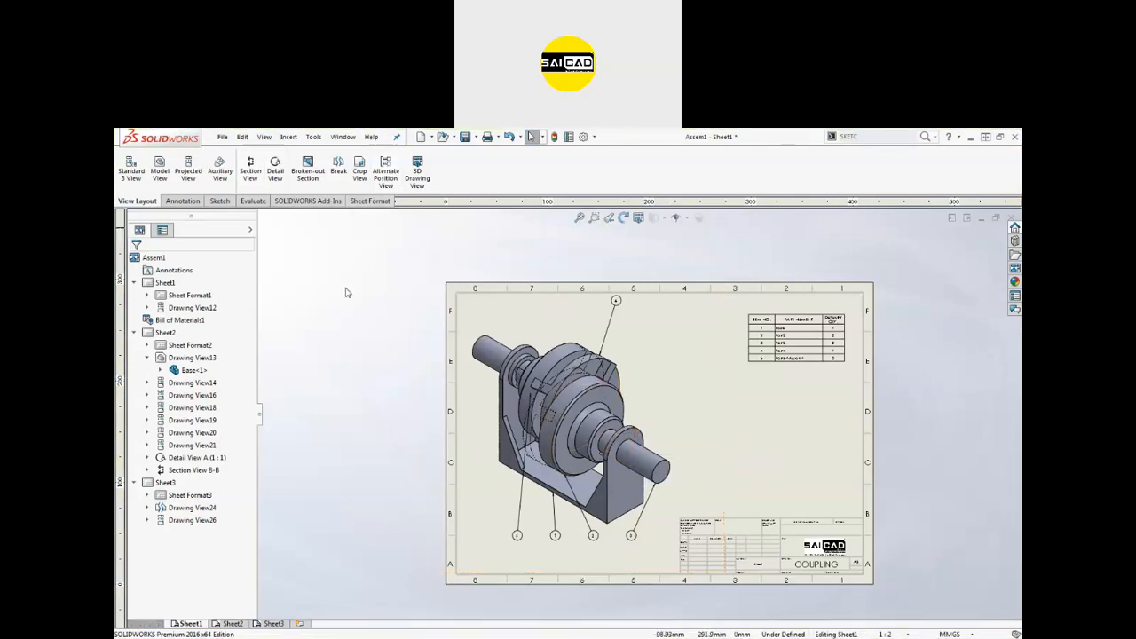
Bring up the annotation tools and activate Sheet2.
left_click(169, 204)
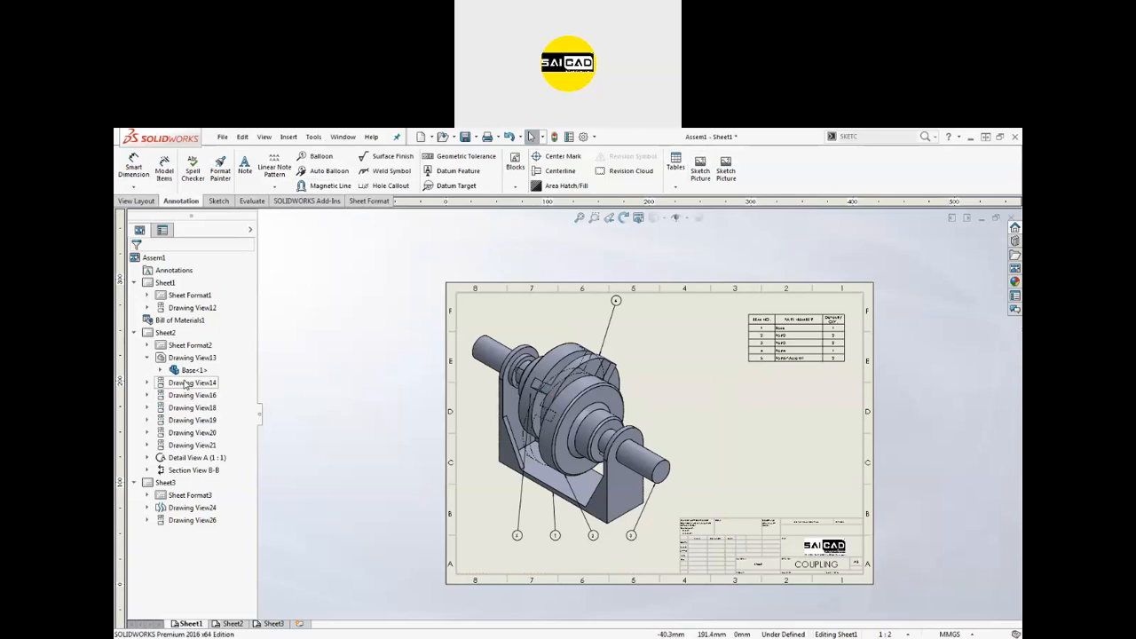
right_click(168, 333)
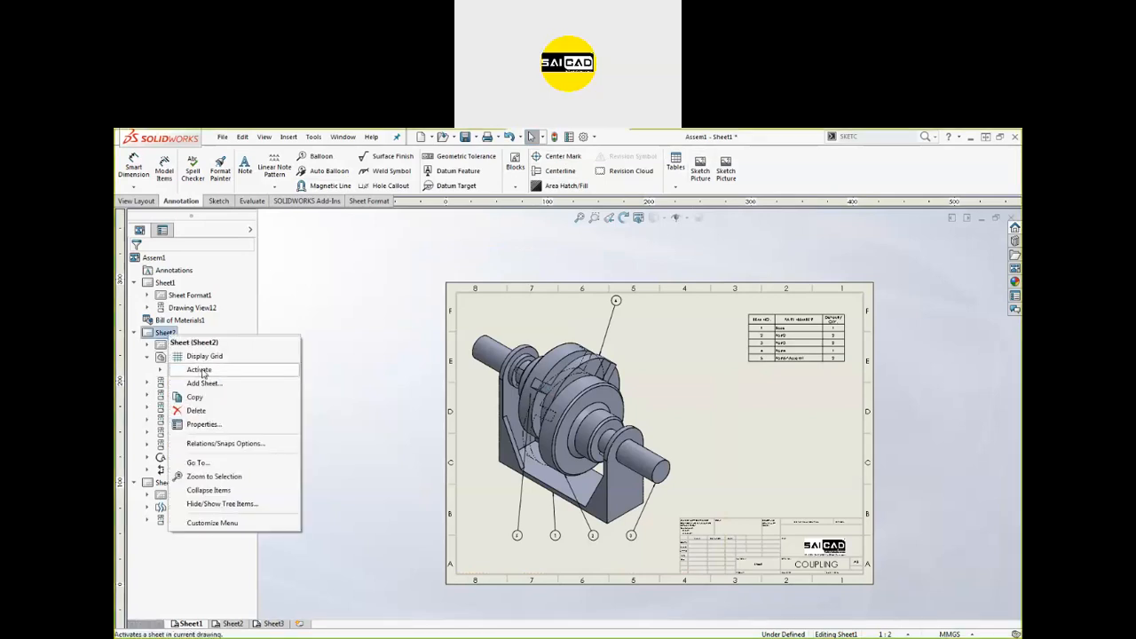
left_click(200, 369)
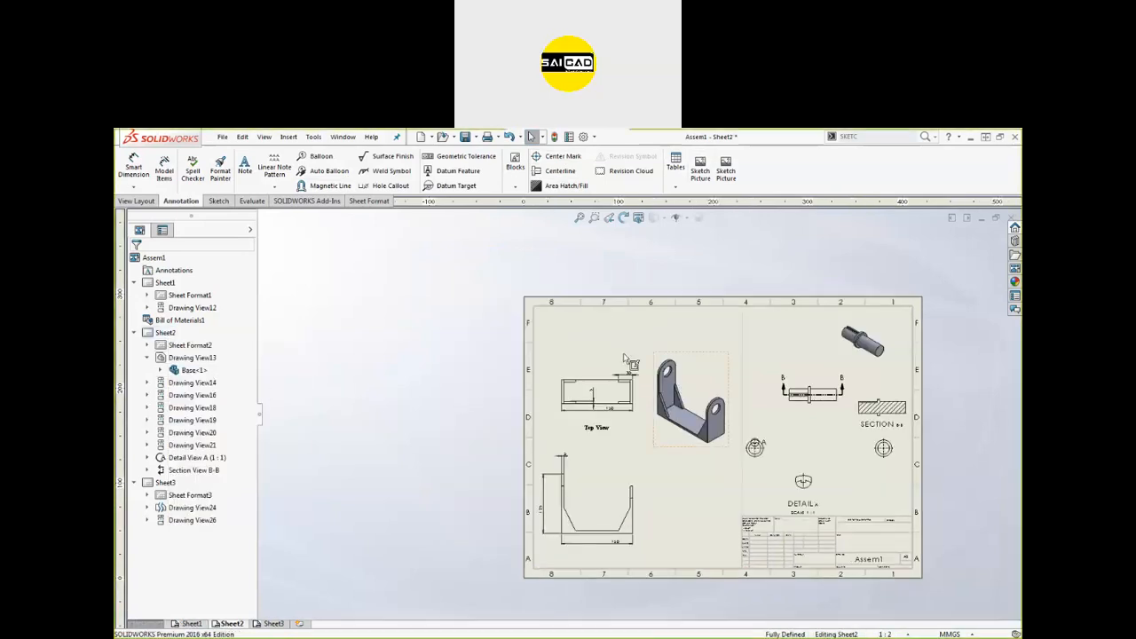
Examine the base's top, front and isometric views and the end view marked with detail circle A on Sheet2.
scroll(600, 388, "up", 2)
scroll(397, 423, "down", 4)
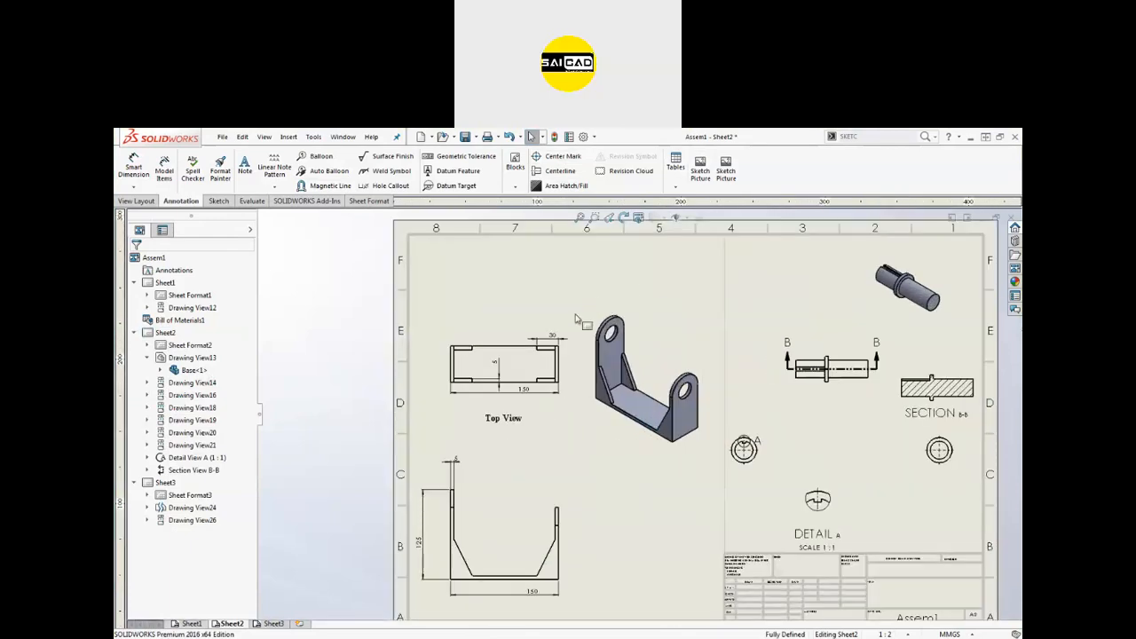
scroll(521, 532, "down", 3)
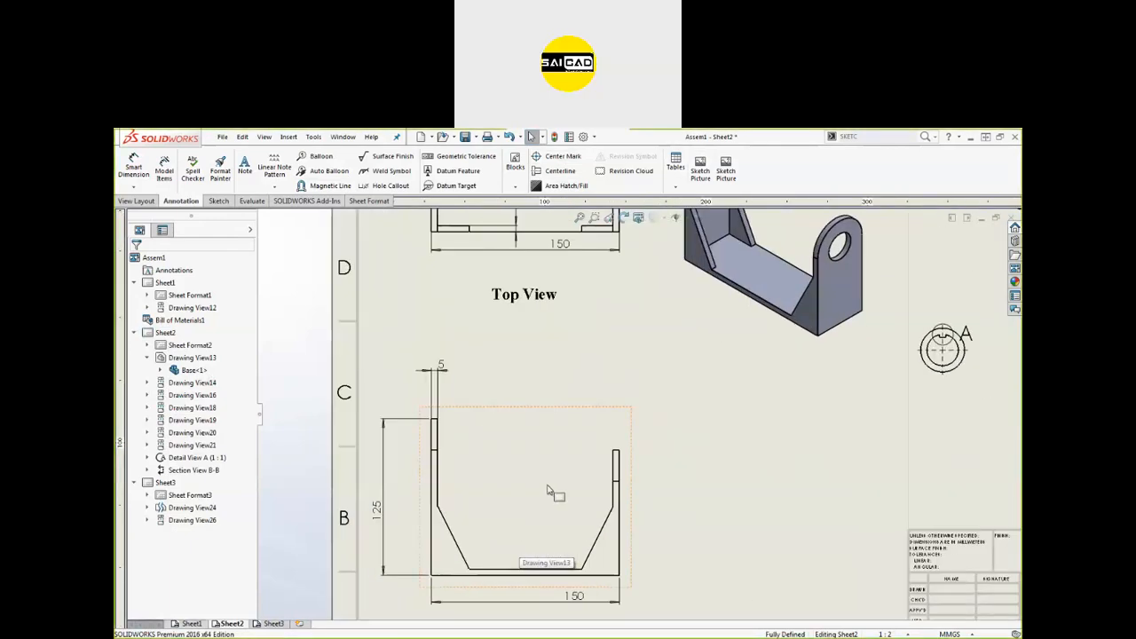
scroll(537, 528, "up", 4)
scroll(543, 497, "down", 3)
scroll(497, 457, "up", 3)
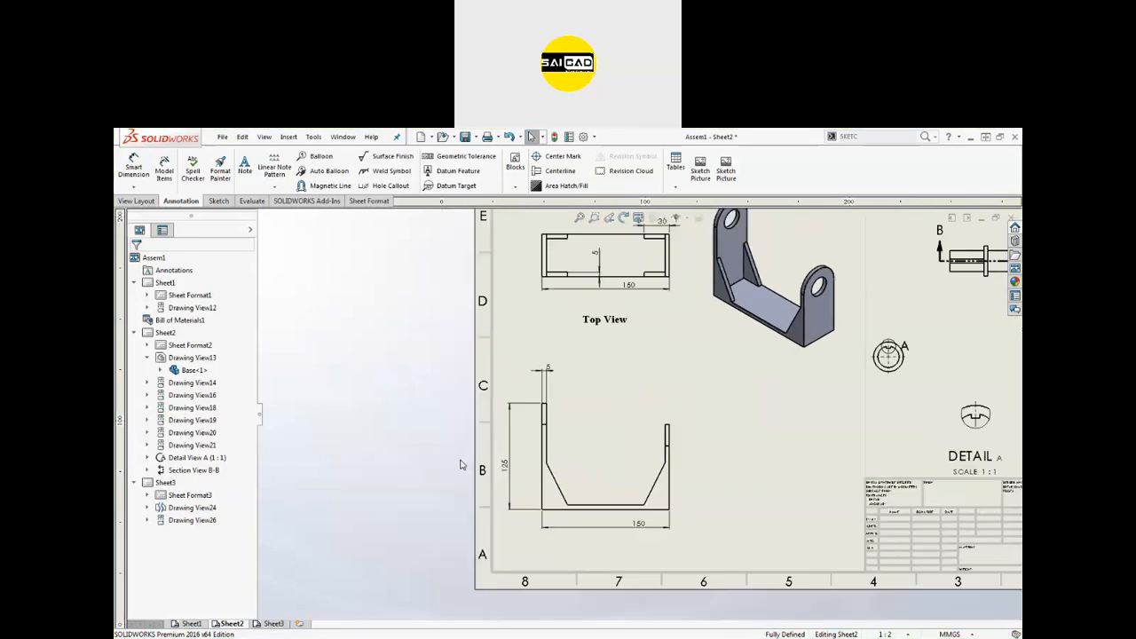
scroll(634, 436, "down", 2)
scroll(634, 437, "down", 2)
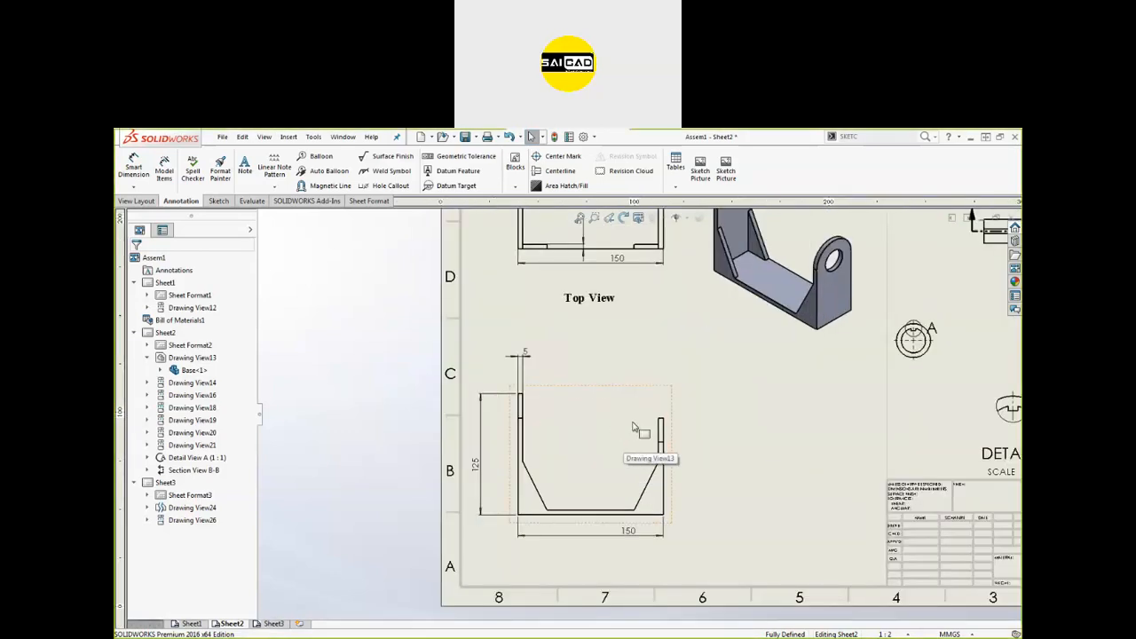
scroll(785, 393, "down", 5)
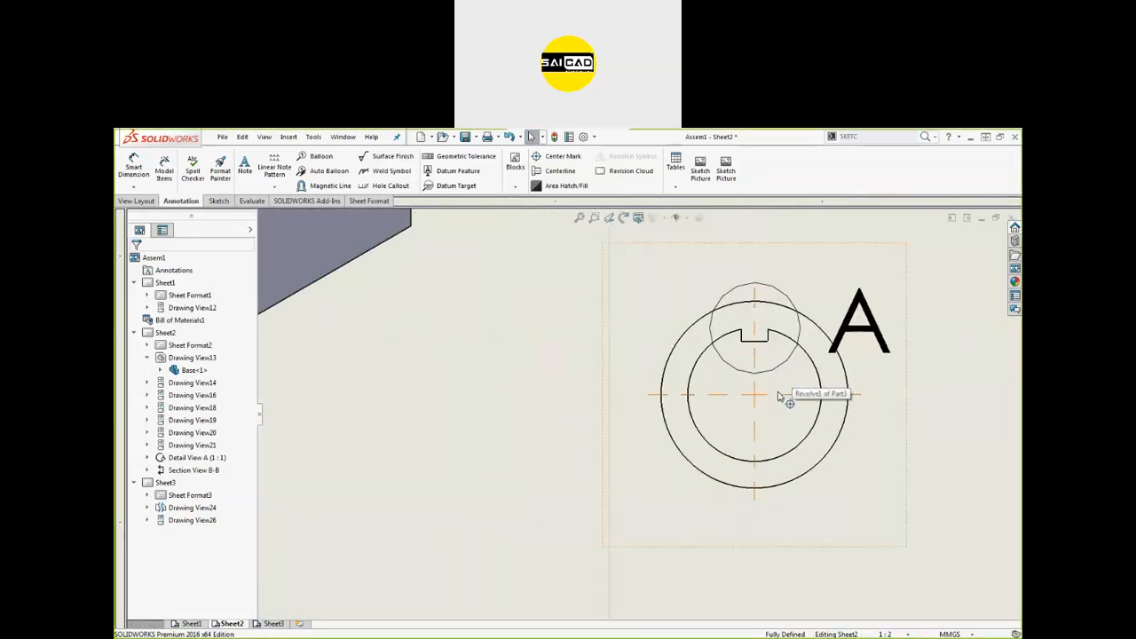
Delete the center mark from the keyed ring view and try placing a new one on its inner circle.
left_click(767, 397)
key("Delete")
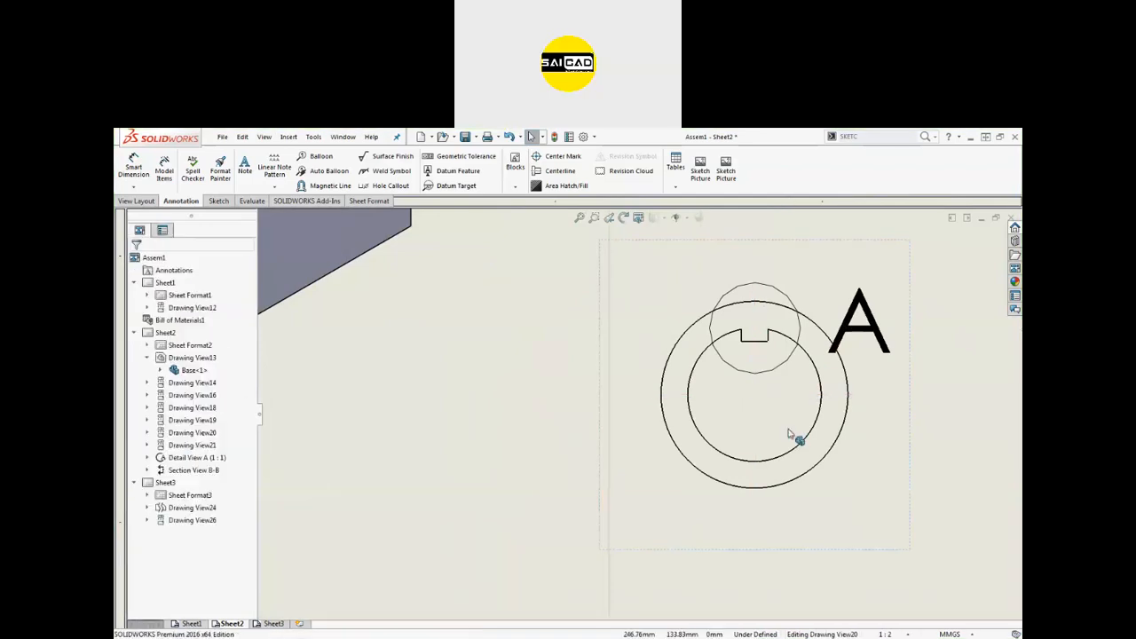
left_click(555, 157)
left_click(690, 394)
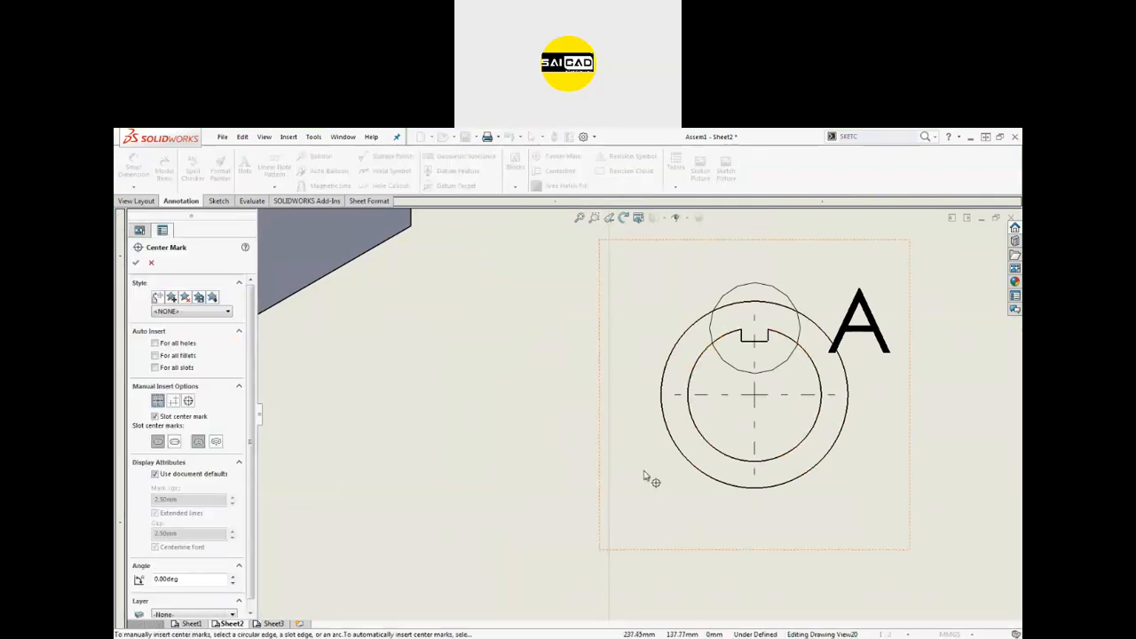
Add a centerline to Section B-B between the upper and lower edges of the shaft.
scroll(648, 419, "up", 5)
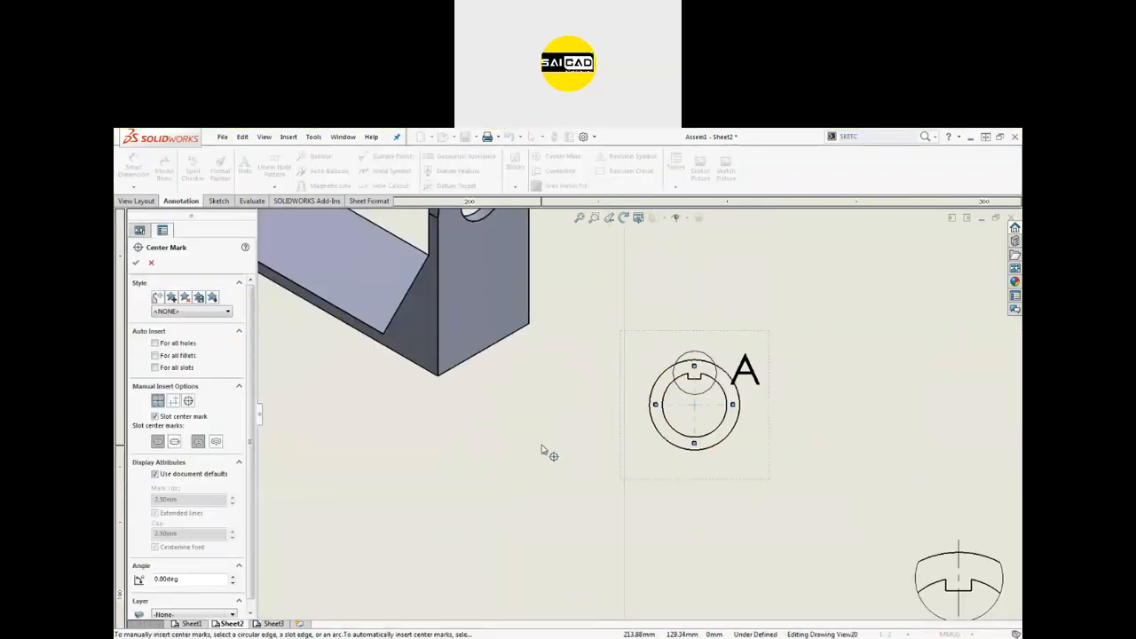
scroll(848, 304, "down", 5)
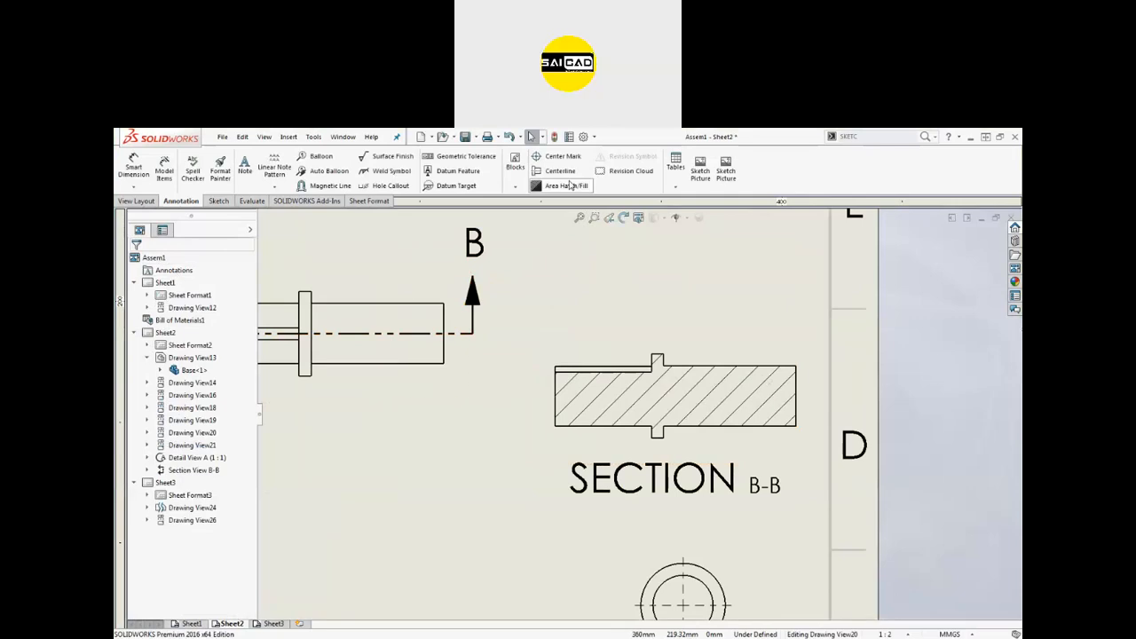
left_click(560, 171)
left_click(781, 366)
left_click(781, 431)
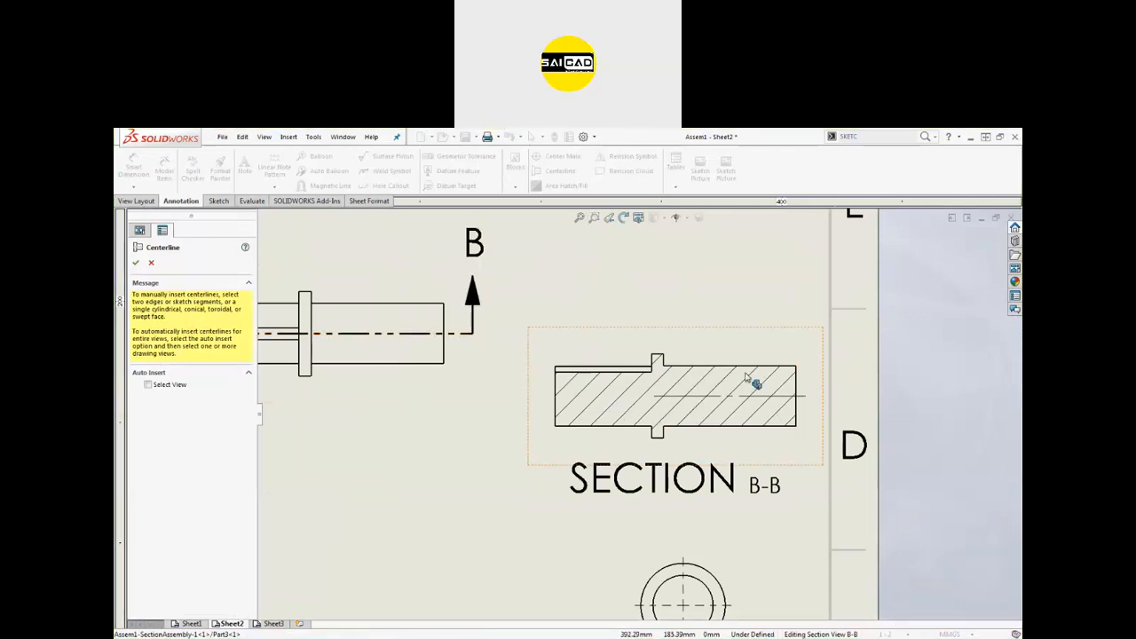
scroll(747, 377, "up", 3)
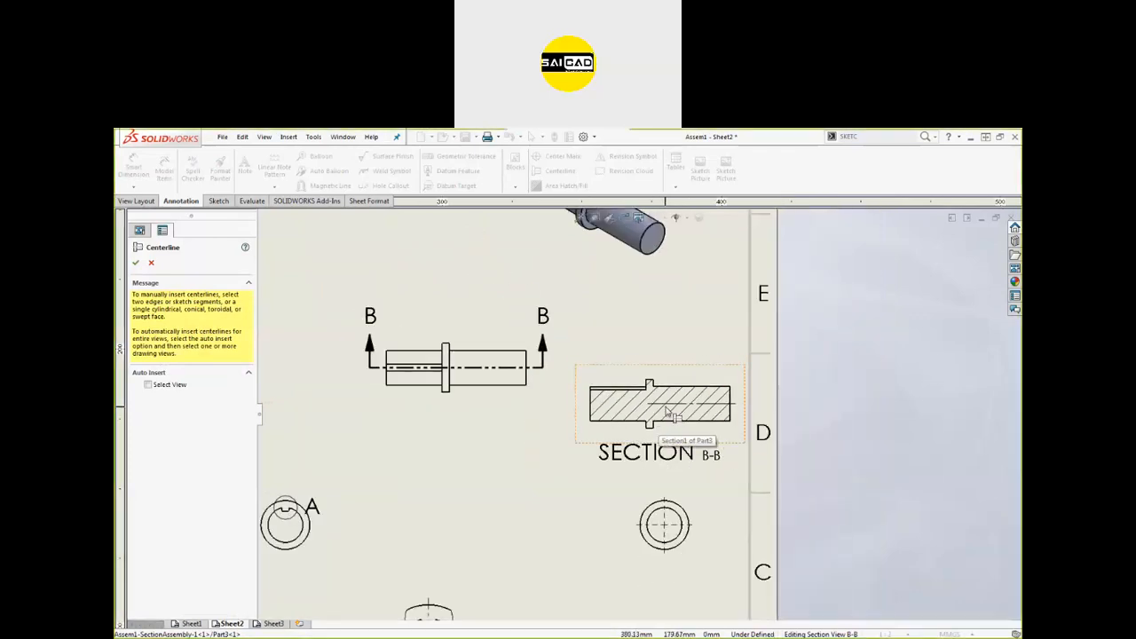
scroll(670, 408, "down", 2)
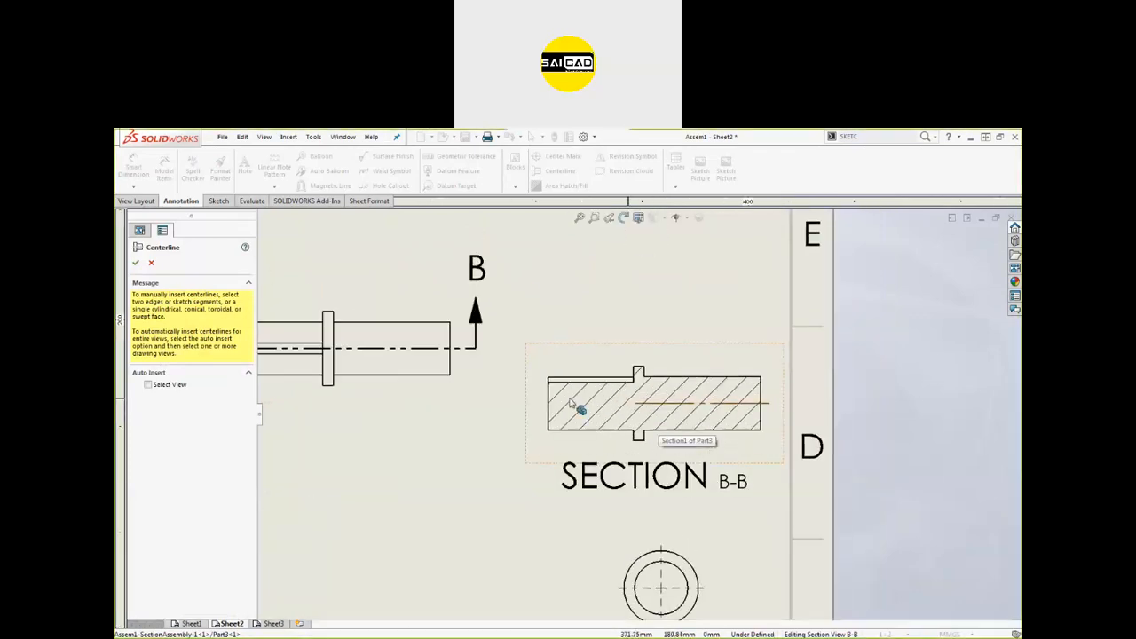
left_click(136, 264)
left_click(654, 404)
Set the display style of the base's front view to Hidden Lines Visible.
scroll(790, 401, "up", 6)
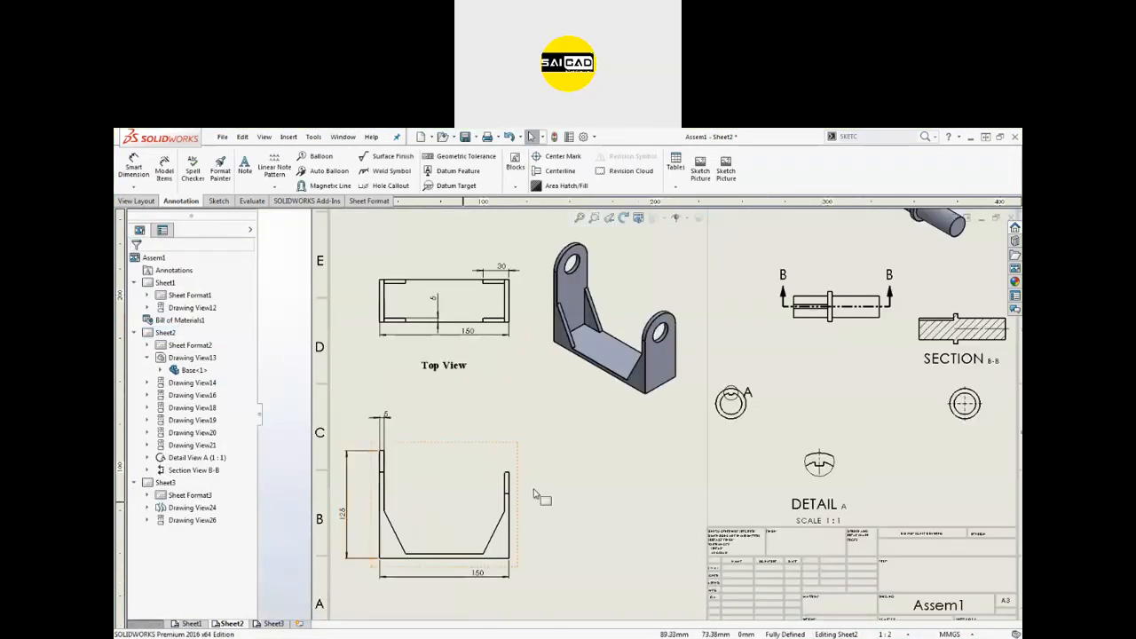
scroll(536, 495, "down", 5)
left_click(769, 375)
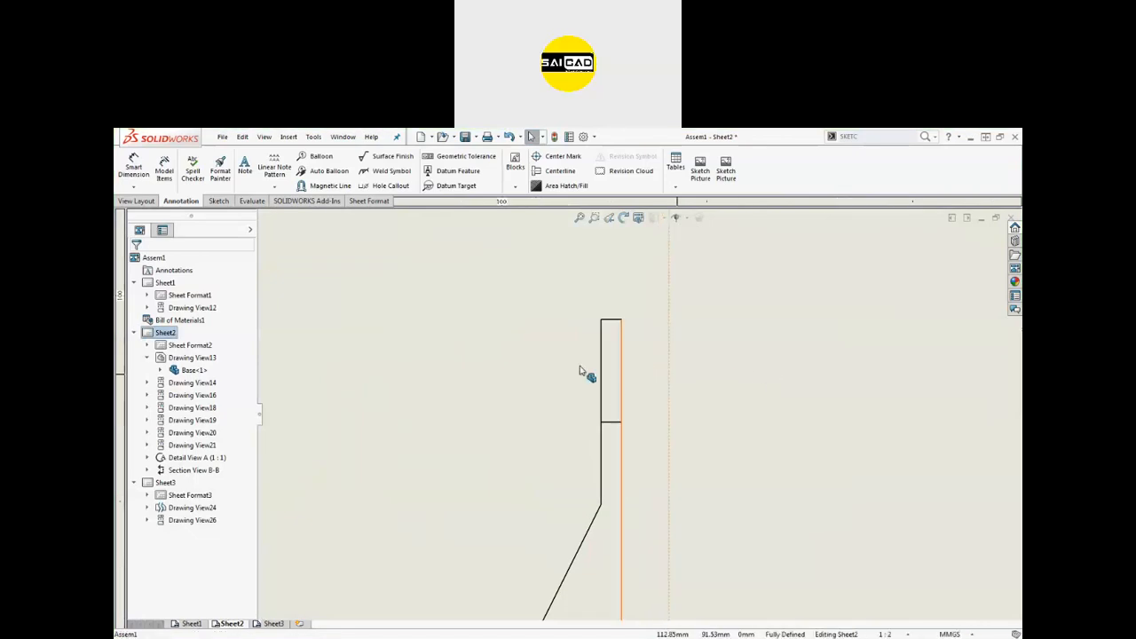
left_click(614, 359)
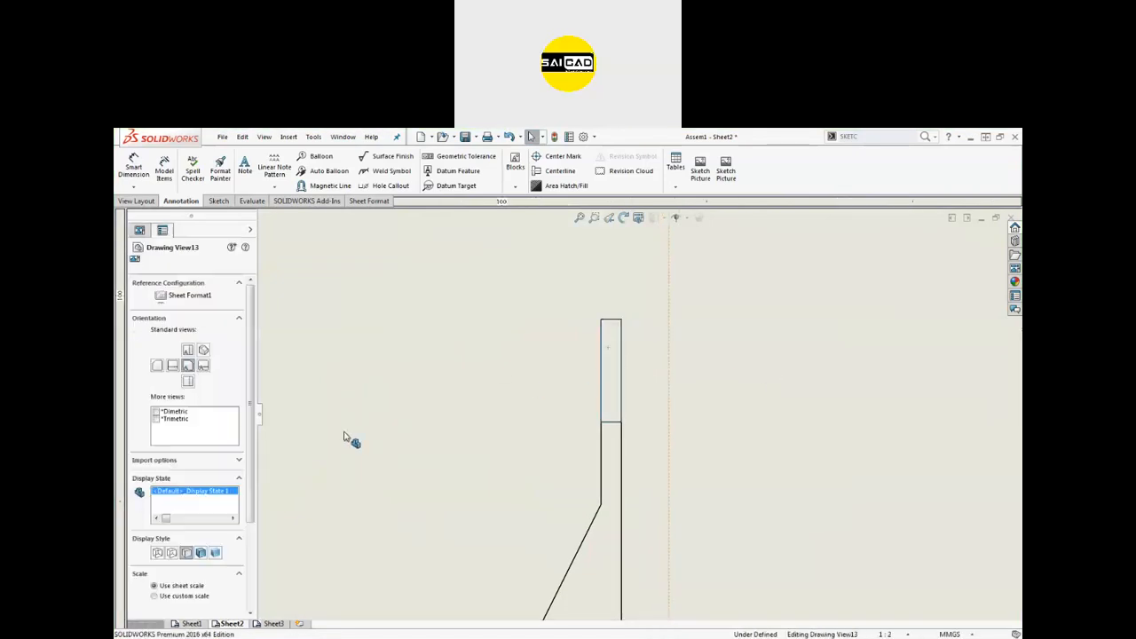
left_click(171, 553)
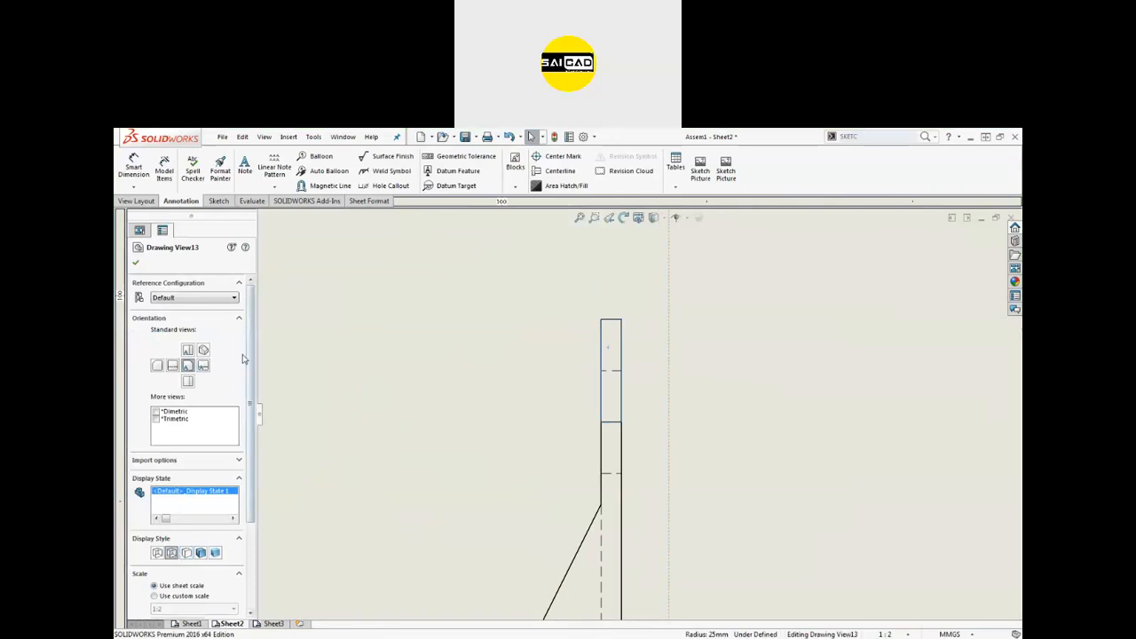
left_click(135, 263)
left_click(608, 390)
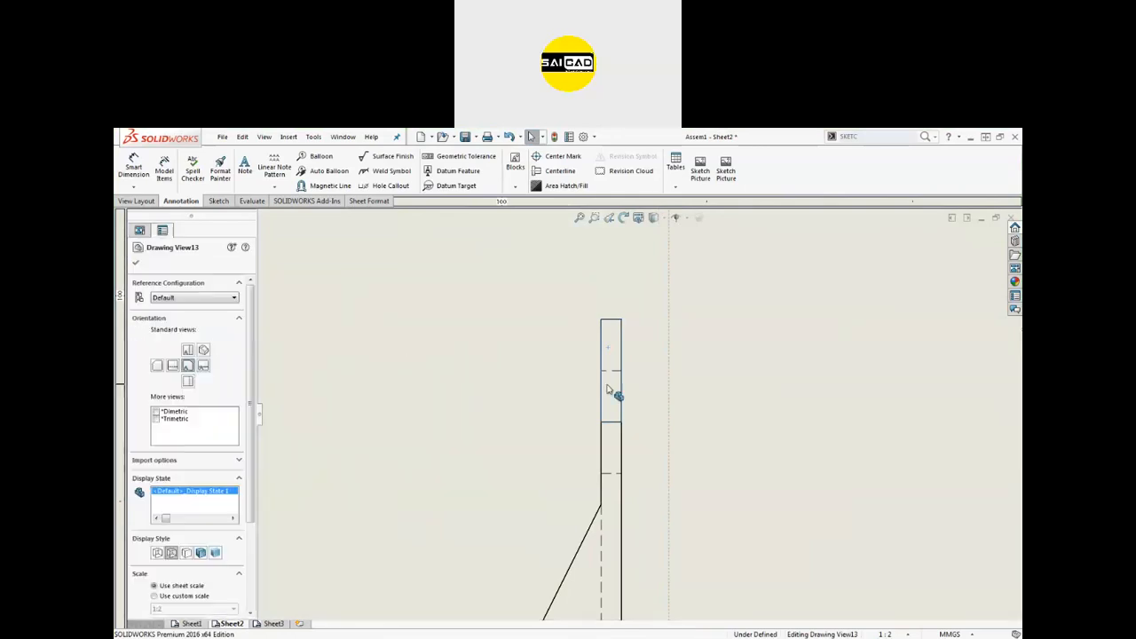
left_click(675, 232)
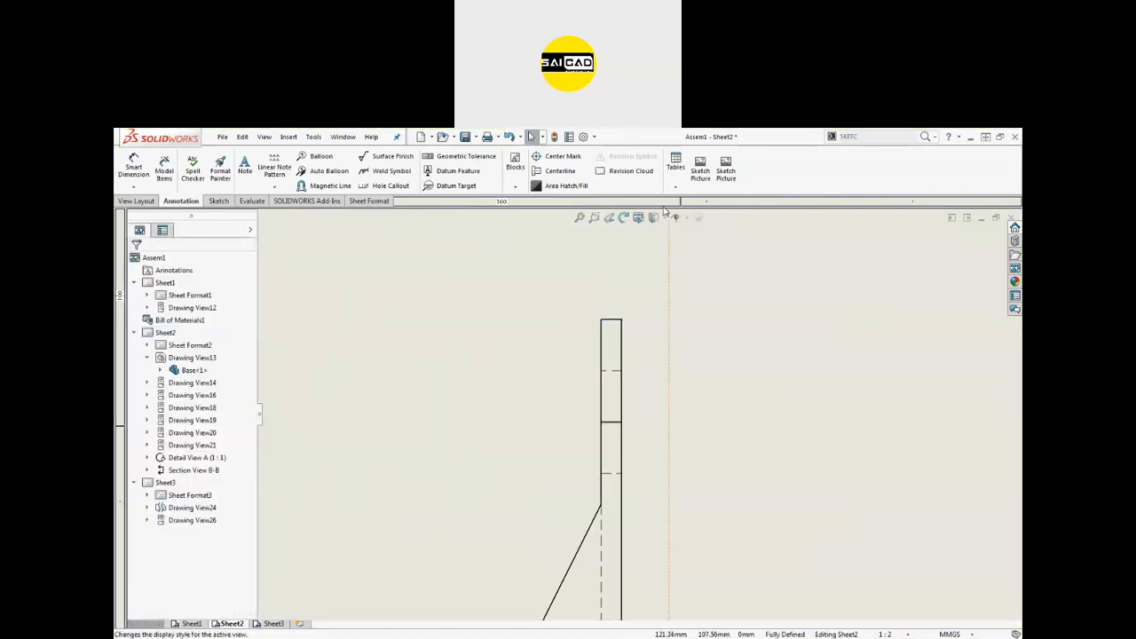
Add a centerline between the two hidden hole edges in the shorter upright of the base's front view.
left_click(559, 170)
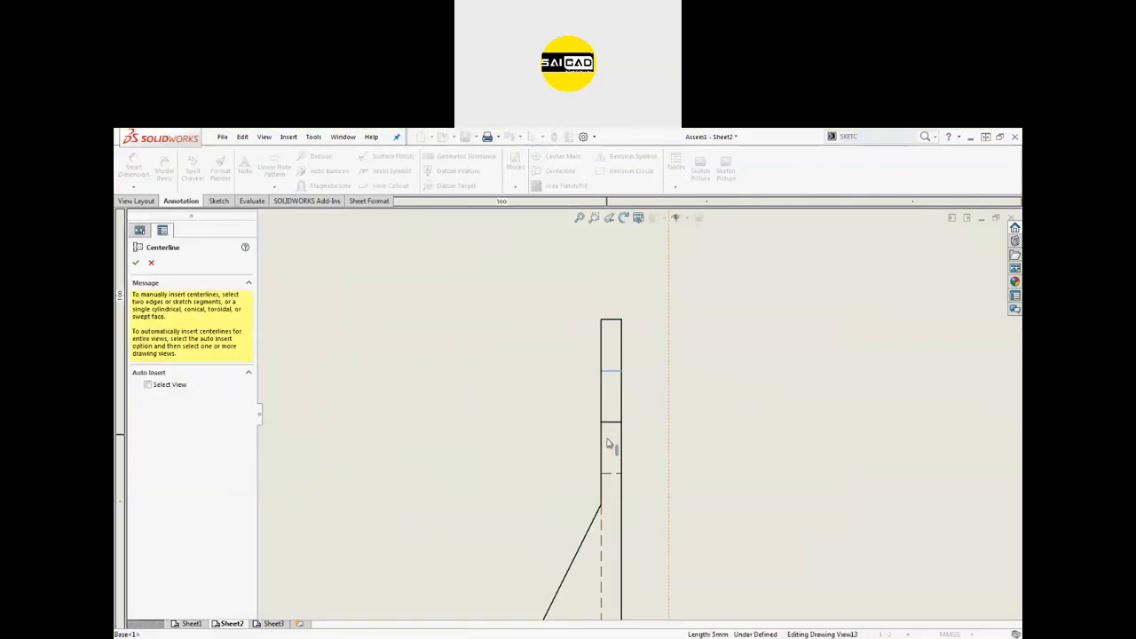
left_click(609, 479)
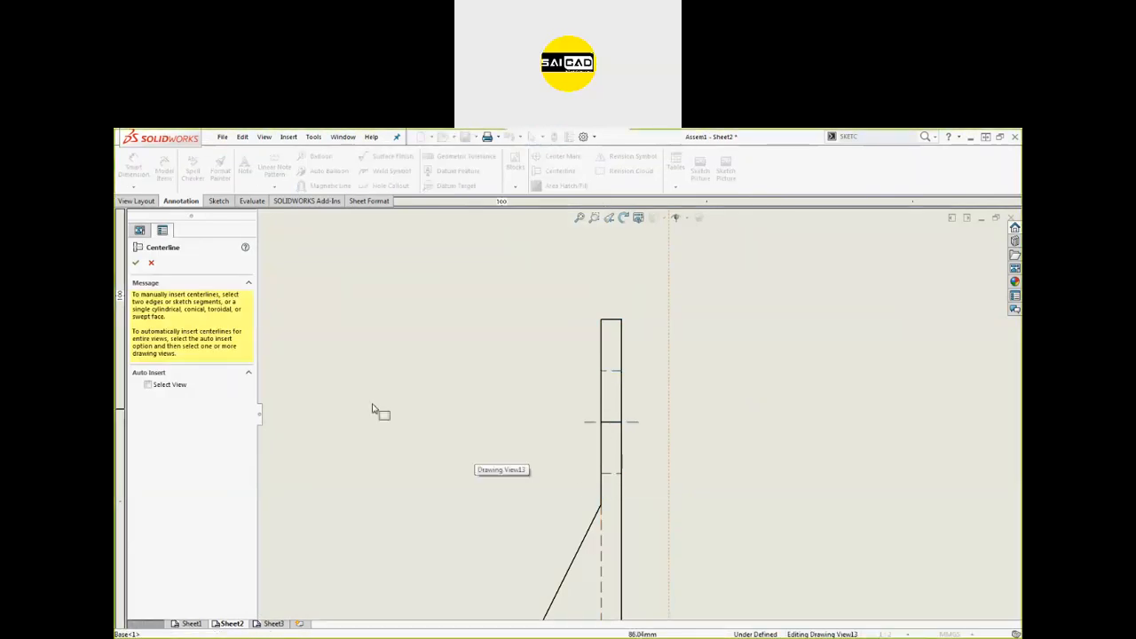
left_click(137, 264)
left_click(670, 401)
left_click(682, 422)
Activate Sheet1 with the coupling assembly view.
scroll(682, 423, "up", 6)
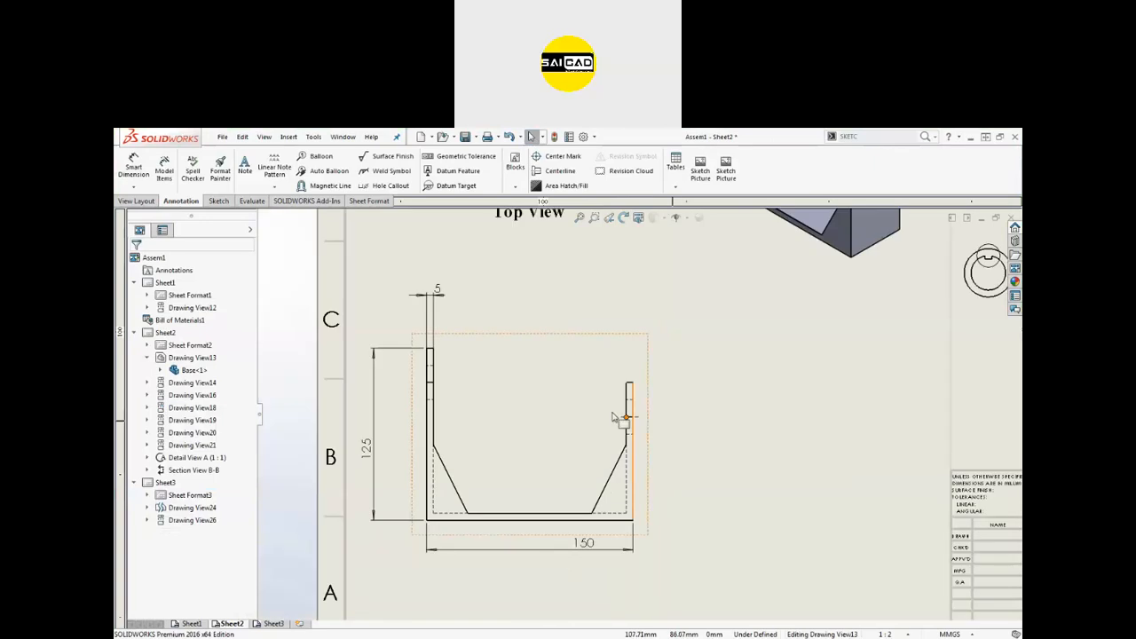
scroll(610, 426, "down", 1)
scroll(518, 451, "up", 2)
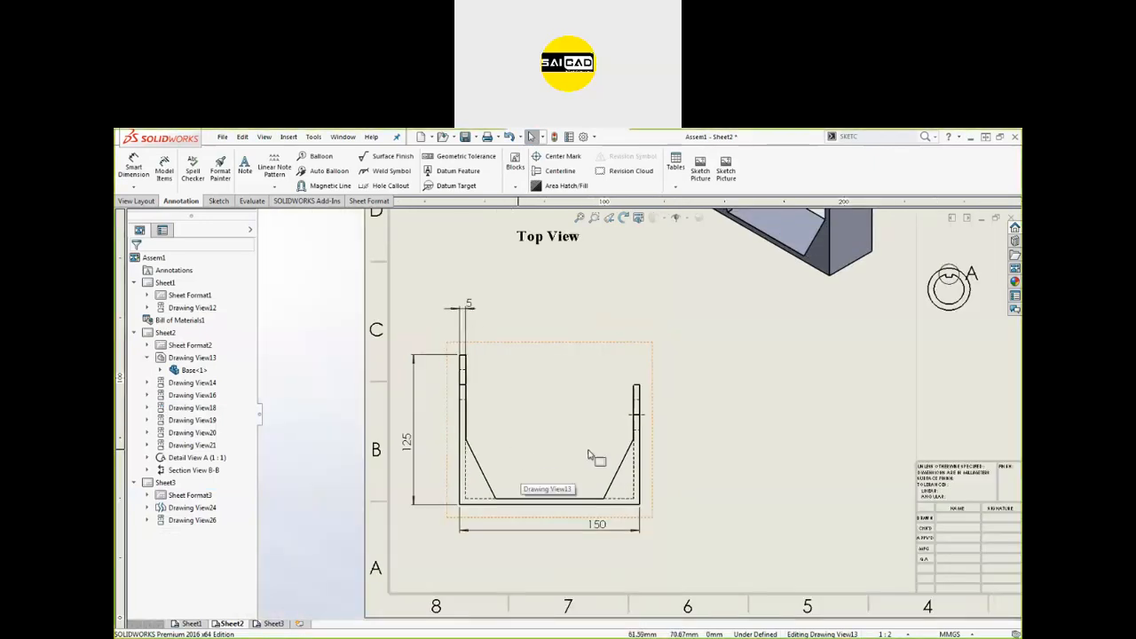
scroll(573, 461, "down", 1)
scroll(426, 479, "up", 1)
scroll(915, 380, "up", 6)
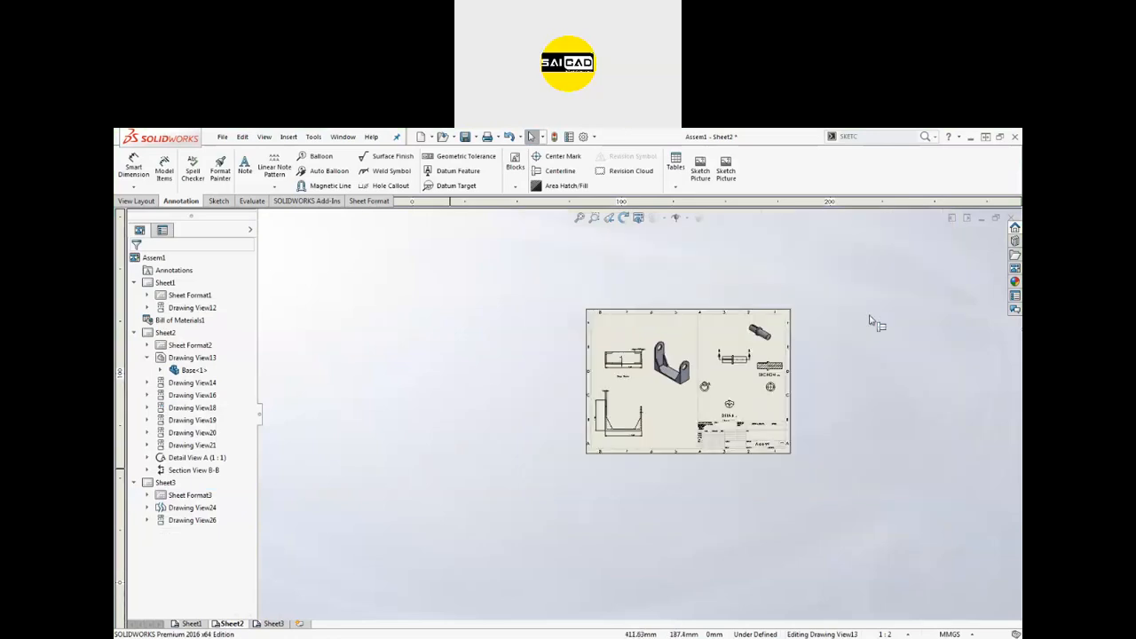
scroll(870, 322, "down", 1)
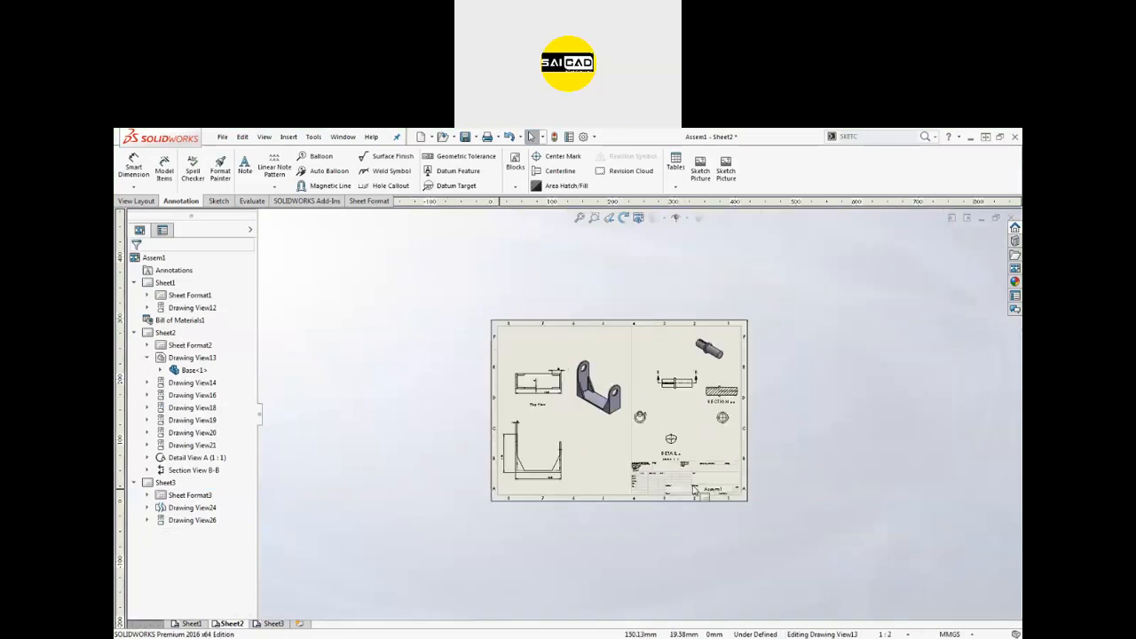
right_click(163, 283)
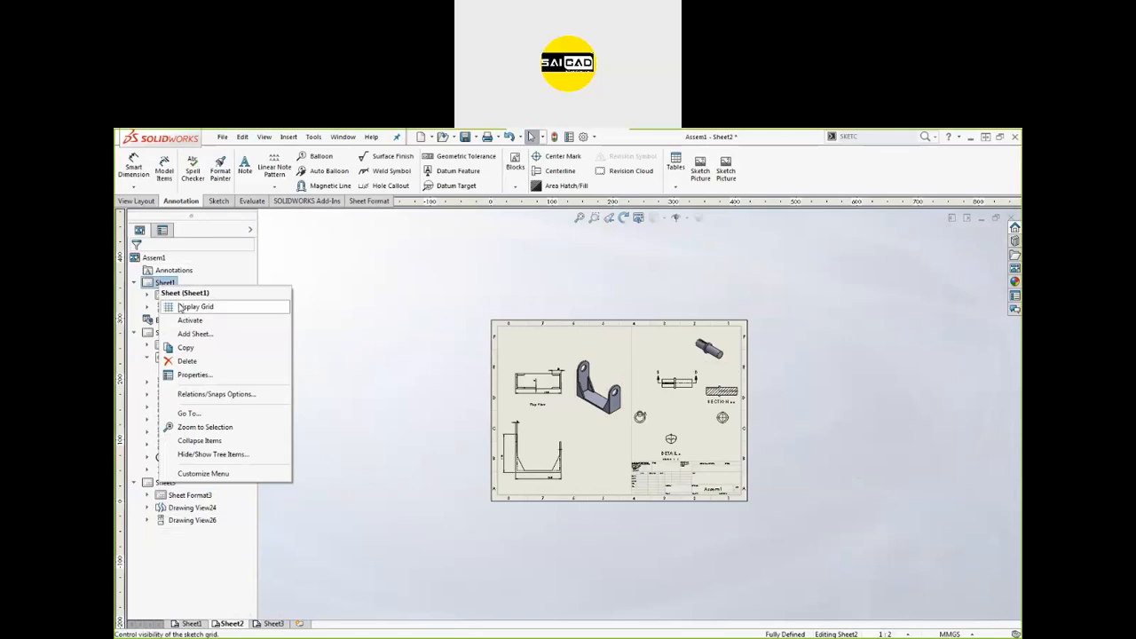
left_click(189, 320)
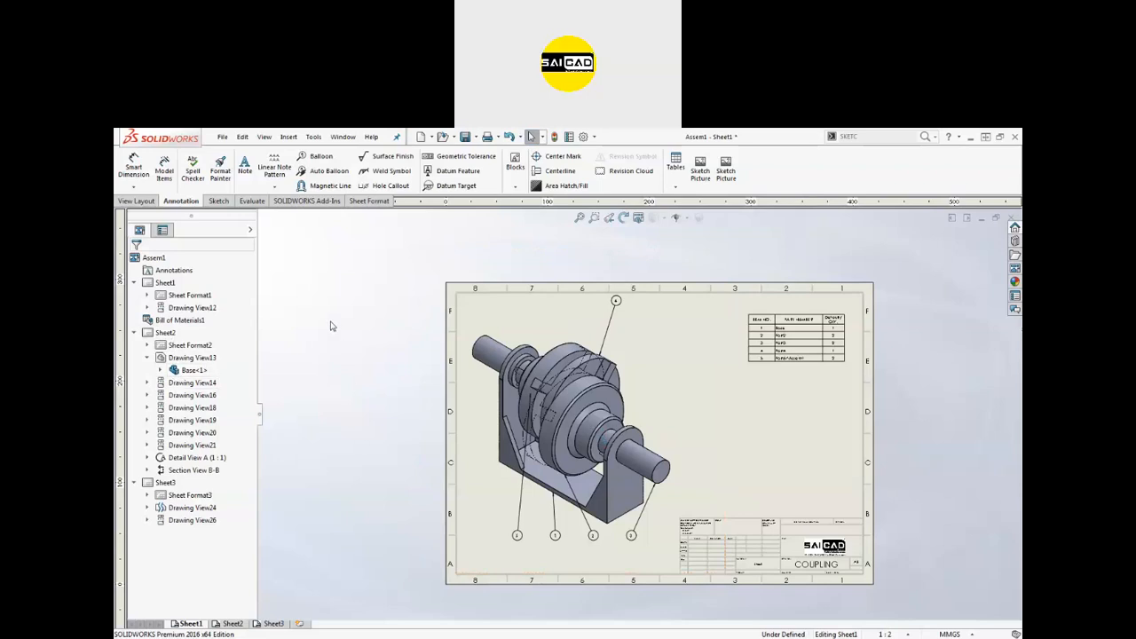
Save the drawing as Assem1 in Adobe Portable Document Format (*.pdf), with viewing after saving left enabled.
key("ctrl+p")
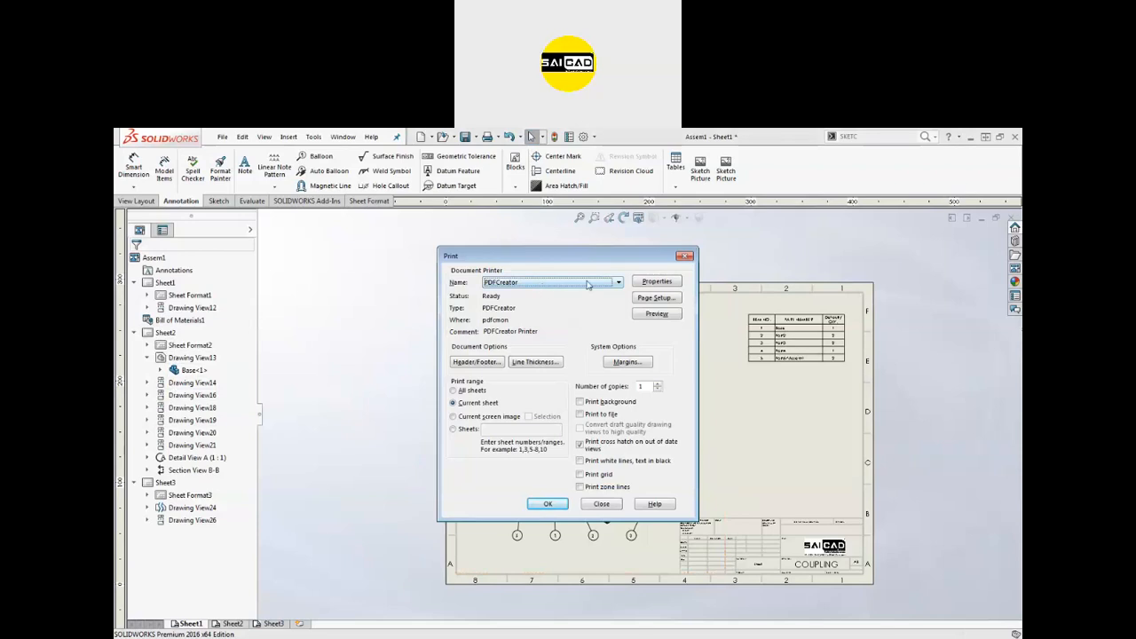
left_click(685, 257)
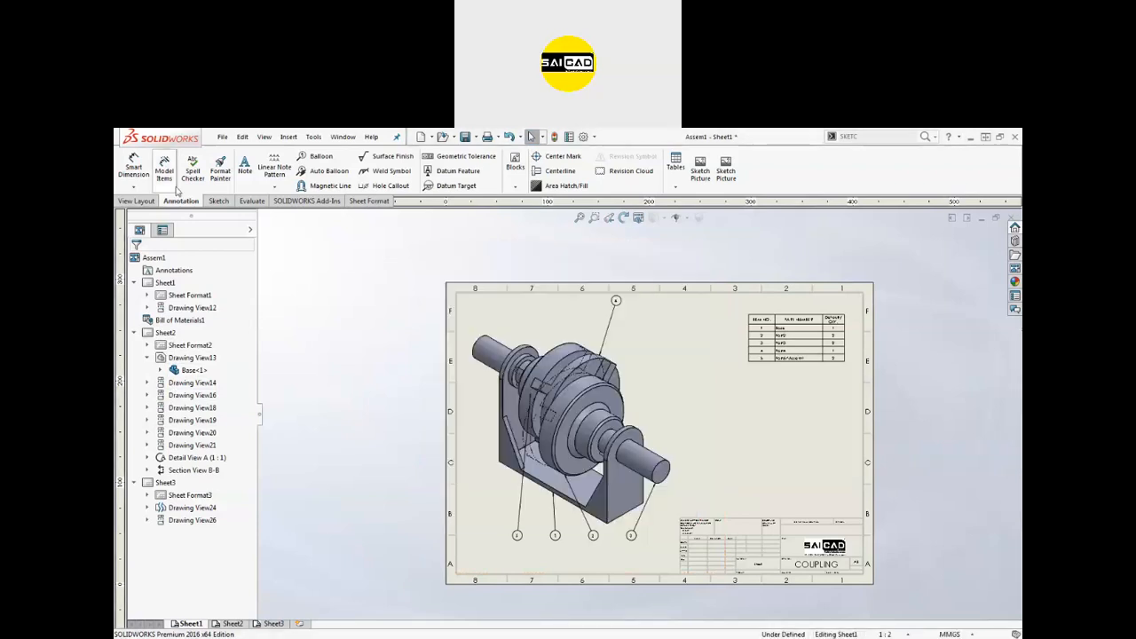
left_click(222, 137)
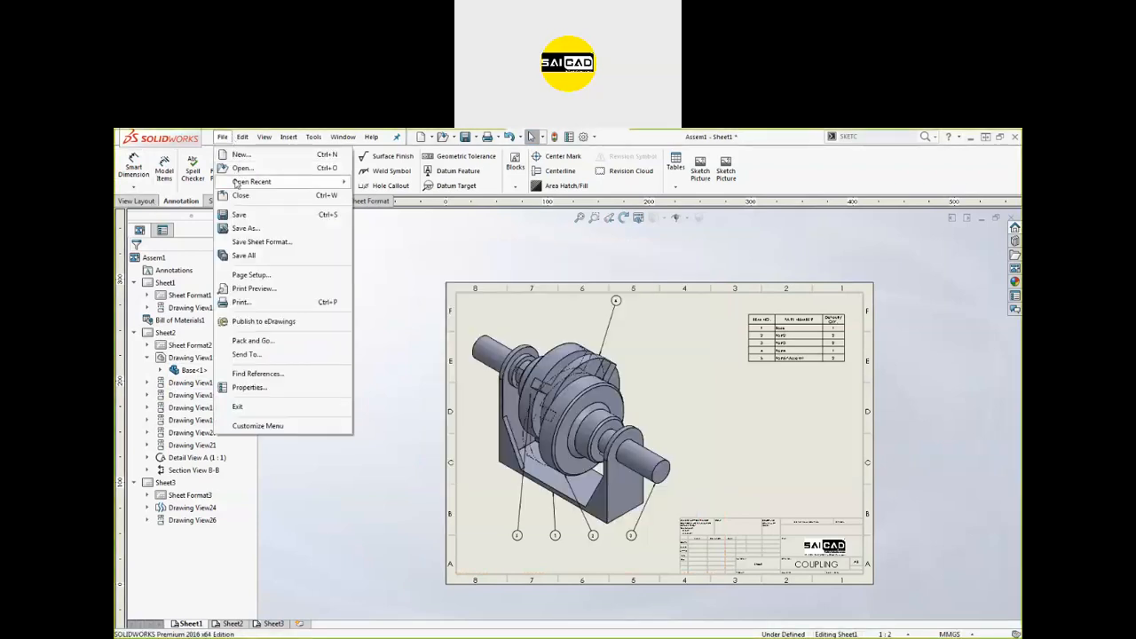
left_click(247, 232)
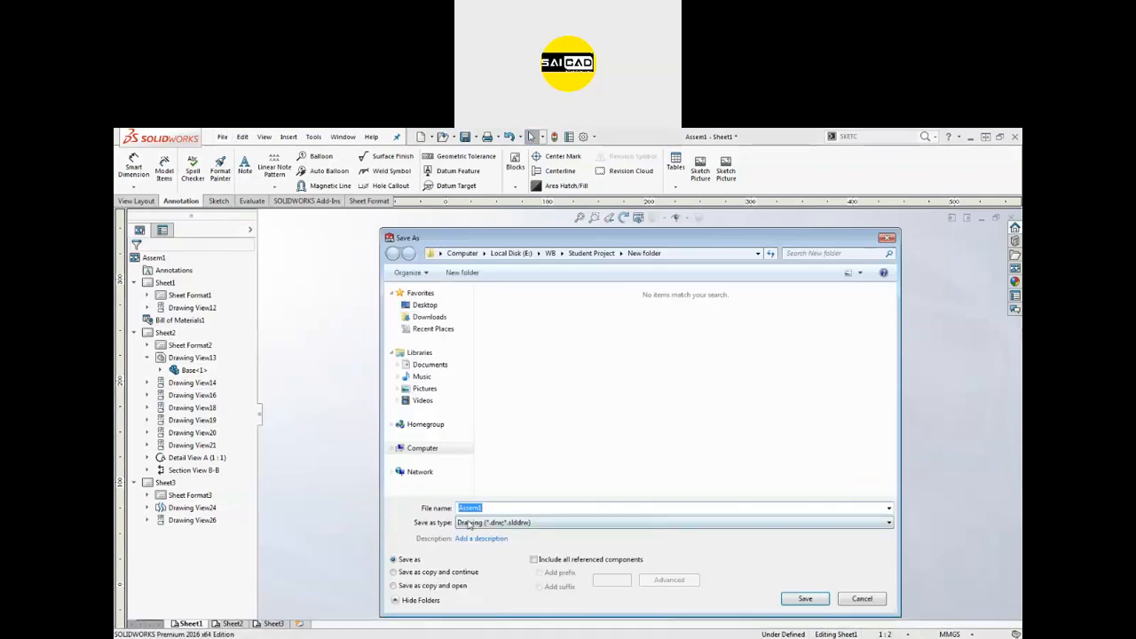
left_click(510, 523)
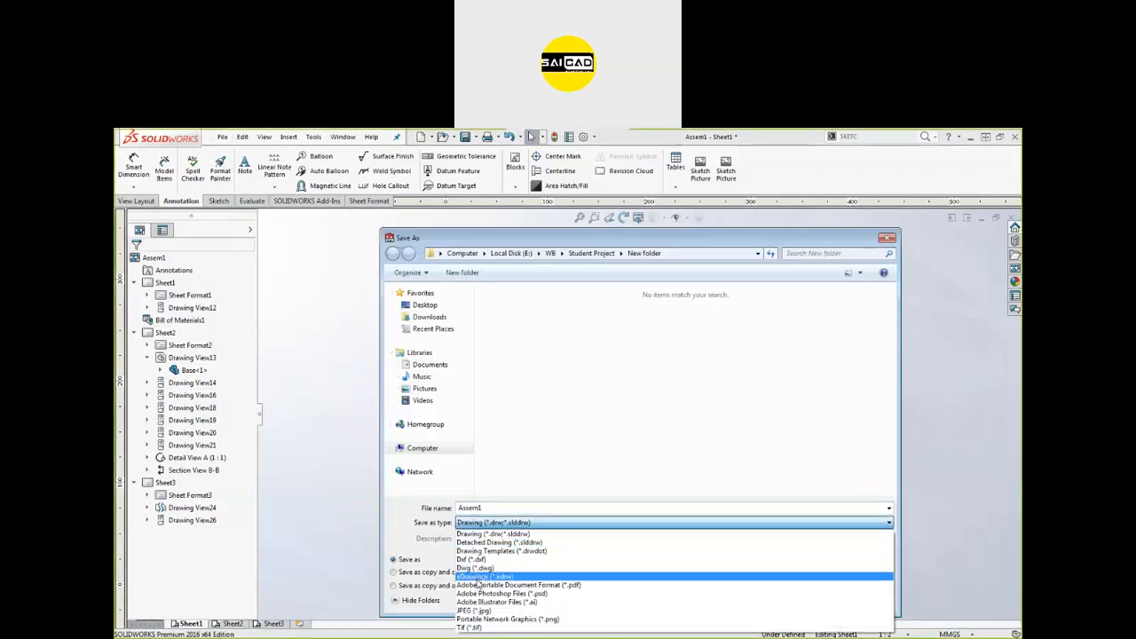
left_click(520, 586)
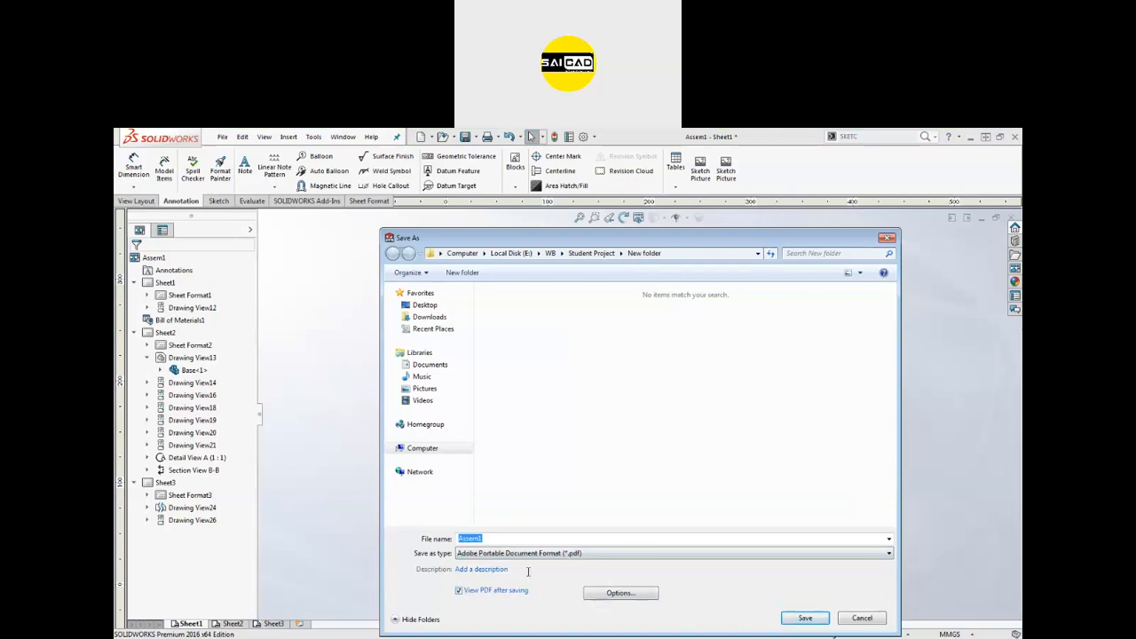
left_click(804, 619)
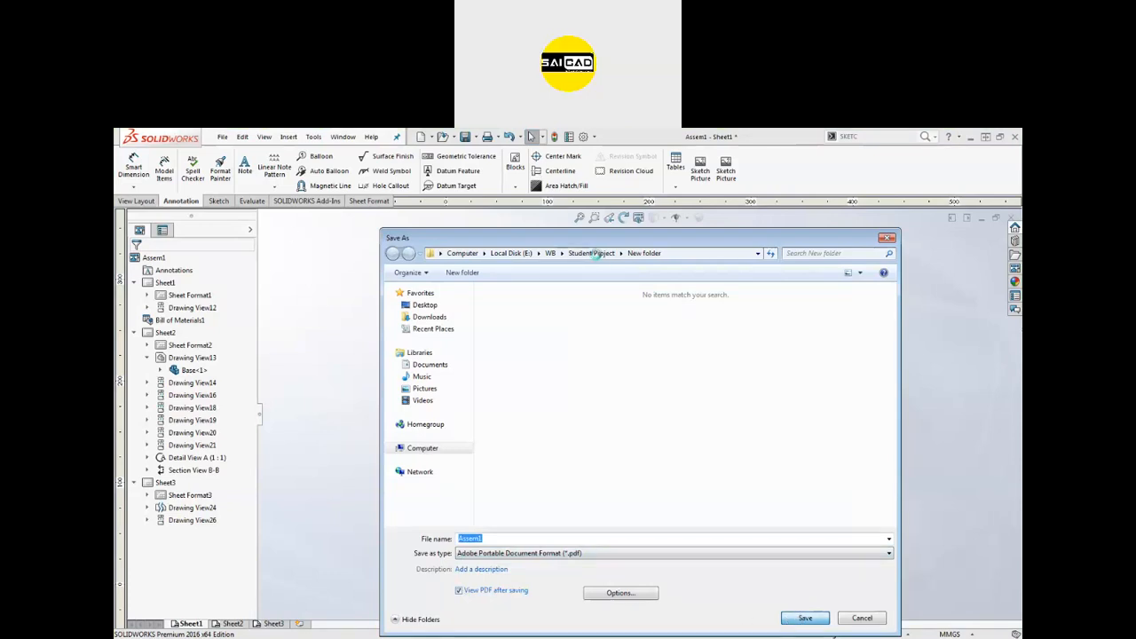
Export only Sheet1 and Sheet2 to the PDF.
left_click_drag(487, 306, 315, 266)
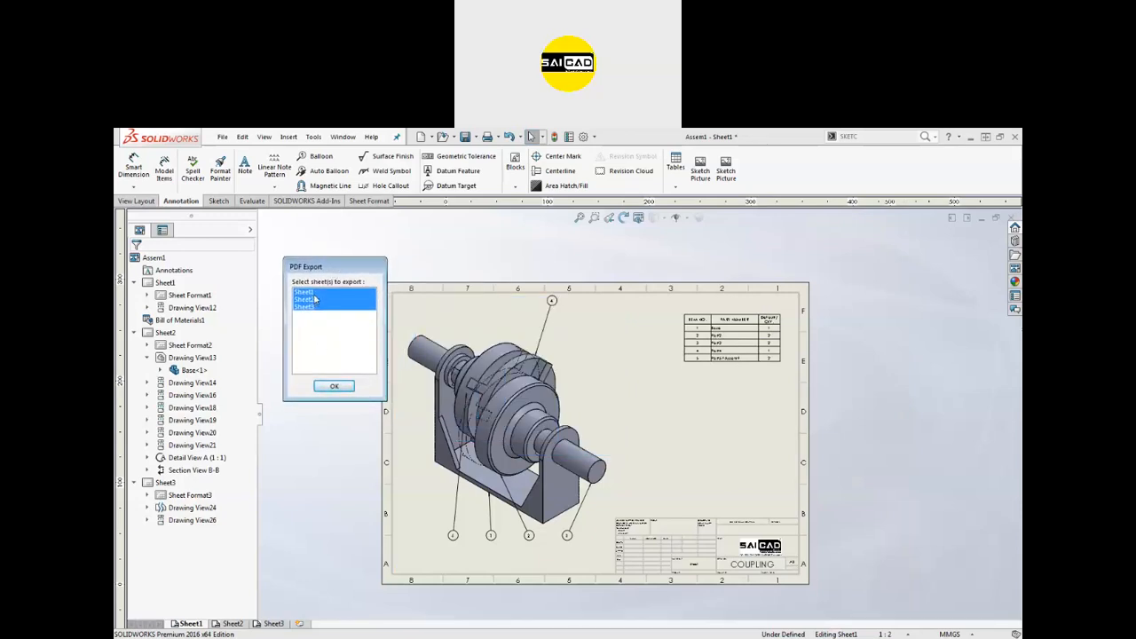
left_click(310, 294)
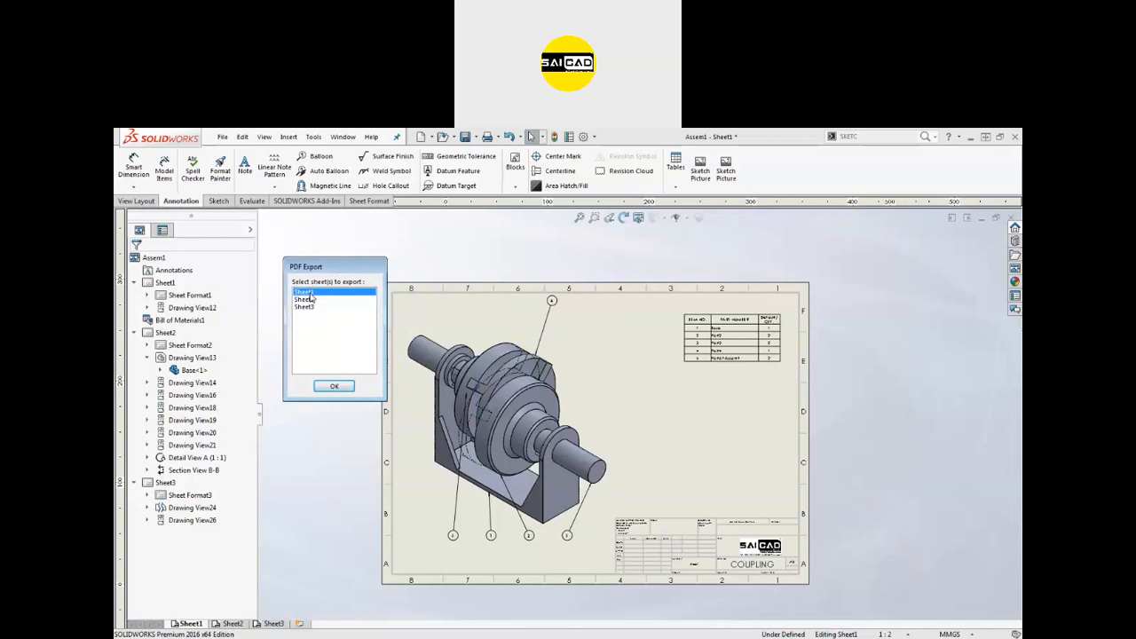
left_click(310, 300)
left_click(307, 293)
left_click(310, 301, "ctrl")
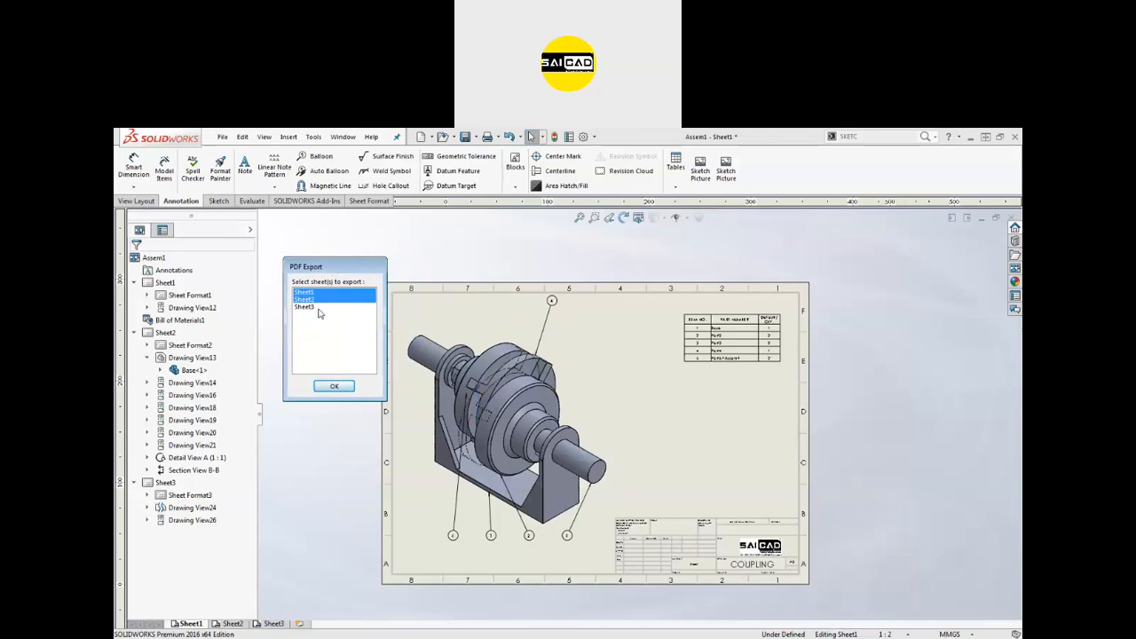
left_click(328, 387)
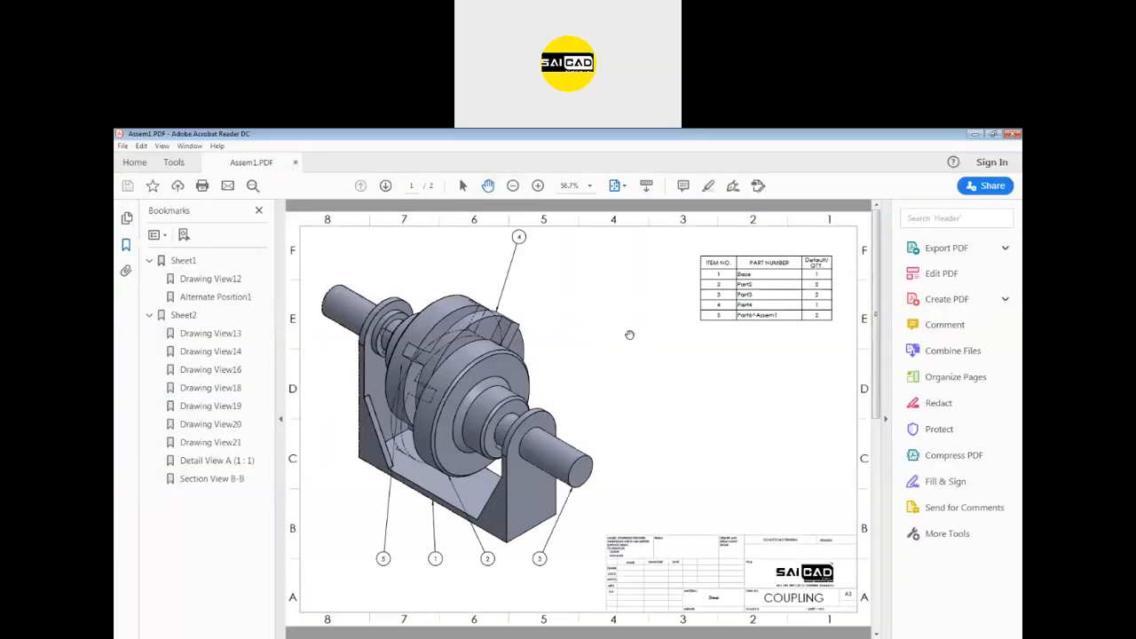
Examine the coupling assembly view up close on the first page of the exported PDF.
scroll(379, 362, "up", 3, "ctrl")
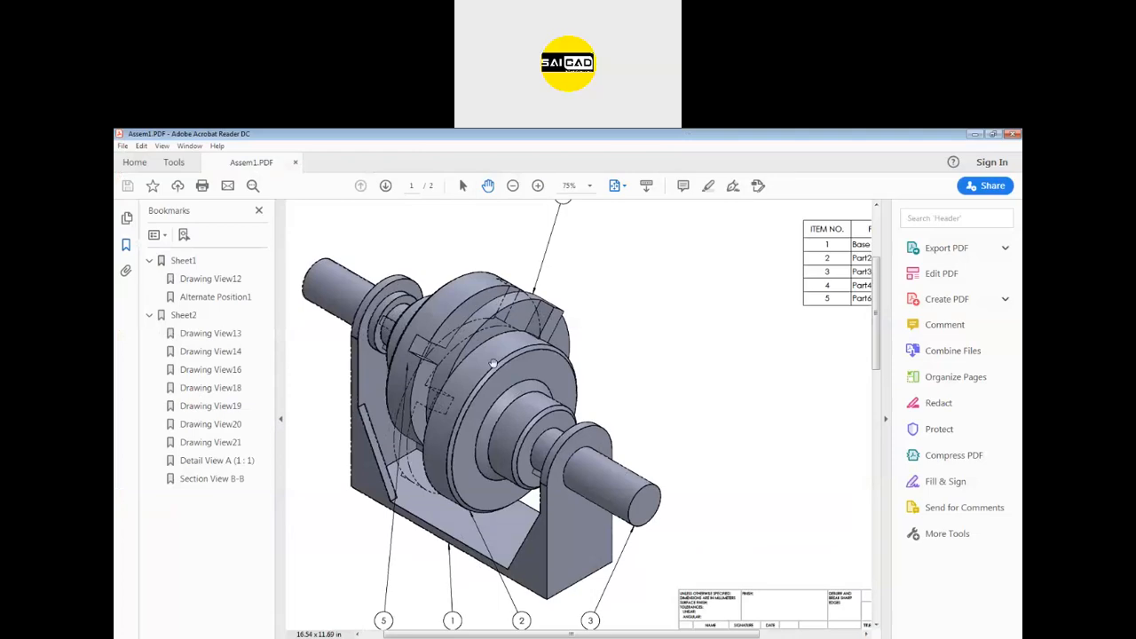
scroll(674, 302, "down", 2, "ctrl")
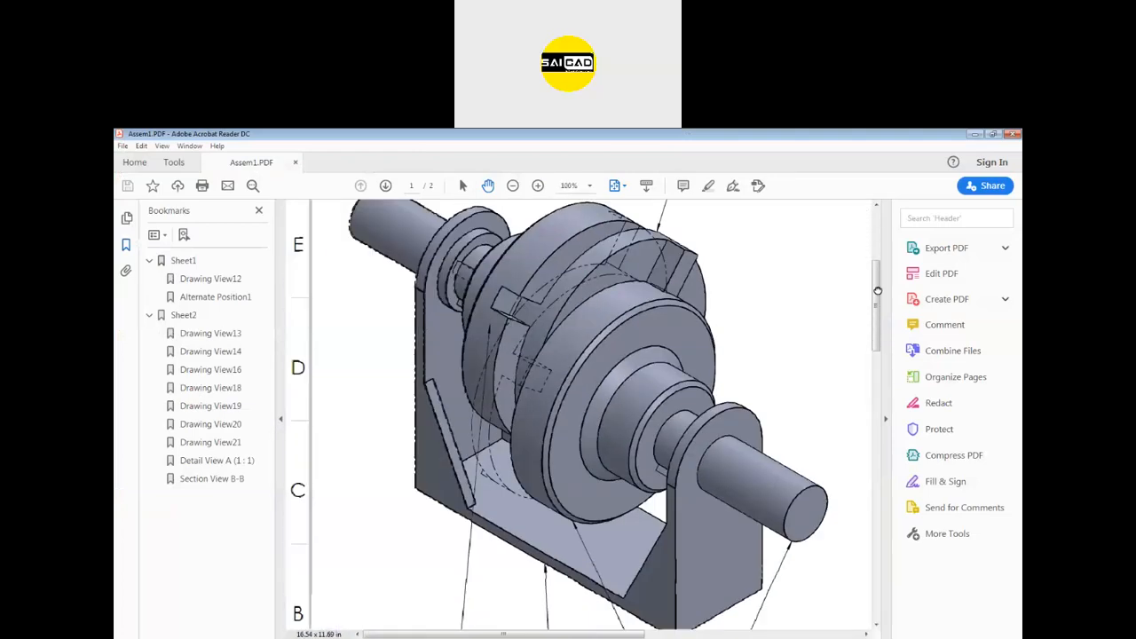
scroll(491, 387, "up", 3, "ctrl")
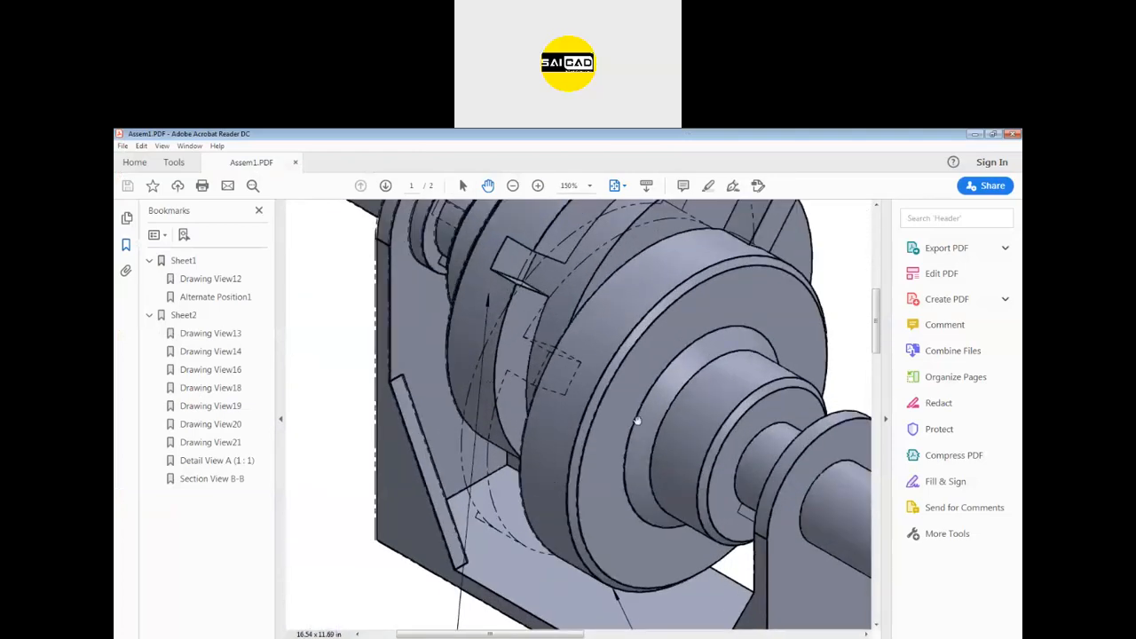
Examine the full first page of the PDF using its Drawing View12 and Alternate Position1 bookmarks.
scroll(637, 421, "down", 3, "ctrl")
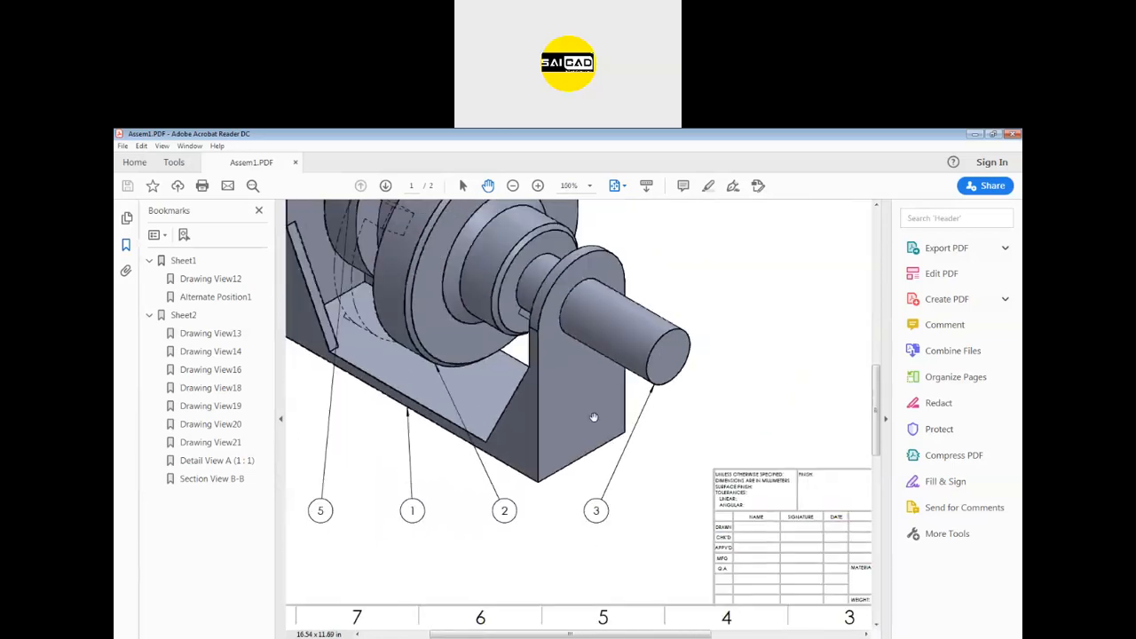
scroll(594, 416, "down", 2, "ctrl")
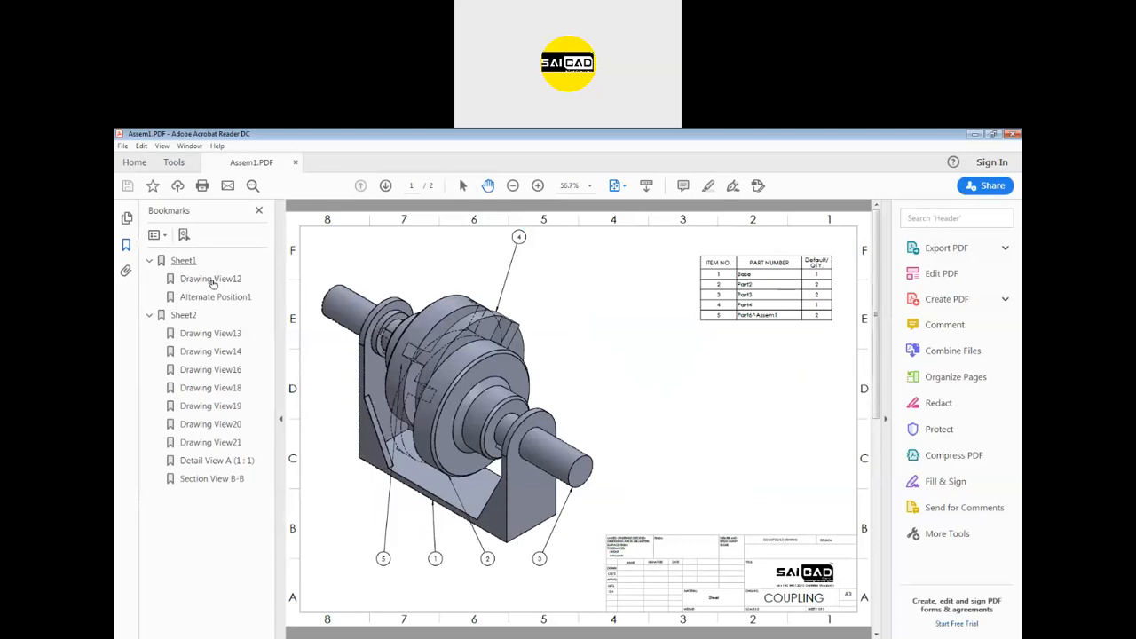
left_click(213, 280)
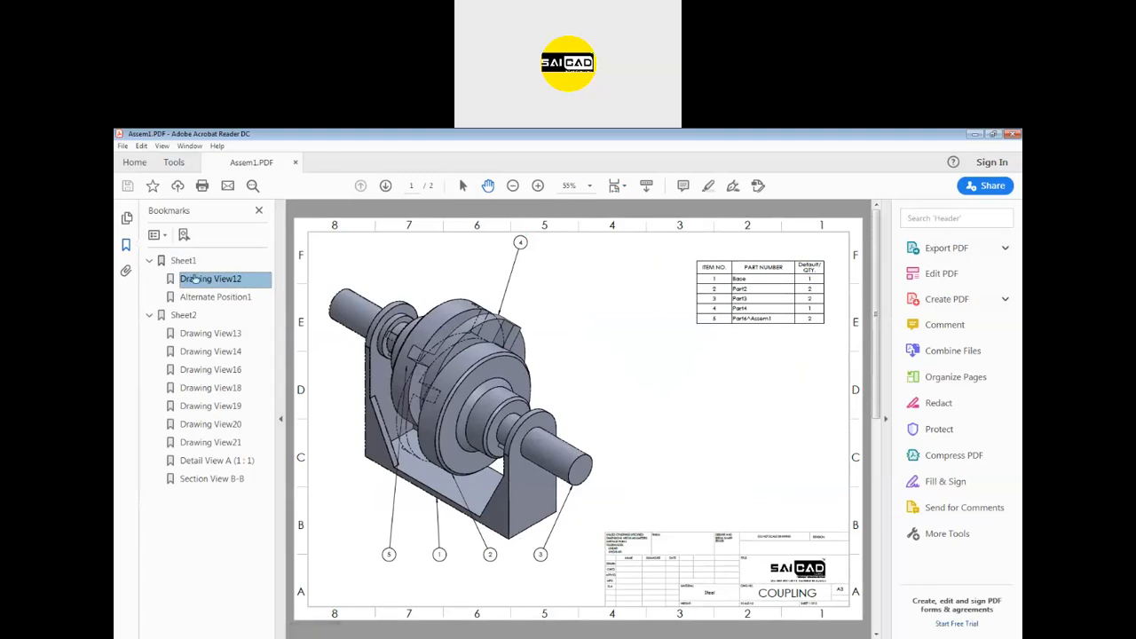
left_click(197, 301)
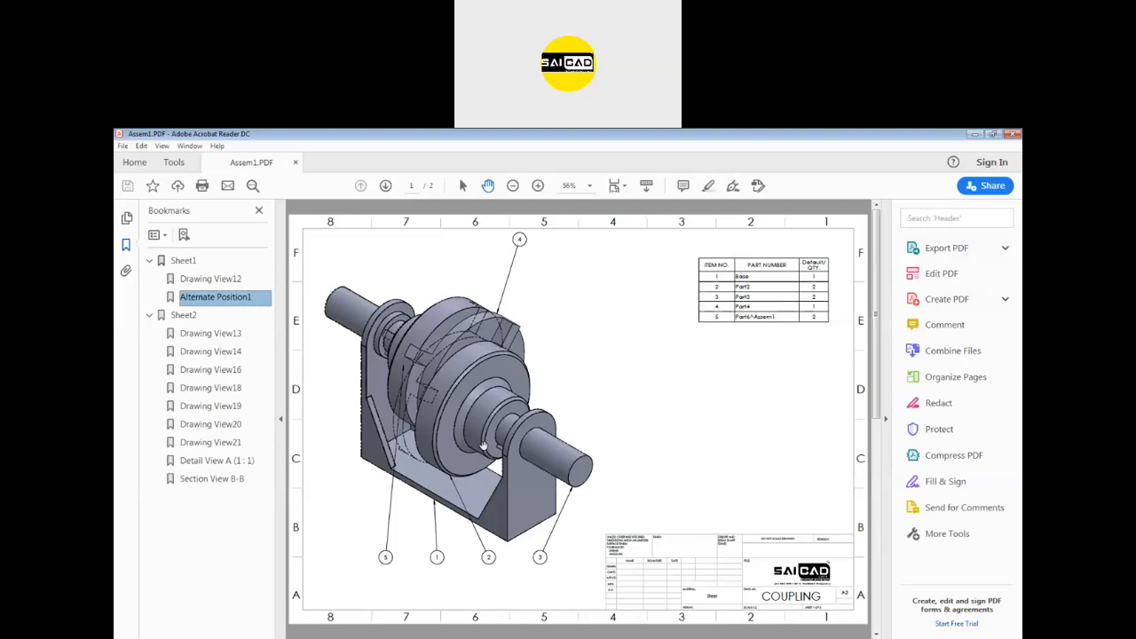
left_click(226, 296)
left_click(231, 300)
Examine the PDF's Sheet2 views through their bookmarks, including Detail View A and Section View B-B, ending with the whole sheet.
left_click(184, 315)
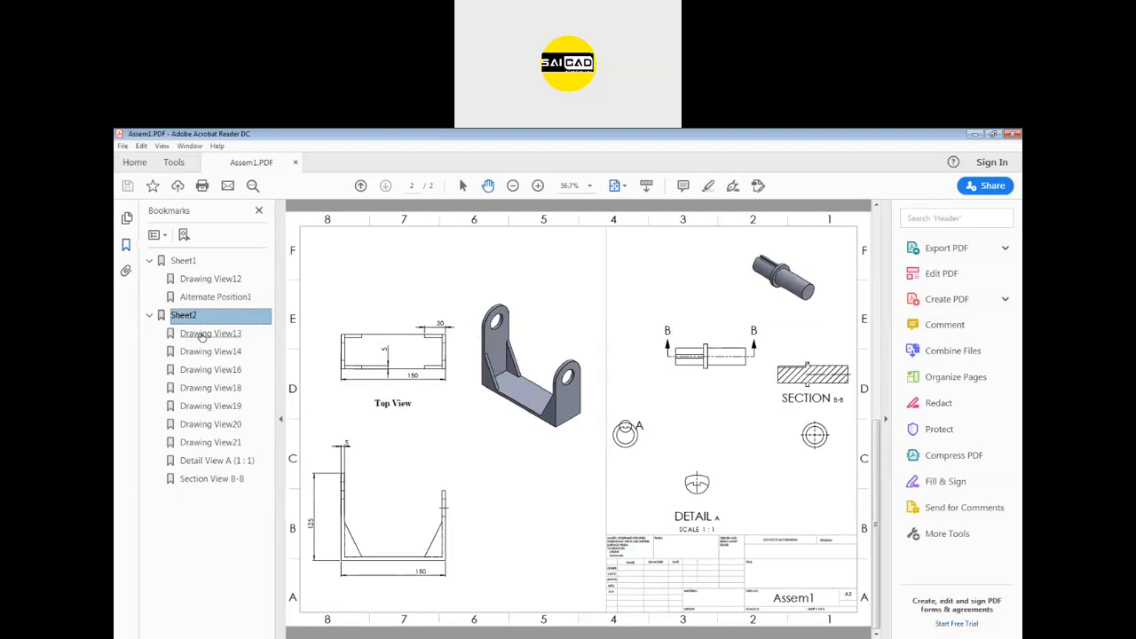
left_click(203, 333)
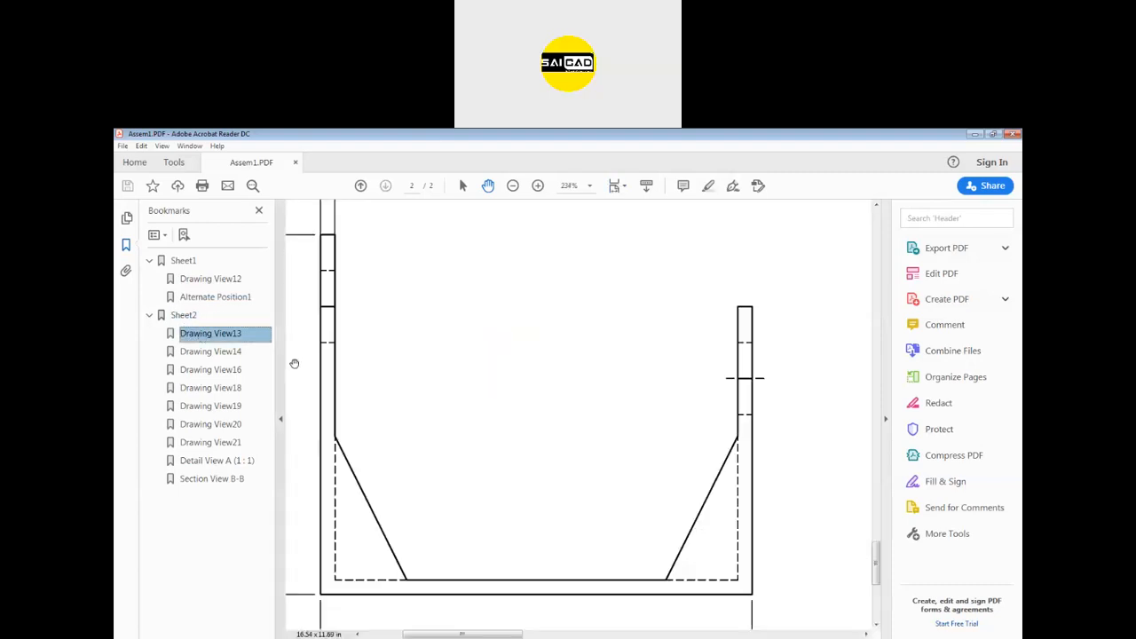
left_click(211, 352)
left_click(213, 371)
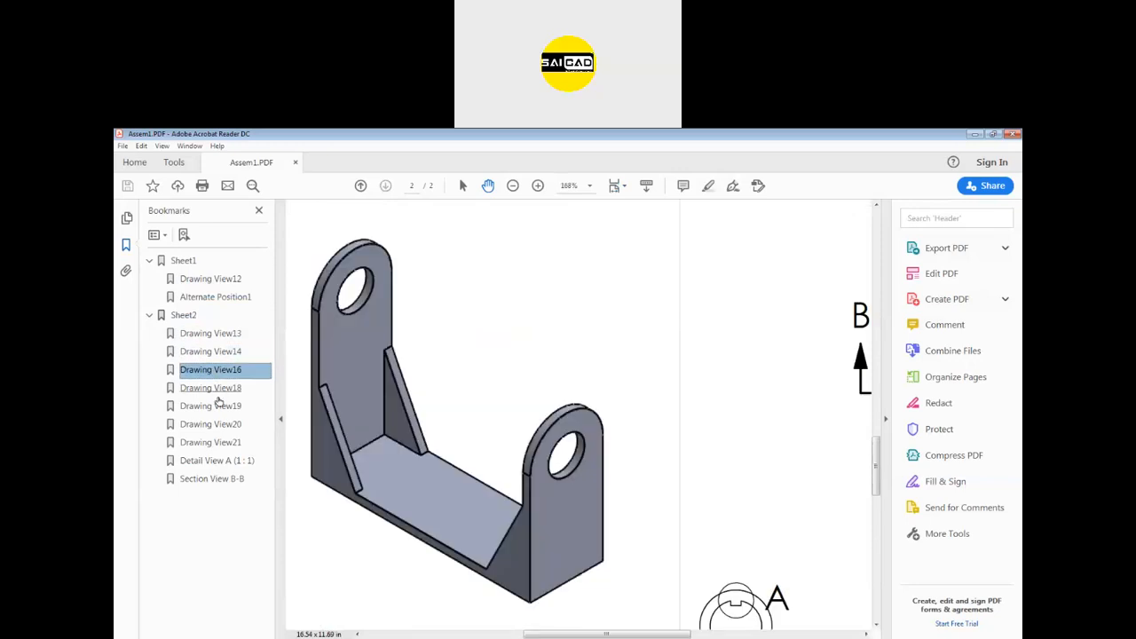
left_click(219, 405)
left_click(224, 425)
left_click(225, 443)
left_click(218, 460)
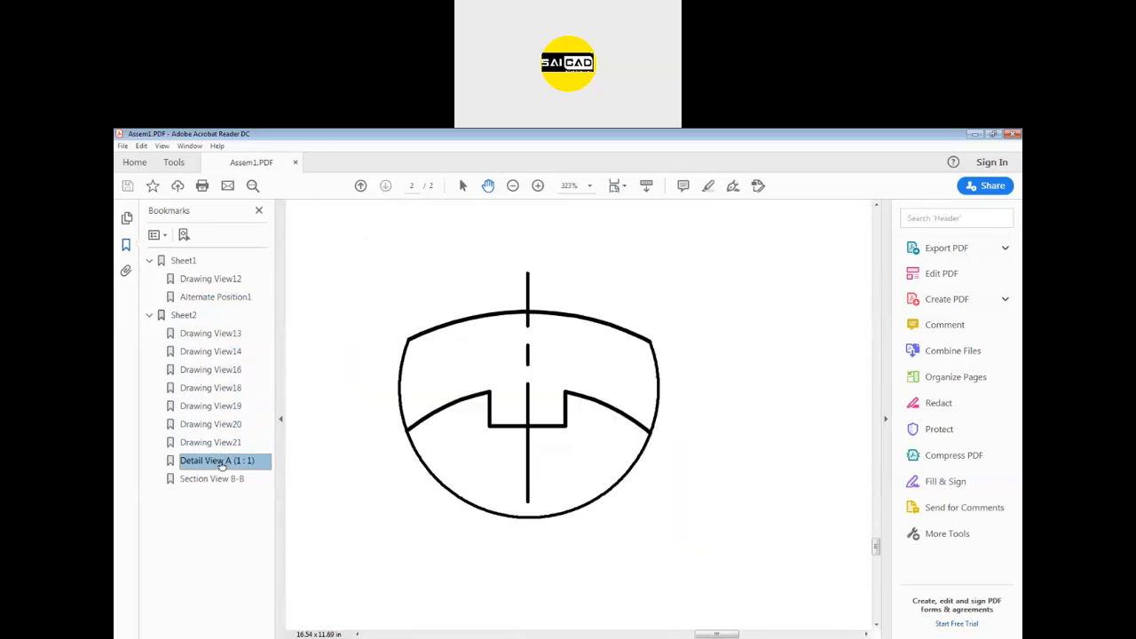
left_click(213, 479)
left_click(184, 317)
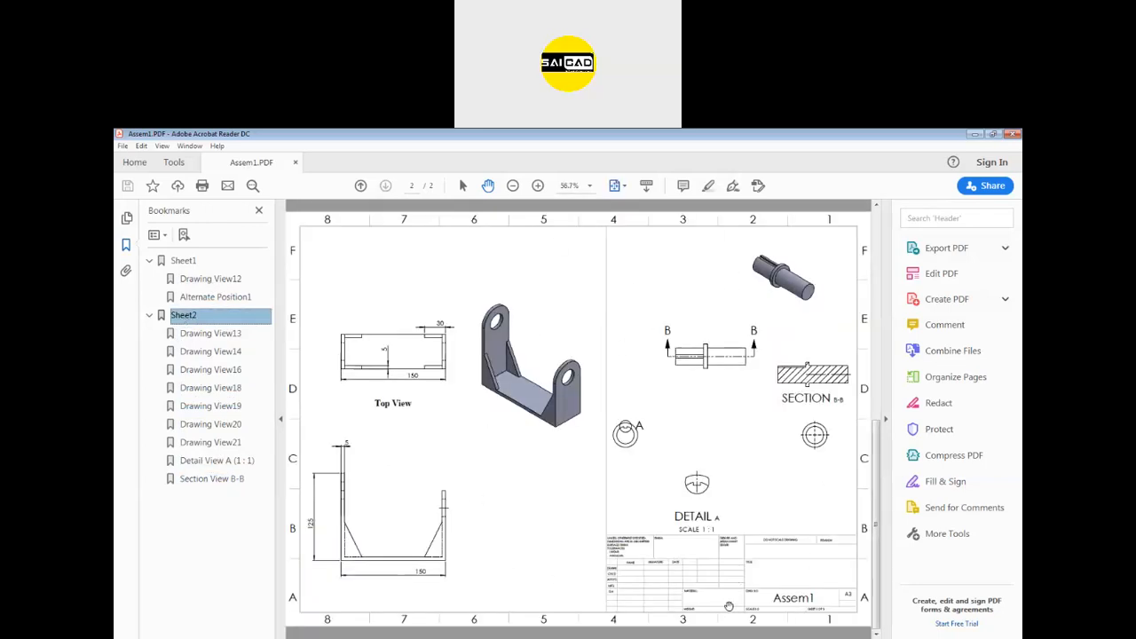
Return to Drawing View12 on the first page of the PDF for another overview.
left_click(206, 278)
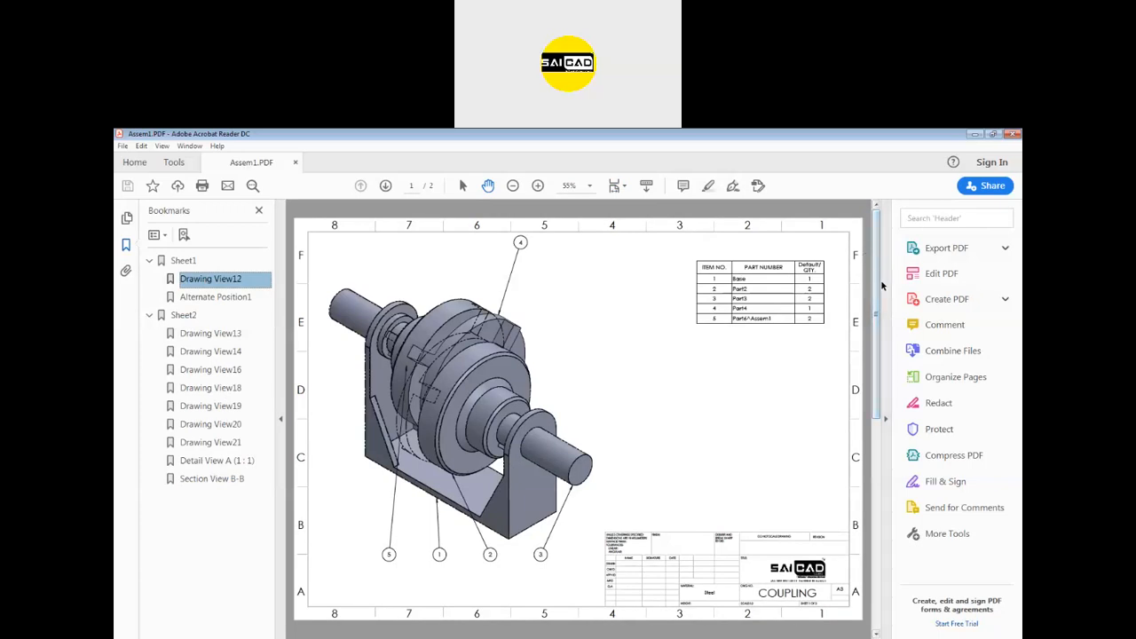
left_click_drag(878, 282, 872, 375)
left_click(652, 383)
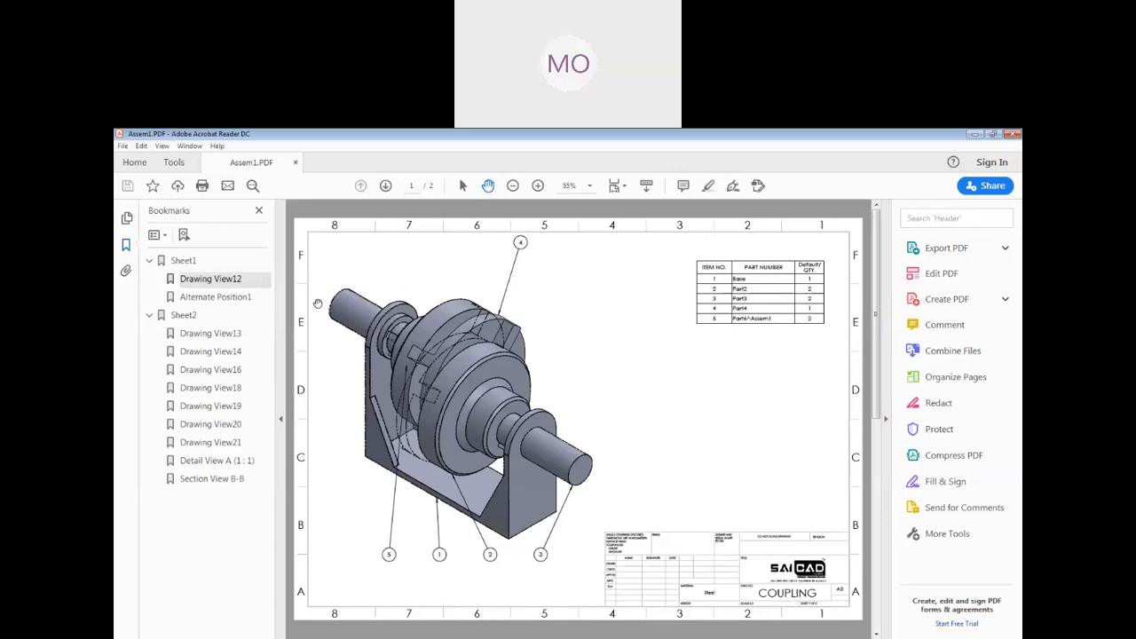
Switch back to the Assem1 drawing in SOLIDWORKS and activate Sheet2.
left_click(133, 162)
key("alt+Tab")
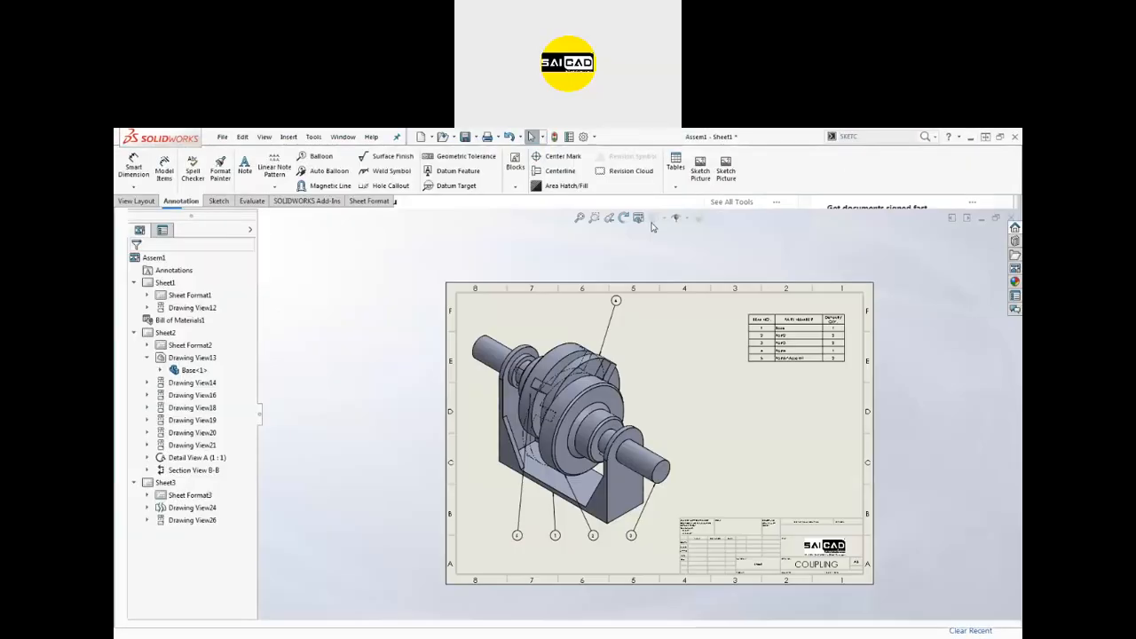
left_click(136, 185)
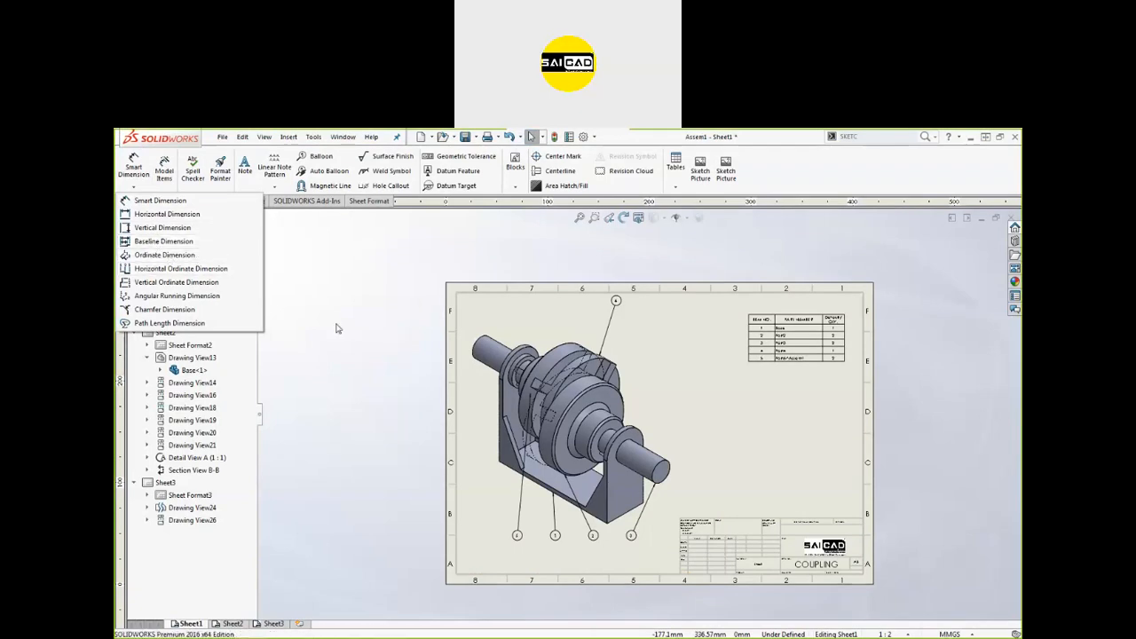
right_click(165, 332)
left_click(191, 372)
Delete the 150 mm overall width dimension below the base's front view.
scroll(444, 539, "down", 6)
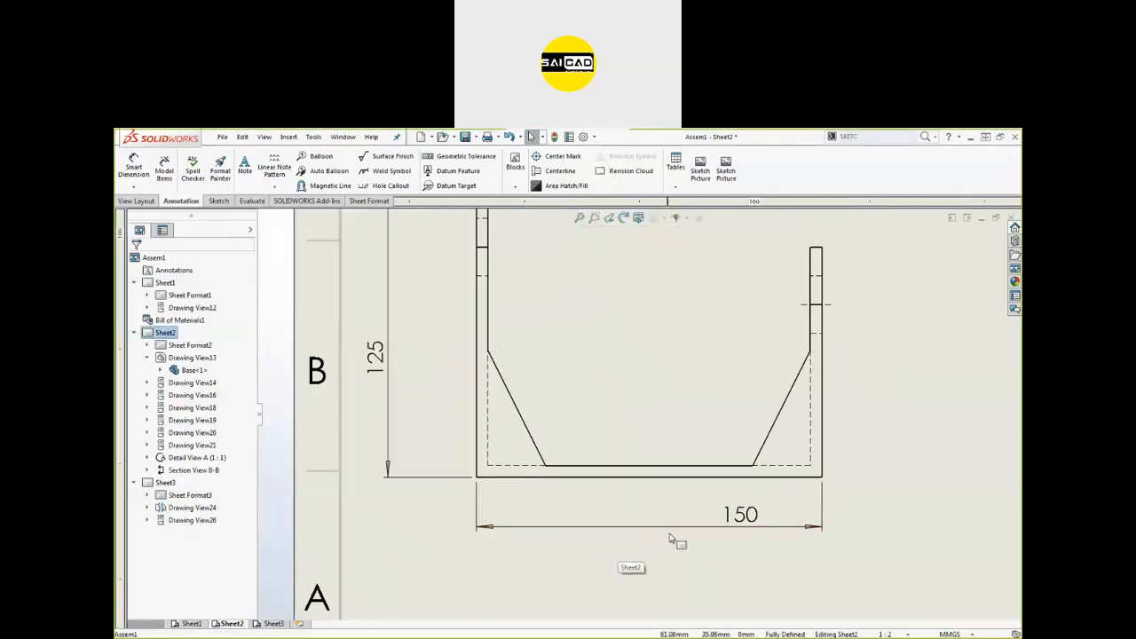
left_click(727, 529)
key("Delete")
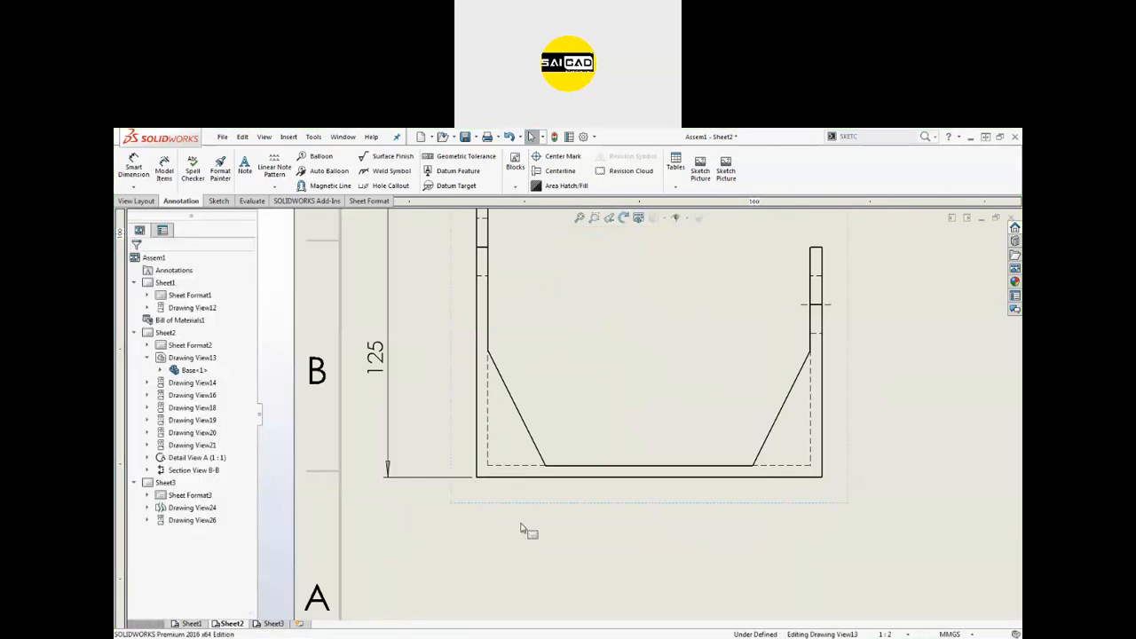
Add ordinate dimensions along the width of the base's front view, with zero at the lower-left corner, dimensioning the lower-right corner.
scroll(444, 525, "up", 4)
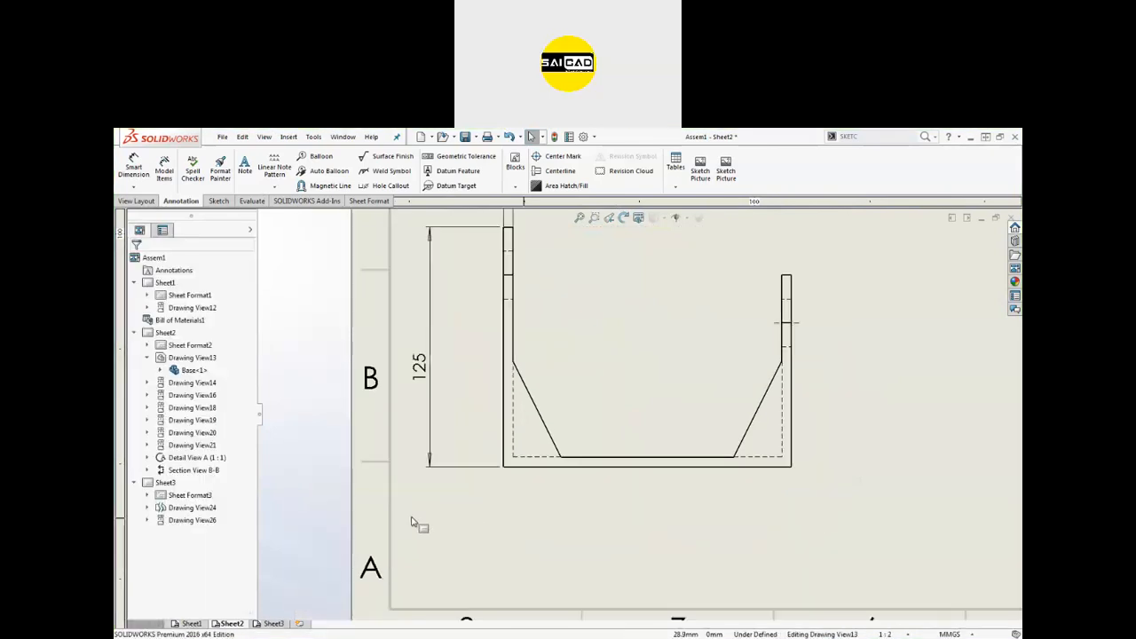
left_click(133, 186)
left_click(178, 229)
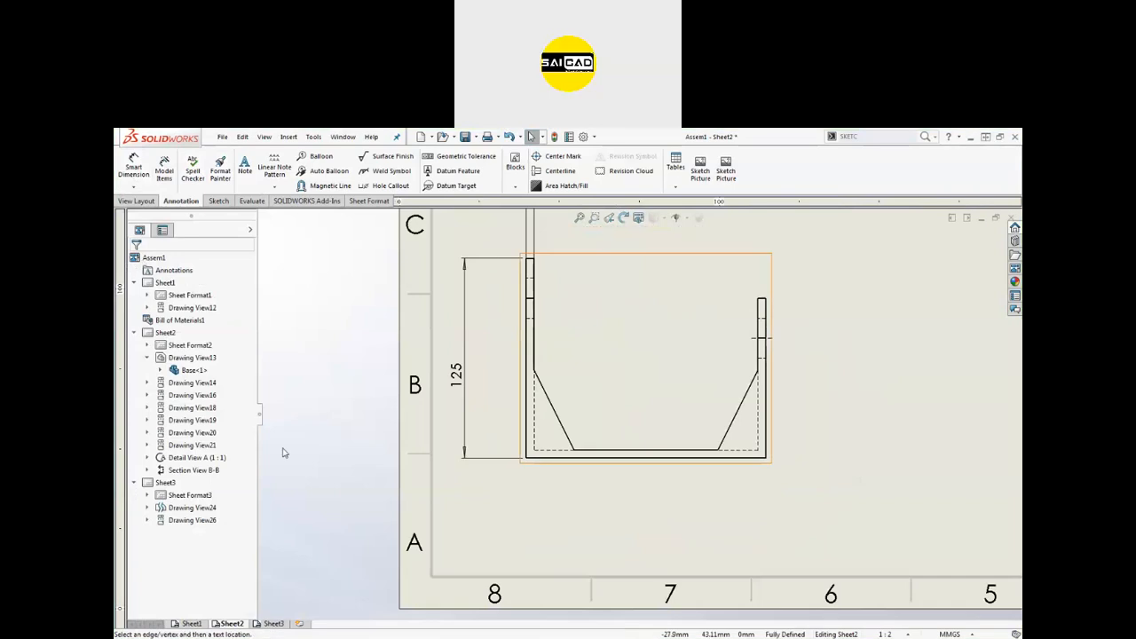
left_click(526, 458)
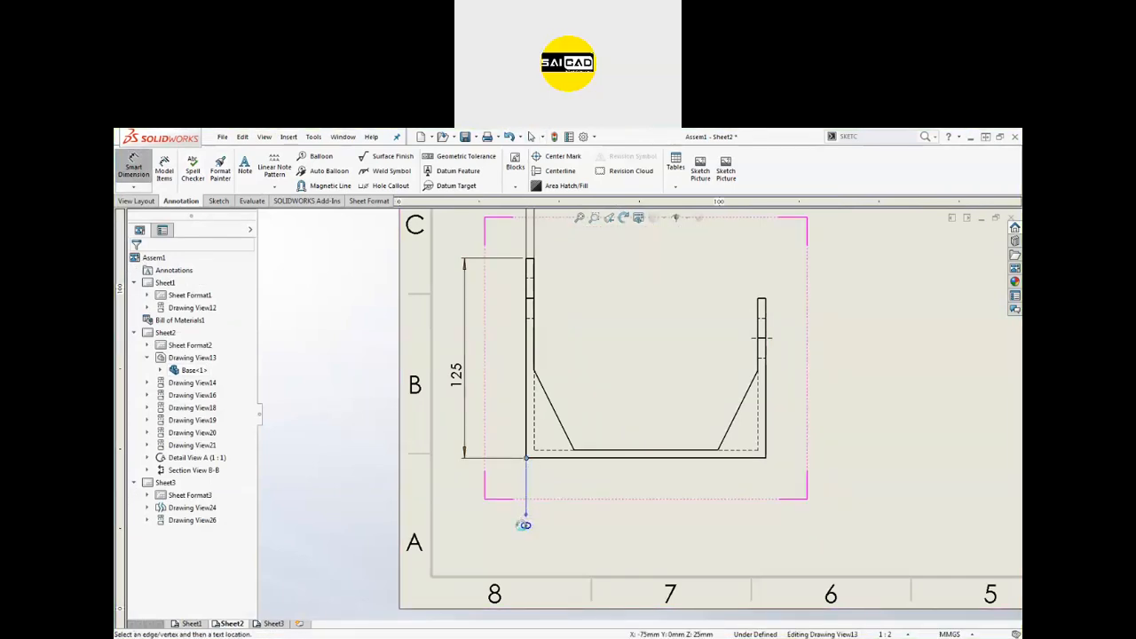
left_click(767, 459)
left_click(769, 499)
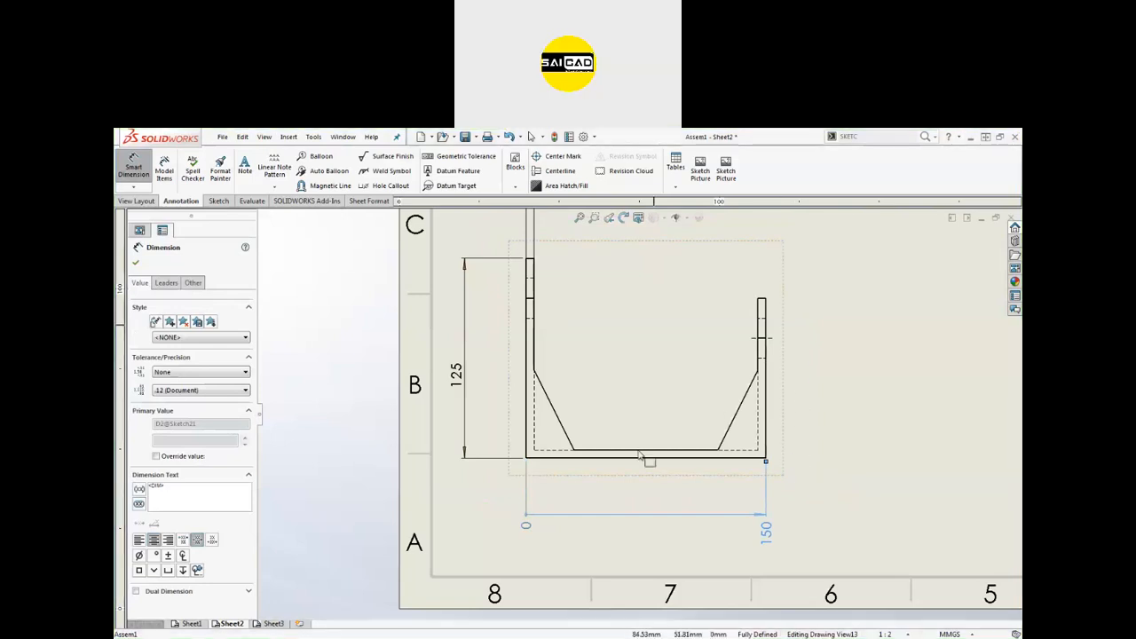
left_click(527, 460)
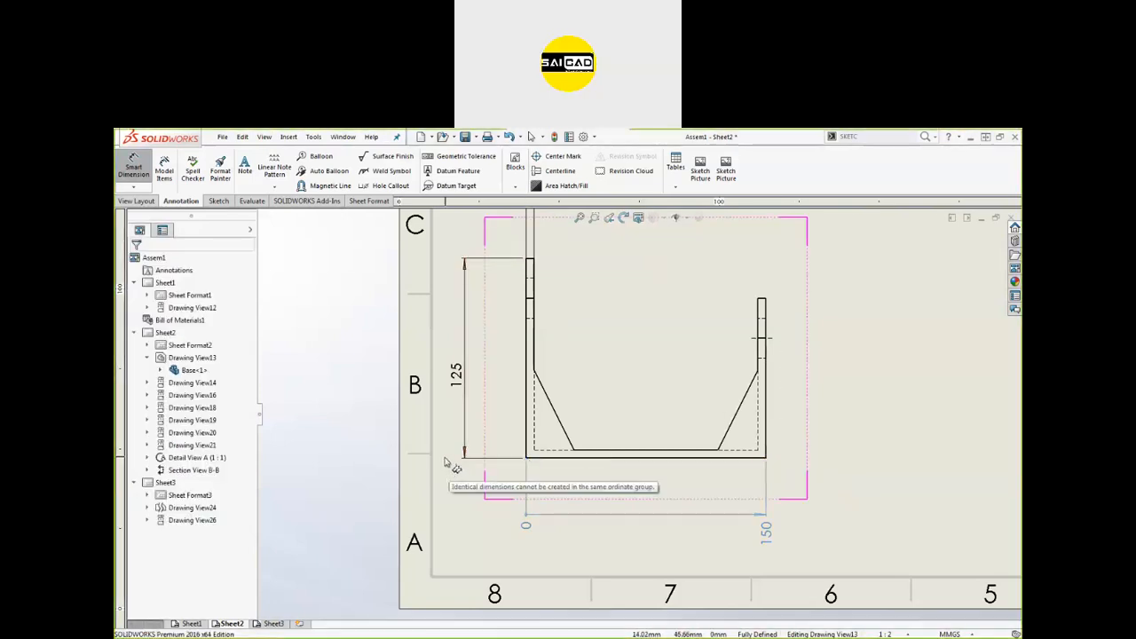
scroll(487, 476, "down", 3)
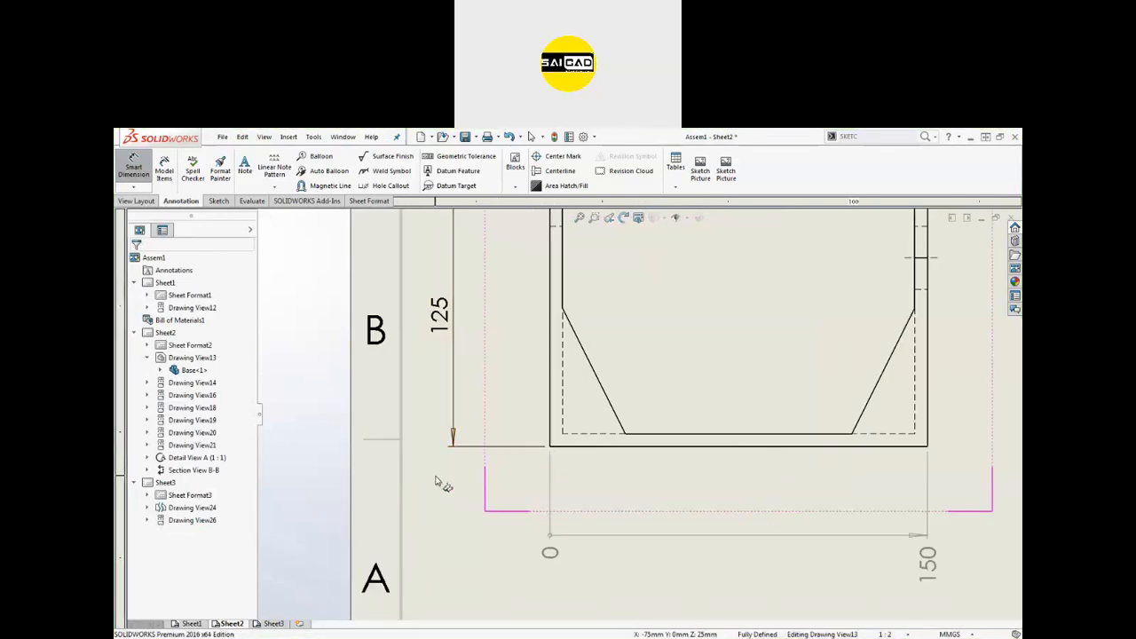
scroll(453, 404, "up", 3)
key("Escape")
Delete the 125 mm height dimension beside the base's front view.
left_click(547, 372)
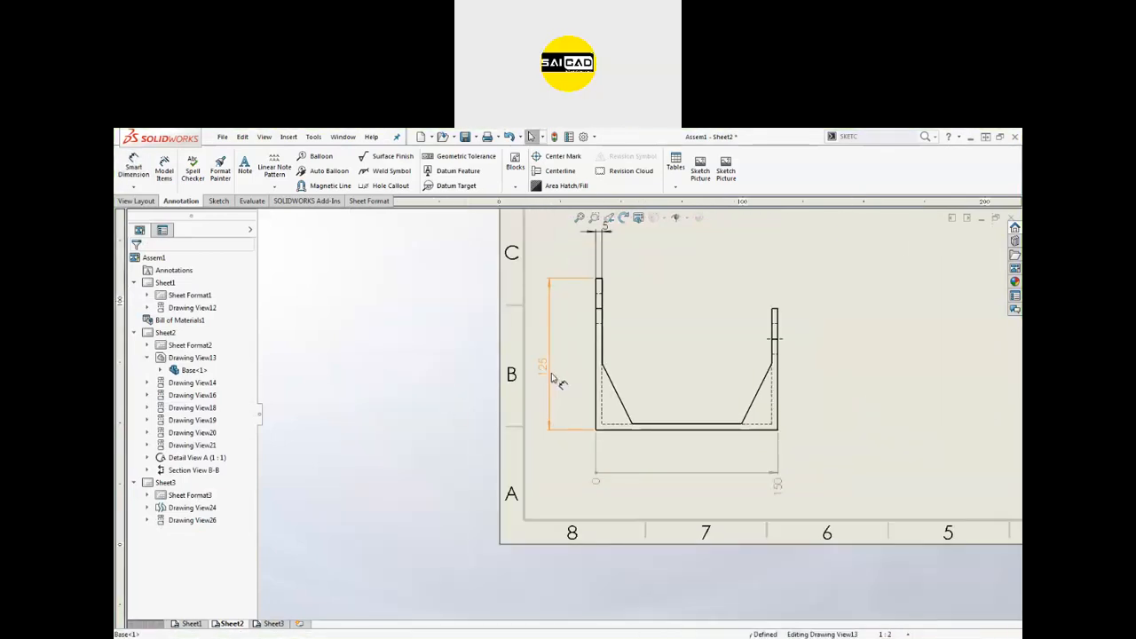
key("Delete")
scroll(603, 422, "down", 2)
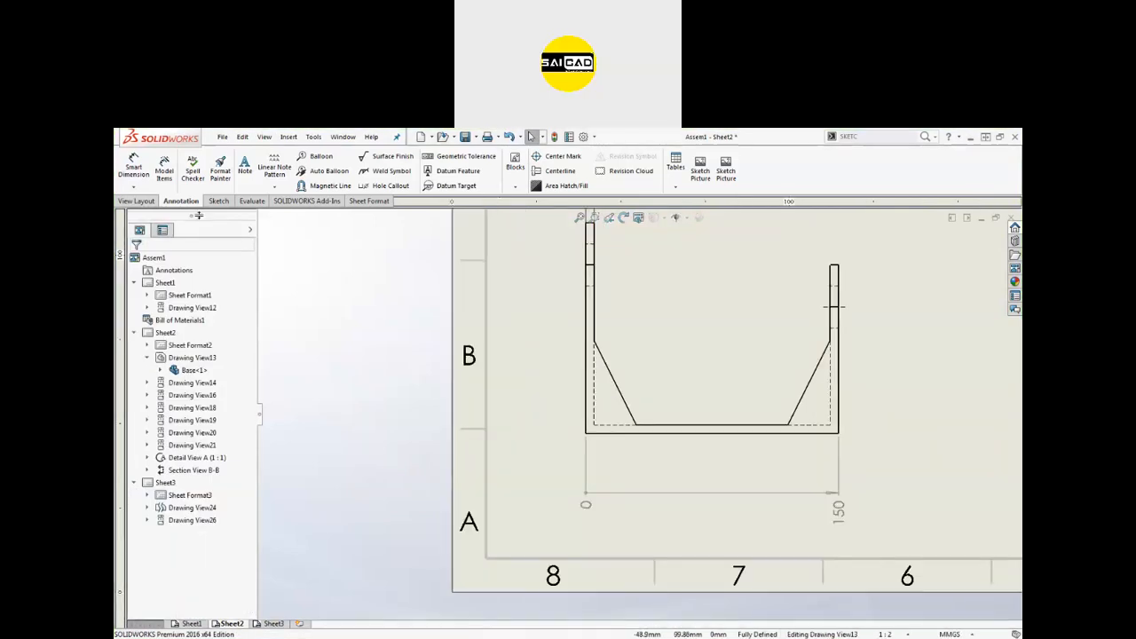
left_click(135, 188)
left_click(177, 255)
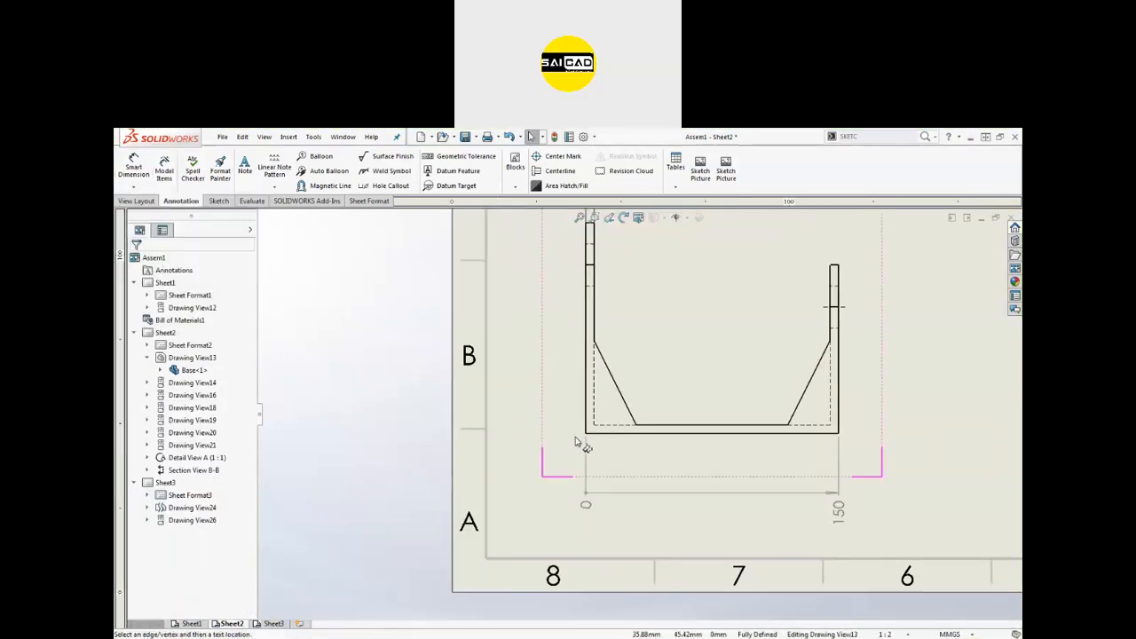
left_click(585, 434)
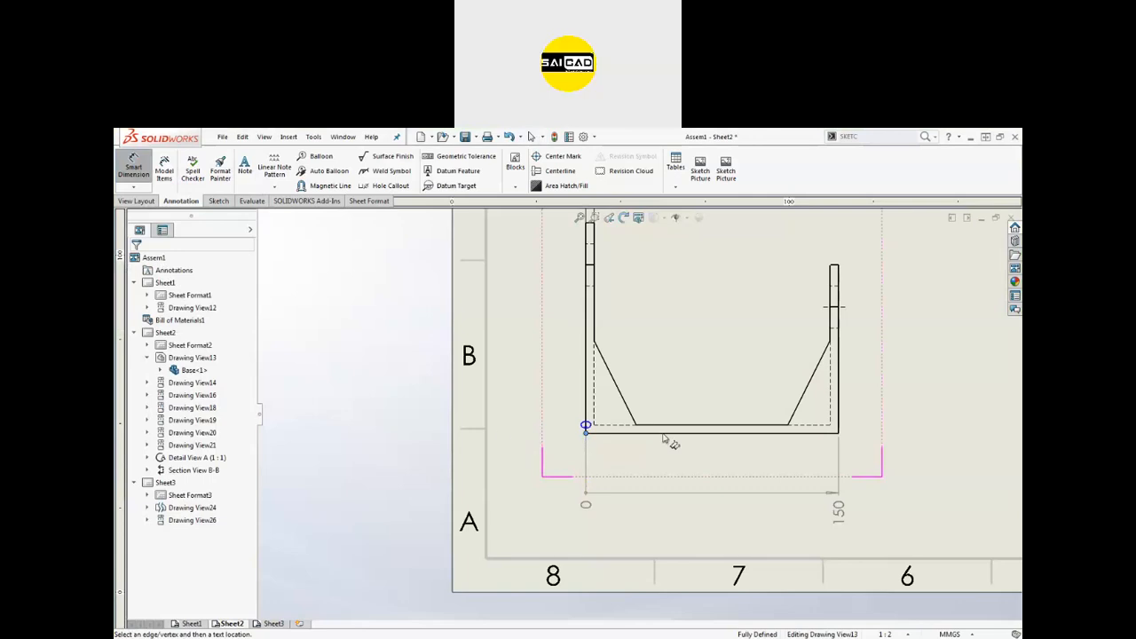
left_click(586, 275)
left_click(134, 187)
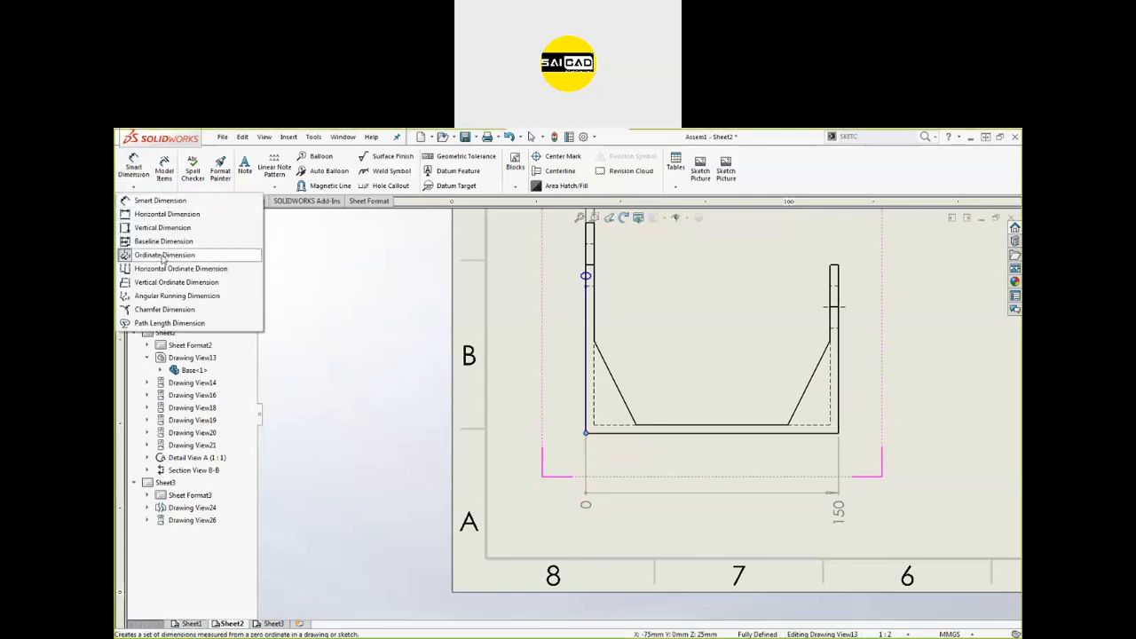
left_click(211, 259)
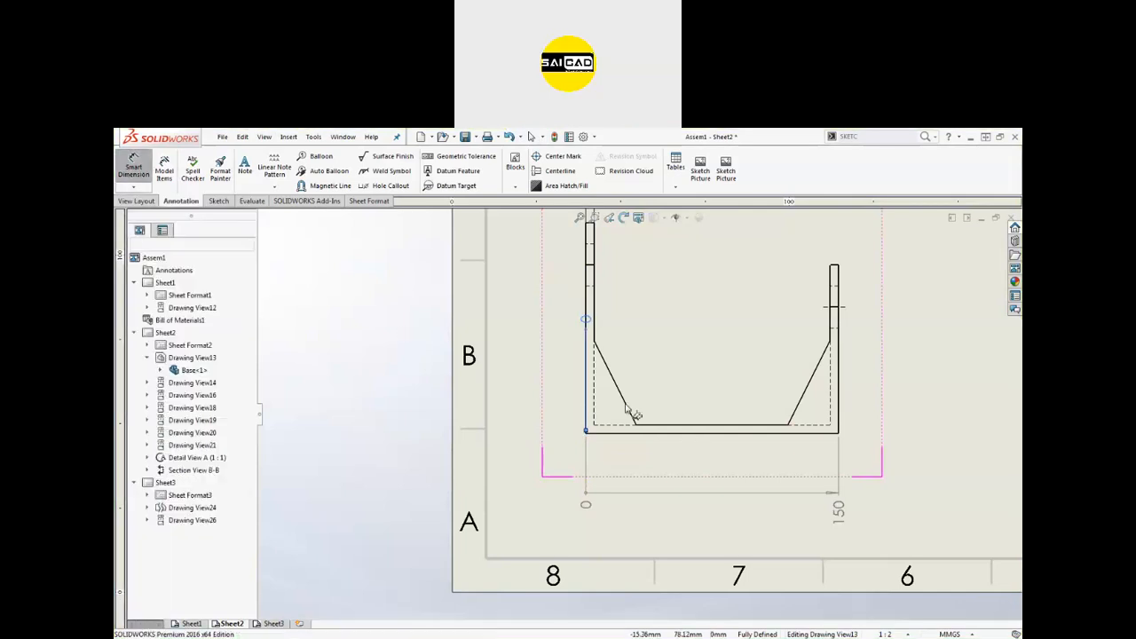
left_click(588, 325)
left_click(591, 326)
key("Escape")
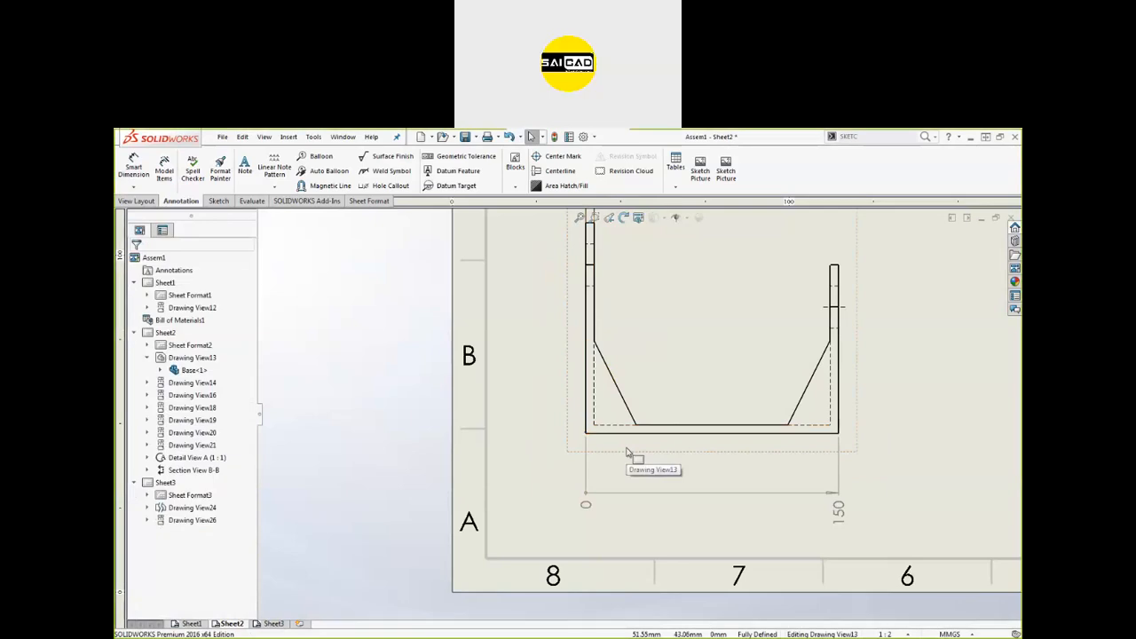
left_click(692, 326)
left_click(133, 187)
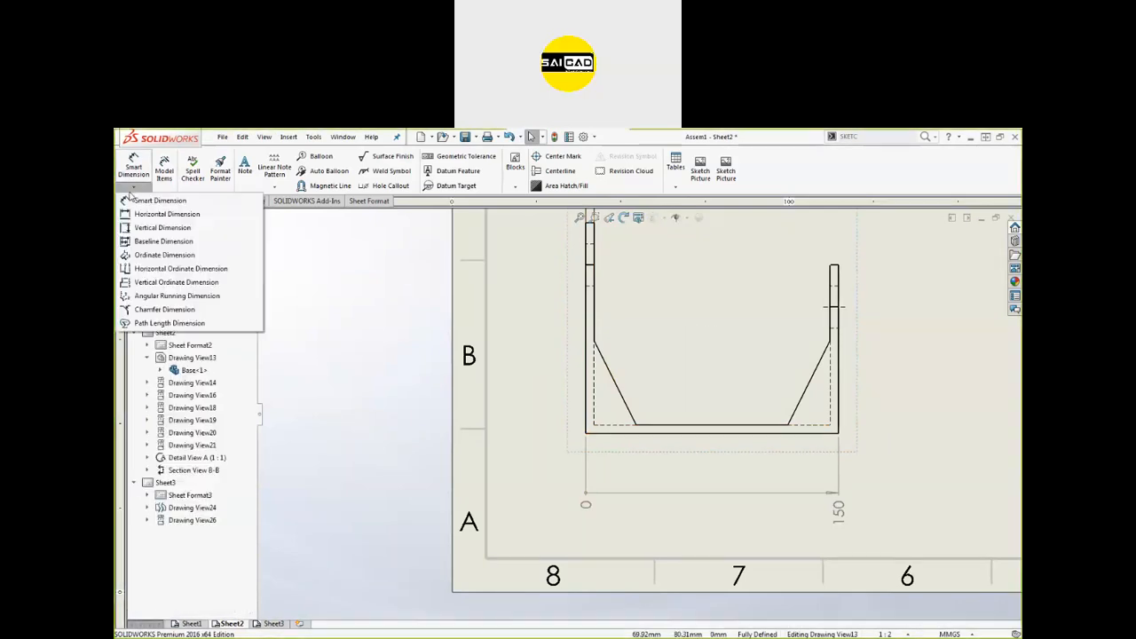
left_click(147, 254)
left_click(586, 435)
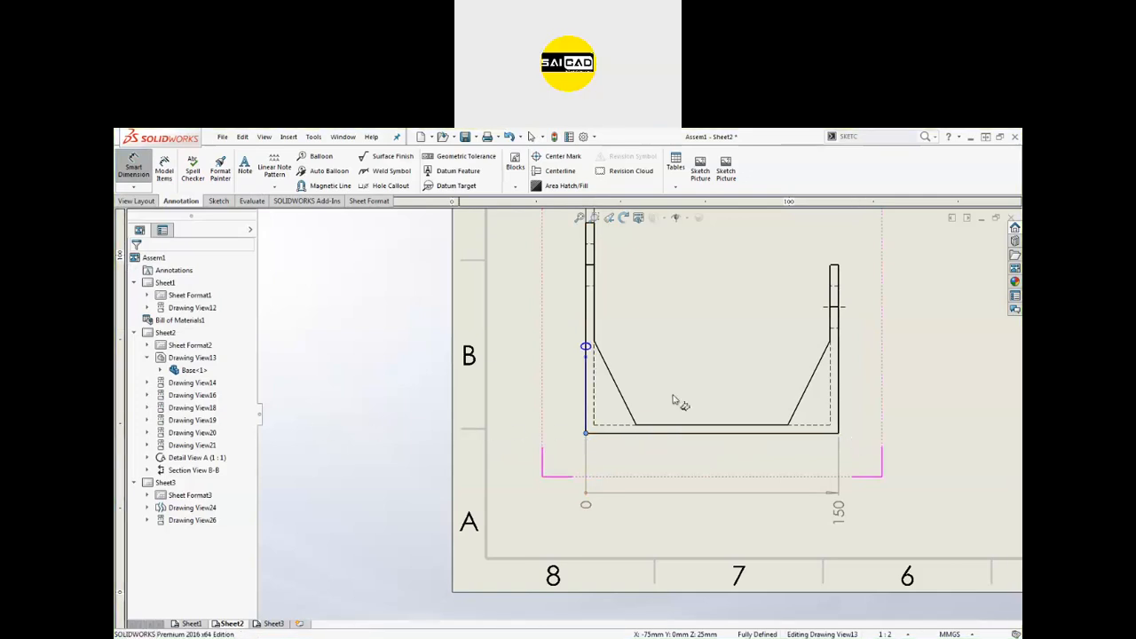
scroll(674, 402, "up", 6)
scroll(621, 451, "down", 3)
key("Escape")
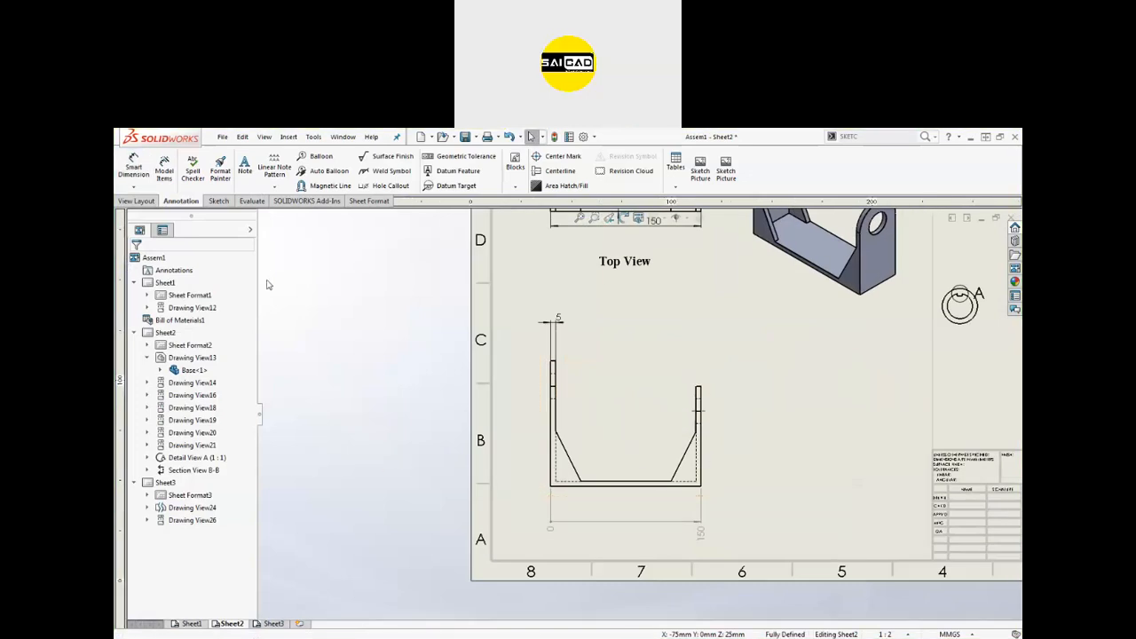
Add vertical ordinate dimensions beside the base's front view, with zero at the lower-left corner, dimensioning the upper end of the left rib.
left_click(134, 188)
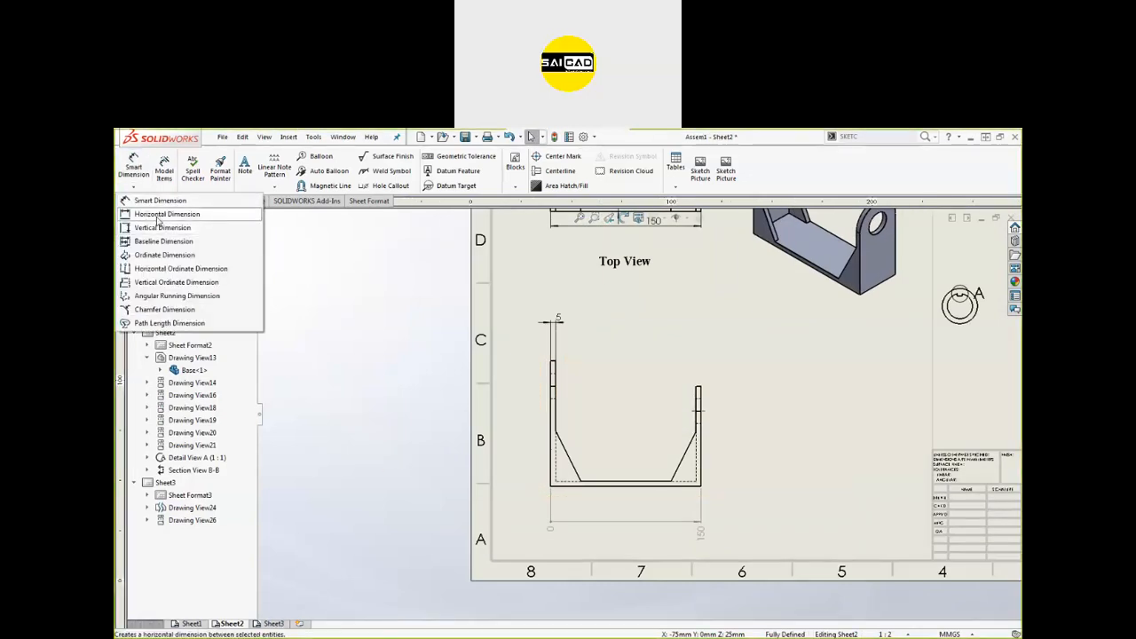
left_click(156, 284)
scroll(497, 443, "down", 3)
left_click(643, 529)
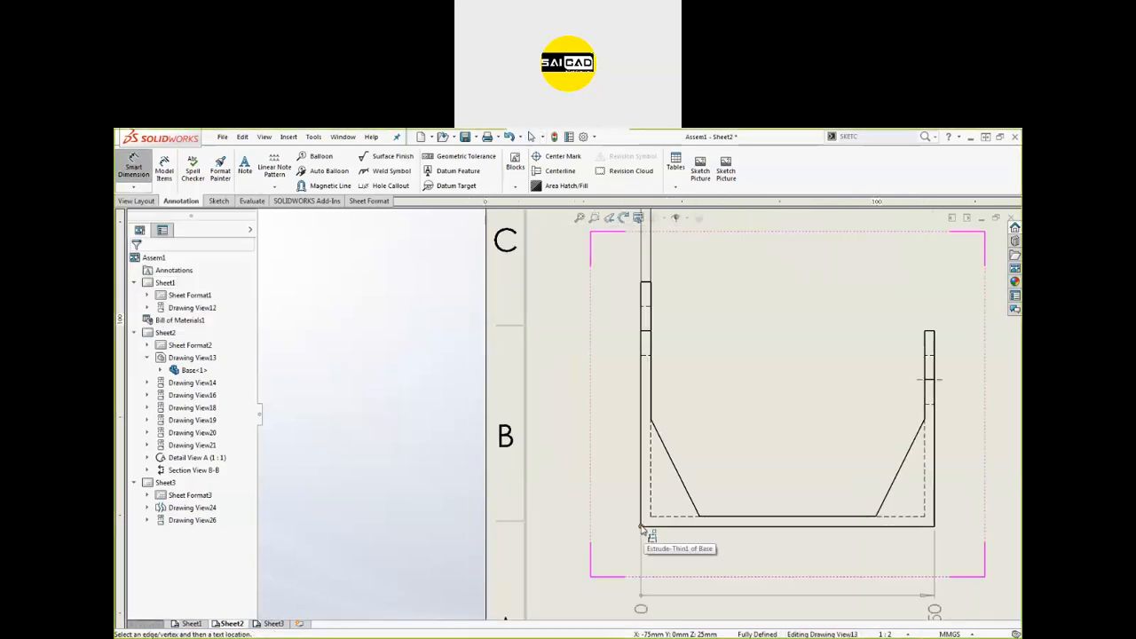
left_click(575, 532)
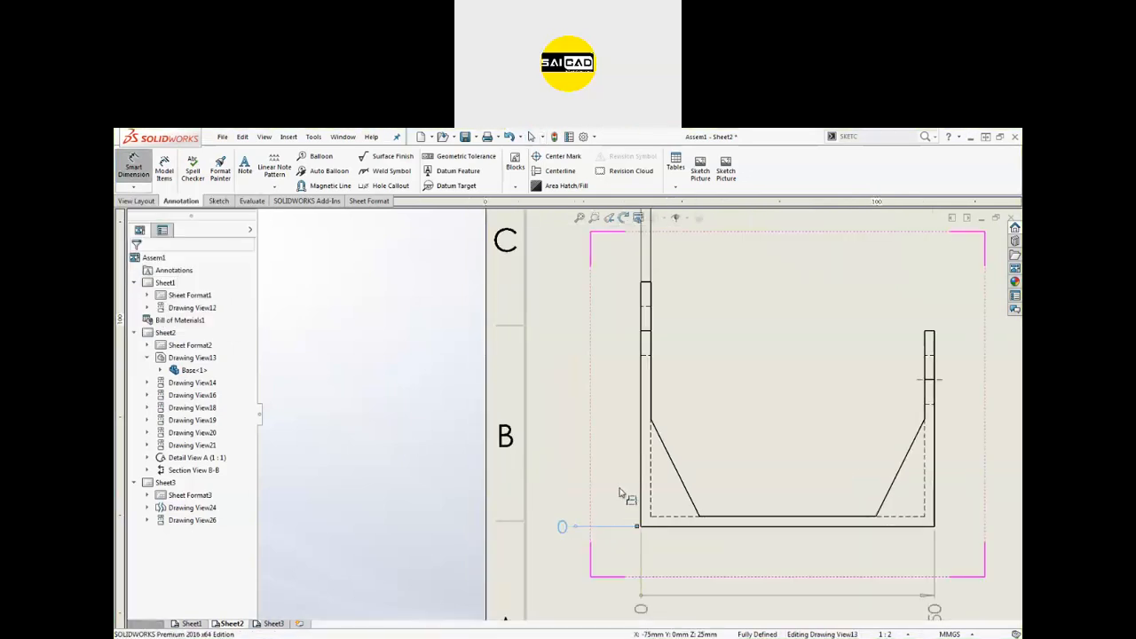
left_click(648, 420)
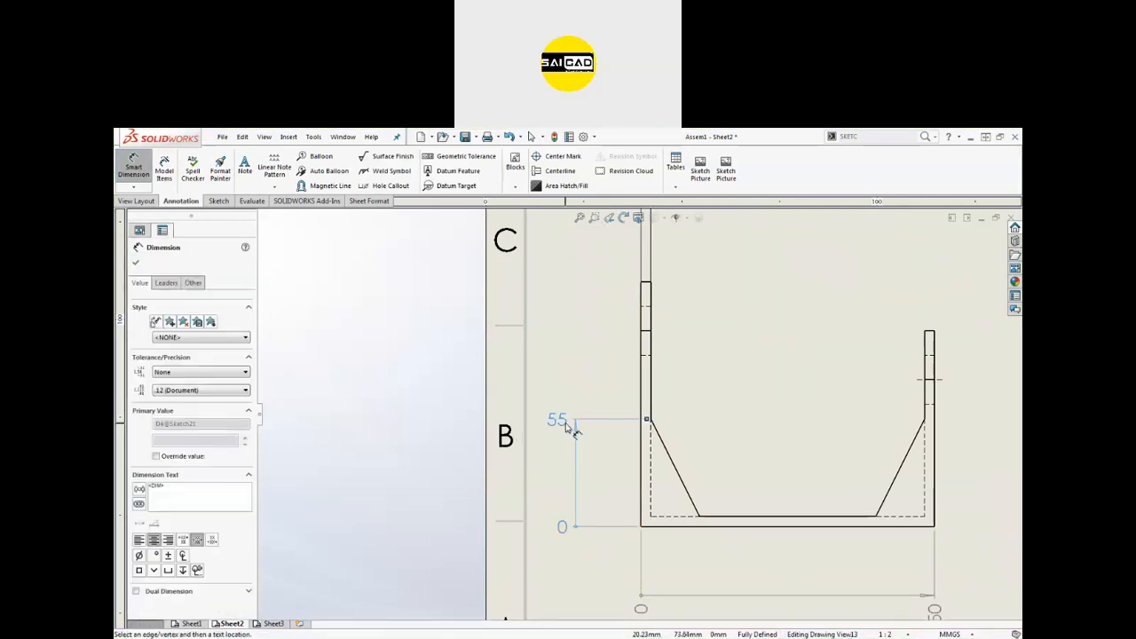
Add vertical ordinate dimensions for the left arm's upper edge line and top, the right arm's hole centre, and the base plate's inner face.
left_click(647, 331)
left_click(646, 282)
scroll(622, 400, "up", 2)
scroll(976, 432, "down", 2)
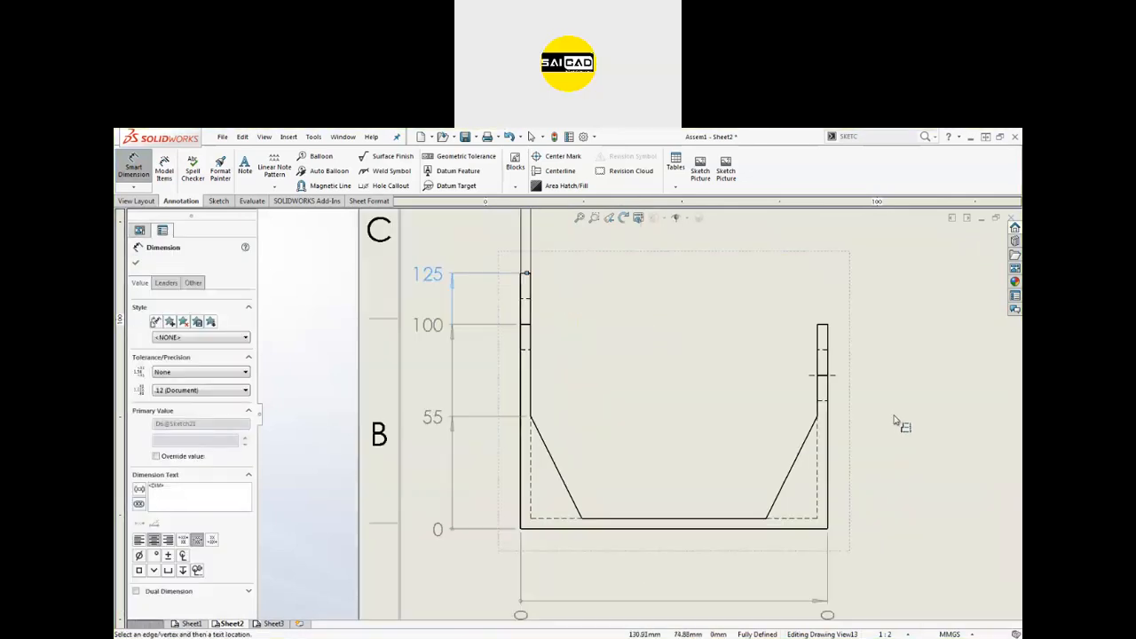
left_click(826, 376)
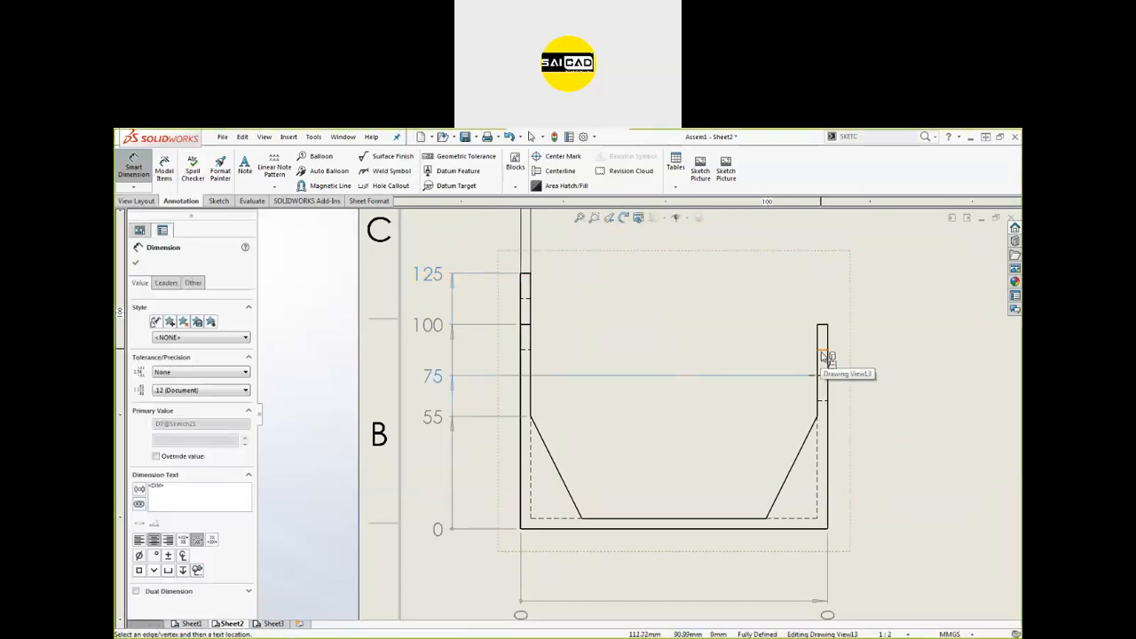
key("z")
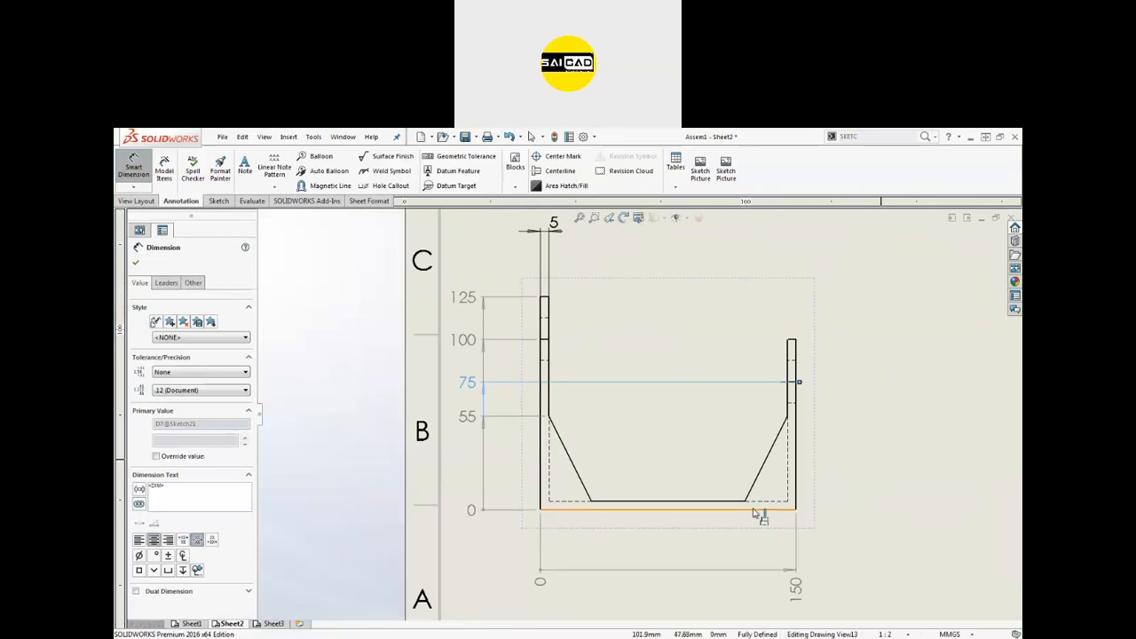
left_click(558, 501)
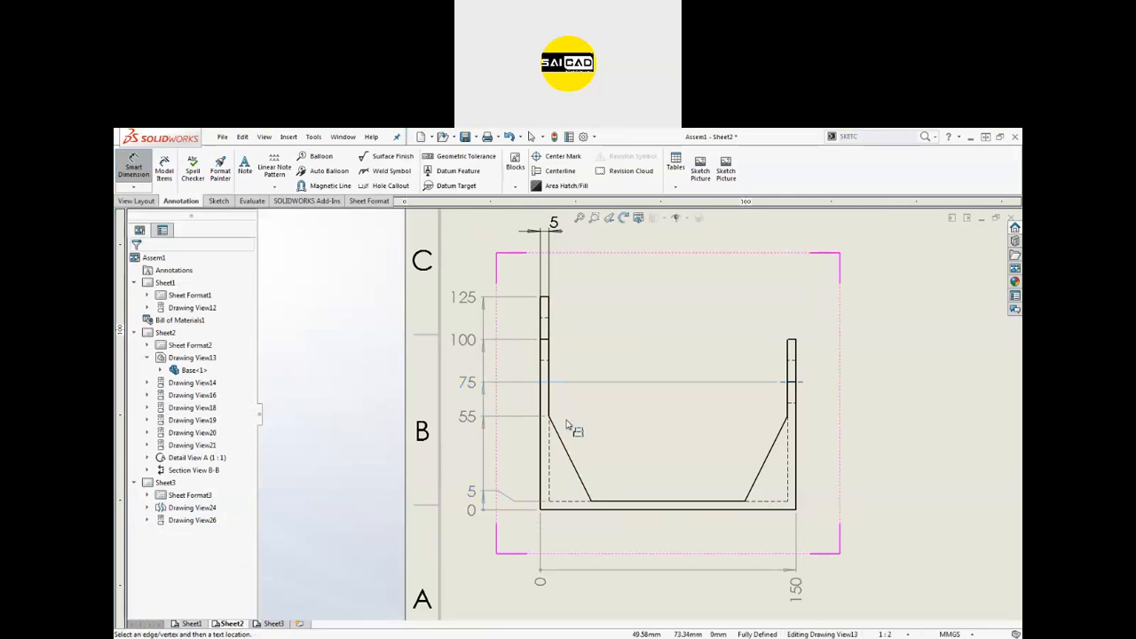
key("z")
left_click(133, 188)
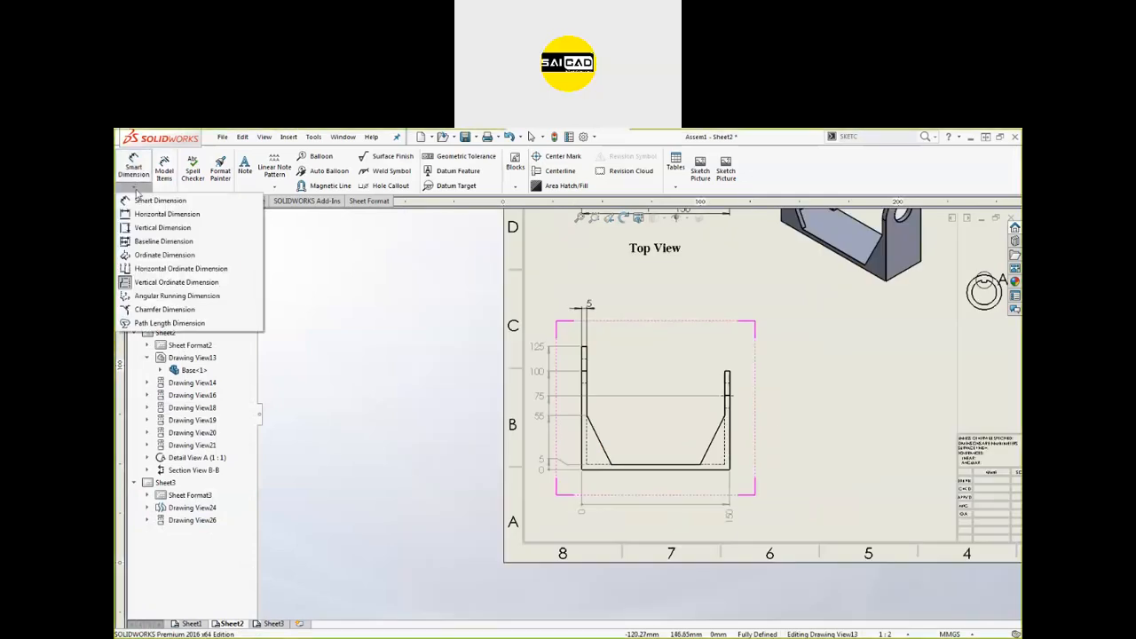
key("Escape")
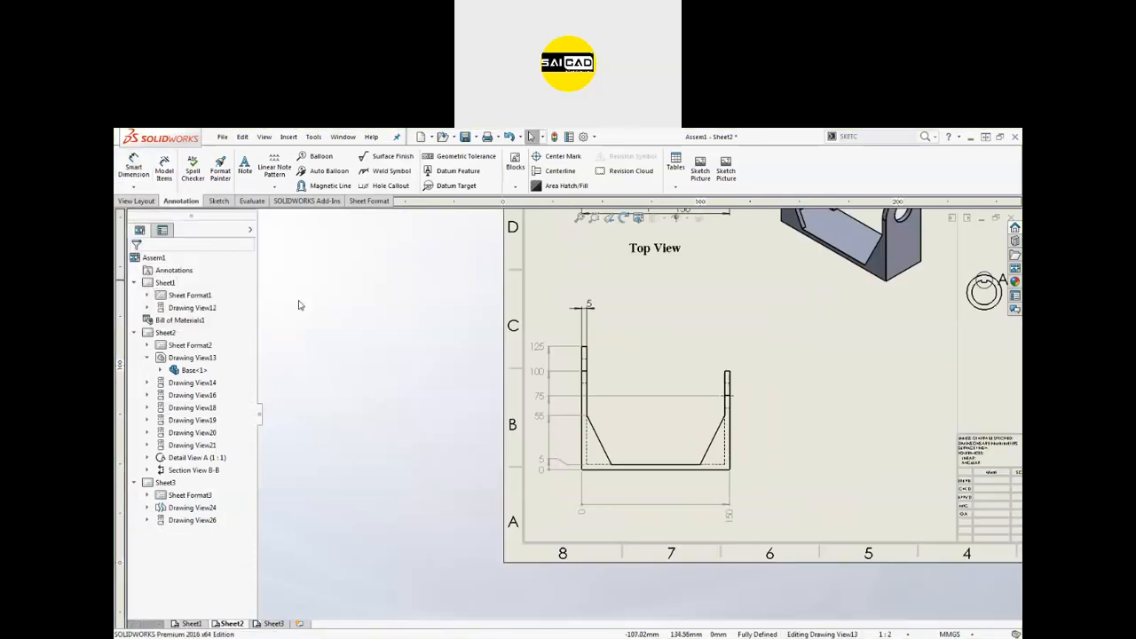
scroll(621, 394, "down", 4)
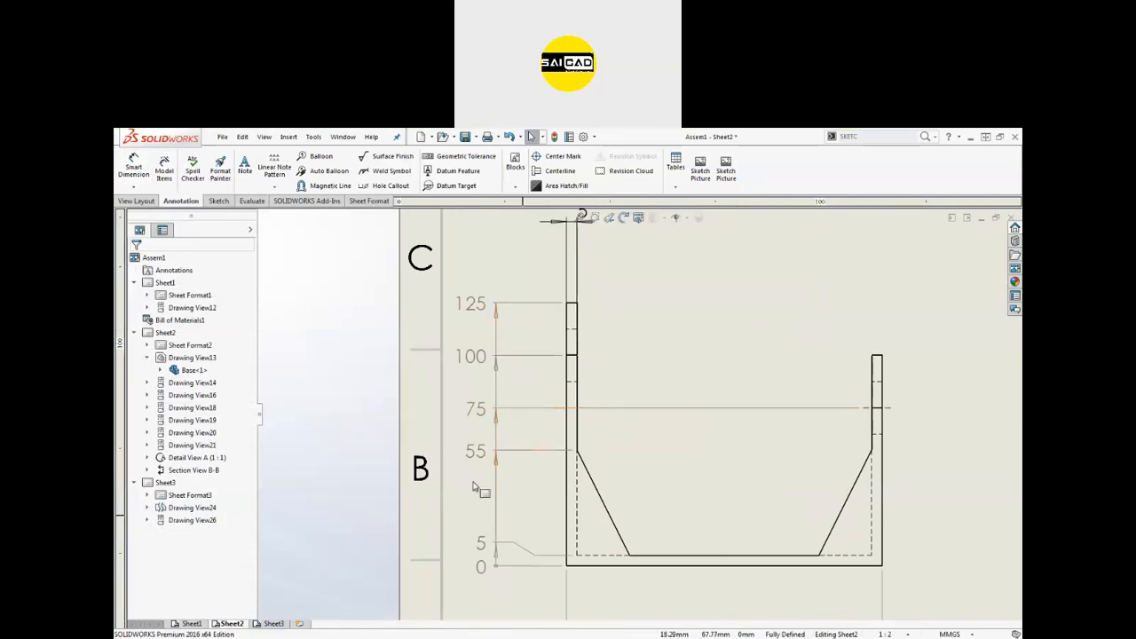
scroll(473, 487, "up", 6)
scroll(621, 413, "down", 3)
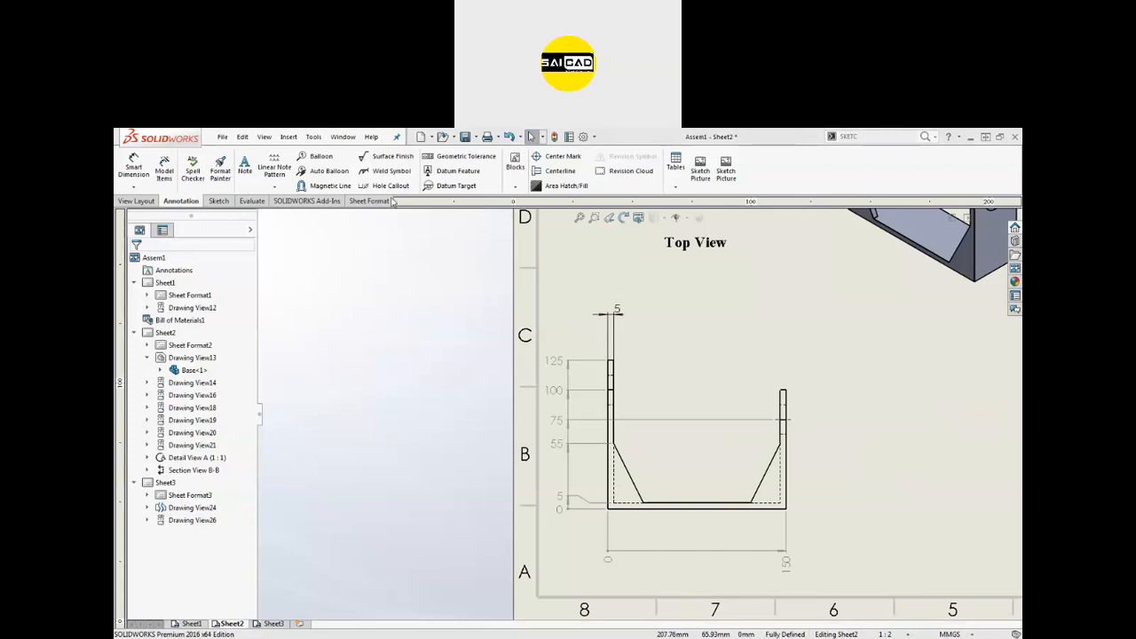
left_click(134, 188)
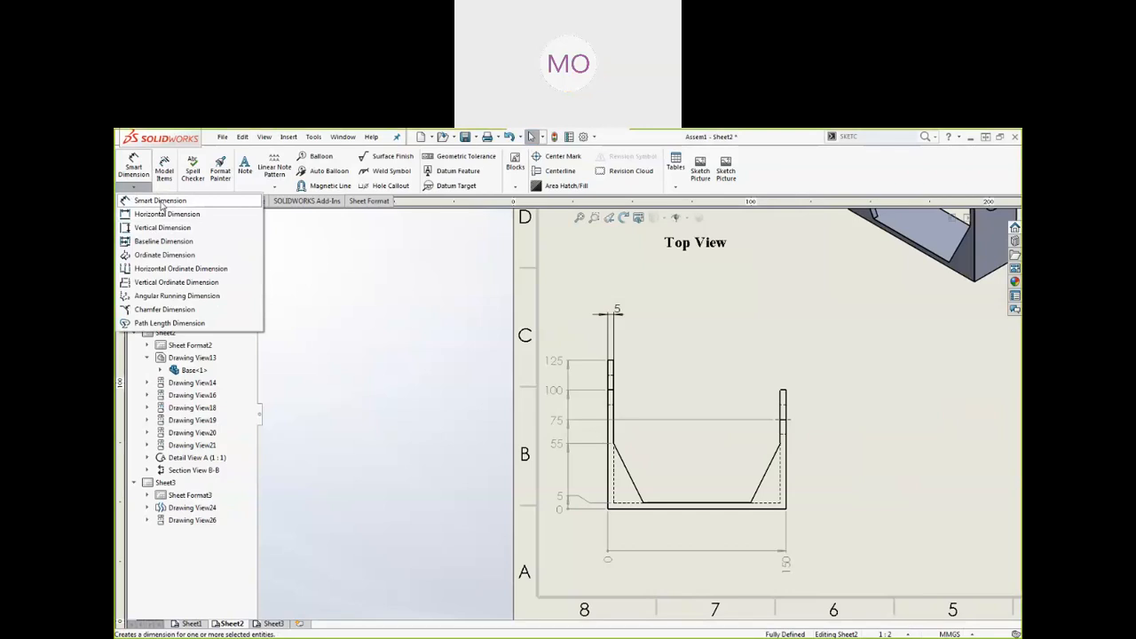
left_click(355, 257)
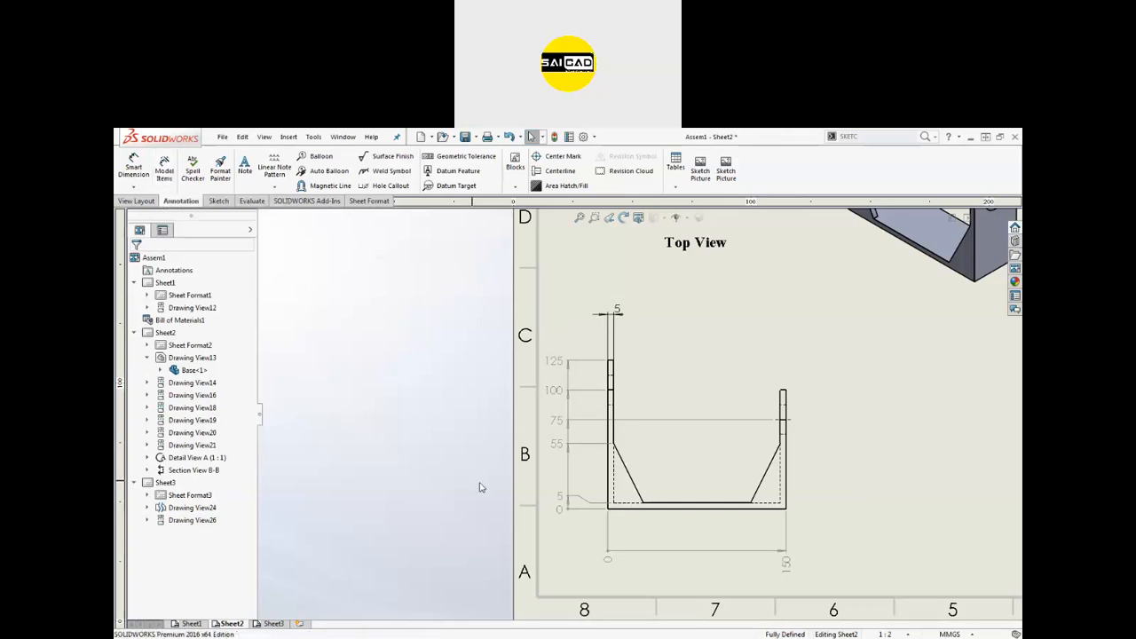
Set the wall thickness dimension above the base front view's left arm to 8 mm.
scroll(614, 393, "down", 2)
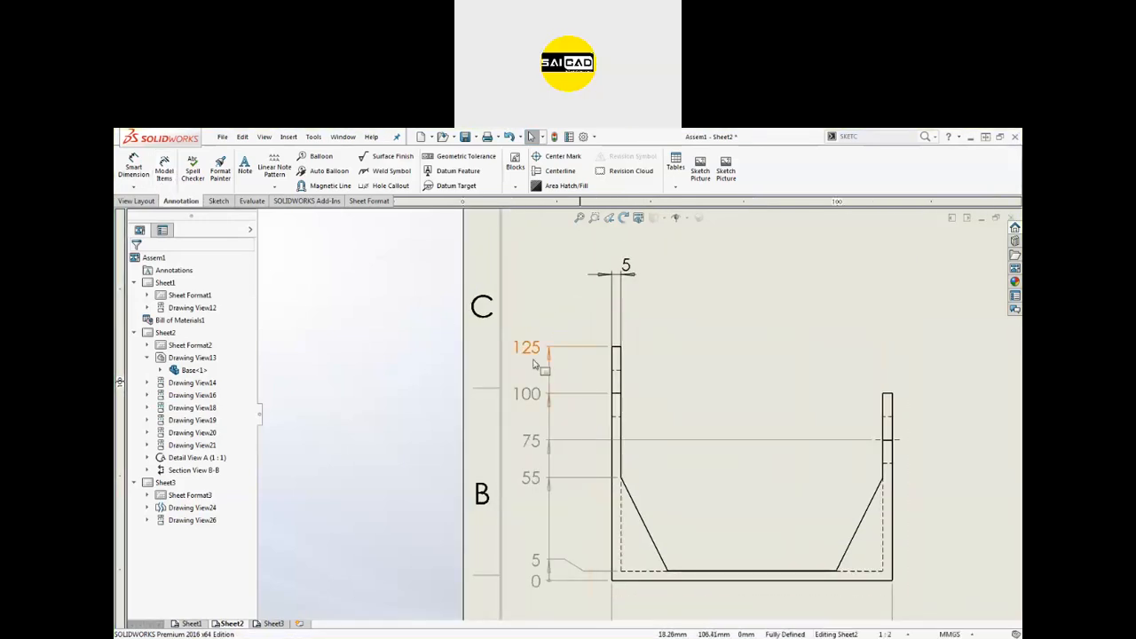
left_click(545, 353)
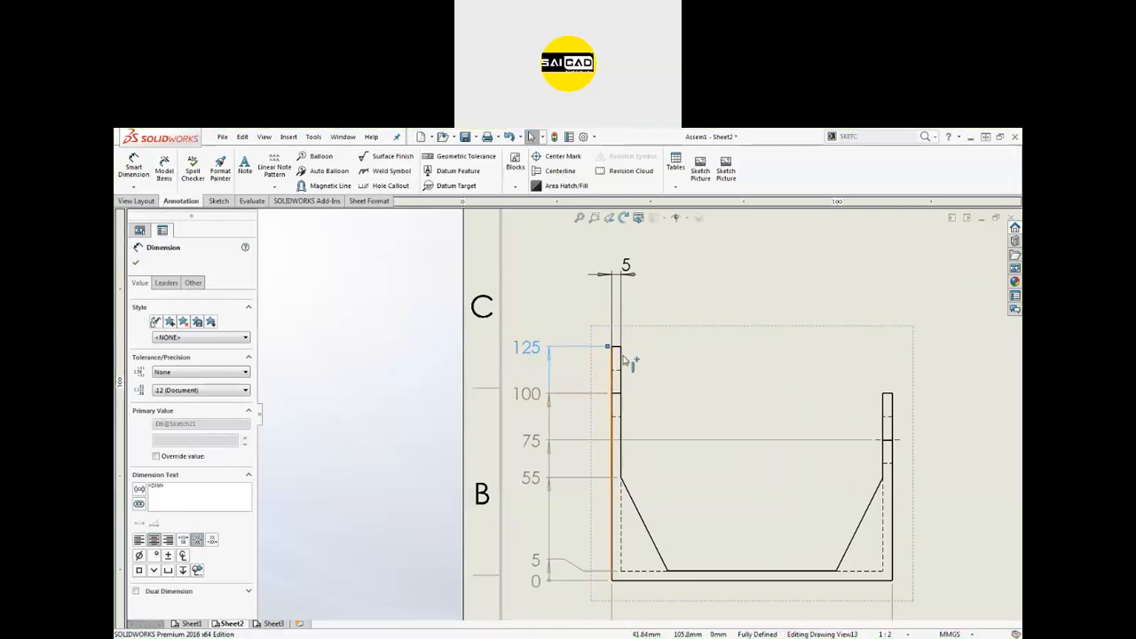
left_click(398, 427)
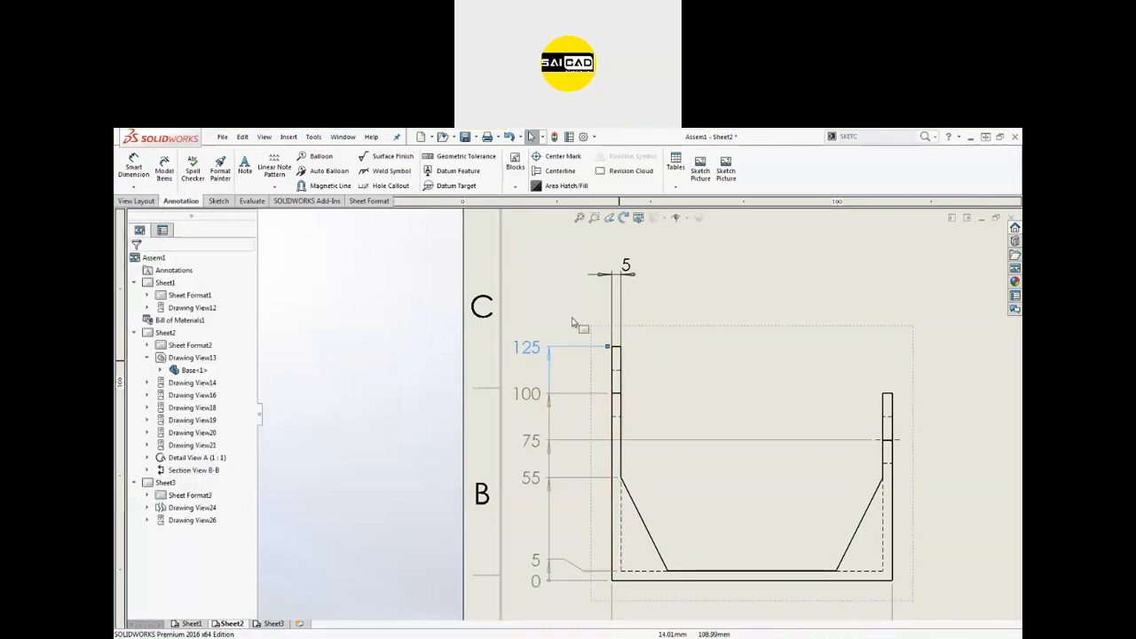
left_click(635, 273)
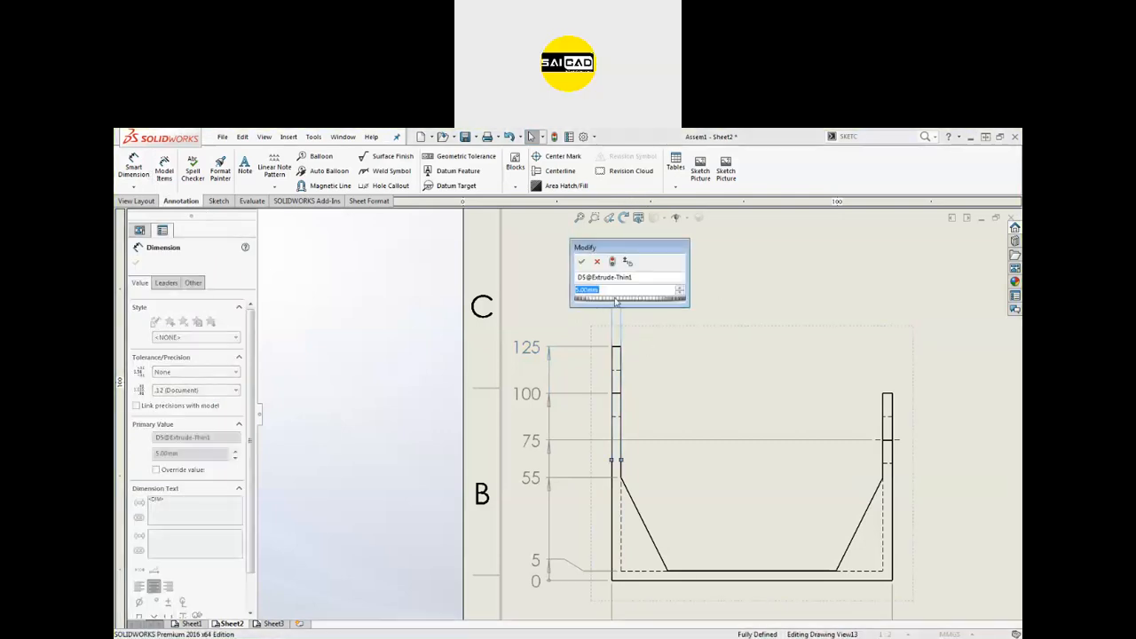
key("Return")
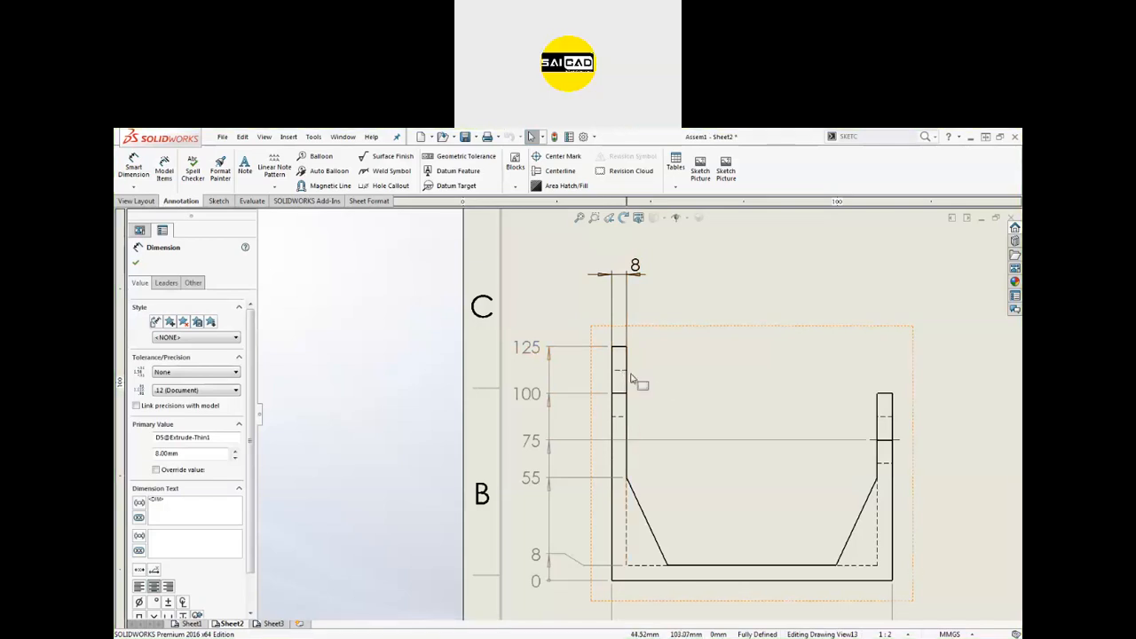
Open the base part from its front view to examine the thickness change in the model, and return to the drawing.
right_click(628, 382)
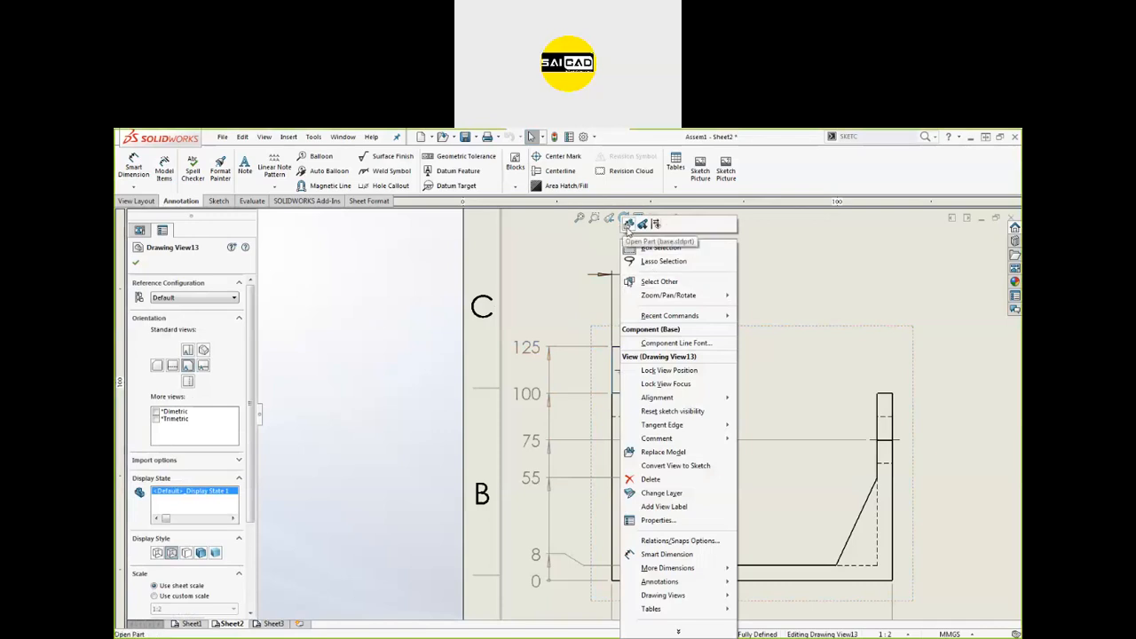
left_click(628, 226)
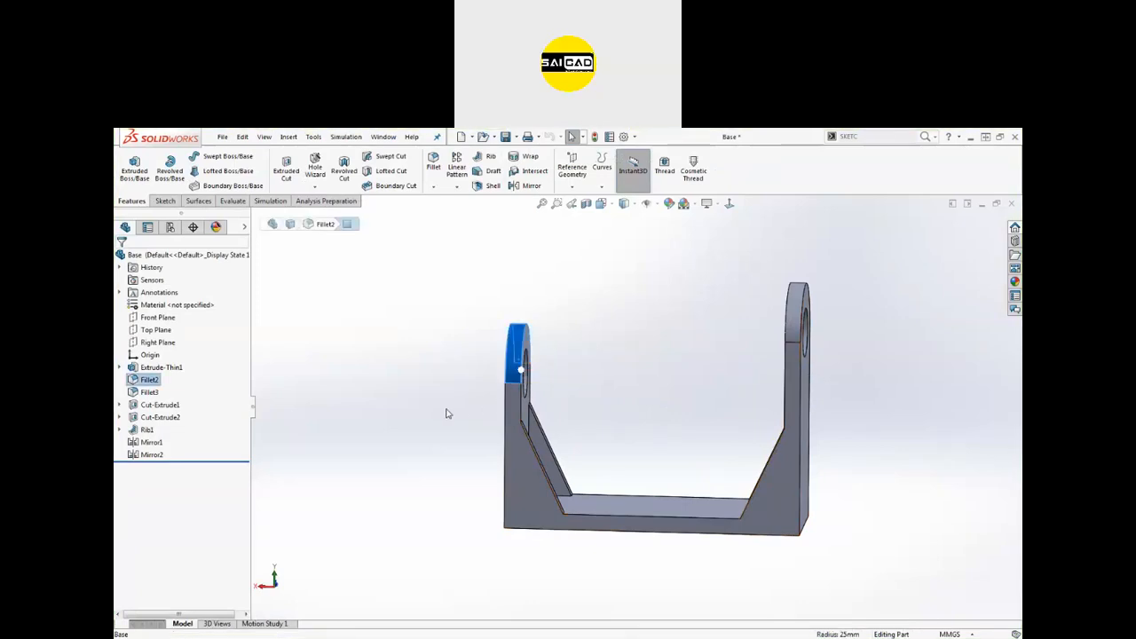
left_click(147, 430)
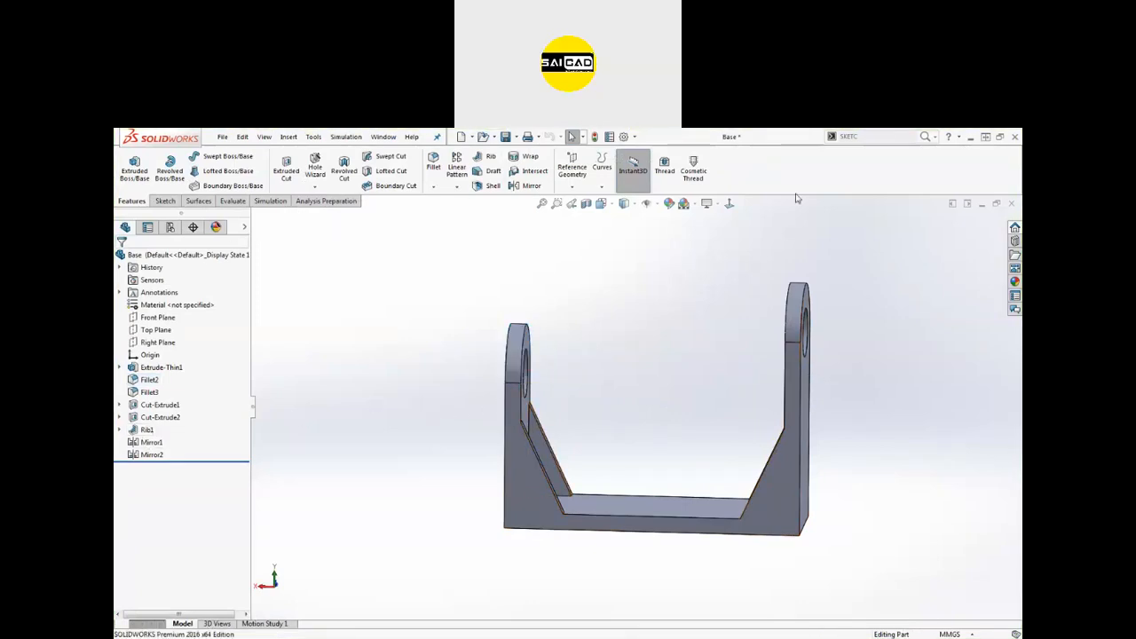
left_click(982, 205)
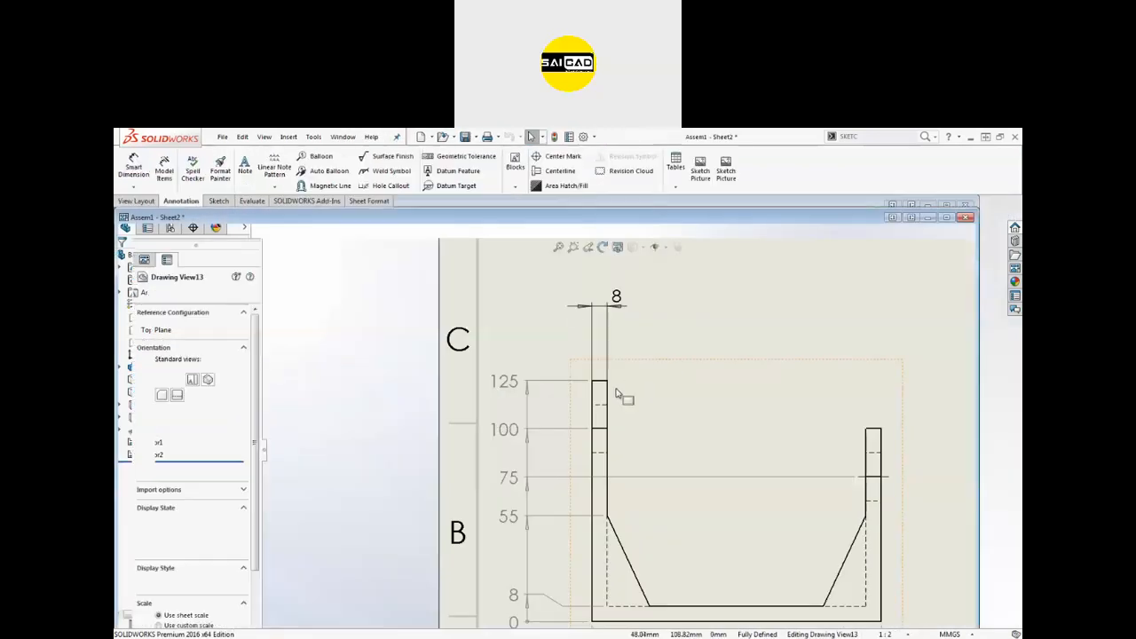
left_click(947, 217)
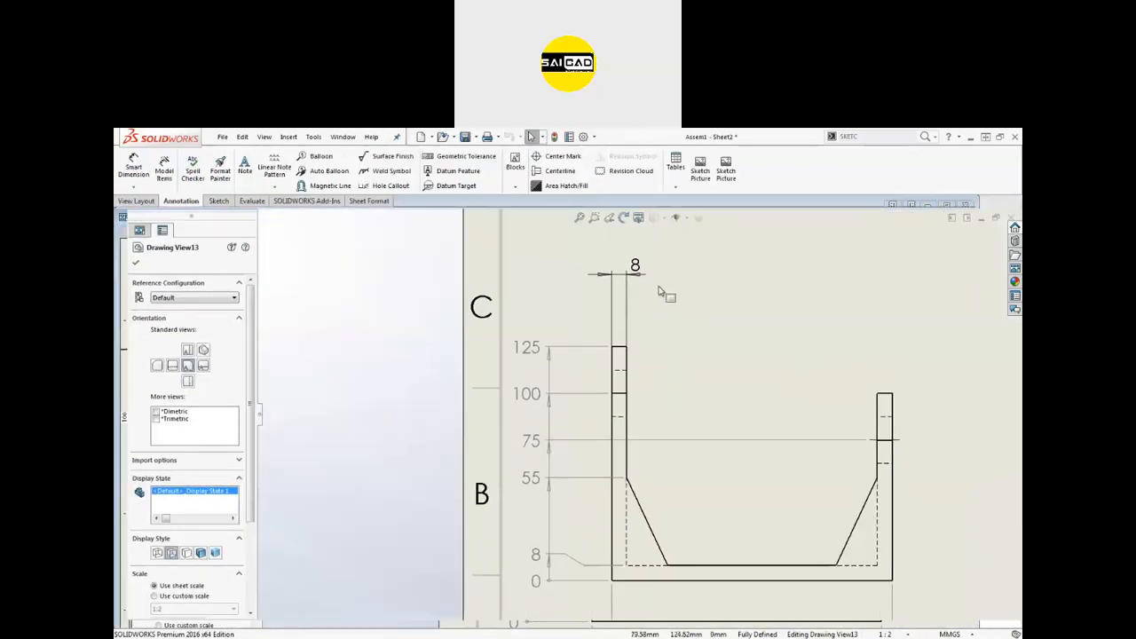
Set the wall thickness dimension above the base front view's left arm to 5 mm.
left_click(635, 270)
double_click(635, 267)
type("5")
key("Return")
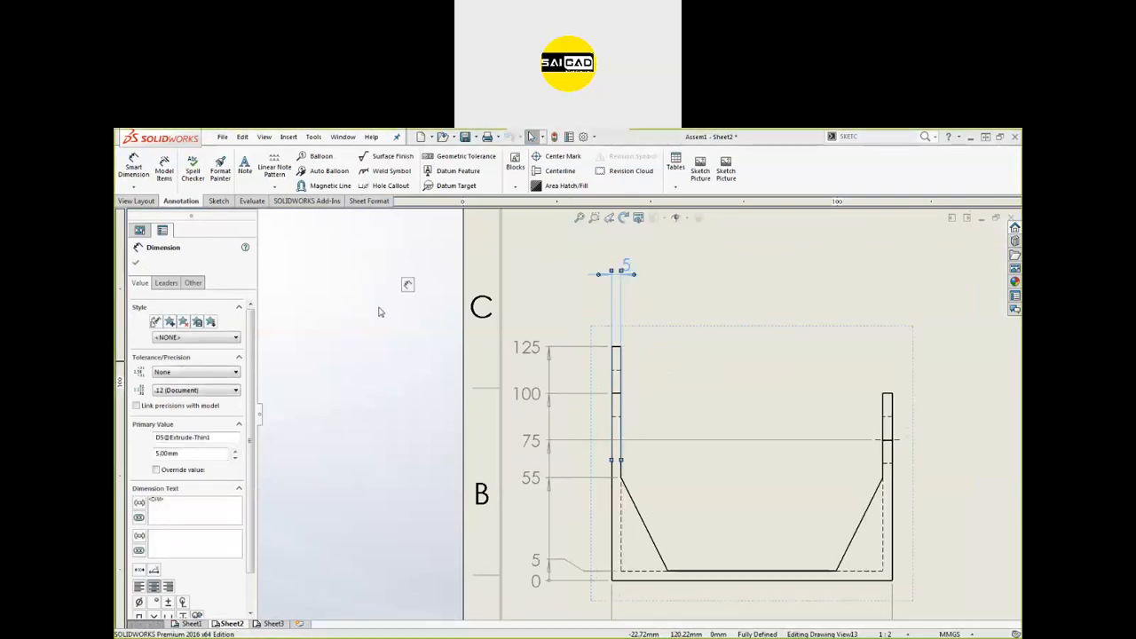
left_click(395, 350)
Examine the overall layout of the part views on Sheet2 and the model views offered for placement.
scroll(449, 480, "down", 5)
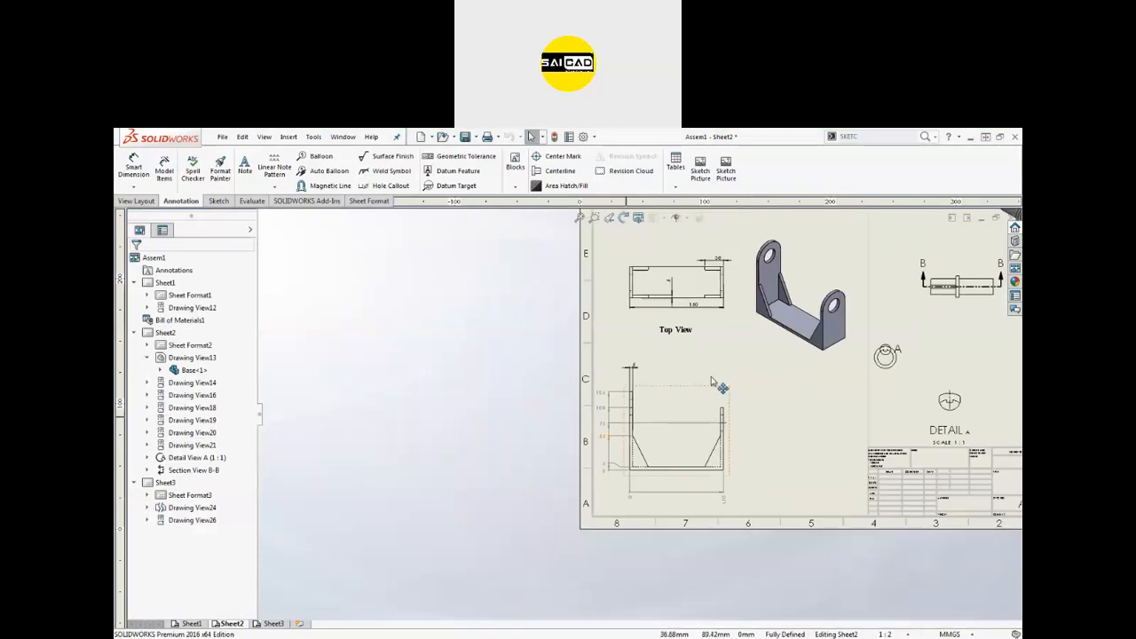
key("f")
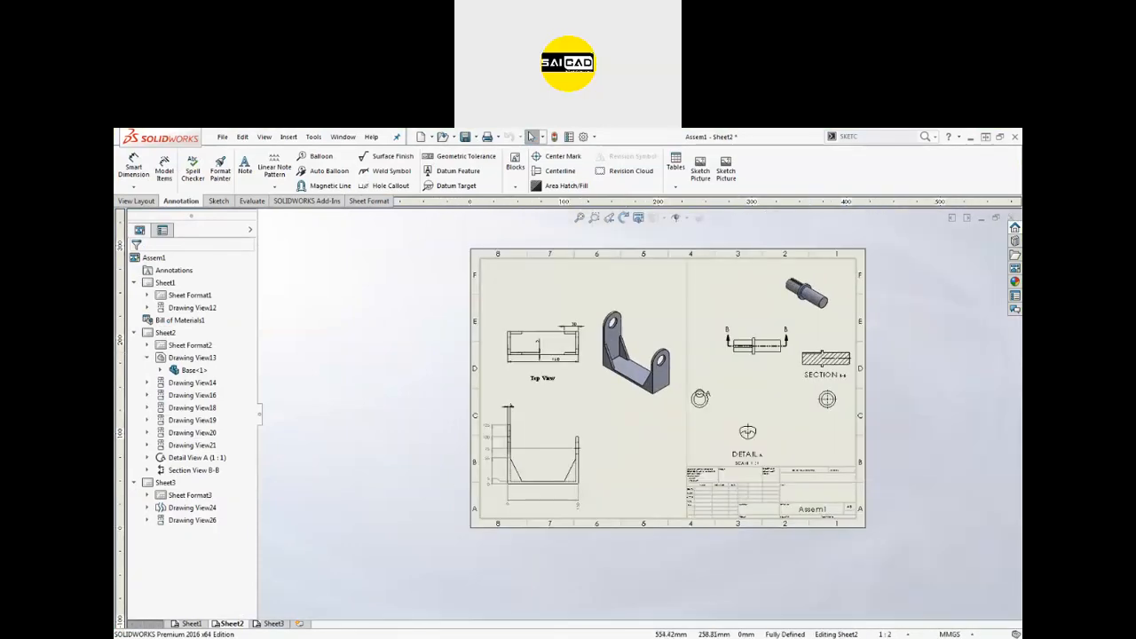
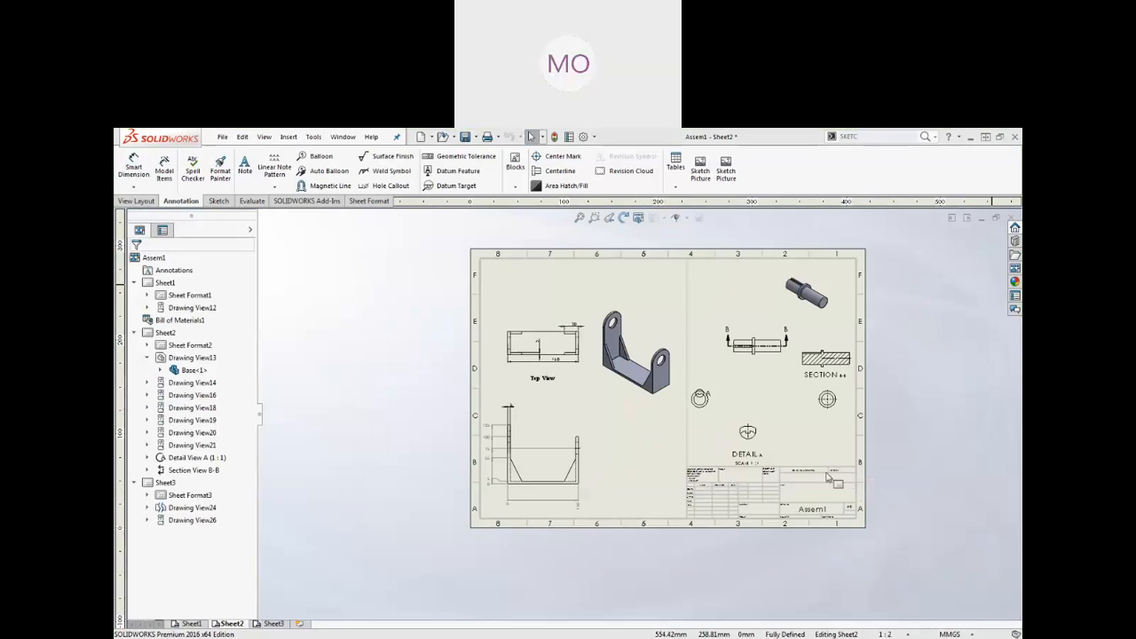
scroll(551, 476, "down", 3)
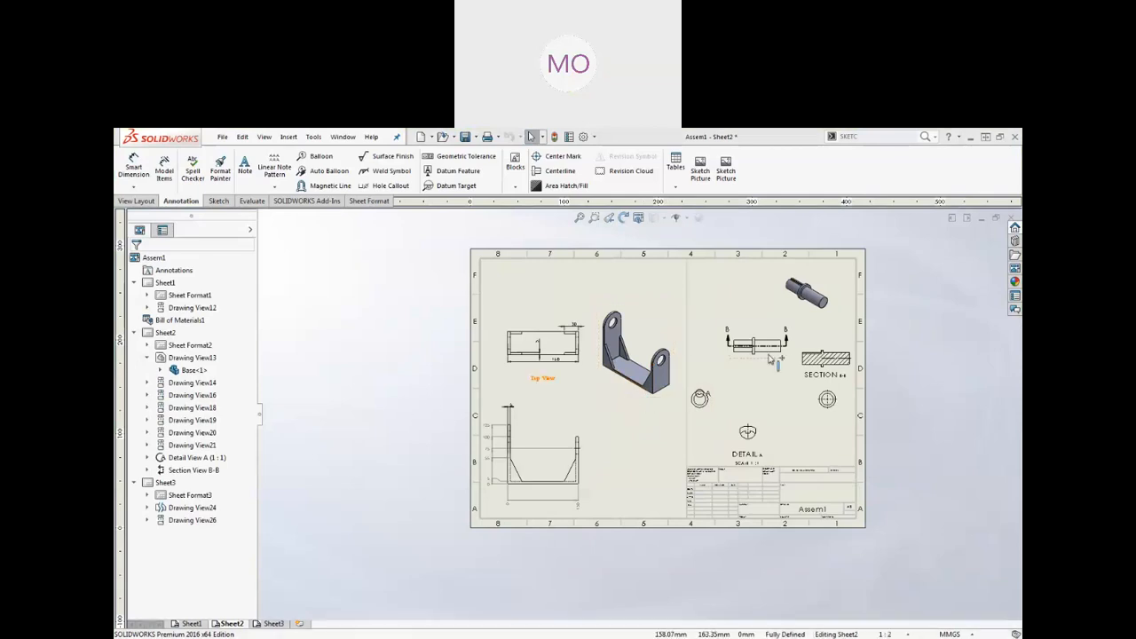
scroll(551, 477, "up", 3)
scroll(551, 477, "down", 2)
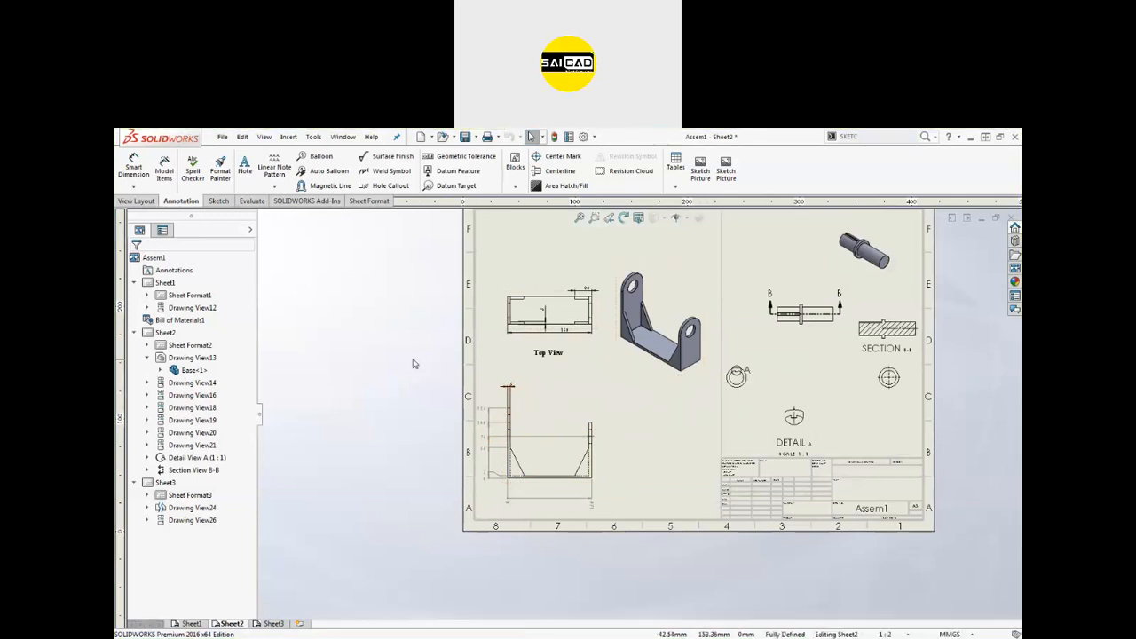
scroll(662, 380, "down", 2)
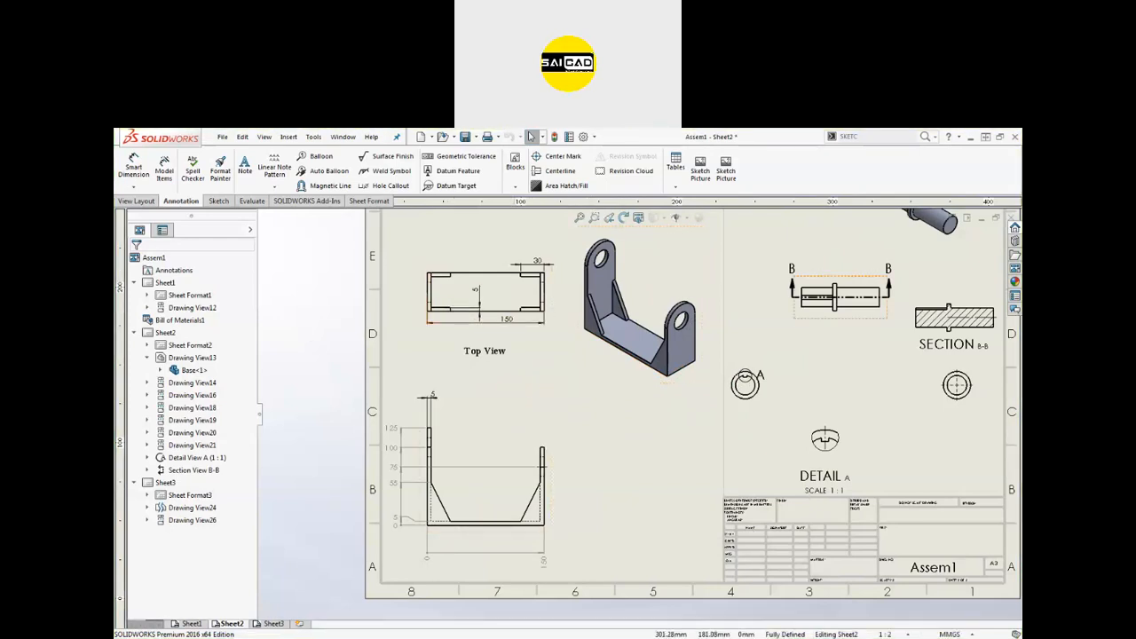
left_click(1015, 268)
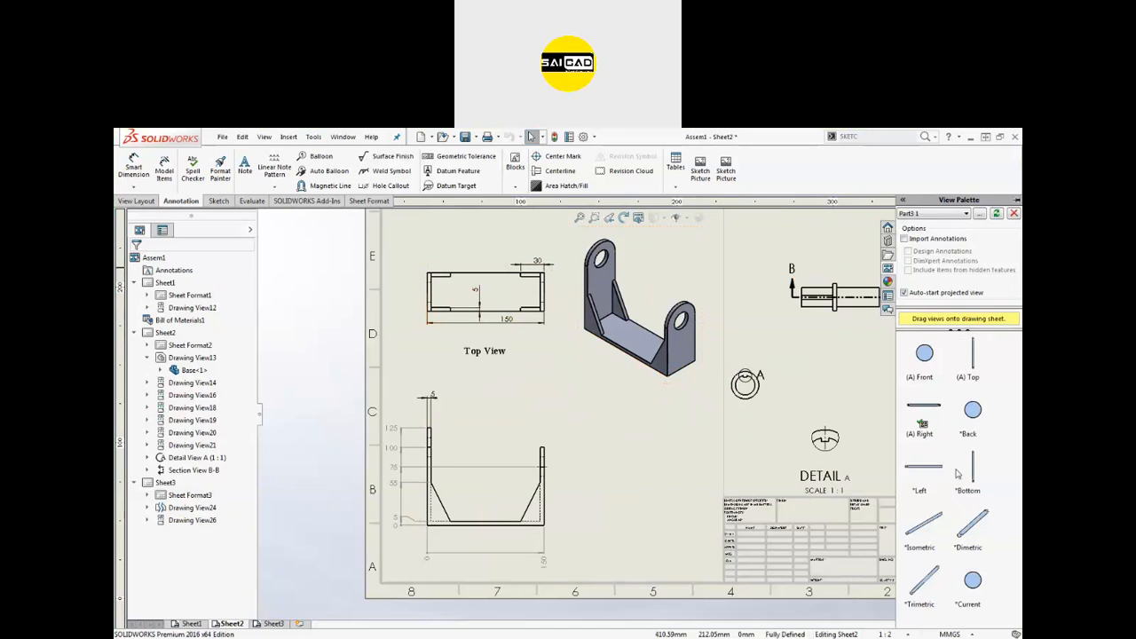
key("f")
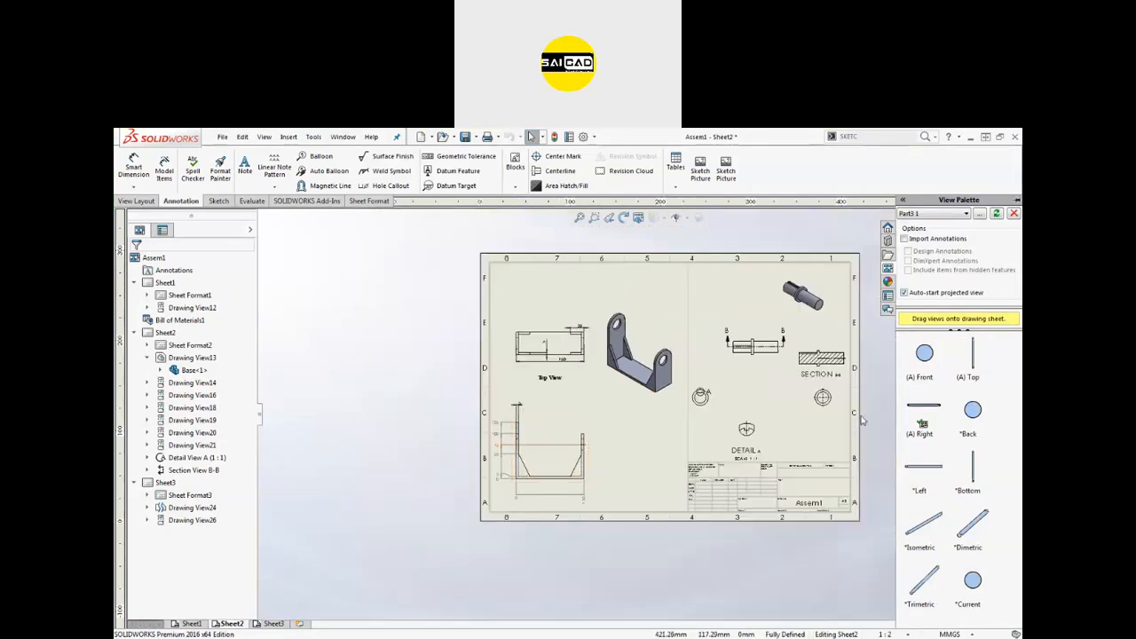
scroll(755, 426, "down", 2)
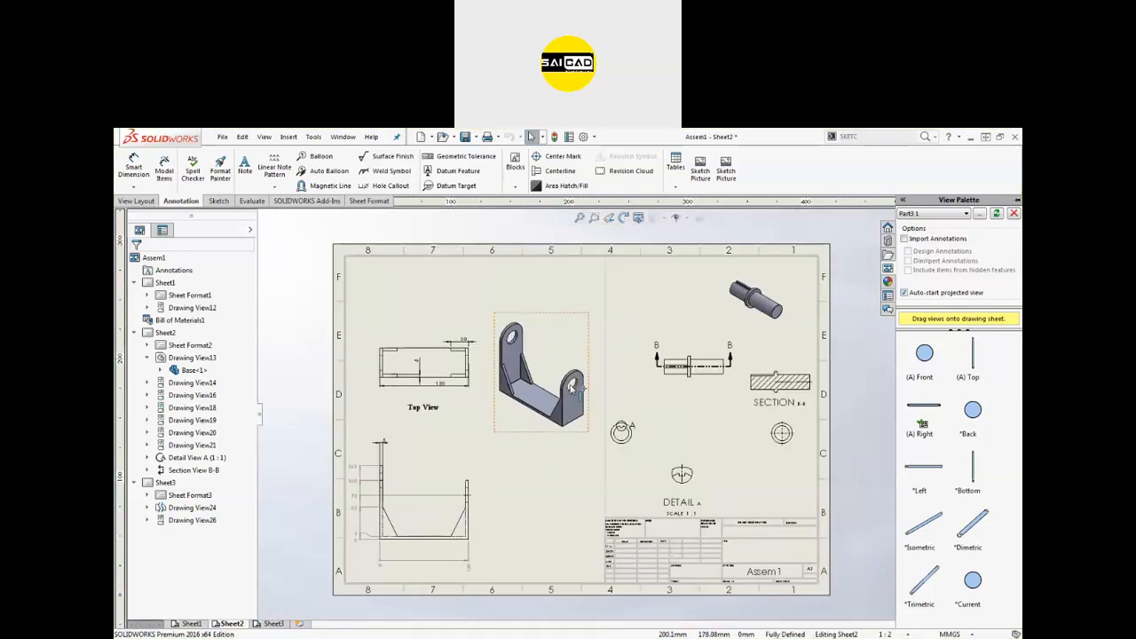
Open the base part from its isometric drawing view and examine the arms and ribs of the model.
left_click(581, 401)
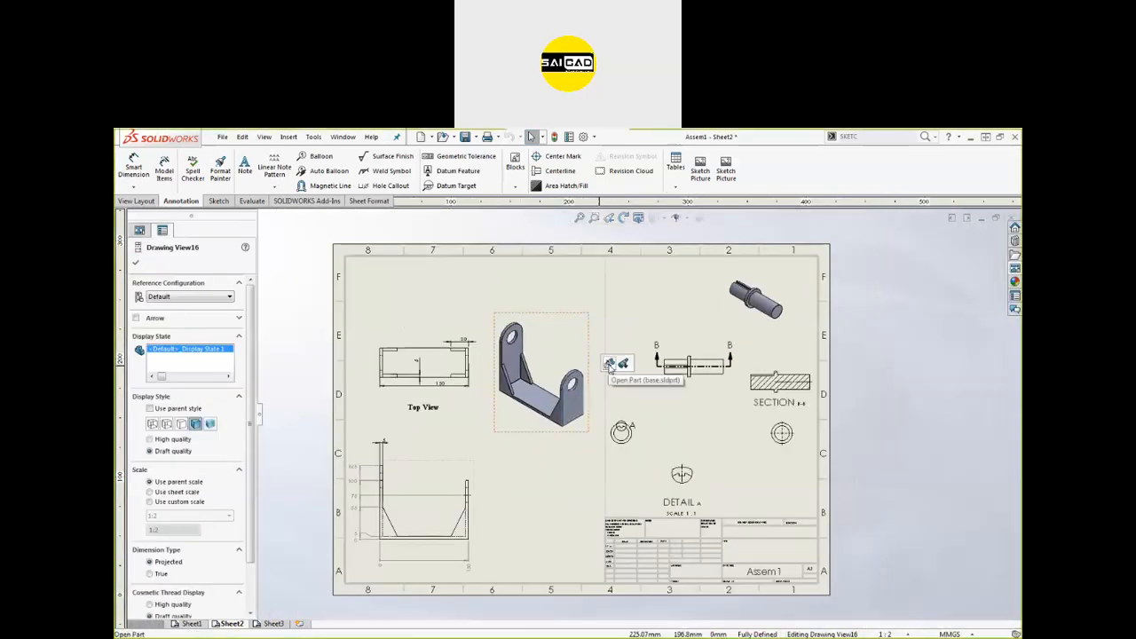
left_click(609, 383)
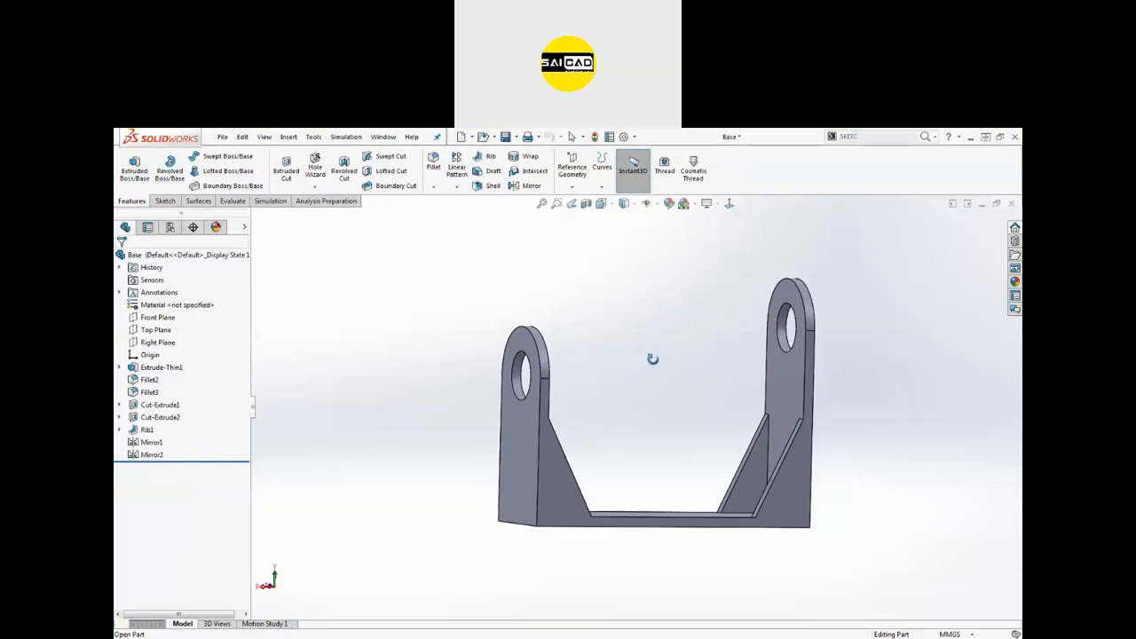
scroll(660, 374, "up", 3)
middle_click_drag(654, 421, 844, 253)
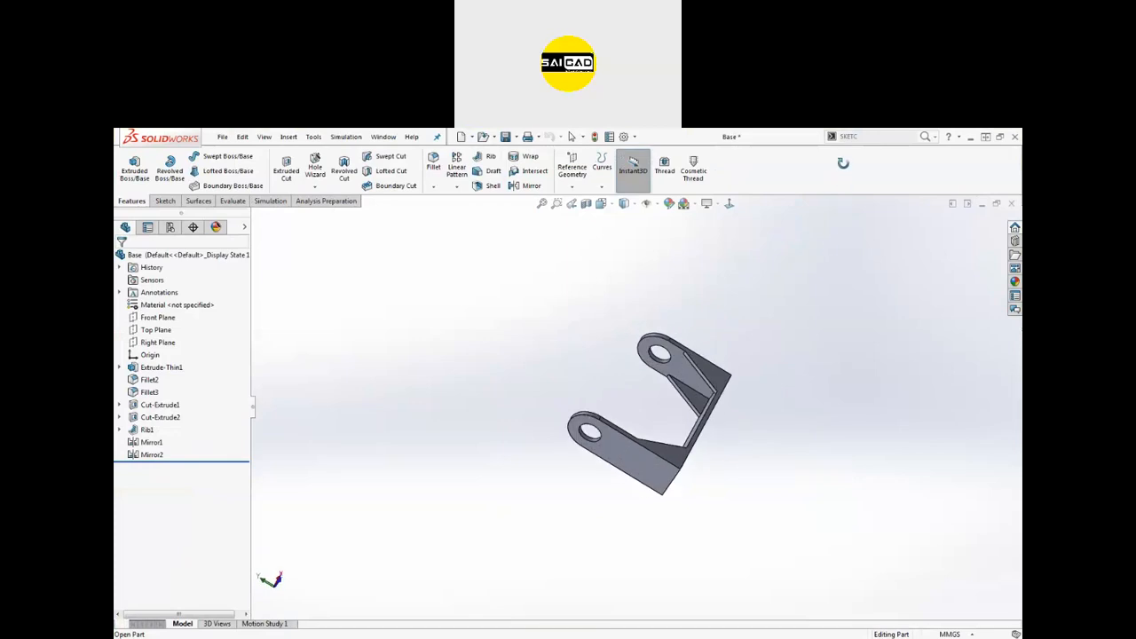
scroll(714, 415, "down", 3)
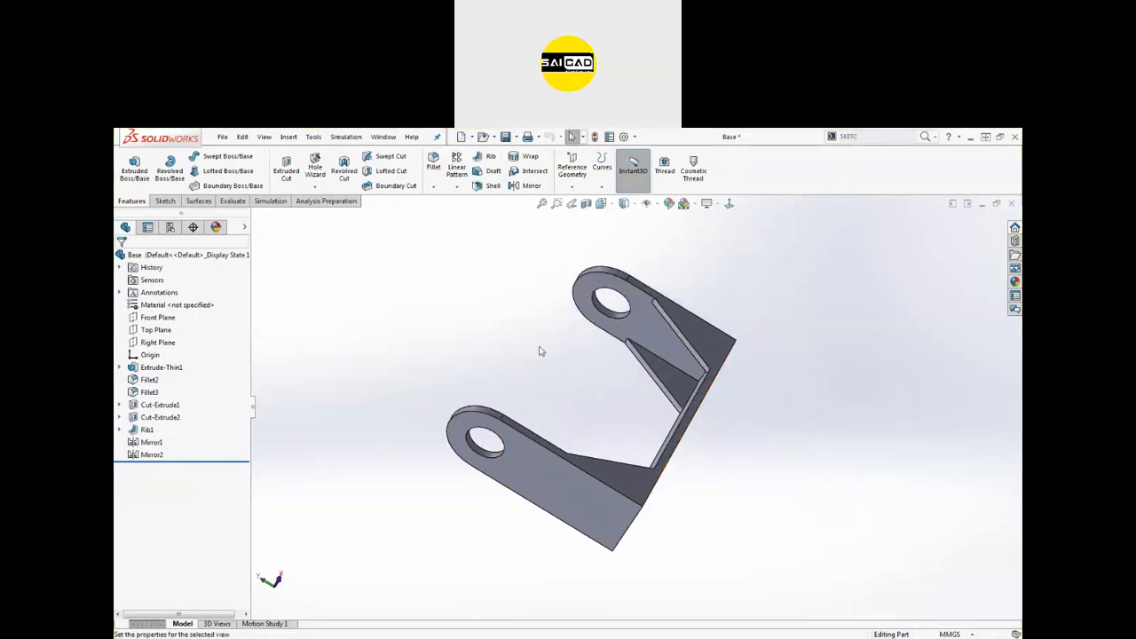
left_click(621, 204)
scroll(622, 351, "down", 3)
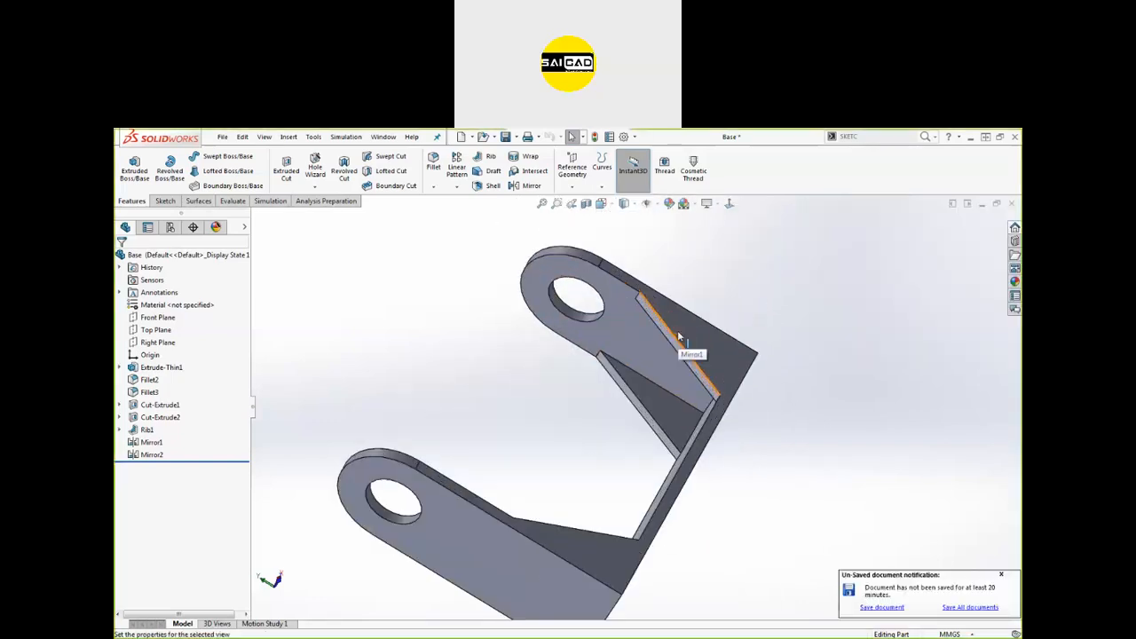
Save the base part's current tilted orientation as a new named view called 3d.
scroll(515, 417, "up", 3)
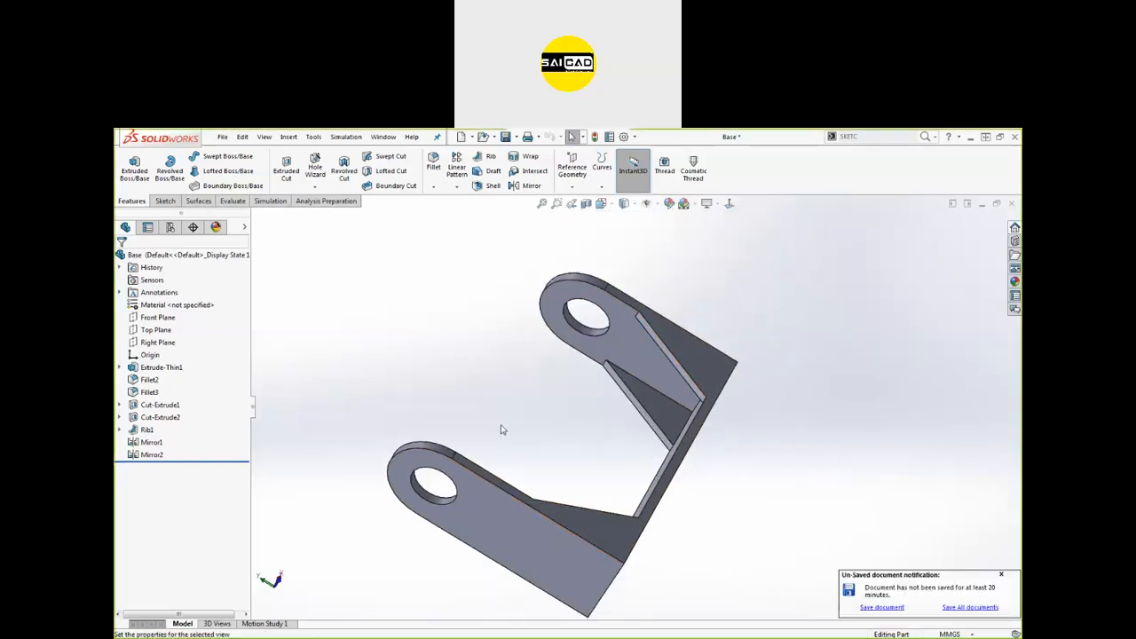
left_click(611, 208)
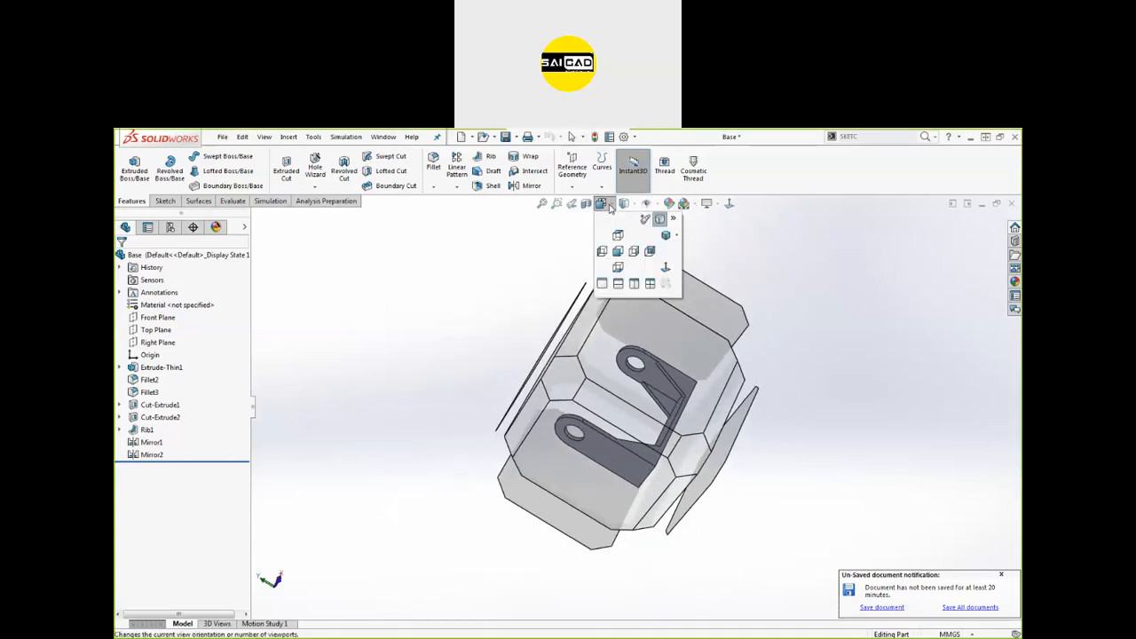
left_click(626, 220)
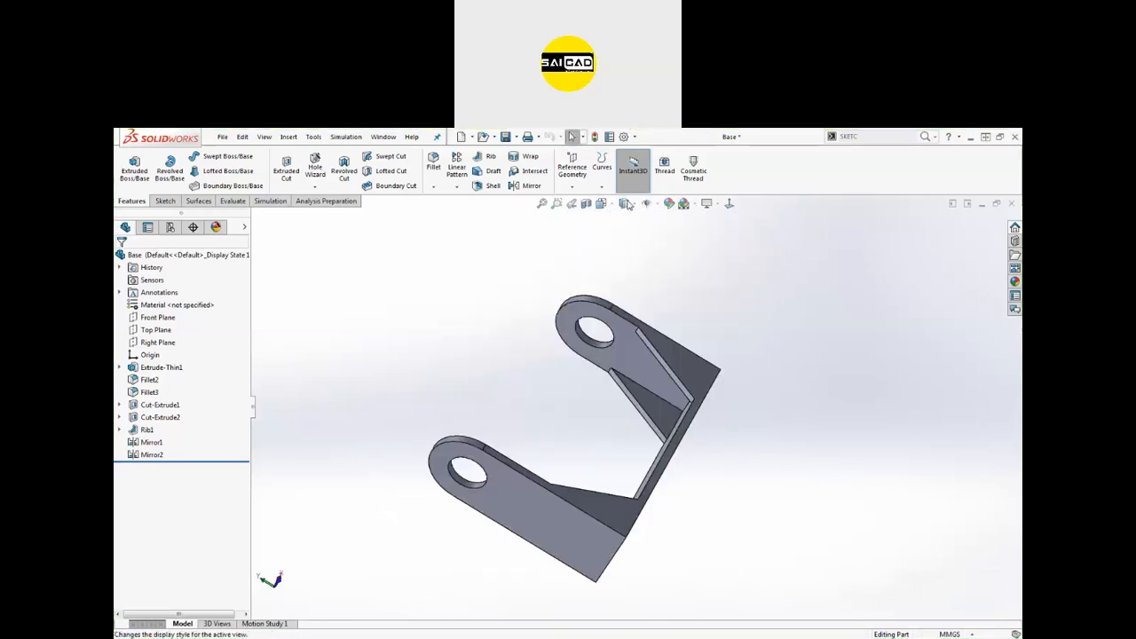
left_click(632, 209)
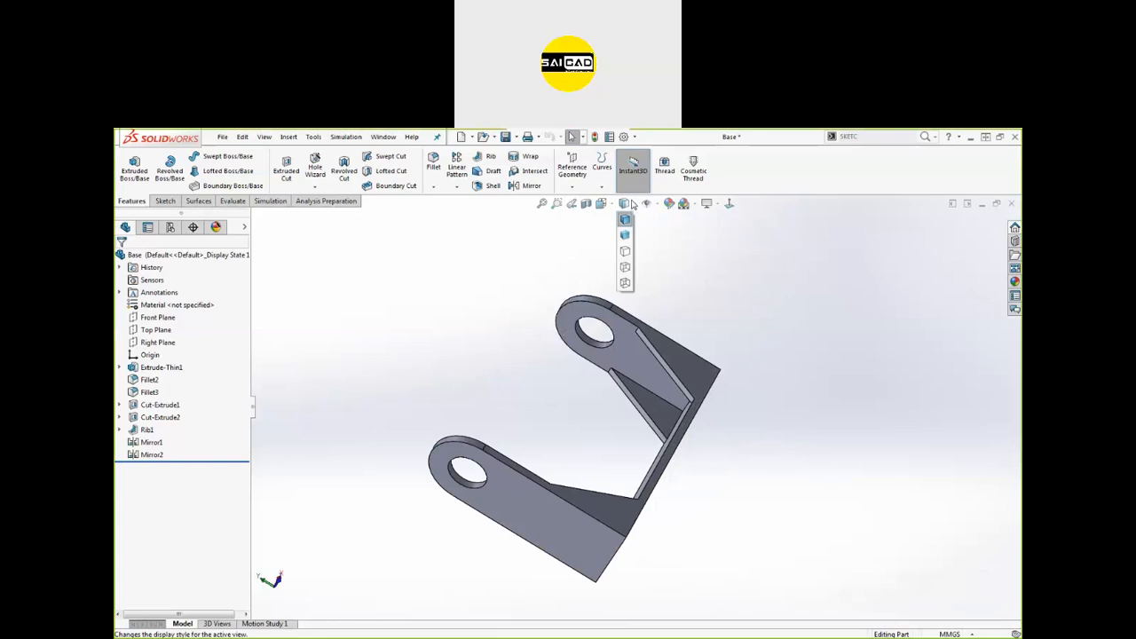
left_click(609, 206)
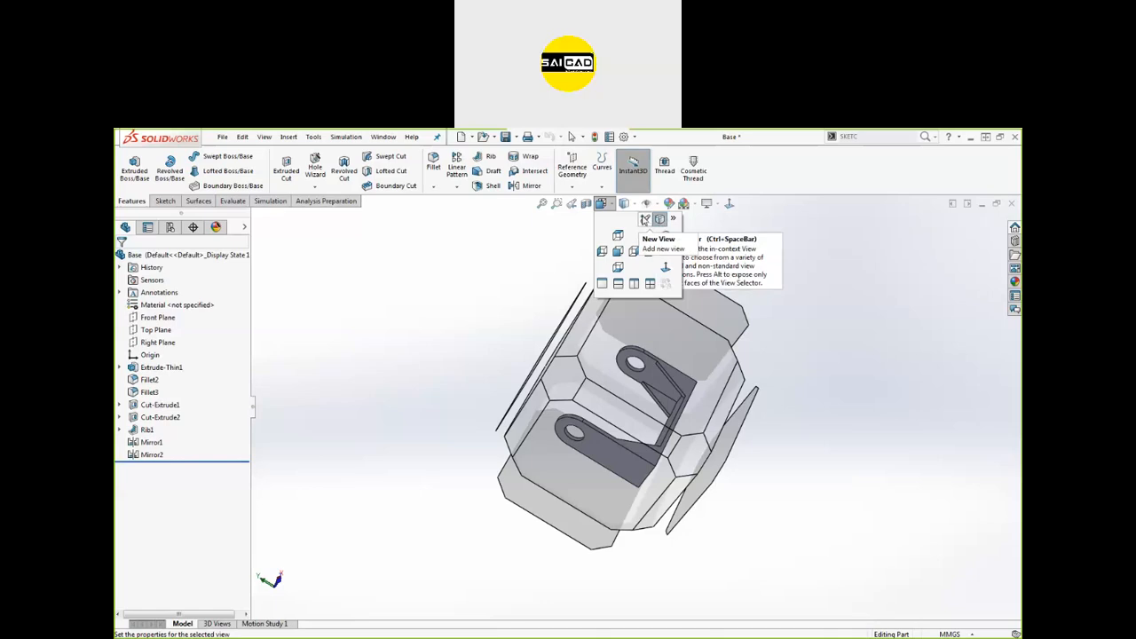
left_click(644, 220)
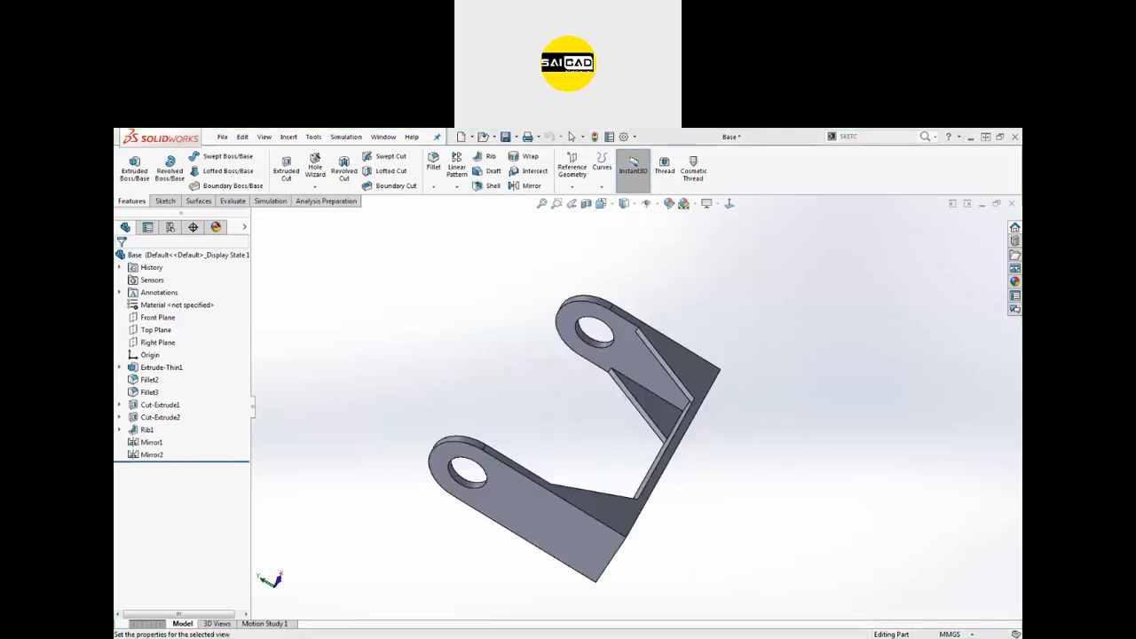
left_click_drag(734, 371, 793, 217)
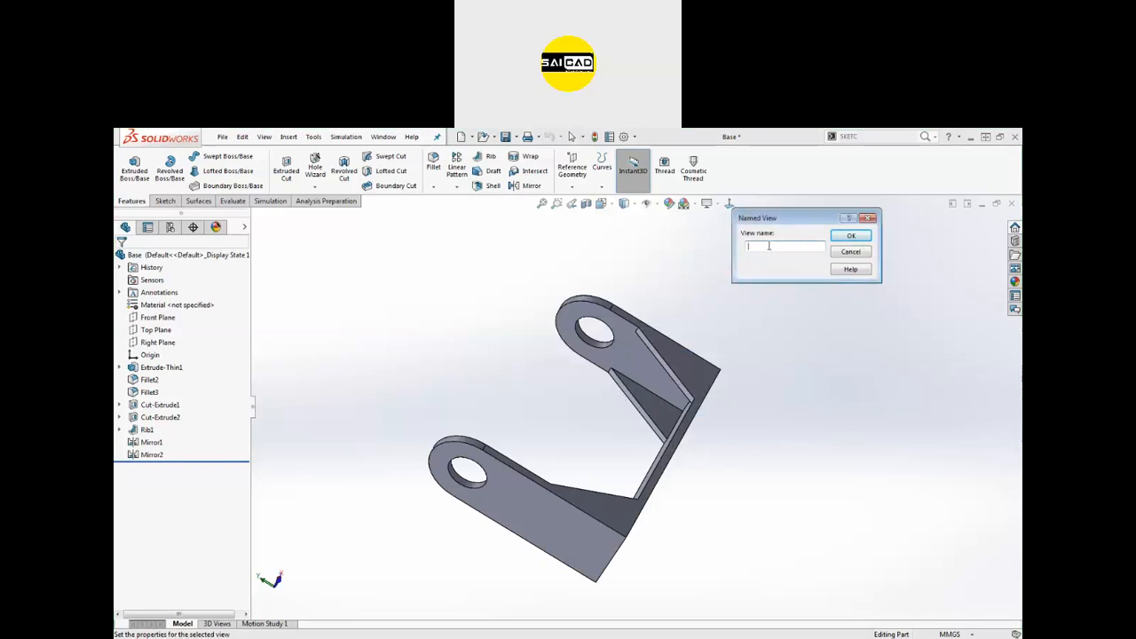
left_click(850, 238)
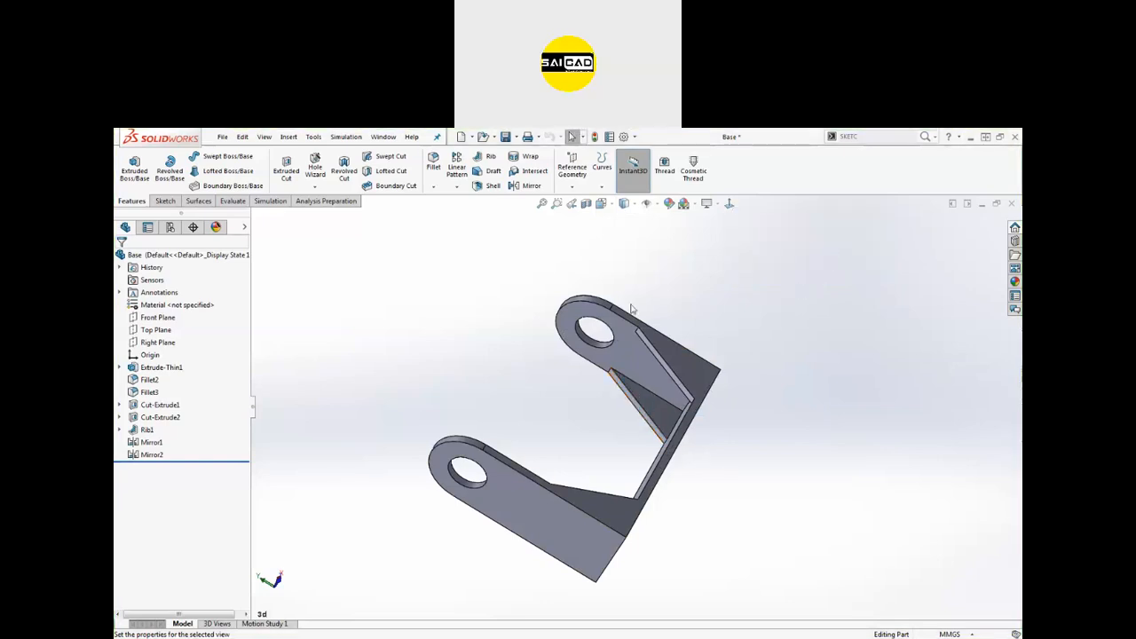
Check the saved 3d orientation by switching the base part to the front view and recalling 3d.
left_click(611, 205)
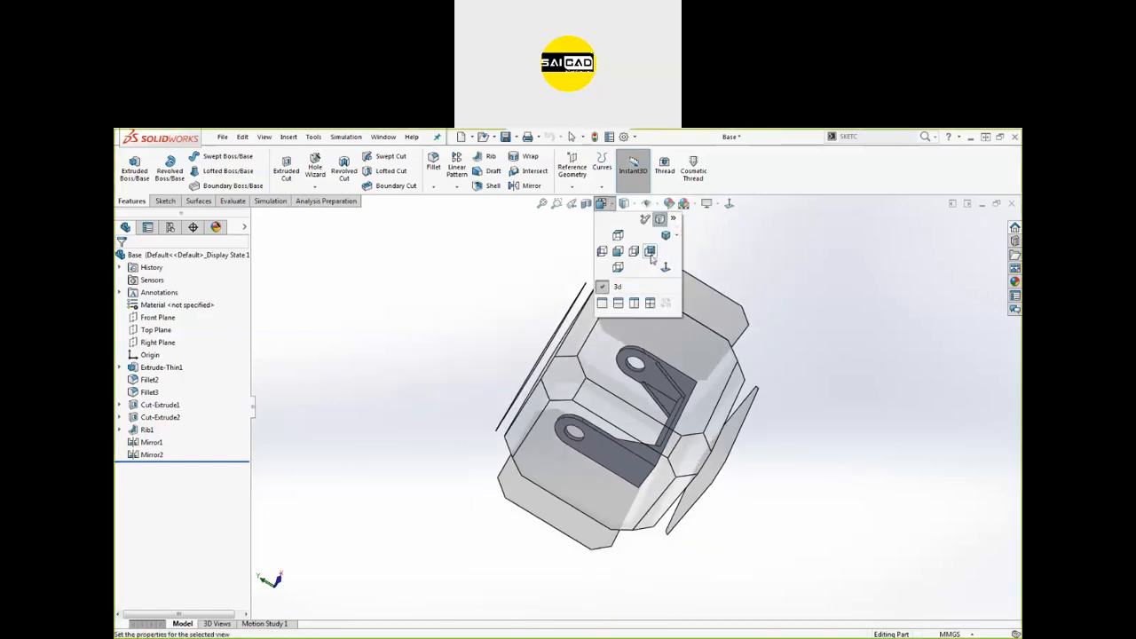
left_click(618, 251)
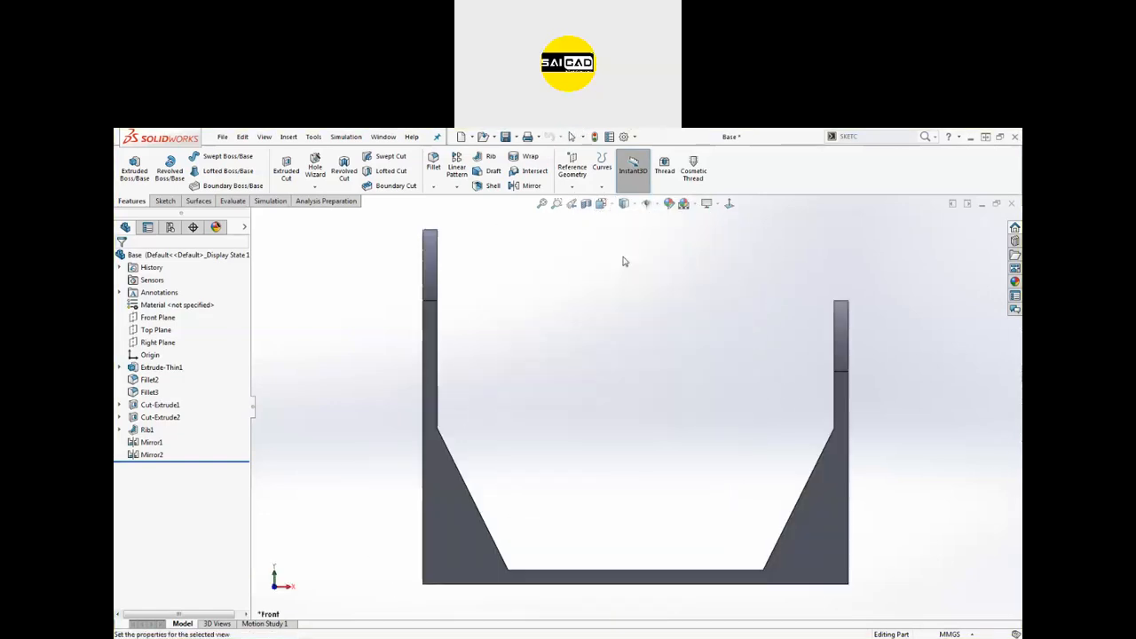
left_click(611, 207)
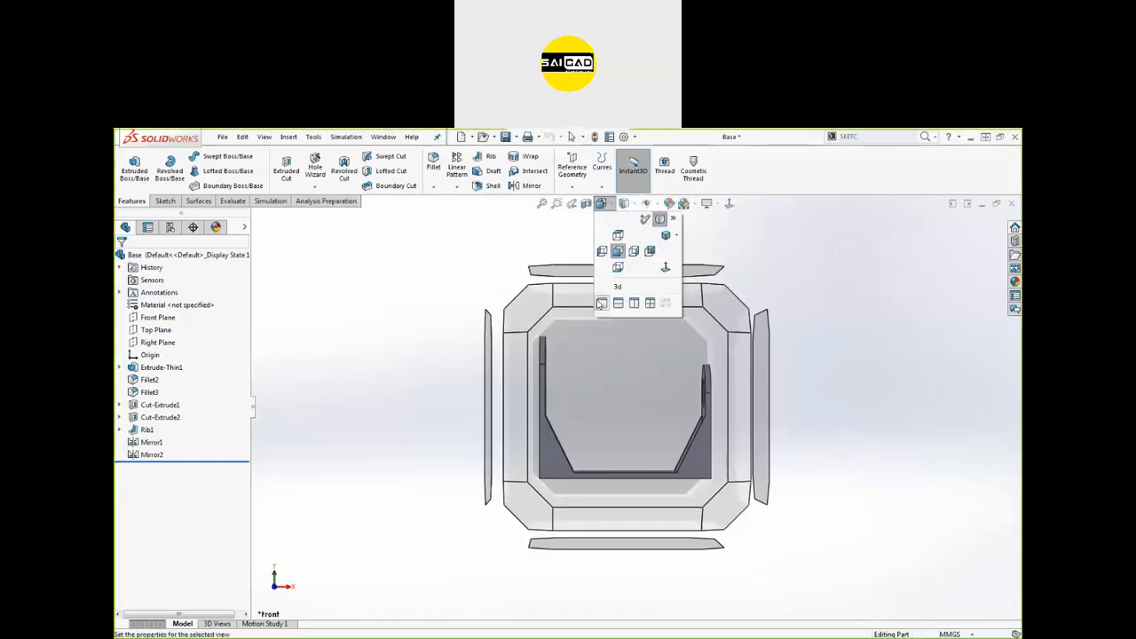
left_click(619, 293)
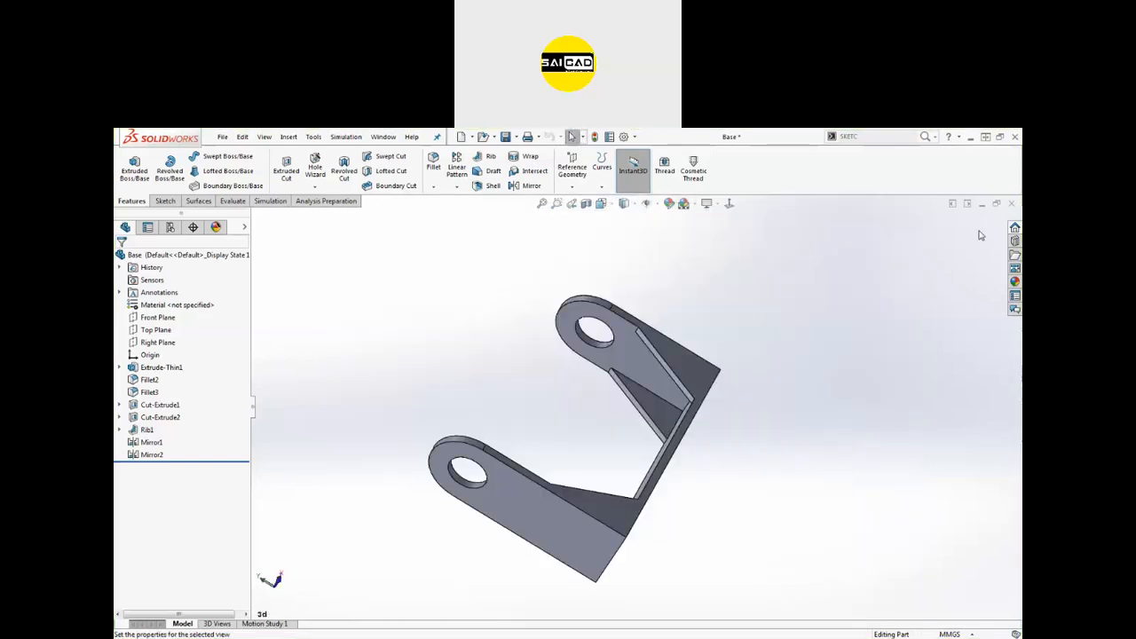
Return from the base part to Sheet2 of the Assem1 drawing.
left_click(384, 136)
left_click(501, 287)
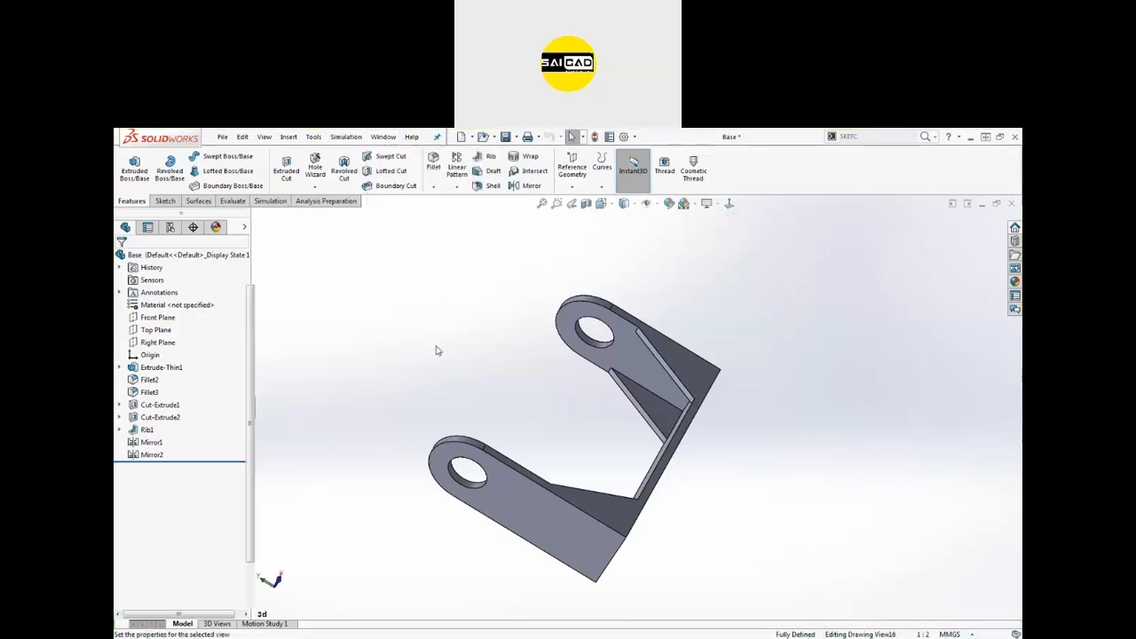
left_click(923, 362)
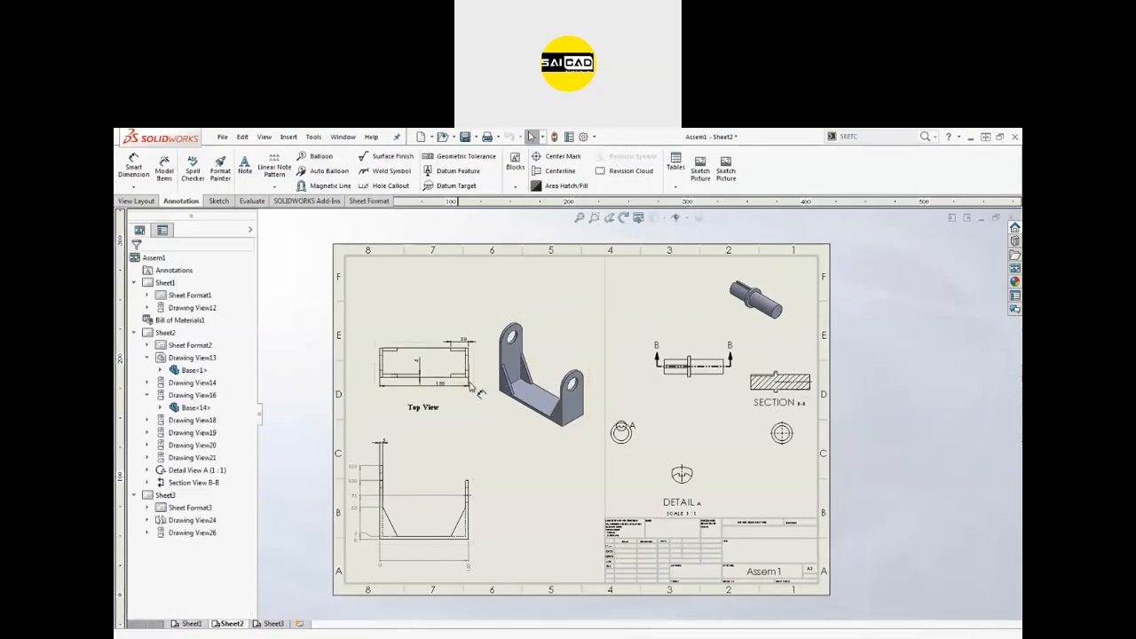
Refresh the available model views, choose the Base part, and place its 3d view on Sheet2 below the shaded isometric view.
left_click(1014, 269)
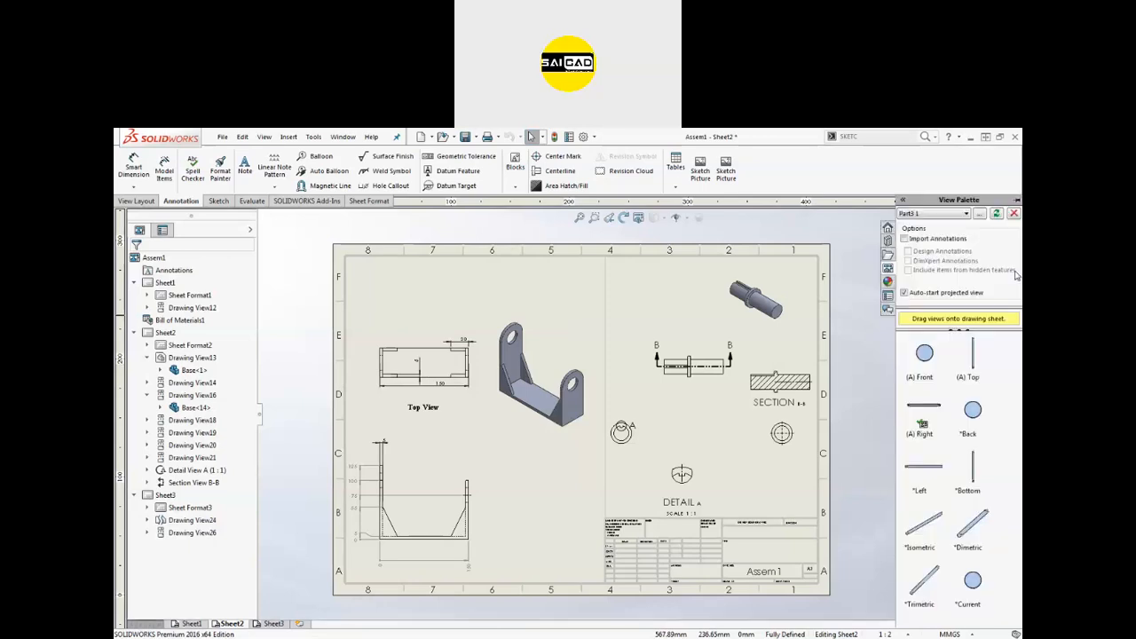
key("f")
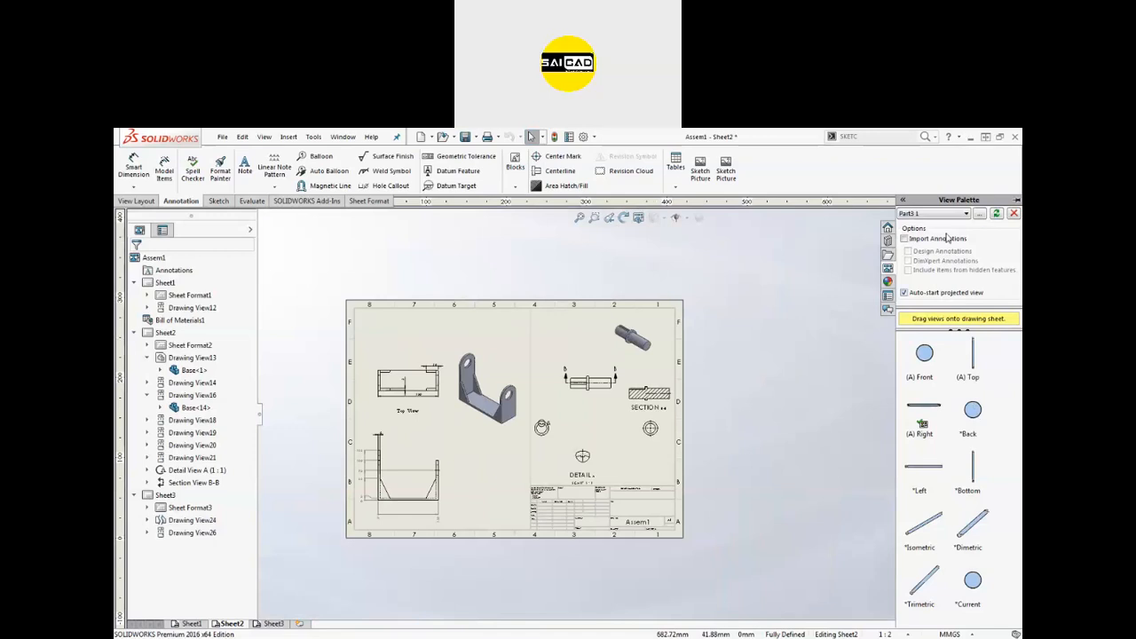
left_click(998, 220)
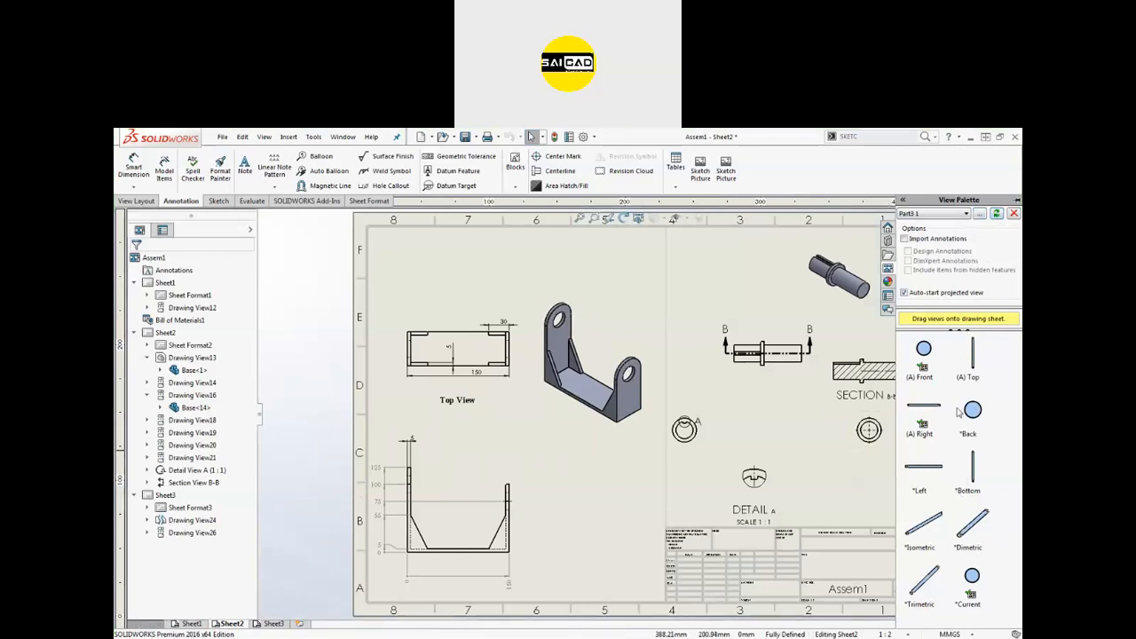
left_click(932, 214)
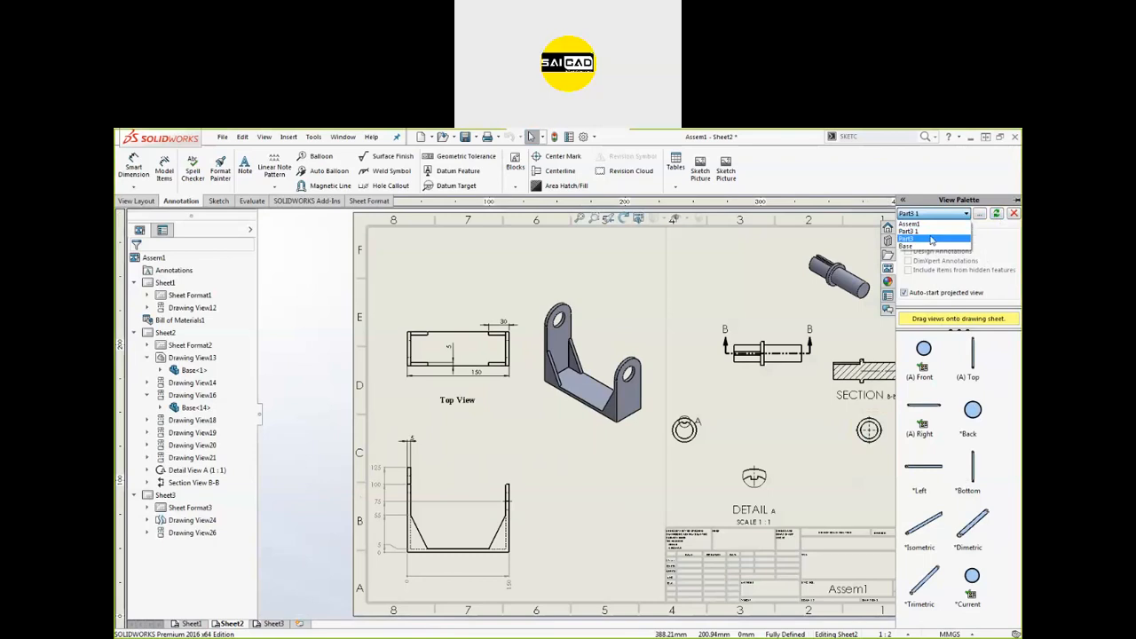
left_click(930, 246)
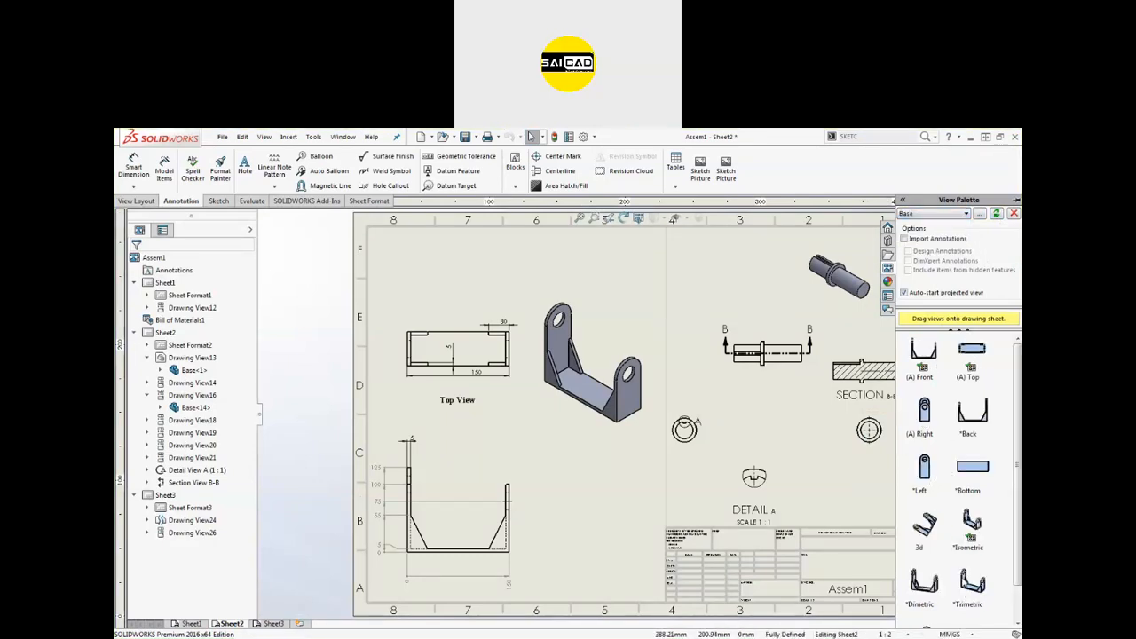
mouse_move(924, 524)
left_mouse_down()
mouse_move(666, 403)
mouse_move(573, 312)
mouse_move(542, 510)
mouse_move(579, 509)
left_mouse_up()
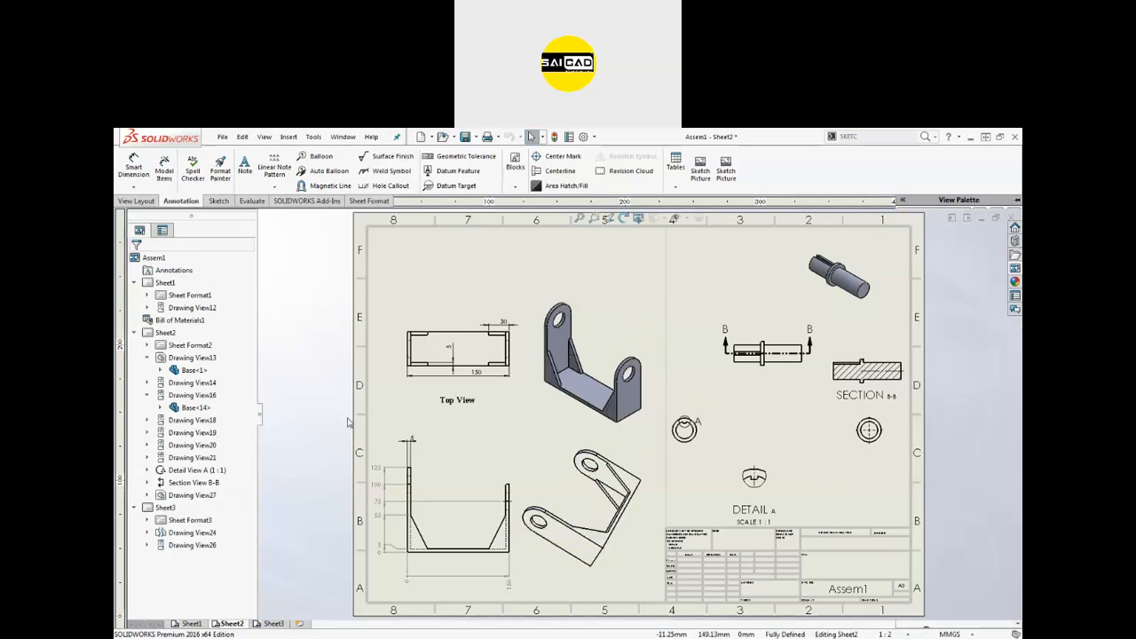
Examine the placed 3d view of the base, its orientation settings and its position among the other Sheet2 views.
key("f")
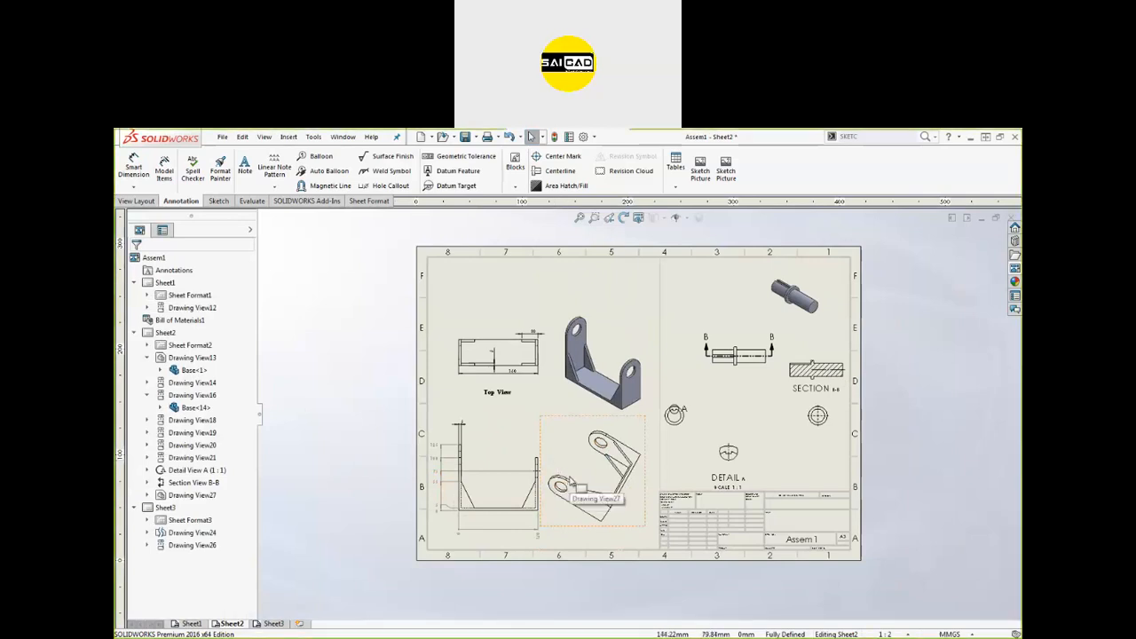
scroll(613, 506, "down", 2)
scroll(628, 513, "up", 3)
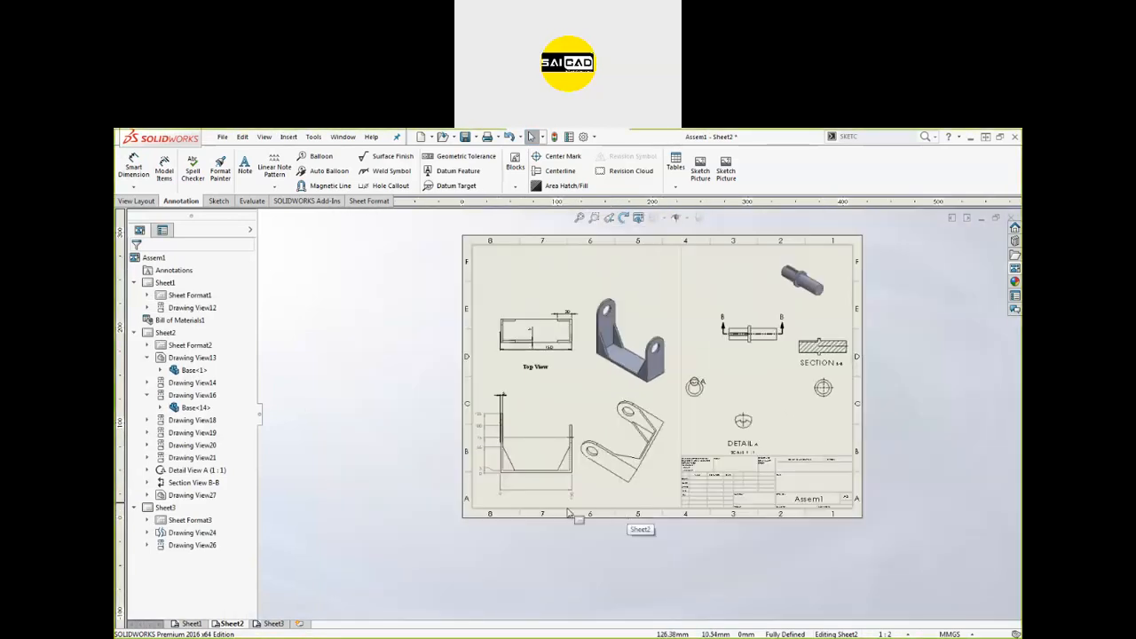
scroll(666, 417, "down", 2)
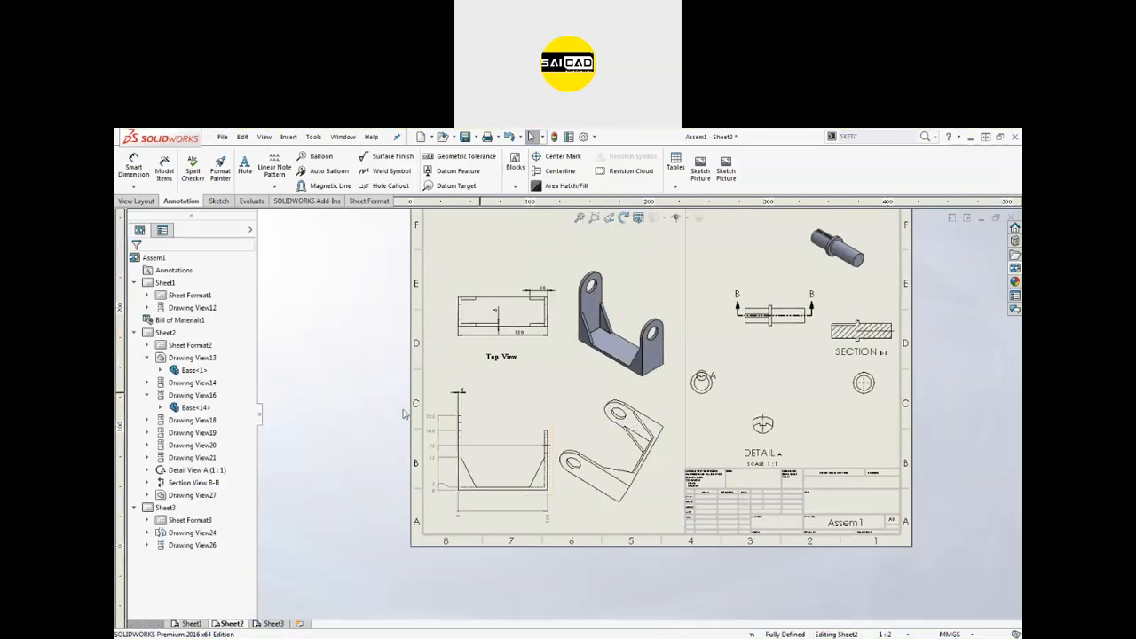
scroll(643, 442, "down", 1)
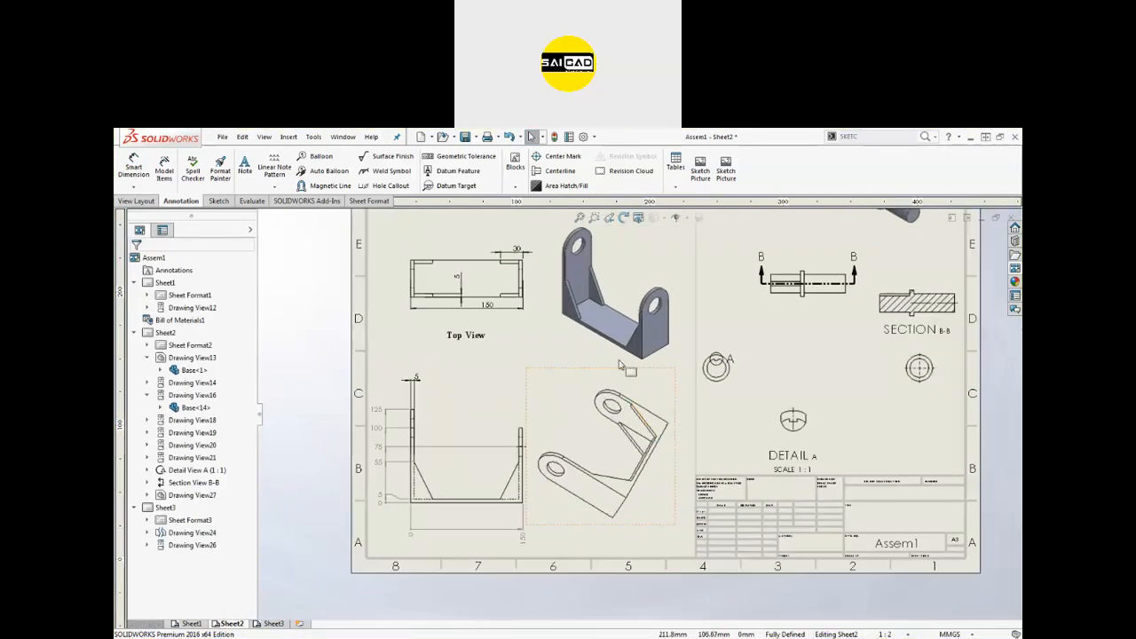
left_click(657, 512)
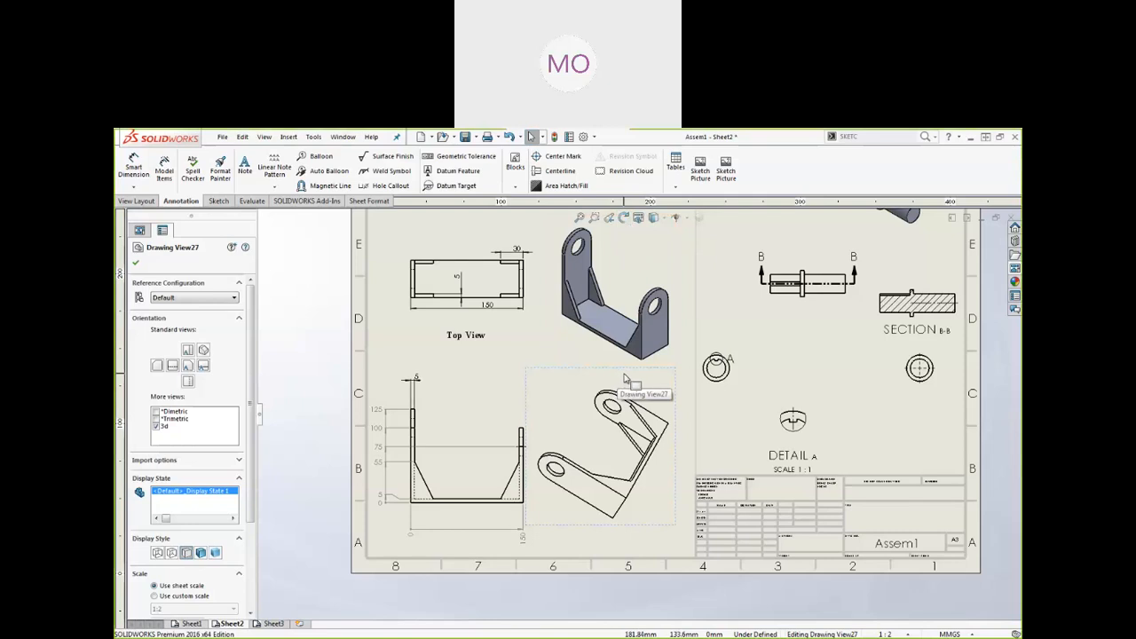
scroll(621, 292, "up", 3)
scroll(626, 259, "down", 2)
left_click(631, 265)
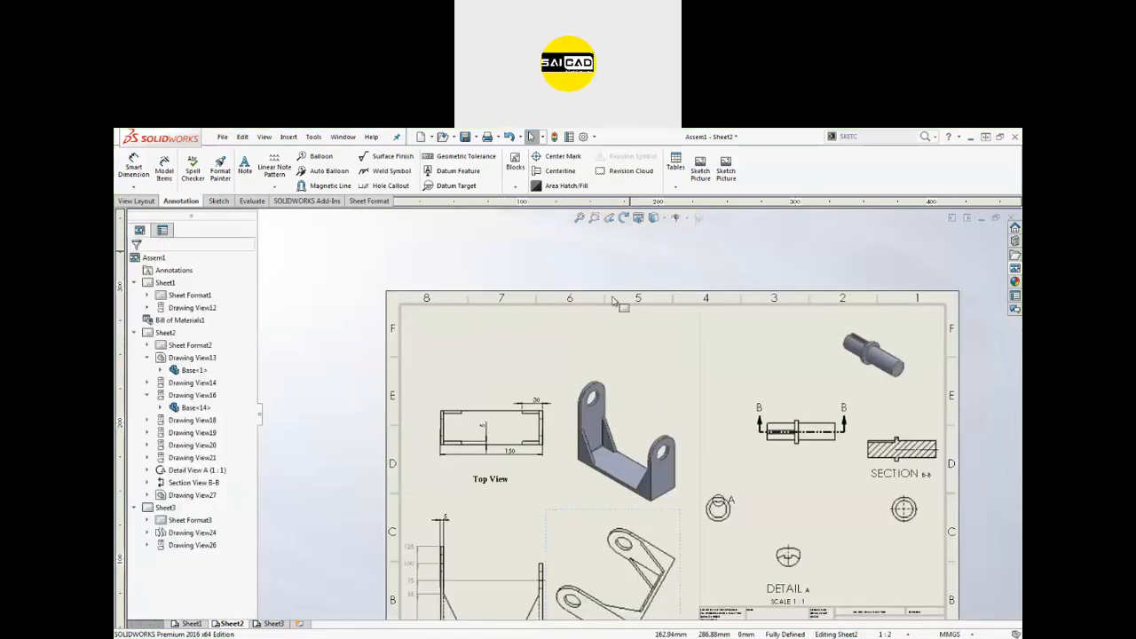
Rotate the base top view on Sheet2 to a slanted angle, and set its drawing view angle back to 0 degrees.
left_click(593, 395)
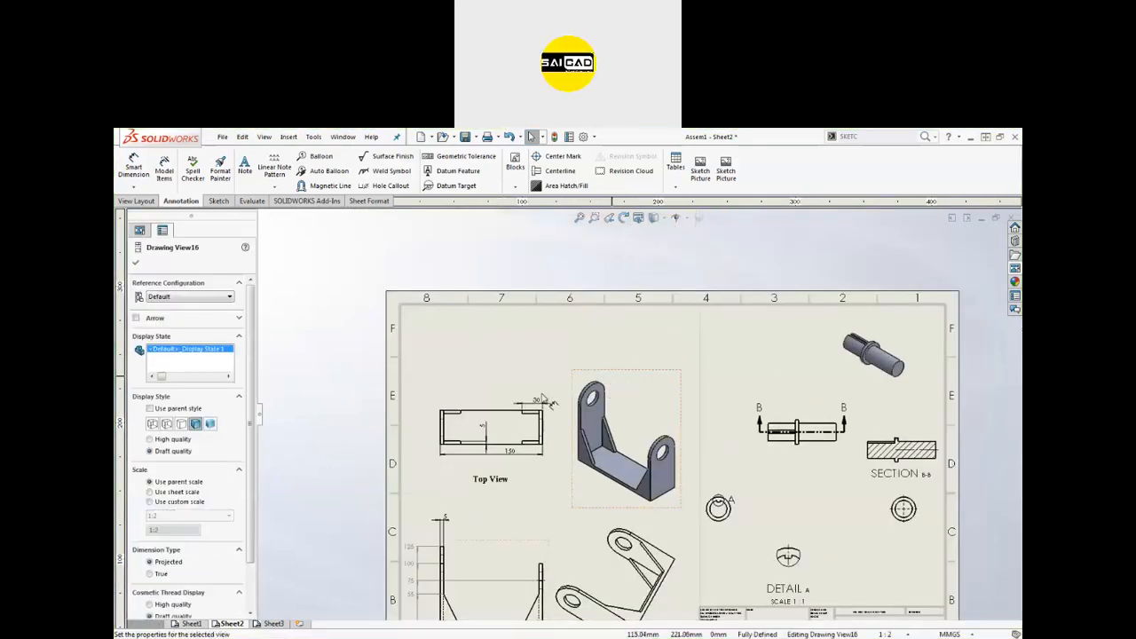
left_click(480, 414)
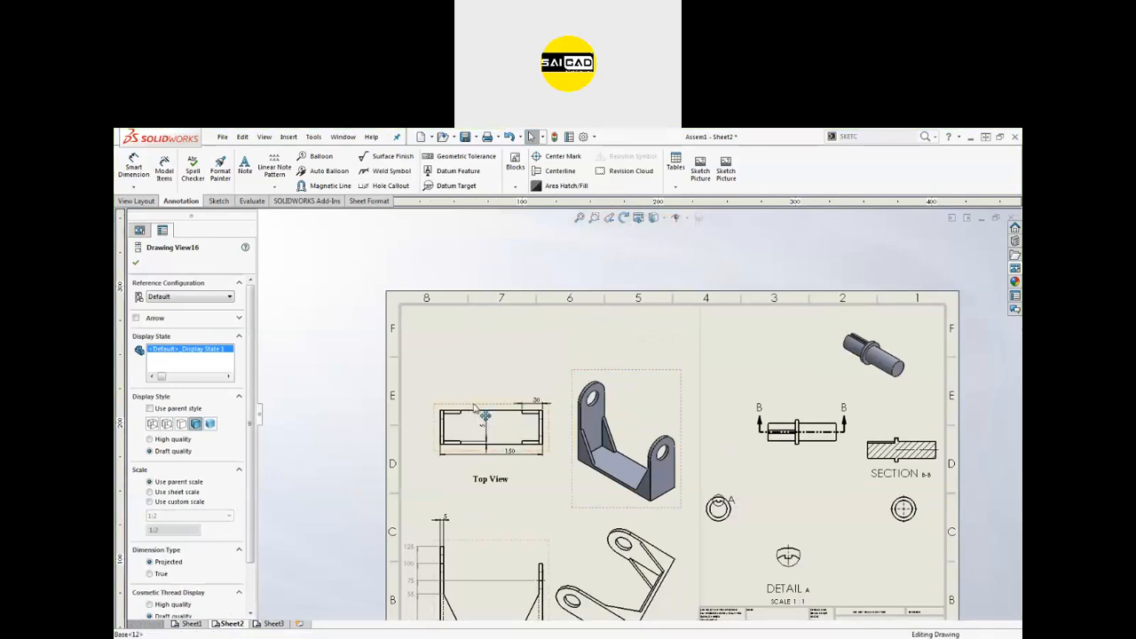
left_click(623, 217)
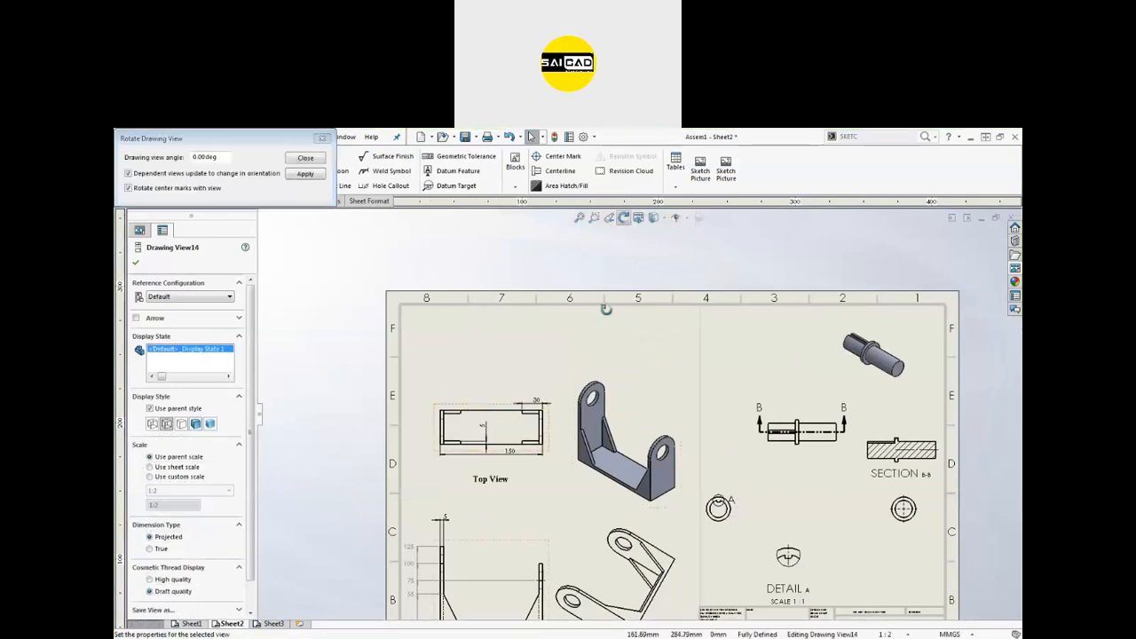
left_click(204, 157)
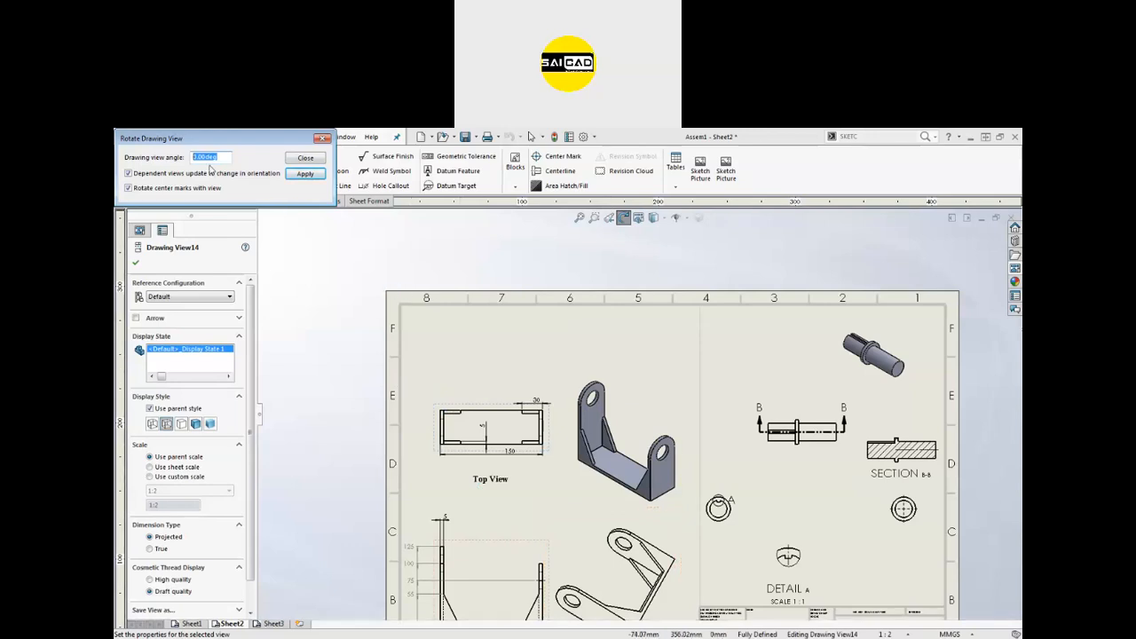
key("Return")
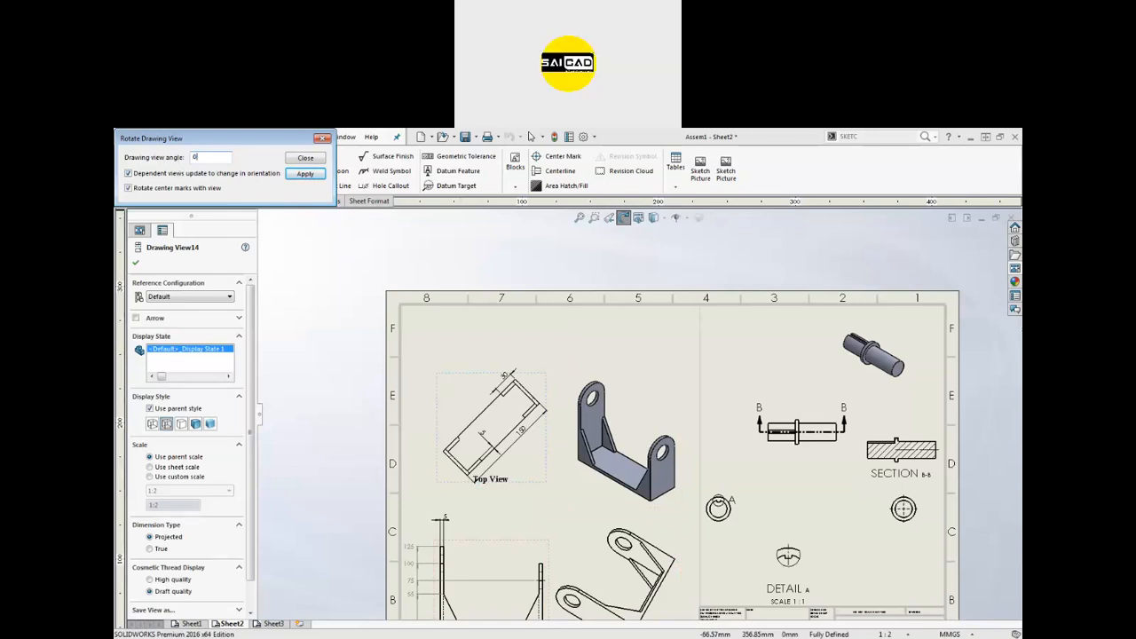
key("Return")
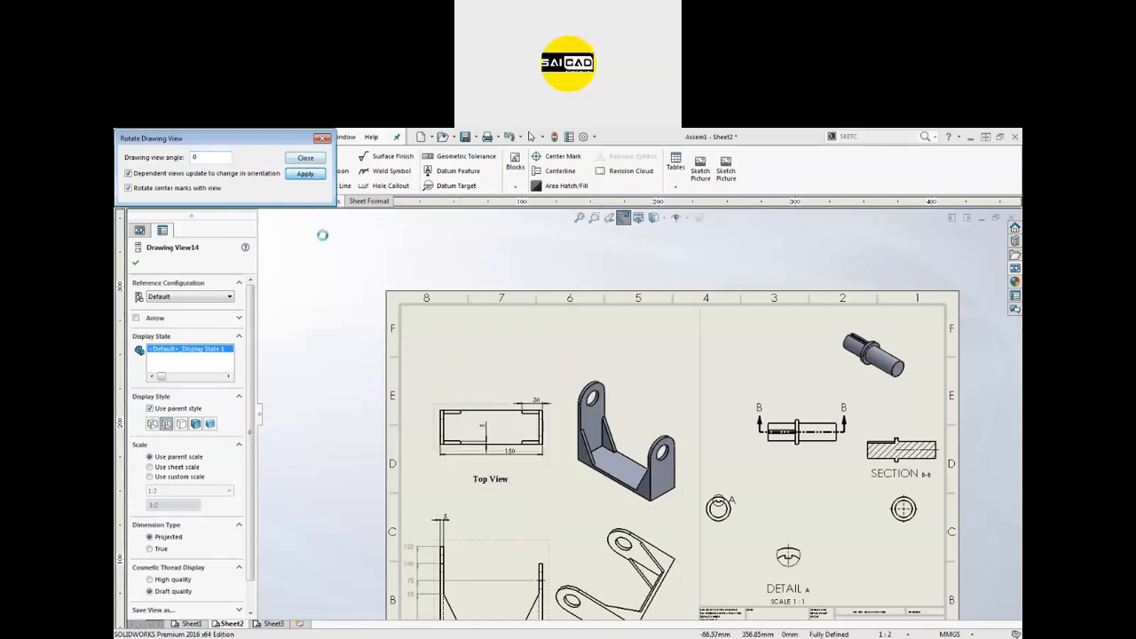
left_click(323, 140)
scroll(510, 426, "down", 1)
scroll(574, 436, "up", 2)
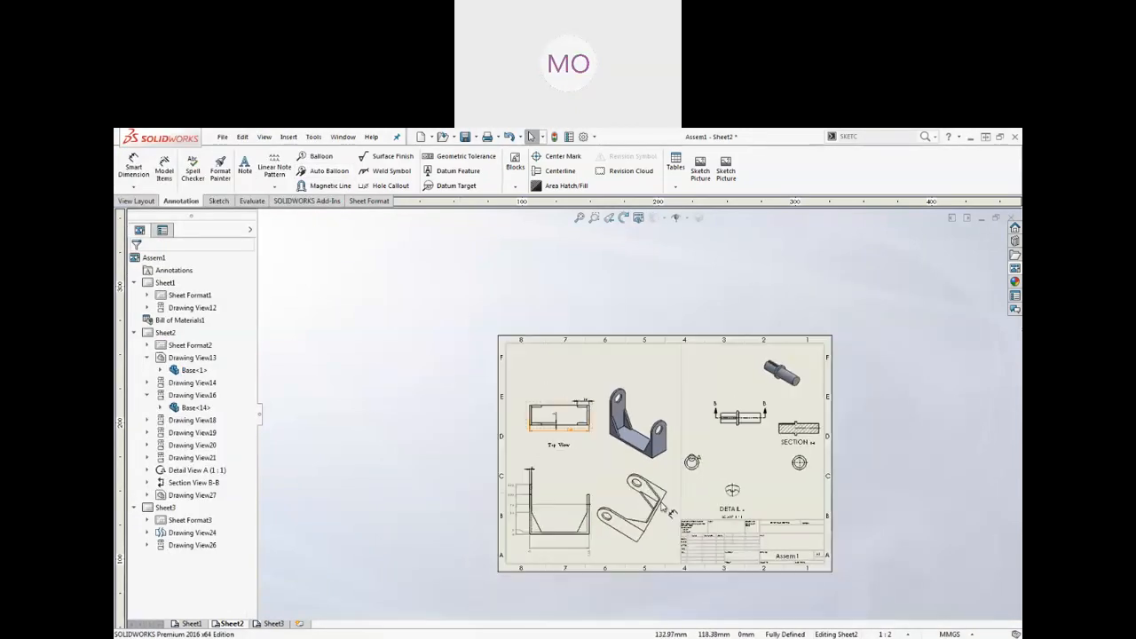
scroll(571, 253, "down", 5)
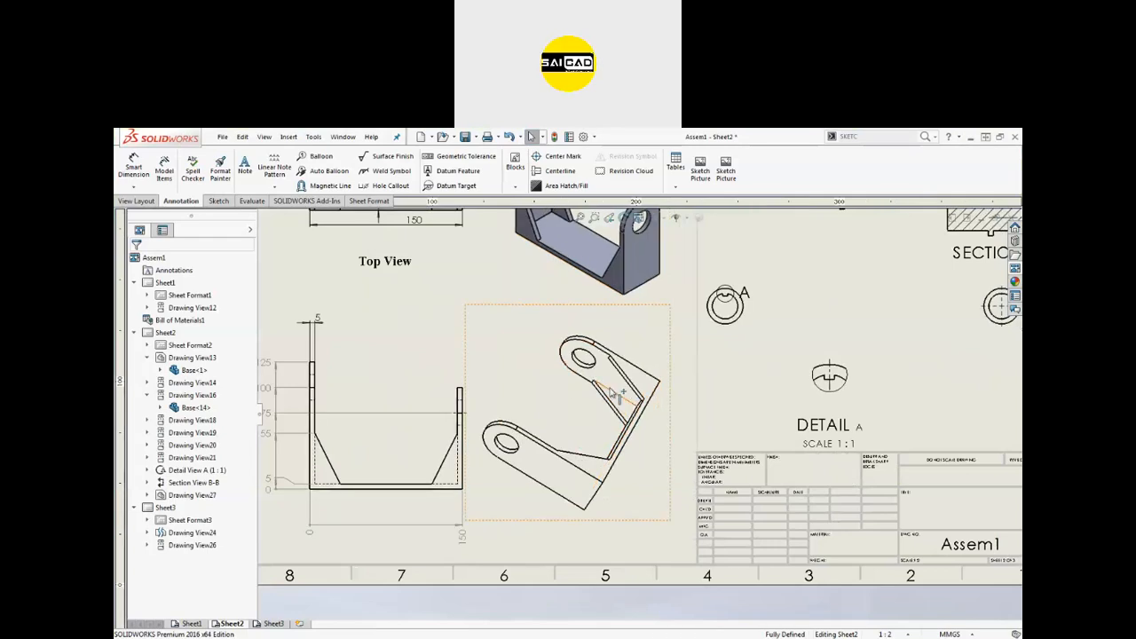
scroll(589, 448, "up", 3)
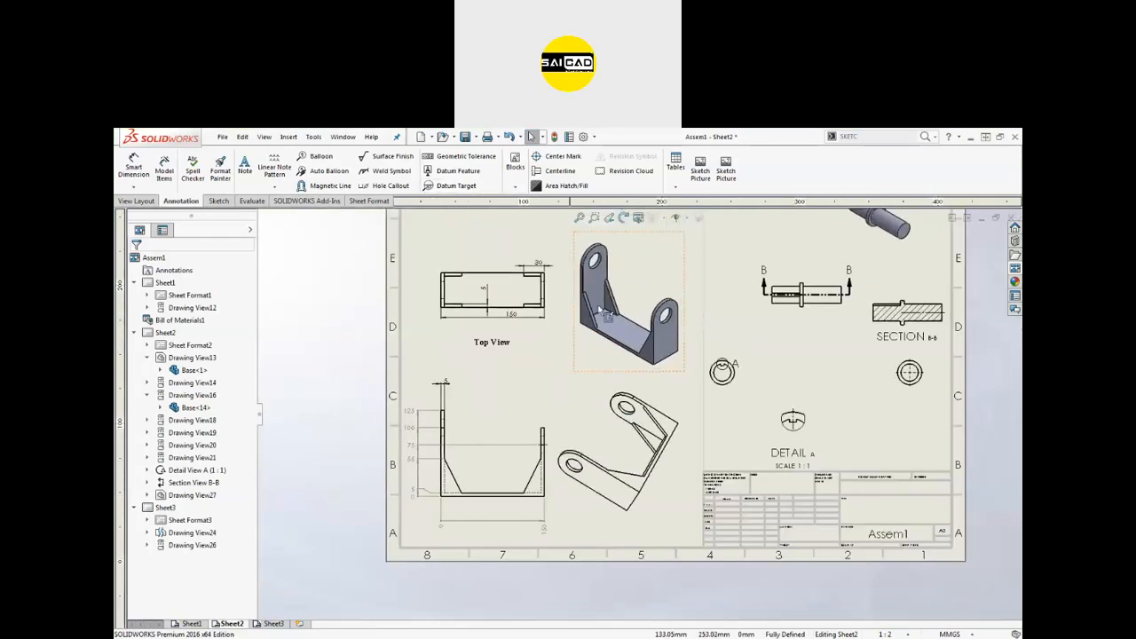
Examine the shaded isometric view of the base and its placement among the neighbouring Sheet2 views.
scroll(629, 414, "up", 2)
scroll(660, 460, "down", 1)
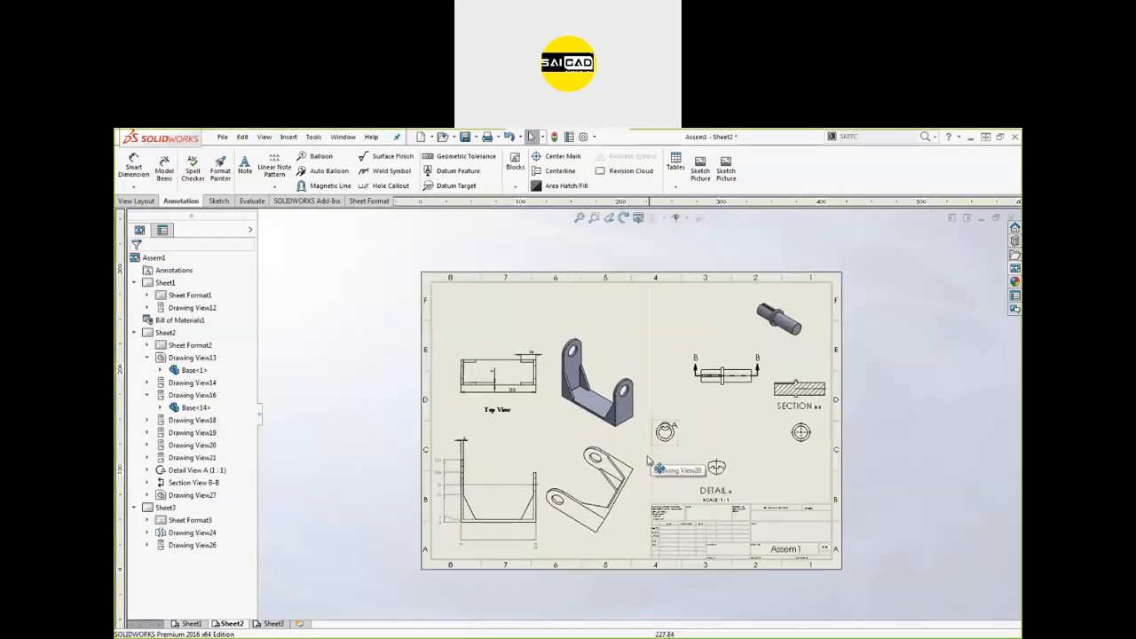
scroll(593, 458, "down", 2)
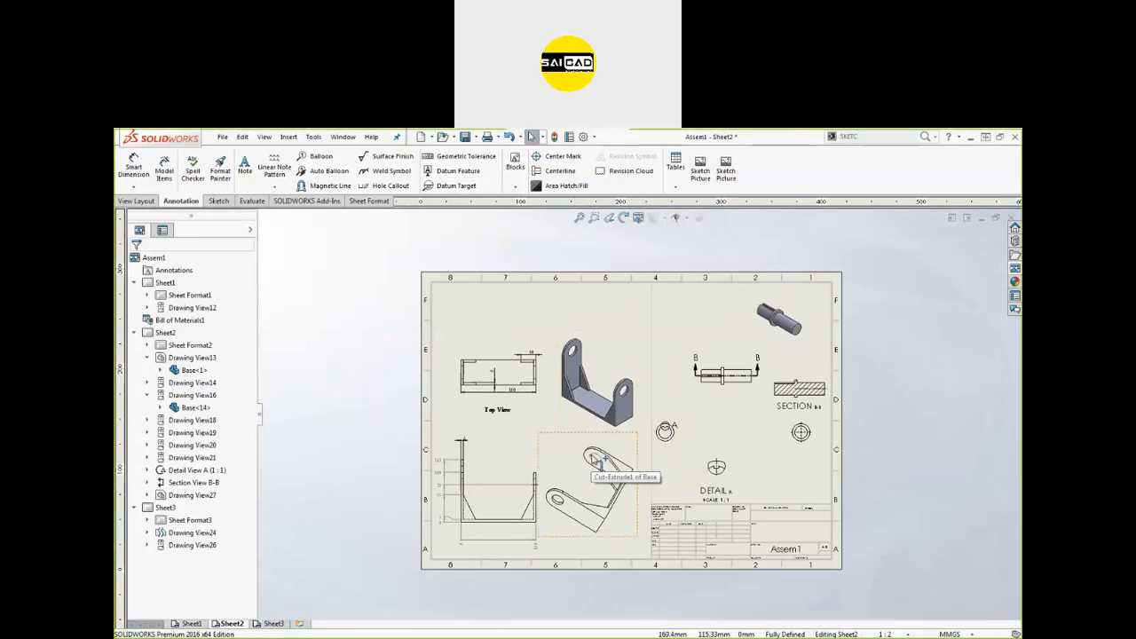
left_click(610, 220)
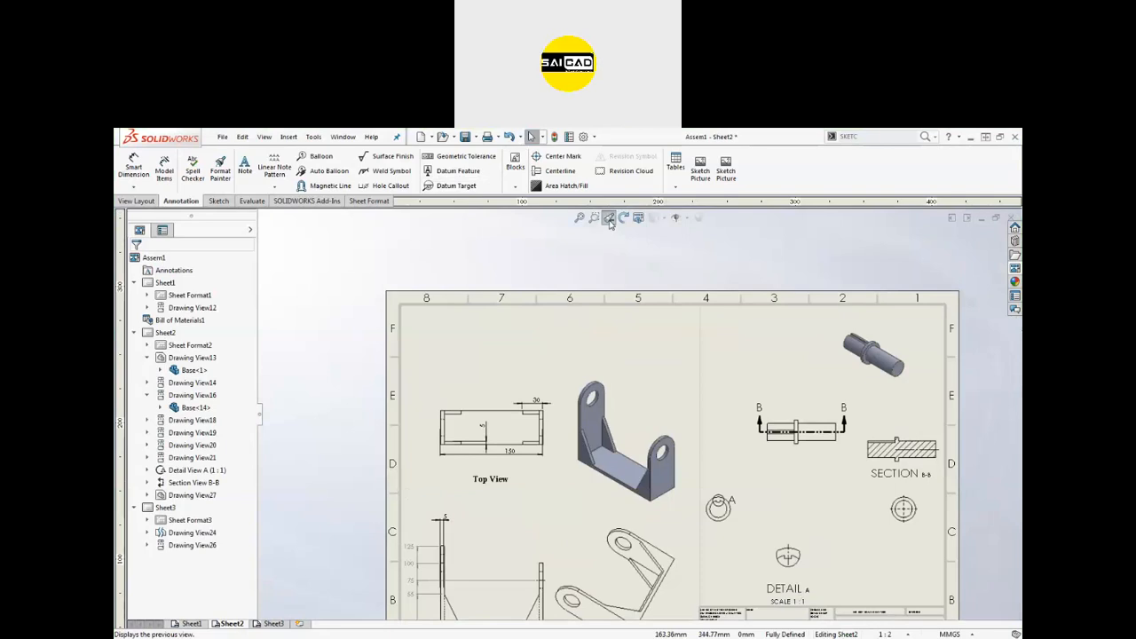
left_click(609, 220)
scroll(591, 386, "down", 4)
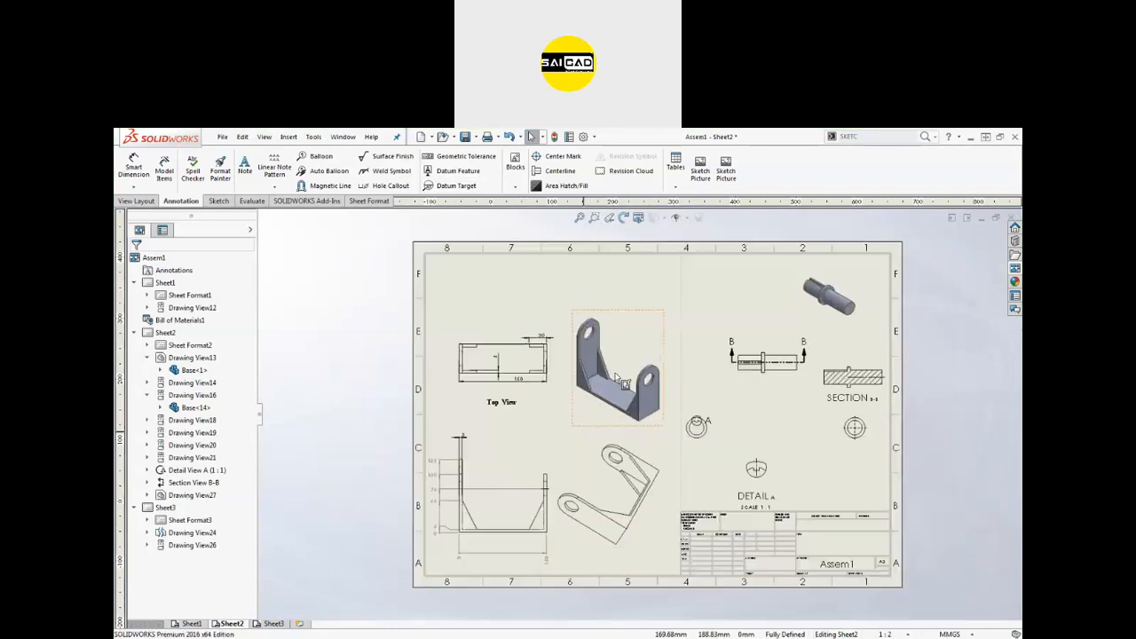
scroll(653, 315, "down", 3)
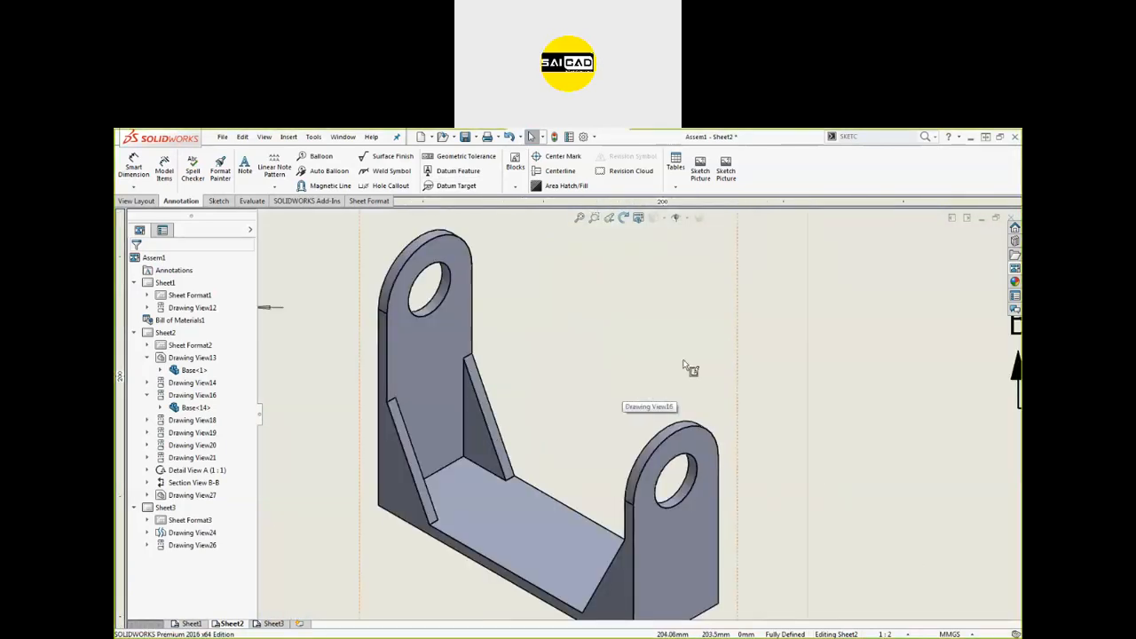
scroll(657, 350, "up", 2)
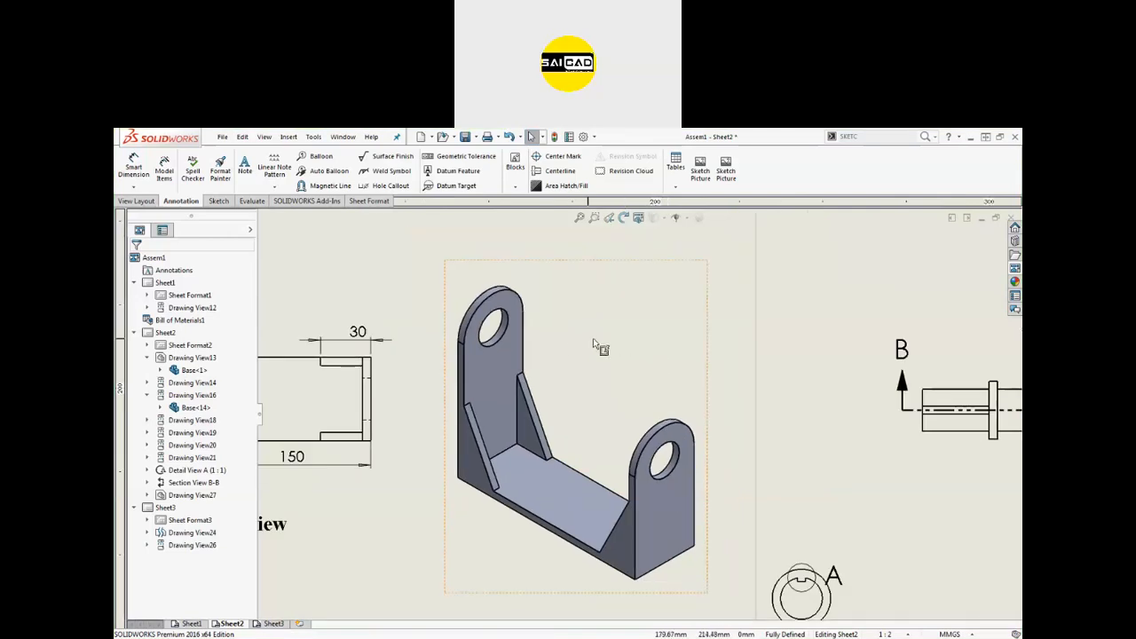
left_click(612, 390)
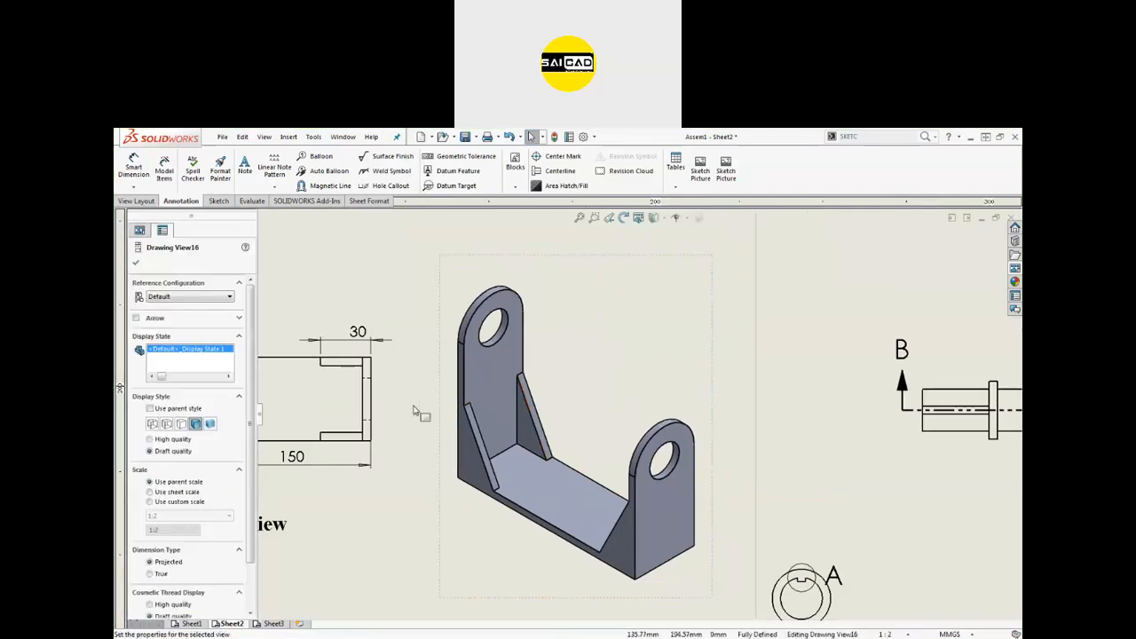
mouse_move(578, 386)
middle_mouse_down()
mouse_move(639, 298)
mouse_move(761, 197)
mouse_move(799, 114)
middle_mouse_up()
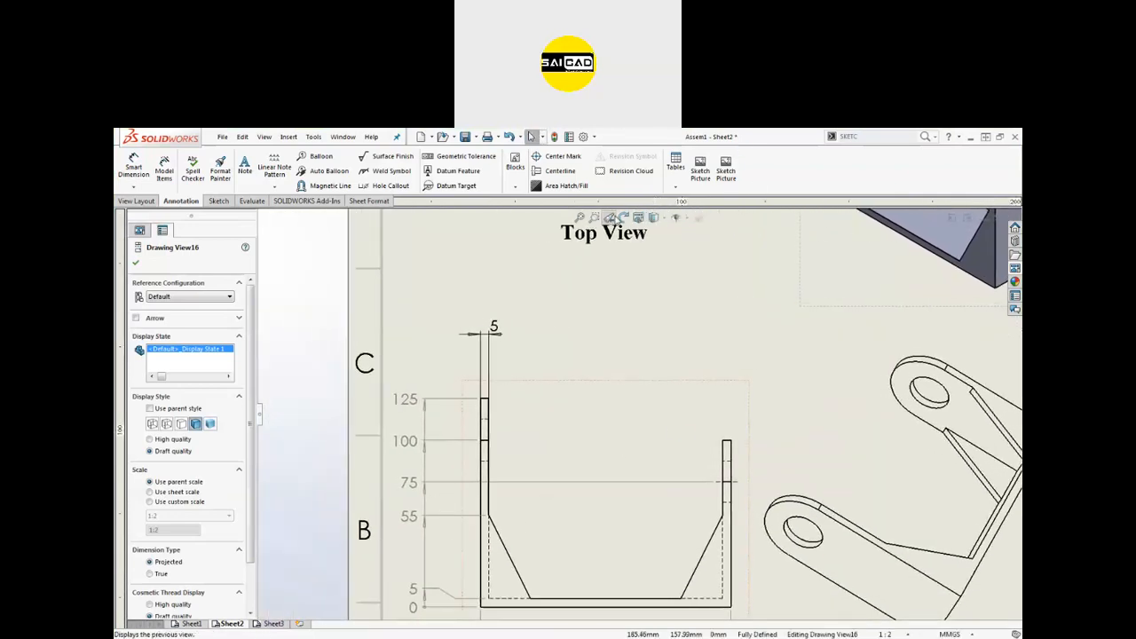
left_click(610, 218)
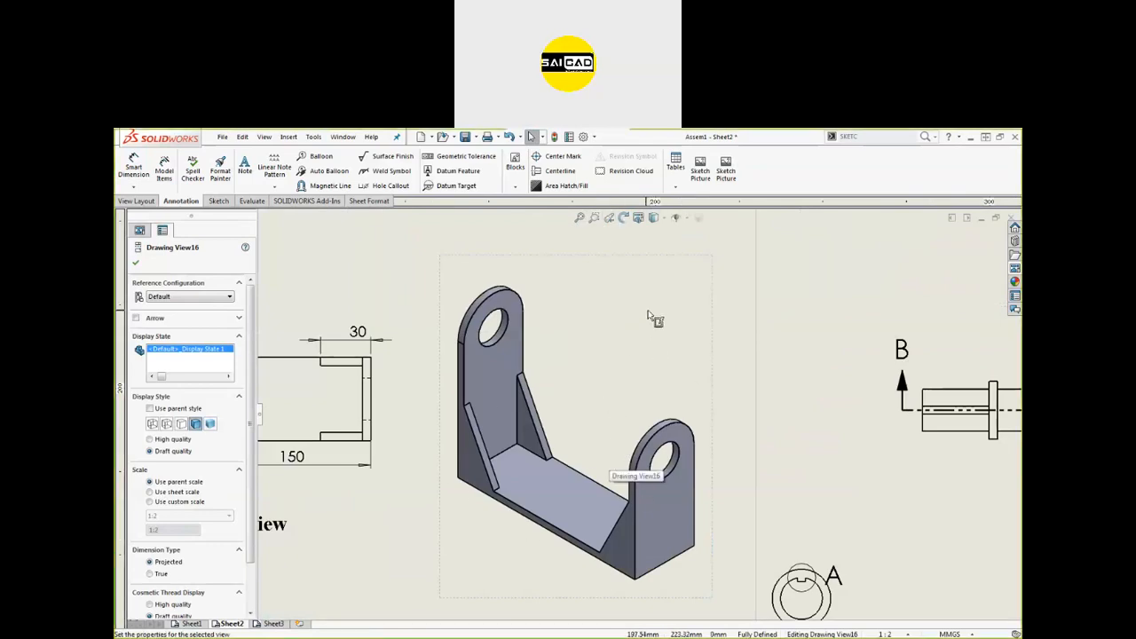
left_click(136, 263)
key("f")
key("Escape")
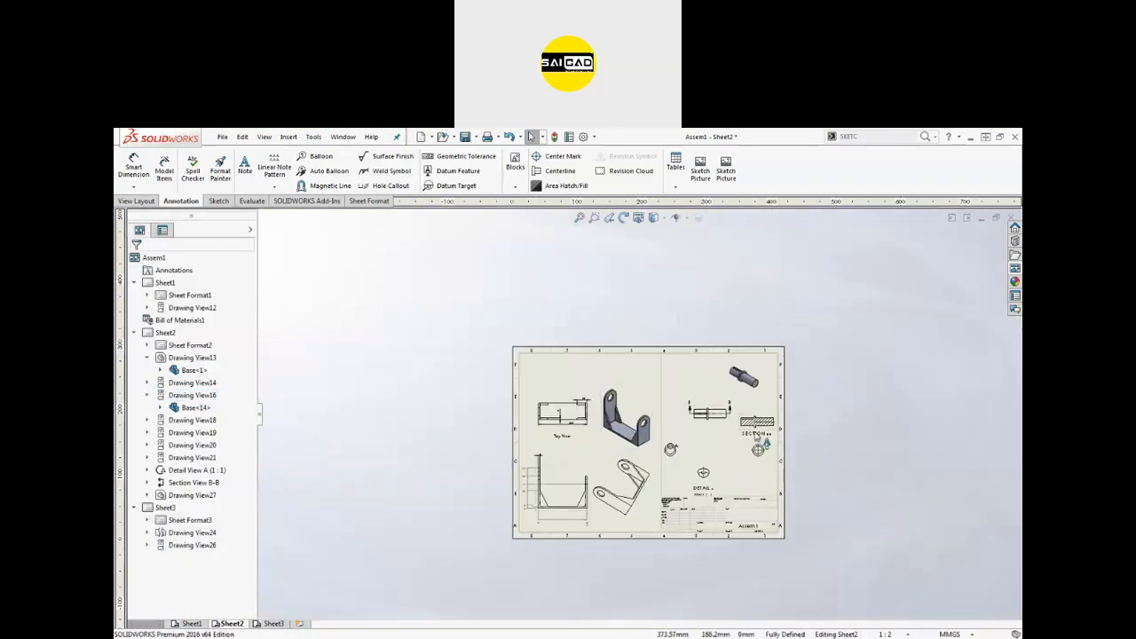
Open the 5 mm dimension in the base top view for editing and accept its existing value.
scroll(743, 444, "up", 2)
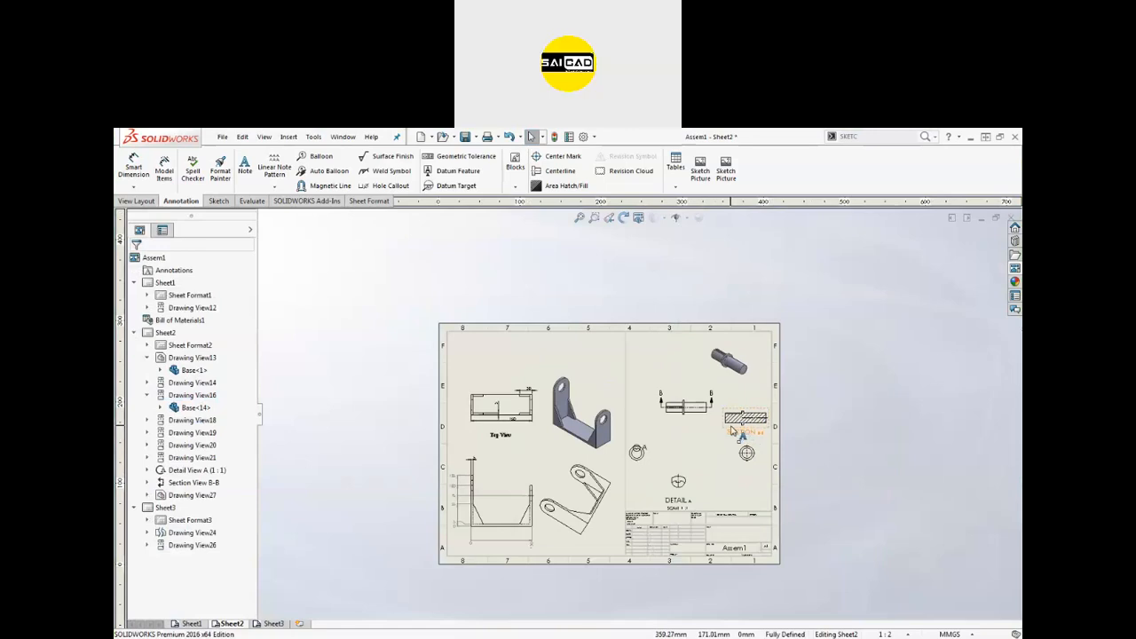
scroll(553, 405, "up", 5)
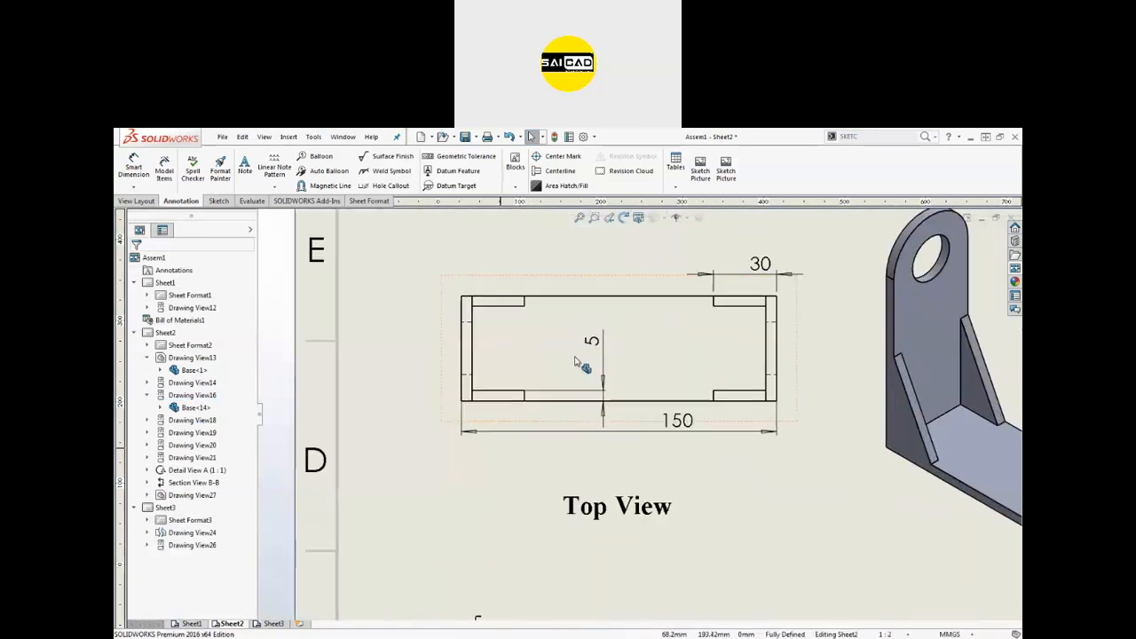
left_click(608, 353)
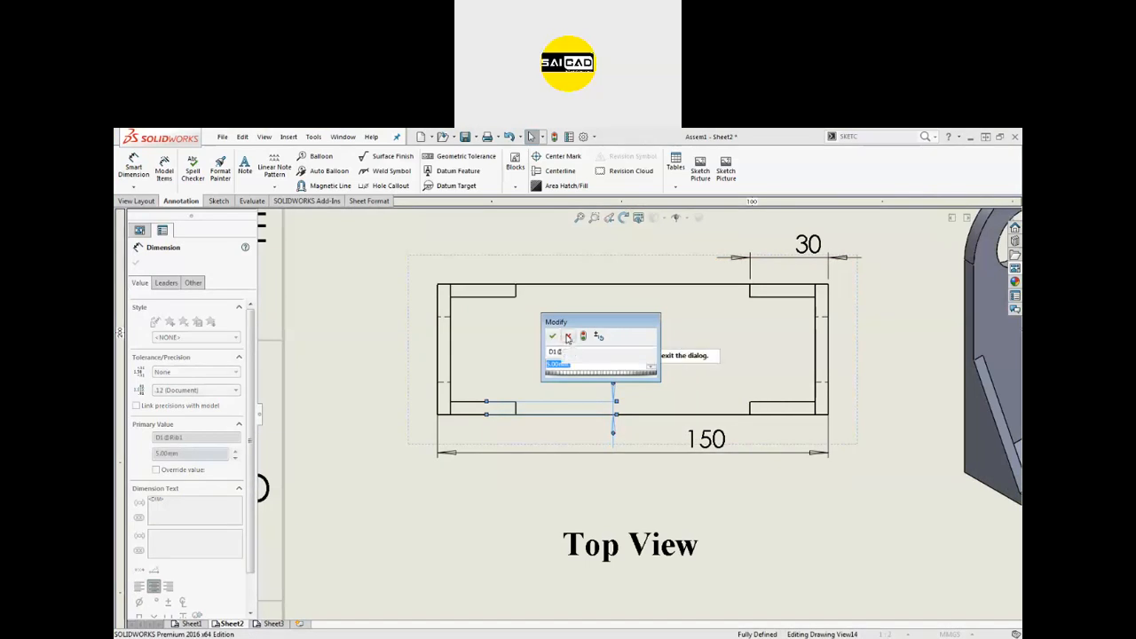
left_click(553, 336)
scroll(643, 469, "down", 3)
scroll(643, 469, "up", 3)
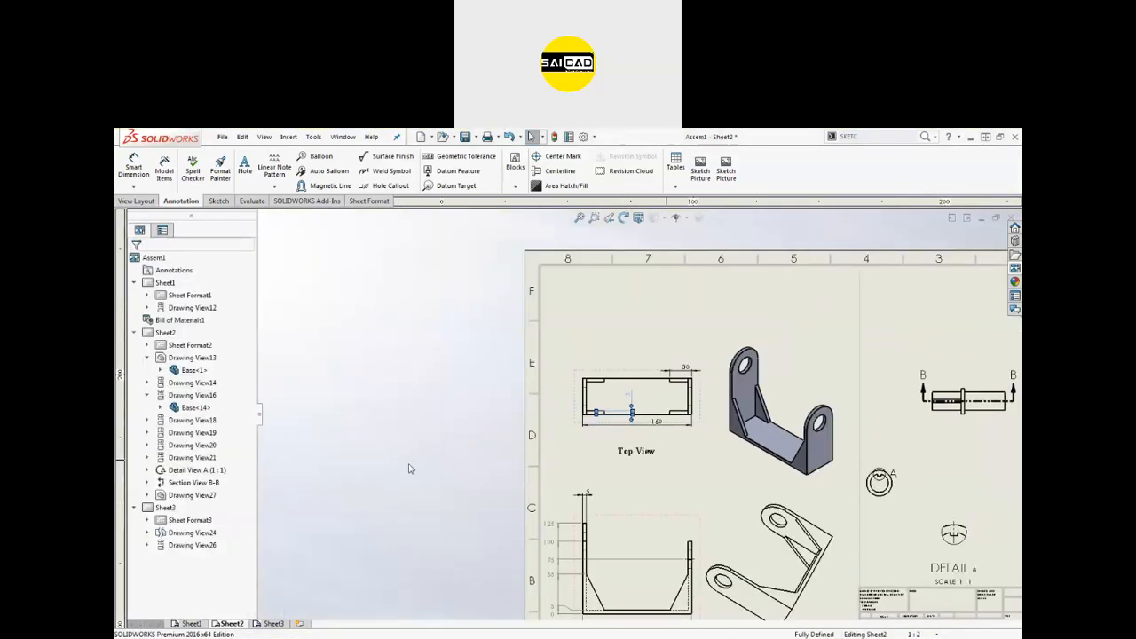
Dimension the long outer edge of the upper upright in the base 3d view below the shaded isometric view.
left_click(133, 164)
scroll(718, 436, "down", 2)
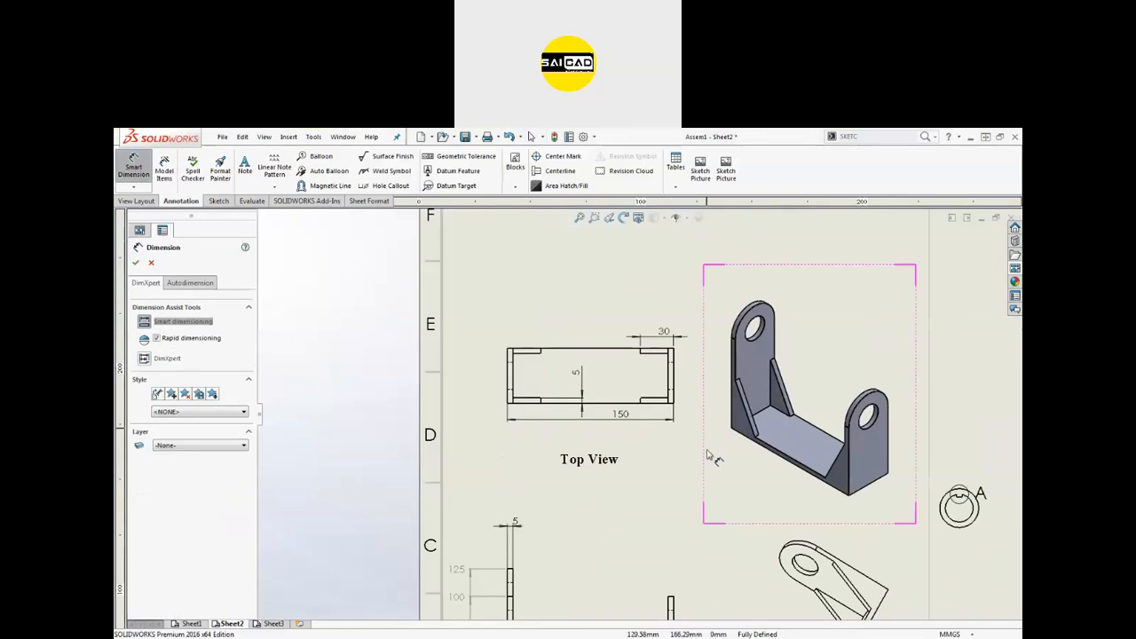
scroll(755, 506, "down", 1)
left_click(884, 593)
scroll(890, 586, "down", 2)
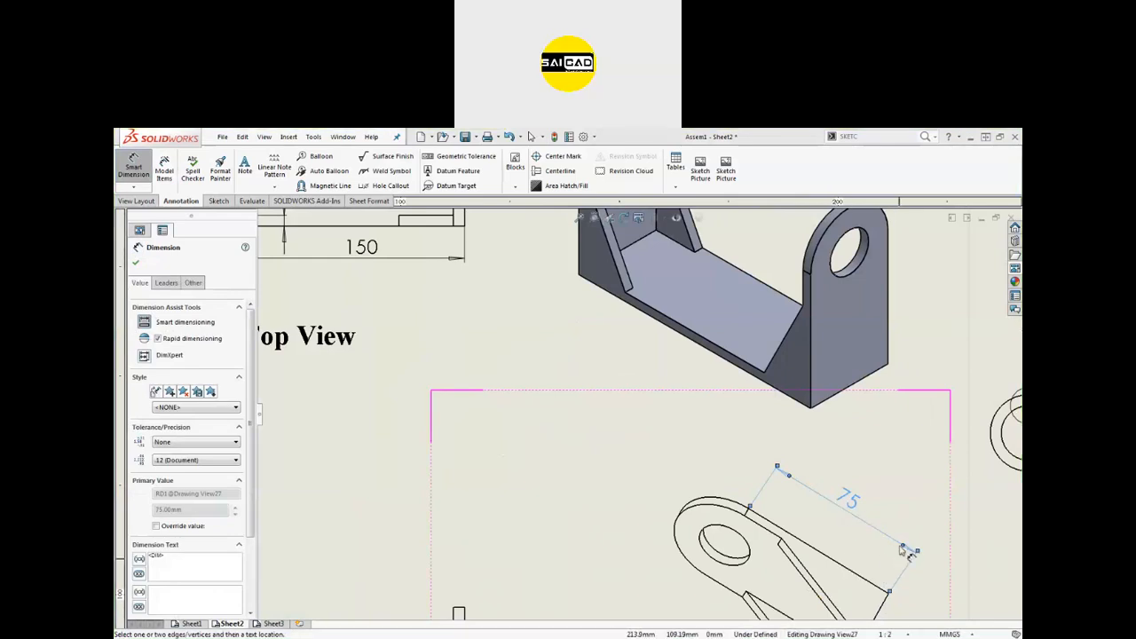
left_click(854, 509)
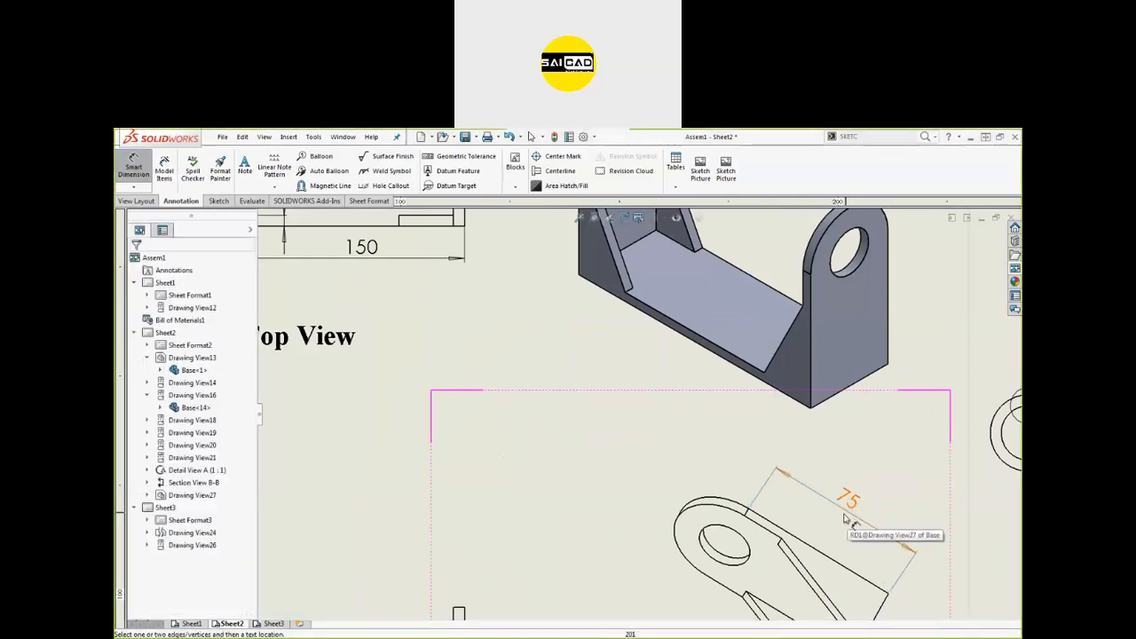
Compare the 5 mm dimension in the base top view with the edge dimension in the 3d view, and finish dimensioning.
scroll(854, 510, "up", 4)
scroll(435, 258, "down", 3)
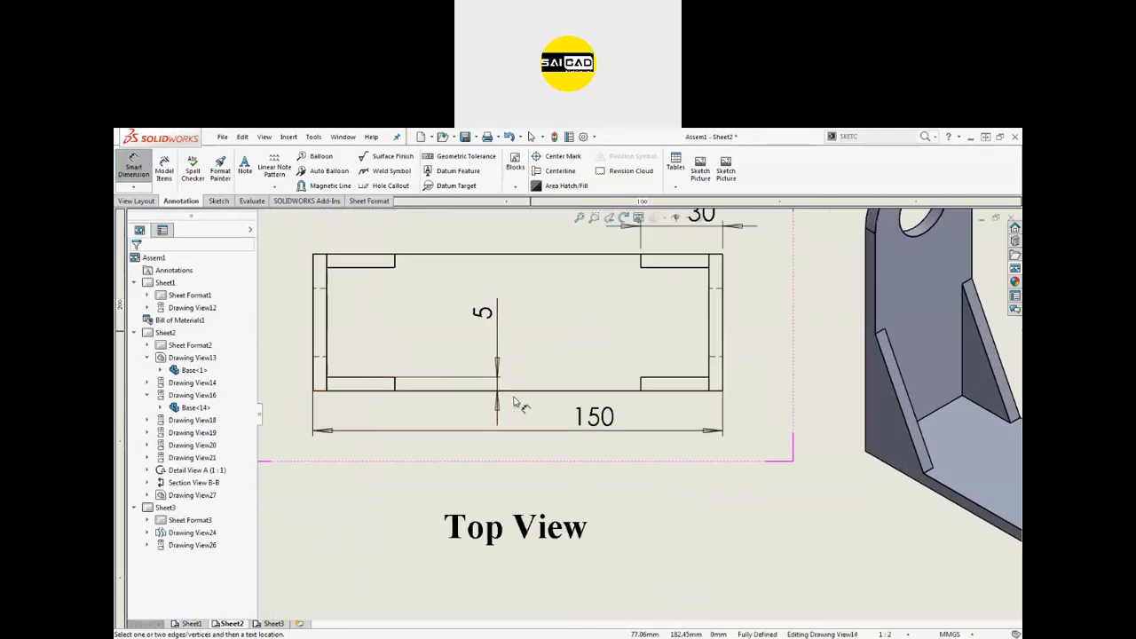
left_click(484, 331)
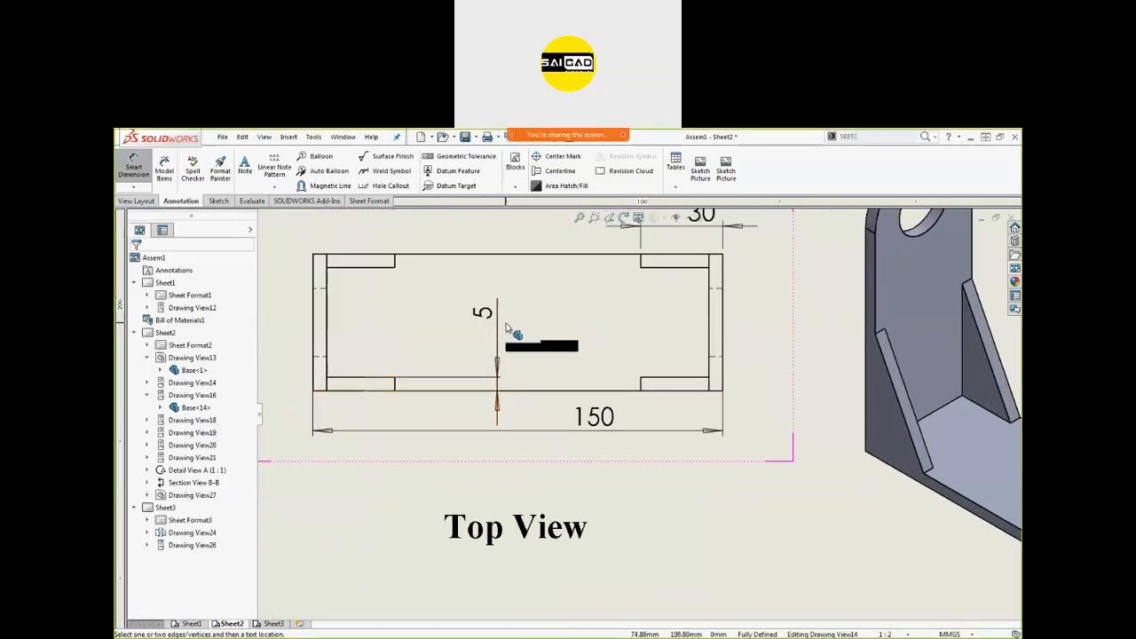
scroll(527, 347, "up", 3)
scroll(754, 486, "up", 2)
scroll(793, 499, "down", 2)
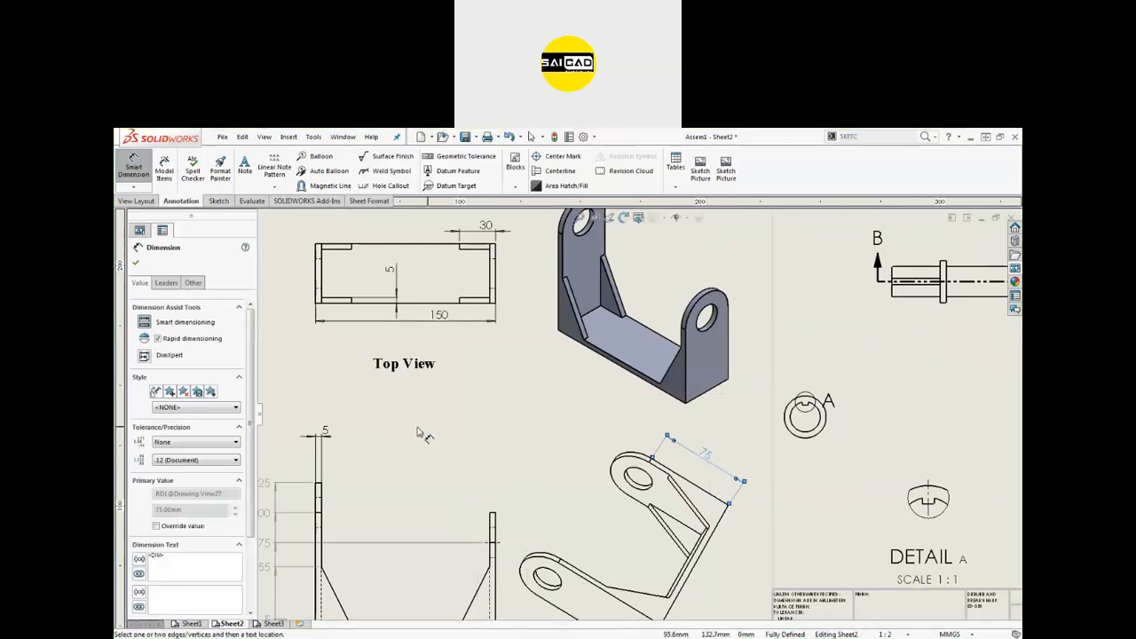
left_click(136, 262)
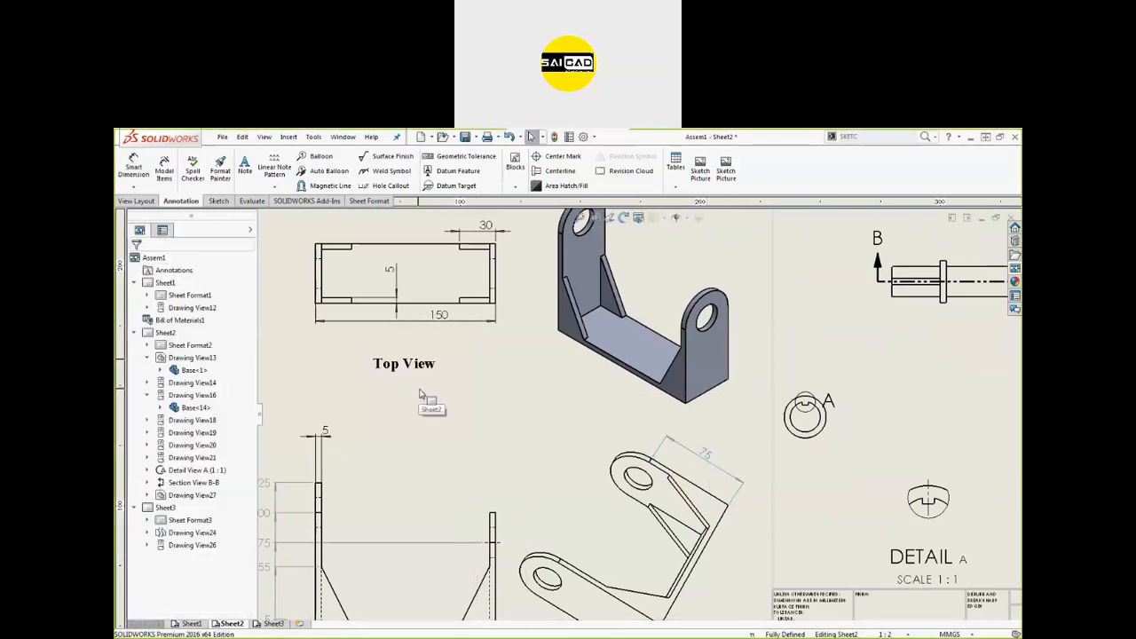
Set the Sheet2 scale to 1:1 without scaling the annotations' position or text height, and check how the base views fit.
key("f")
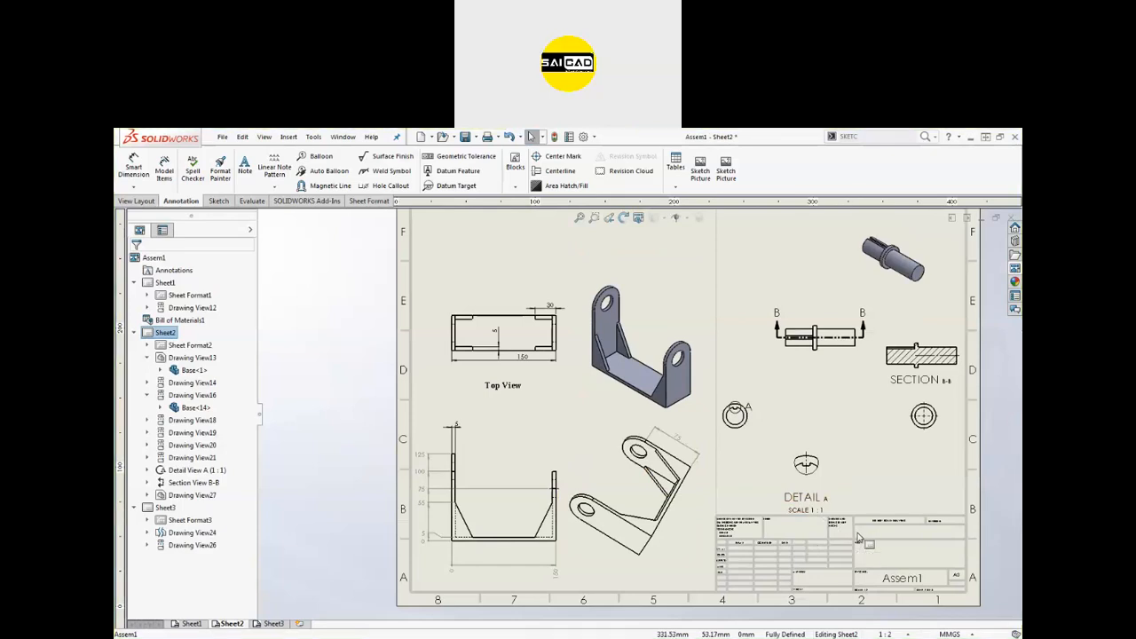
scroll(860, 537, "down", 3)
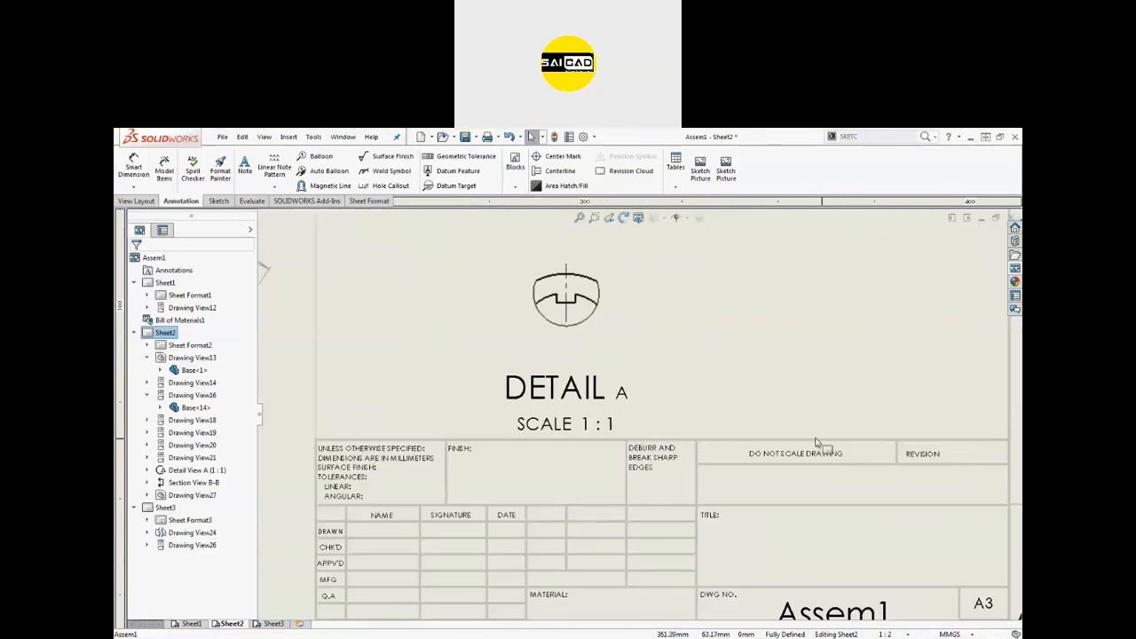
scroll(810, 460, "up", 3)
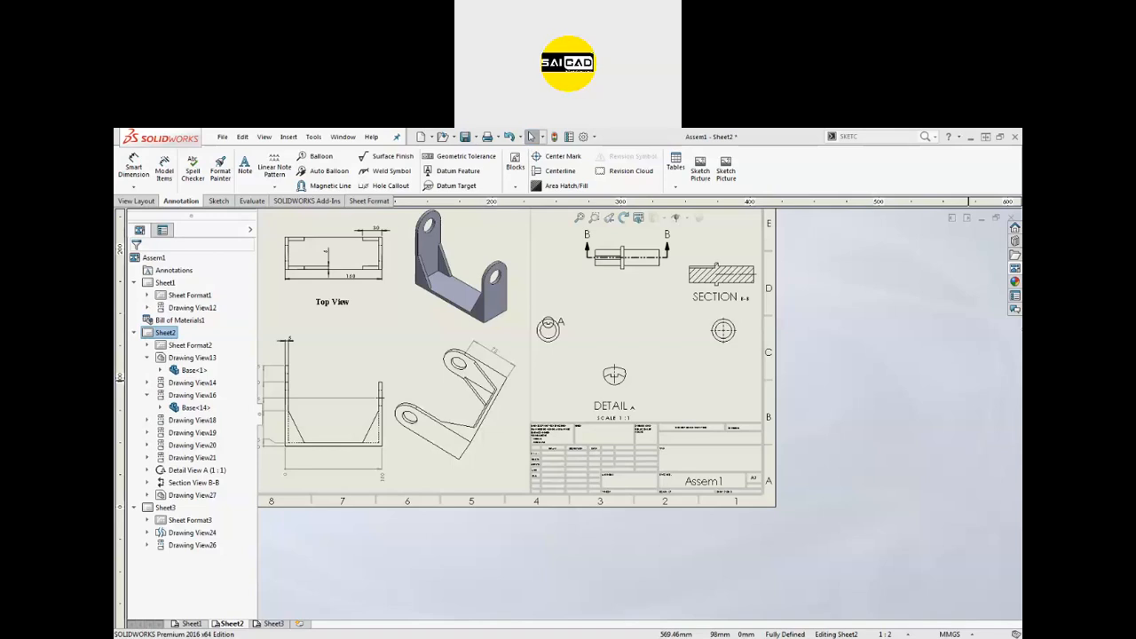
left_click(828, 474)
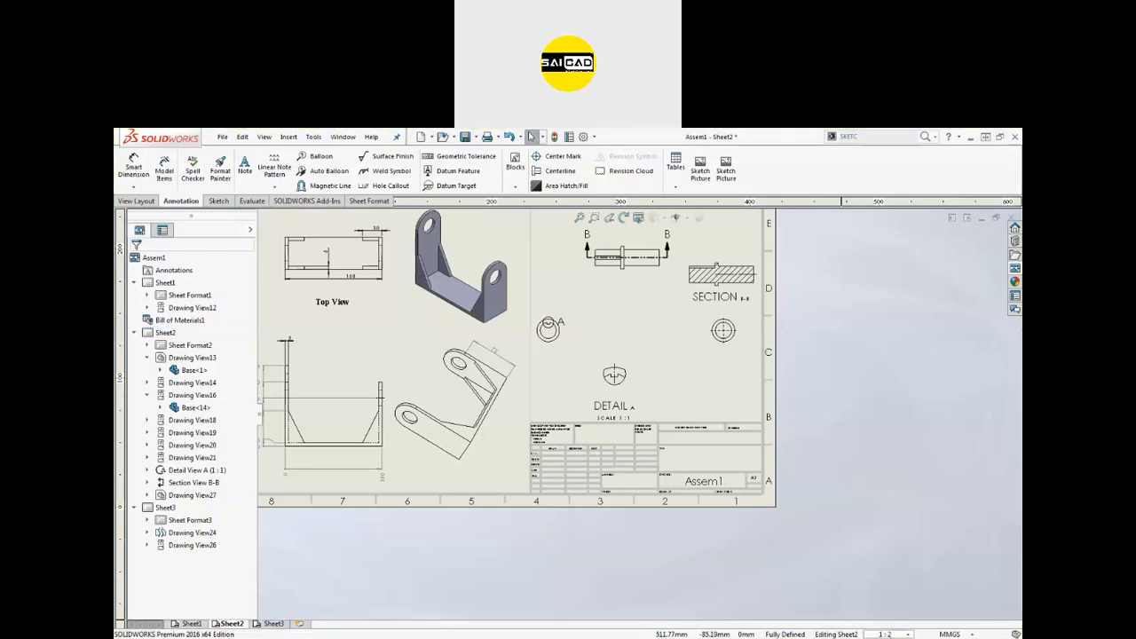
left_click(891, 635)
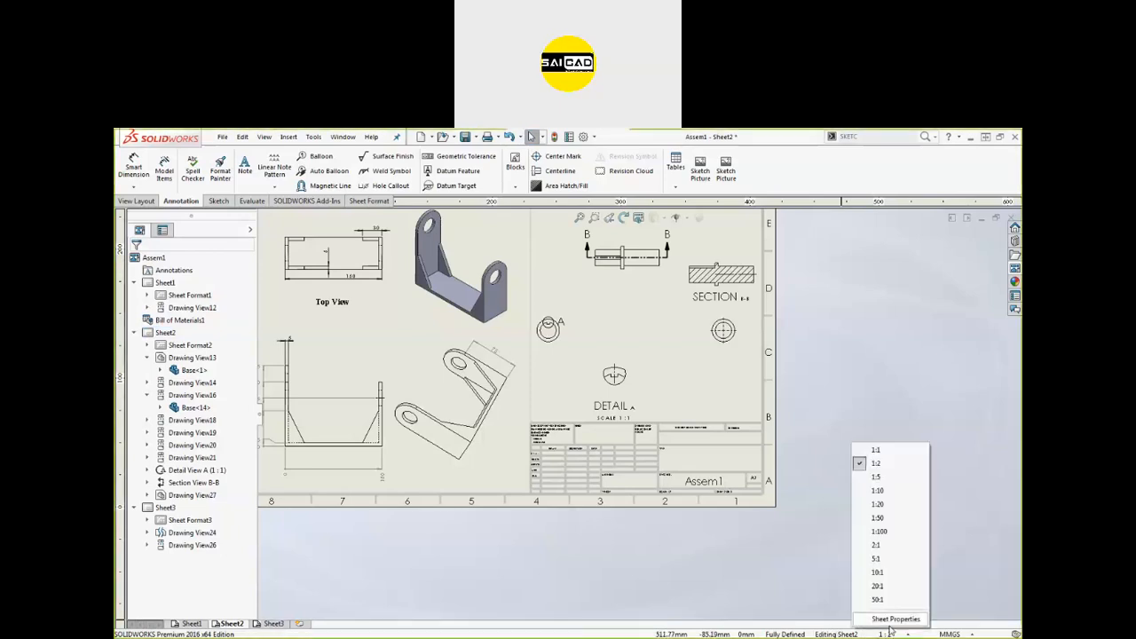
left_click(869, 451)
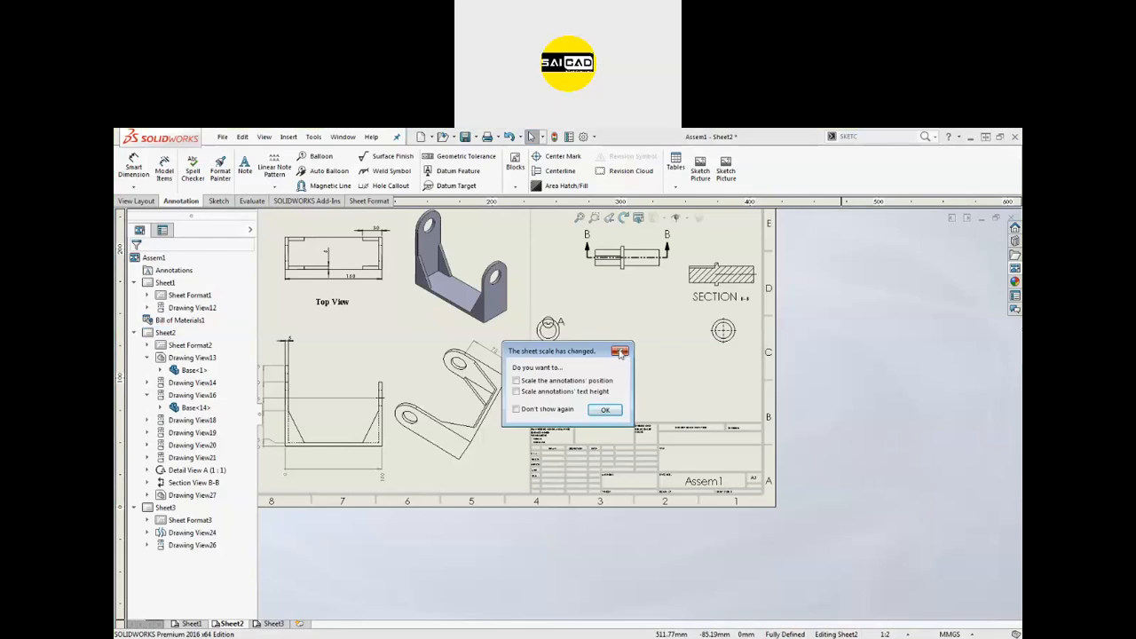
left_click(605, 409)
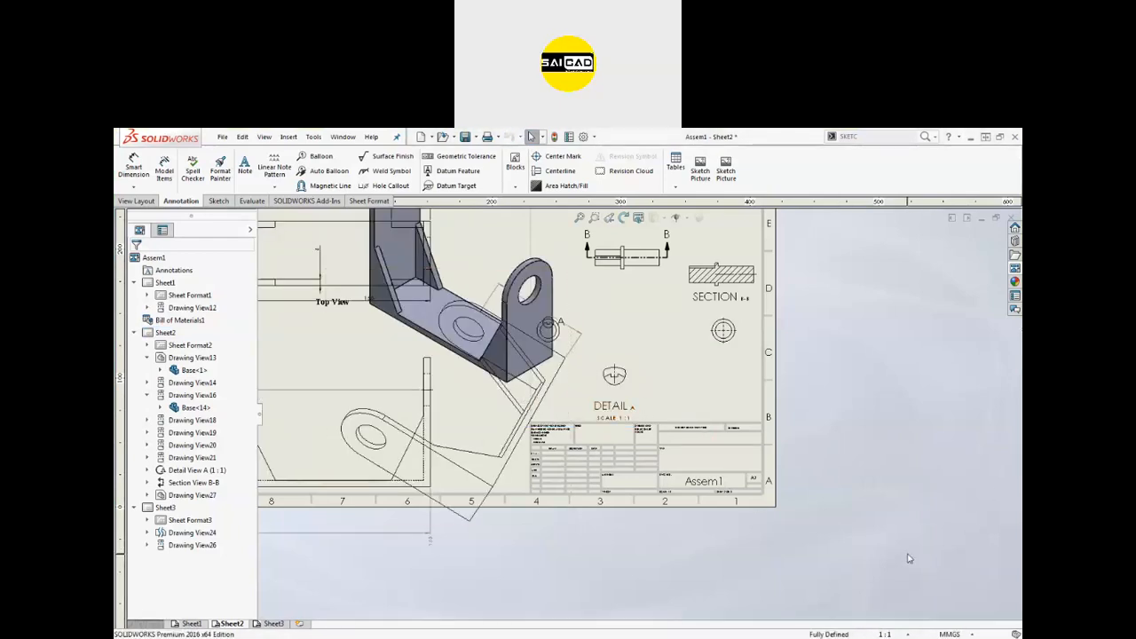
scroll(717, 489, "up", 5)
scroll(615, 389, "down", 4)
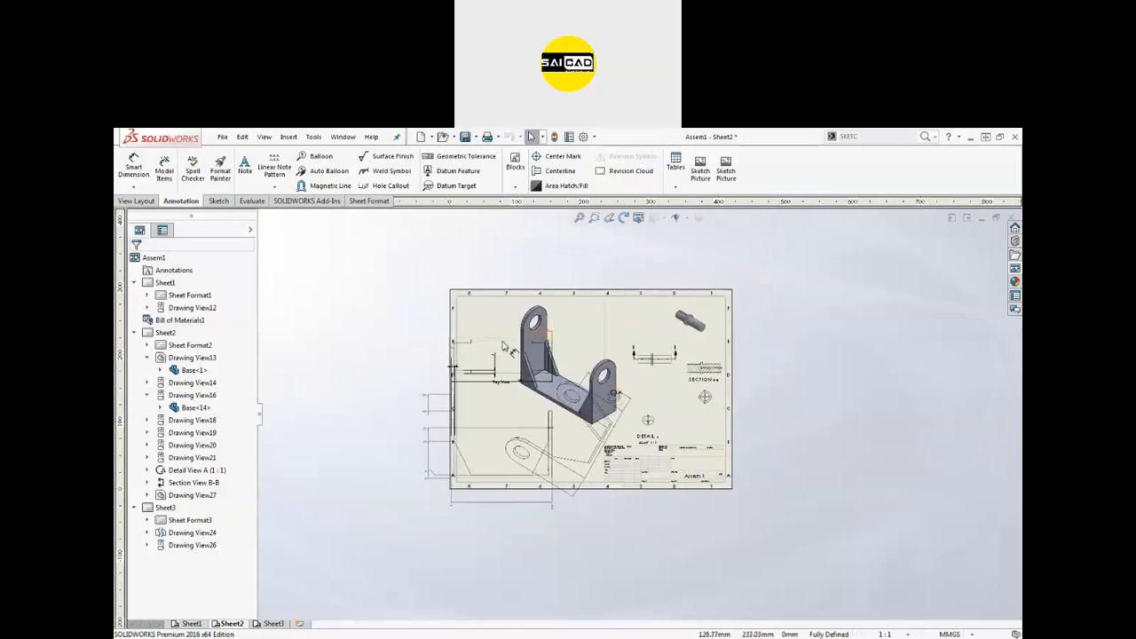
scroll(571, 377, "down", 1)
scroll(572, 376, "up", 2)
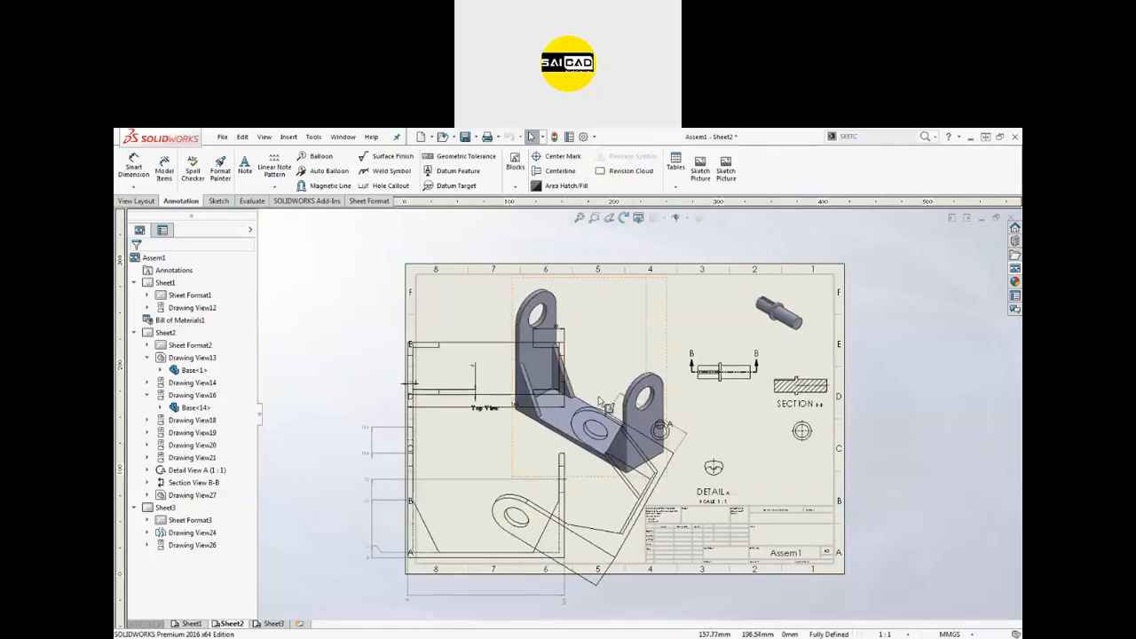
Set the Sheet2 scale back to 1:2.
left_click(885, 634)
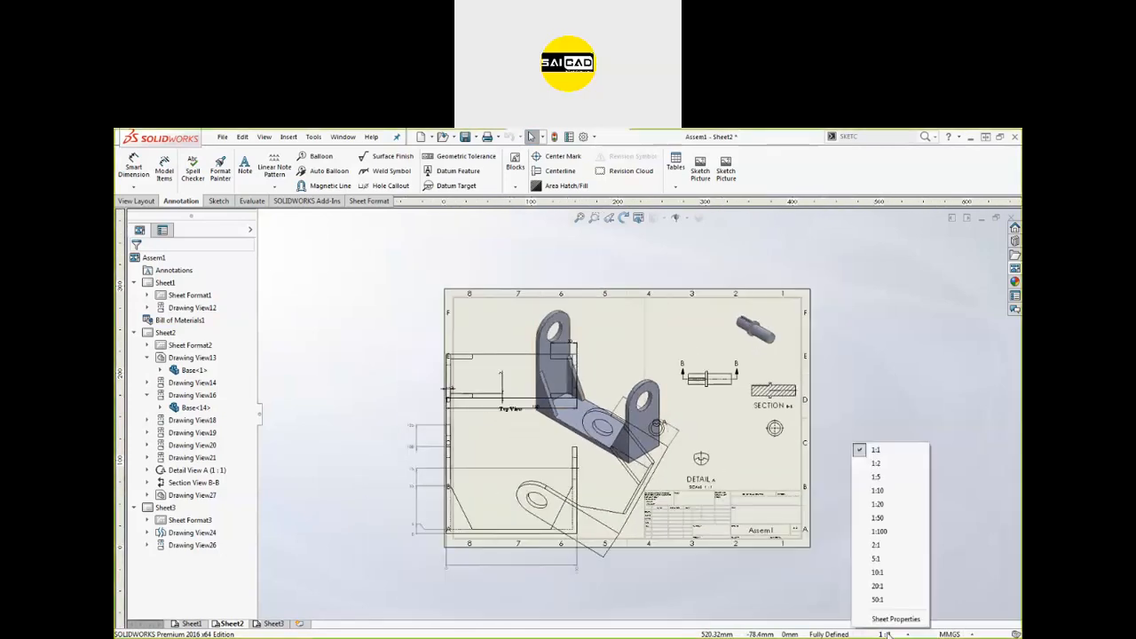
left_click(877, 463)
left_click(605, 409)
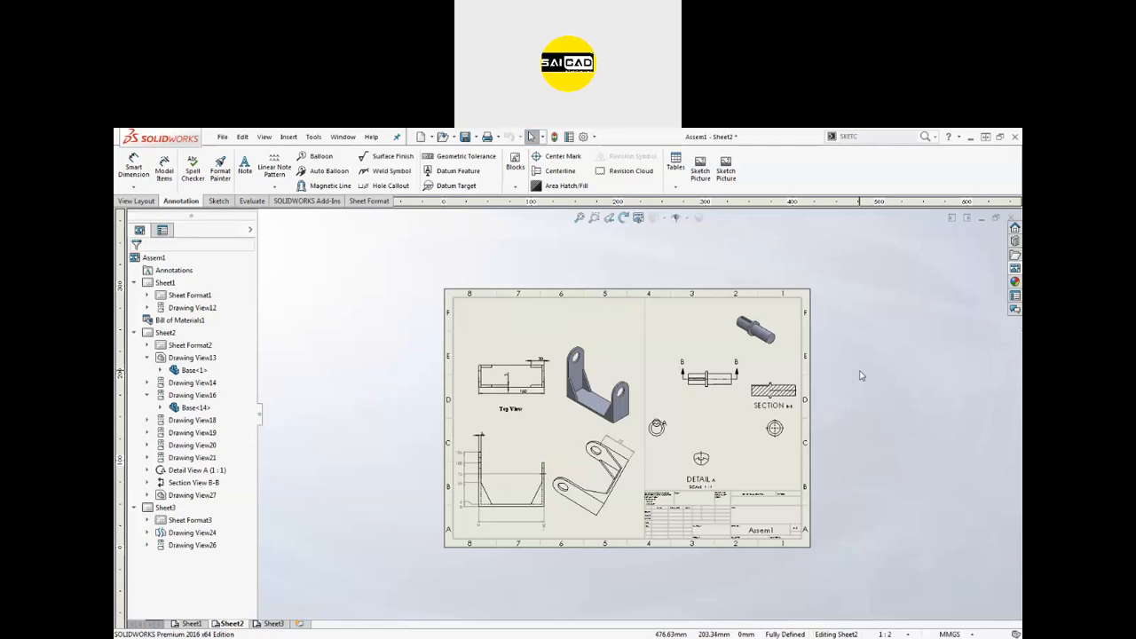
Switch from the Assem1 drawing to the Assem1 assembly document.
key("ctrl+n")
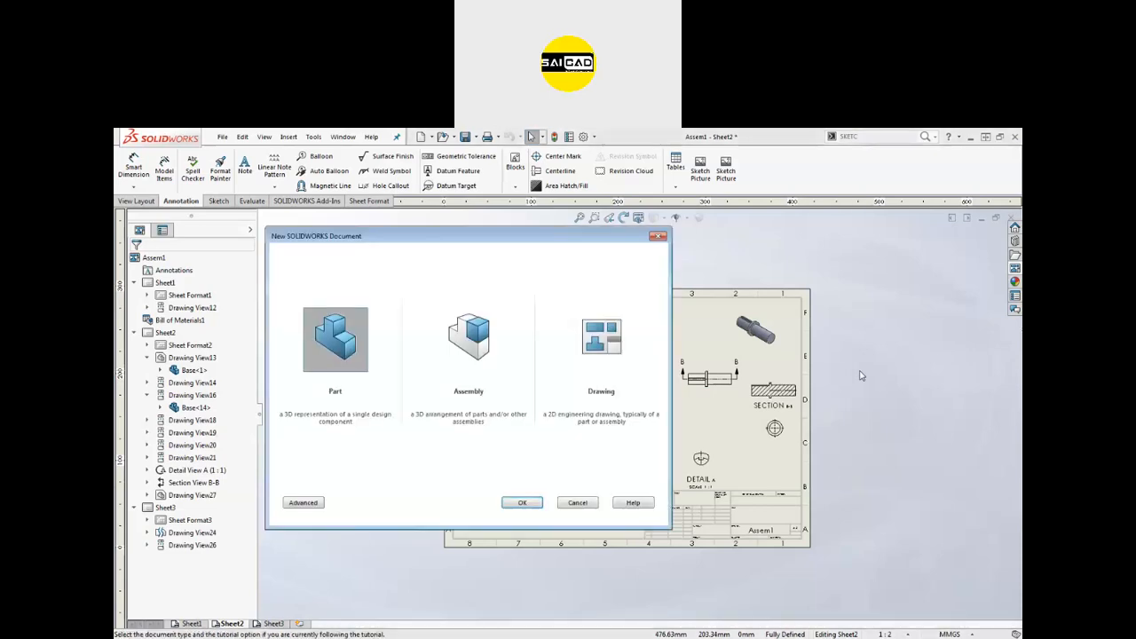
left_click(578, 503)
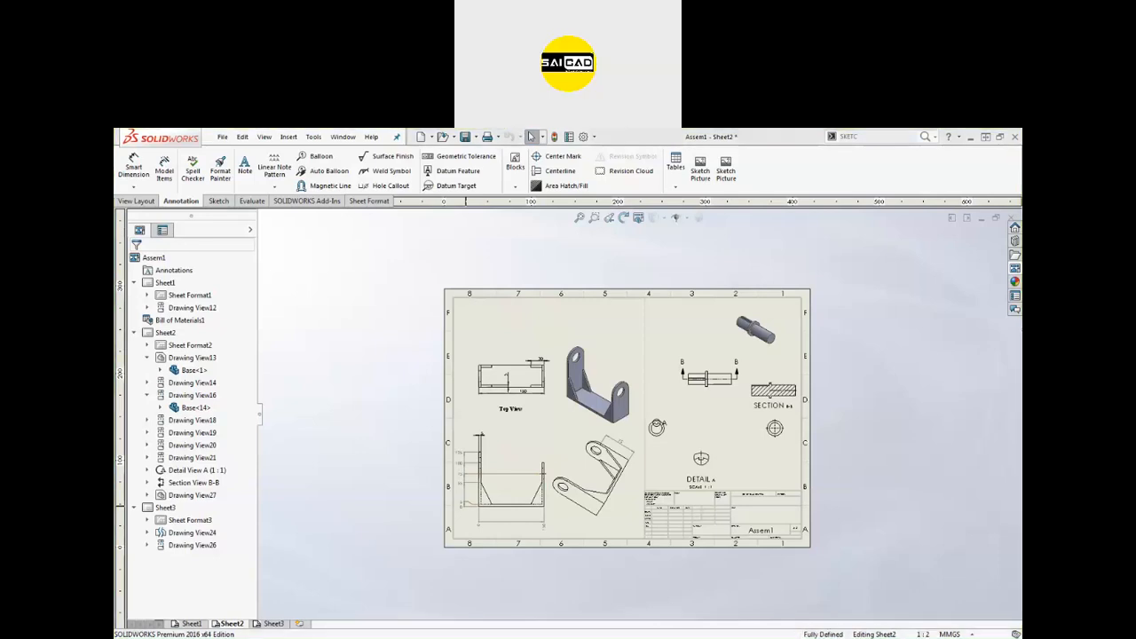
key("ctrl+Tab")
left_click(533, 294)
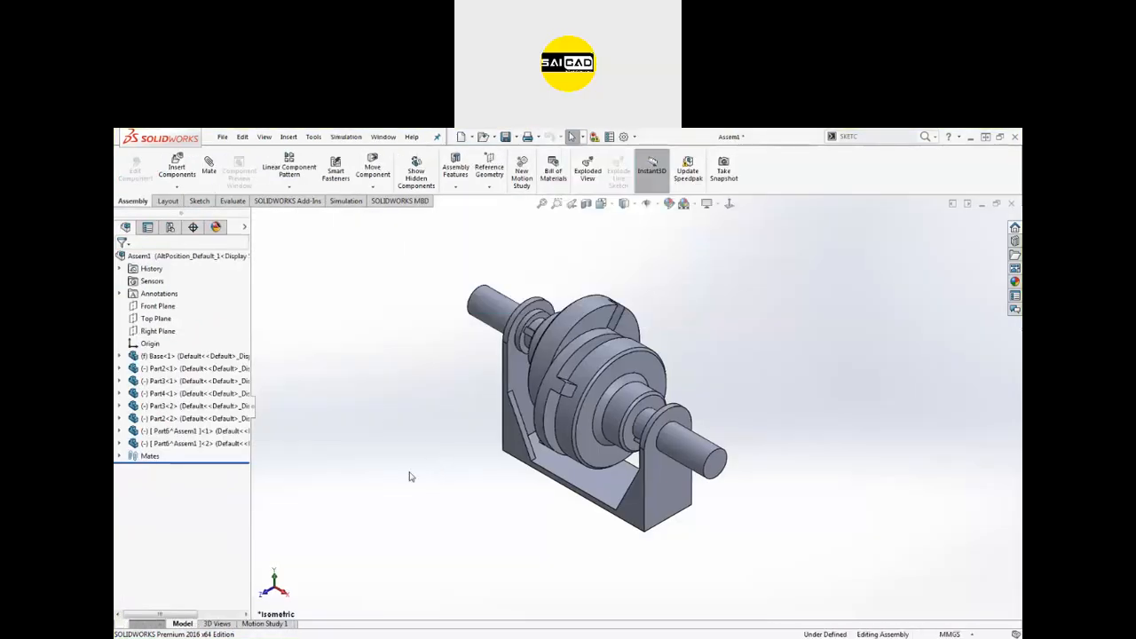
In Motion Study 1, add a rotary motor to the Part3 shaft's cylindrical face with a constant speed of 100 RPM.
left_click(264, 623)
middle_click_drag(452, 347, 507, 357)
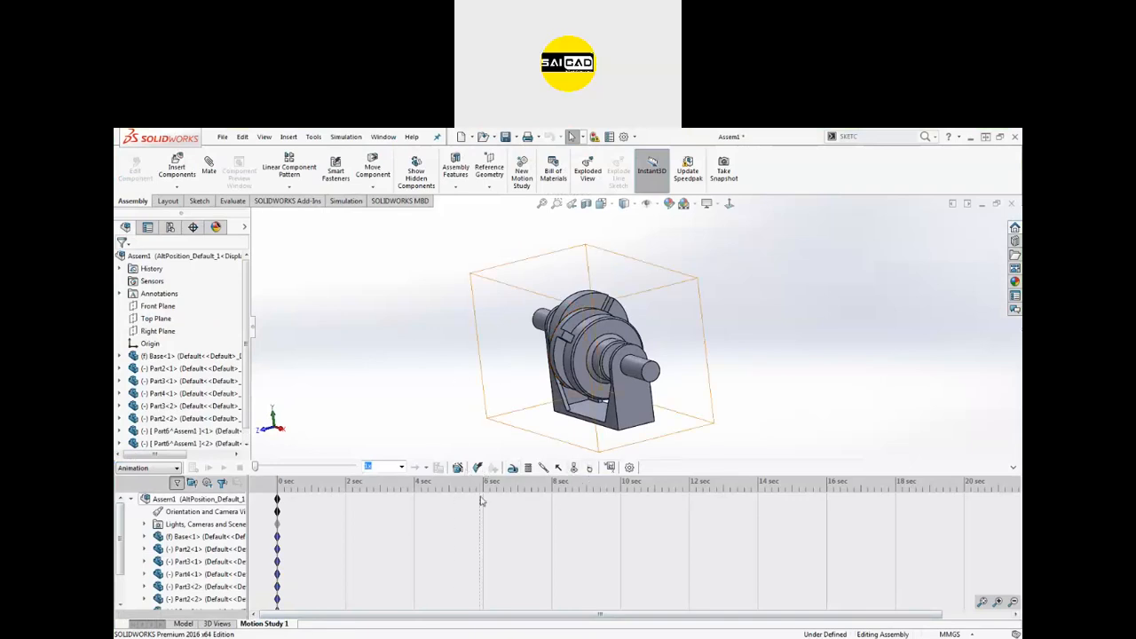
middle_click_drag(497, 311, 565, 284)
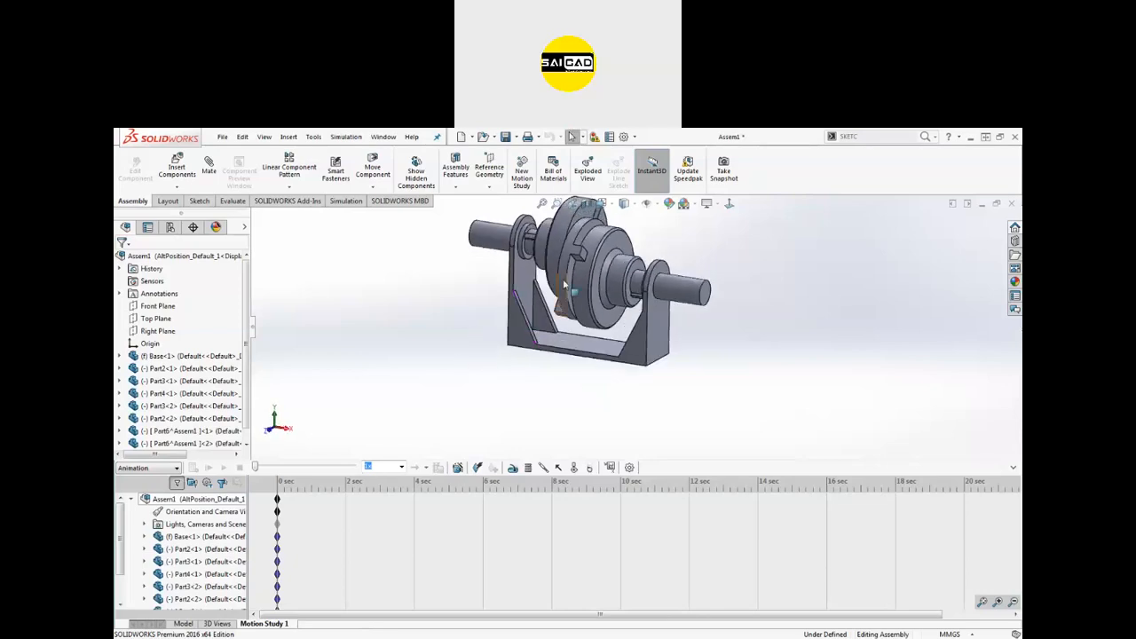
left_click(513, 470)
left_click(671, 295)
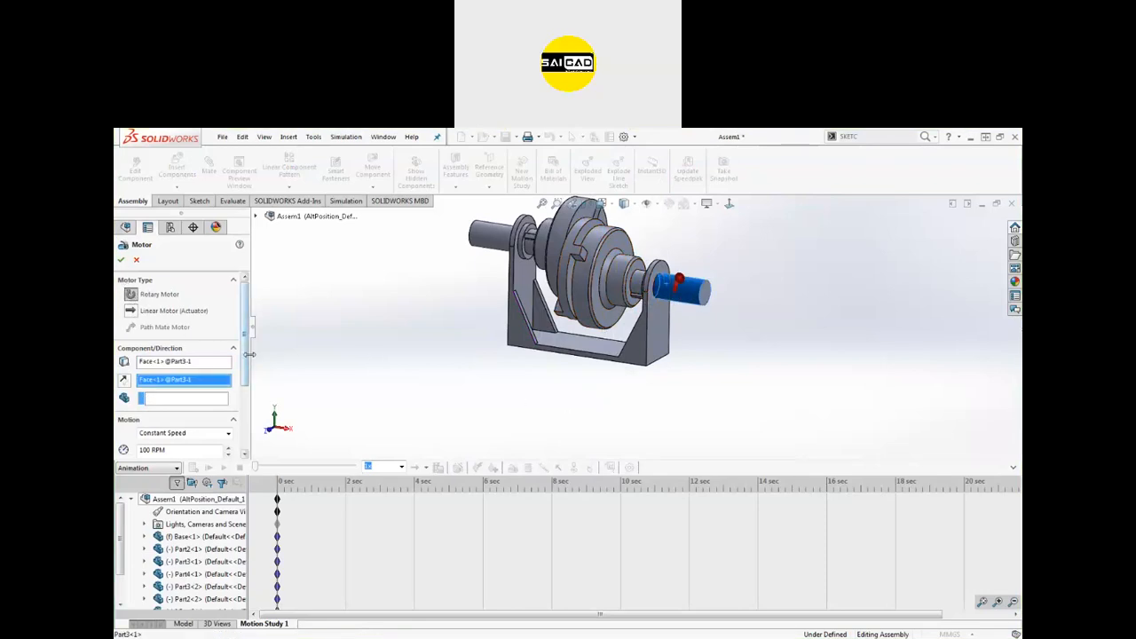
scroll(238, 406, "down", 2)
left_click(196, 366)
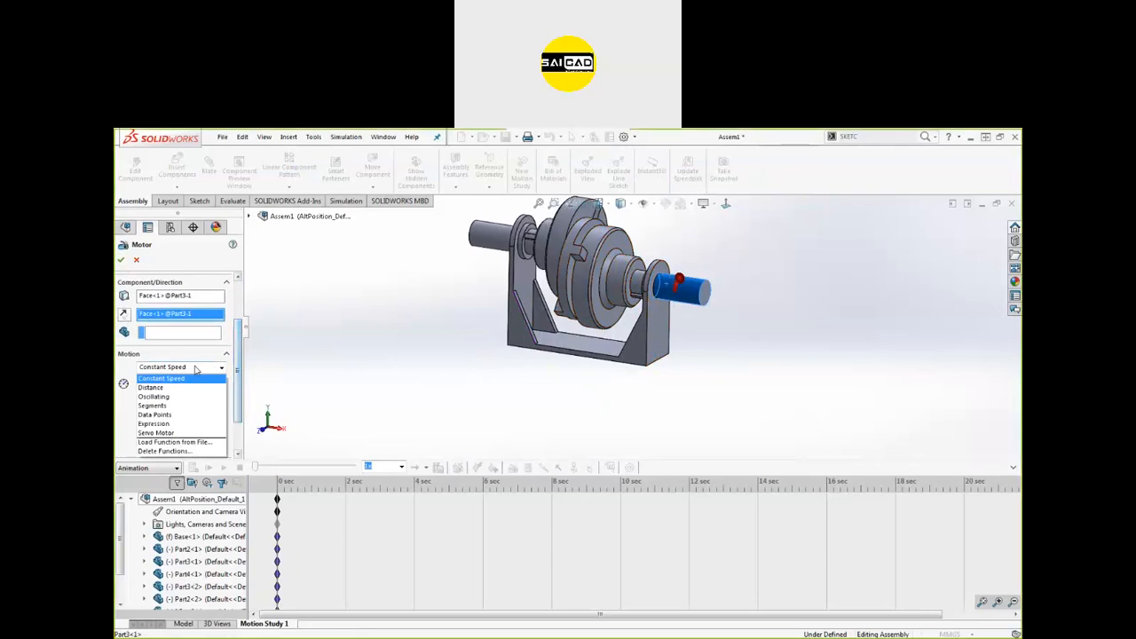
left_click(173, 379)
left_click(167, 383)
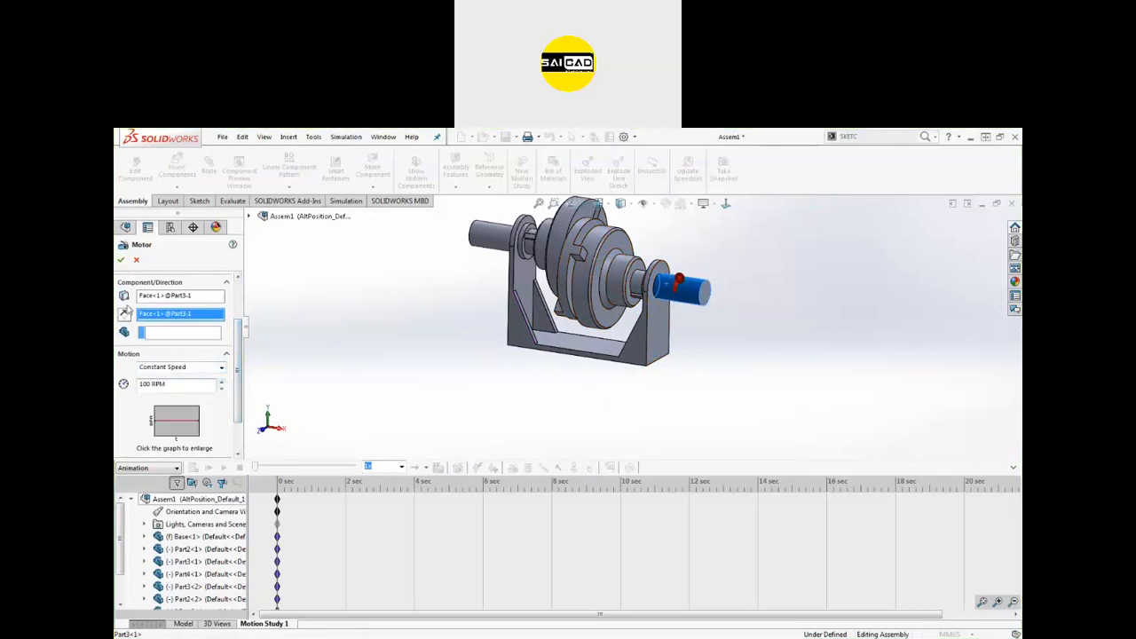
left_click(121, 260)
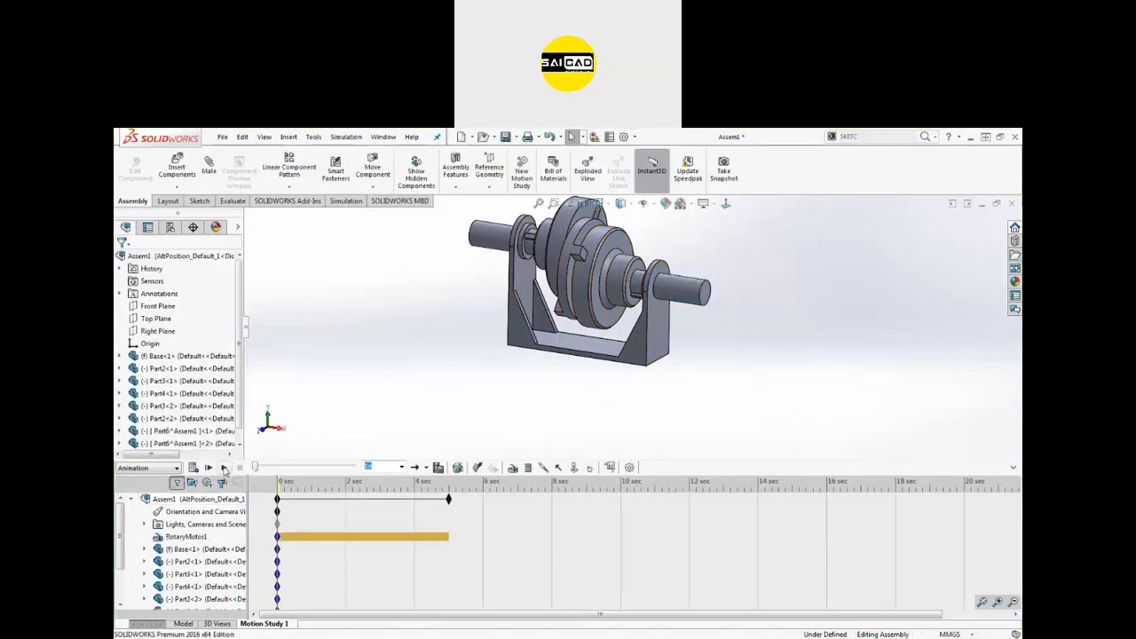
Play the 5-second motion study of the coupling assembly, and replay it from the start.
left_click(222, 470)
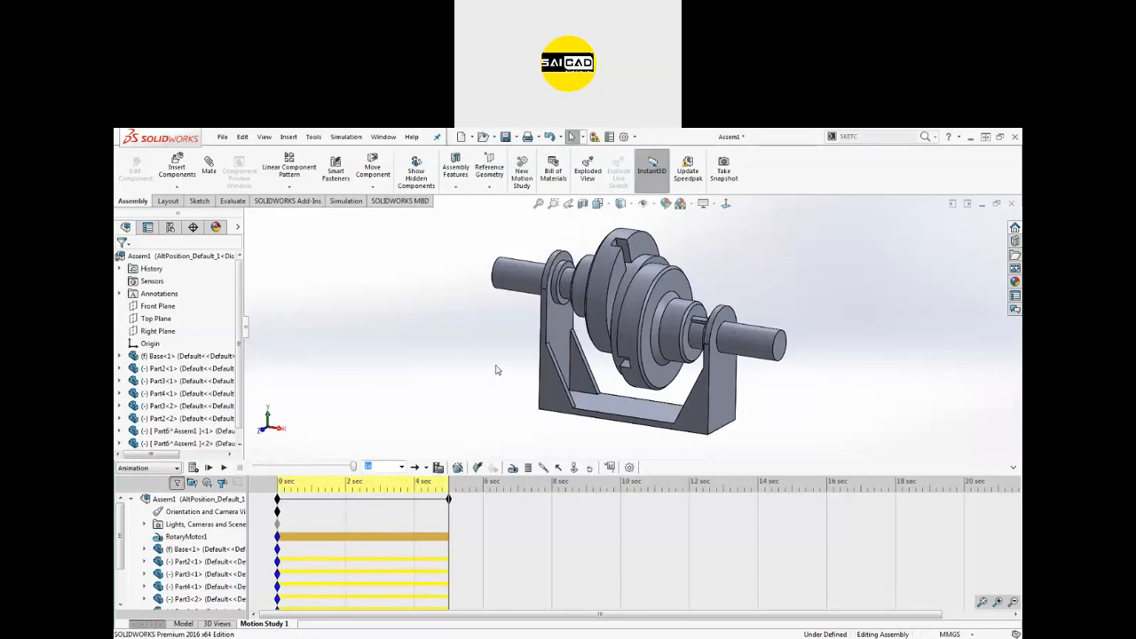
left_click(282, 484)
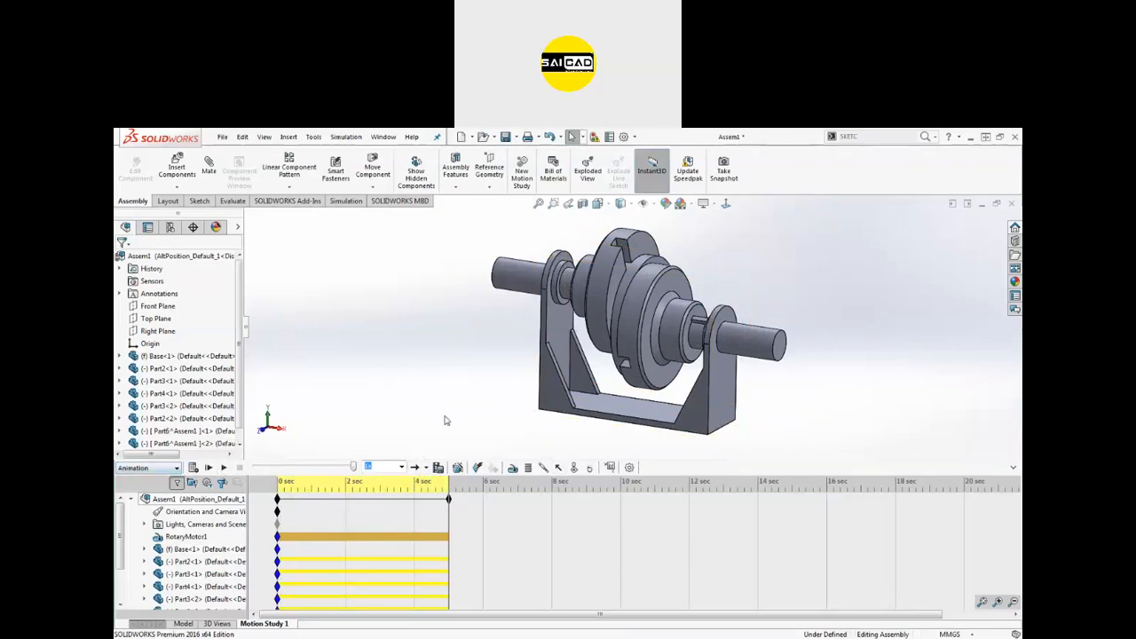
left_click(223, 467)
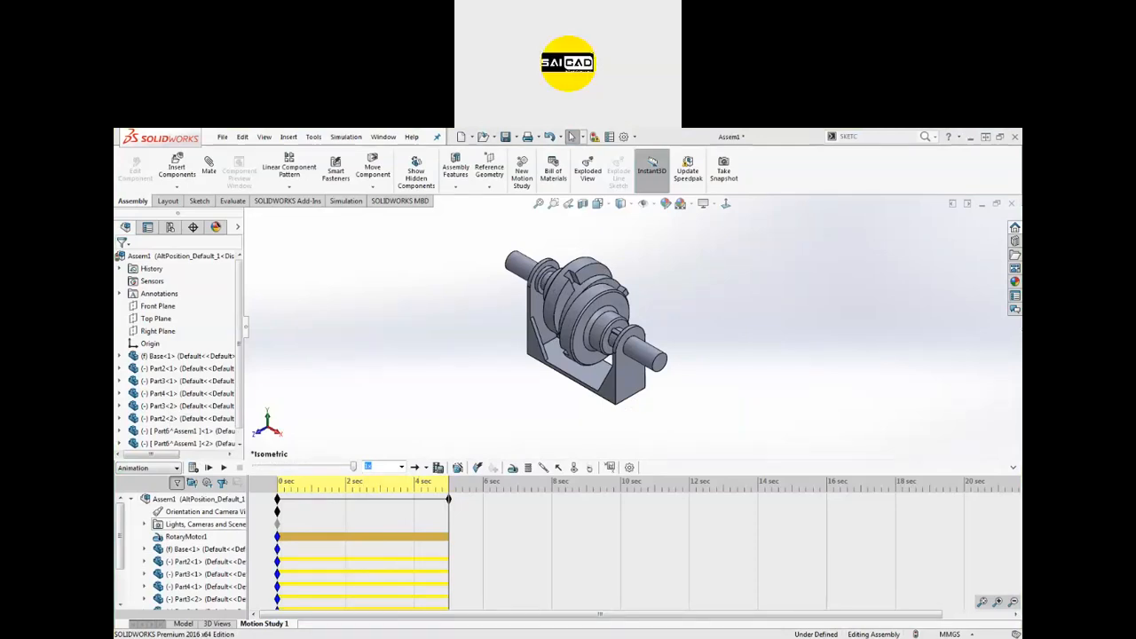
Switch to Solidworks_Assignment_8.pdf in Adobe Acrobat Reader and examine the gripper assembly's part drawings and the title block's projection symbol.
key("alt+Tab")
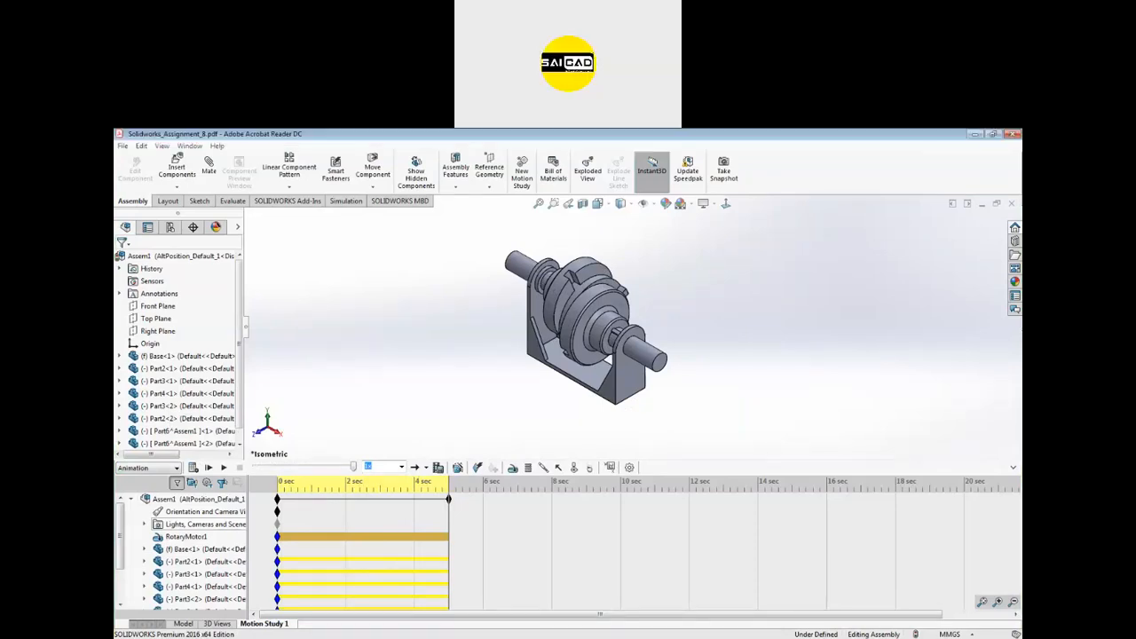
scroll(574, 478, "down", 5)
scroll(574, 479, "down", 12)
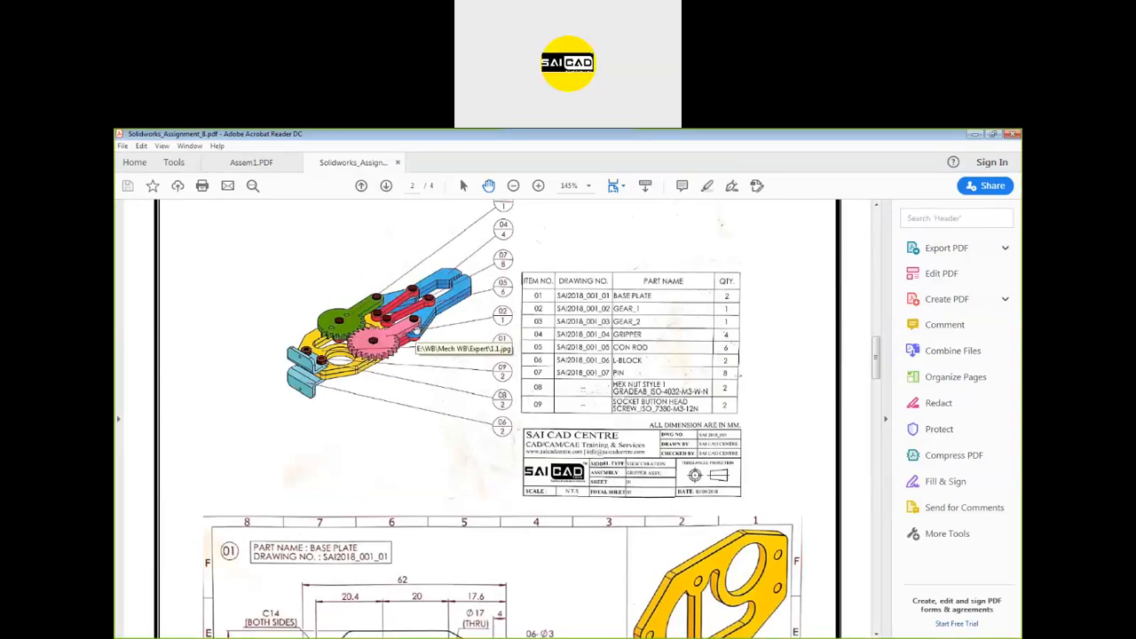
scroll(529, 337, "down", 15)
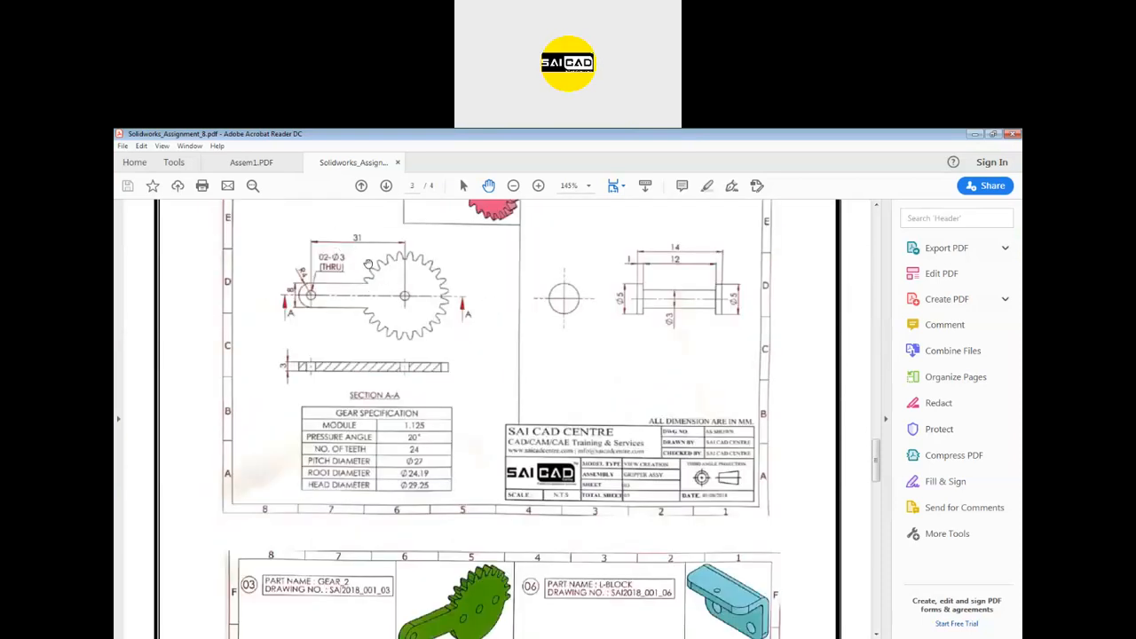
scroll(427, 293, "down", 5)
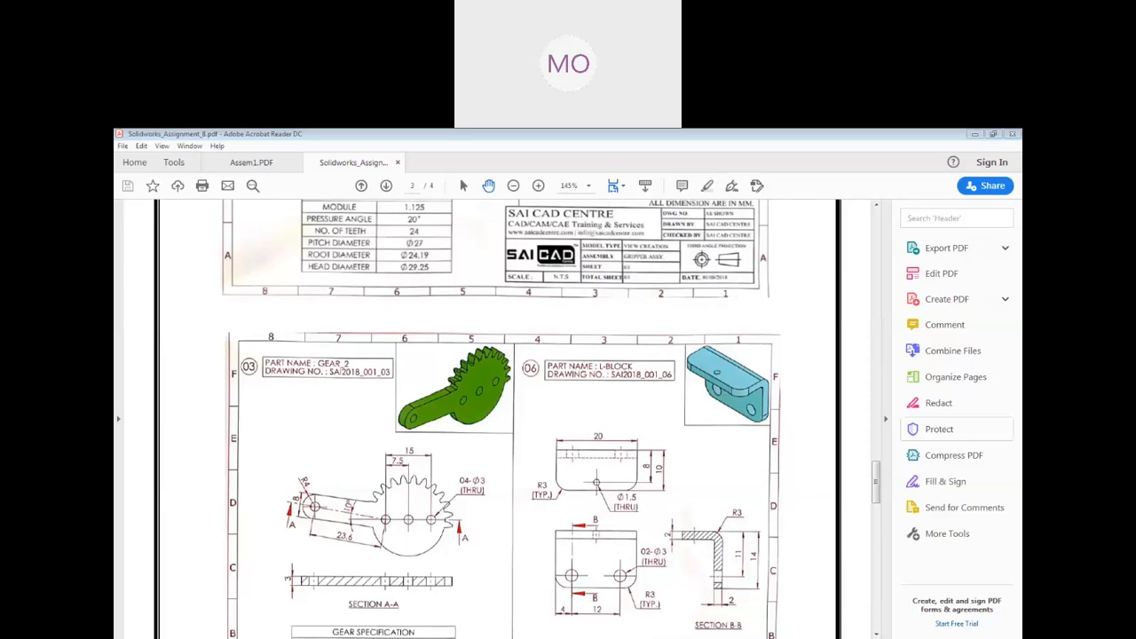
scroll(841, 338, "down", 3)
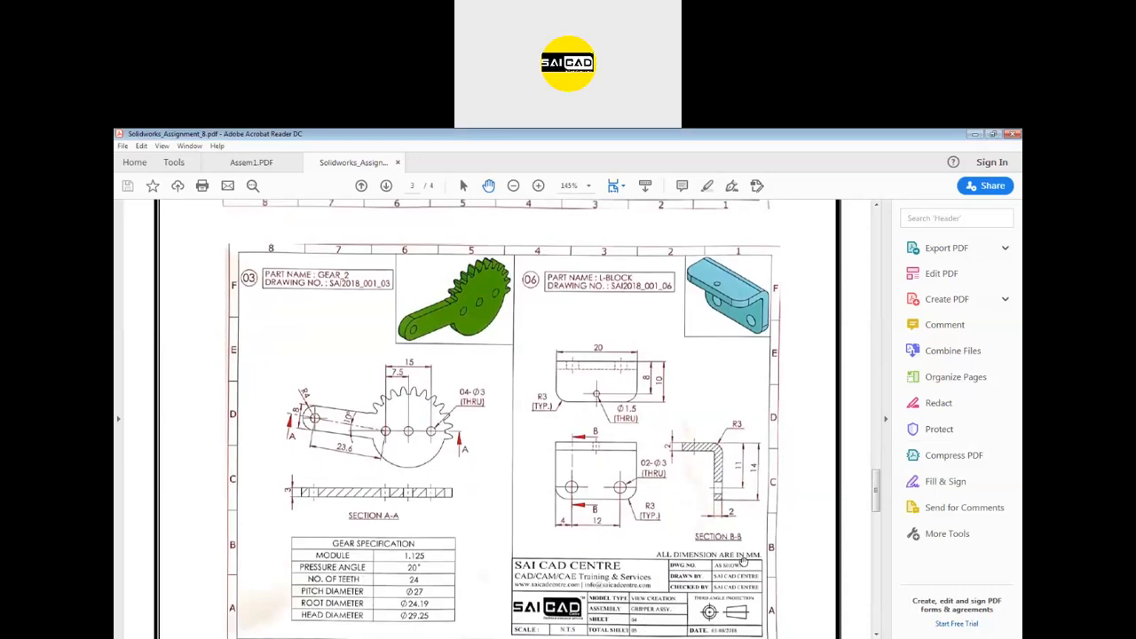
scroll(744, 563, "down", 3)
scroll(741, 522, "up", 6, "ctrl")
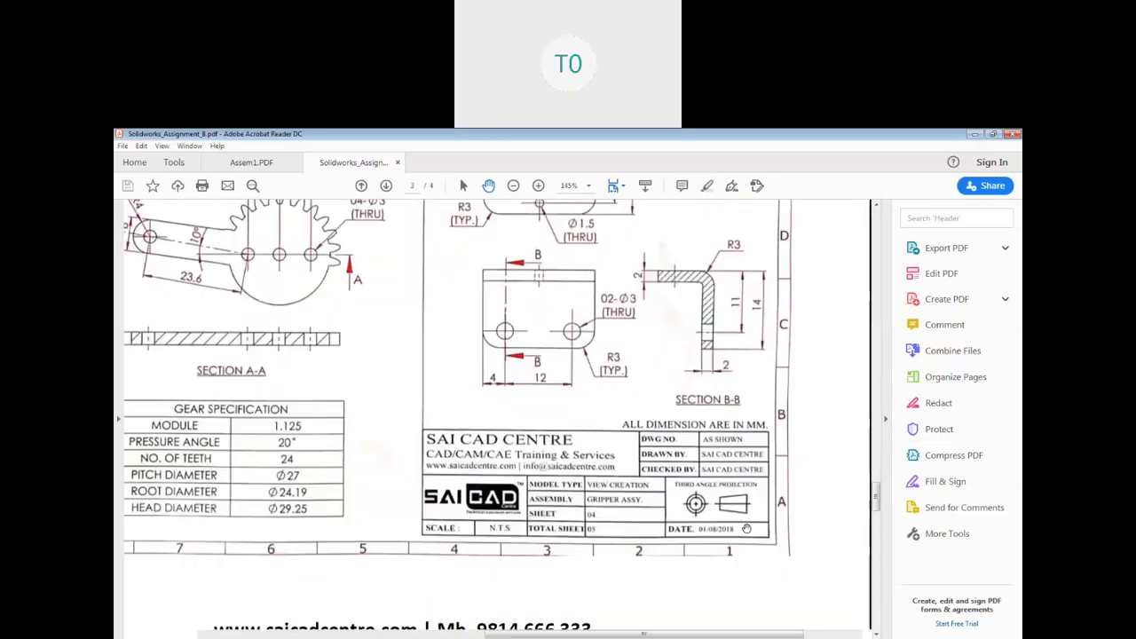
scroll(727, 509, "down", 3, "ctrl")
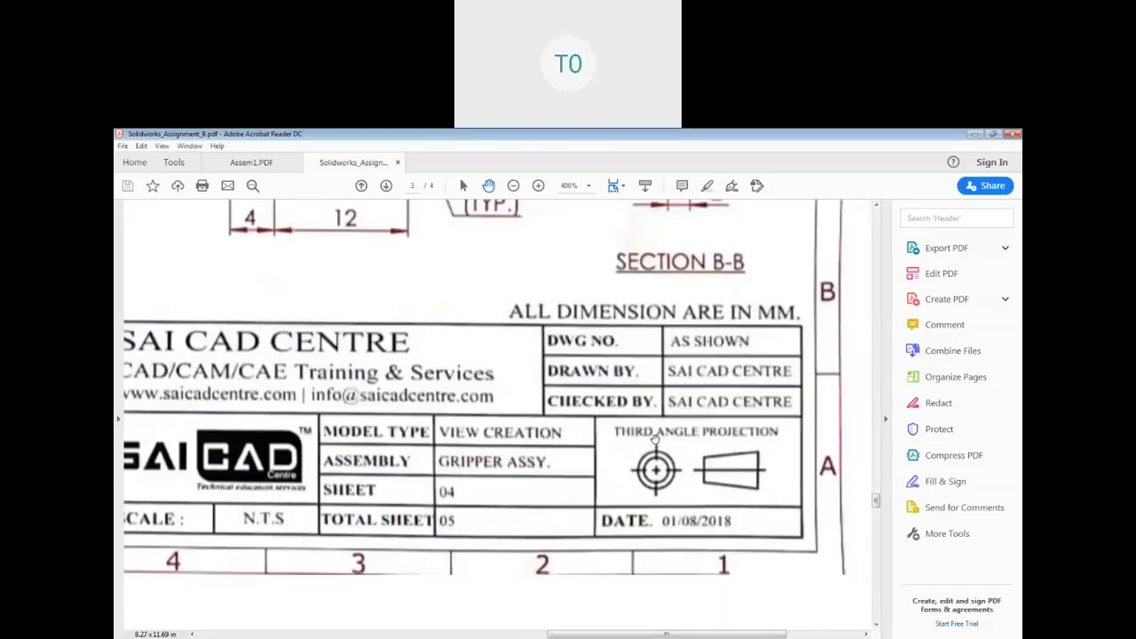
left_click_drag(650, 463, 709, 485)
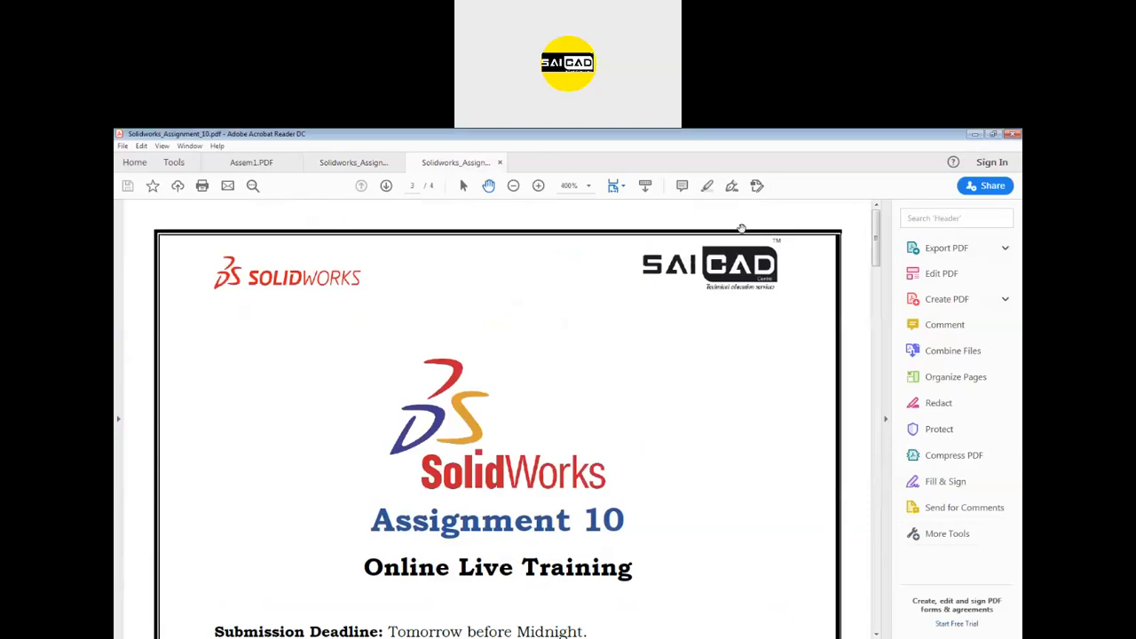
Look through Solidworks_Assignment_10.pdf from its cover page to the last sheet of butterfly valve parts.
scroll(536, 414, "down", 5)
scroll(536, 415, "down", 12)
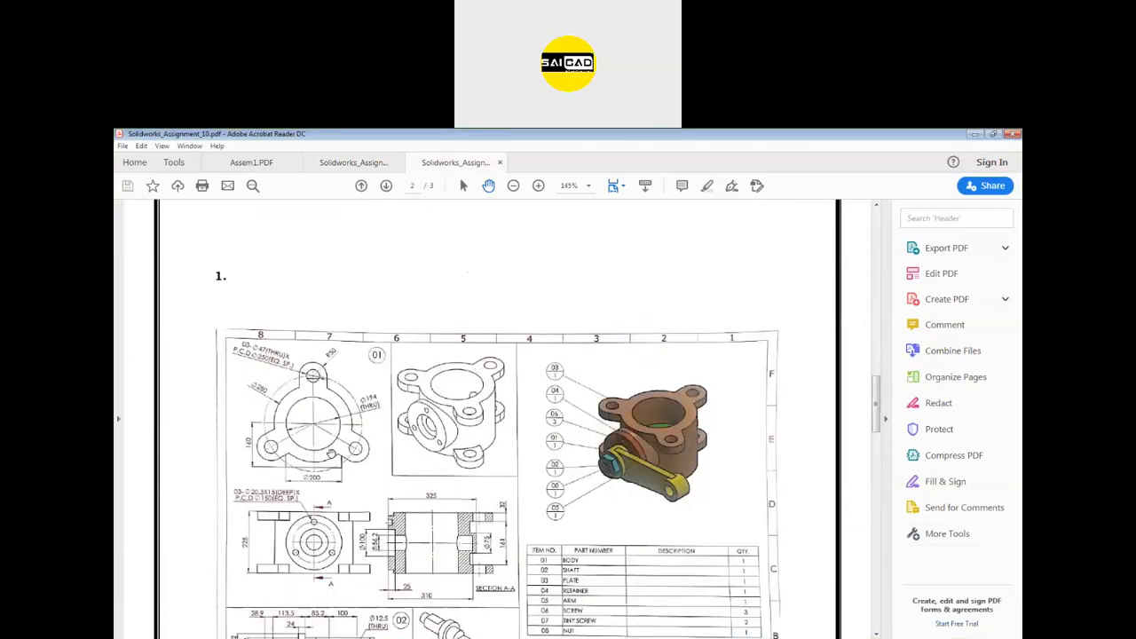
scroll(502, 430, "down", 2)
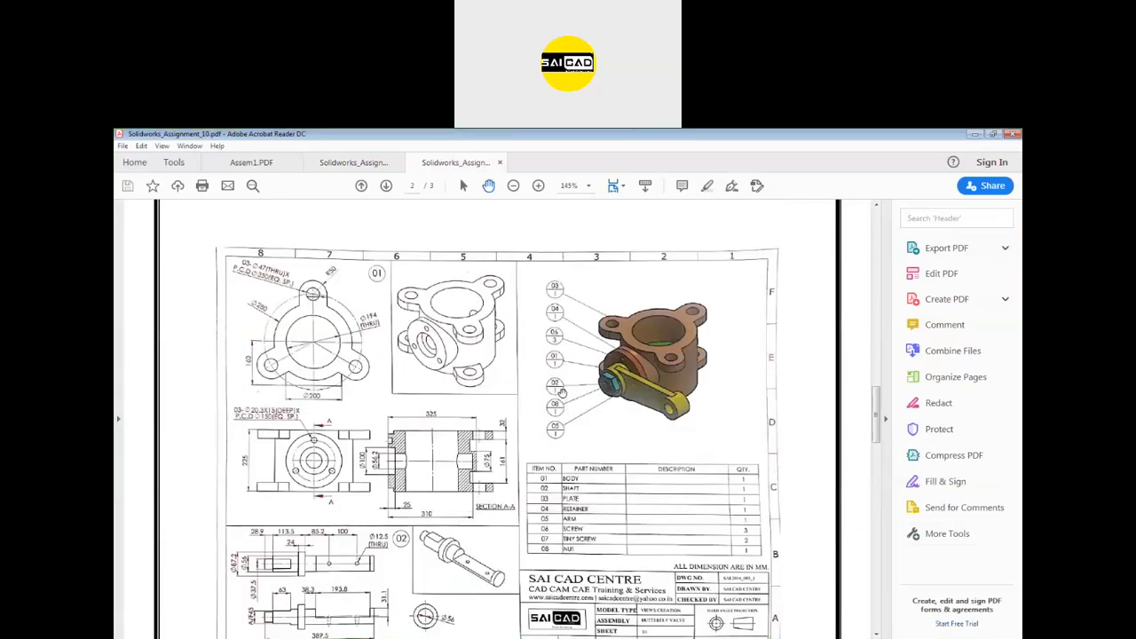
scroll(565, 386, "down", 15)
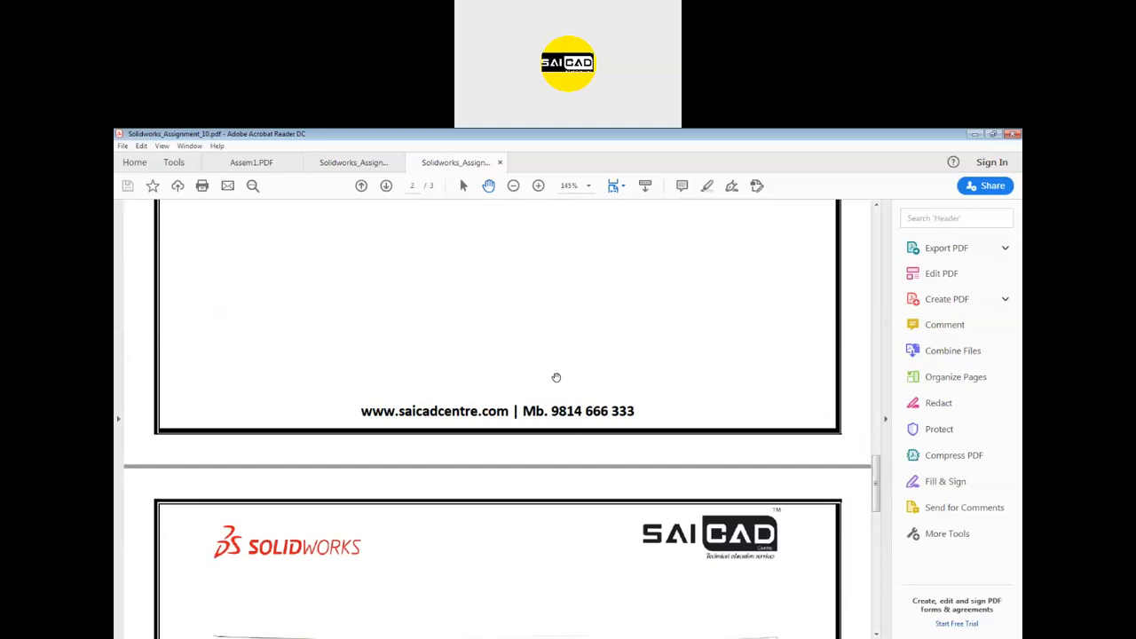
scroll(561, 396, "up", 2)
scroll(552, 410, "down", 1)
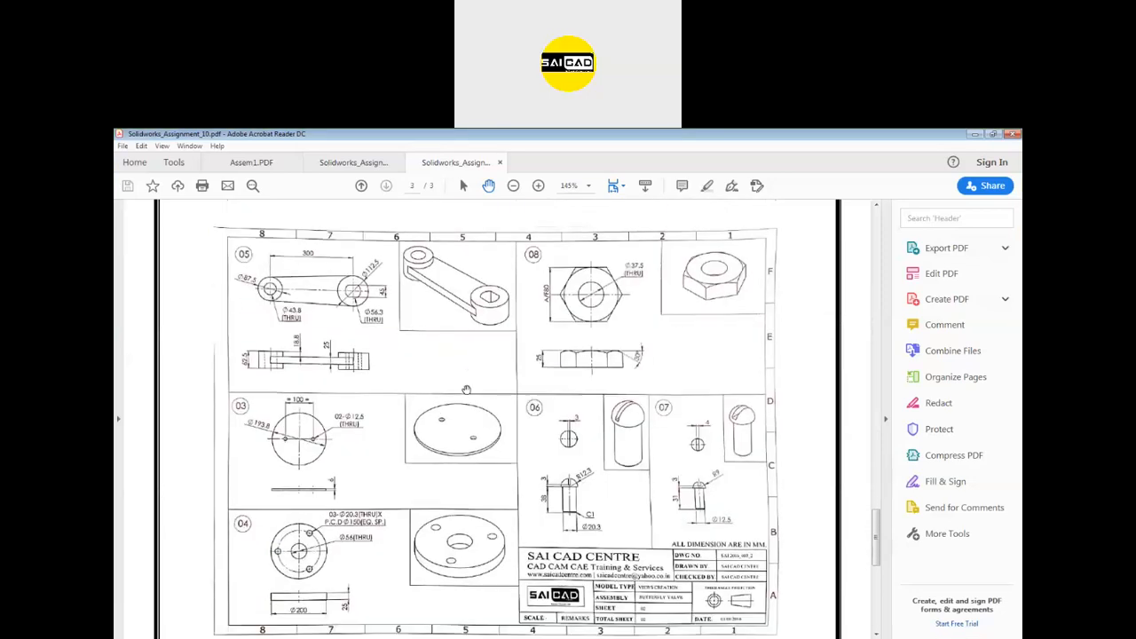
Return to the butterfly valve's first sheet and examine the body and shaft views, the ballooned assembly and the parts list.
scroll(527, 481, "up", 10)
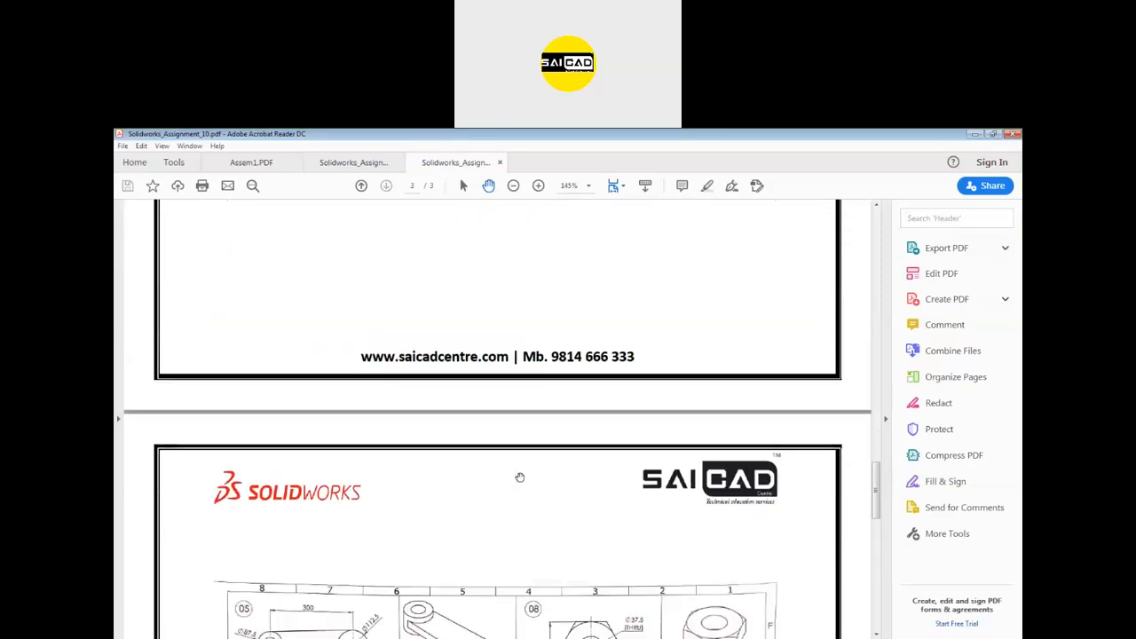
scroll(525, 482, "up", 3)
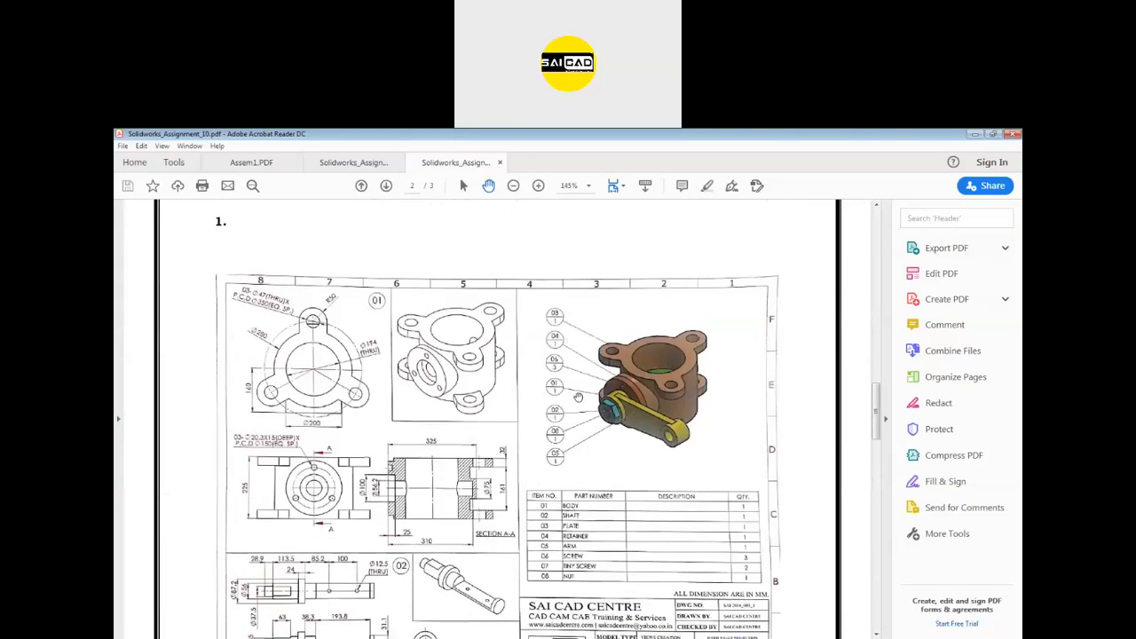
scroll(569, 529, "down", 2)
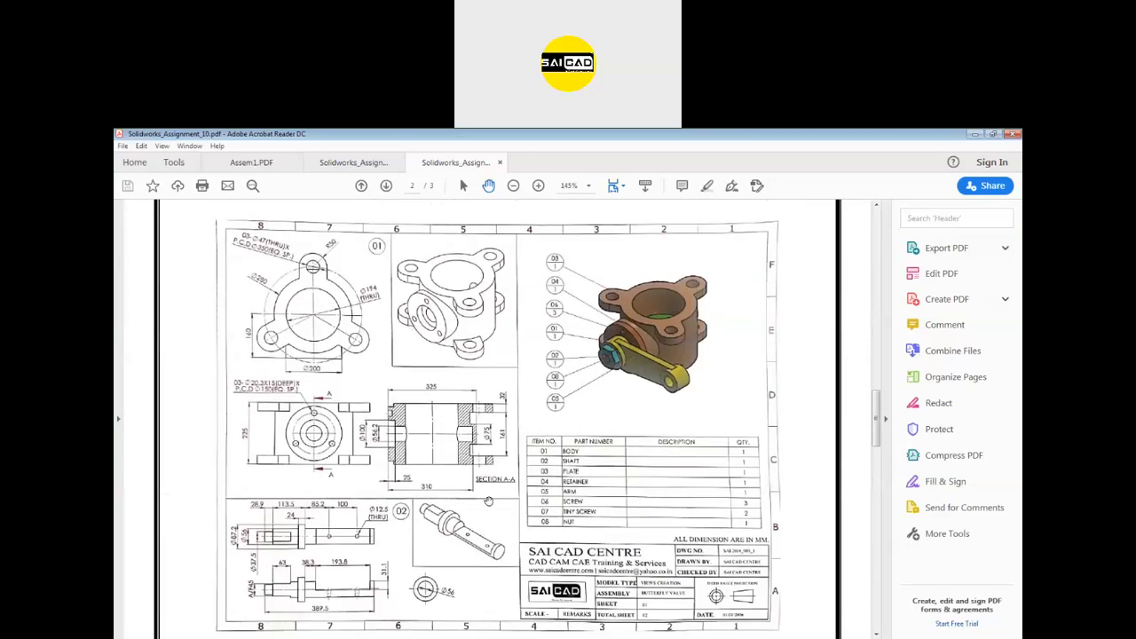
scroll(488, 502, "down", 2)
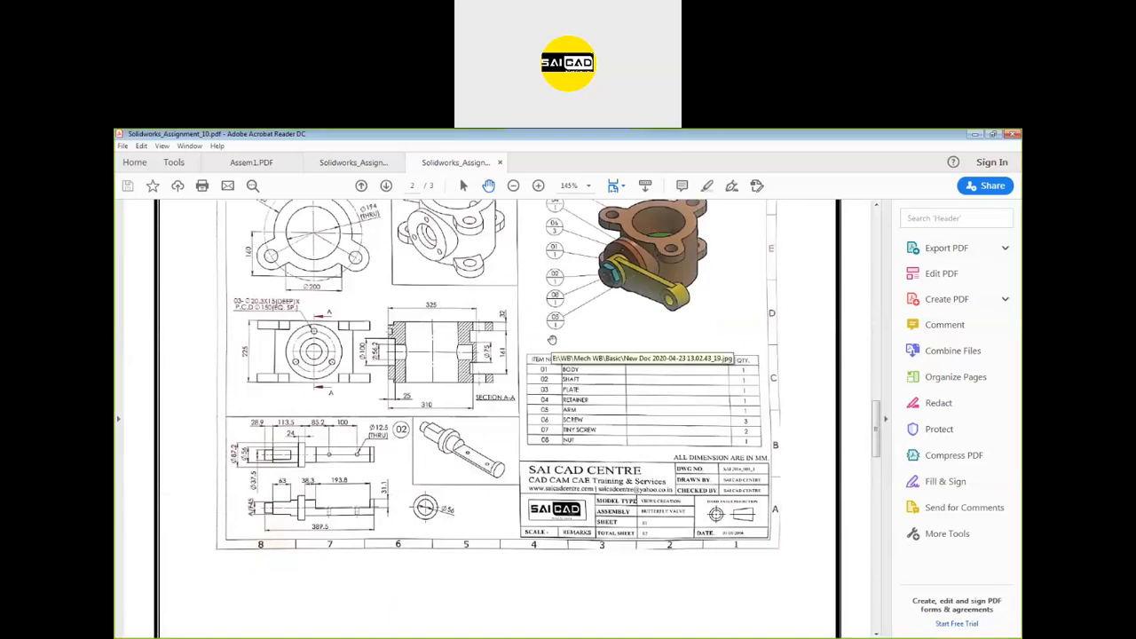
left_click_drag(566, 347, 566, 384)
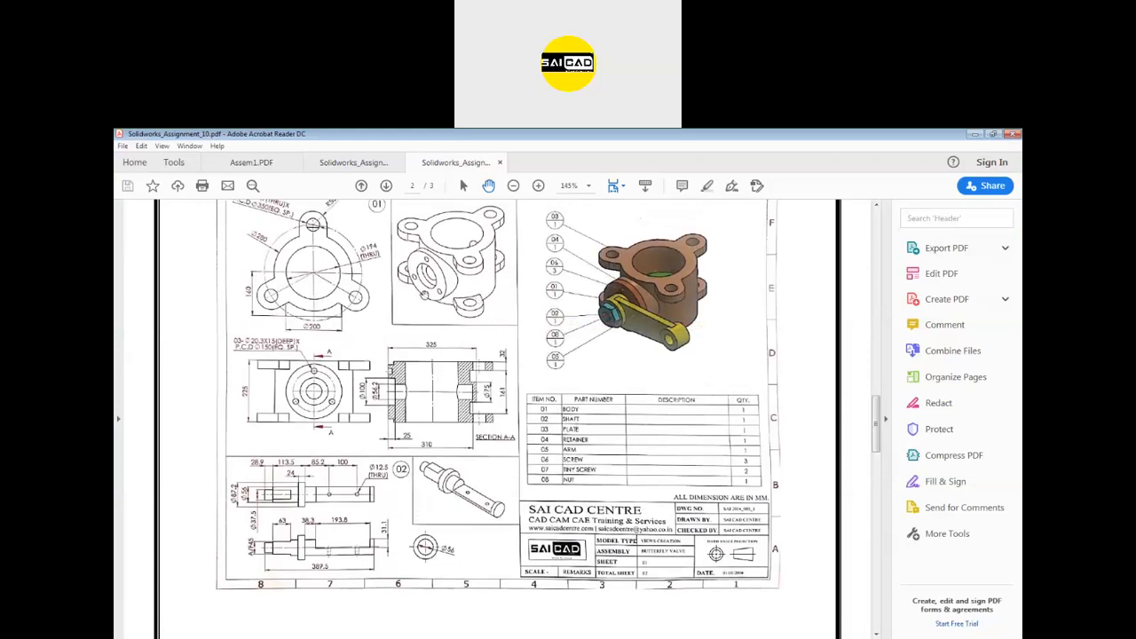
scroll(354, 282, "up", 1)
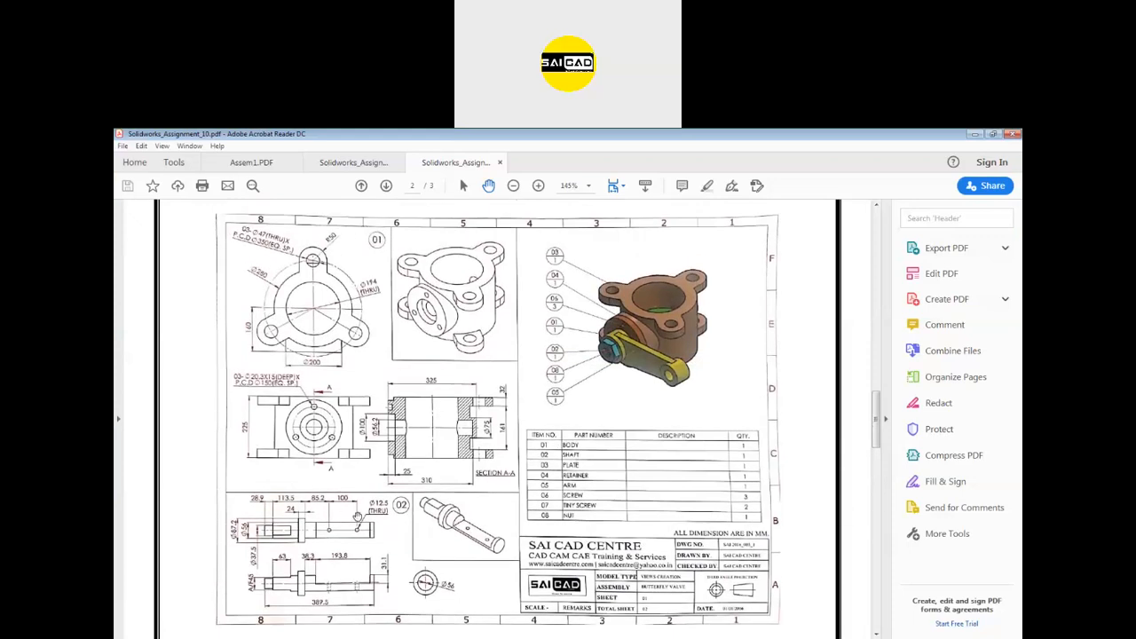
scroll(355, 518, "down", 1)
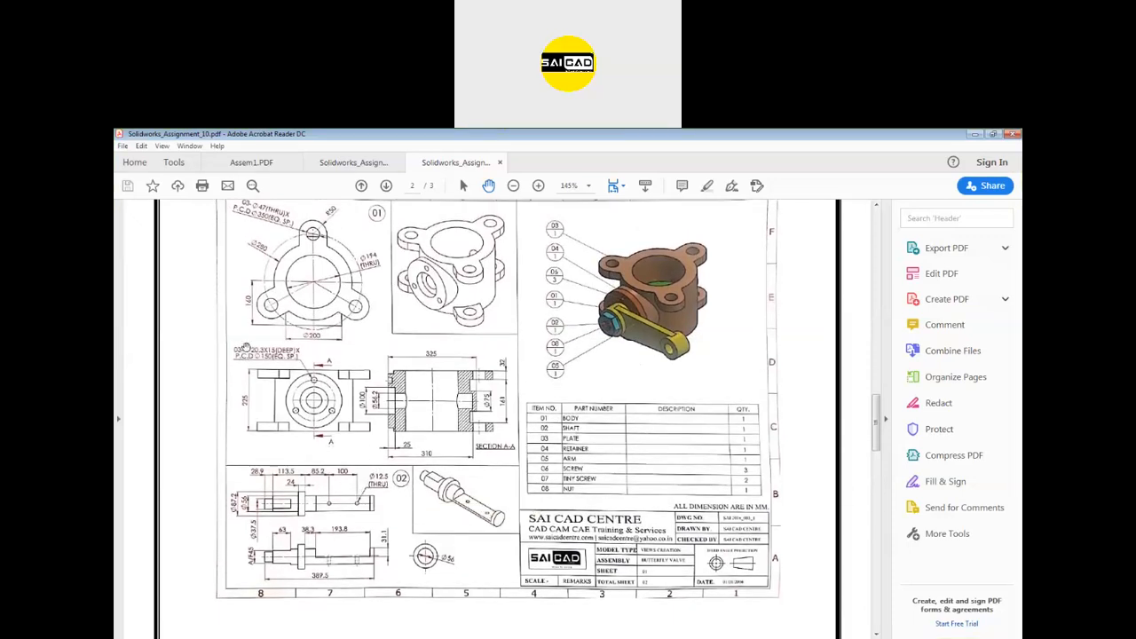
scroll(649, 348, "up", 1)
scroll(649, 348, "down", 1)
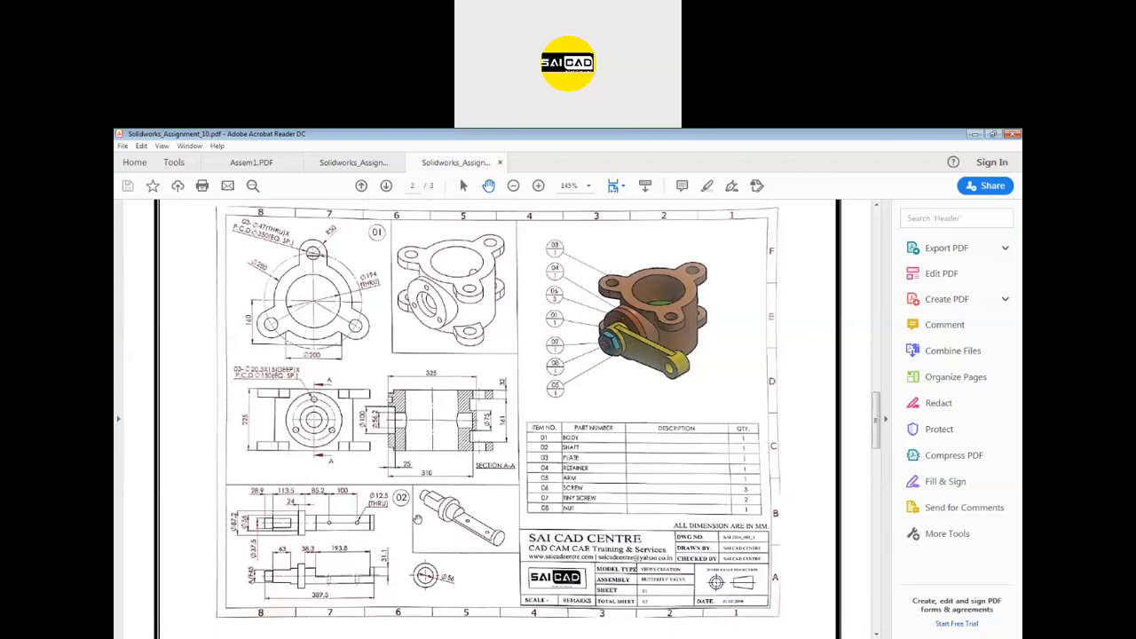
Examine the butterfly valve's second sheet of part drawings and its title block's sheet numbers, finishing at 100% zoom.
scroll(520, 542, "down", 10)
scroll(624, 234, "down", 5)
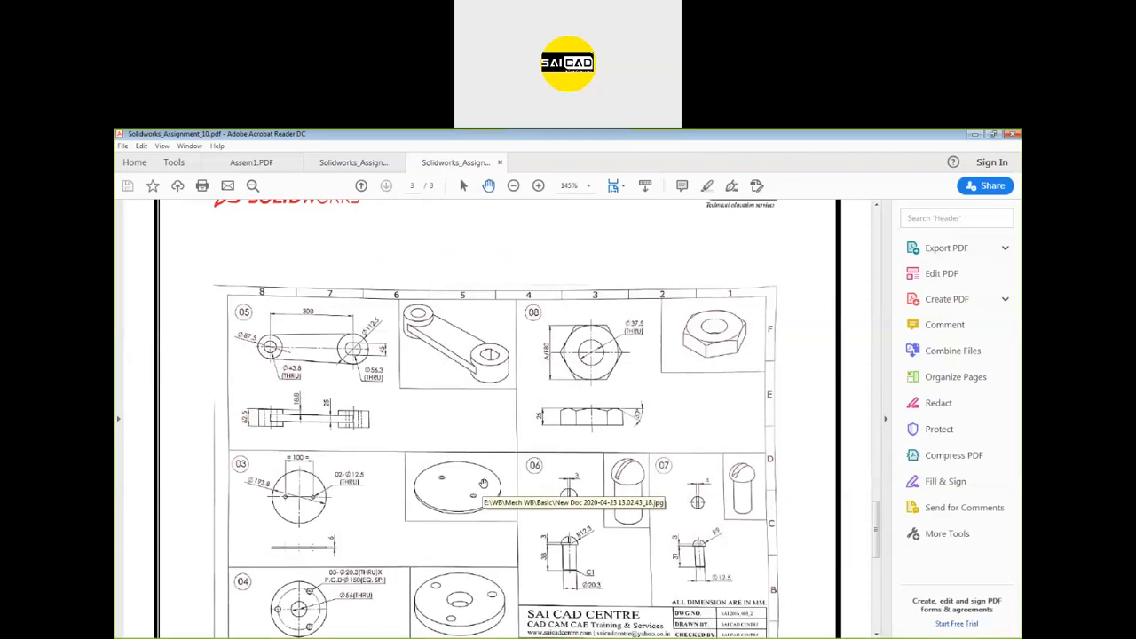
scroll(577, 471, "down", 2)
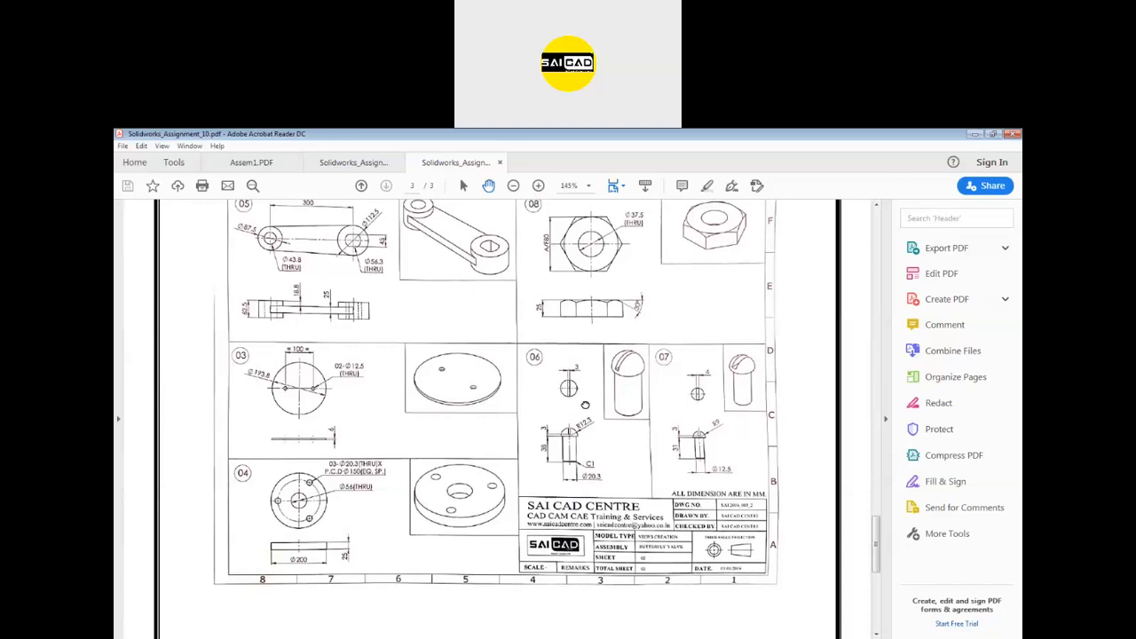
scroll(586, 561, "up", 6, "ctrl")
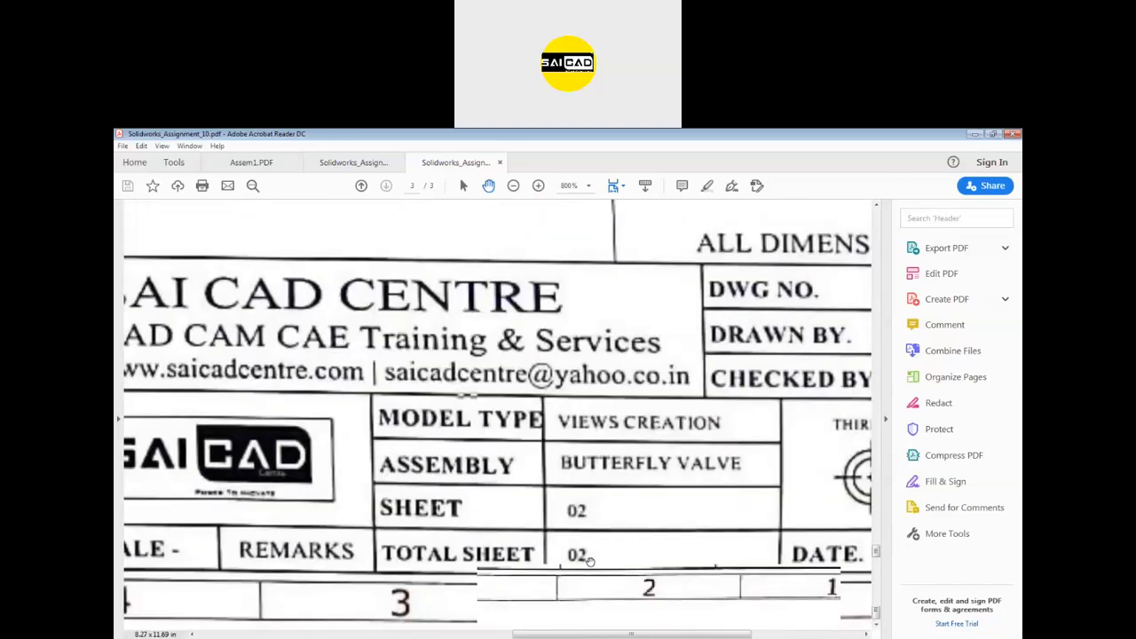
scroll(589, 561, "down", 4, "ctrl")
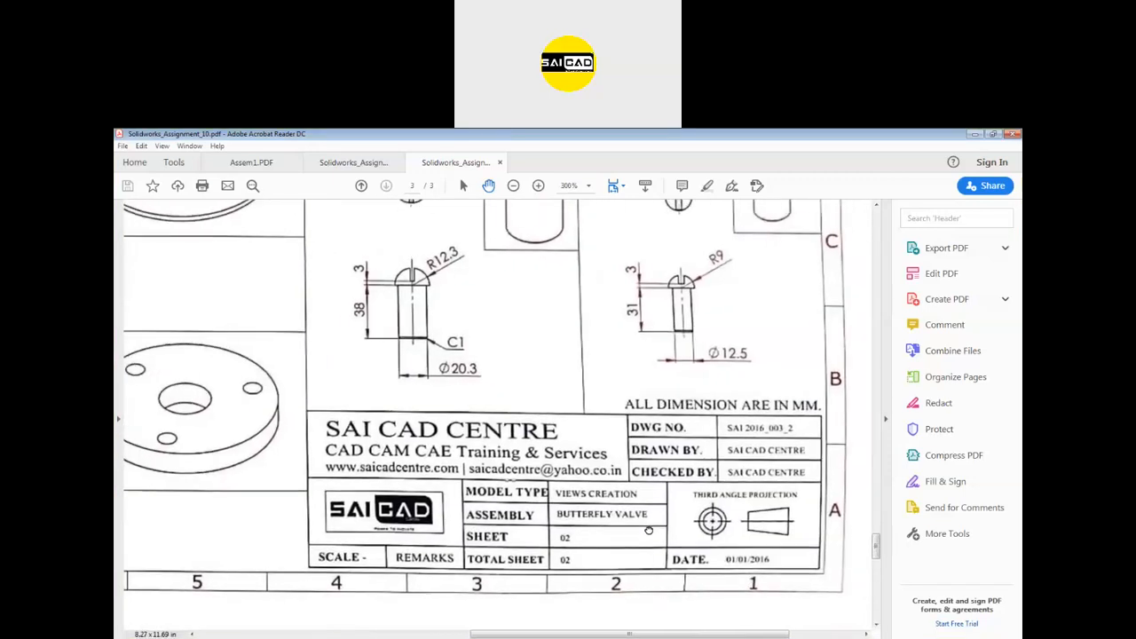
scroll(647, 530, "down", 2, "ctrl")
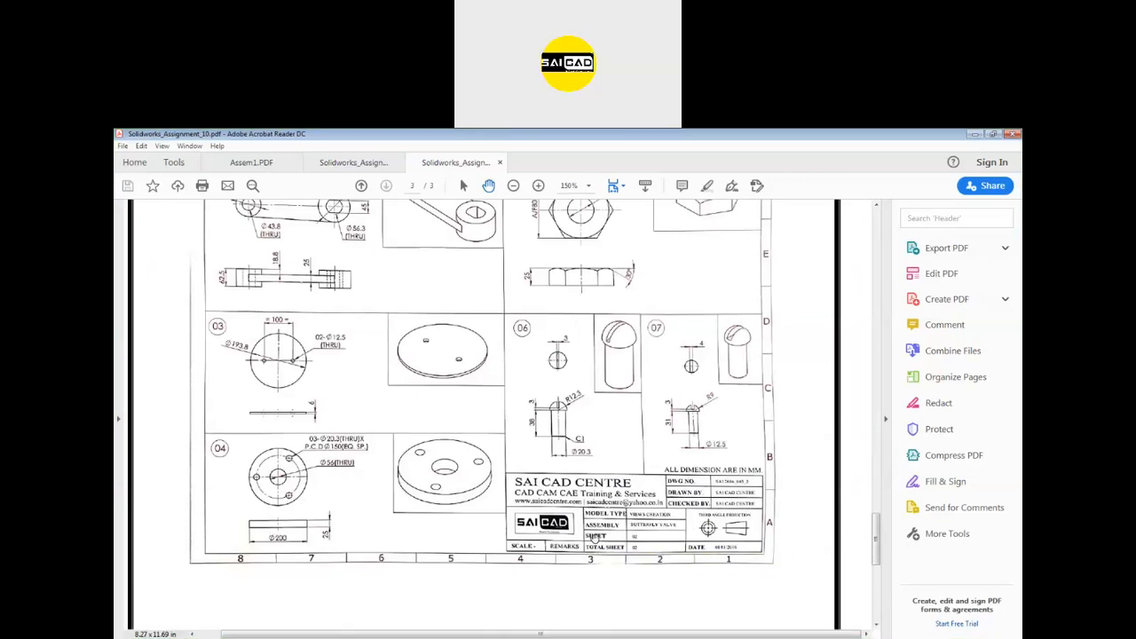
left_click(590, 187)
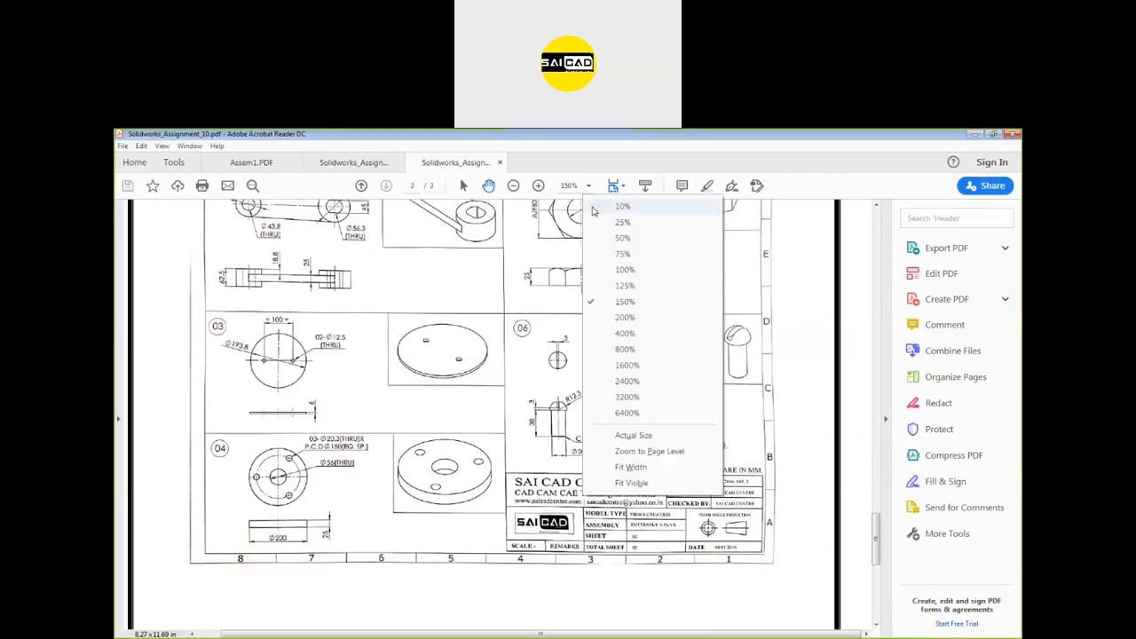
left_click(621, 271)
left_click_drag(603, 311, 606, 417)
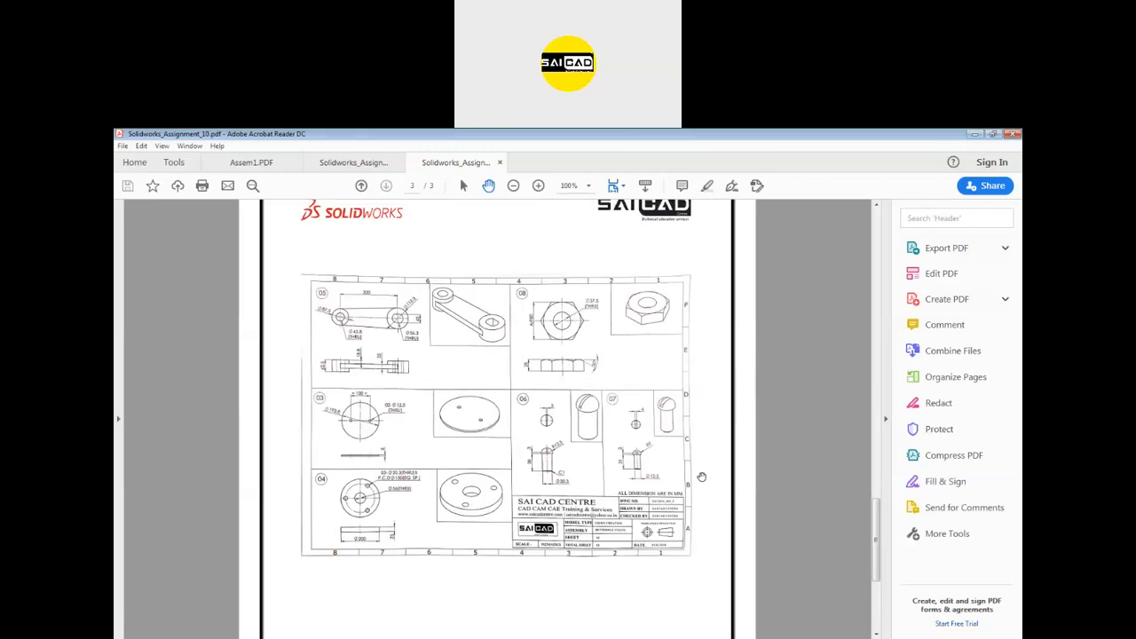
Switch back to SOLIDWORKS and close the coupling assembly without saving the modified documents.
left_click(975, 133)
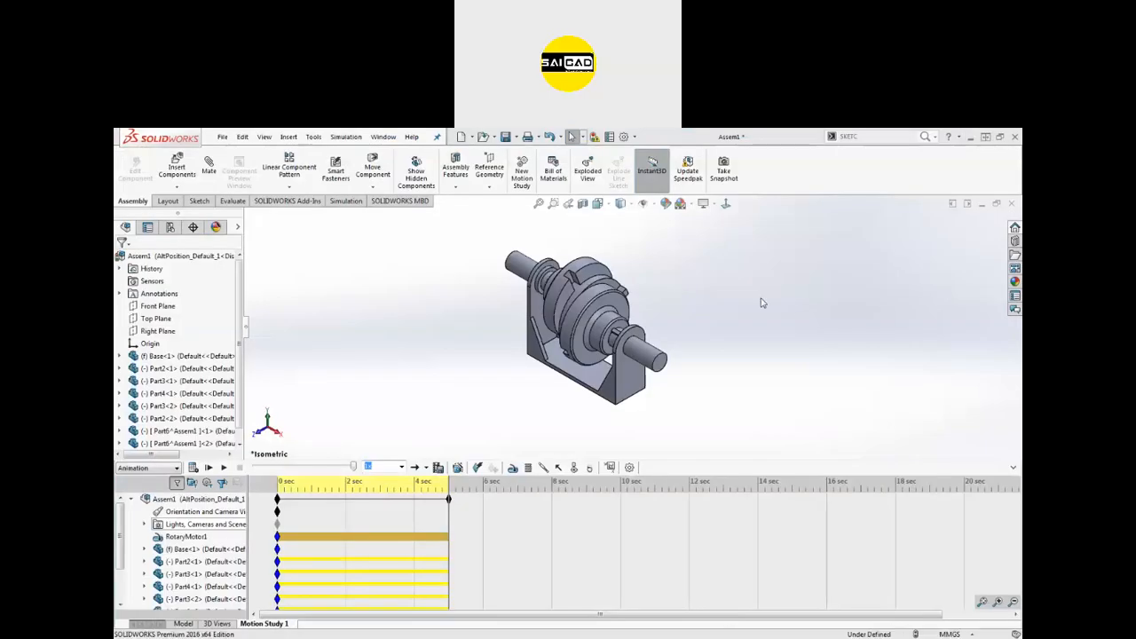
left_click(1010, 203)
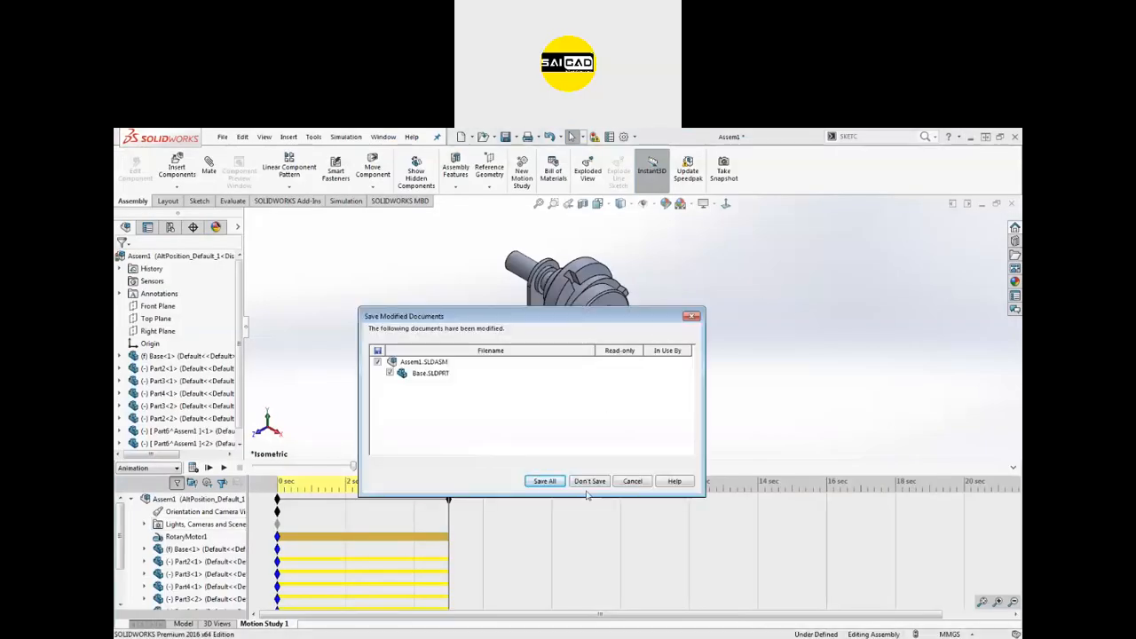
left_click(590, 481)
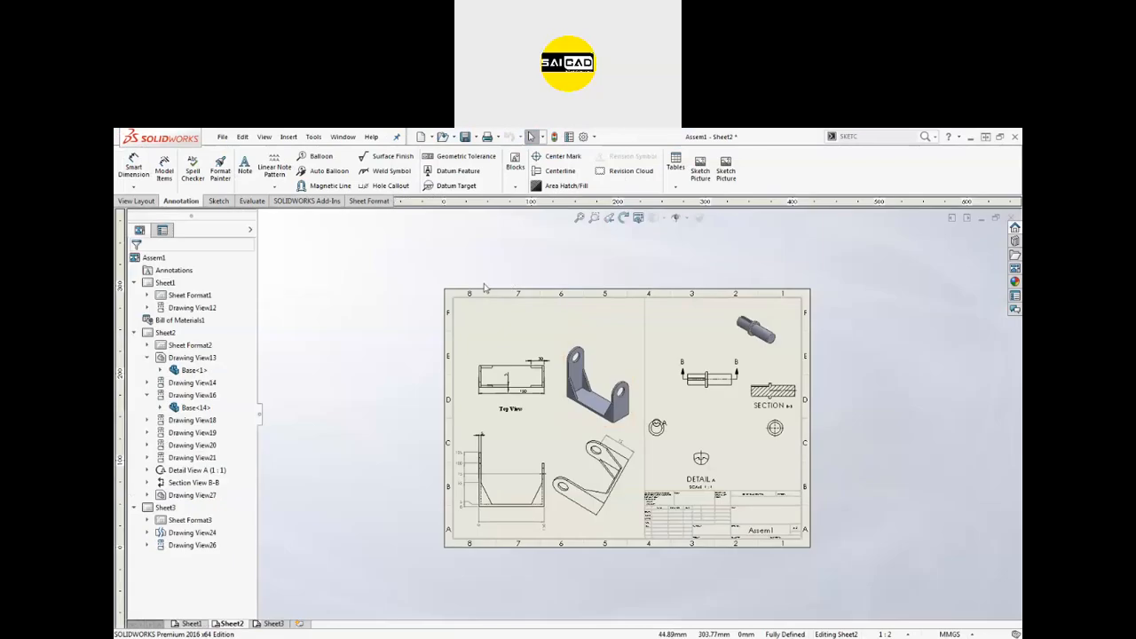
Open the BASE TABLE part from the New WB\Animal Feeder Machine folder on Local Disk (E:).
key("ctrl+o")
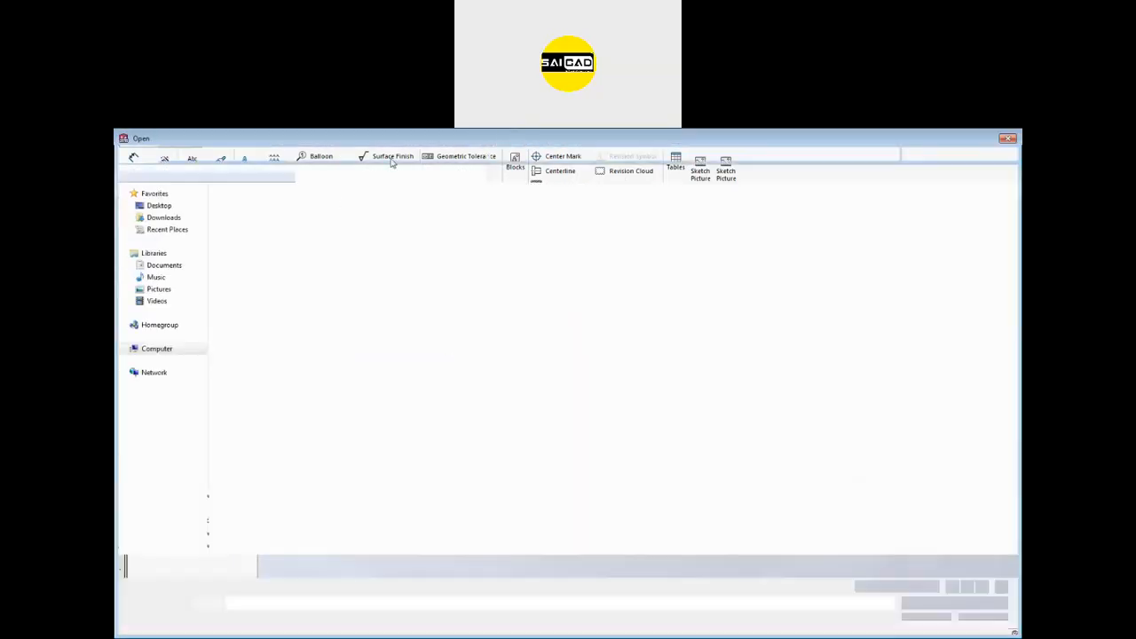
left_click(284, 155)
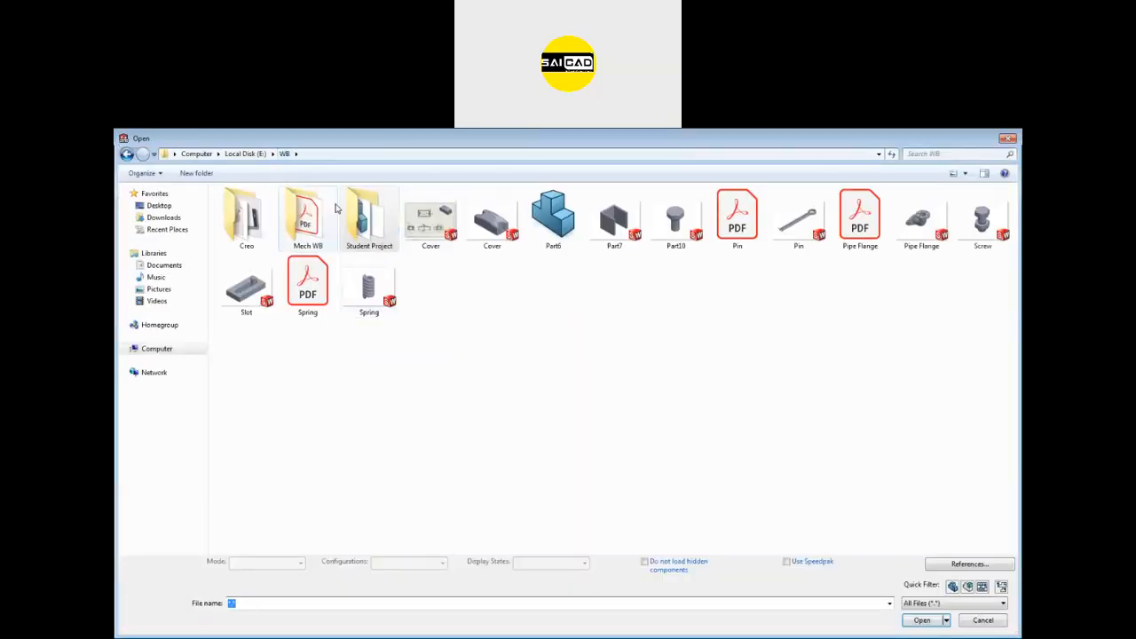
left_click(245, 153)
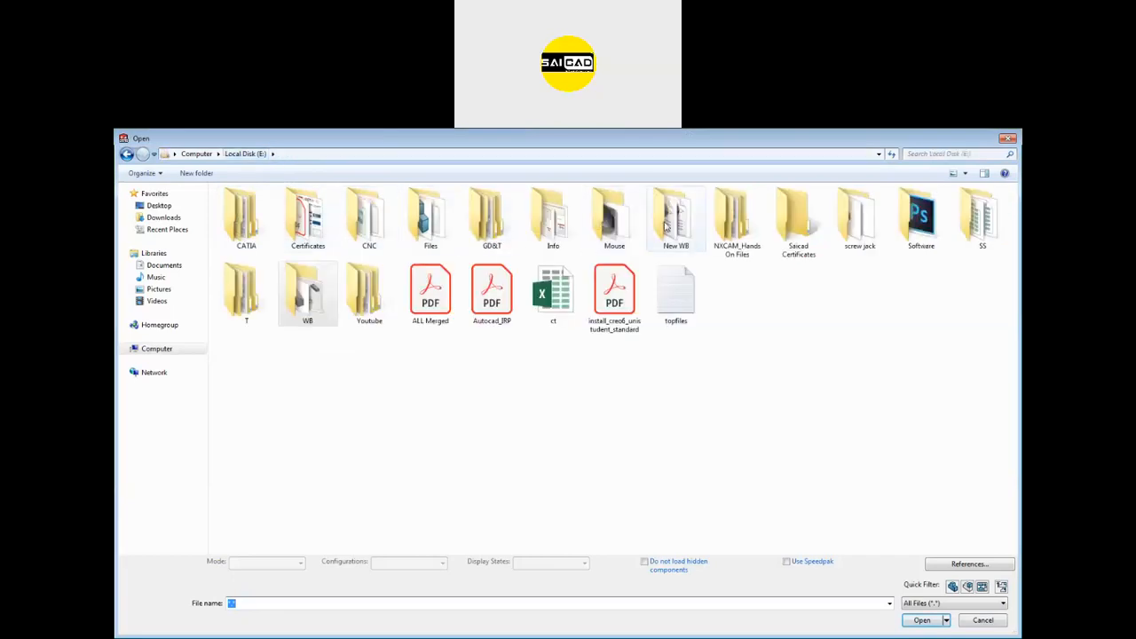
double_click(697, 242)
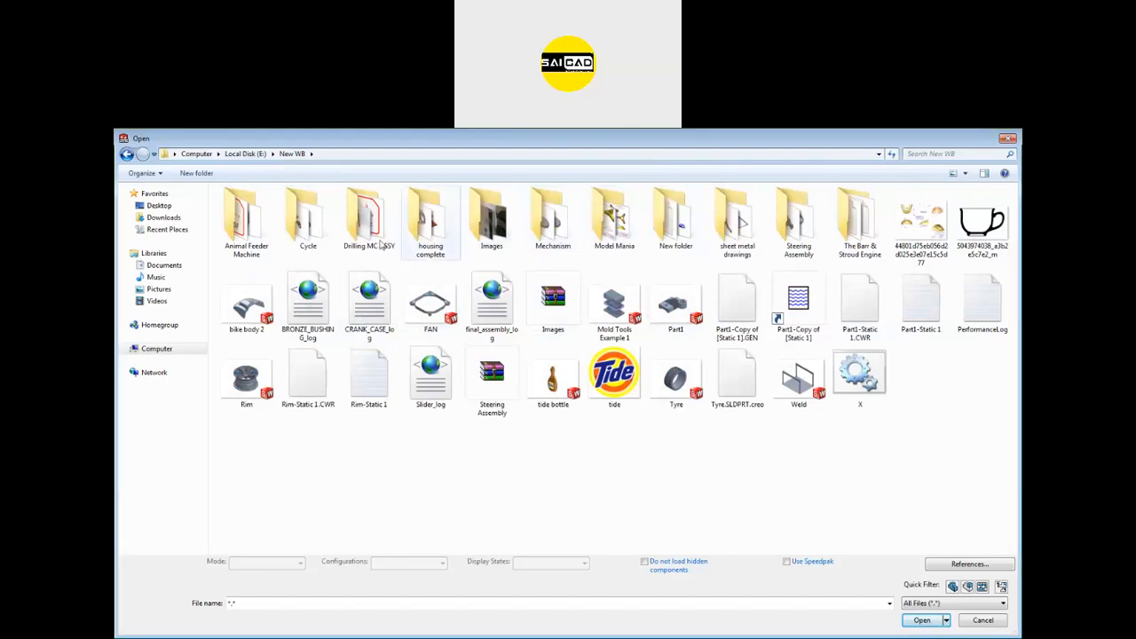
double_click(319, 239)
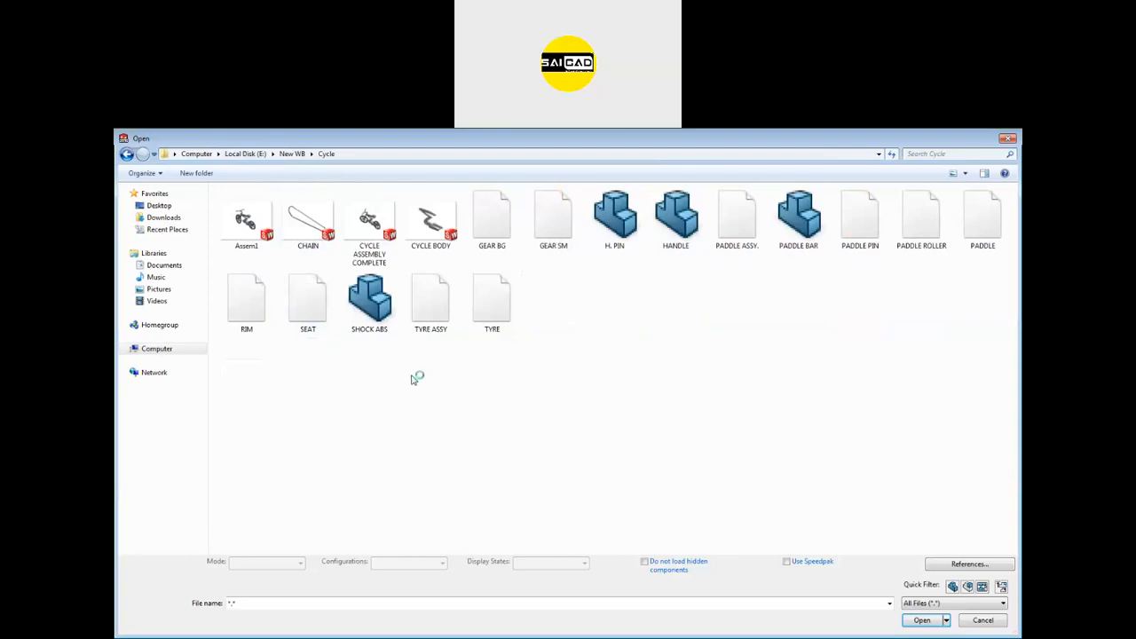
left_click(298, 154)
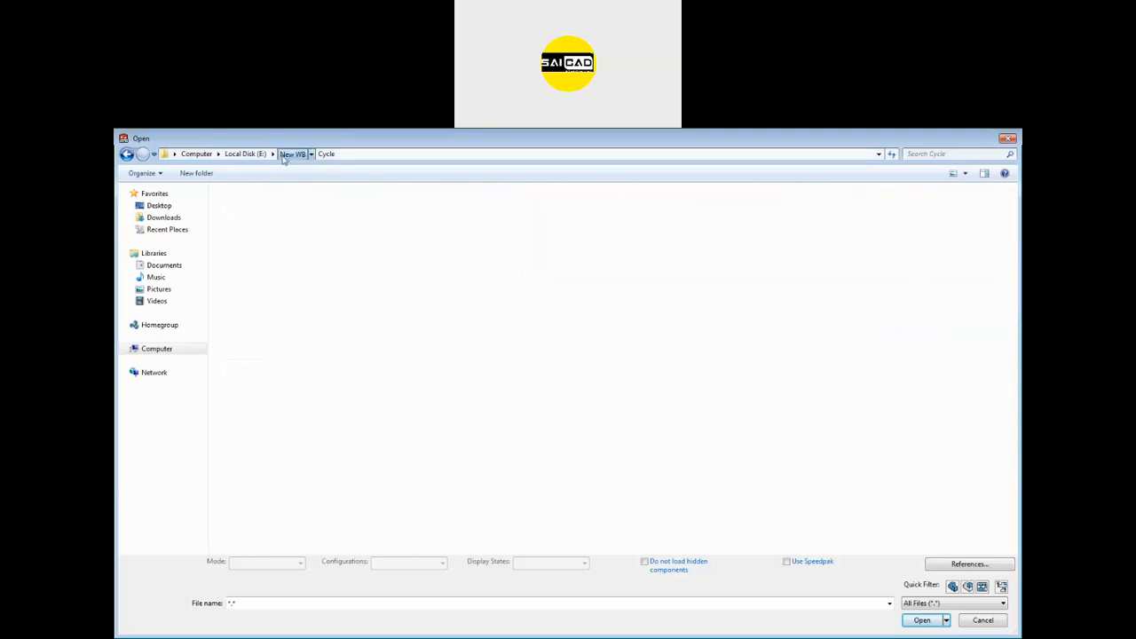
double_click(246, 222)
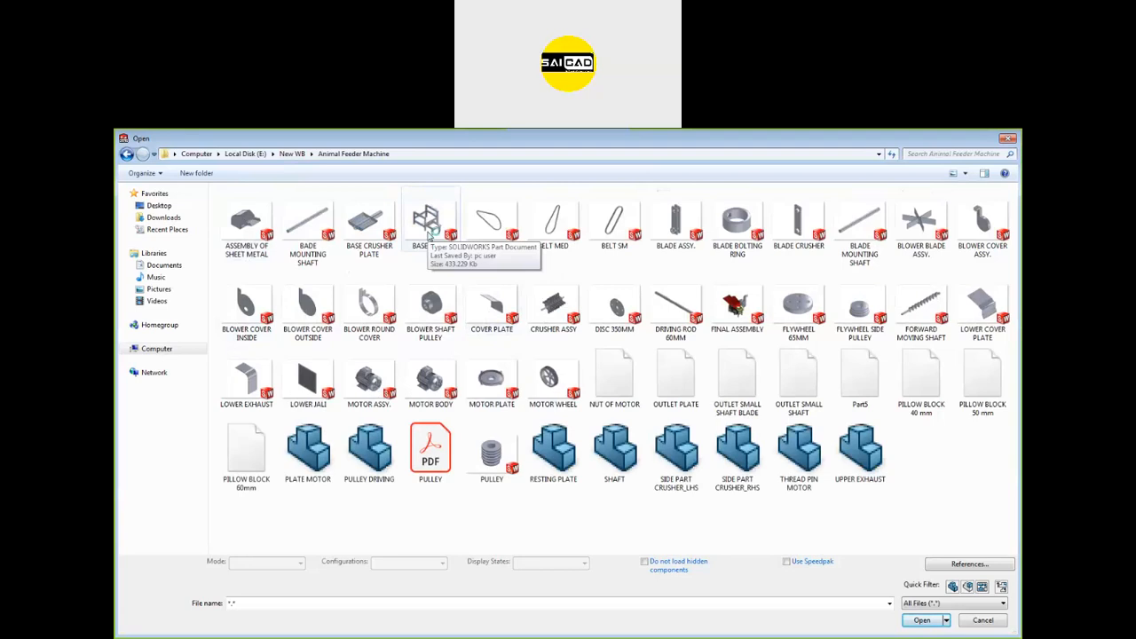
left_click(429, 233)
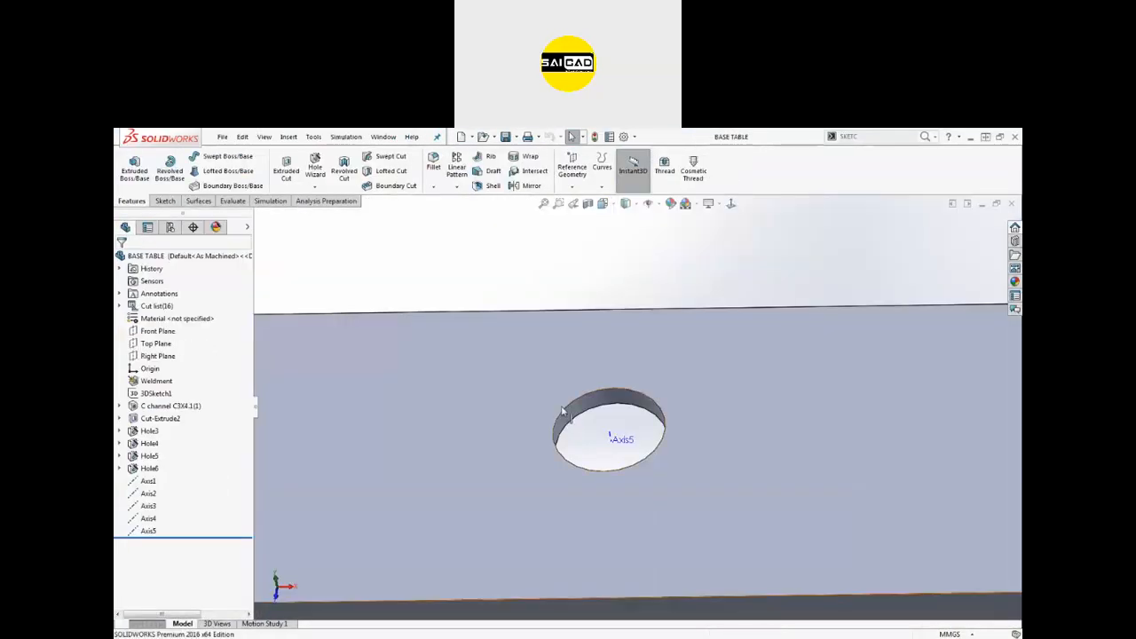
Inspect the features Hole3, Hole4, Hole5 and Hole6 and where they sit on the base table frame.
scroll(568, 373, "up", 5)
left_click(149, 435)
left_click(150, 445)
left_click(151, 457)
left_click(152, 469)
scroll(530, 363, "up", 1)
scroll(528, 363, "up", 1)
left_click(529, 363)
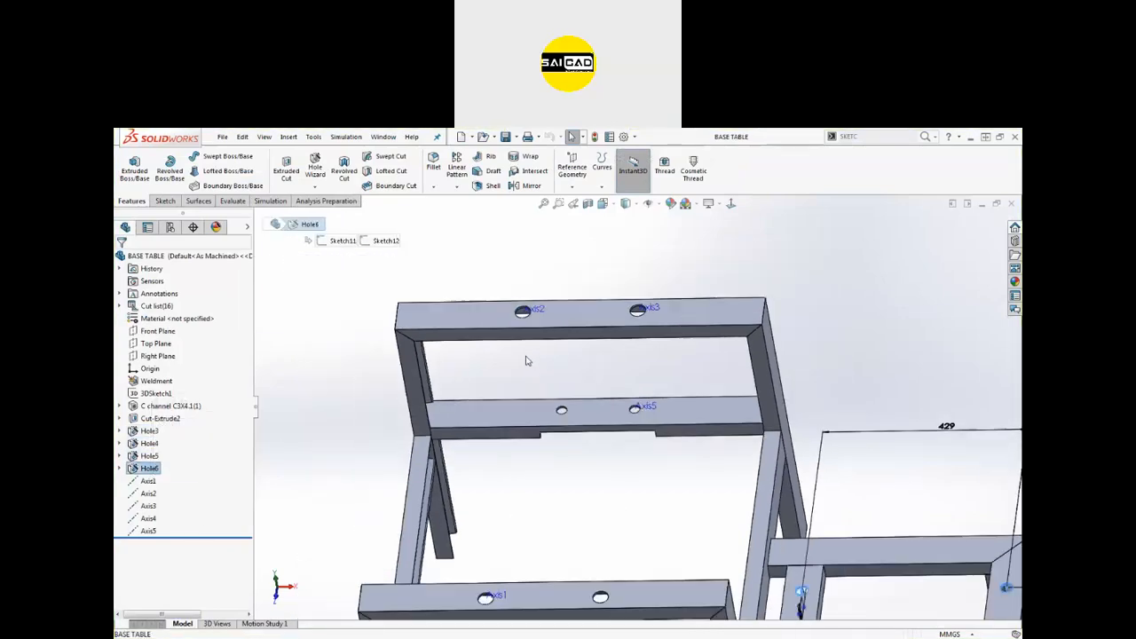
Make a drawing from the base table part and place only its top view on the sheet.
left_click(221, 137)
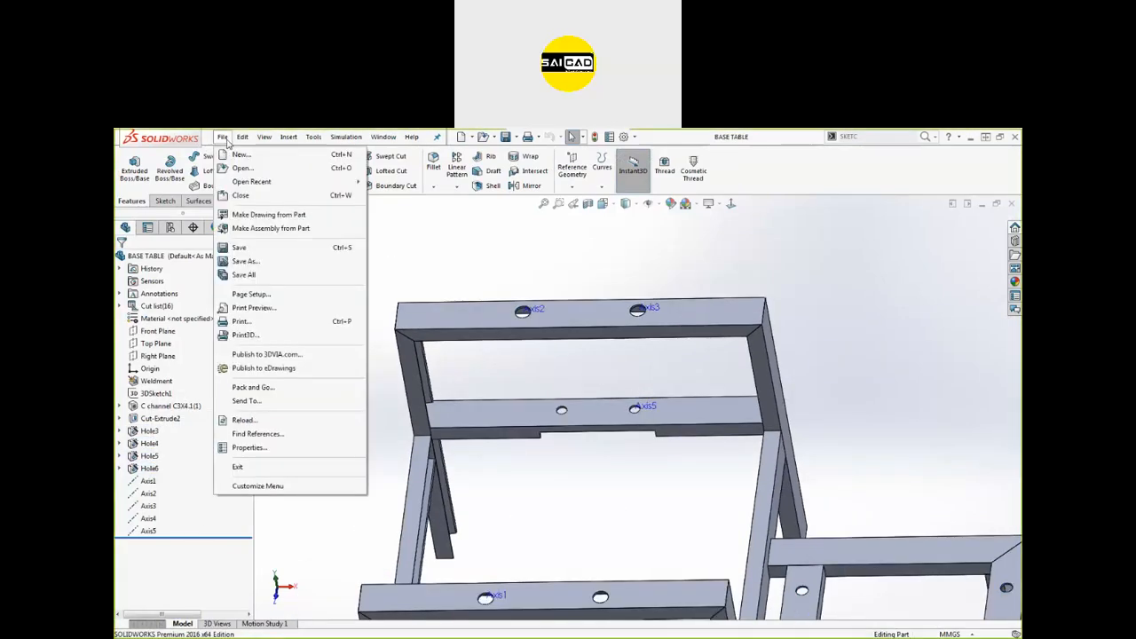
left_click(266, 215)
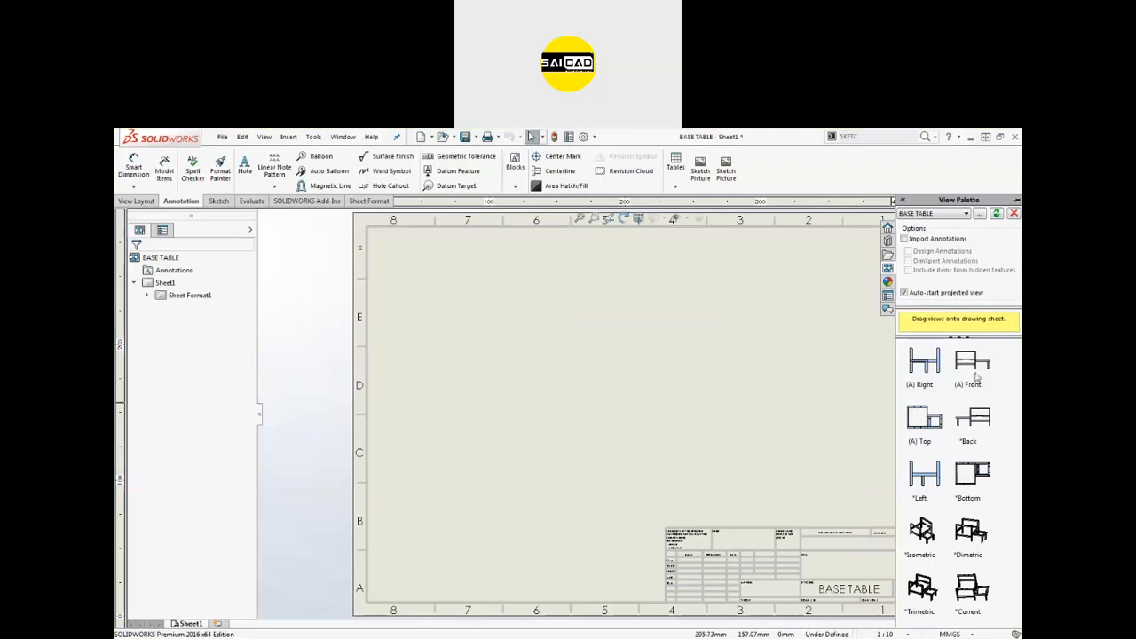
left_click_drag(923, 431, 556, 431)
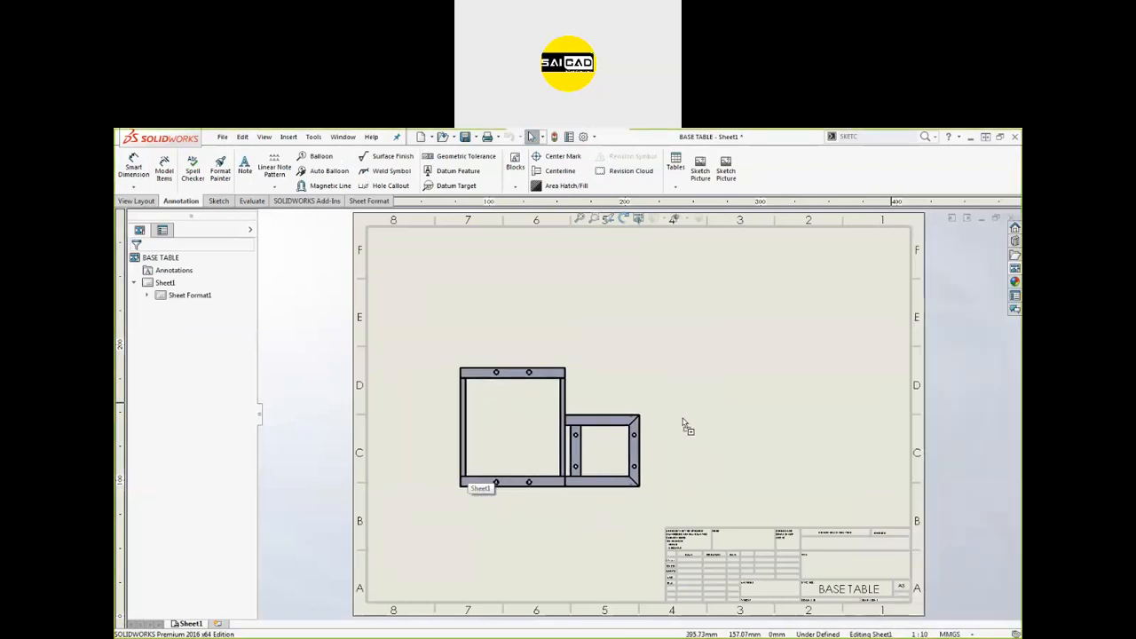
key("Escape")
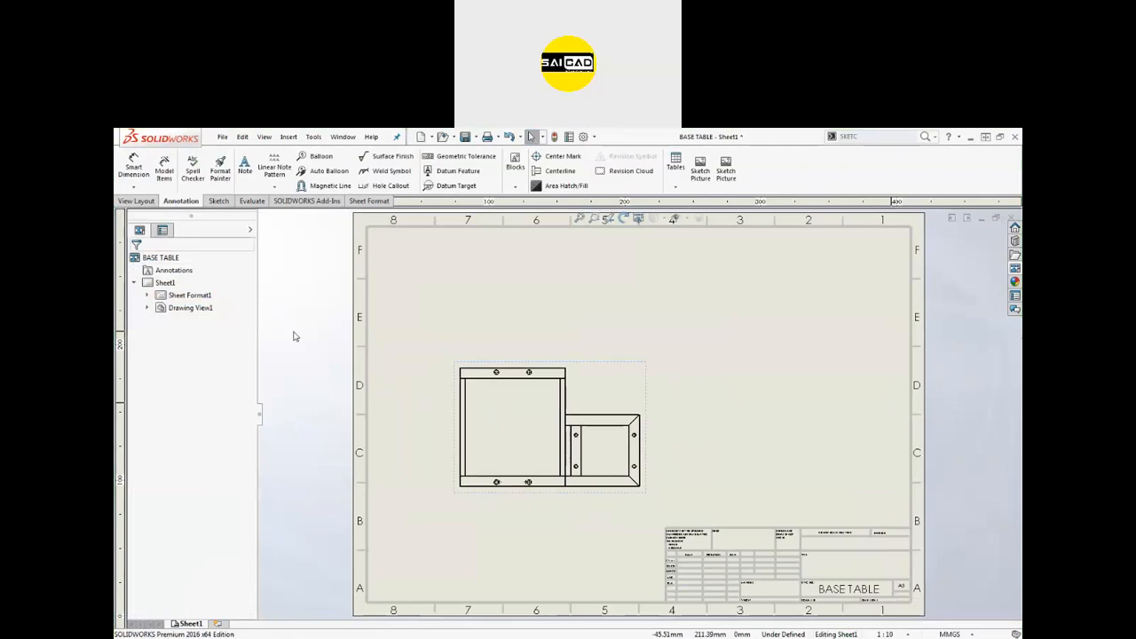
Add a hole callout to the right hole in the upper rail of the top view, placing its text above the frame.
scroll(367, 459, "down", 3)
scroll(583, 347, "up", 3)
scroll(583, 312, "down", 2)
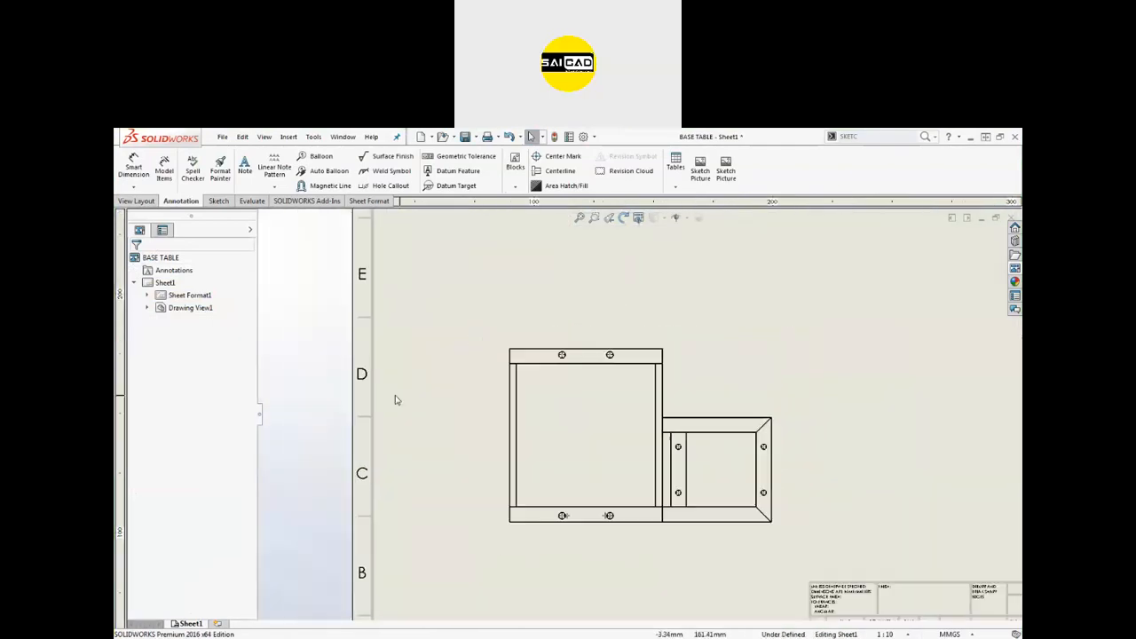
left_click(391, 186)
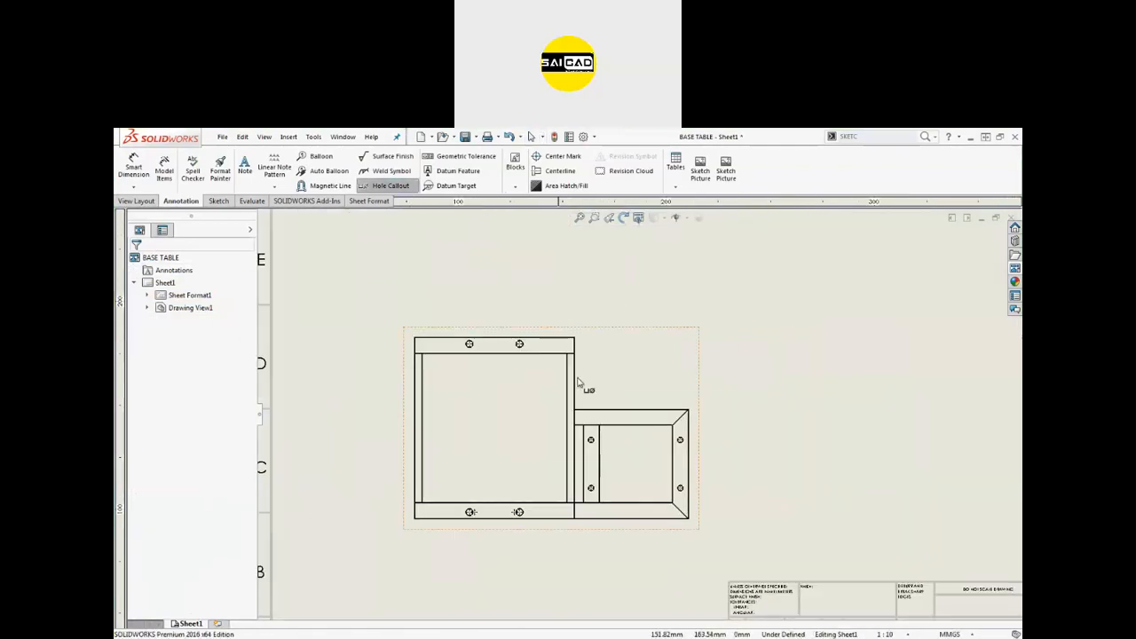
scroll(523, 351, "down", 2)
scroll(526, 347, "down", 2)
left_click(521, 358)
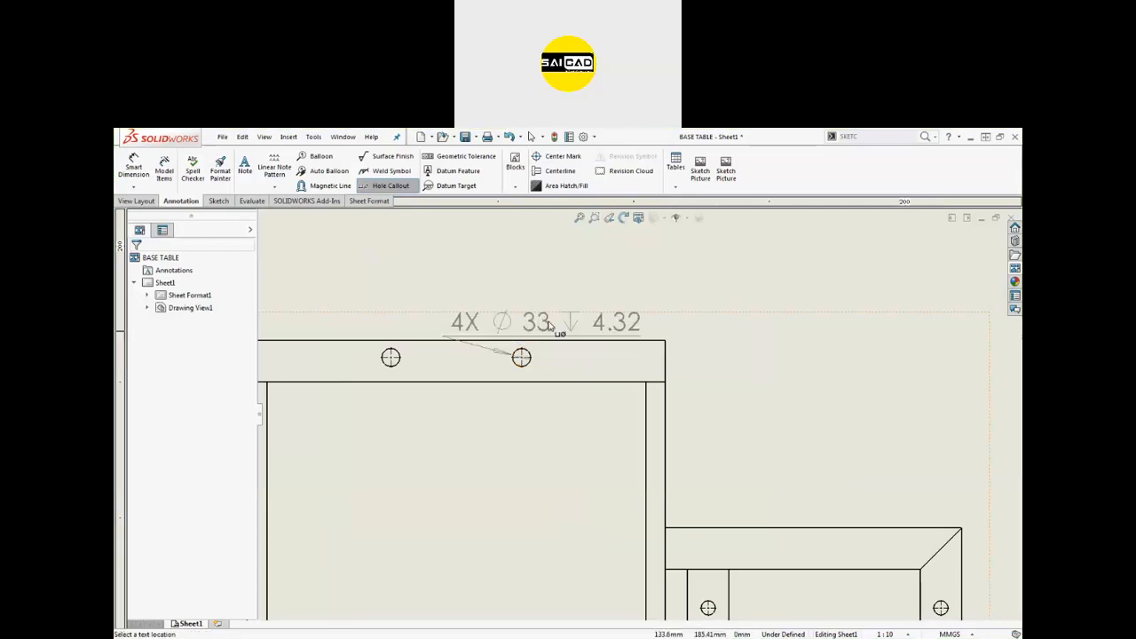
left_click(671, 259)
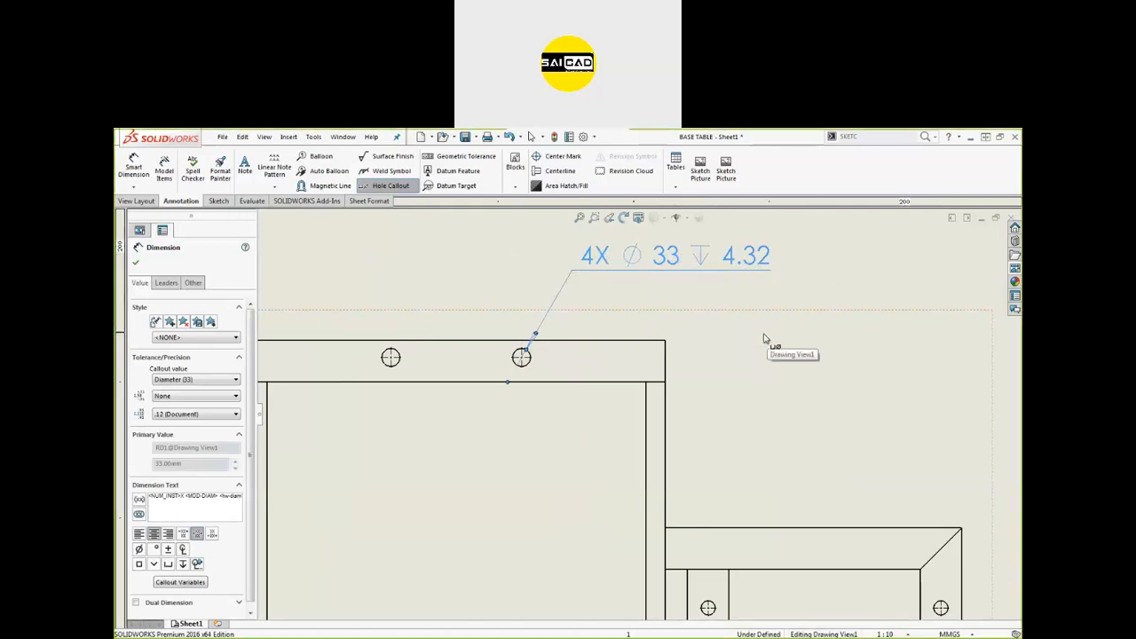
scroll(698, 399, "up", 3)
left_click(720, 398)
Compare the hole callout with the frame's holes in the part opened from the drawing view, and return to the sheet.
scroll(680, 394, "down", 3)
scroll(529, 372, "down", 1)
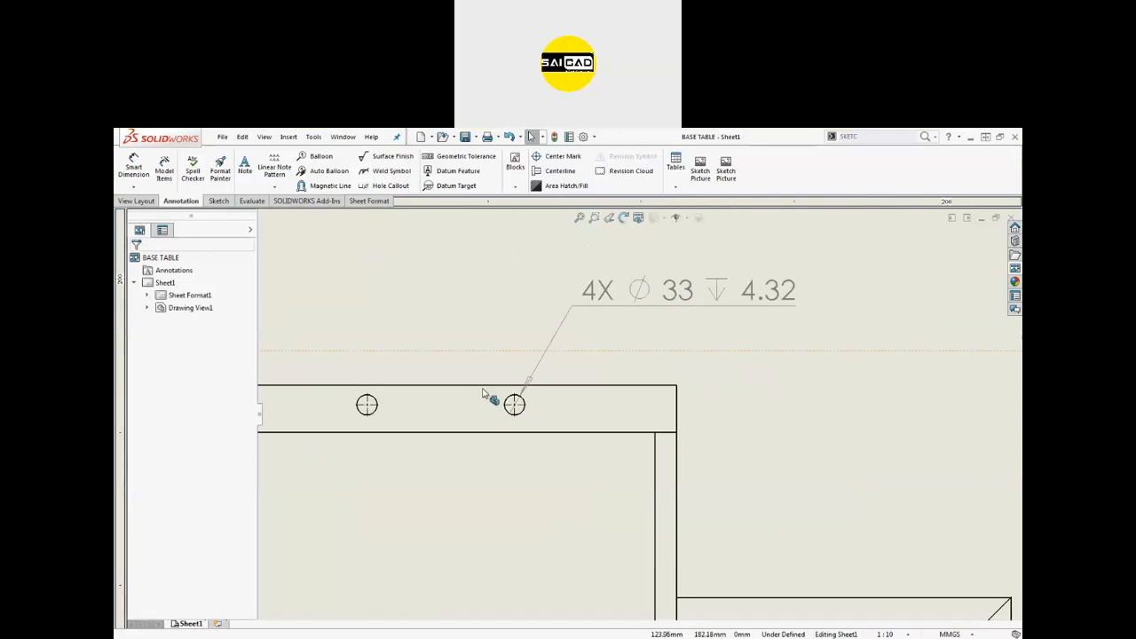
scroll(613, 368, "up", 5)
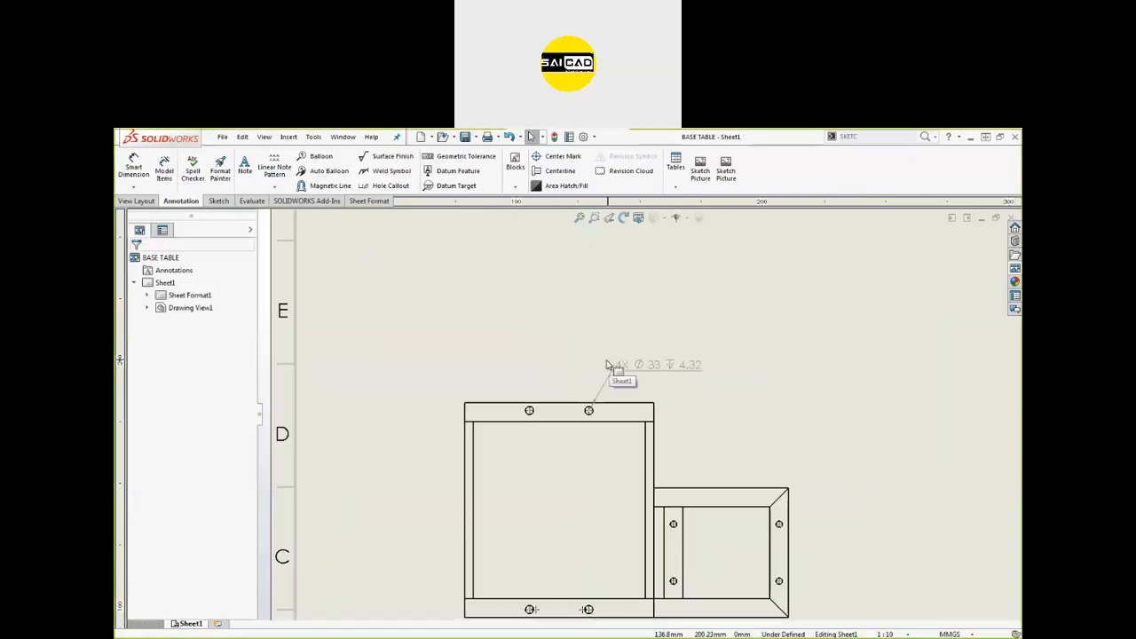
scroll(622, 576, "down", 3)
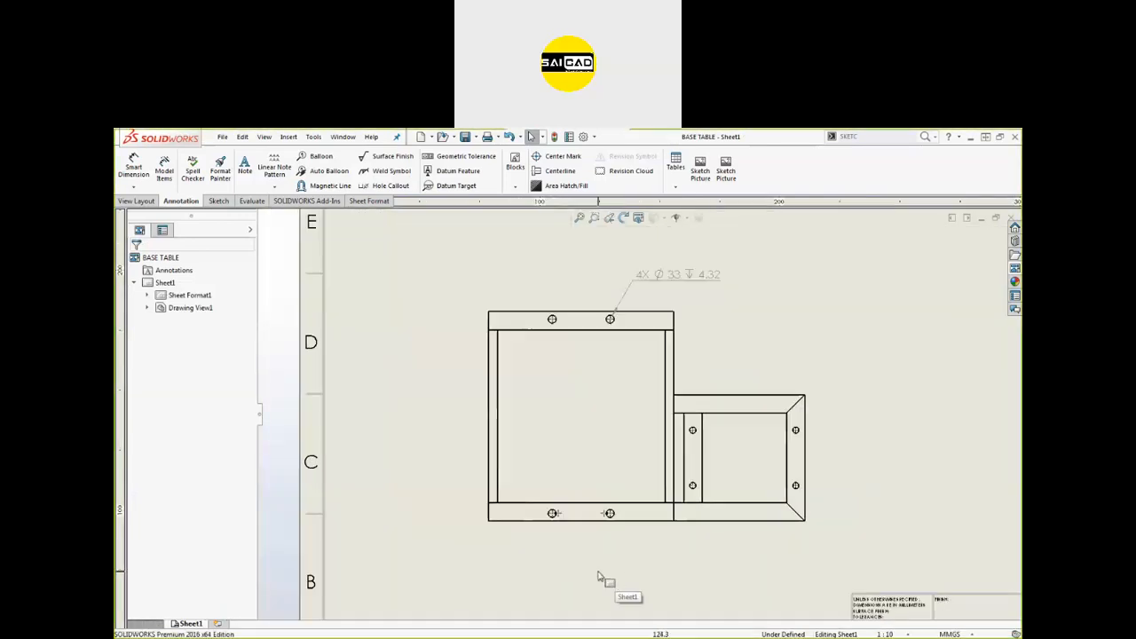
left_click(675, 494)
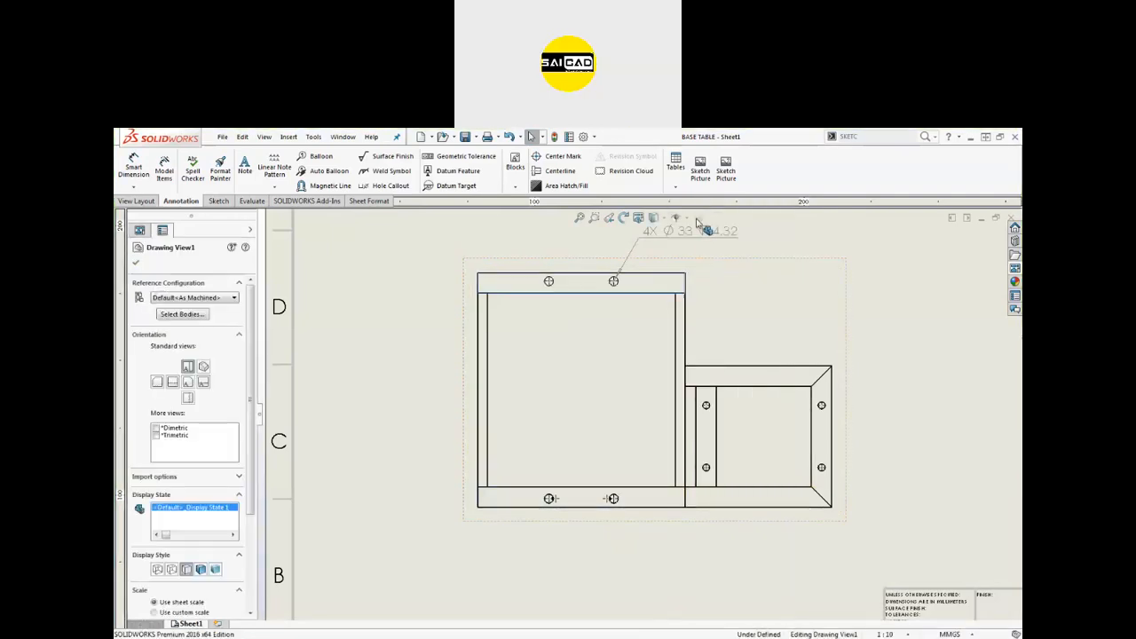
right_click(699, 253)
left_click(701, 210)
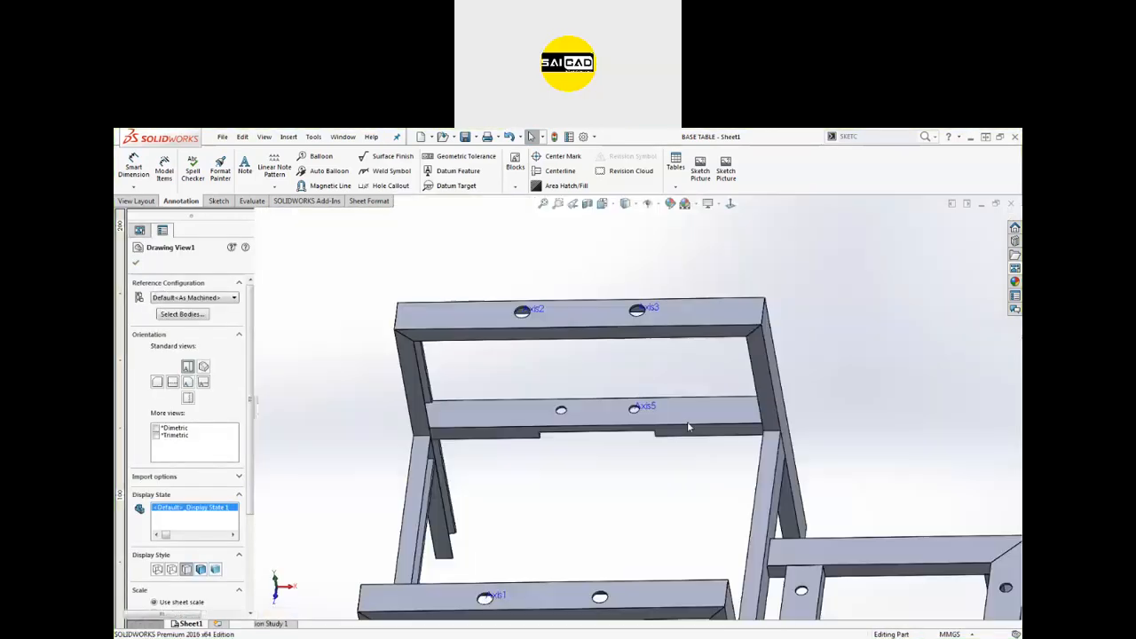
middle_click_drag(487, 543, 532, 426)
scroll(661, 358, "down", 5)
scroll(661, 359, "down", 8)
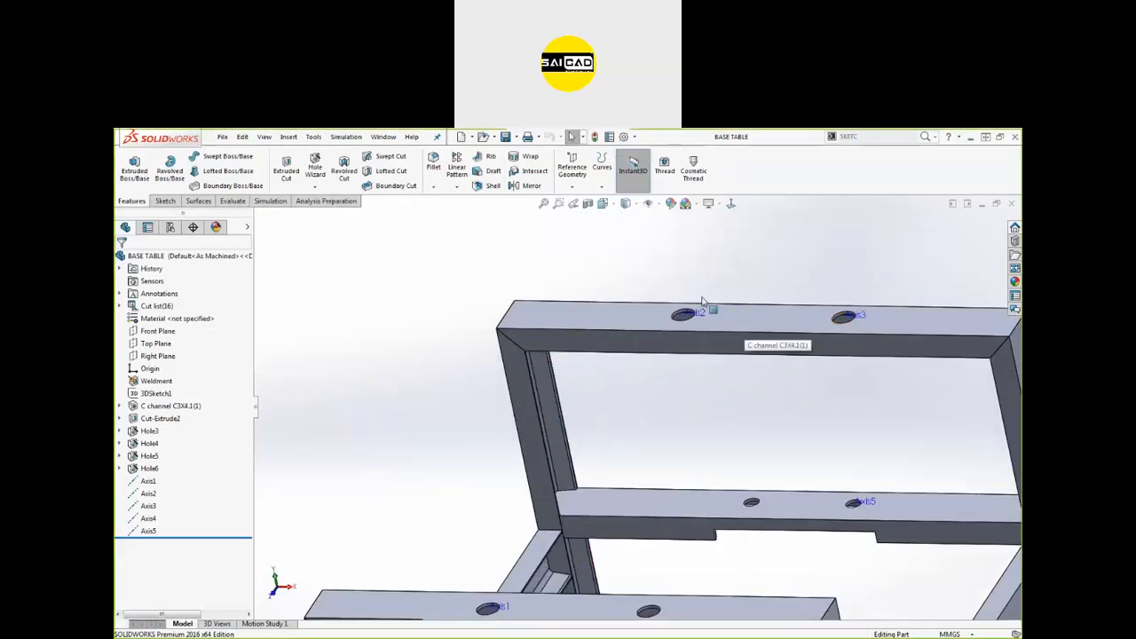
scroll(566, 333, "up", 6)
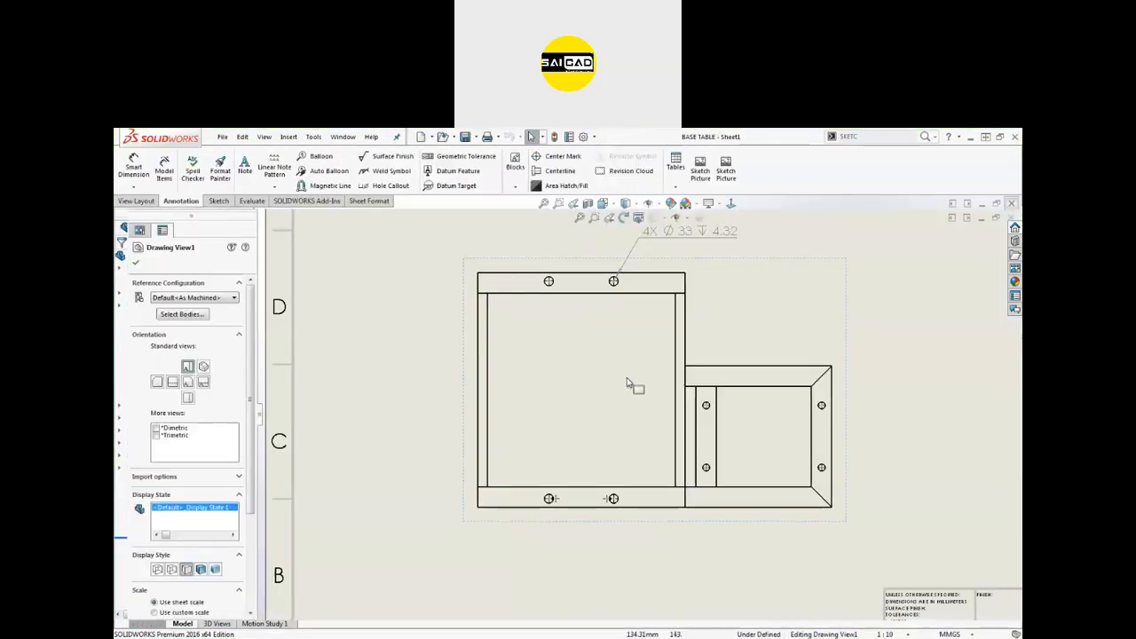
scroll(634, 385, "up", 5)
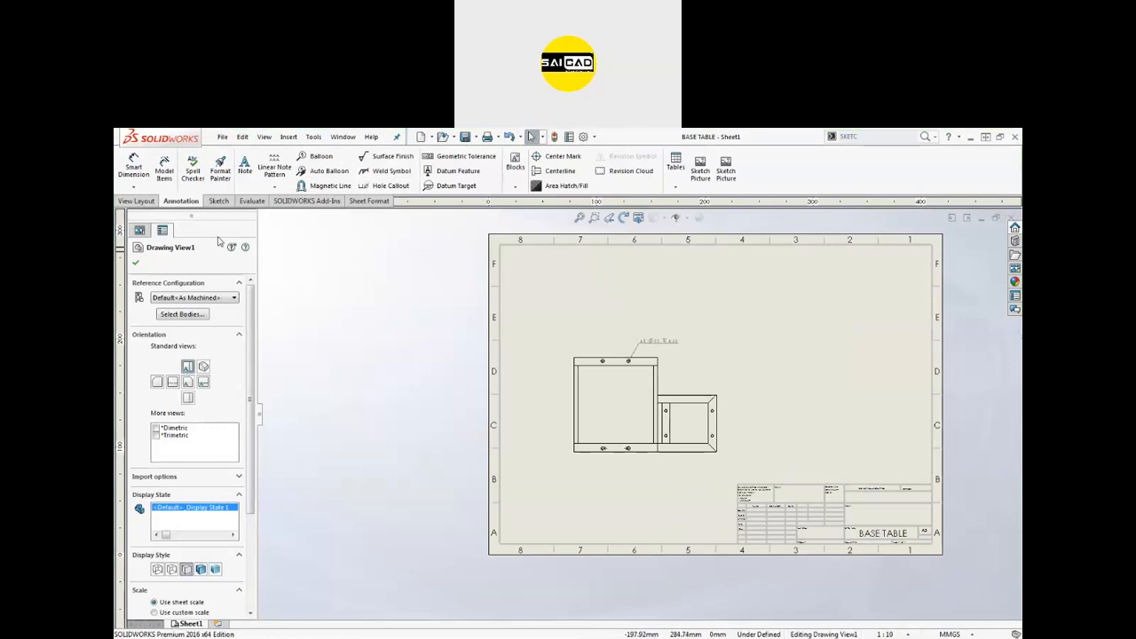
Open the MOTOR PLATE part from the Animal Feeder Machine folder.
key("ctrl+o")
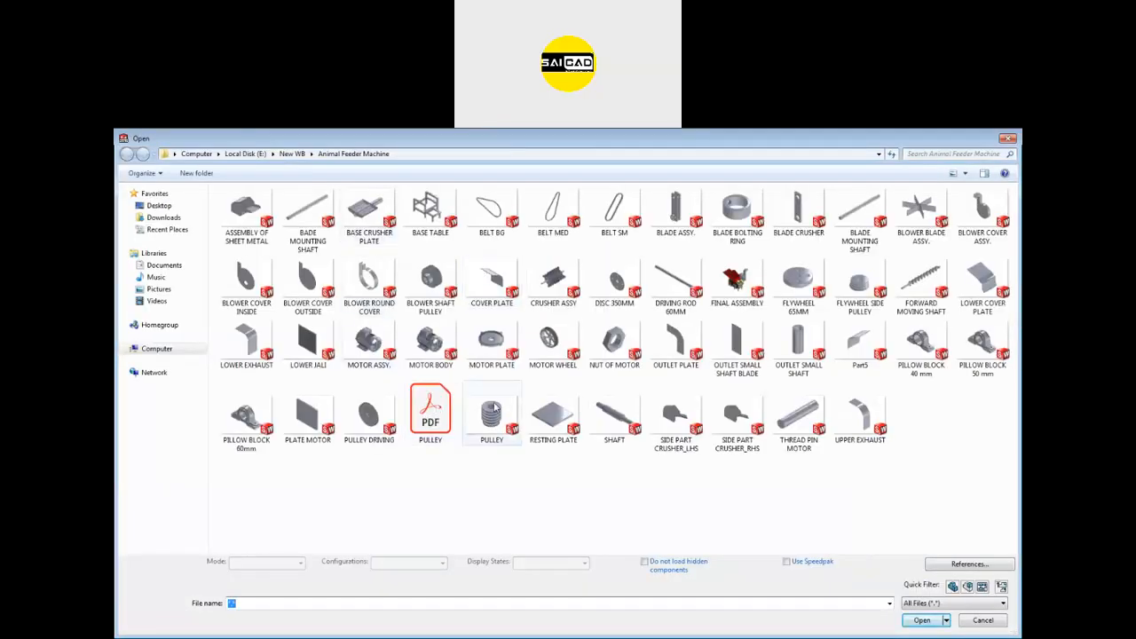
double_click(490, 340)
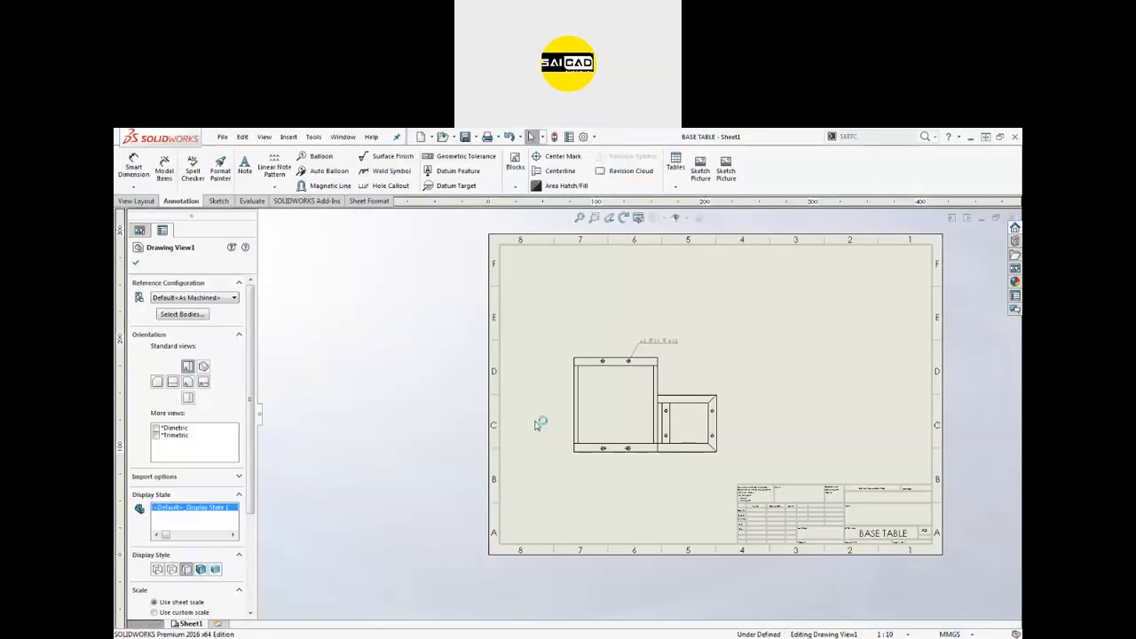
scroll(684, 414, "down", 5)
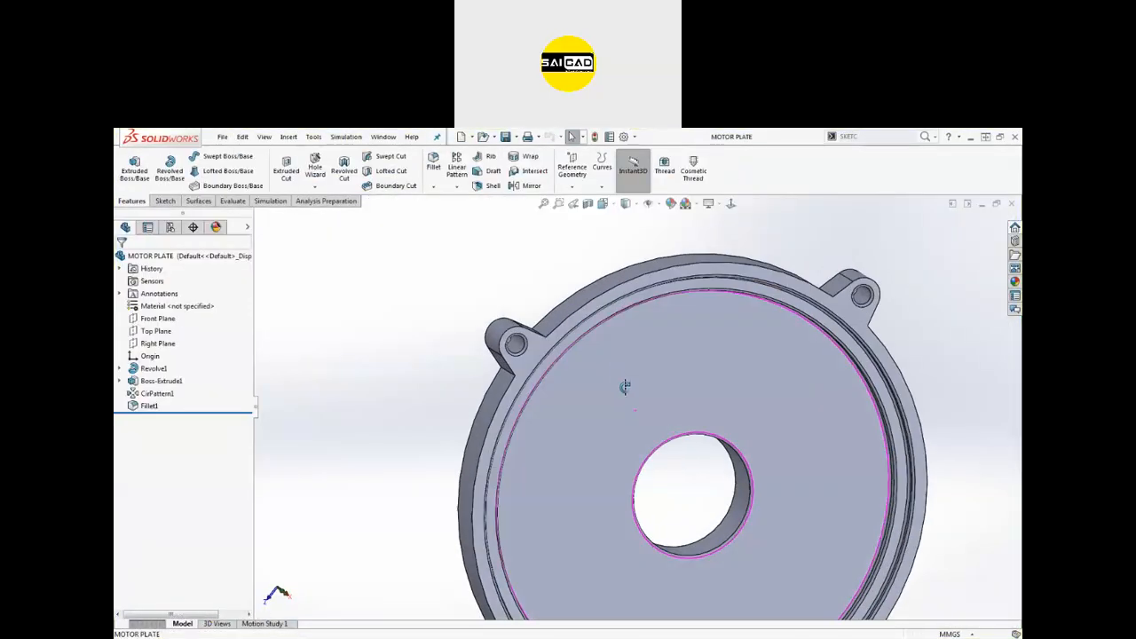
scroll(528, 355, "down", 3)
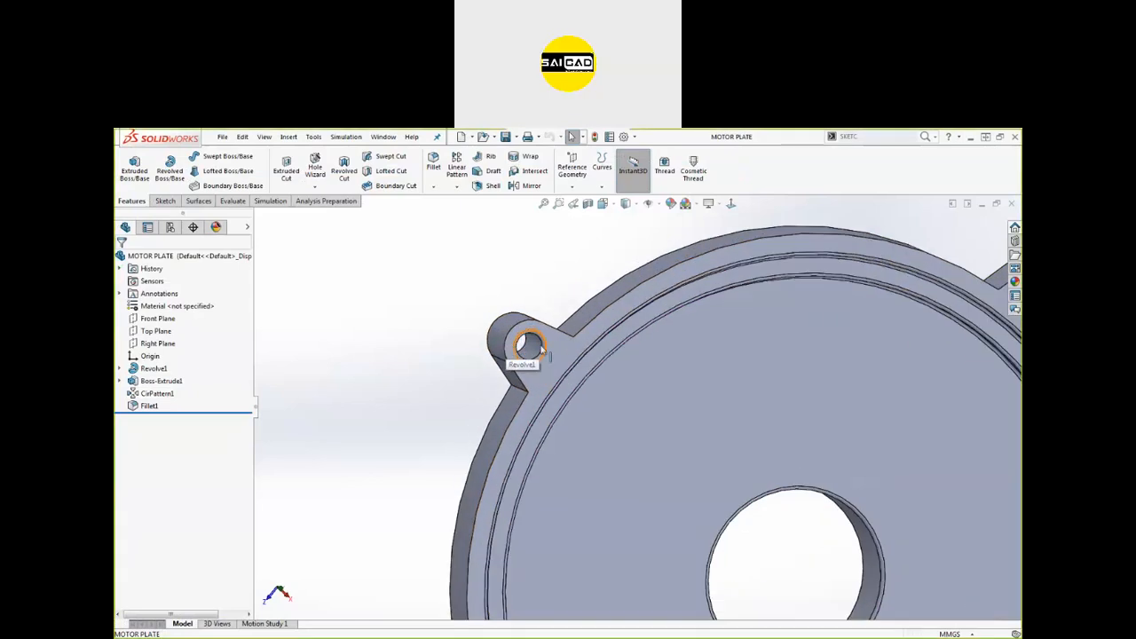
Try suppressing the circular pattern that repeats the motor plate's mounting ears.
left_click(543, 349)
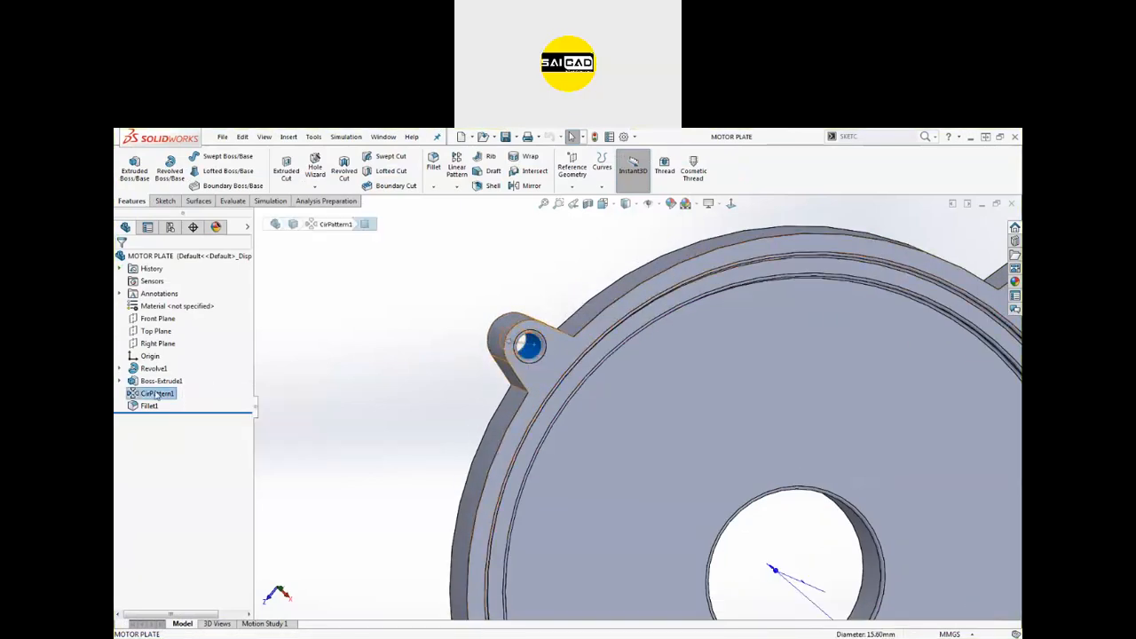
right_click(157, 395)
left_click(190, 363)
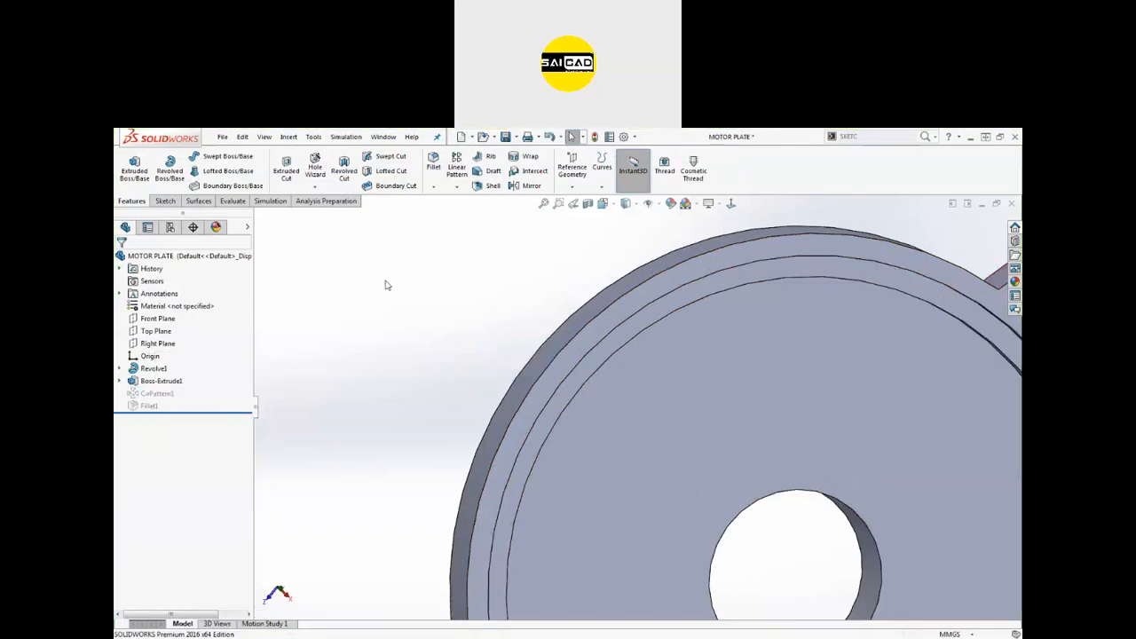
key("f")
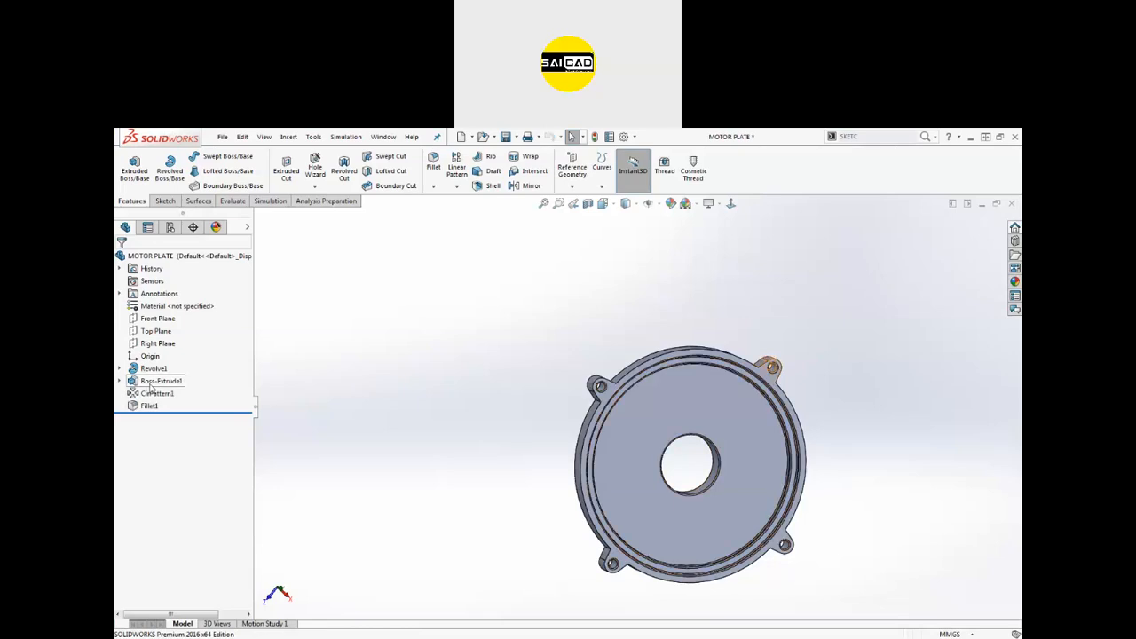
Edit the ear's boss extrusion to use the full outer ear contour, filling in the hole.
left_click(155, 382)
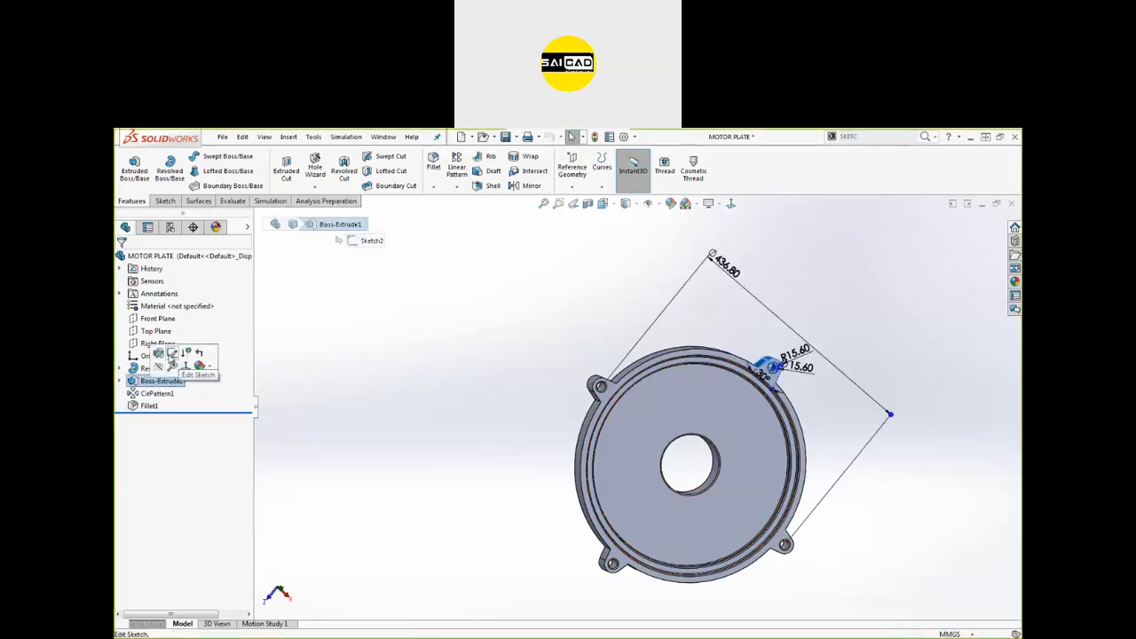
left_click(160, 354)
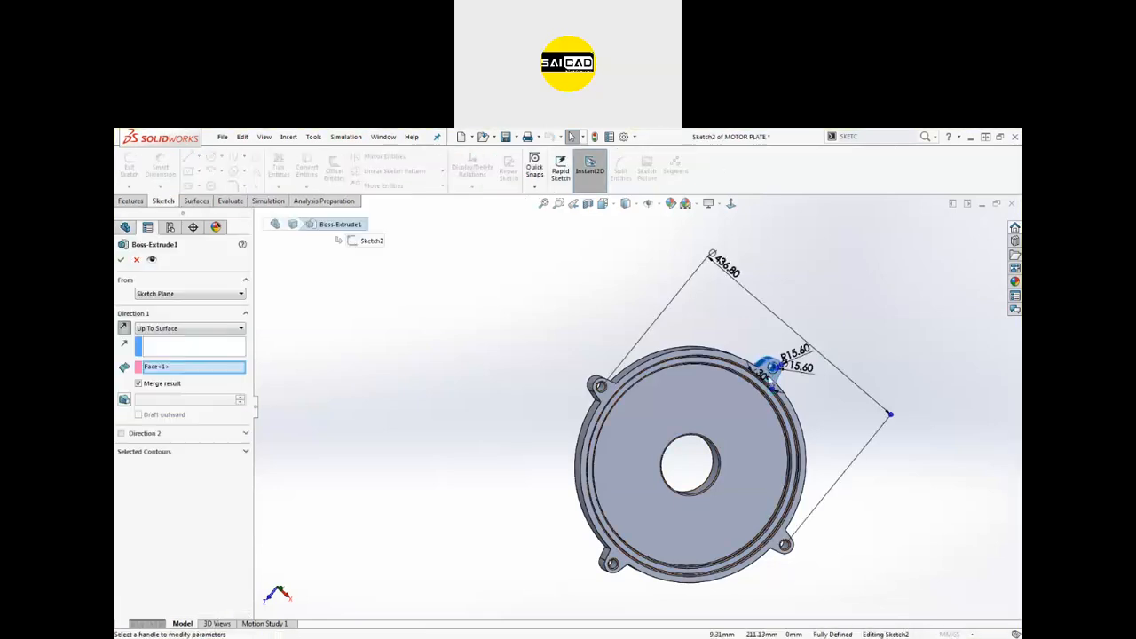
left_click(176, 453)
left_click(714, 344)
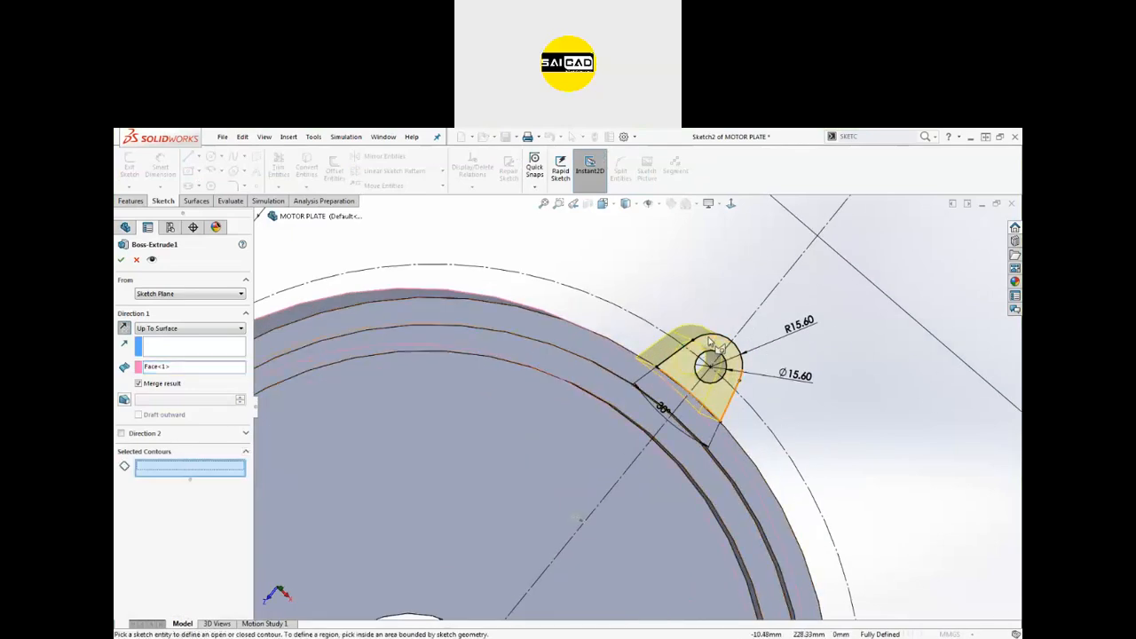
left_click(122, 260)
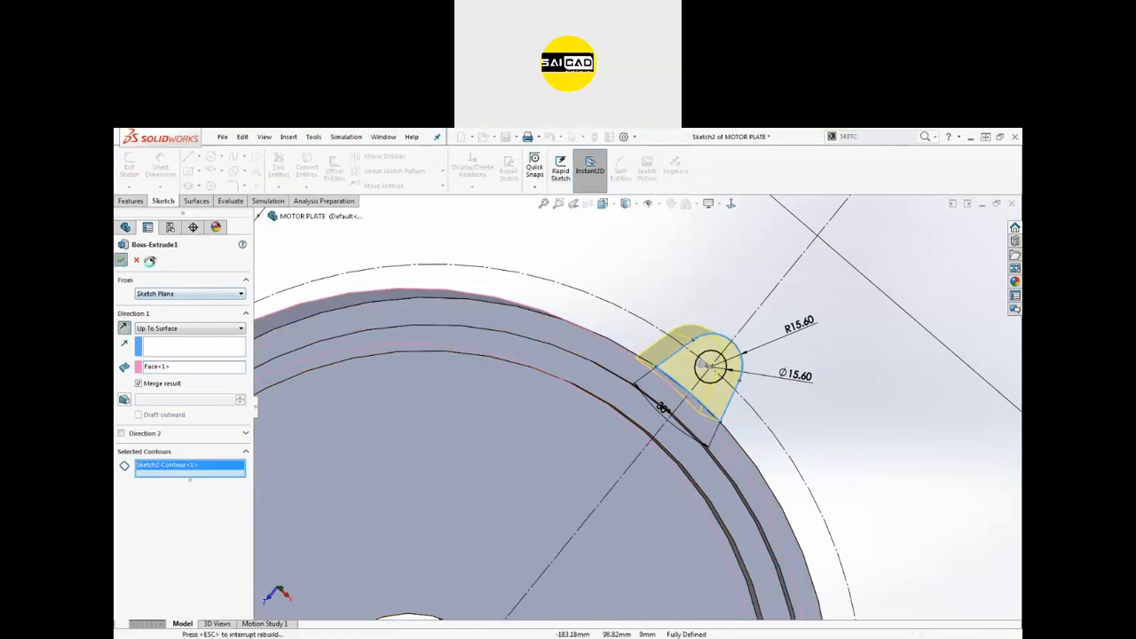
scroll(536, 314, "up", 5)
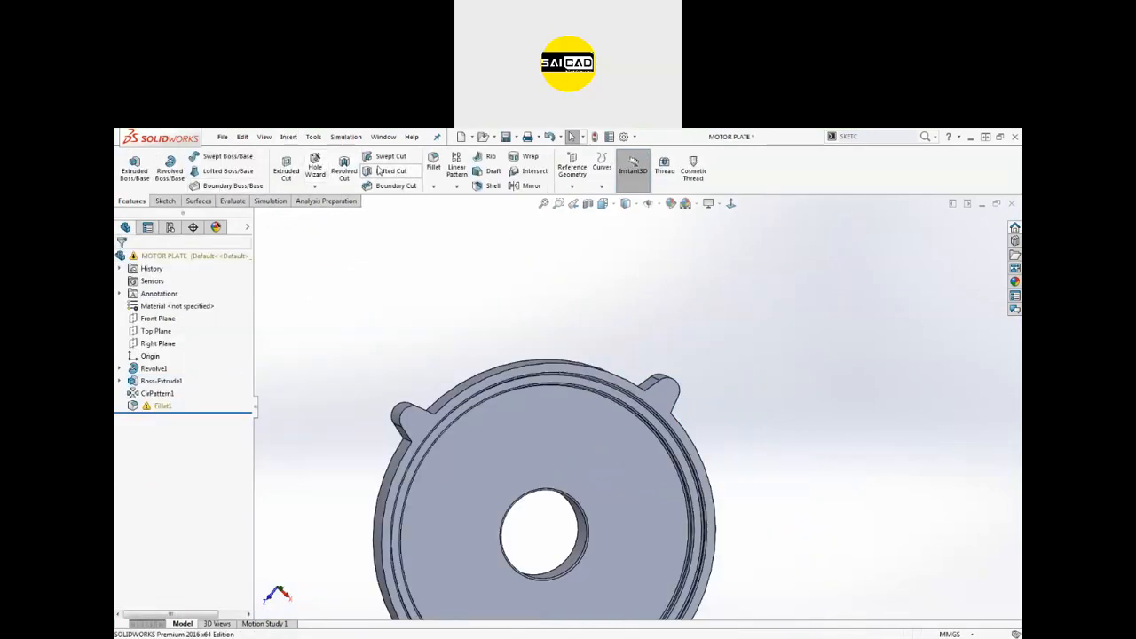
Start a Hole Wizard ISO bottoming tapped hole, Through All, and position it at the arc centre of the upper-right ear's face.
left_click(315, 169)
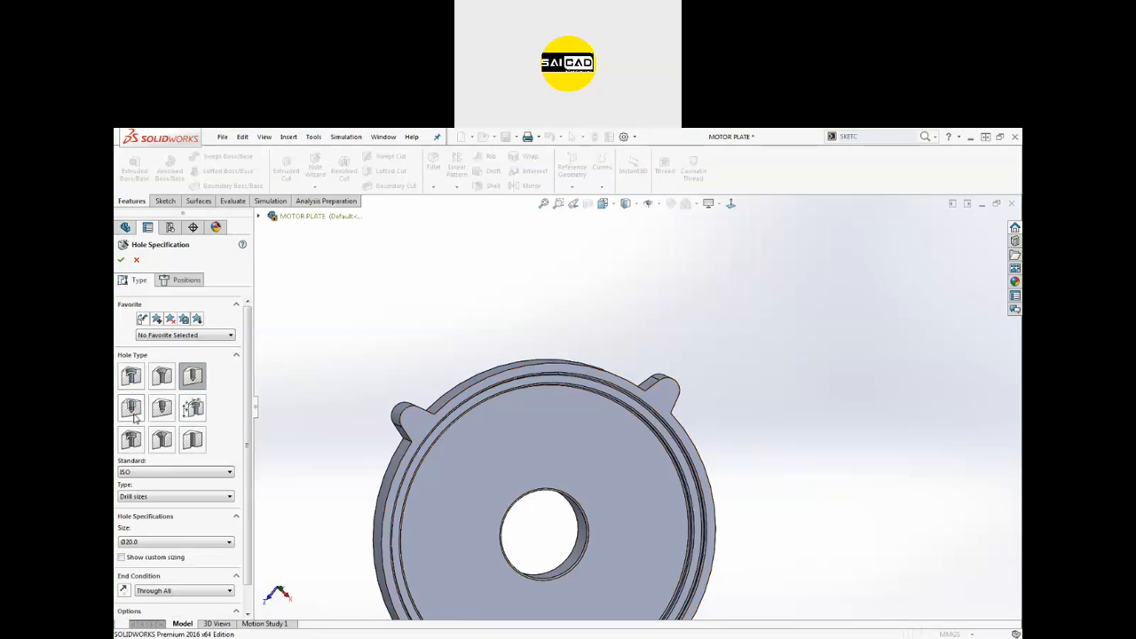
left_click(132, 408)
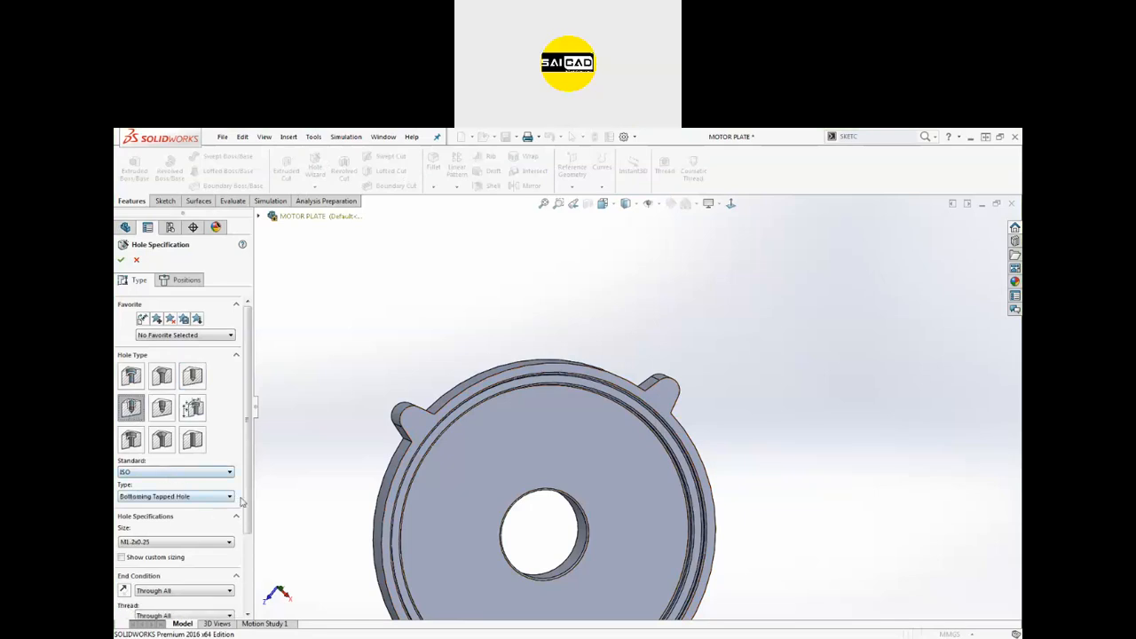
scroll(205, 497, "down", 2)
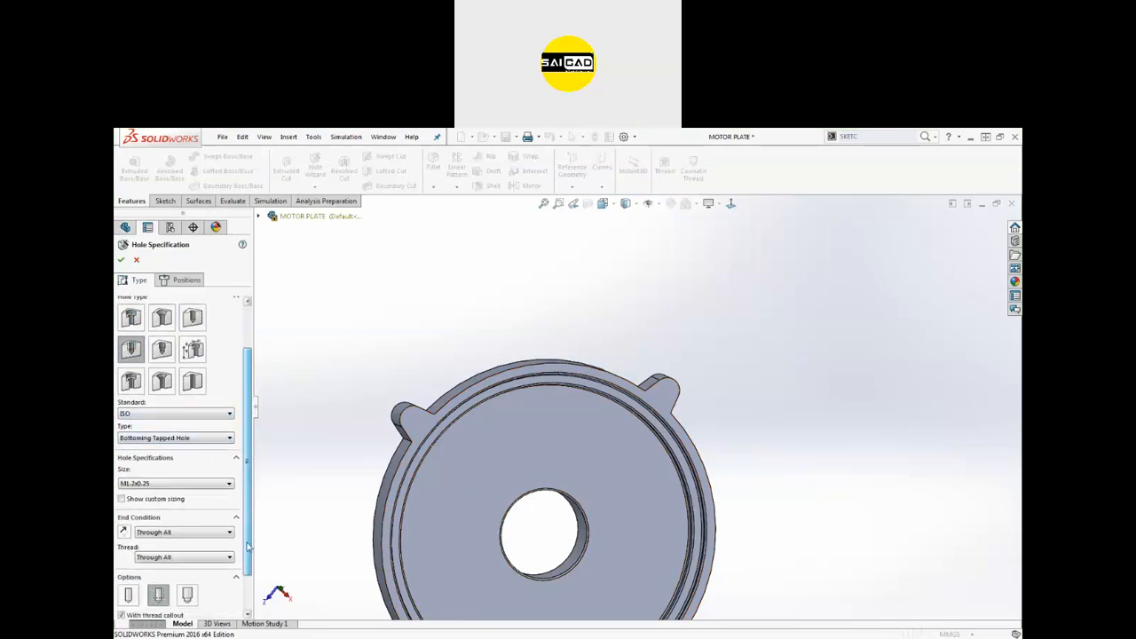
left_click(181, 280)
scroll(680, 406, "down", 3)
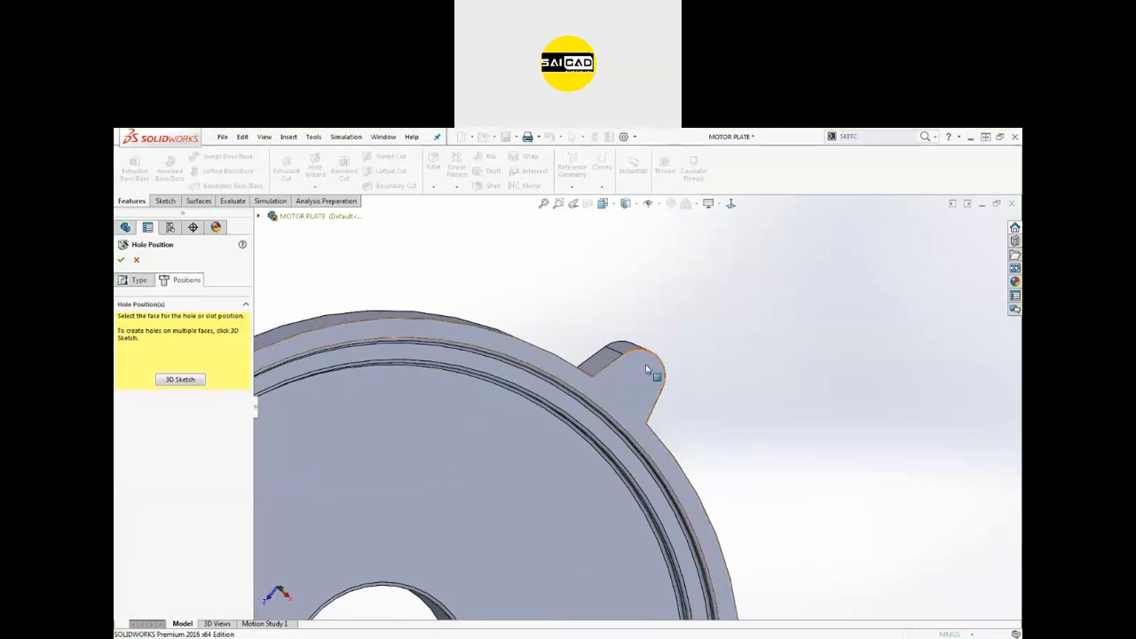
left_click(646, 369)
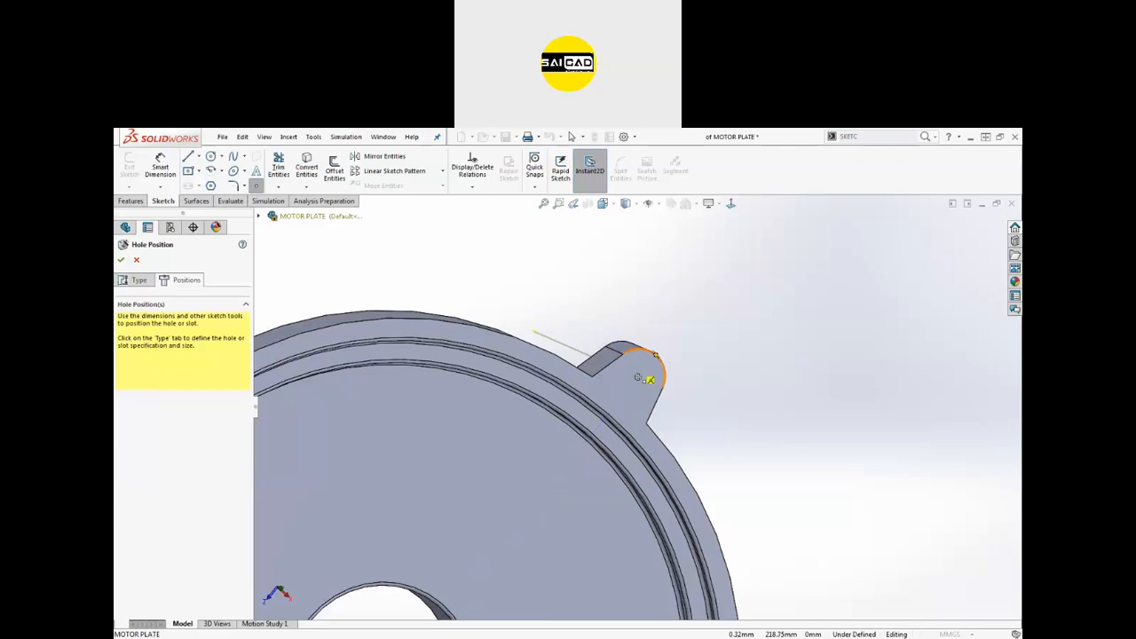
left_click(650, 379)
Try several tapped hole sizes in the ear, starting with M33, and settle on M20.
left_click(138, 280)
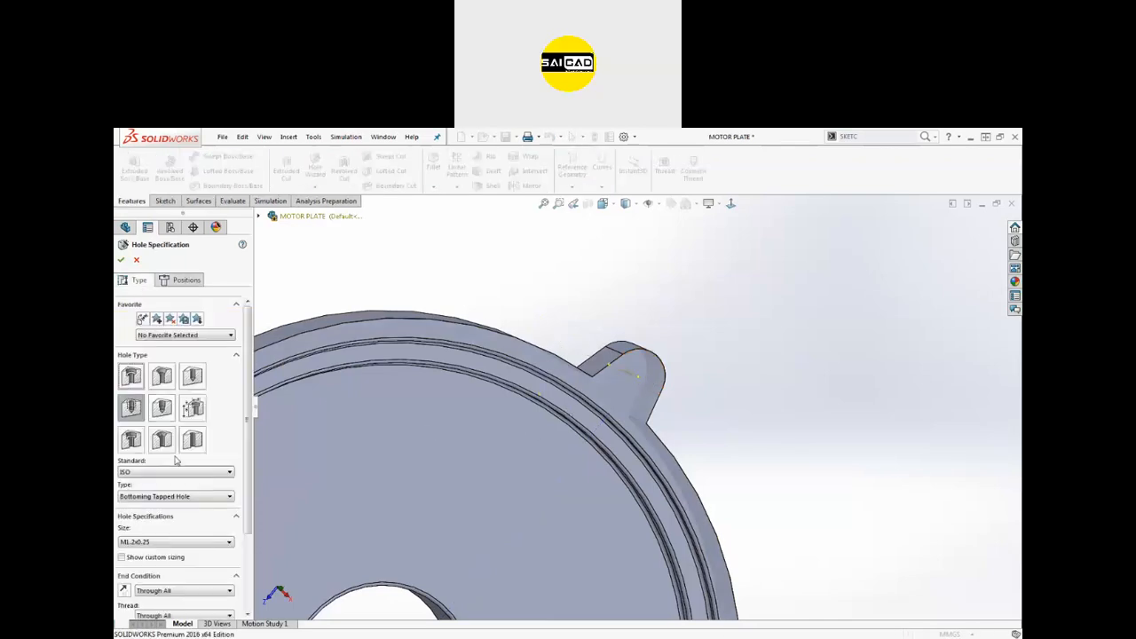
left_click(190, 539)
scroll(173, 519, "down", 10)
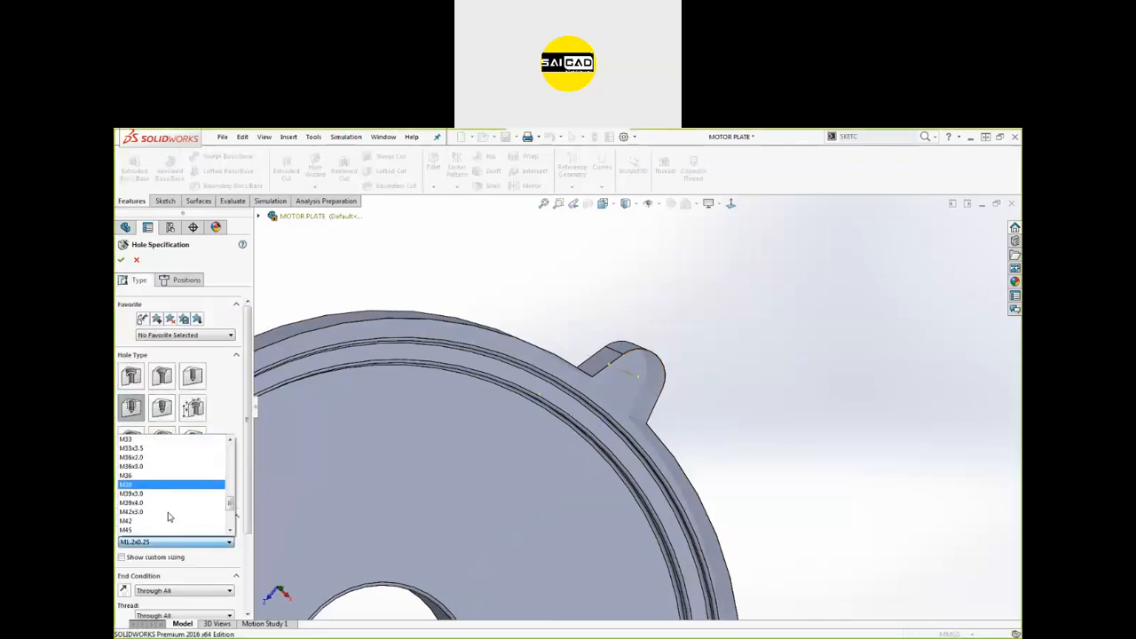
left_click(145, 440)
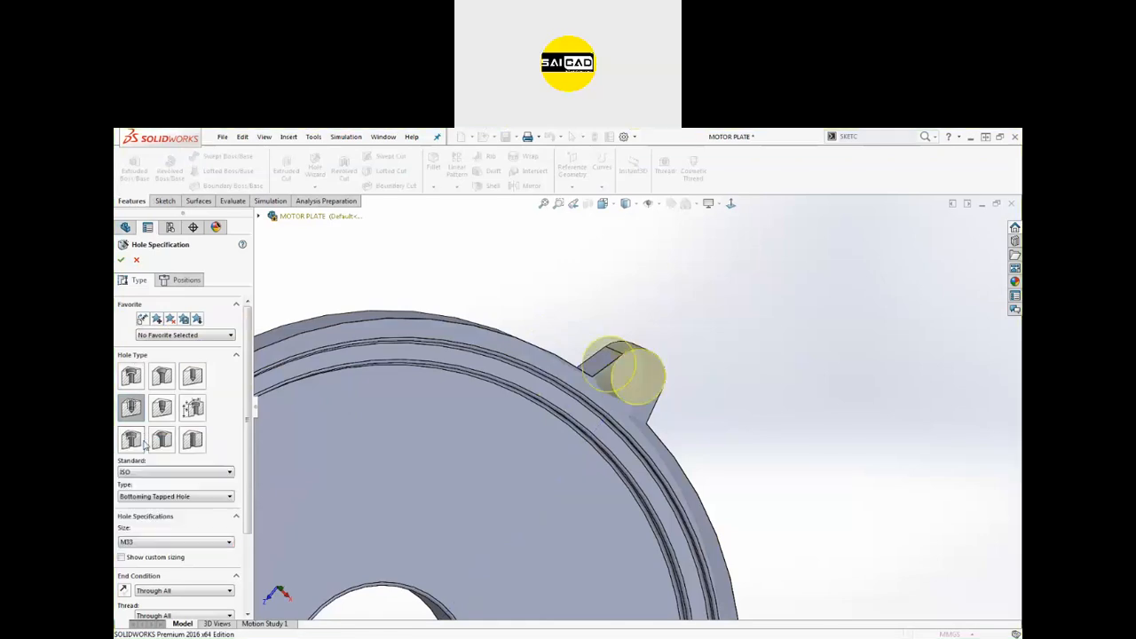
left_click(151, 544)
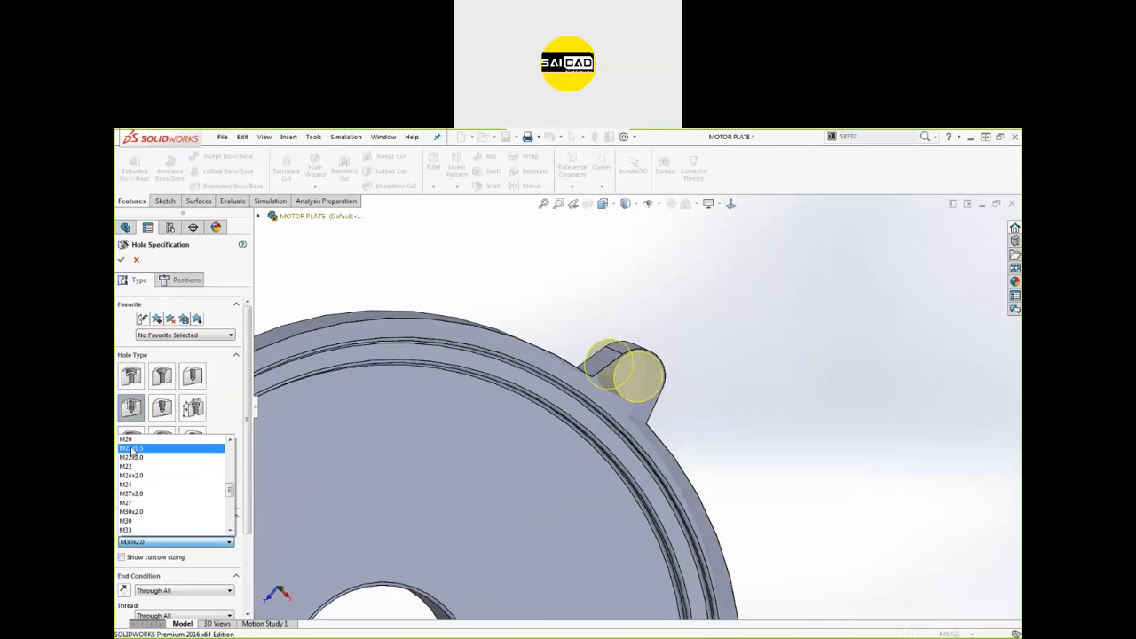
left_click(131, 441)
middle_click_drag(551, 444, 660, 375)
scroll(647, 452, "down", 3)
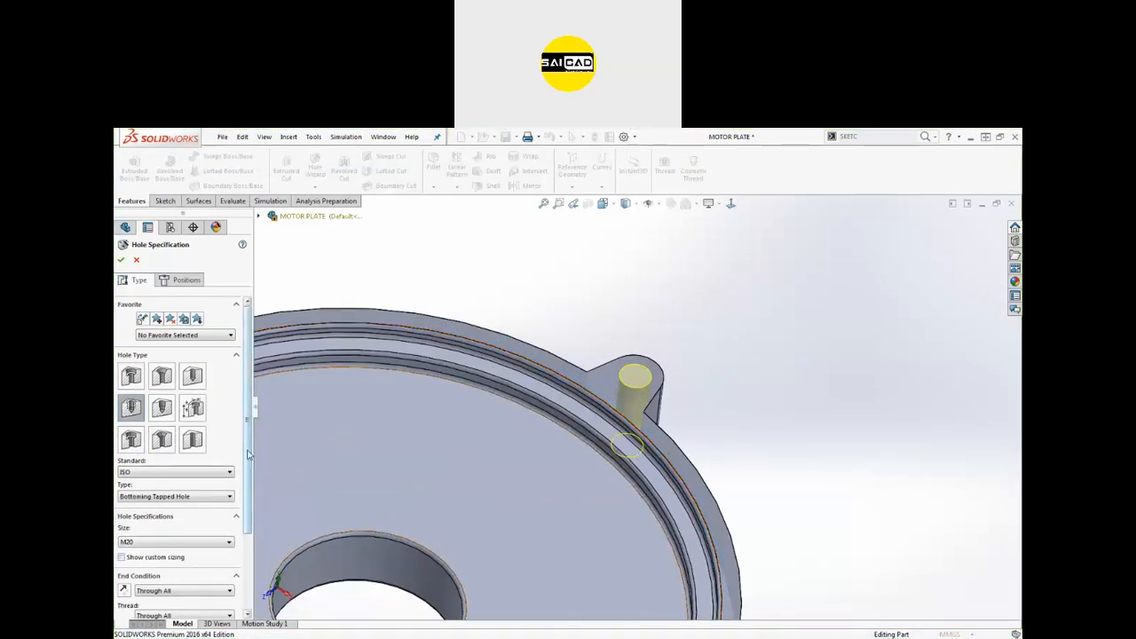
Try a Blind (2 * DIA) thread on the M20 hole with depths of 20 mm and 10 mm.
scroll(248, 454, "down", 3)
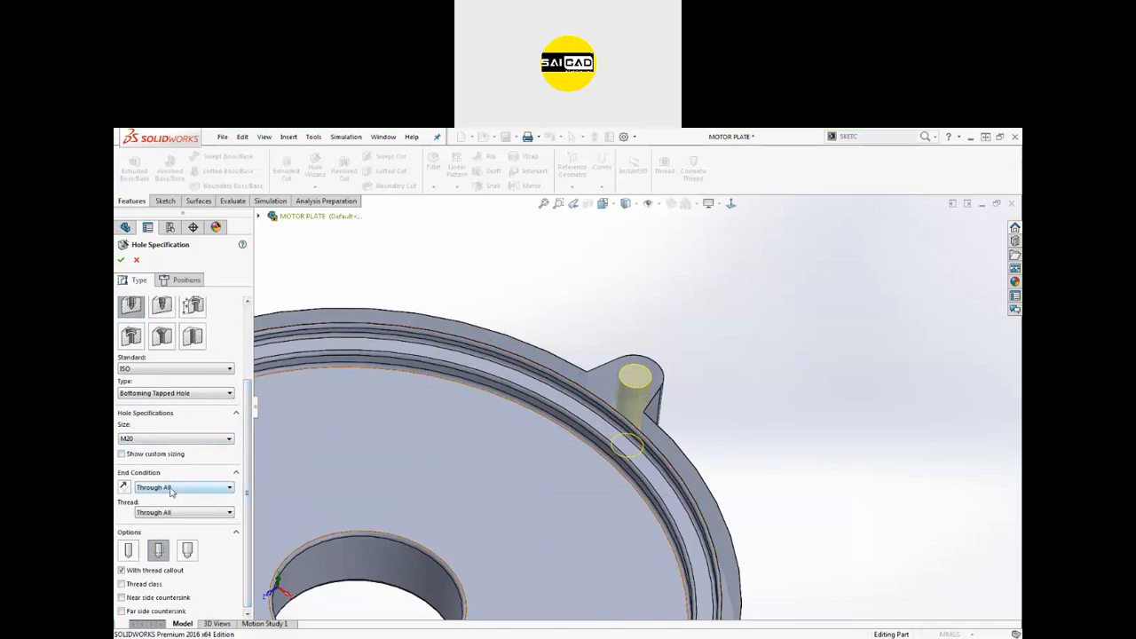
left_click(174, 515)
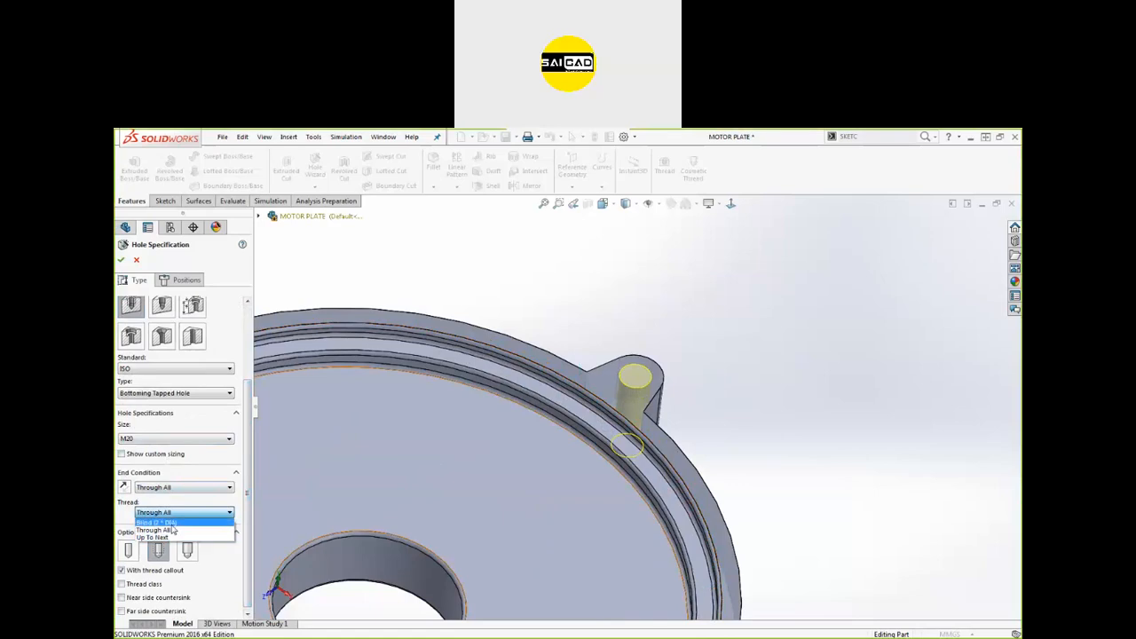
left_click(174, 523)
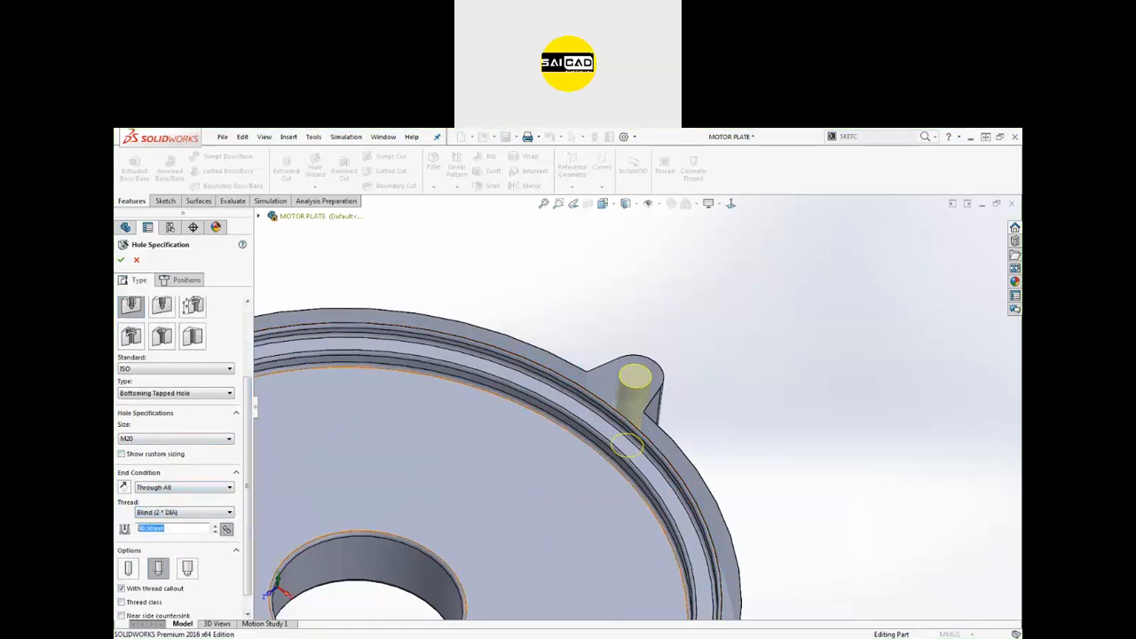
type("20")
key("Return")
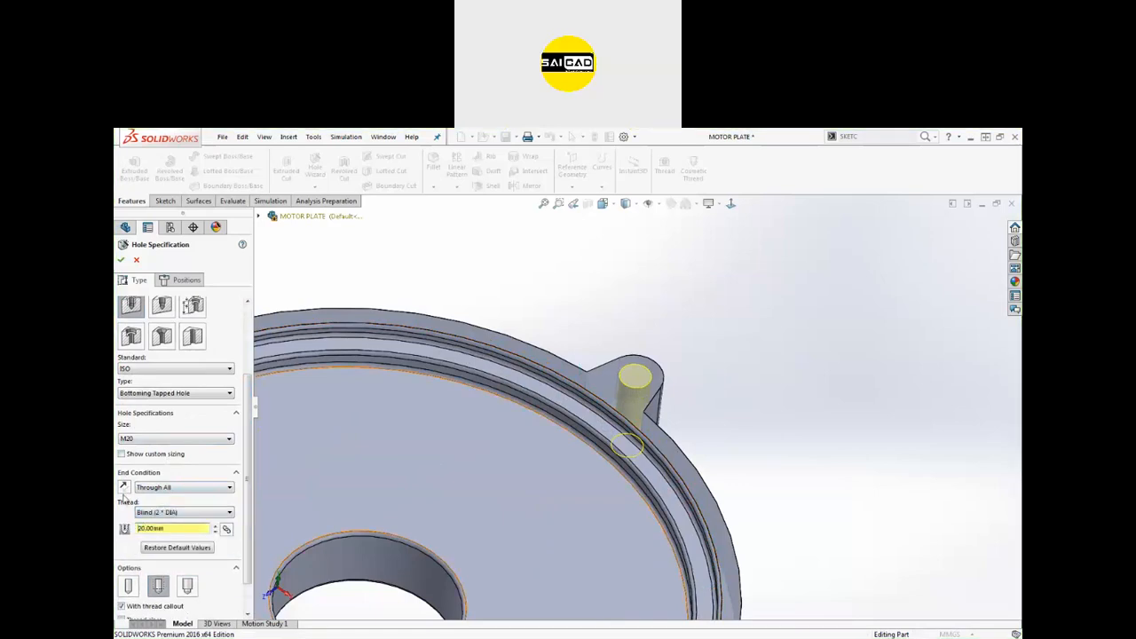
middle_click_drag(532, 338, 752, 459)
scroll(752, 459, "down", 3)
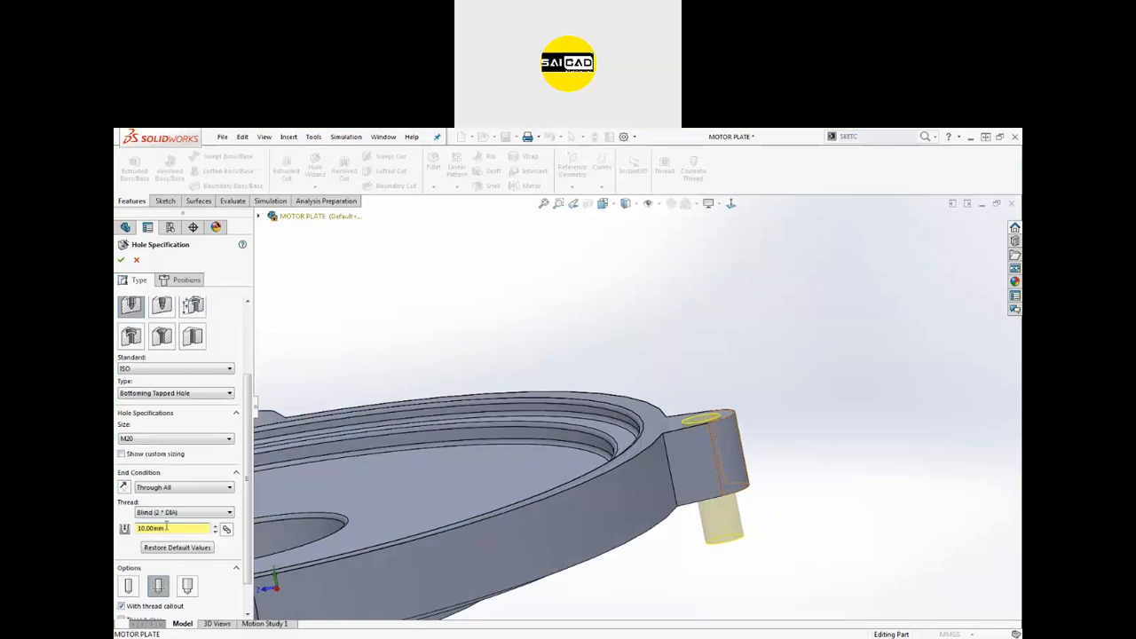
Switch the M20 hole to the remove-thread option with a Blind (2 * DIA) thread 20 mm deep, and create it.
left_click(195, 582)
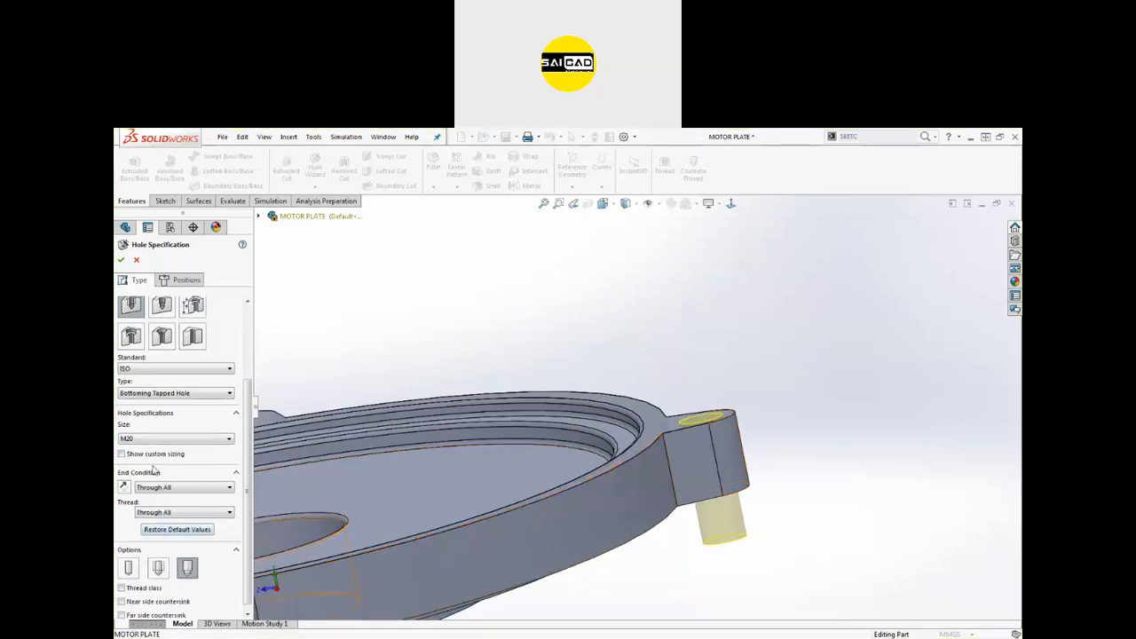
left_click(220, 513)
left_click(184, 529)
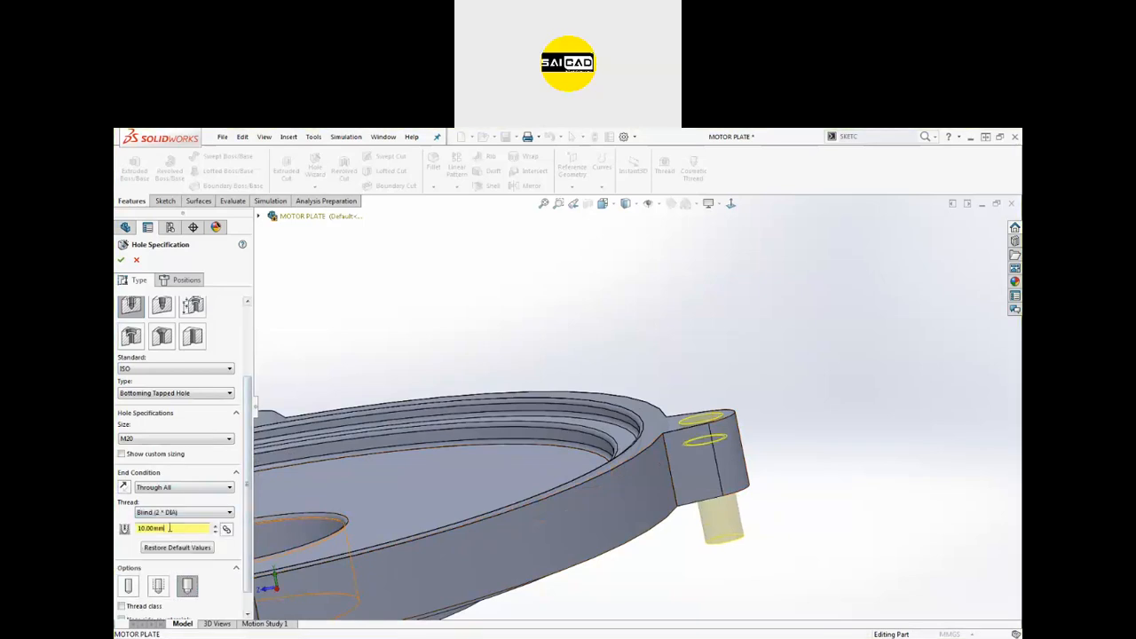
scroll(661, 404, "down", 5)
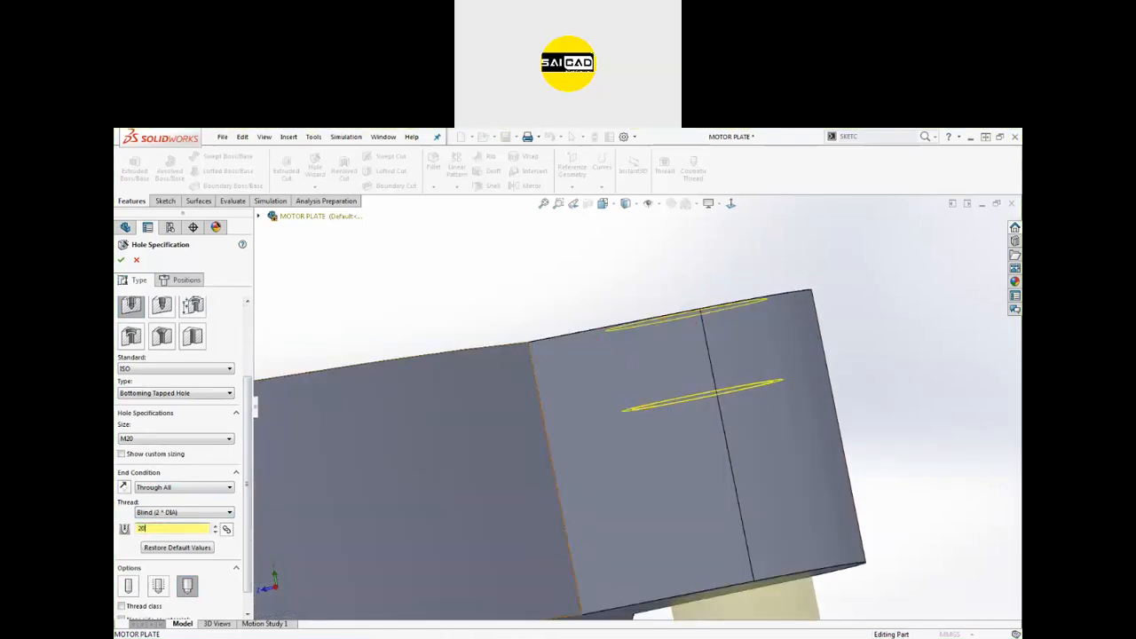
type("20")
key("Return")
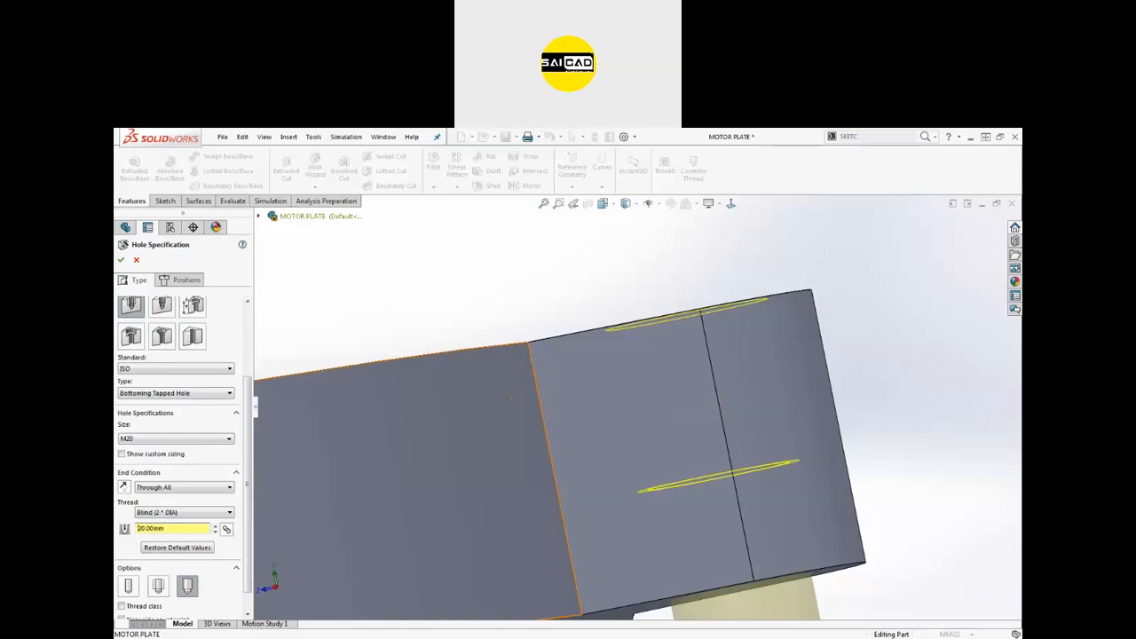
left_click(122, 260)
Edit the ear's M20 tapped hole to use the cosmetic thread option with a Blind (2 * DIA) thread 20 mm deep.
middle_click_drag(509, 293, 532, 294)
scroll(581, 317, "down", 5)
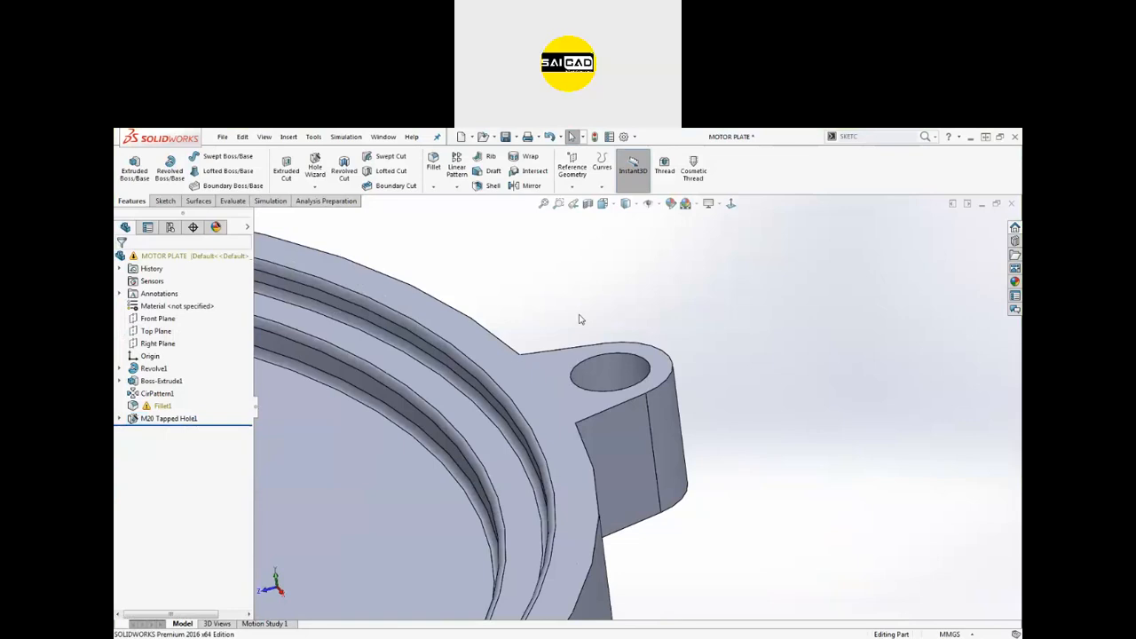
left_click(647, 458)
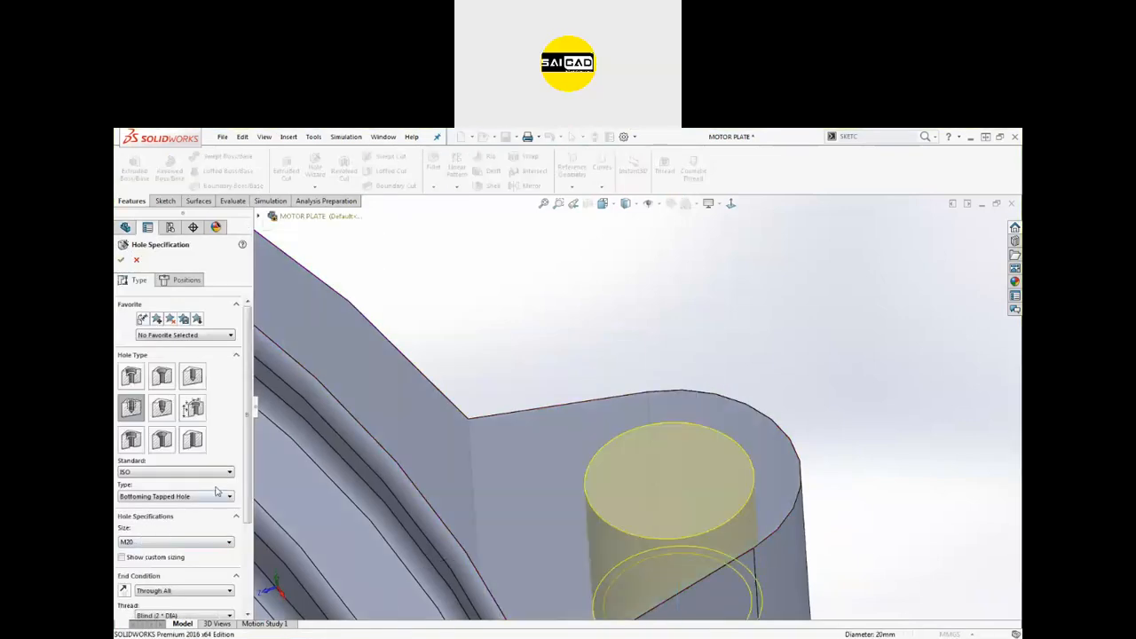
scroll(215, 492, "down", 3)
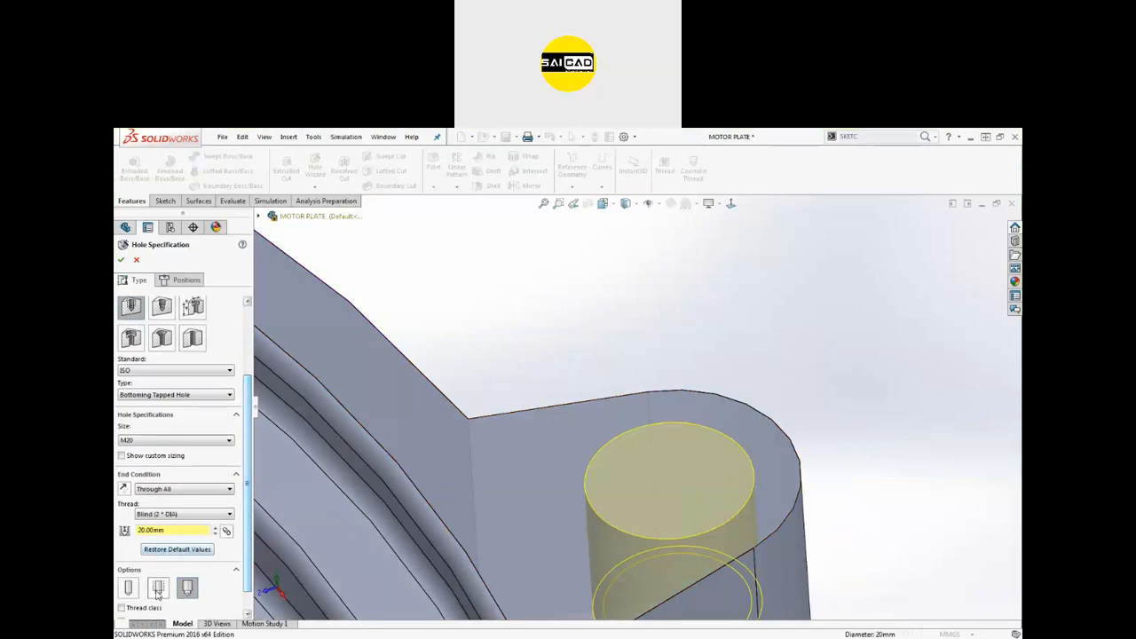
left_click(157, 589)
left_click(162, 515)
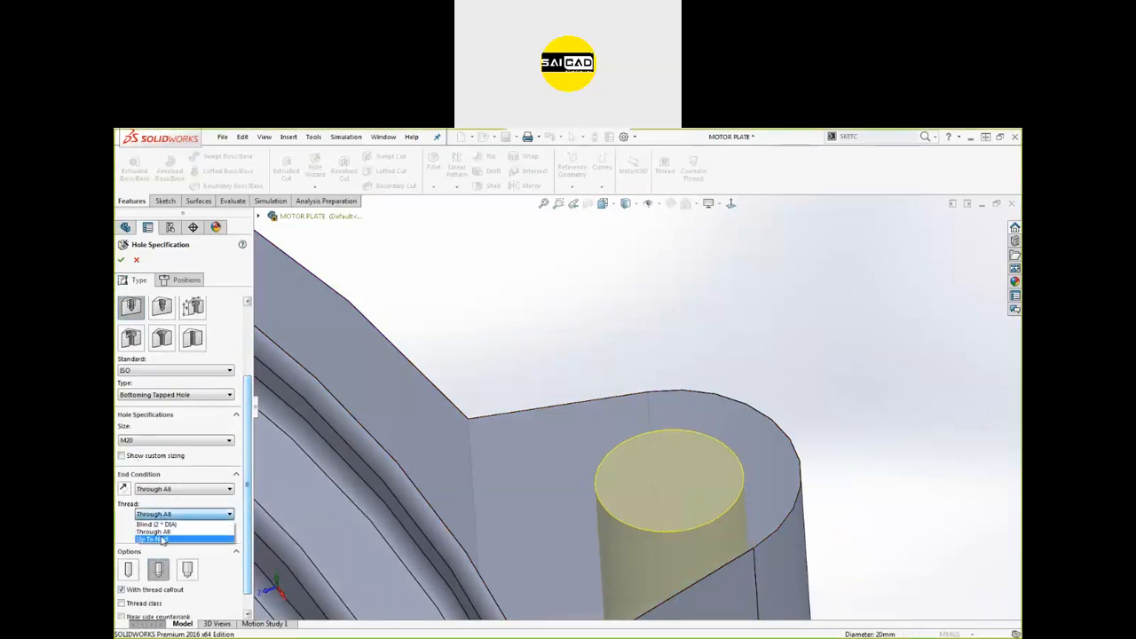
left_click(164, 525)
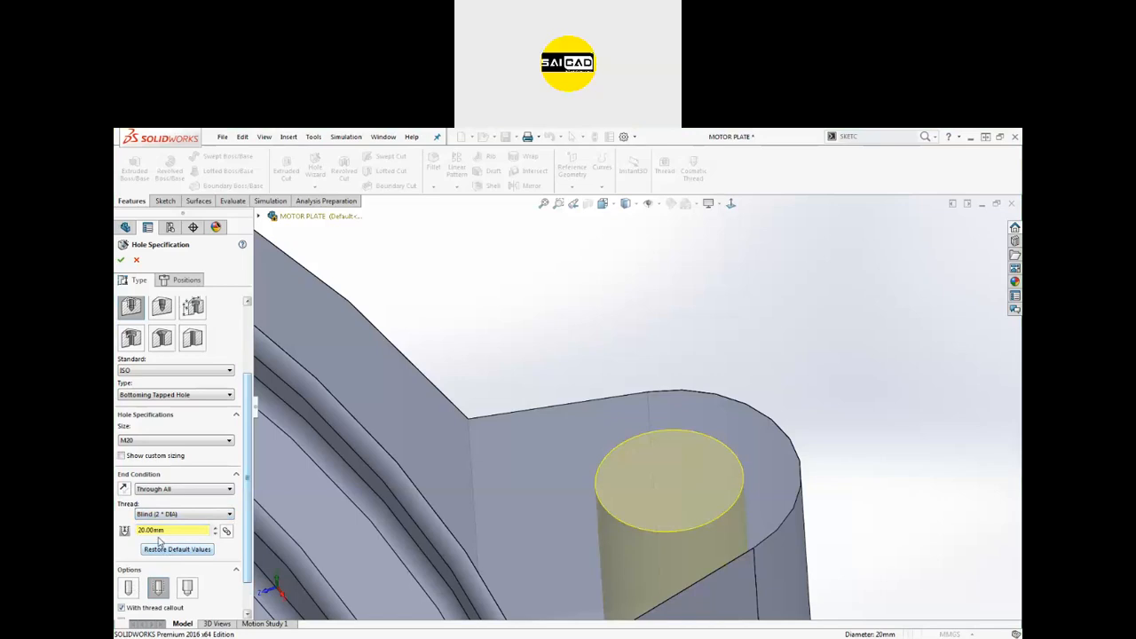
key("Return")
middle_click_drag(533, 274, 770, 386)
scroll(809, 372, "up", 3)
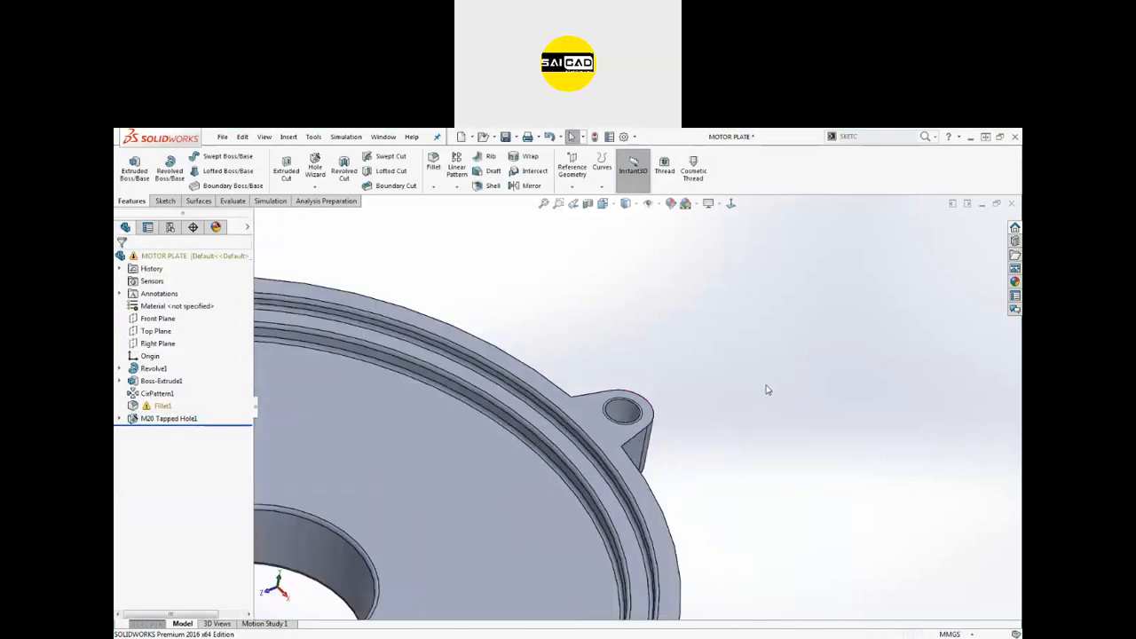
scroll(672, 371, "up", 3)
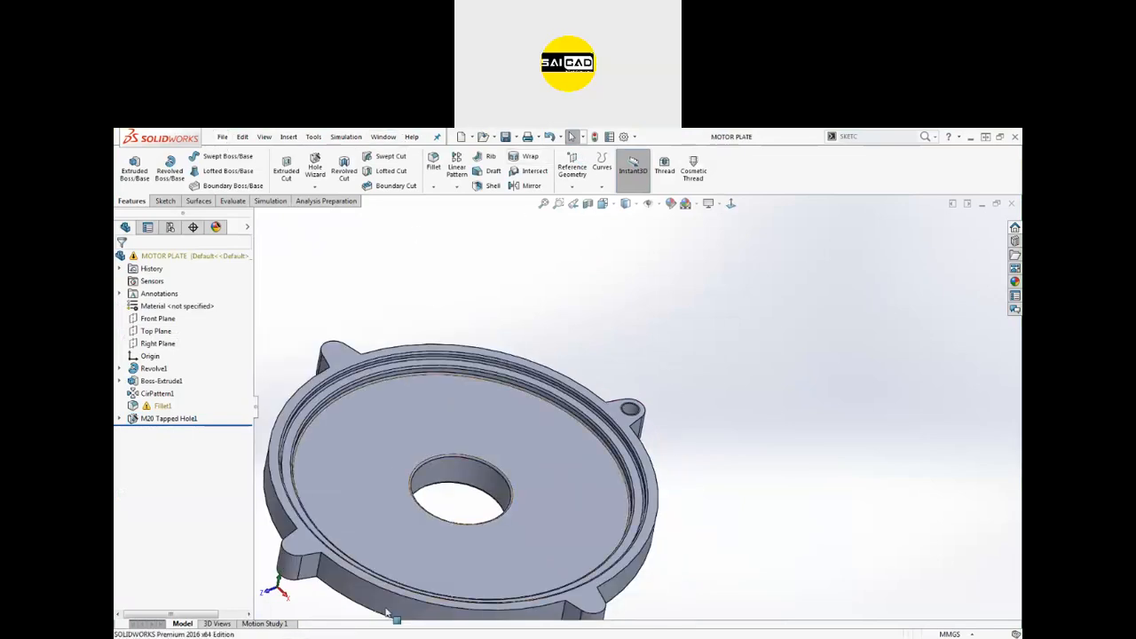
Switch to the BASE TABLE drawing and place the MOTOR PLATE top view above and to the right of the table view.
left_click(383, 138)
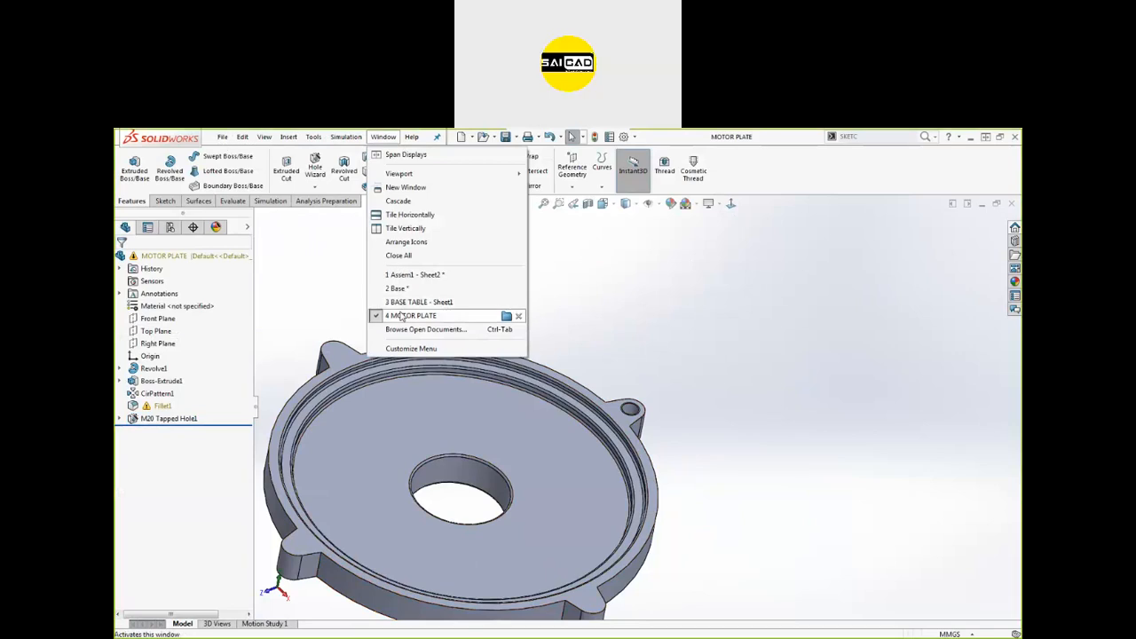
left_click(403, 302)
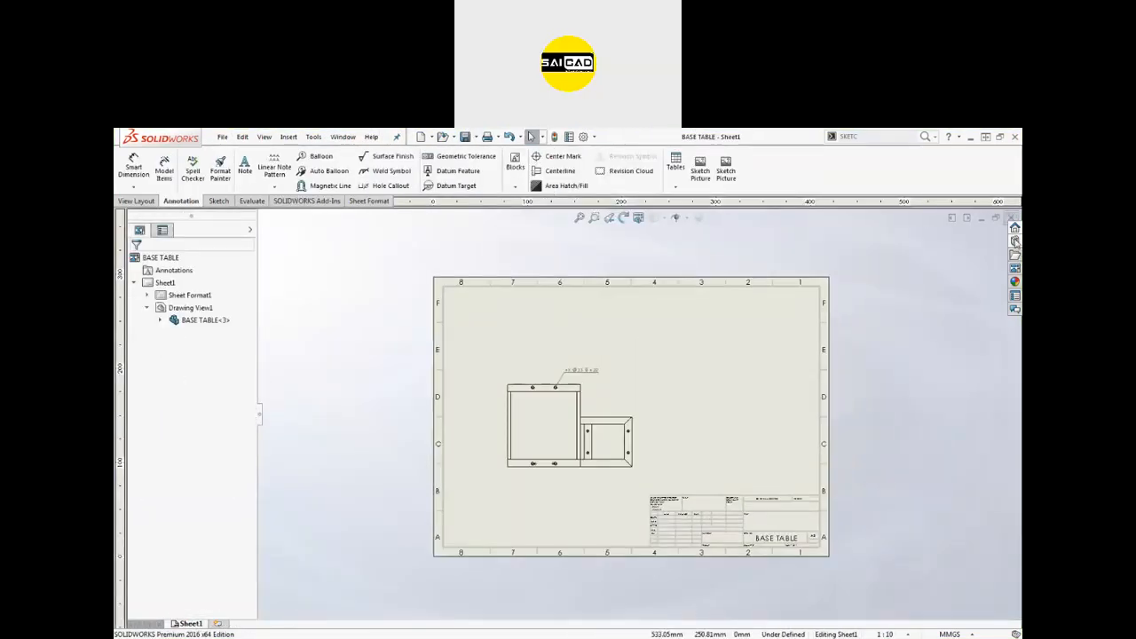
left_click(1017, 269)
left_click(956, 214)
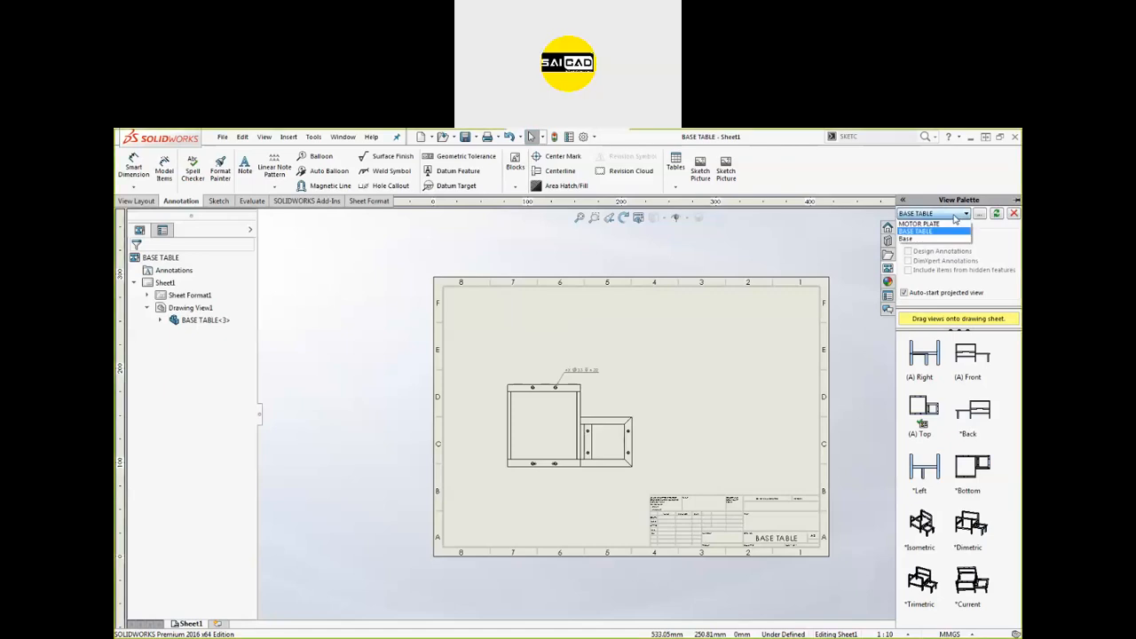
left_click(933, 224)
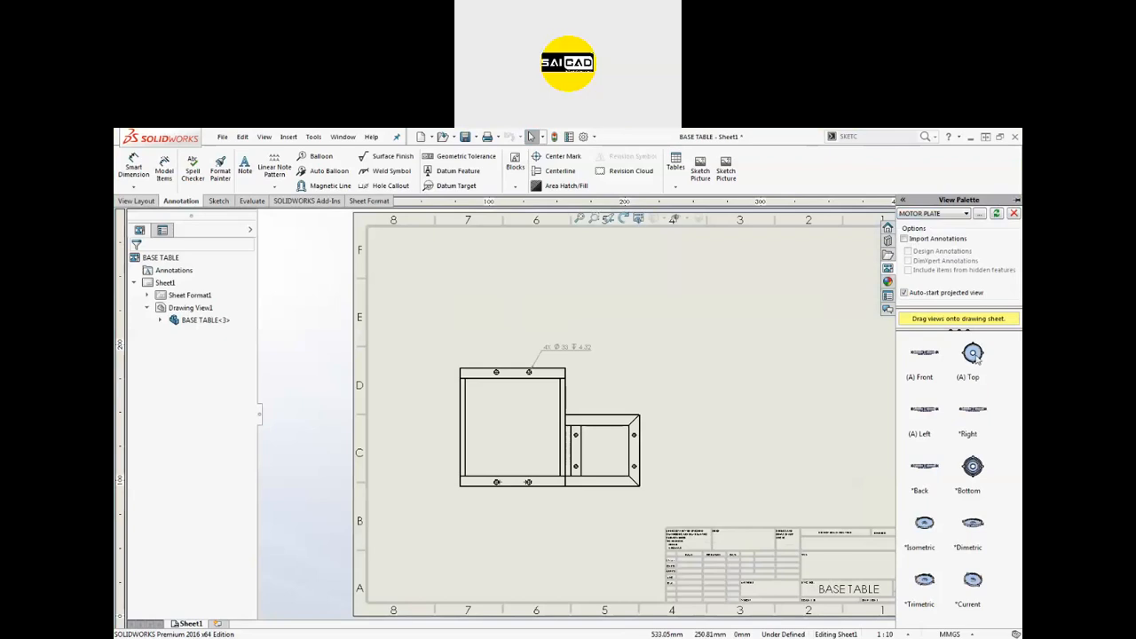
left_click_drag(973, 355, 661, 346)
scroll(691, 307, "down", 5)
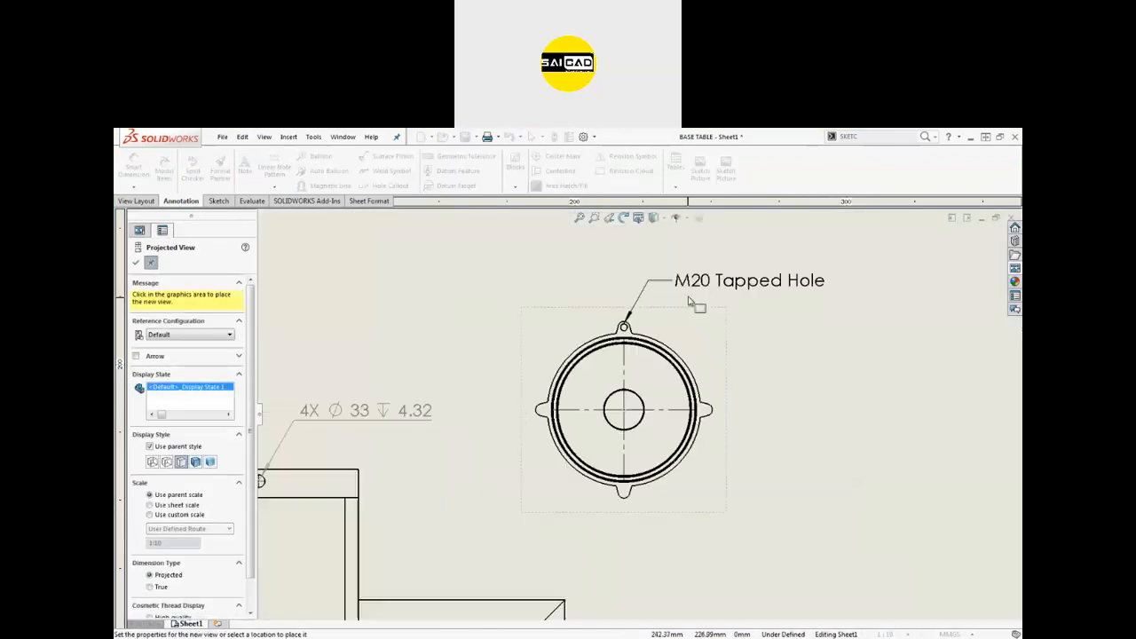
scroll(692, 307, "down", 3)
scroll(618, 338, "up", 3)
scroll(545, 375, "down", 1)
key("Escape")
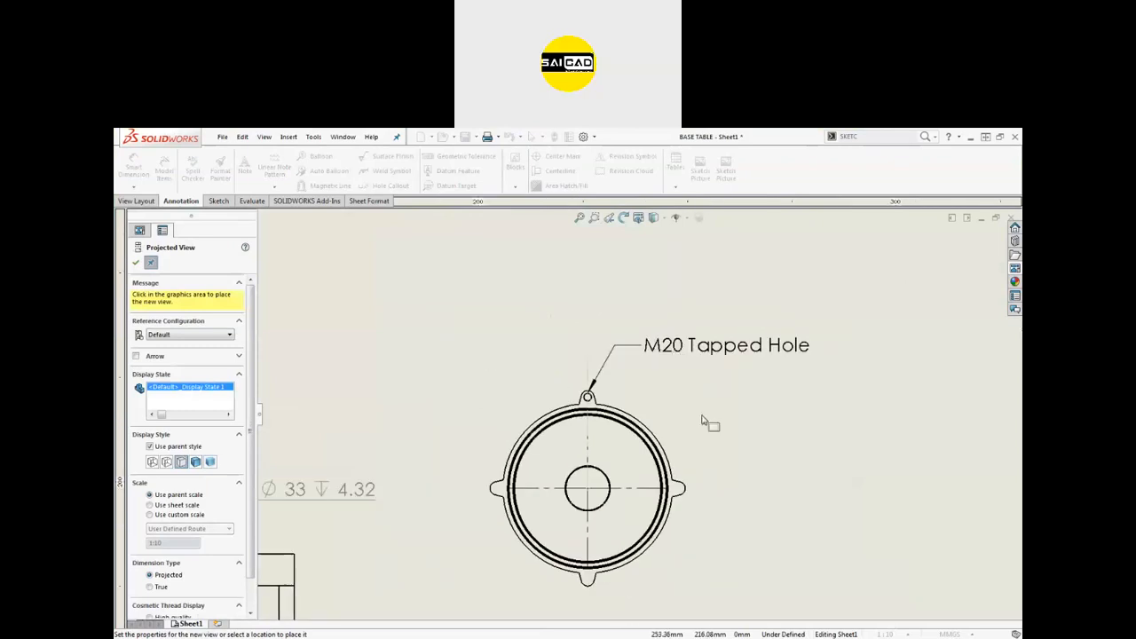
scroll(749, 358, "down", 2)
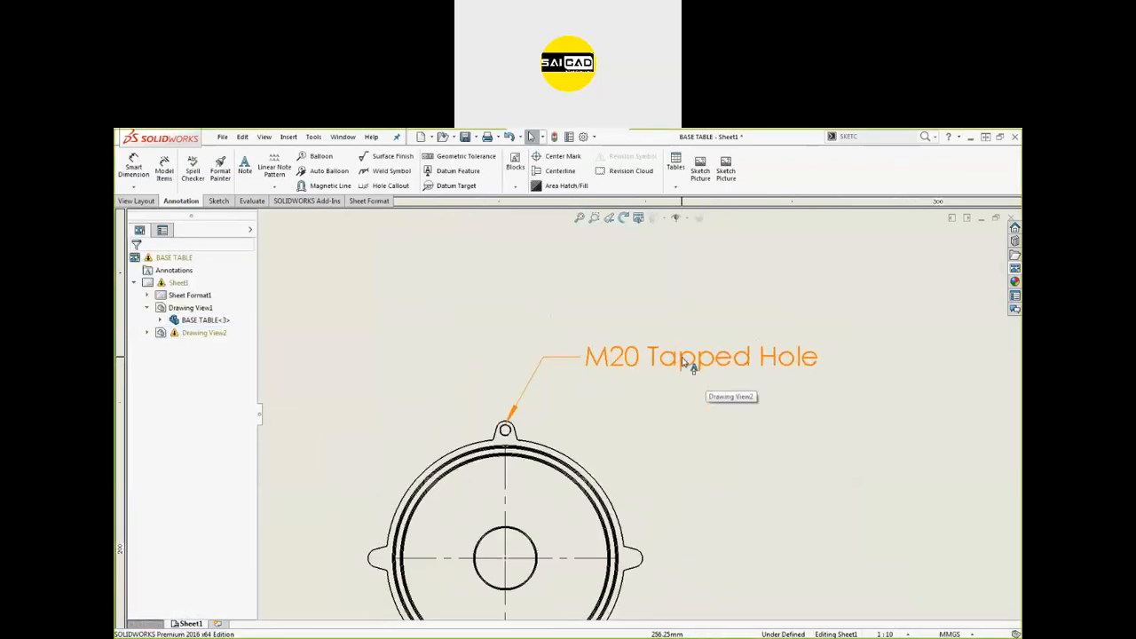
Add a hole callout to the motor plate's tapped ear hole, placing its text above and to the left of the view.
left_click(390, 185)
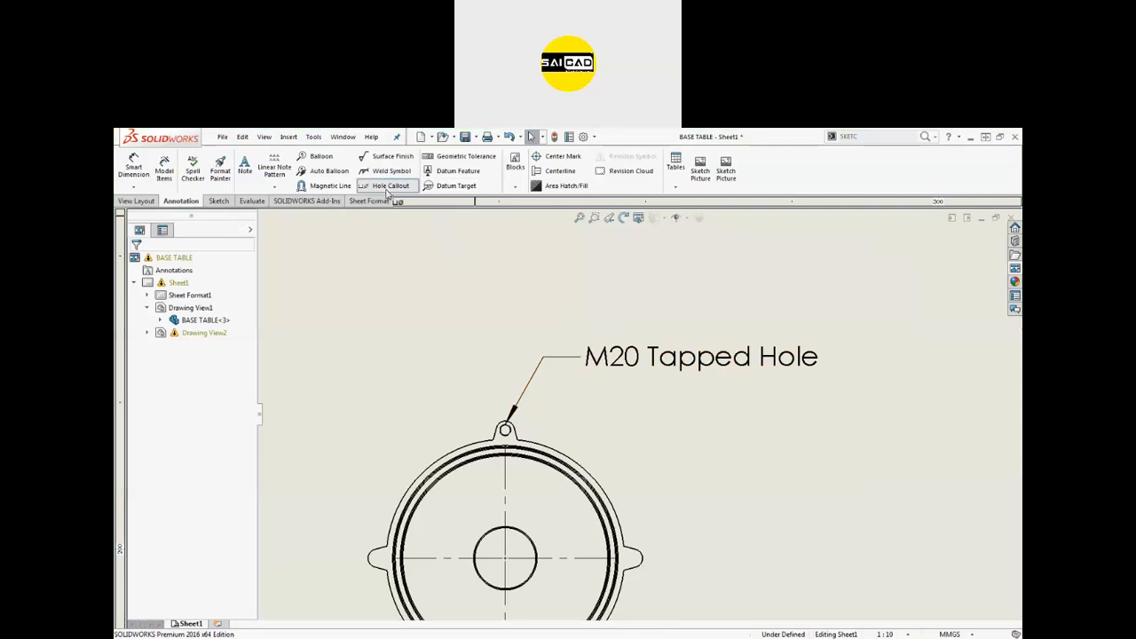
scroll(554, 404, "down", 2)
scroll(513, 421, "down", 2)
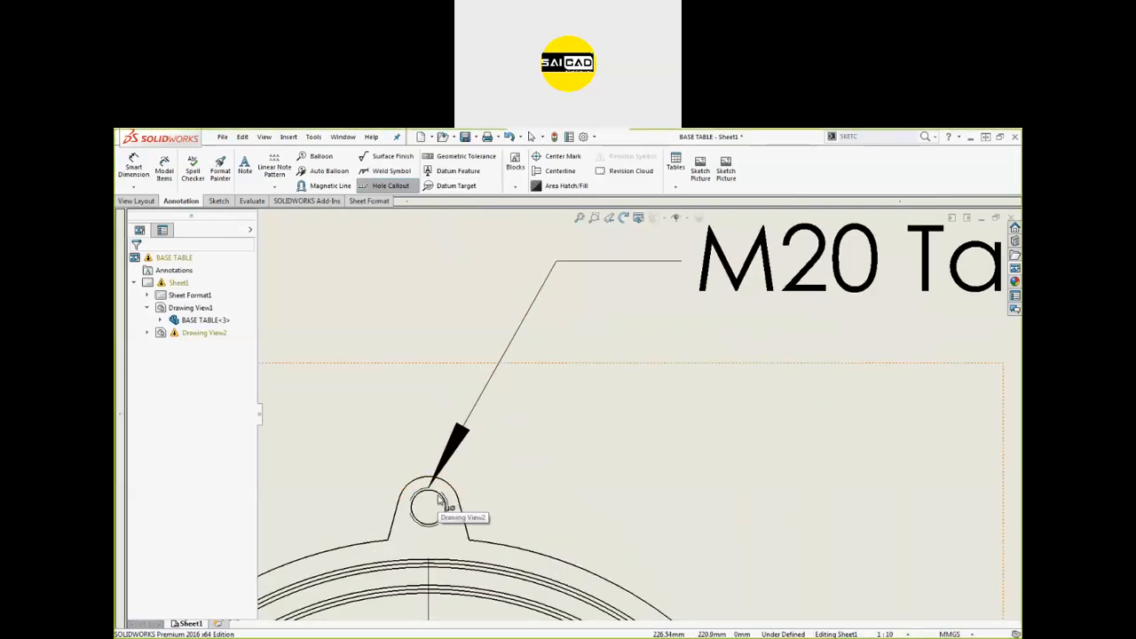
left_click(441, 502)
scroll(650, 410, "up", 4)
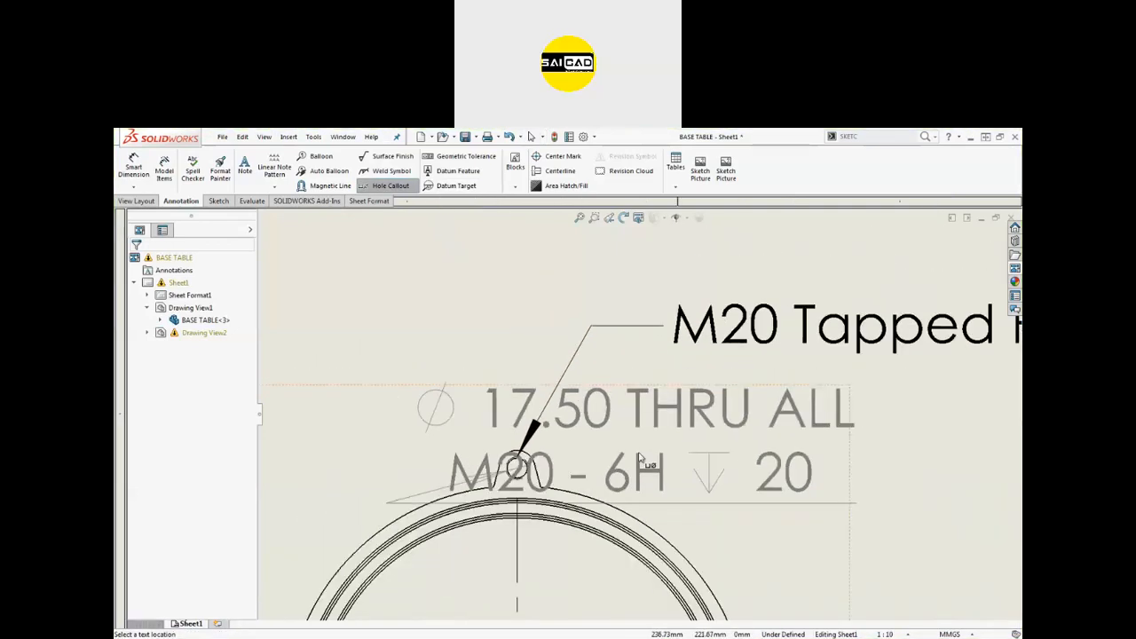
left_click(373, 308)
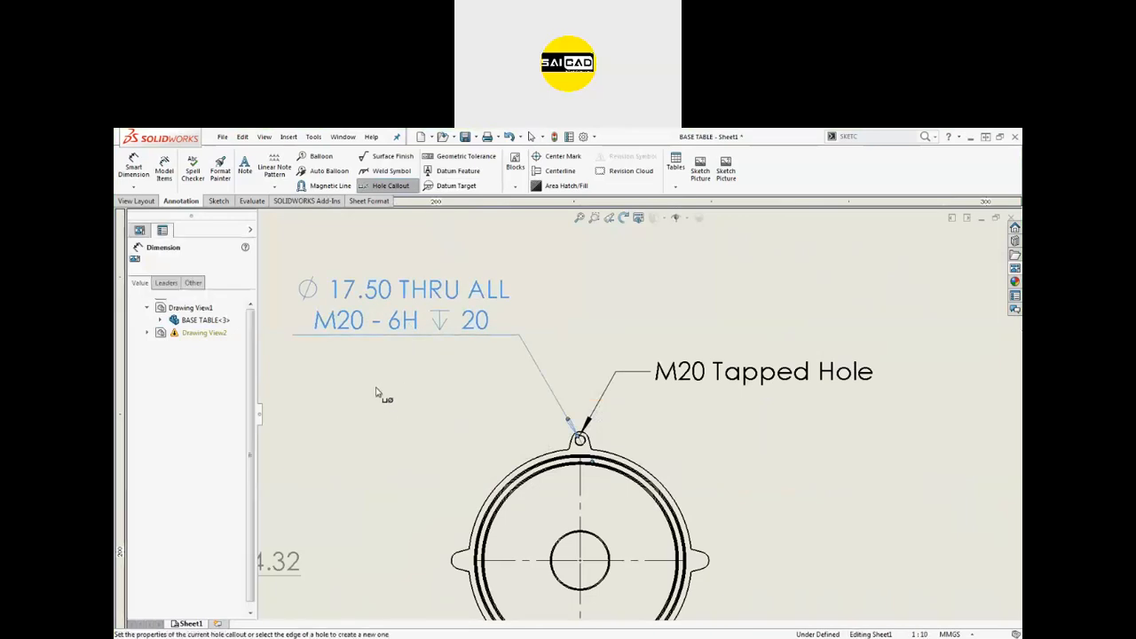
Delete the "M20 Tapped Hole" note from the motor plate view.
left_click(618, 406)
left_click(736, 373)
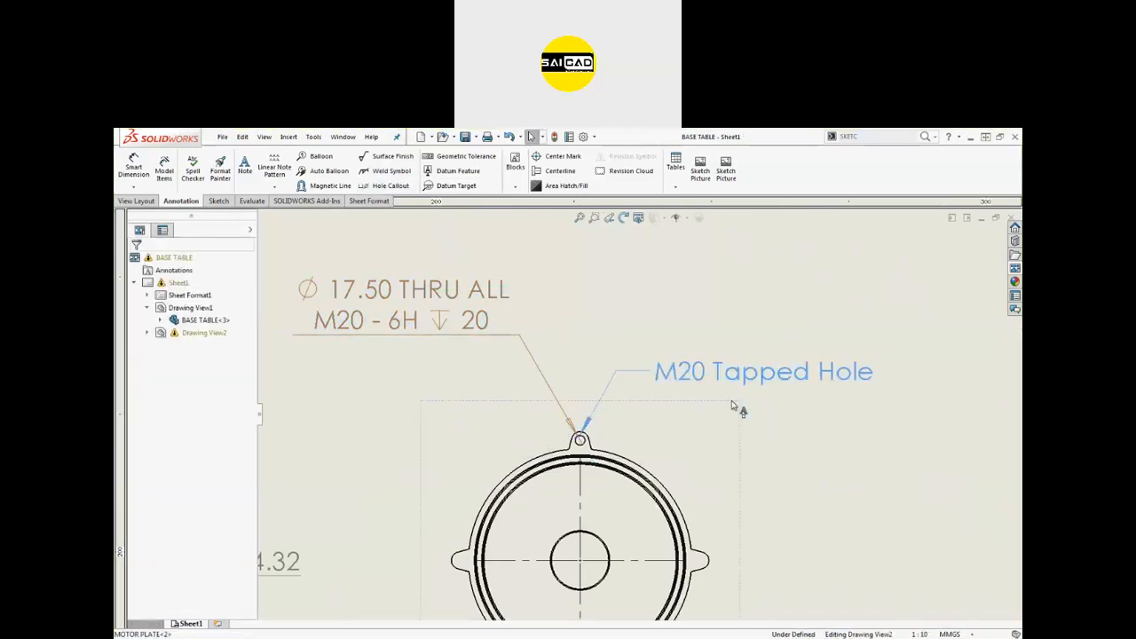
key("Delete")
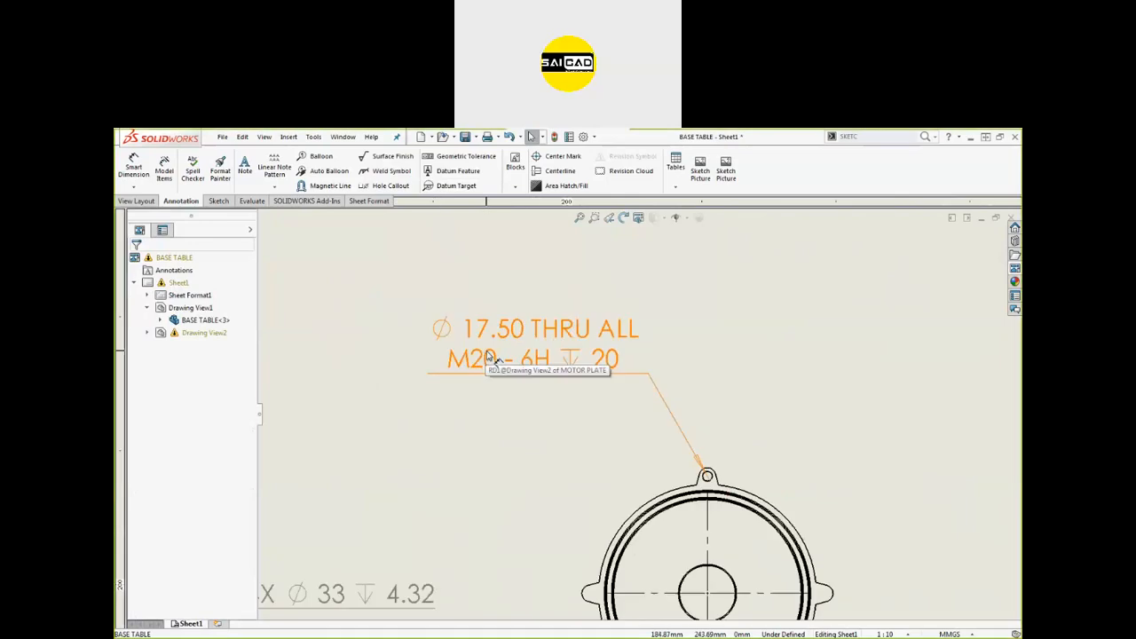
scroll(492, 357, "up", 2)
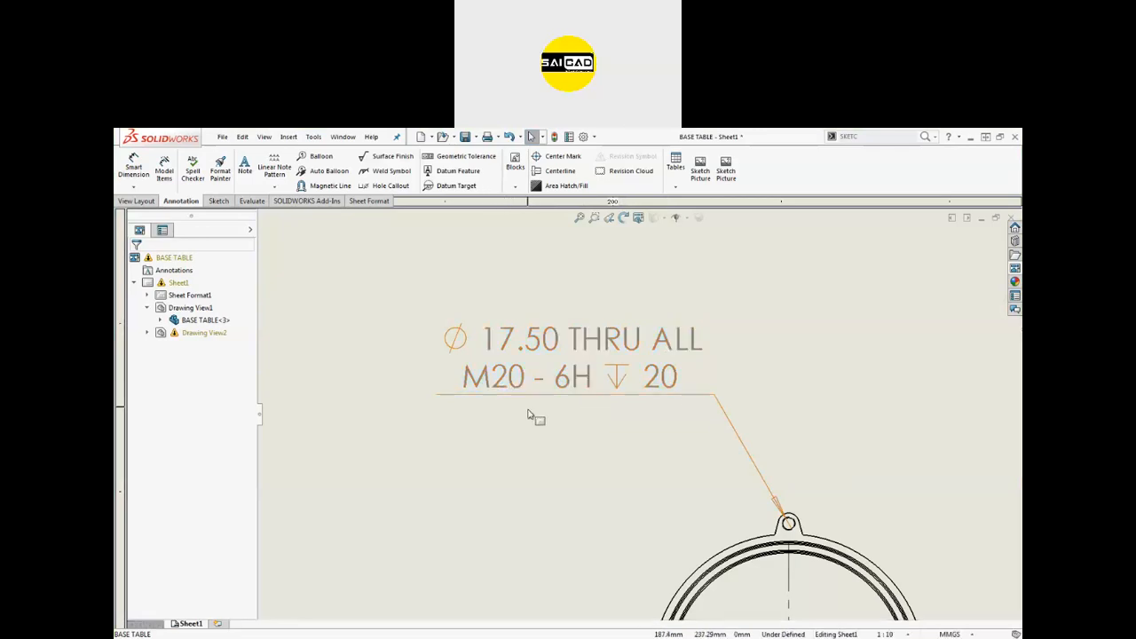
scroll(539, 426, "up", 5)
scroll(577, 444, "up", 1)
scroll(657, 444, "down", 2)
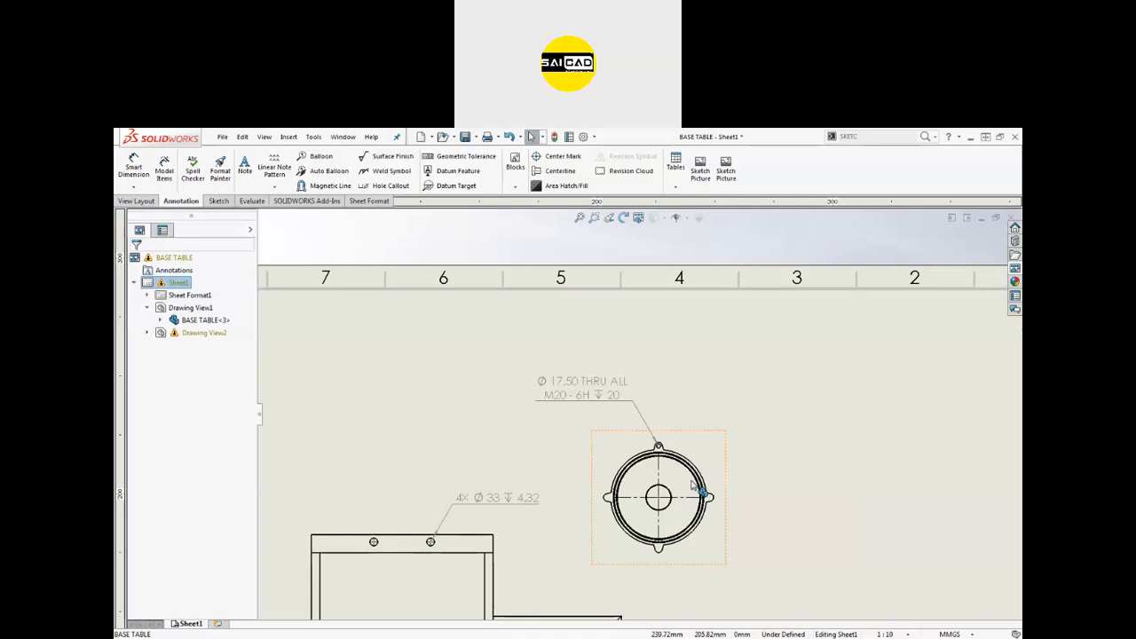
key("ctrl+n")
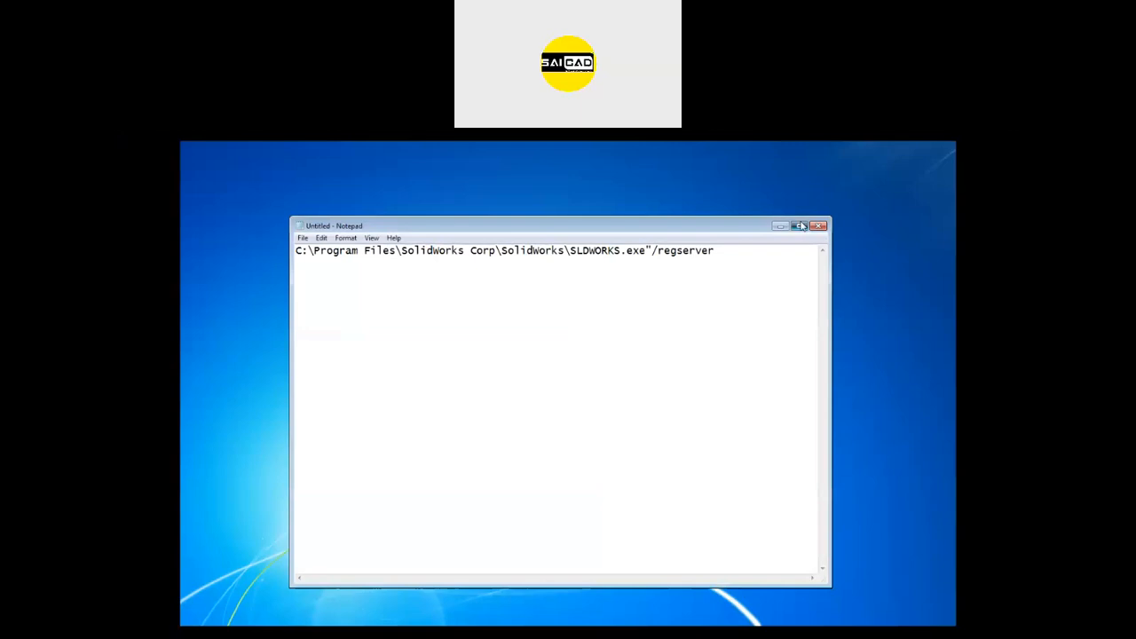
left_click(800, 227)
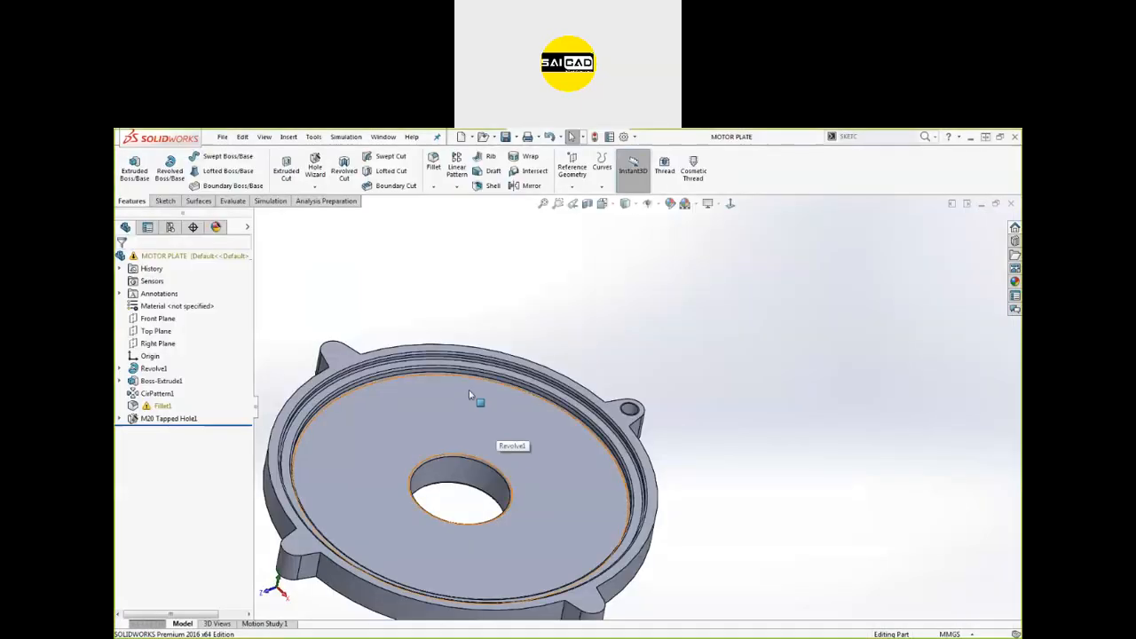
scroll(515, 302, "up", 5)
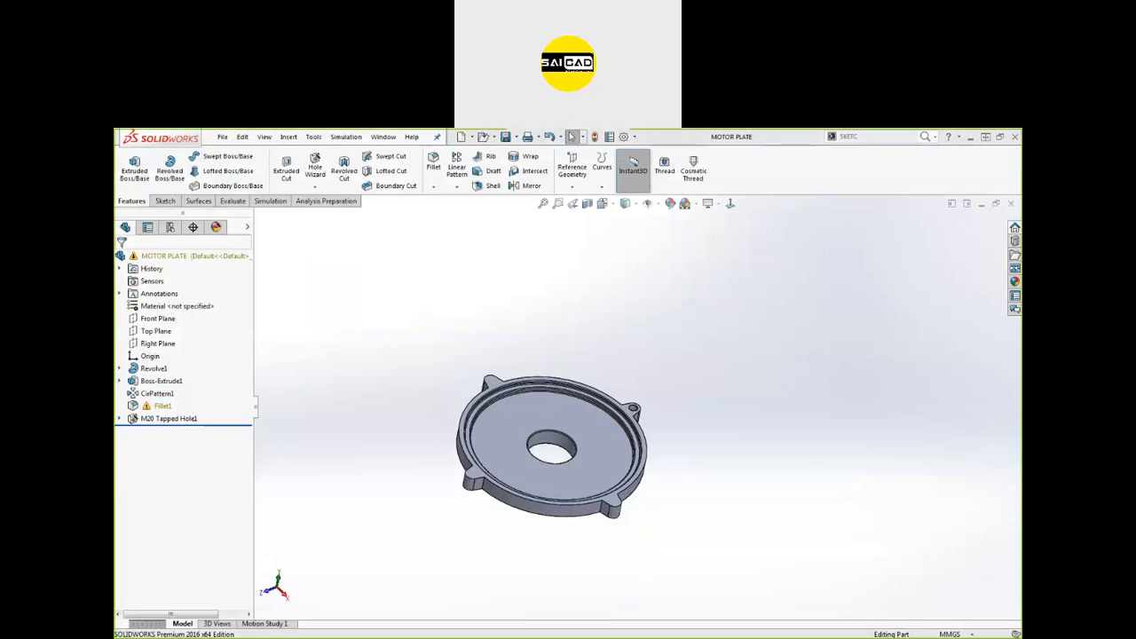
key("ctrl+Tab")
scroll(650, 474, "up", 5)
scroll(533, 497, "down", 5)
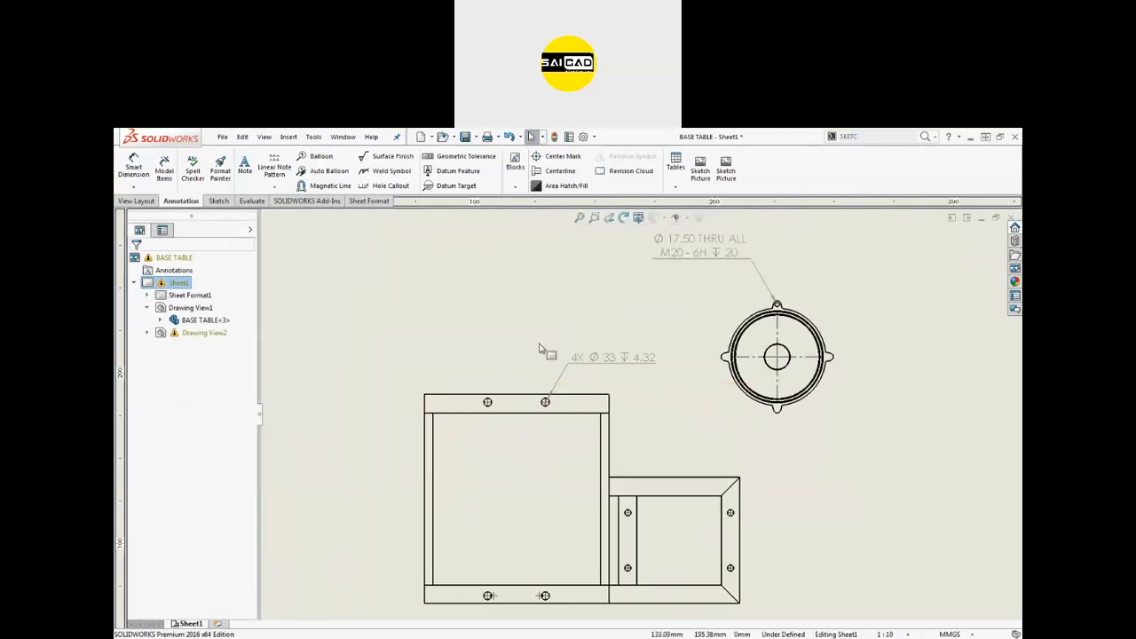
Insert the model dimensions into the base table view with Model Items.
scroll(539, 348, "up", 3)
left_click(164, 169)
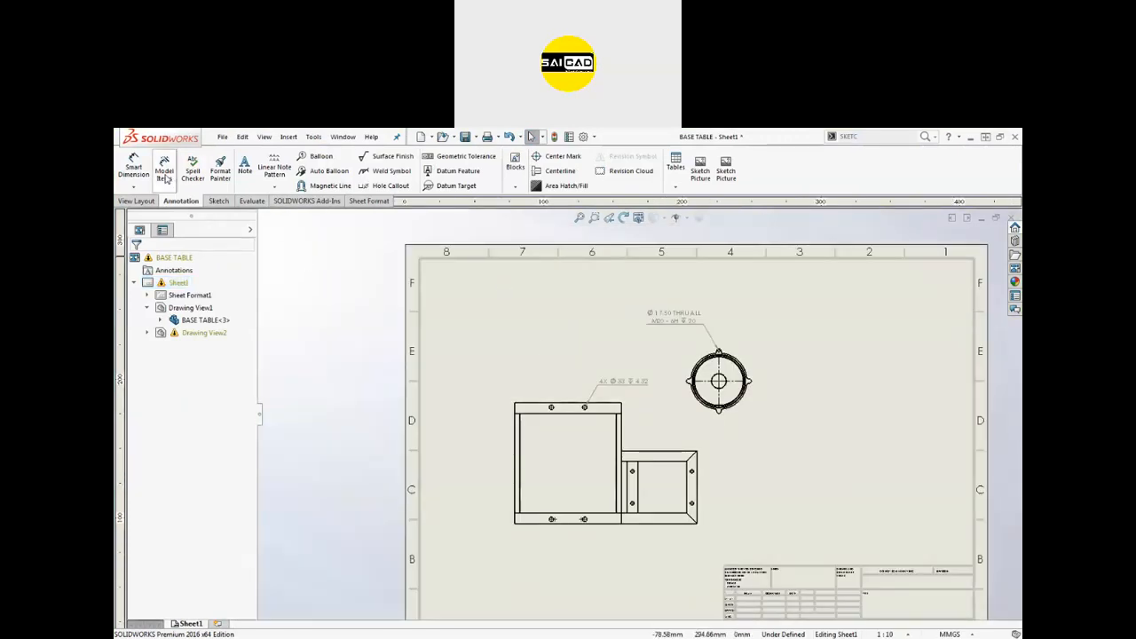
left_click(574, 482)
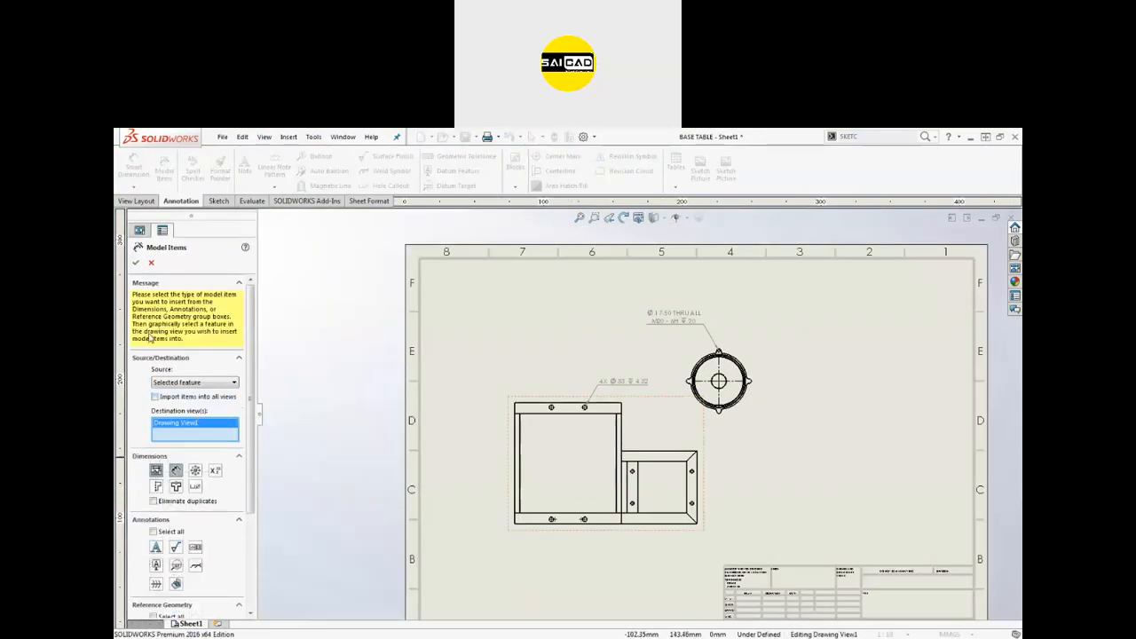
left_click(136, 263)
left_click(598, 394)
scroll(571, 490, "down", 3)
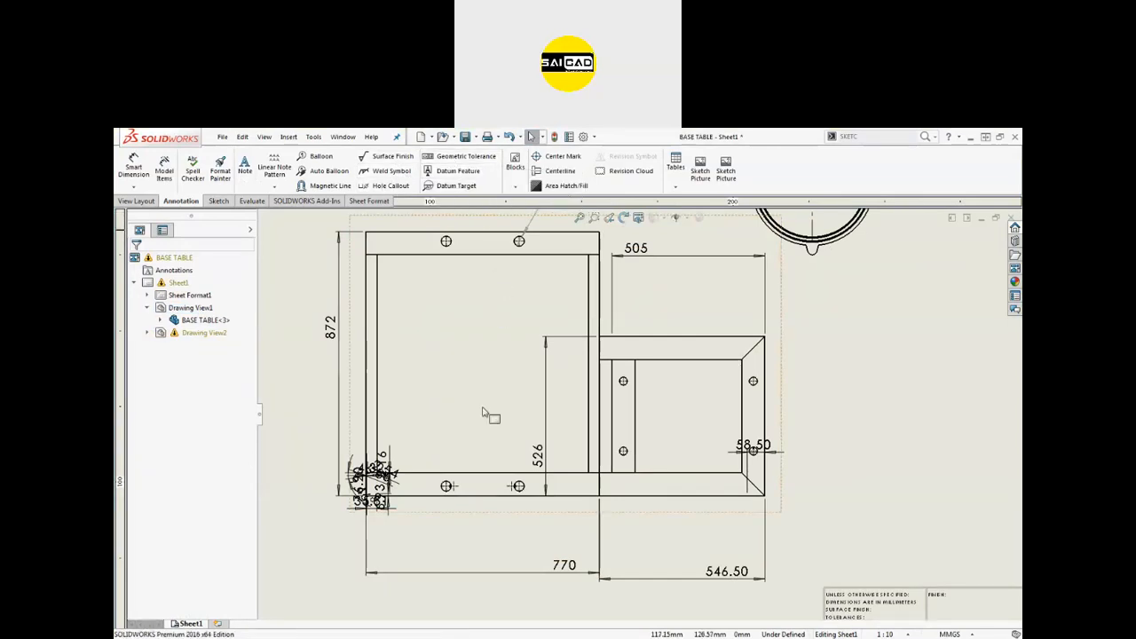
scroll(539, 454, "up", 2)
Give the small frame's 526 height dimension a symmetric tolerance of 0.1 mm.
left_click(581, 444)
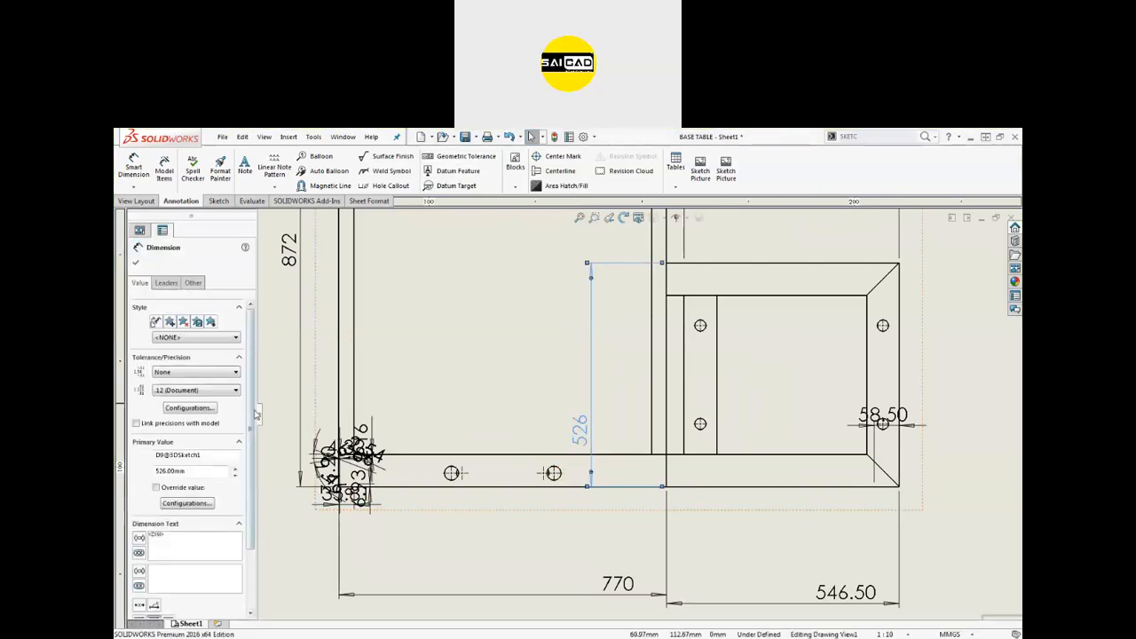
scroll(253, 417, "down", 1)
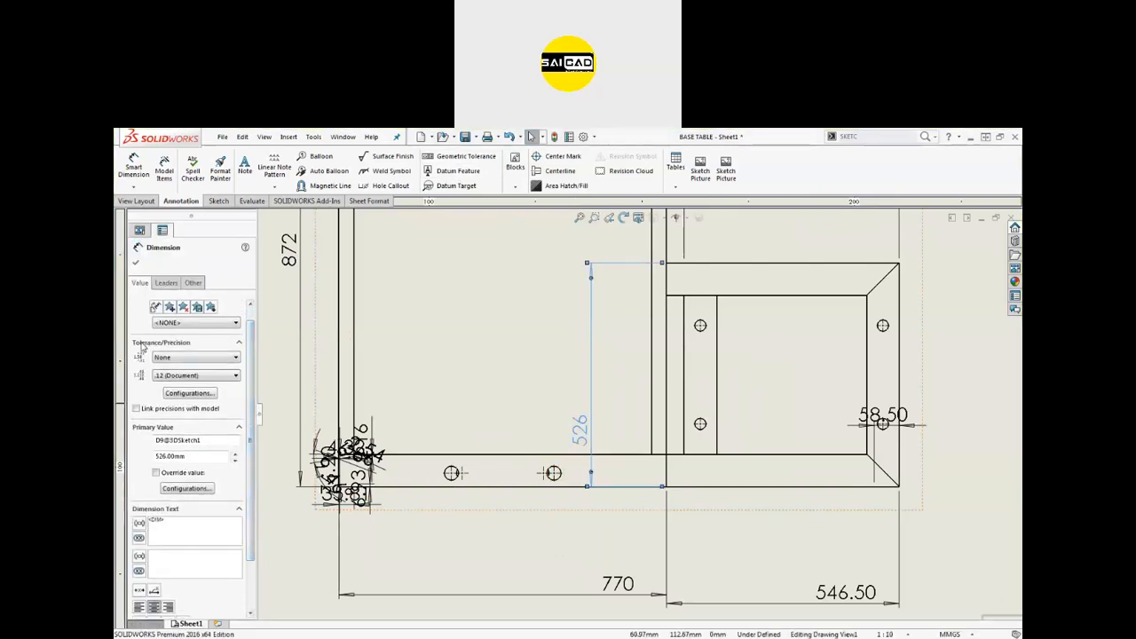
left_click(191, 357)
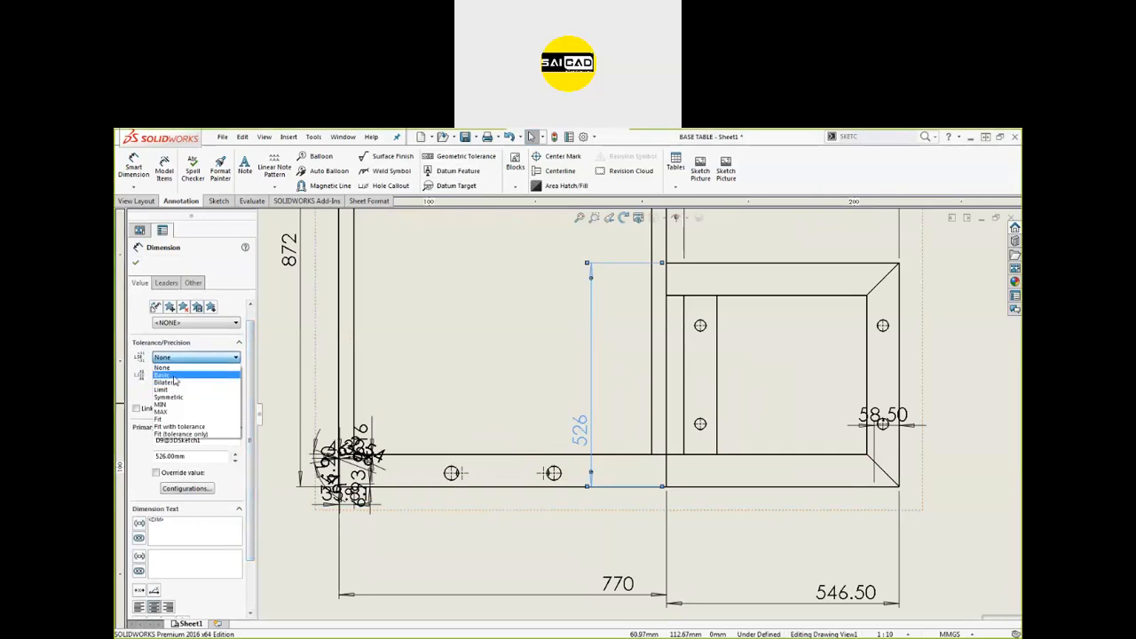
left_click(177, 374)
left_click(182, 357)
left_click(182, 357)
left_click(182, 357)
left_click(169, 397)
scroll(586, 424, "down", 3)
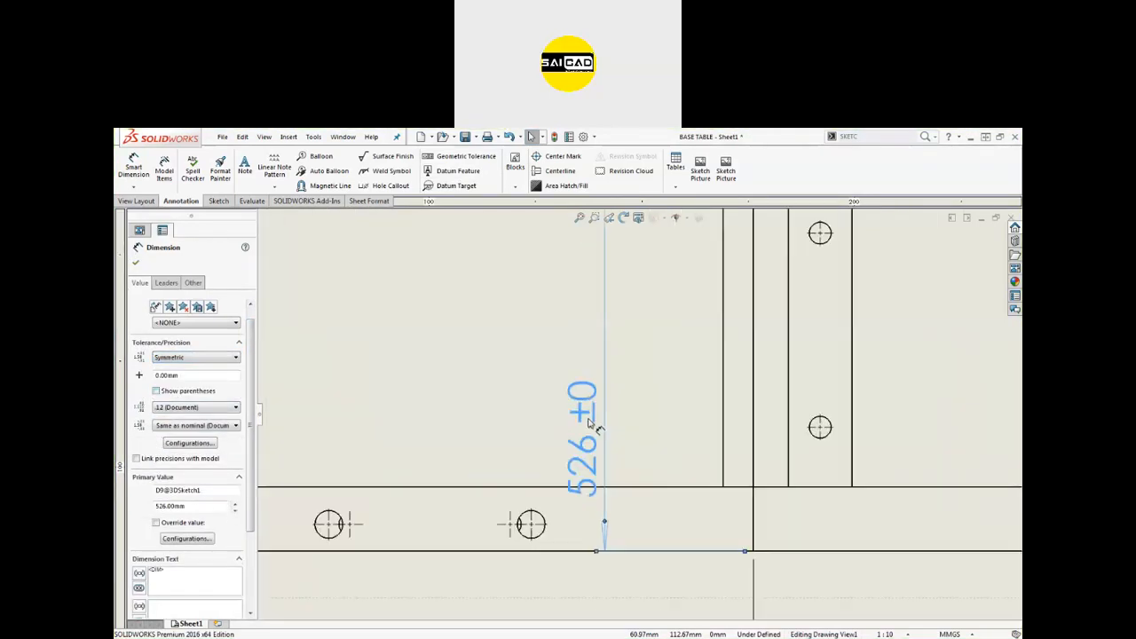
scroll(588, 424, "down", 2)
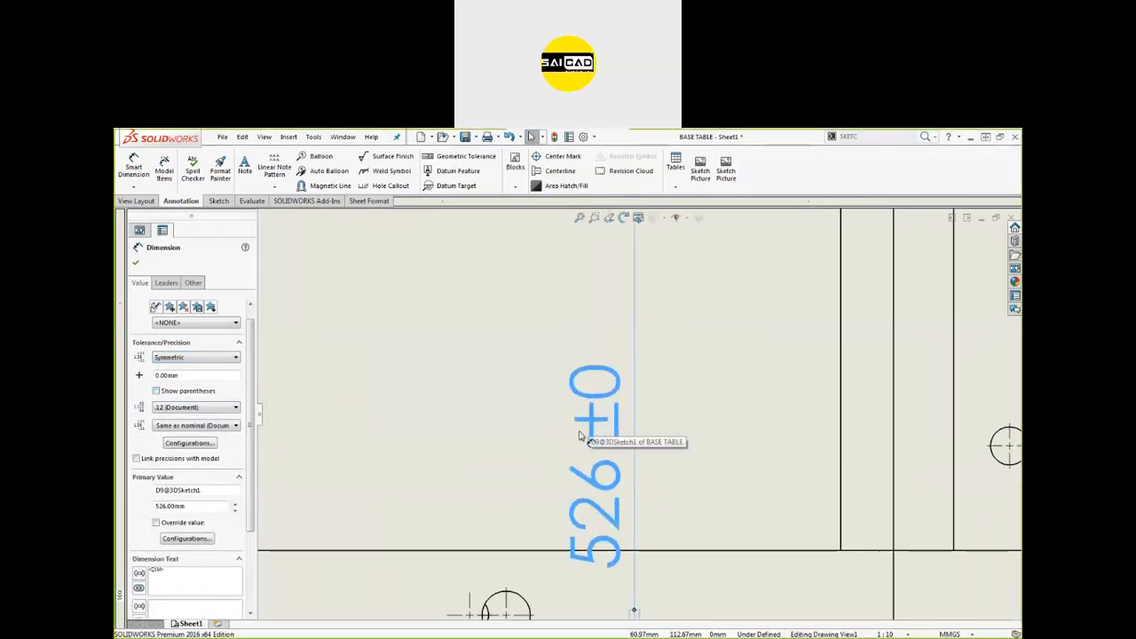
left_click(210, 374)
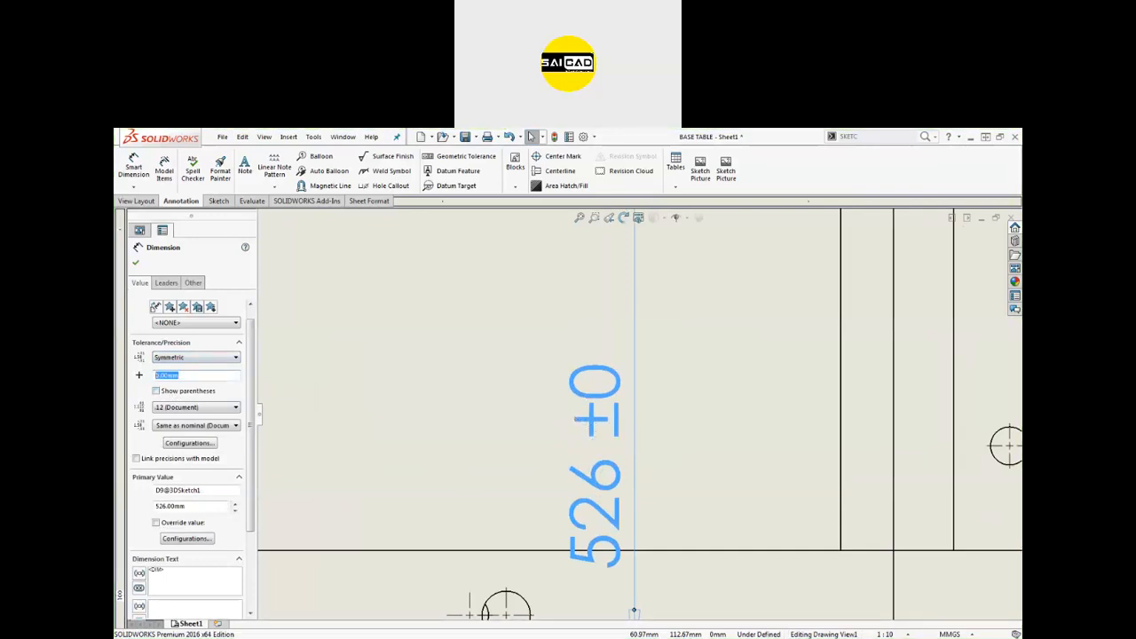
type(".1")
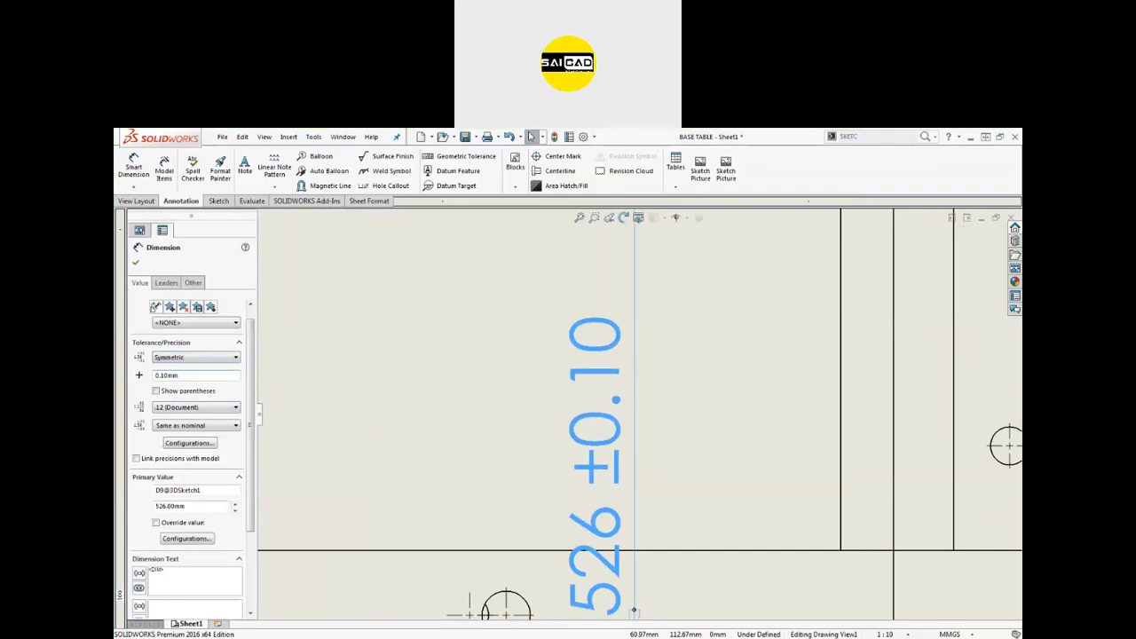
Move the 526 ±0.10 dimension to the right of the base table view and the 58.50 dimension below the view.
scroll(586, 427, "up", 2)
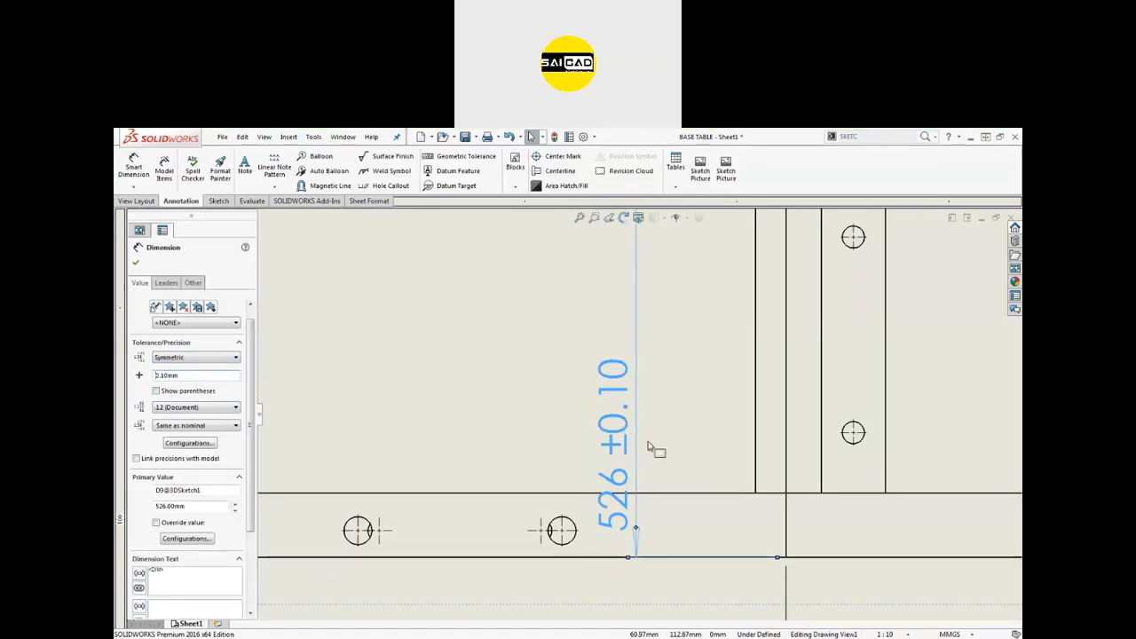
scroll(637, 376, "up", 5)
scroll(644, 481, "down", 5)
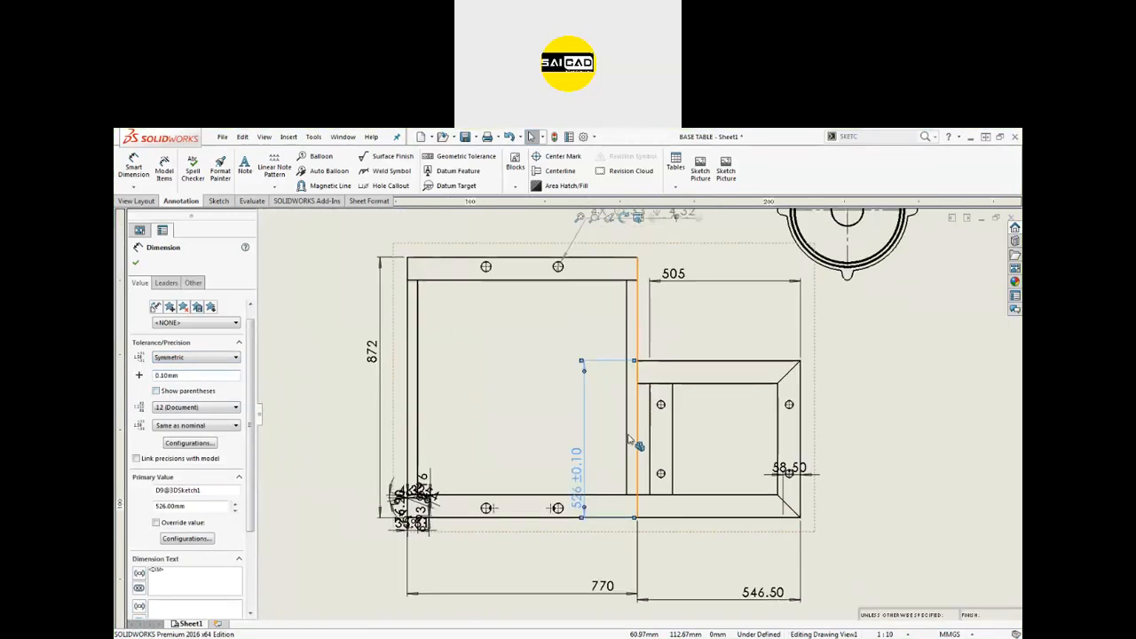
left_click_drag(586, 464, 927, 457)
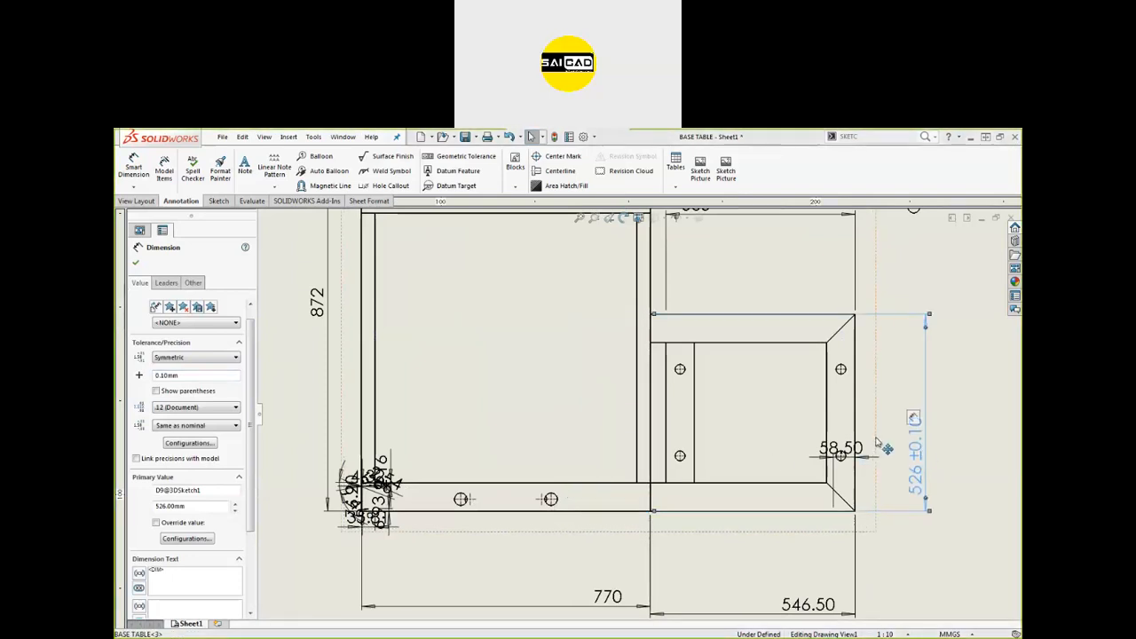
left_click_drag(862, 449, 785, 555)
left_click(786, 491)
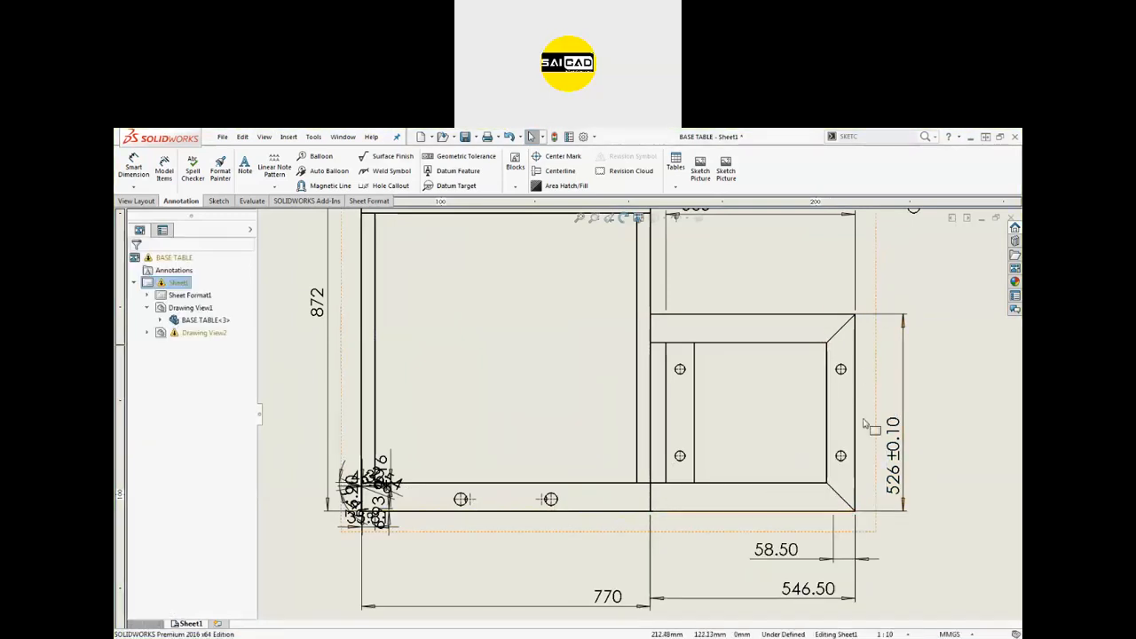
Try a Bilateral and then a Limit tolerance on the 526 dimension, with a minimum variation of -0.2 mm for the limit.
scroll(903, 465, "down", 3)
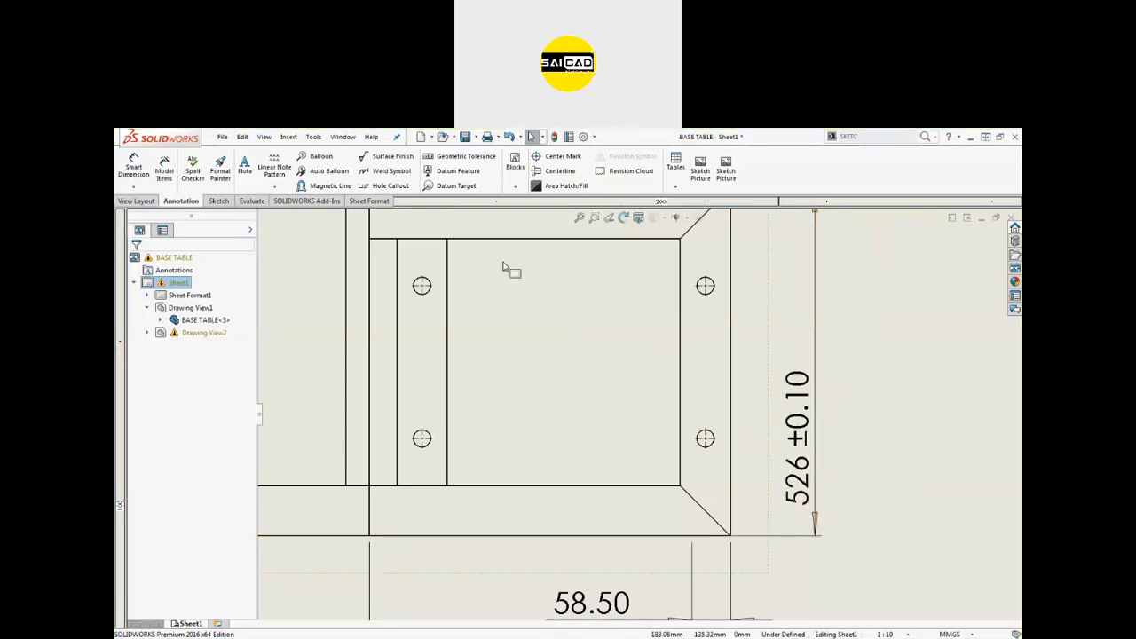
left_click(797, 439)
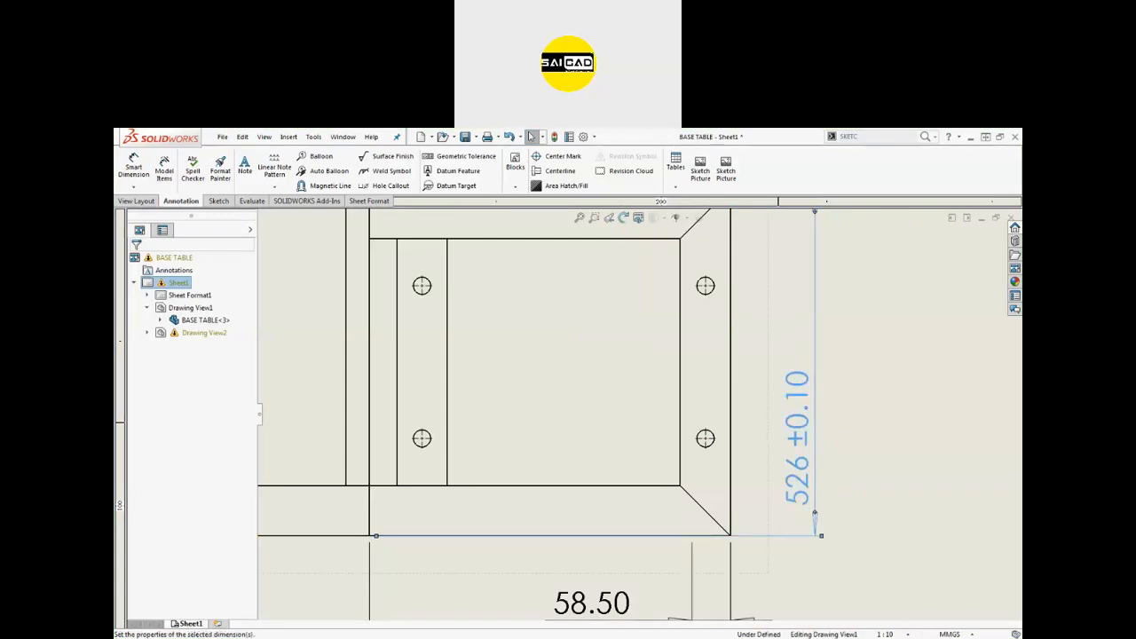
left_click(190, 372)
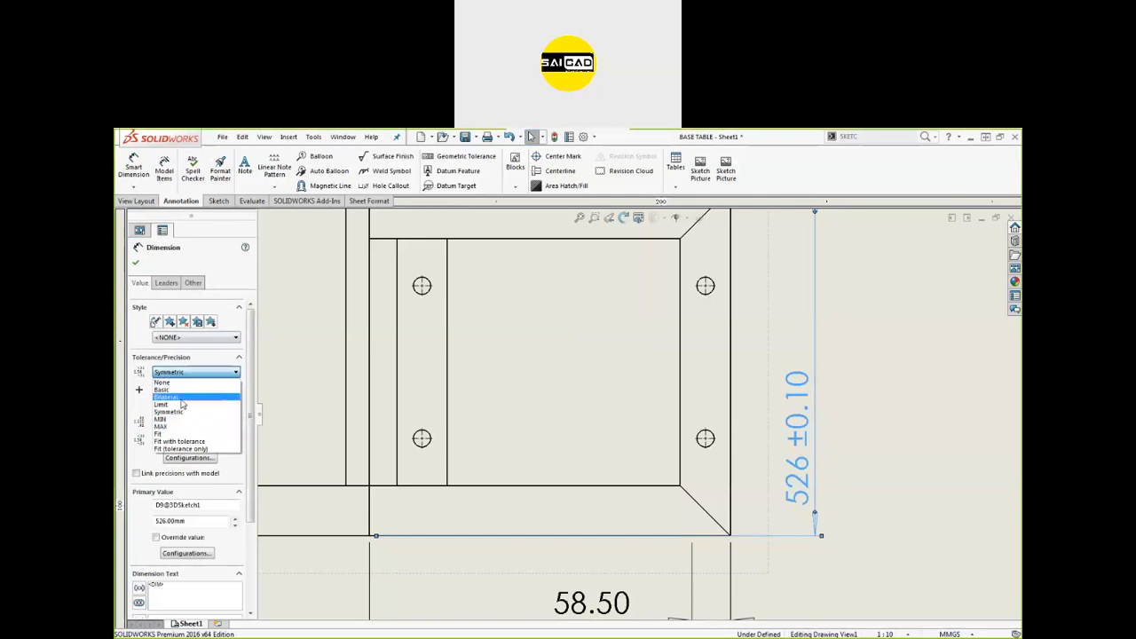
left_click(166, 397)
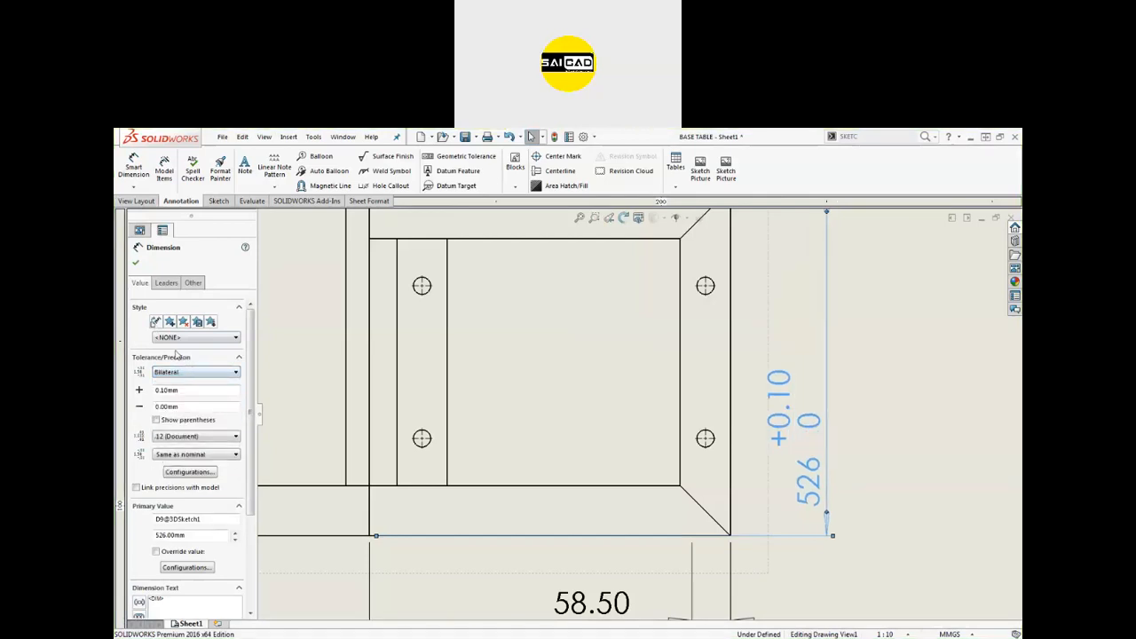
left_click(172, 374)
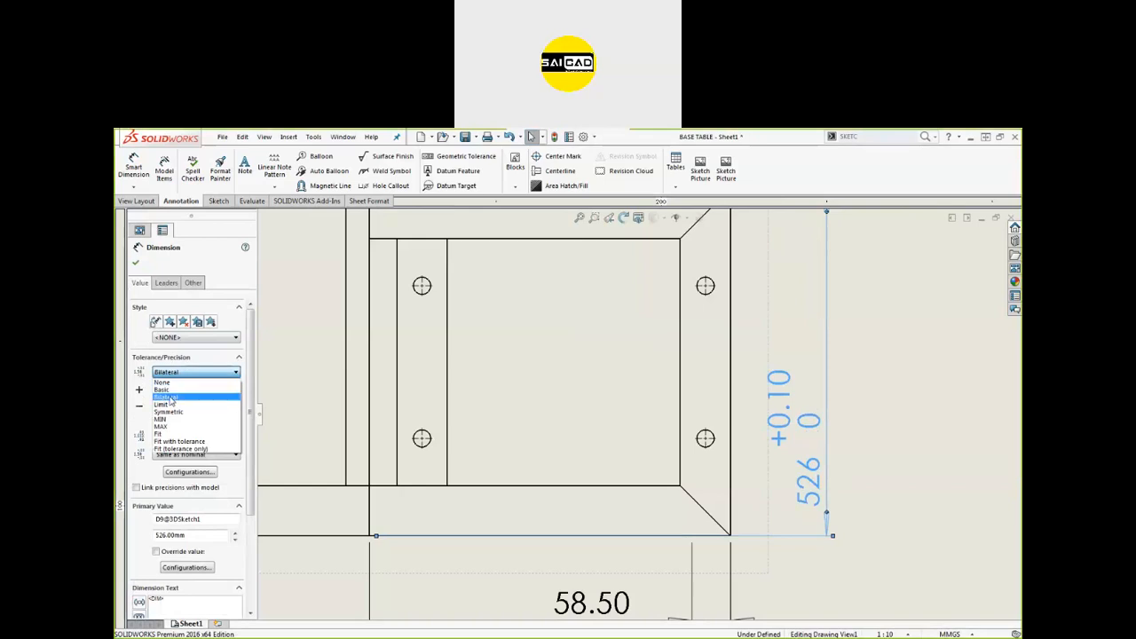
left_click(169, 405)
scroll(871, 462, "down", 3)
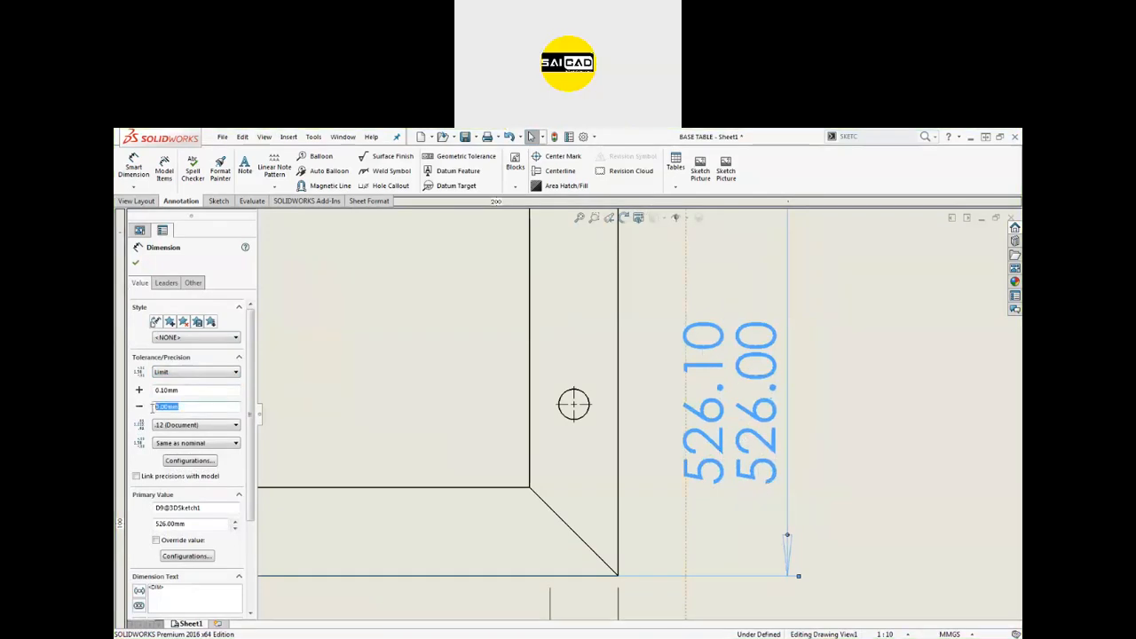
type("-0.2")
key("Return")
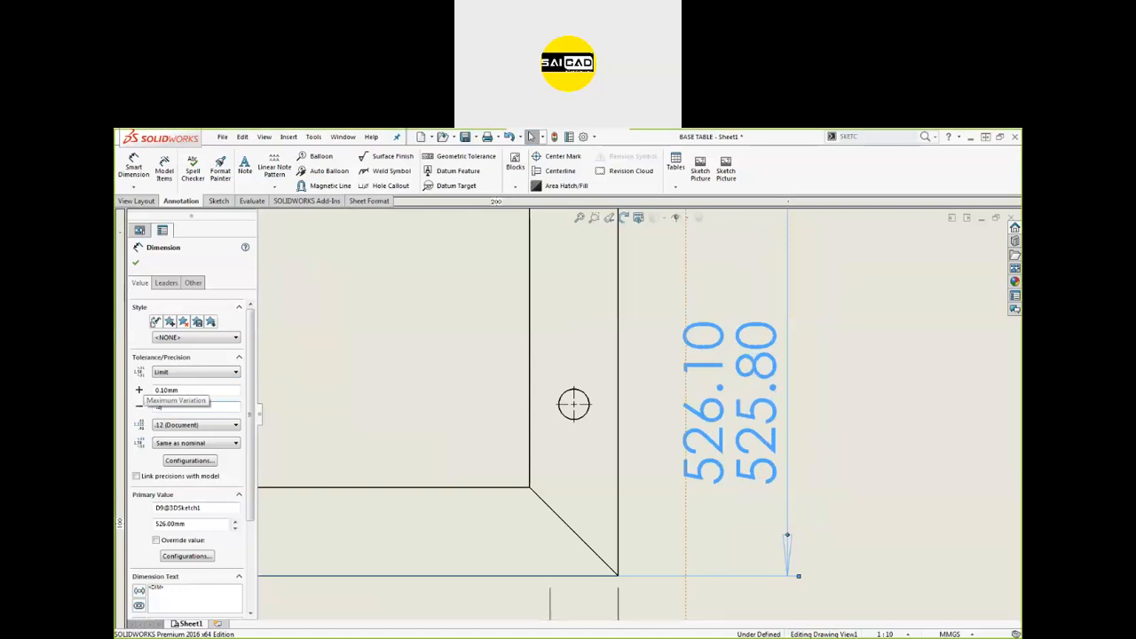
Return the 526 dimension's tolerance type to Symmetric and accept the dimension properties.
left_click(197, 373)
left_click(181, 413)
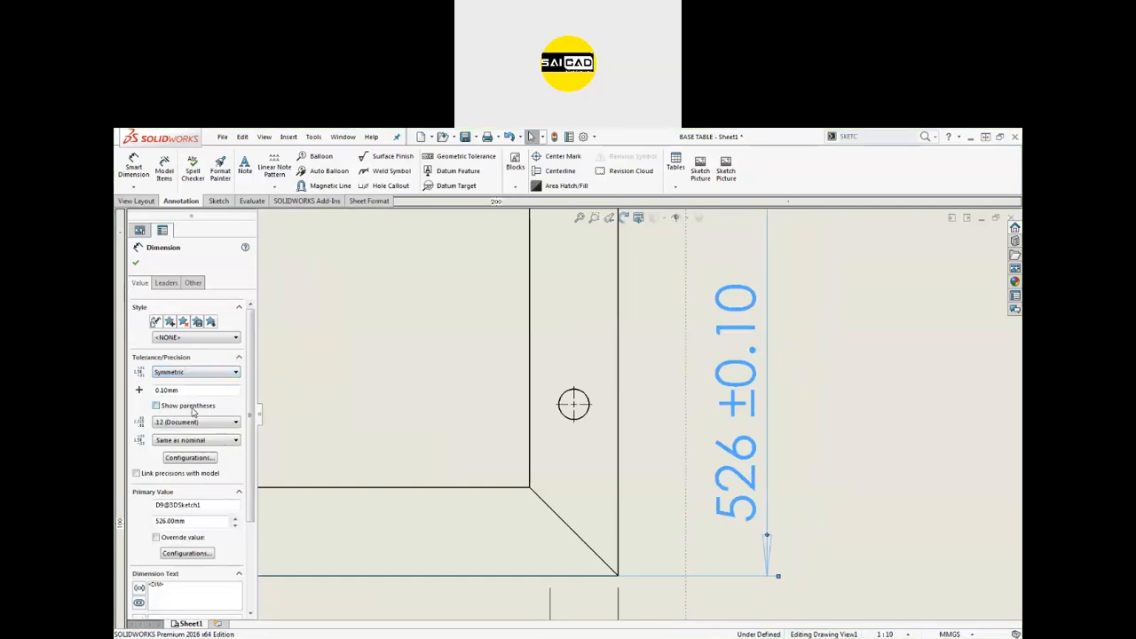
left_click(156, 406)
left_click(136, 264)
Attach a geometric tolerance frame with the Position symbol to the small frame's upper-right hole, placing it above and to the right of the hole.
scroll(837, 411, "up", 4)
scroll(672, 429, "down", 3)
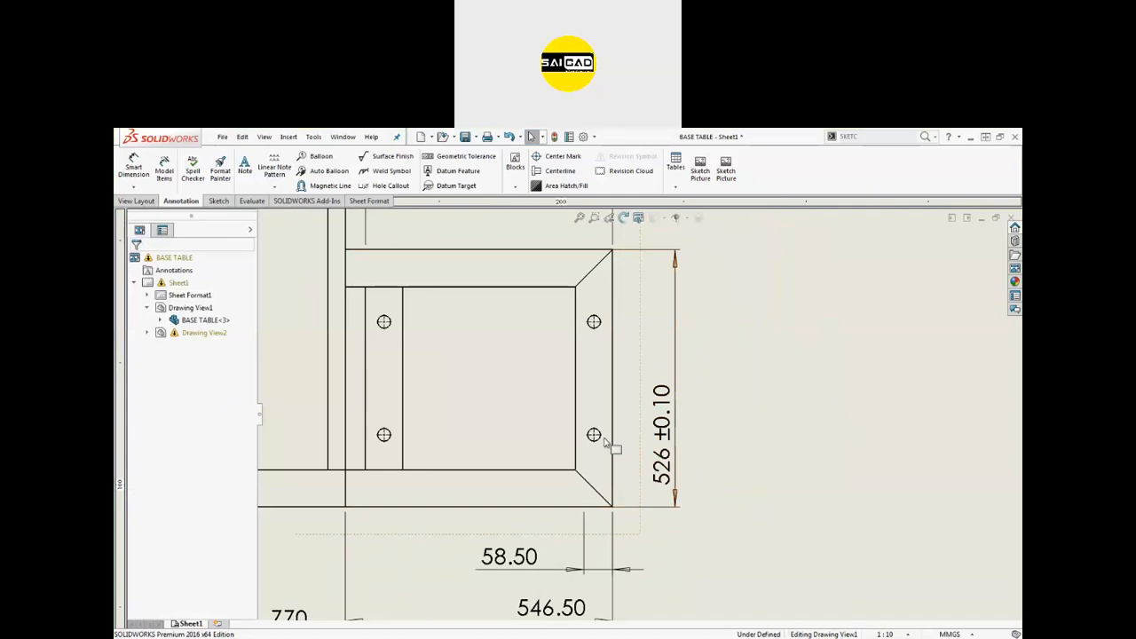
scroll(612, 447, "up", 2)
left_click(459, 156)
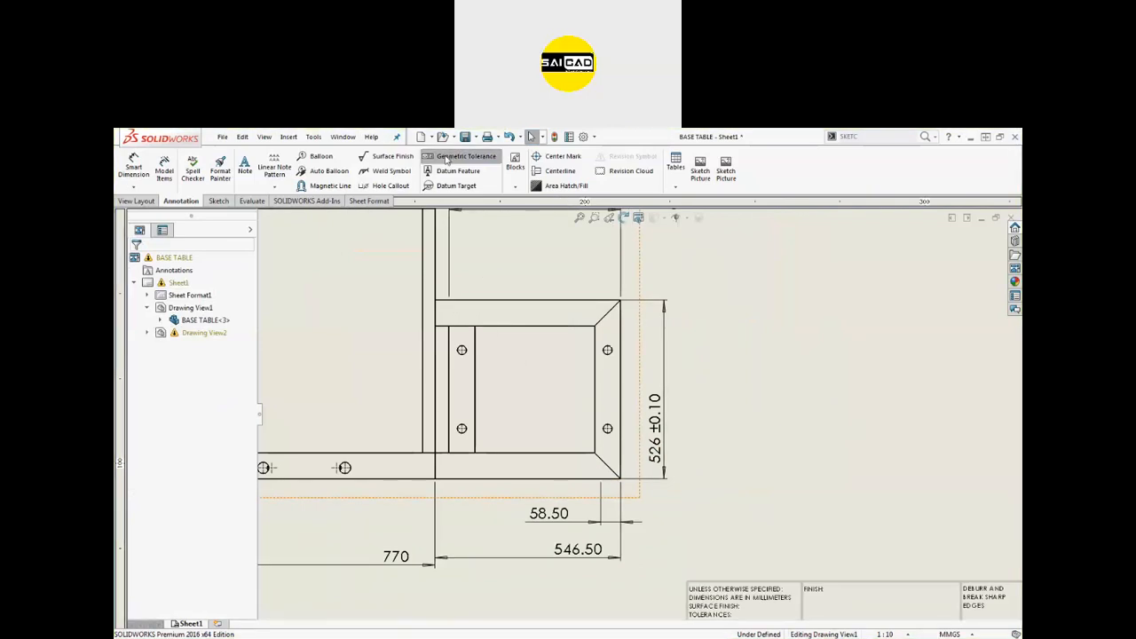
left_click_drag(629, 252, 854, 252)
left_click(795, 330)
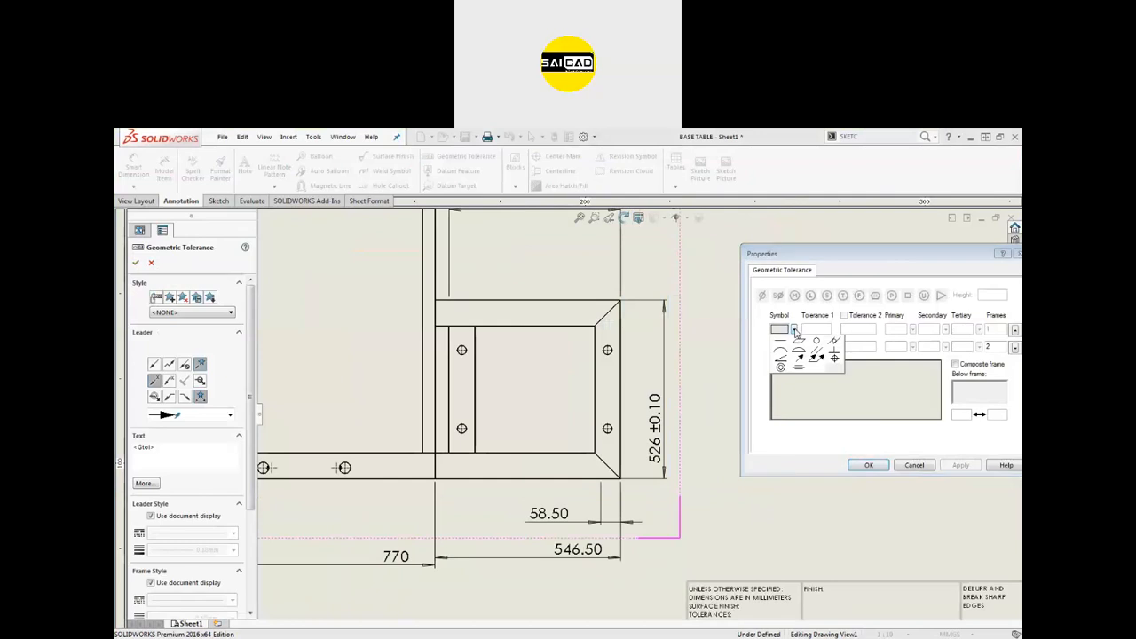
left_click(834, 362)
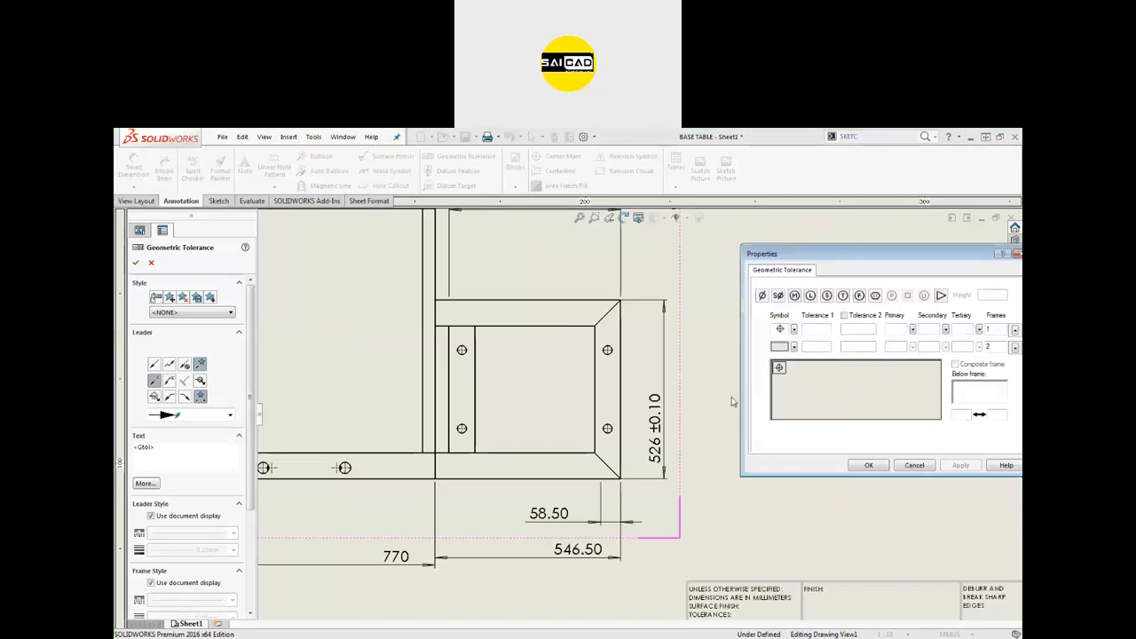
scroll(609, 355, "down", 2)
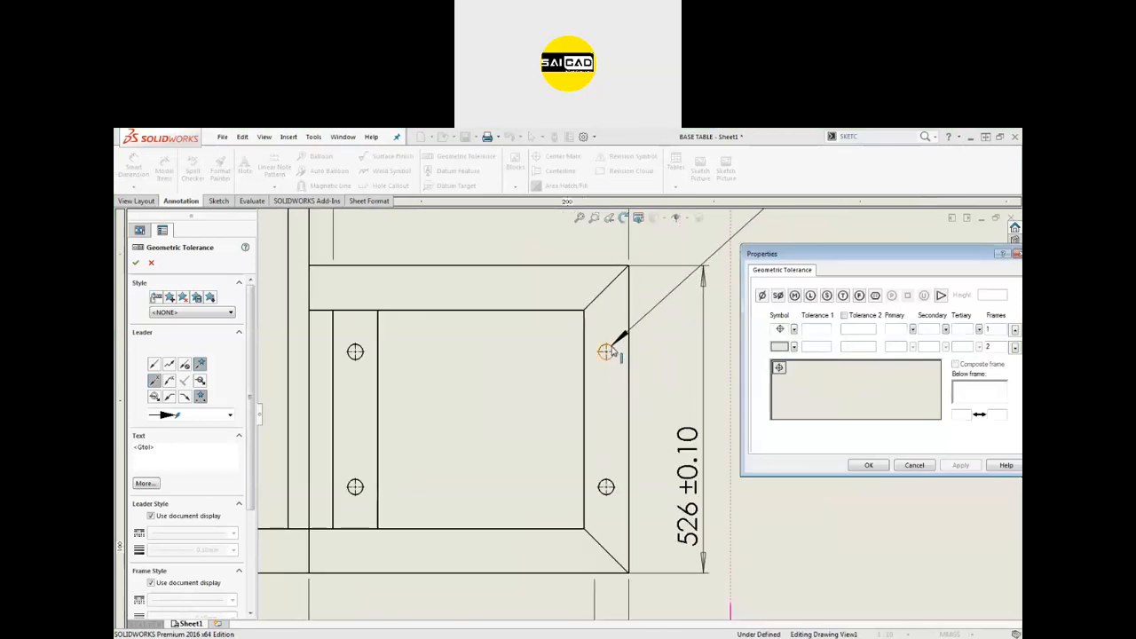
scroll(647, 306, "up", 4)
scroll(662, 373, "down", 2)
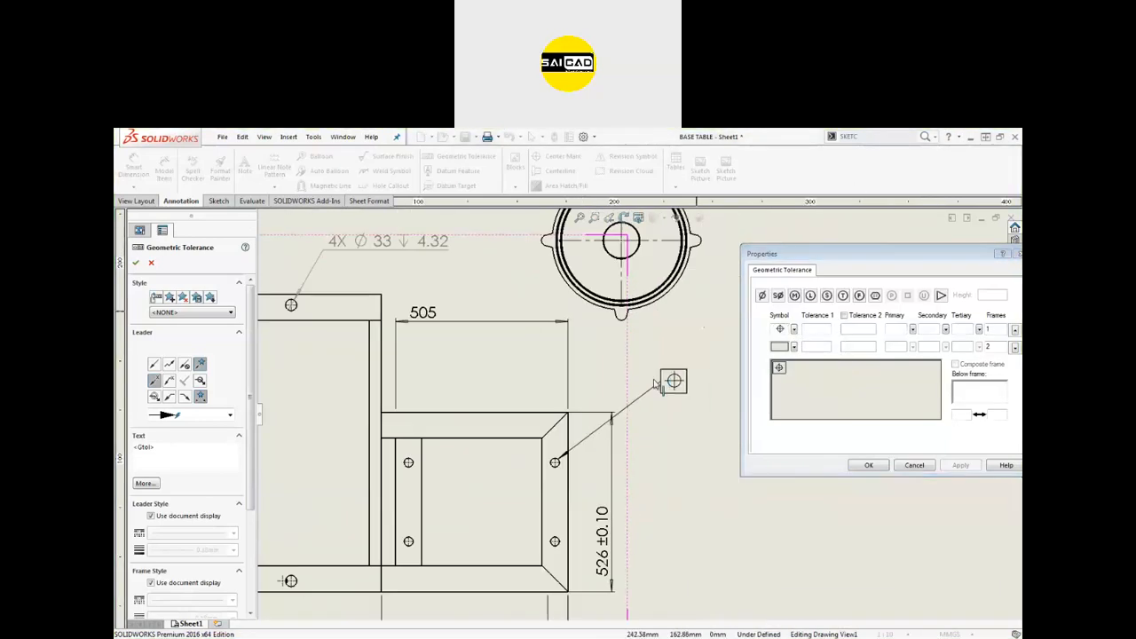
scroll(657, 400, "down", 3)
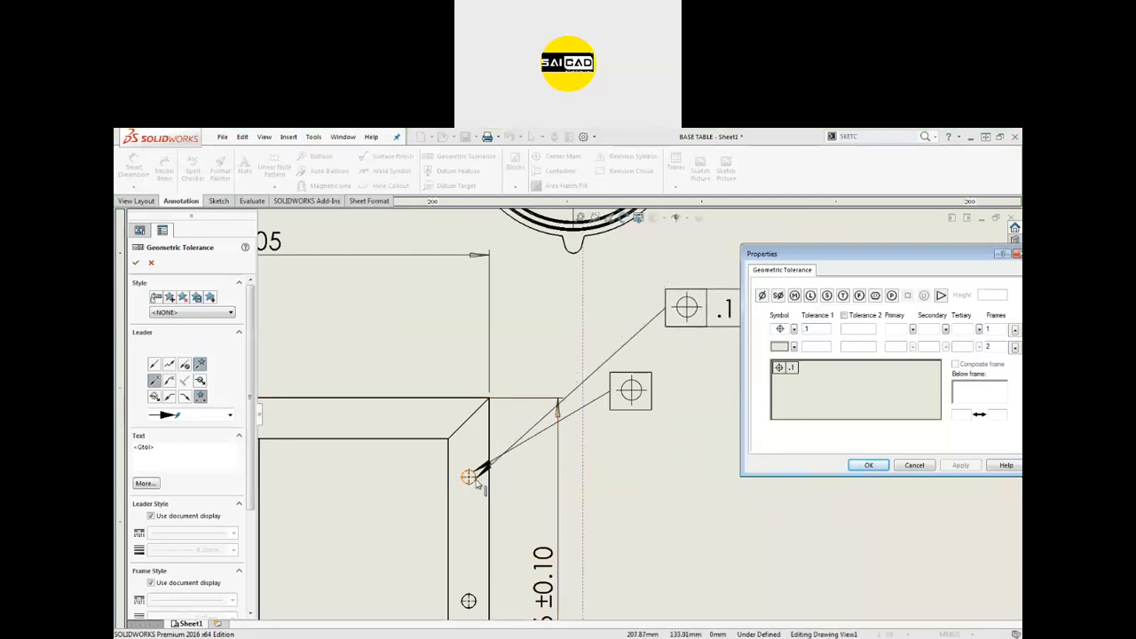
scroll(643, 421, "up", 3)
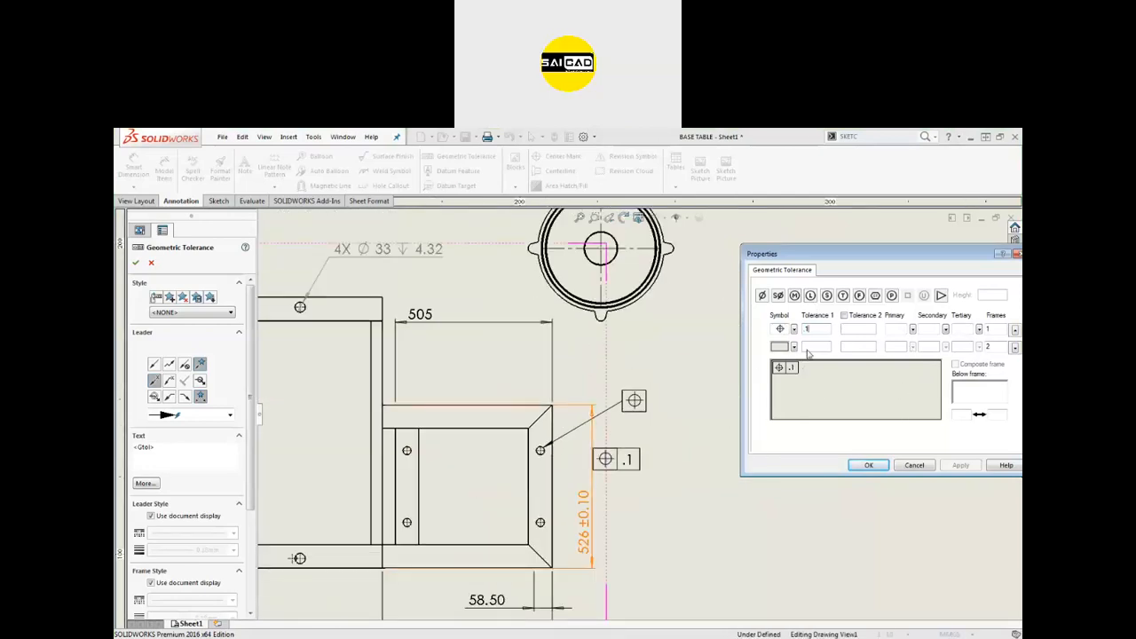
left_click_drag(846, 257, 741, 289)
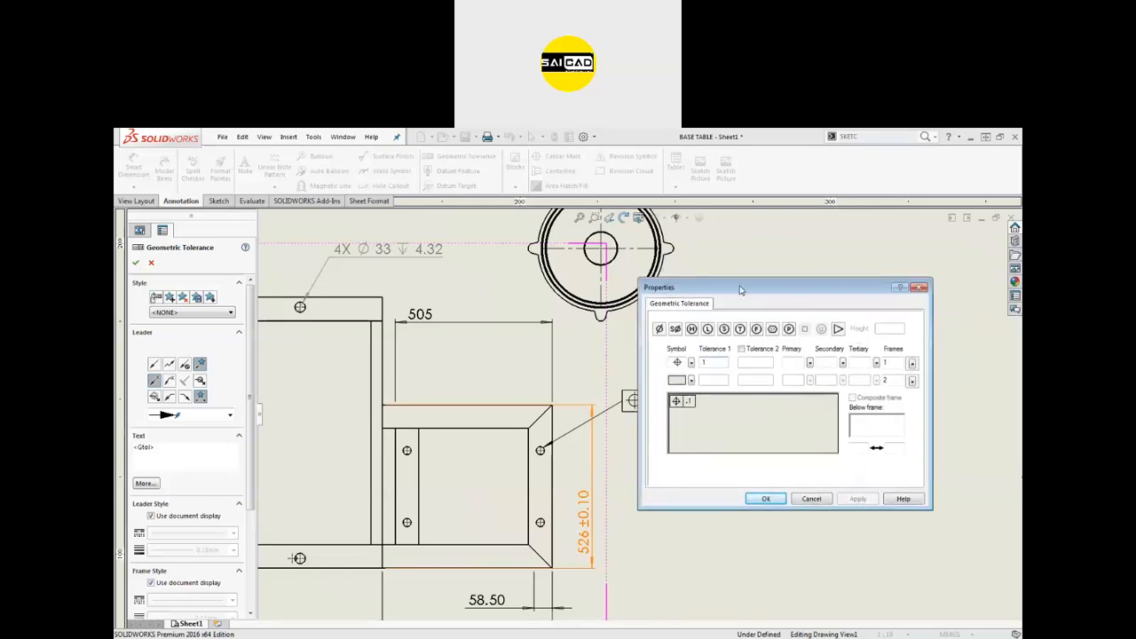
left_click(811, 363)
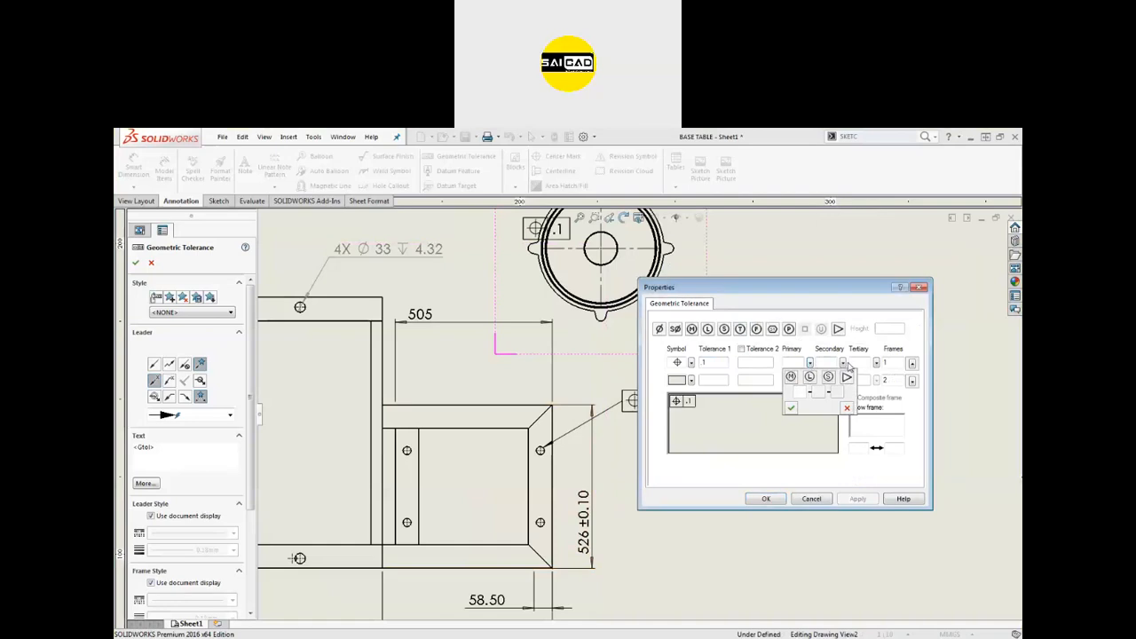
left_click(919, 288)
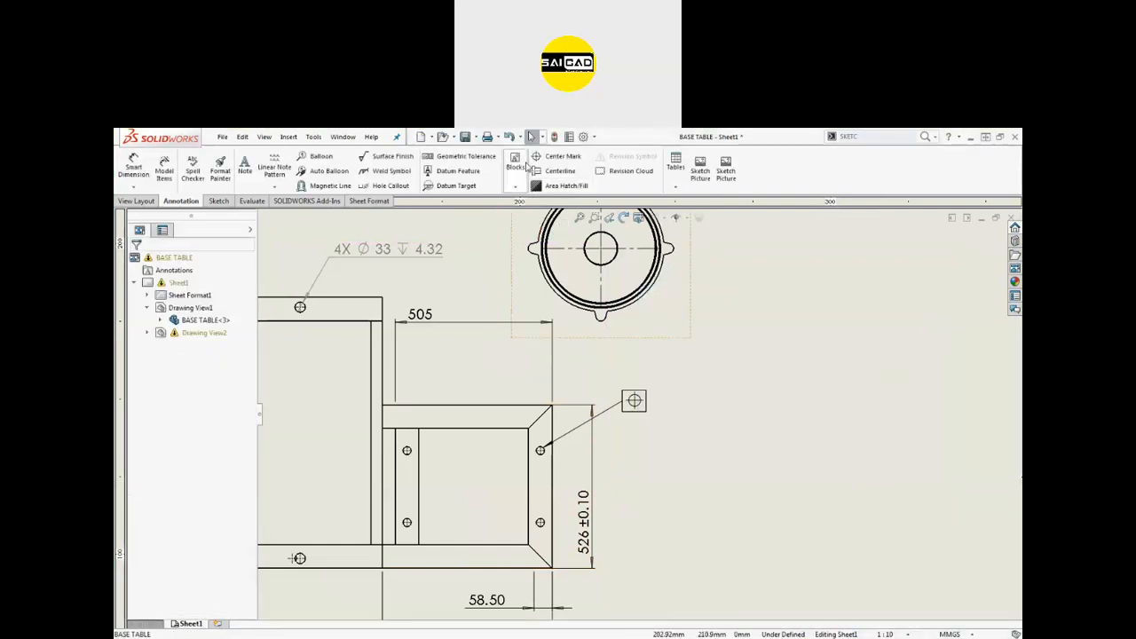
left_click(457, 170)
scroll(520, 399, "down", 4)
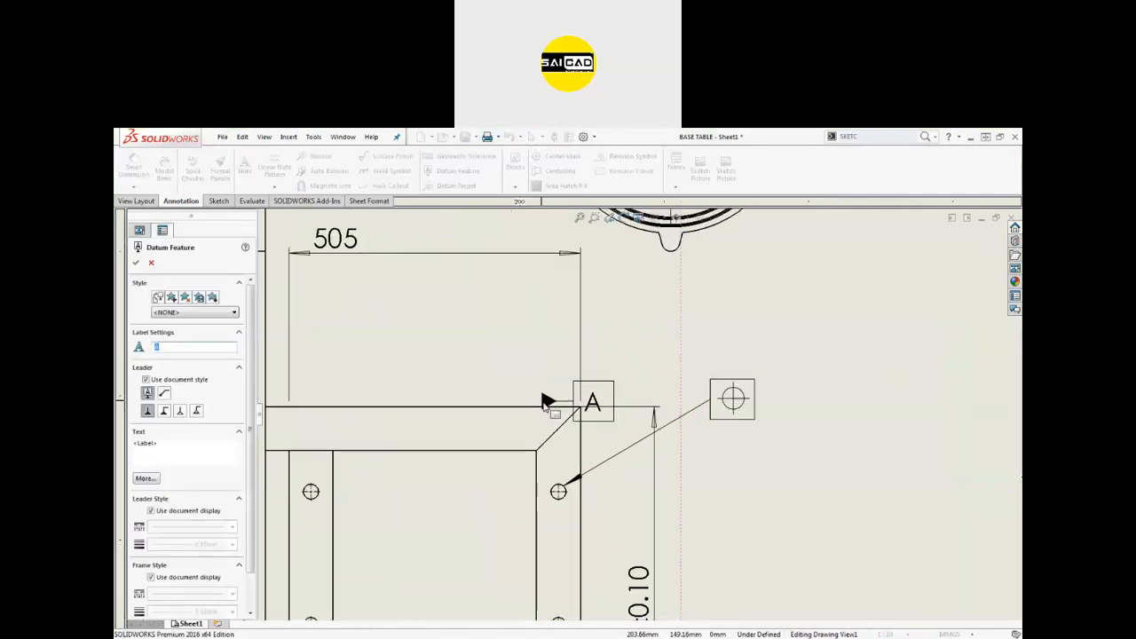
left_click(533, 401)
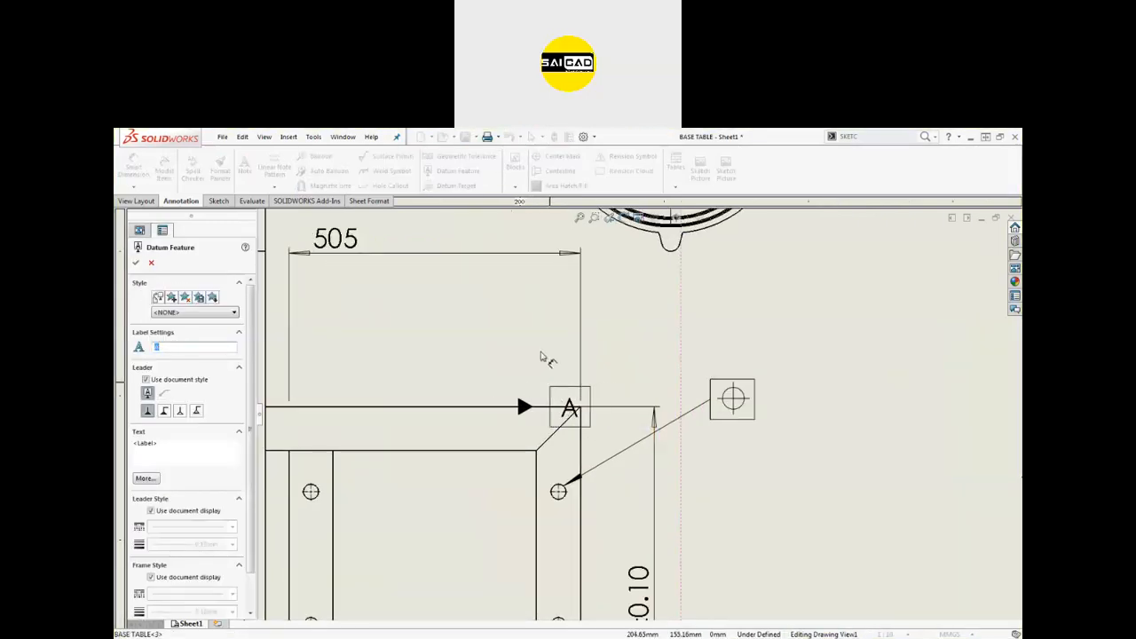
key("Escape")
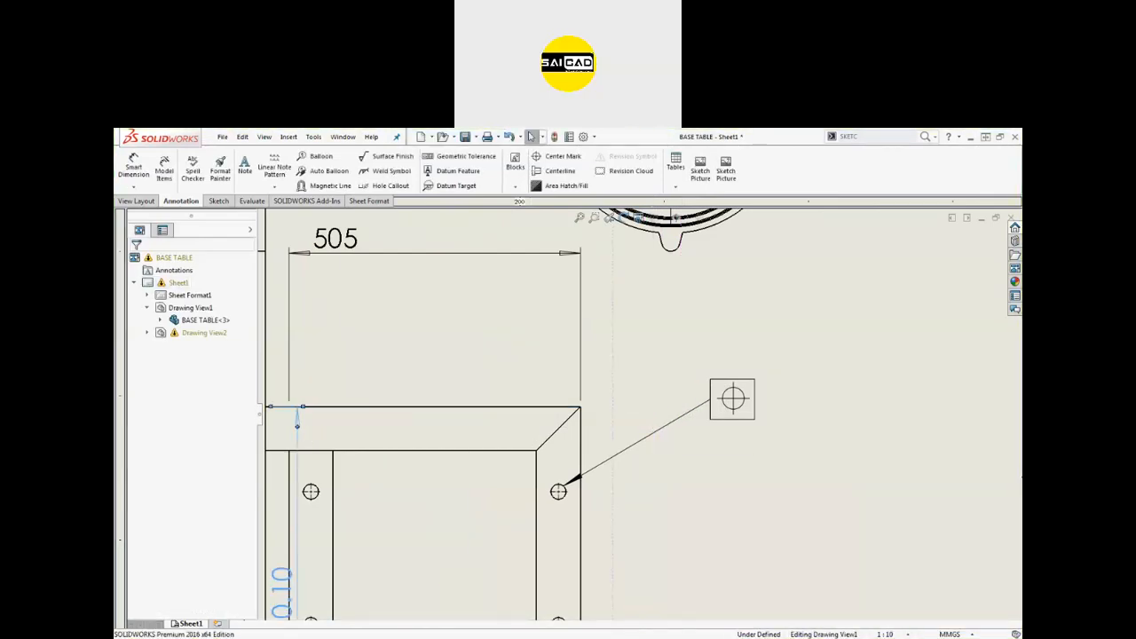
Move the 526 ±0.10 dimension inside the view, over the crossbar near the small frame's left side.
left_click(296, 425)
key("Escape")
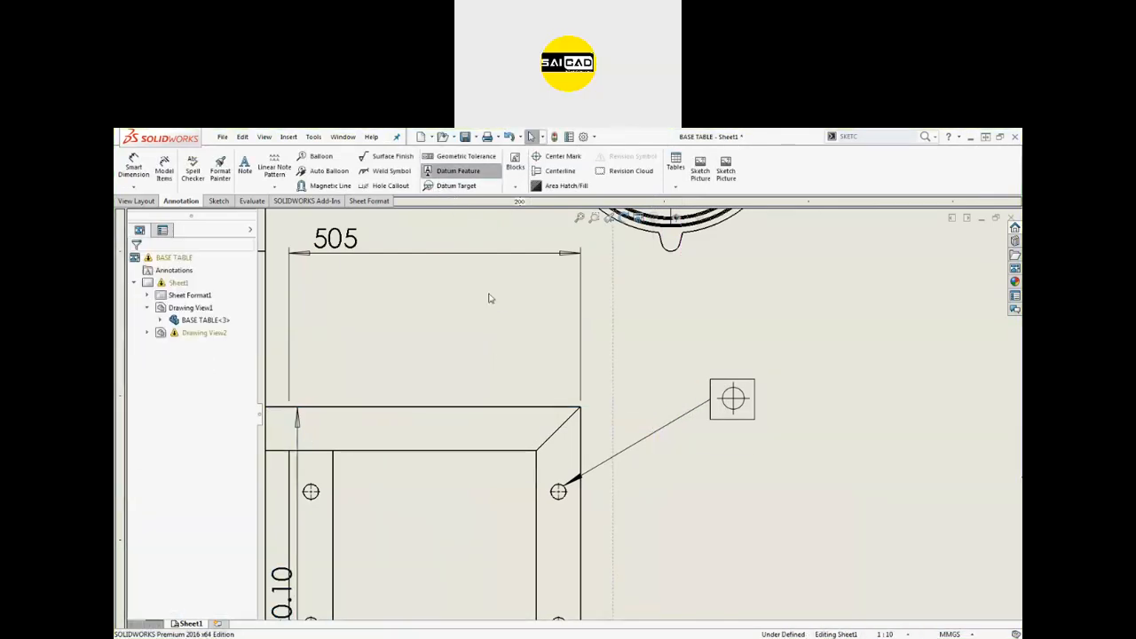
Attach datum feature A above the small frame's upper edge and datum feature B to its right outer edge, then shift A slightly left.
left_click(519, 408)
left_click(545, 347)
left_click(582, 454)
left_click(718, 459)
key("Escape")
left_click_drag(518, 399, 490, 401)
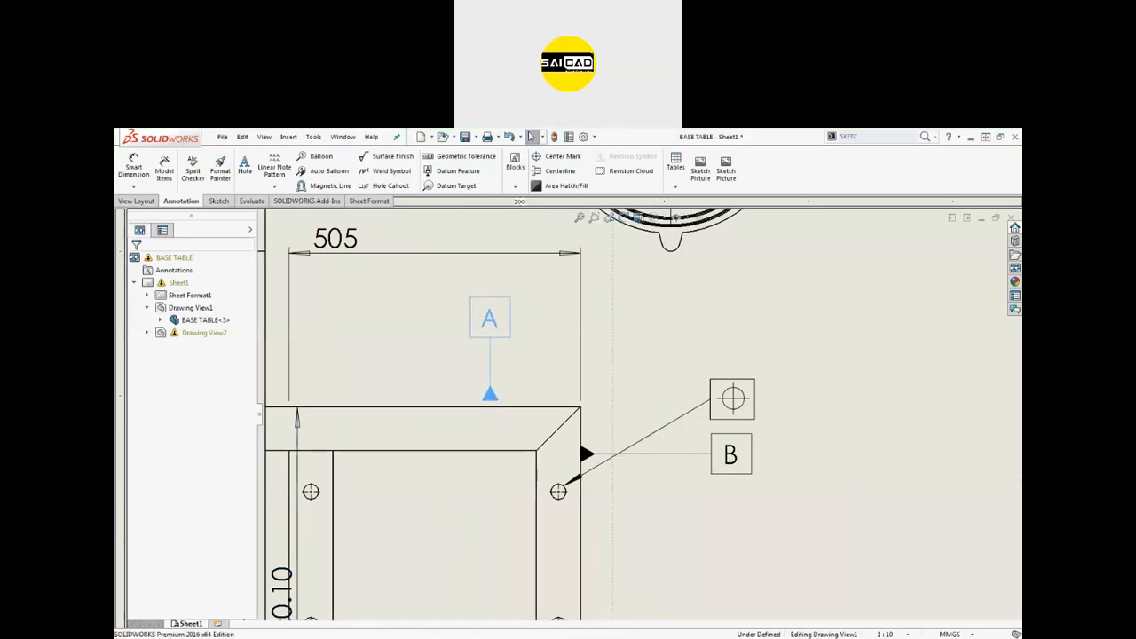
Delete datum feature A from above the small frame's upper edge.
left_click(493, 406)
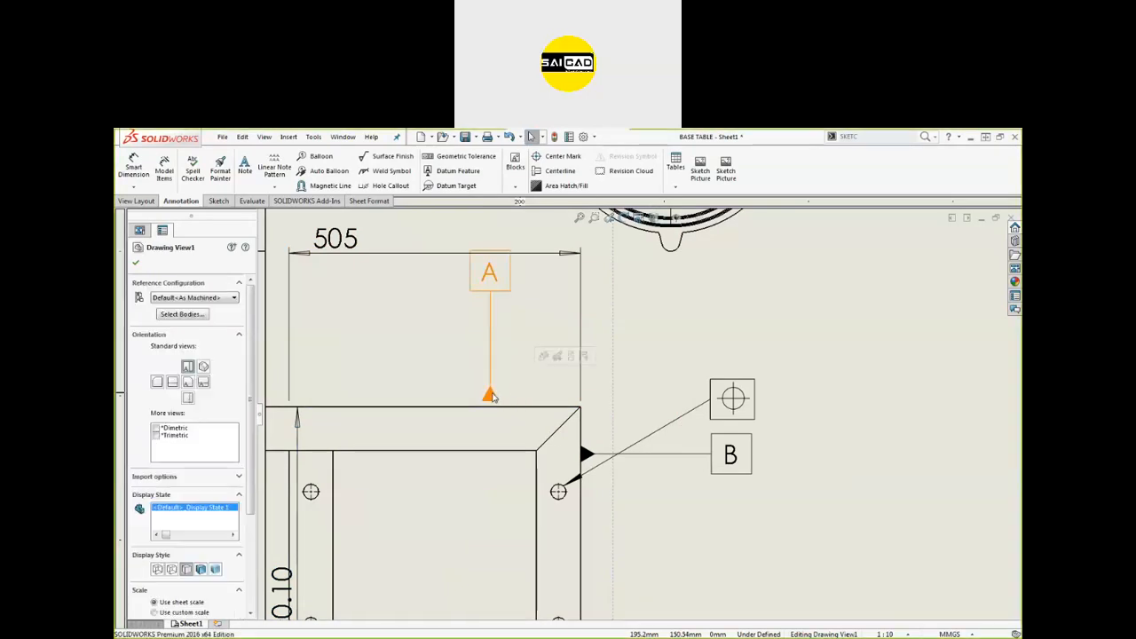
left_click_drag(490, 404, 479, 385)
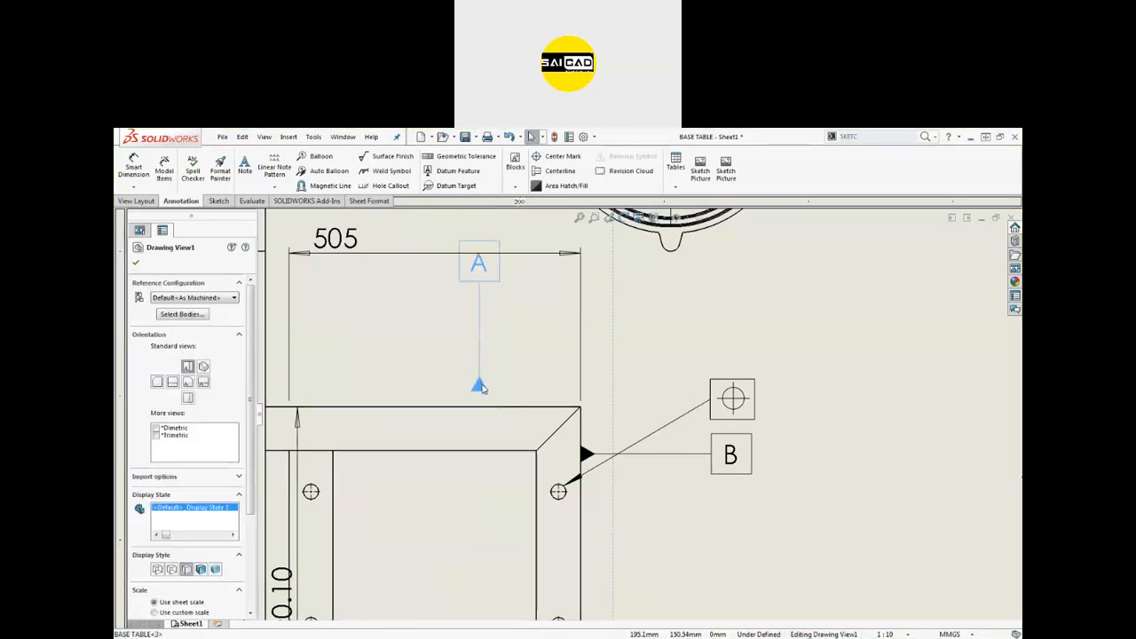
left_click(504, 409)
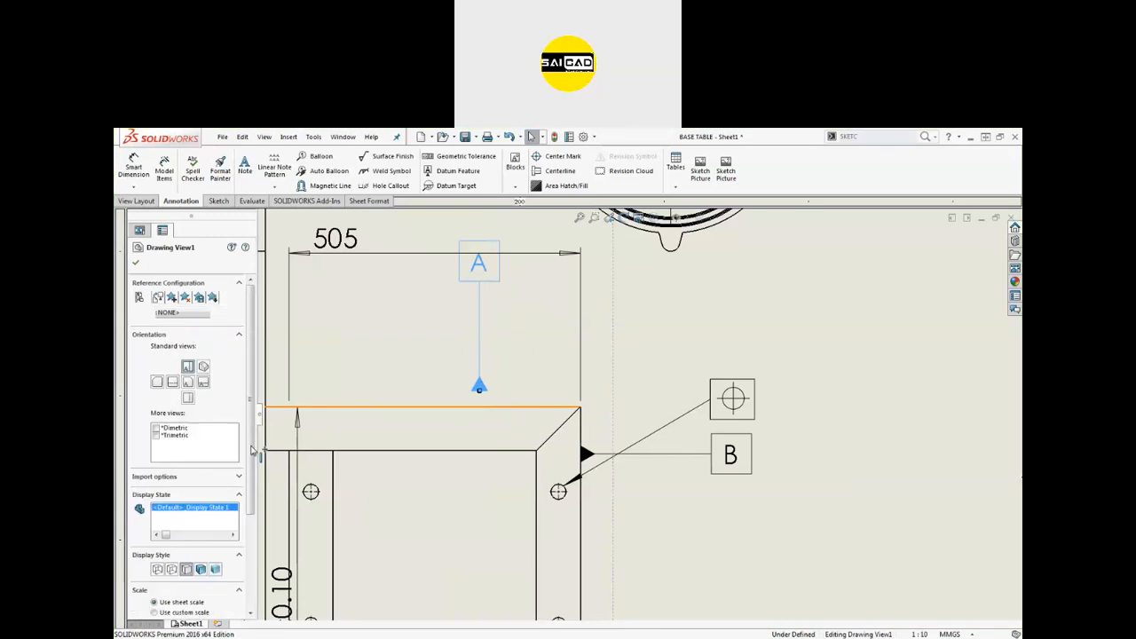
key("Escape")
left_click(480, 386)
key("Delete")
Attach a new datum feature to the small frame's upper edge, placing its label between the edge and the 505 dimension.
left_click(458, 171)
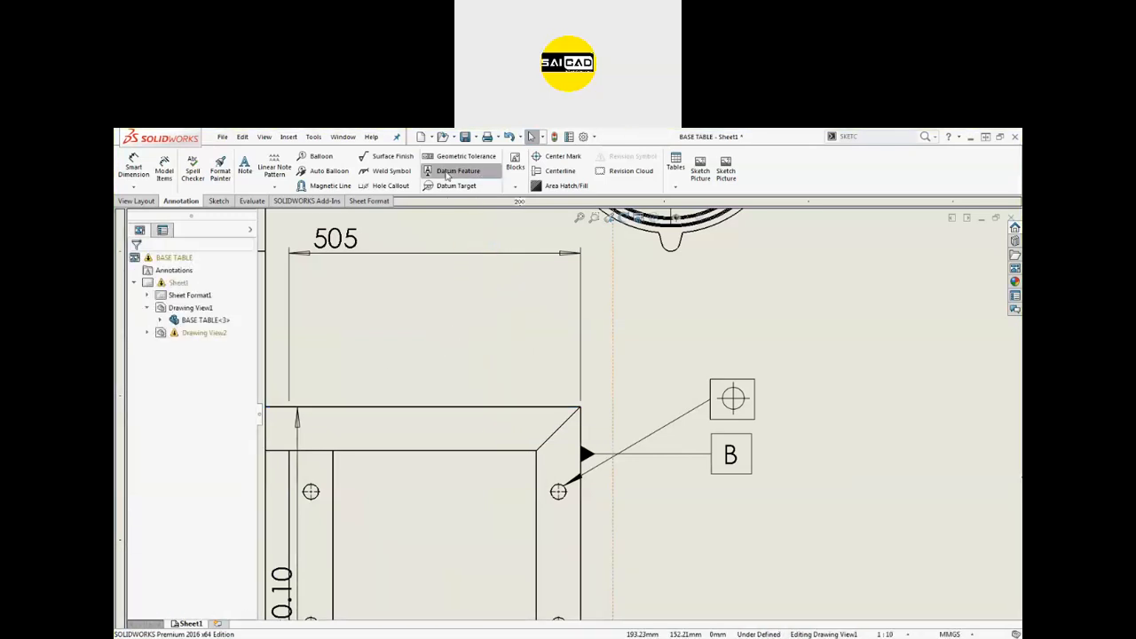
left_click(508, 409)
left_click(506, 321)
scroll(642, 379, "up", 1)
scroll(637, 413, "up", 2)
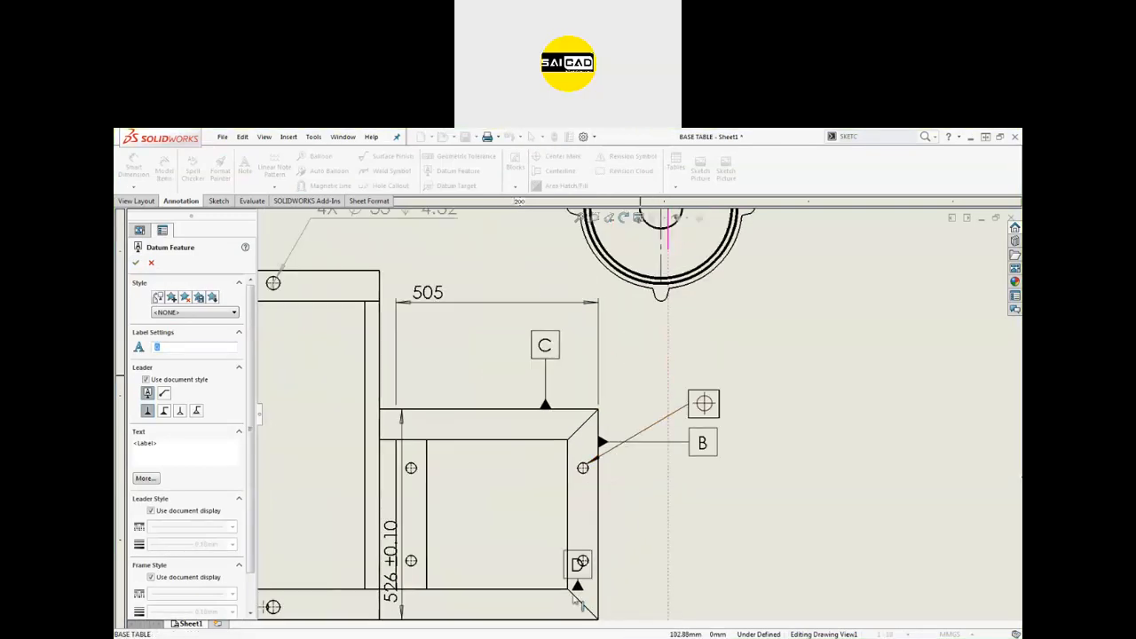
scroll(557, 434, "up", 3)
key("Escape")
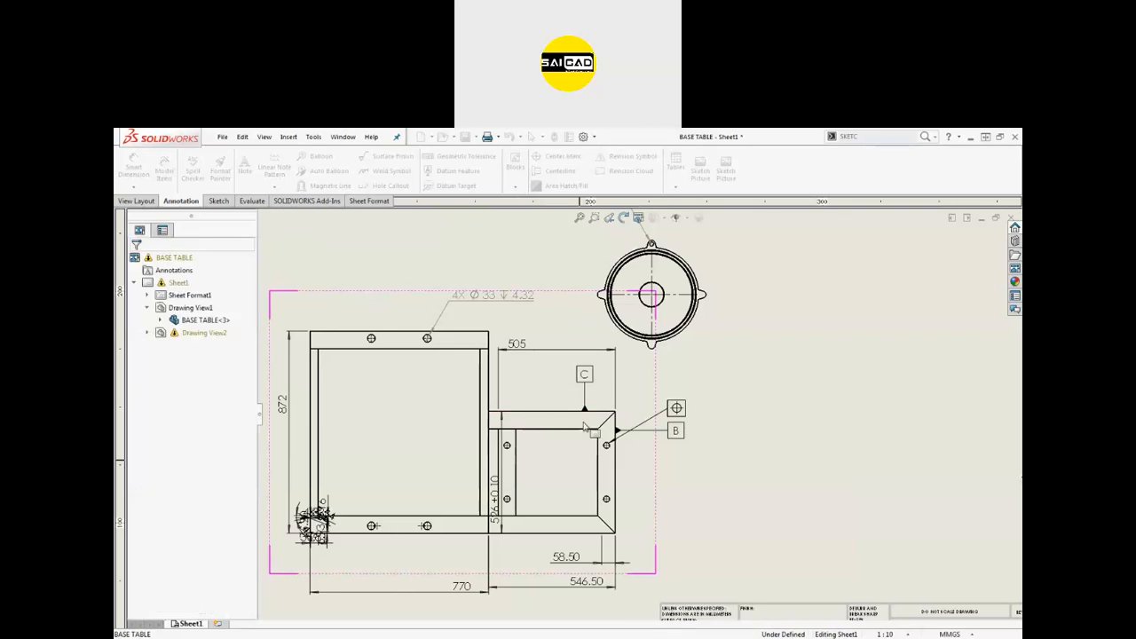
scroll(561, 376, "down", 3)
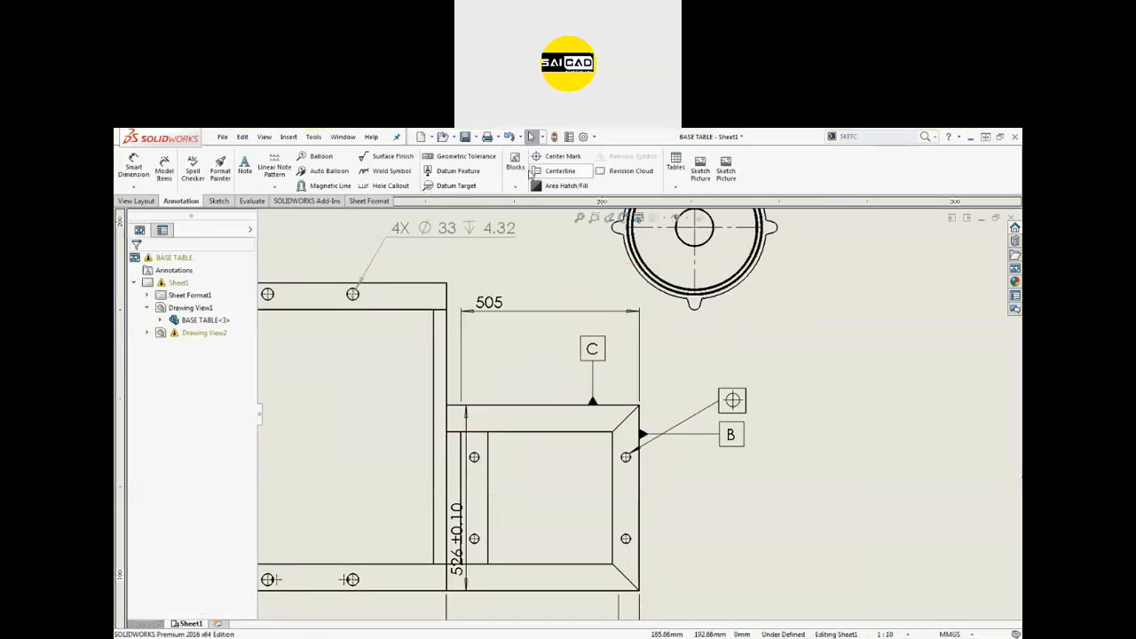
left_click(464, 156)
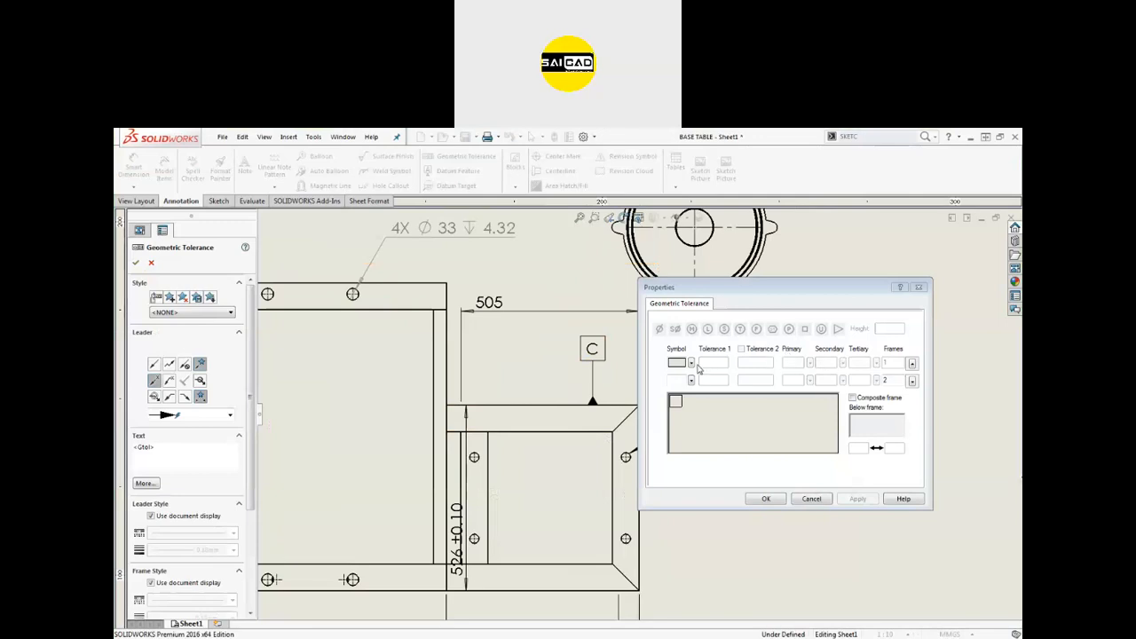
left_click(691, 363)
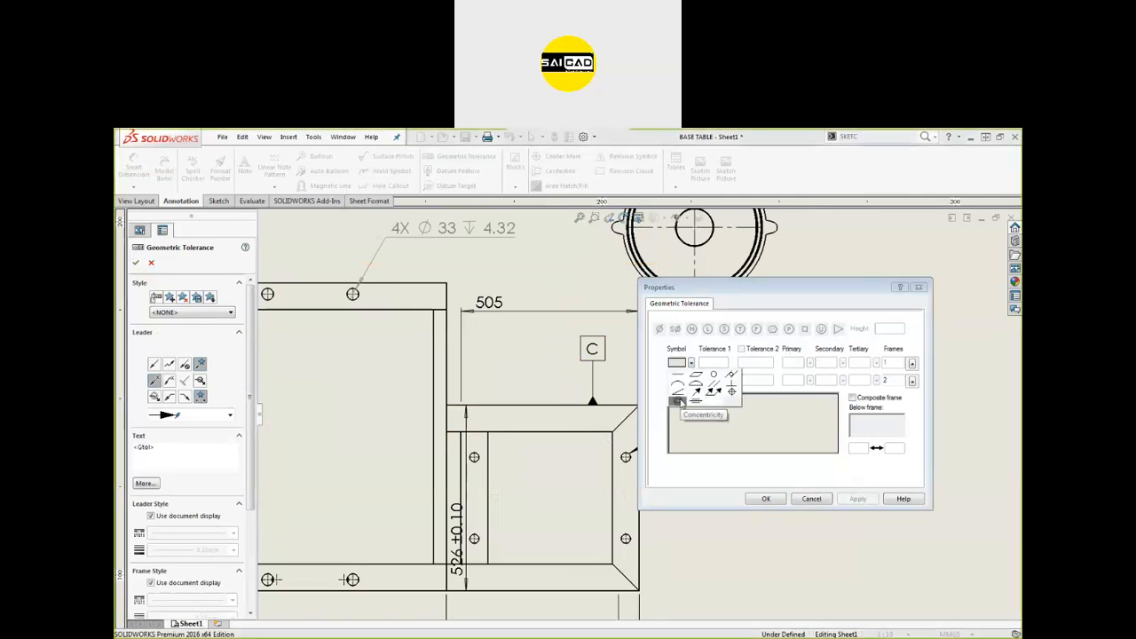
left_click(731, 393)
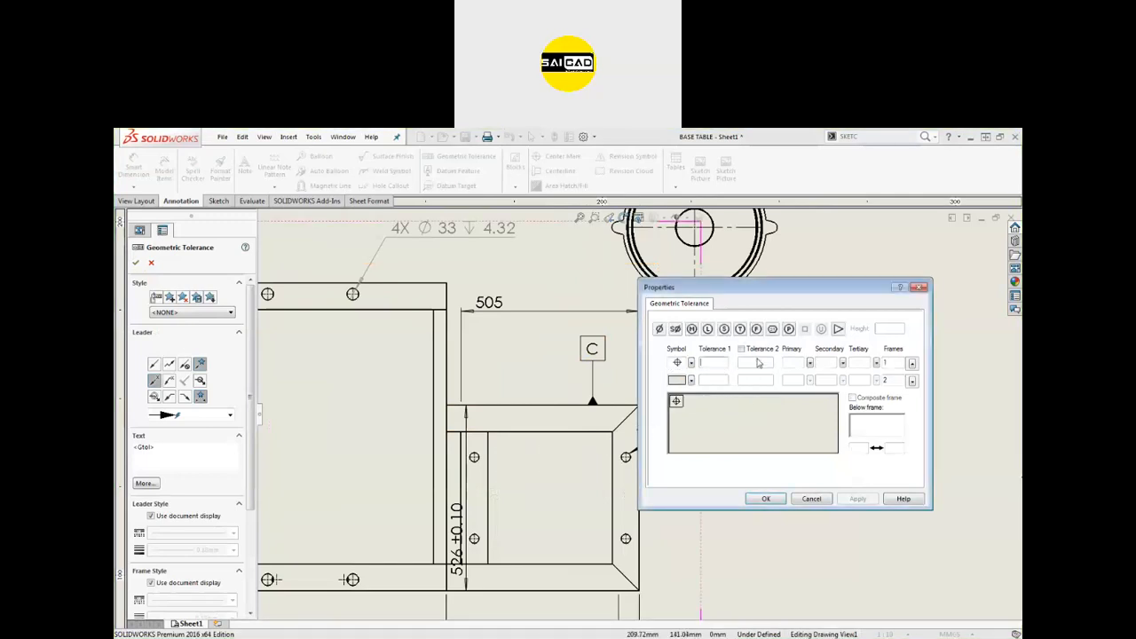
left_click(810, 363)
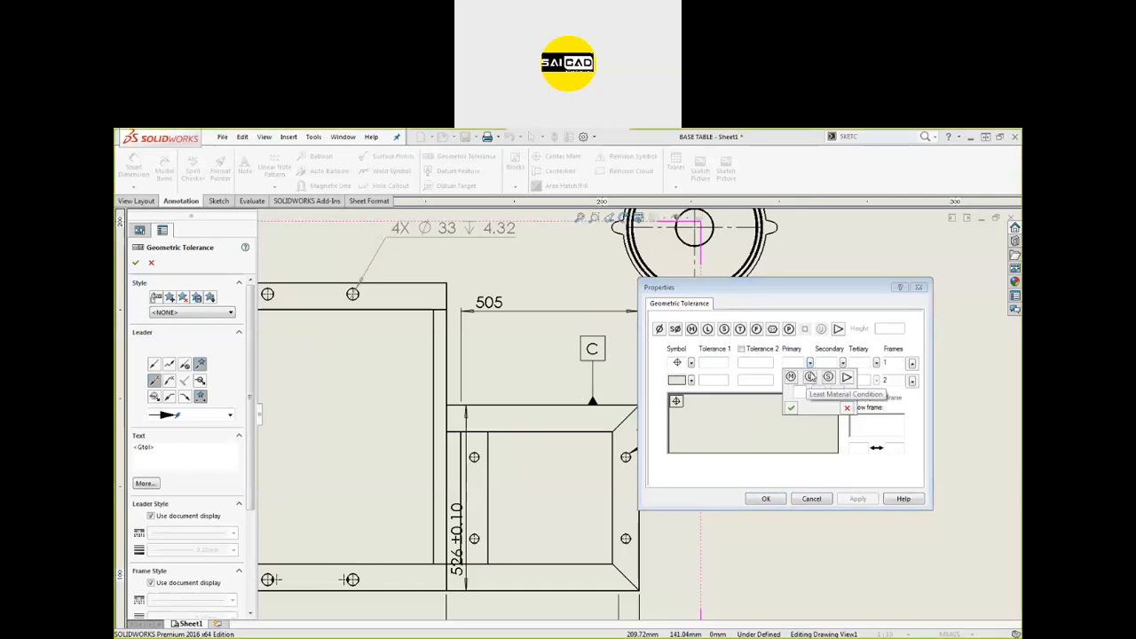
left_click(852, 364)
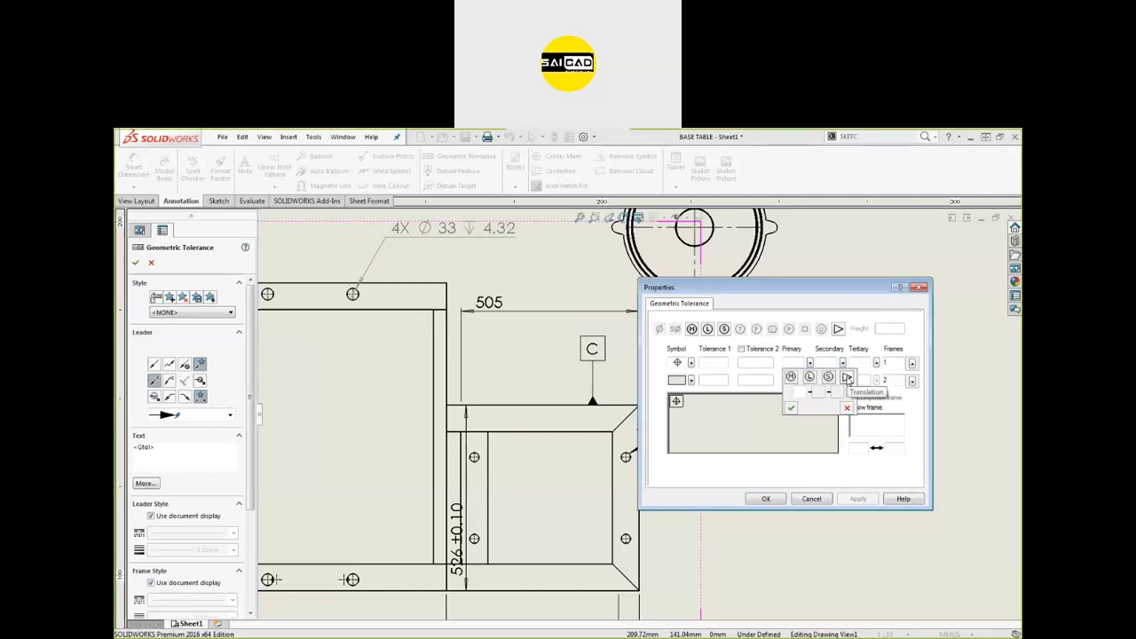
left_click(791, 407)
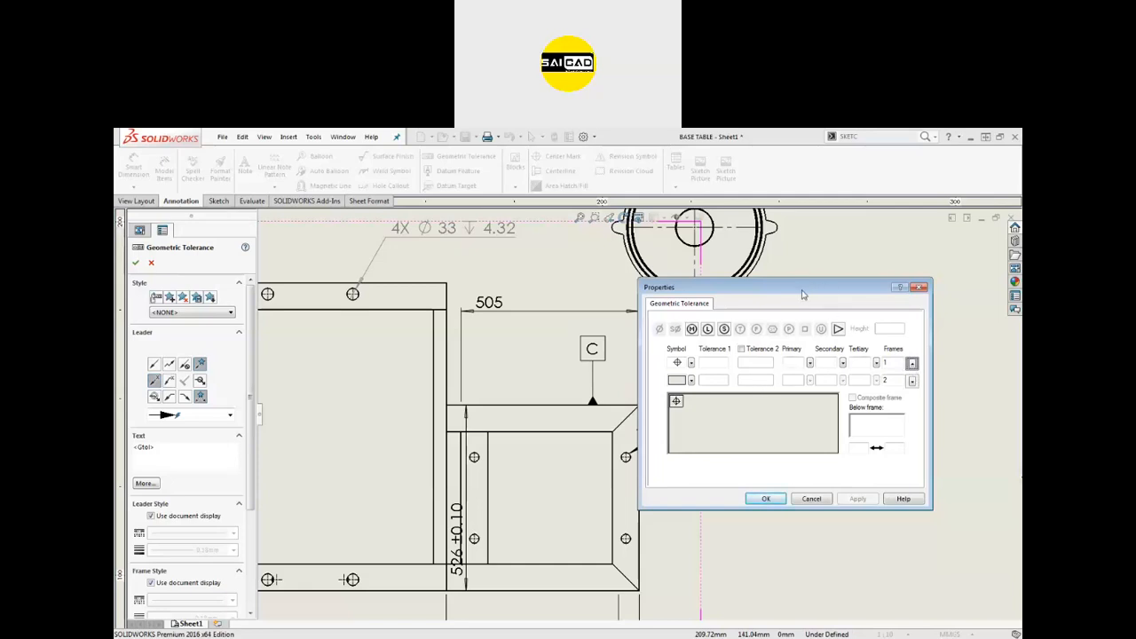
mouse_move(801, 290)
left_mouse_down()
mouse_move(835, 265)
mouse_move(875, 298)
mouse_move(890, 534)
mouse_move(844, 297)
mouse_move(846, 348)
left_mouse_up()
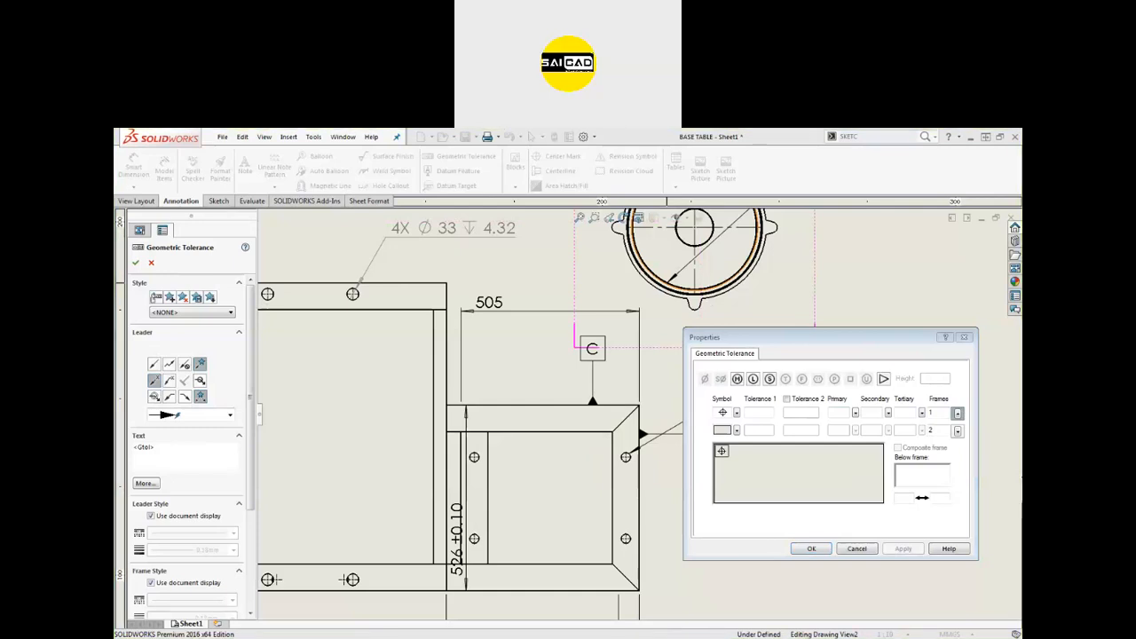
left_click(592, 348)
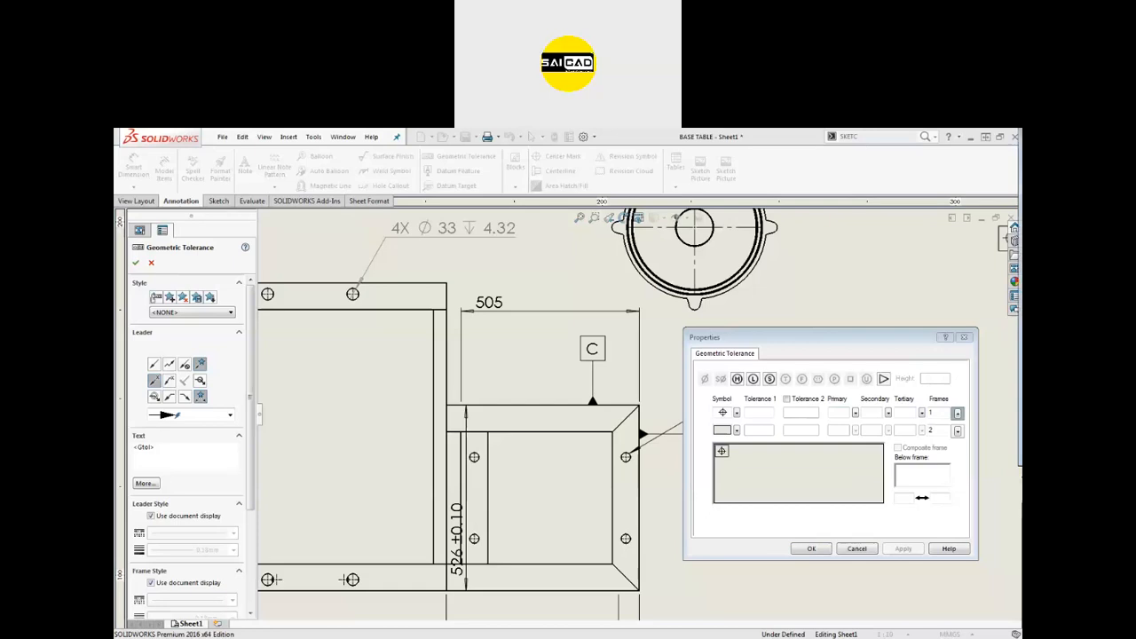
key("super+e")
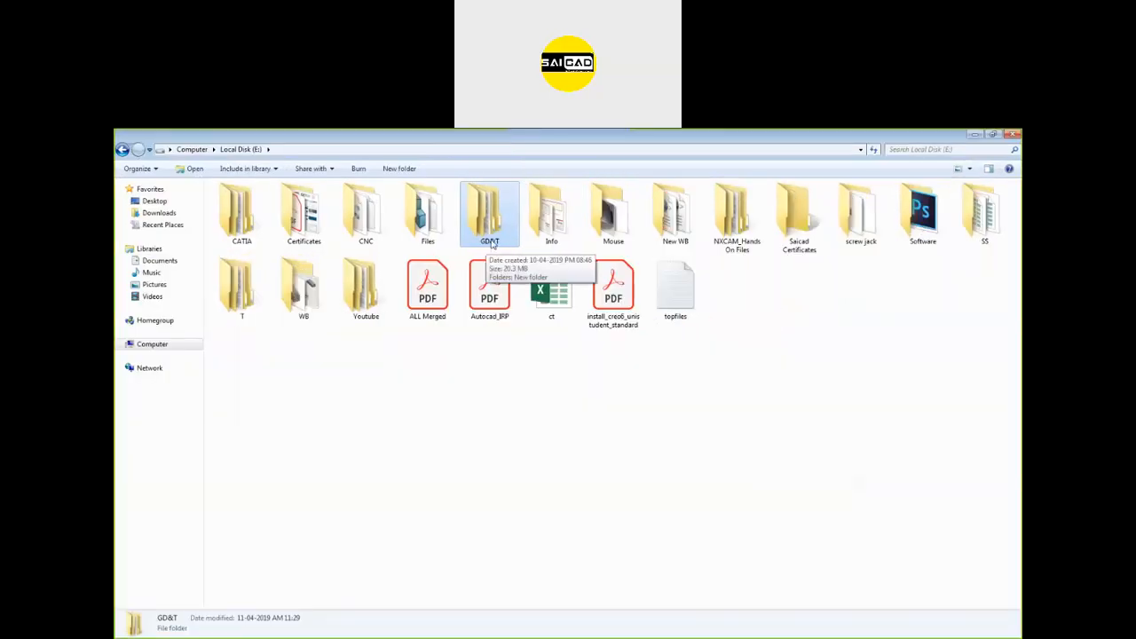
left_click(490, 241)
left_click(528, 381)
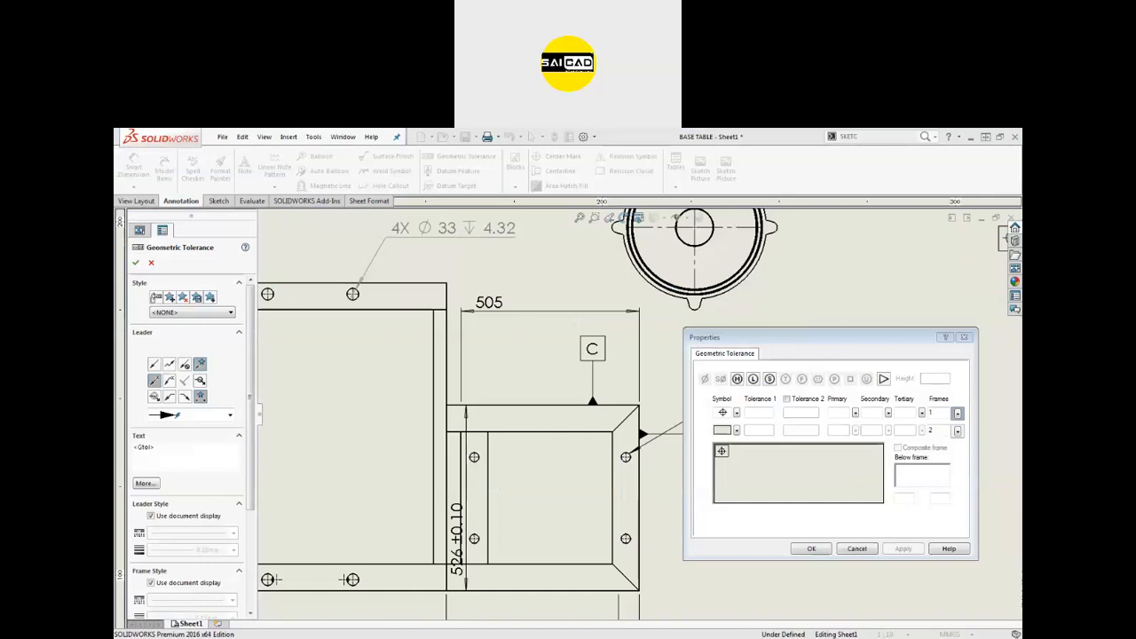
left_click(965, 339)
Move the 526 ±0.10 dimension to the inside of the small frame, between its crossbar and right side.
left_click_drag(470, 540, 560, 516)
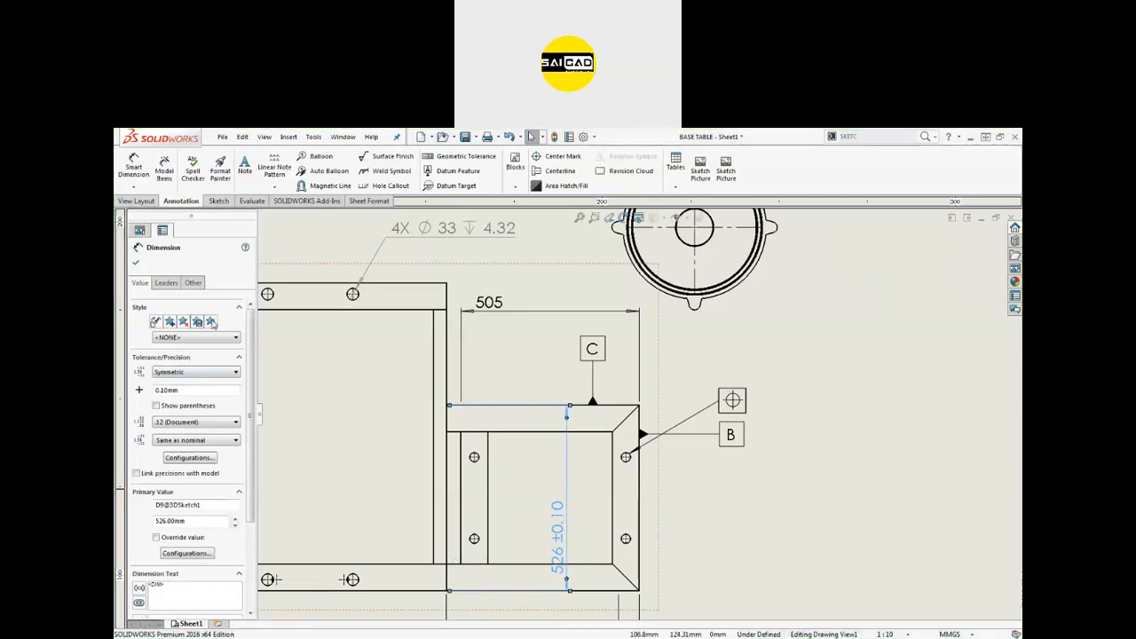
left_click(627, 482)
Open the base table part from its drawing view and start editing 3DSketch1.
scroll(626, 482, "up", 5)
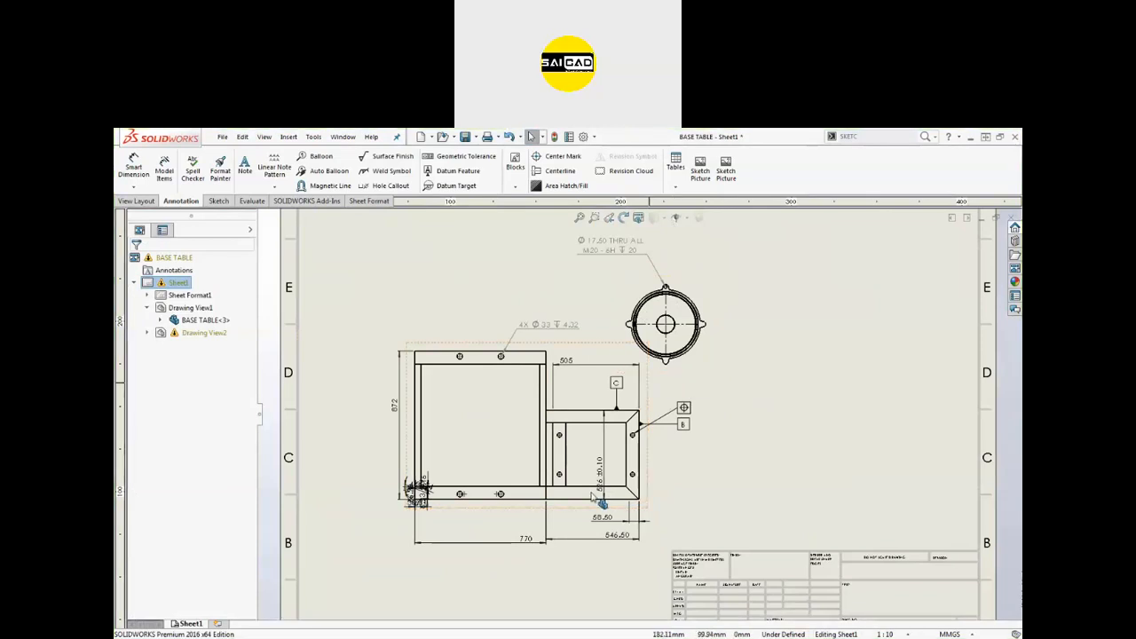
left_click(476, 359)
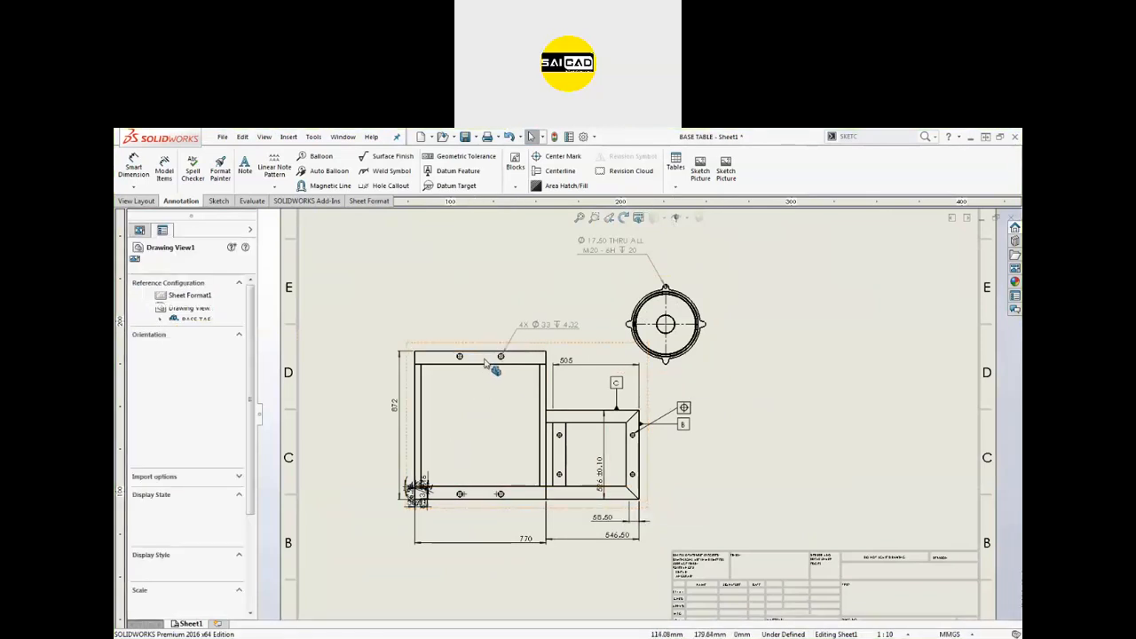
right_click(487, 359)
left_click(484, 211)
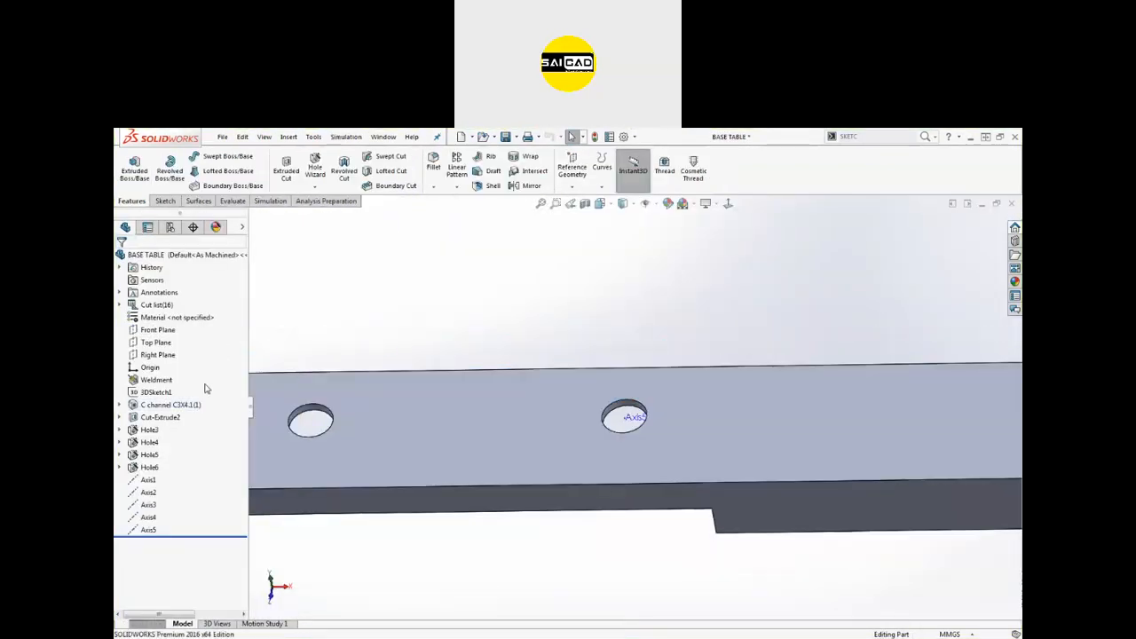
left_click(158, 392)
left_click(165, 370)
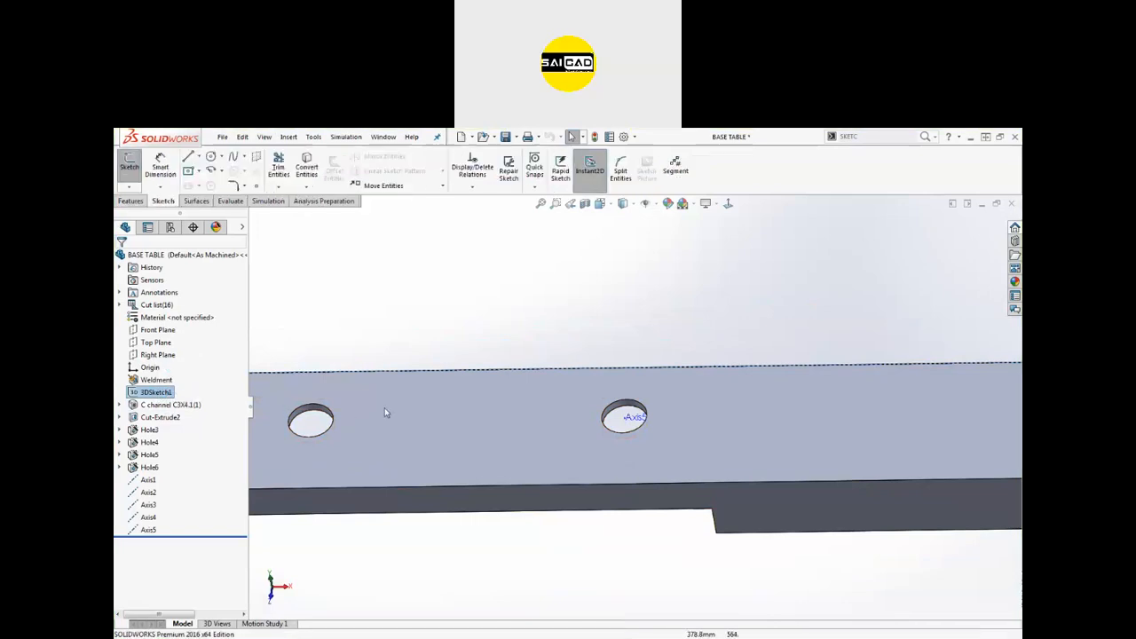
Give the 505 dimension in the sketch a Symmetric tolerance of 0.02 mm and accept the dimension properties.
scroll(611, 409, "up", 1)
scroll(612, 410, "up", 3)
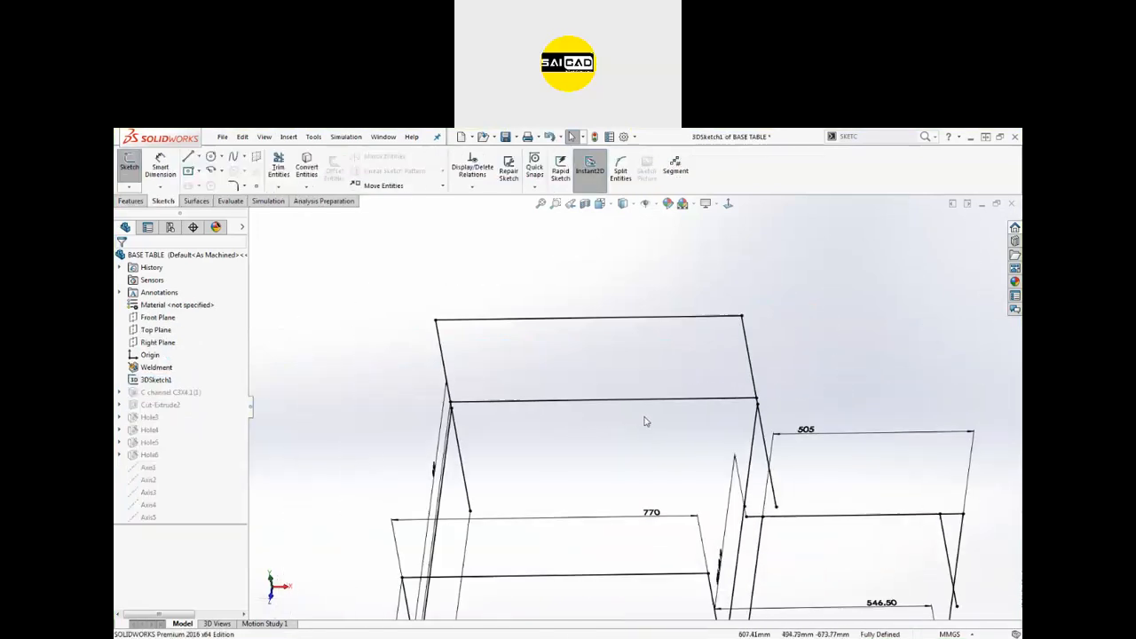
double_click(806, 431)
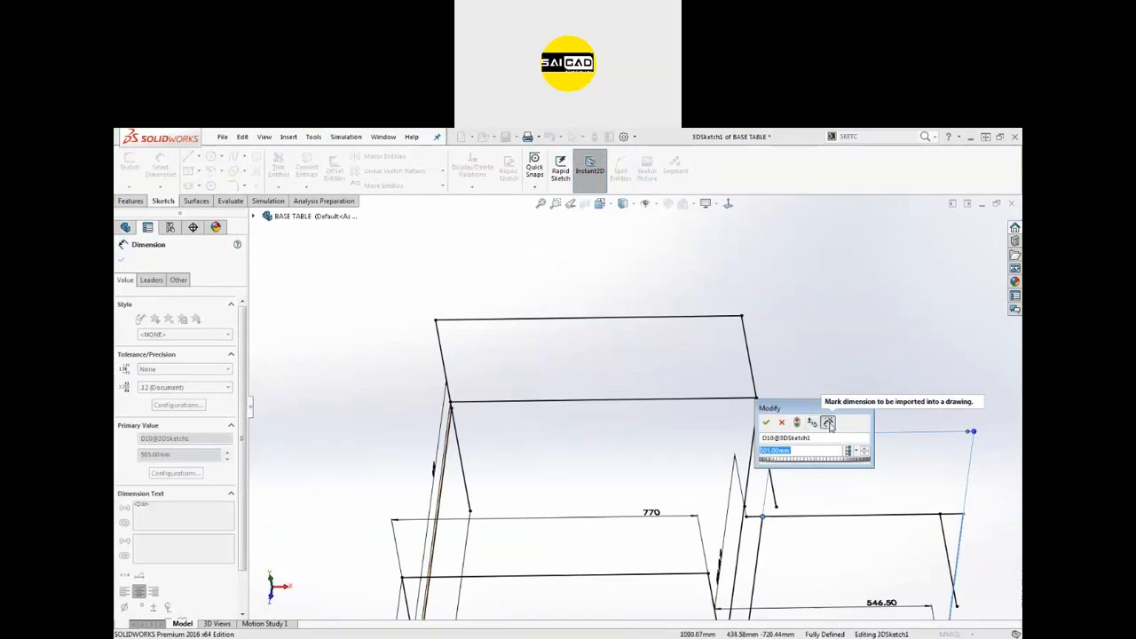
left_click(765, 423)
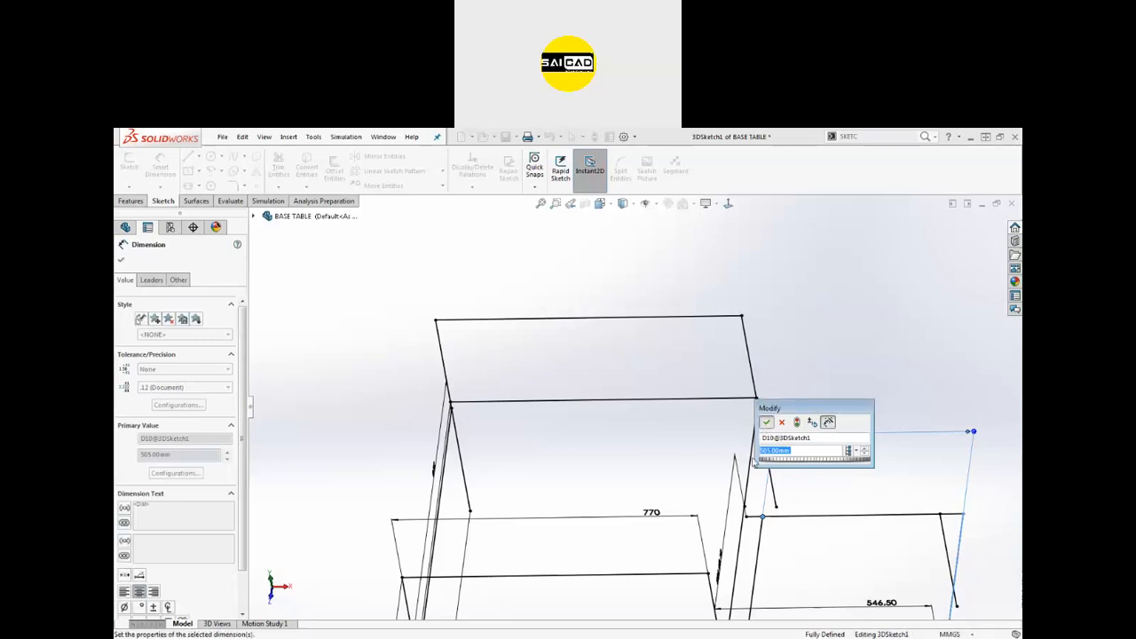
left_click(194, 369)
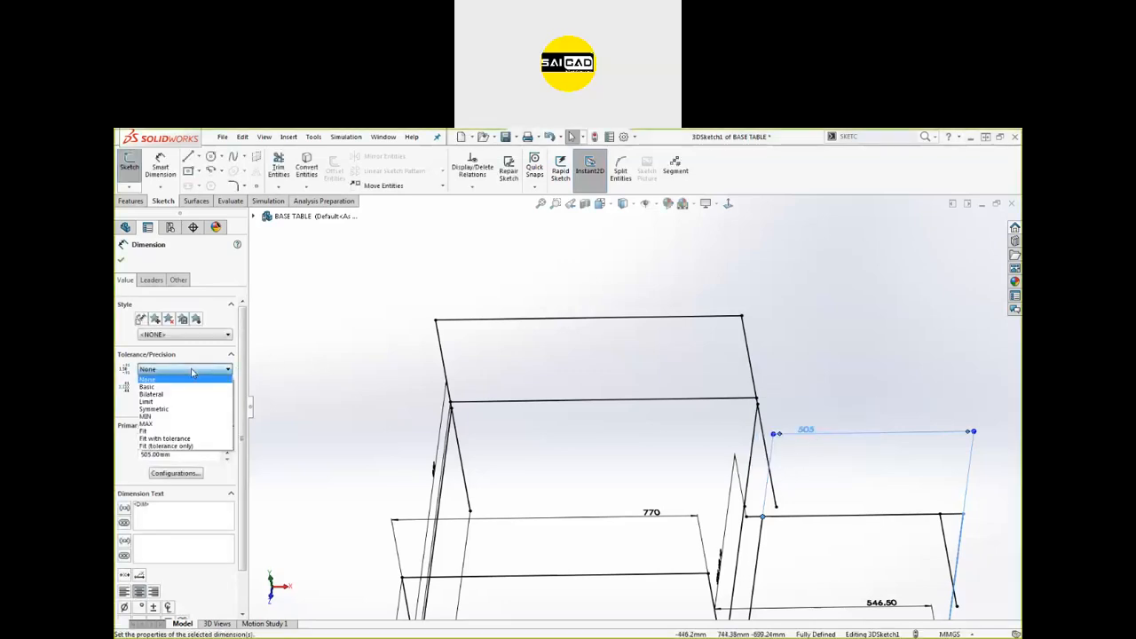
left_click(169, 408)
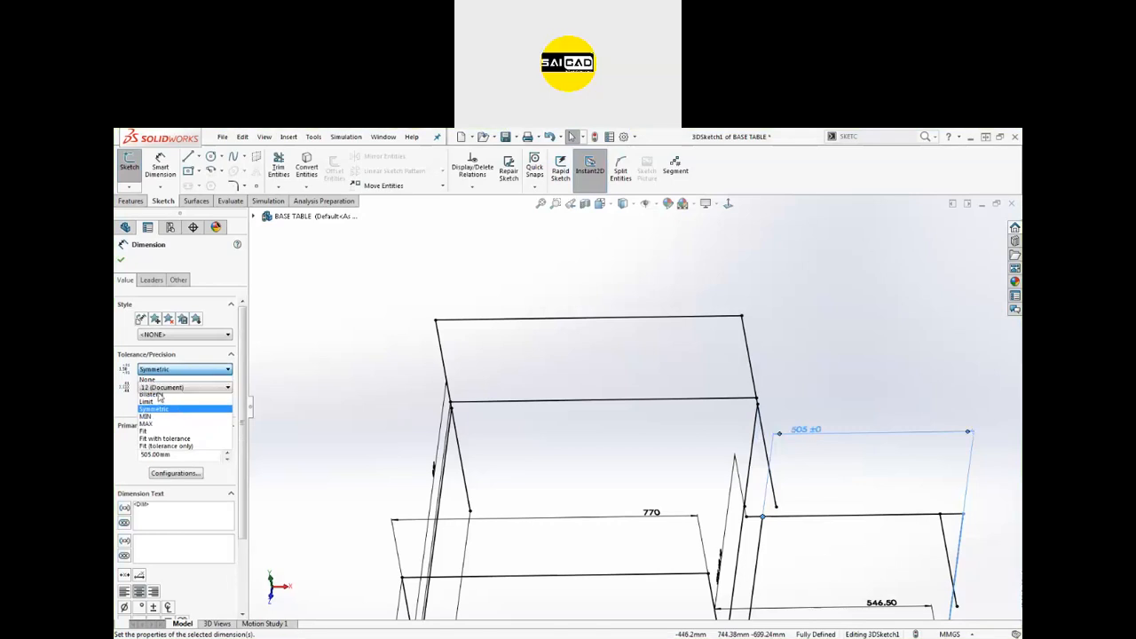
double_click(171, 389)
type(".02mm")
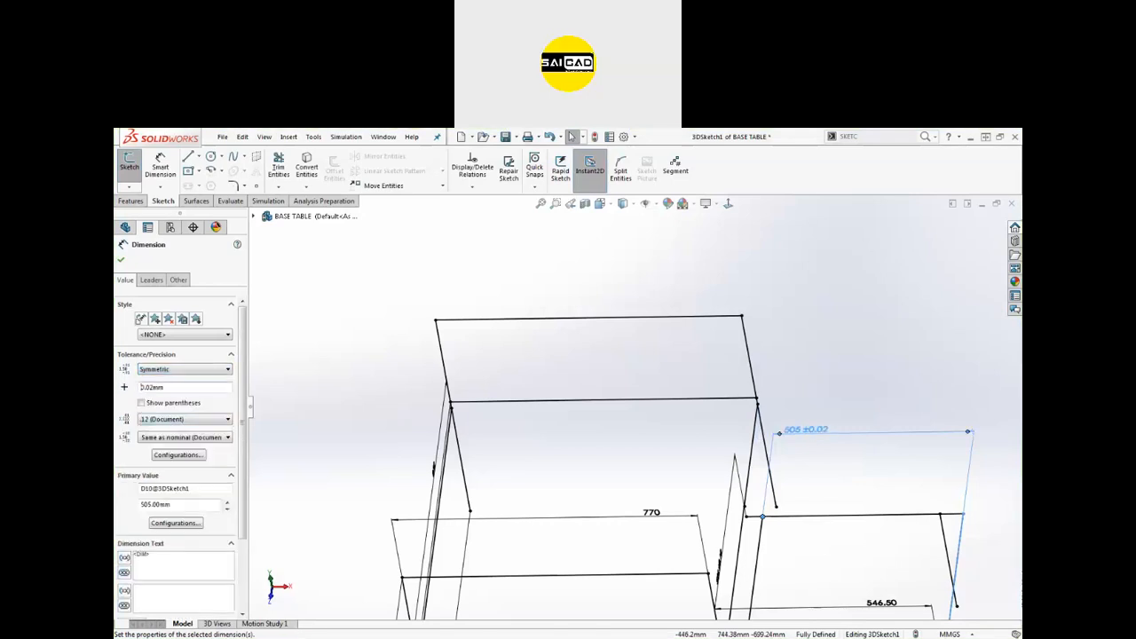
left_click(121, 259)
Rebuild and save the base table part, and close it to return to the drawing.
mouse_move(464, 373)
middle_mouse_down()
mouse_move(812, 375)
mouse_move(794, 424)
mouse_move(779, 337)
middle_mouse_up()
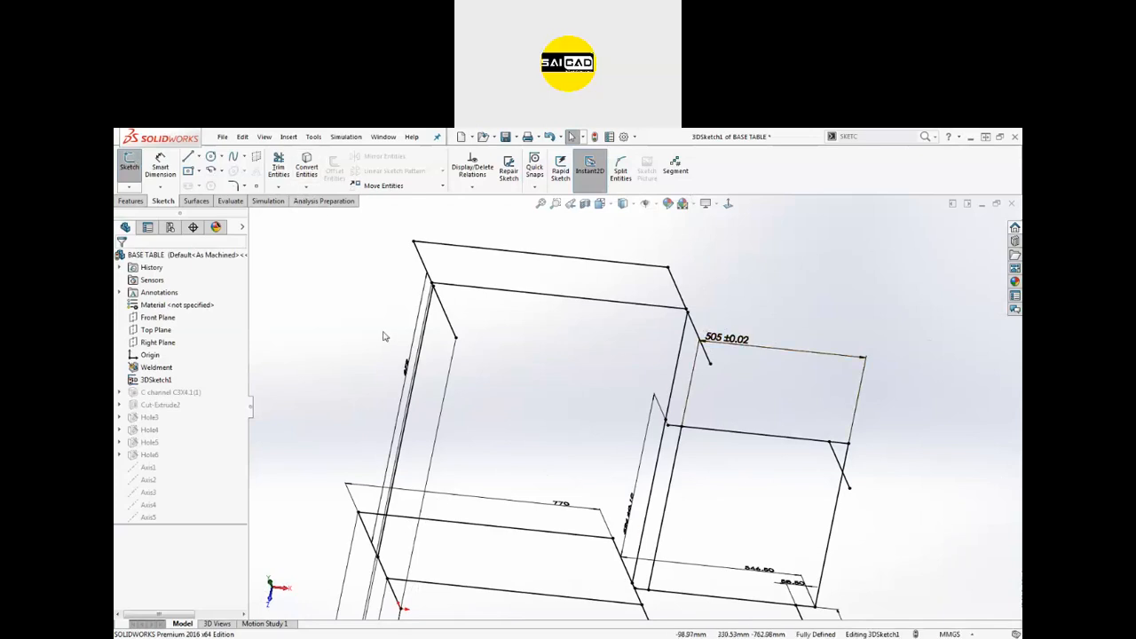
key("ctrl+s")
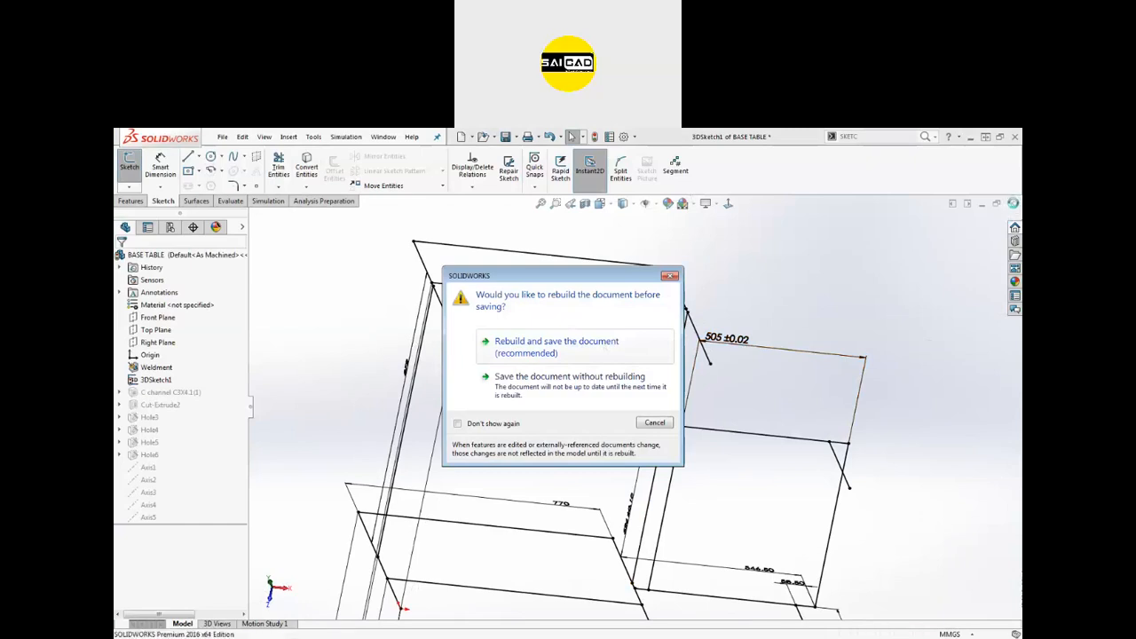
left_click(1012, 203)
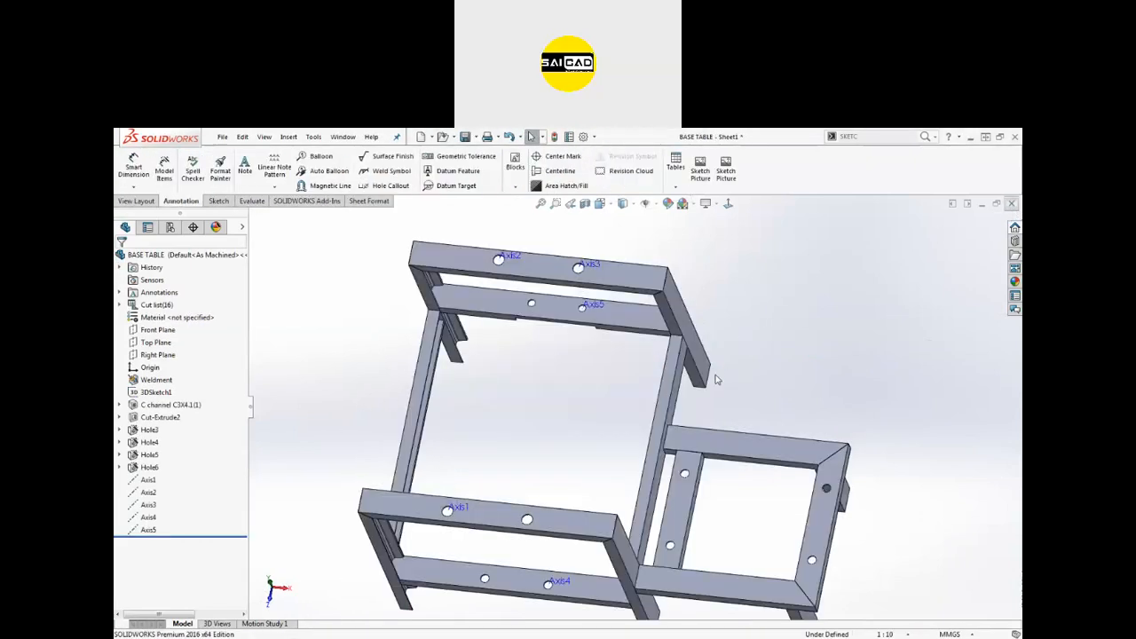
Read through the SolidWorks Design Engineer course topics in the SW image in Windows Photo Viewer, and close the image.
scroll(532, 366, "down", 10)
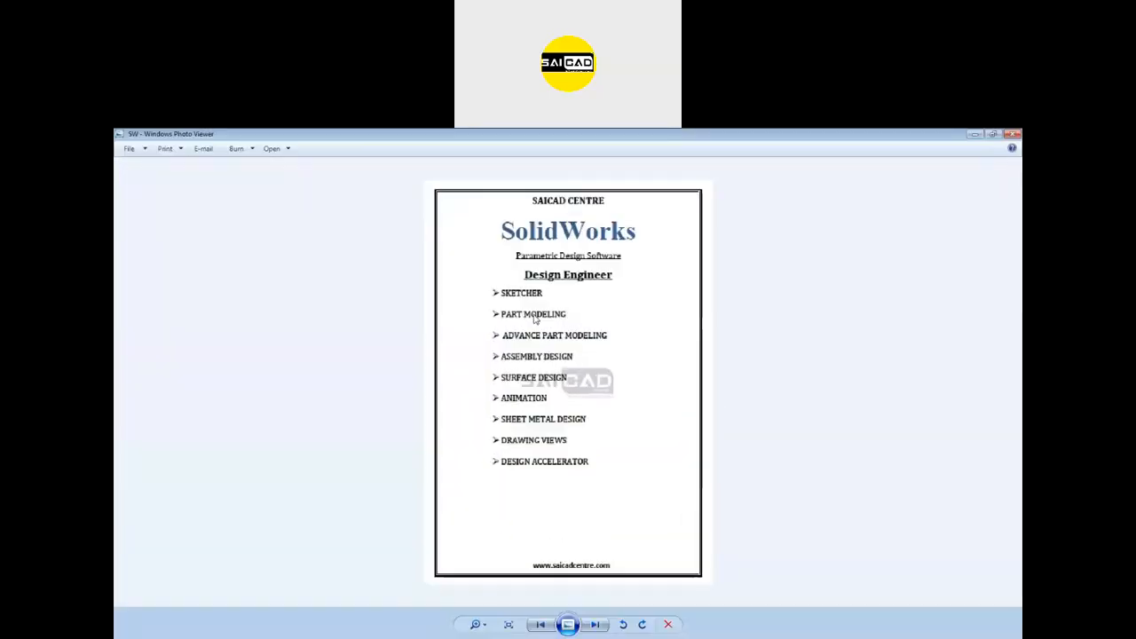
scroll(535, 319, "up", 1)
scroll(540, 305, "down", 2)
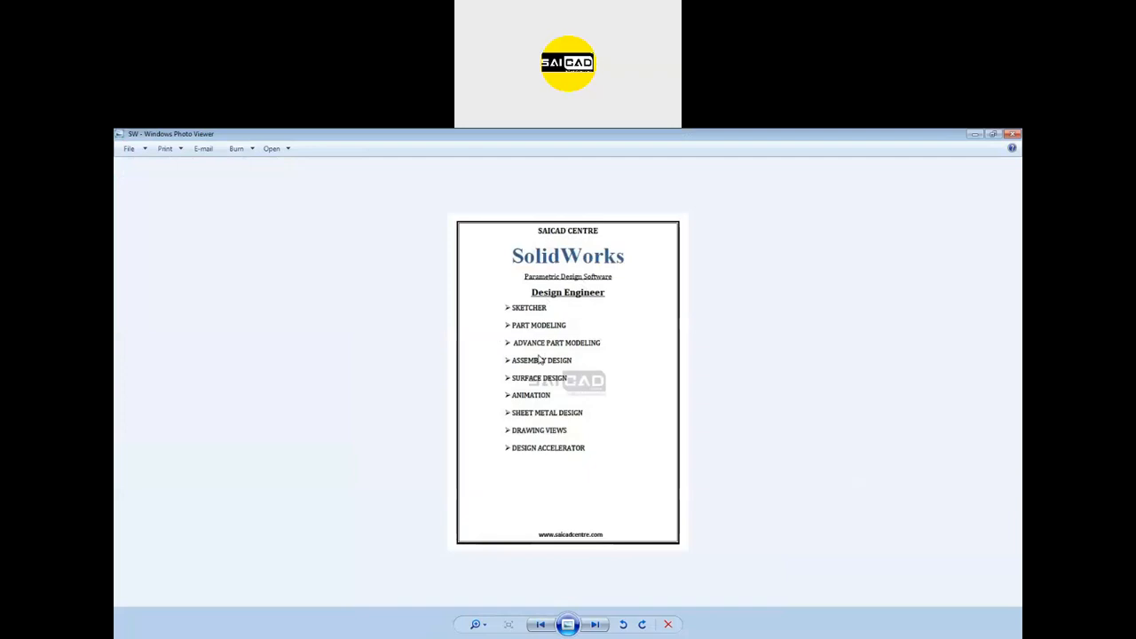
scroll(539, 358, "up", 2)
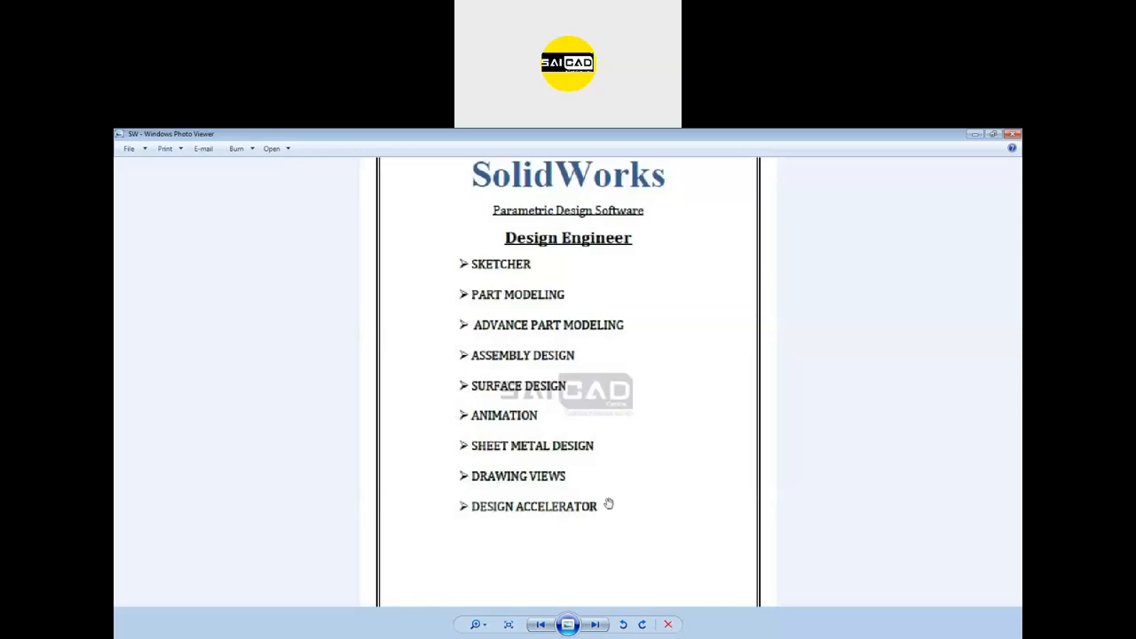
left_click_drag(828, 384, 663, 408)
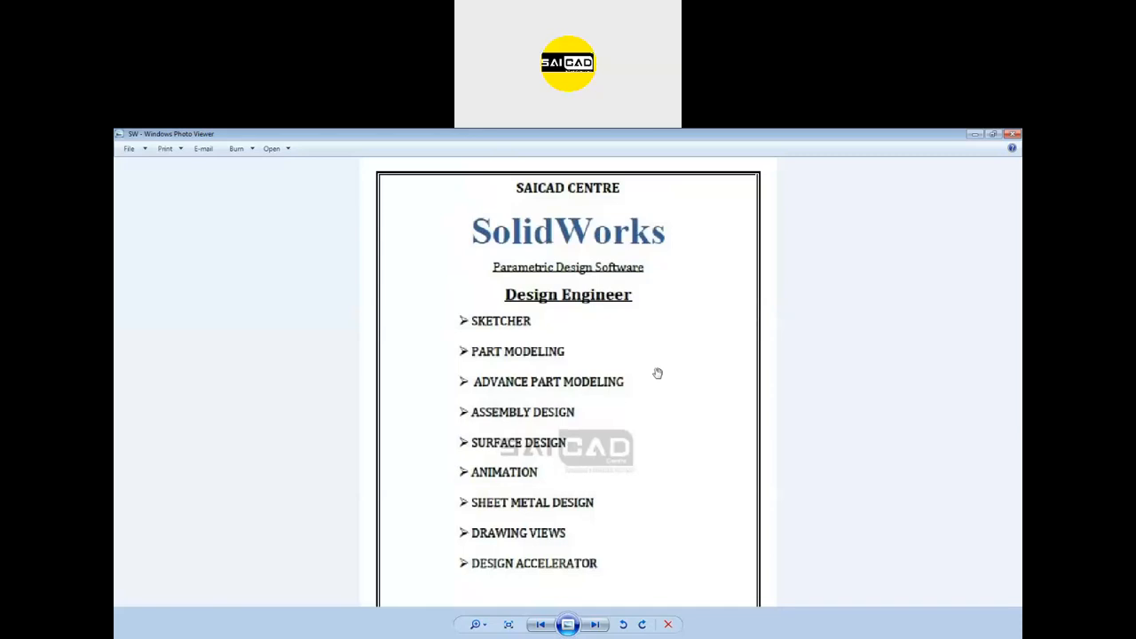
left_click(1012, 135)
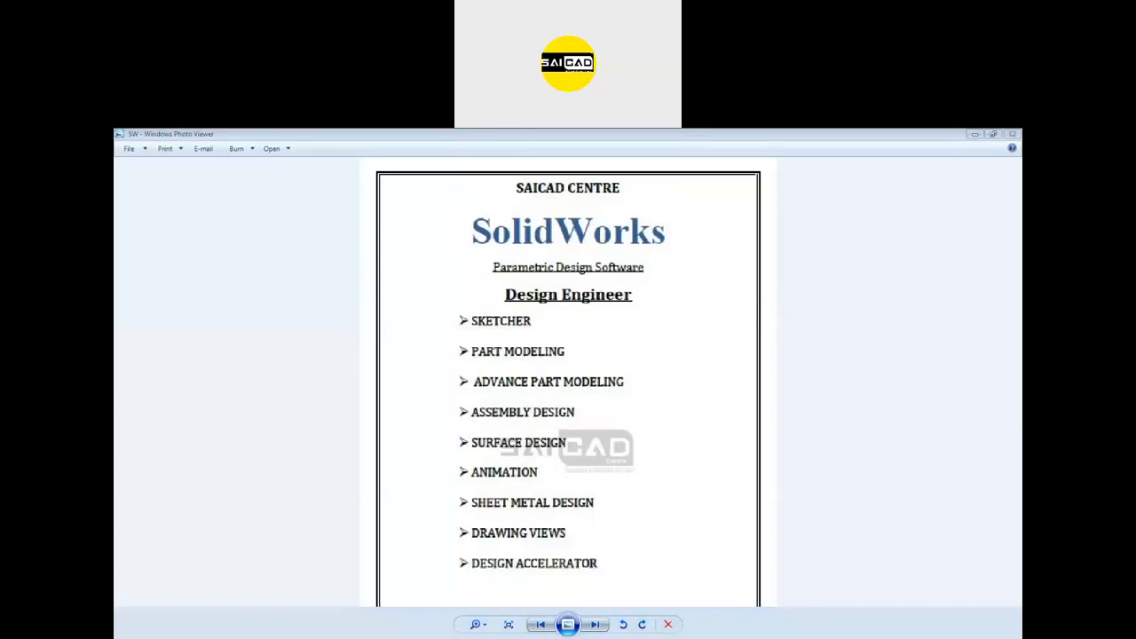